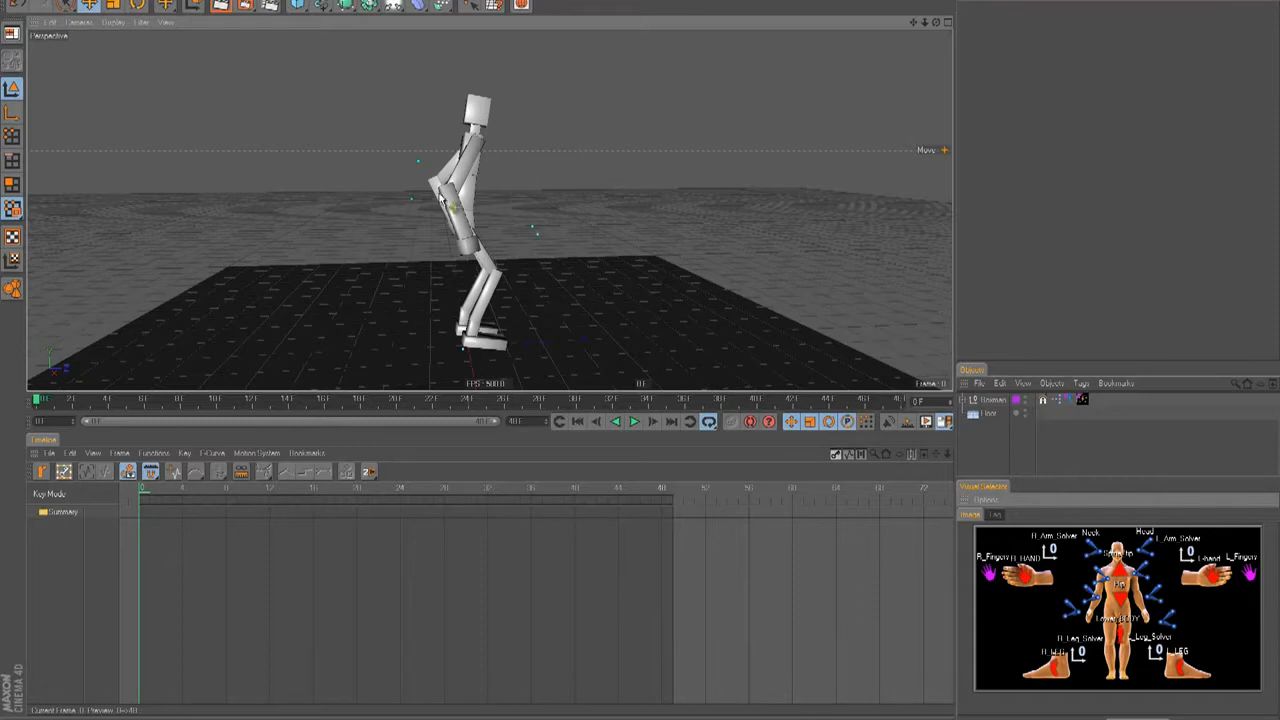
Move the character's right and left foot controllers slightly back beneath the hips, working from the side.
scroll(646, 354, up, 5)
scroll(642, 355, up, 8)
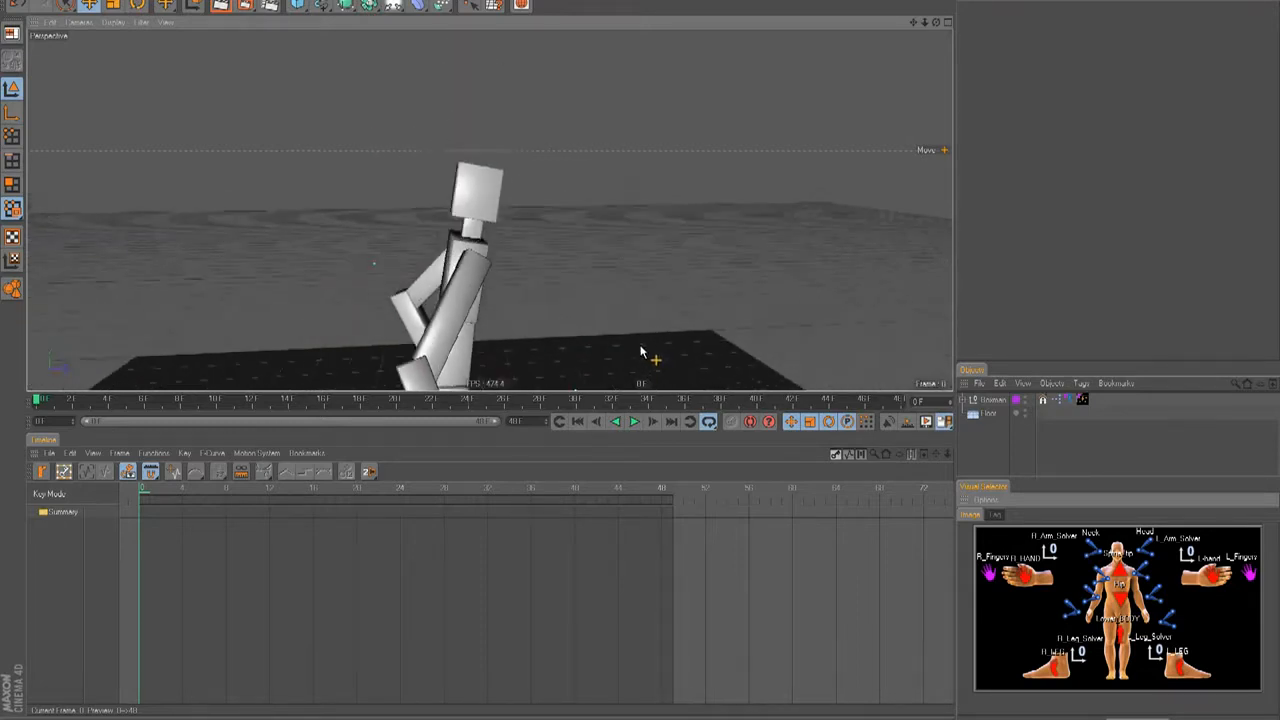
mouse_move(642, 352)
alt+mouse_down()
mouse_move(651, 357)
mouse_move(391, 189)
mouse_move(655, 360)
mouse_move(428, 208)
mouse_move(598, 342)
mouse_move(589, 334)
mouse_move(657, 345)
mouse_move(640, 354)
alt+mouse_up()
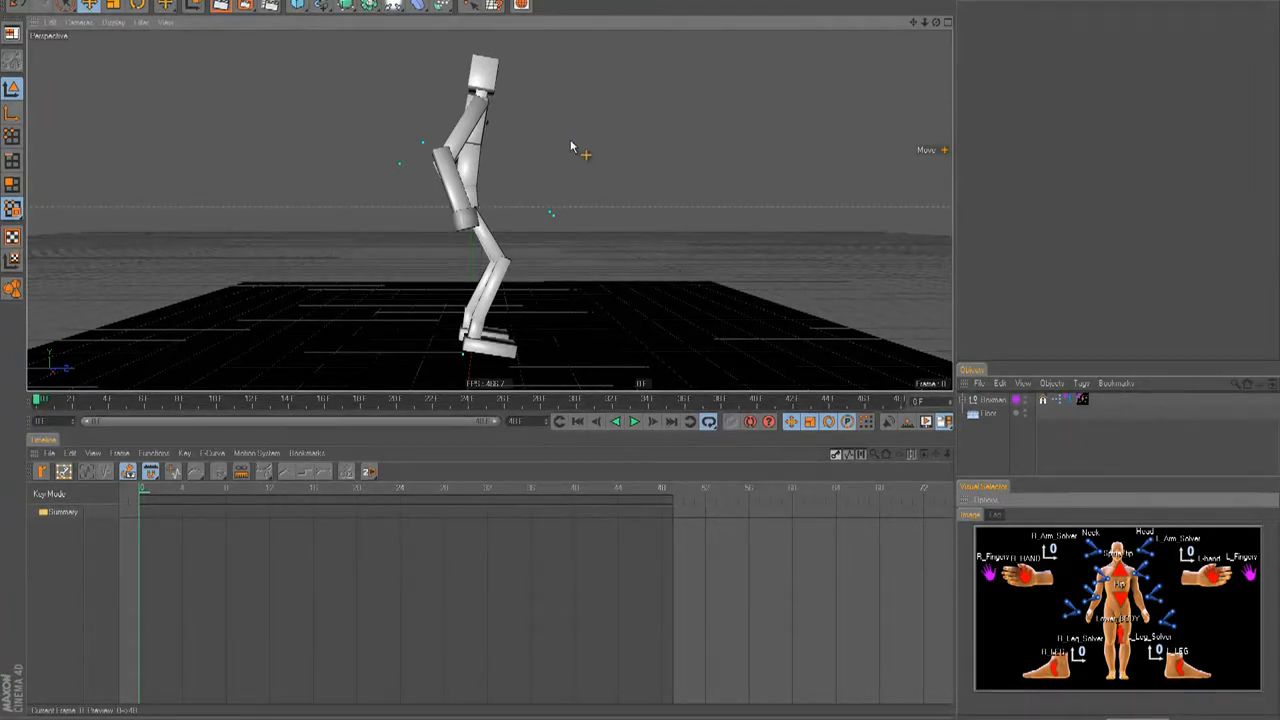
alt+drag(641, 345, 641, 352)
click(1040, 663)
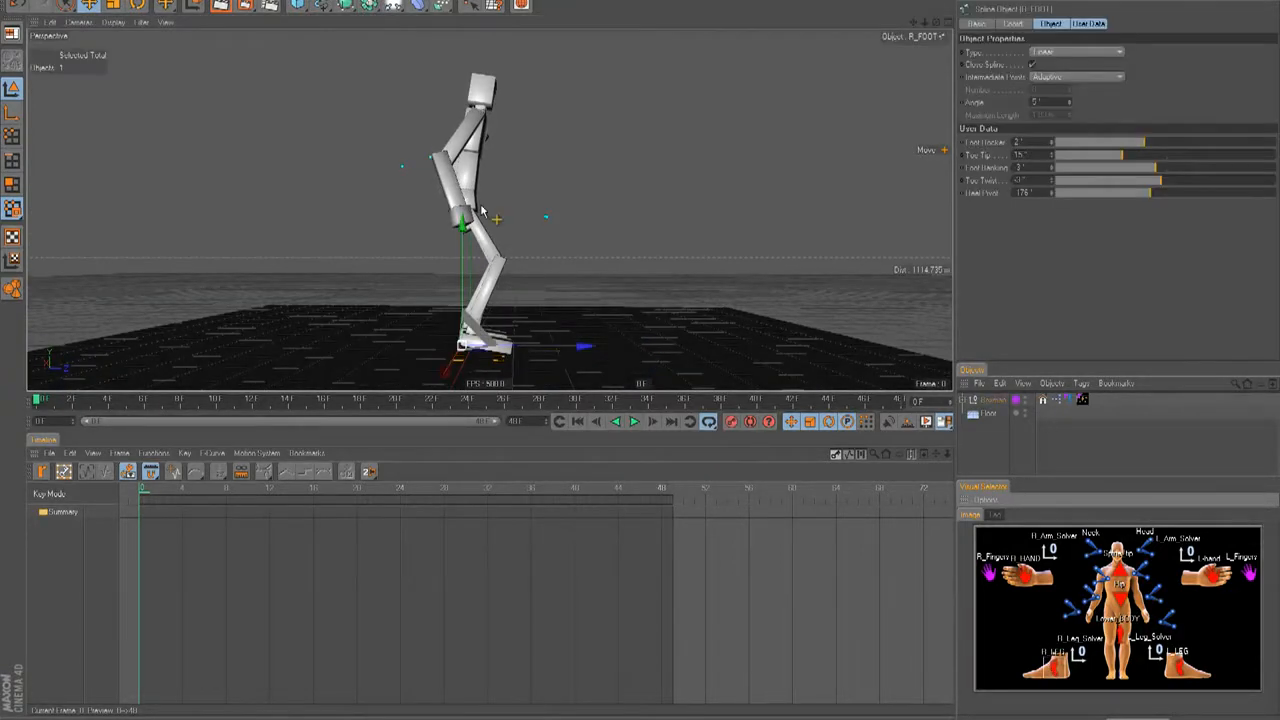
click(470, 282)
drag(475, 277, 651, 360)
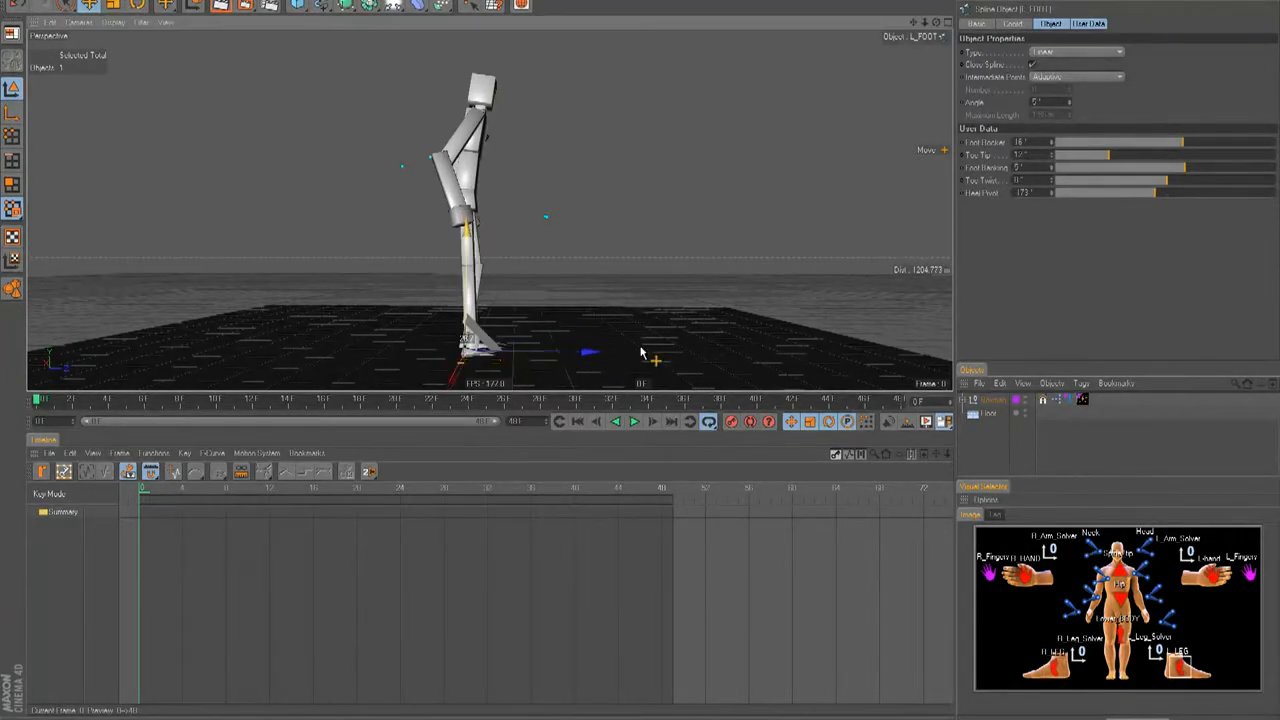
Raise the character's body slightly using the body controls and readjust the left and right foot controllers.
click(1114, 636)
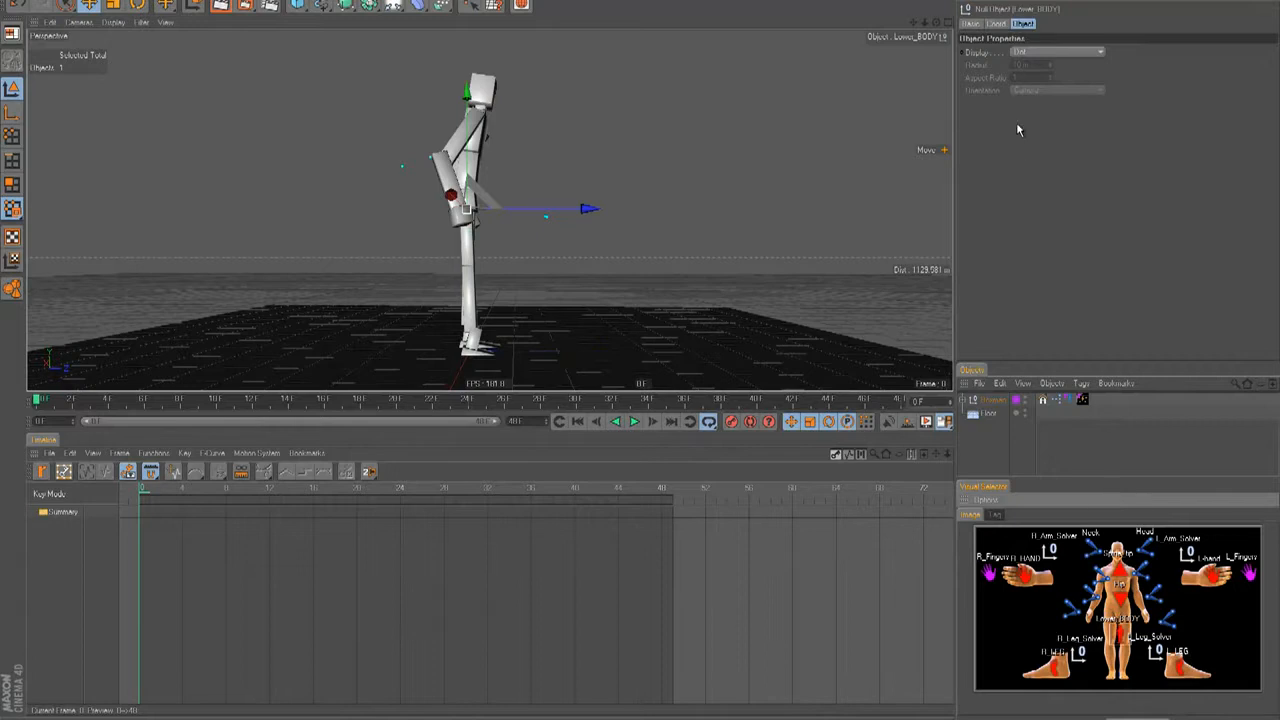
click(987, 400)
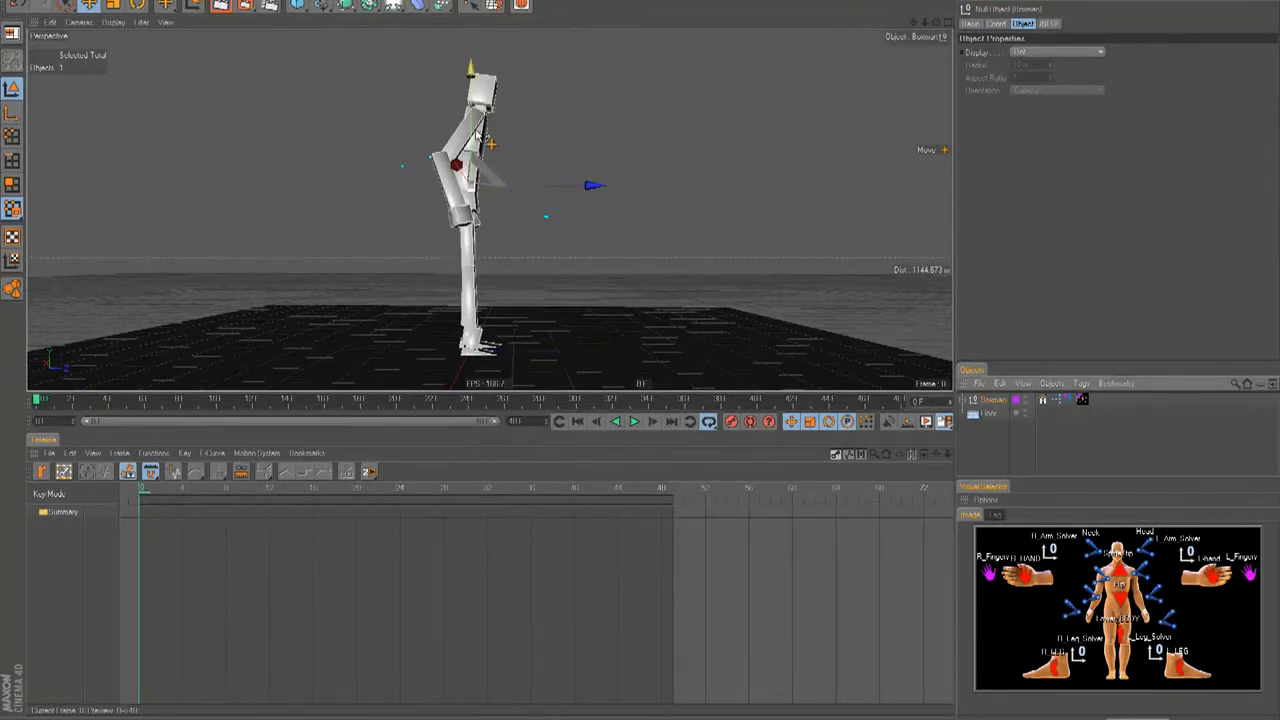
drag(641, 352, 642, 356)
click(1175, 660)
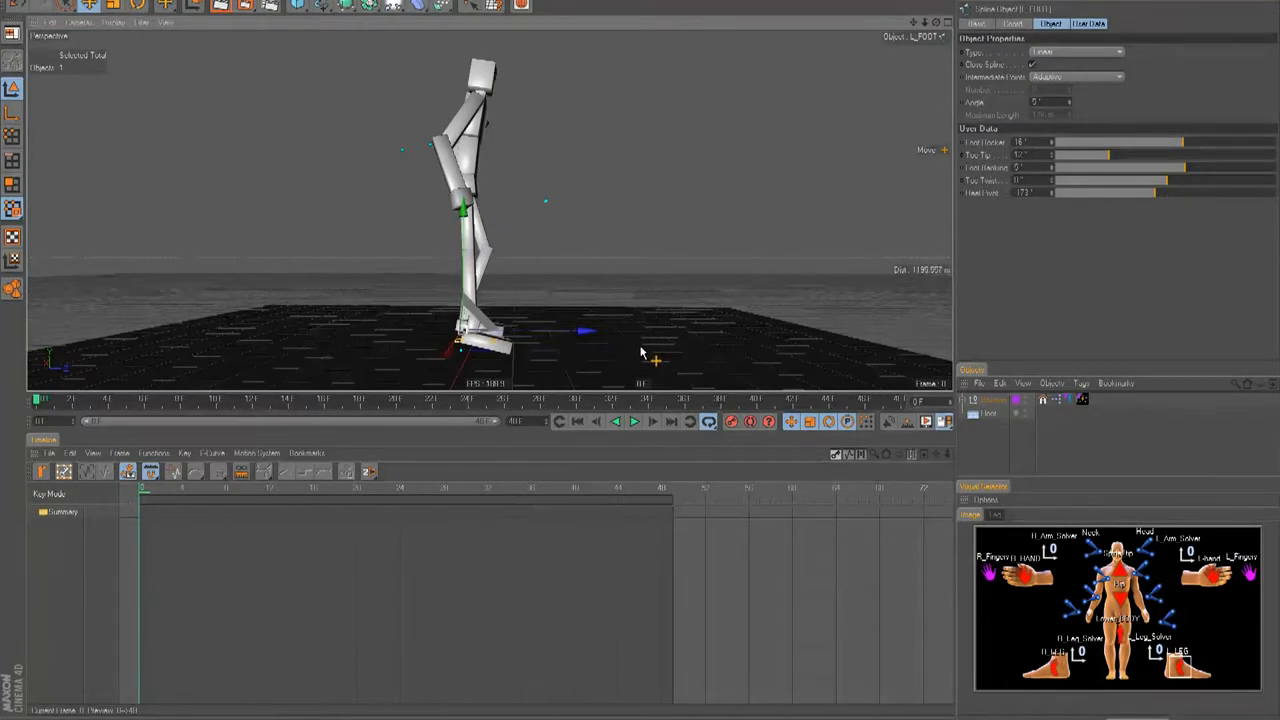
click(1062, 664)
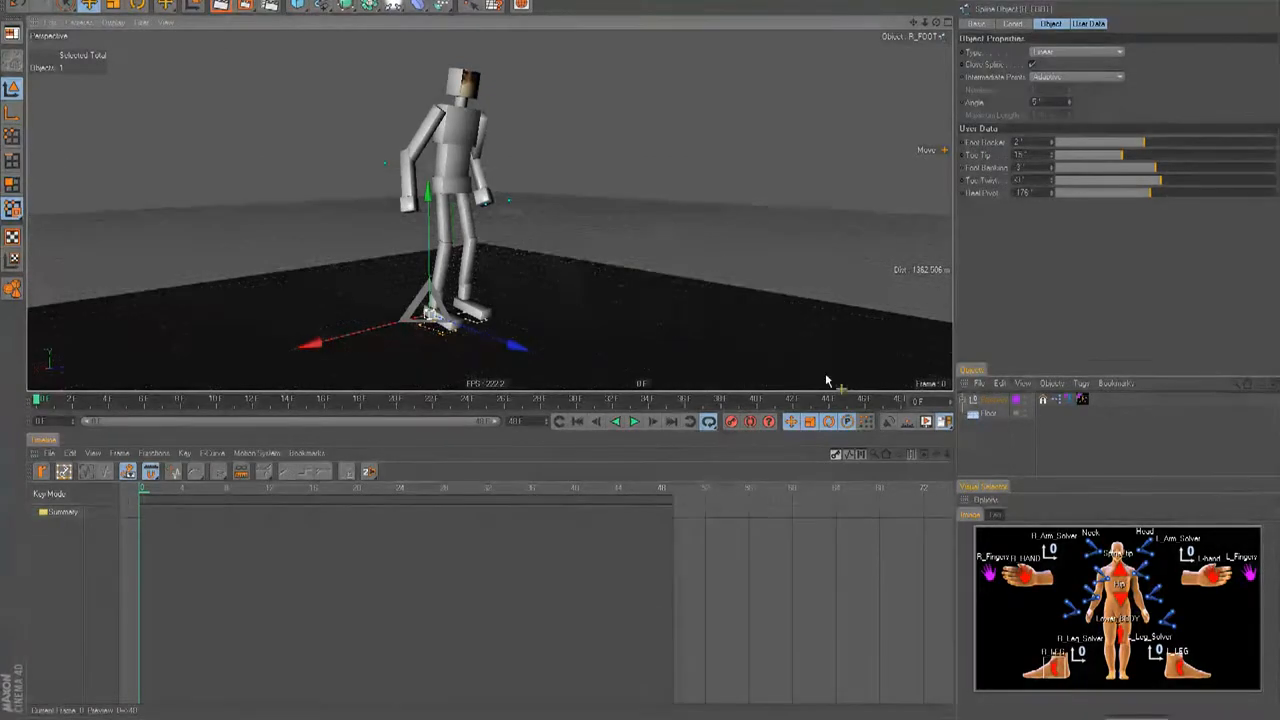
Reposition the right hand controller, go to frame 47 and move the left hand controller up and away from the body.
click(1026, 588)
drag(642, 346, 640, 345)
click(1205, 566)
click(657, 488)
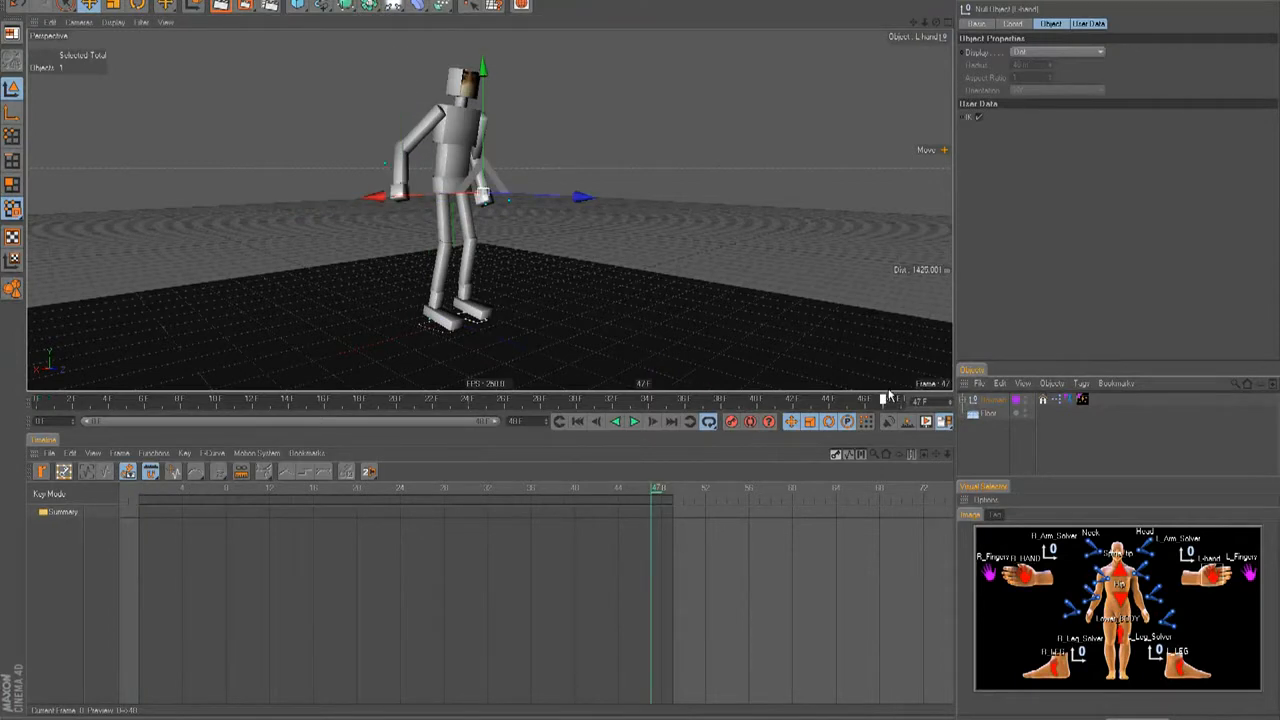
drag(640, 344, 641, 347)
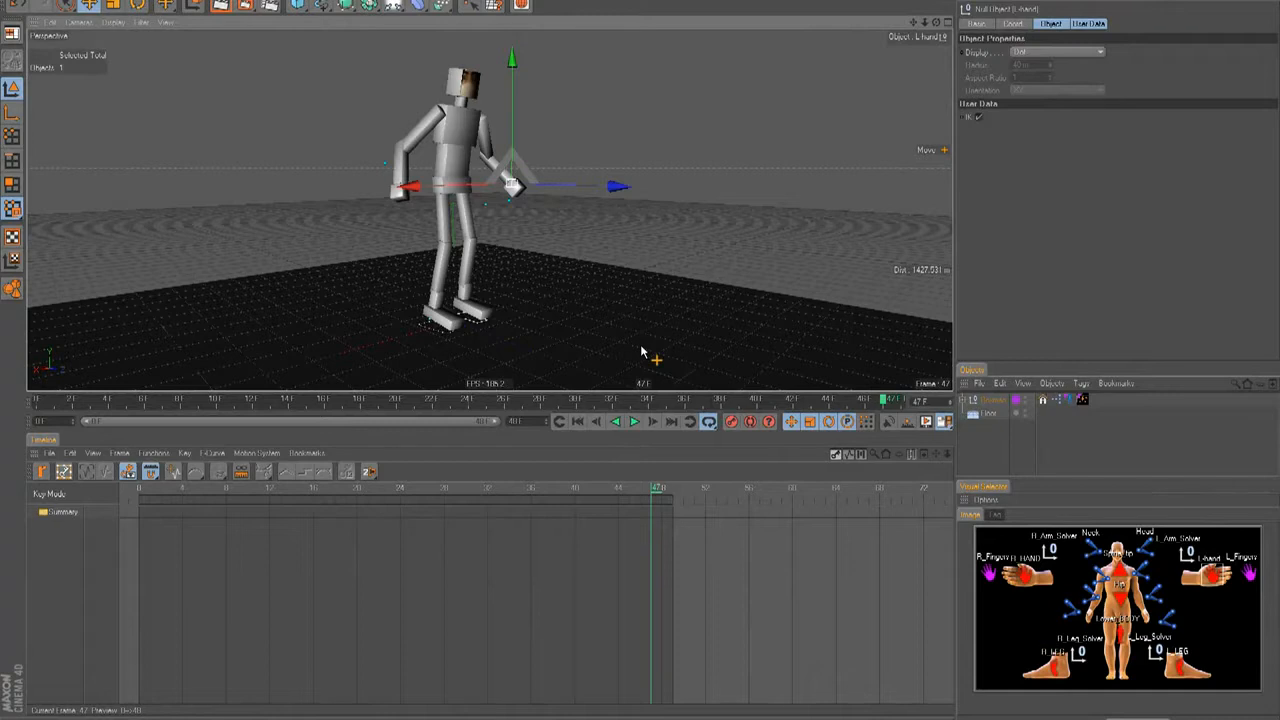
Set the left foot's Foot Rocker to 15° and its Toe Tip to 3°.
alt+drag(641, 346, 597, 303)
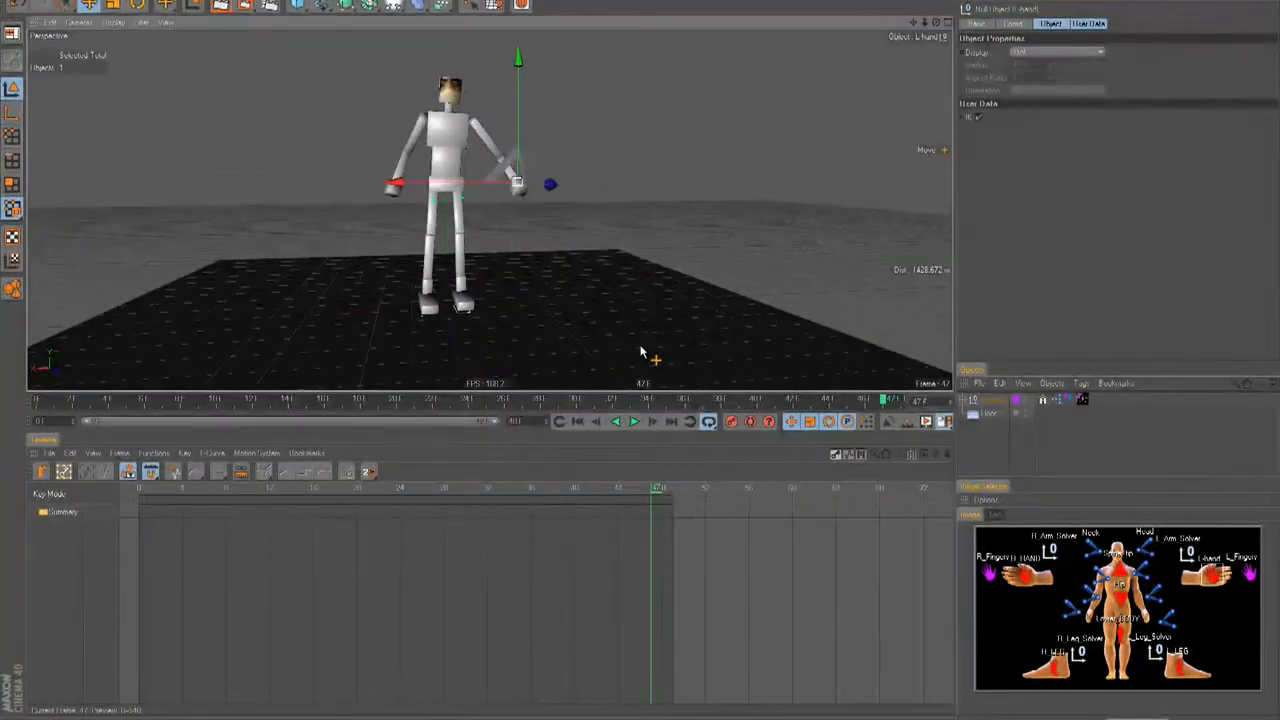
alt+drag(643, 354, 609, 283)
mouse_move(640, 352)
alt+mouse_down()
mouse_move(629, 294)
mouse_move(646, 354)
alt+mouse_up()
click(1190, 670)
mouse_move(1173, 150)
mouse_down()
mouse_move(1215, 150)
mouse_move(1145, 150)
mouse_move(1180, 150)
mouse_up()
mouse_move(1076, 160)
mouse_down()
mouse_move(1144, 160)
mouse_move(1068, 176)
mouse_up()
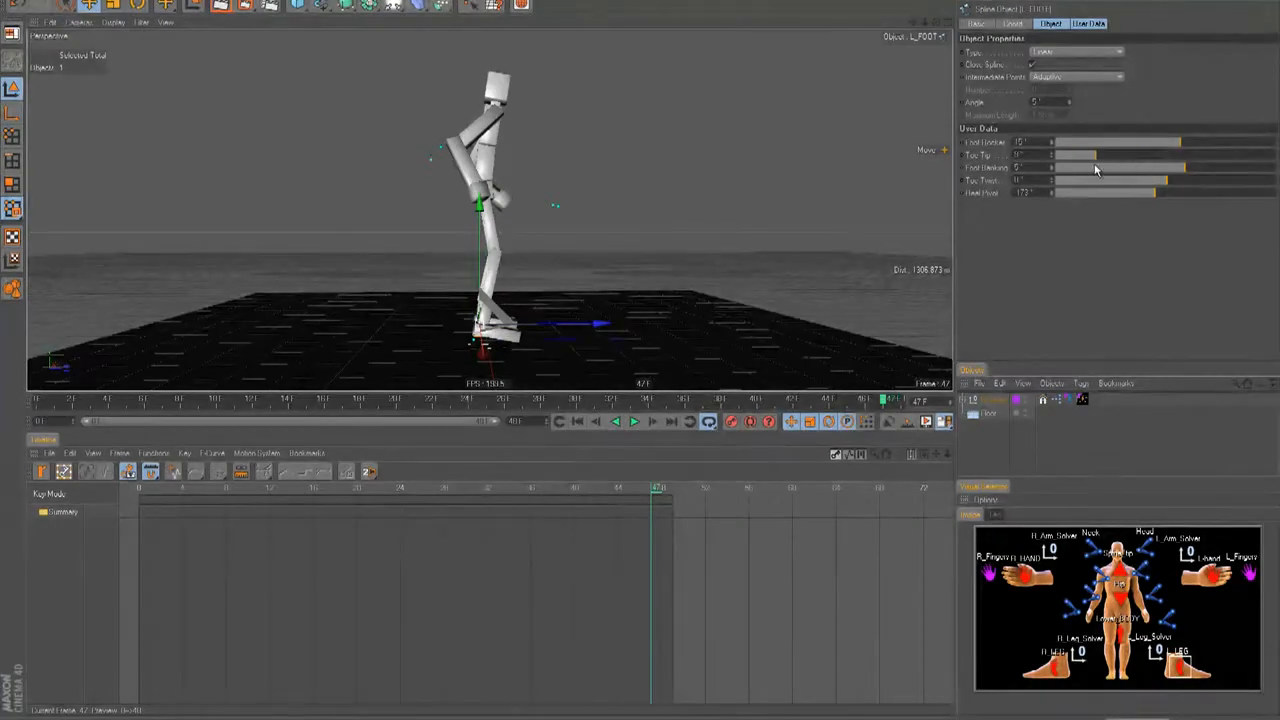
Set the right foot's Foot Rocker to 5° and its Toe Tip to 5°.
click(1078, 672)
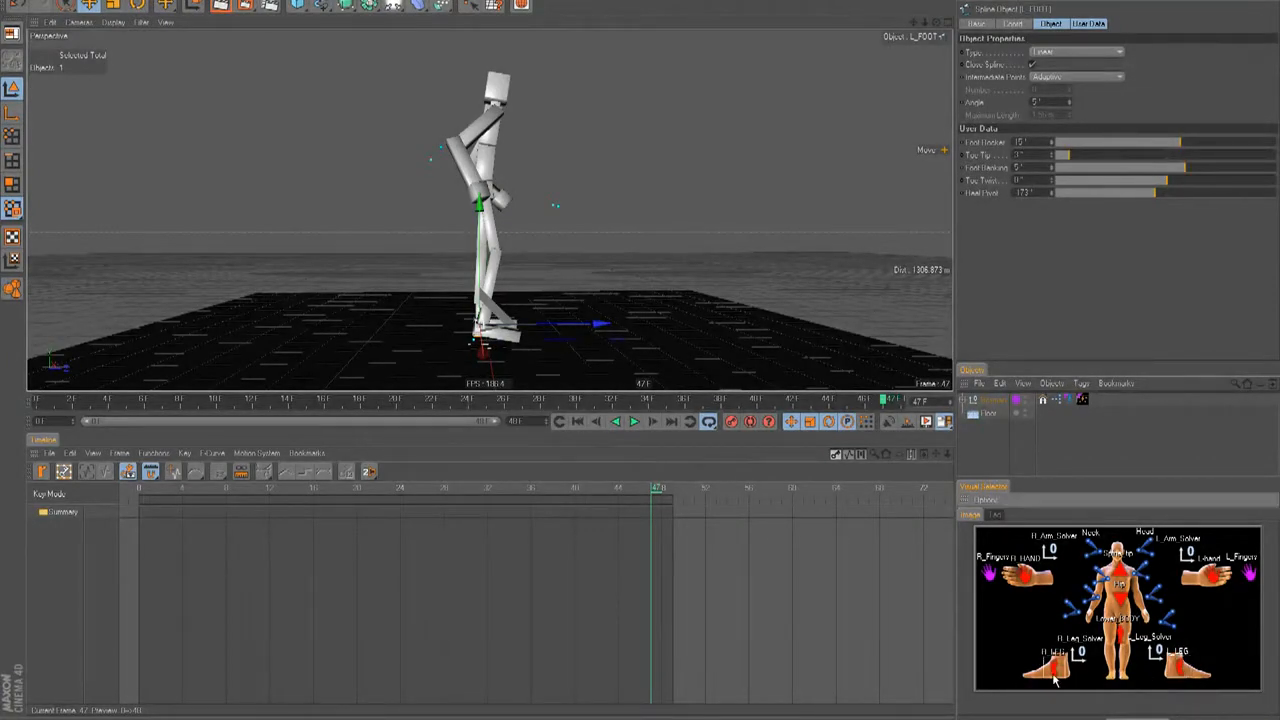
drag(1118, 160, 1145, 150)
alt+drag(600, 350, 640, 351)
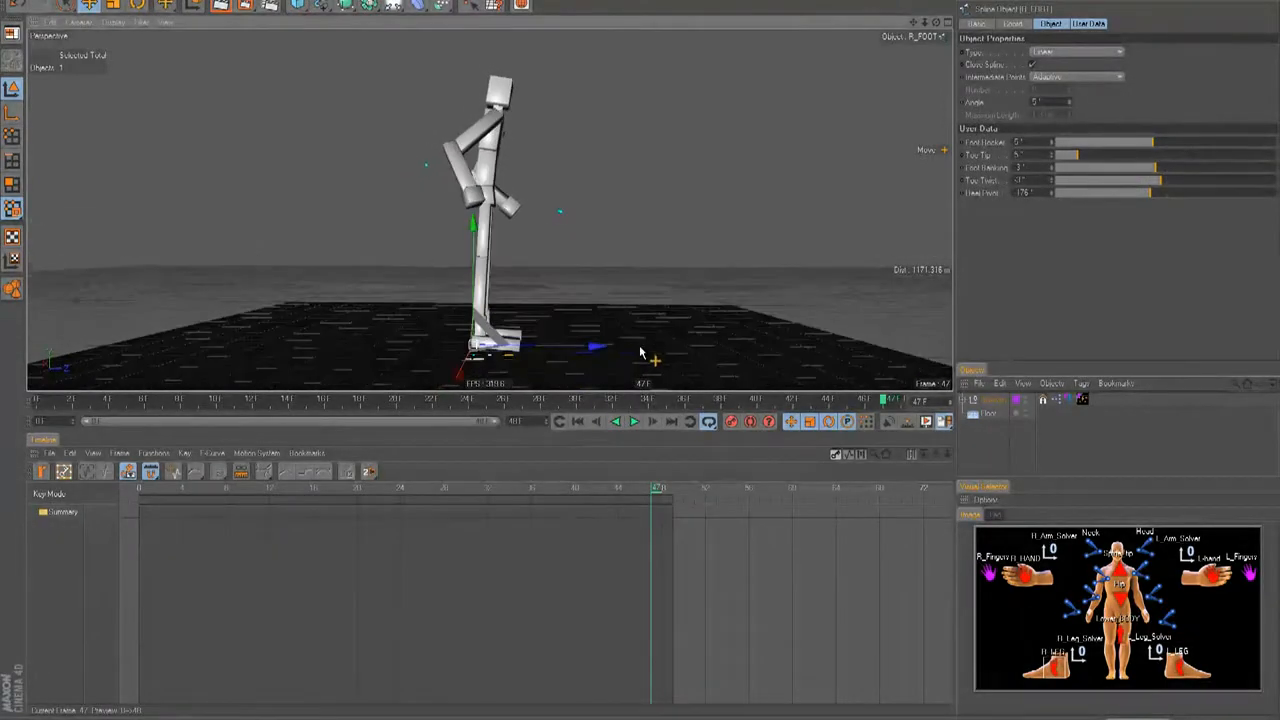
alt+drag(714, 240, 587, 370)
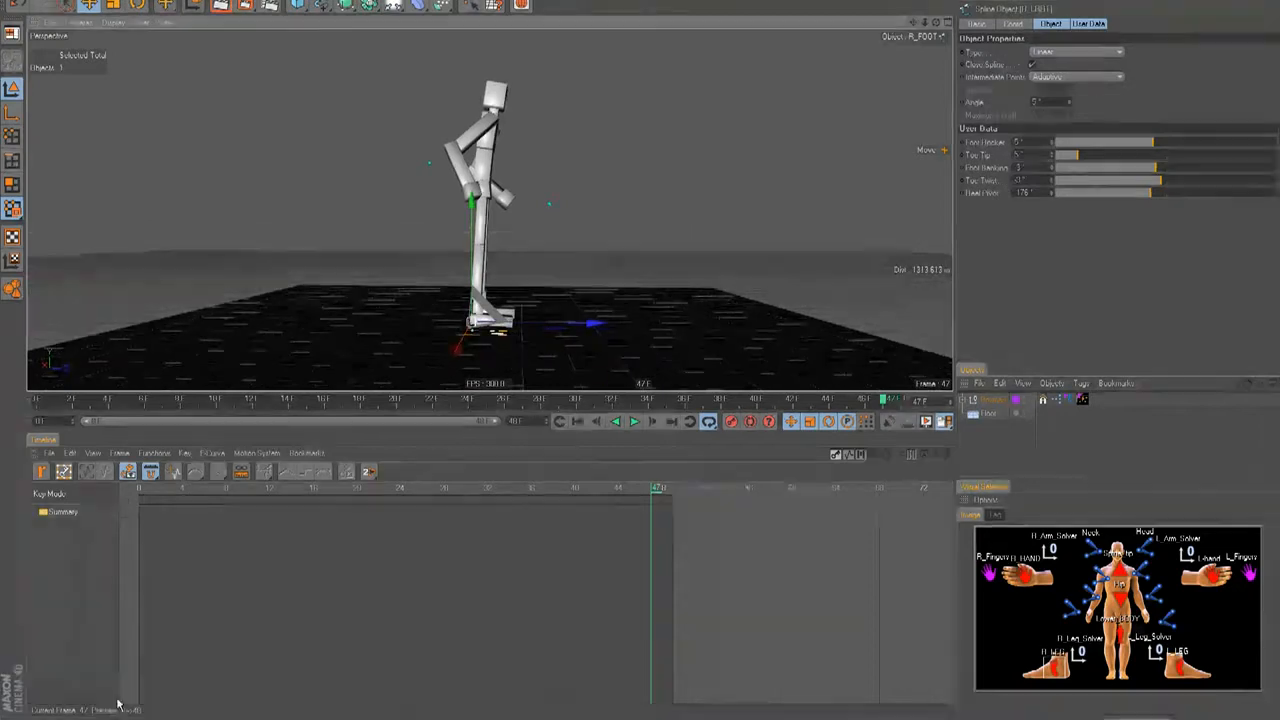
Switch to the WalkCycle_Side image in Windows Photo Viewer, examine the walk poses from contact to contact, and close it.
key(alt+Tab)
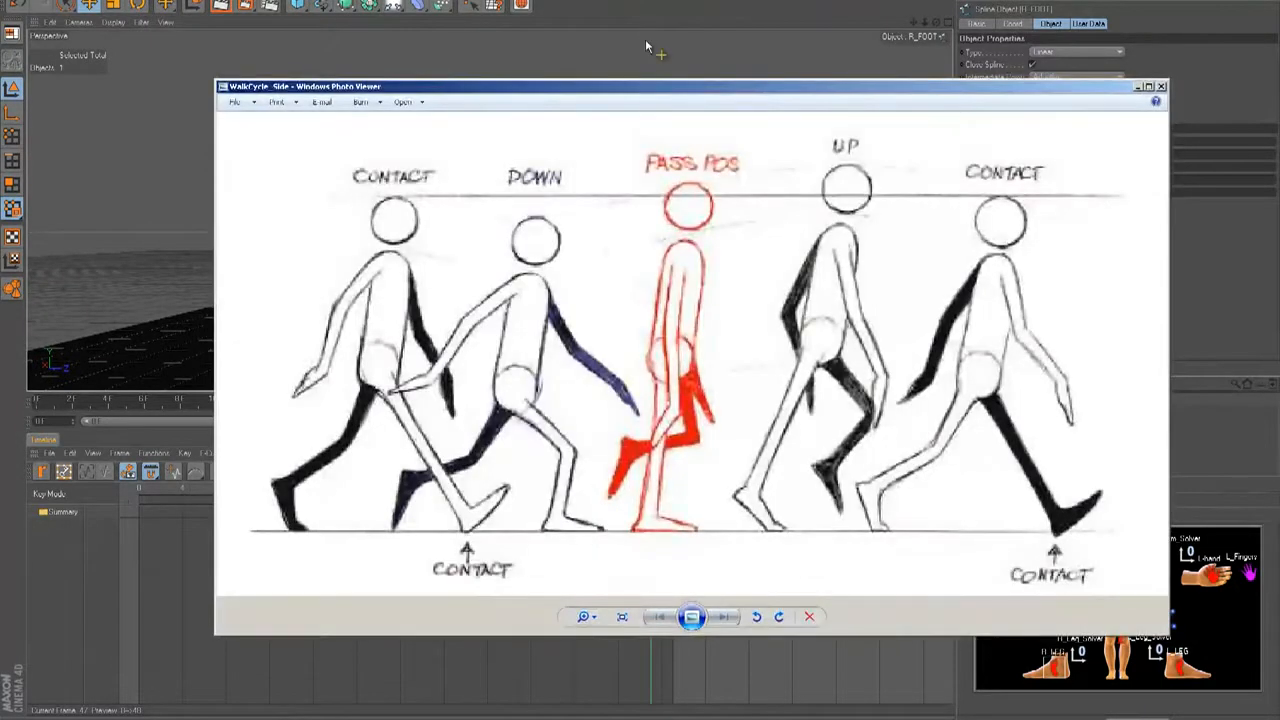
mouse_move(594, 99)
mouse_down()
mouse_move(612, 90)
mouse_move(560, 85)
mouse_move(587, 91)
mouse_up()
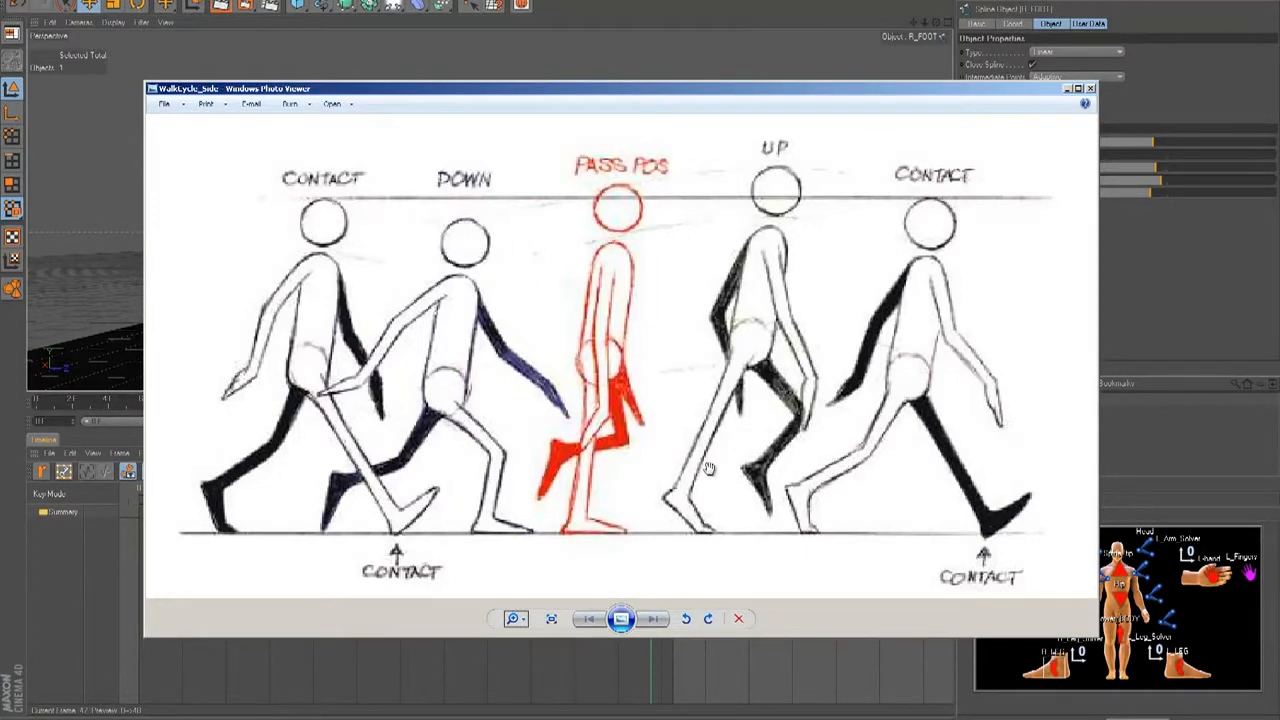
click(1090, 88)
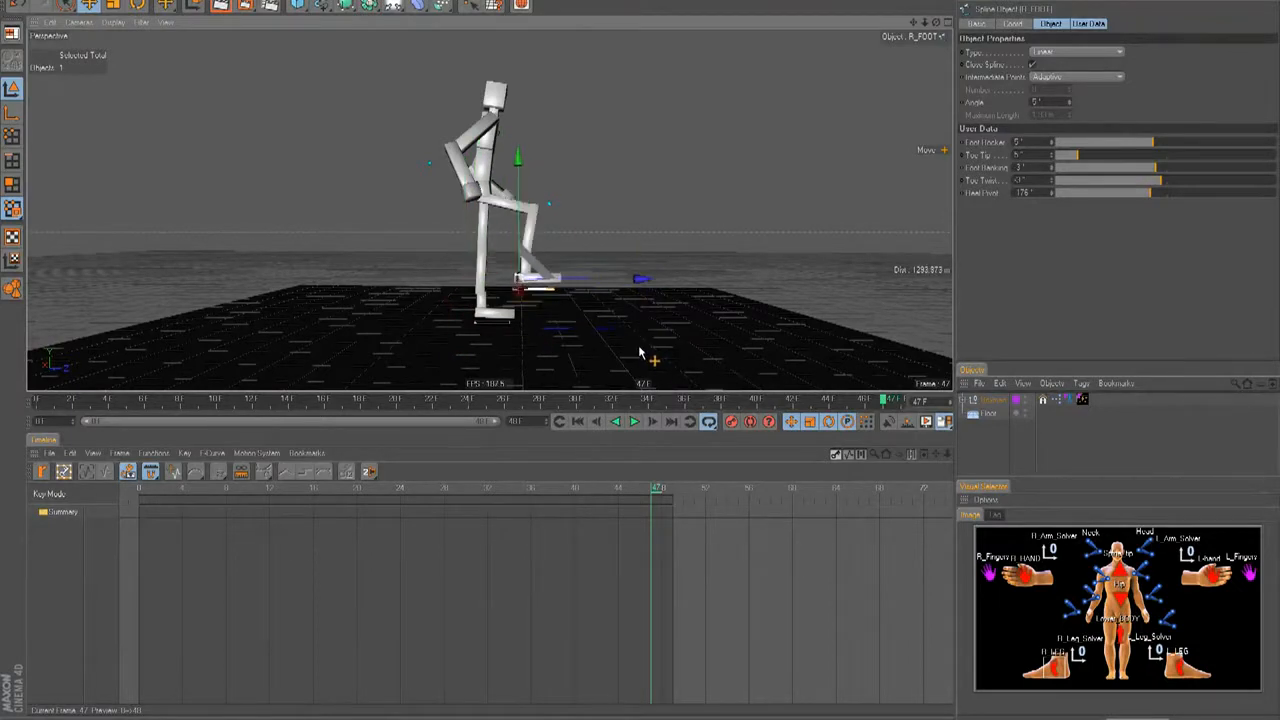
Return the animation to frame 0 and reopen the WalkCycle_Side drawing to examine its contact, down, passing and up poses.
alt+drag(642, 350, 699, 359)
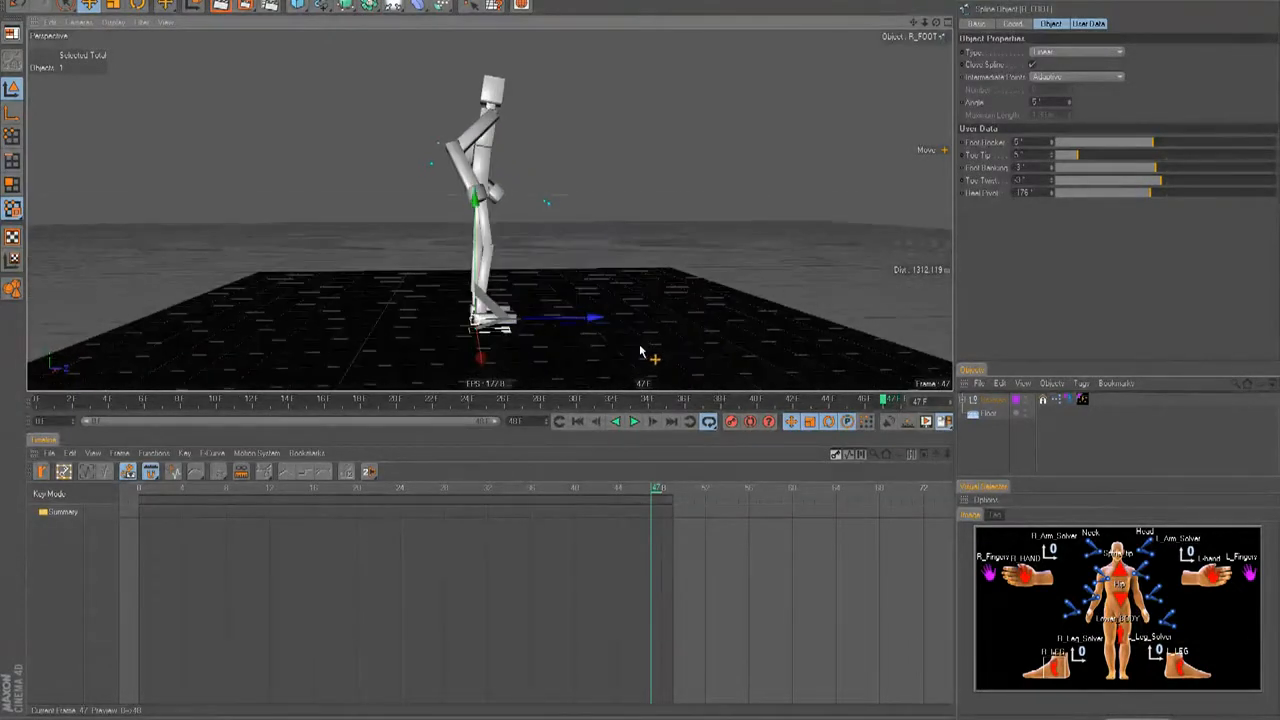
drag(358, 503, 127, 513)
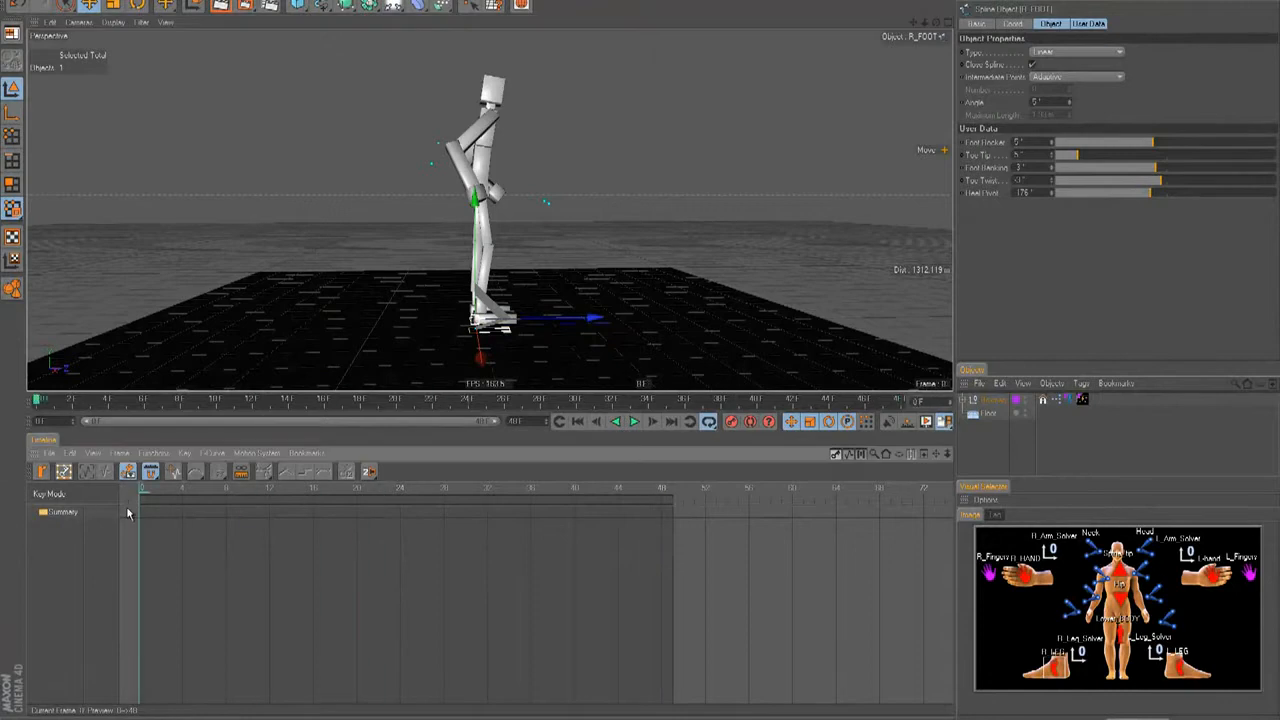
click(109, 716)
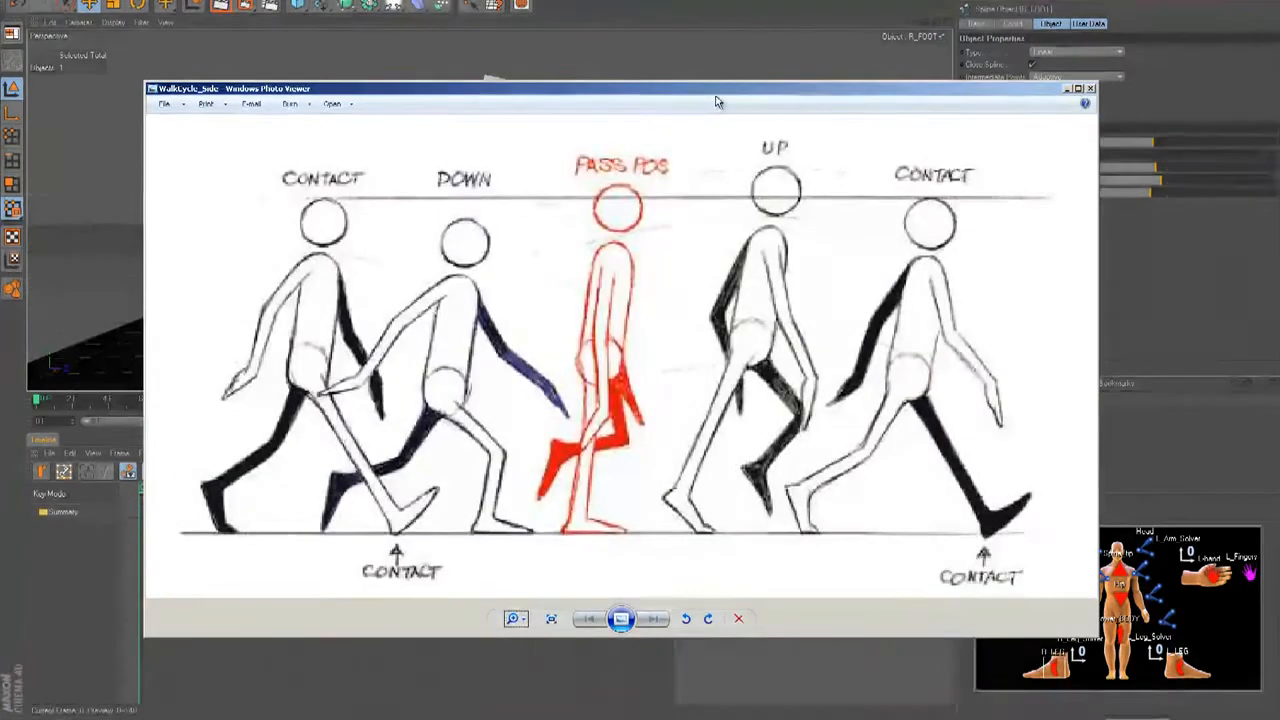
drag(714, 92, 684, 81)
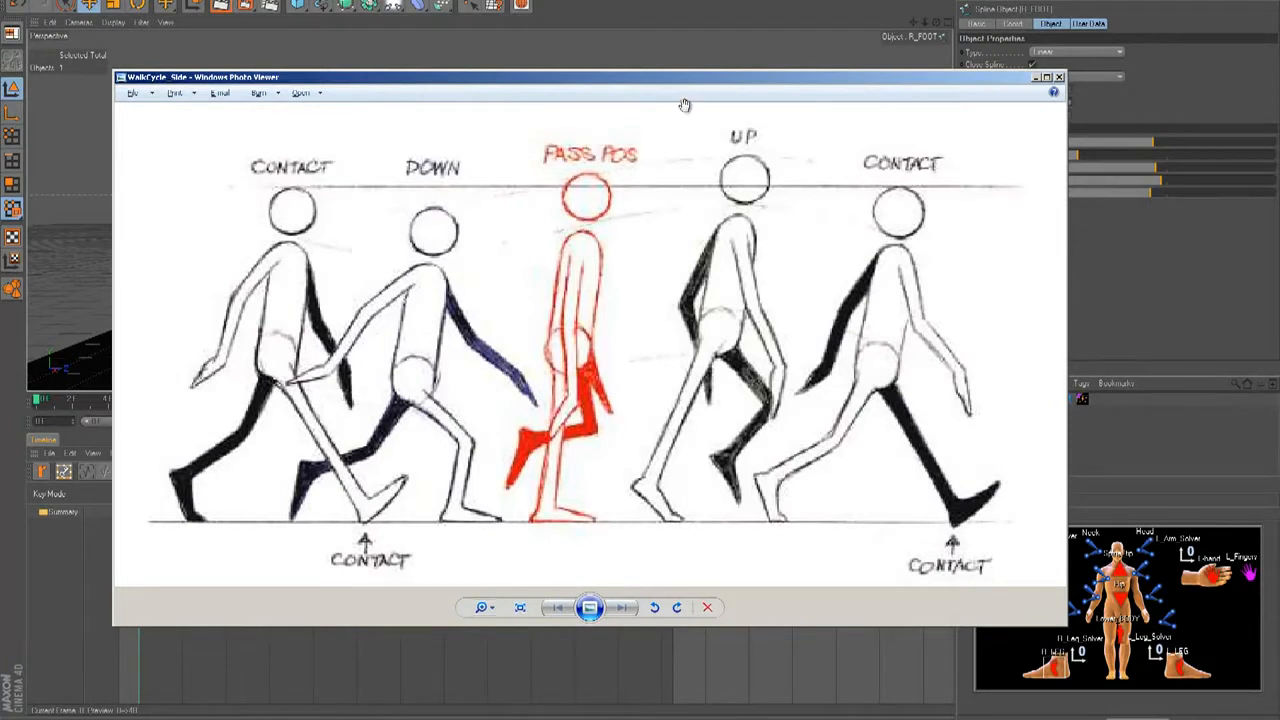
drag(690, 85, 687, 82)
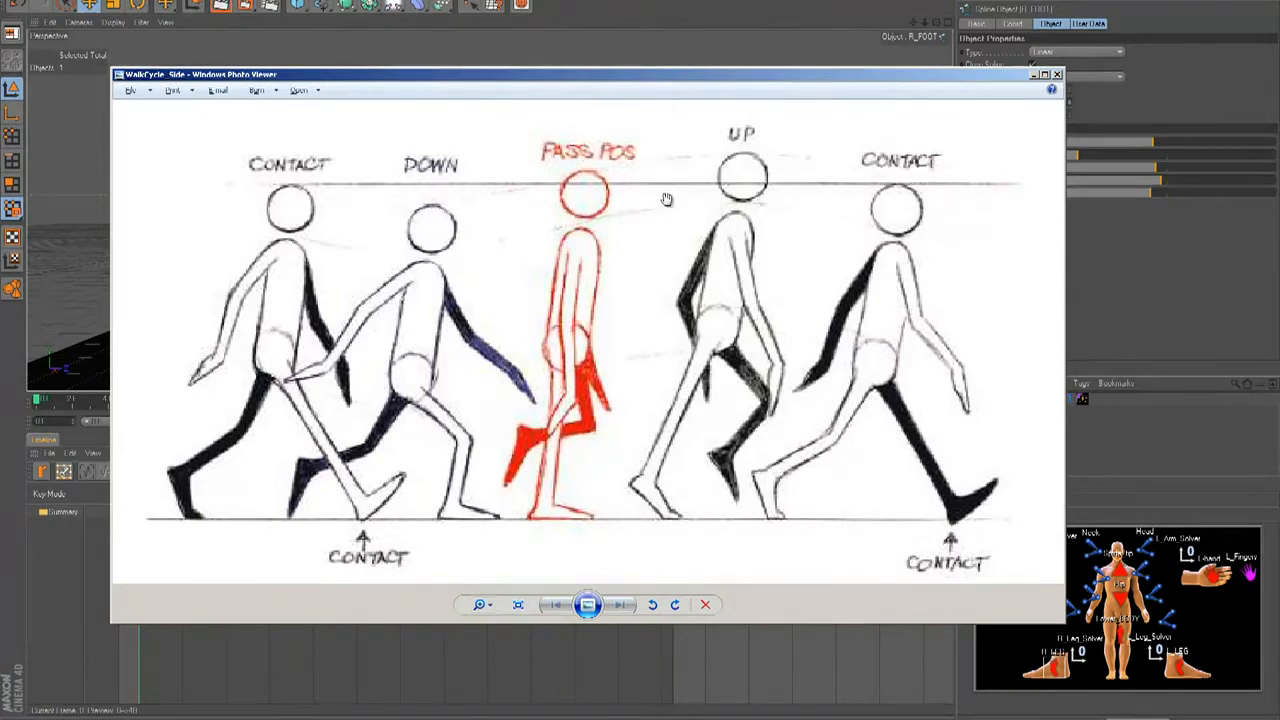
click(1057, 75)
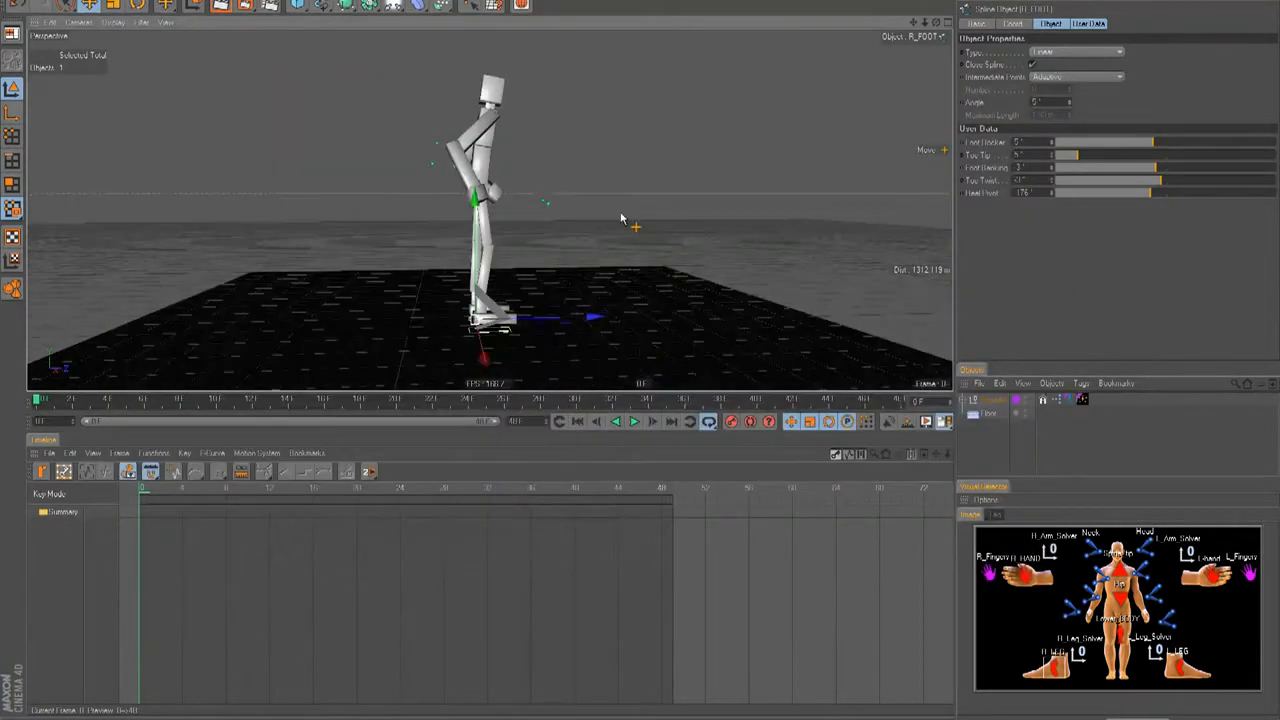
Enlarge the viewport at the expense of the timeline area and show the character from the top.
drag(650, 352, 633, 296)
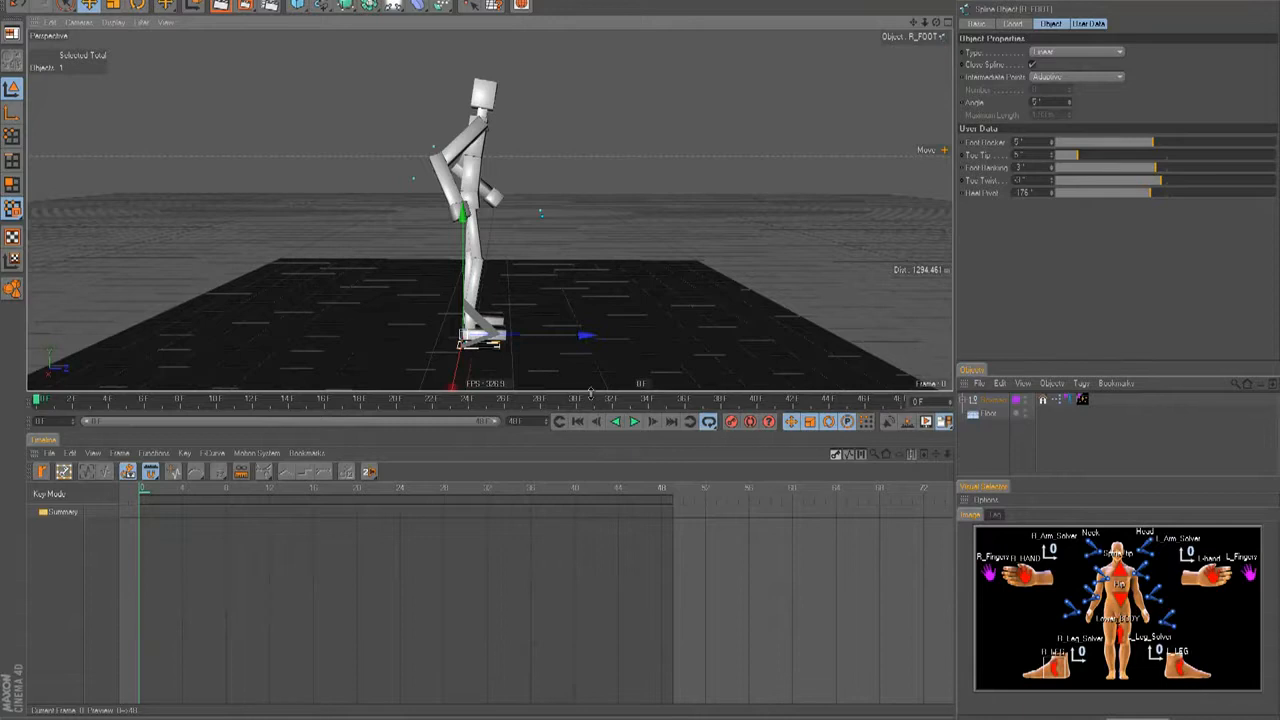
drag(590, 392, 590, 449)
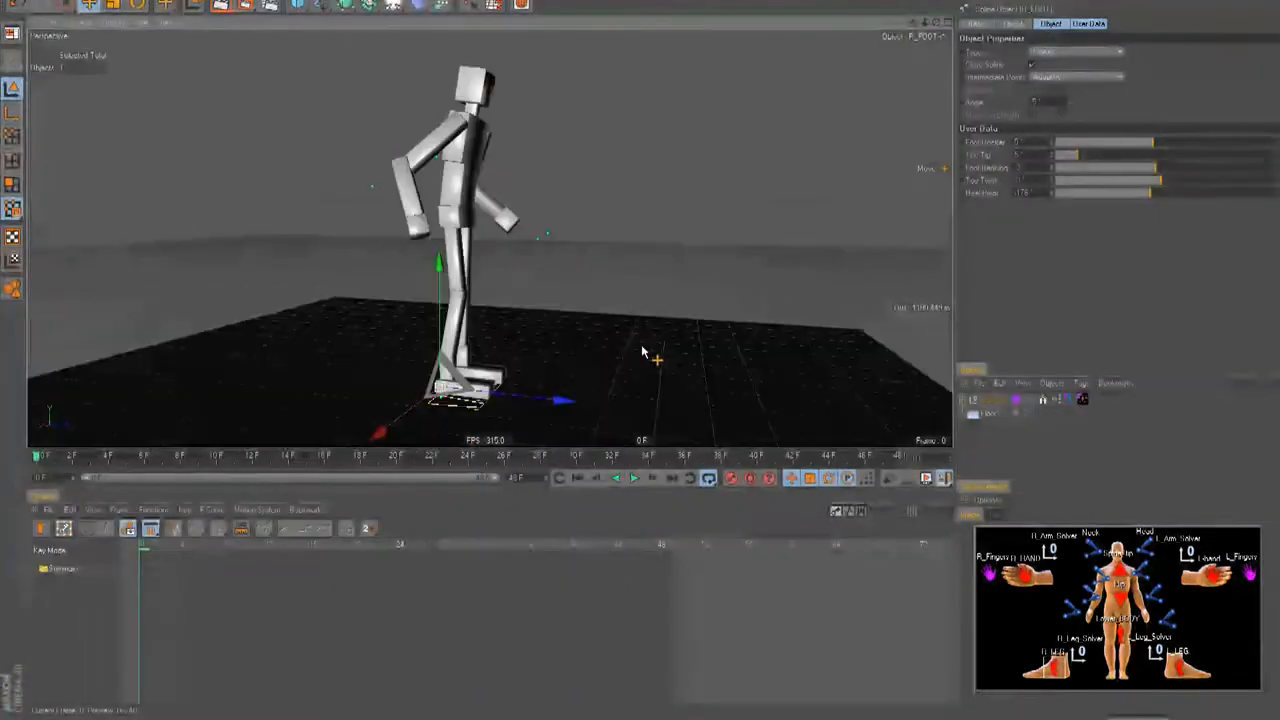
key(F2)
scroll(610, 327, up, 2)
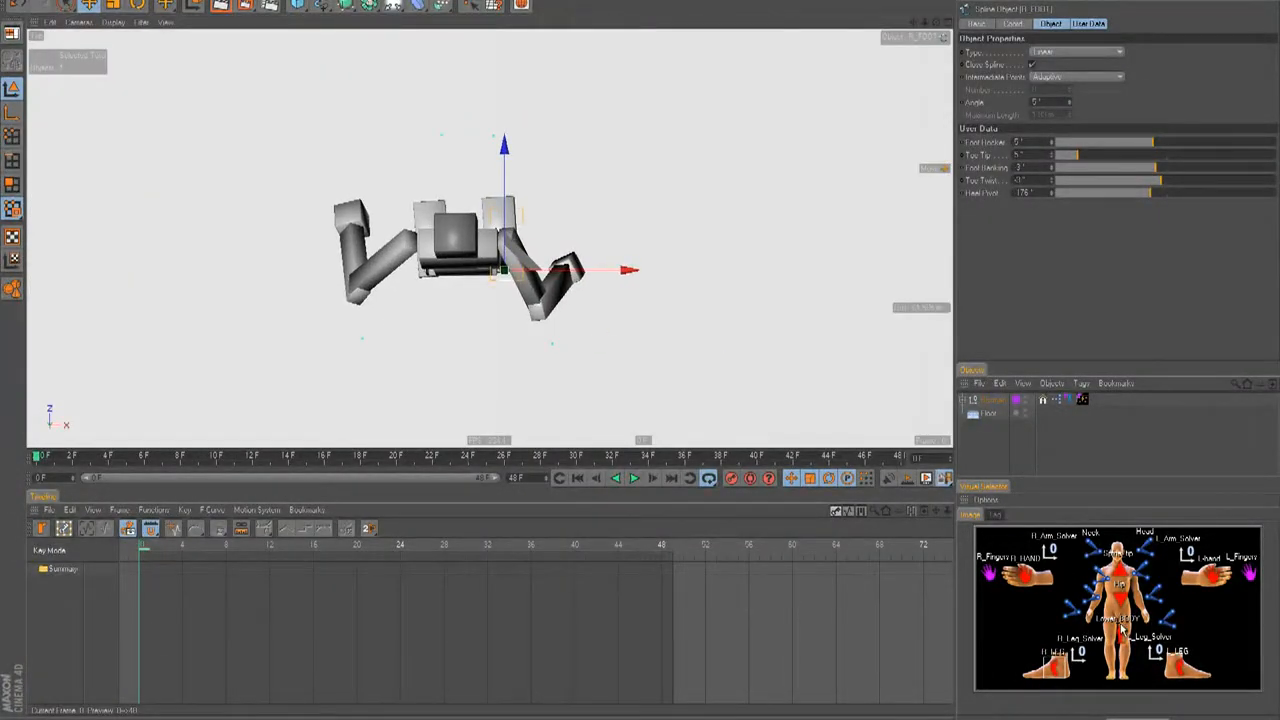
Go to frame 43 and reposition the left and right hand controllers from the top view.
click(1200, 580)
click(812, 456)
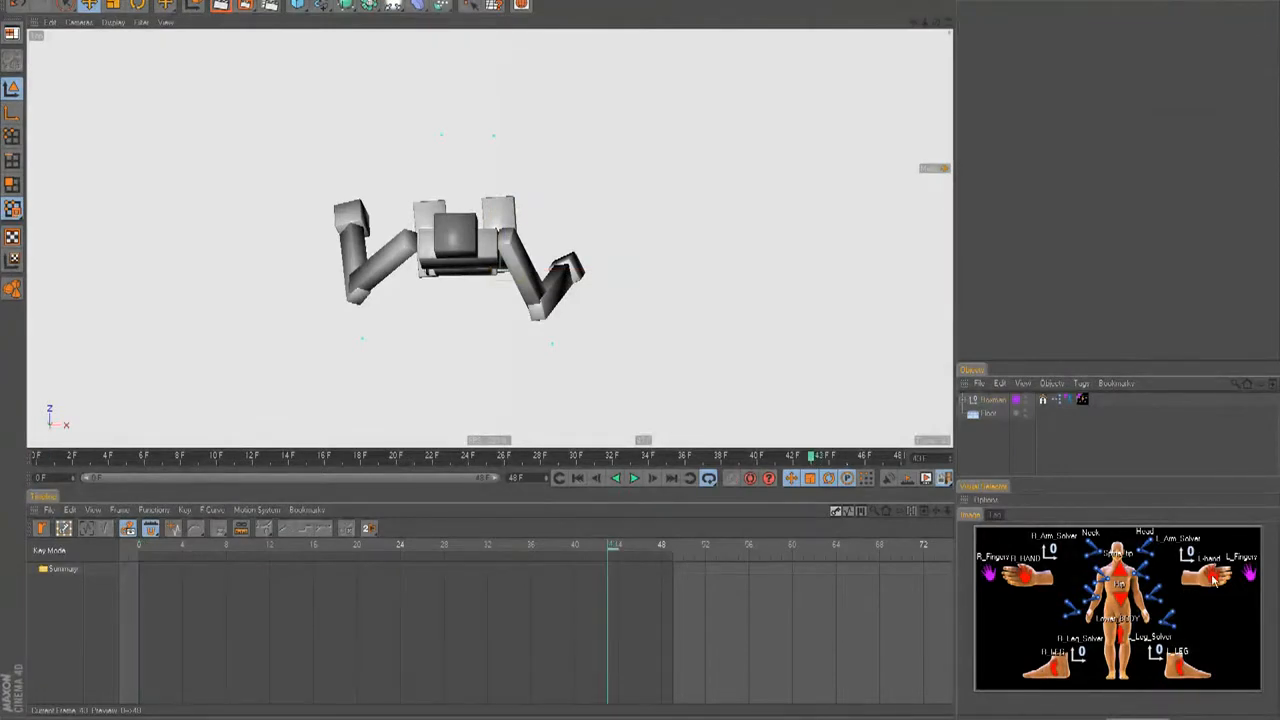
drag(692, 421, 641, 352)
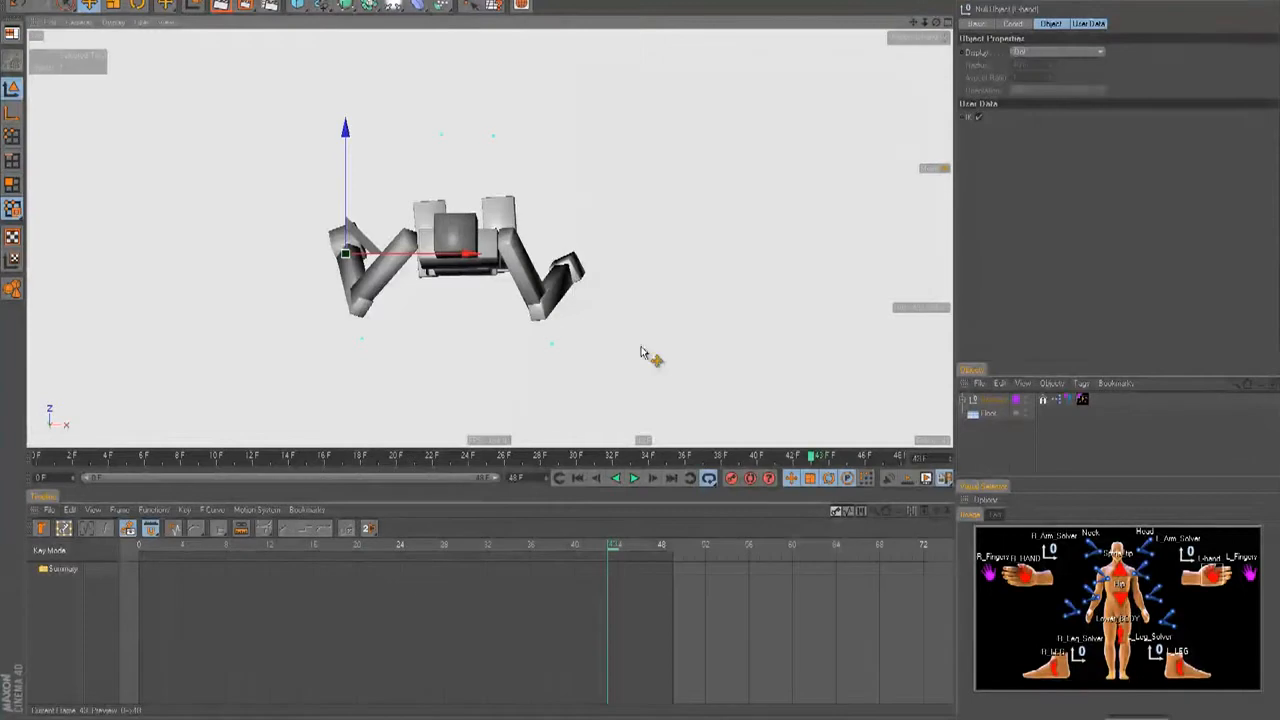
key(ctrl+z)
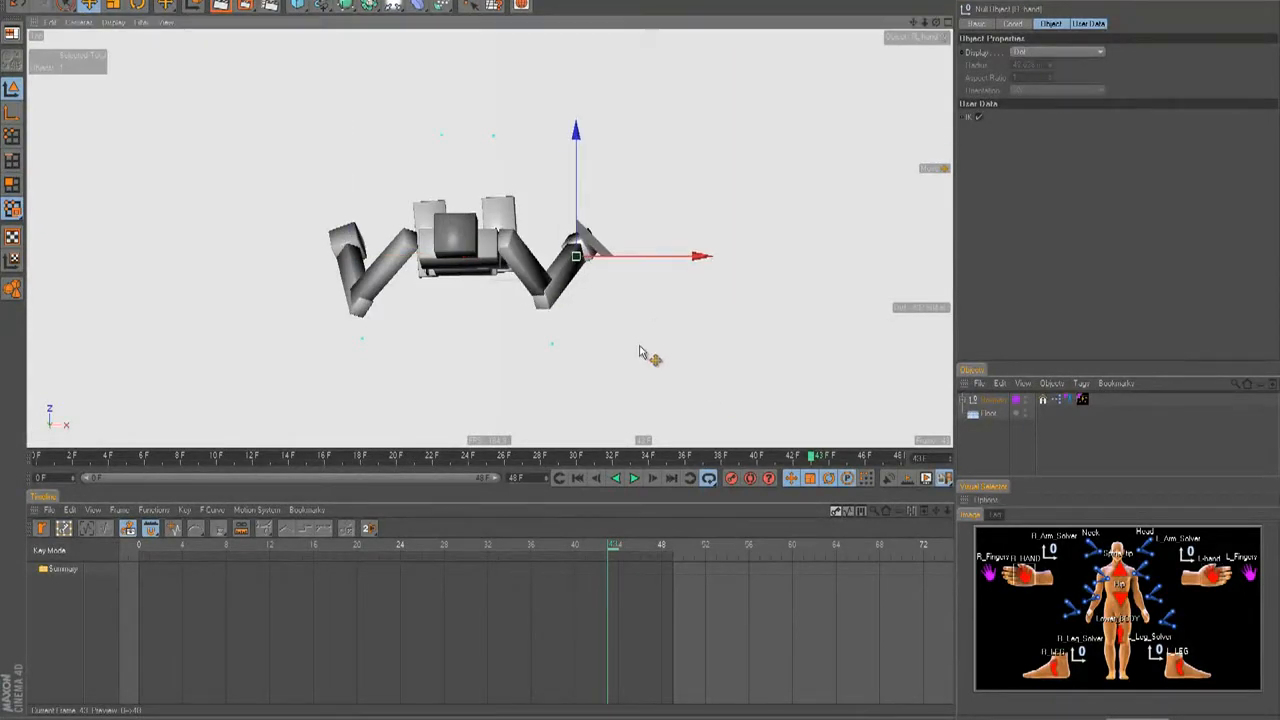
From the right view, move the right foot forward and up off the ground and the left foot back behind the body.
key(F3)
scroll(663, 351, up, 2)
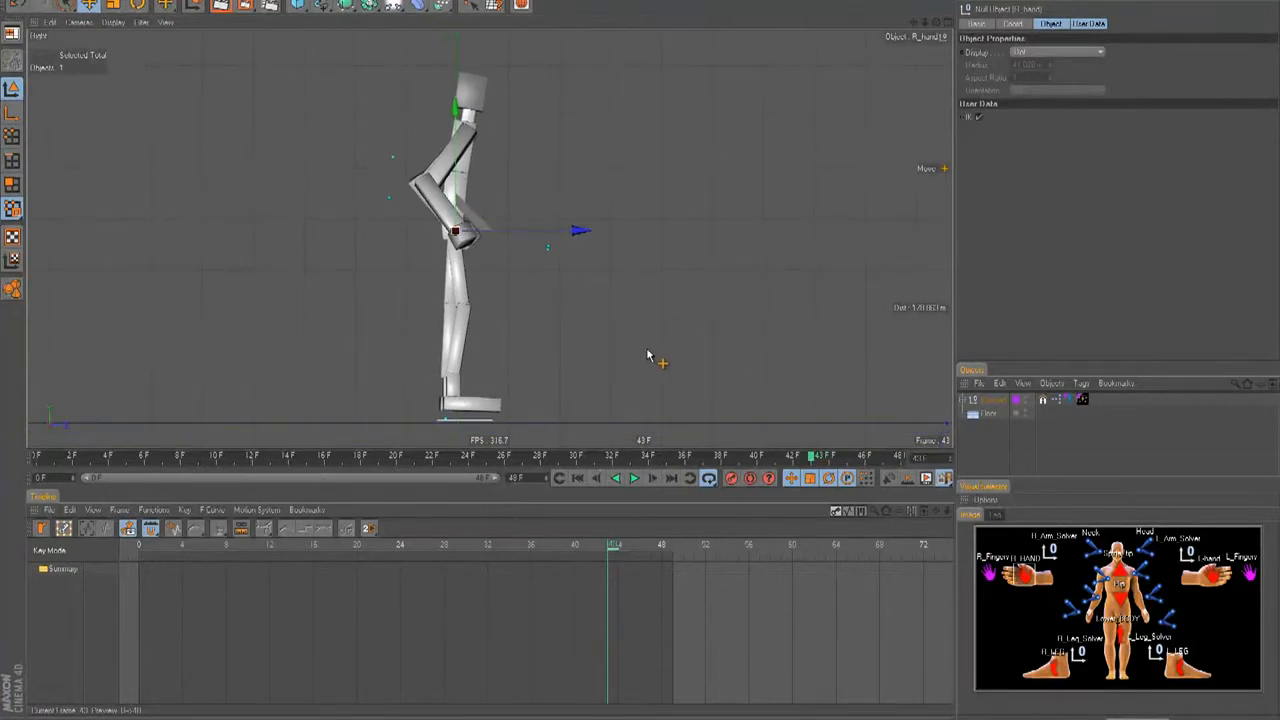
click(1063, 676)
drag(800, 449, 643, 353)
click(1182, 668)
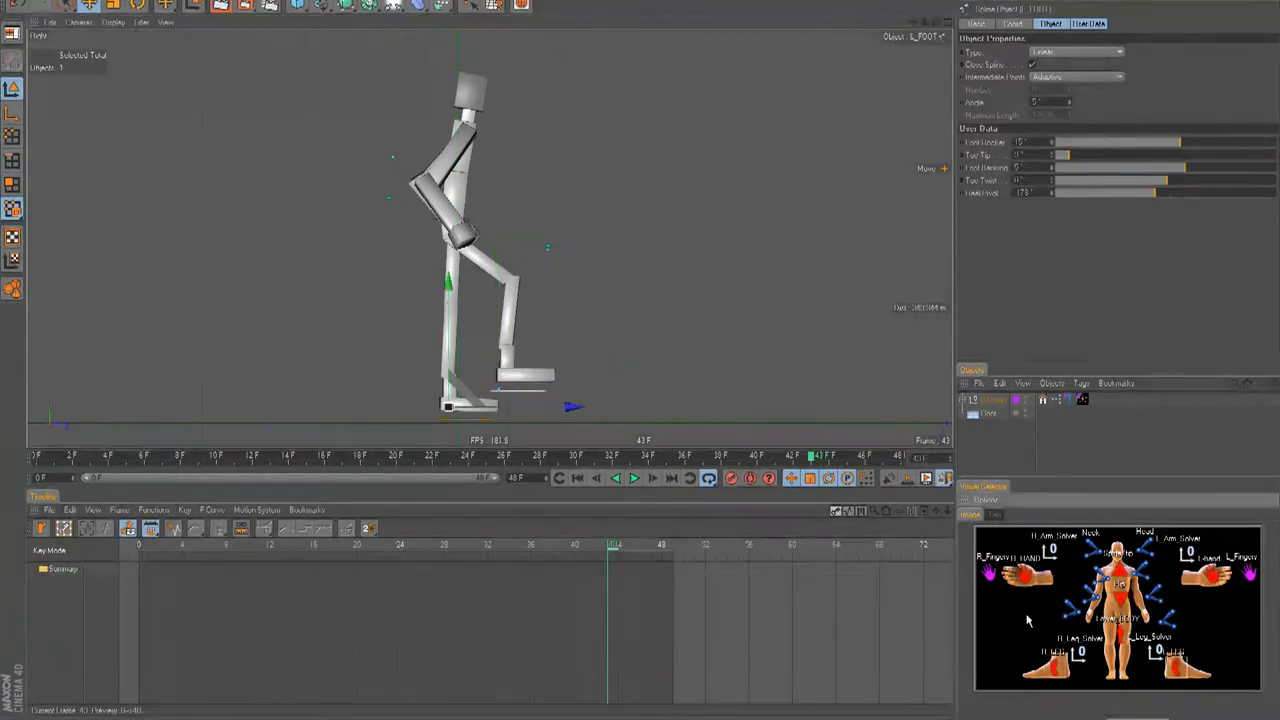
drag(777, 424, 641, 351)
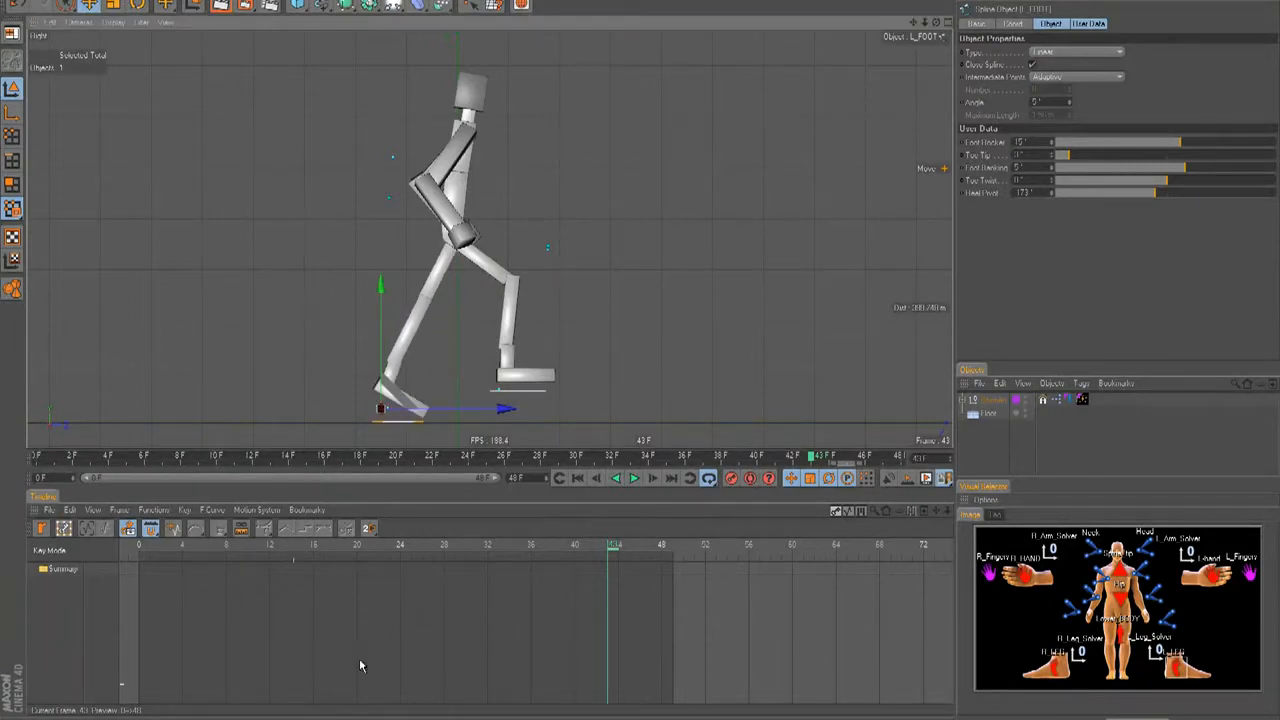
Try to move the neck controller from the back view.
key(F4)
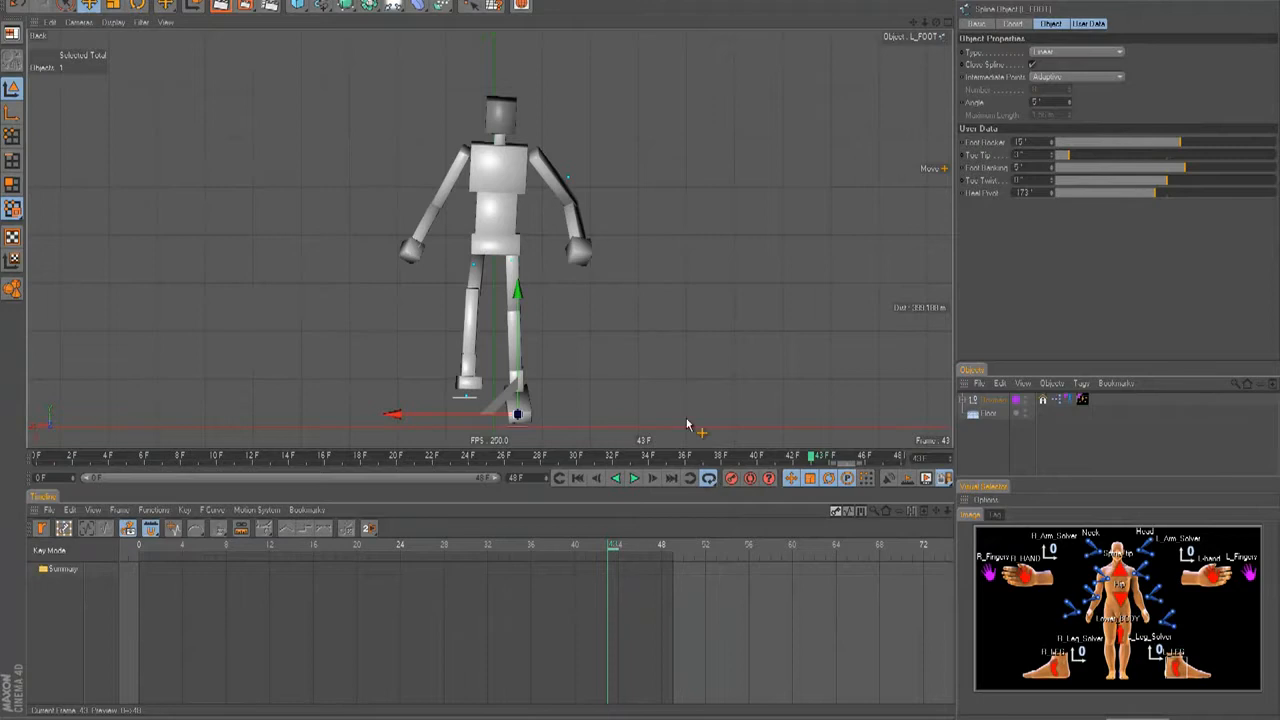
click(1112, 566)
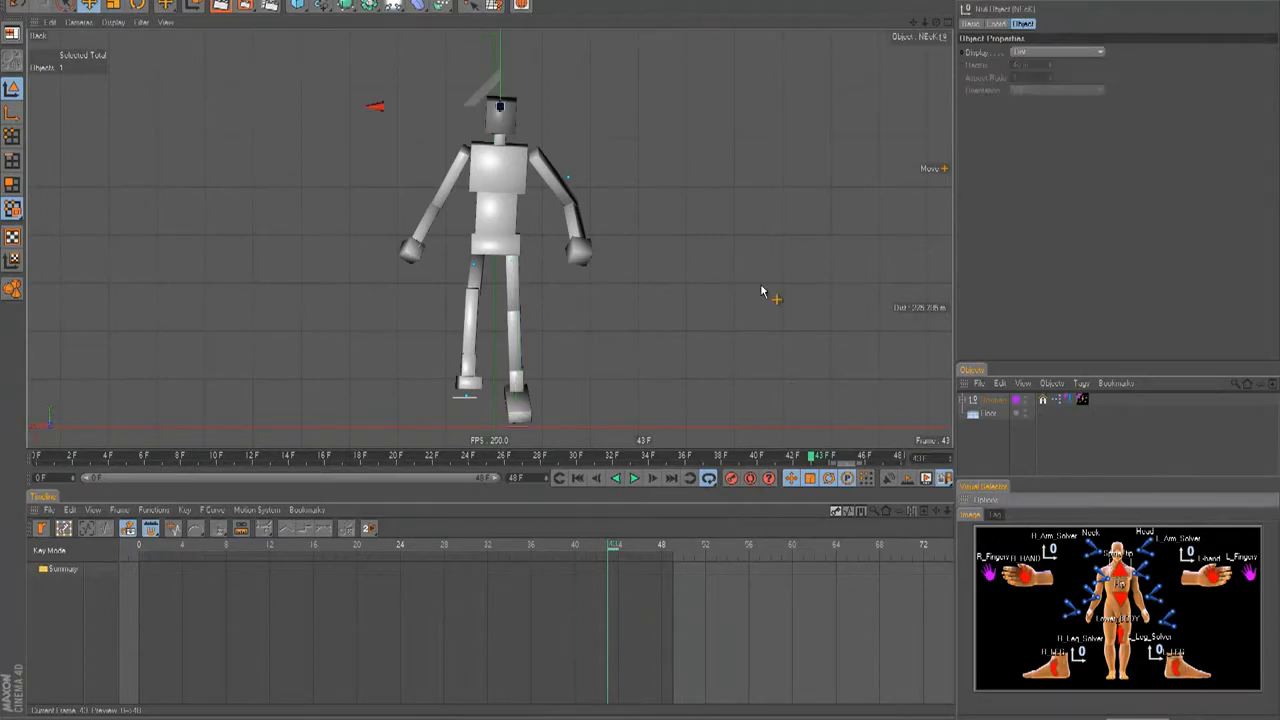
drag(766, 291, 643, 351)
key(ctrl+z)
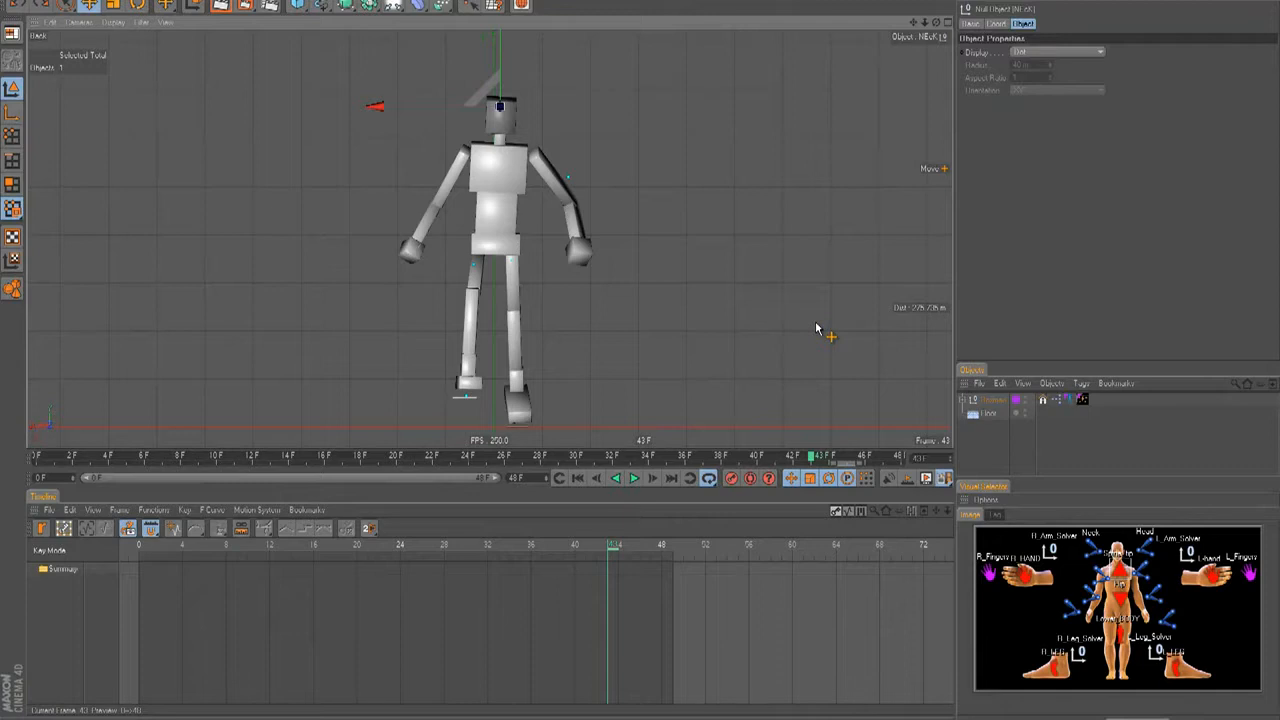
key(F3)
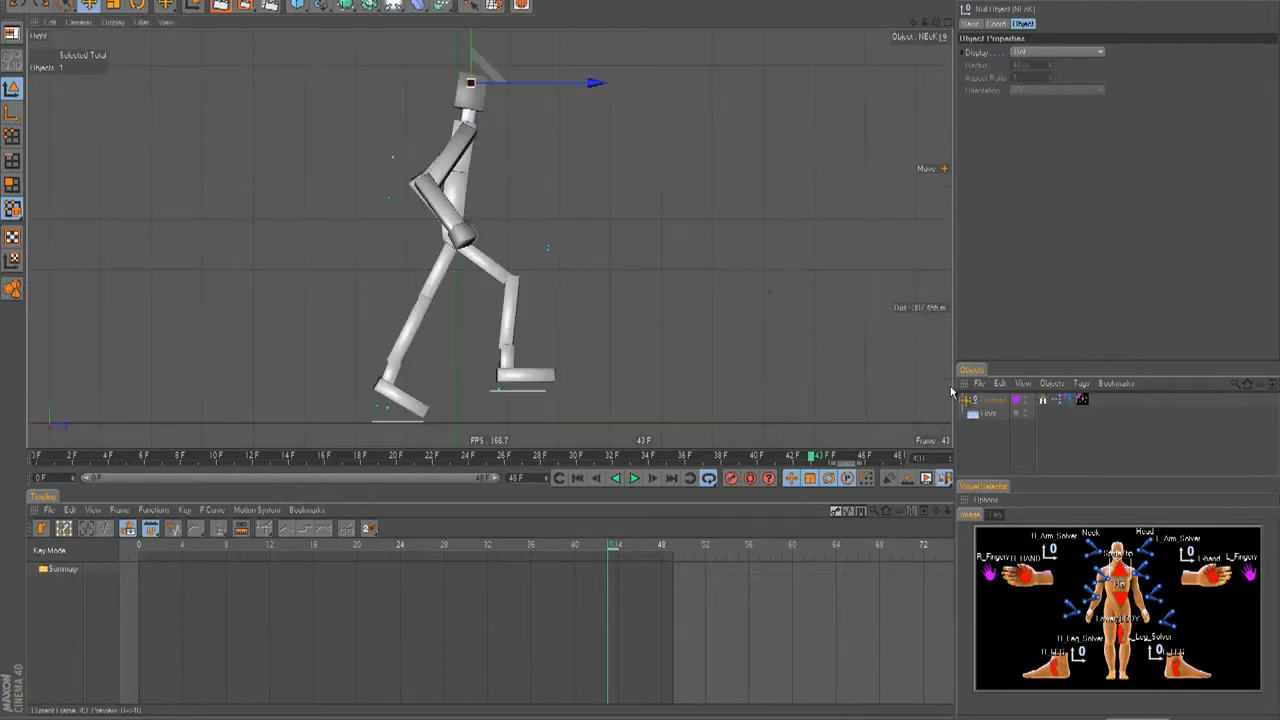
From the right view, move the left foot forward, closer under the body, and return the animation to frame 0.
click(1172, 680)
drag(634, 344, 647, 355)
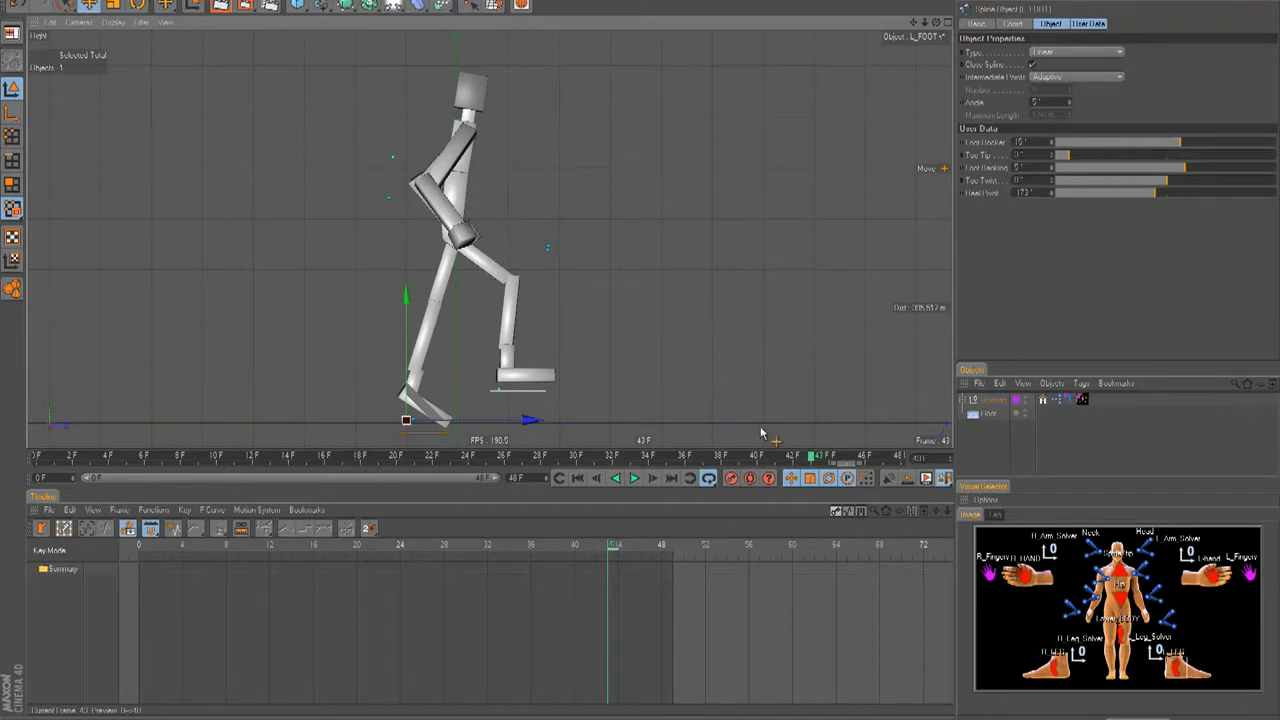
drag(565, 548, 140, 545)
drag(46, 460, 2, 508)
drag(172, 548, 45, 497)
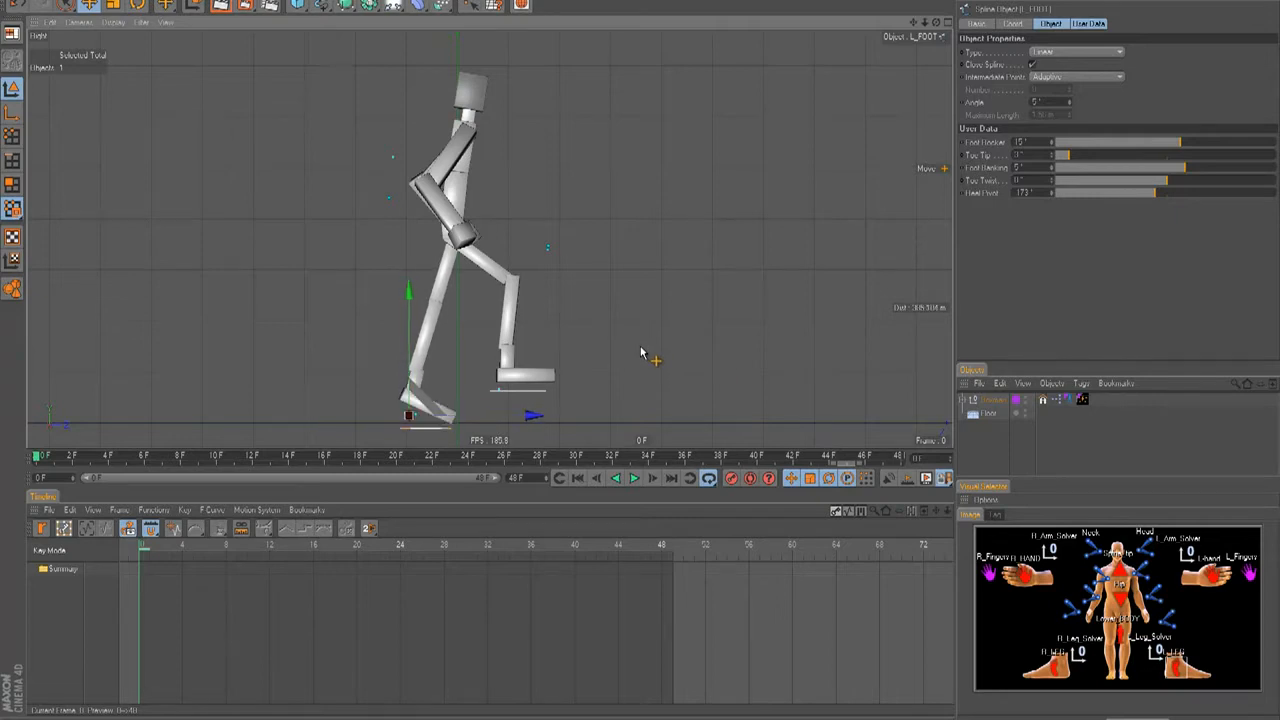
drag(641, 352, 639, 352)
Shift the raised right foot slightly back toward the body.
alt+middle_drag(642, 350, 636, 322)
alt+right_drag(692, 348, 672, 348)
click(1060, 668)
drag(641, 352, 649, 354)
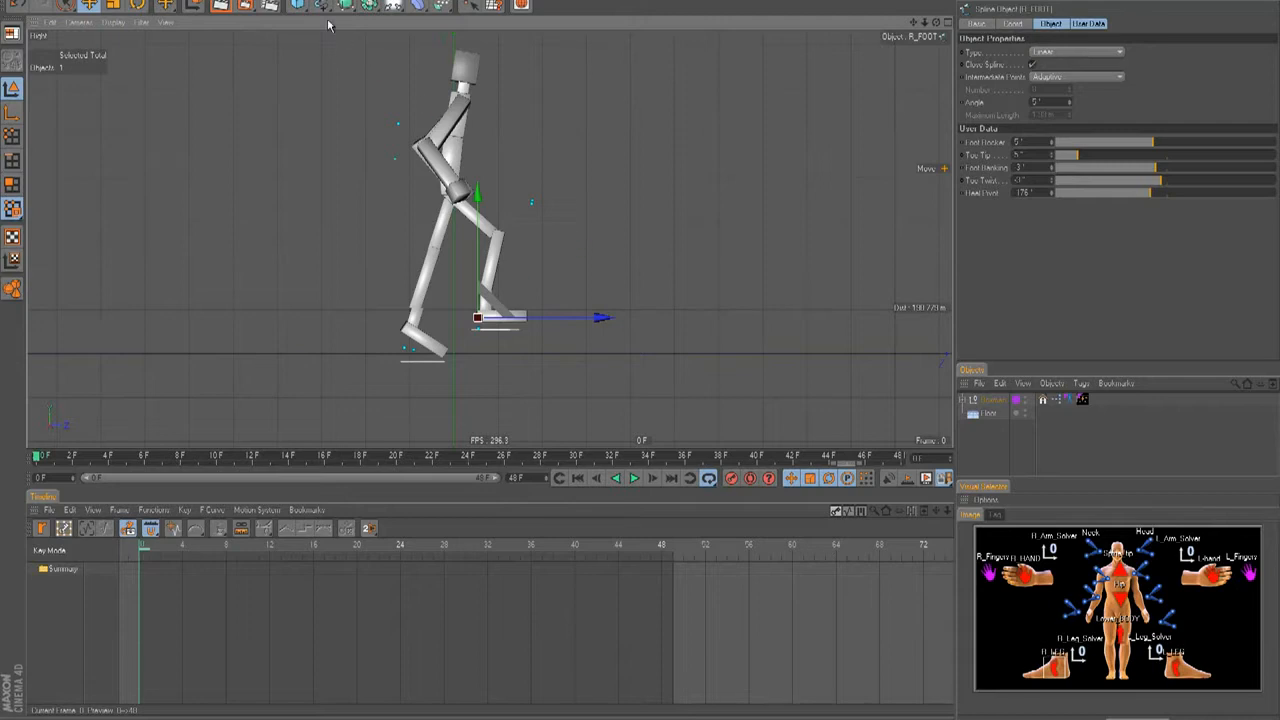
Add a cube beneath the feet with its top at floor level and stretch it along Z to about 1325 m.
click(298, 5)
scroll(490, 186, up, 2)
drag(433, 218, 648, 354)
drag(487, 370, 654, 356)
Widen the cube along X well beyond both sides of the character and check it in the side, back and perspective views.
key(F2)
alt+right_drag(676, 290, 640, 349)
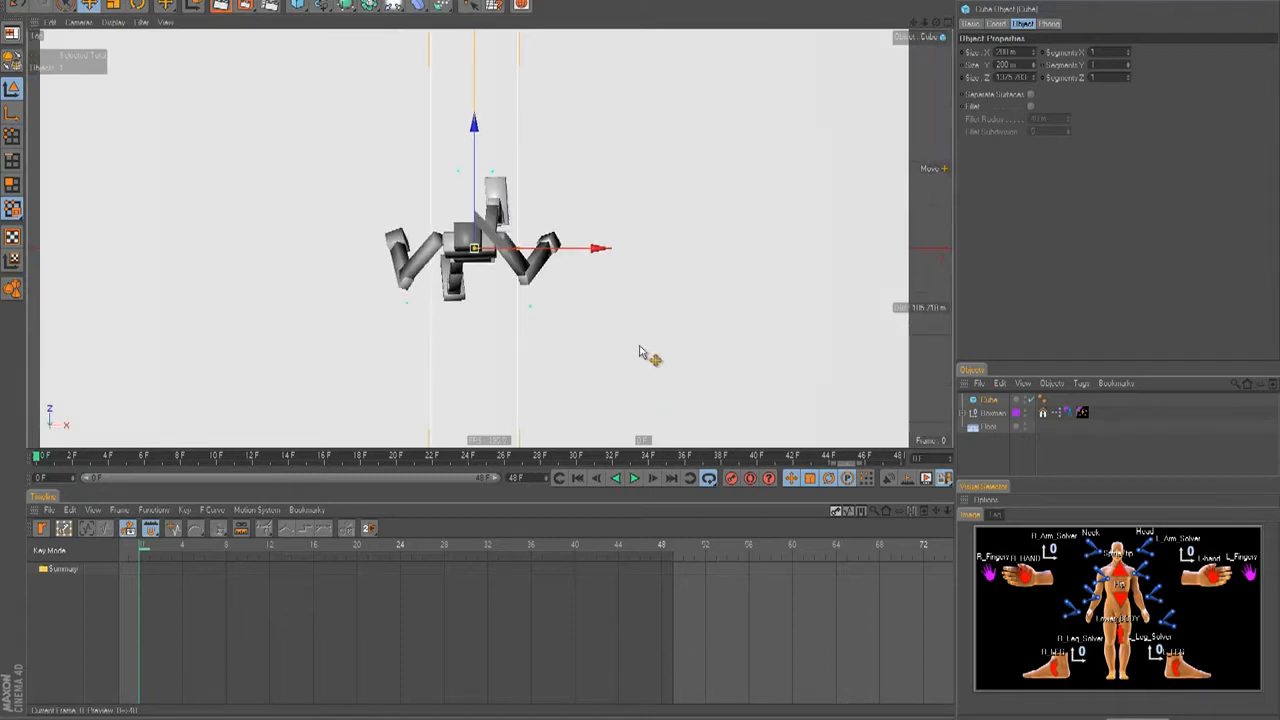
drag(518, 248, 642, 352)
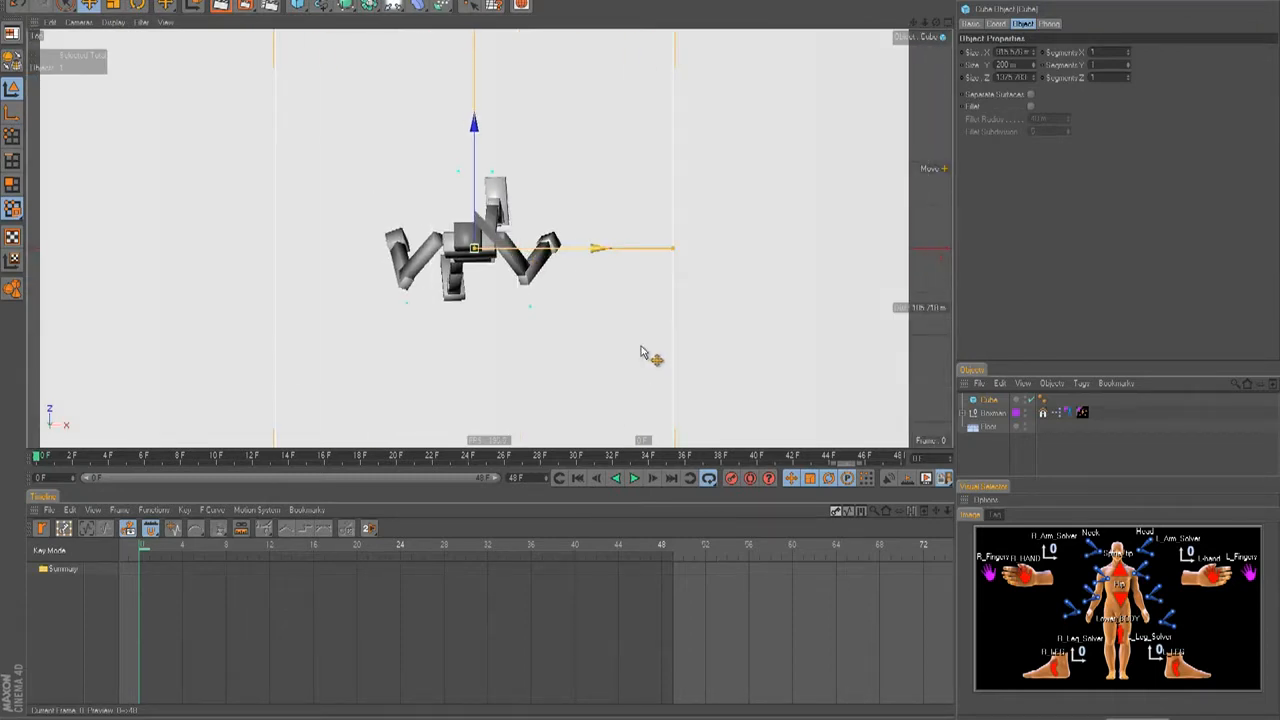
key(F3)
key(F4)
alt+middle_drag(528, 283, 514, 215)
key(F2)
key(F1)
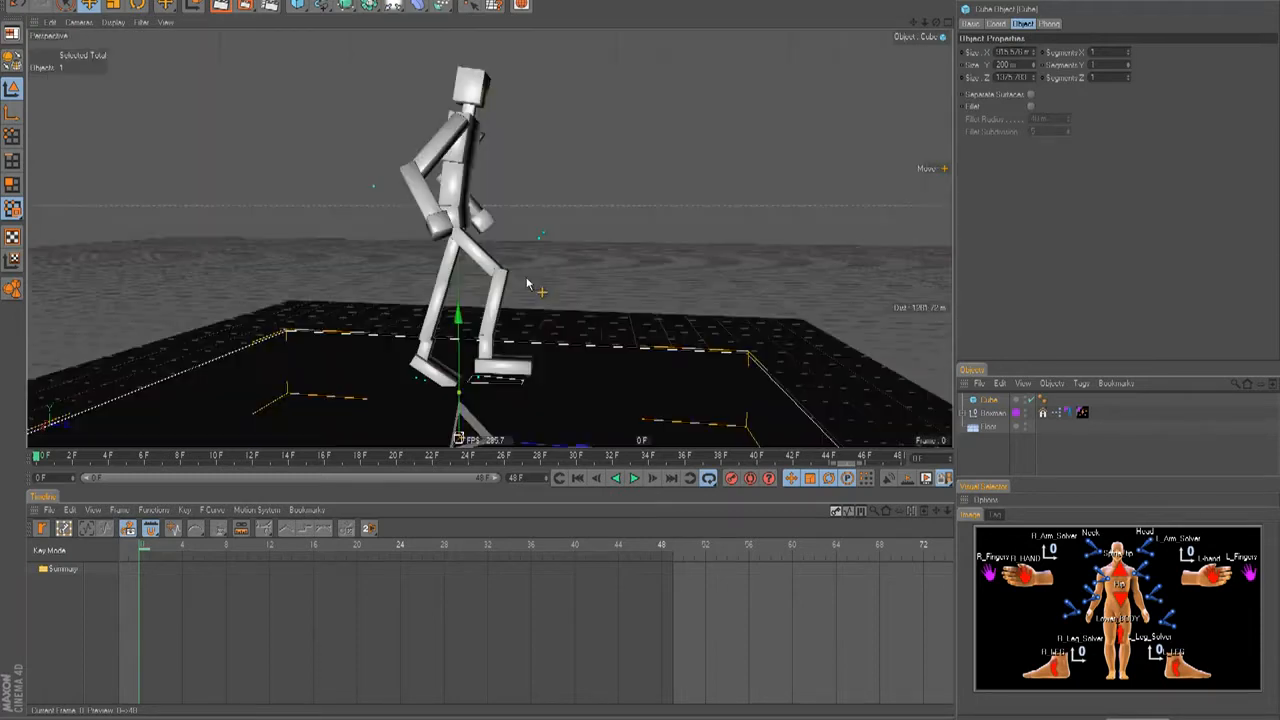
key(F2)
key(F3)
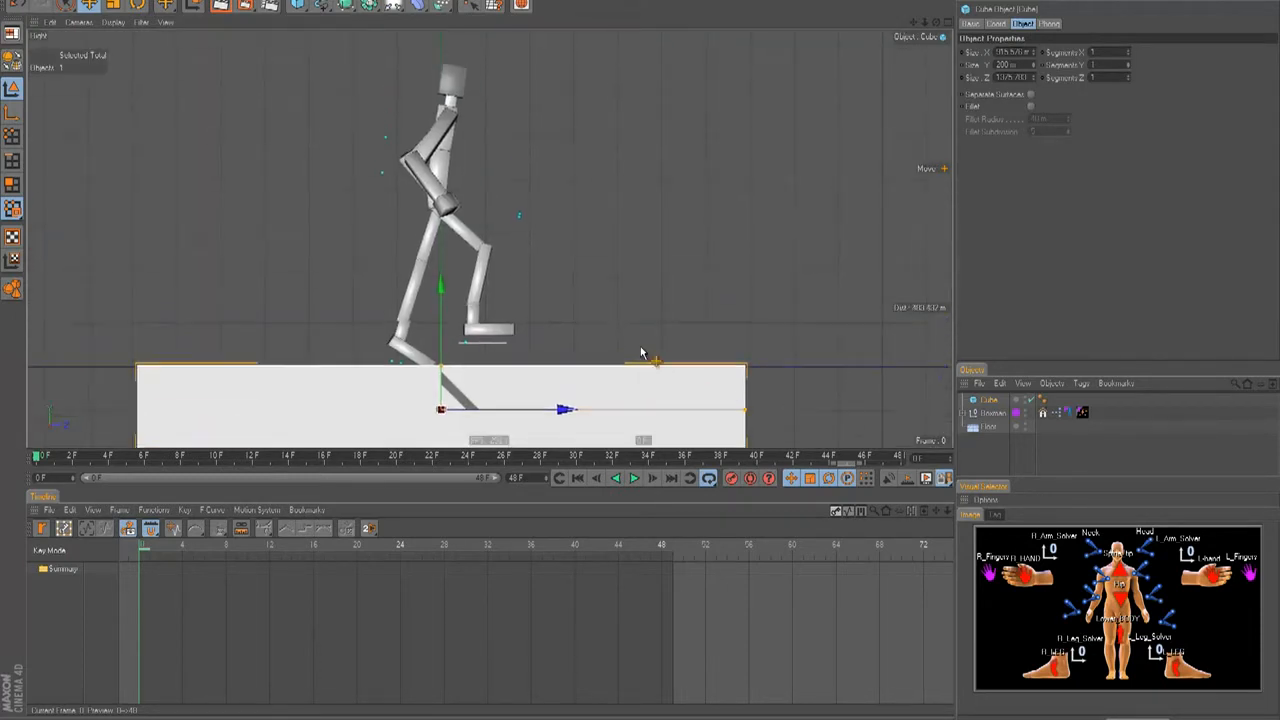
Lower the character's lower body controller and place the right foot on the block in front of the body.
alt+middle_drag(640, 348, 634, 358)
click(1116, 640)
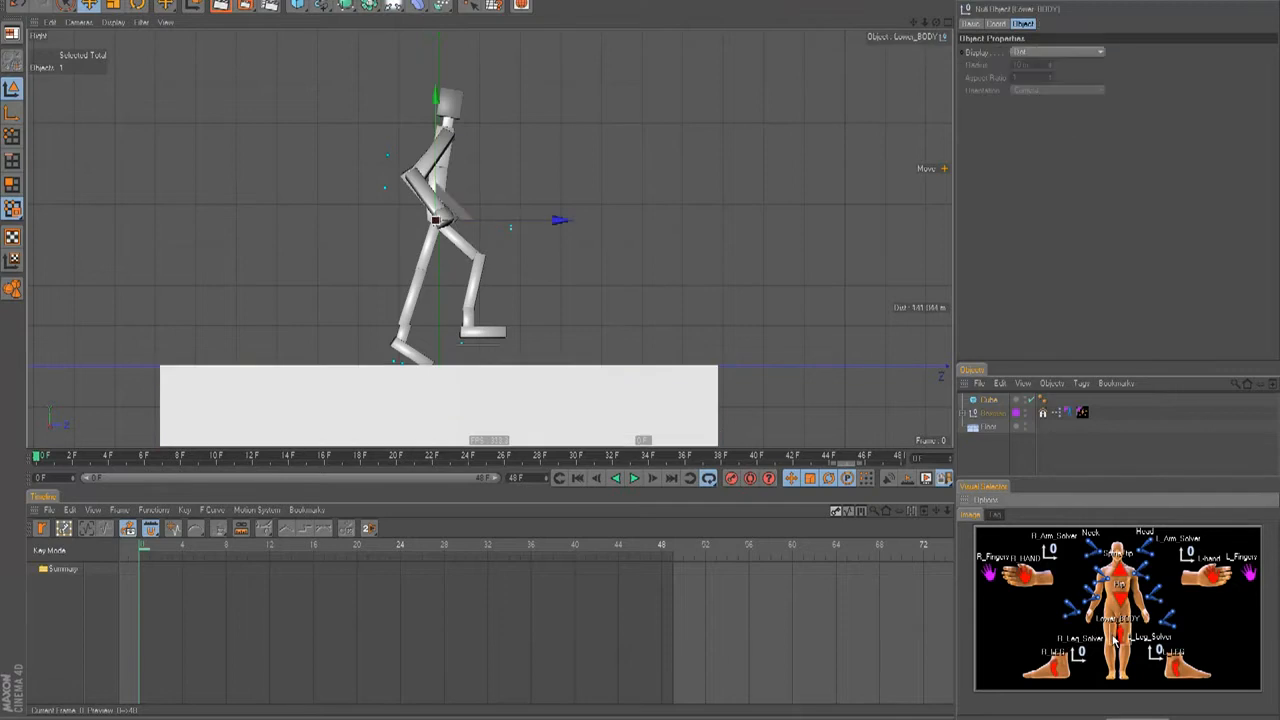
drag(628, 294, 641, 352)
click(1040, 665)
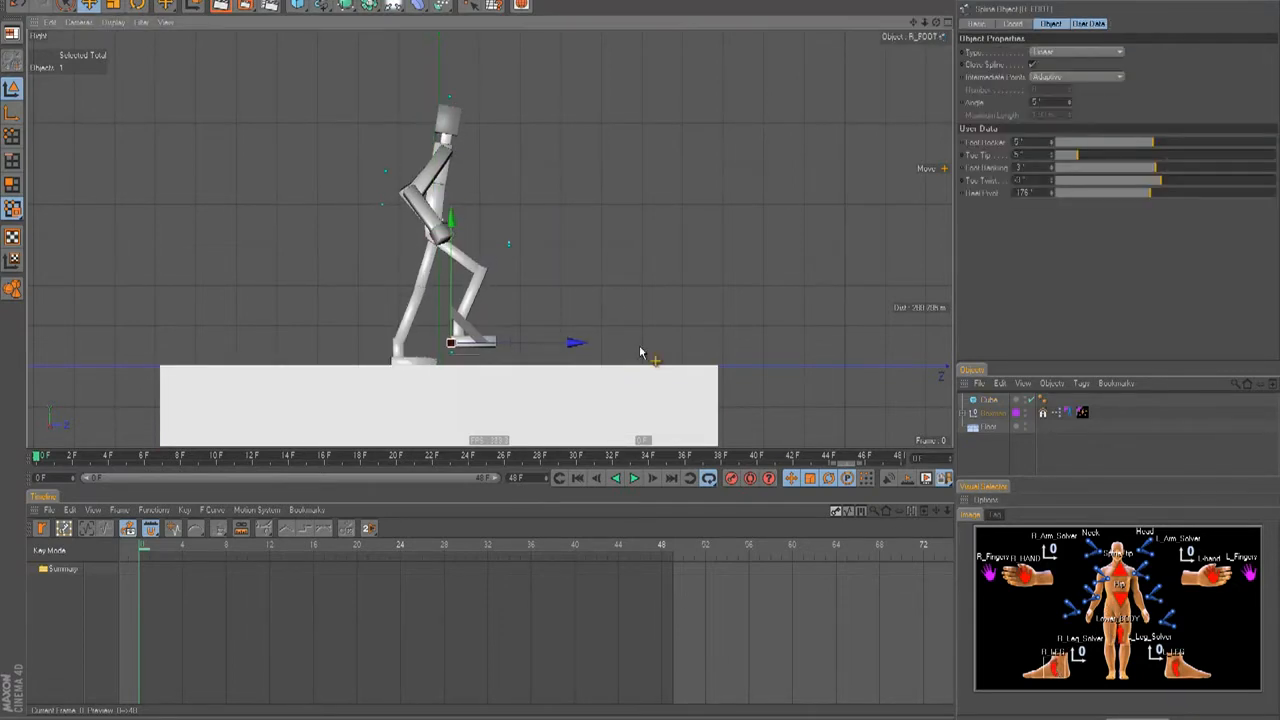
drag(643, 355, 651, 370)
Go to frame 34 and move the left foot farther back behind the body.
click(1175, 675)
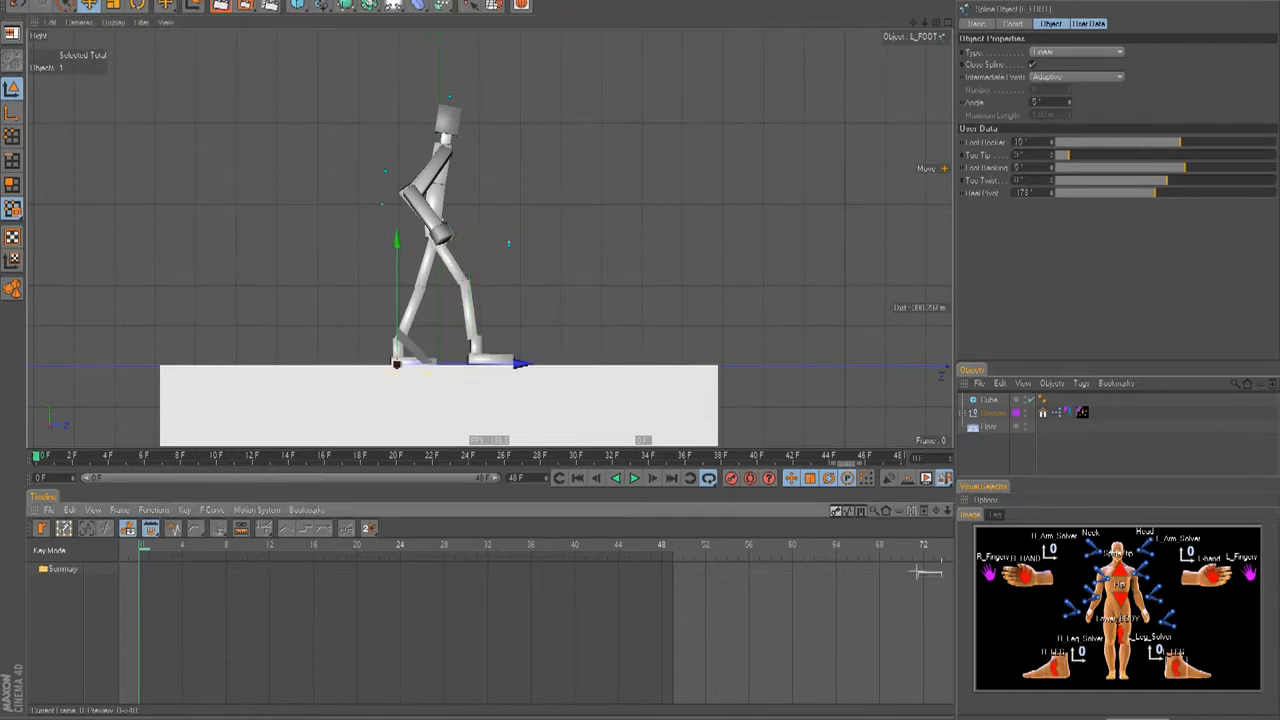
click(648, 456)
drag(638, 346, 641, 347)
Raise the lower body slightly and fine-tune the left foot so its toes rest on the block.
click(1117, 638)
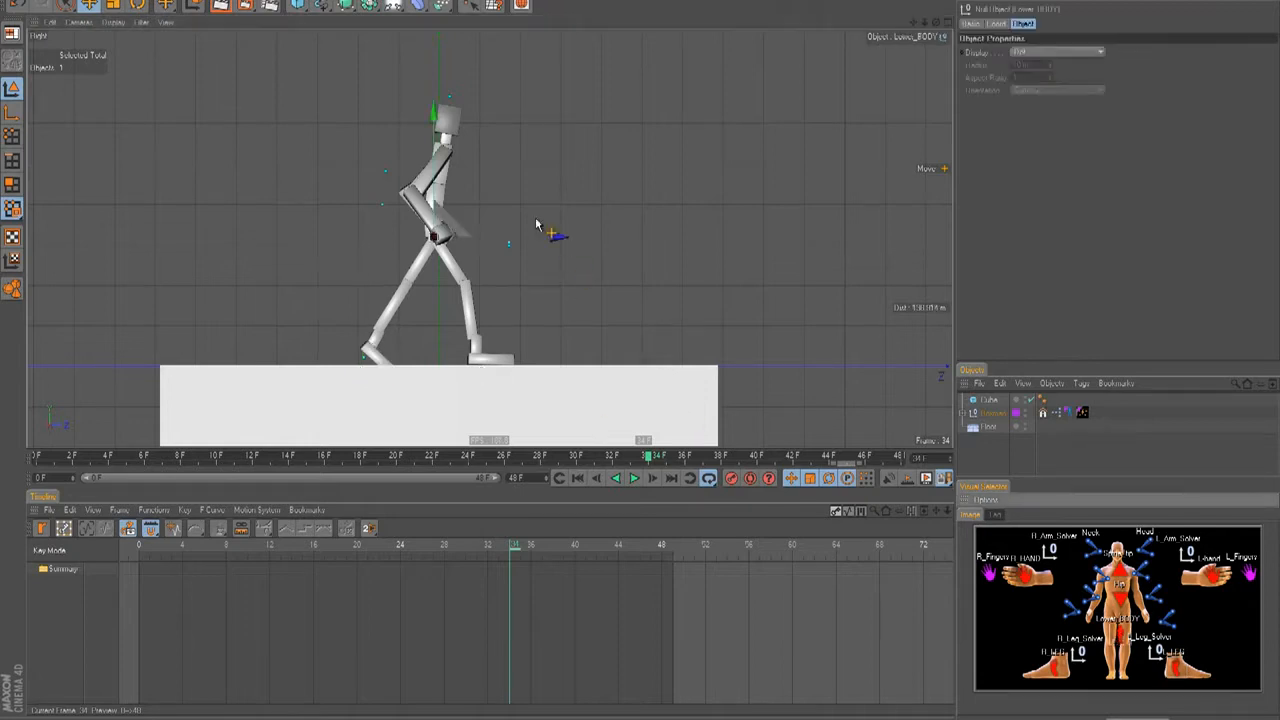
drag(432, 167, 432, 159)
drag(640, 345, 640, 348)
click(1180, 680)
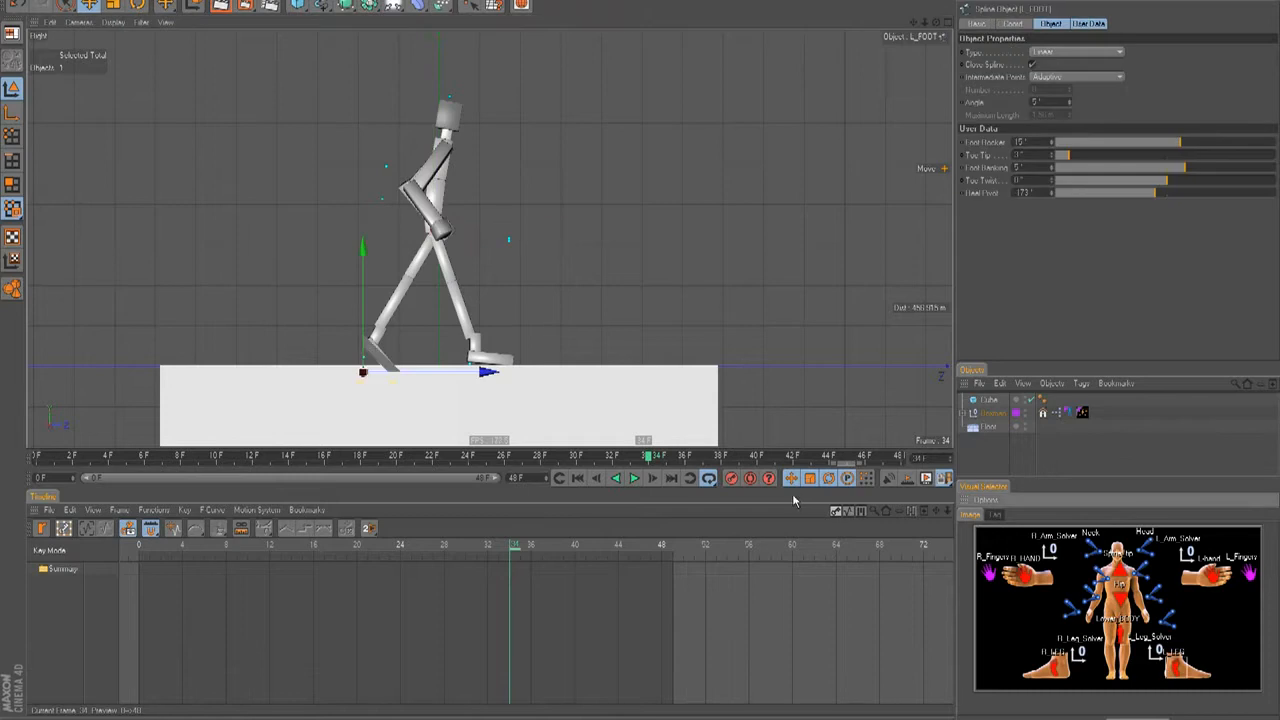
drag(644, 354, 643, 351)
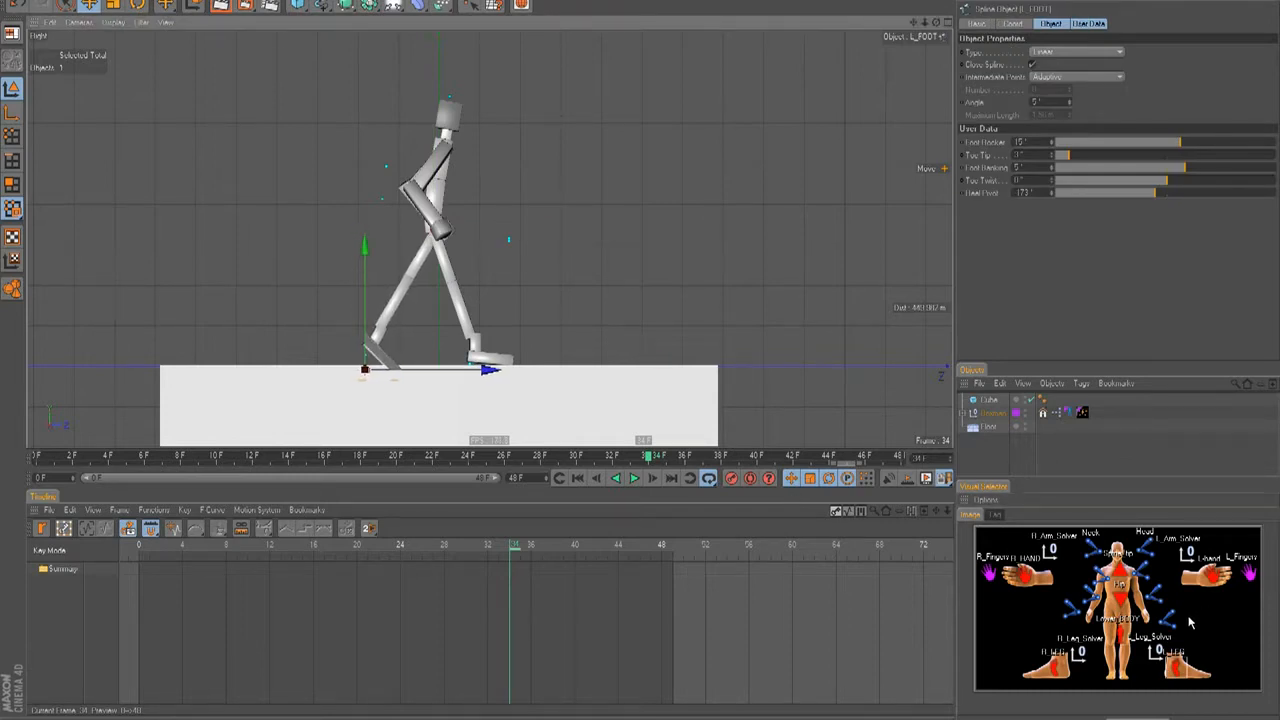
Reposition the right foot just above the block, then set its Toe Tip to 0° and Foot Banking to 3°.
click(1045, 668)
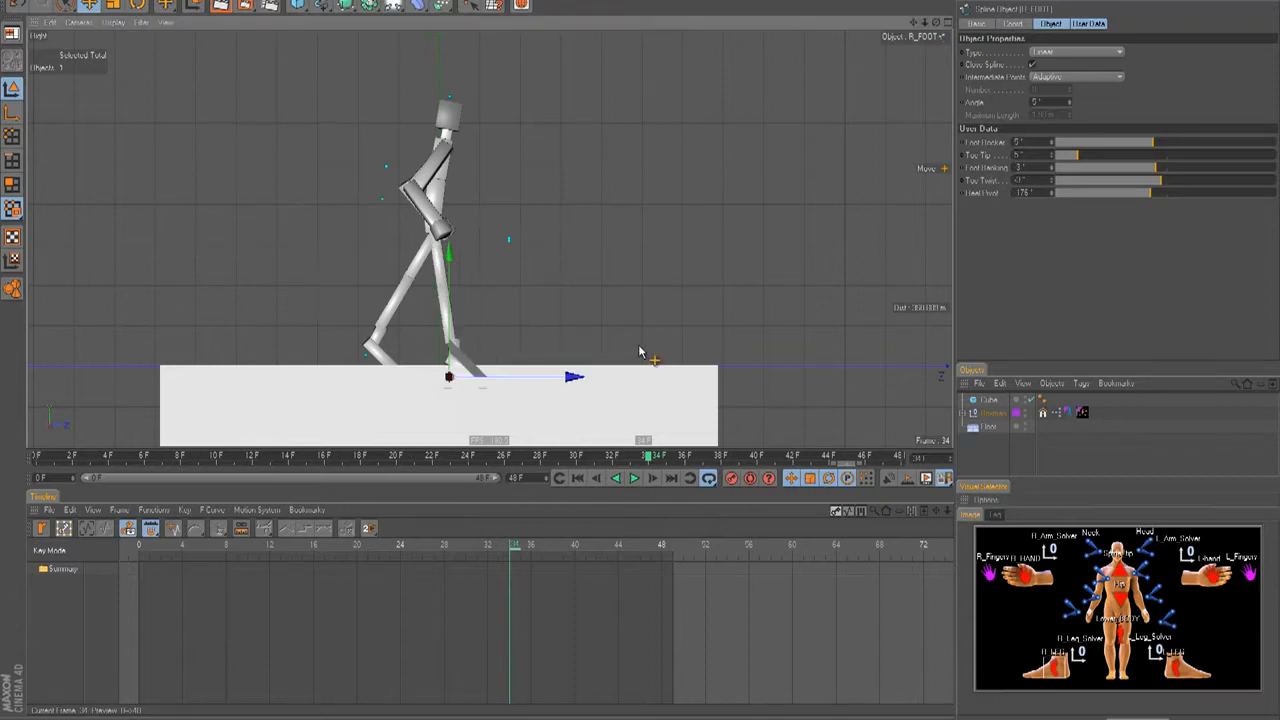
drag(639, 351, 641, 352)
drag(1155, 149, 1025, 156)
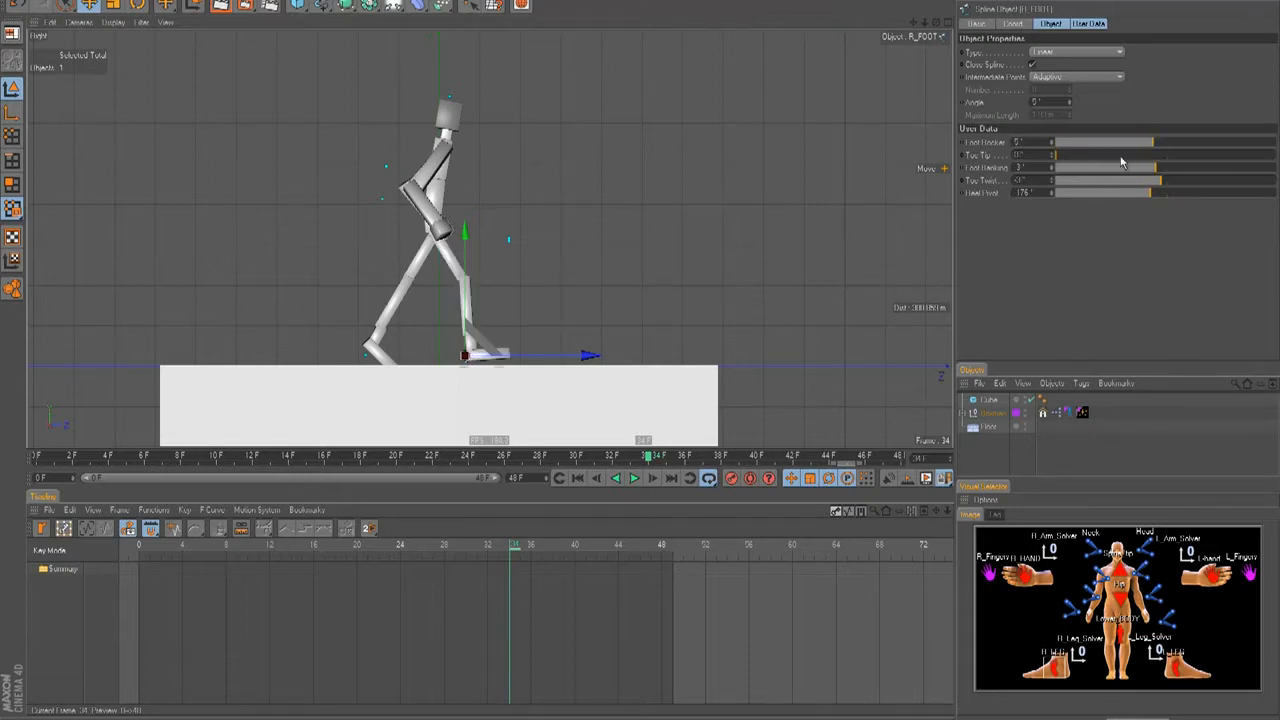
mouse_move(1153, 172)
mouse_down()
mouse_move(1236, 172)
mouse_move(1178, 170)
mouse_move(1185, 198)
mouse_move(1168, 192)
mouse_move(1197, 186)
mouse_move(1162, 188)
mouse_up()
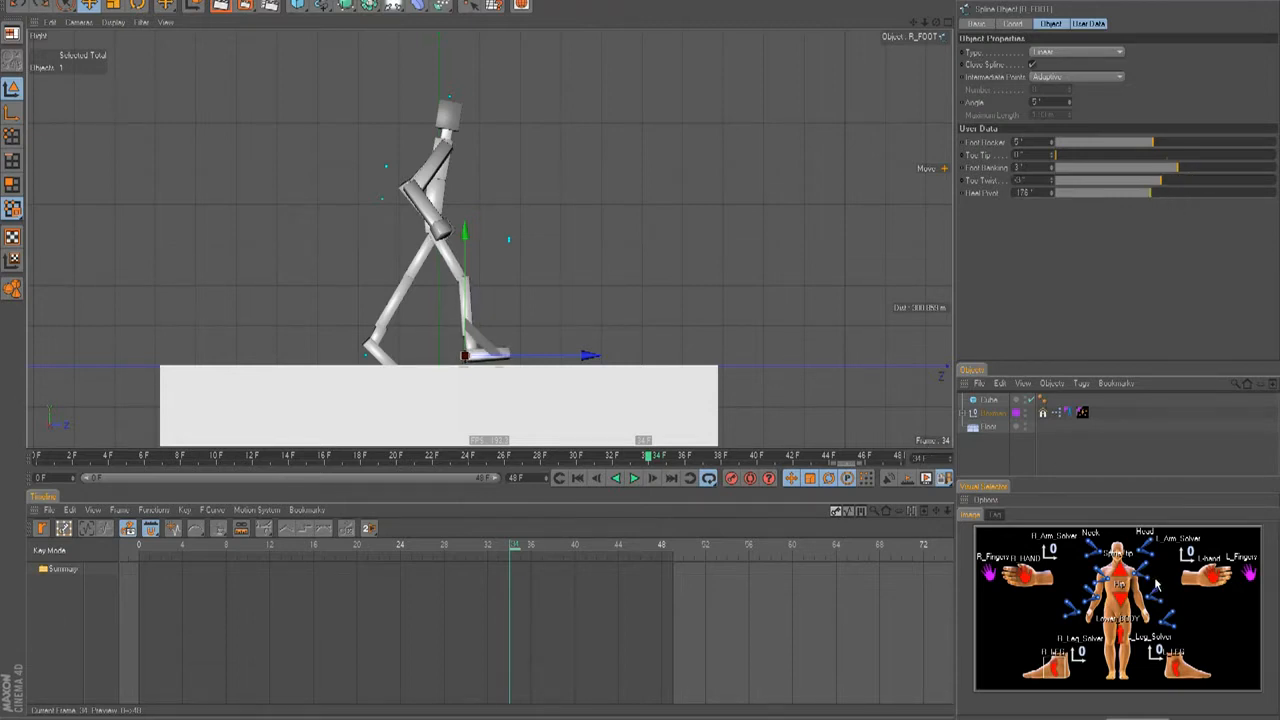
Rotate the right foot toe-up and move it forward so its heel contacts the block.
key(r)
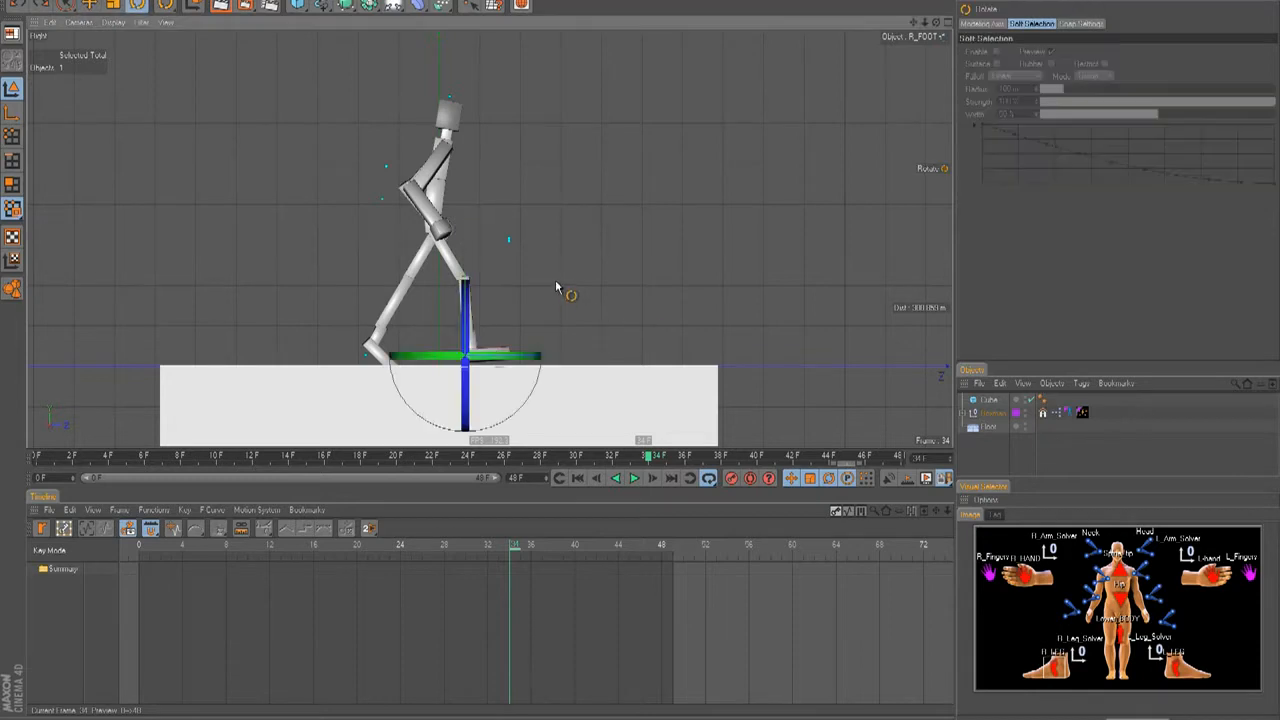
drag(514, 306, 579, 320)
key(ctrl+z)
key(e)
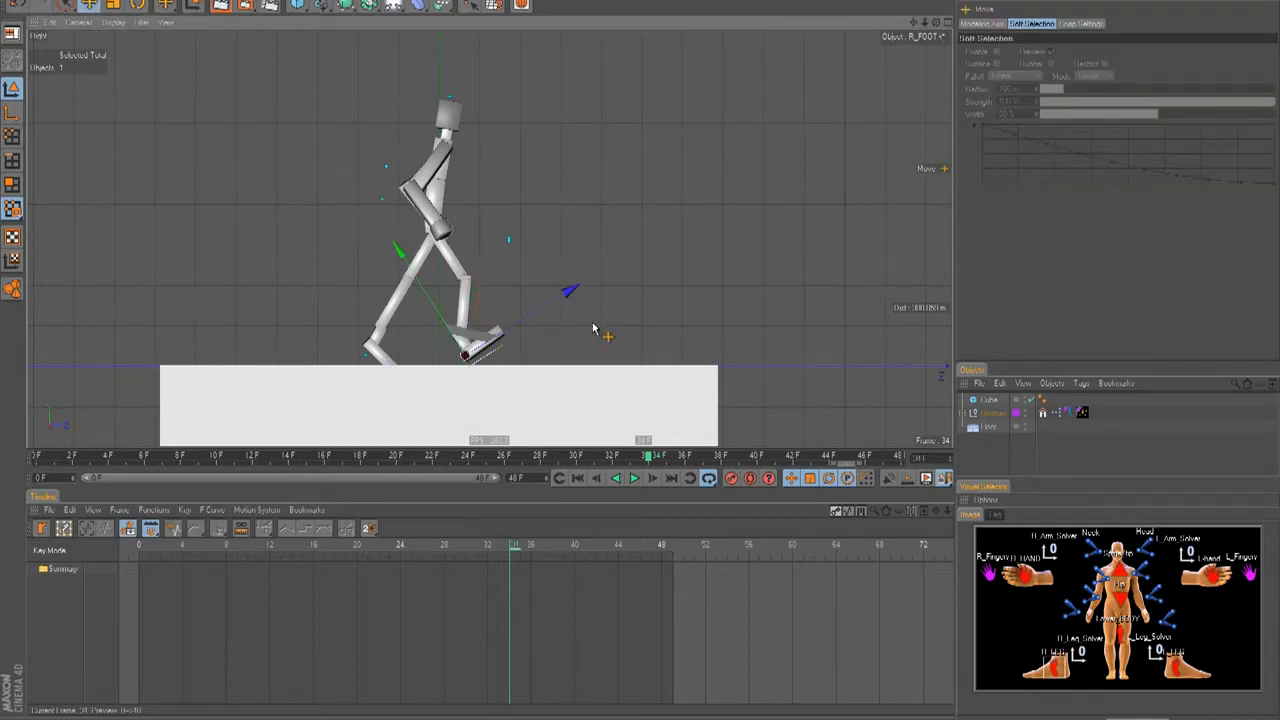
key(ctrl+z)
key(ctrl+z)
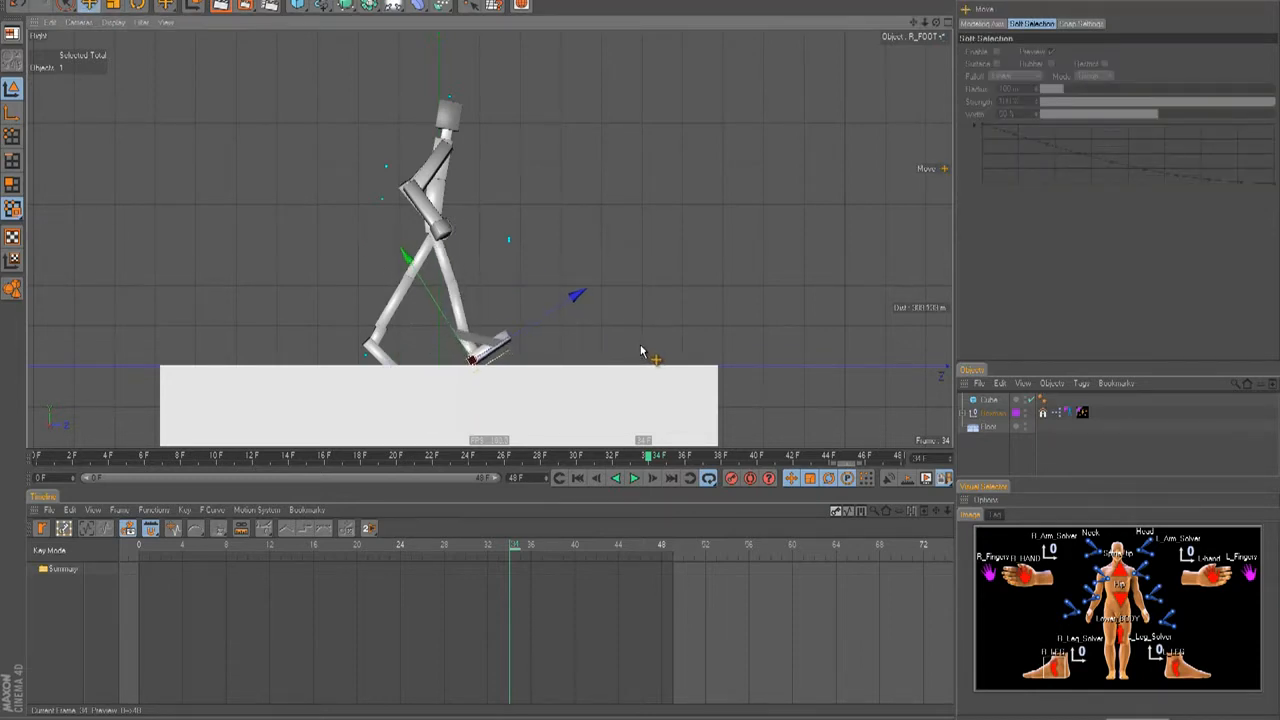
key(ctrl+z)
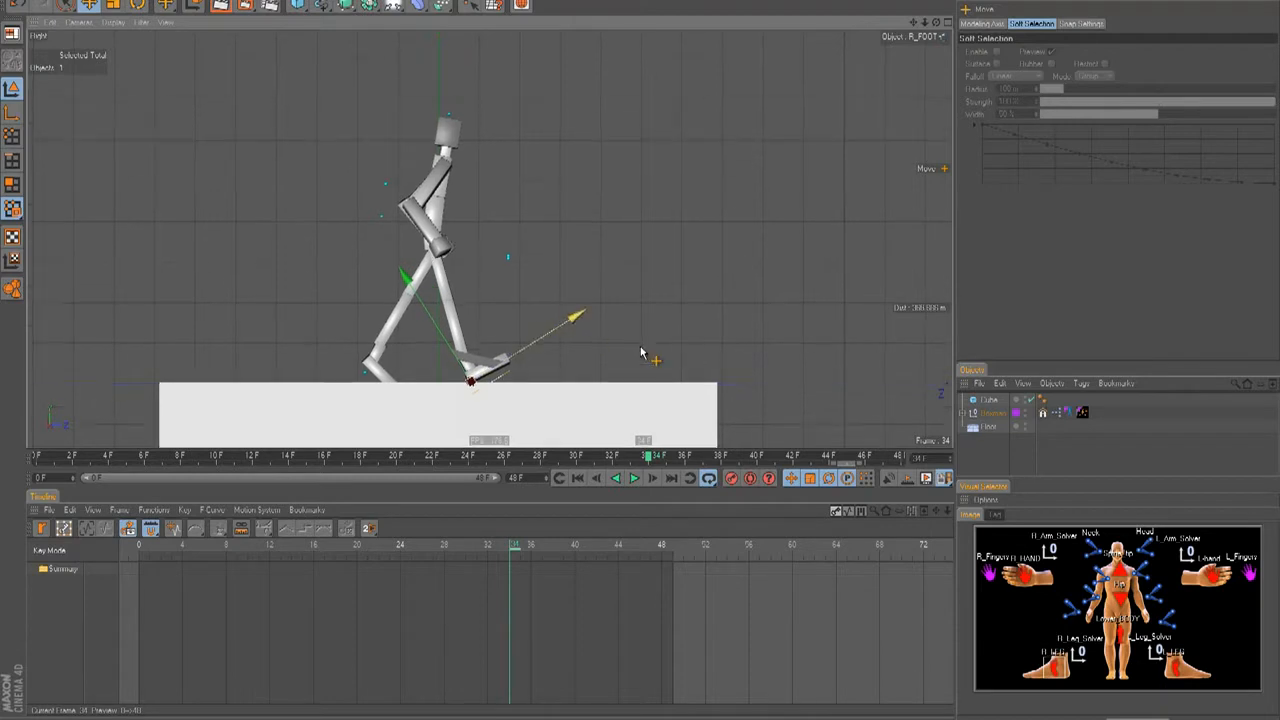
Move the right hand back behind the body and straighten the torso with the upper-body controller.
key(ctrl+z)
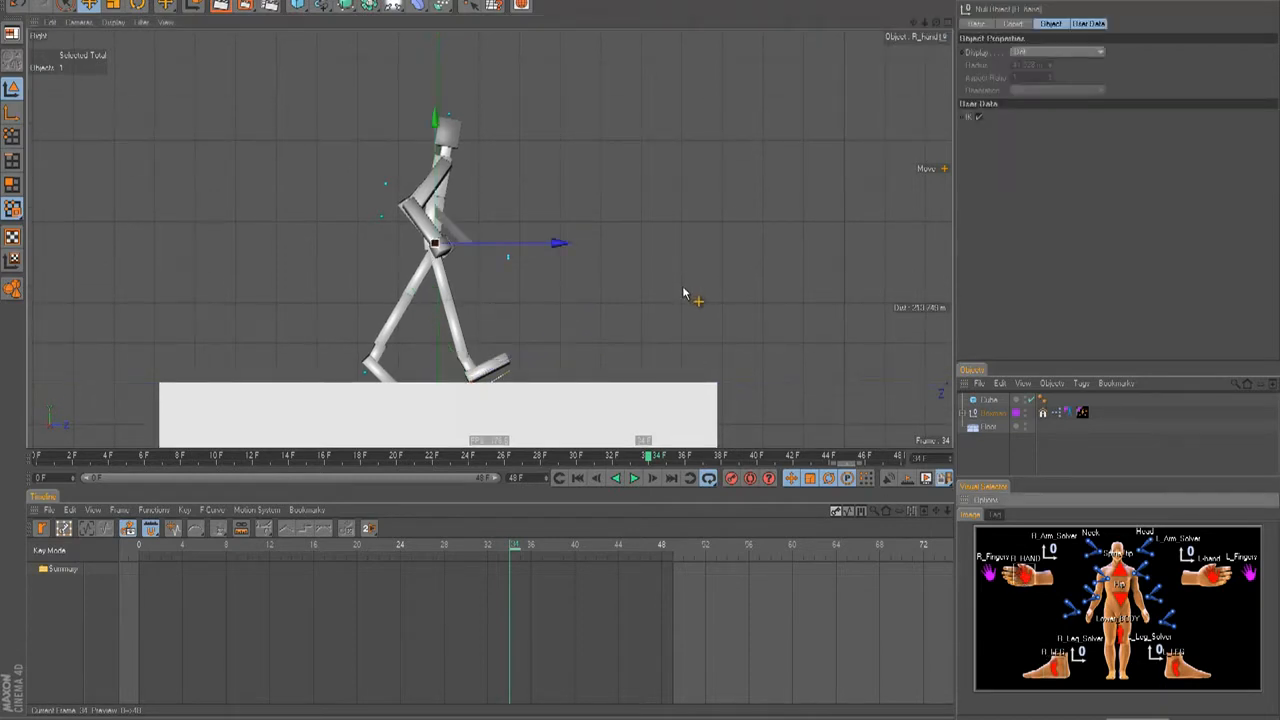
key(ctrl+z)
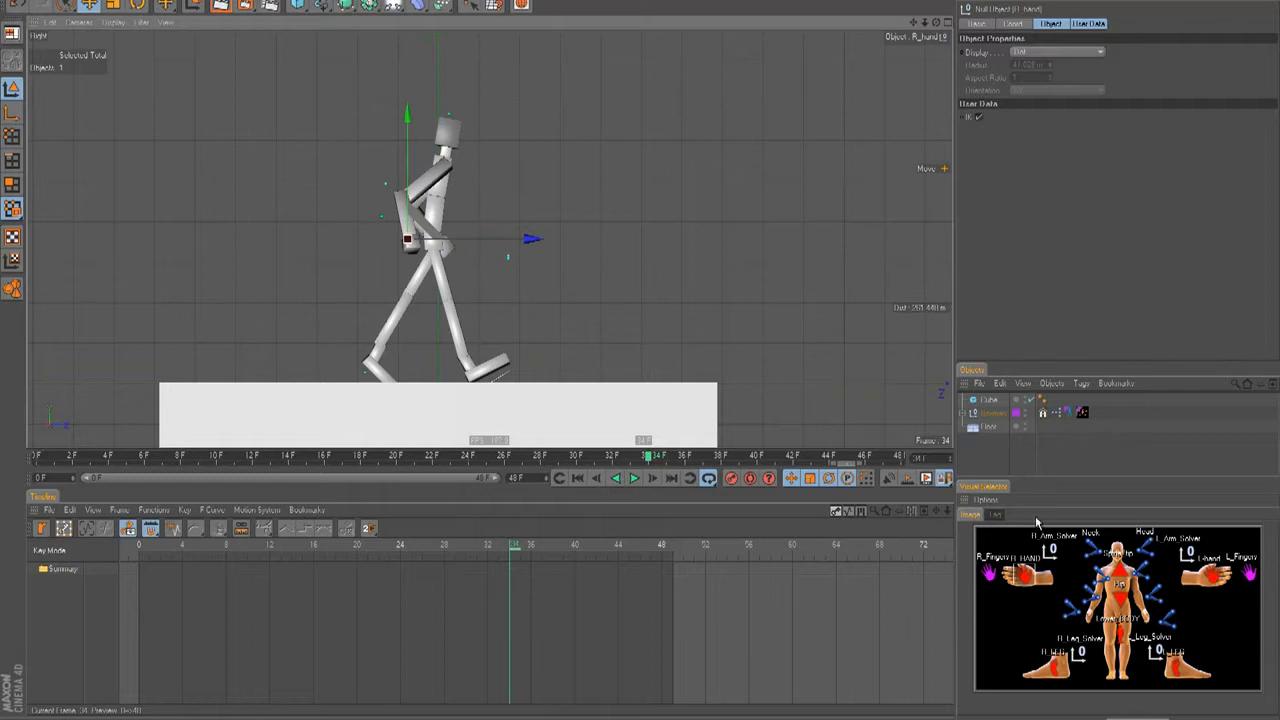
click(1120, 560)
drag(586, 148, 645, 355)
Turn on automatic keyframing, move the left hand forward at frame 34, and check the arm from the other views.
click(750, 478)
click(1210, 578)
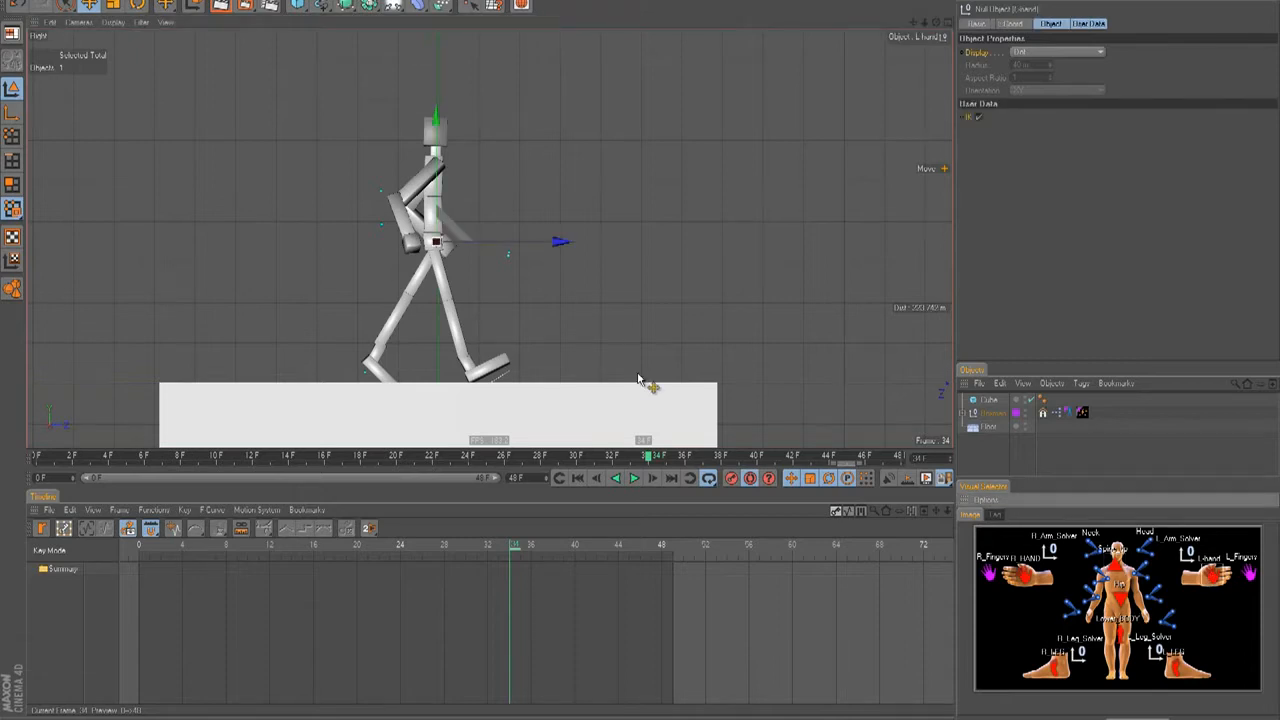
mouse_move(643, 352)
mouse_down()
mouse_move(615, 340)
mouse_move(651, 358)
mouse_up()
key(F2)
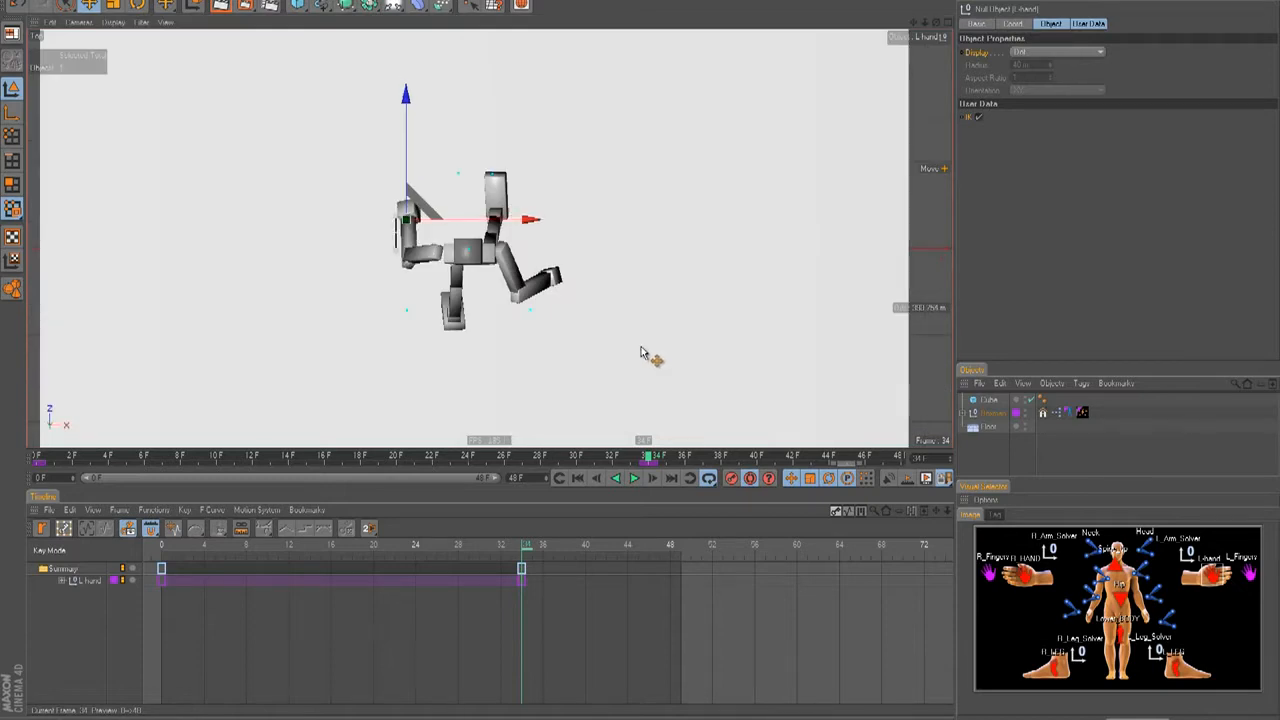
key(F3)
key(F4)
key(F3)
key(F2)
key(F1)
key(F2)
key(F3)
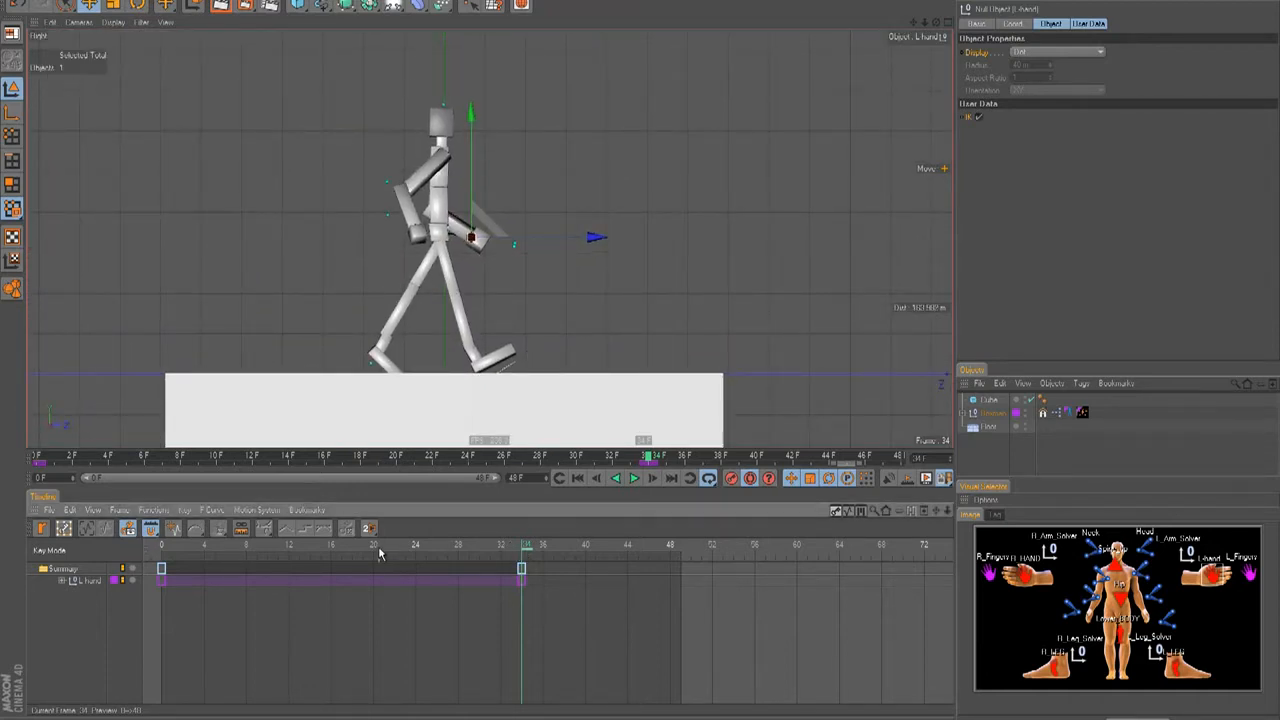
At frame 0, move the left hand forward of the body and delete all of its keyframes.
click(26, 460)
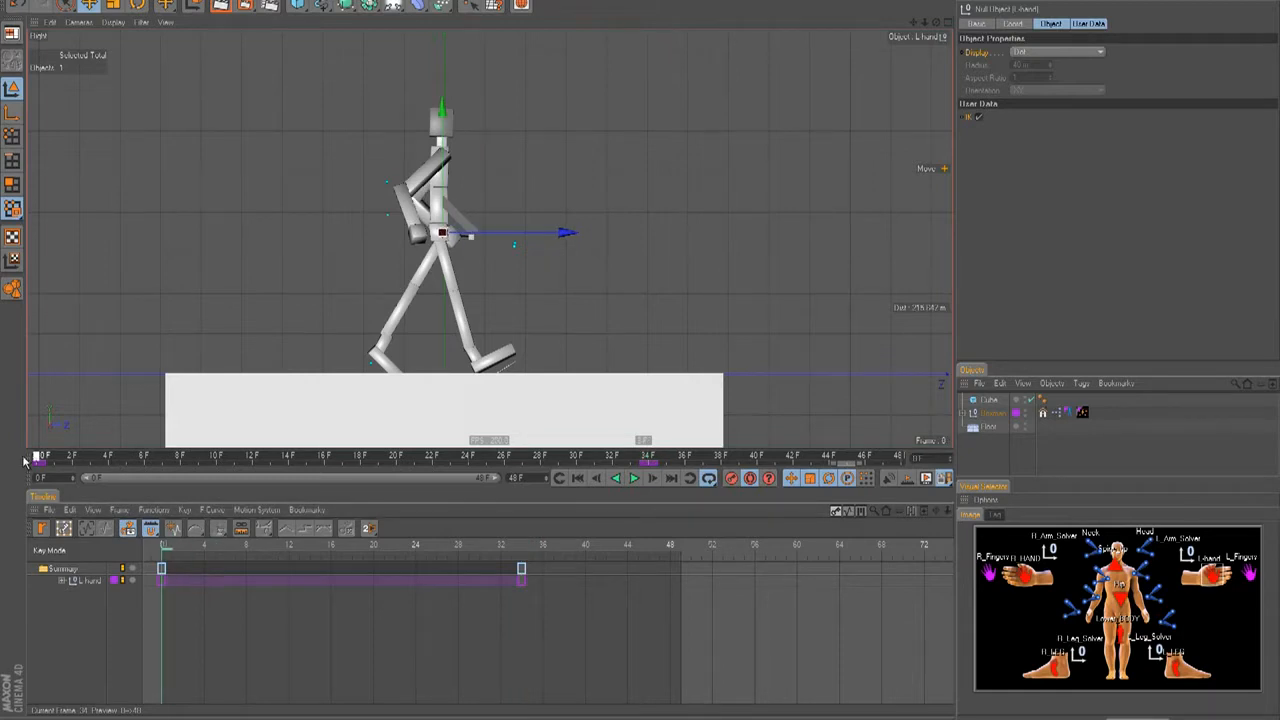
drag(643, 349, 670, 353)
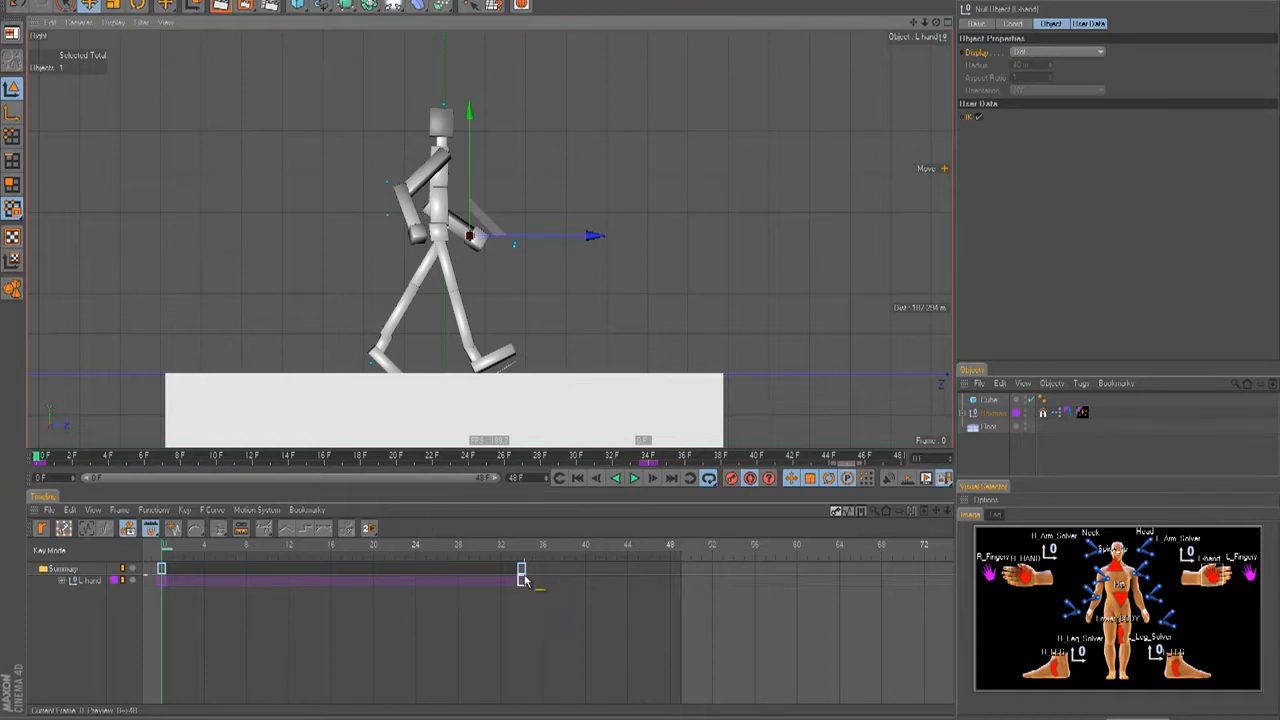
key(ctrl+a)
key(Delete)
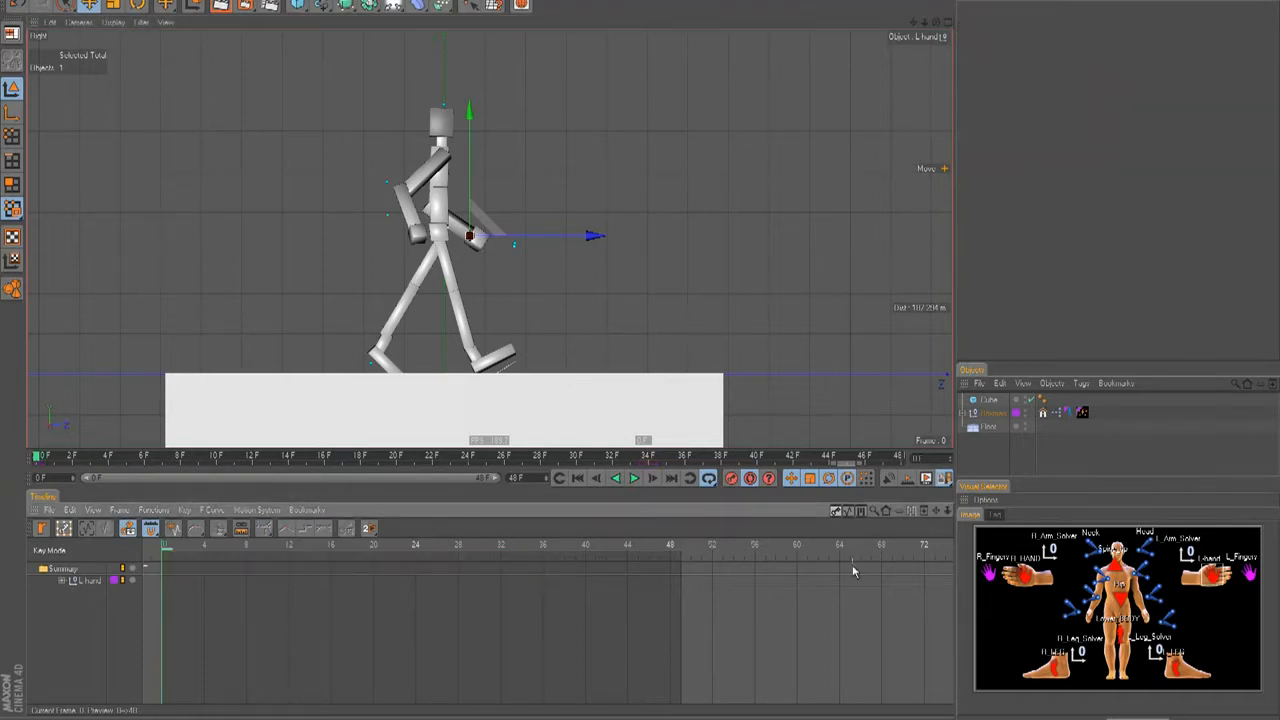
Check the foot and hand controllers, and nudge the right foot at frame 48 to key its position.
click(1050, 665)
click(1181, 676)
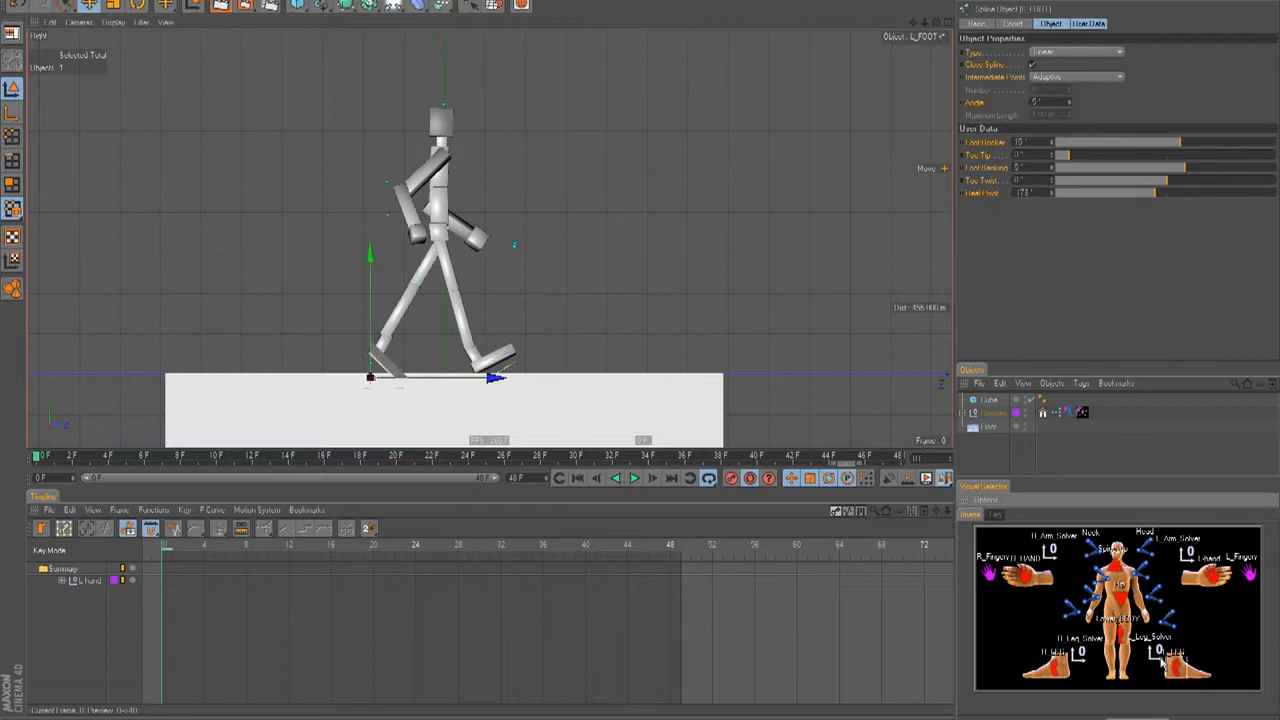
click(1208, 575)
click(1035, 577)
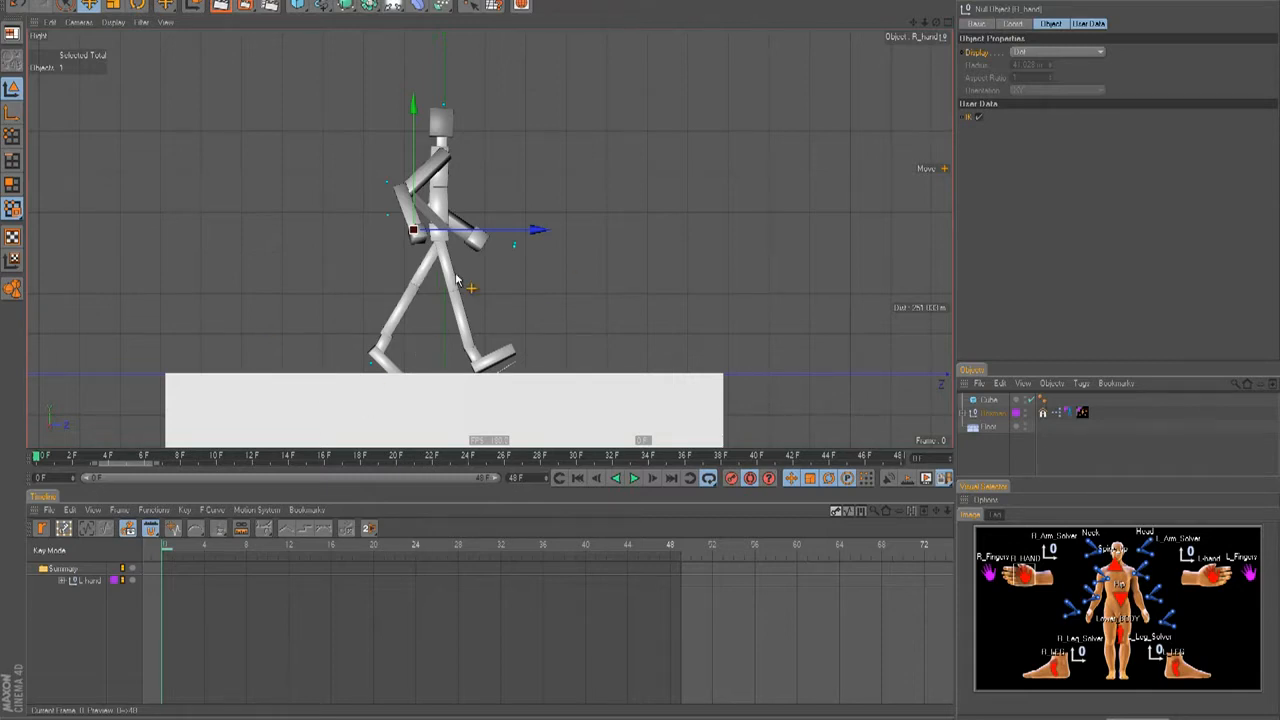
click(1050, 670)
click(790, 553)
drag(641, 350, 647, 354)
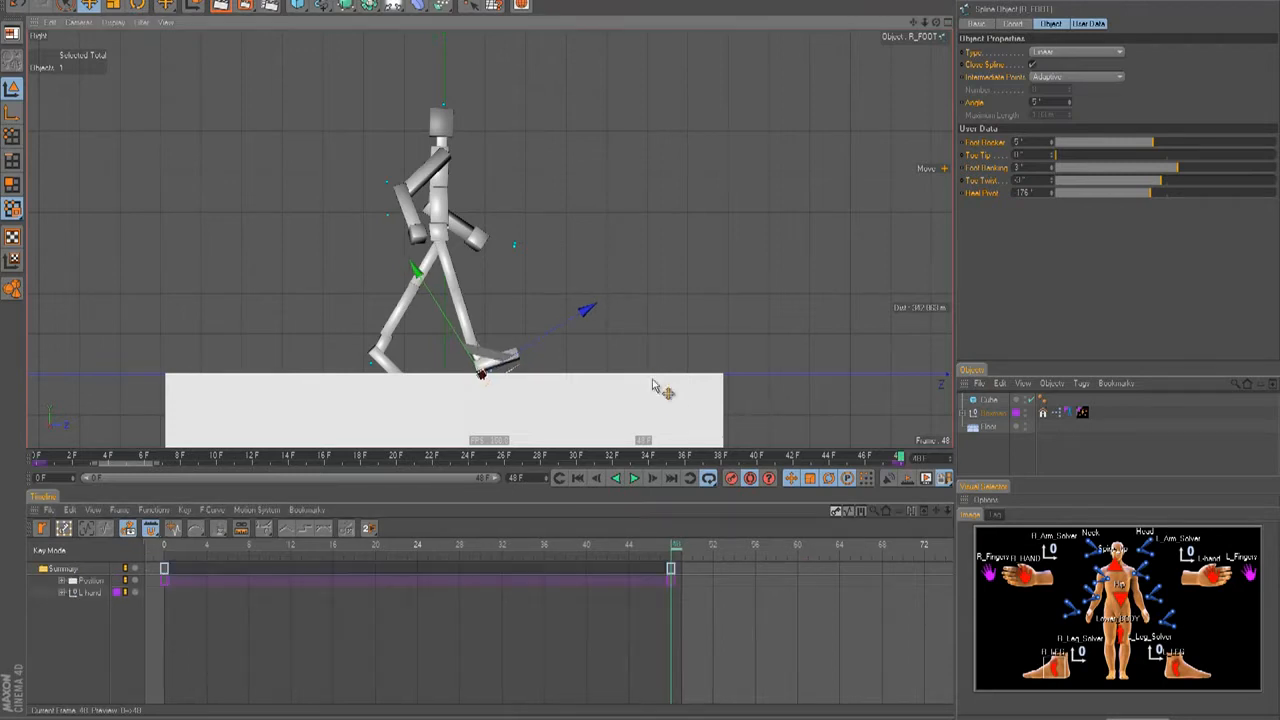
At frame 48, move the left foot slightly farther back to key its position.
click(1175, 670)
click(1157, 670)
drag(647, 359, 641, 350)
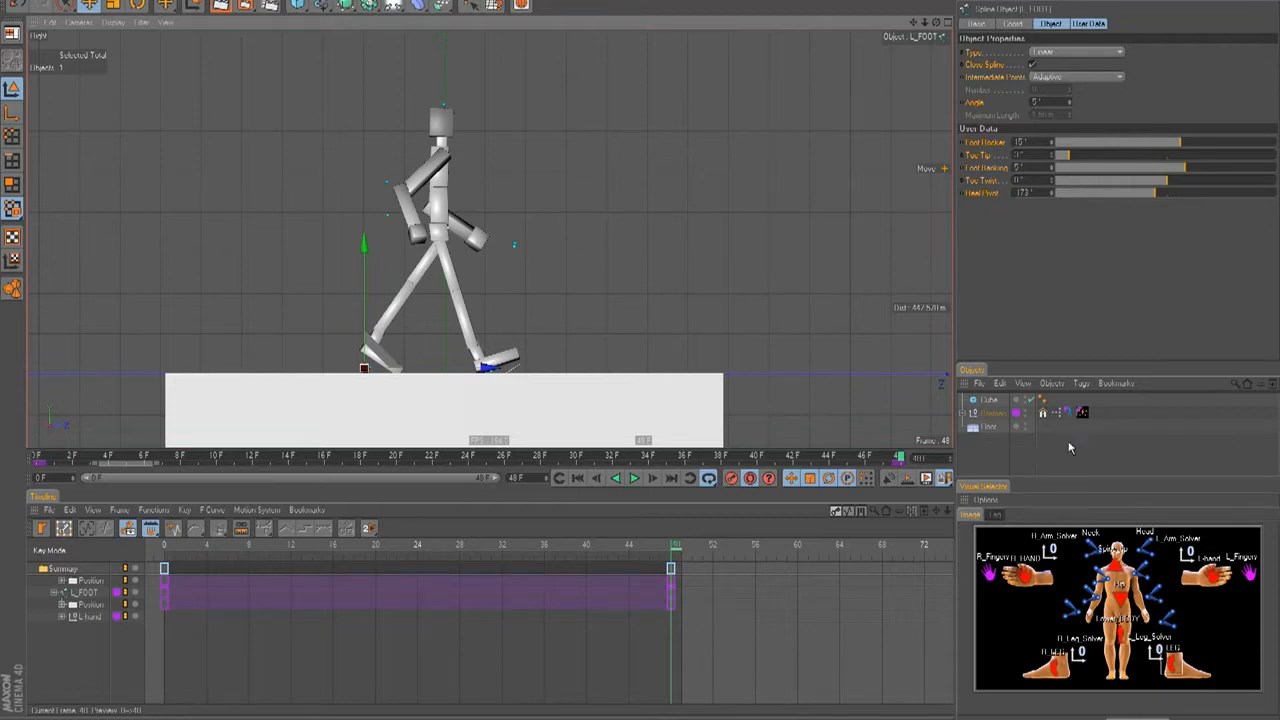
At frame 0, reposition the right and left feet so the front foot rests lower on the ground block.
drag(631, 545, 164, 555)
click(641, 346)
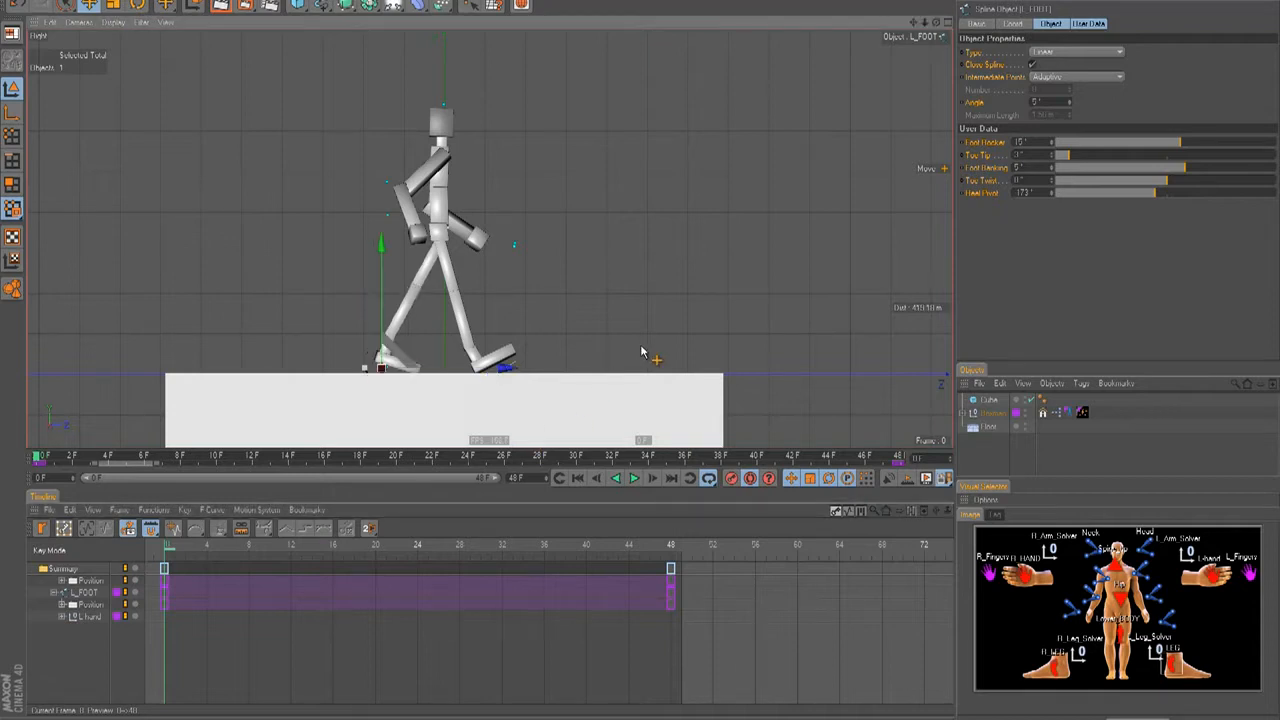
click(1053, 672)
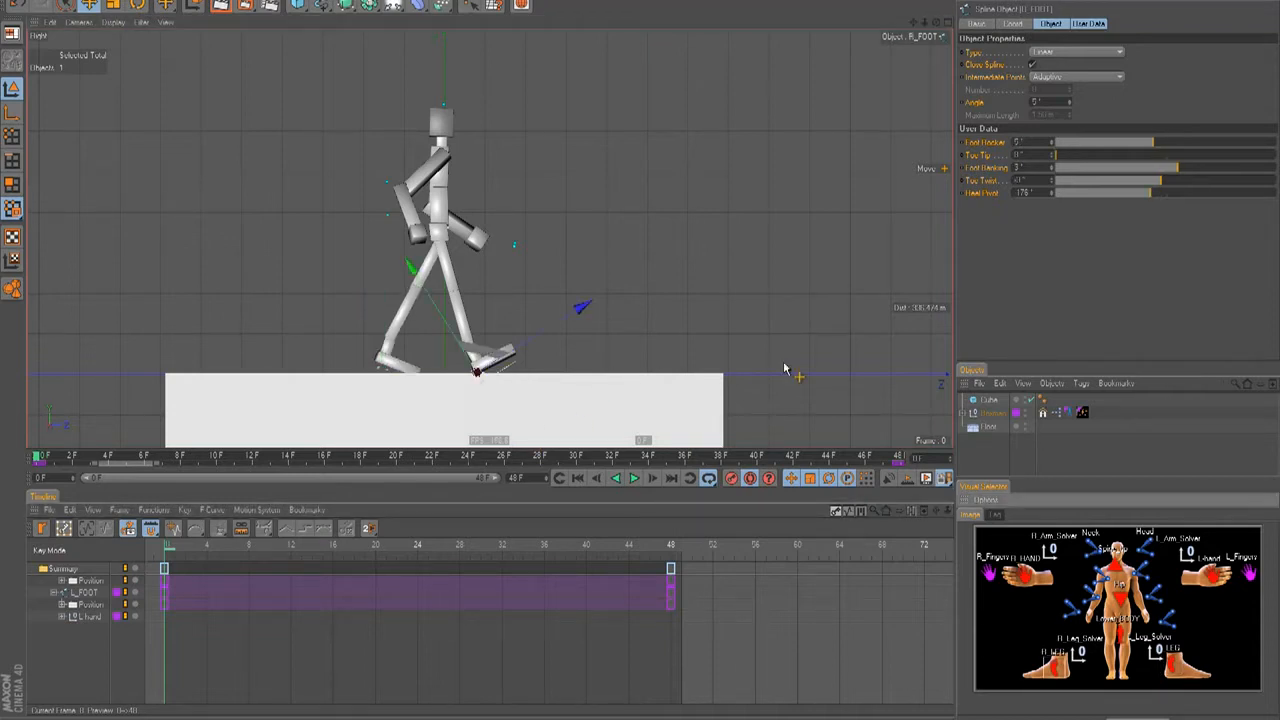
click(1180, 664)
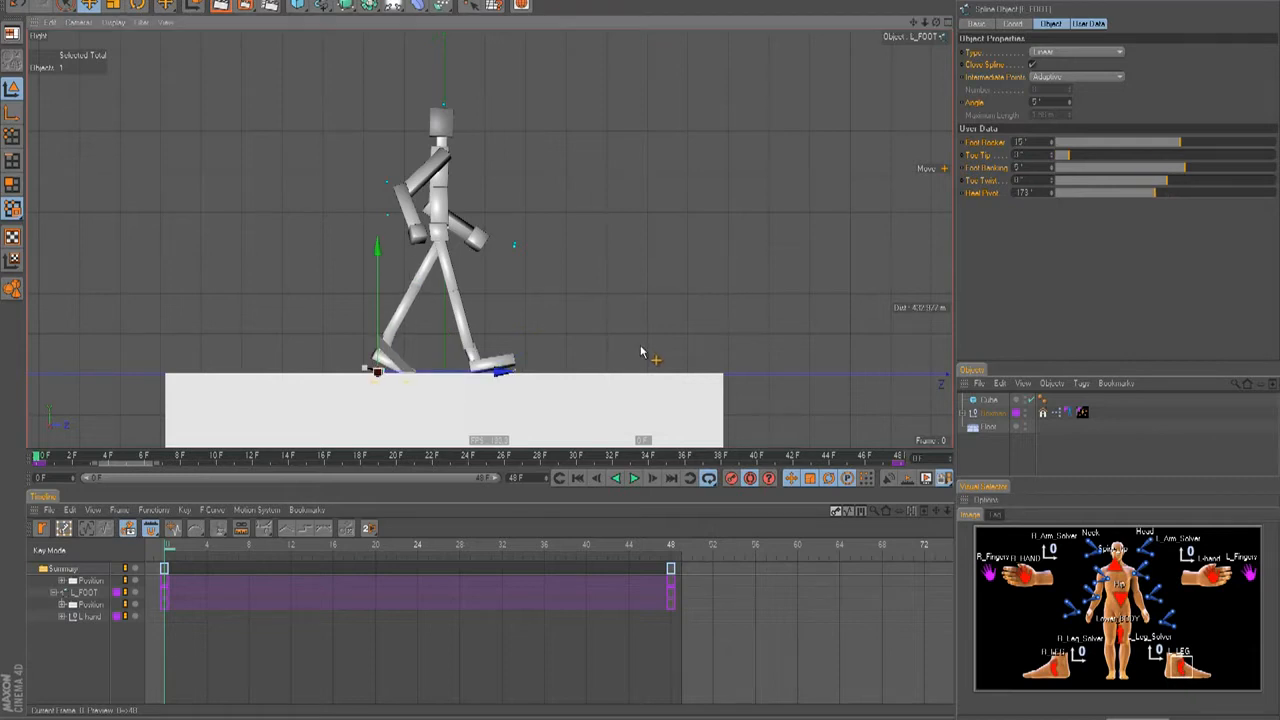
Delete the keyframes at frame 48 and check the right foot and both hand controllers.
click(720, 630)
click(1046, 682)
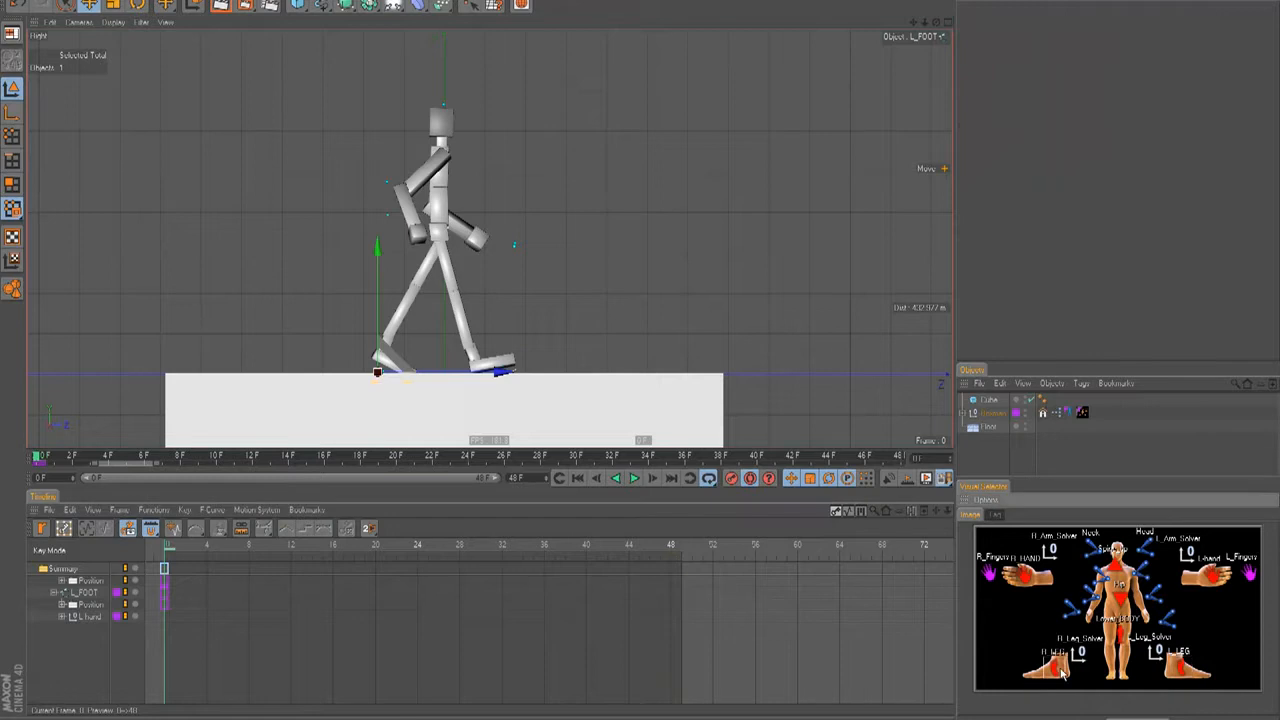
click(1209, 588)
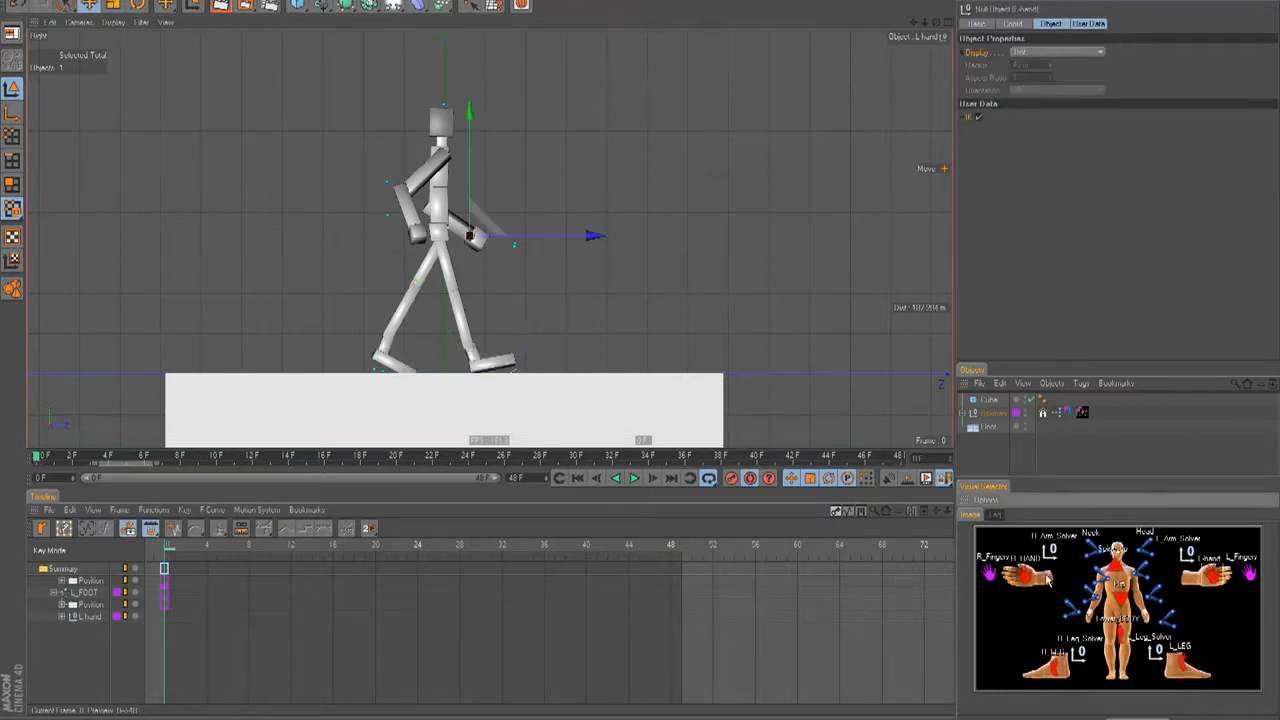
click(1043, 579)
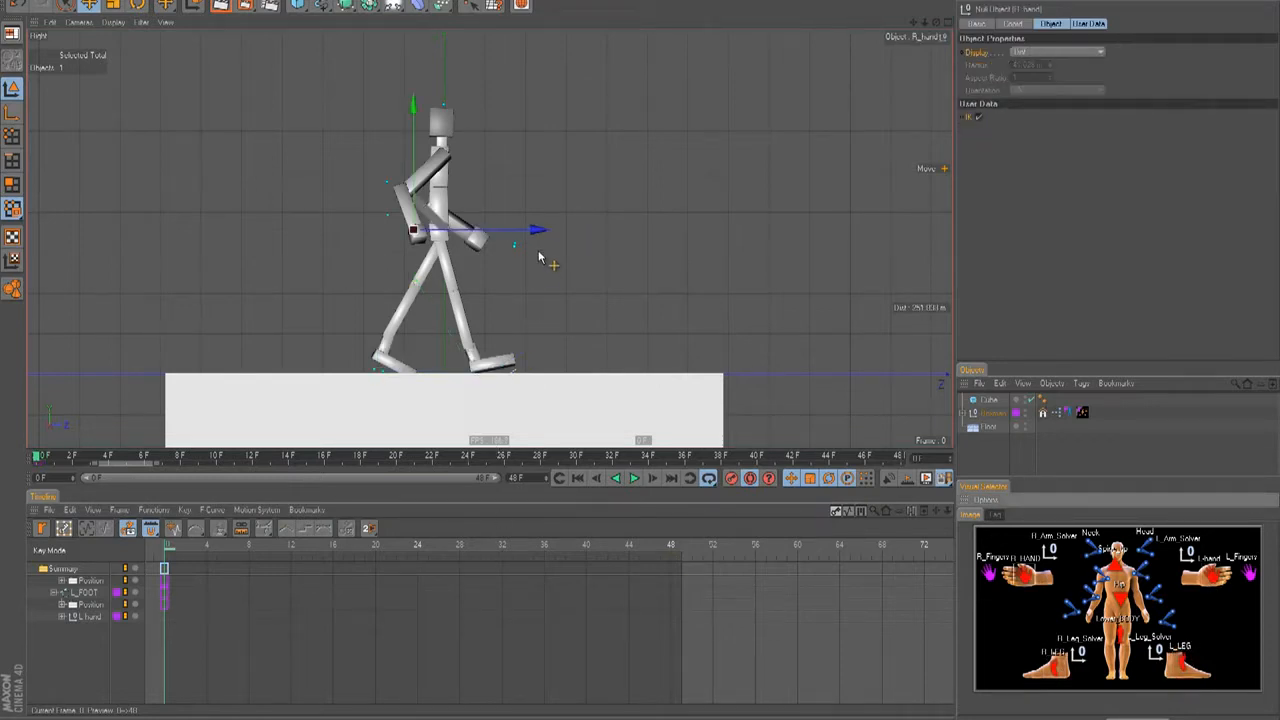
At frame 3, move the left foot farther back behind the body.
key(g)
key(g)
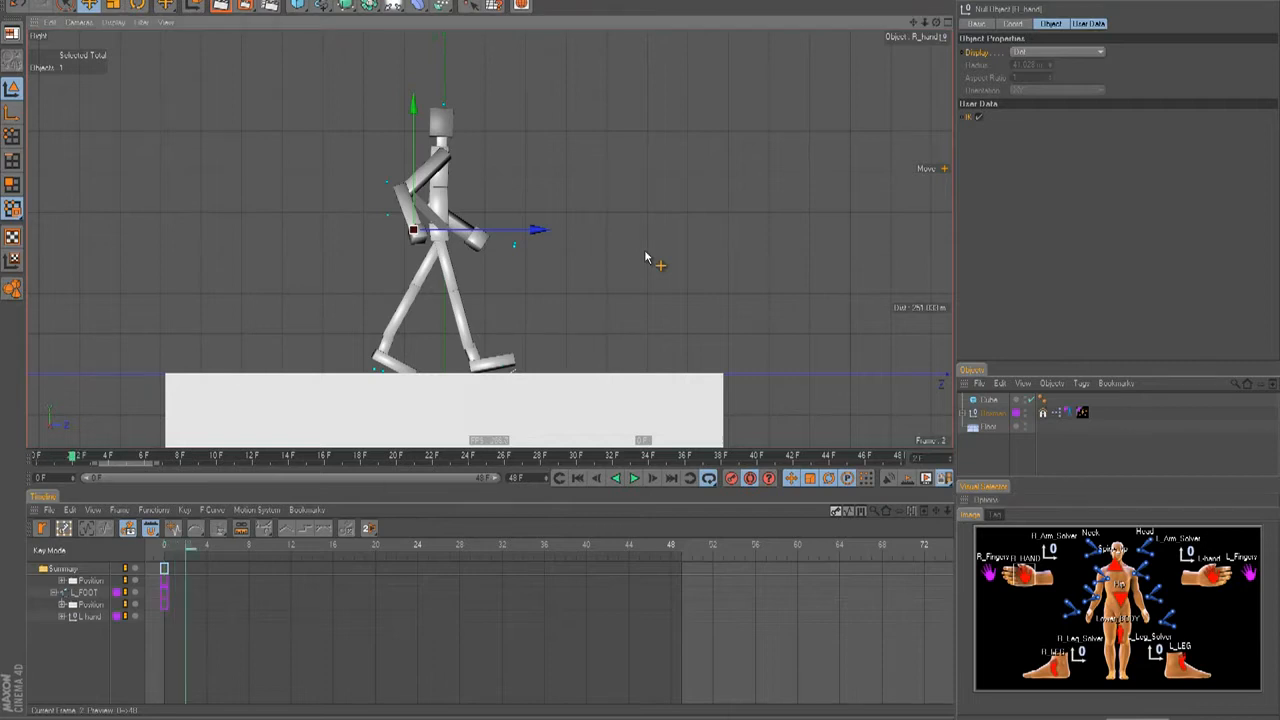
key(g)
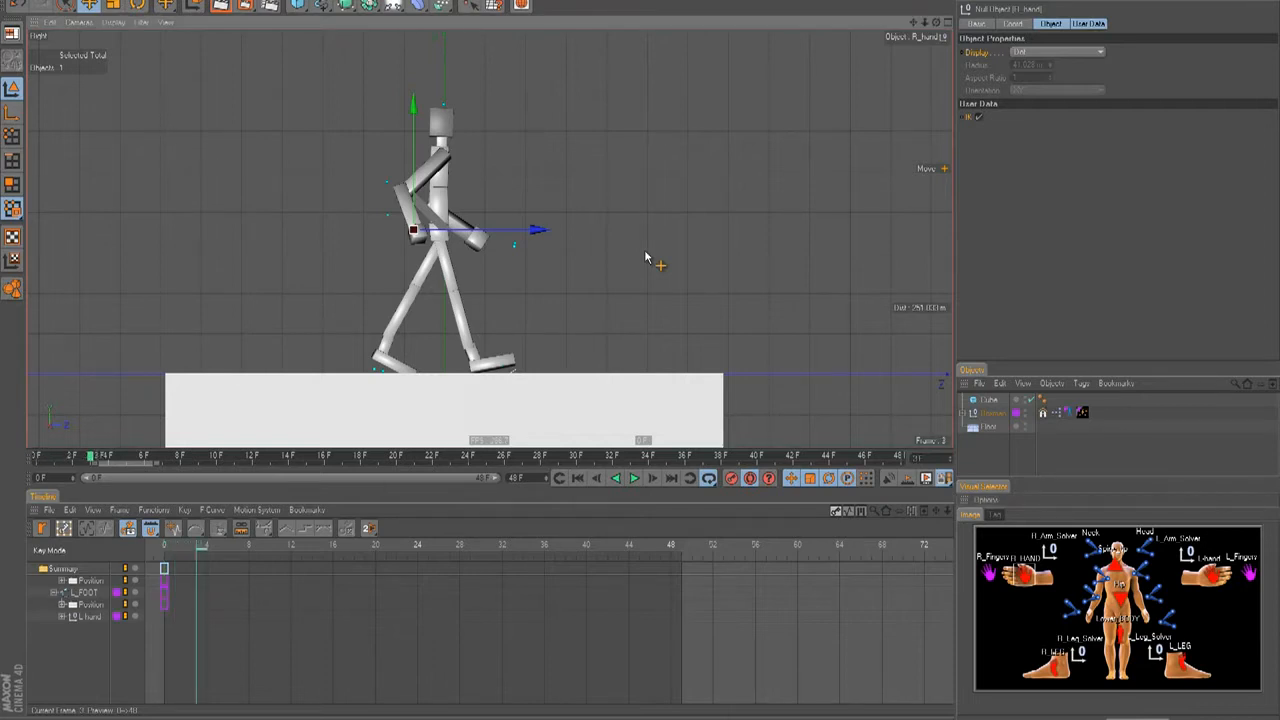
click(1199, 666)
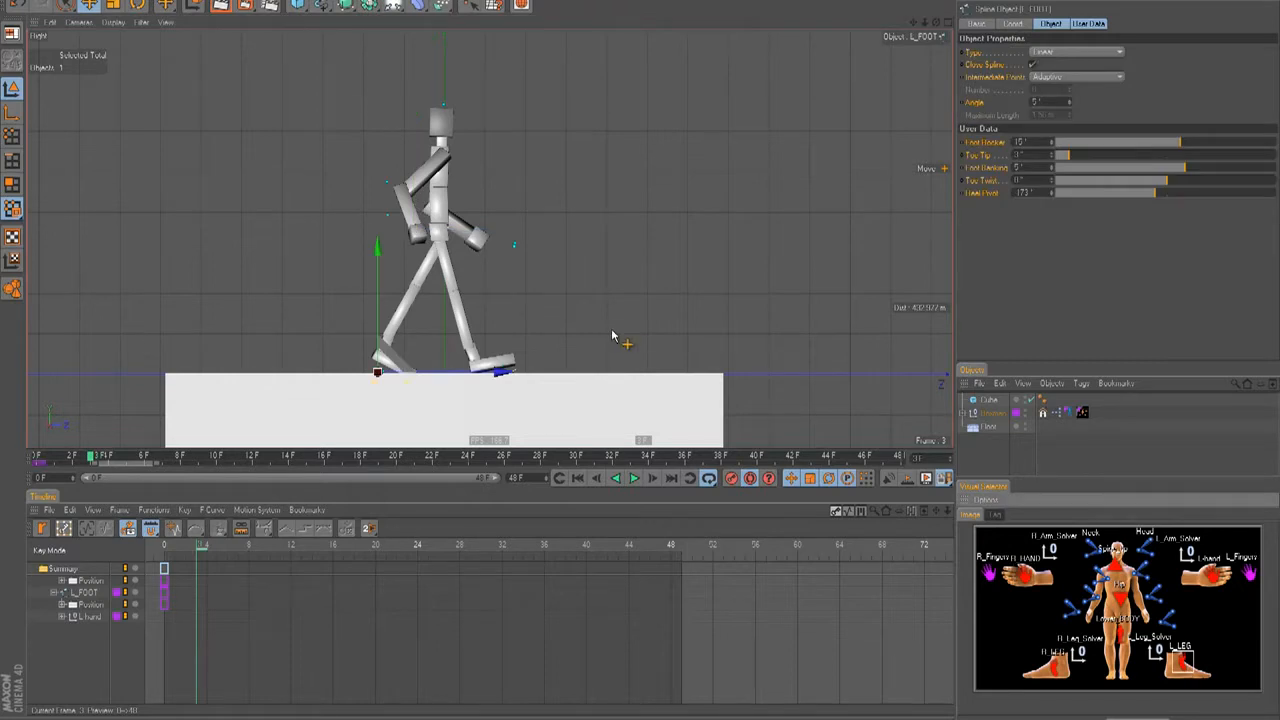
drag(646, 354, 646, 353)
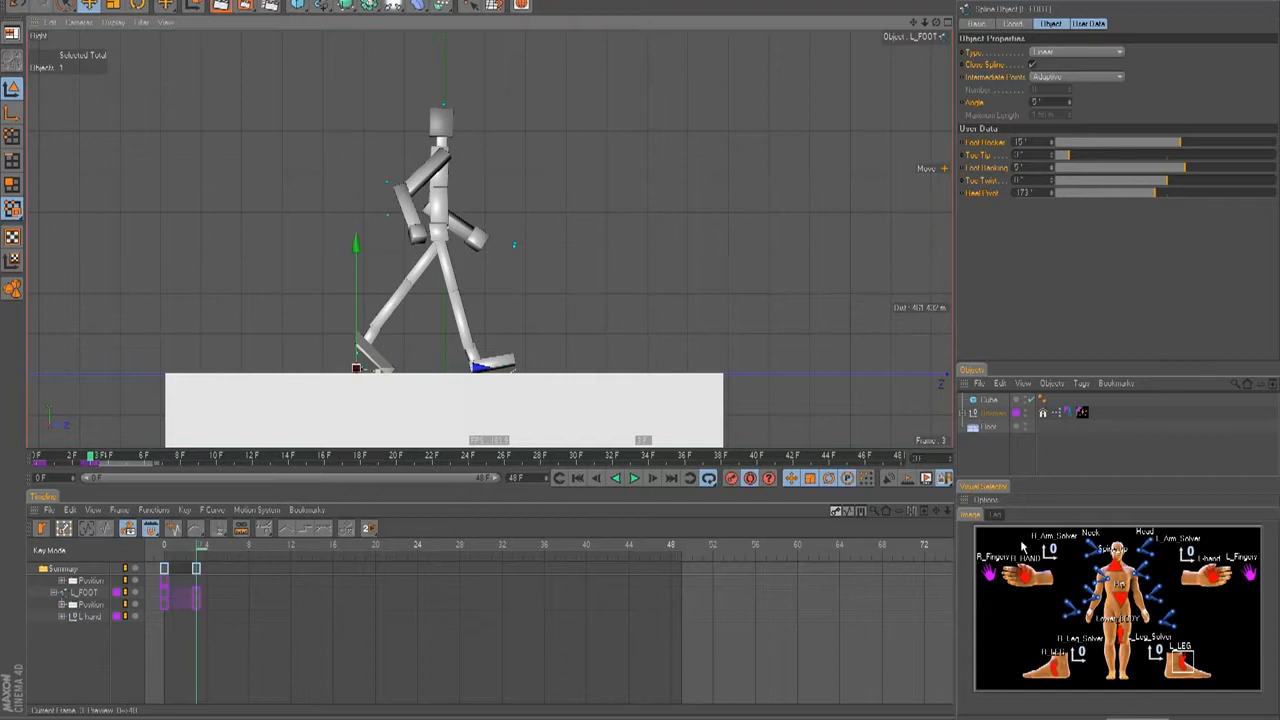
At frame 40, raise the right foot off the ground to key its position.
click(1049, 670)
click(760, 458)
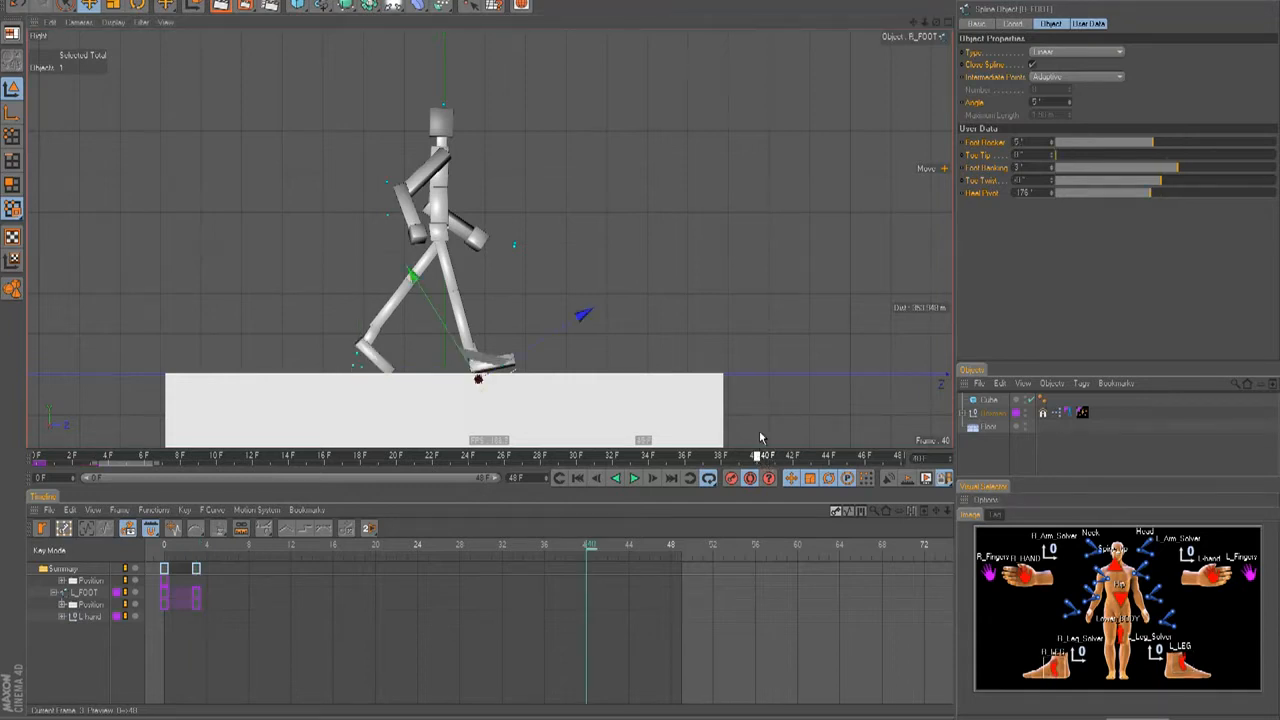
drag(617, 400, 644, 355)
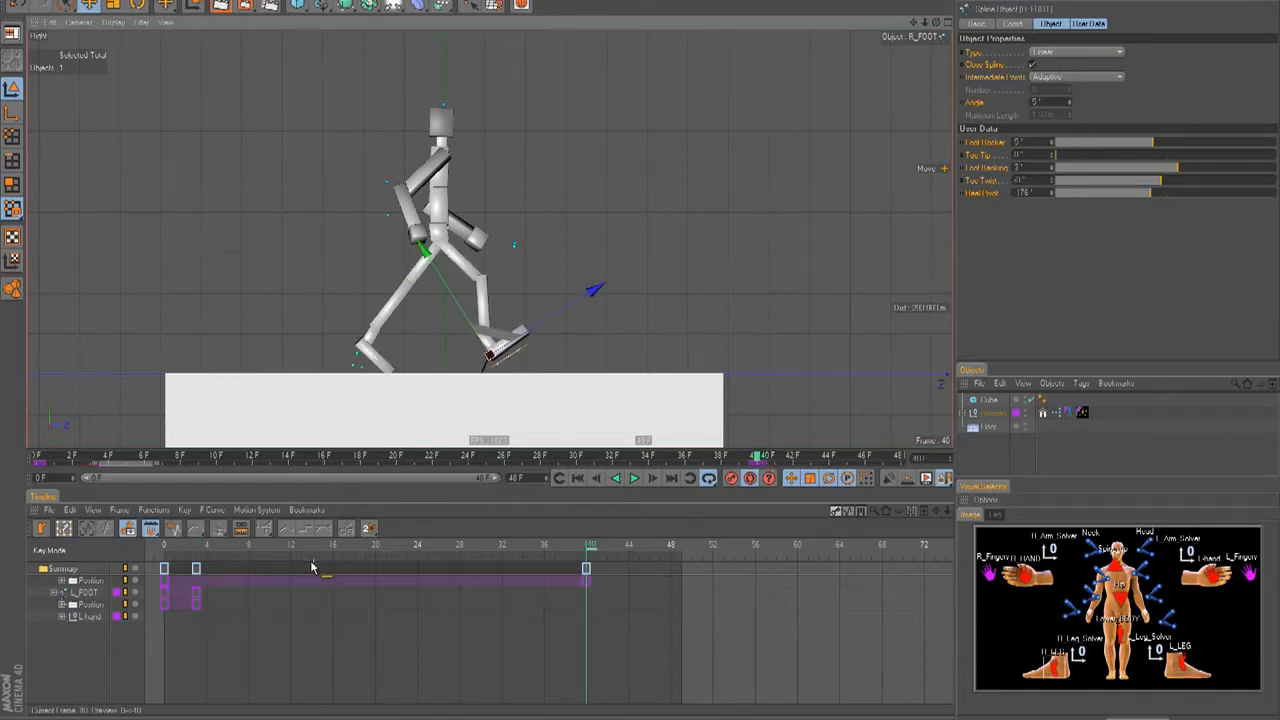
At frame 3, raise the right and left feet slightly and rotate the right foot flat.
click(198, 547)
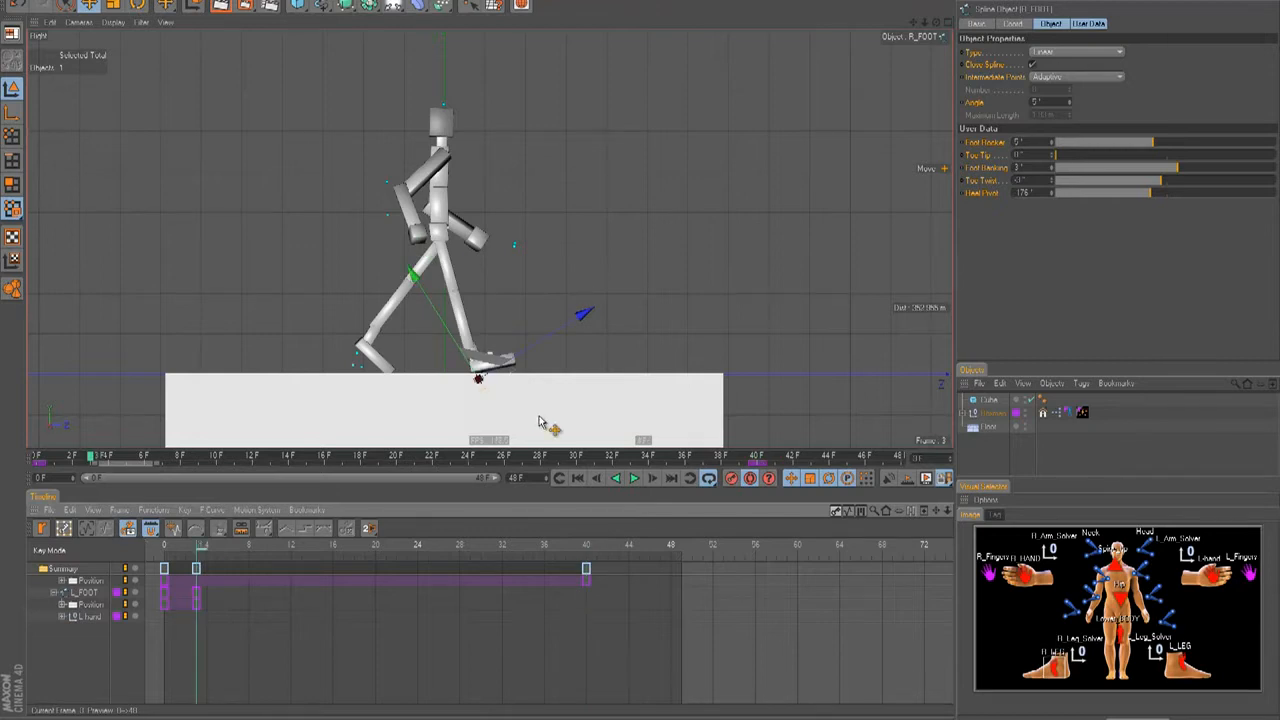
drag(590, 358, 643, 353)
click(1188, 674)
click(1056, 672)
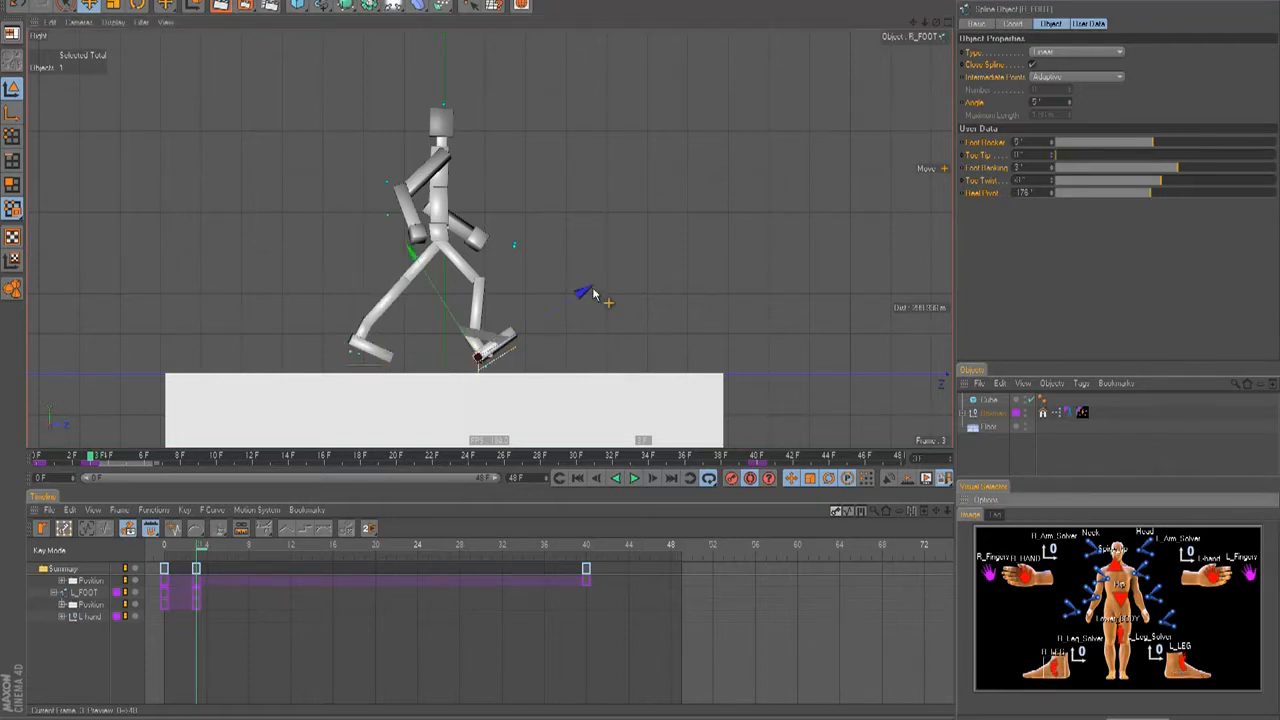
key(r)
drag(517, 284, 641, 352)
key(e)
Lower the hips with the lower-body controller and set both feet down on the ground block at frame 3.
click(1106, 636)
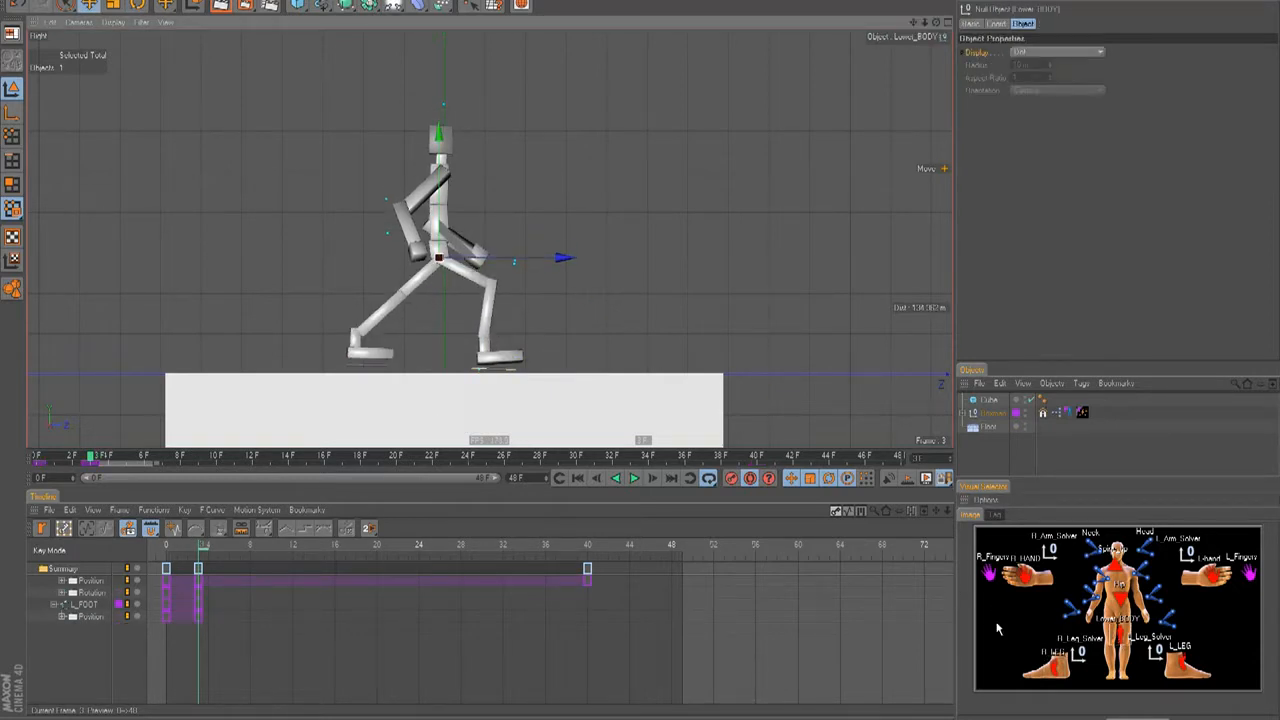
click(1168, 671)
drag(651, 354, 641, 352)
click(1058, 675)
At frame 3, swing the right hand back with its arm solver and the left hand forward, and check the arms from other views.
click(1020, 573)
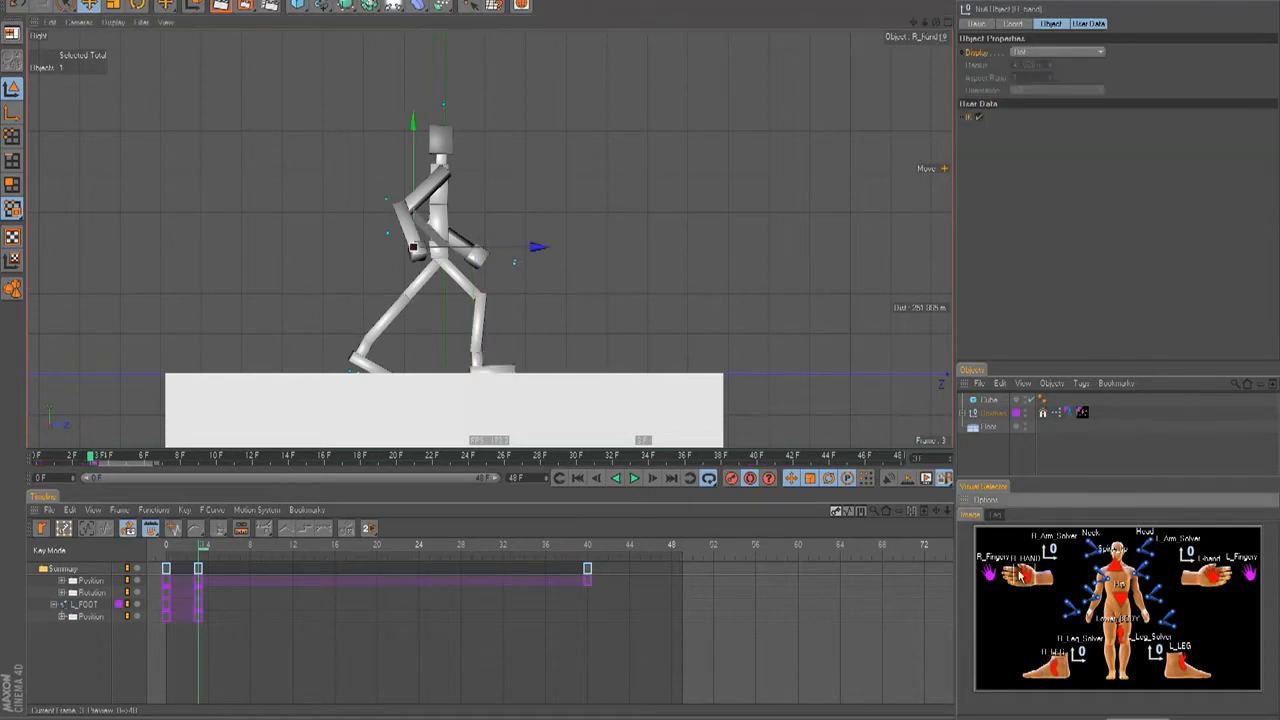
drag(643, 351, 651, 357)
click(1040, 537)
click(1204, 577)
key(F4)
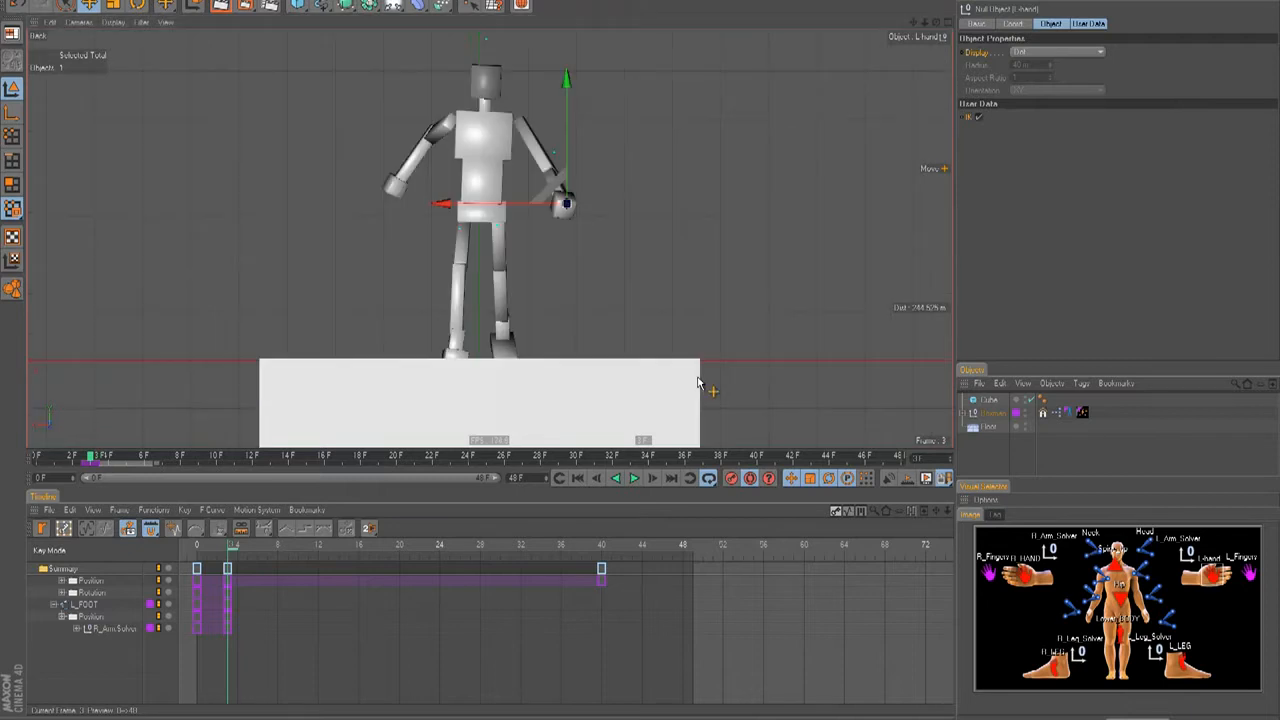
key(F3)
key(F2)
key(F3)
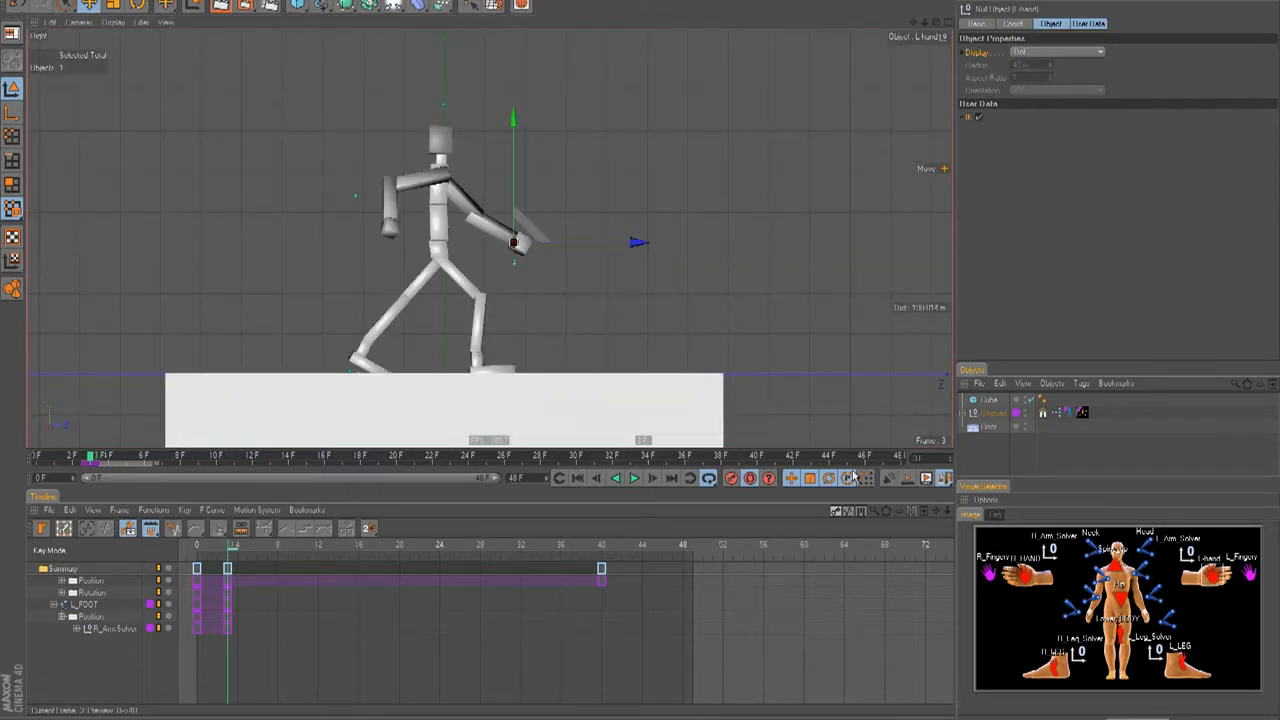
At frame 6, bring the right foot under the body and raise the hips with the lower-body controller.
key(f)
key(f)
key(g)
key(g)
key(g)
key(g)
key(g)
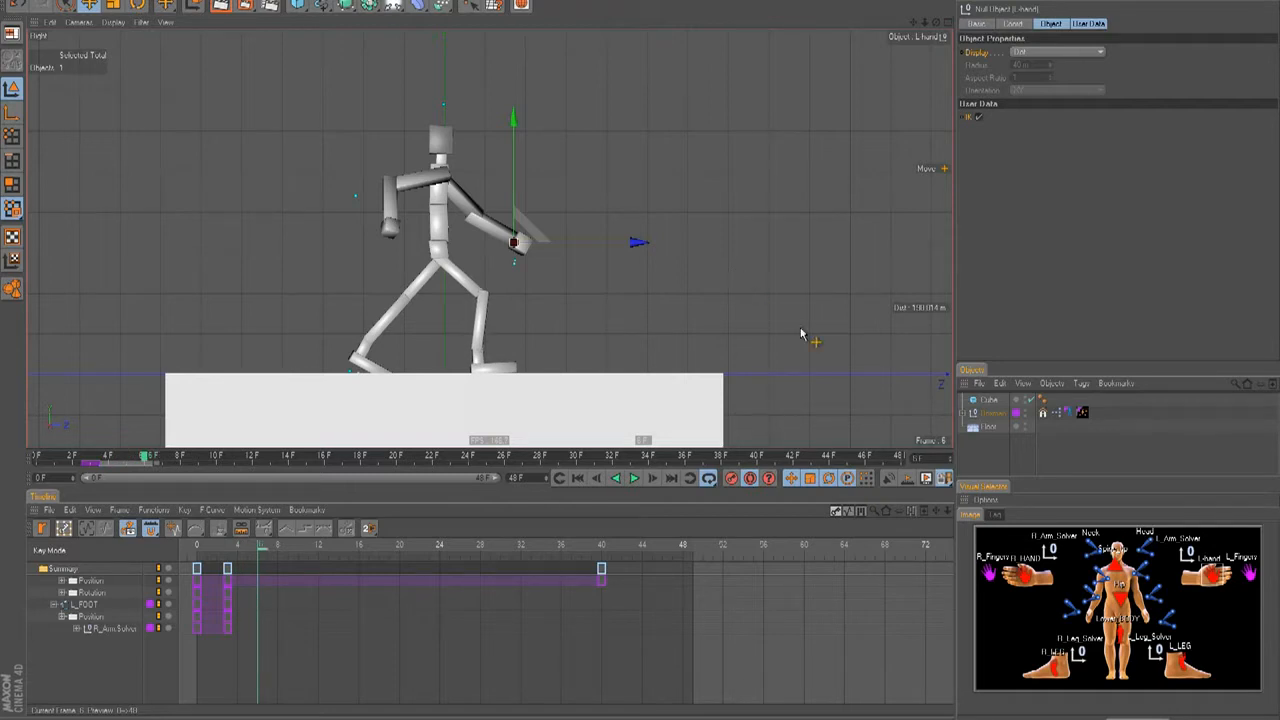
click(1178, 670)
click(1057, 661)
drag(590, 371, 568, 371)
mouse_move(640, 352)
mouse_down()
mouse_move(580, 326)
mouse_move(641, 352)
mouse_up()
click(1125, 632)
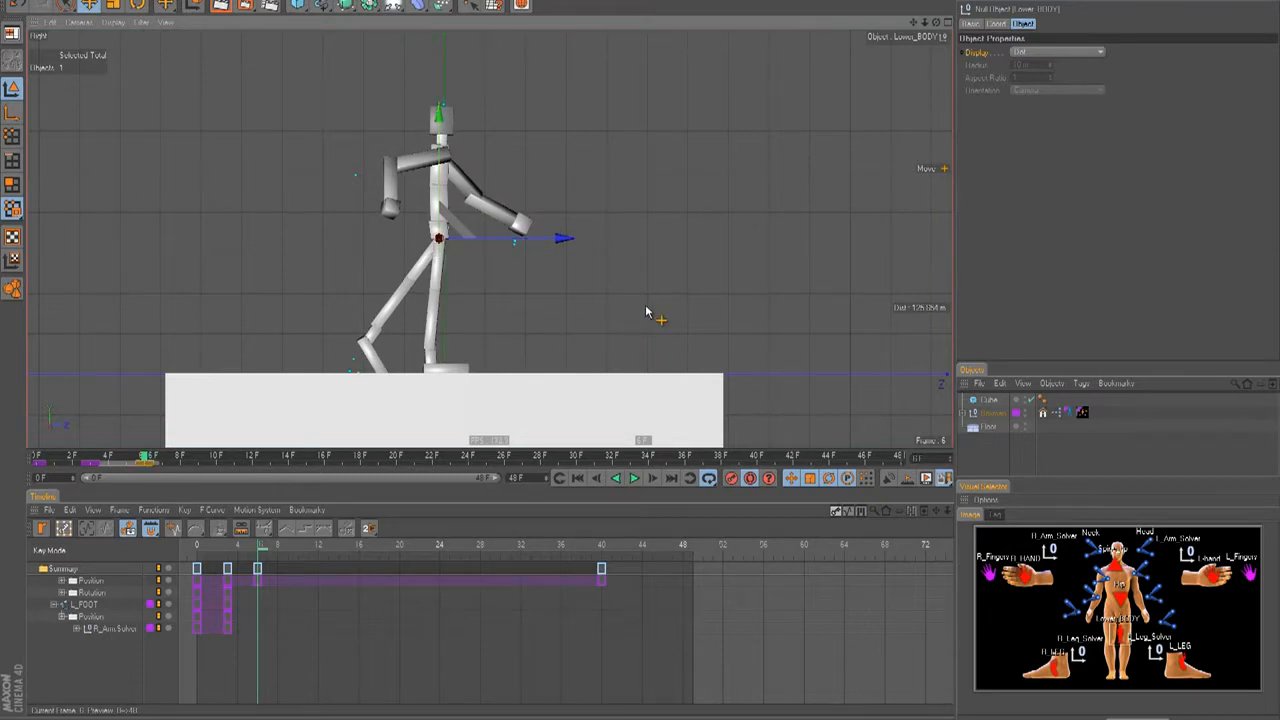
At frame 6, lift the left foot behind the standing leg and rotate its toes downward.
click(1052, 662)
click(1178, 660)
drag(623, 289, 643, 357)
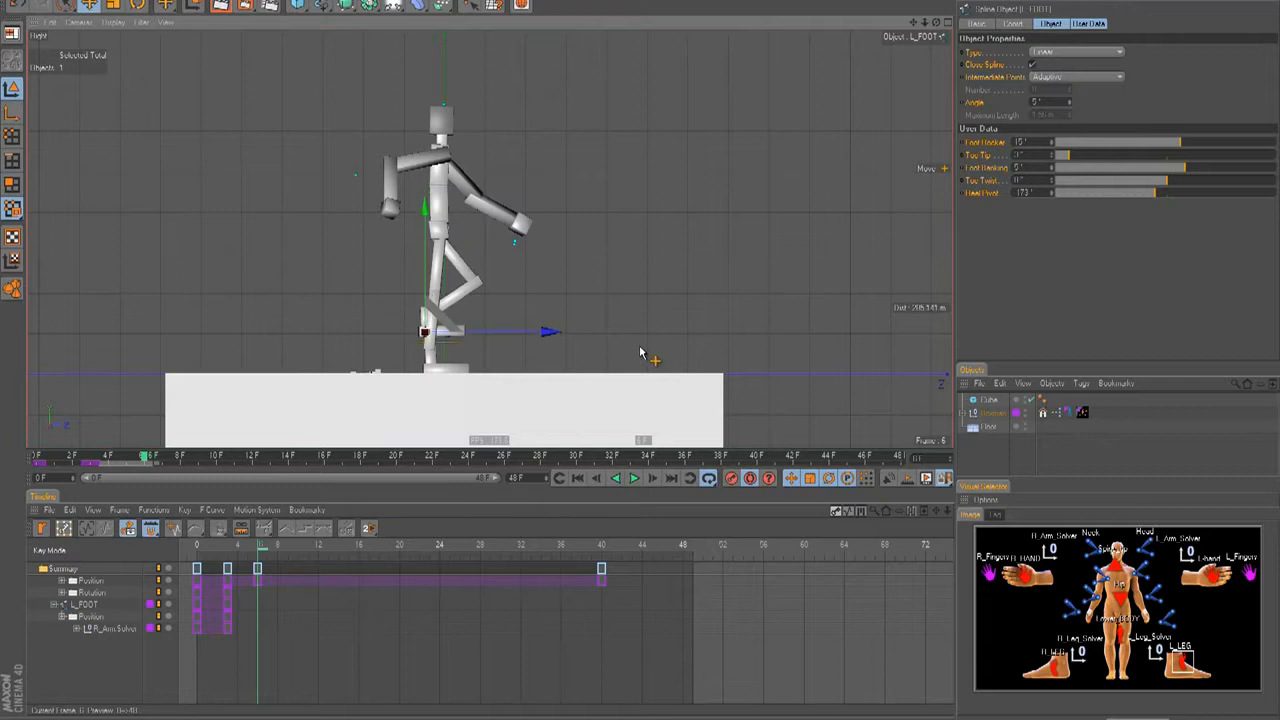
key(r)
drag(489, 287, 483, 318)
key(e)
drag(641, 352, 640, 348)
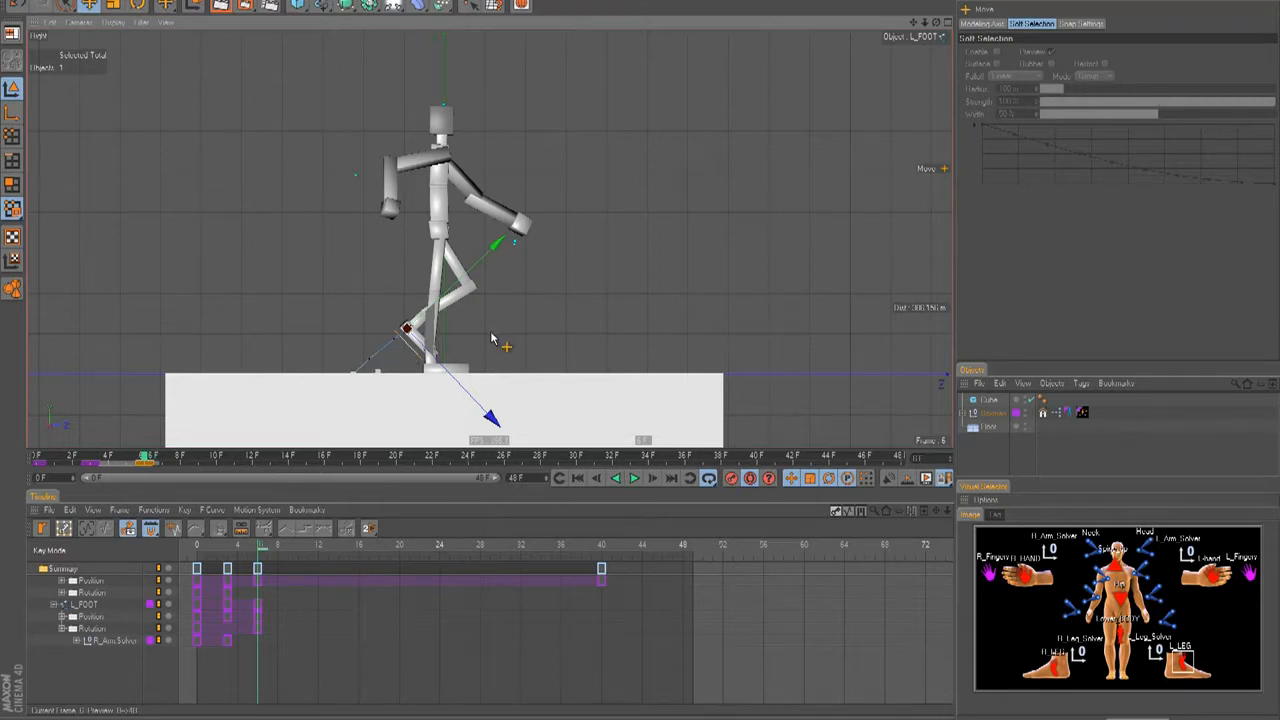
drag(497, 343, 641, 352)
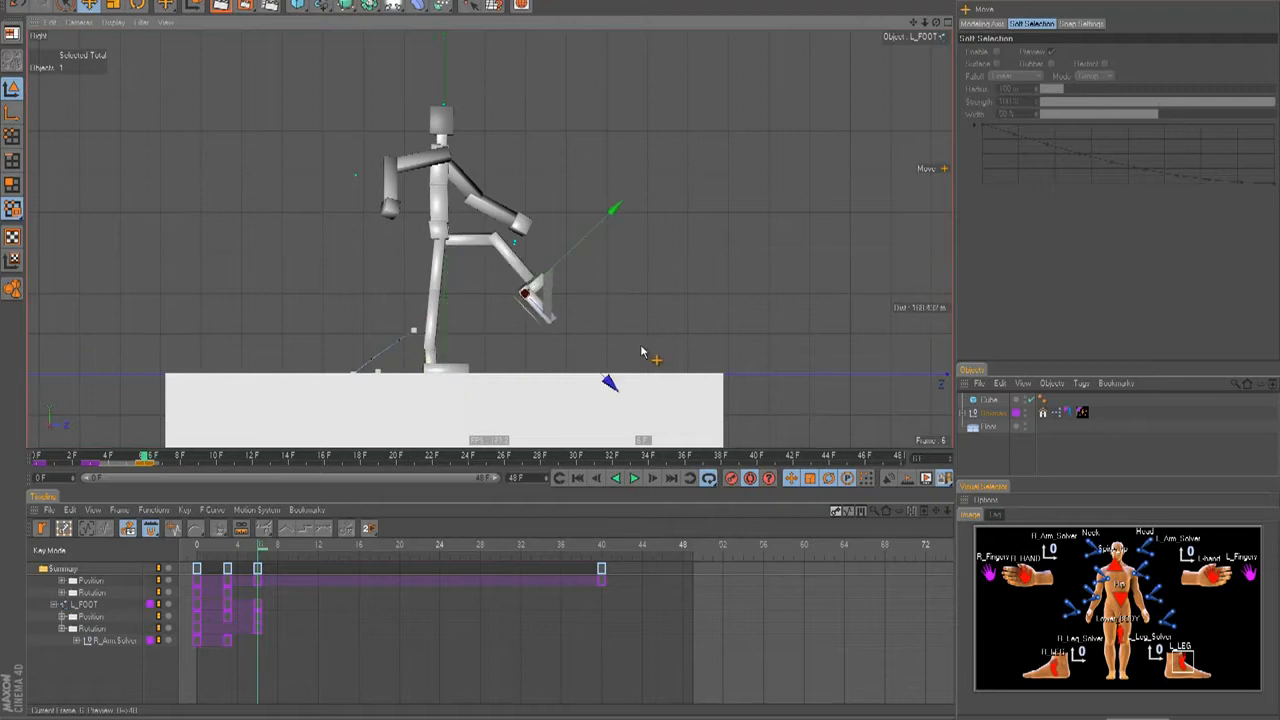
drag(560, 320, 642, 352)
Bring both hands in beside the hips for the frame 6 pose, and delete the keyframe at frame 40.
click(1011, 554)
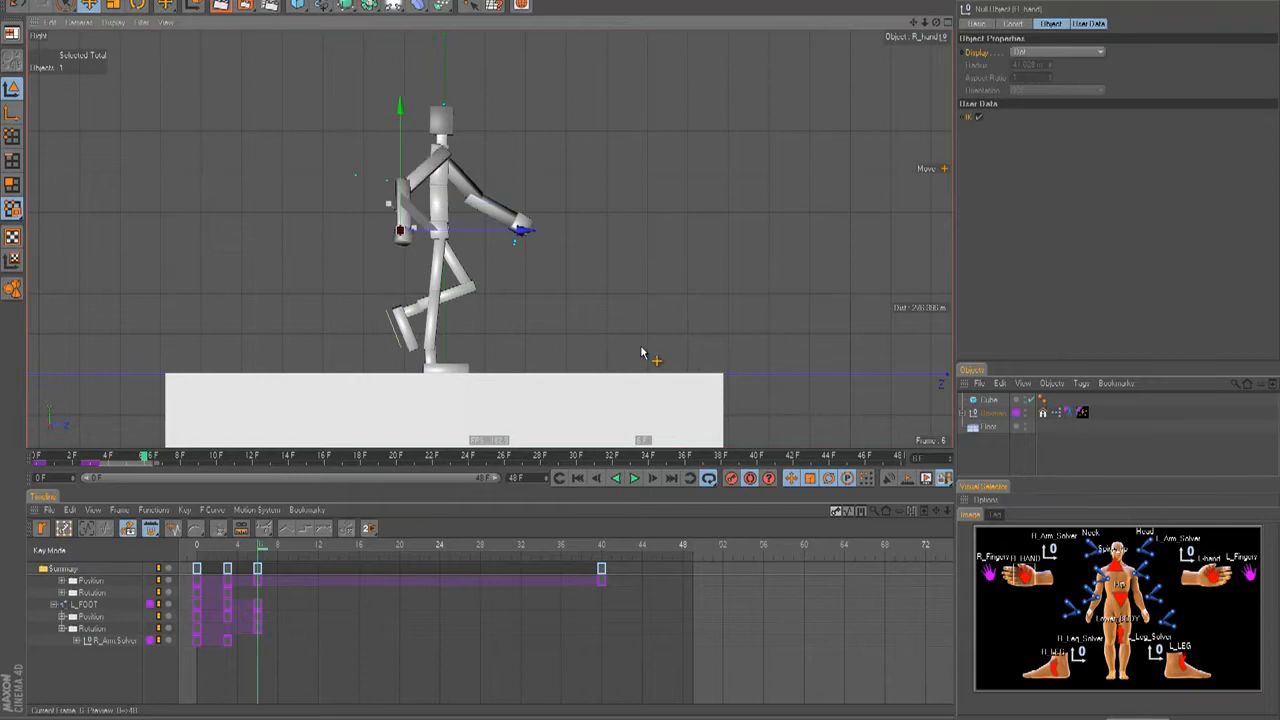
click(1200, 575)
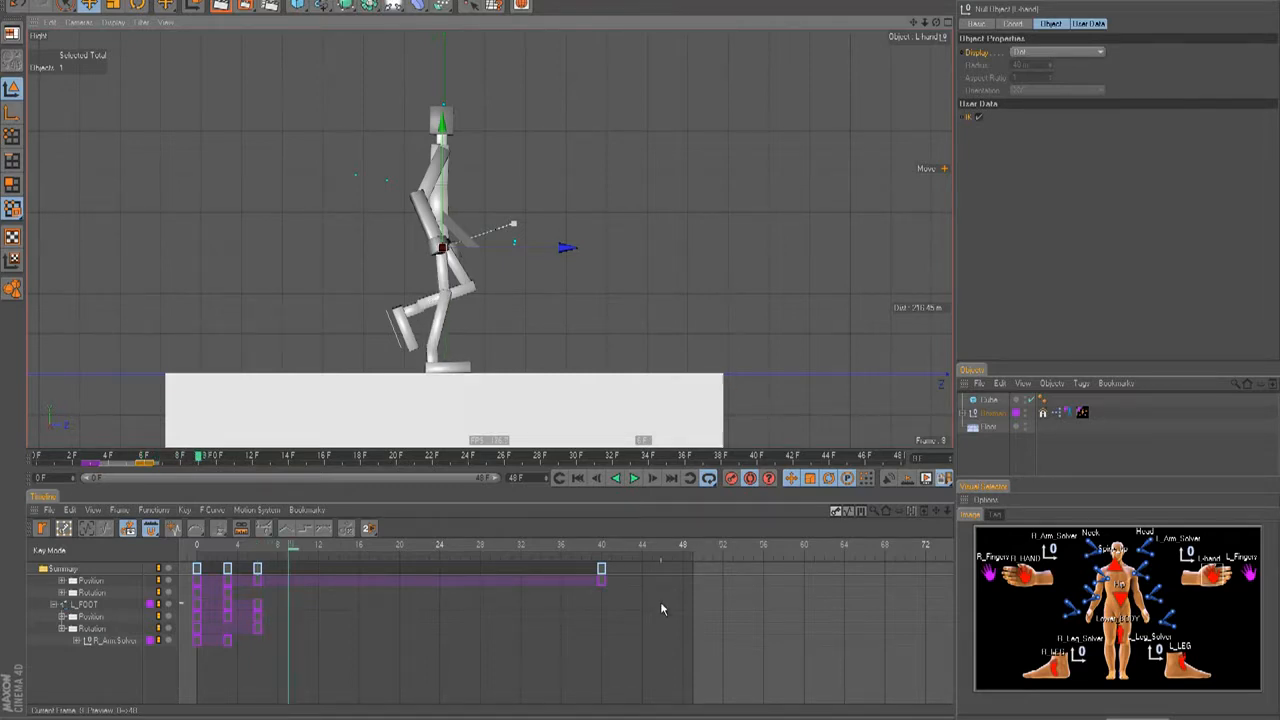
click(601, 568)
key(Delete)
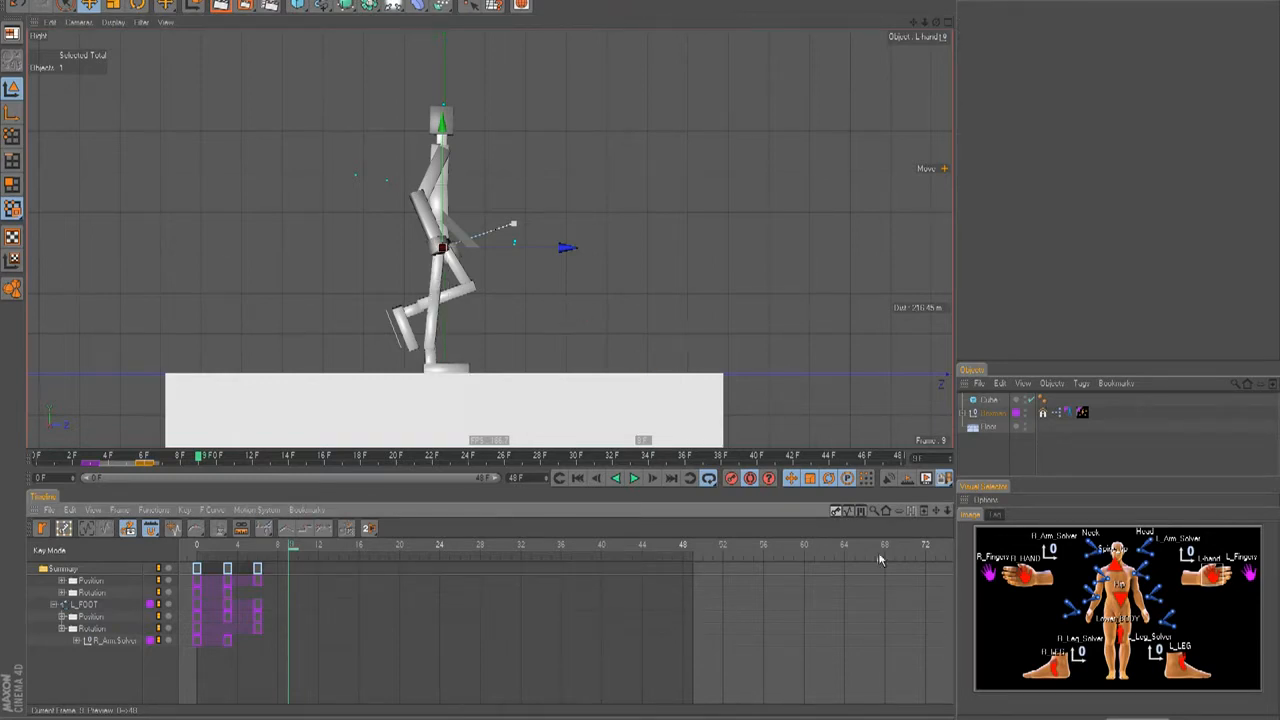
At frame 9, move the right foot back along the ground and bring the raised left foot forward, rotating it nearly level.
click(1052, 676)
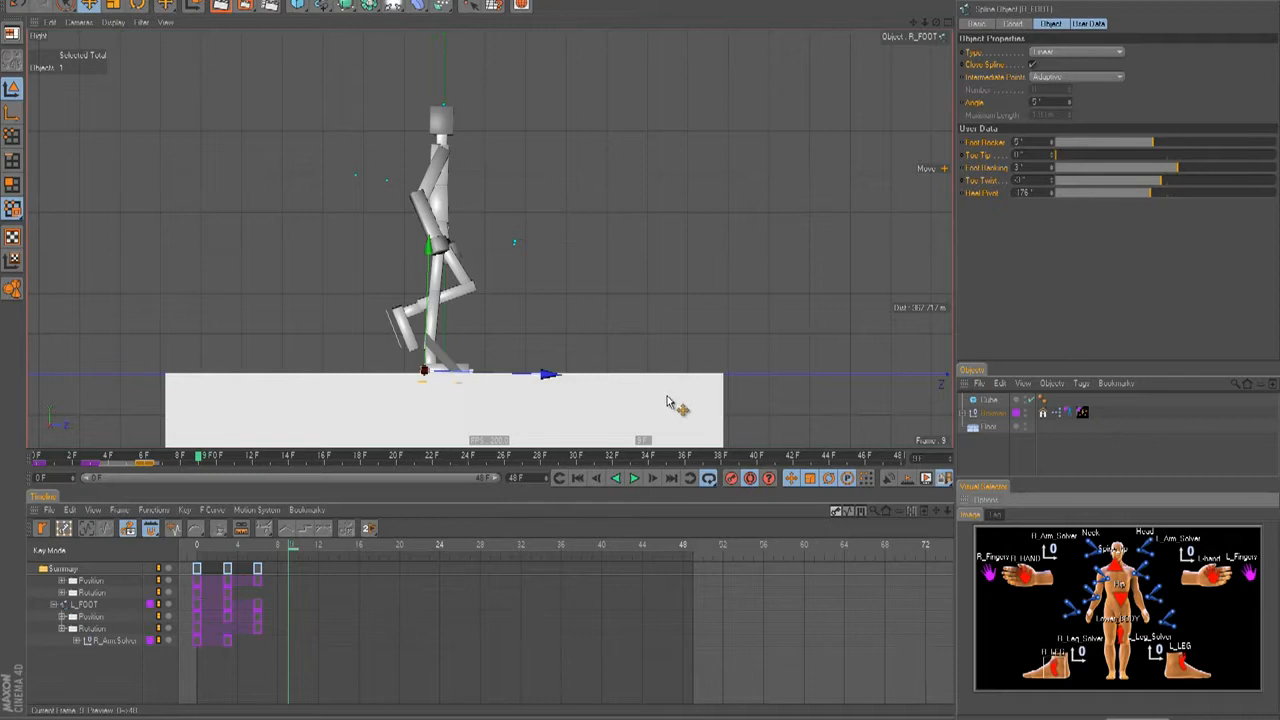
mouse_move(550, 376)
mouse_down()
mouse_move(523, 376)
mouse_move(547, 388)
mouse_up()
click(1170, 664)
drag(692, 432, 643, 352)
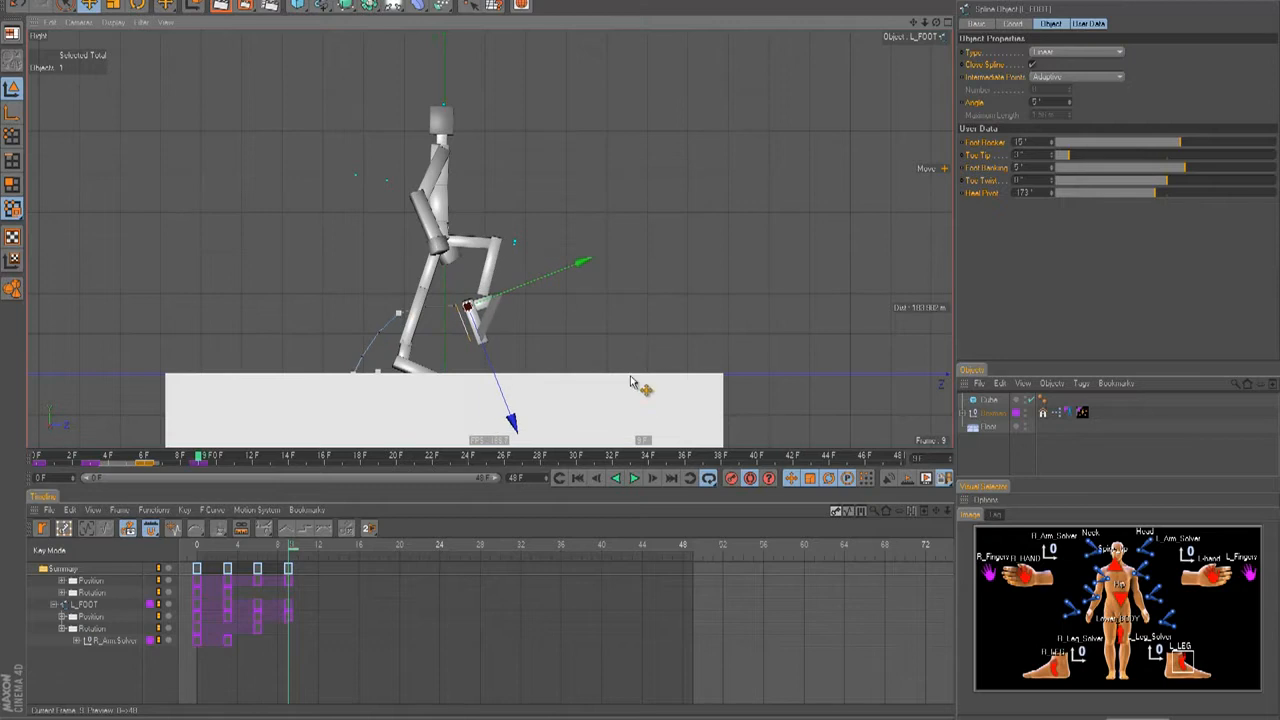
key(r)
drag(557, 334, 549, 246)
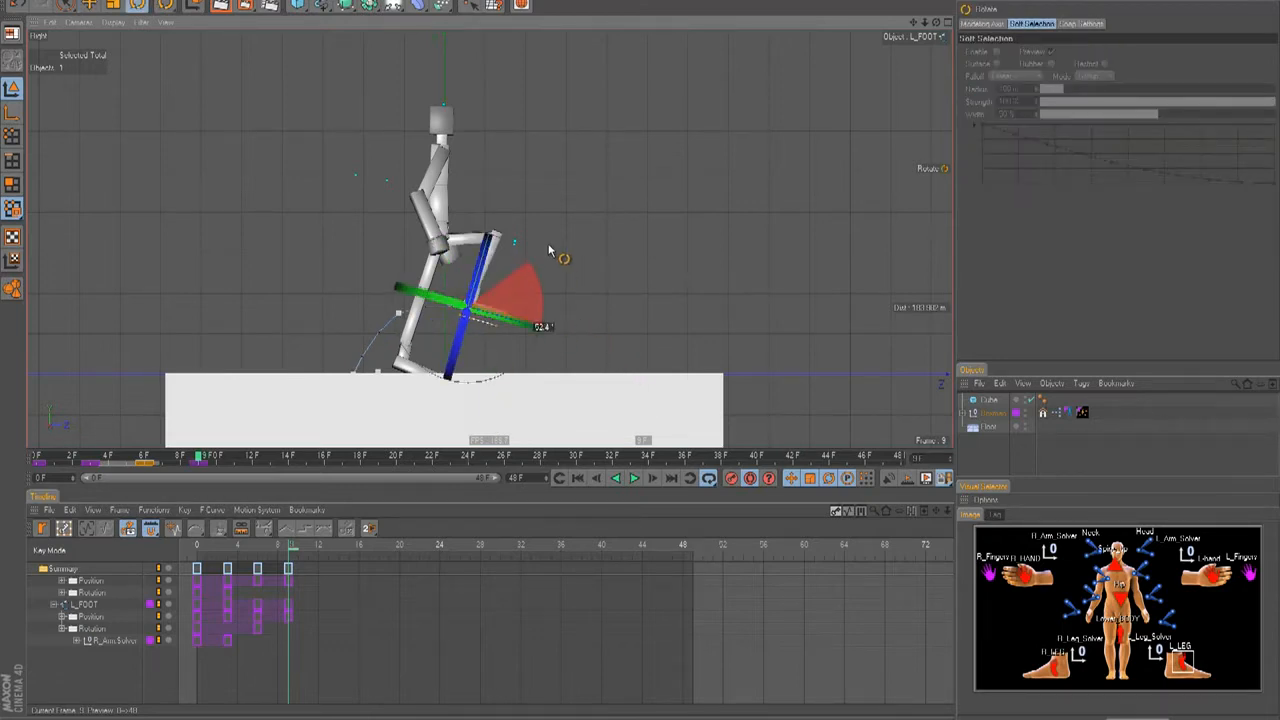
key(e)
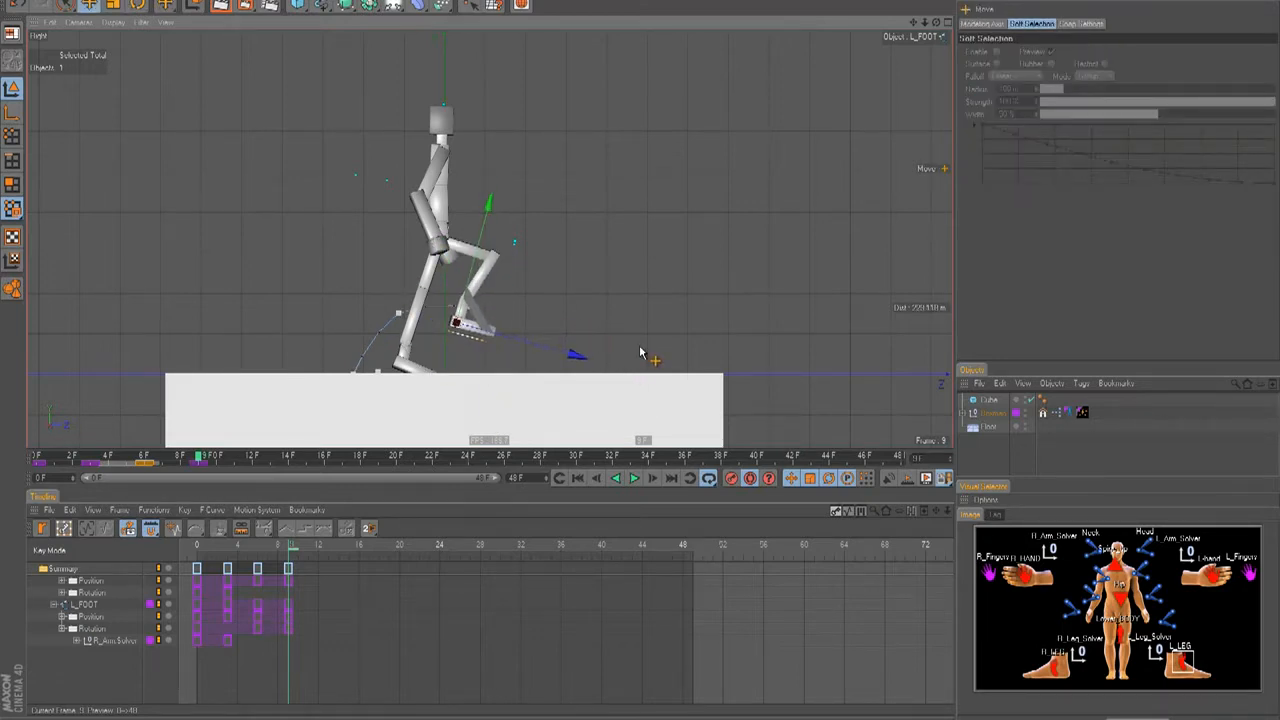
At frame 9, move the right hand forward of the body and the left hand behind it.
click(1024, 574)
drag(711, 350, 642, 352)
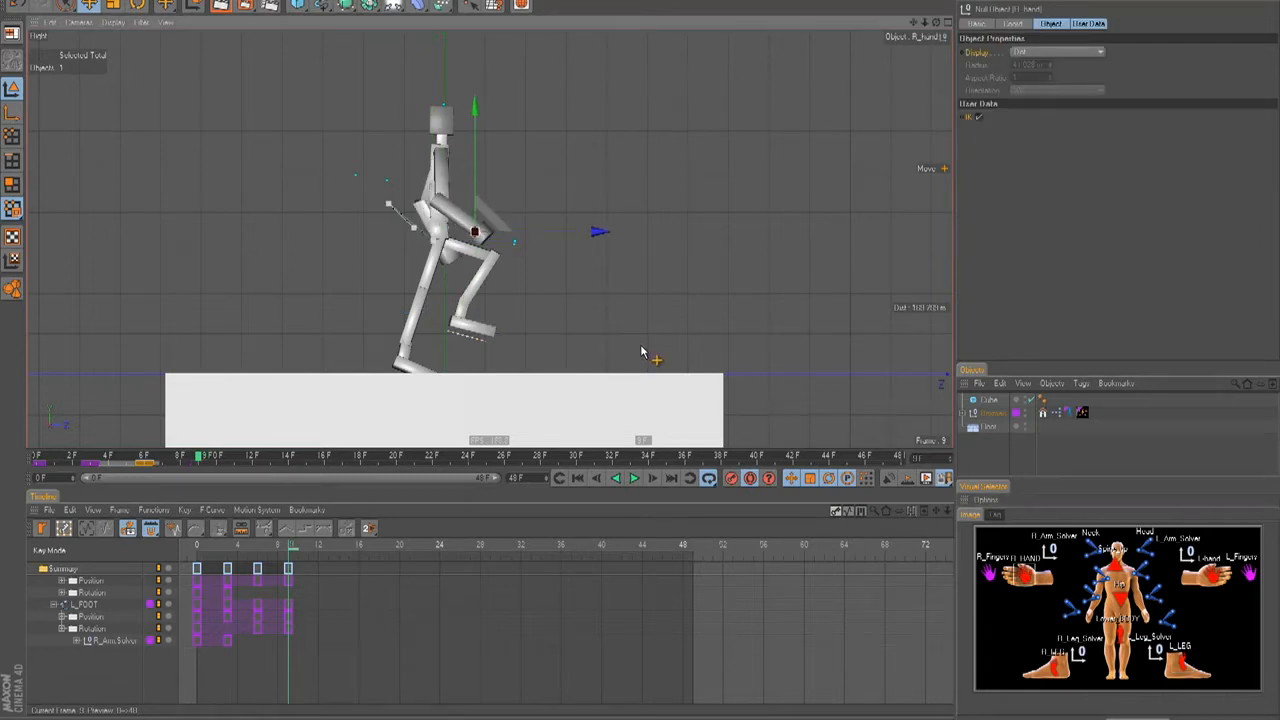
click(1214, 586)
drag(669, 354, 641, 346)
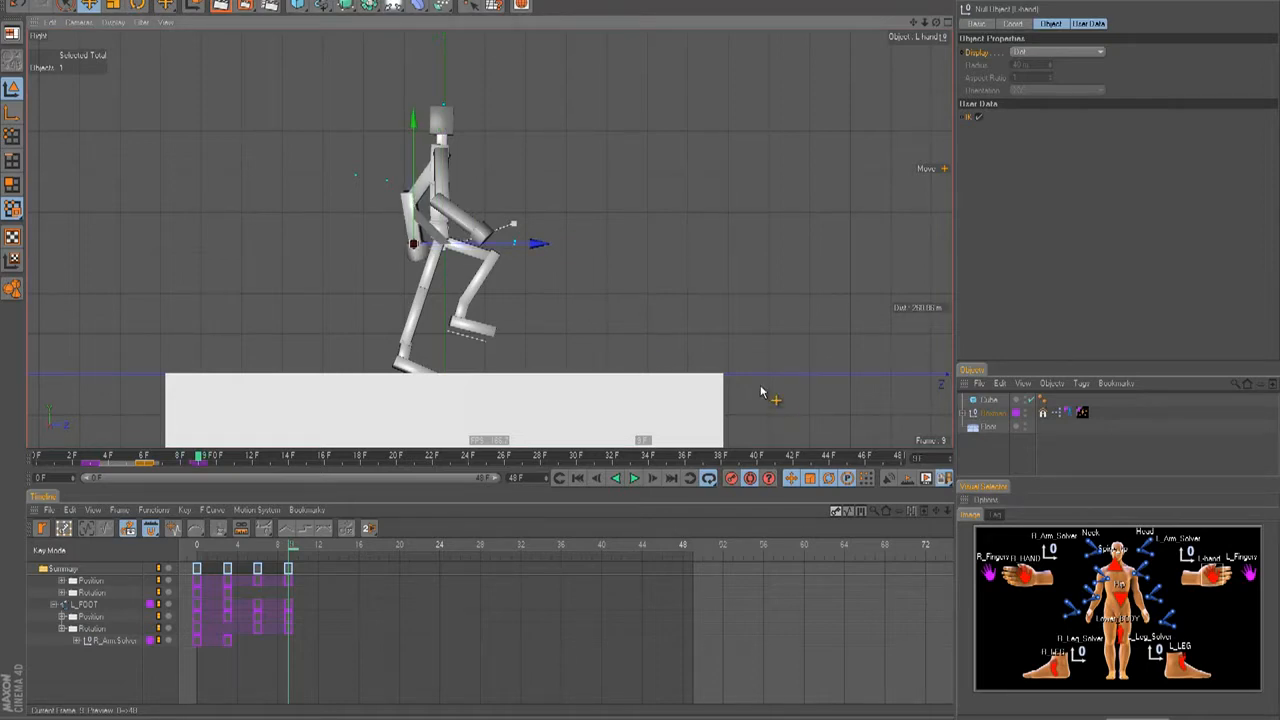
At frame 12, bring the raised left foot forward and down onto the ground in front of the body.
key(g)
key(g)
key(g)
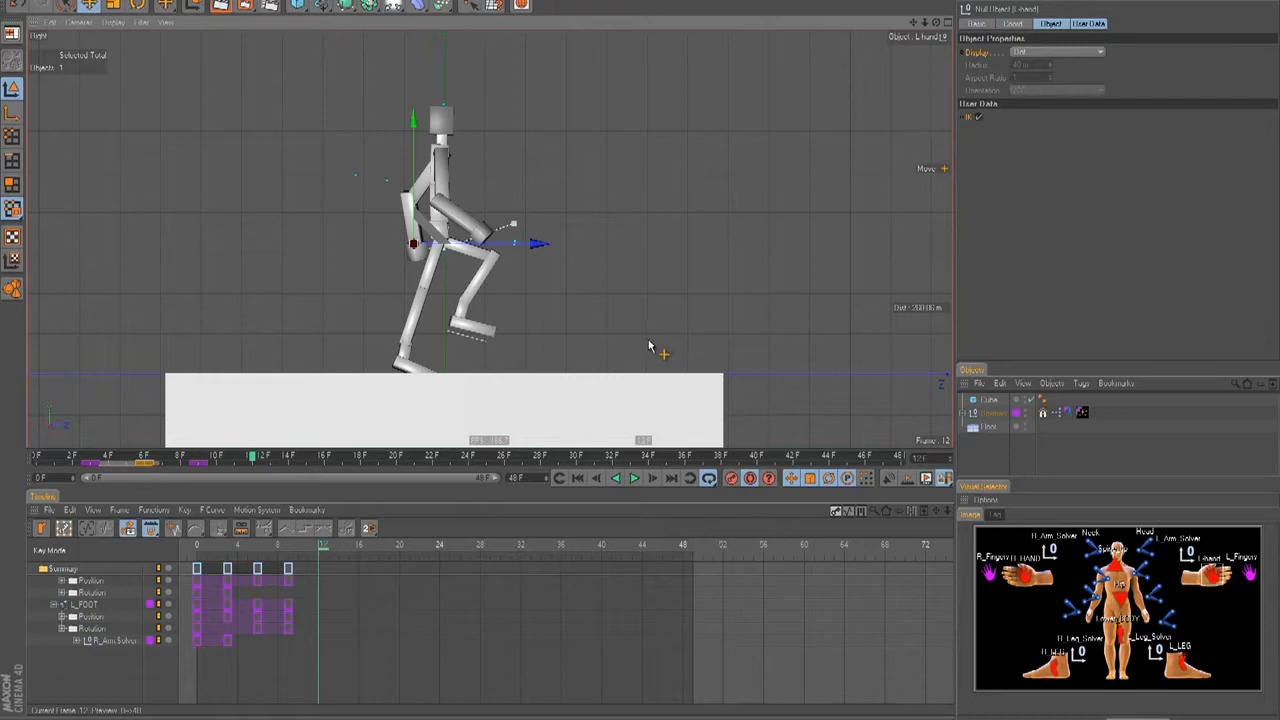
click(1050, 660)
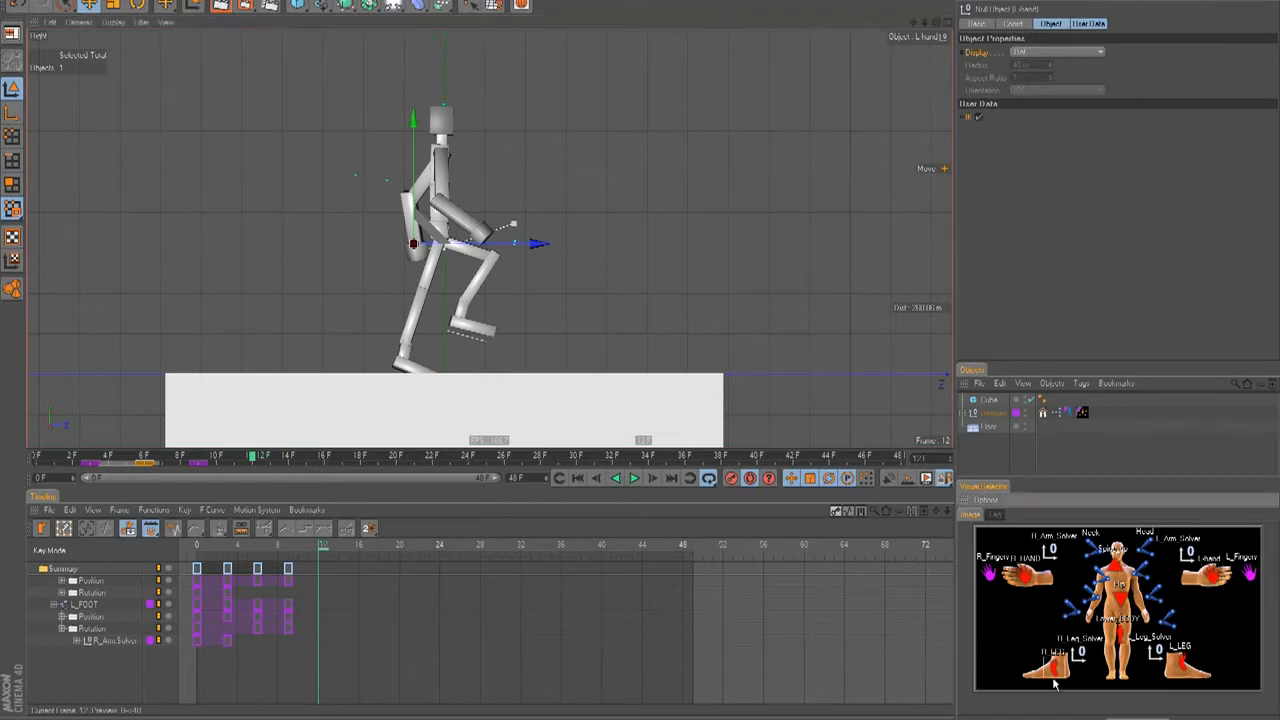
click(1178, 676)
drag(618, 316, 645, 352)
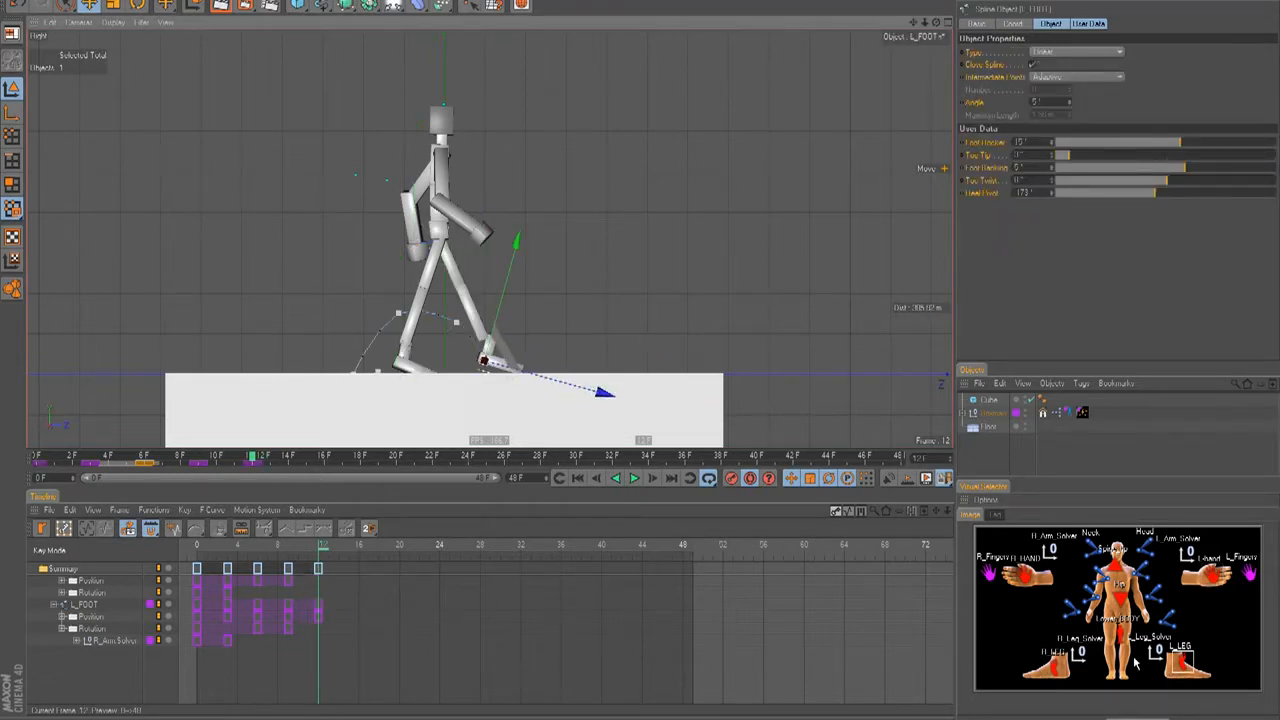
Lower the hips for the frame 12 pose and slide the right foot farther back along the ground.
click(1116, 635)
drag(443, 177, 640, 351)
click(1089, 674)
Rotate the left foot flat onto the top of the ground block at frame 12.
click(1183, 663)
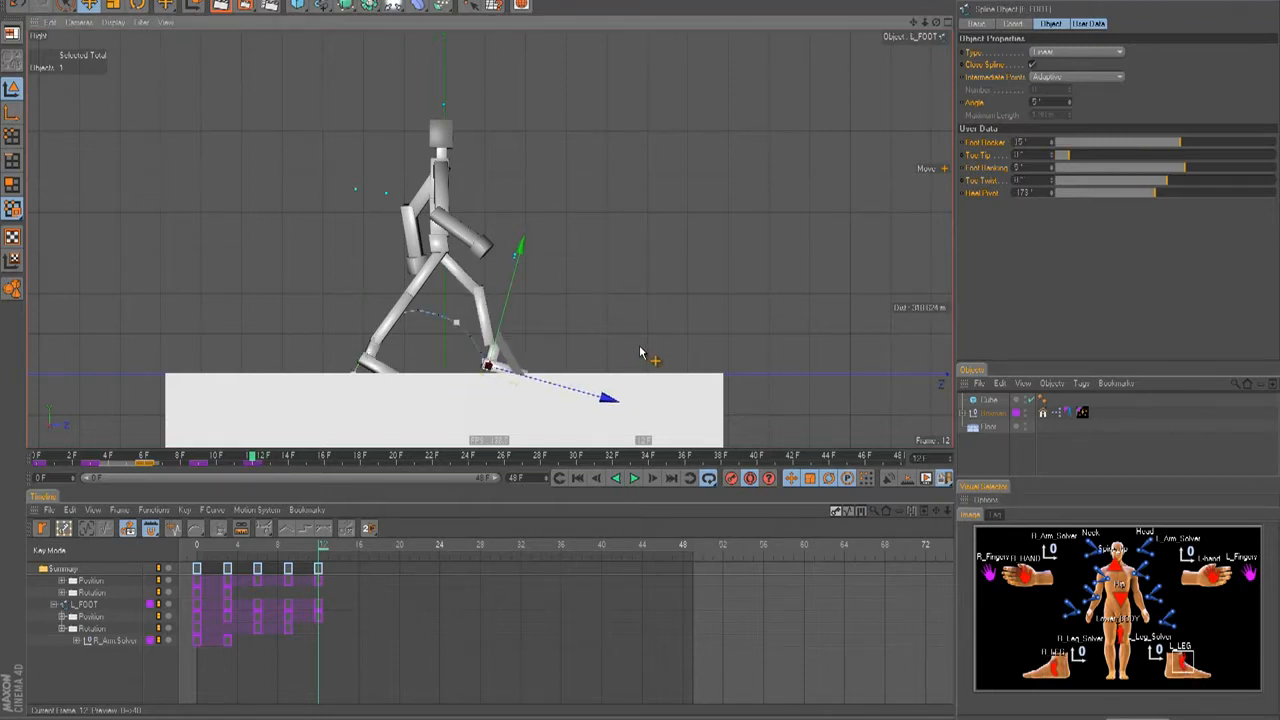
key(r)
drag(563, 346, 552, 331)
key(e)
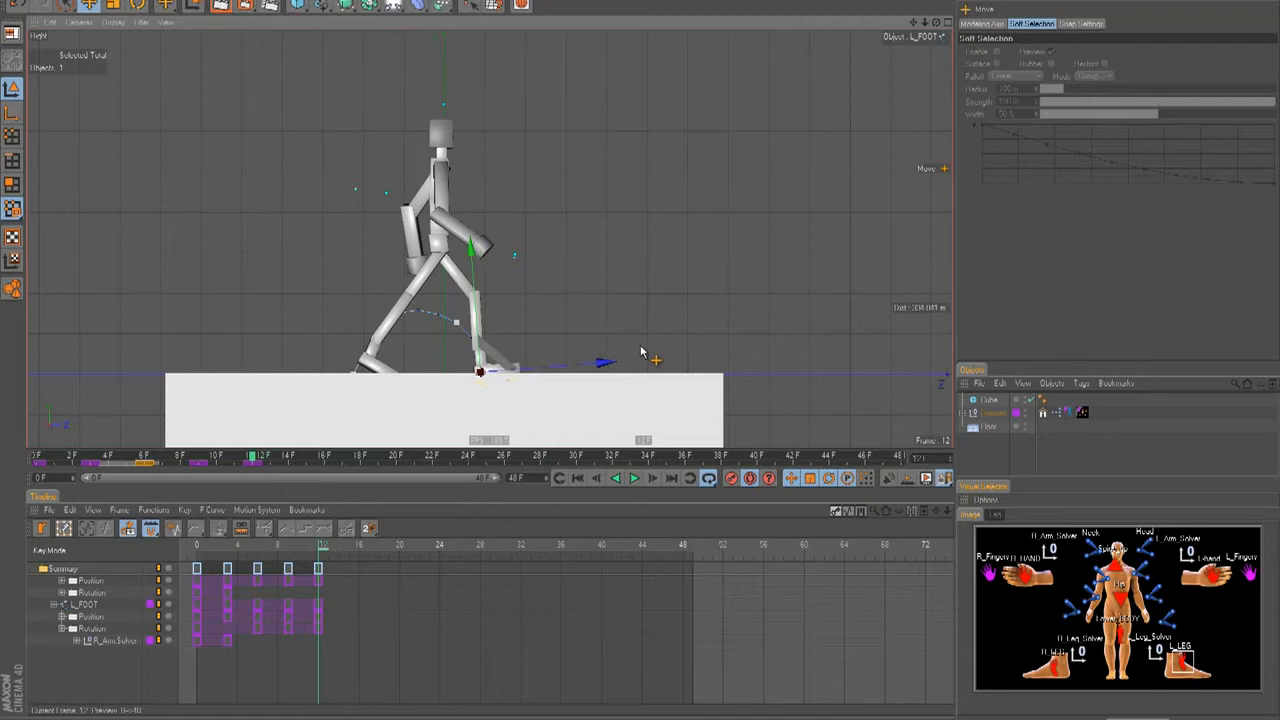
At frame 12, move the left hand farther behind the body and the right hand farther forward.
click(1220, 576)
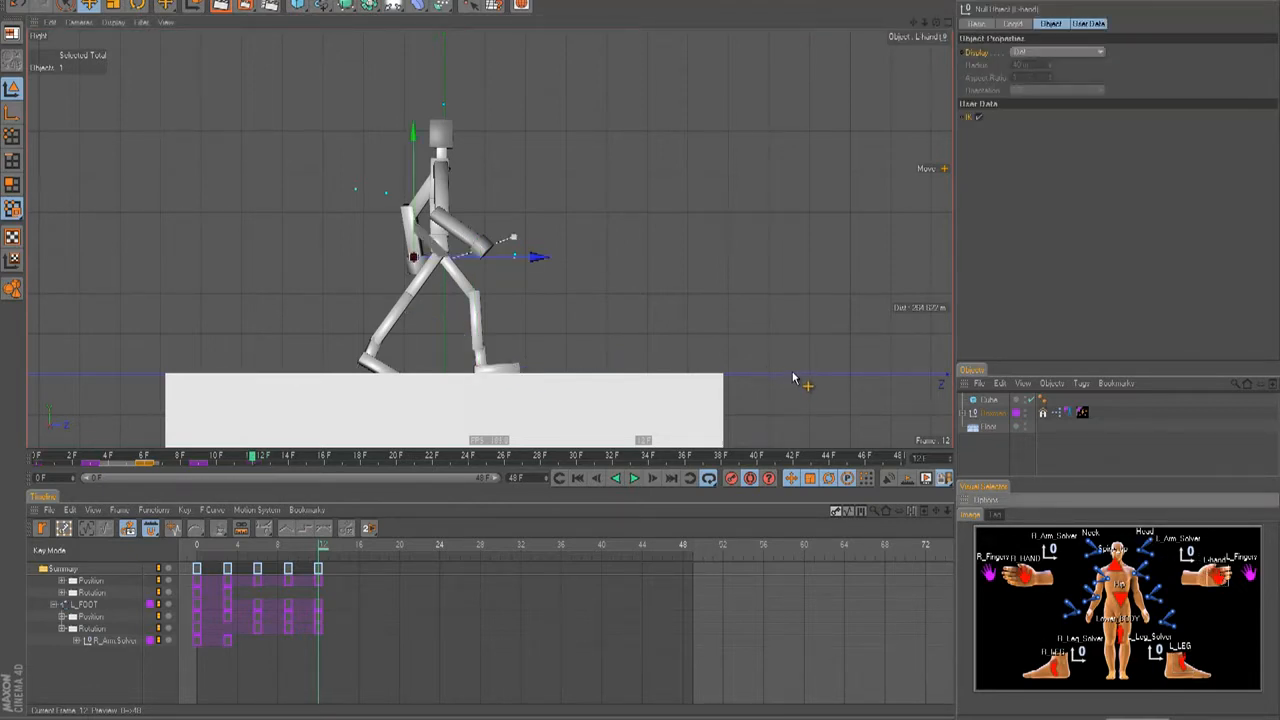
mouse_move(641, 350)
mouse_down()
mouse_move(629, 338)
mouse_move(643, 352)
mouse_up()
click(1040, 562)
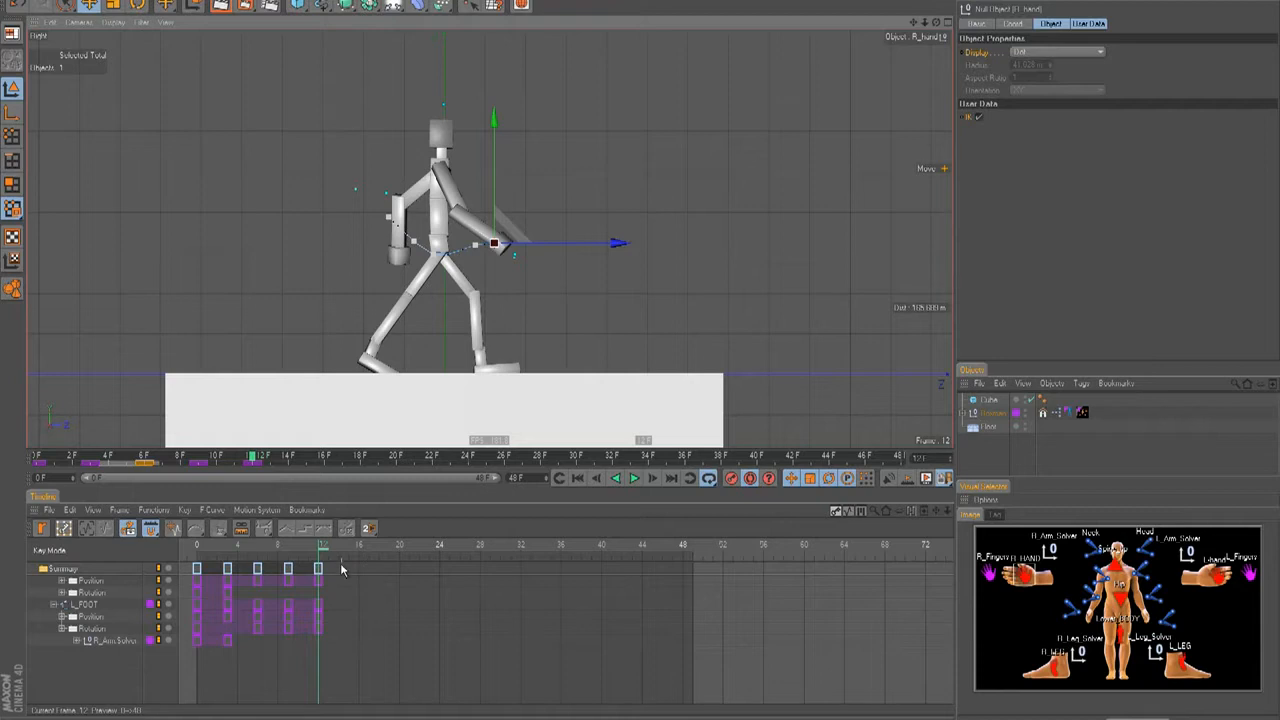
Compare the character's pose at frame 0 with the pose at frame 12.
drag(323, 550, 197, 550)
key(F2)
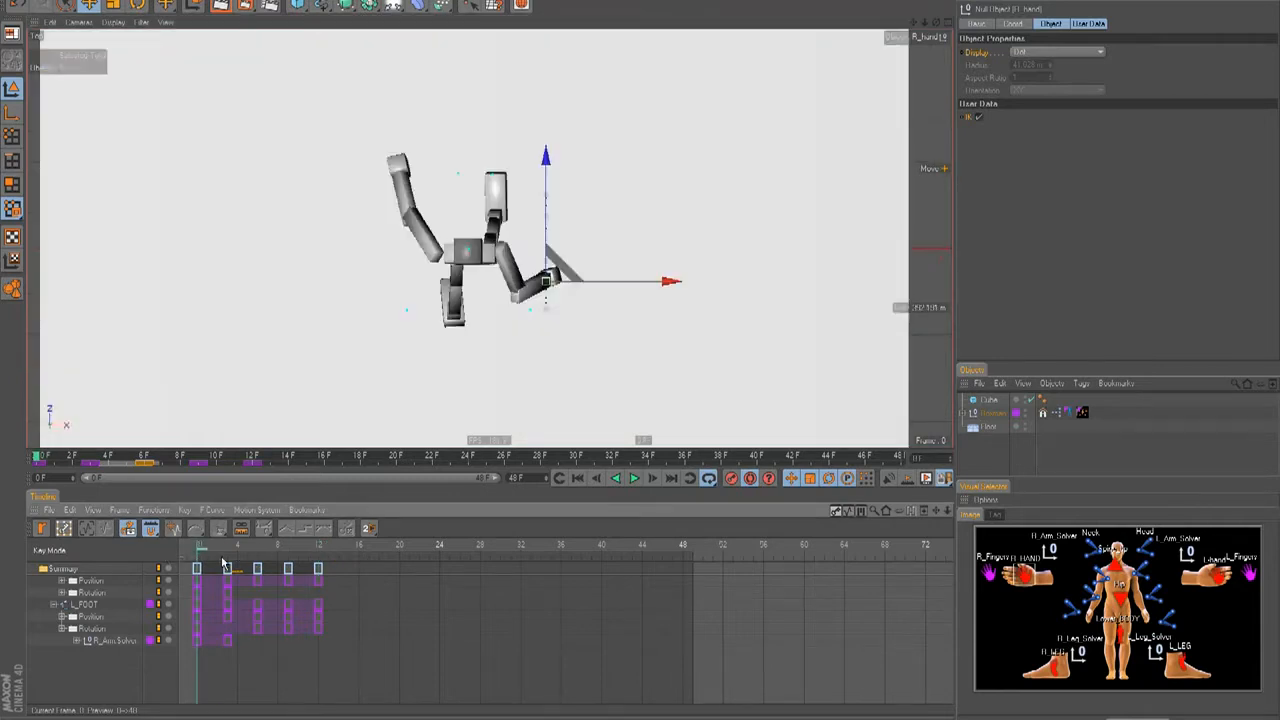
key(F3)
key(F4)
drag(204, 553, 324, 592)
key(F3)
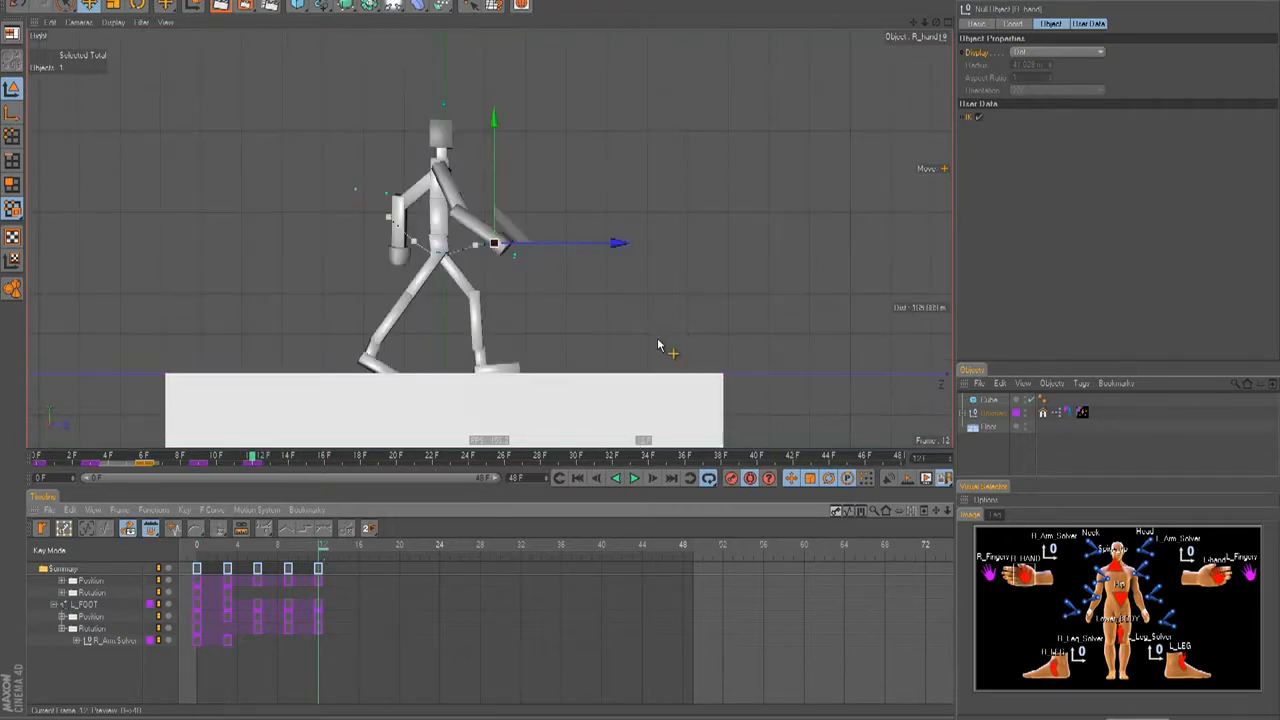
Save the scene under the file name anim.
click(12, 2)
click(48, 98)
text(anim)
key(Return)
Switch to Windows Explorer, open the WalkCycle_Side reference image from the Desktop and enlarge it.
key(super+e)
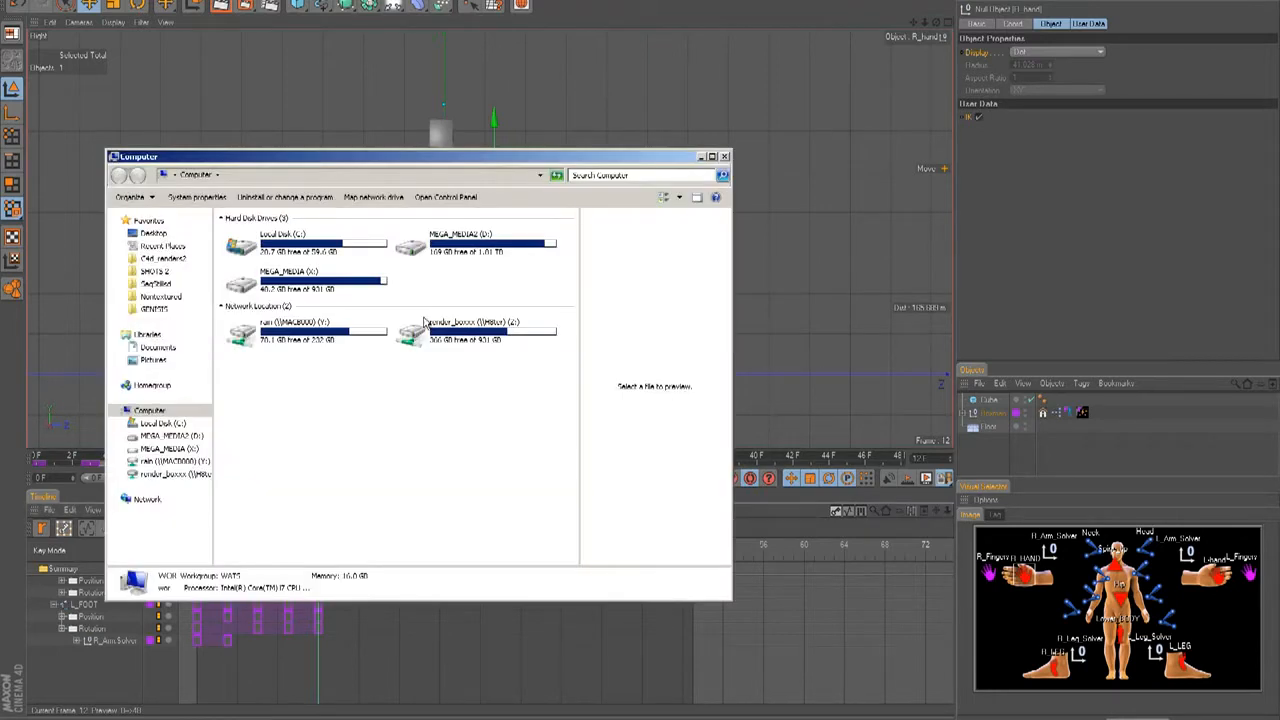
click(157, 232)
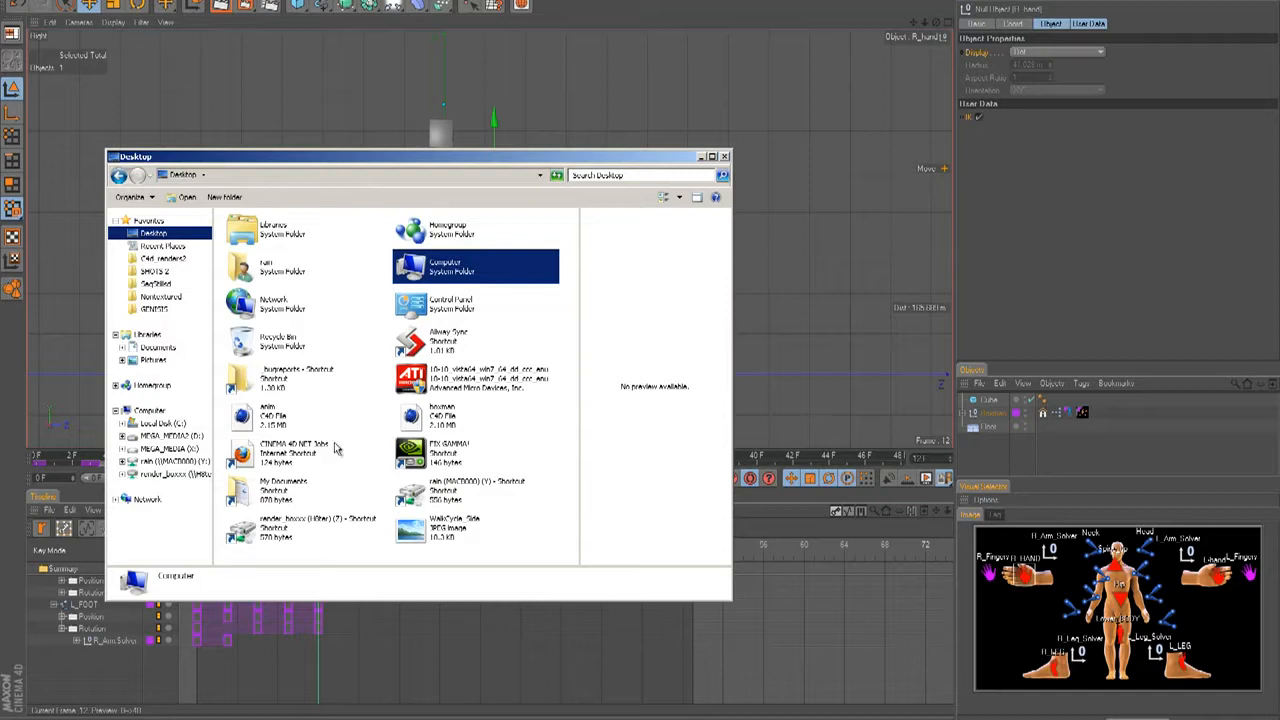
double_click(411, 529)
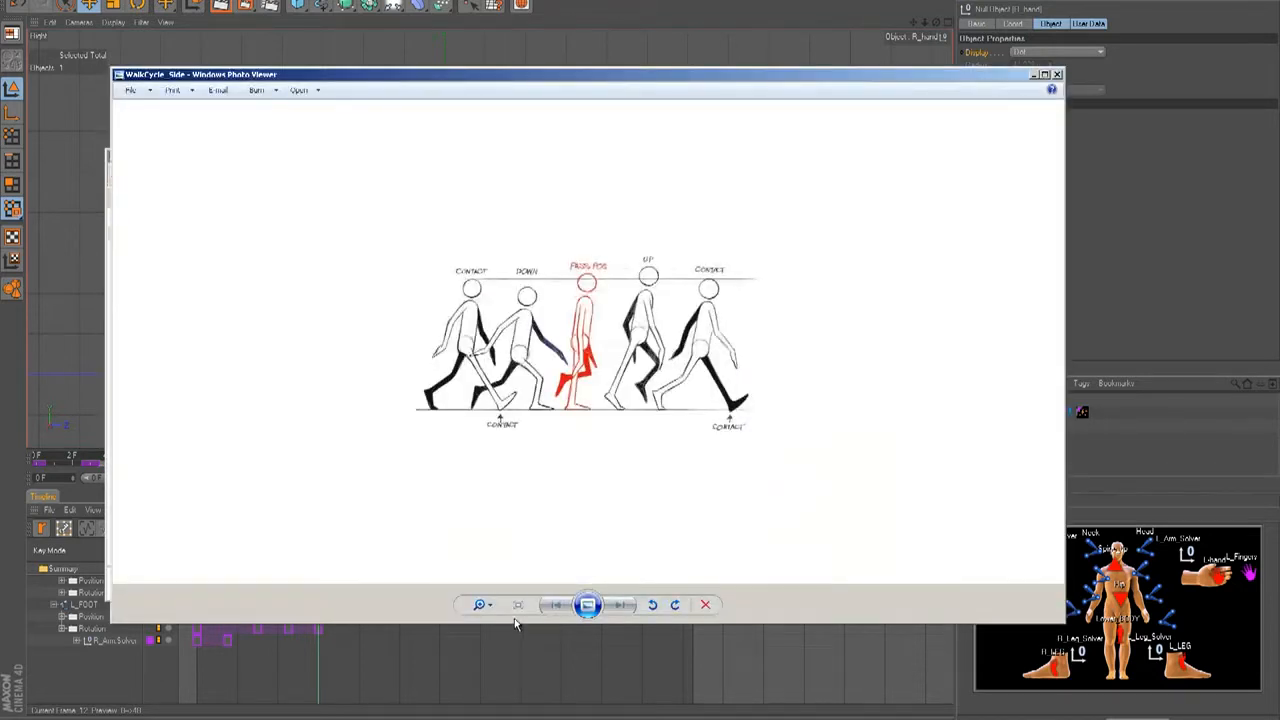
click(479, 604)
mouse_move(472, 596)
mouse_down()
mouse_move(472, 566)
mouse_move(472, 582)
mouse_up()
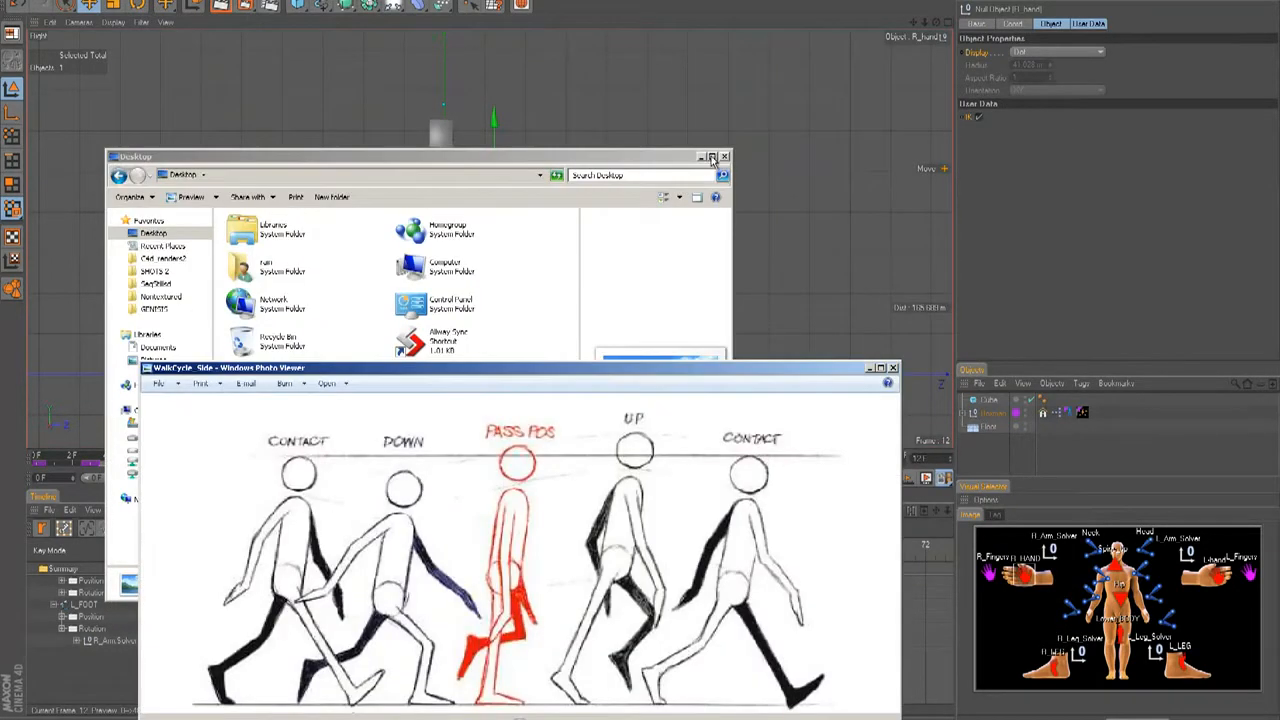
Compare the character's frame 0 pose with the contact drawings in the walk cycle reference, and close the image.
click(724, 157)
drag(514, 392, 487, 417)
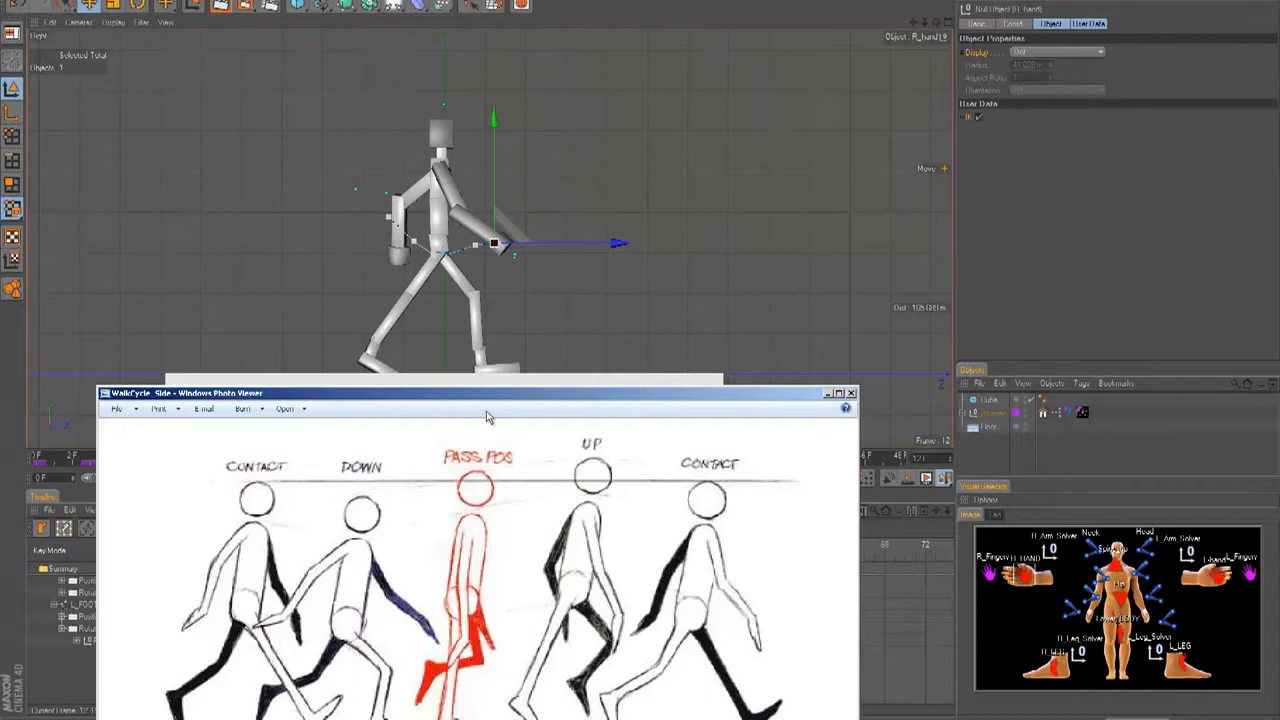
drag(401, 392, 853, 355)
drag(254, 462, 37, 458)
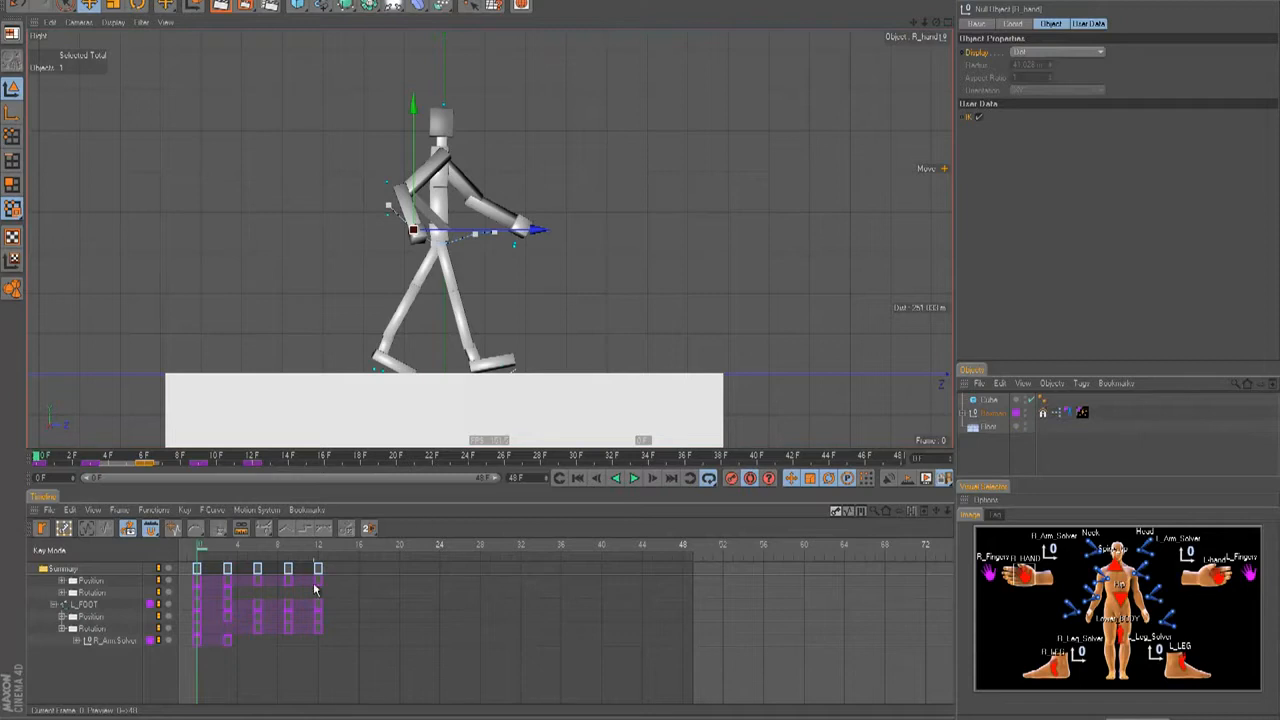
key(alt+Tab)
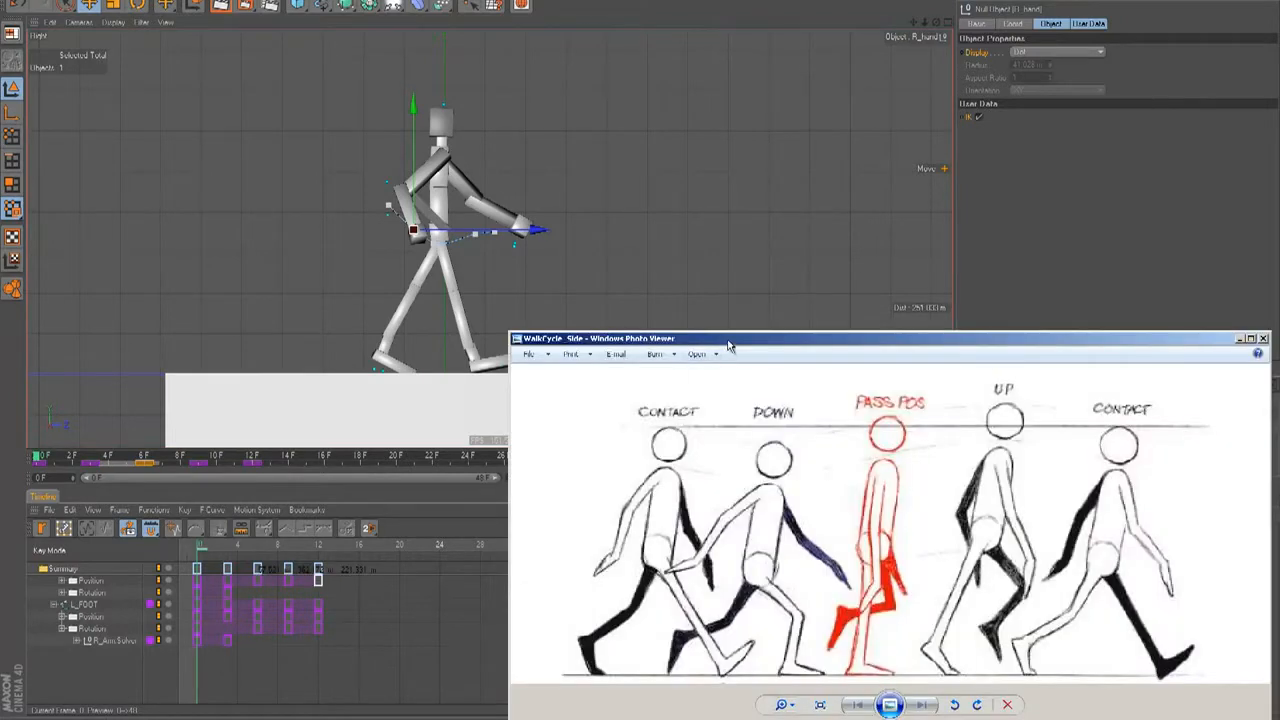
drag(717, 340, 705, 338)
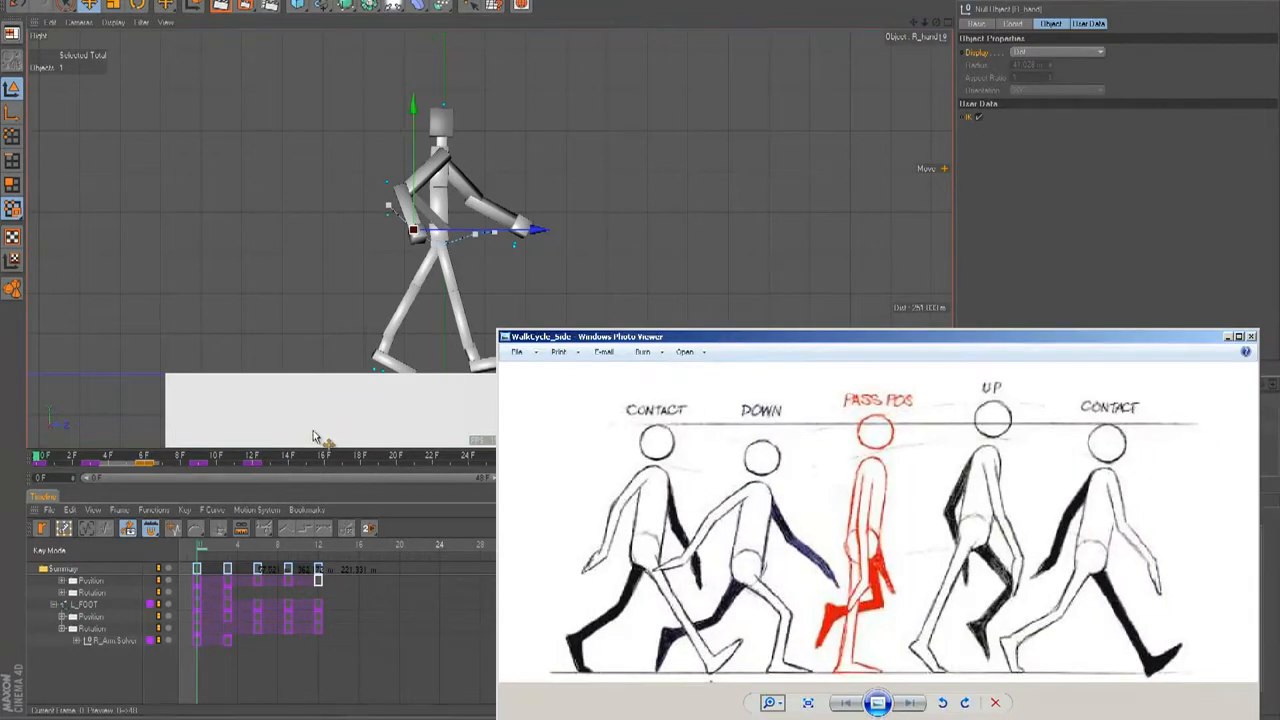
click(1250, 337)
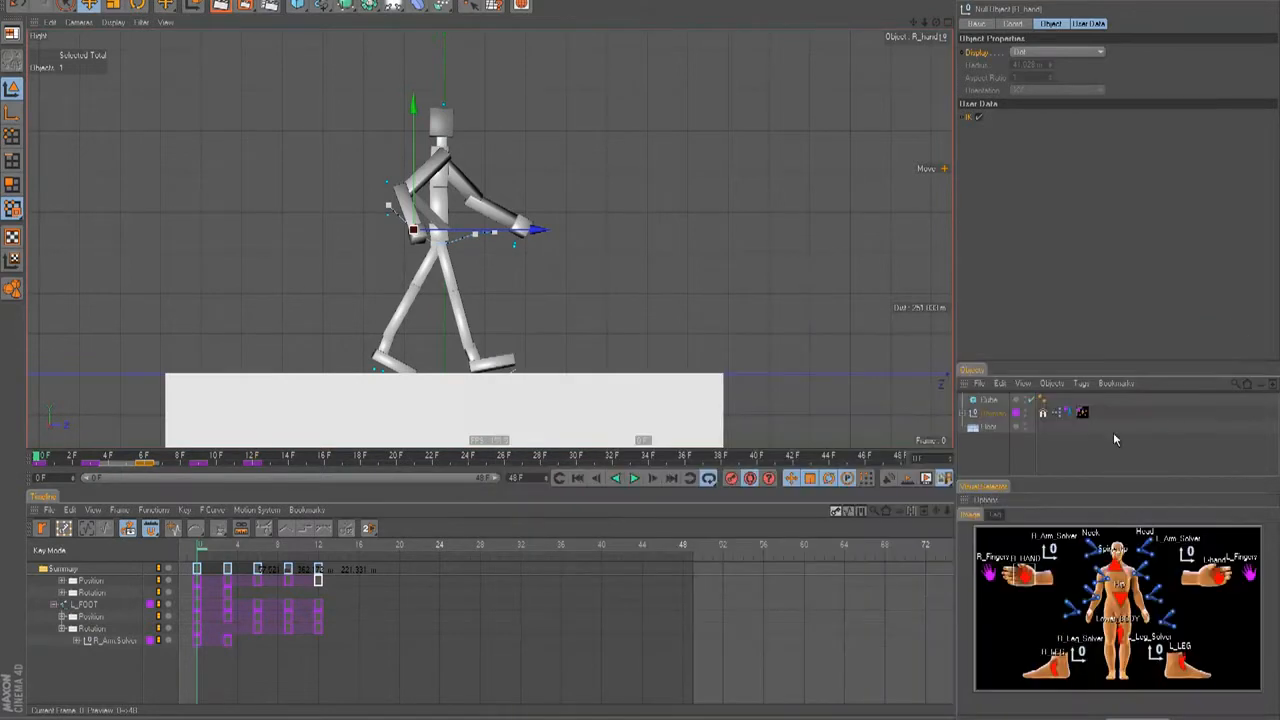
Play back the walk animation to review the keyed poses with the left hand selected.
click(1222, 597)
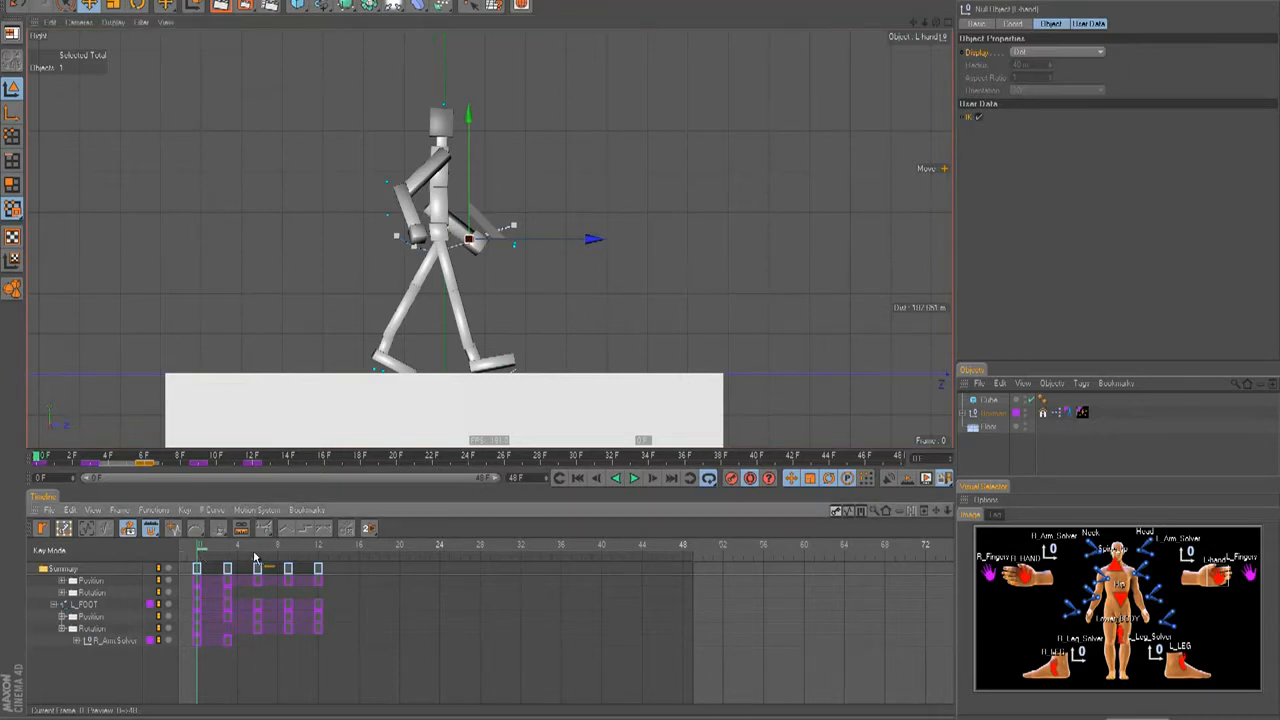
key(F8)
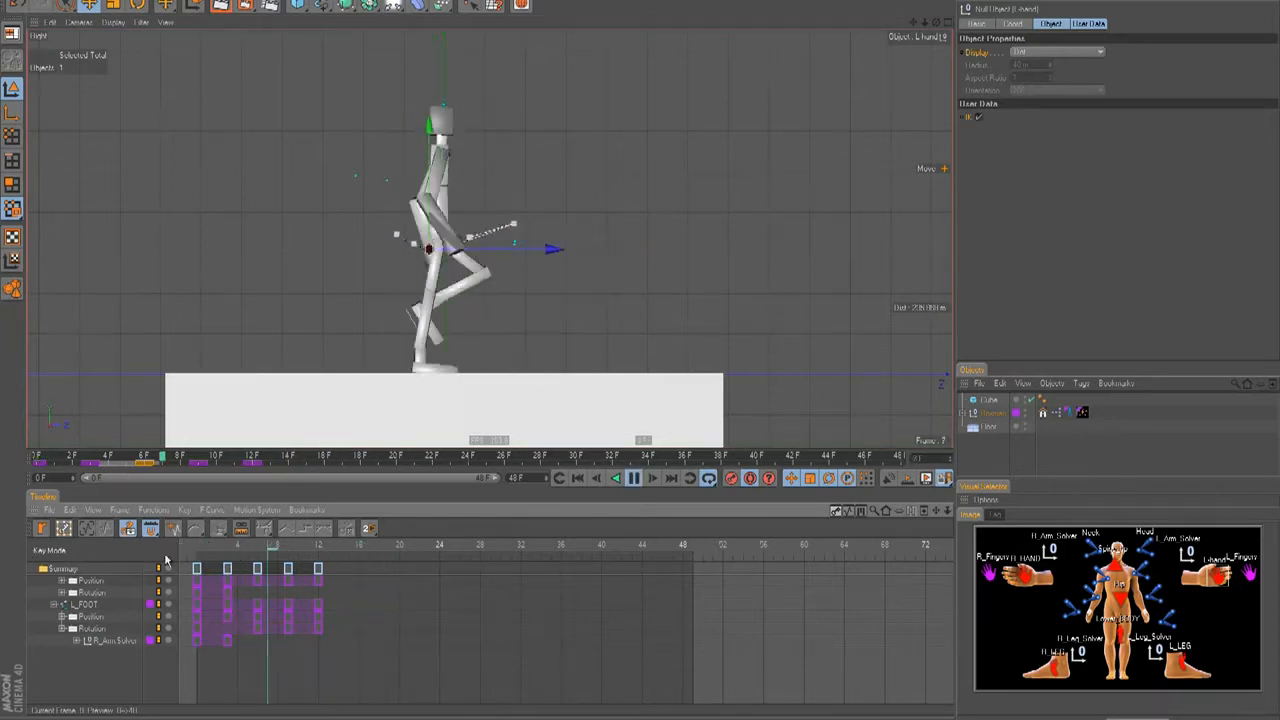
key(F8)
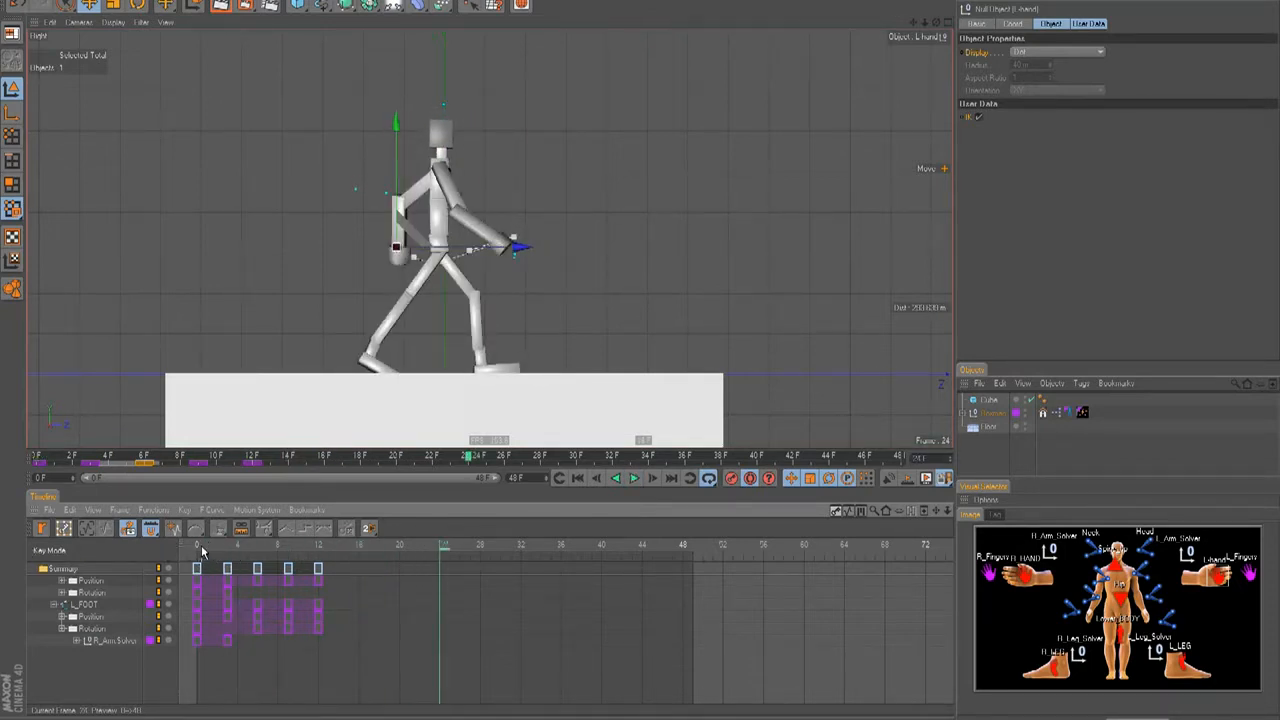
click(205, 553)
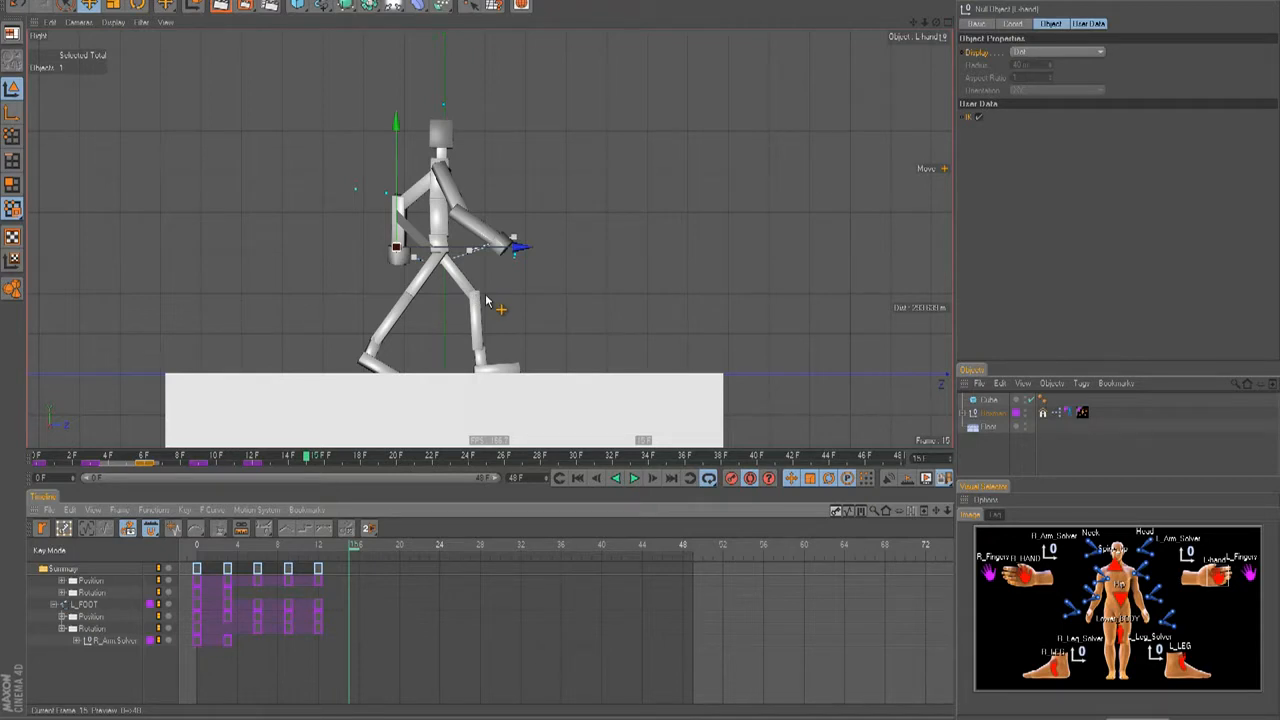
At frame 15, lower the hips and slide the left foot back along the ground, rotating it slightly.
click(1125, 640)
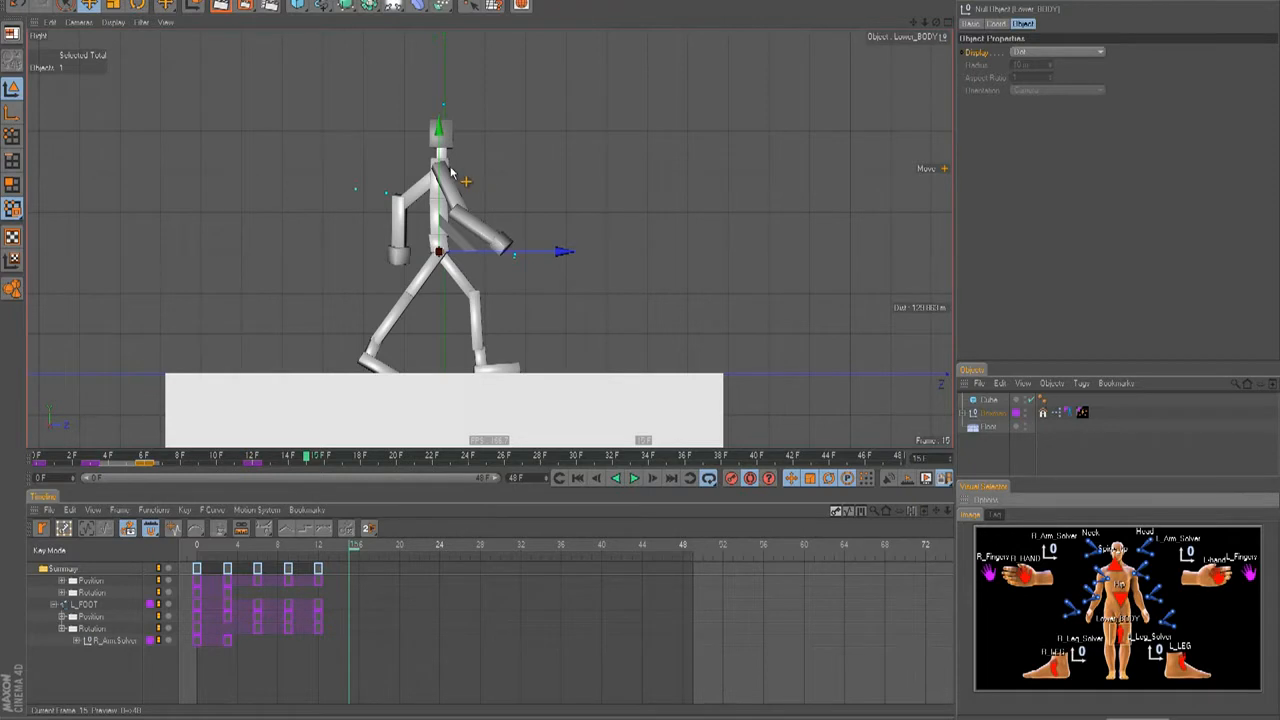
drag(438, 130, 645, 356)
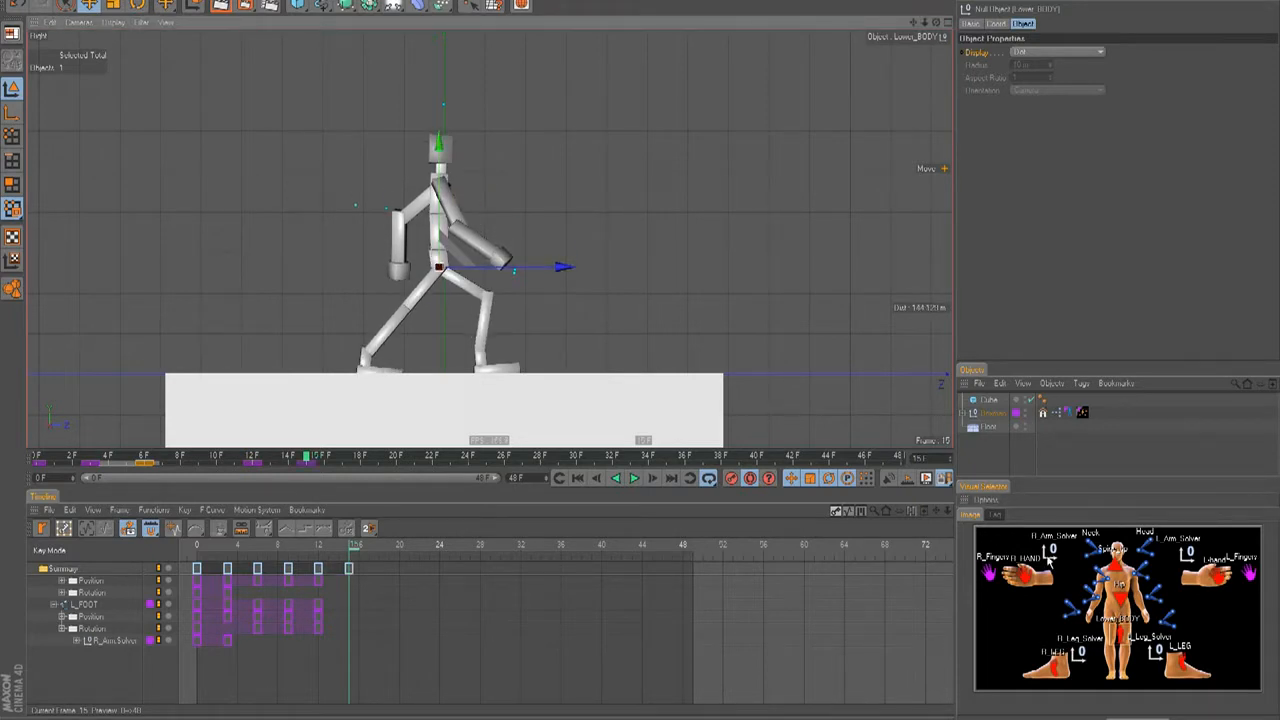
click(1200, 667)
drag(691, 309, 641, 352)
key(r)
drag(500, 310, 500, 328)
key(e)
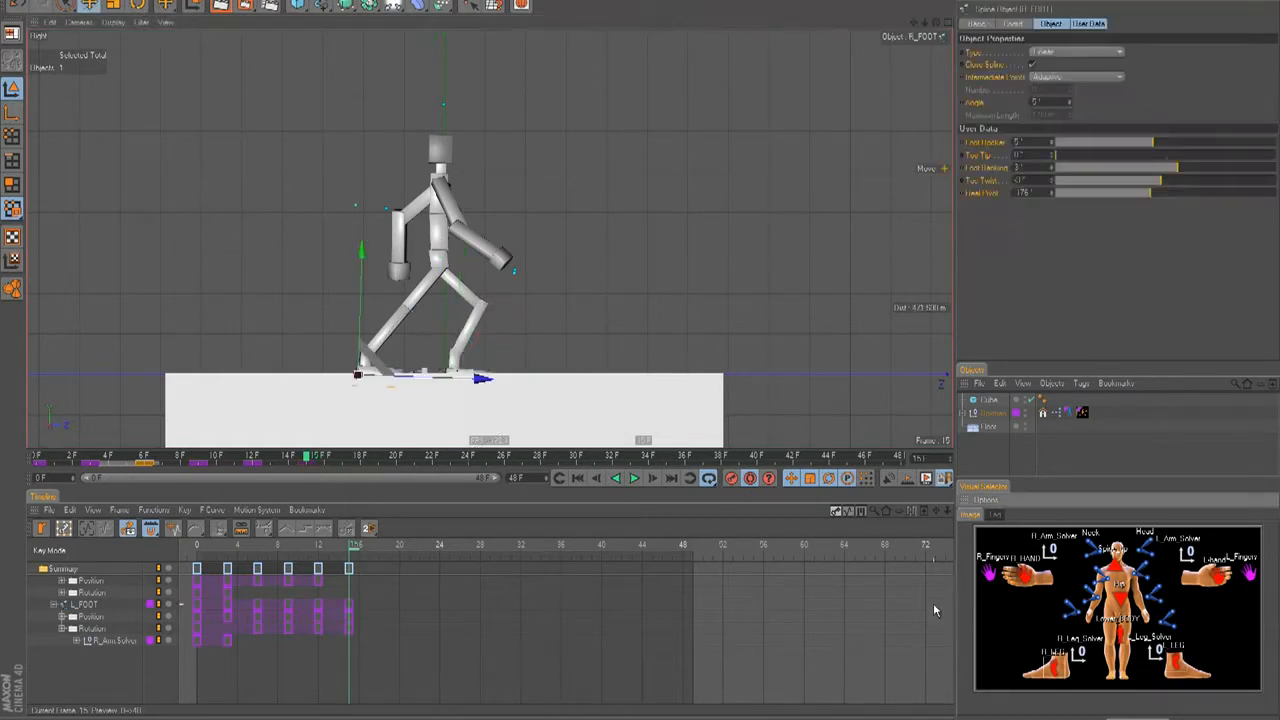
At frame 15, move the right foot farther back and shift the hips slightly backward.
drag(608, 354, 649, 354)
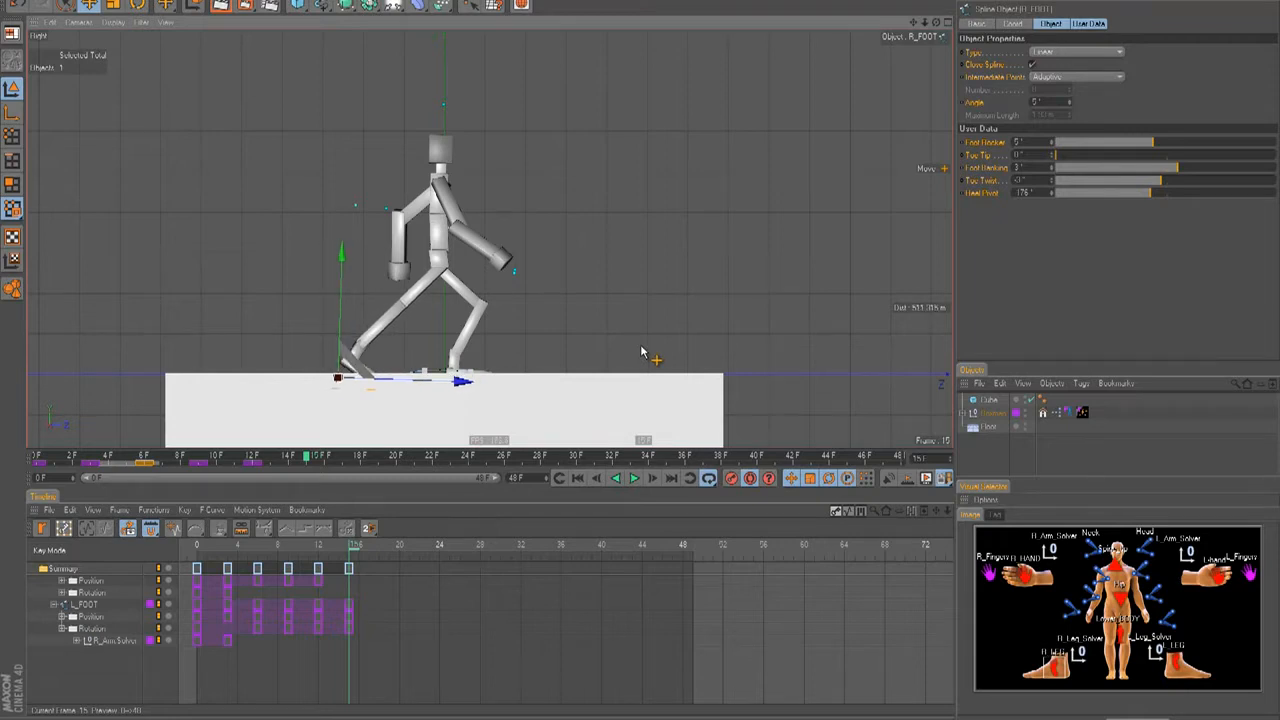
click(1120, 640)
drag(643, 352, 646, 357)
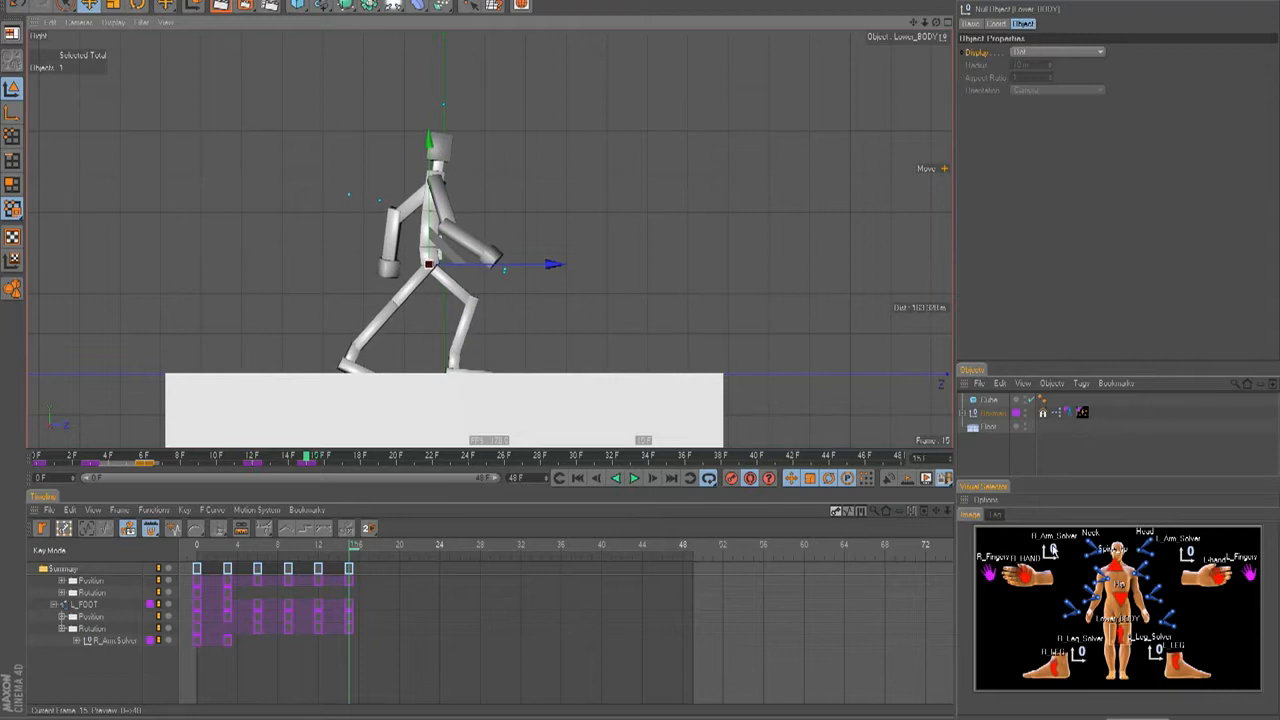
At frame 15, swing the left hand farther behind the body and raise the right hand in front.
click(1229, 581)
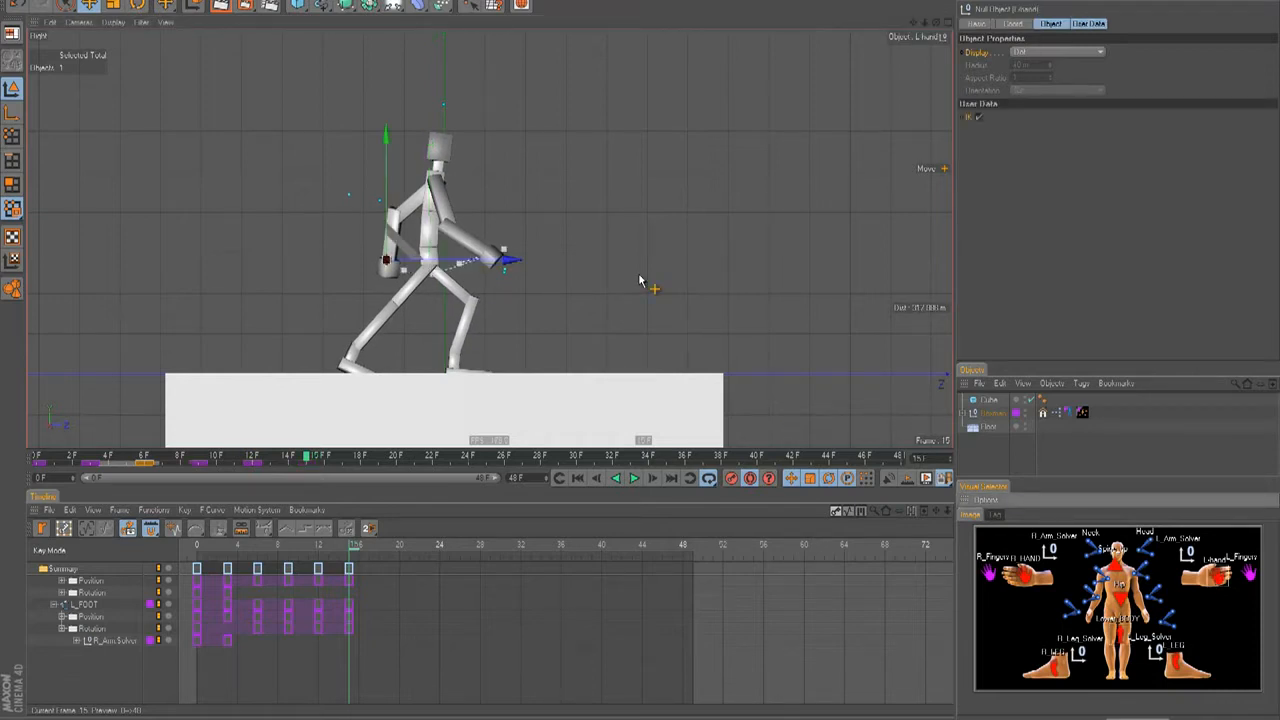
drag(640, 349, 626, 332)
click(1005, 563)
drag(711, 400, 648, 352)
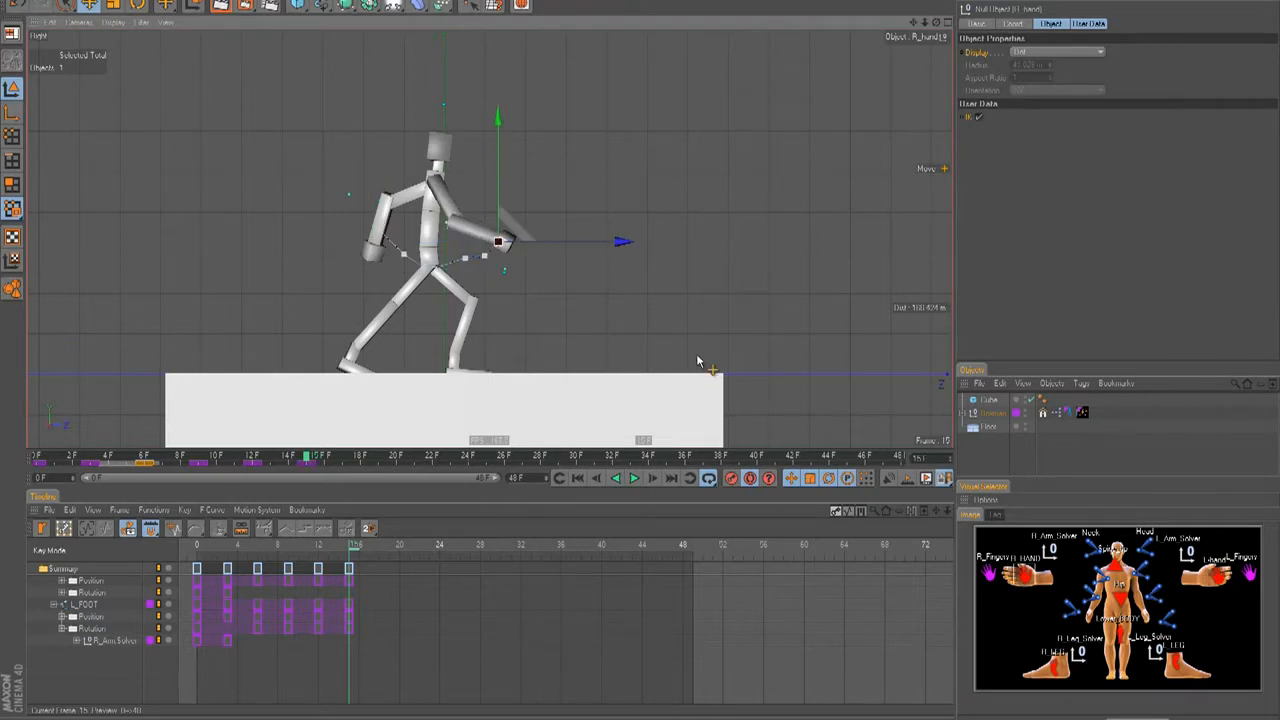
Rotate the left foot level with the ground at frame 15, and select the right foot.
click(1157, 672)
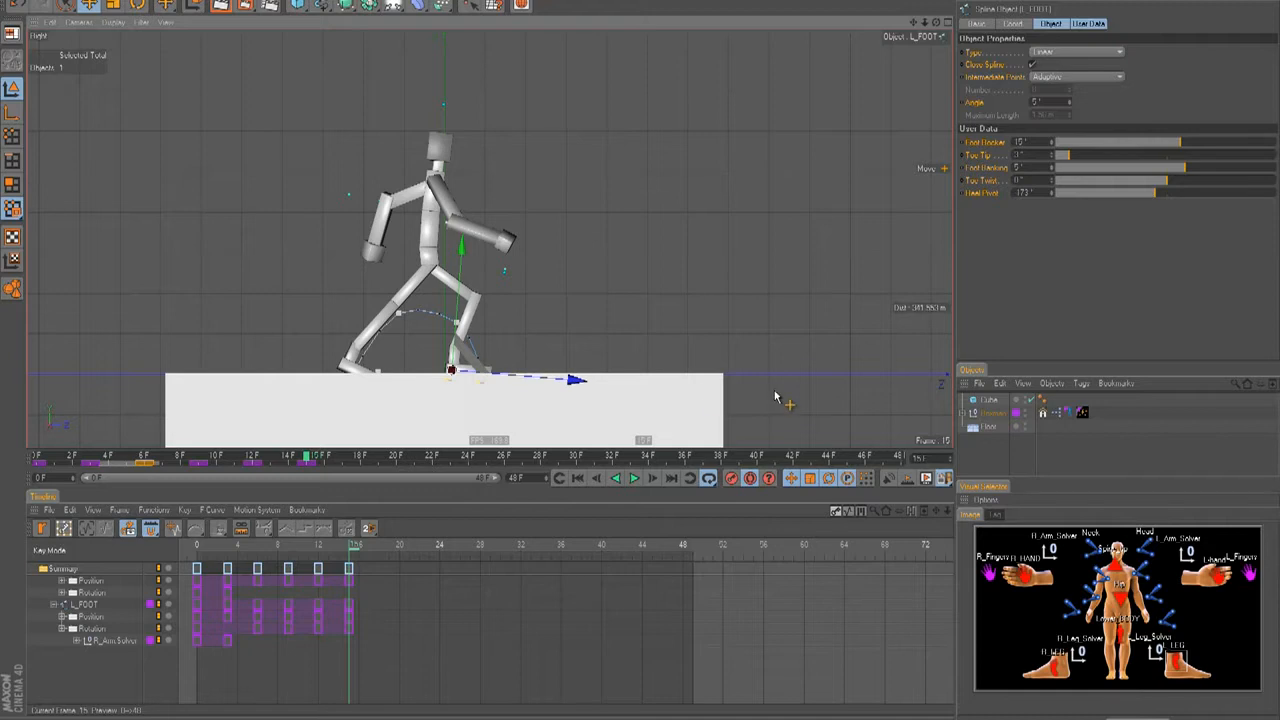
key(r)
key(e)
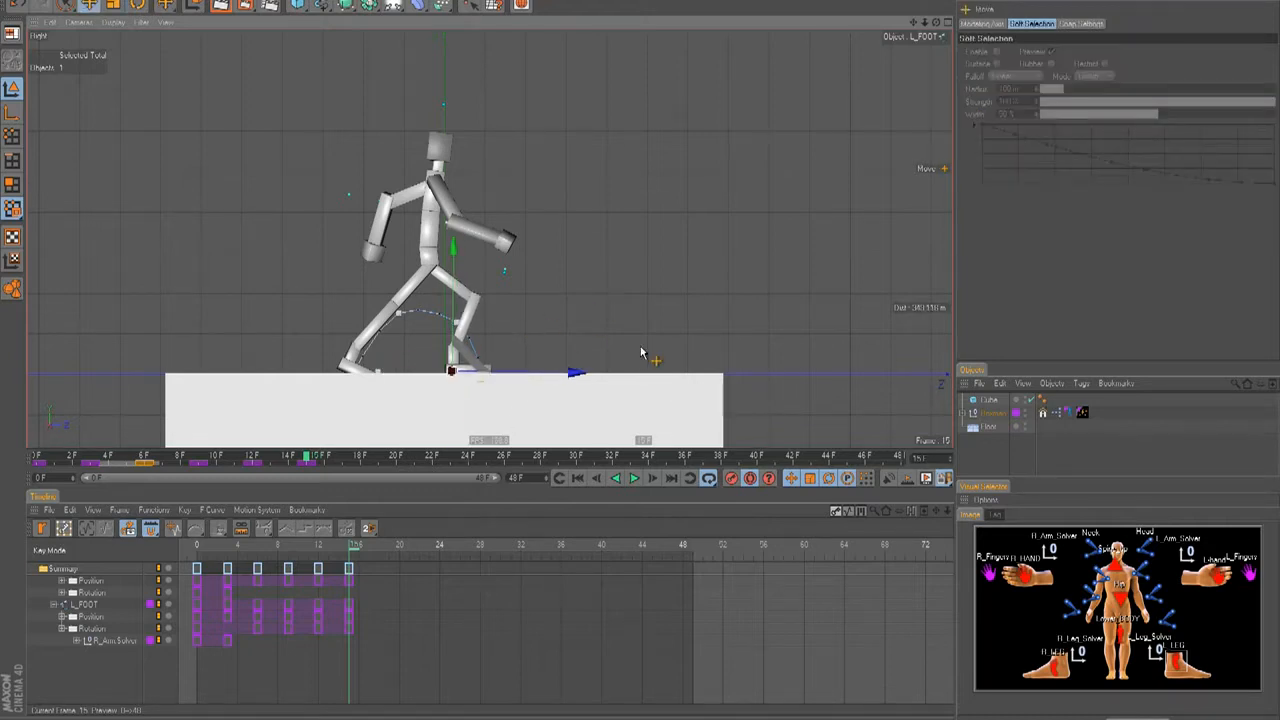
click(1044, 643)
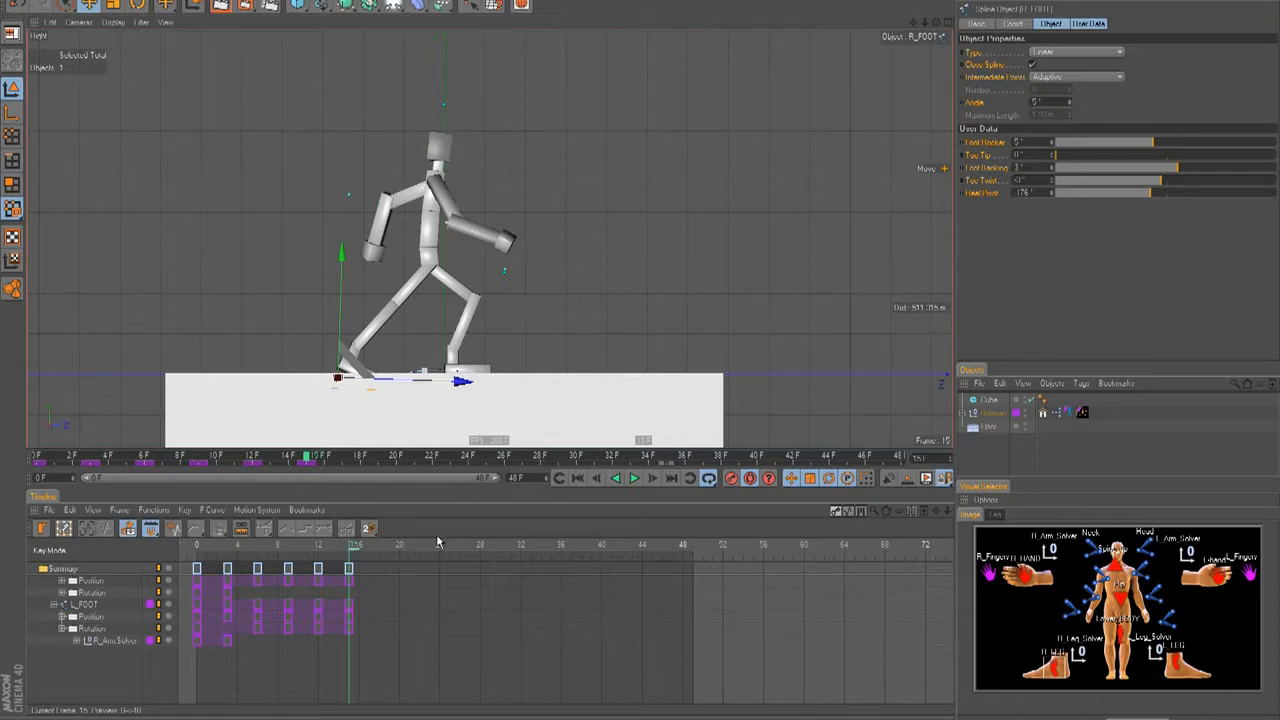
At frame 18, slide the left foot back along the ground beneath the body and record its keyframe.
key(g)
key(g)
key(g)
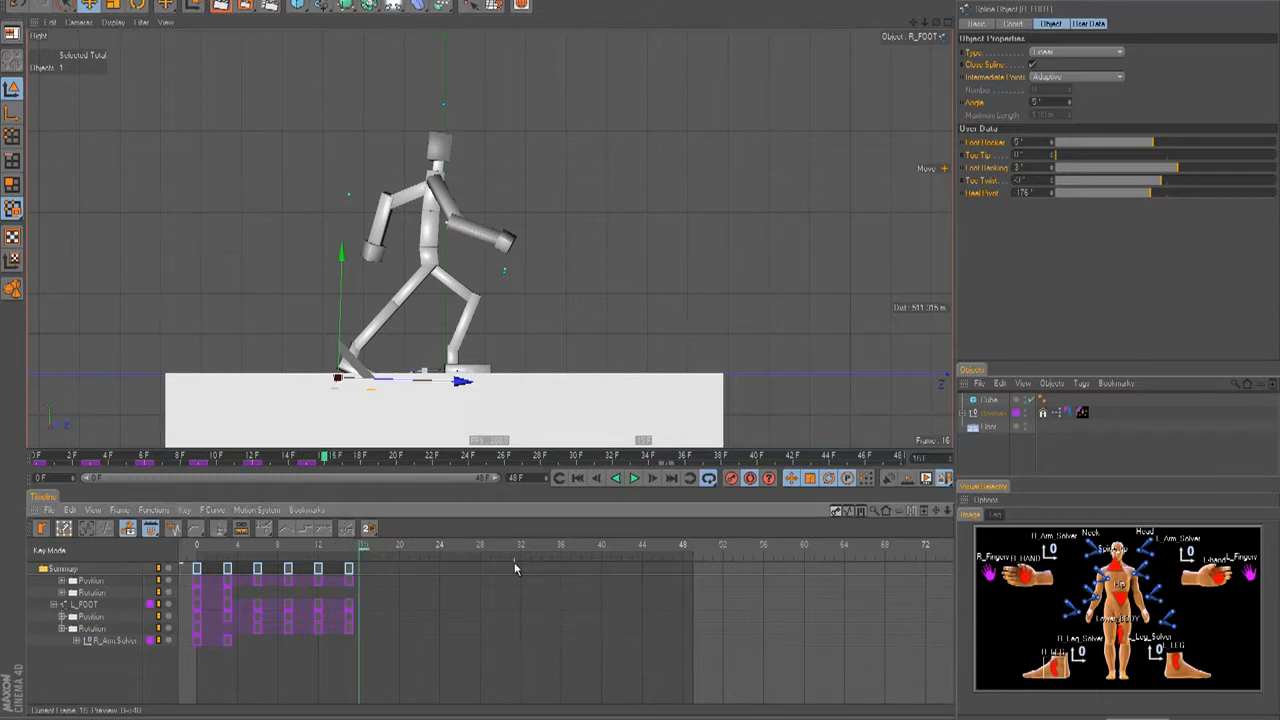
click(1170, 662)
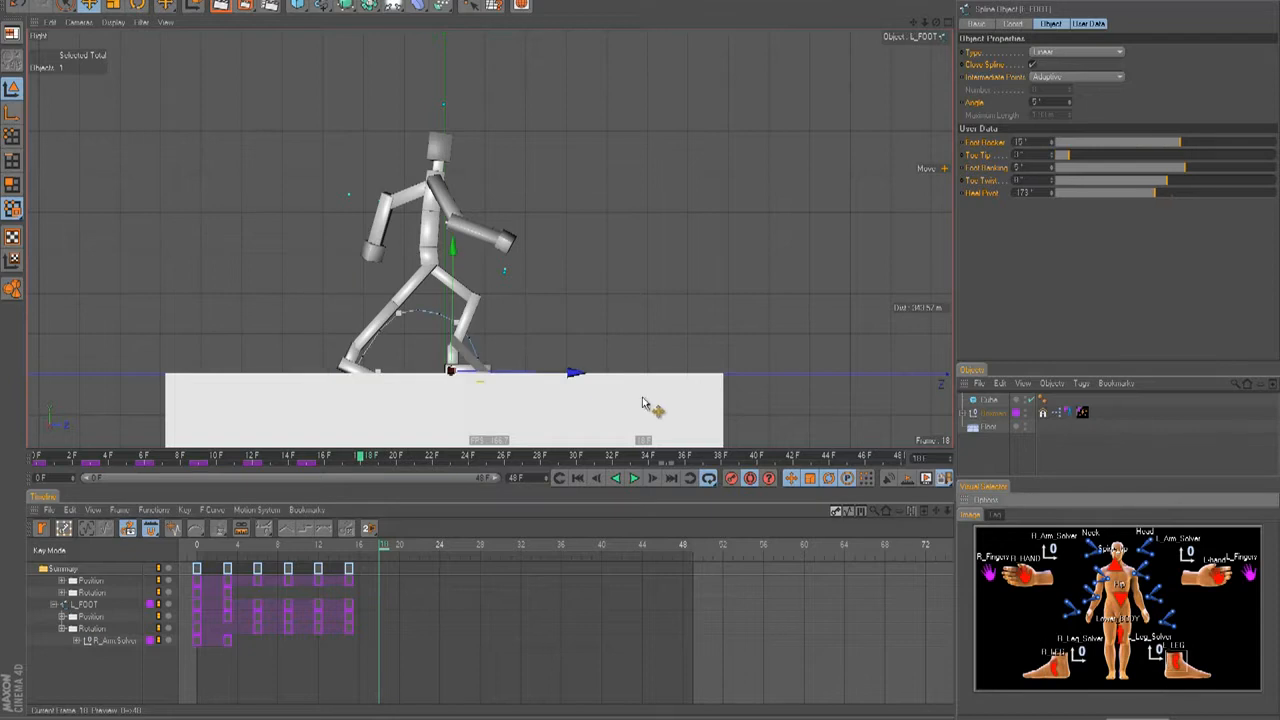
drag(566, 372, 522, 372)
key(F9)
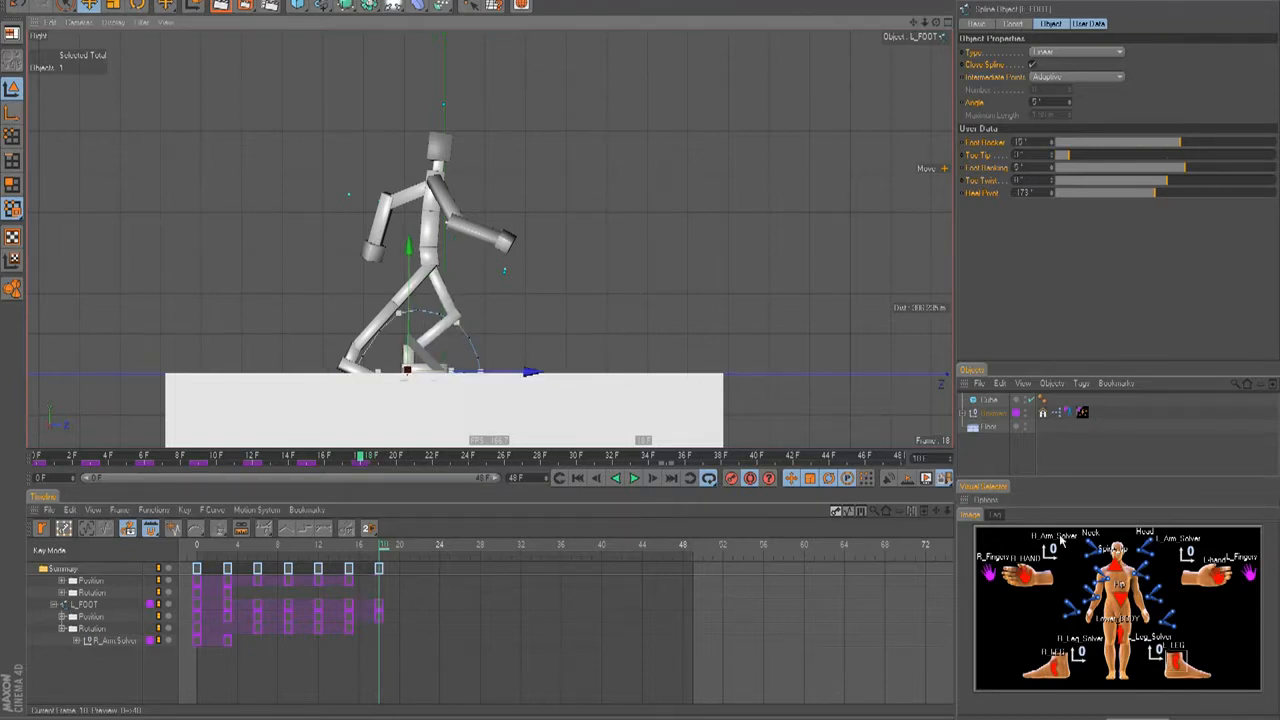
At frame 18, raise the hips and slide the left foot slightly forward so the supporting leg stands nearly straight.
click(1120, 628)
drag(430, 182, 430, 150)
drag(641, 350, 641, 352)
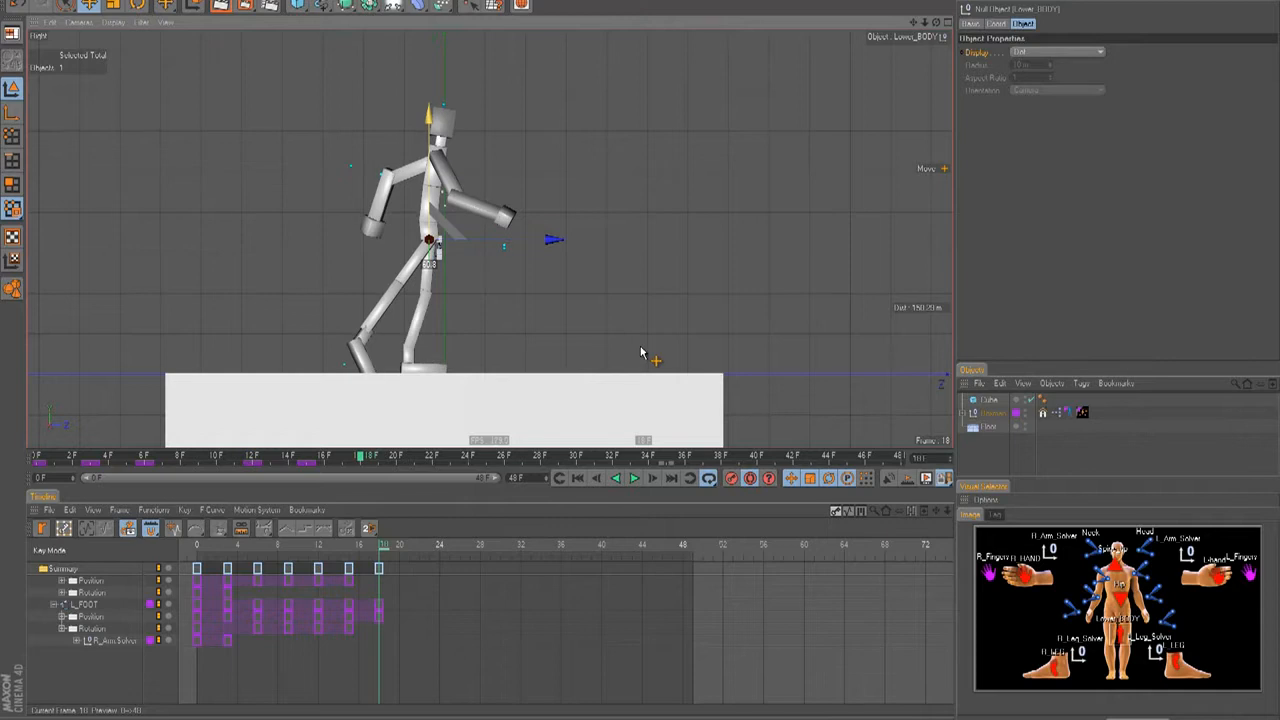
click(1166, 659)
drag(542, 371, 553, 371)
drag(641, 352, 654, 358)
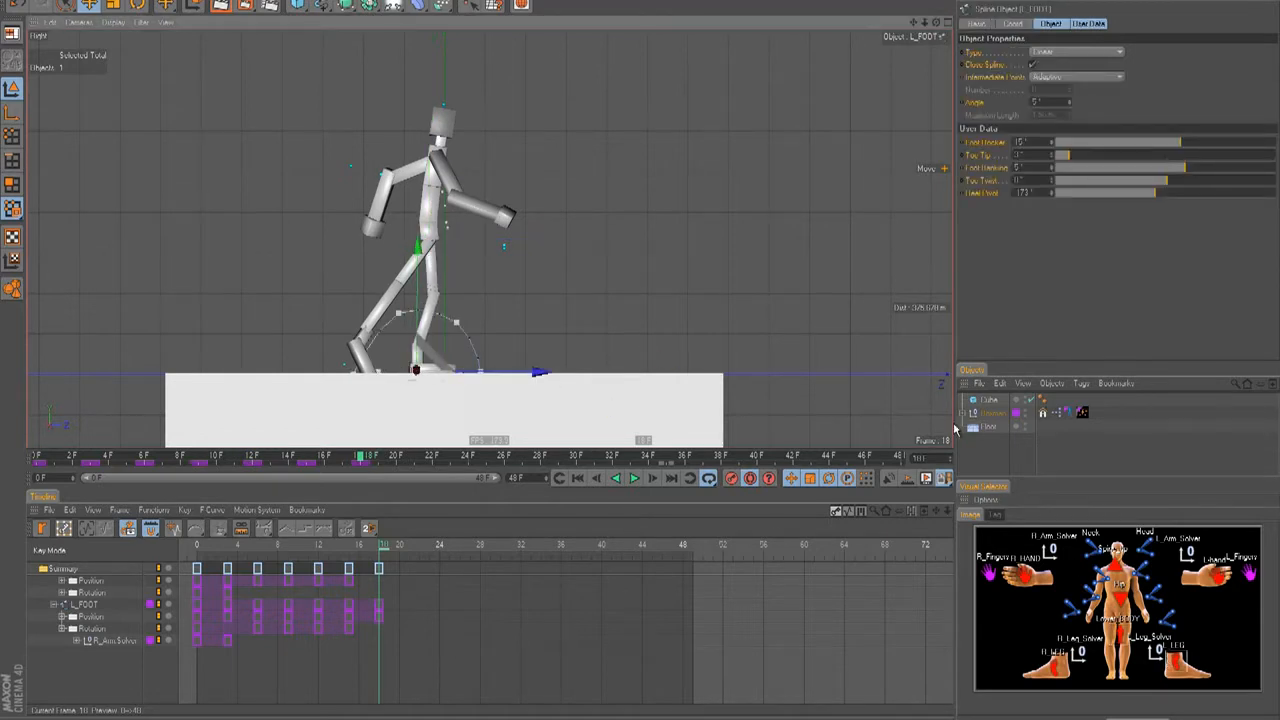
click(1120, 619)
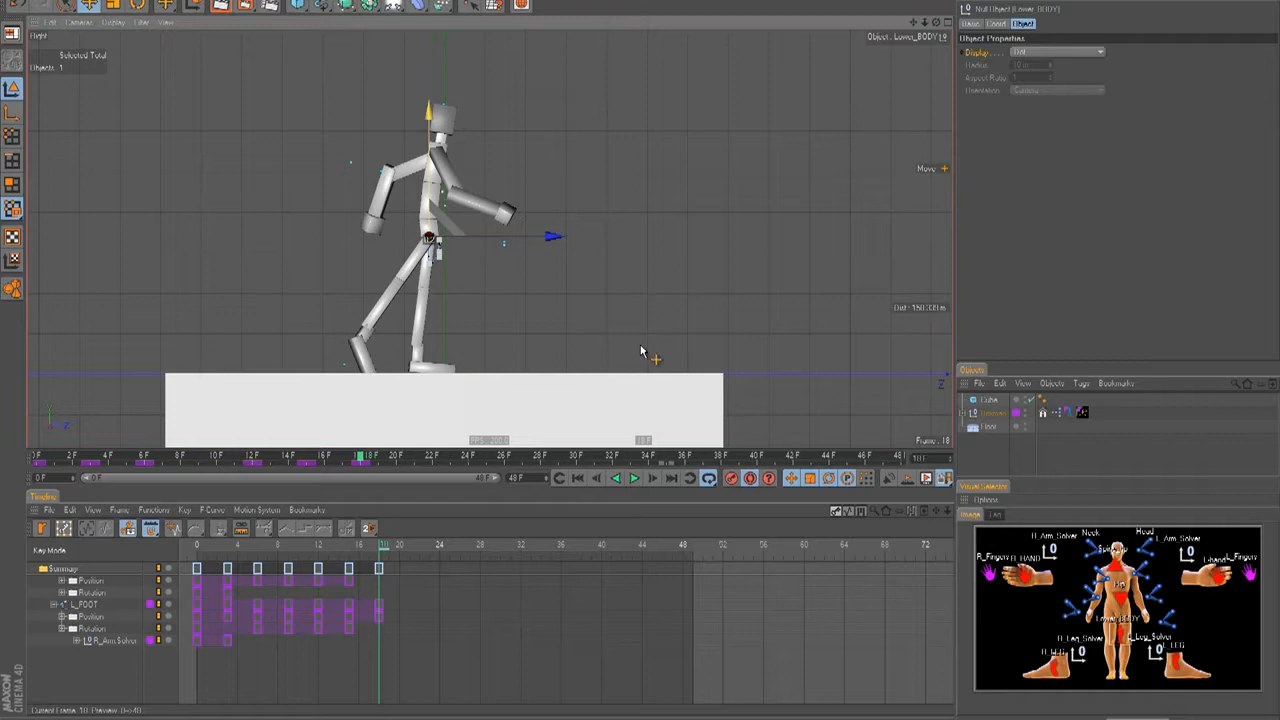
At frame 18, lift the right foot behind the supporting leg with its toes tilted down, and bring both hands in beside the hips.
click(1045, 660)
drag(600, 357, 641, 352)
key(r)
drag(462, 268, 641, 352)
key(e)
click(1218, 578)
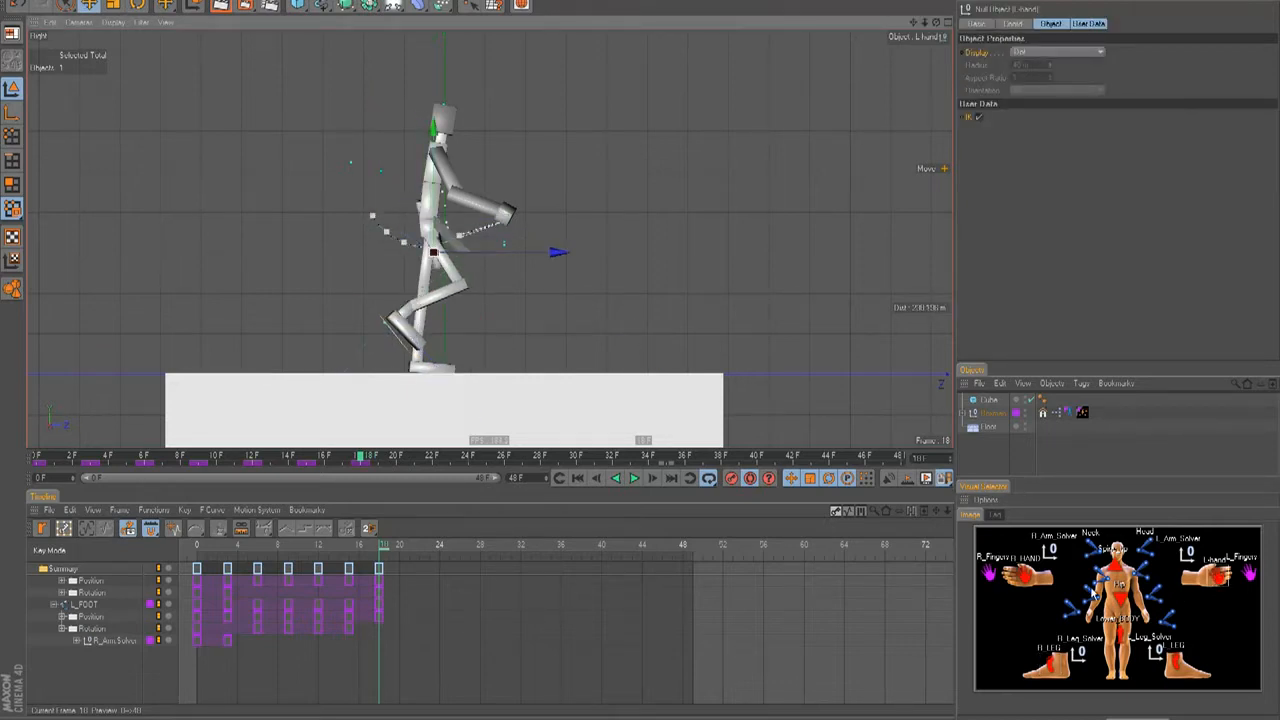
click(1035, 588)
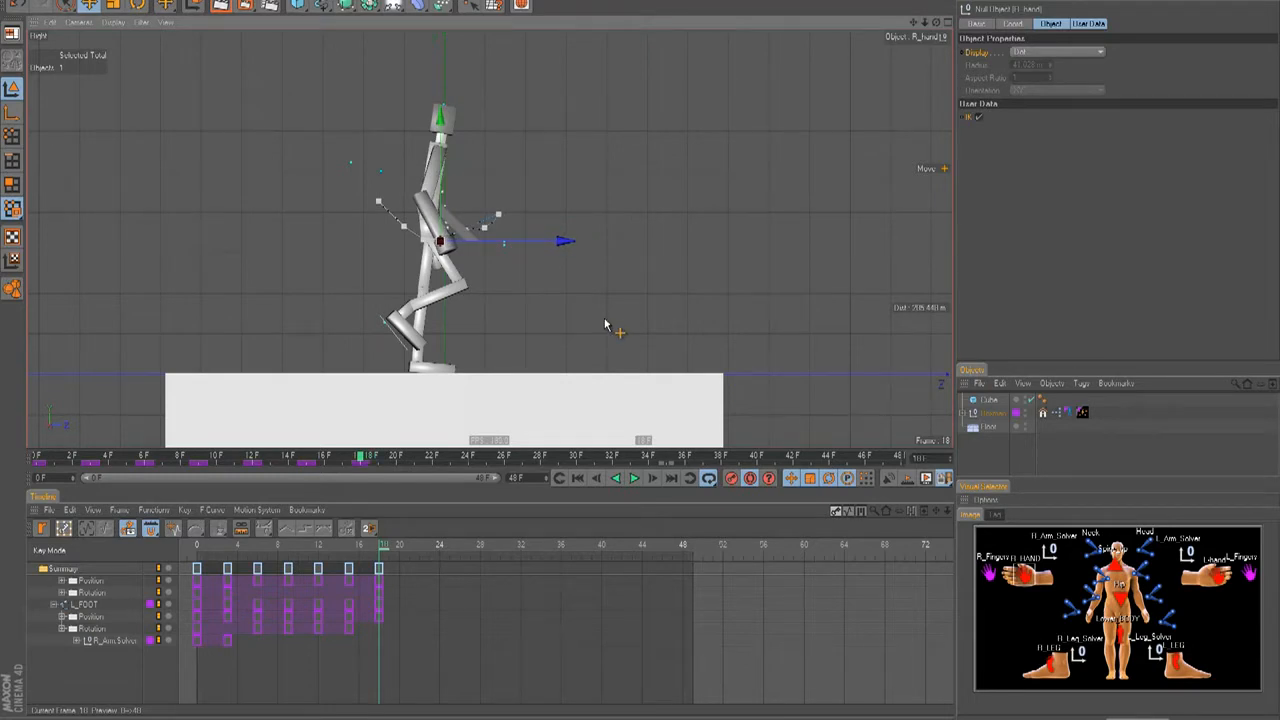
At frame 21, slide the left foot back along the ground and swing the raised right foot forward.
key(g)
key(g)
key(g)
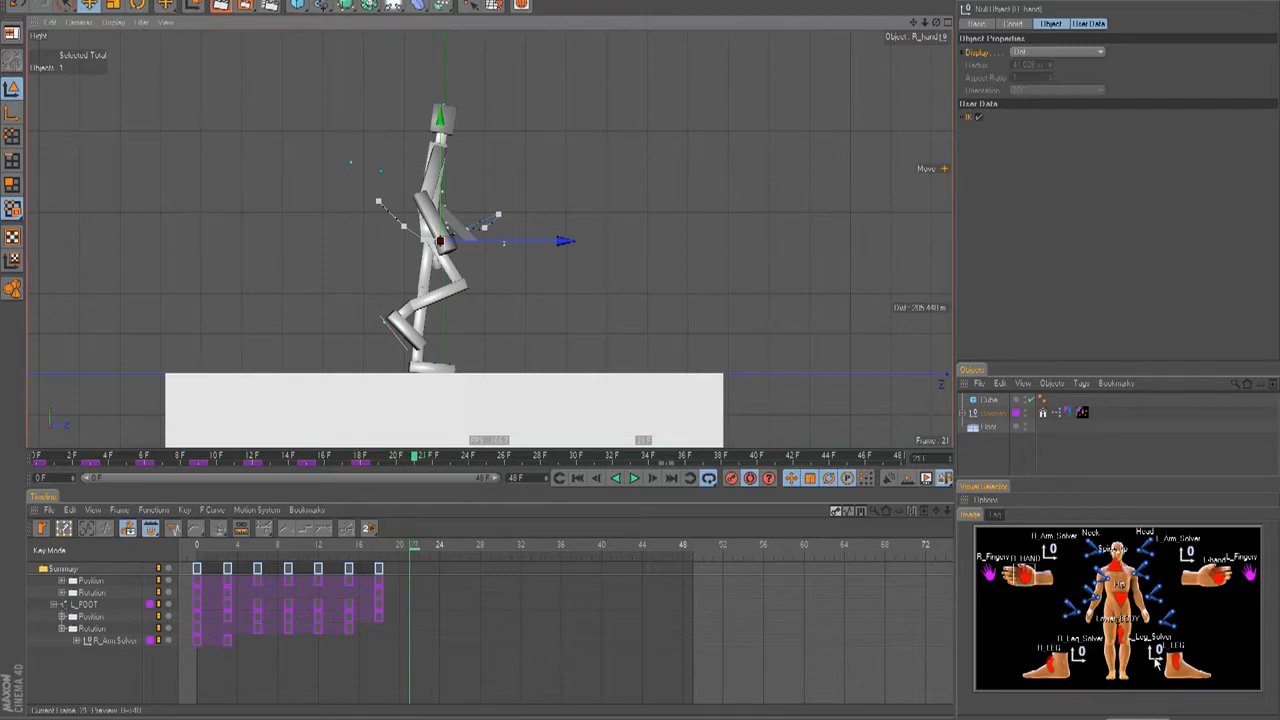
click(1155, 668)
drag(543, 397, 642, 352)
click(1047, 674)
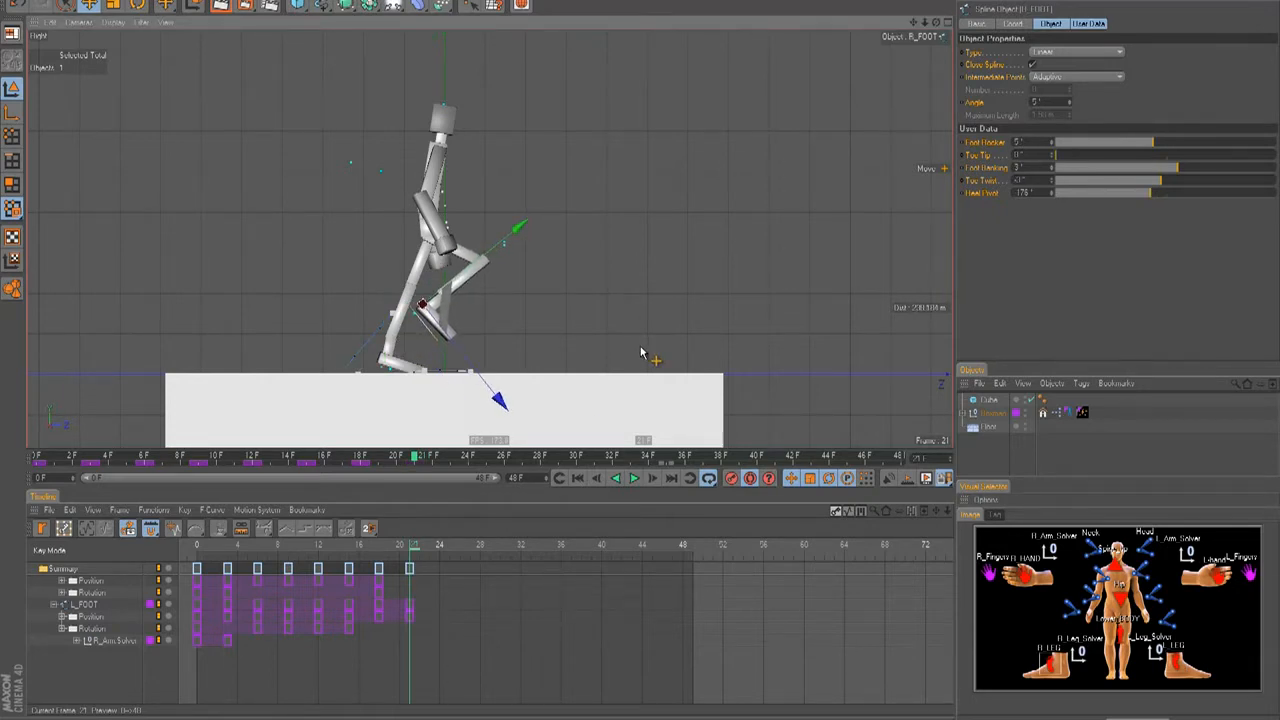
At frame 21, swing the right hand in front of the body and the left hand behind it.
click(1050, 580)
drag(666, 329, 643, 352)
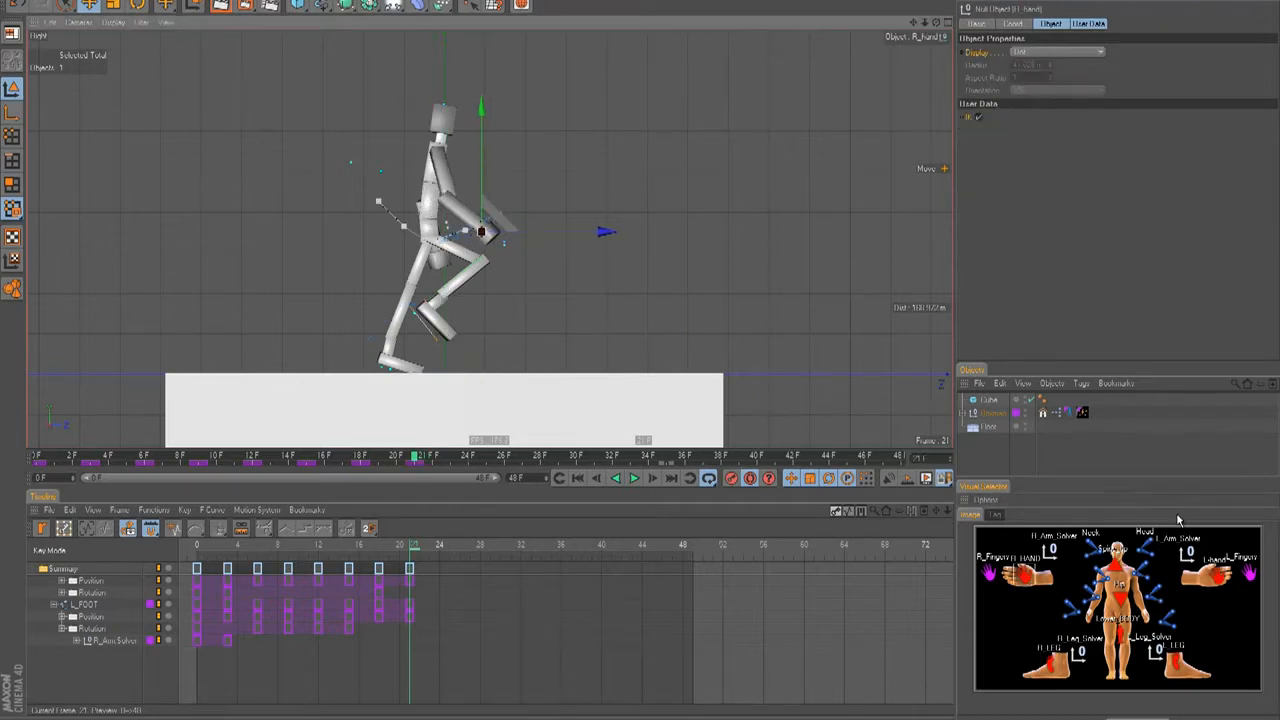
click(1213, 588)
drag(646, 354, 642, 352)
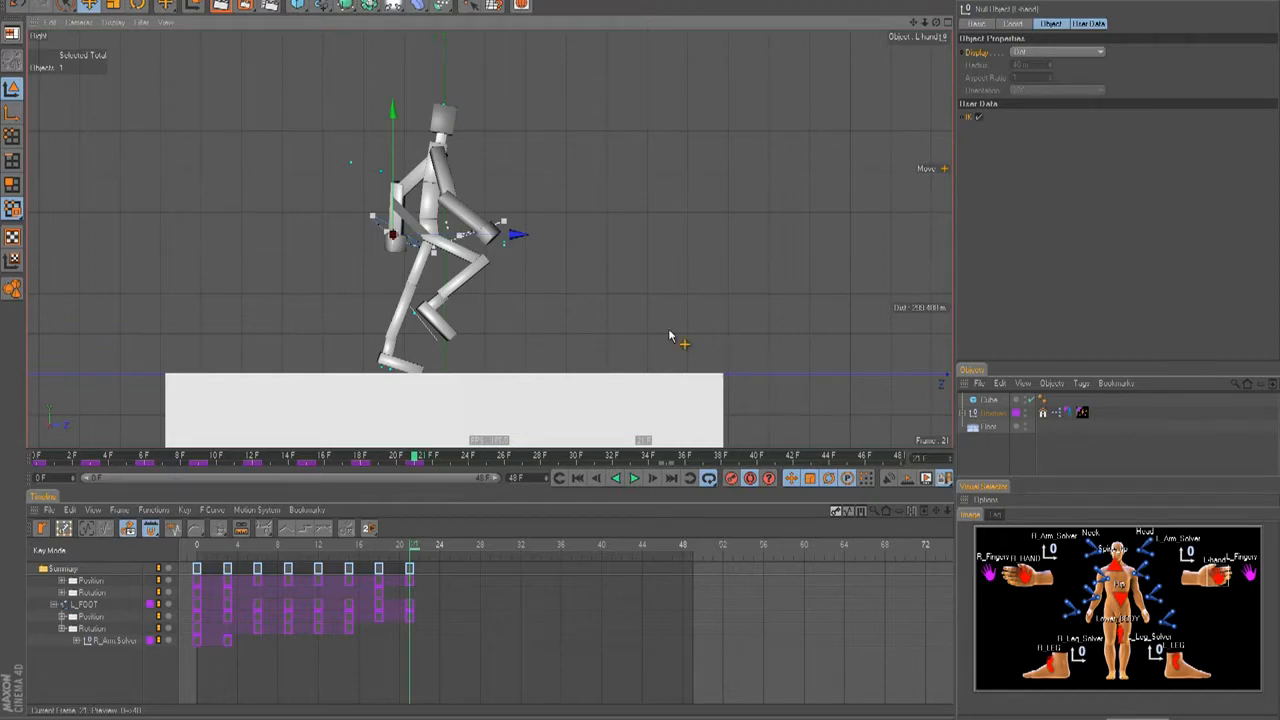
Copy all keyframes from frame 0 to frame 24 to close the walk cycle.
drag(405, 547, 443, 536)
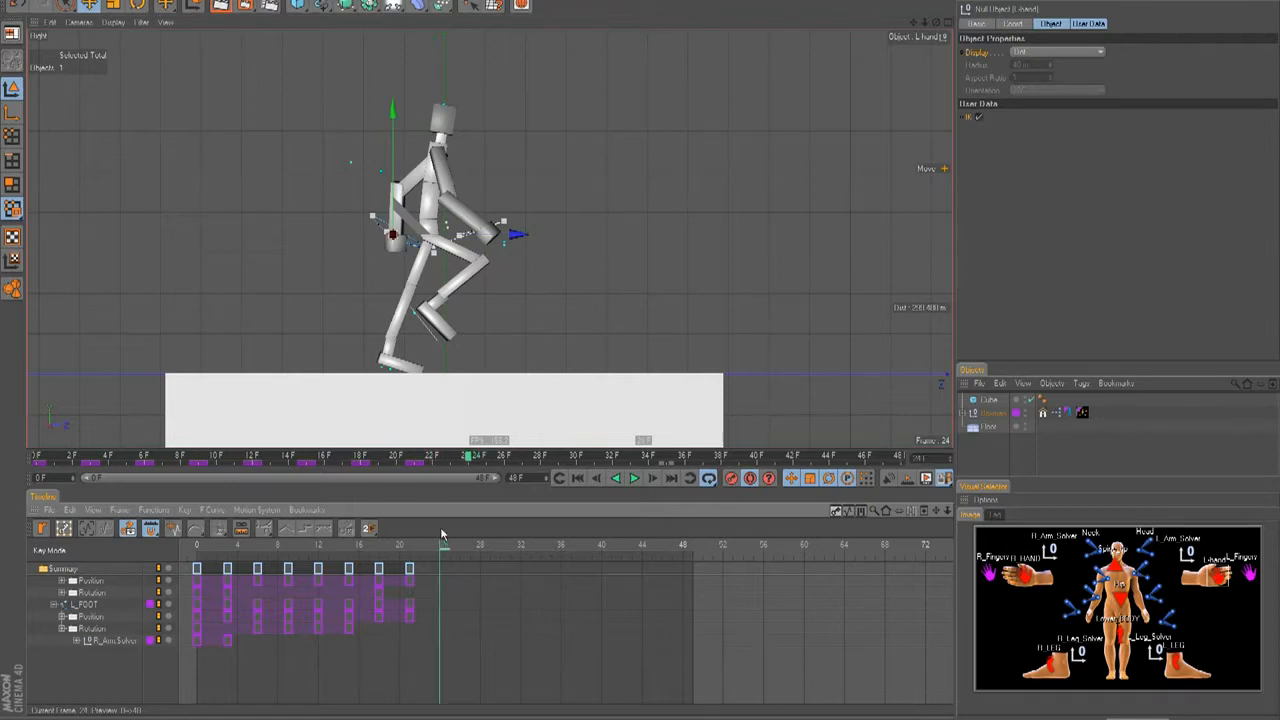
drag(216, 675, 185, 568)
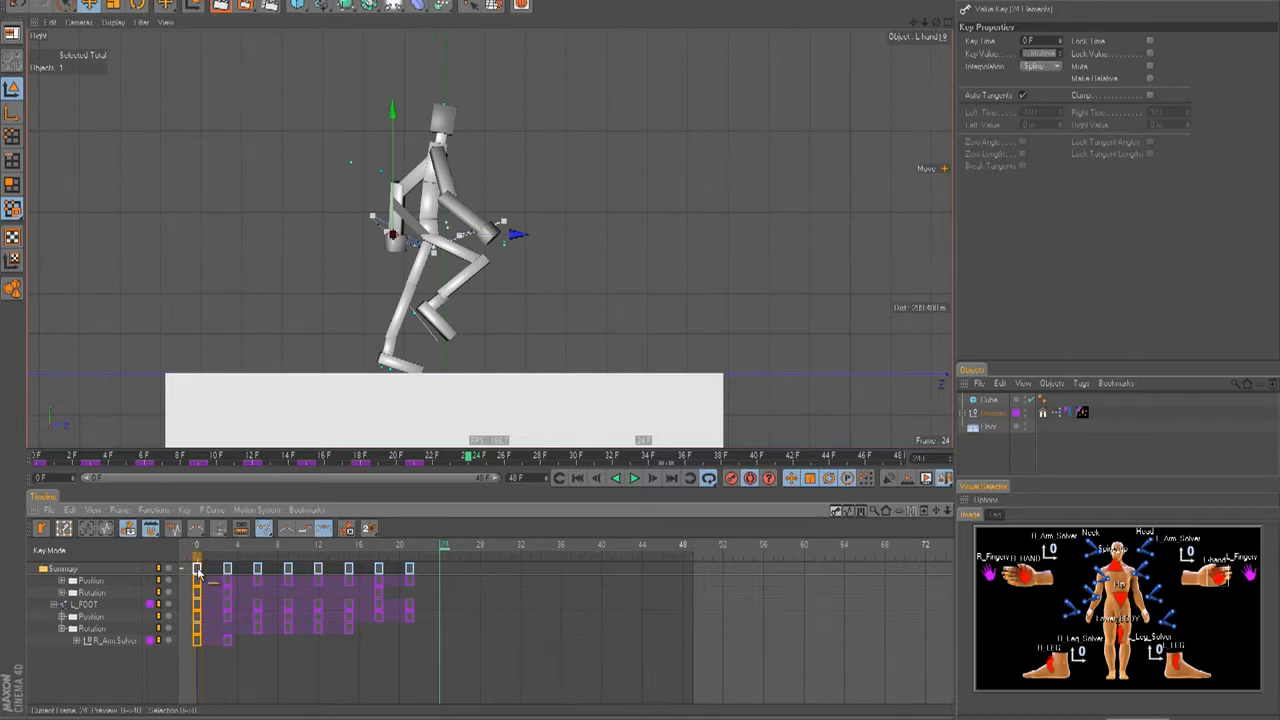
ctrl+drag(198, 570, 441, 577)
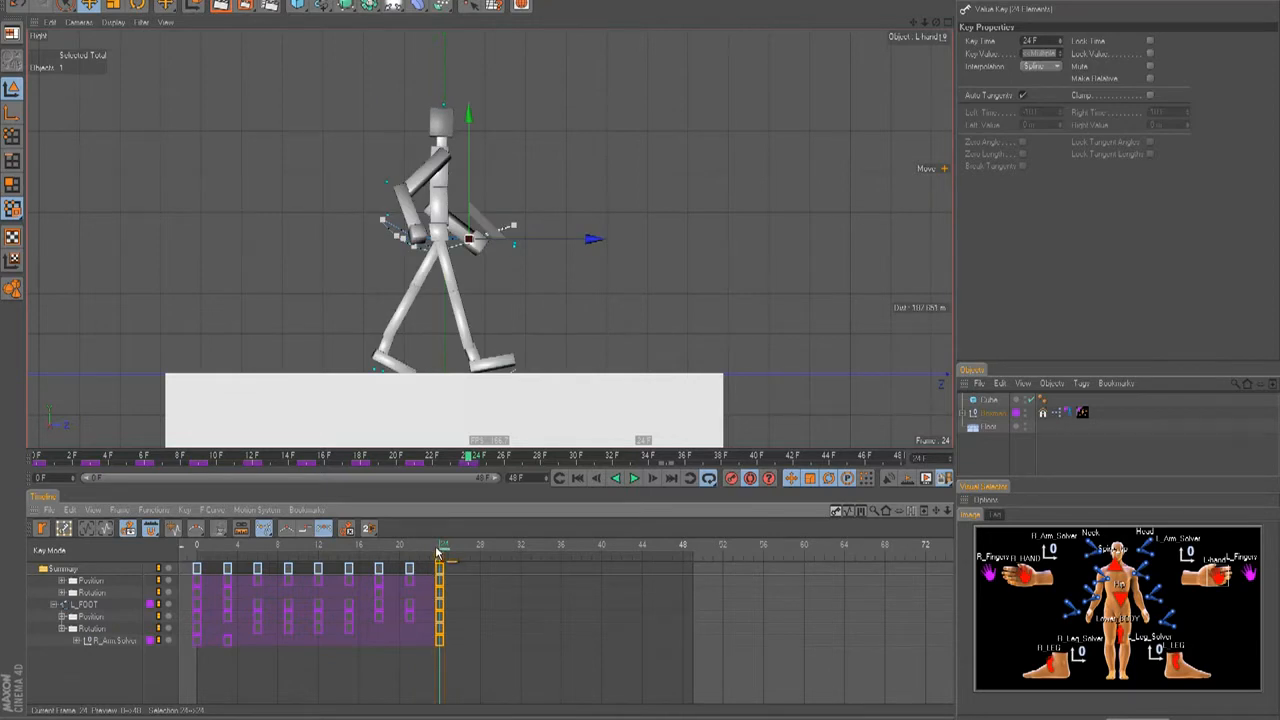
Set the animation's end frame to 23 so the duplicate closing pose is left out of the loop.
drag(437, 552, 434, 552)
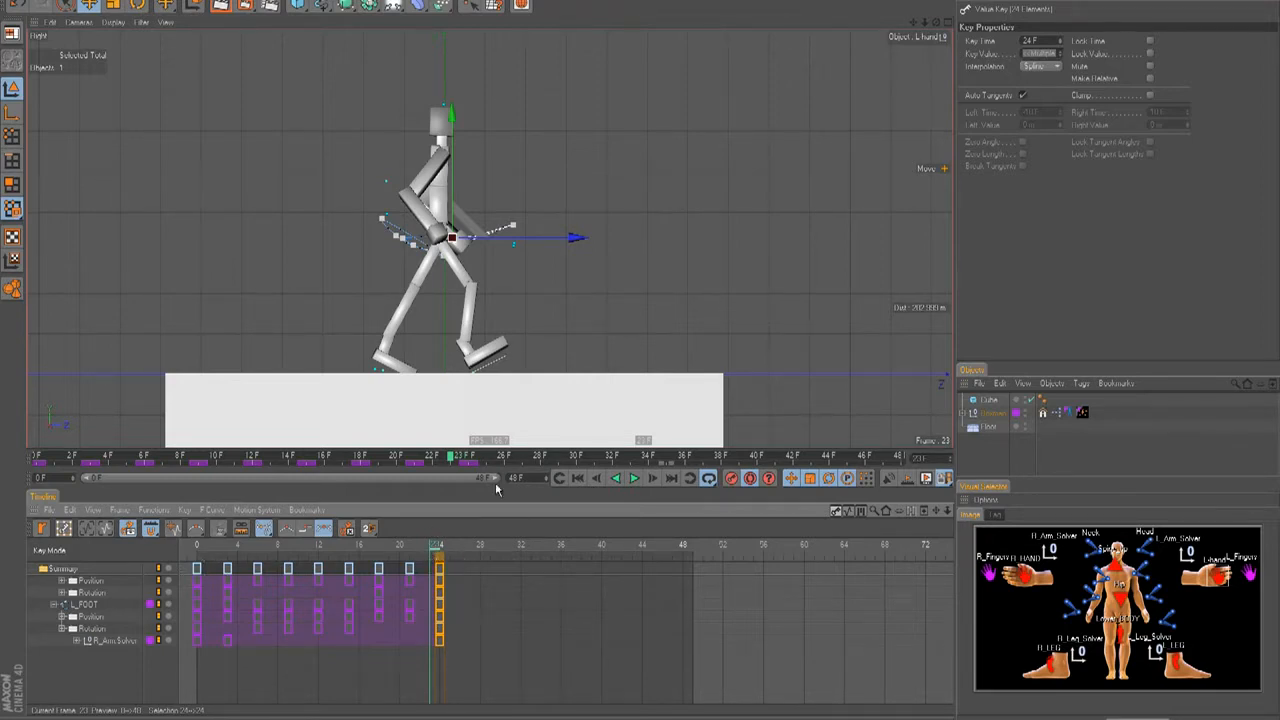
drag(533, 480, 437, 478)
text(23)
key(Return)
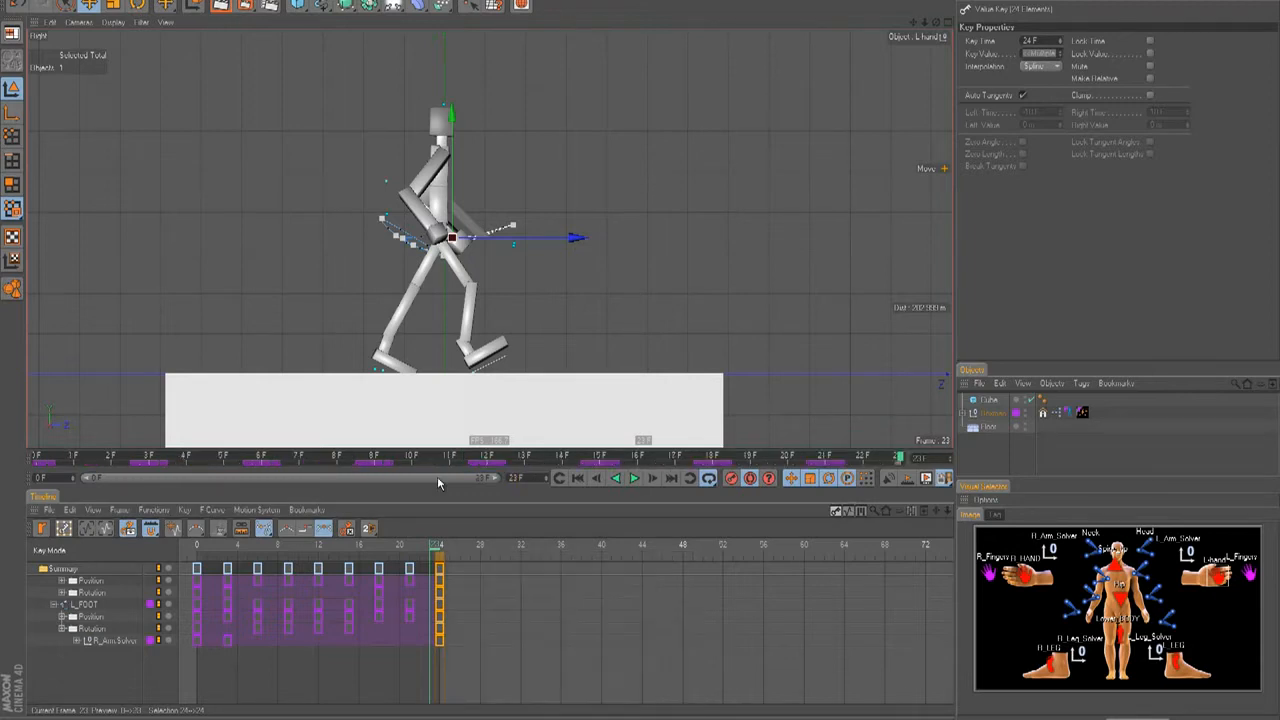
Play and scrub through the walk cycle to check the looping motion and arm swing.
click(633, 478)
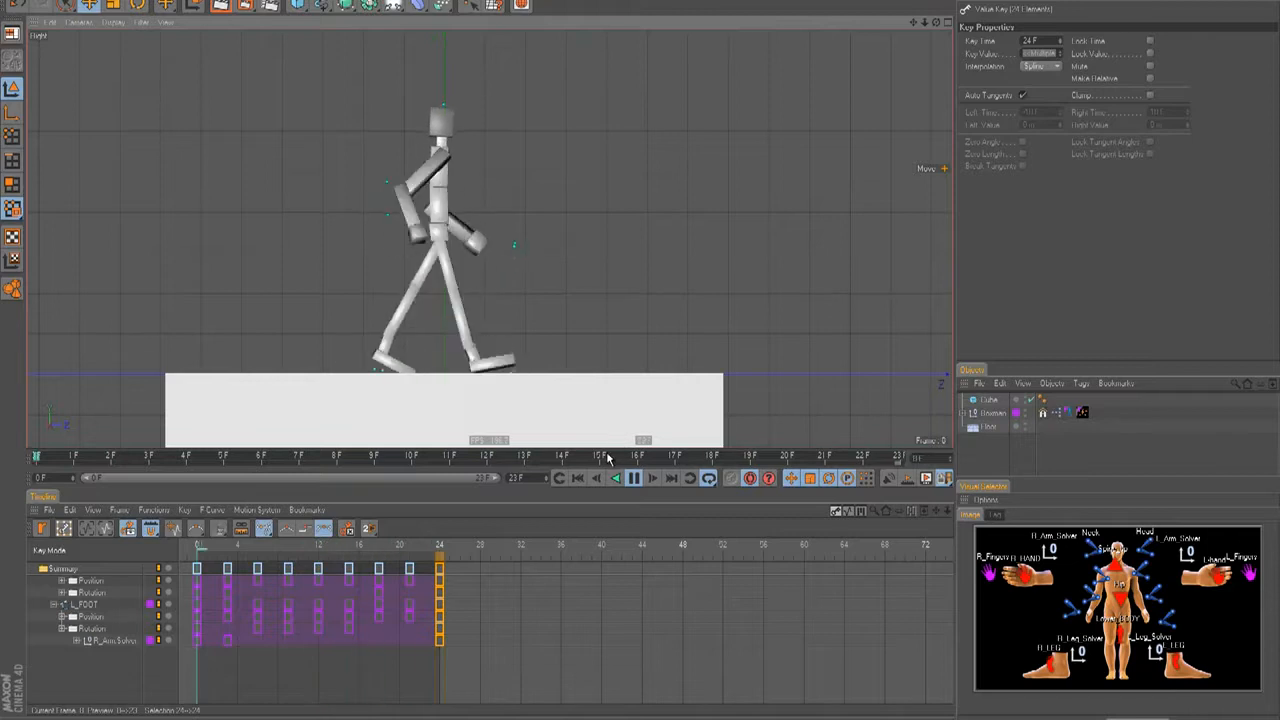
drag(316, 558, 157, 562)
click(1082, 586)
drag(244, 545, 175, 543)
key(F8)
key(F8)
Correct the right hand's swing by shifting it slightly back at frame 18 and behind the hips at frame 21.
drag(338, 546, 380, 569)
drag(502, 346, 642, 352)
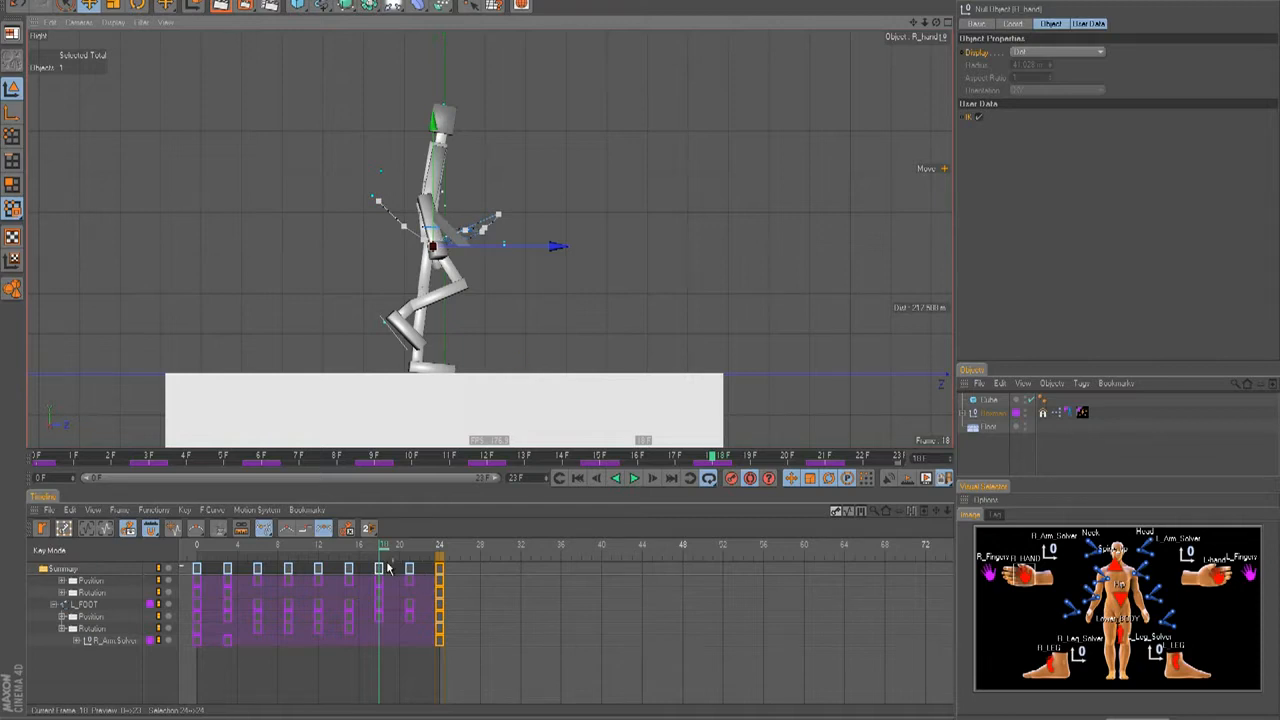
drag(350, 547, 409, 568)
drag(575, 388, 518, 389)
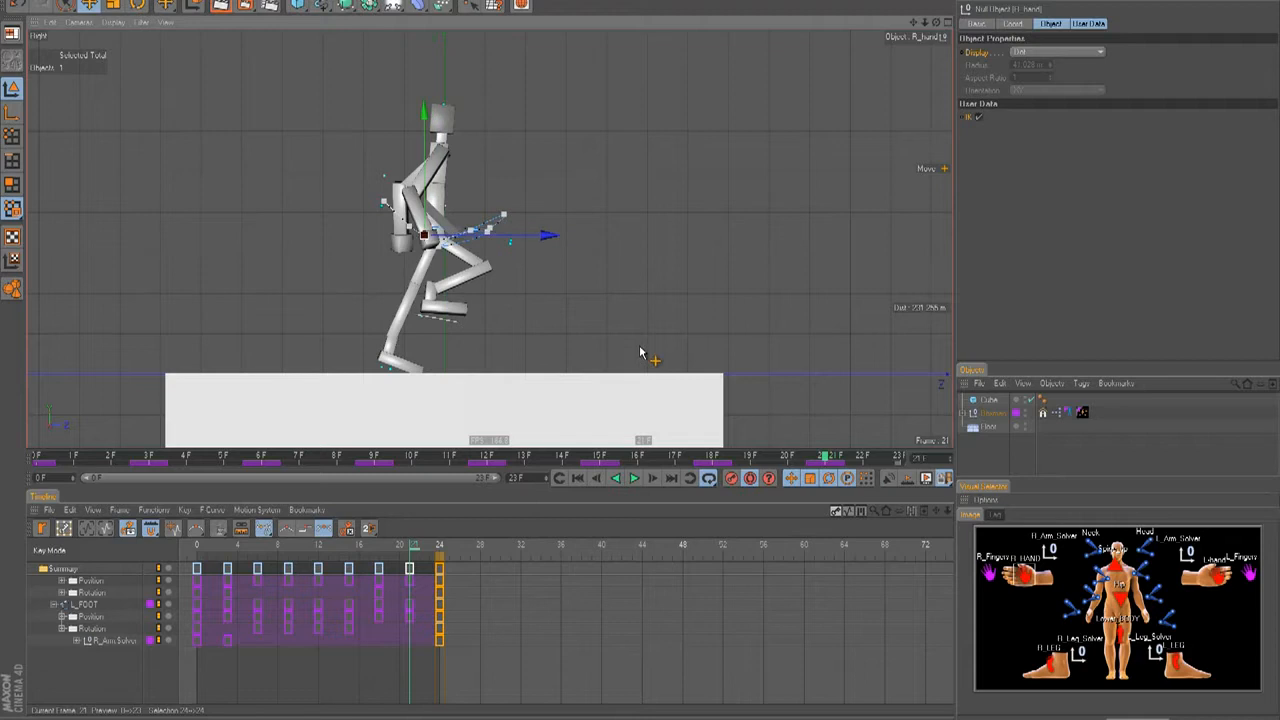
At frame 21, move the left hand forward in front of the body and play the loop.
click(1210, 564)
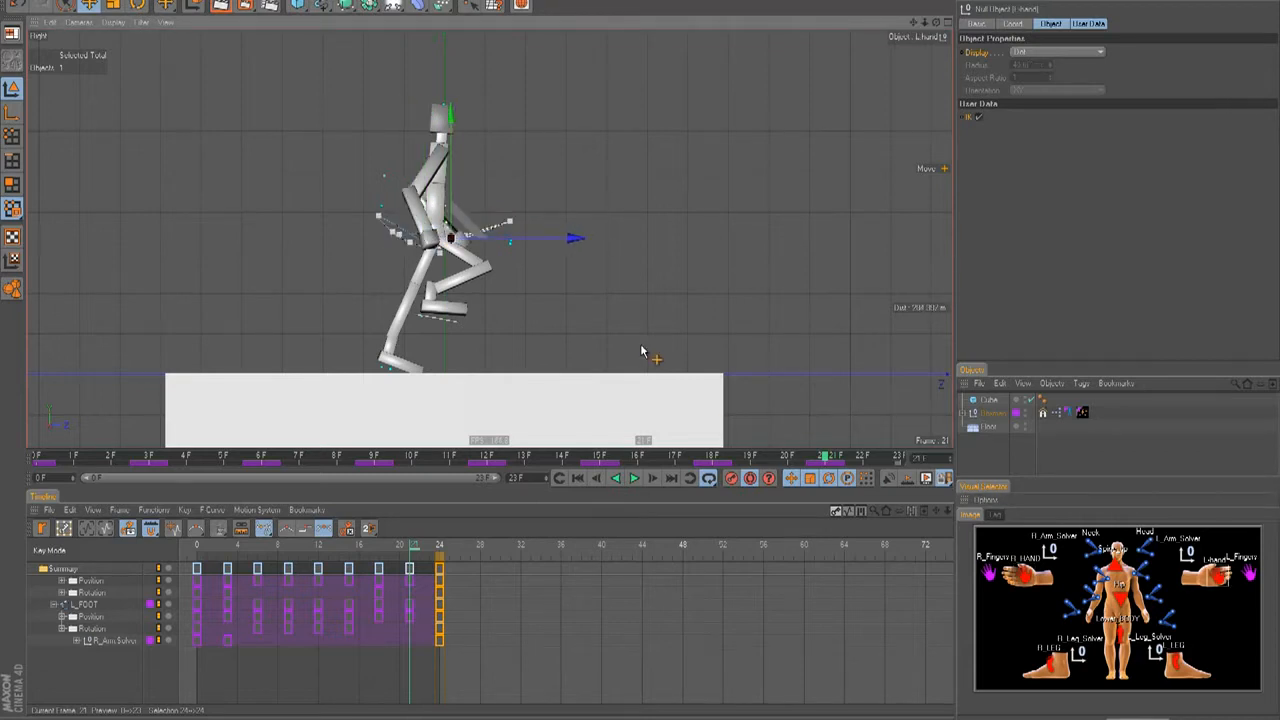
click(418, 556)
key(F8)
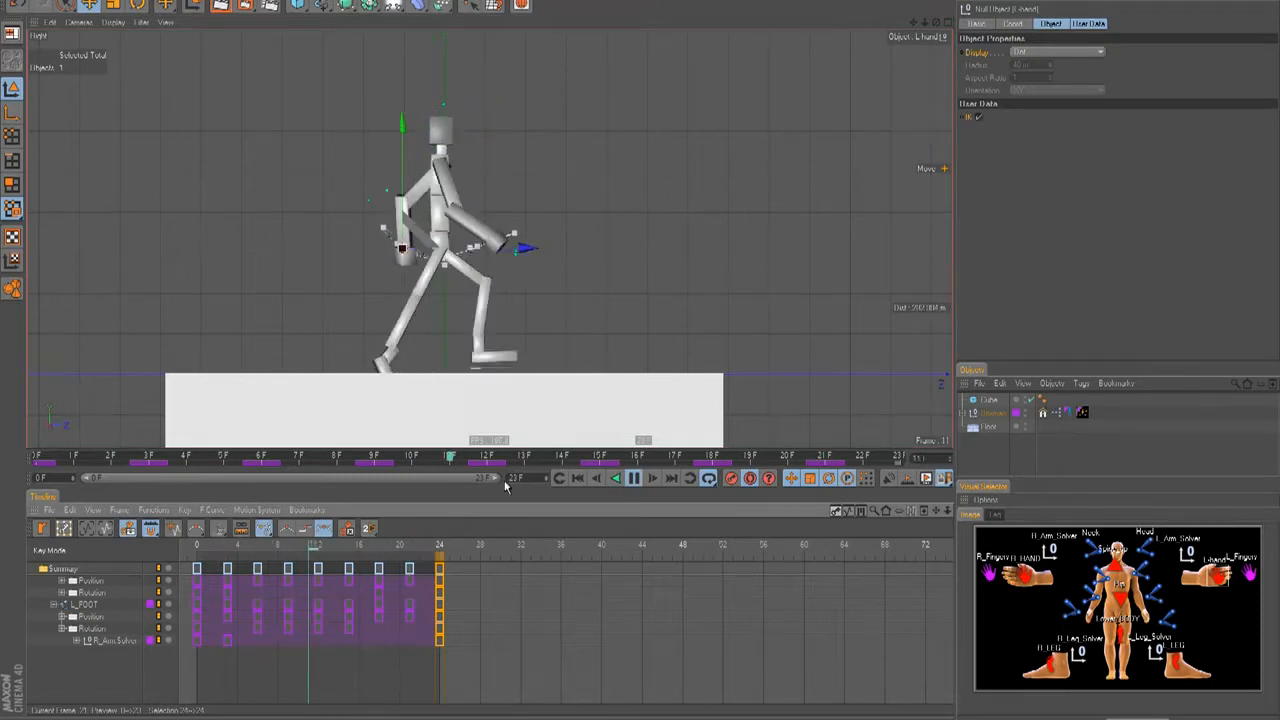
Replay the walk cycle around frames 18 to 21 to check the corrected hand swing, and deselect everything.
click(410, 547)
key(F8)
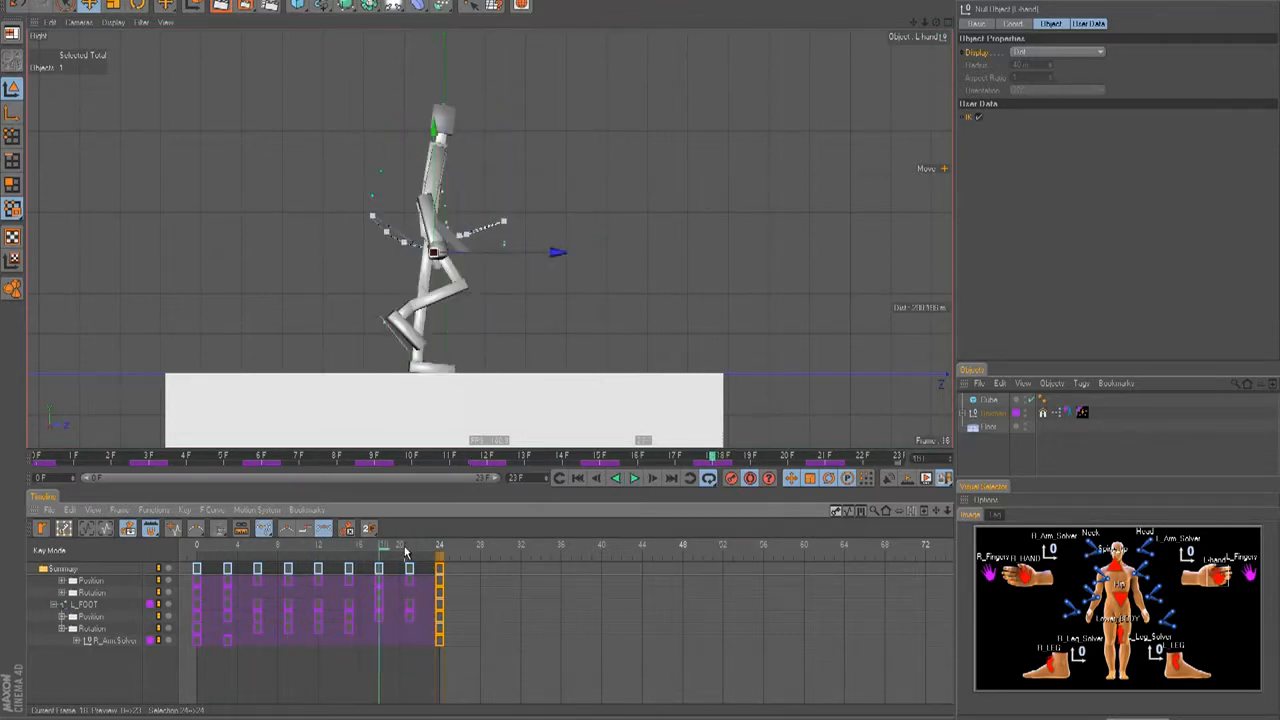
key(F8)
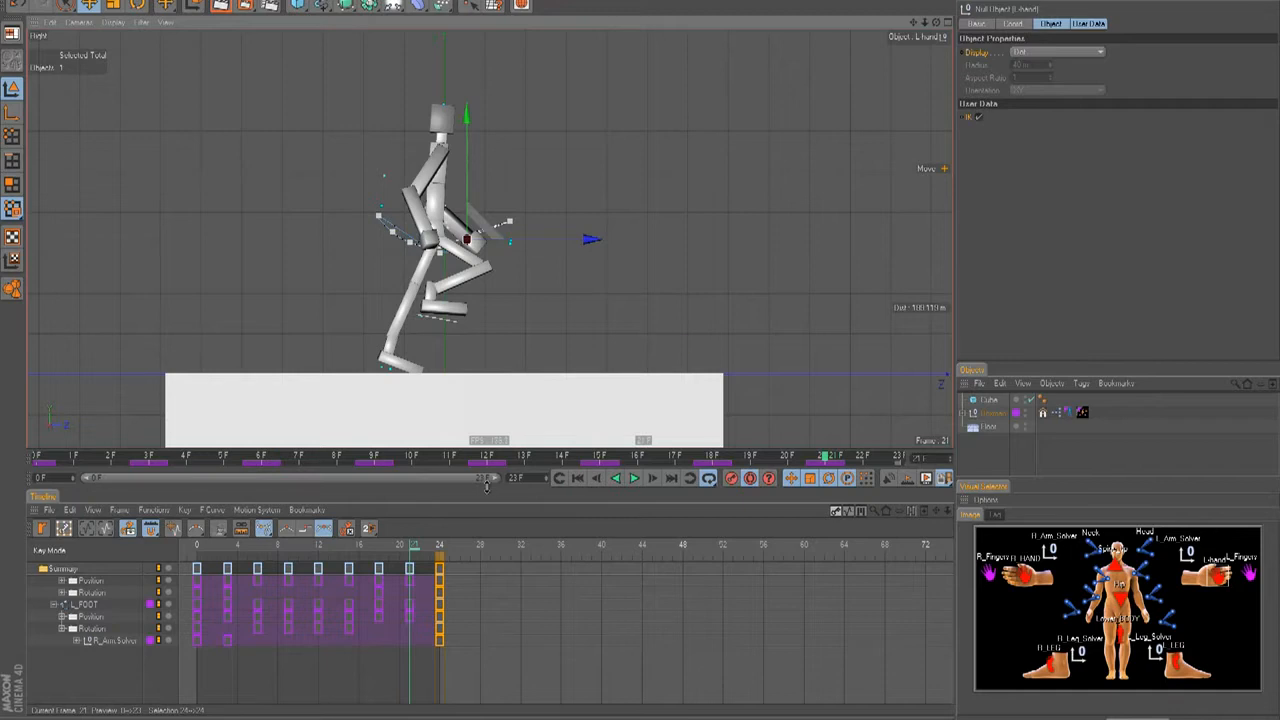
key(F8)
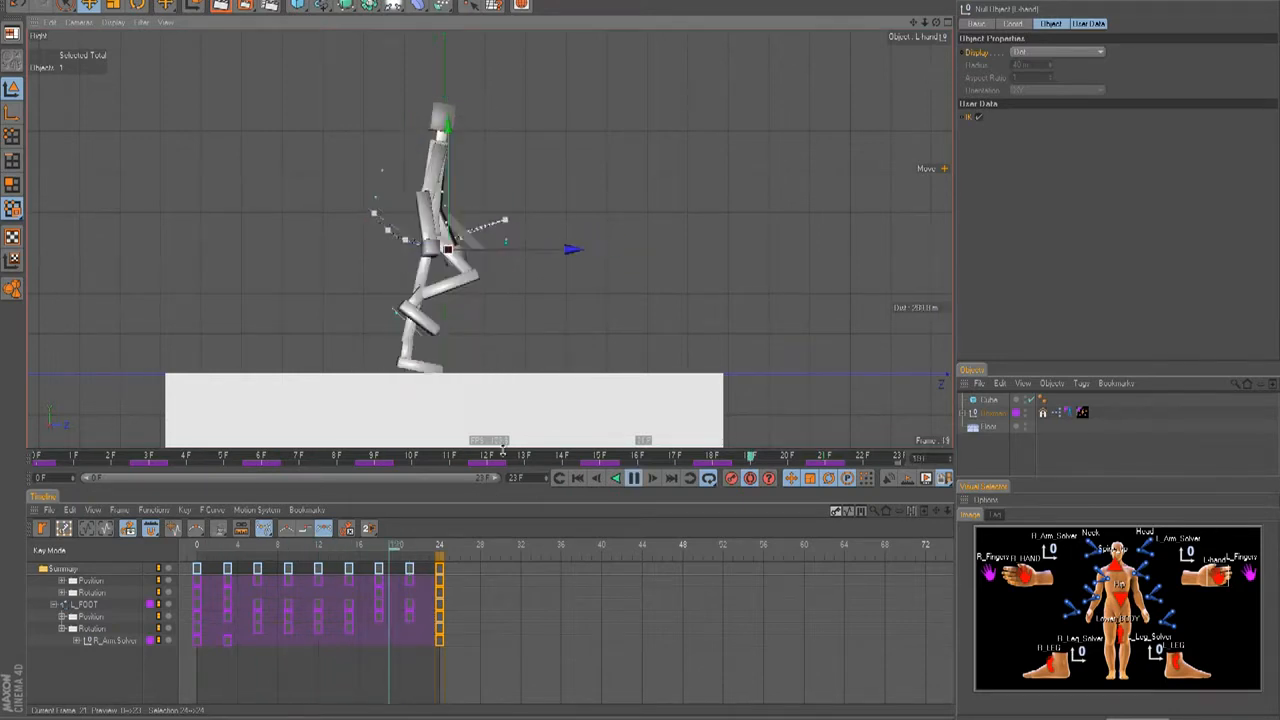
click(758, 276)
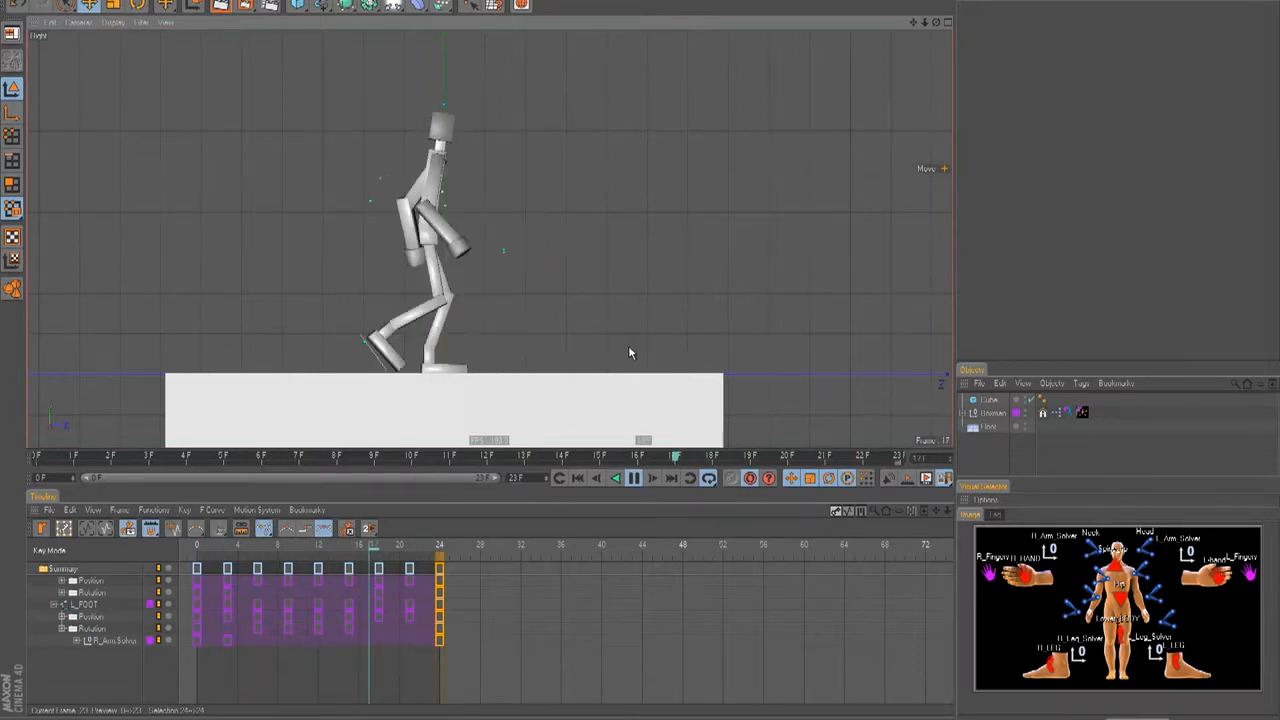
At frame 9, rotate the right foot so its sole lies nearly flat on the ground, and replay the loop.
click(348, 530)
mouse_move(322, 545)
mouse_down()
mouse_move(199, 552)
mouse_move(298, 558)
mouse_move(288, 568)
mouse_up()
click(1048, 664)
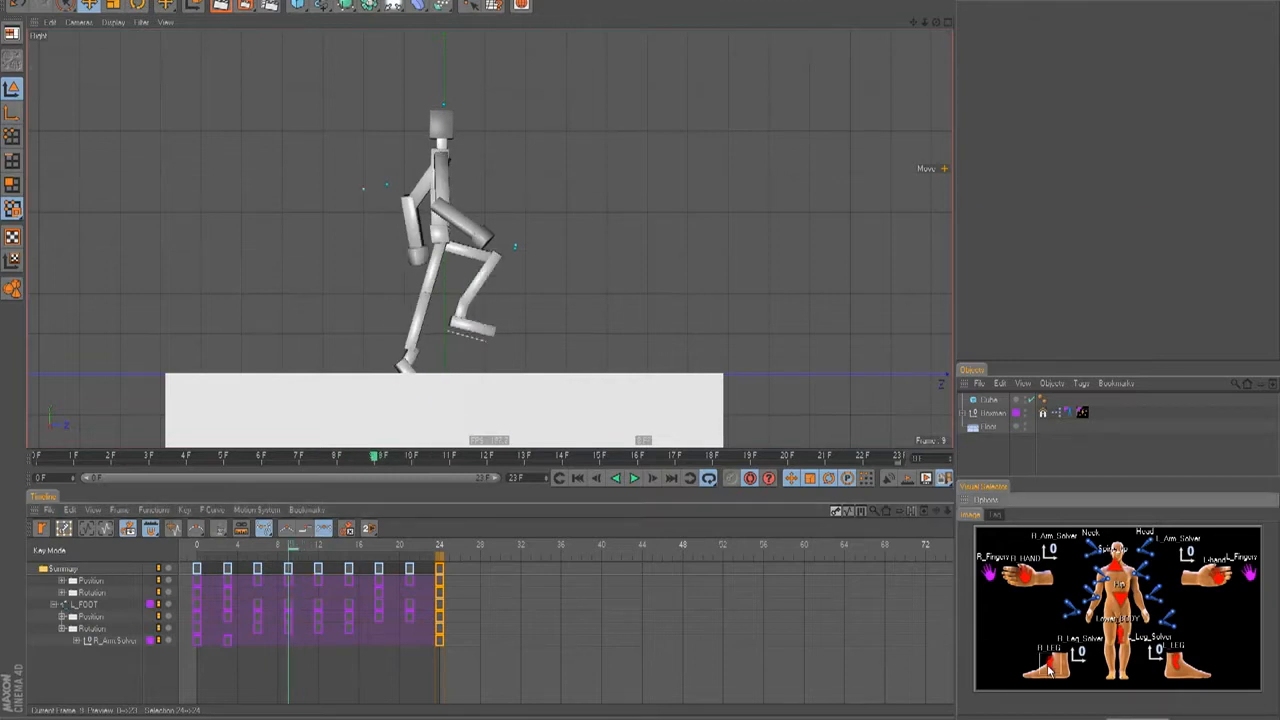
key(r)
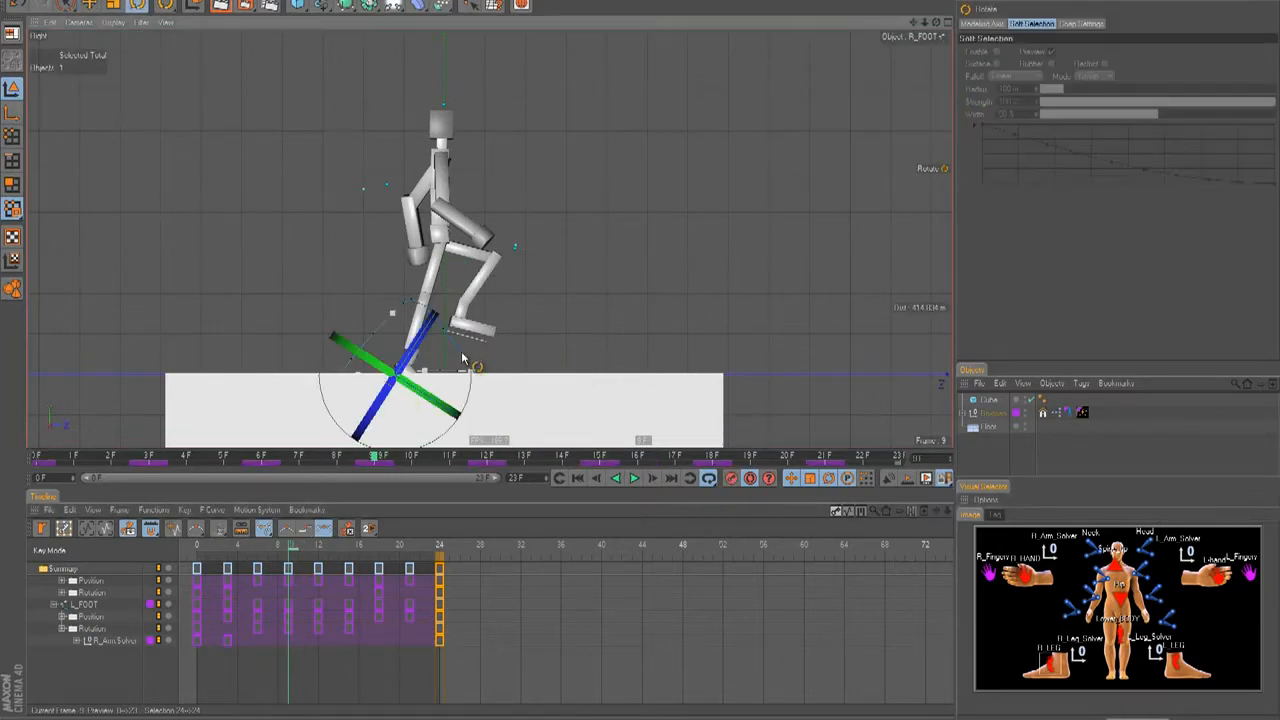
drag(471, 363, 459, 310)
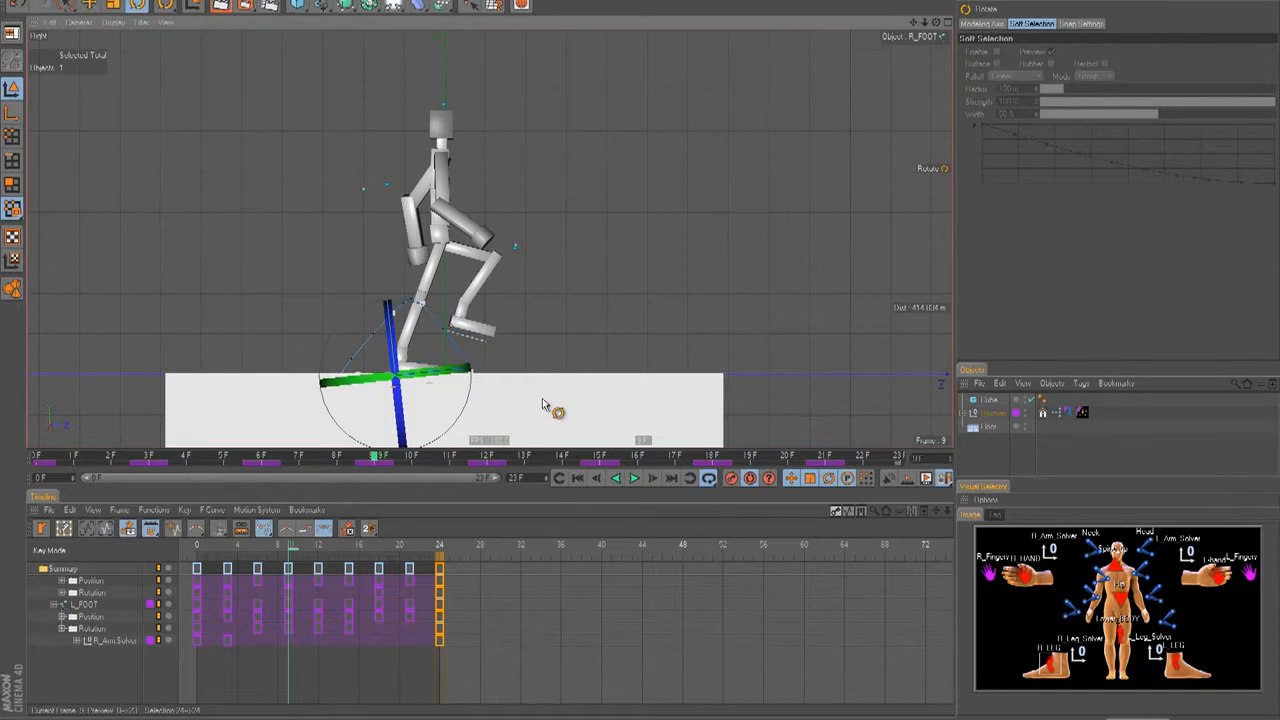
key(F8)
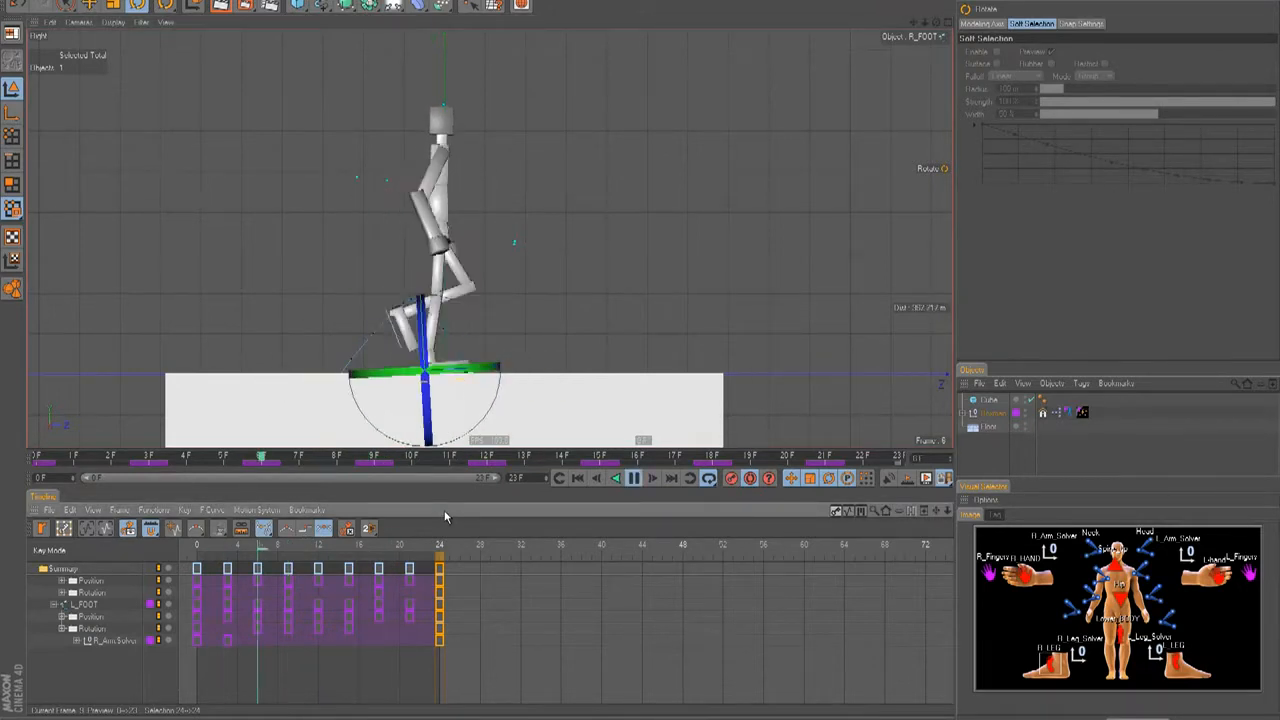
At frame 11, rotate the right foot closer to the ground, adjust its position, and replay the walk.
key(F8)
drag(438, 342, 447, 351)
key(e)
drag(641, 353, 641, 353)
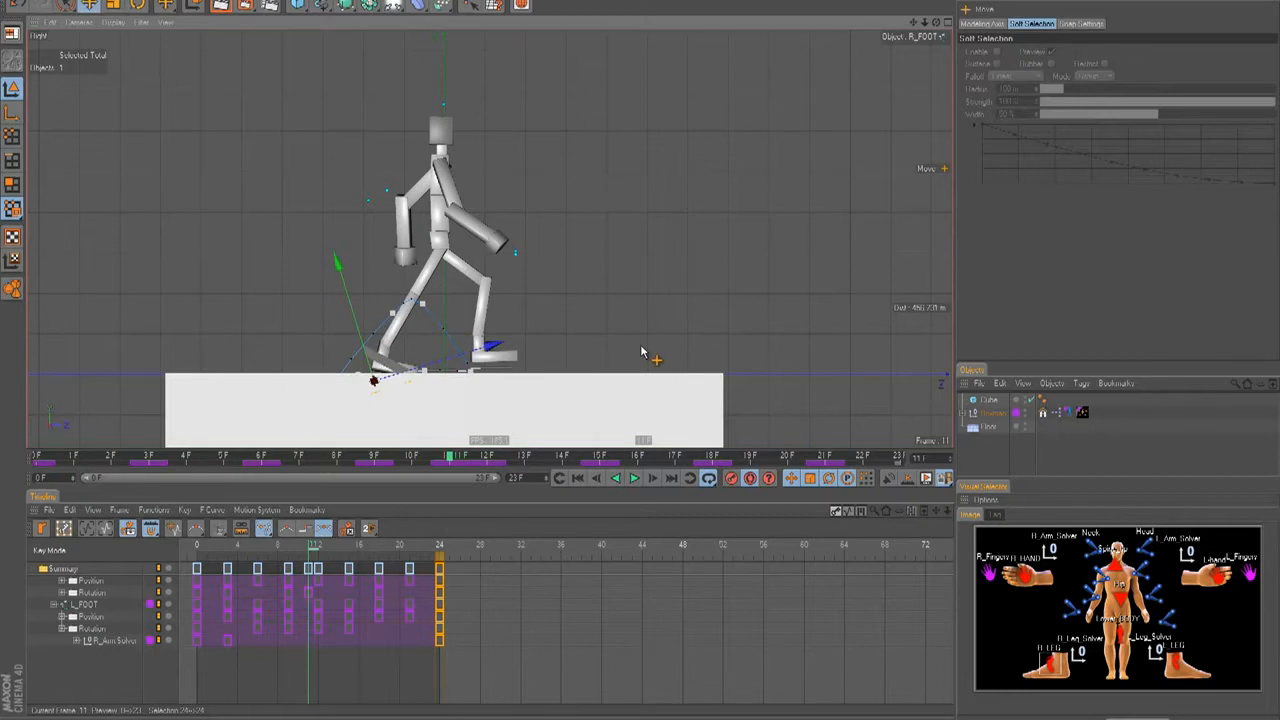
key(F8)
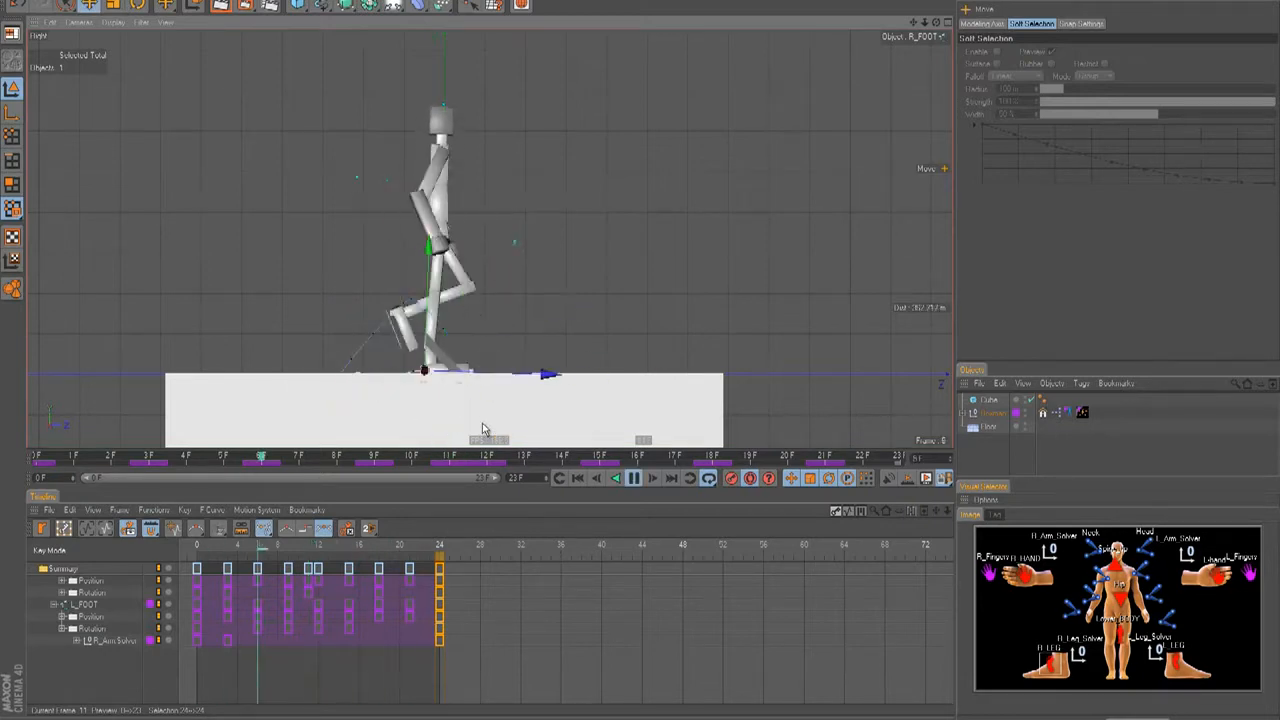
At frame 14, rotate the right foot to lower its heel, record the keyframe and move the foot up onto the ground surface.
key(r)
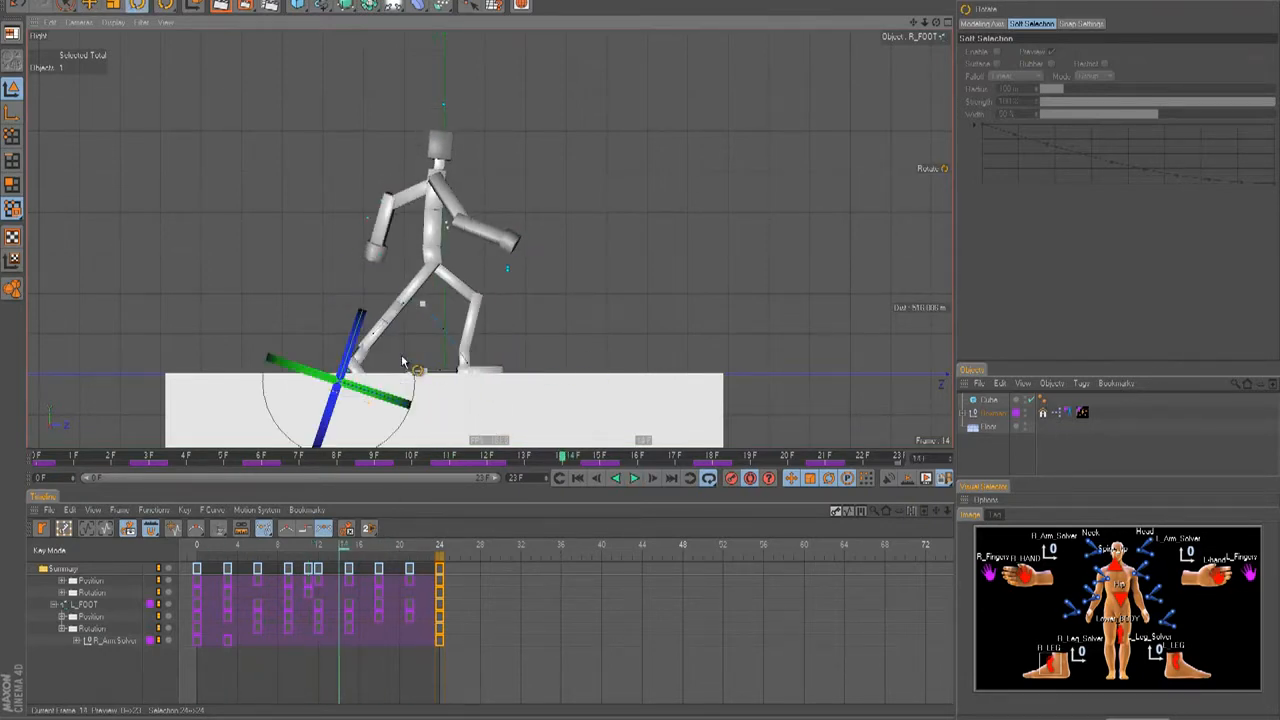
drag(414, 366, 390, 295)
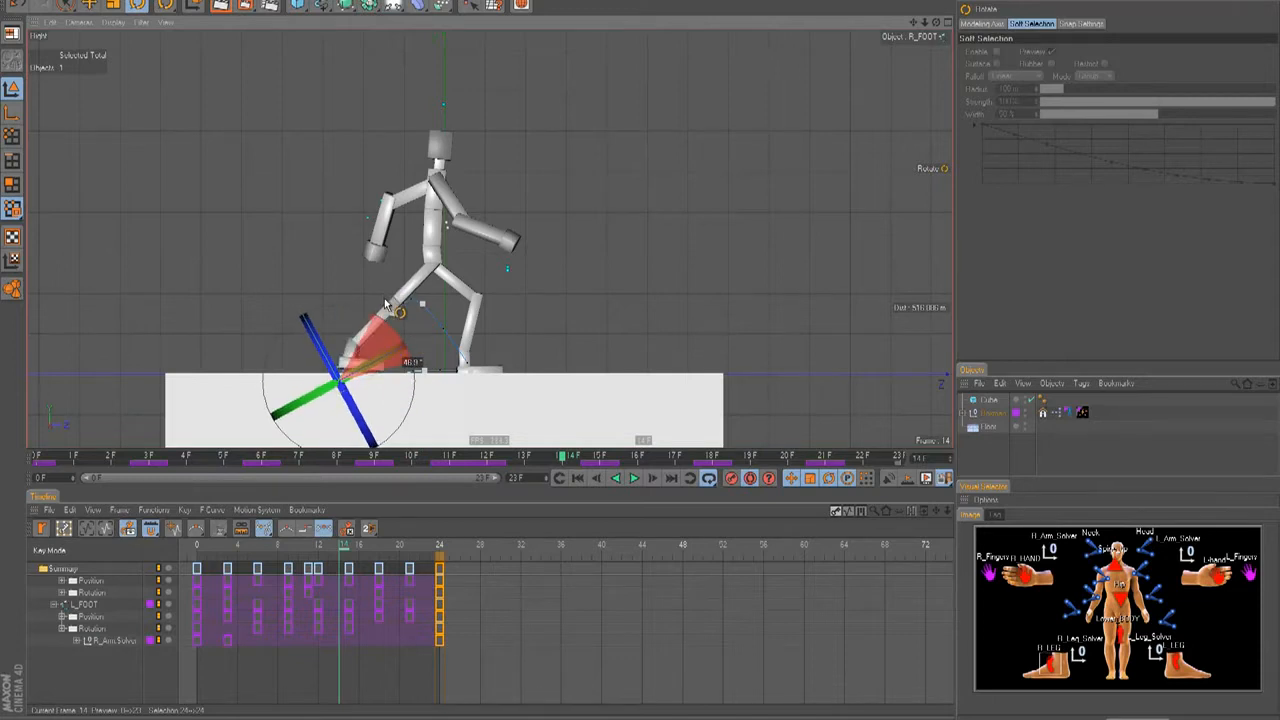
key(F9)
key(e)
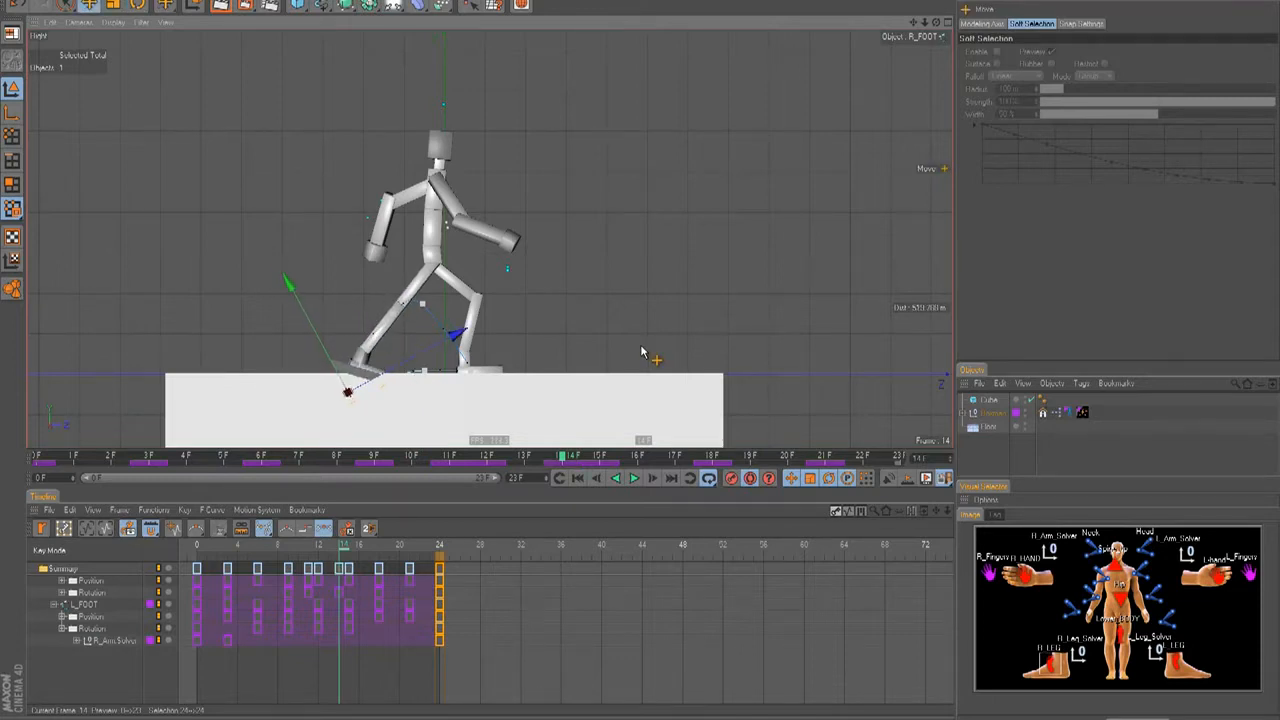
key(F4)
drag(513, 374, 641, 352)
At frame 13, adjust the right foot's position against the ground surface with a new keyframe, and replay the walk.
key(F1)
key(F2)
key(F3)
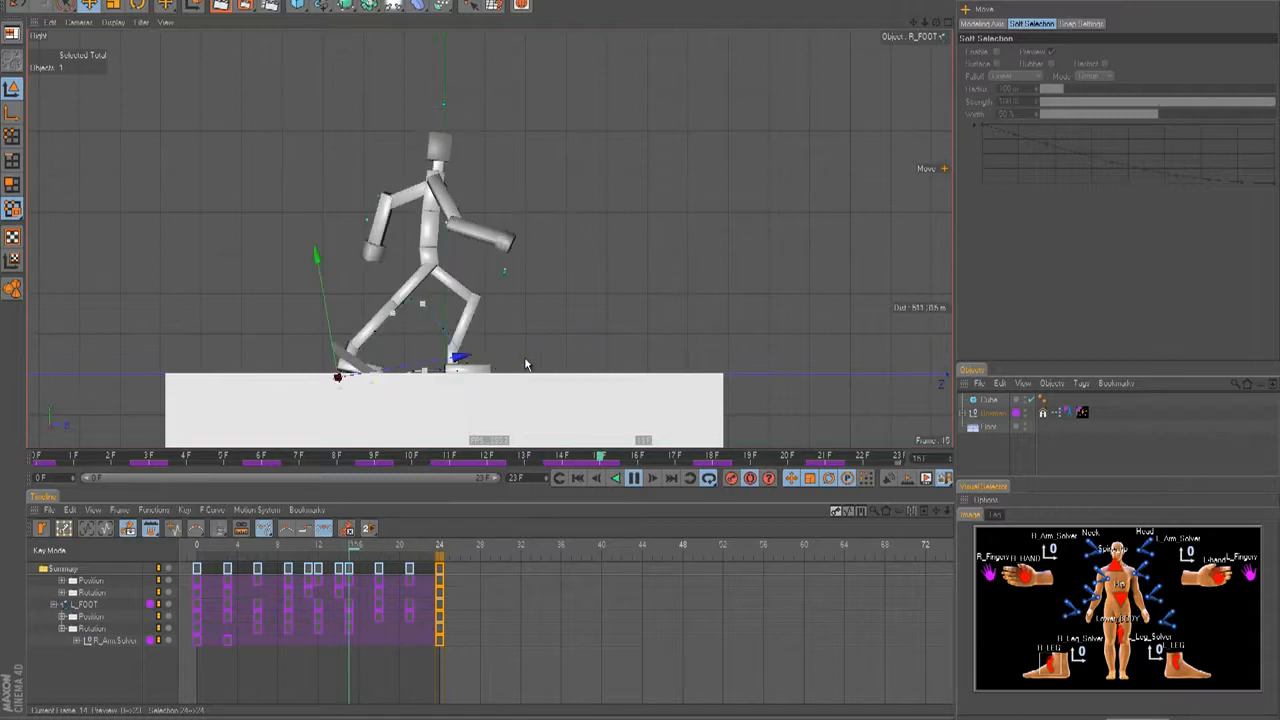
key(F8)
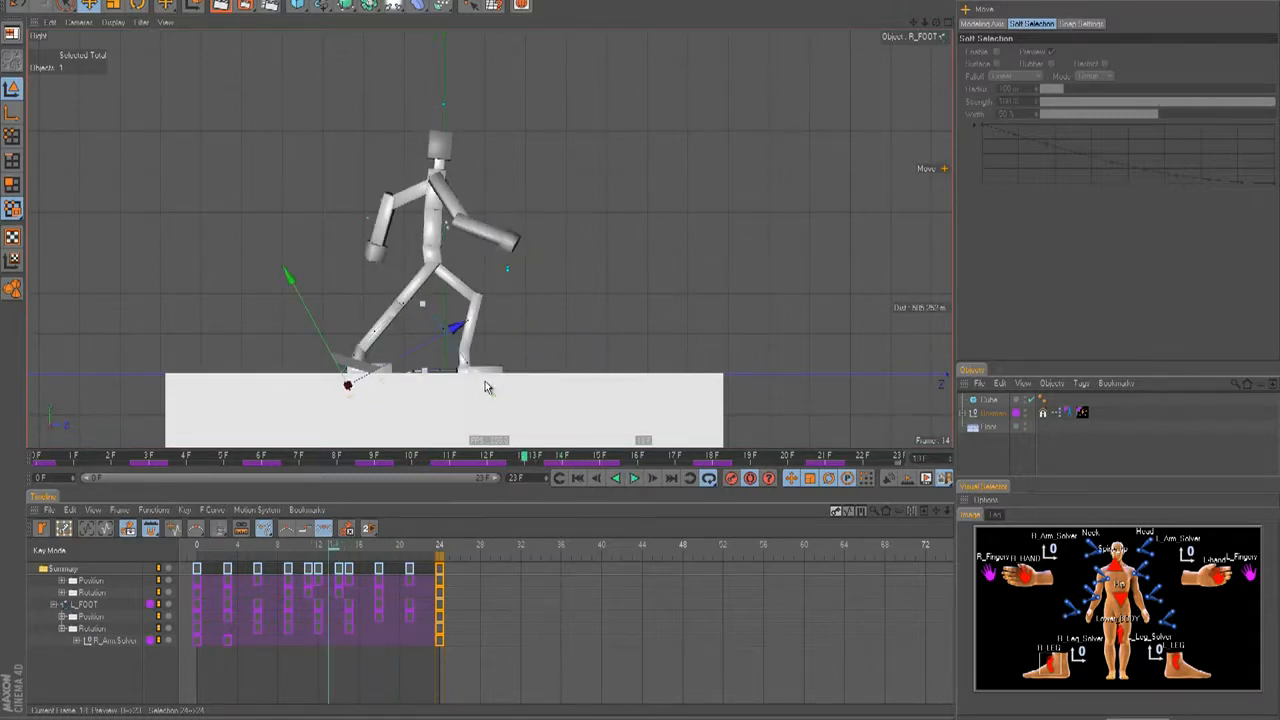
key(f)
drag(482, 400, 480, 404)
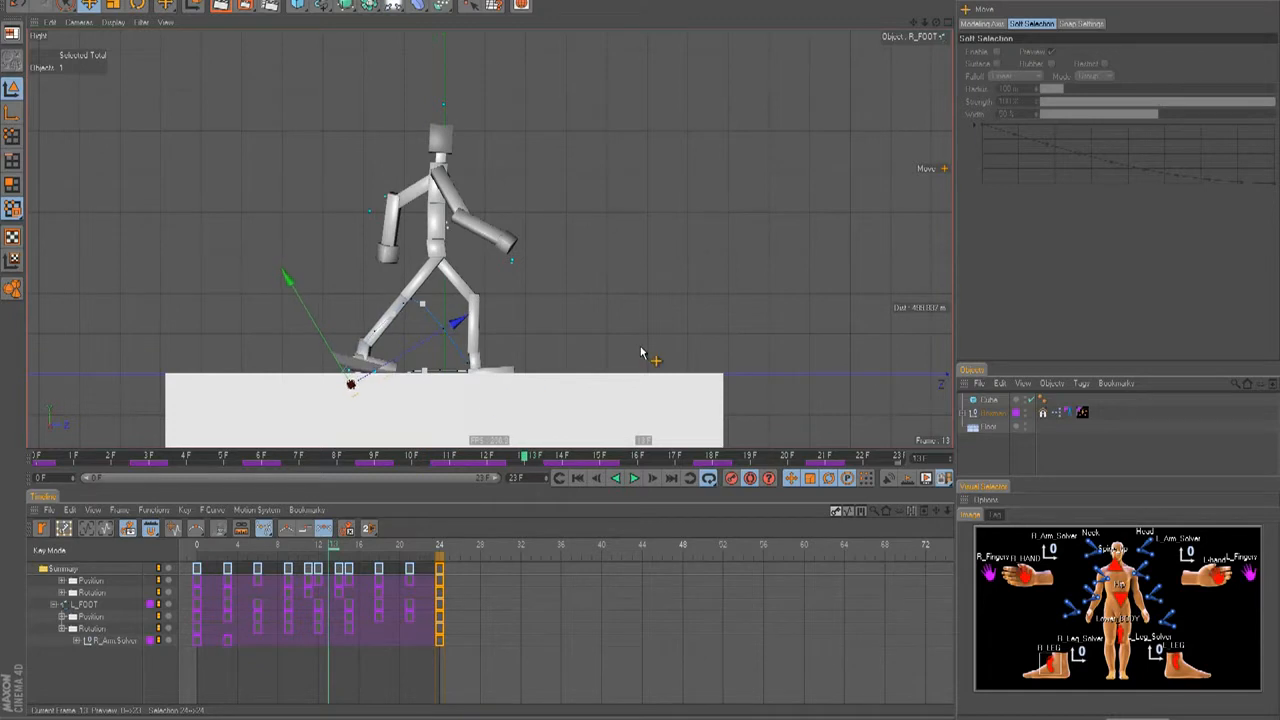
drag(641, 346, 641, 347)
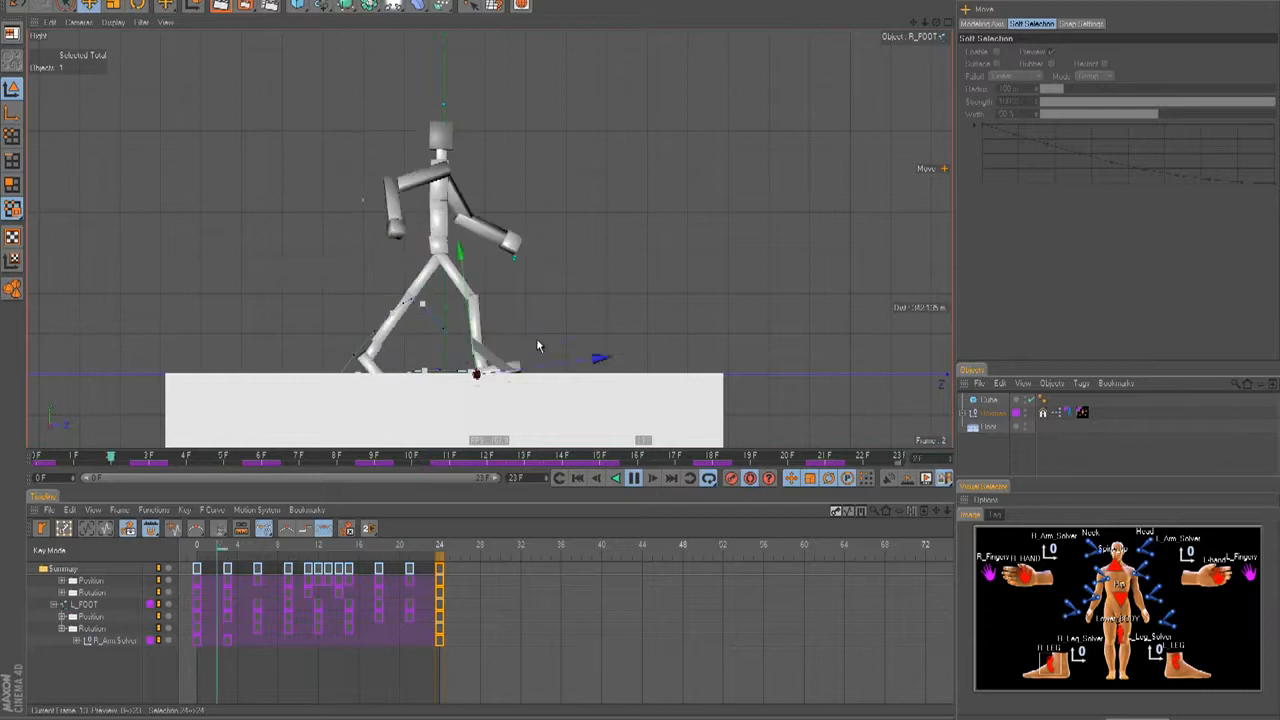
key(F8)
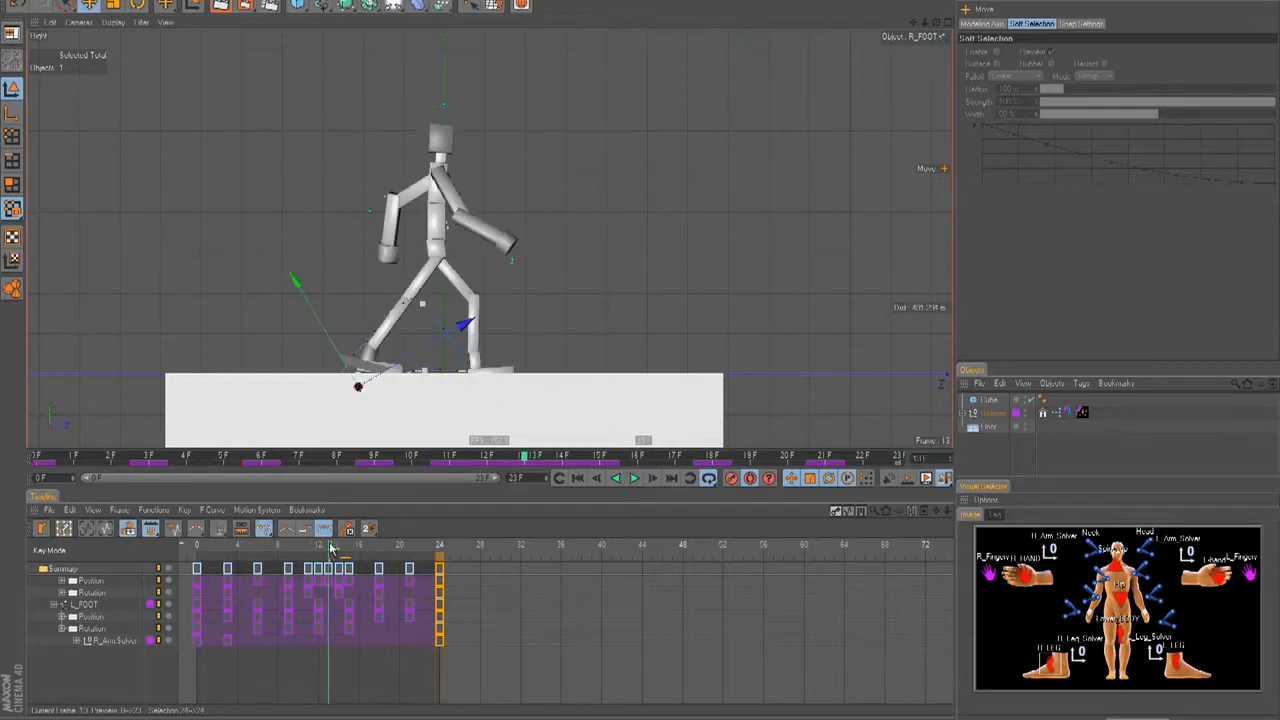
At frame 15, lower the lower-body control slightly, and replay the loop to check the hip motion.
click(348, 553)
drag(348, 553, 359, 565)
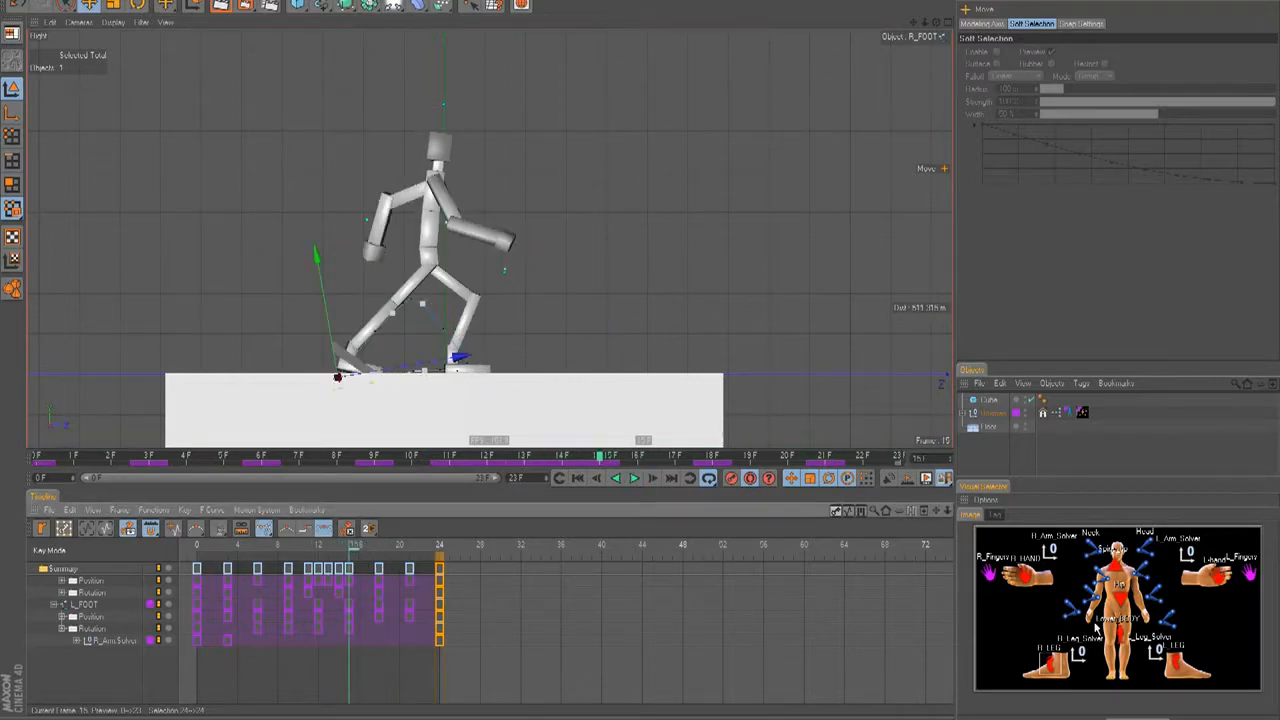
click(1097, 628)
drag(434, 149, 434, 156)
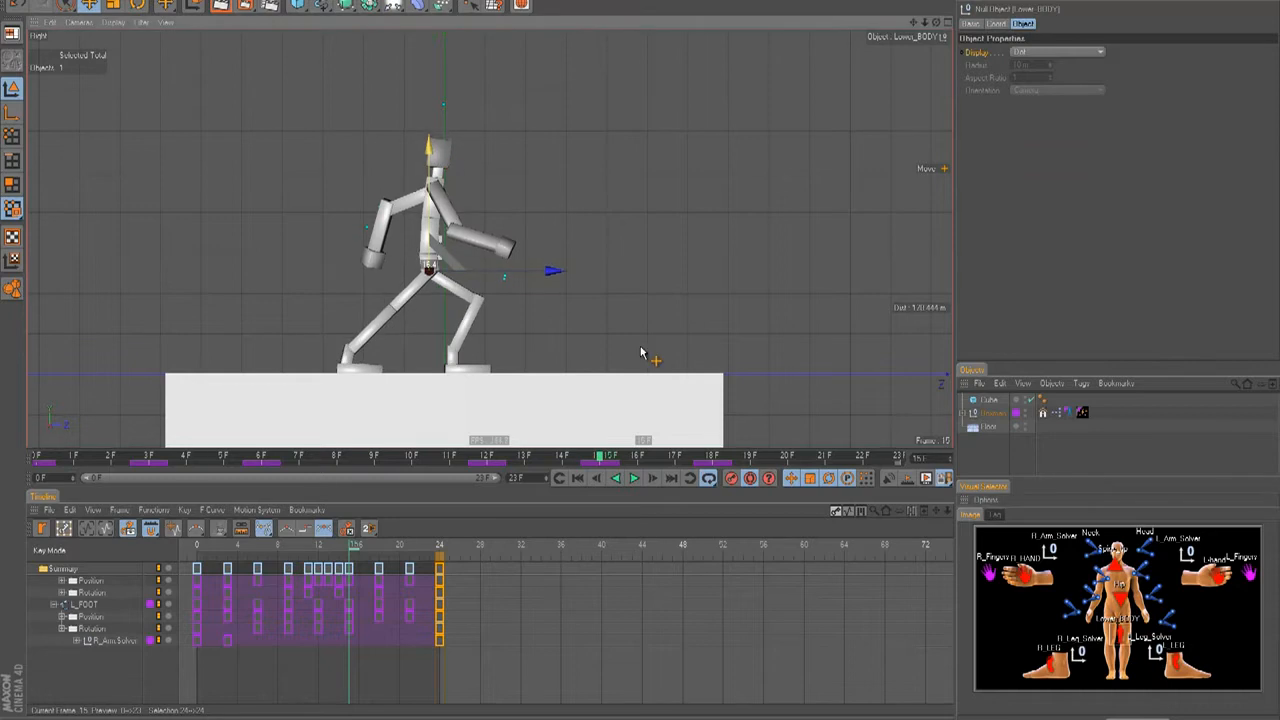
key(F8)
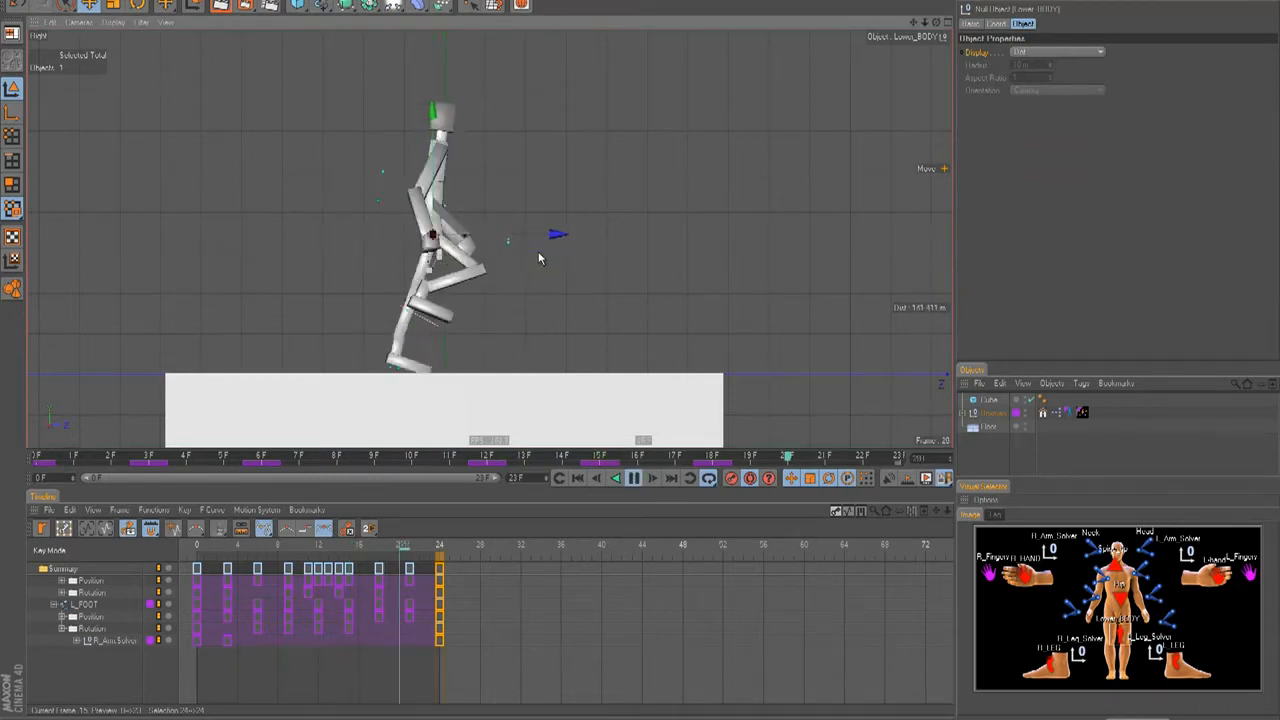
key(F8)
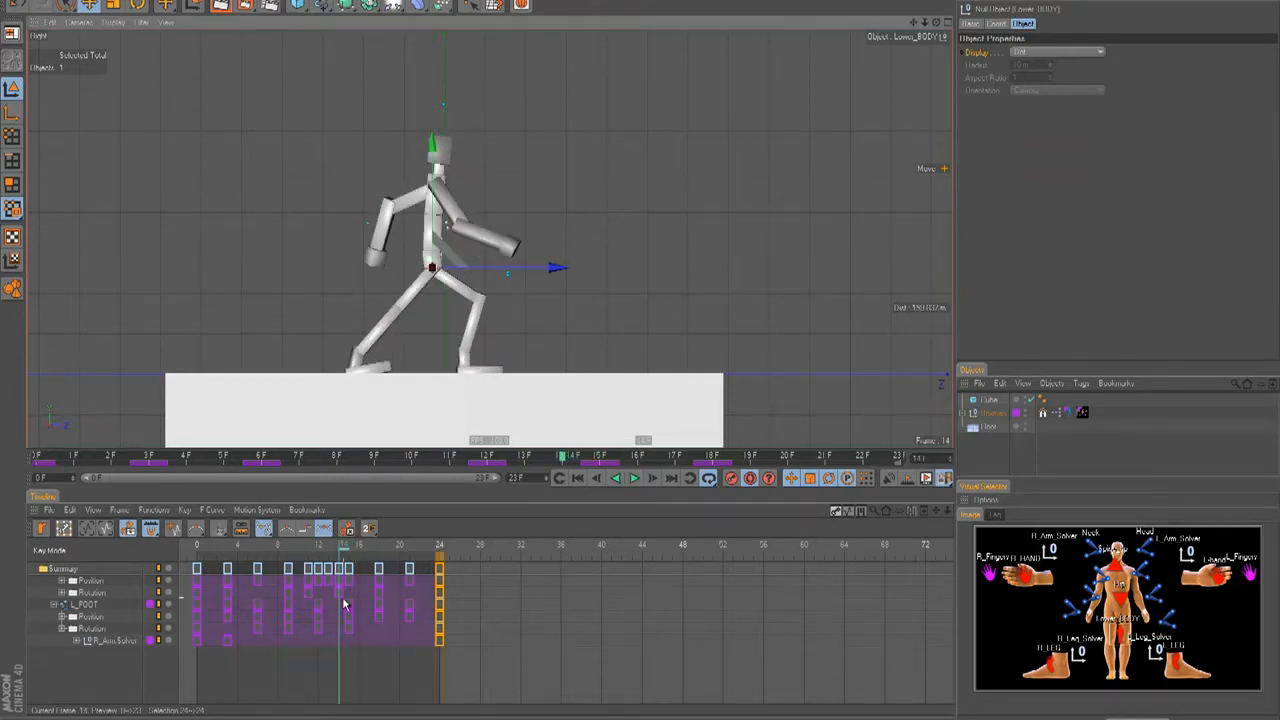
At frame 14, rotate the right foot so its sole lies flat on the ground, and replay the walk with everything deselected.
click(1081, 676)
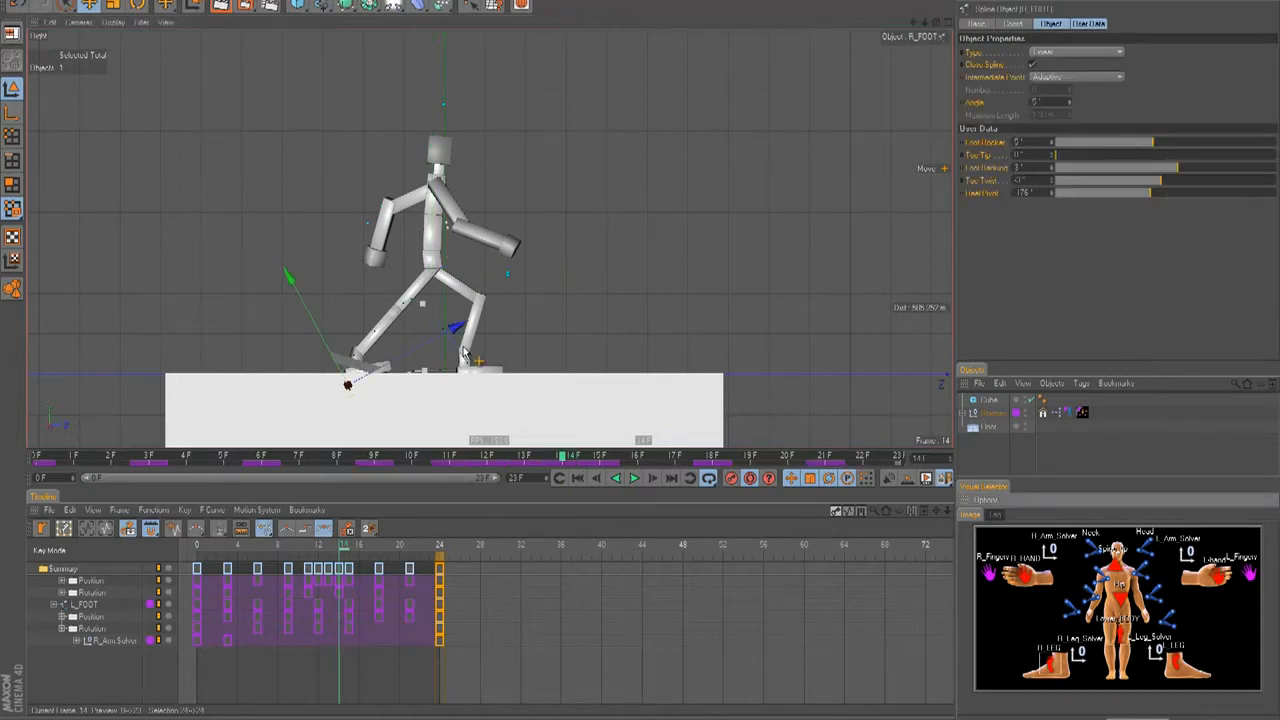
key(r)
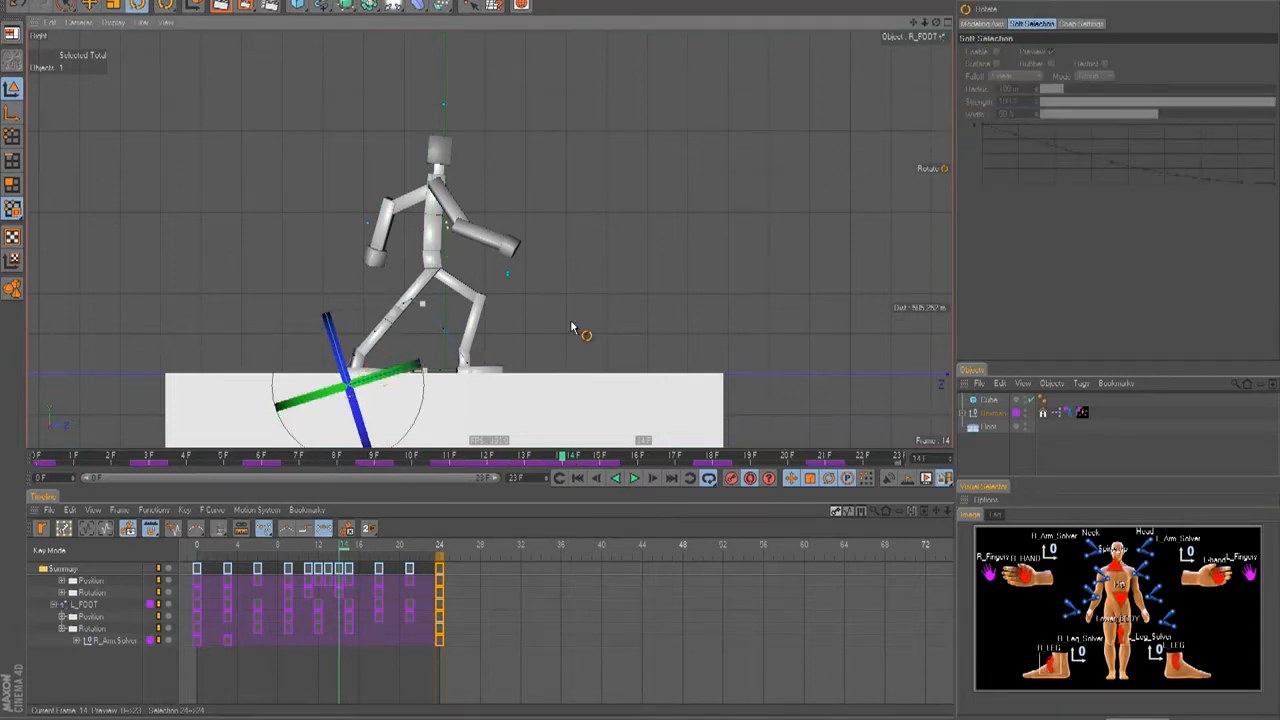
key(F8)
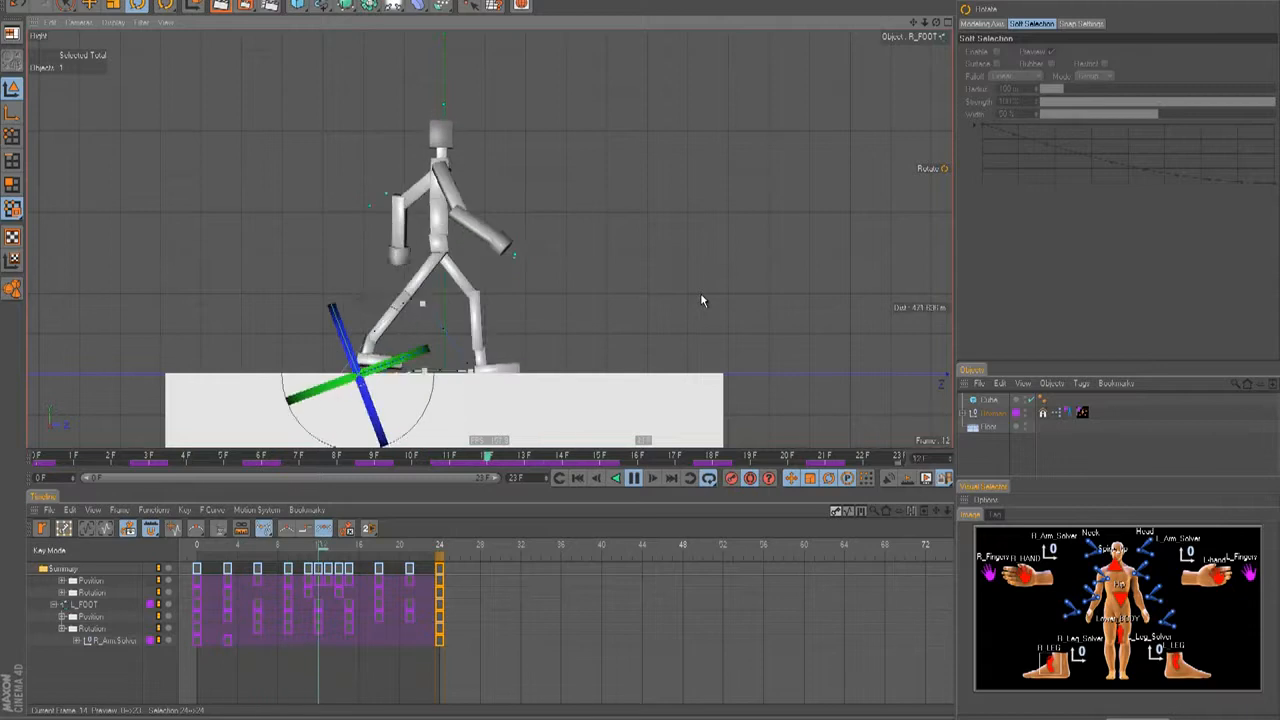
click(680, 304)
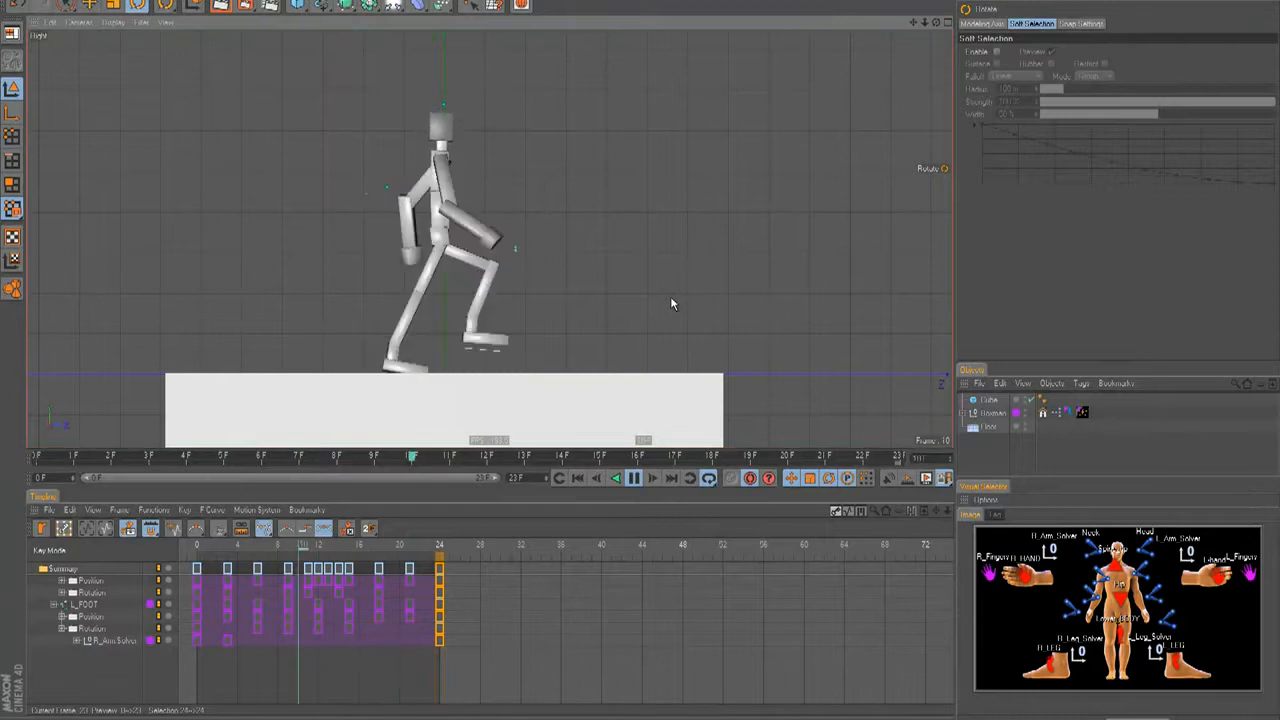
key(F8)
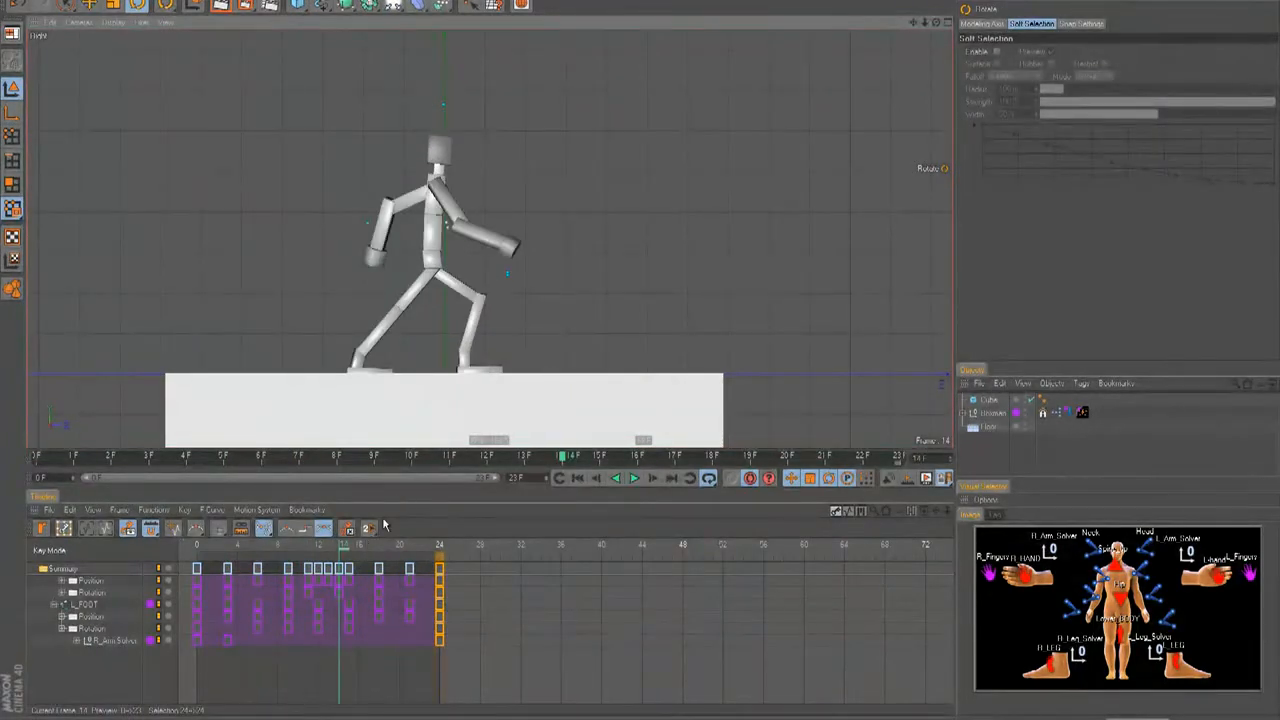
At frame 12, move the right foot down and forward onto the ground surface, and replay the loop with everything deselected.
key(f)
key(f)
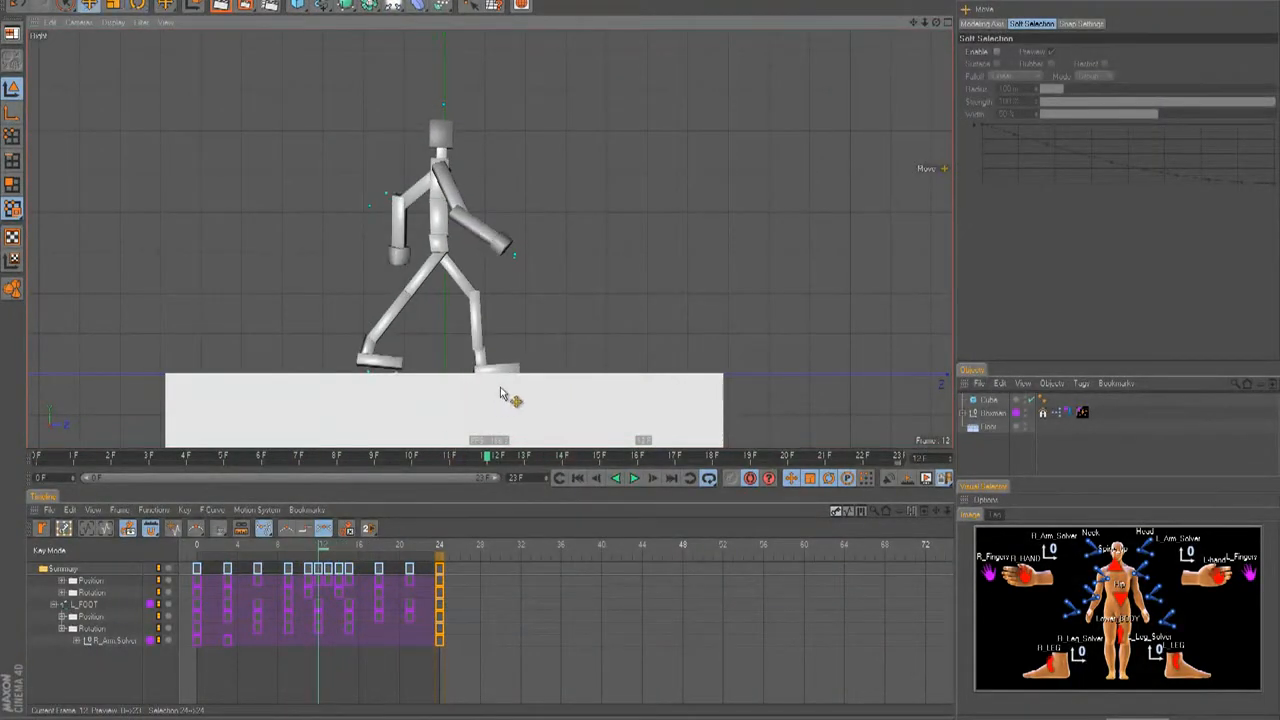
click(1062, 688)
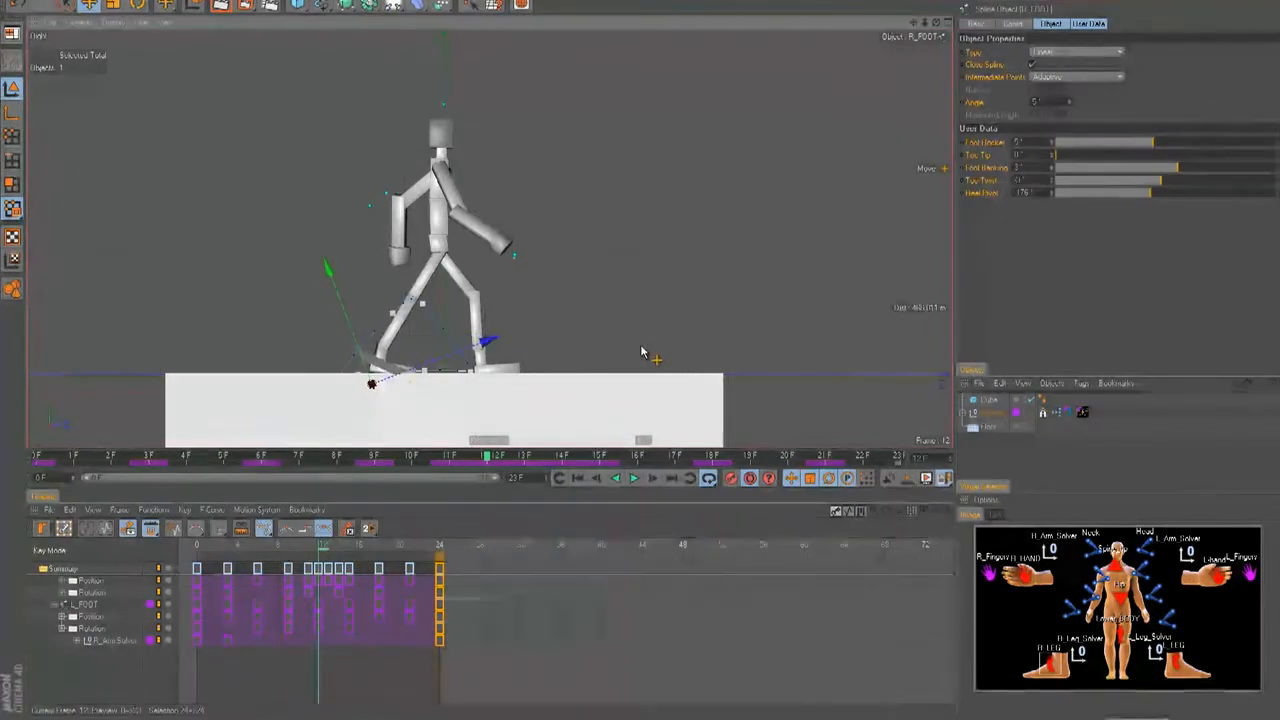
key(F8)
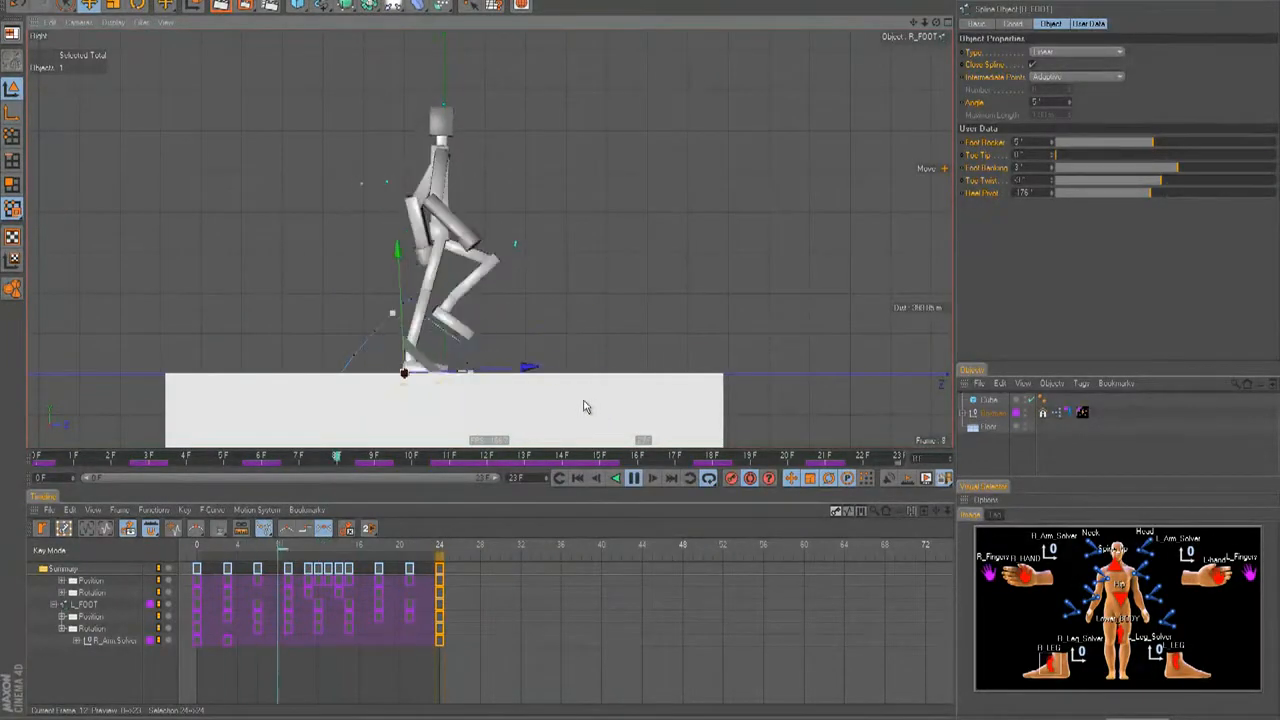
click(703, 322)
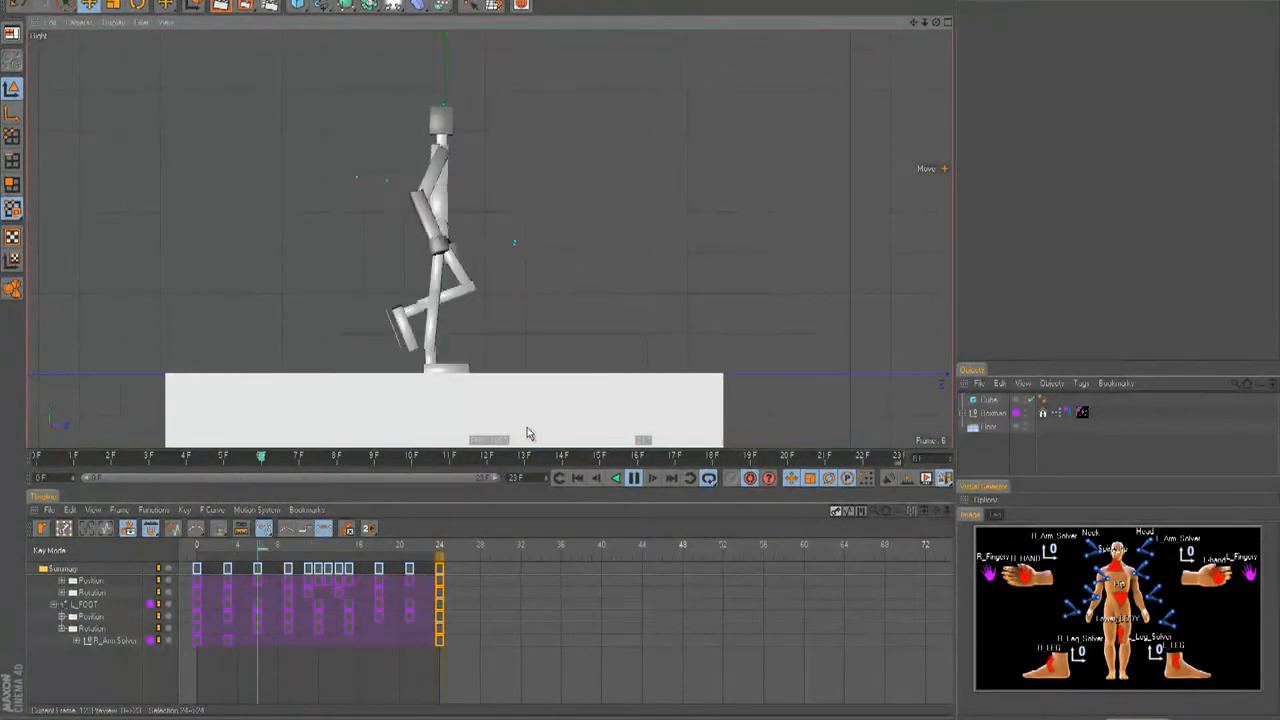
key(F8)
key(shift+f)
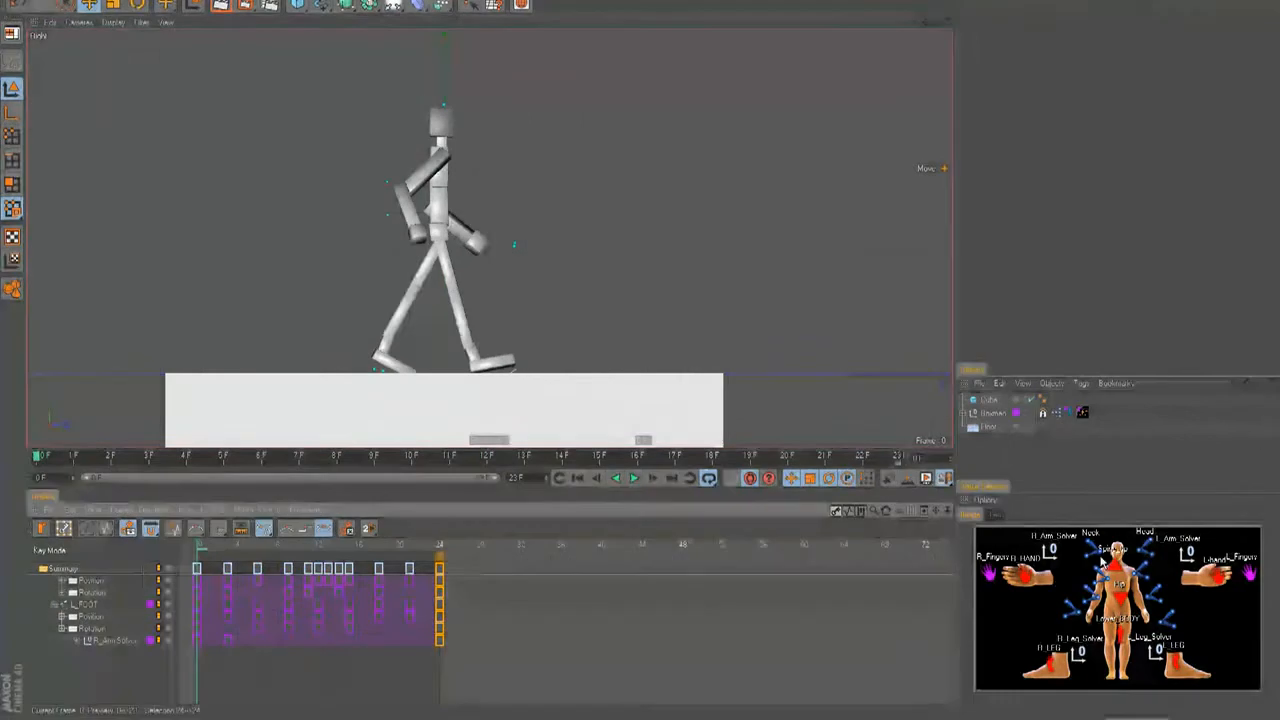
Keyframe the neck control upright at frame 0 and shifted forward by about 46 at frame 4.
click(1110, 545)
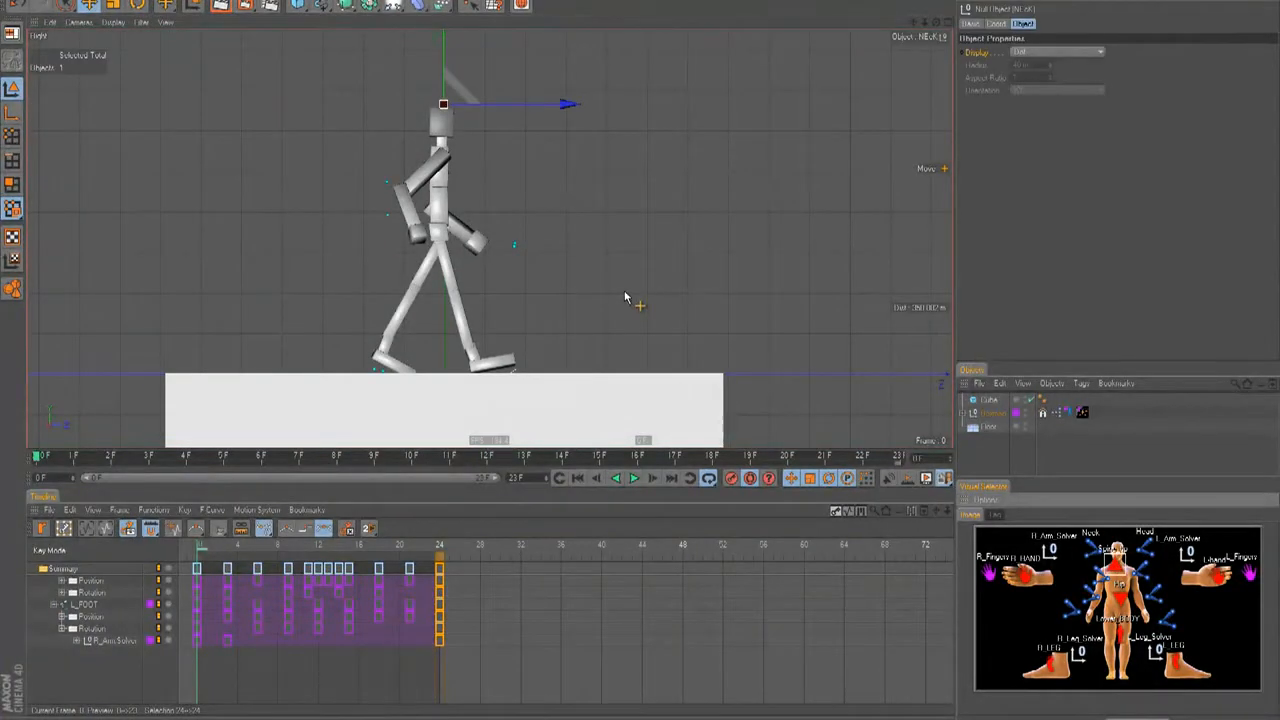
drag(203, 553, 240, 550)
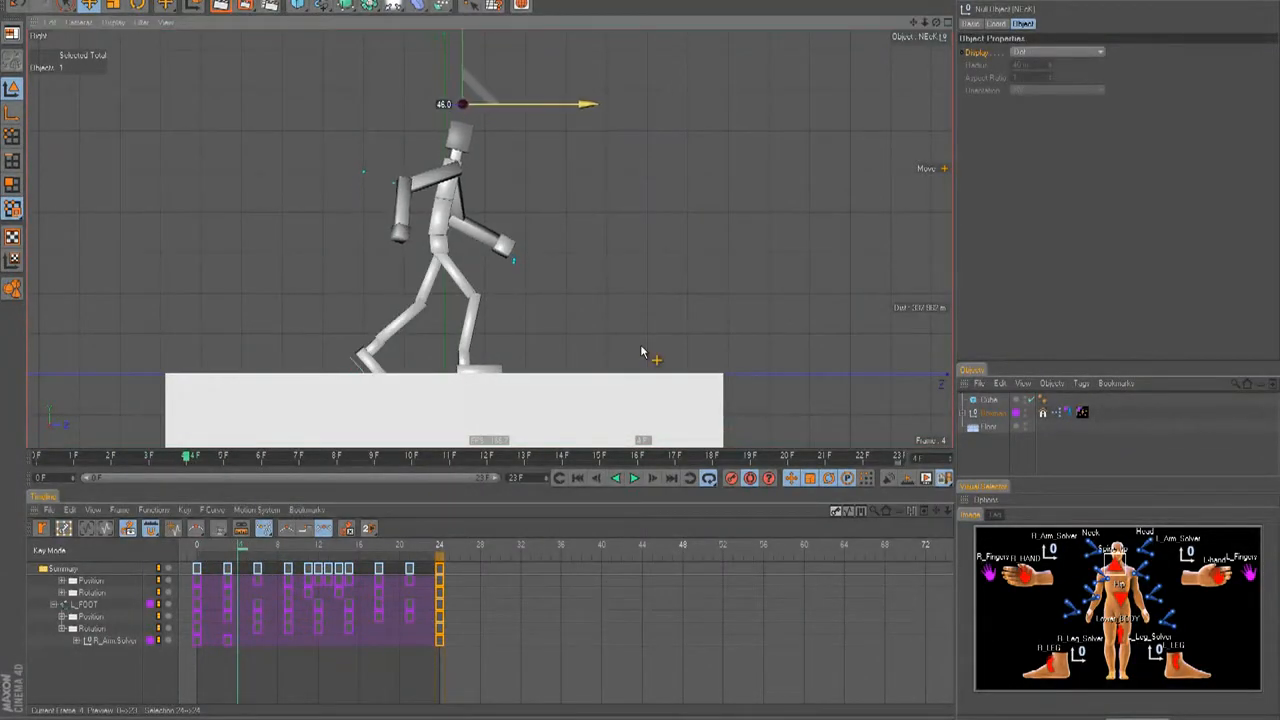
ctrl+click(218, 568)
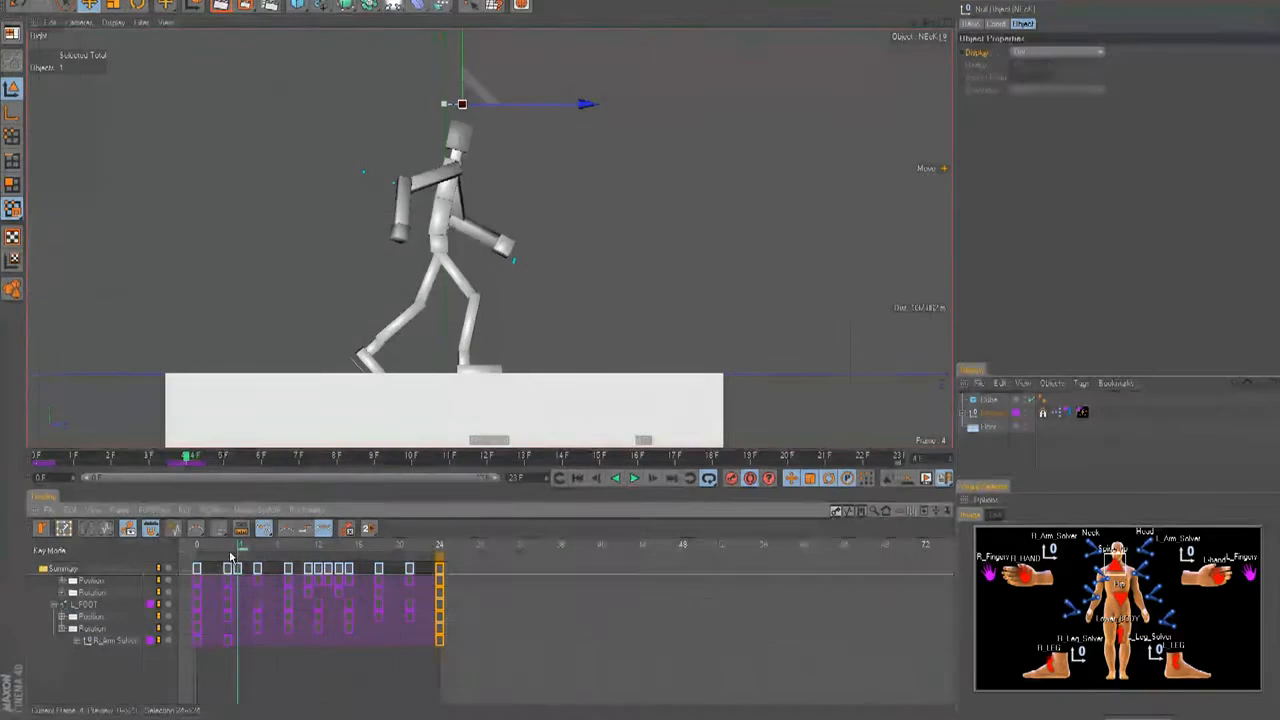
Keyframe the neck control shifted back at frame 7 and forward at frame 16, and replay the loop.
drag(245, 553, 283, 566)
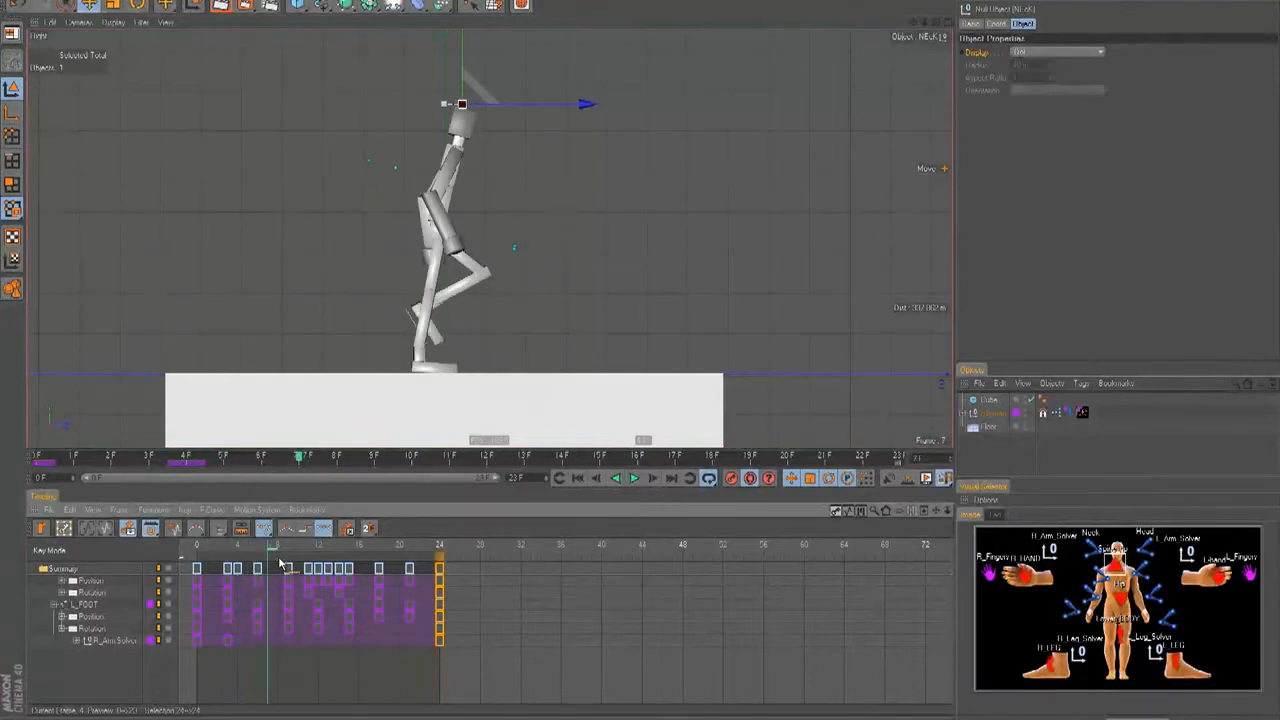
drag(583, 104, 562, 104)
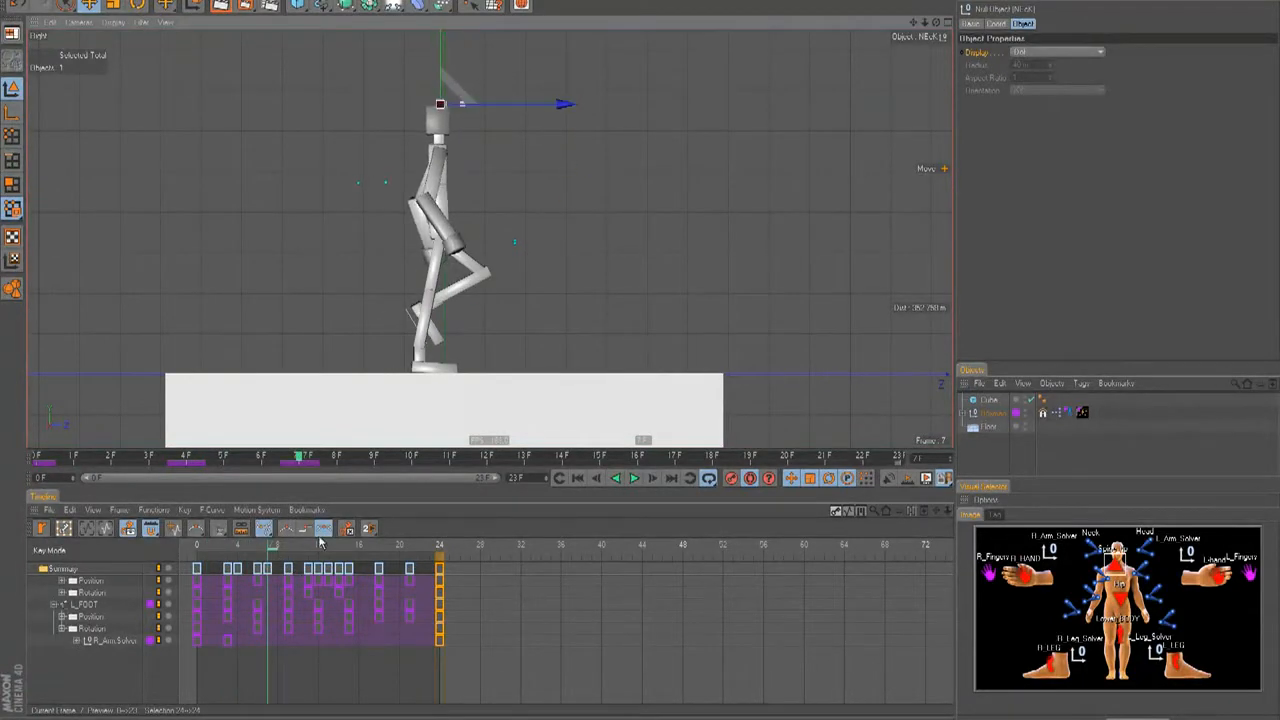
drag(273, 556, 365, 566)
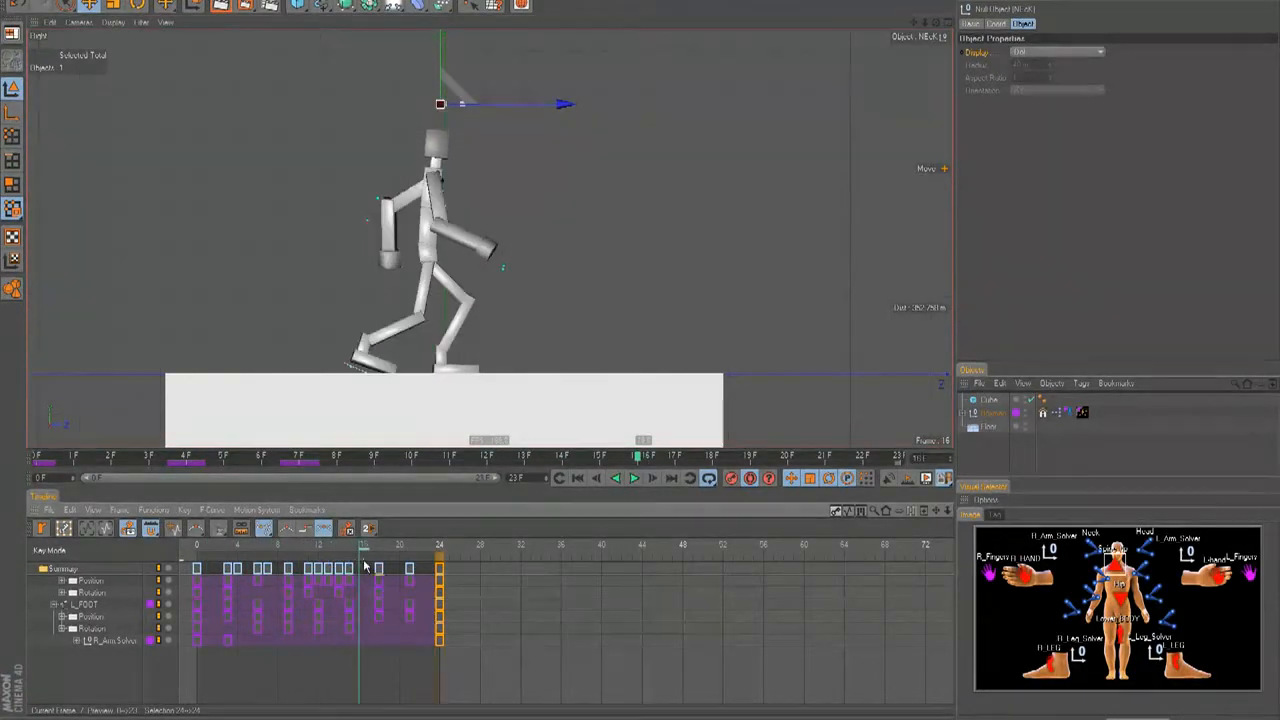
drag(523, 106, 546, 106)
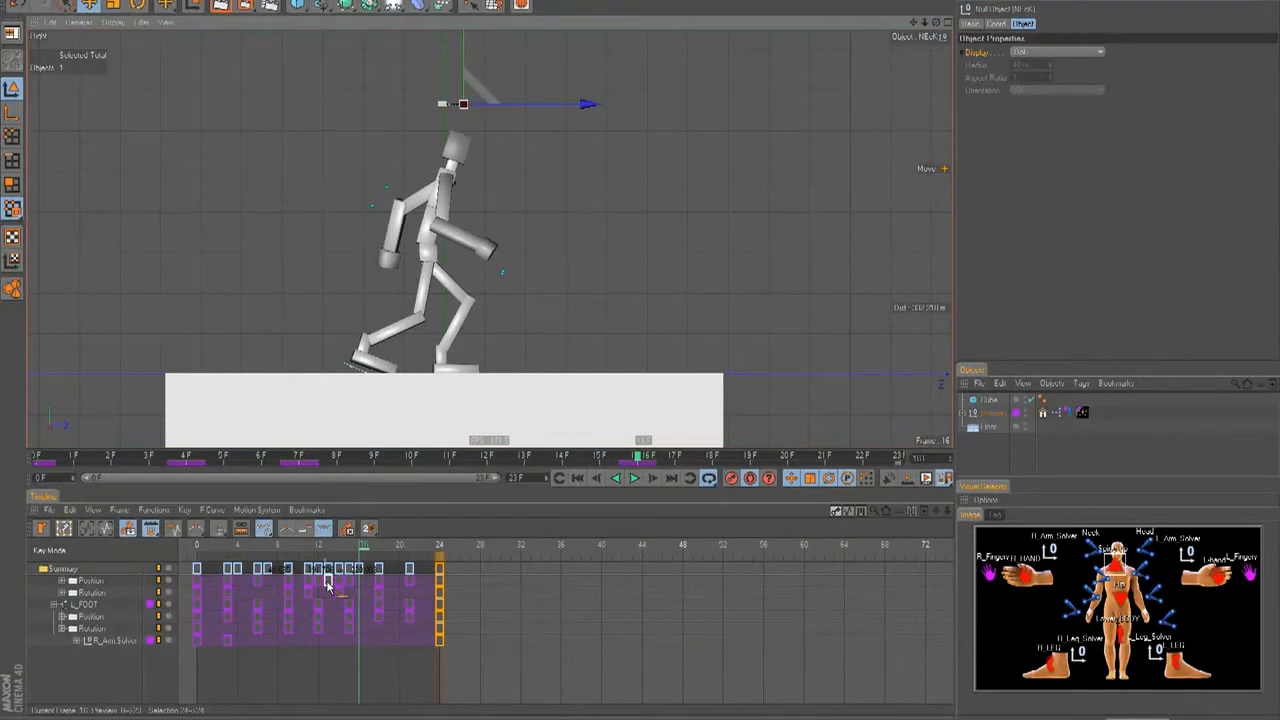
drag(368, 554, 181, 562)
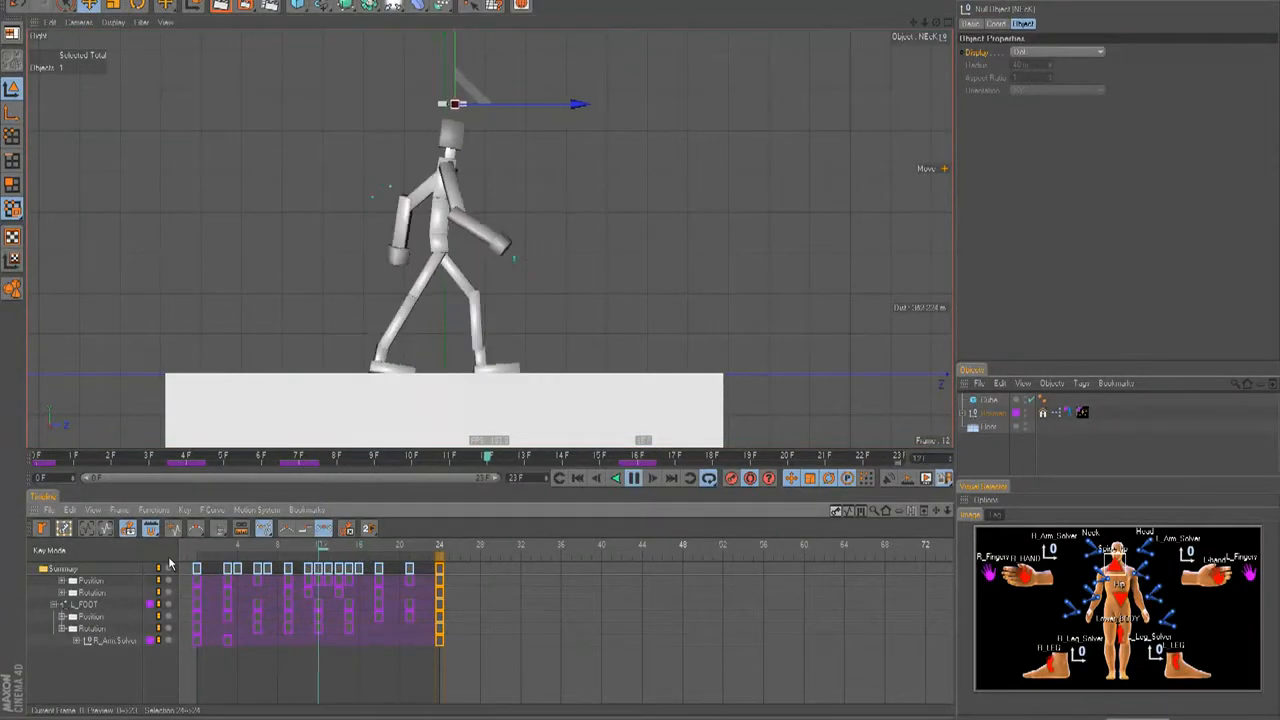
key(F8)
drag(222, 553, 118, 565)
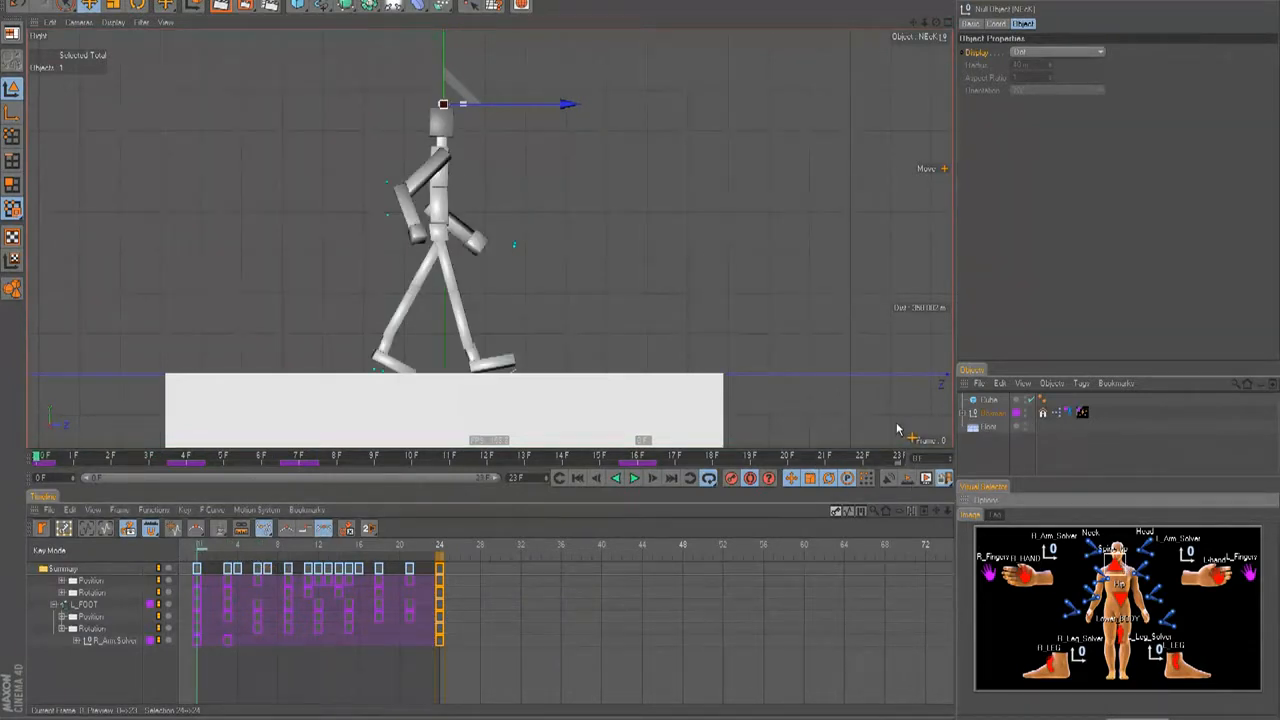
Show the neck control's animation track in the timeline and copy its frame 0 keyframe to frame 24.
click(1123, 571)
scroll(622, 538, down, 4)
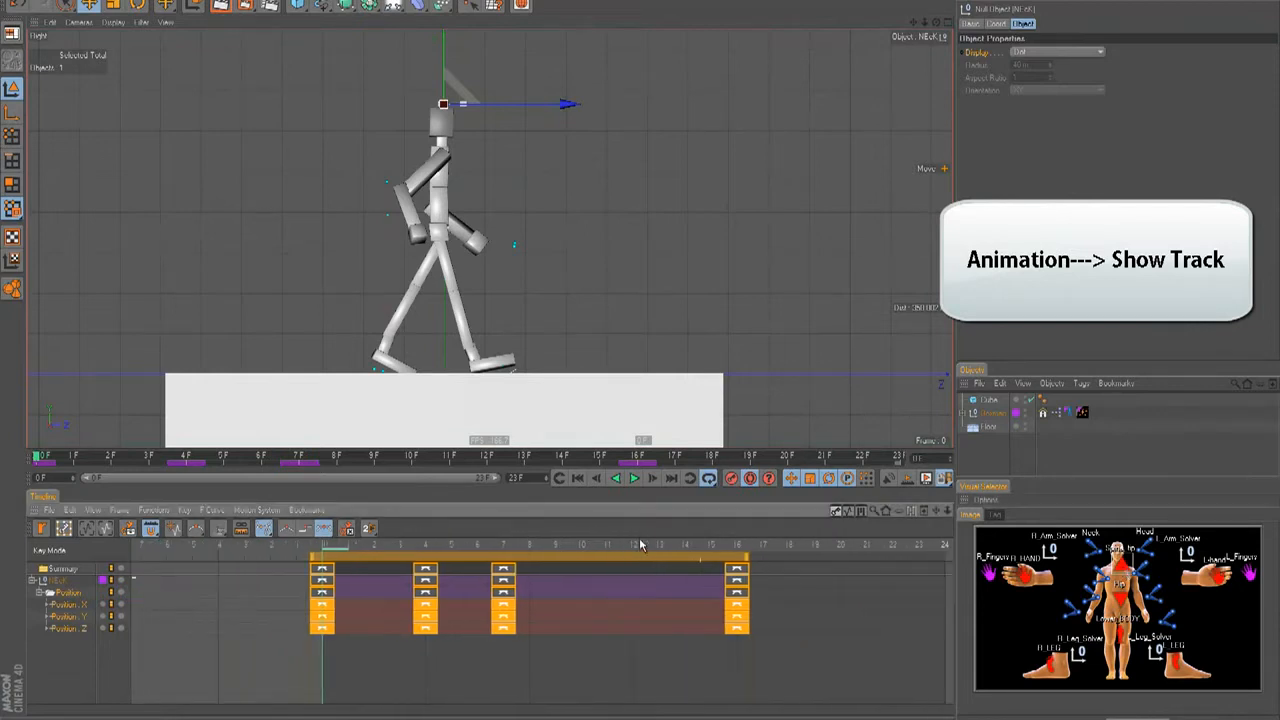
alt+middle_drag(639, 540, 532, 540)
scroll(640, 541, down, 1)
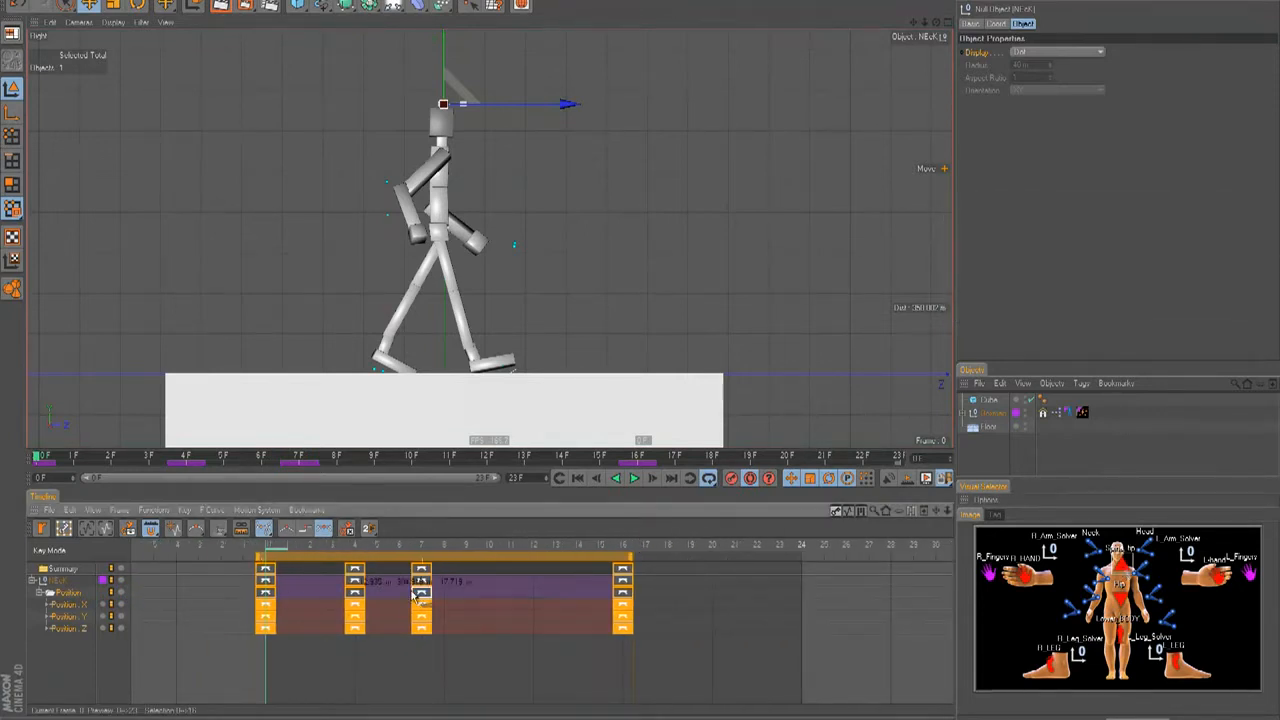
drag(283, 556, 777, 577)
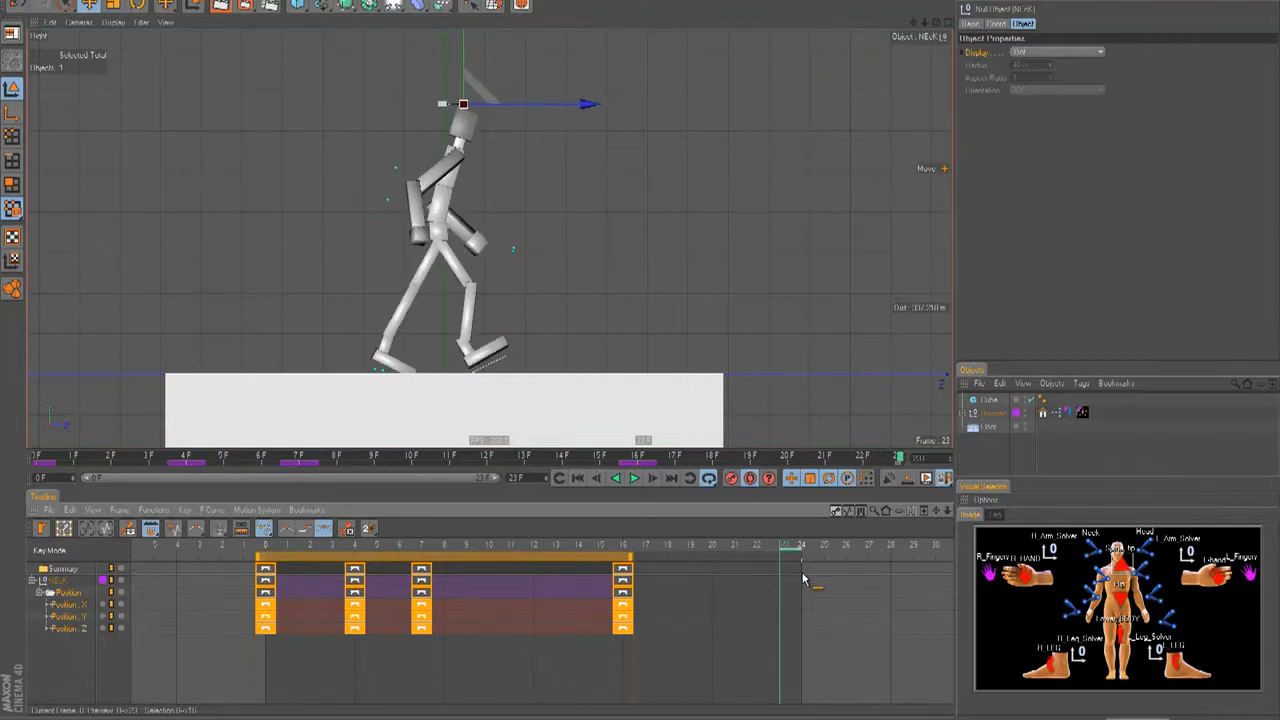
drag(249, 580, 177, 556)
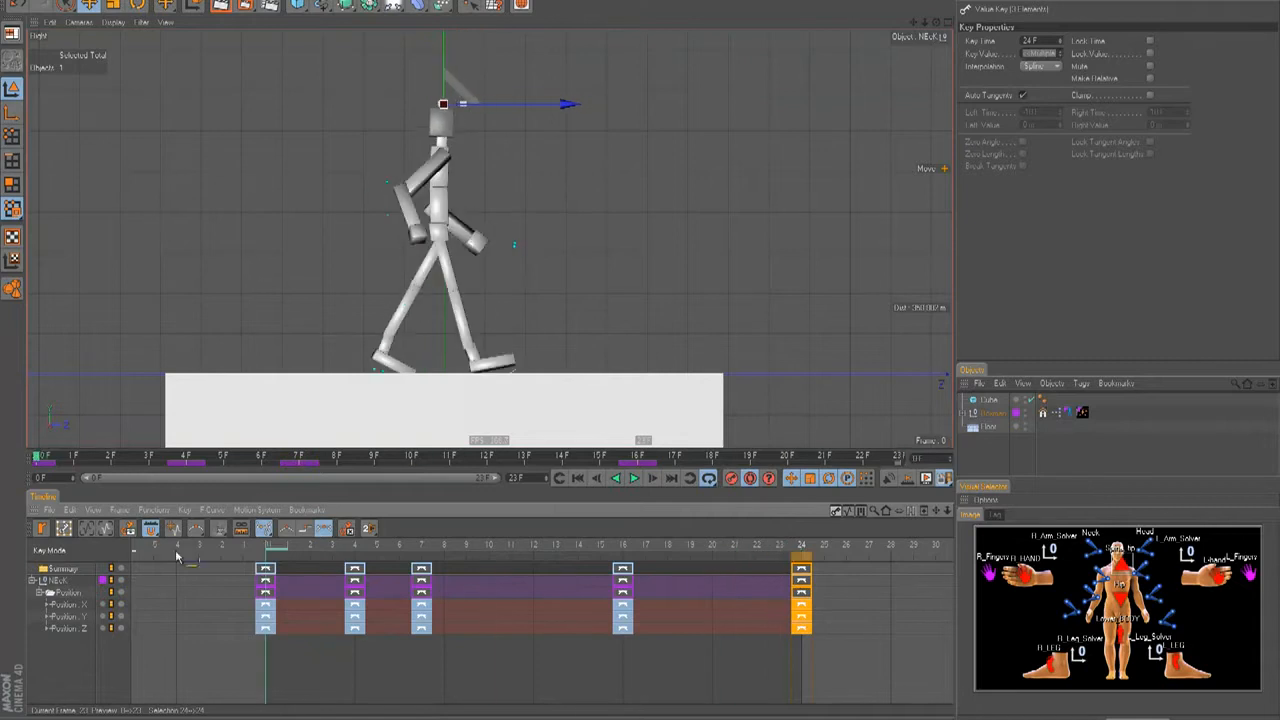
Move the neck control's frame 7 keyframe to frame 10, and replay the walk with everything deselected.
key(F8)
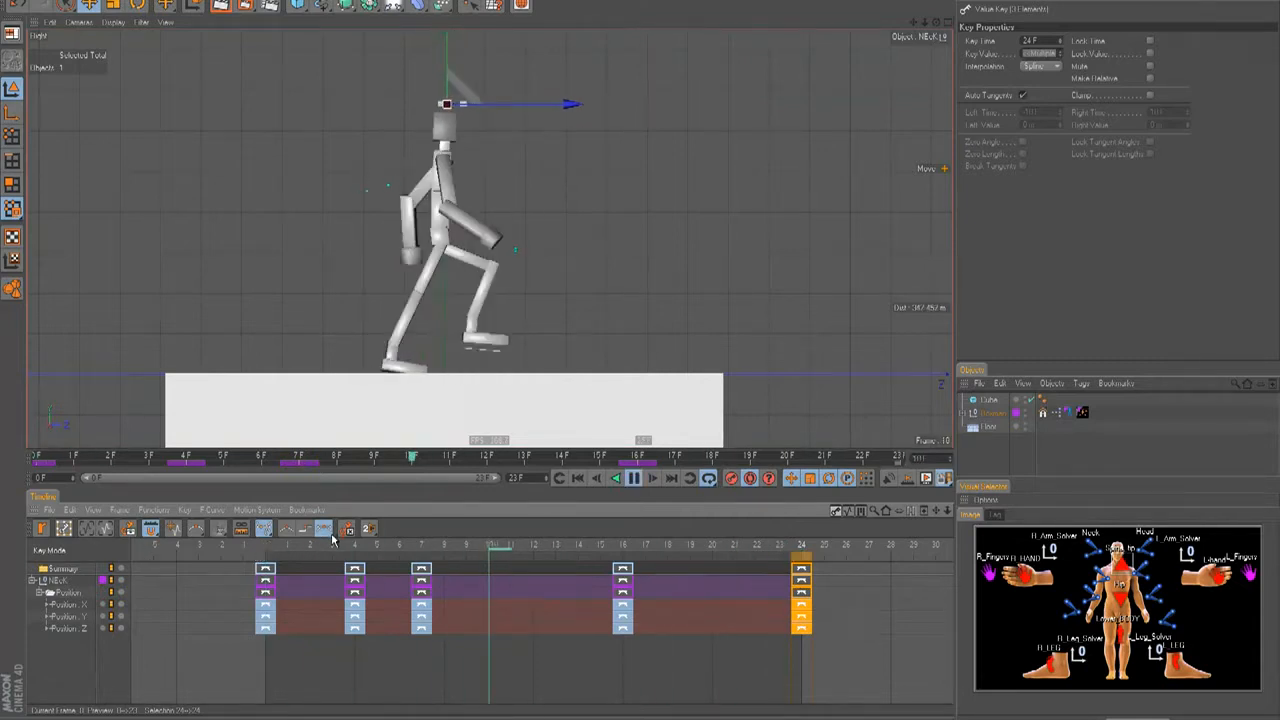
key(F8)
drag(412, 566, 488, 580)
key(F8)
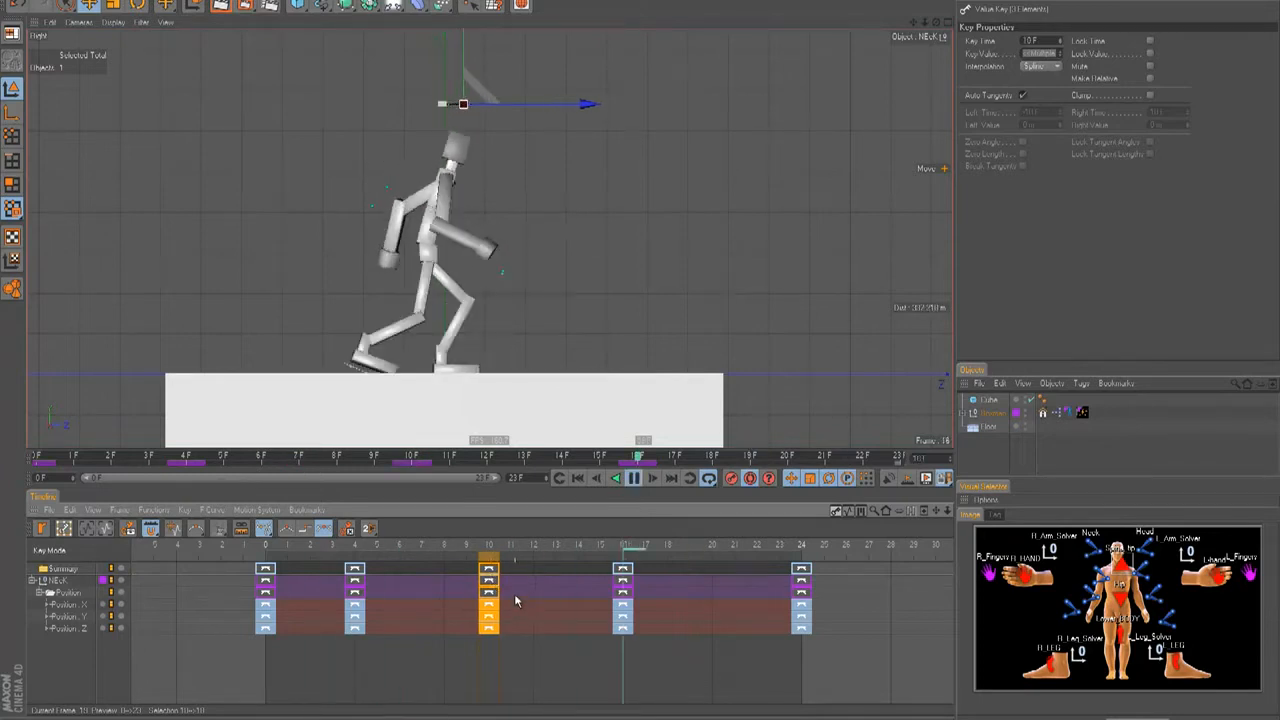
click(702, 248)
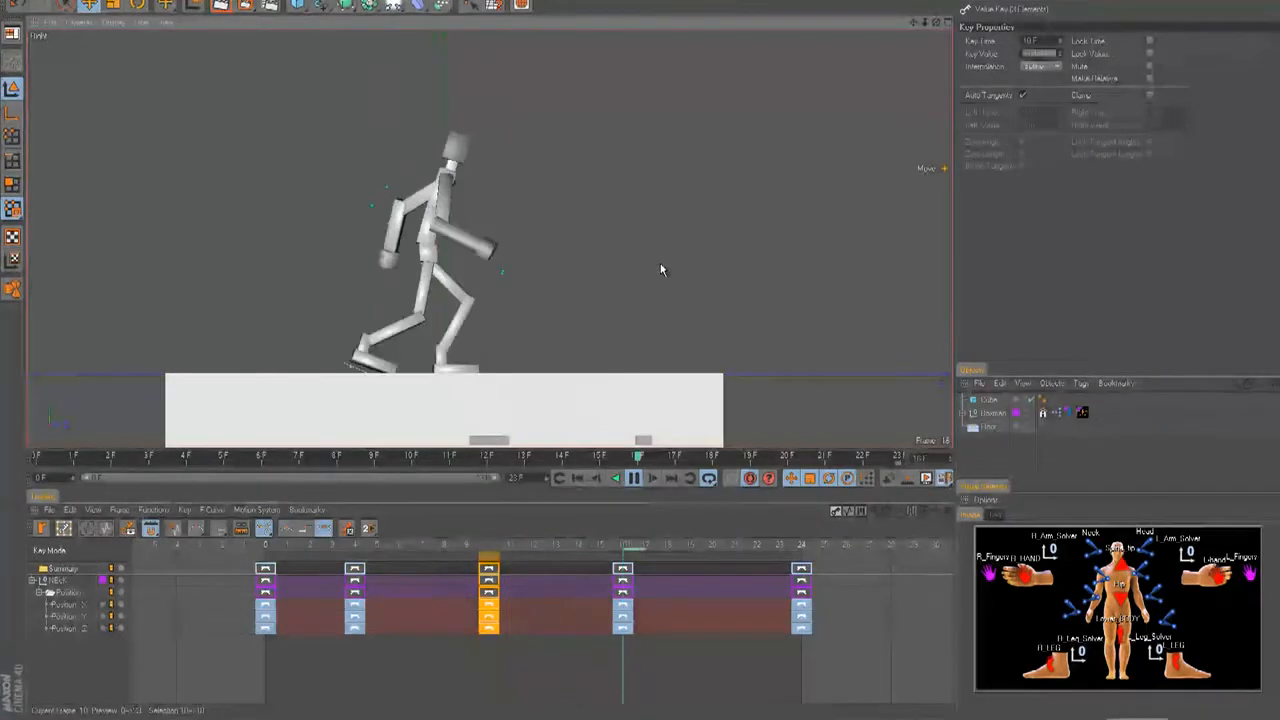
Stop playback, select the neck control for rotation at frame 0, and inspect the figure from behind.
click(633, 477)
drag(479, 549, 157, 548)
click(1093, 548)
key(r)
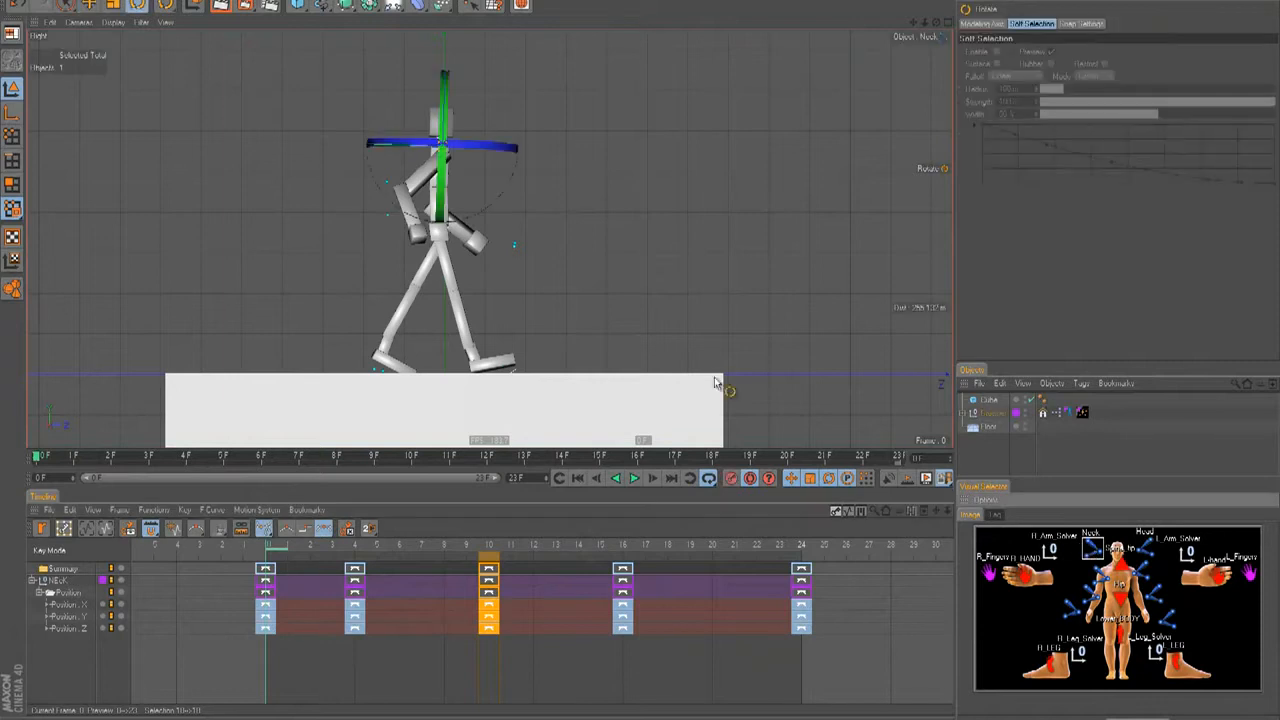
key(F4)
alt+middle_drag(645, 277, 625, 346)
scroll(640, 346, up, 3)
scroll(625, 346, down, 1)
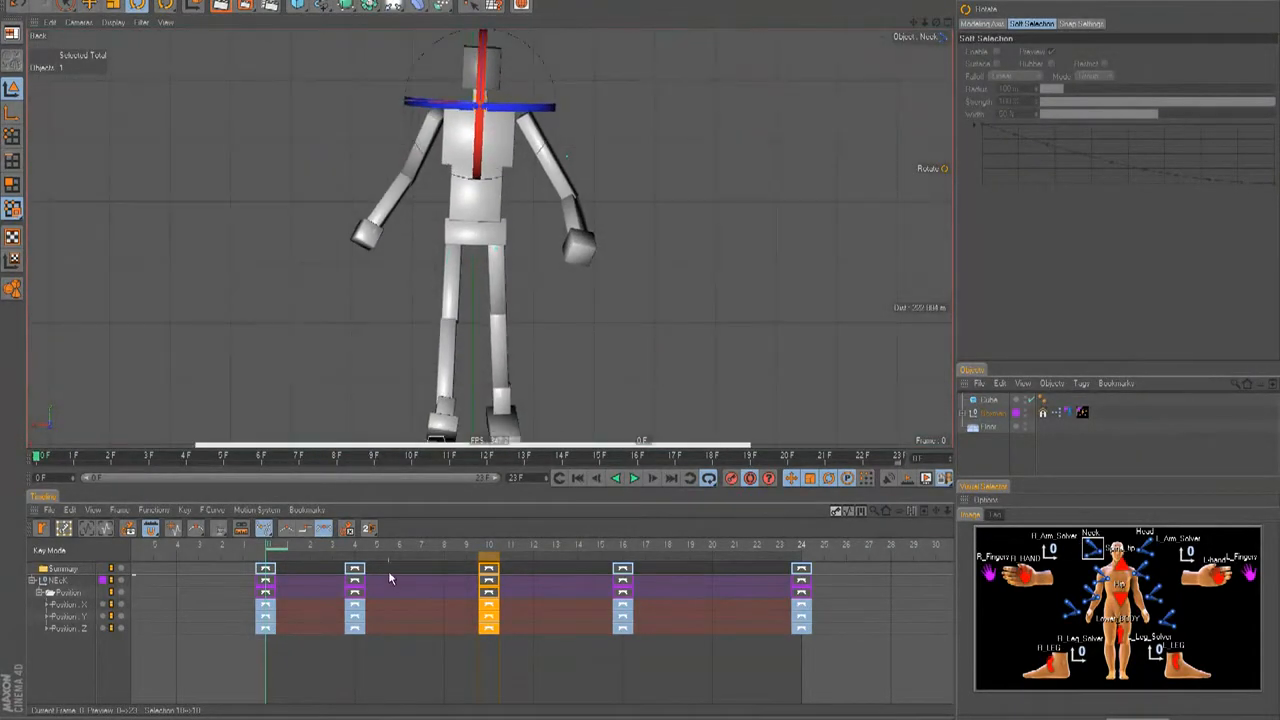
Replay the walk in the back and side views to check the neck sway.
click(390, 549)
key(F8)
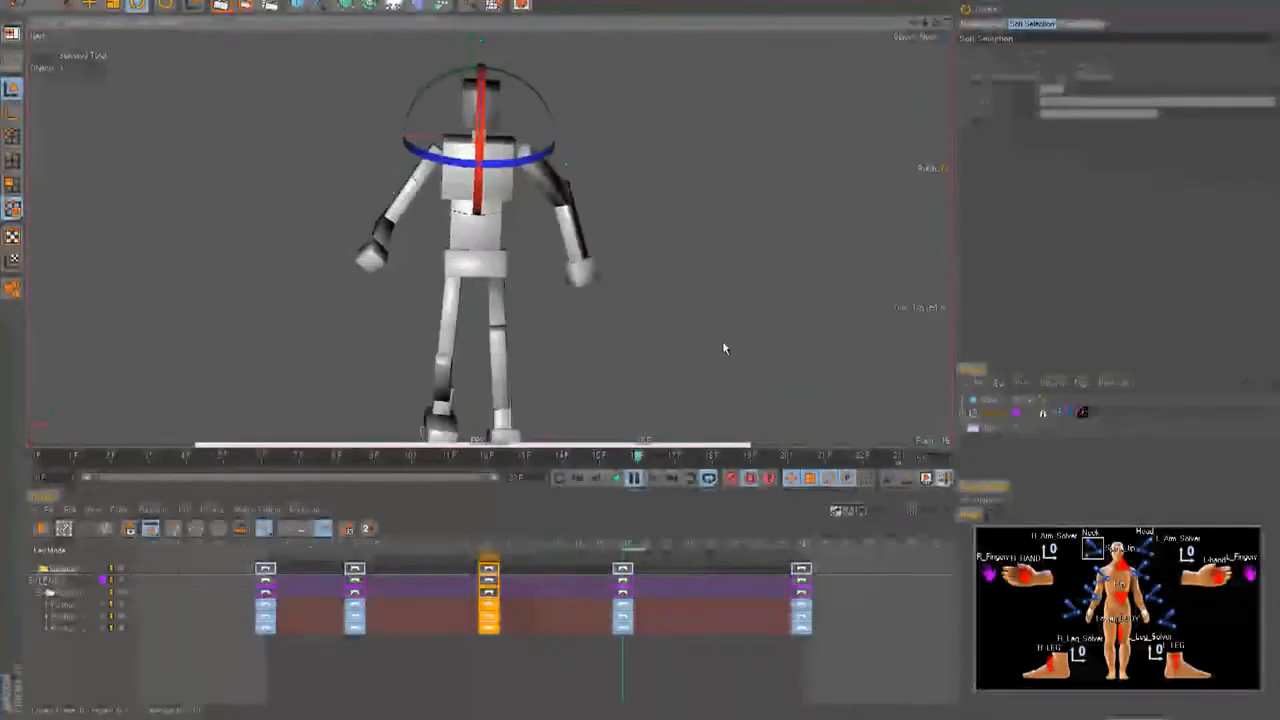
key(F8)
key(F2)
key(F3)
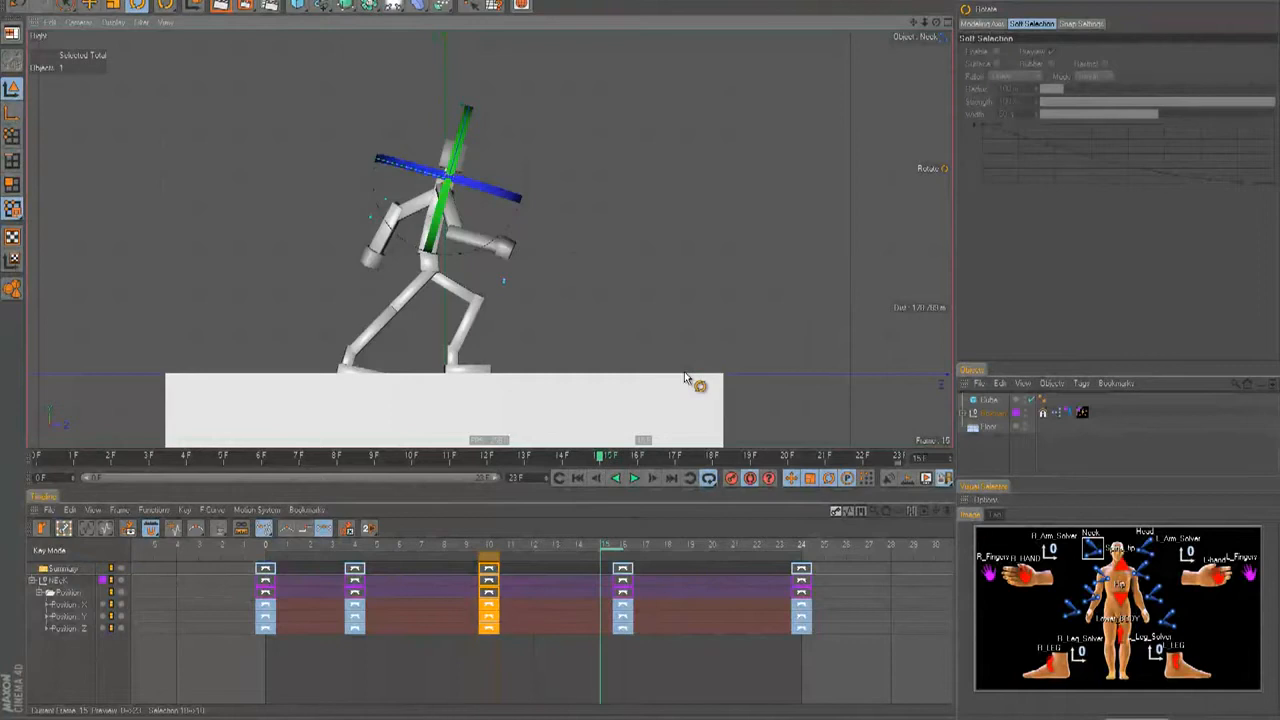
key(F4)
key(F3)
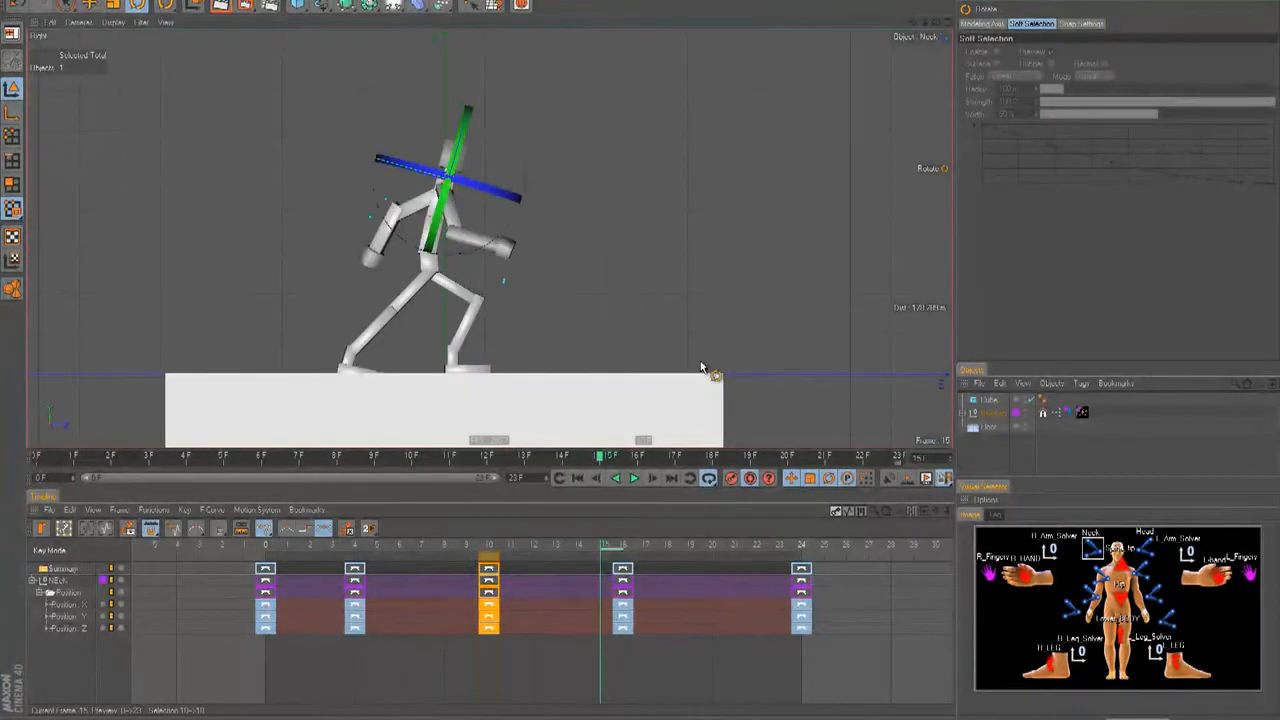
key(F8)
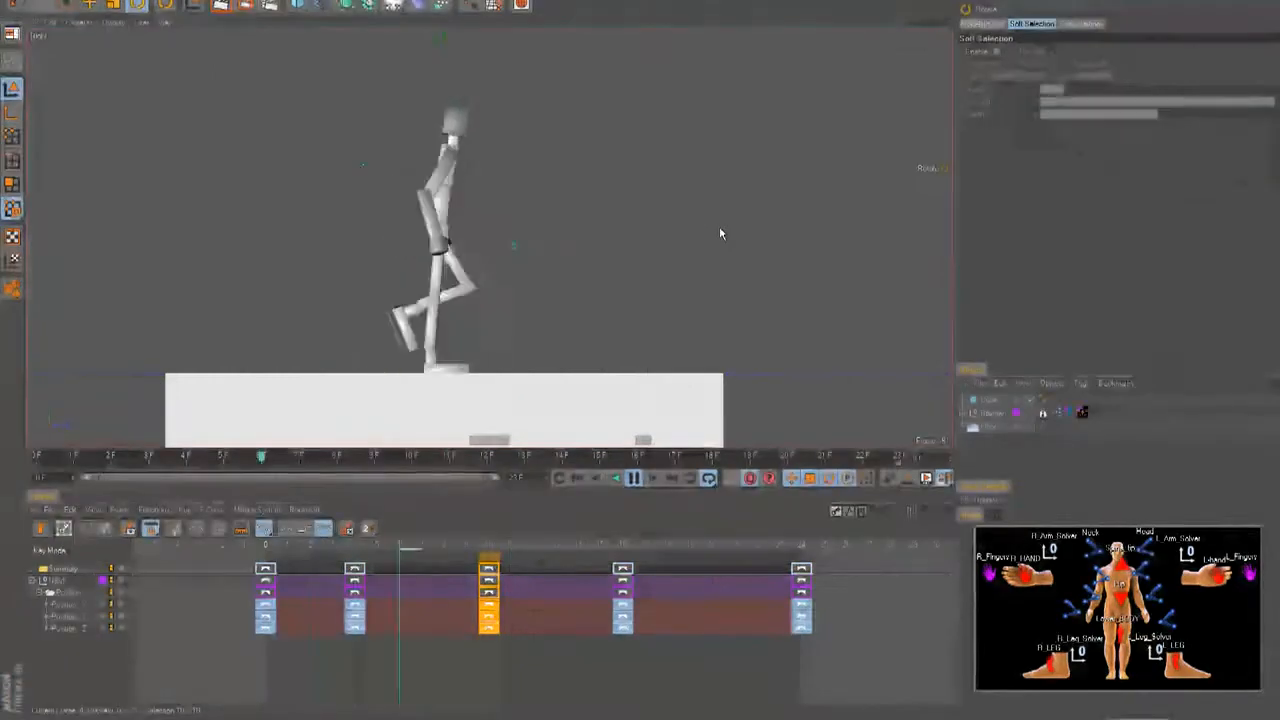
key(F8)
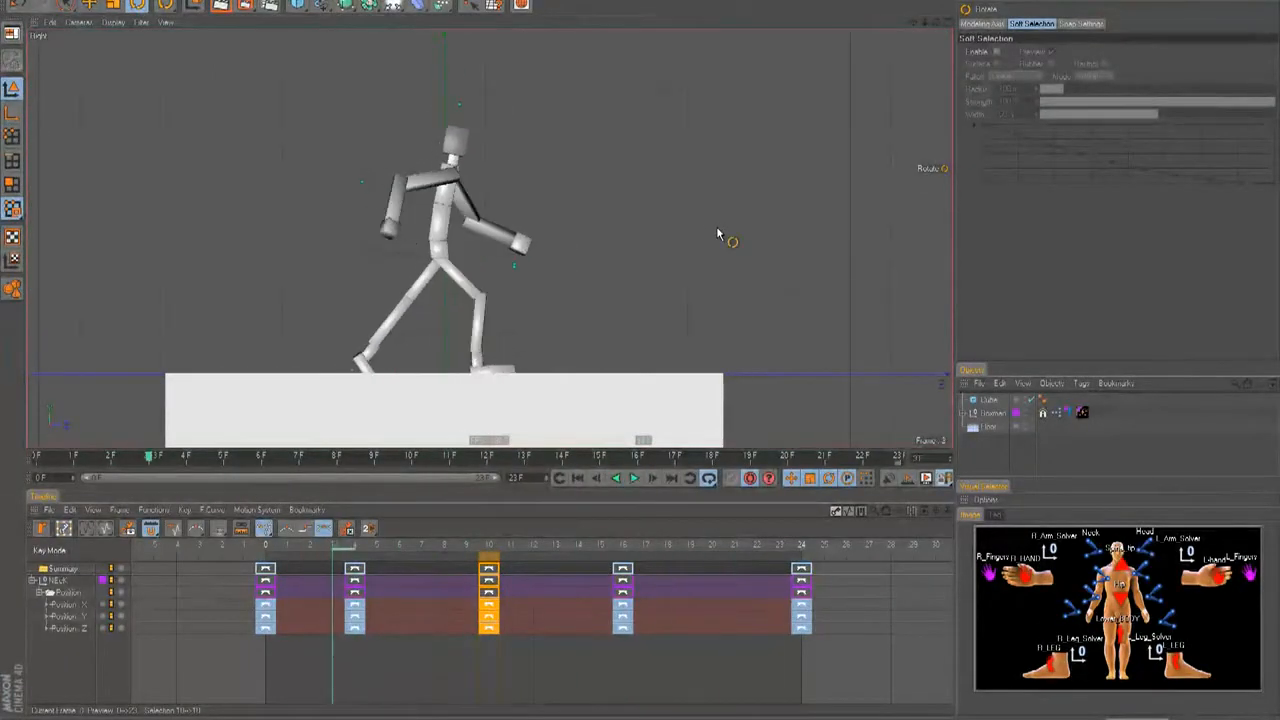
Replay and scrub the walk from behind to examine the foot motion.
key(F2)
key(F3)
key(F4)
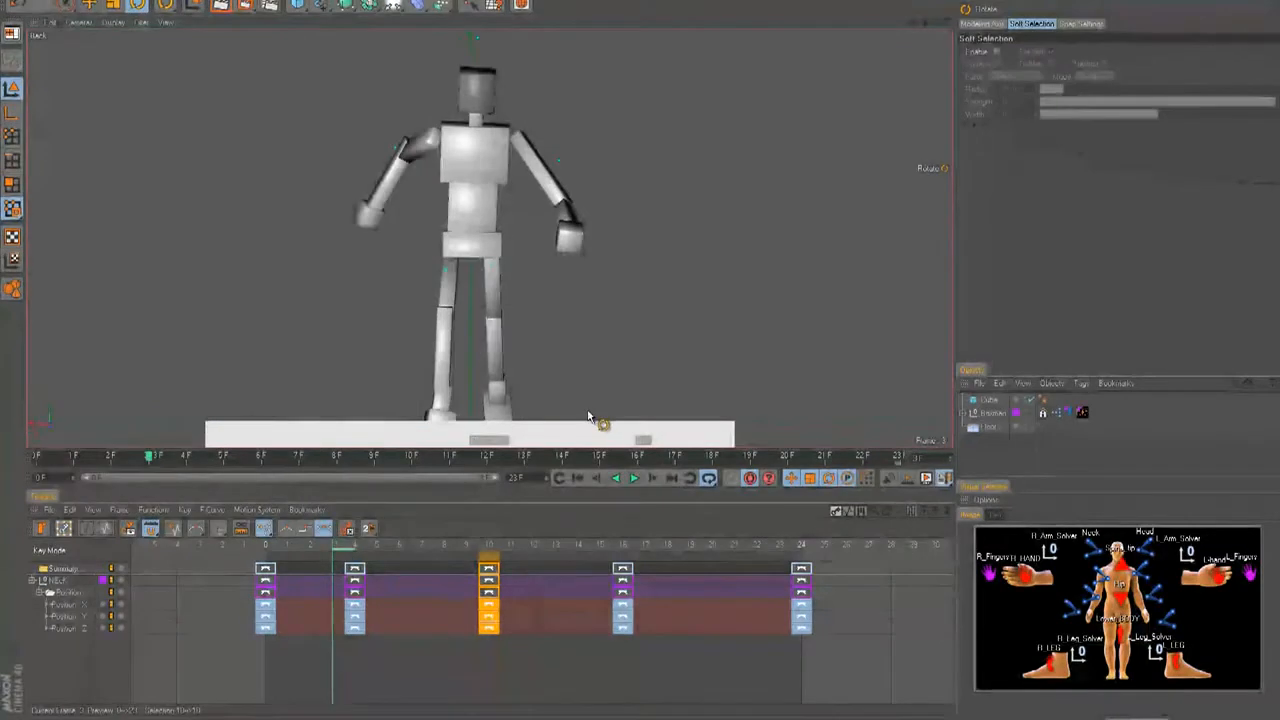
key(F8)
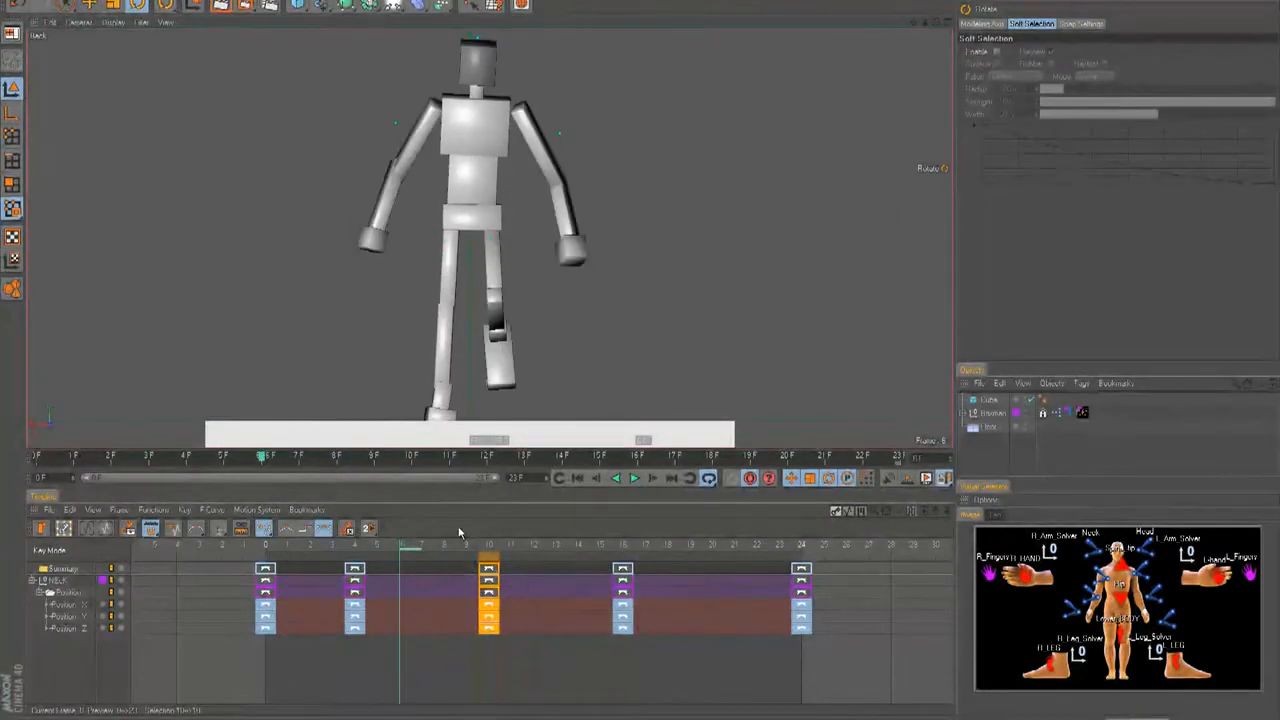
drag(413, 553, 579, 557)
Select the right foot control, examine its motion around frames 13 to 15, and show its animation curves.
click(1052, 676)
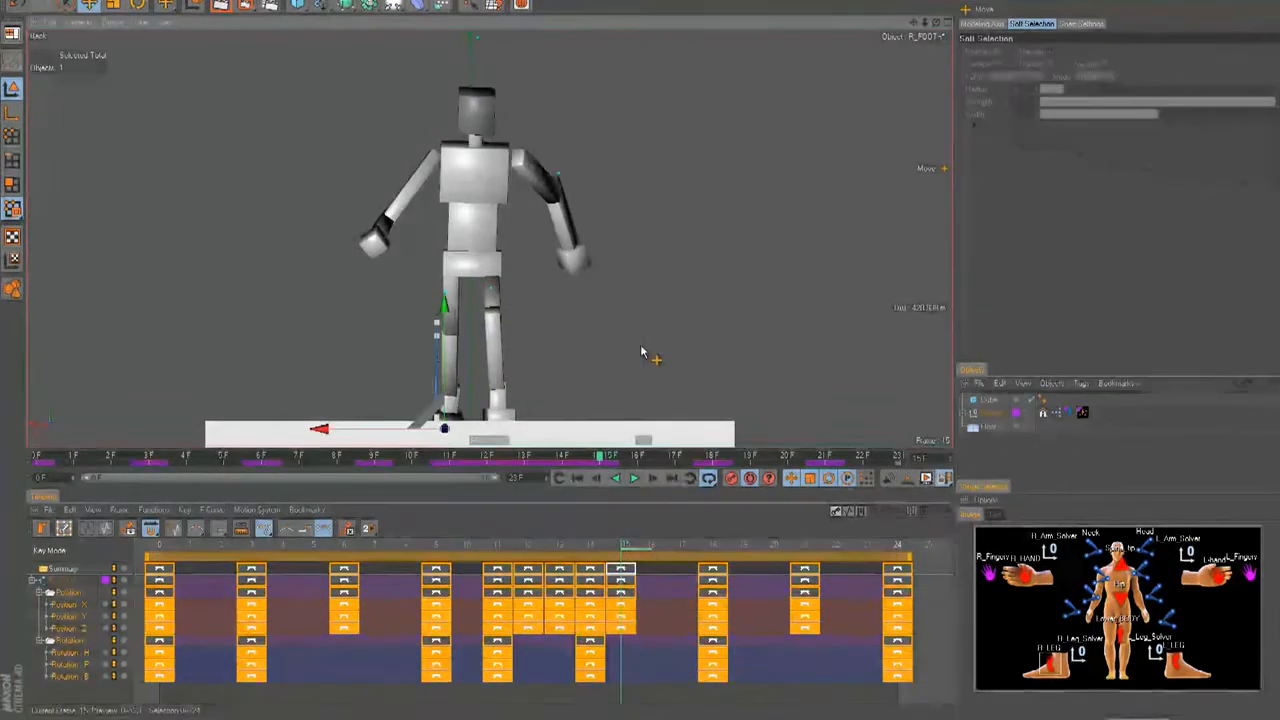
click(592, 548)
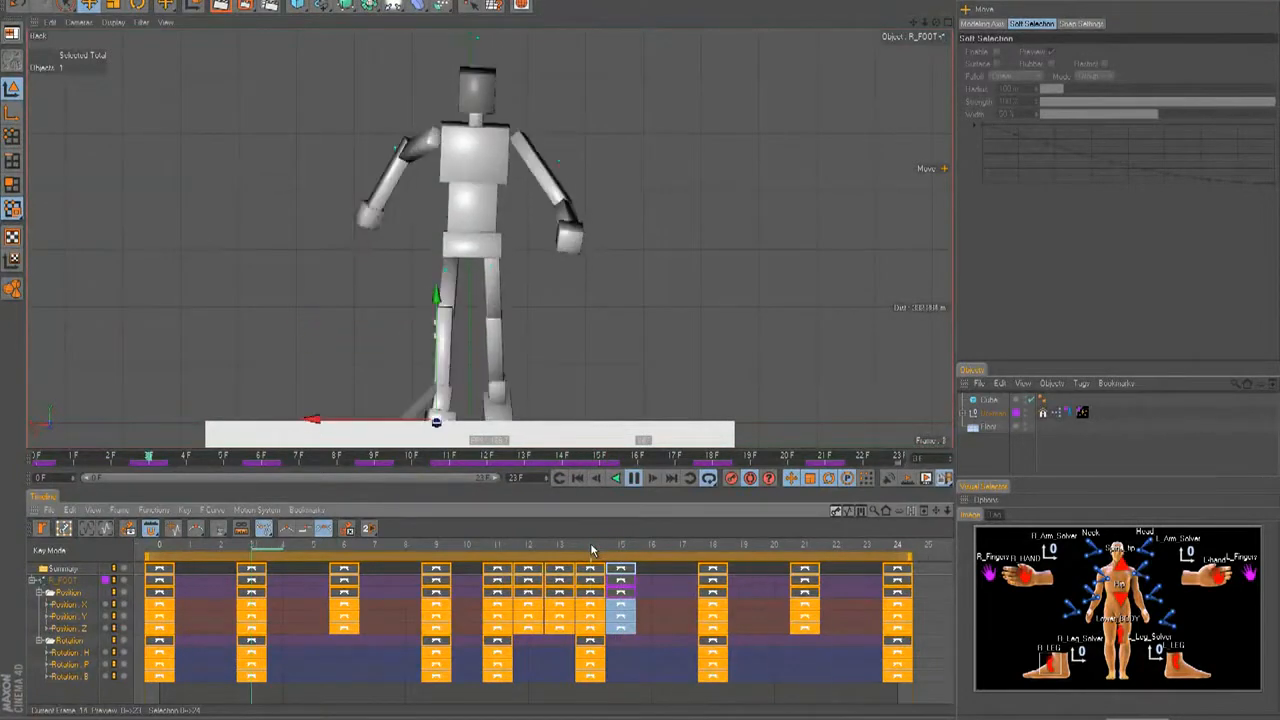
key(F8)
mouse_move(570, 546)
mouse_down()
mouse_move(552, 544)
mouse_move(605, 550)
mouse_move(566, 560)
mouse_up()
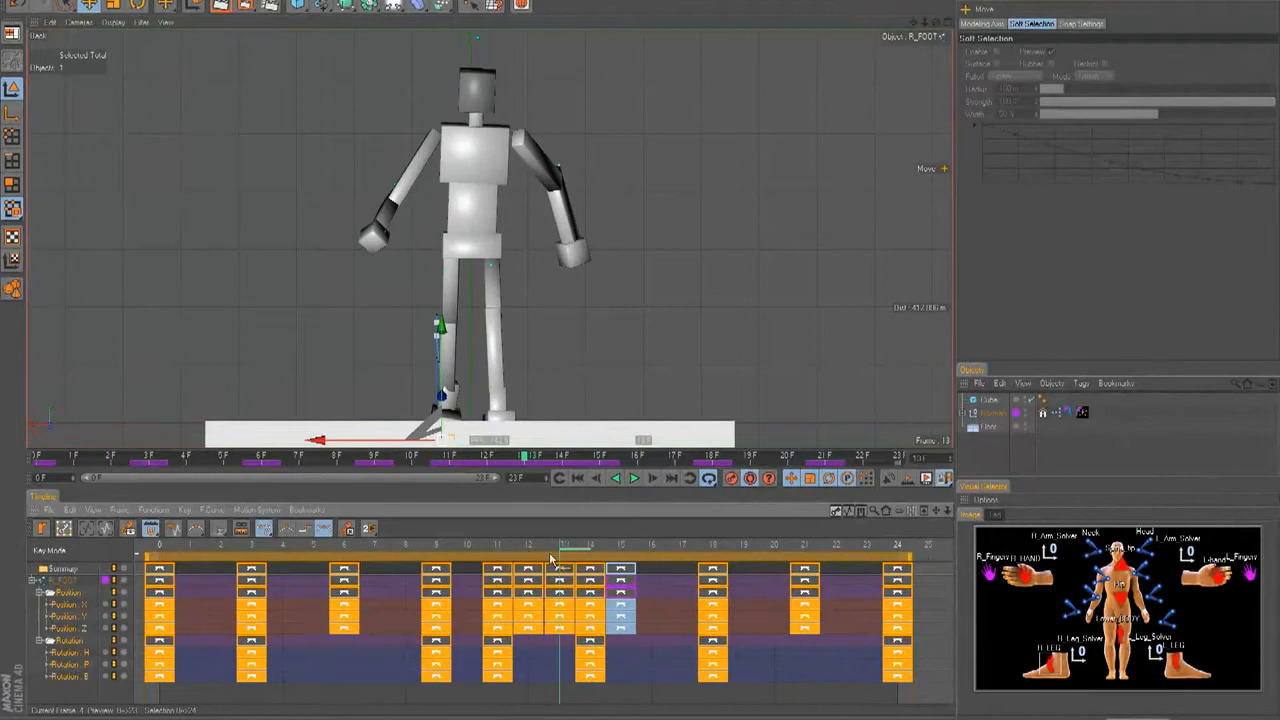
key(Tab)
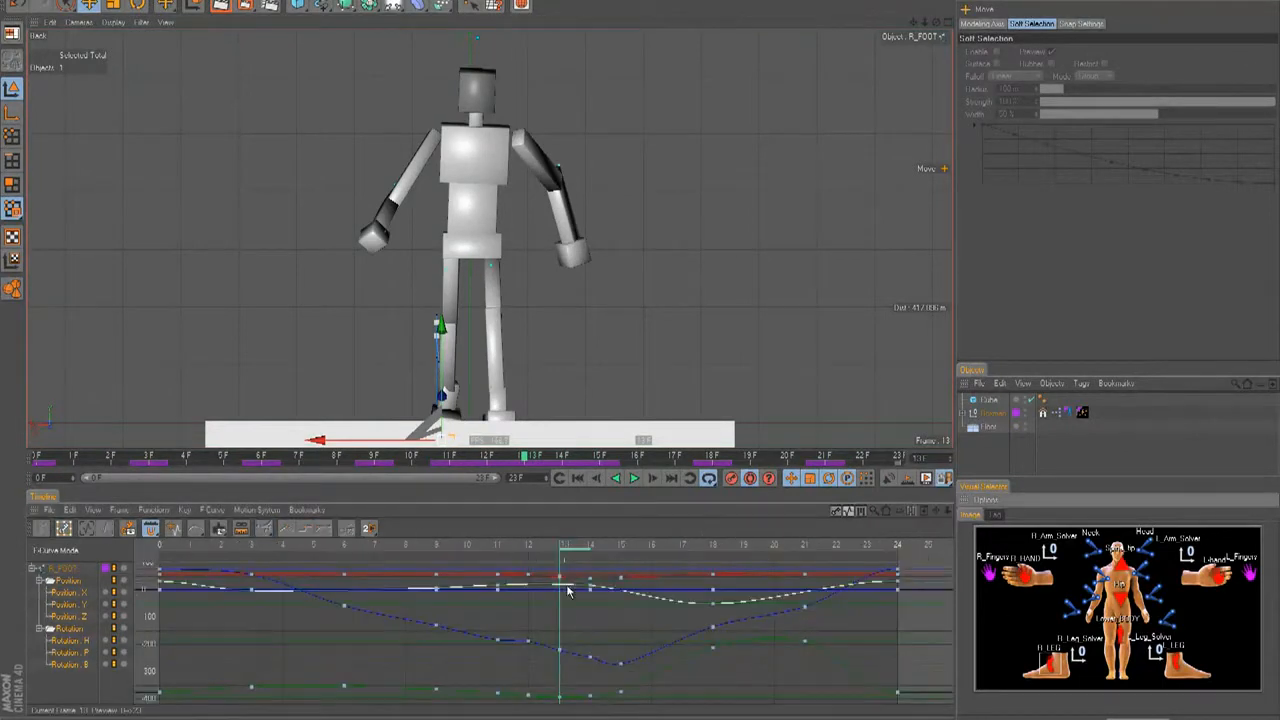
Smooth the right foot's Position Z curve between frames 12 and 16, moving its lowest key to frame 16, and replay the walk.
click(530, 642)
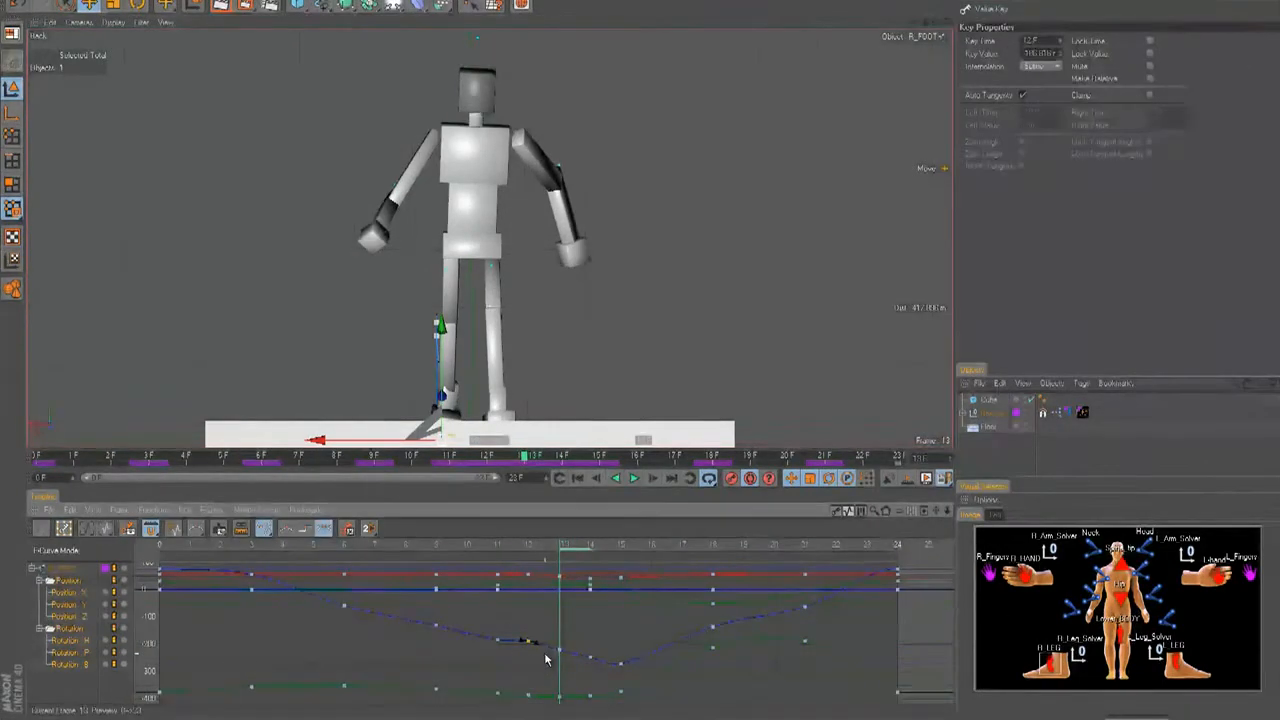
click(557, 652)
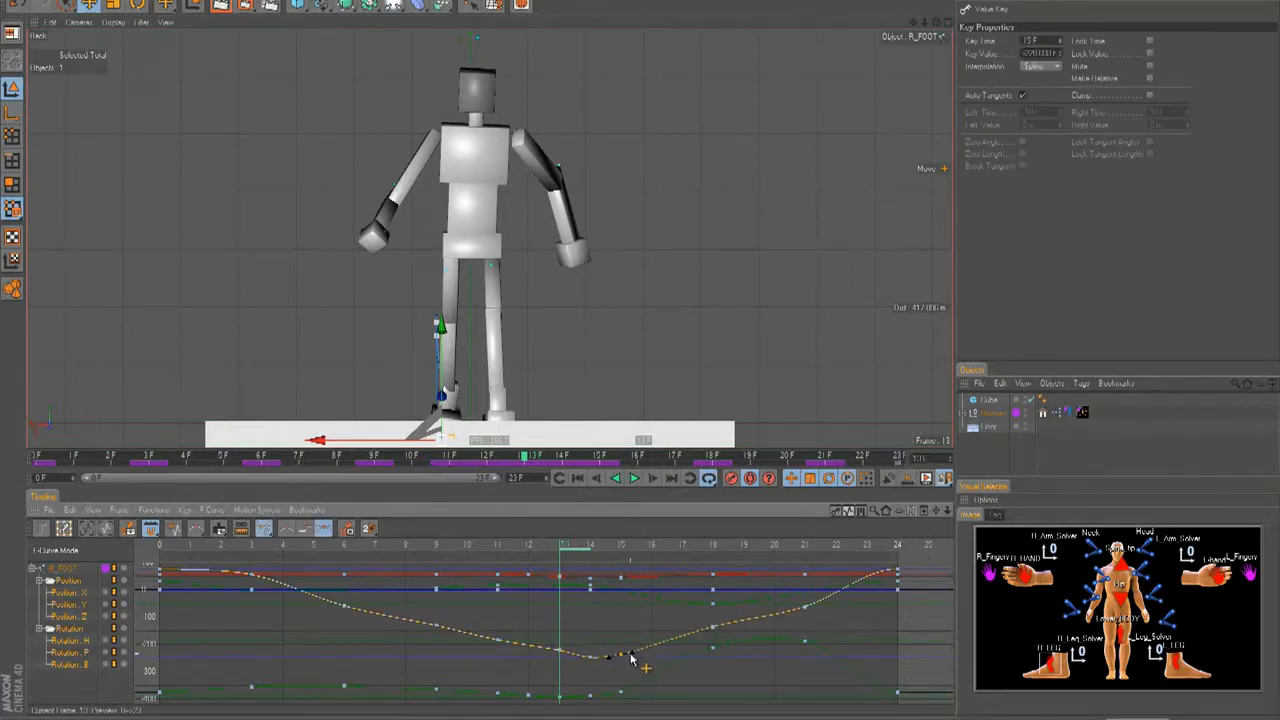
key(F8)
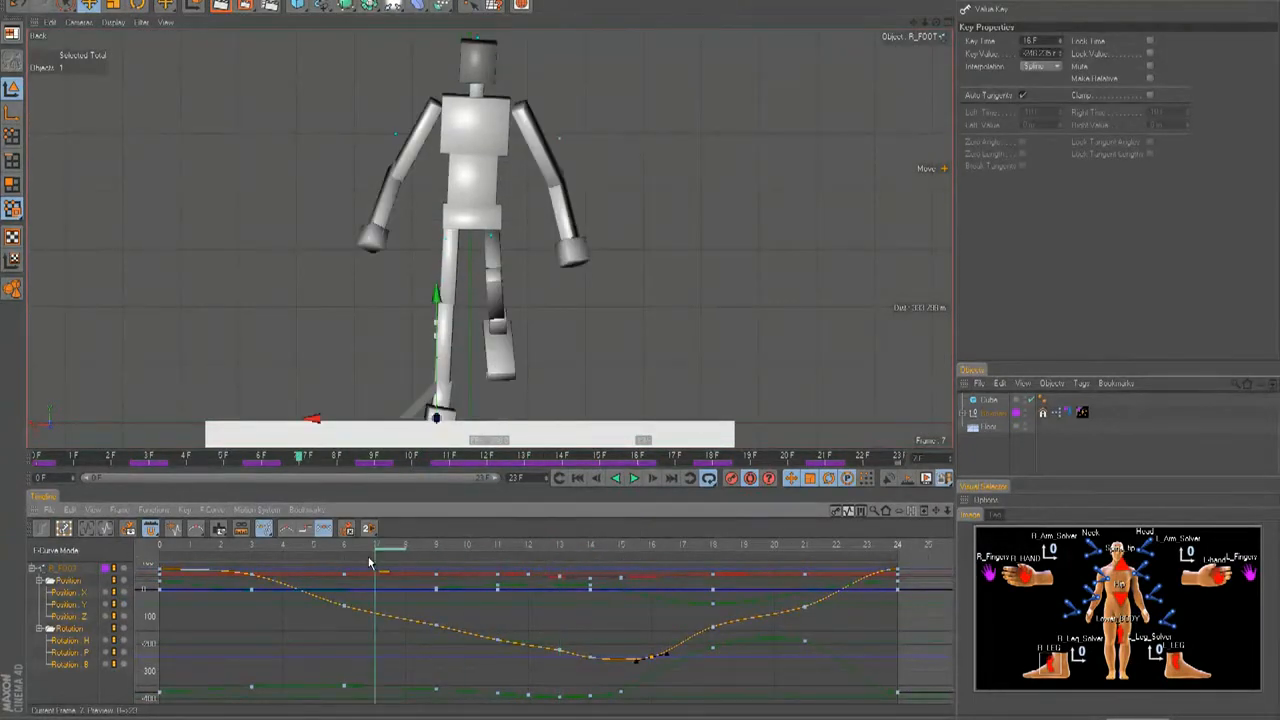
key(F8)
drag(472, 545, 604, 566)
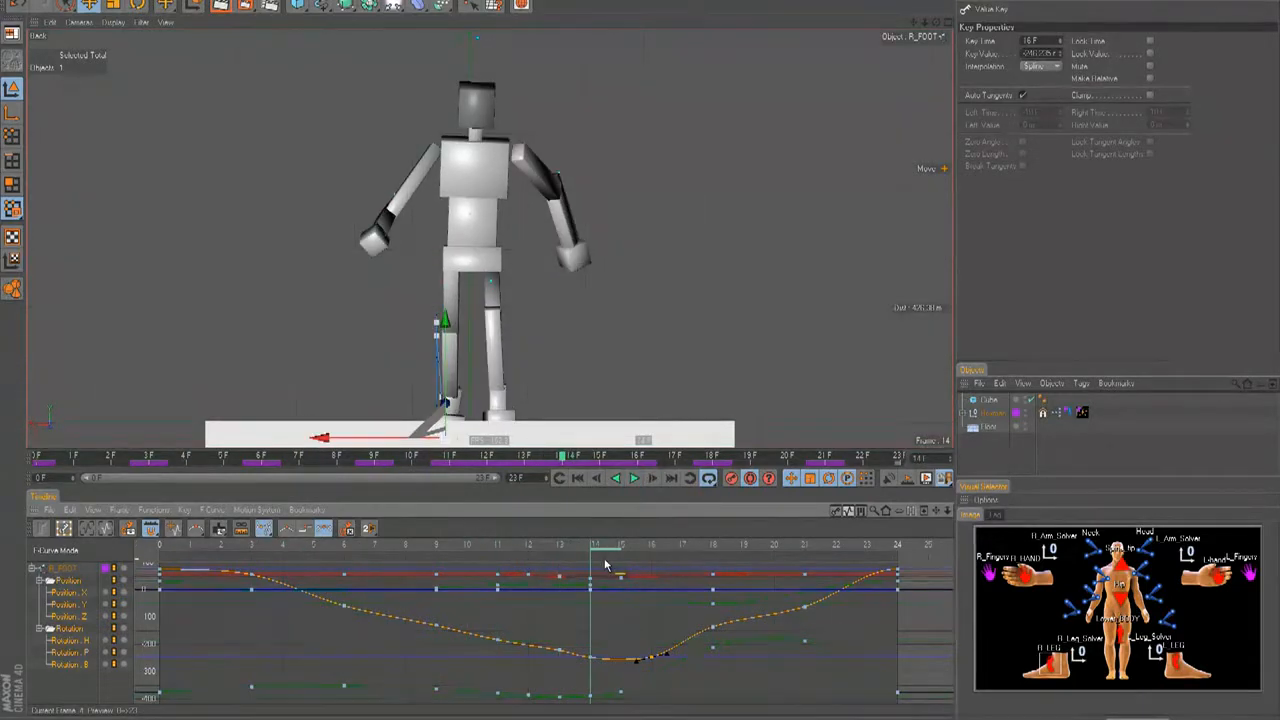
Step back and forth through frames 14 to 18 to examine the right foot's lift-off.
click(577, 424)
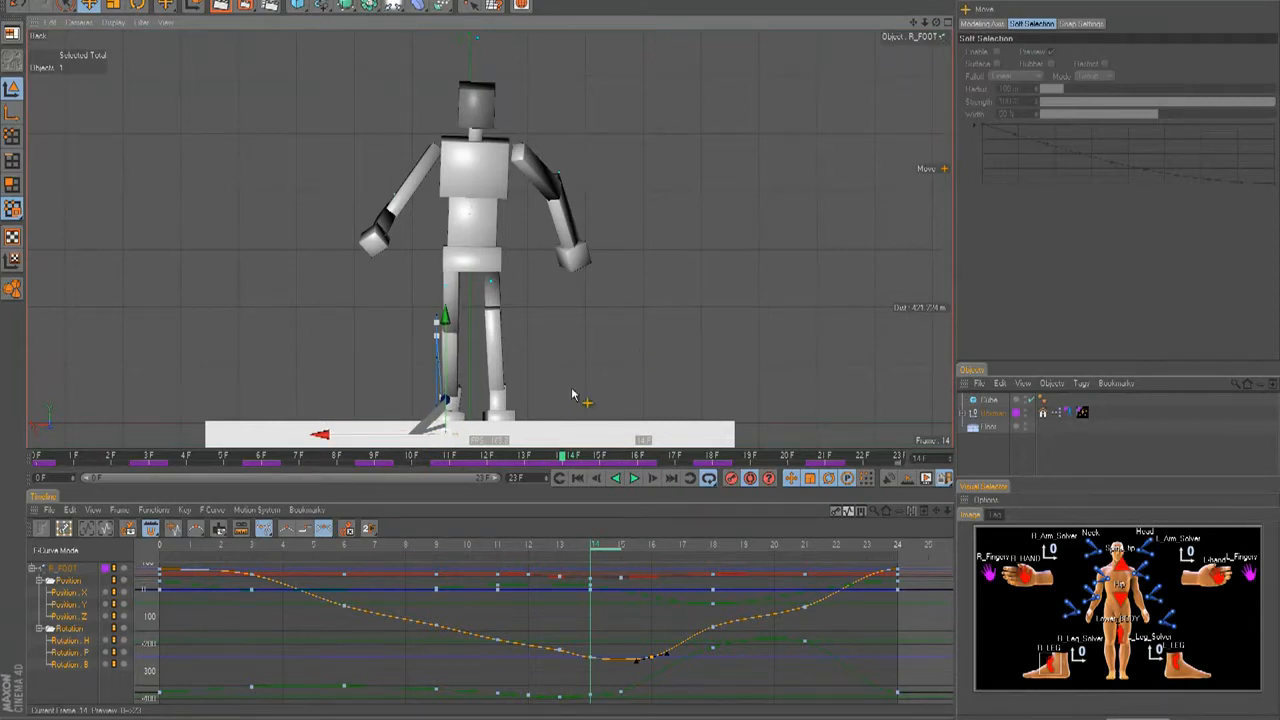
key(g)
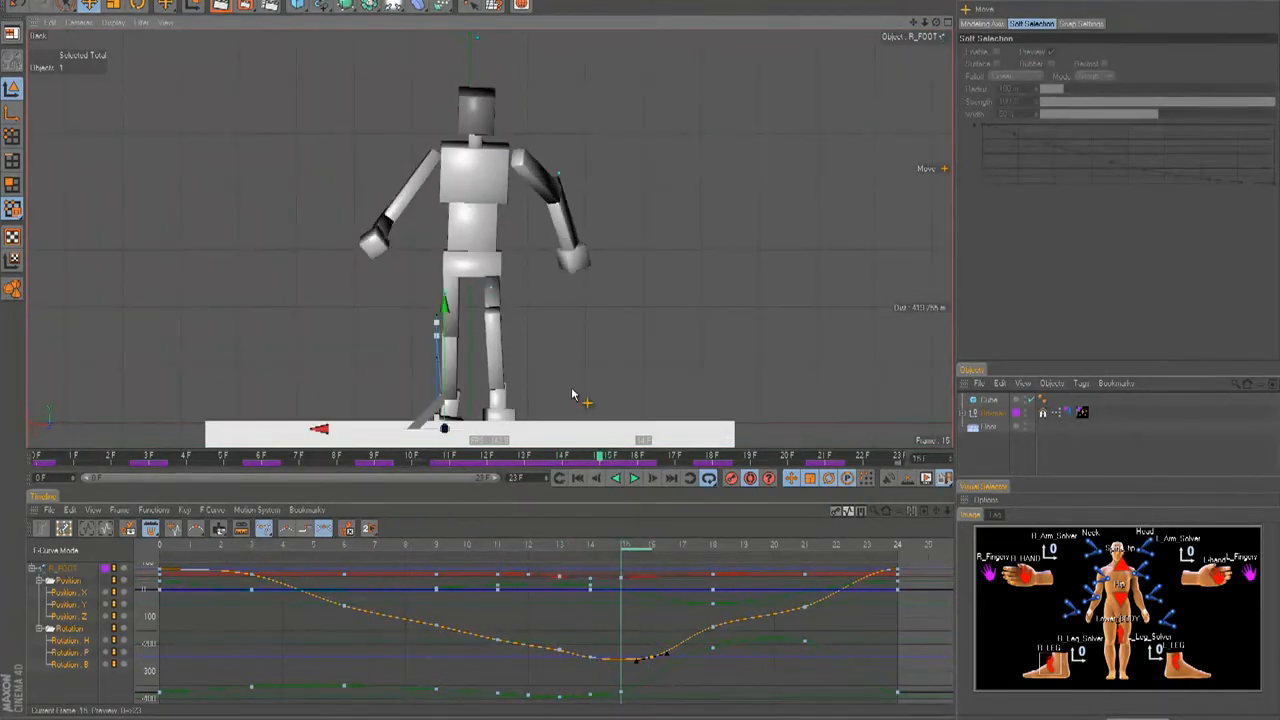
key(g)
key(f)
key(f)
key(g)
key(f)
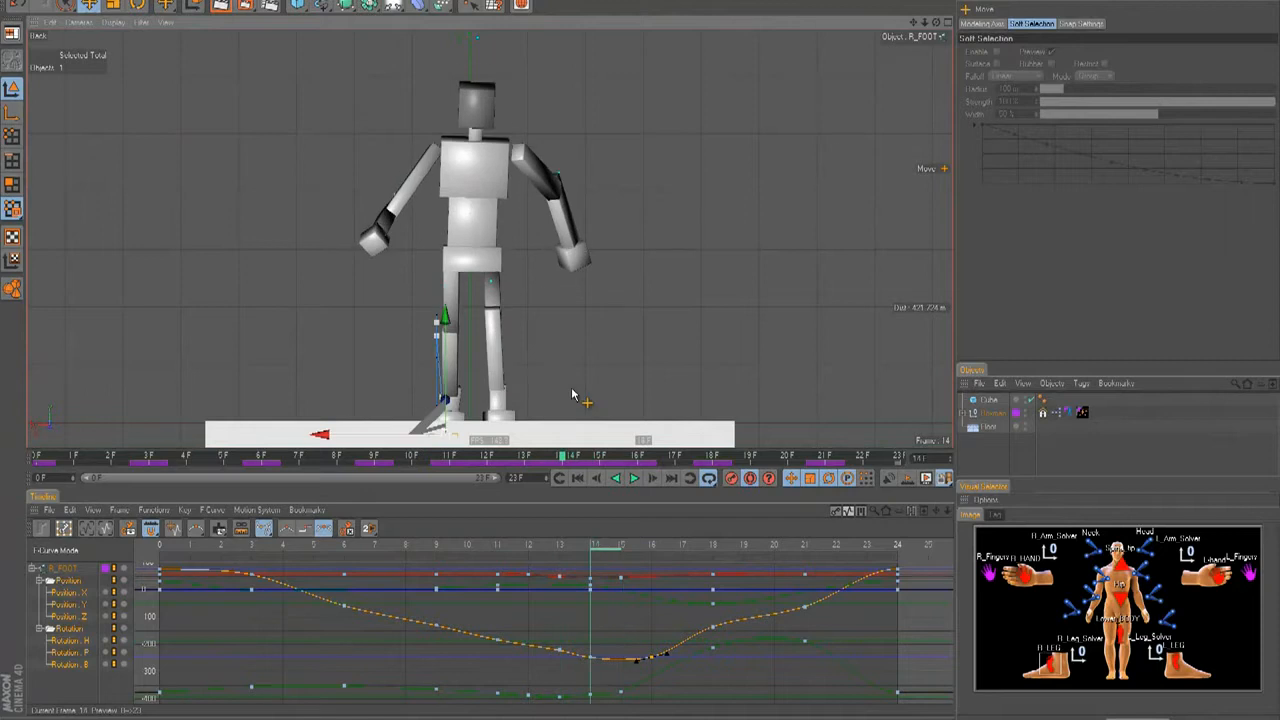
key(g)
key(g)
key(f)
key(f)
key(f)
key(f)
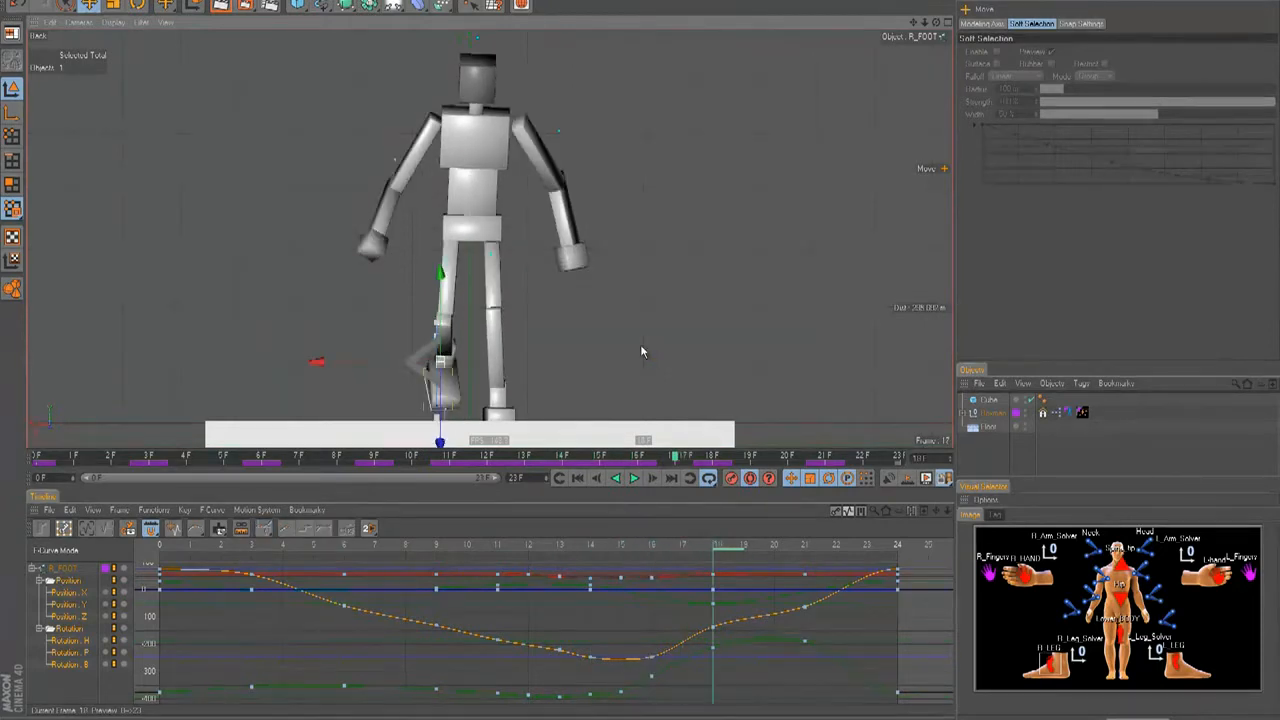
Deselect the right foot control and replay the walk from behind.
click(631, 275)
key(F8)
key(F8)
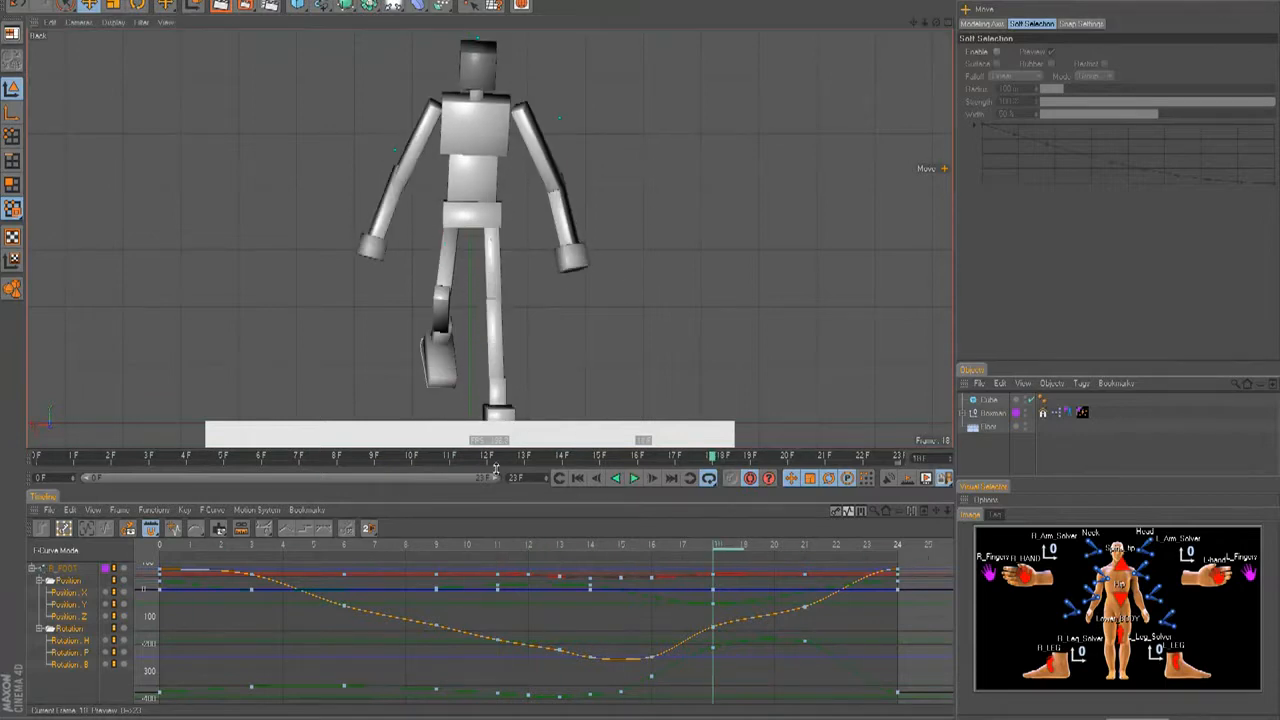
Rotate the lower body control slightly about its vertical axis at frame 0 in the perspective view.
key(shift+f)
click(1119, 605)
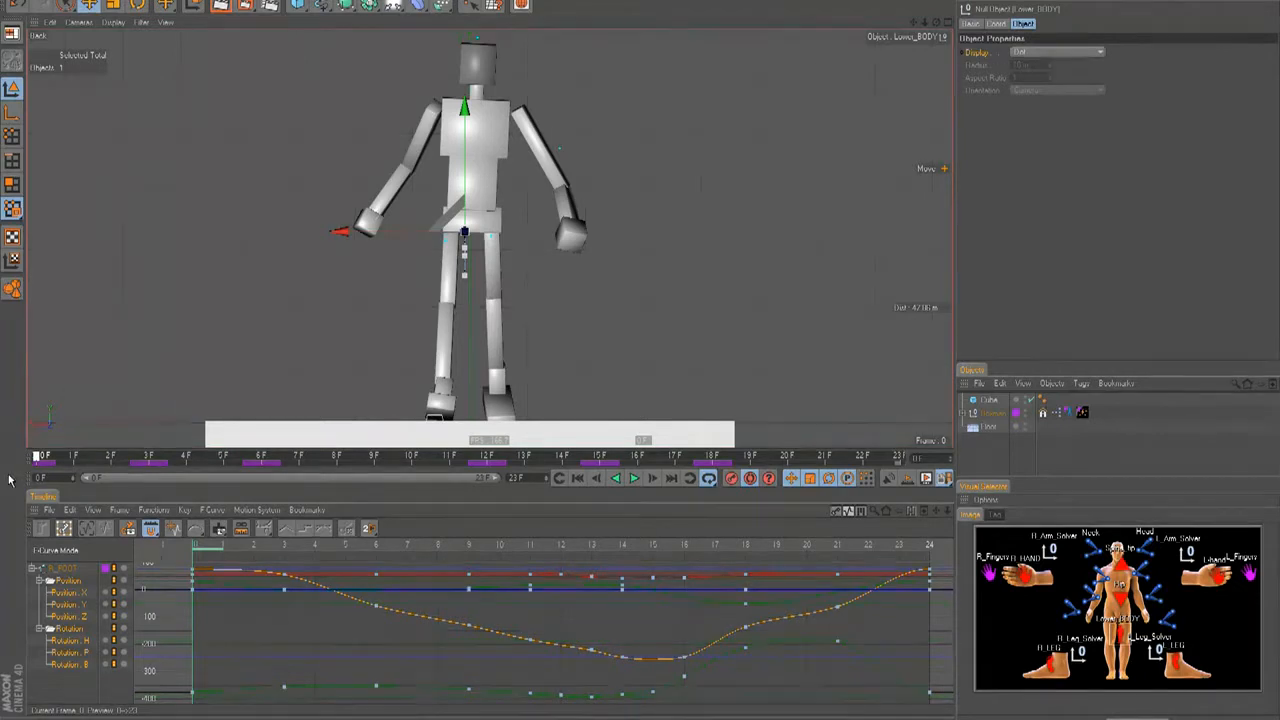
key(F1)
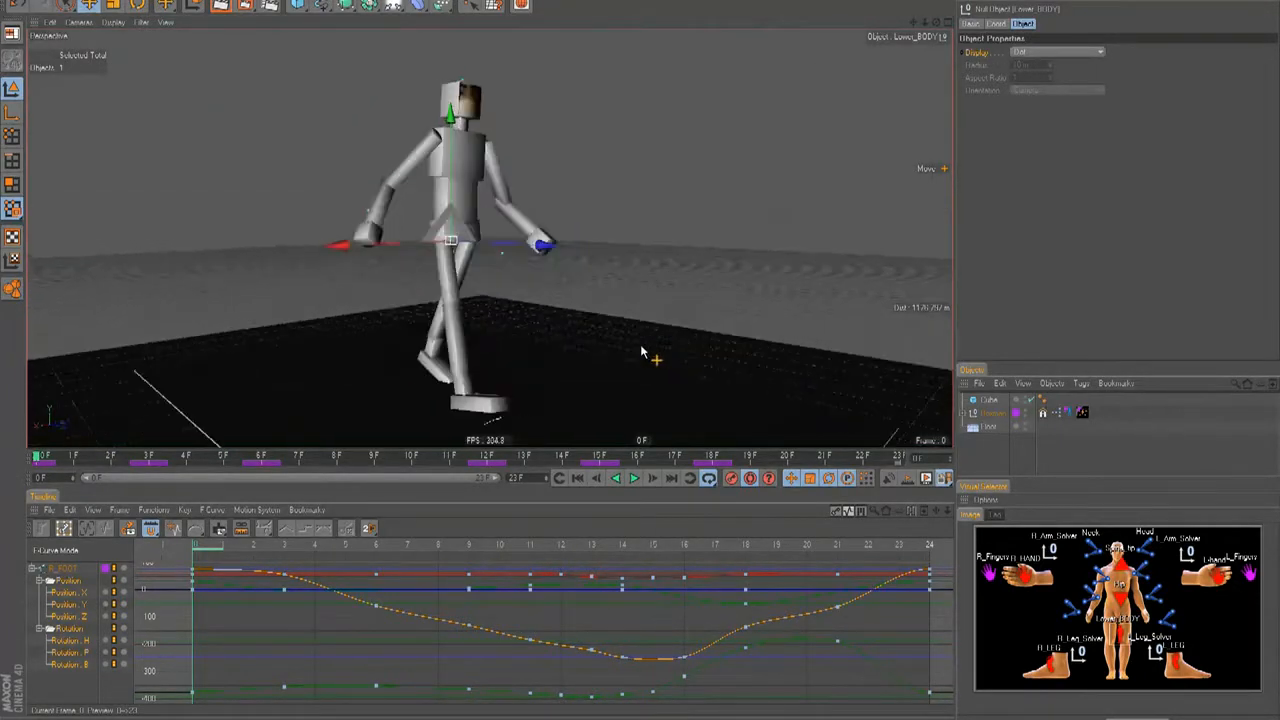
key(r)
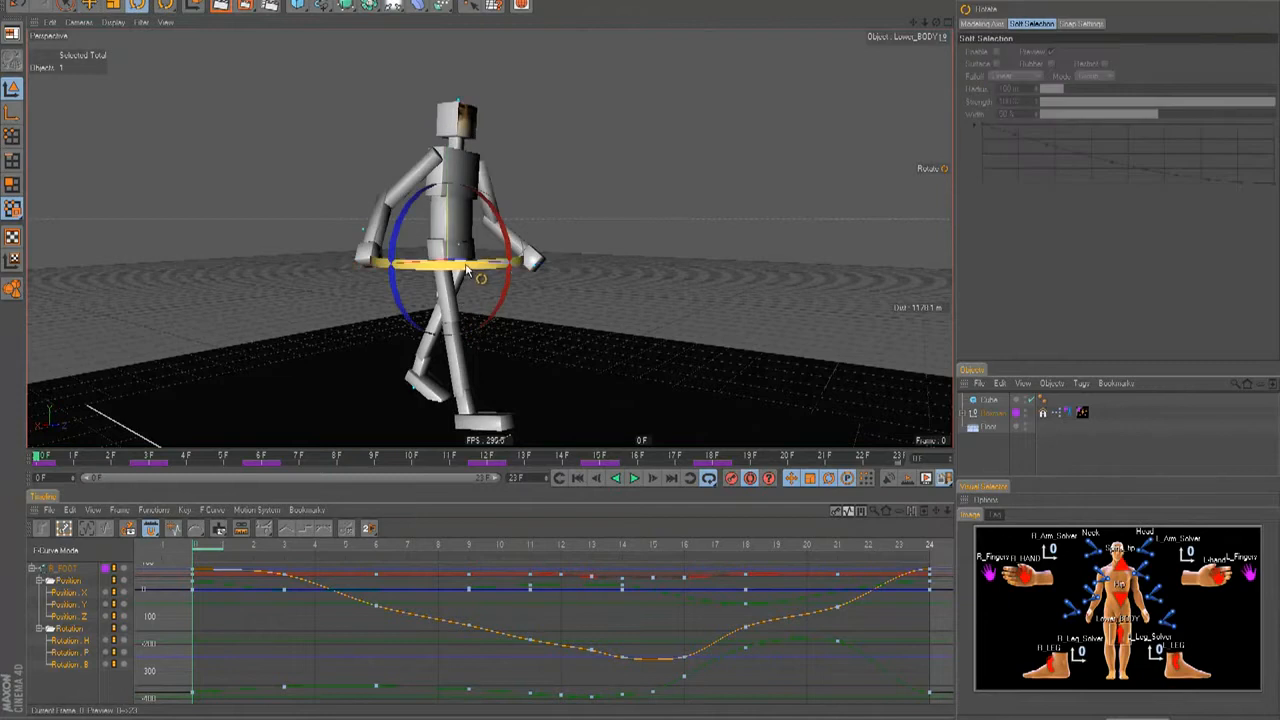
drag(461, 272, 478, 276)
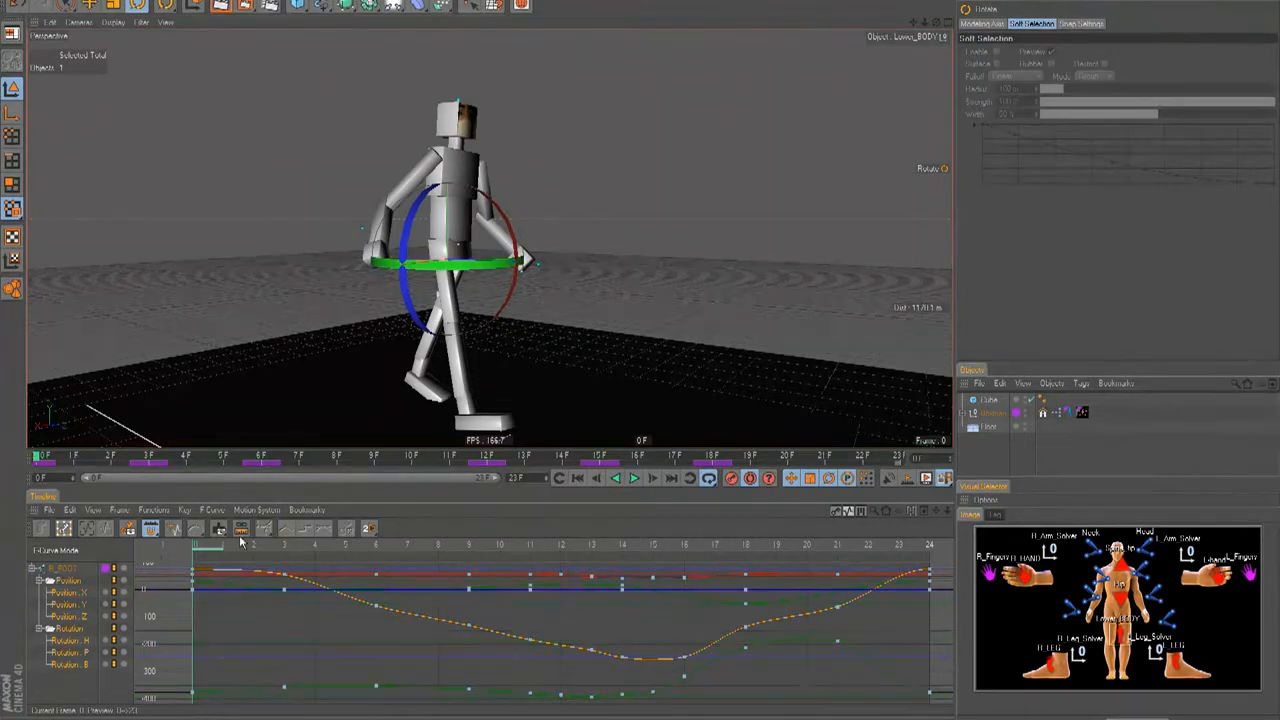
Keyframe a slight hip twist on the lower body control at frame 9.
drag(268, 548, 3, 563)
drag(145, 562, 463, 569)
alt+drag(491, 190, 642, 352)
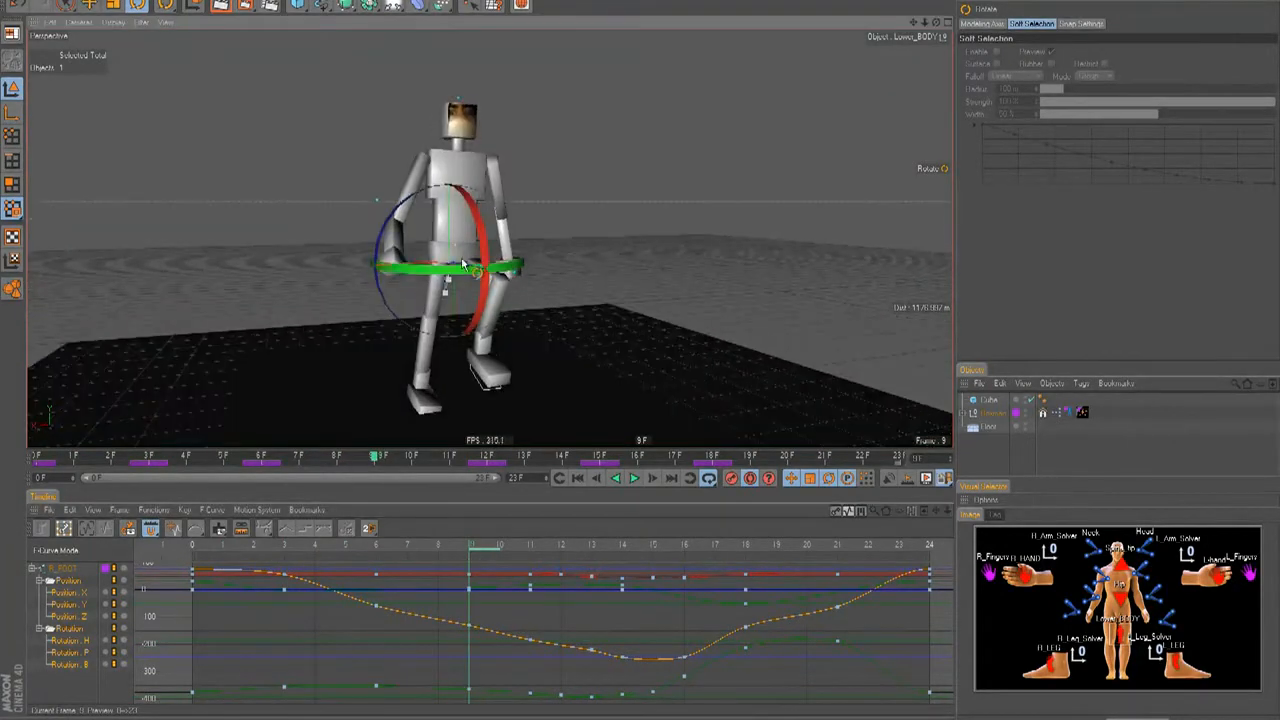
drag(465, 262, 457, 272)
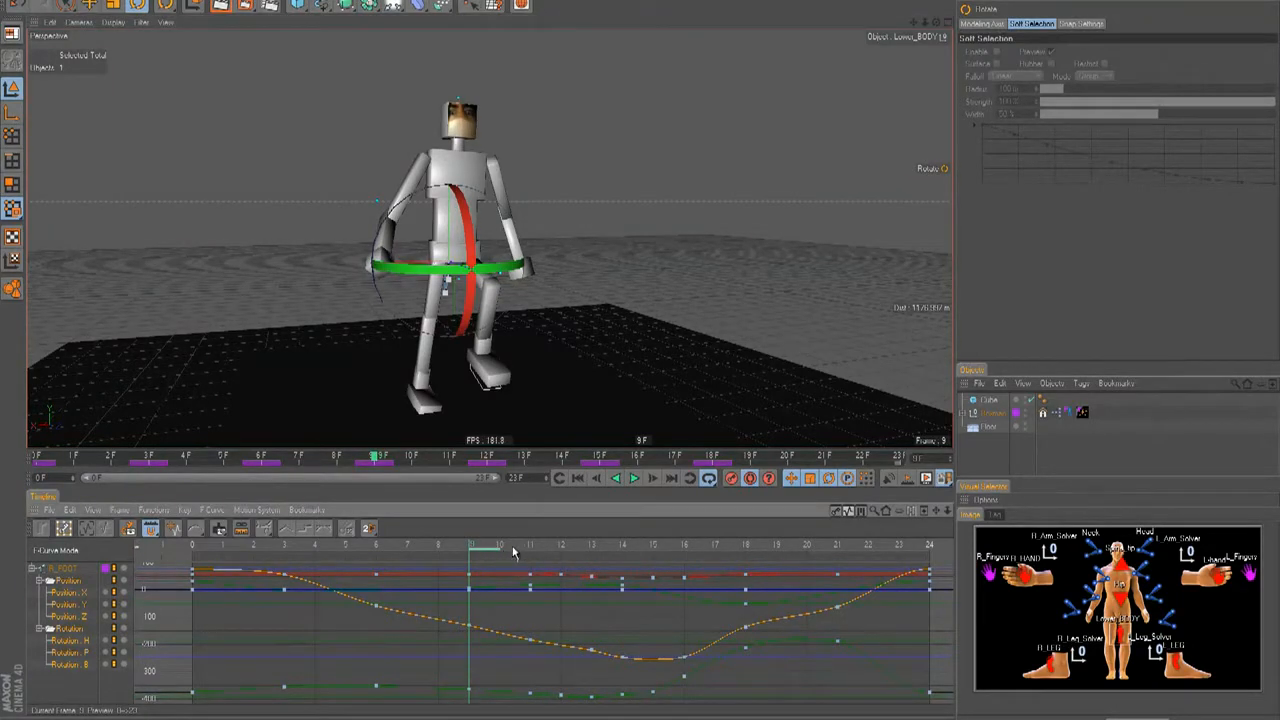
Keyframe a slight hip twist on the lower body control at frame 19, and replay the walk from behind.
drag(489, 551, 799, 548)
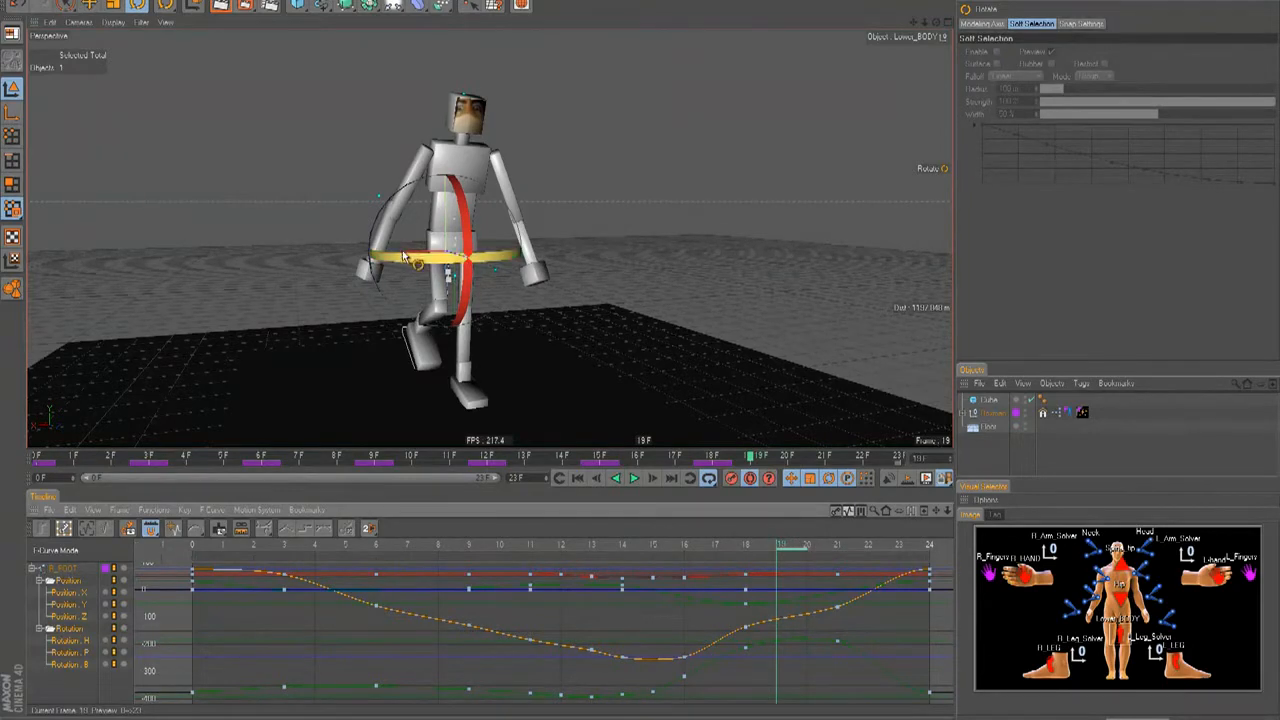
drag(405, 258, 410, 260)
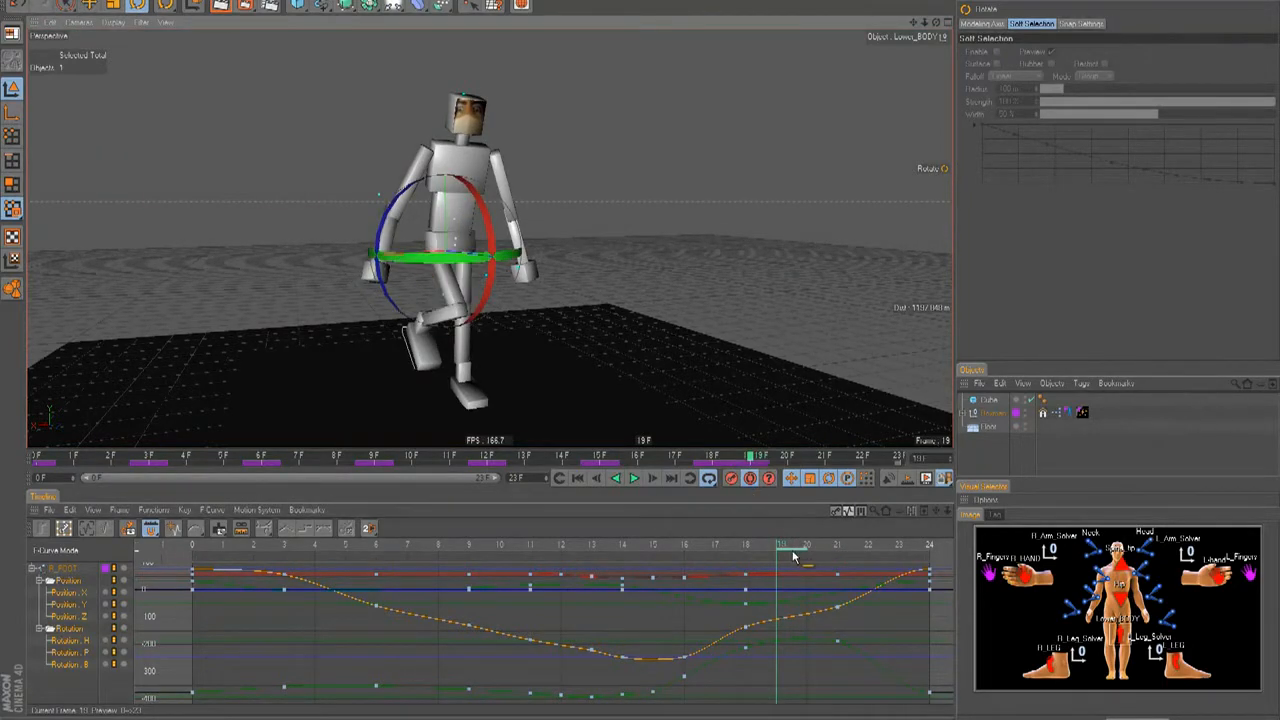
key(F8)
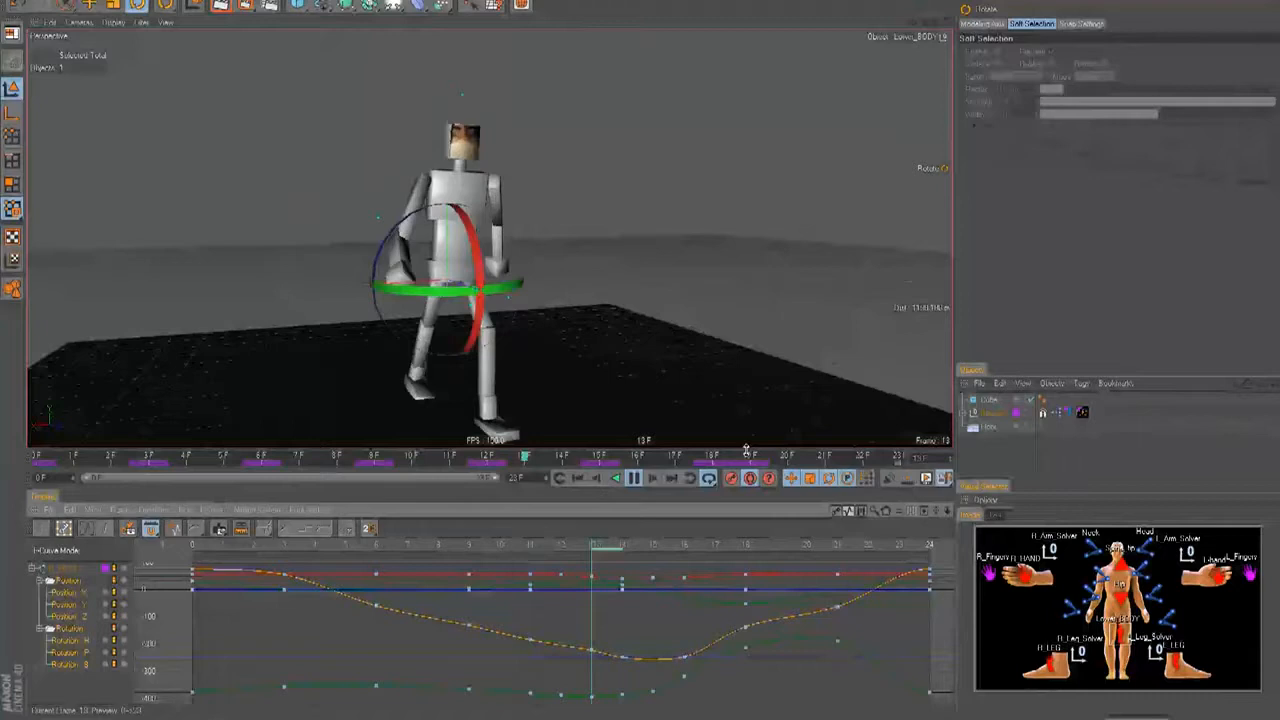
key(F4)
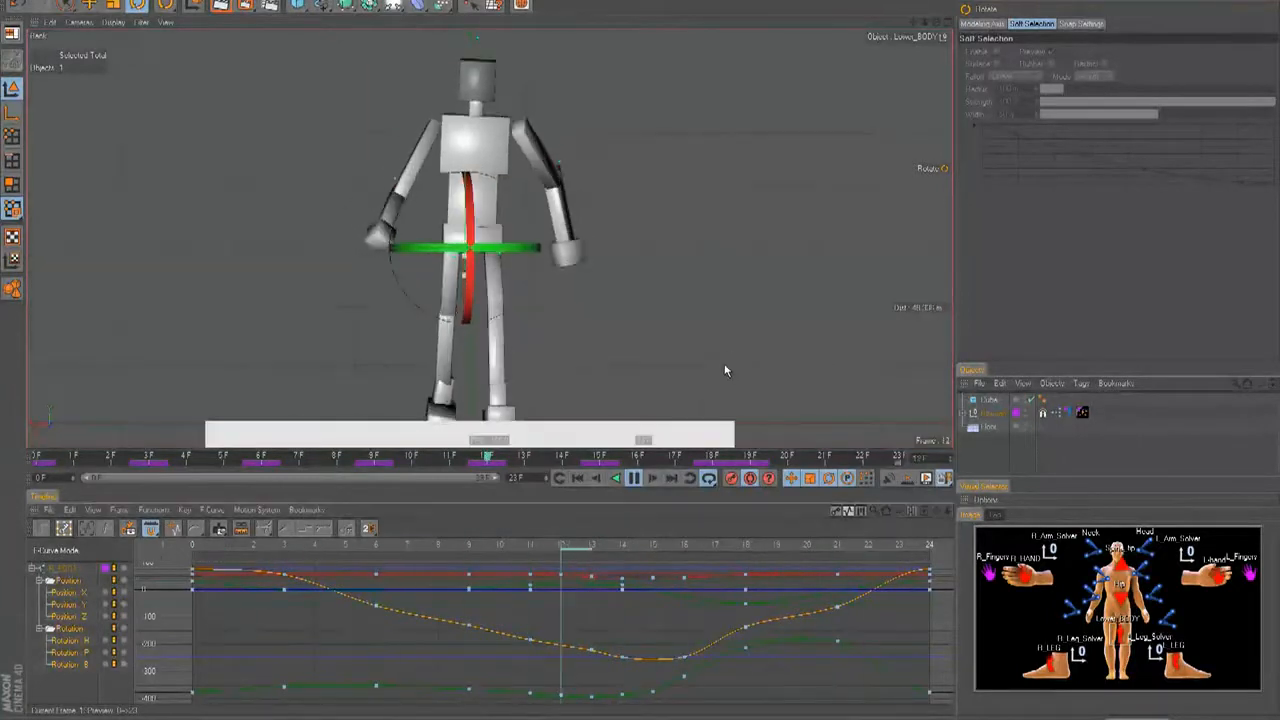
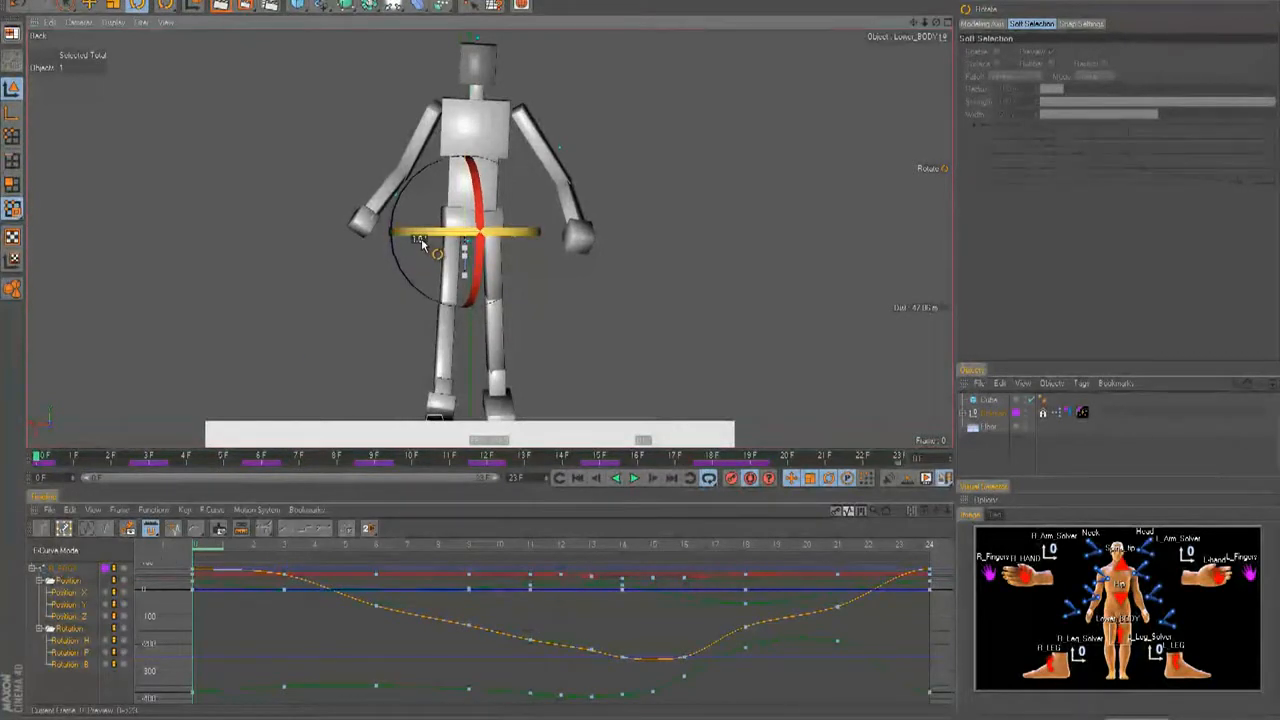
Adjust the lower body control's rotation at frames 6 and 15 in the back view.
drag(207, 558, 378, 560)
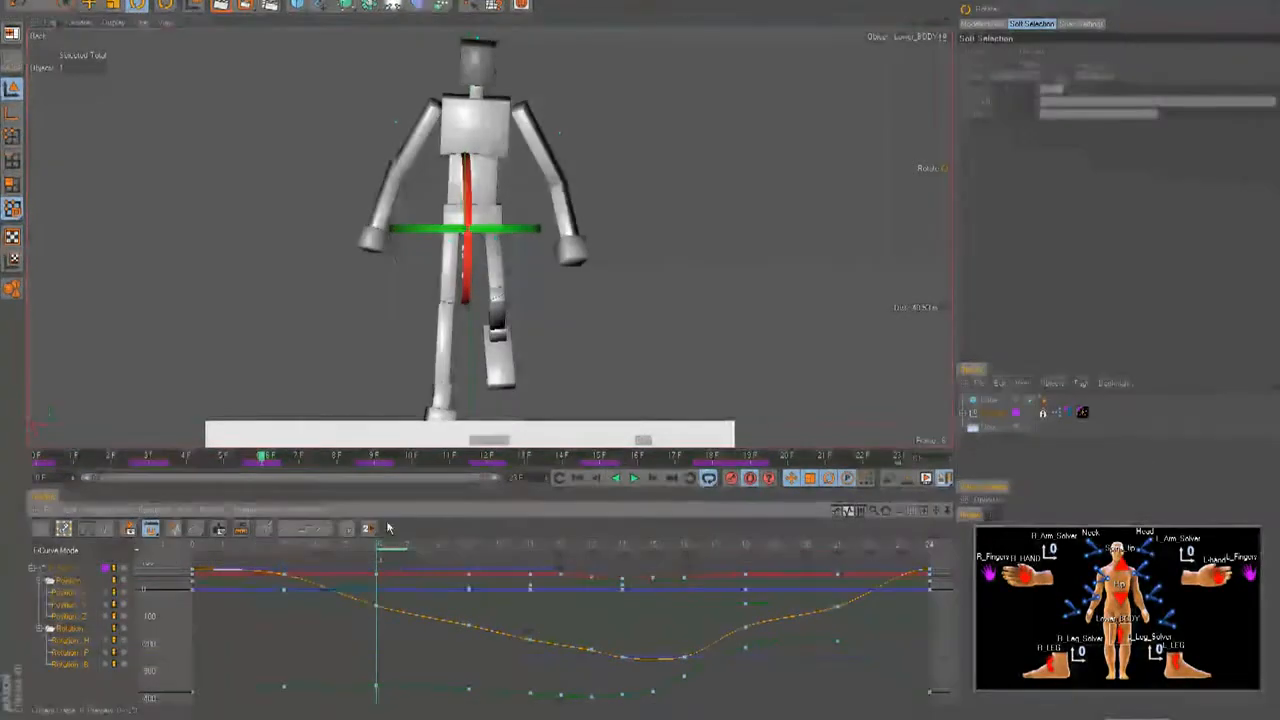
drag(497, 252, 495, 243)
drag(410, 544, 646, 570)
drag(463, 304, 620, 330)
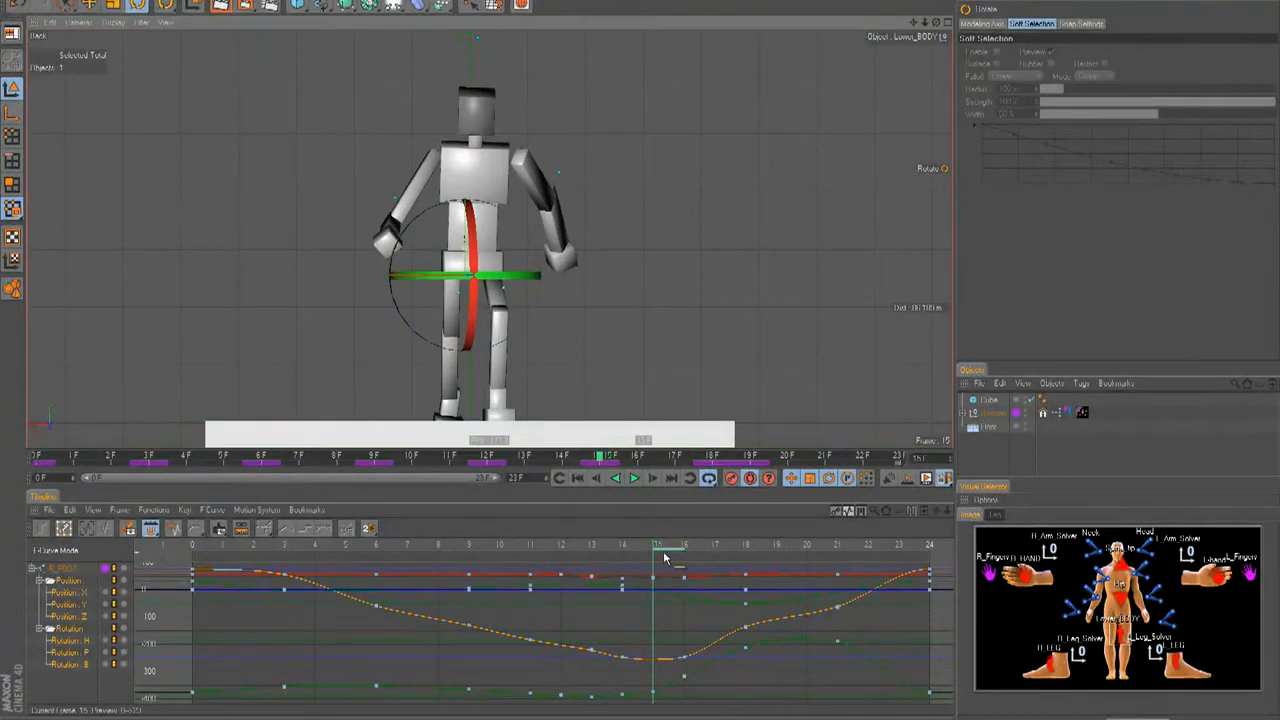
Rotate the lower body control slightly about its vertical axis at frame 20 in the back view.
drag(652, 547, 808, 550)
drag(460, 228, 458, 232)
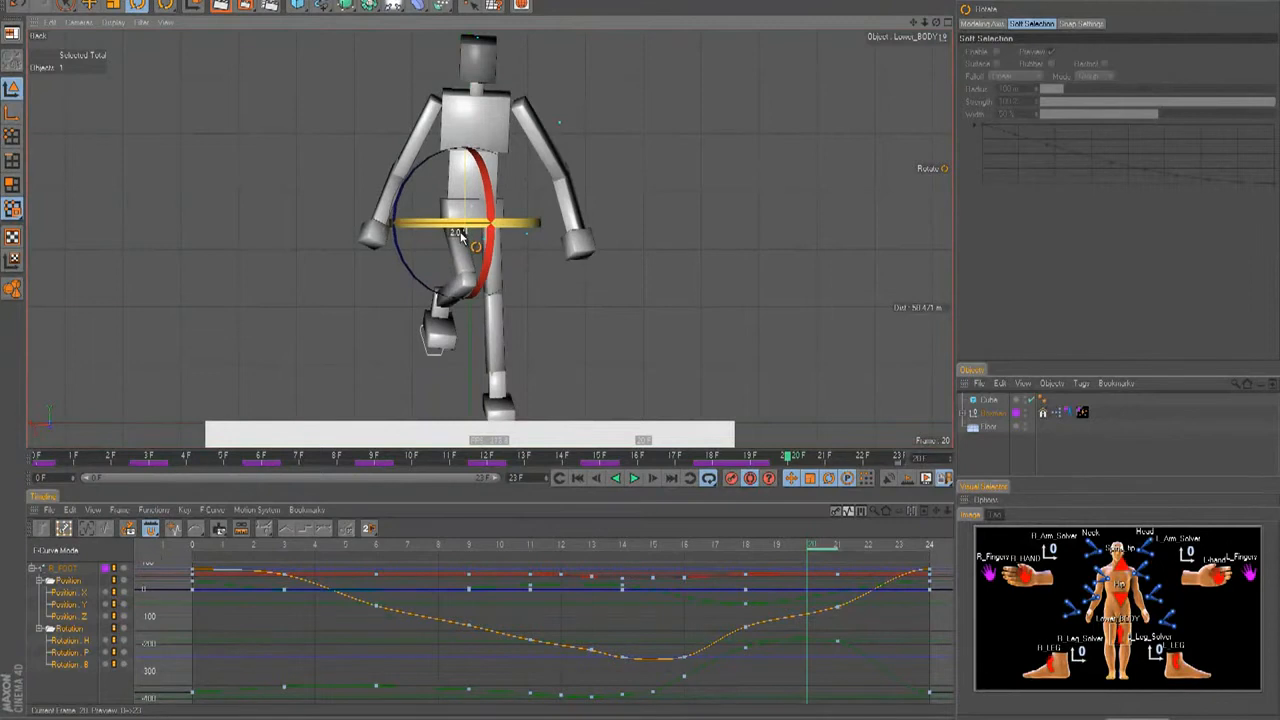
drag(823, 549, 136, 578)
Copy the lower body control's frame 0 rotation keys to frame 24, and replay the walk from behind and in perspective.
click(1136, 648)
key(e)
key(Tab)
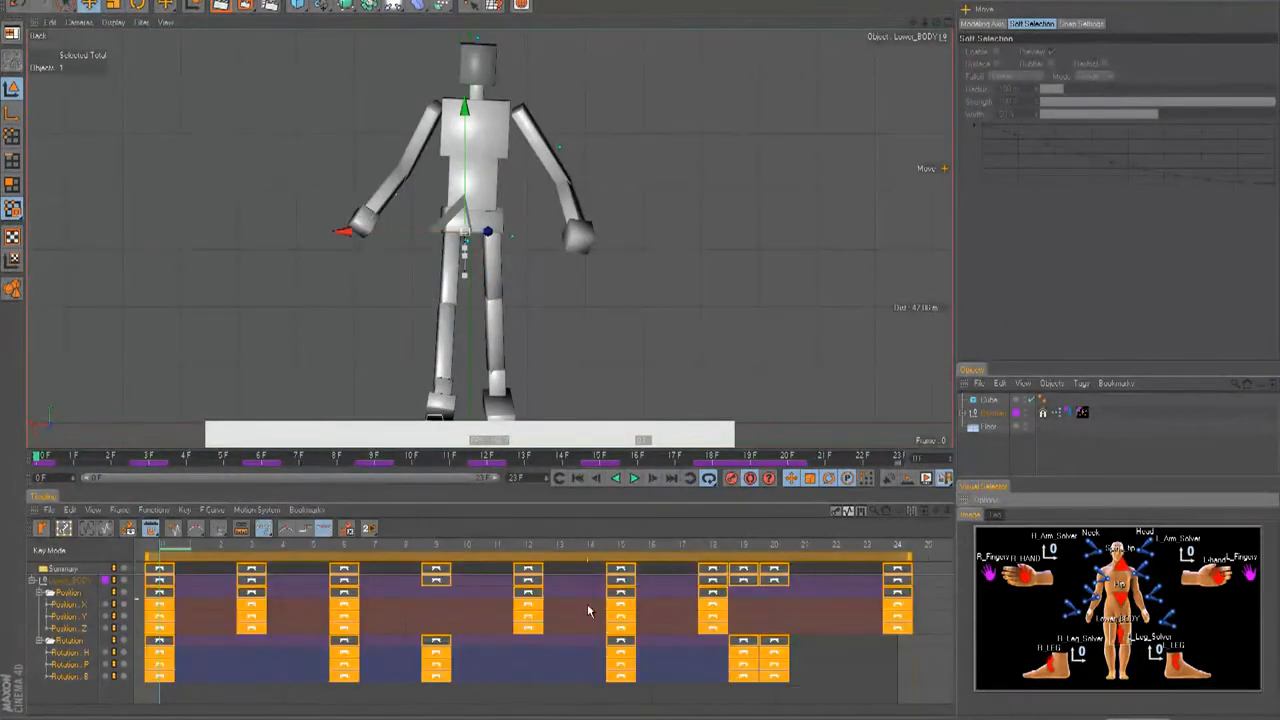
click(281, 695)
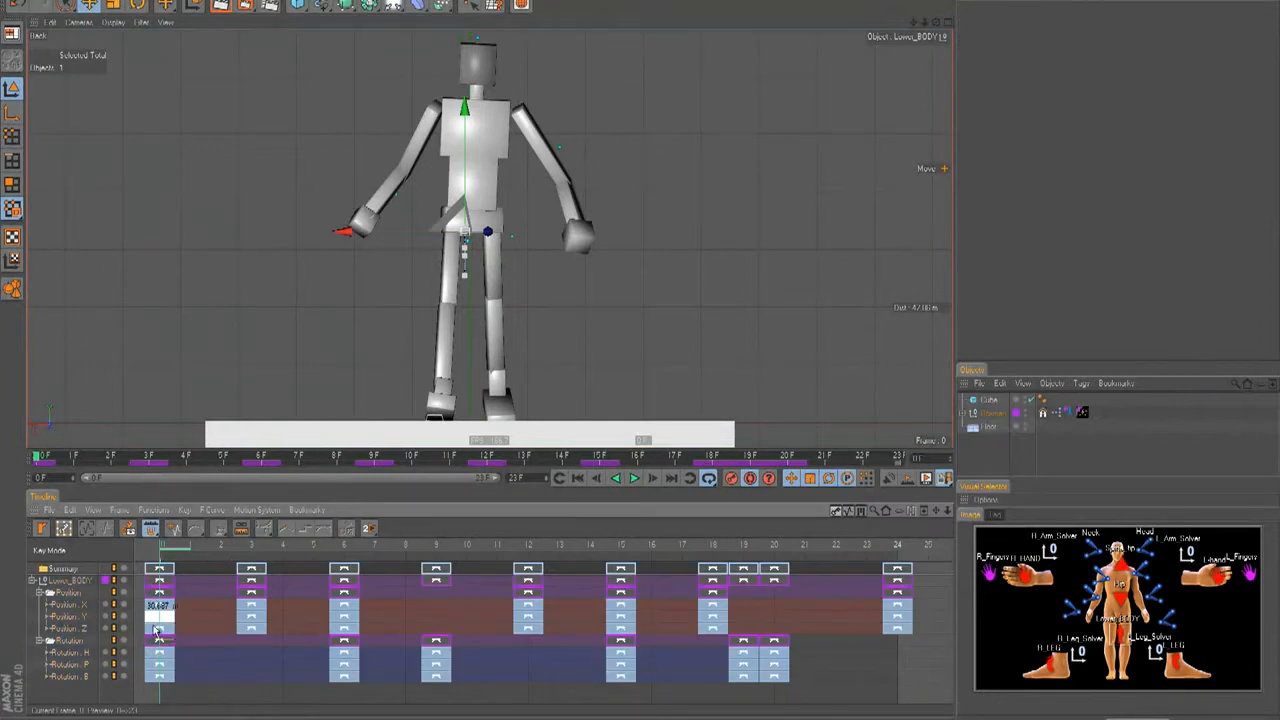
drag(188, 685, 888, 656)
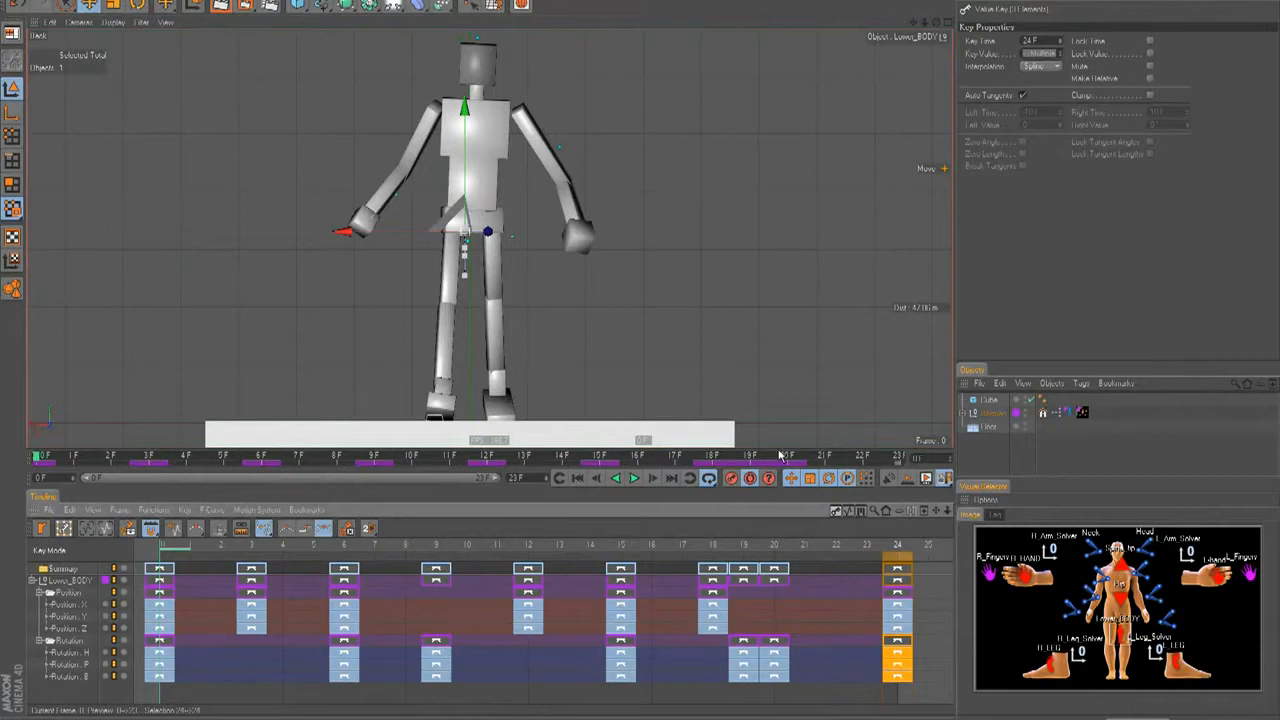
click(714, 323)
key(F8)
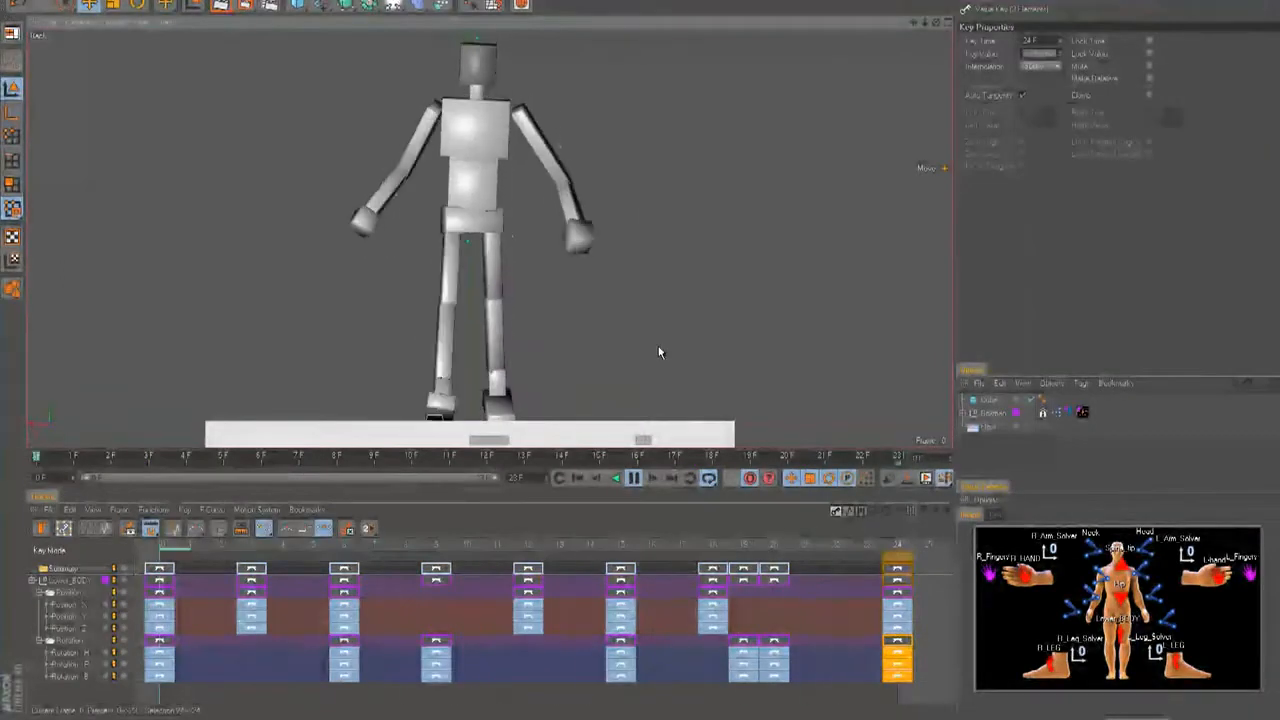
key(F1)
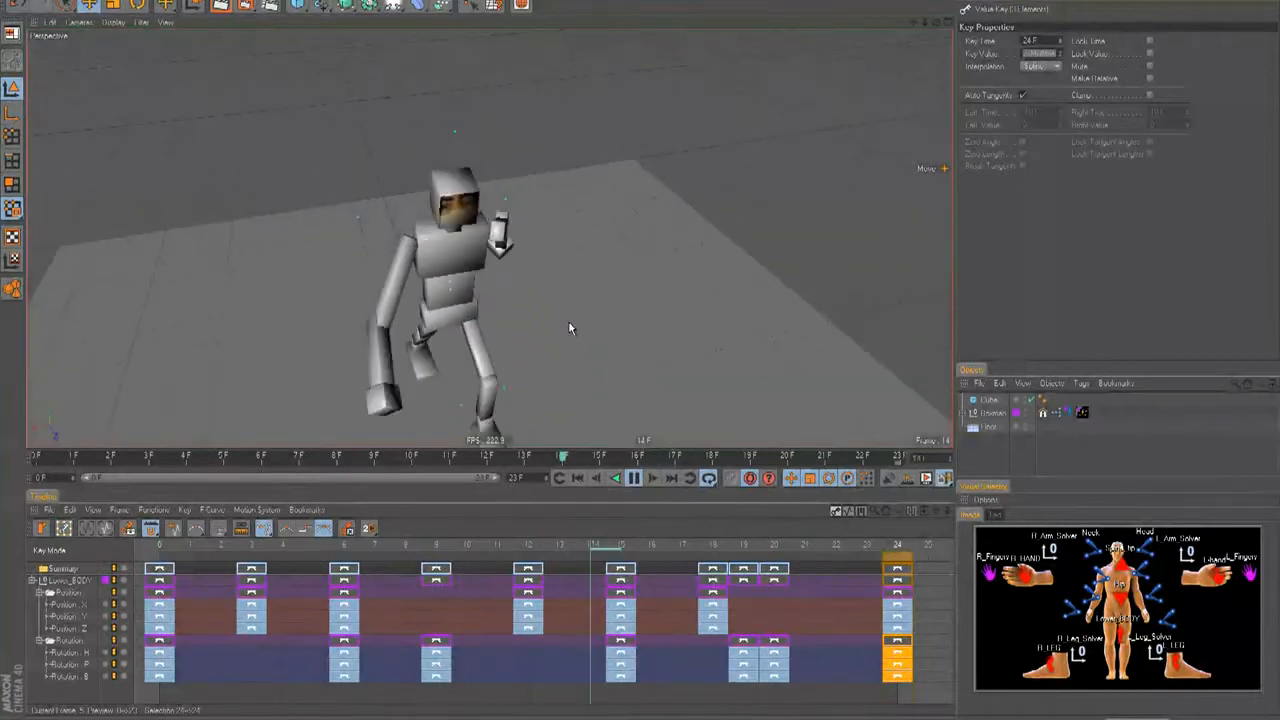
key(F8)
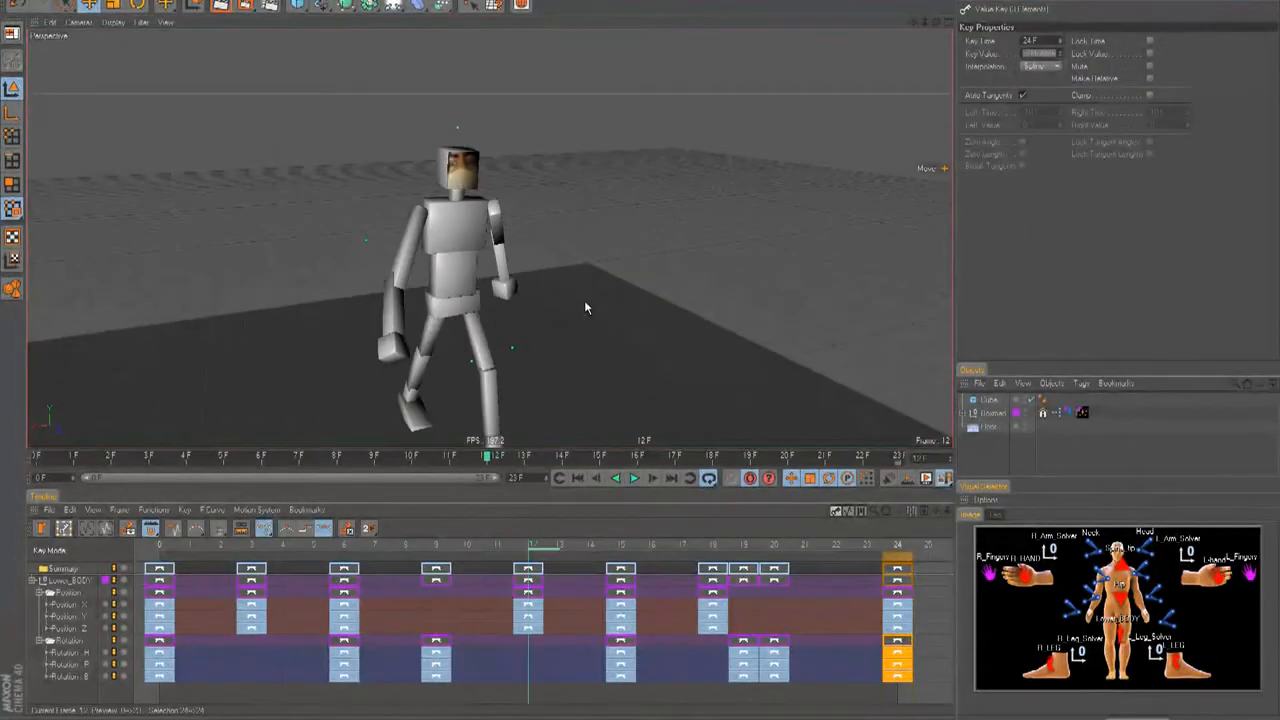
Turn the neck control about its vertical axis at frame 6 in the perspective view.
click(1112, 562)
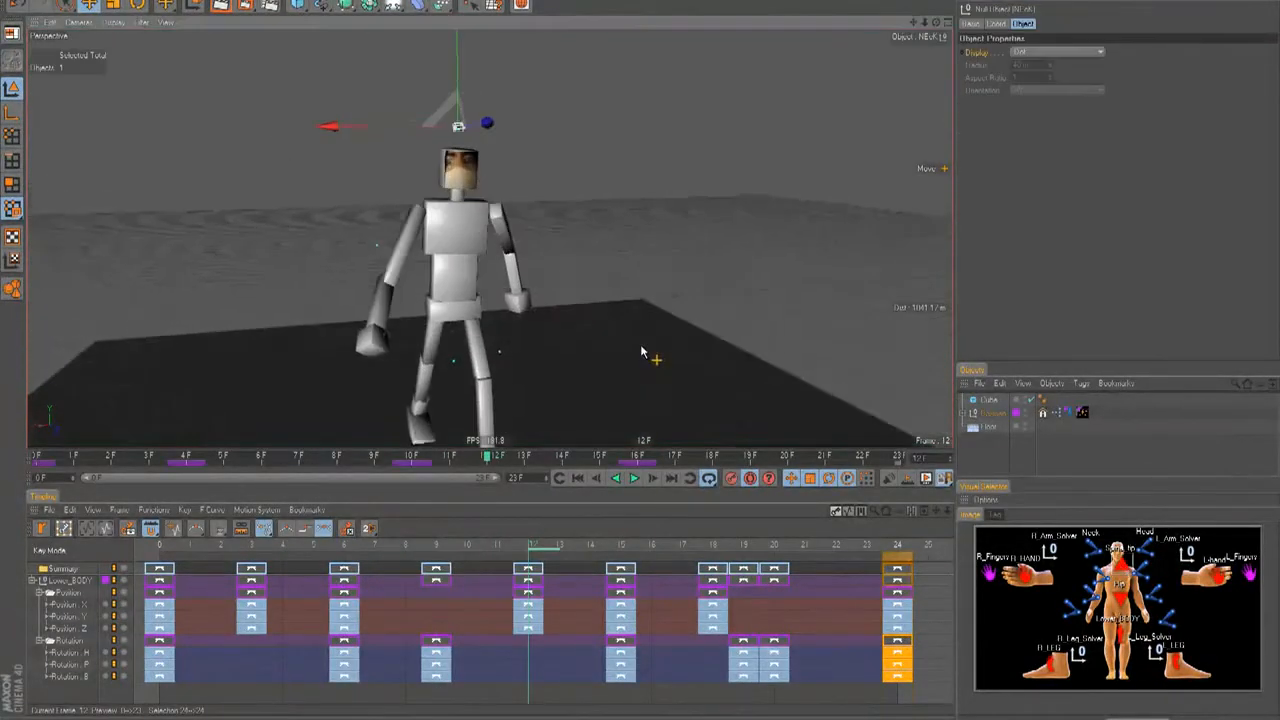
drag(347, 460, 269, 482)
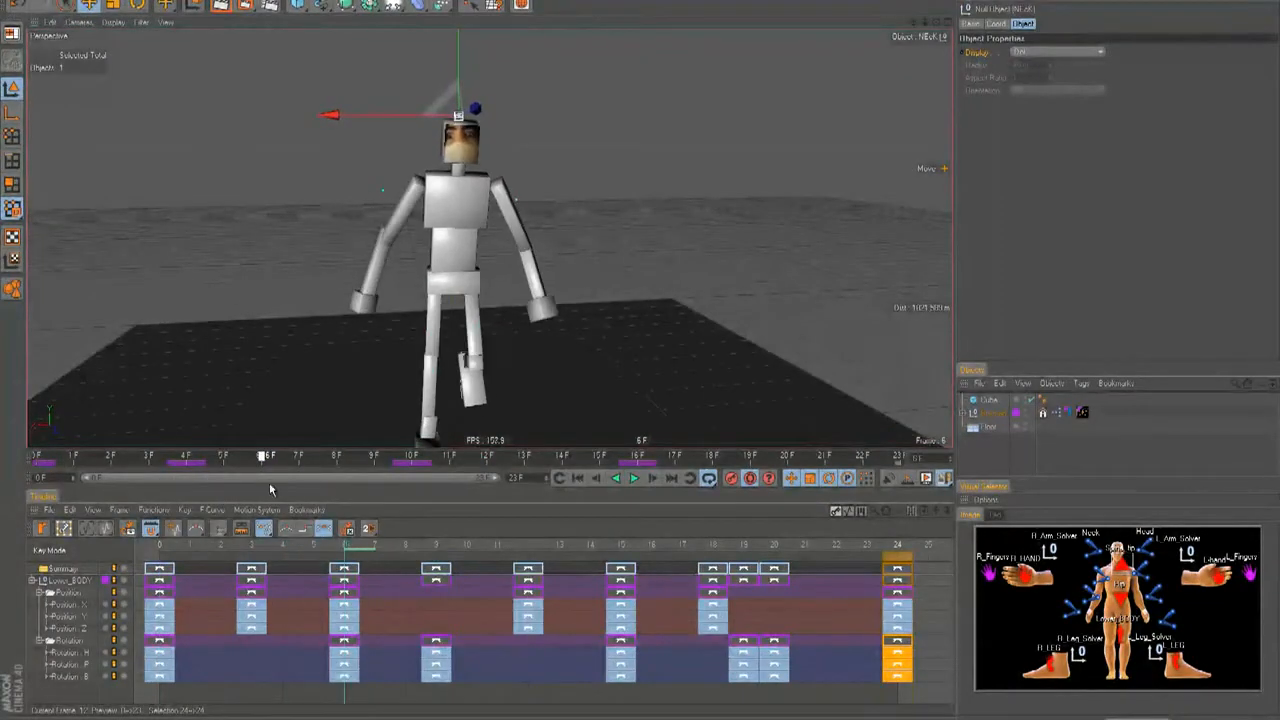
key(r)
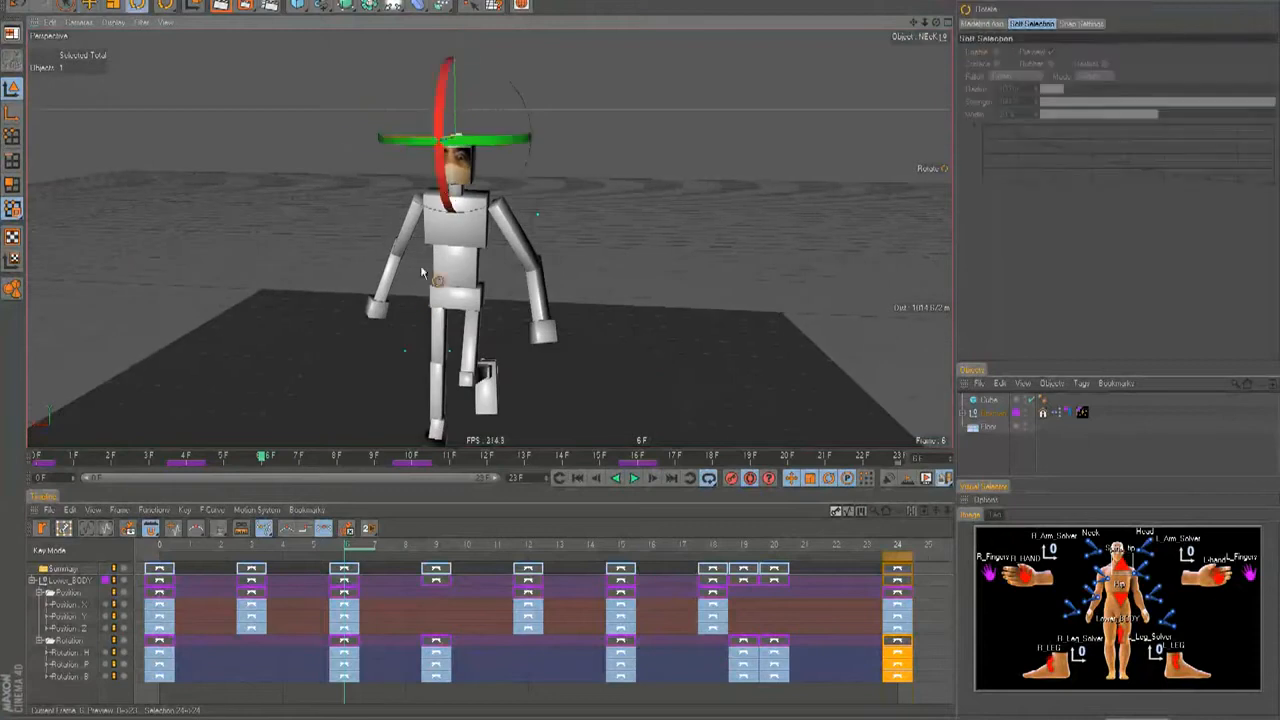
drag(493, 167, 462, 165)
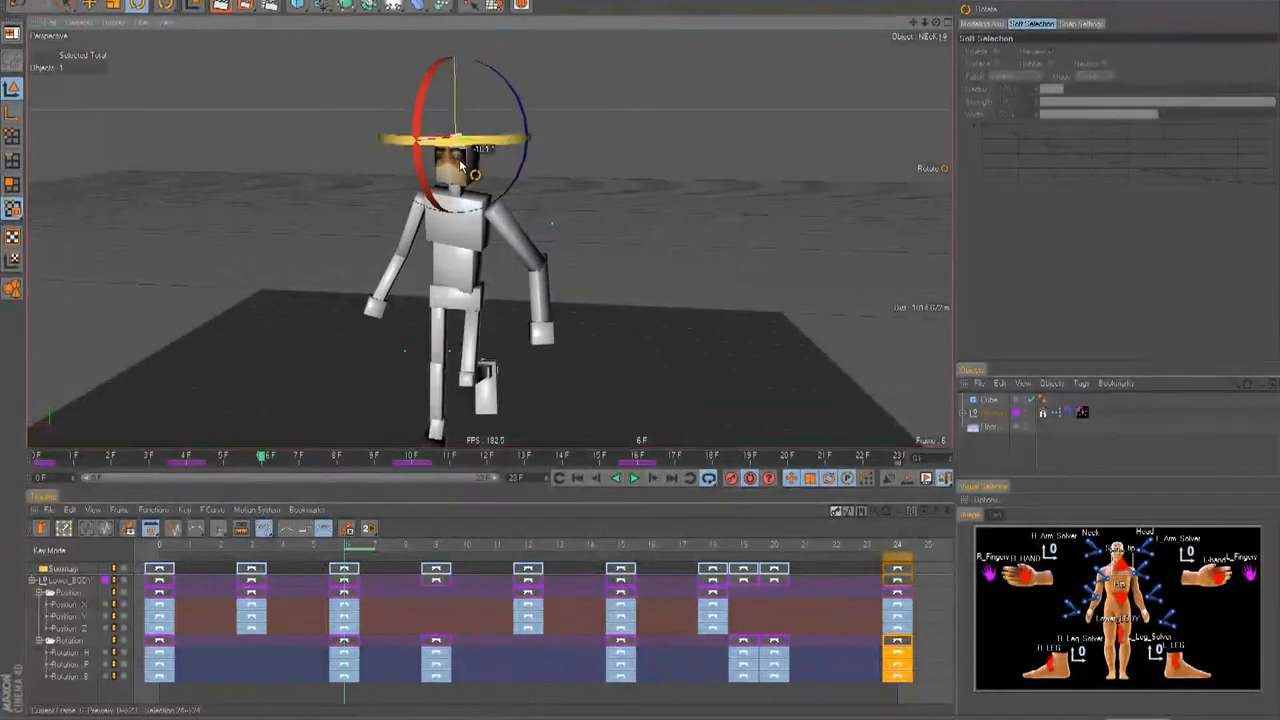
Turn the neck control about its vertical axis at frame 20, and replay the walk from frame 0.
drag(268, 465, 808, 479)
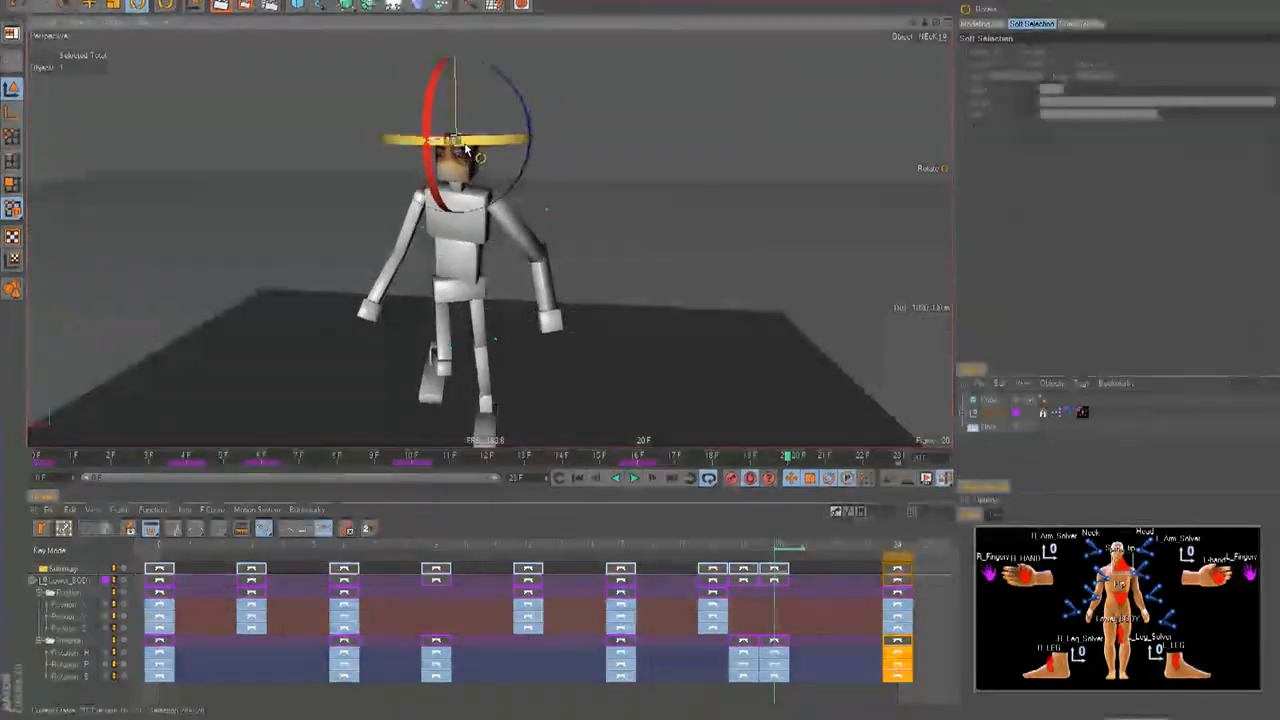
alt+drag(560, 260, 710, 420)
drag(793, 460, 37, 459)
key(F8)
key(F8)
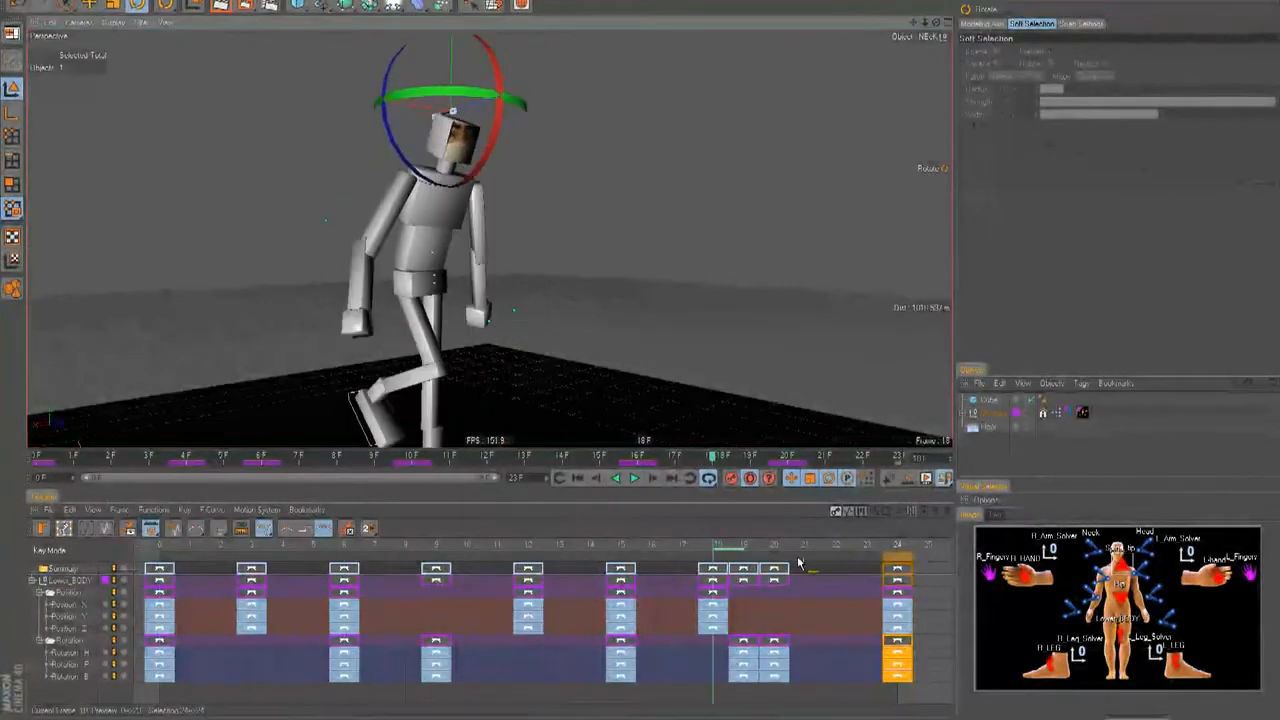
Copy the neck control's frame 0 rotation keys to frame 24, and replay the walk in the perspective, right and back views.
click(638, 457)
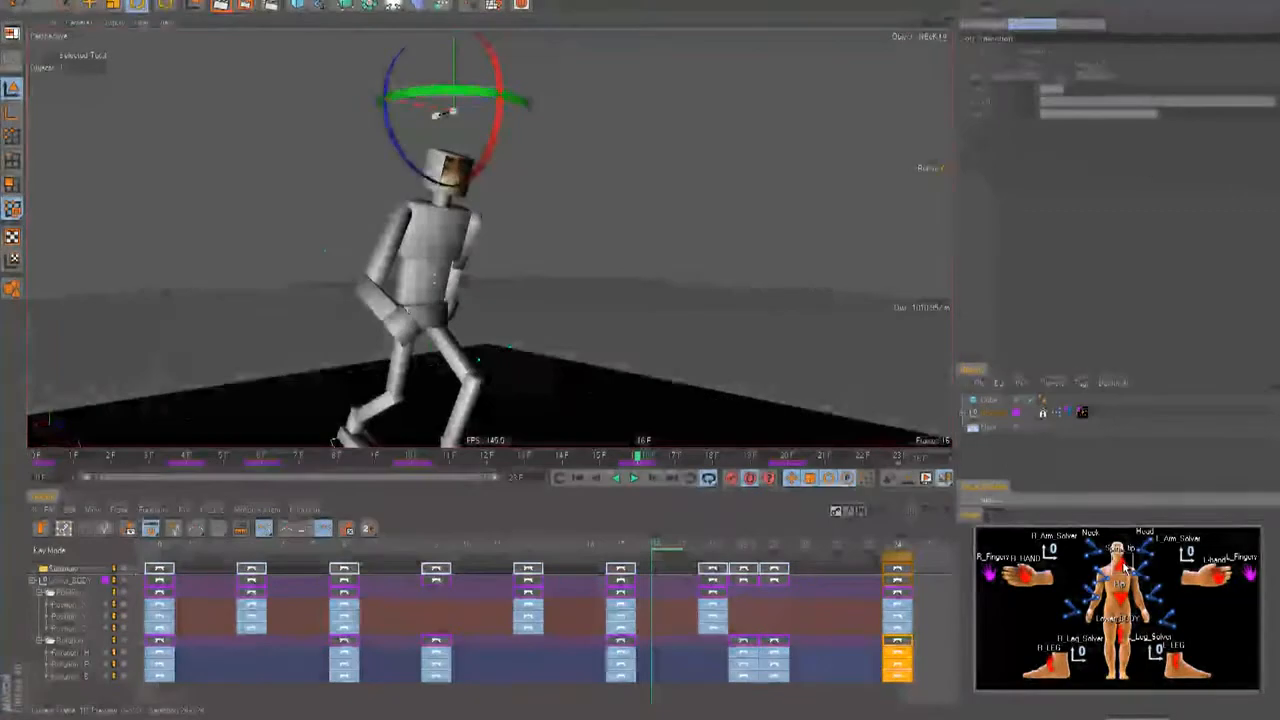
click(1124, 566)
scroll(600, 607, down, 3)
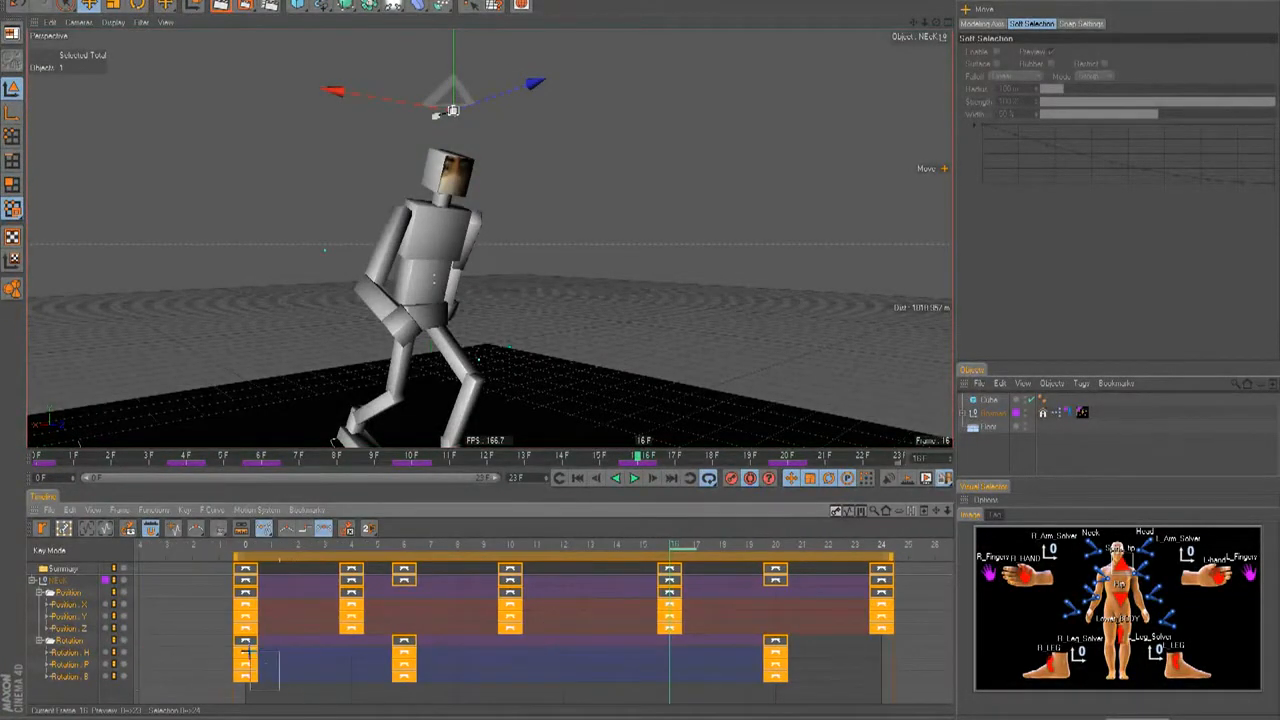
drag(241, 640, 883, 660)
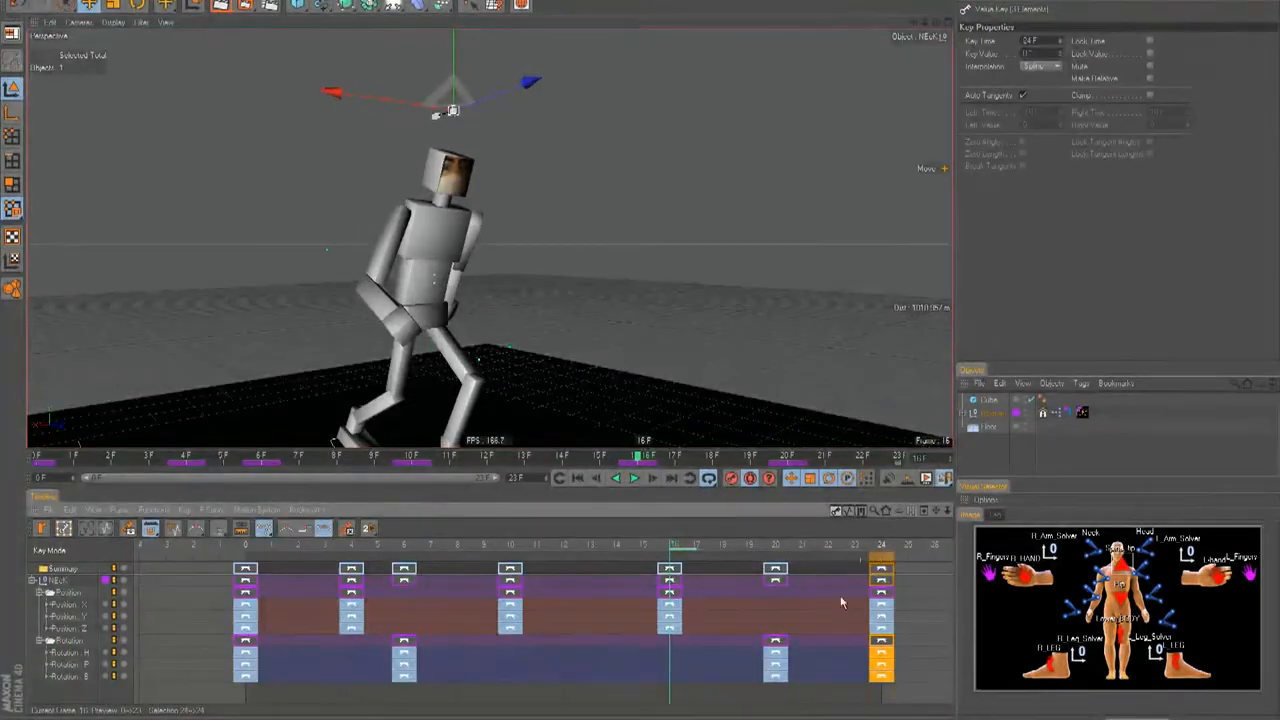
key(F8)
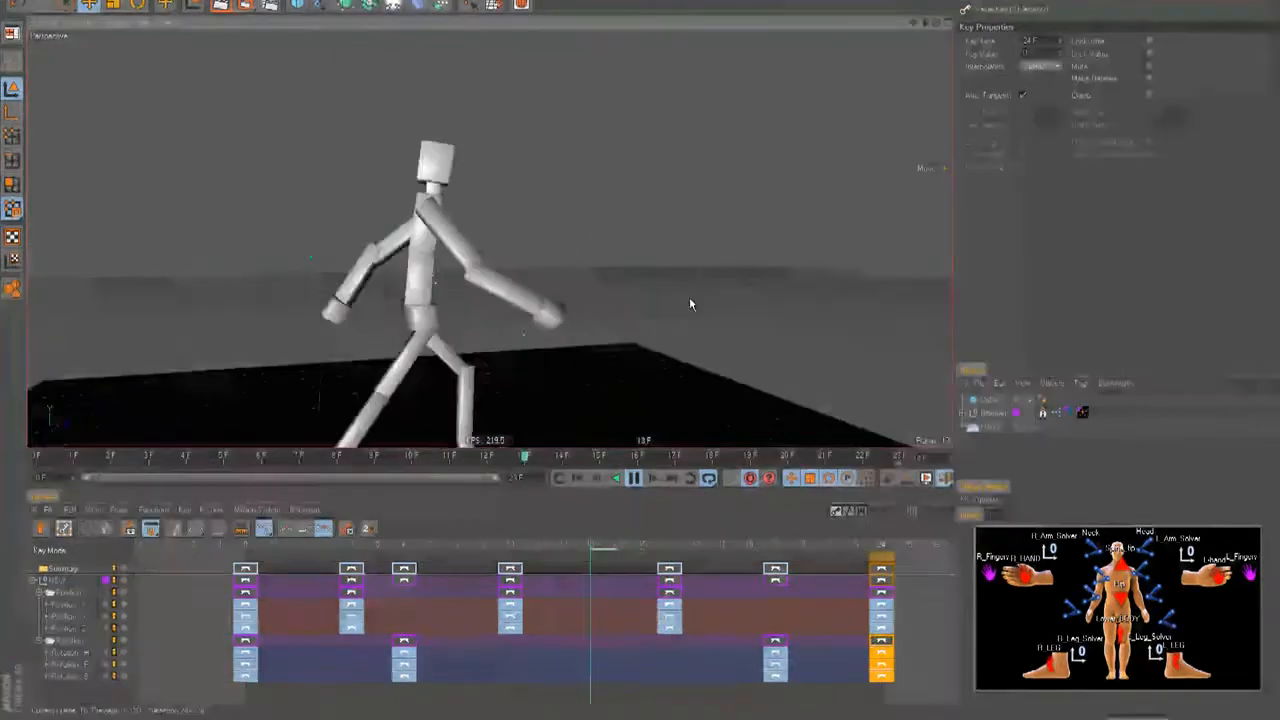
key(F3)
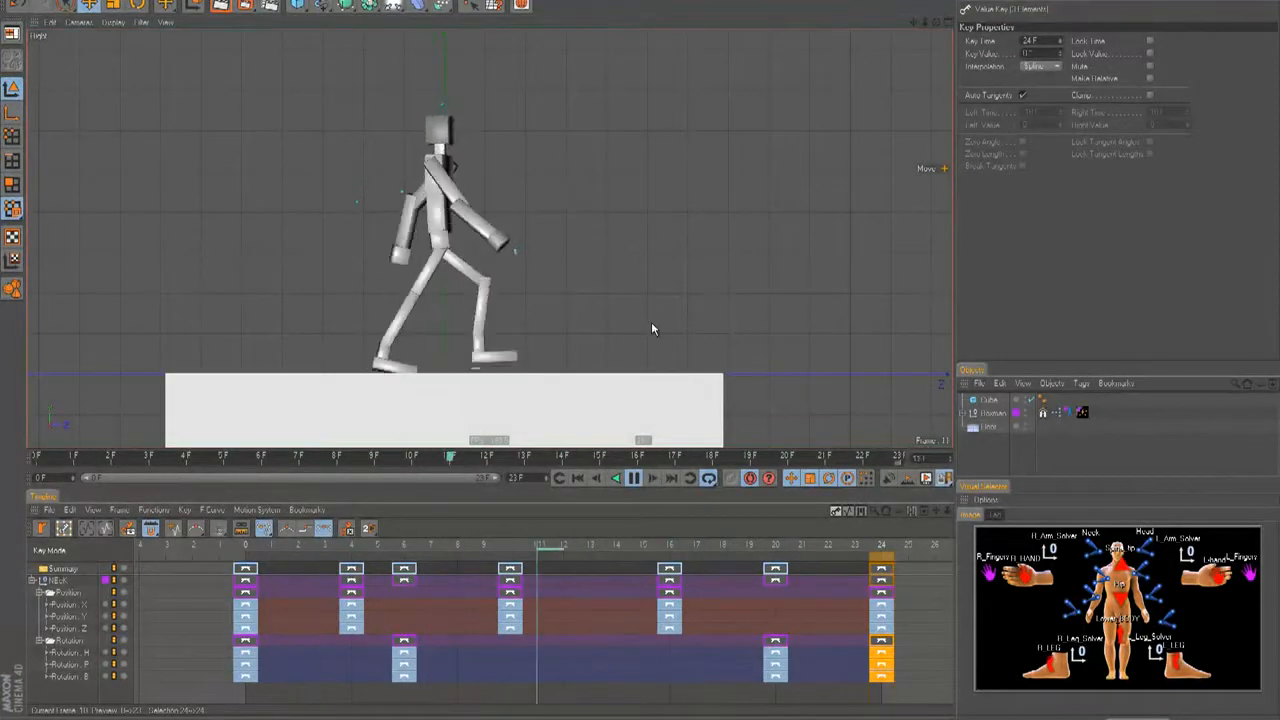
key(F2)
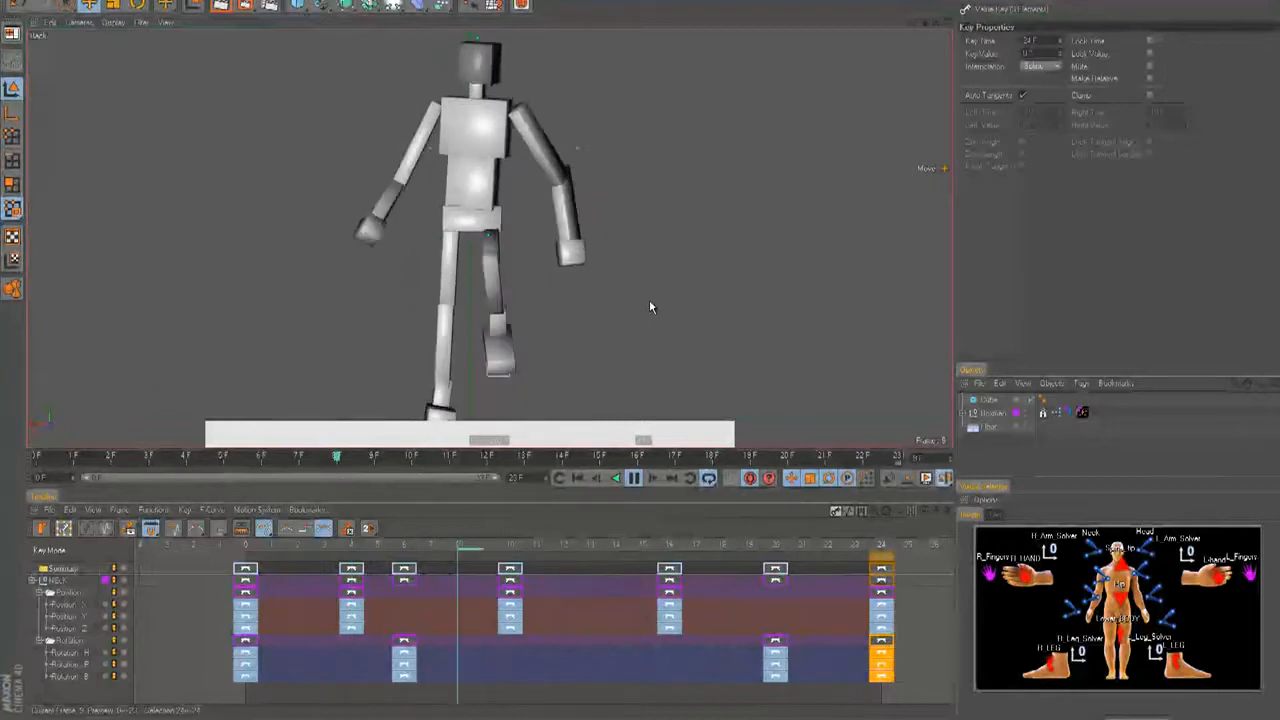
key(F8)
Shift the neck control slightly sideways at frame 10 in the back view.
click(1119, 574)
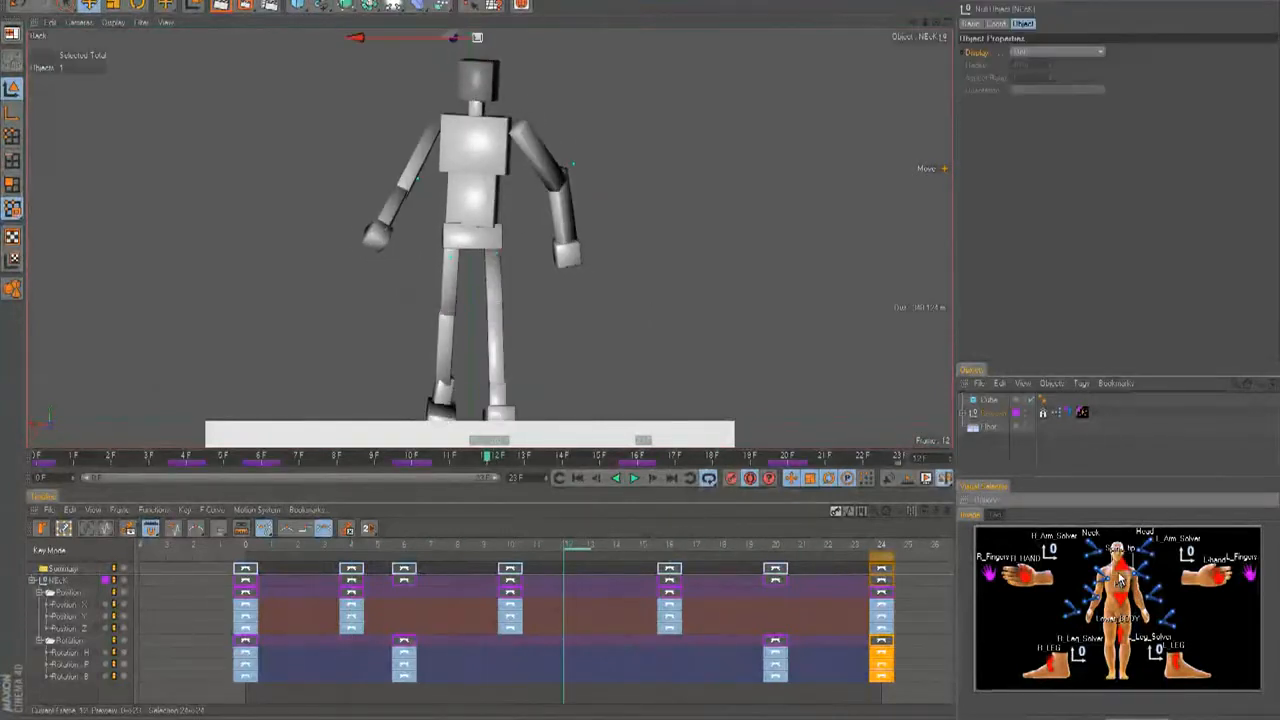
key(ctrl+a)
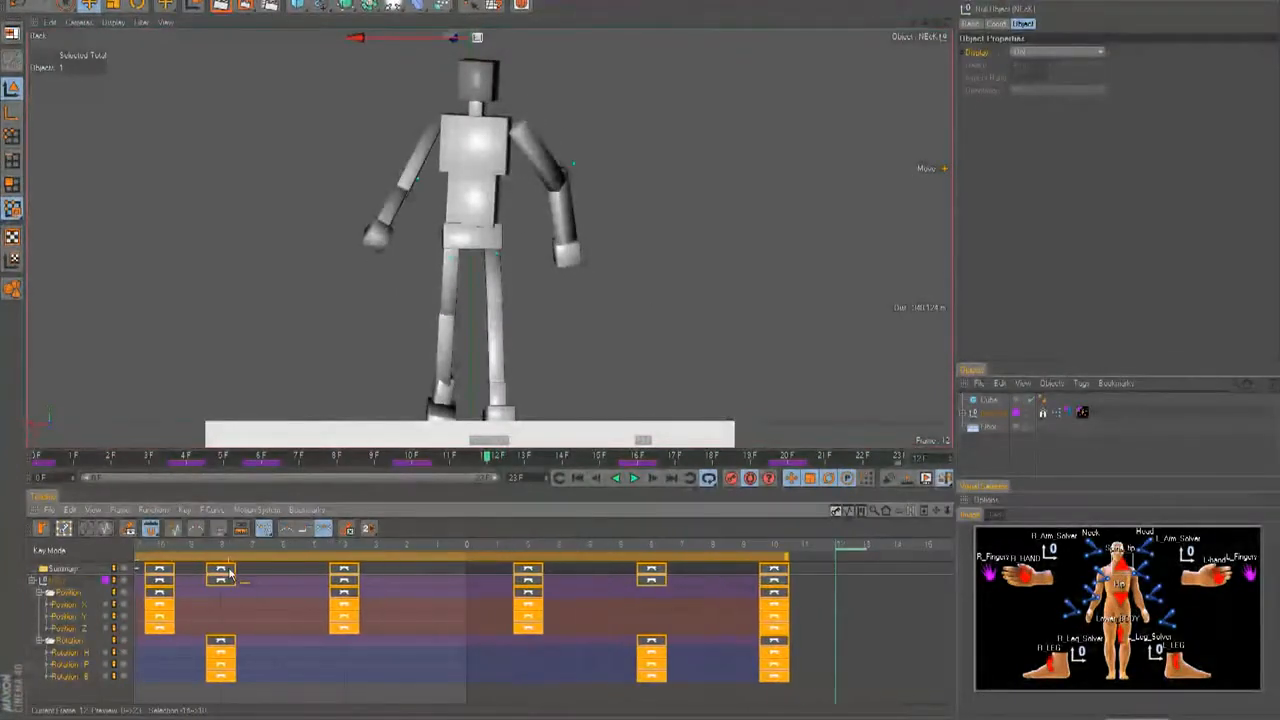
drag(219, 572, 280, 575)
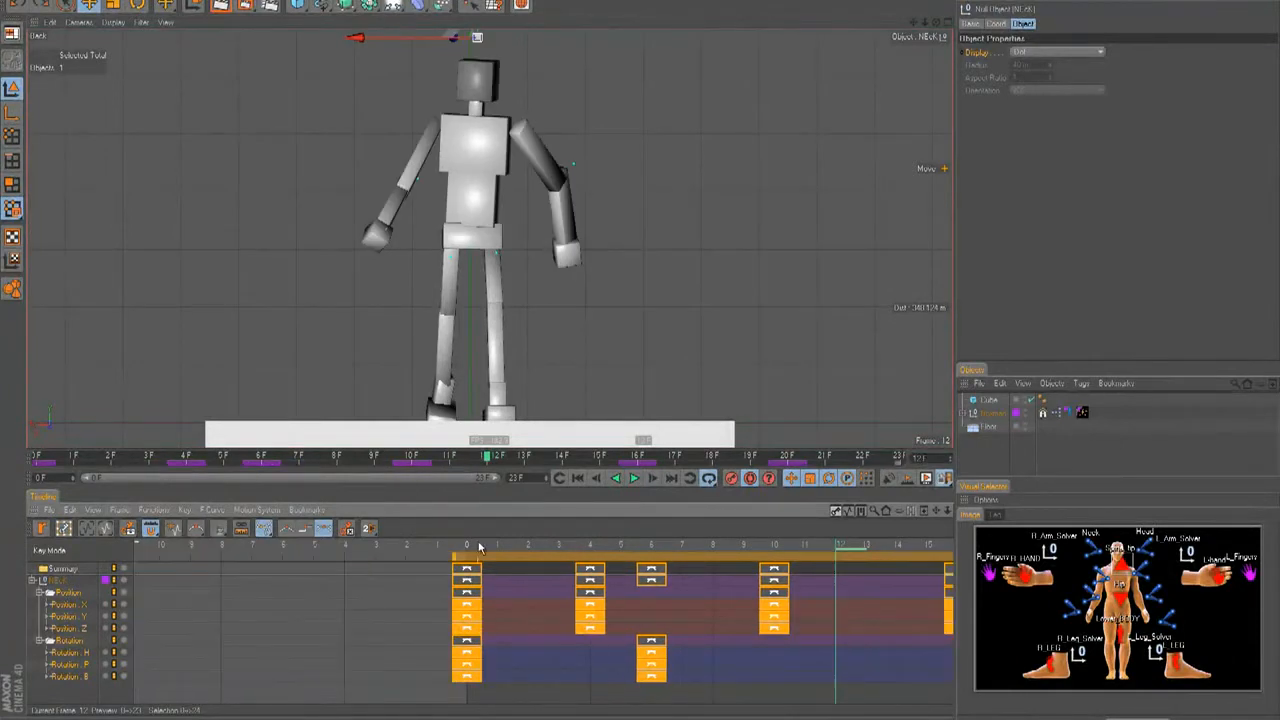
alt+middle_drag(637, 539, 338, 539)
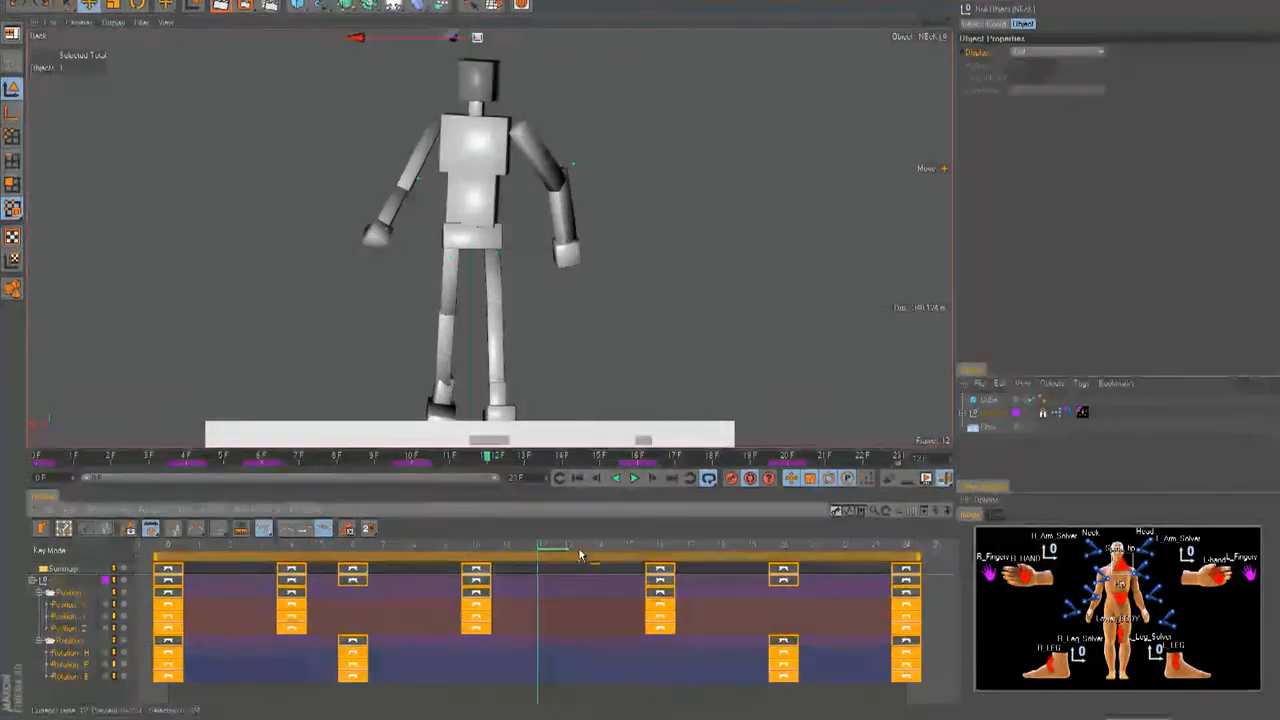
click(172, 548)
drag(172, 548, 476, 560)
alt+middle_drag(654, 336, 650, 362)
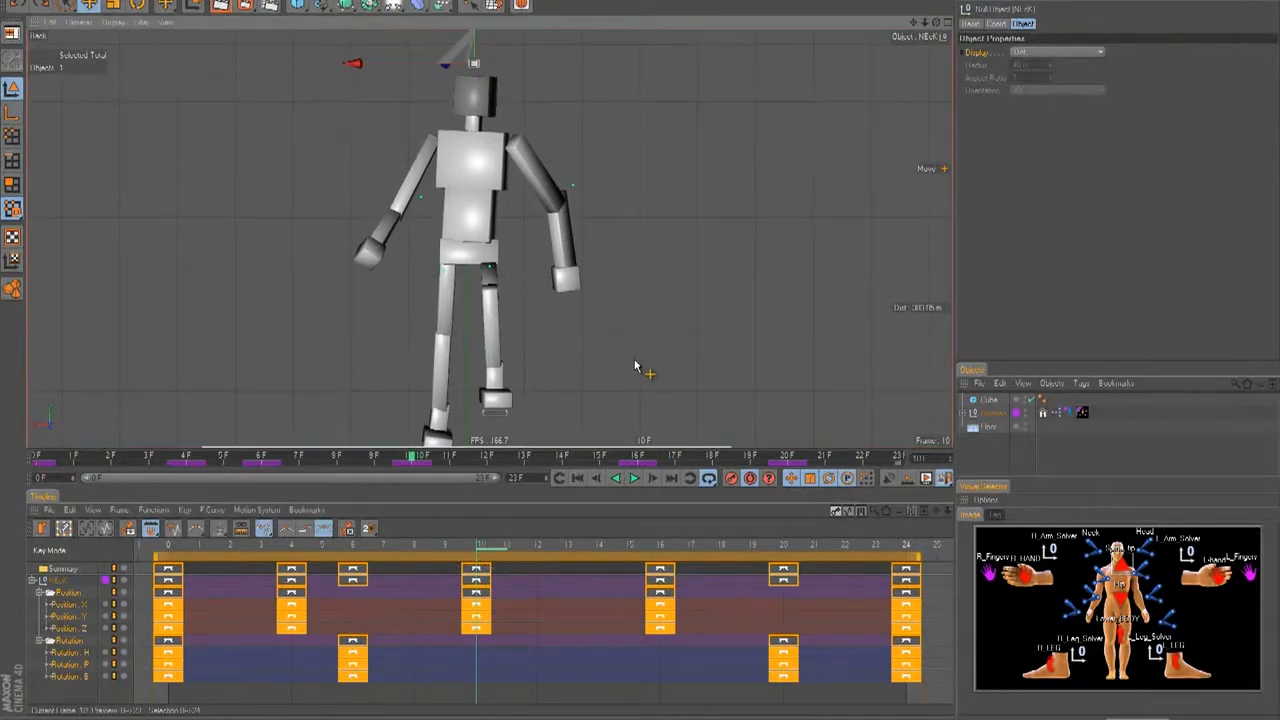
drag(640, 347, 655, 349)
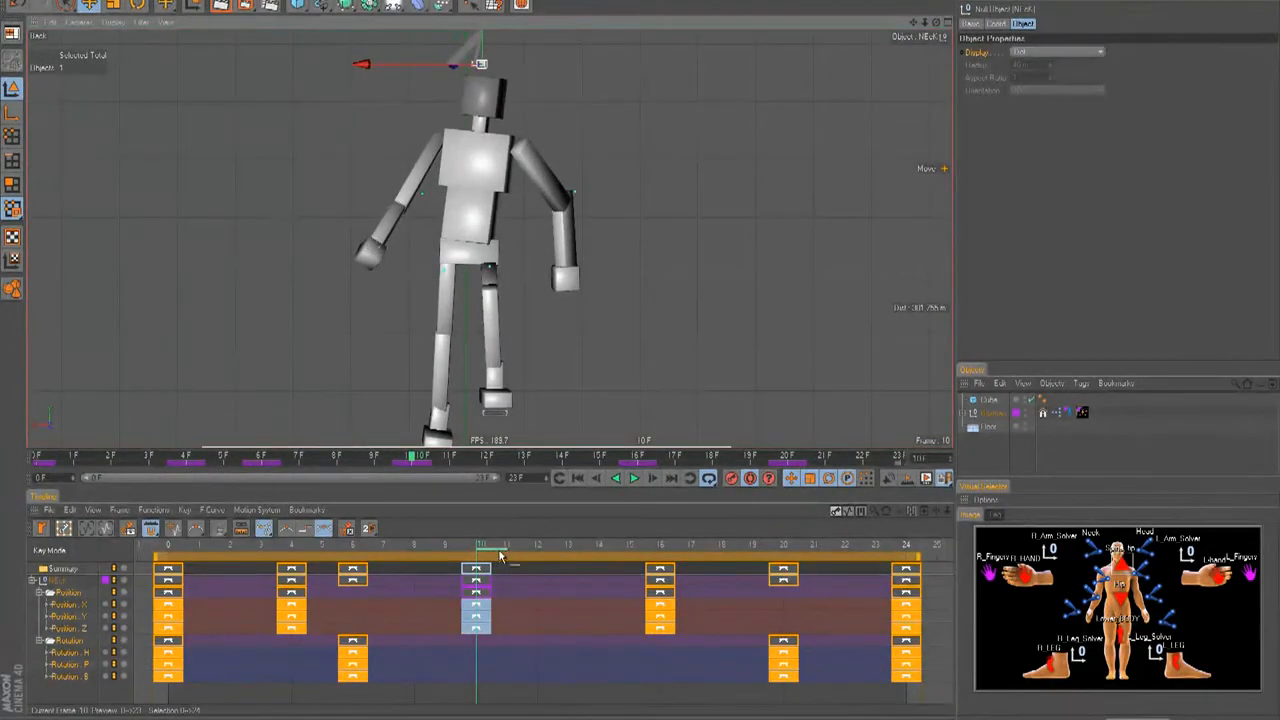
Shift the neck control sideways at frame 19 in the back view, and replay the walk from frame 0.
drag(490, 549, 757, 577)
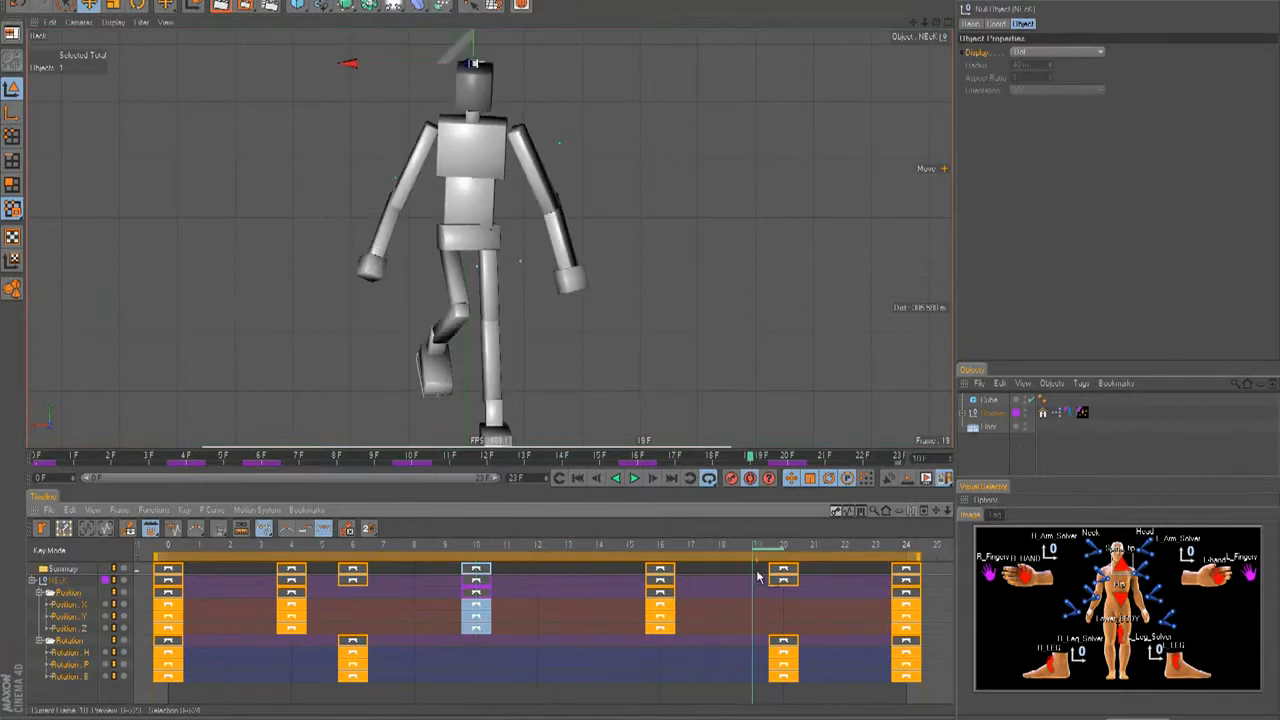
drag(575, 302, 643, 353)
drag(763, 549, 72, 556)
key(F8)
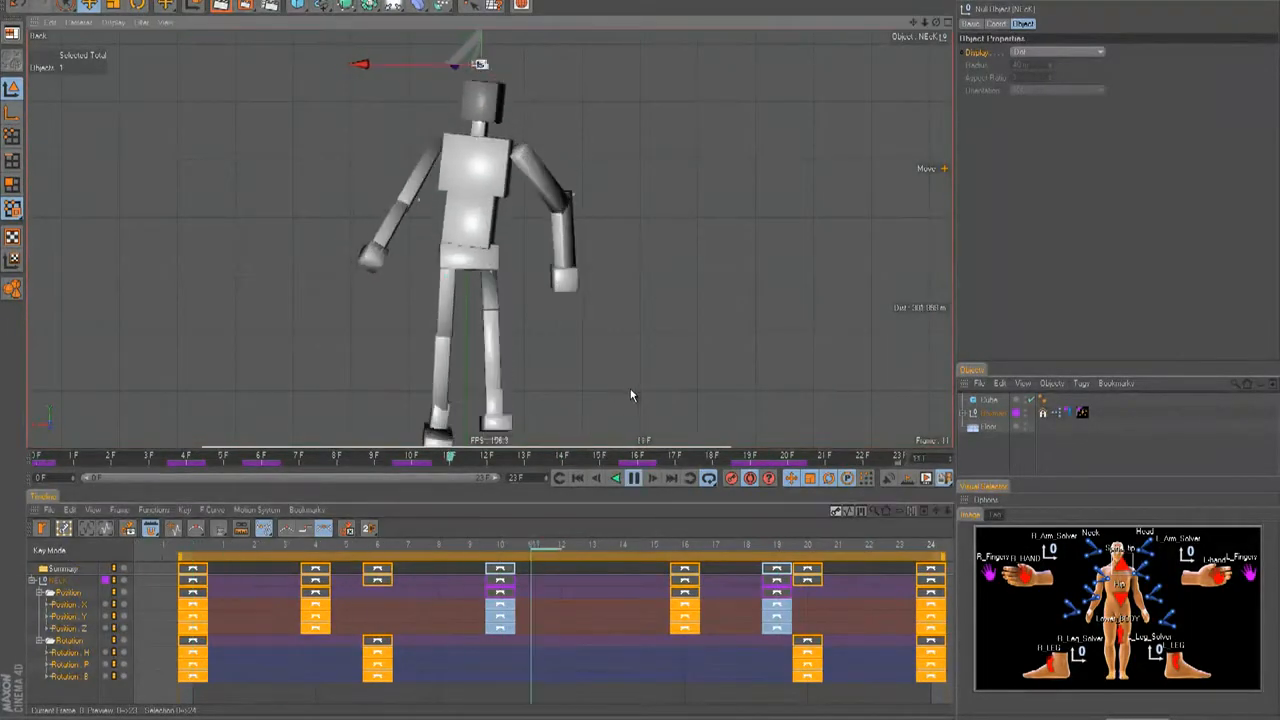
Keyframe the neck control's position at frame 6, and replay the walk in the back and right views.
key(F8)
drag(530, 550, 378, 557)
key(F8)
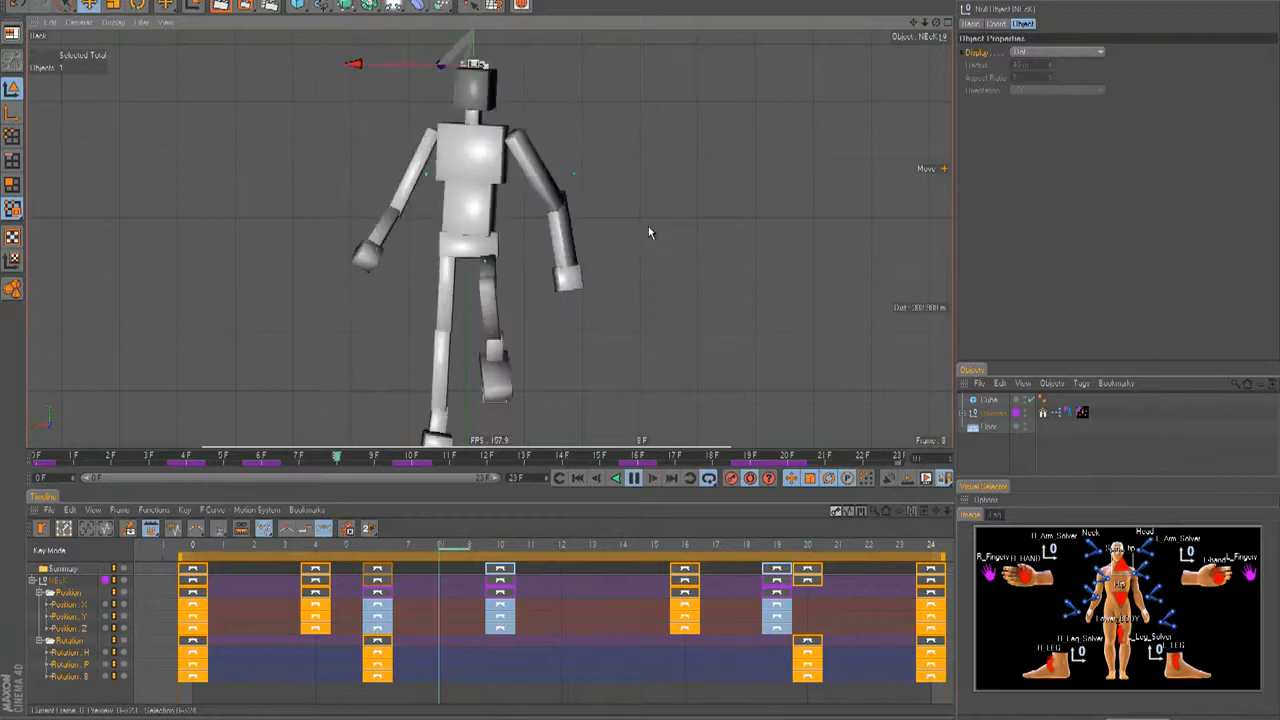
click(758, 558)
key(F8)
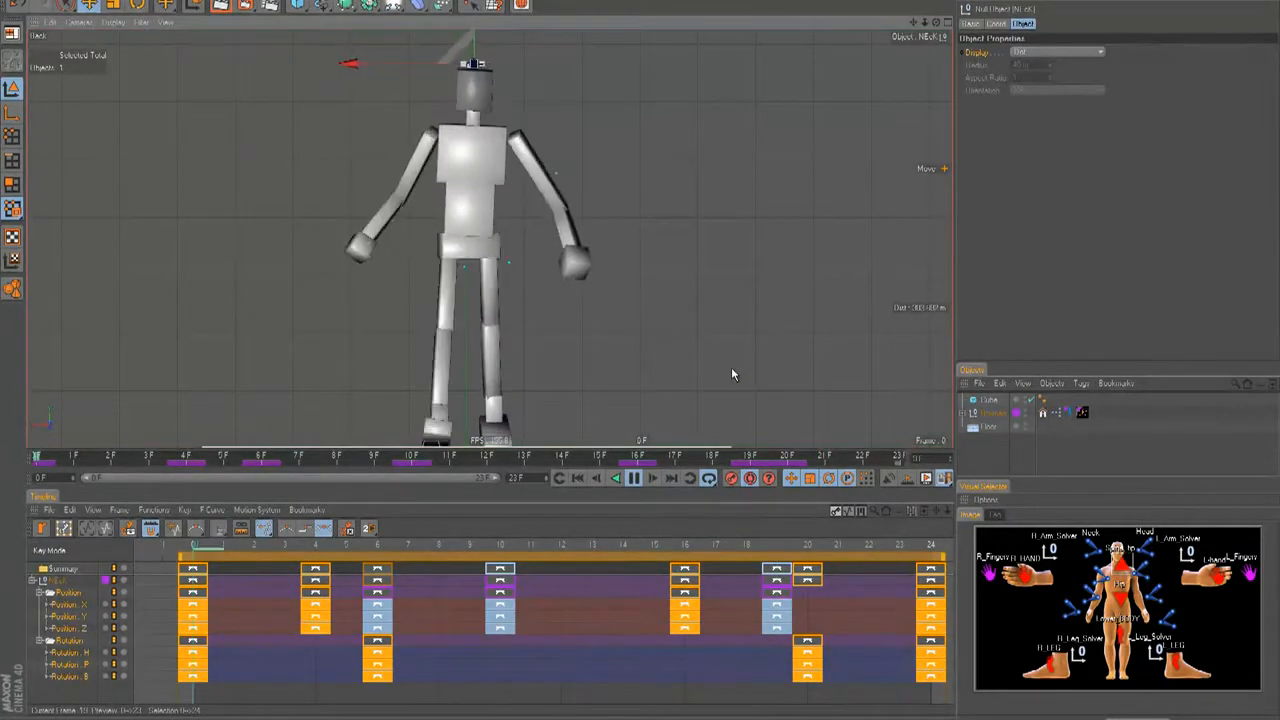
click(716, 323)
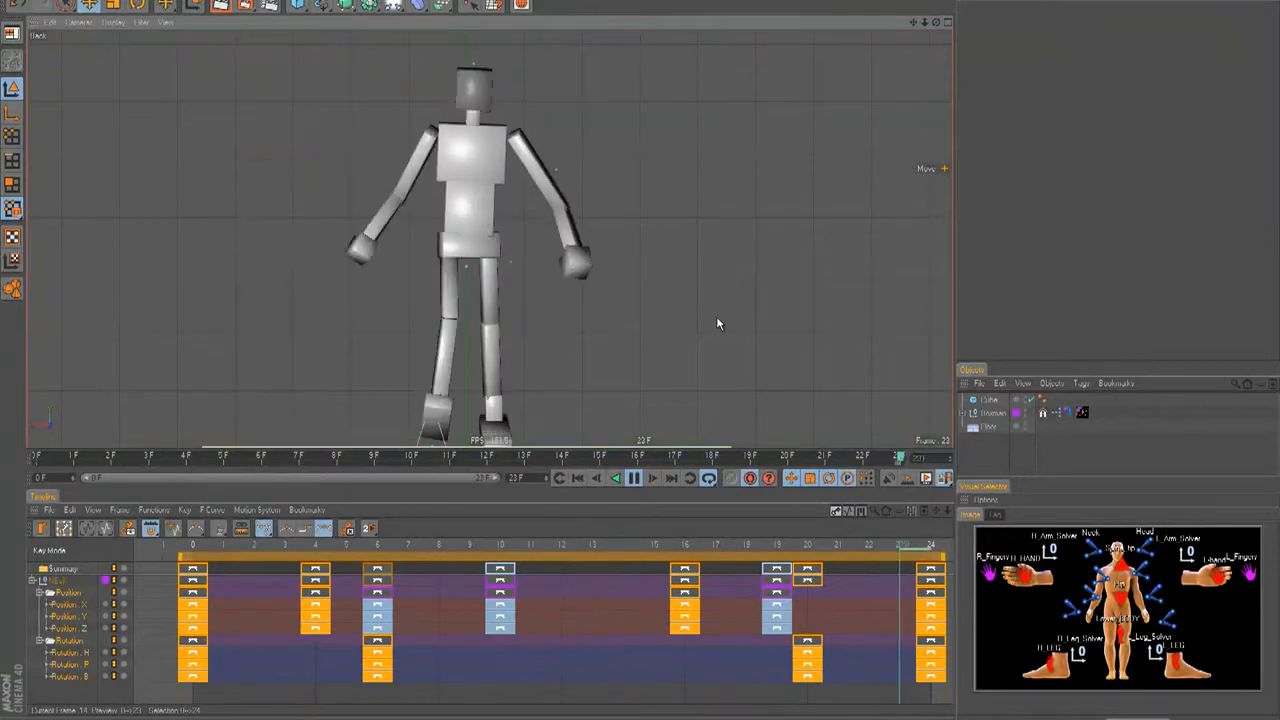
key(F3)
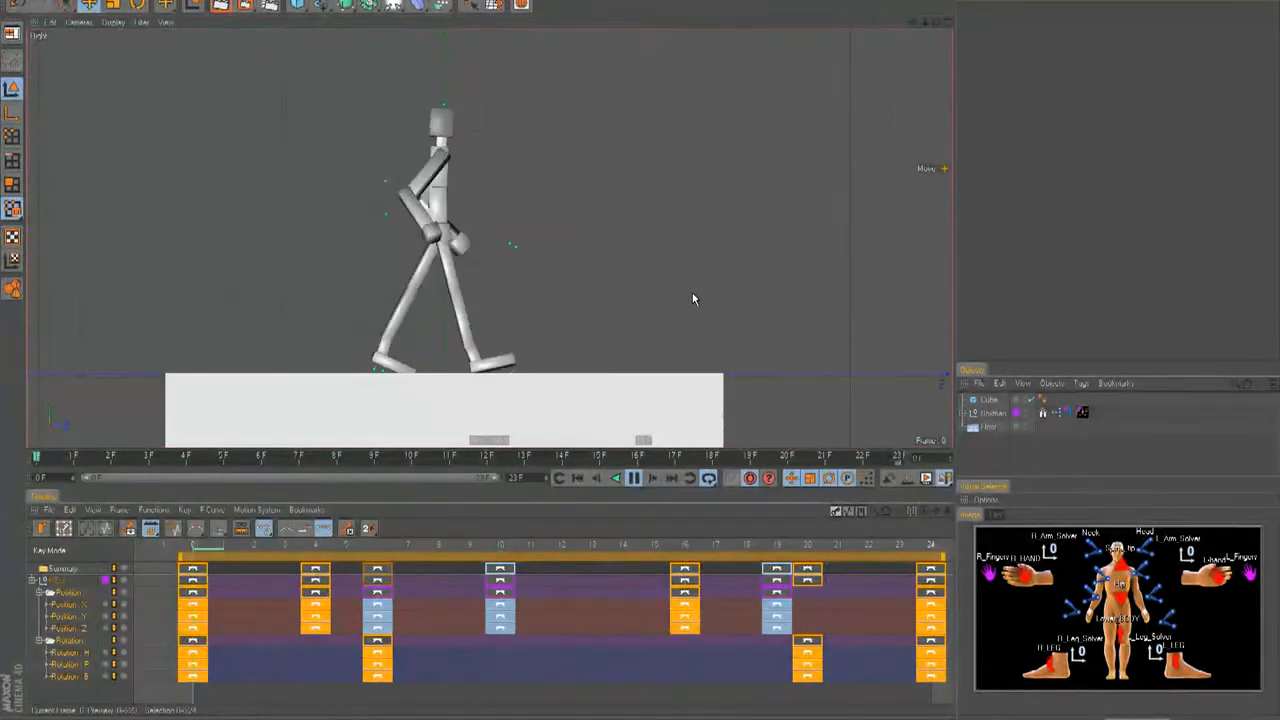
key(F8)
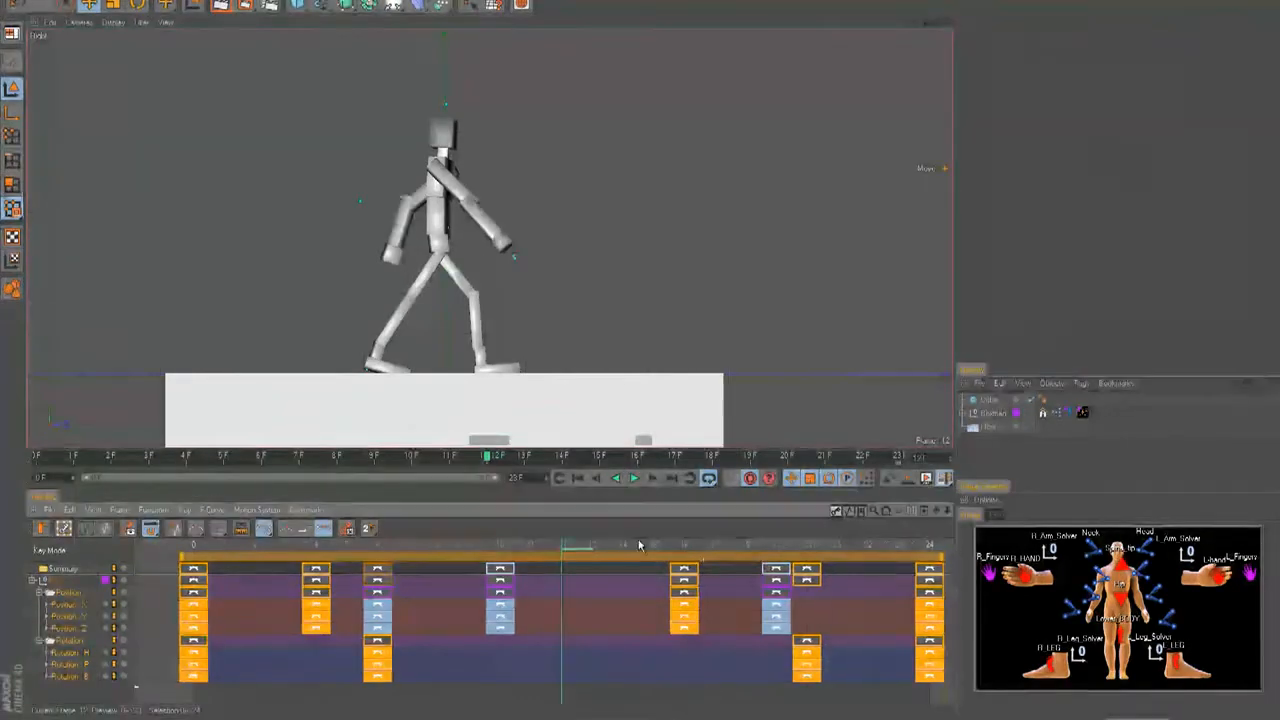
Select all of the character's controls at frame 23 and record a keyframe for them.
scroll(614, 552, down, 2)
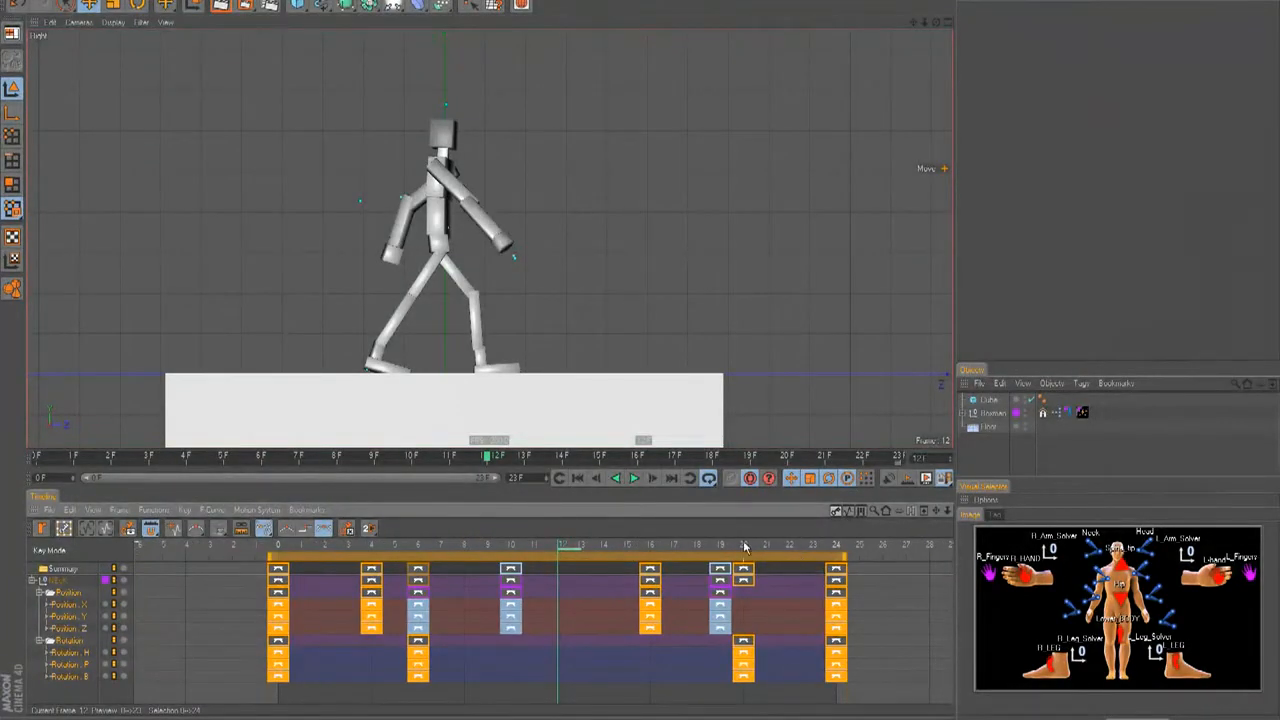
drag(744, 546, 840, 550)
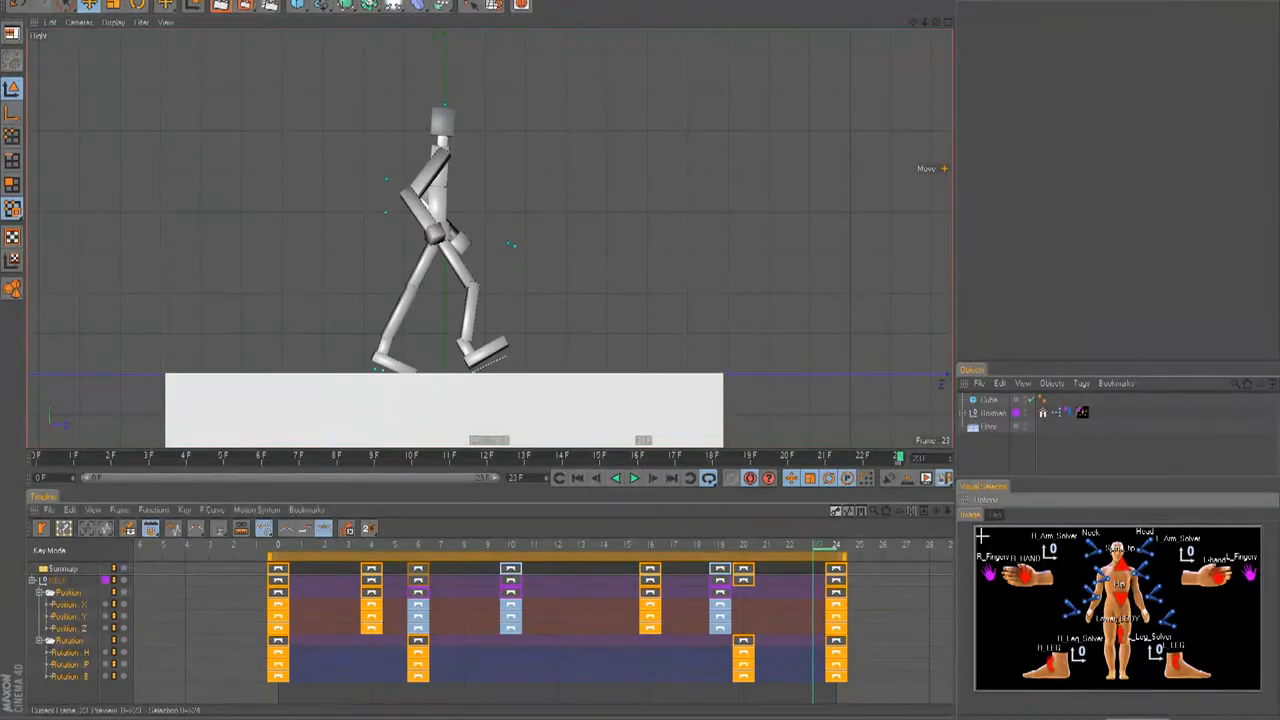
drag(1241, 664, 985, 538)
click(732, 481)
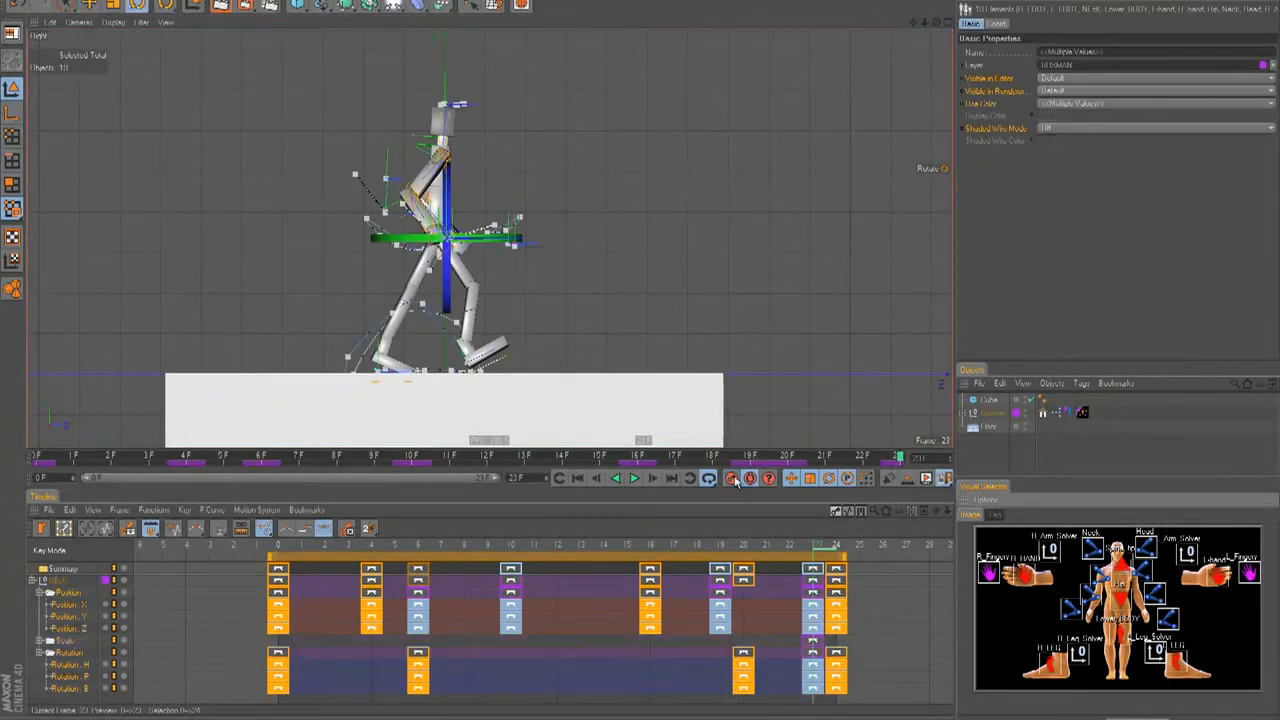
Record a keyframe for all selected controls at frame 0, deselect them, and replay the walk cycle.
key(shift+f)
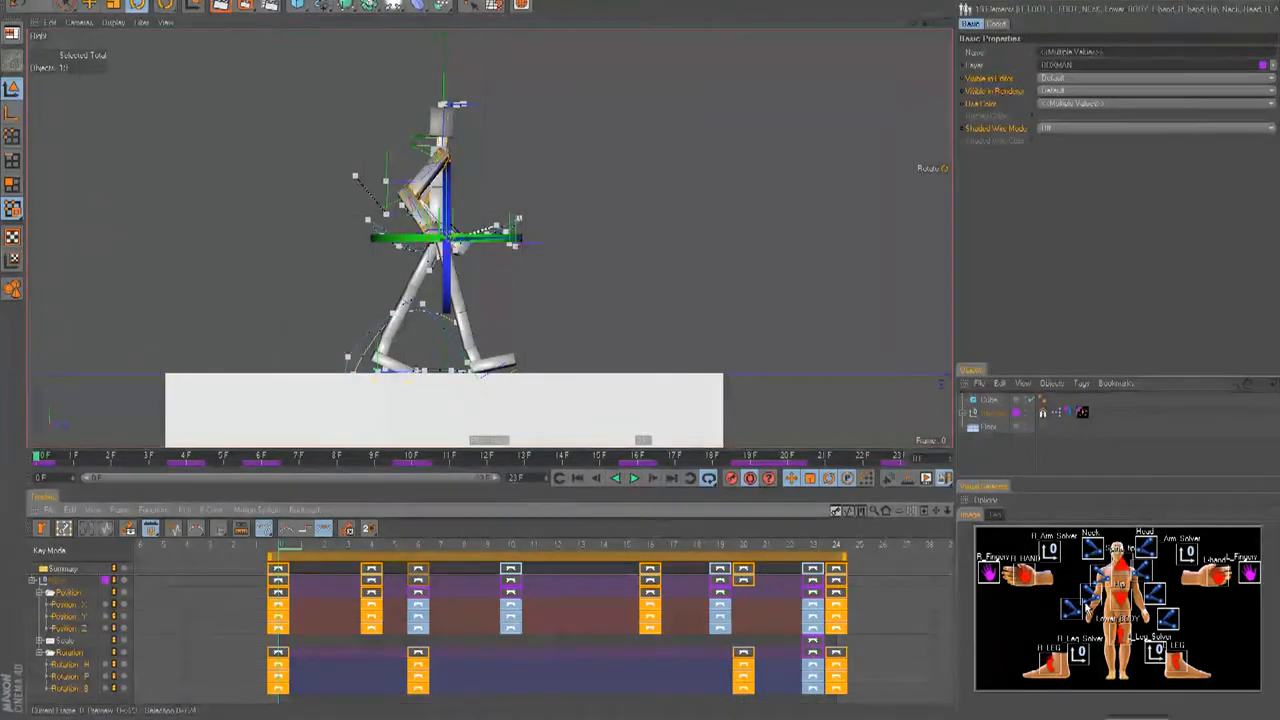
click(749, 479)
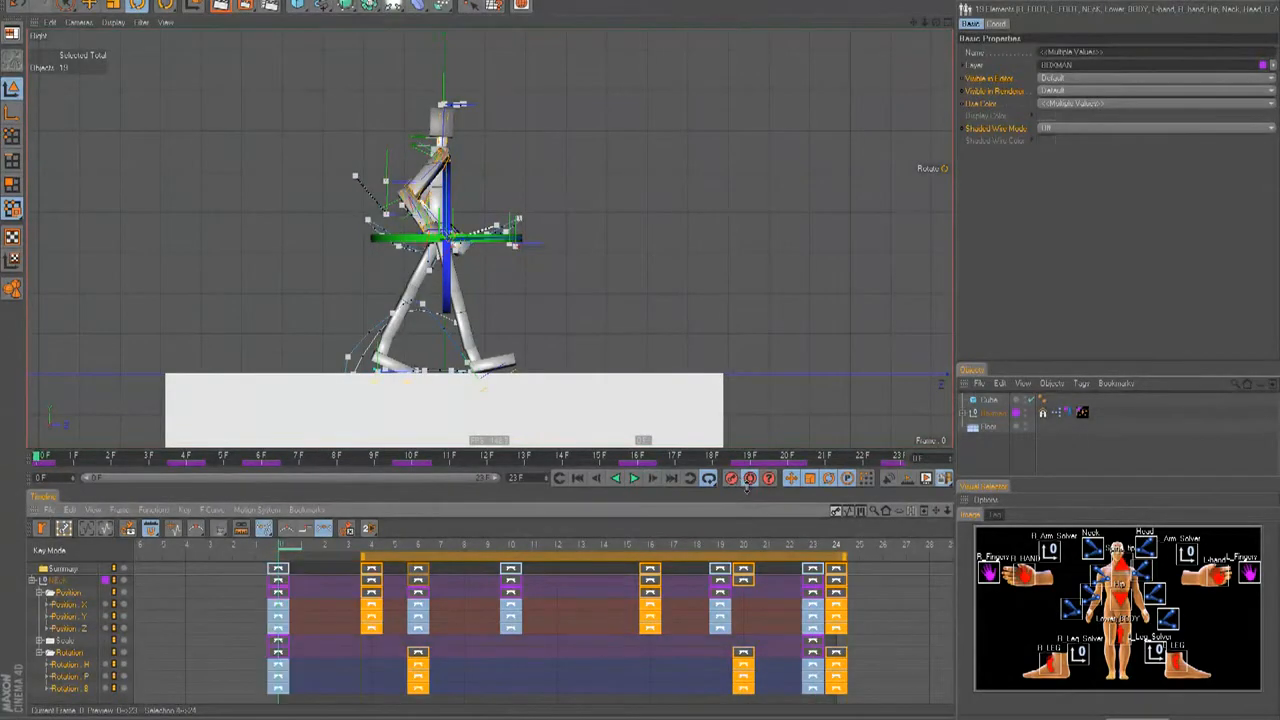
click(879, 587)
key(F8)
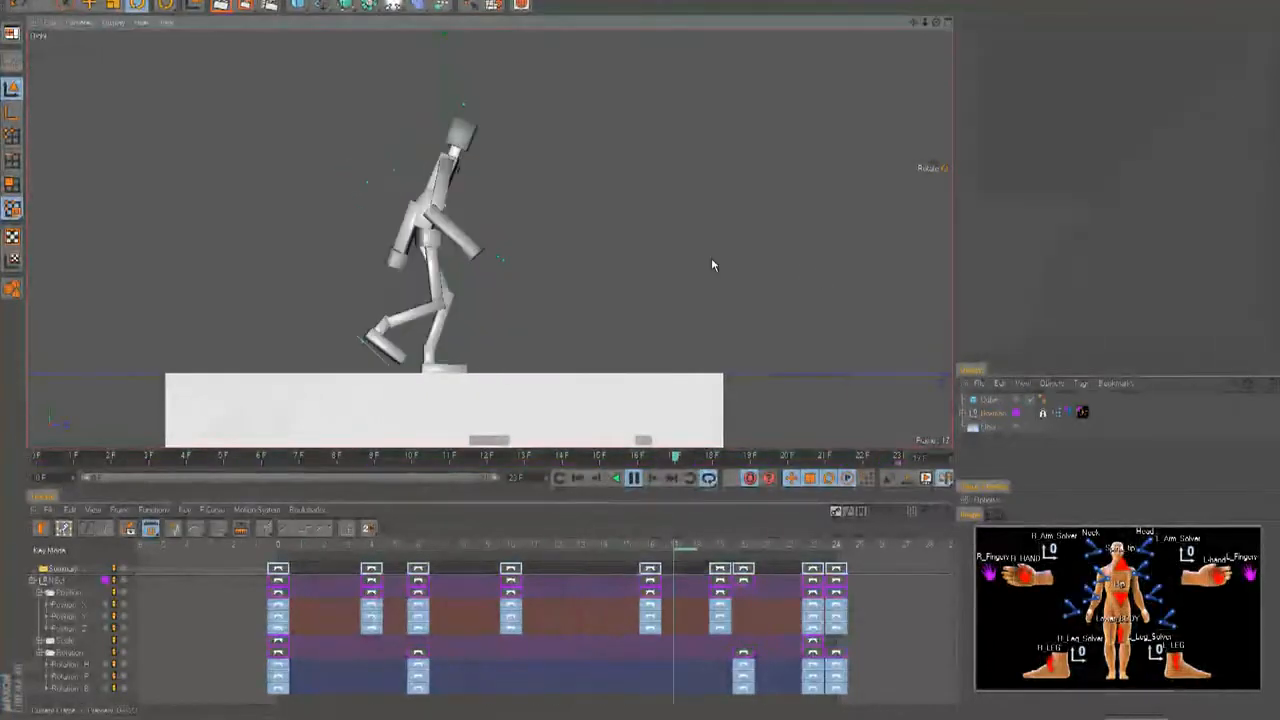
key(F8)
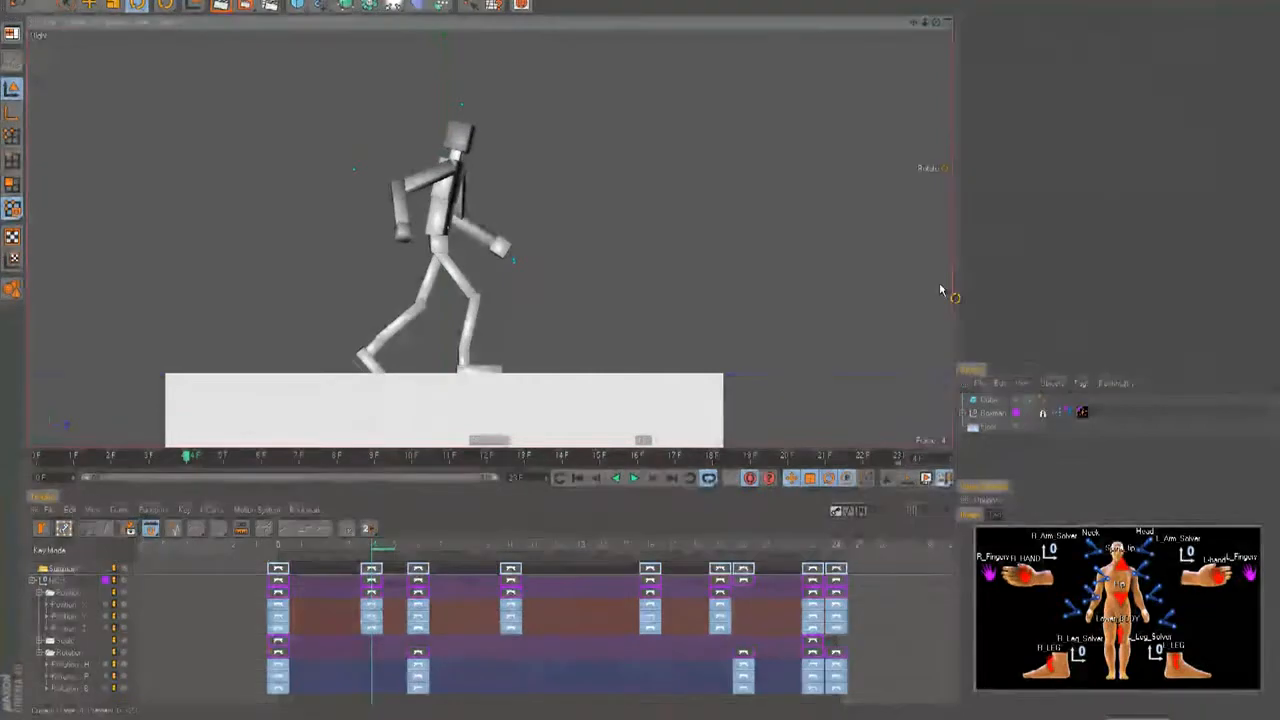
Collapse the Body_poly hierarchy inside the Boxman rig and select its Controls null.
drag(1028, 366, 1028, 259)
click(964, 314)
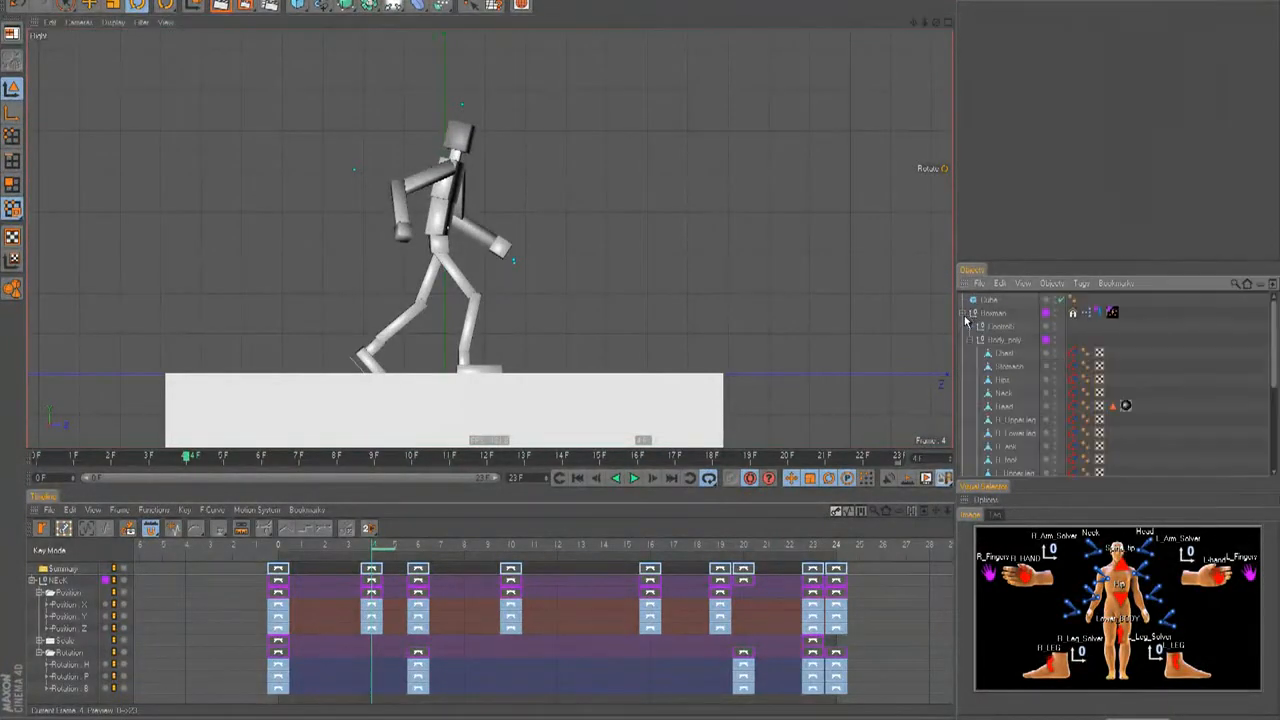
click(969, 327)
click(995, 327)
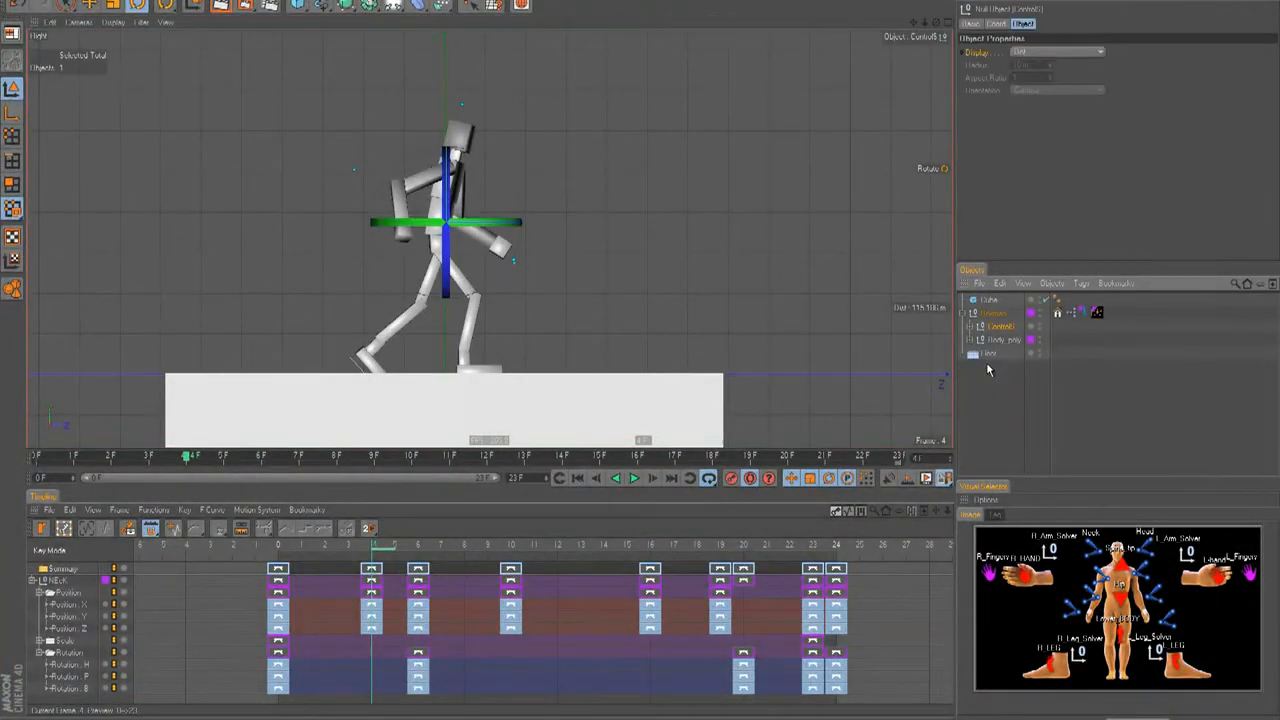
key(e)
click(980, 395)
click(998, 327)
click(990, 400)
click(1003, 331)
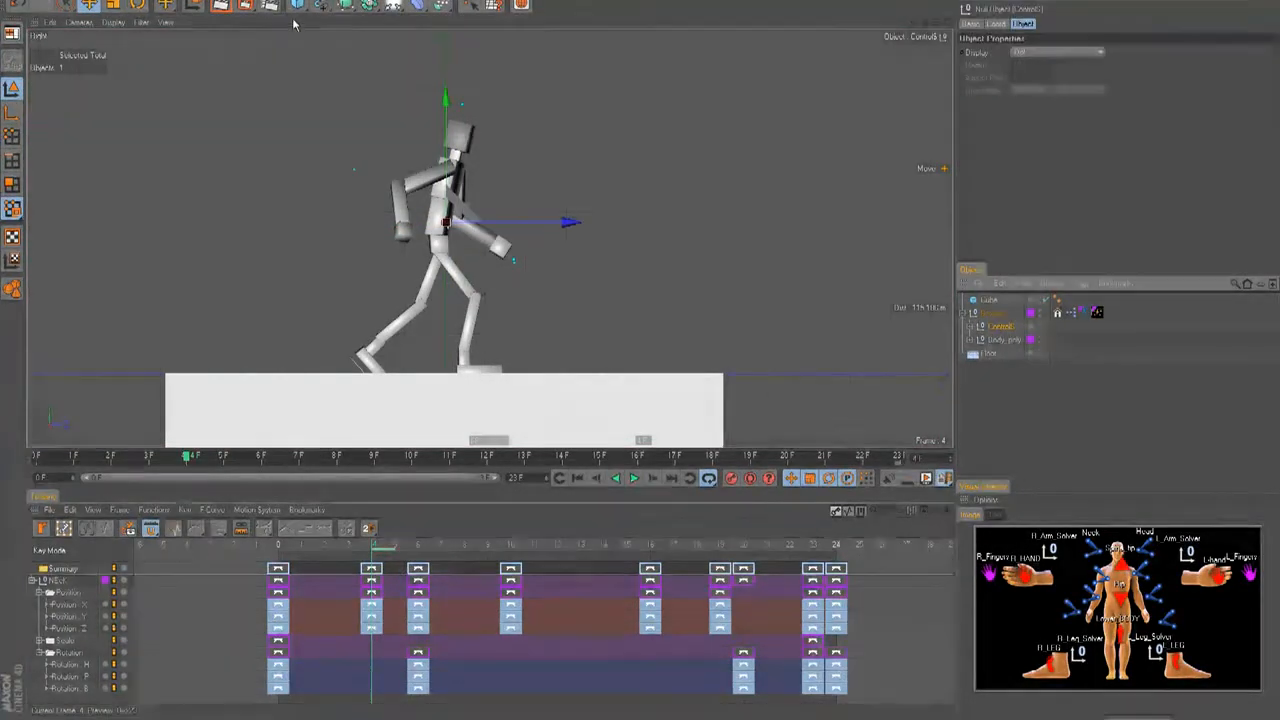
Add a motion clip of the Controls null's animation named IK WALK, ending at frame 23.
click(245, 2)
click(275, 254)
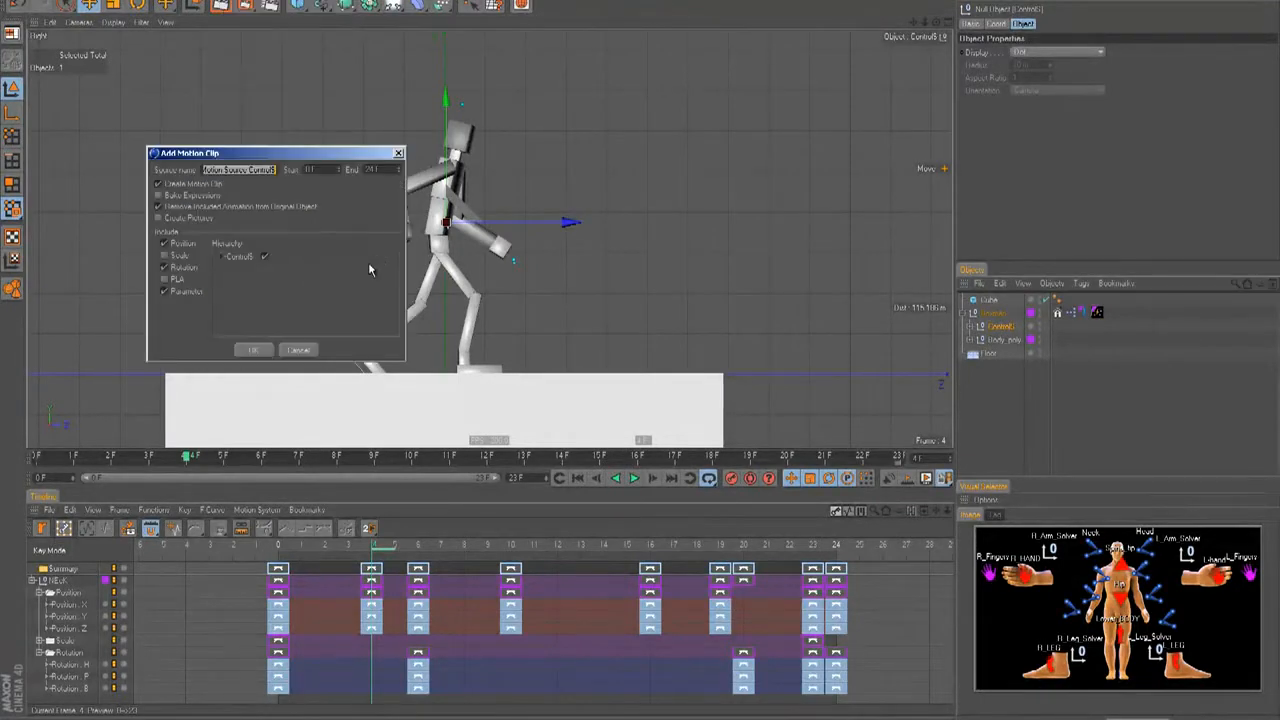
click(373, 169)
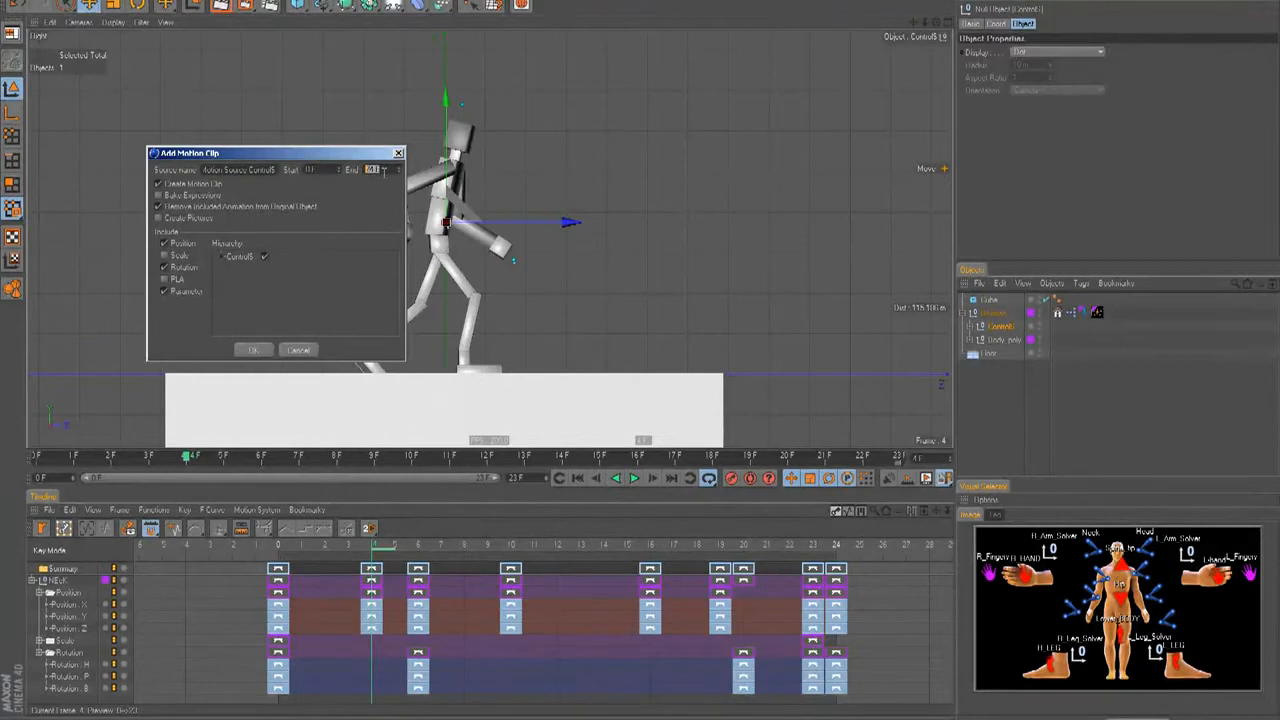
double_click(258, 170)
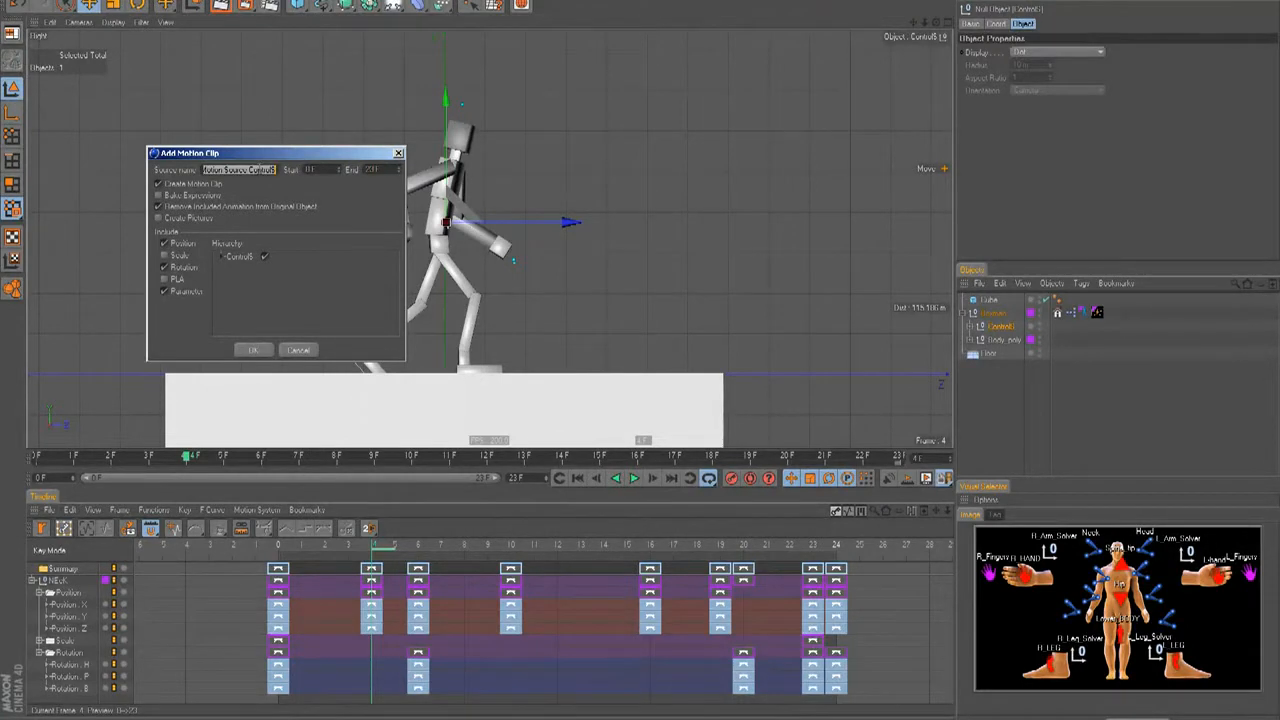
key(BackSpace)
text(WALK)
click(253, 349)
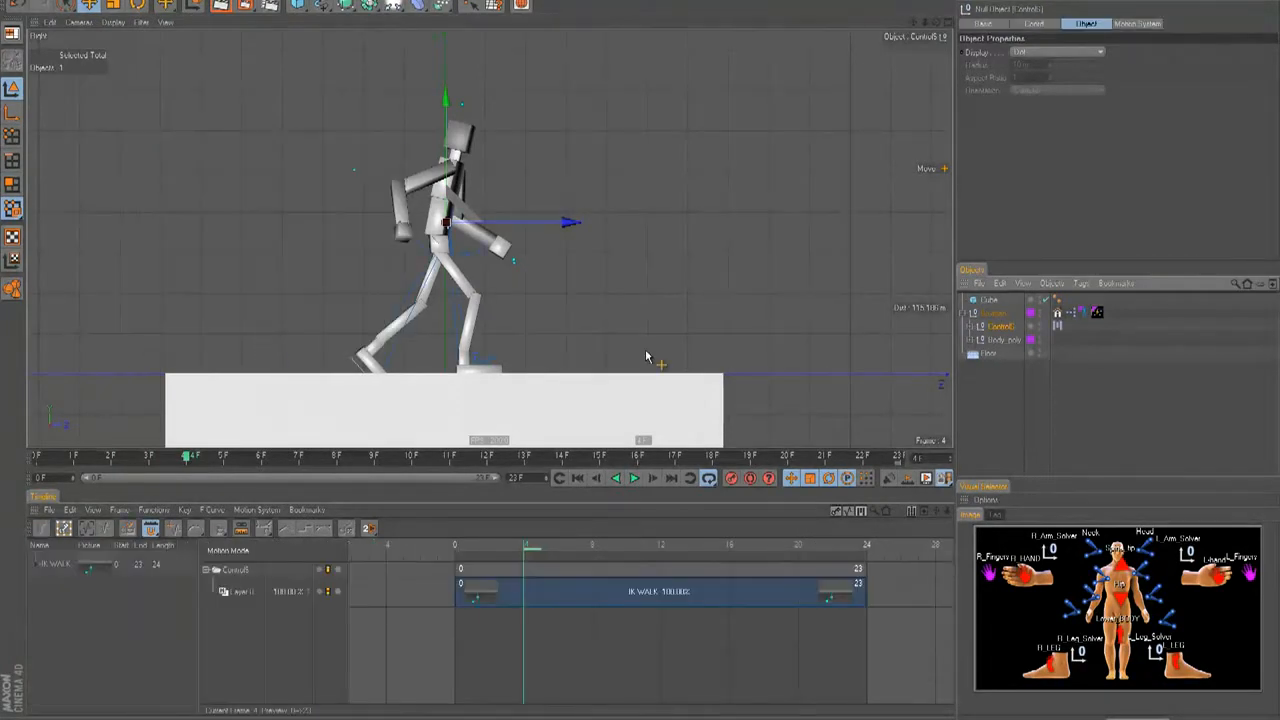
Deselect the Controls null and play back the IK WALK motion clip.
click(648, 356)
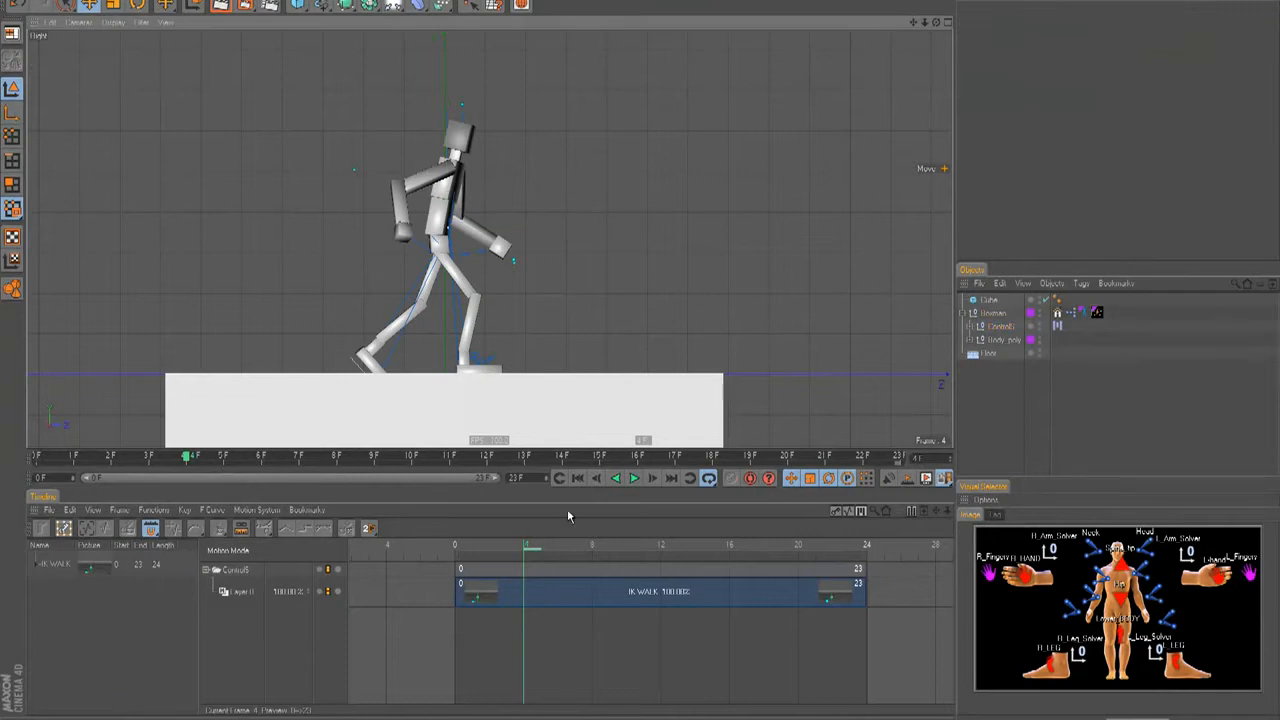
click(430, 552)
key(F8)
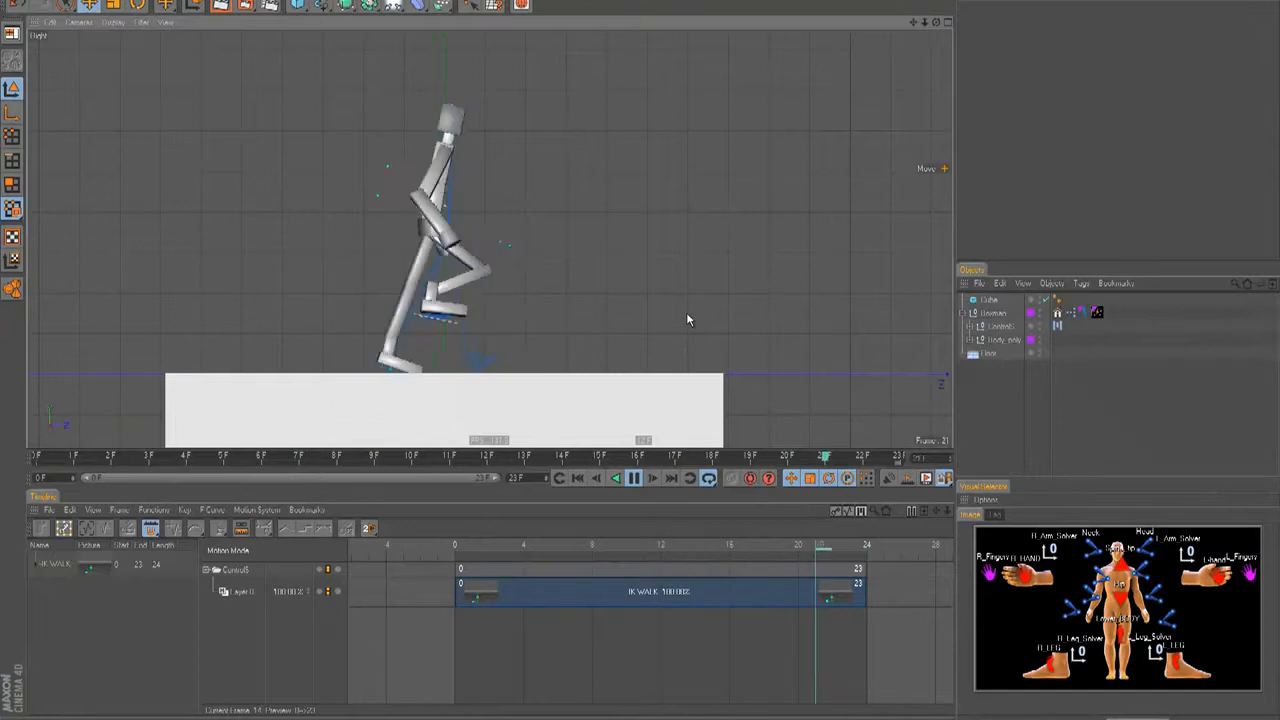
key(F8)
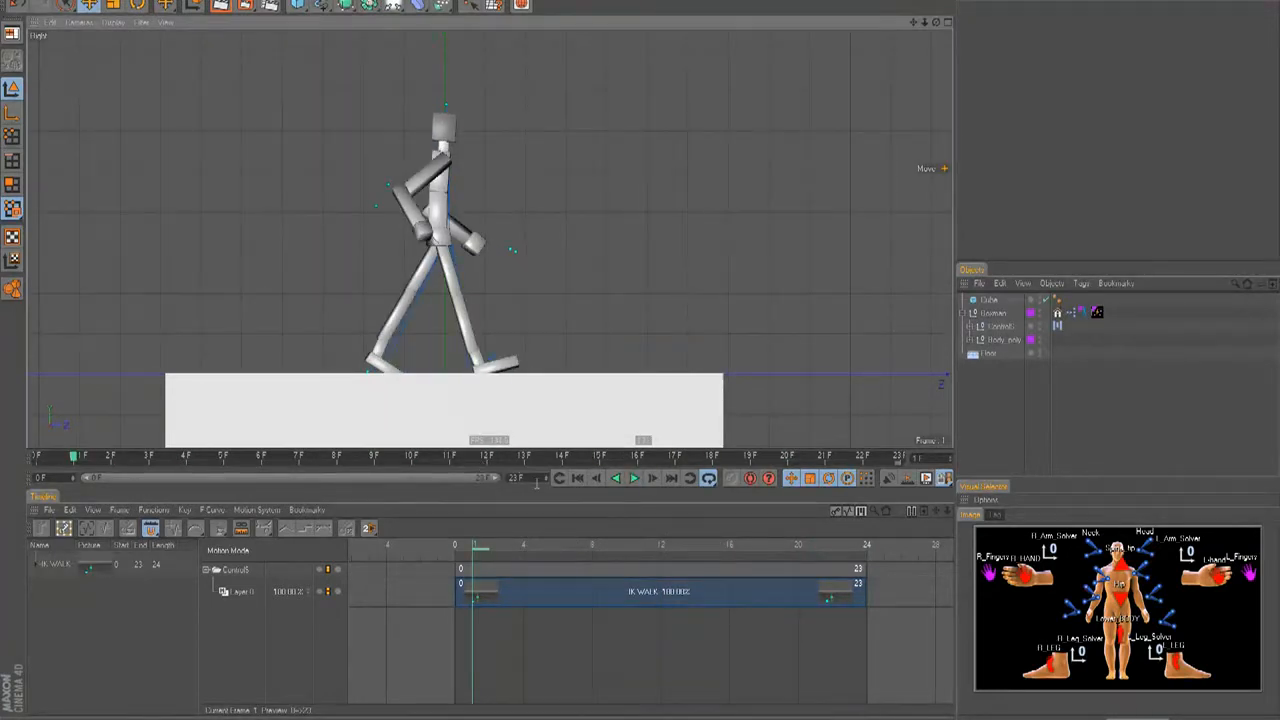
Set the animation length to 144 frames, extend the preview range to the full length, and return to frame 0.
click(517, 477)
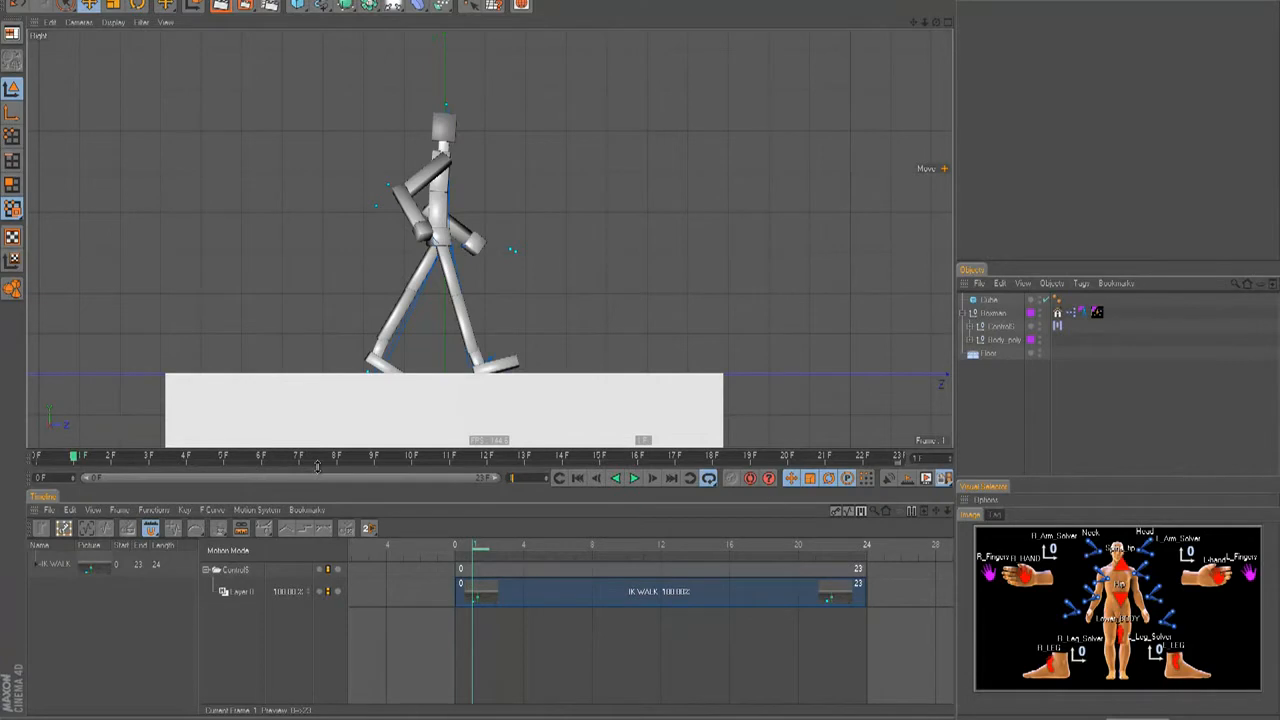
key(Return)
drag(168, 480, 498, 478)
click(576, 478)
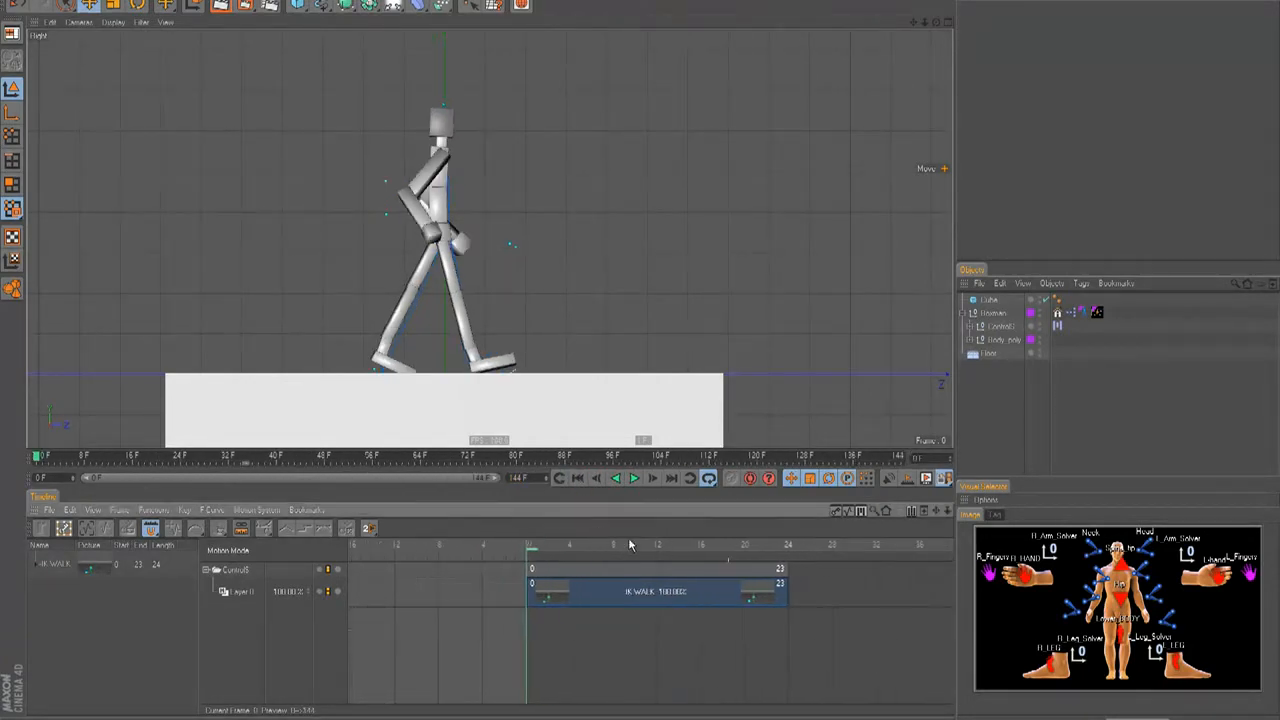
Look through the timeline's key, F-curve and motion modes, and show the Controls null's Motion System tag in the timeline.
scroll(641, 543, down, 6)
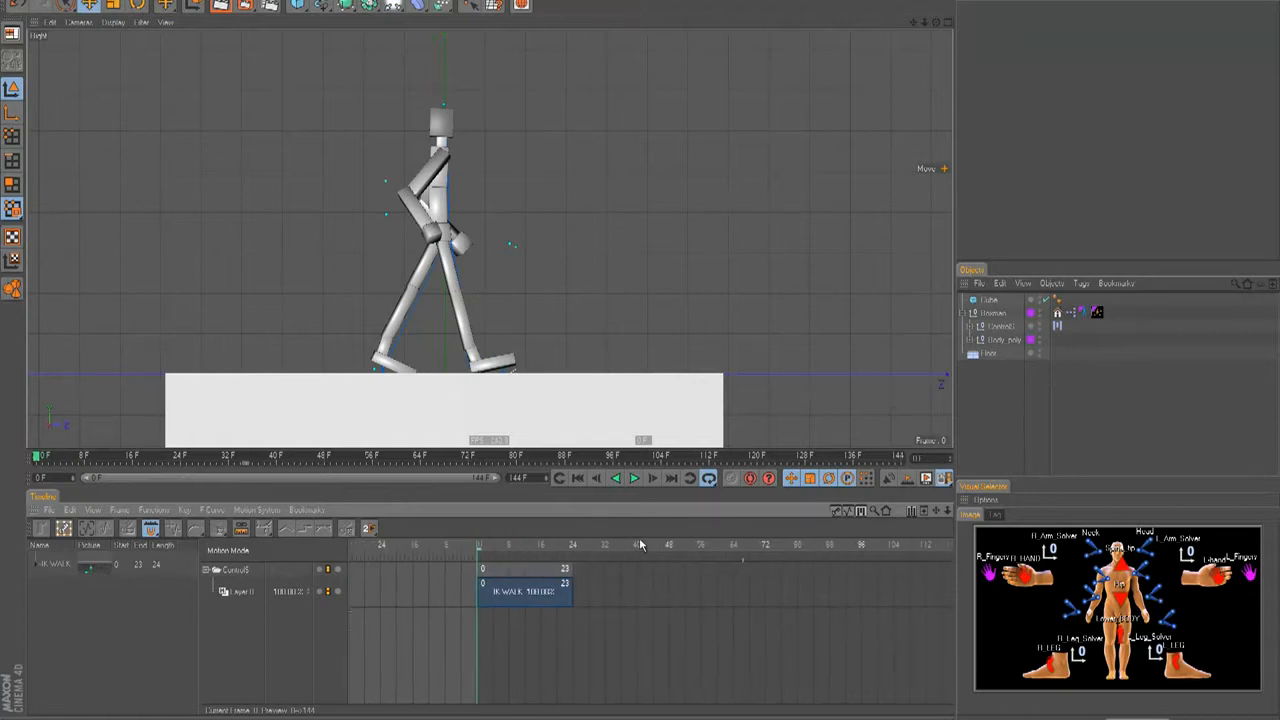
alt+middle_drag(640, 543, 618, 560)
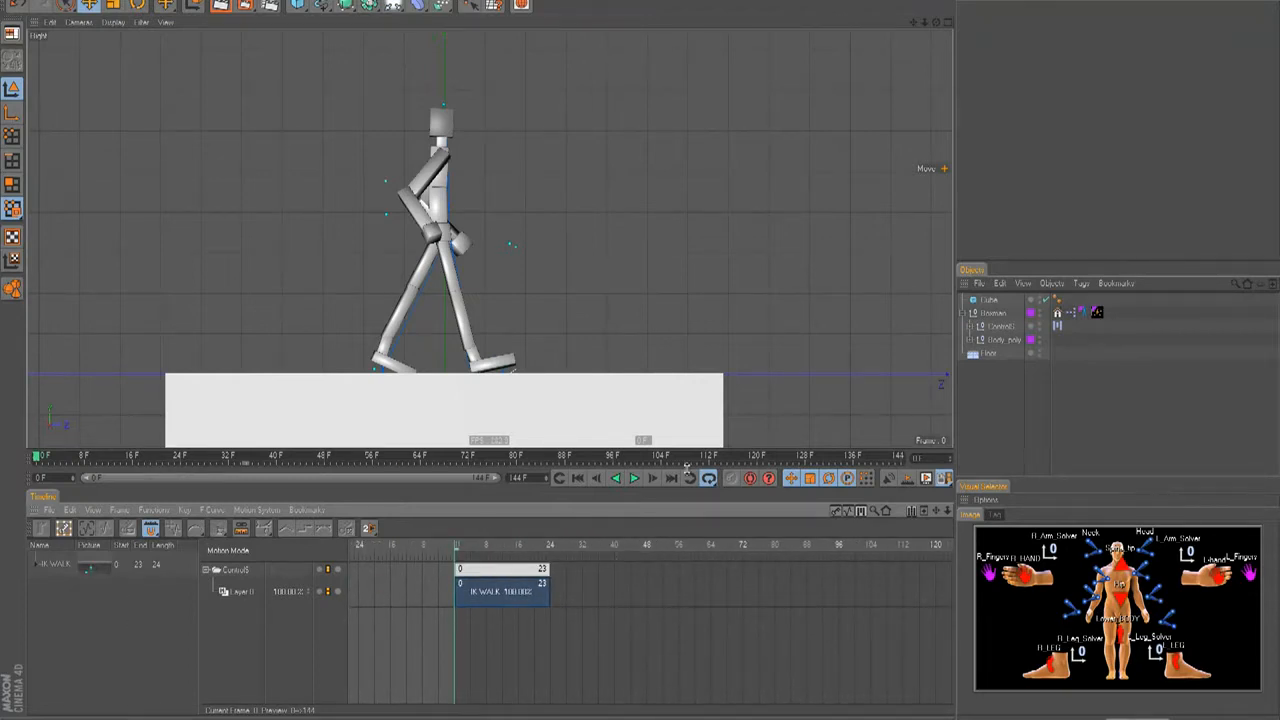
click(833, 512)
click(848, 512)
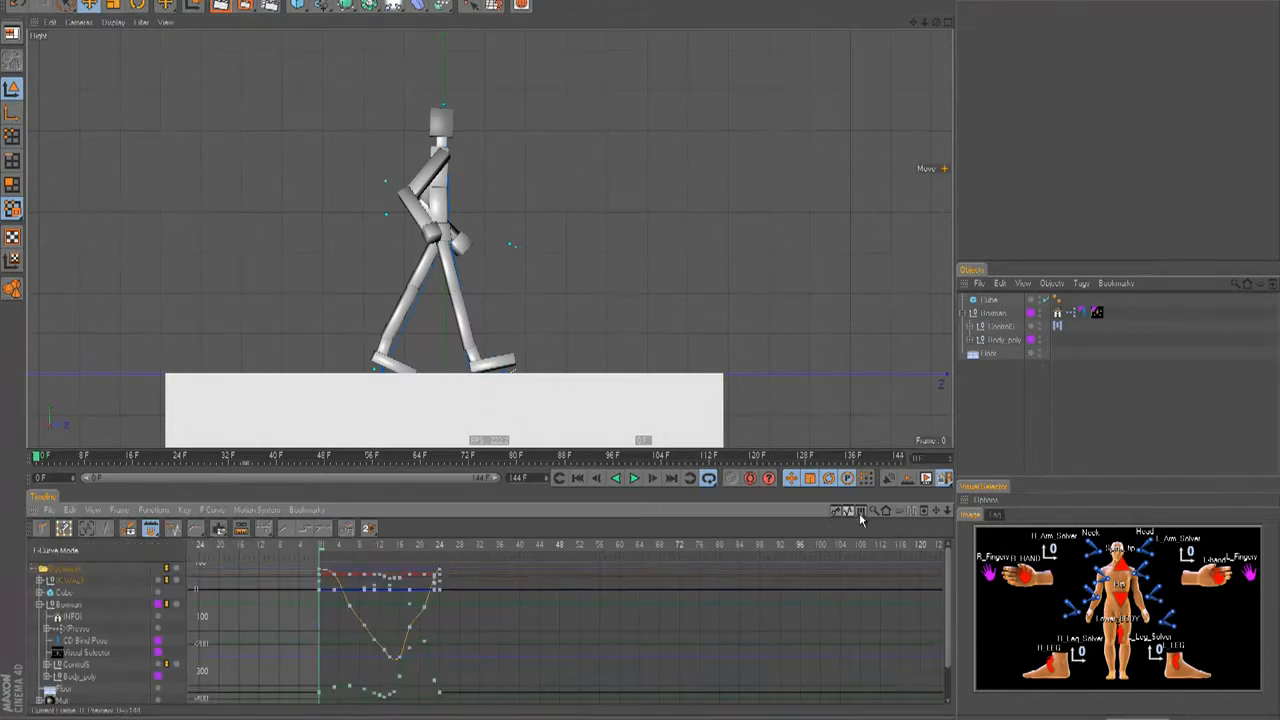
click(860, 512)
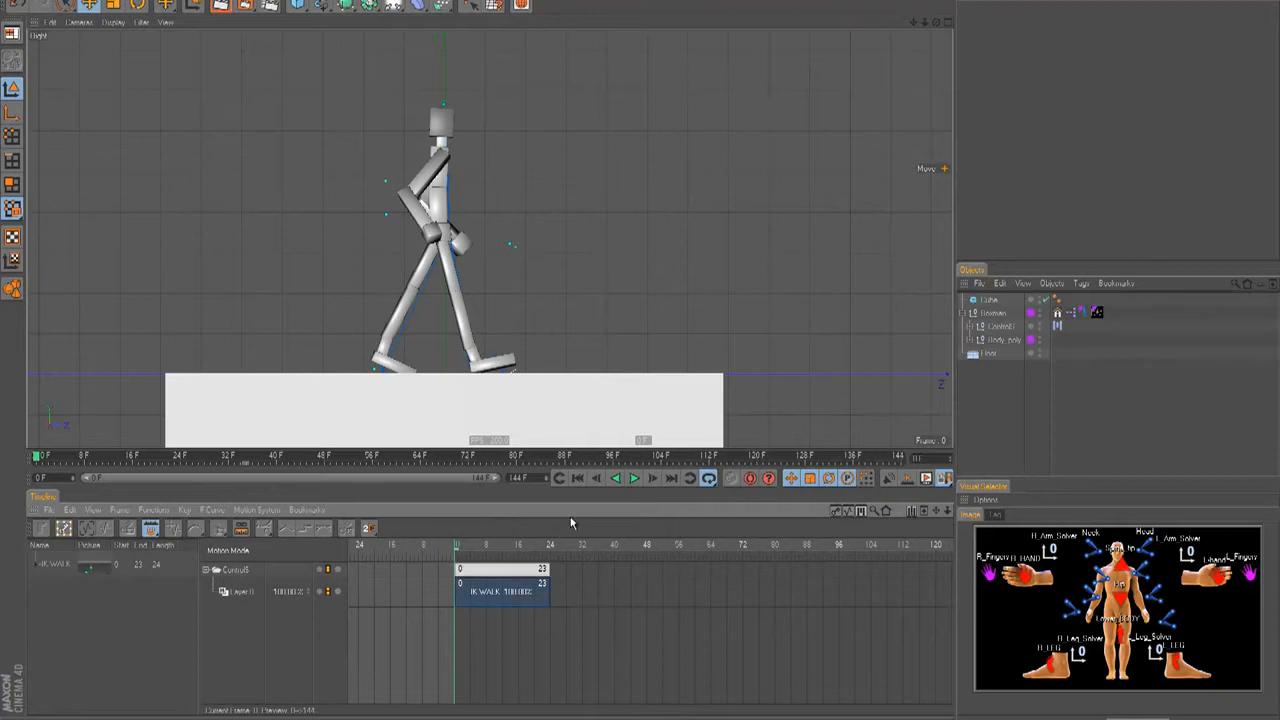
click(1058, 326)
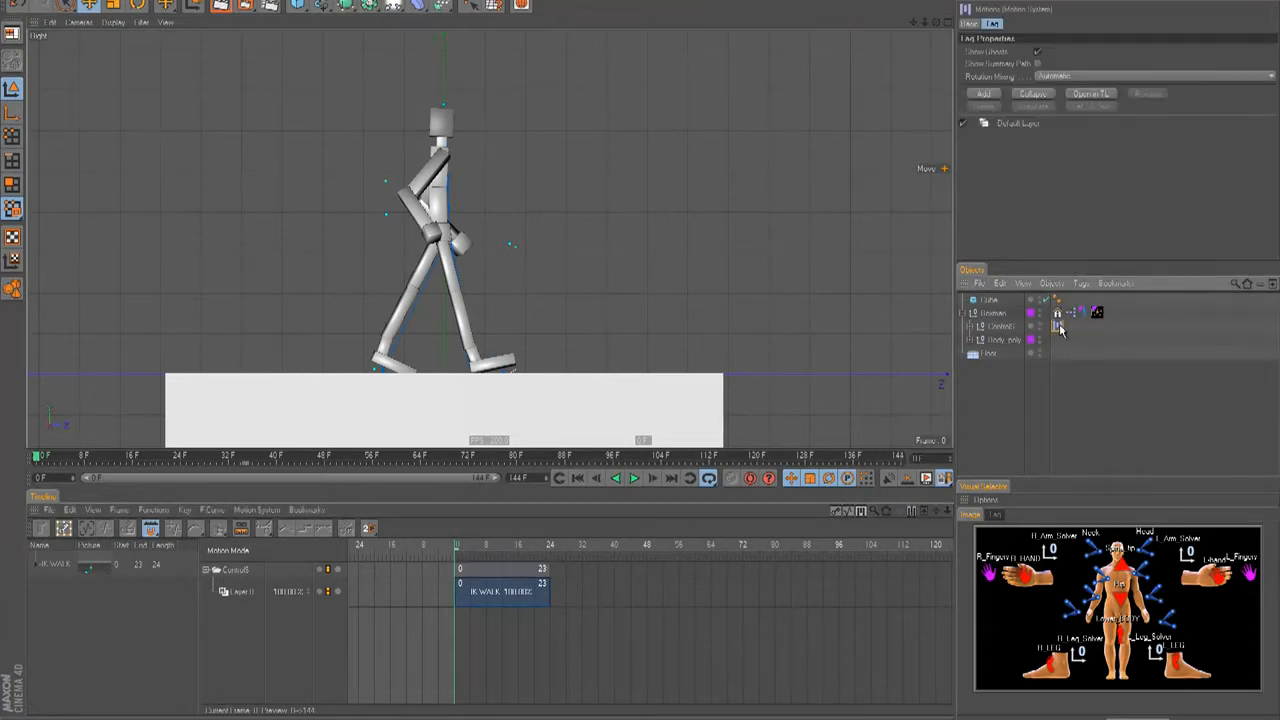
click(1091, 95)
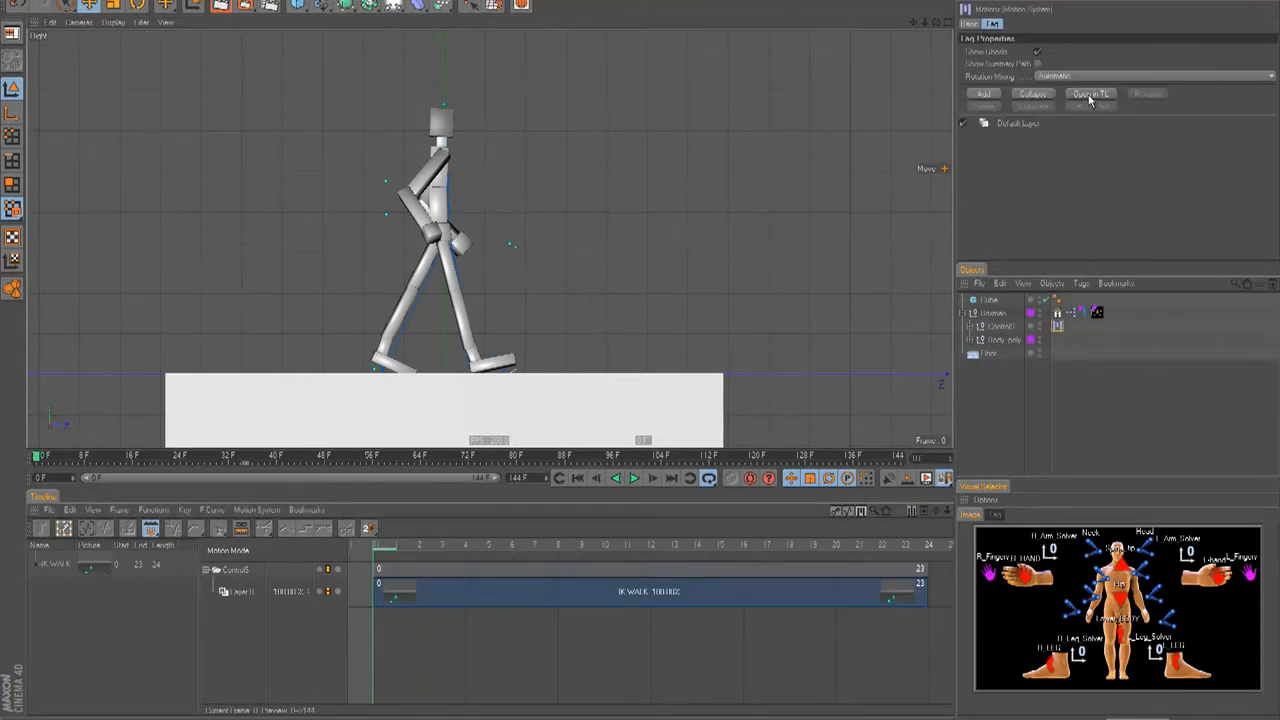
Stretch the IK WALK motion clip to end at frame 106 and play back the walk.
scroll(617, 537, down, 4)
scroll(728, 614, right, 1)
scroll(728, 614, down, 3)
alt+middle_drag(703, 600, 640, 543)
scroll(640, 543, down, 1)
click(549, 598)
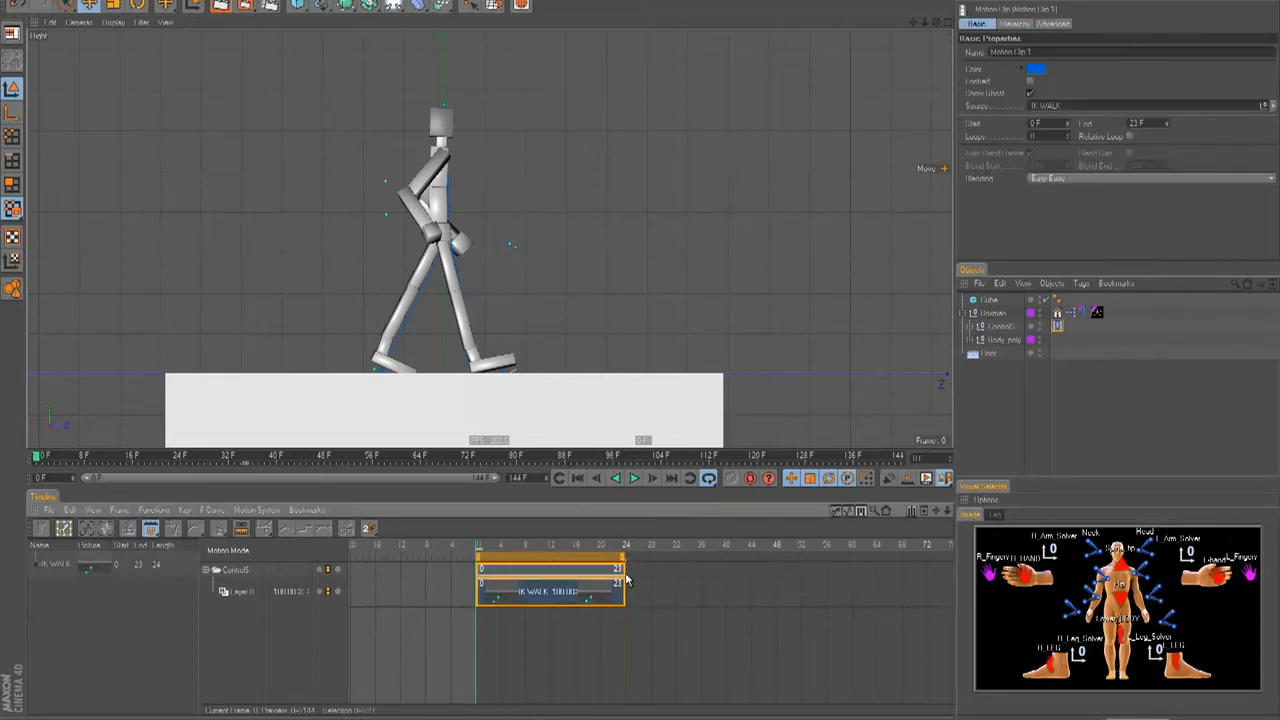
drag(630, 586, 935, 585)
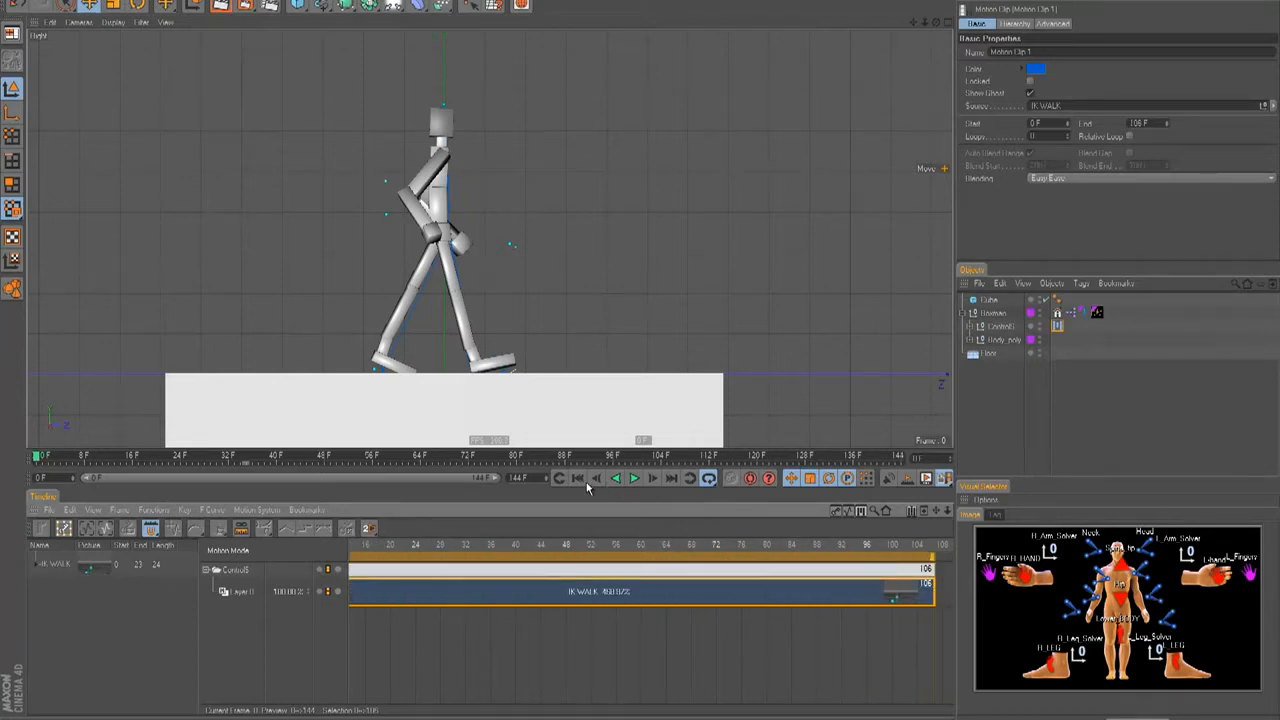
click(633, 479)
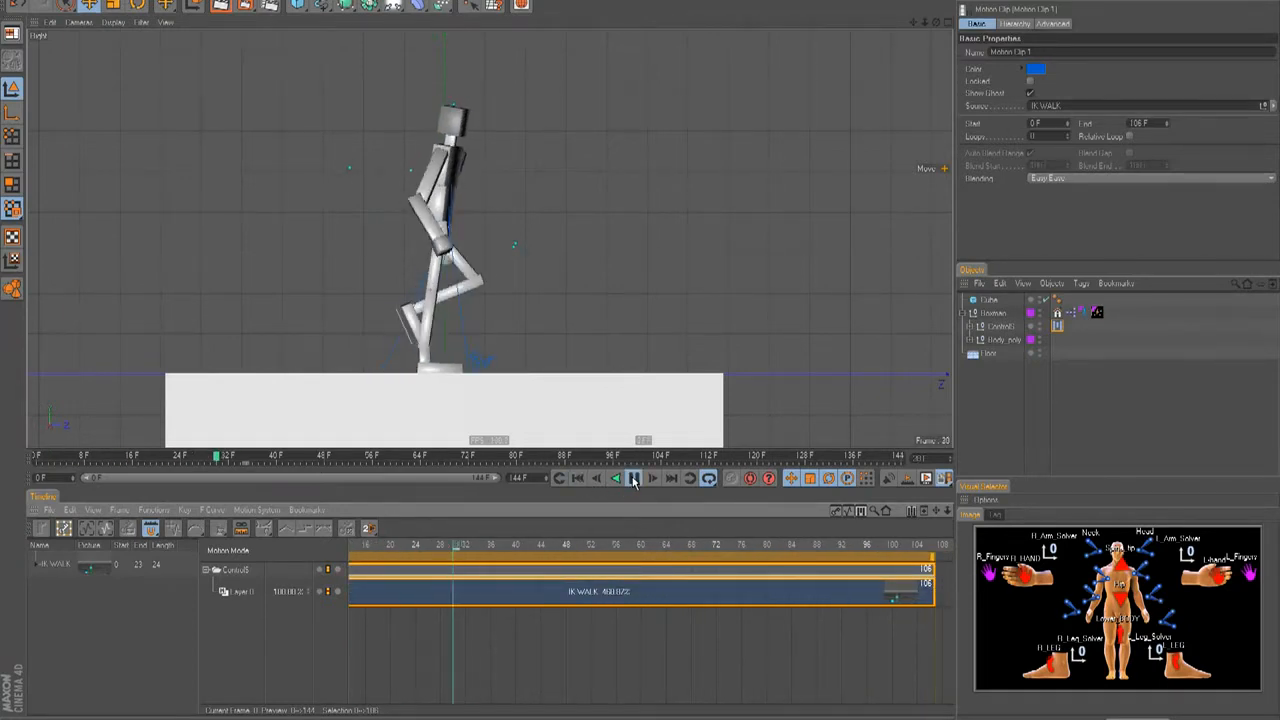
click(633, 479)
Shorten the IK WALK motion clip to end at frame 9 and play back the walk.
drag(933, 585, 375, 576)
key(h)
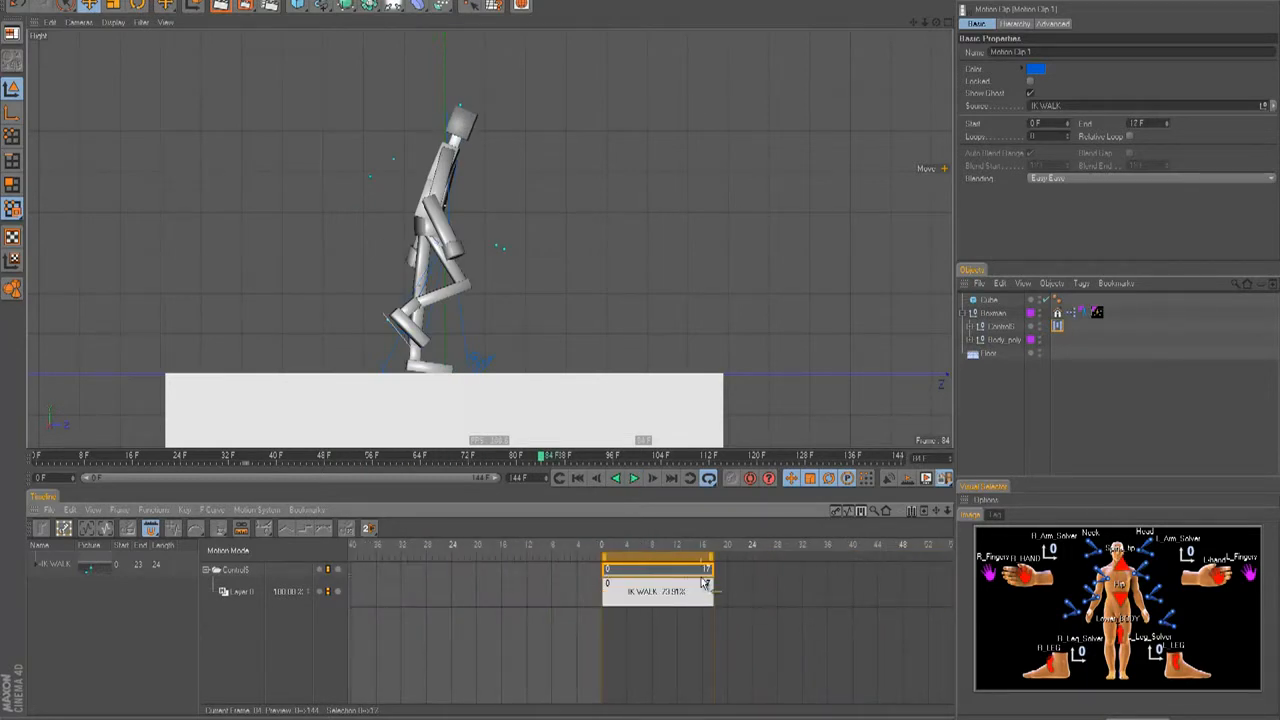
drag(709, 585, 660, 586)
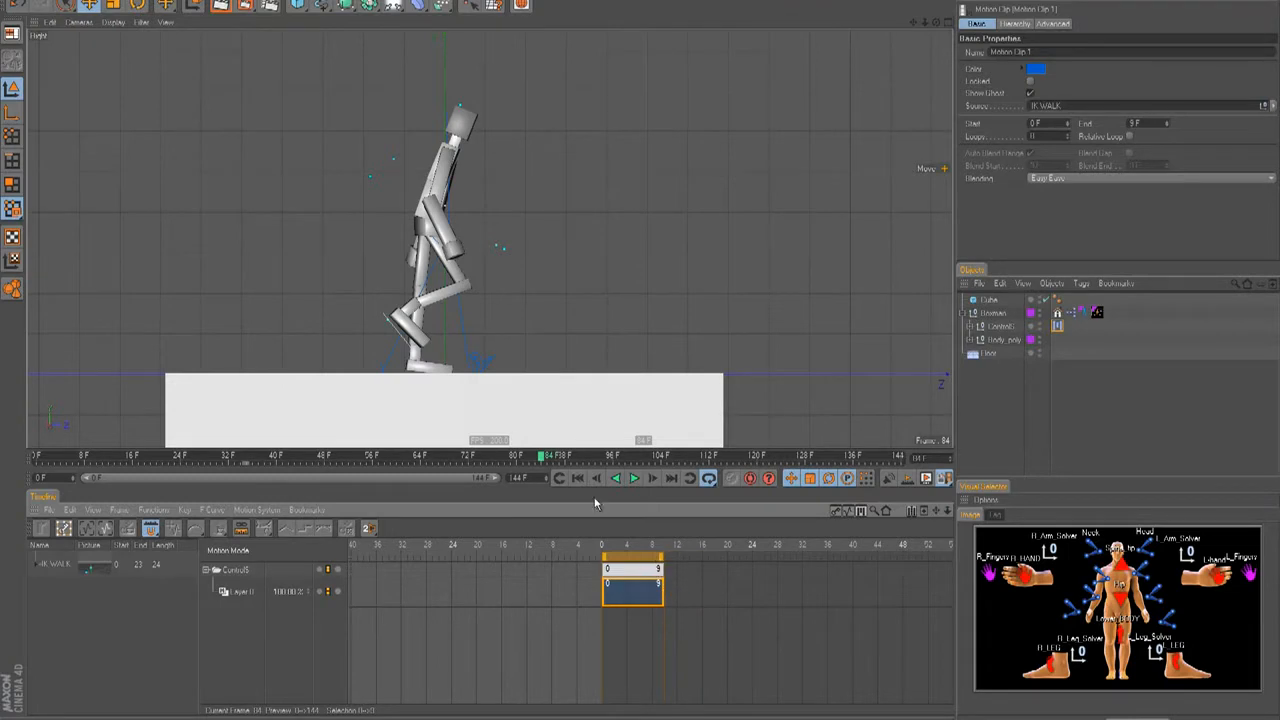
click(629, 480)
click(634, 478)
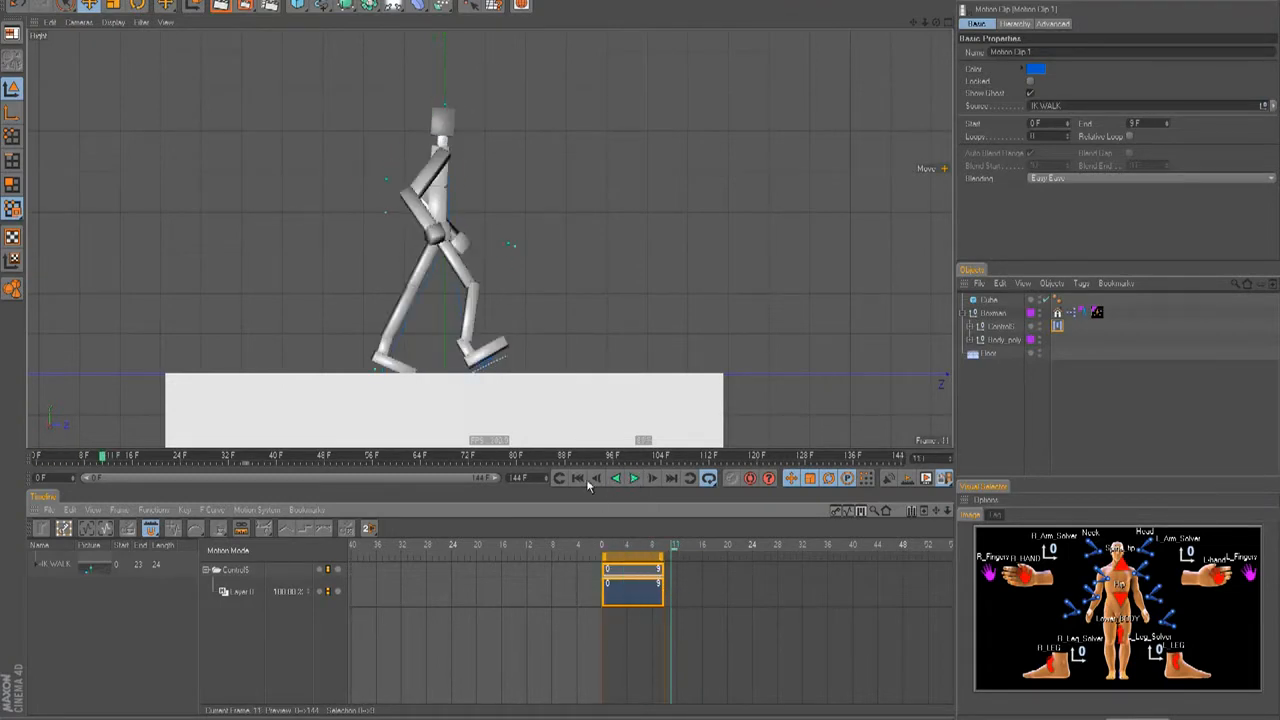
Set the shortened IK WALK motion clip to 5 loops and play it from frame 0.
click(577, 478)
click(686, 617)
click(650, 561)
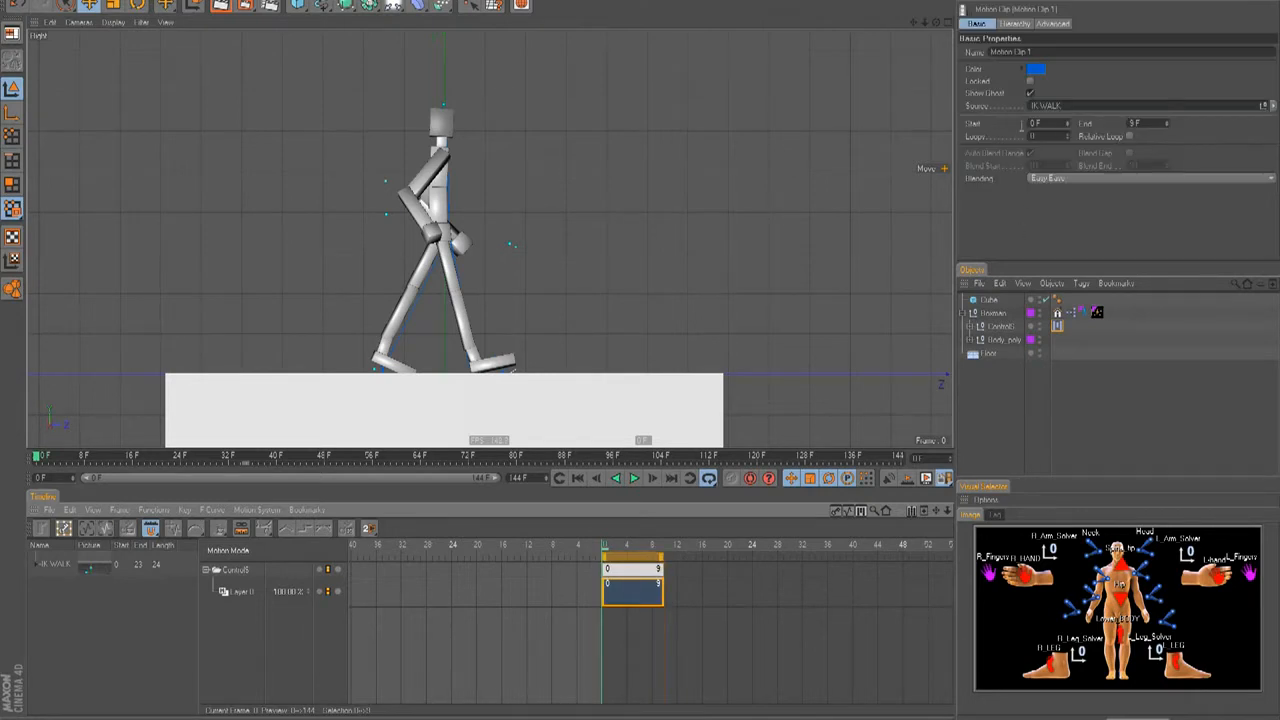
text(5)
key(Return)
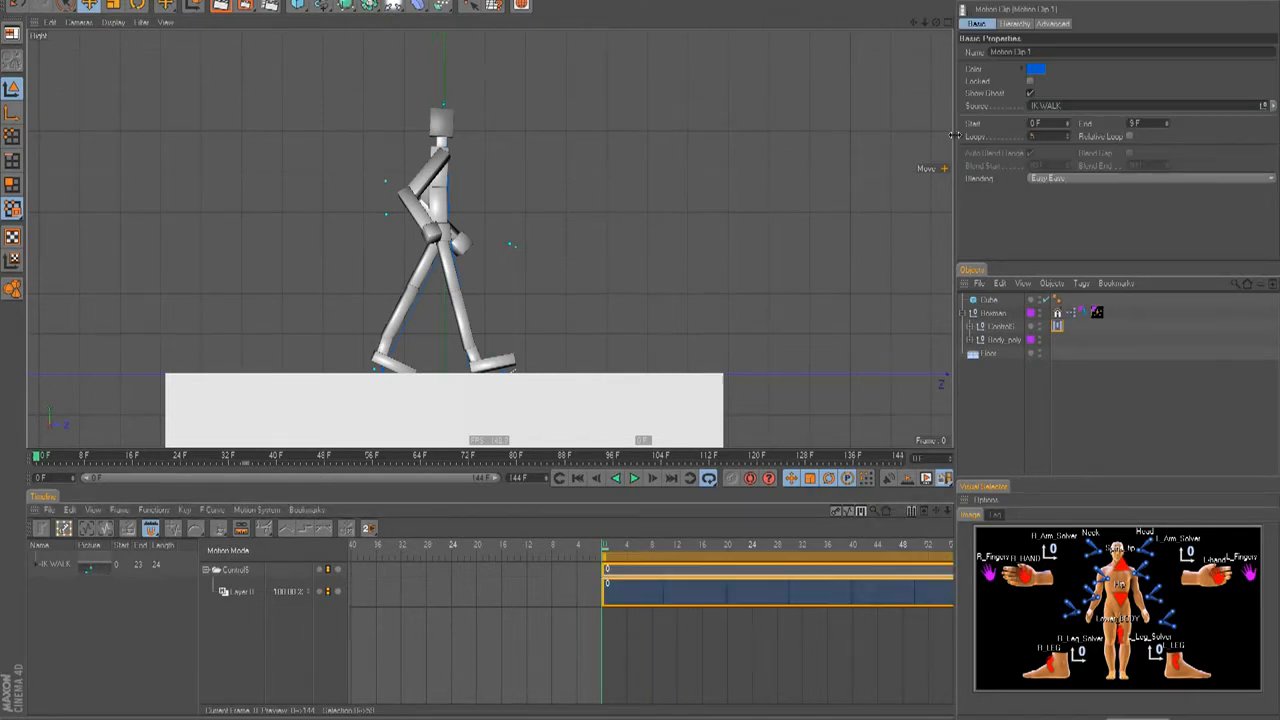
key(F8)
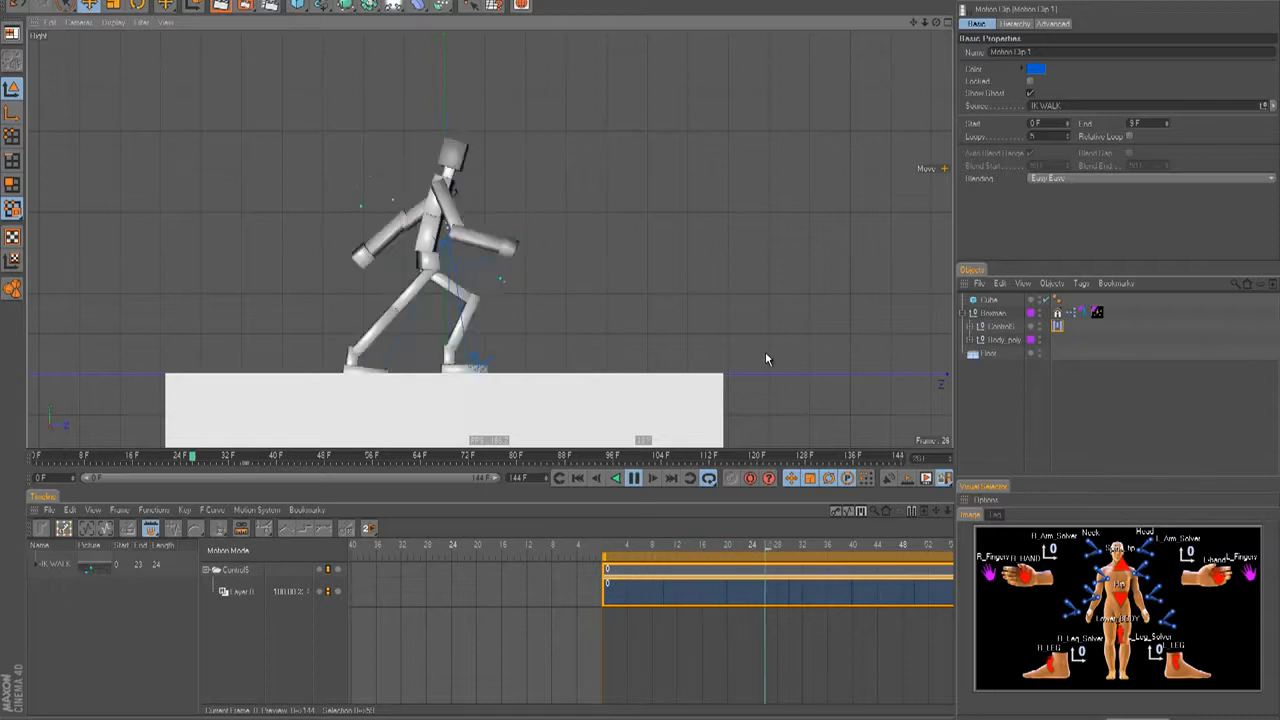
key(F8)
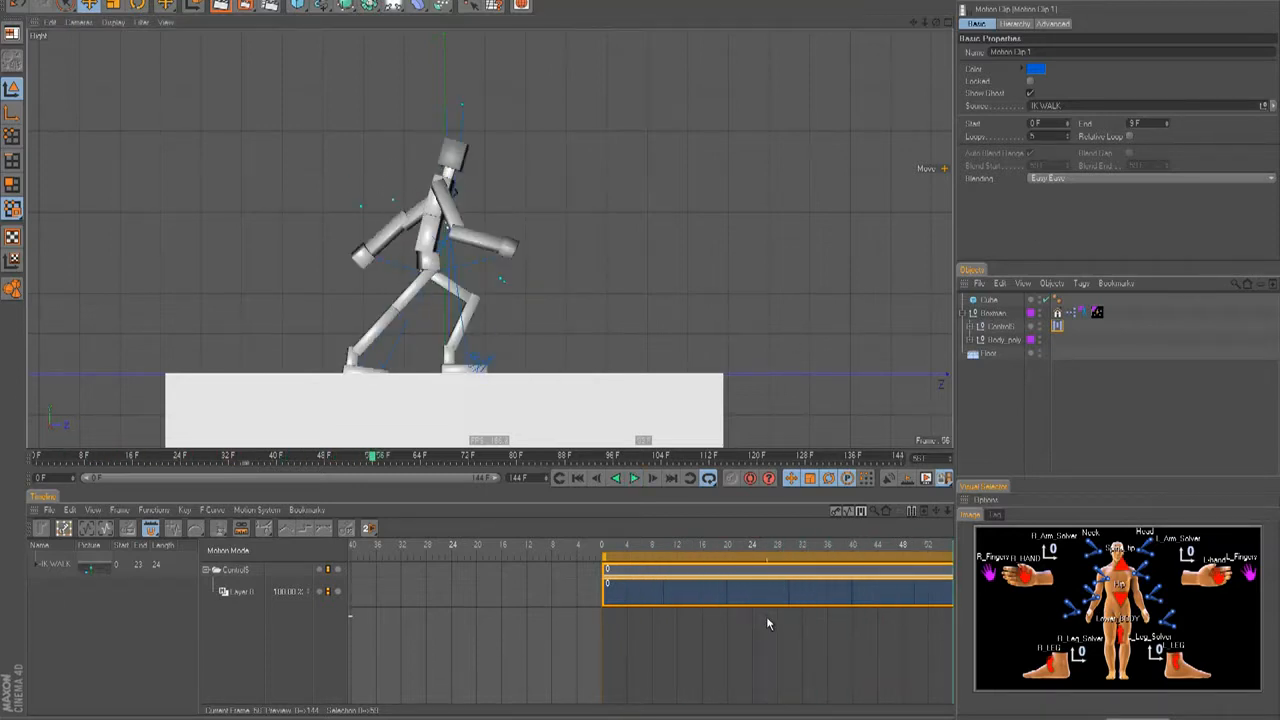
Extend the IK WALK motion clip to end at frame 23 and set its loops to 10.
text(0)
key(Return)
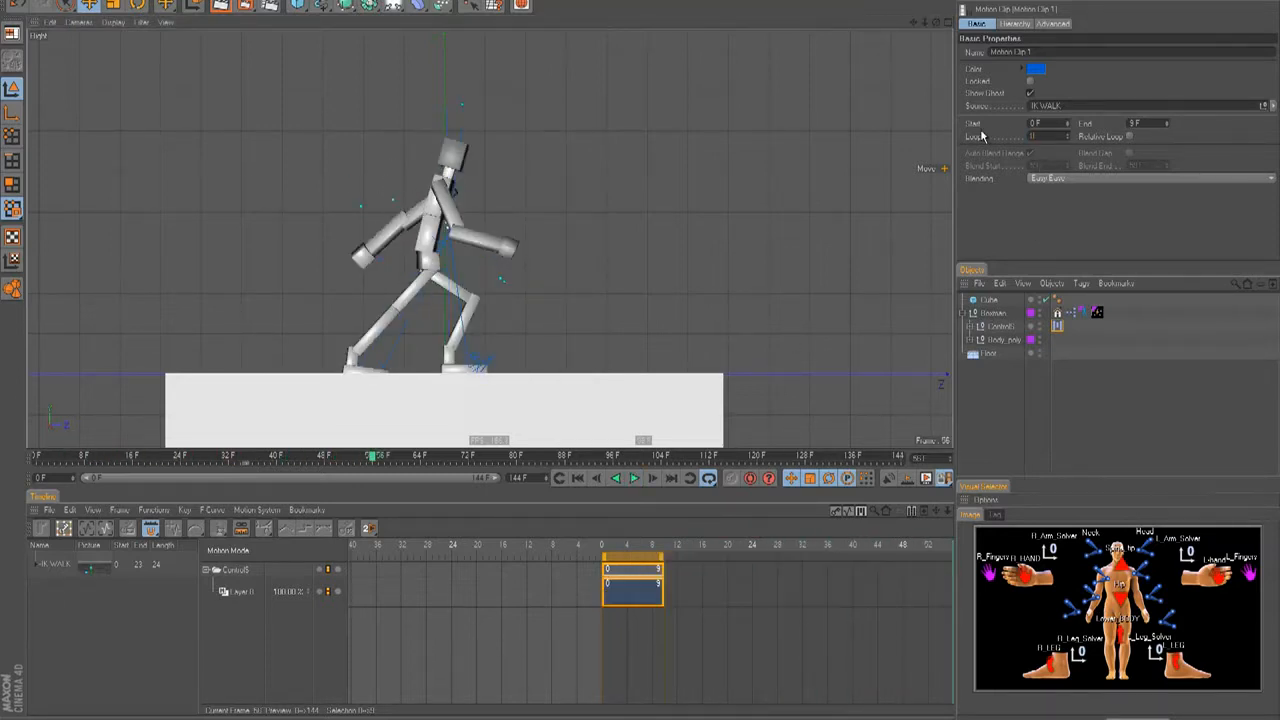
drag(663, 576, 756, 577)
click(1067, 139)
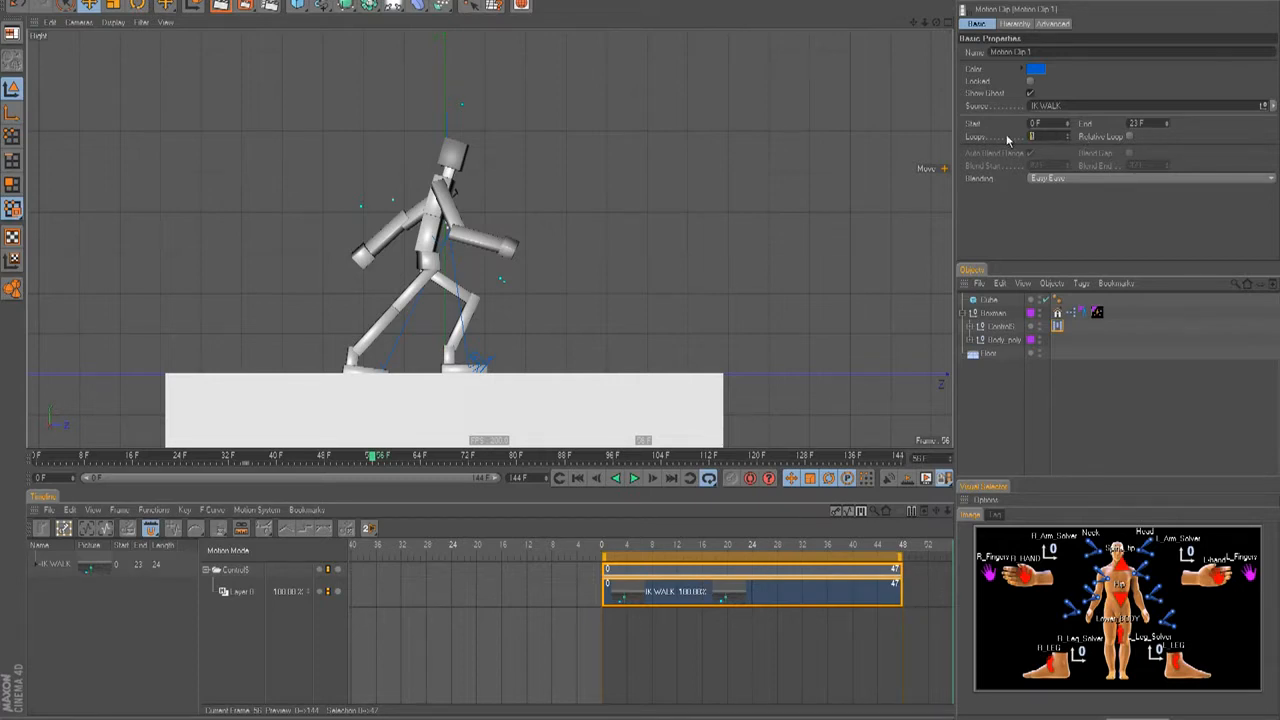
click(1066, 135)
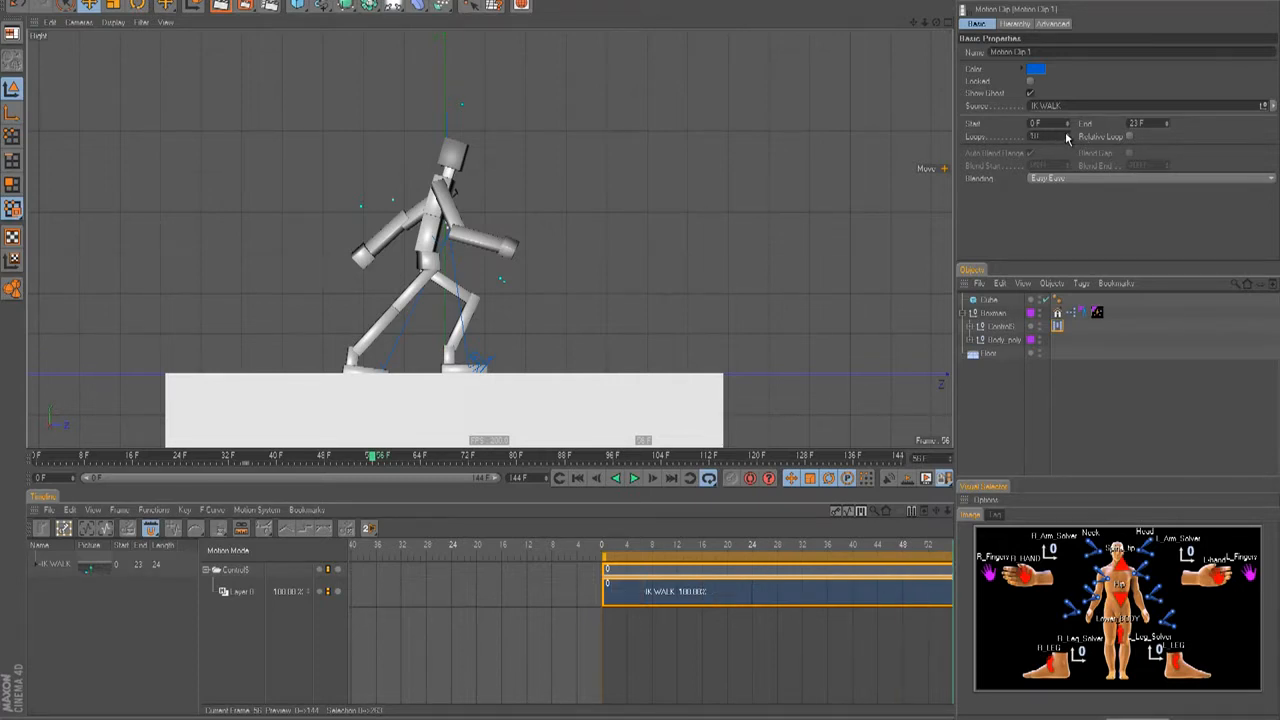
Set the IK WALK motion clip's loops to 7 and play the walk from frame 0 in the perspective view.
click(1066, 135)
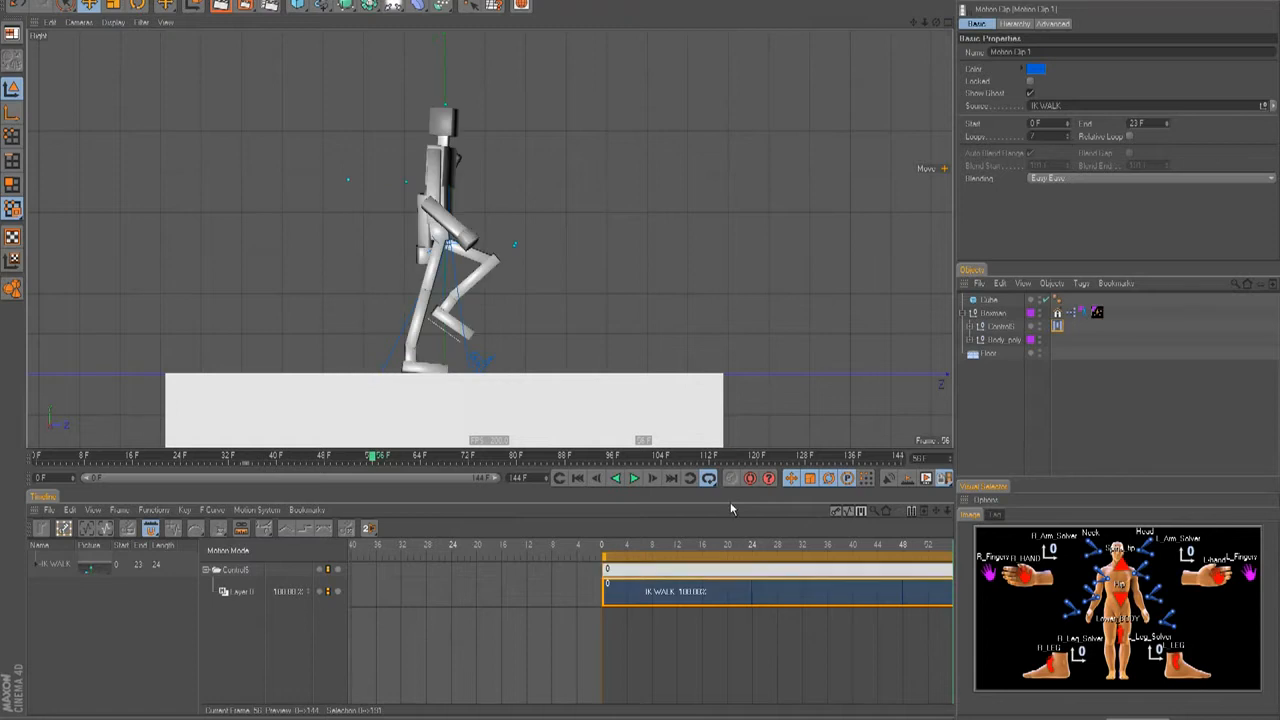
click(577, 478)
click(633, 478)
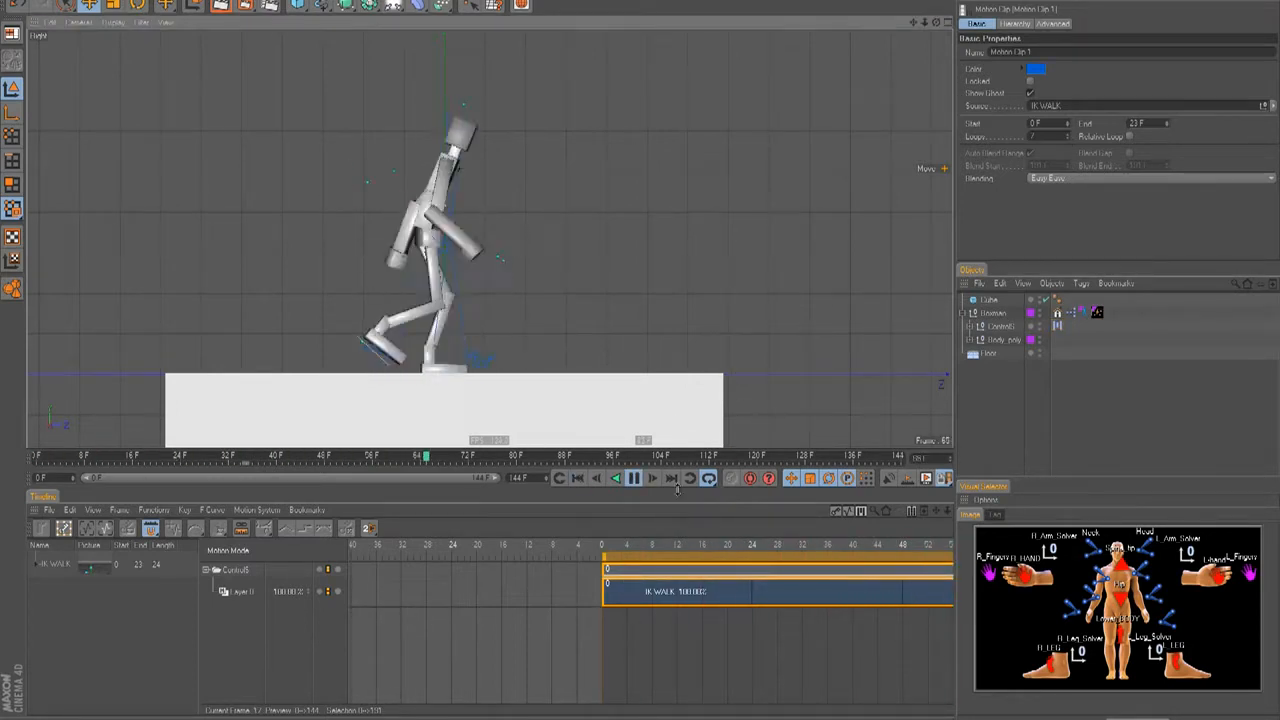
key(F1)
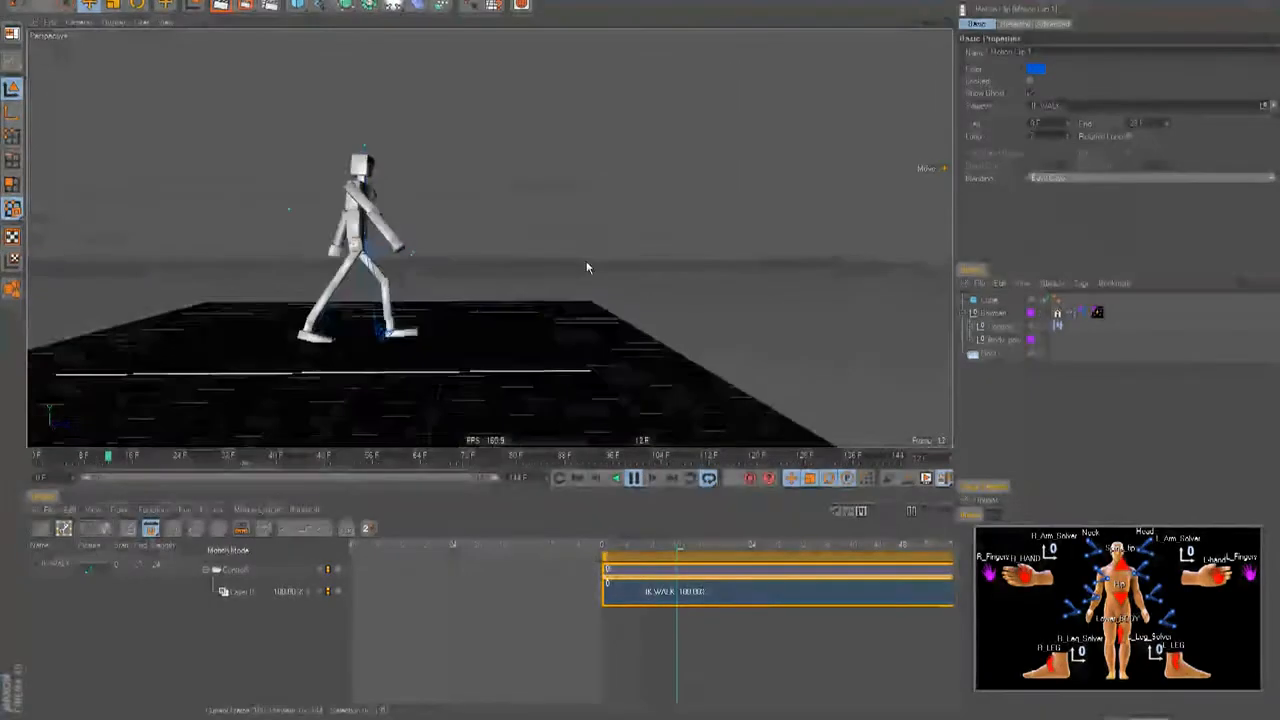
alt+drag(642, 348, 584, 250)
click(634, 478)
alt+drag(634, 436, 641, 350)
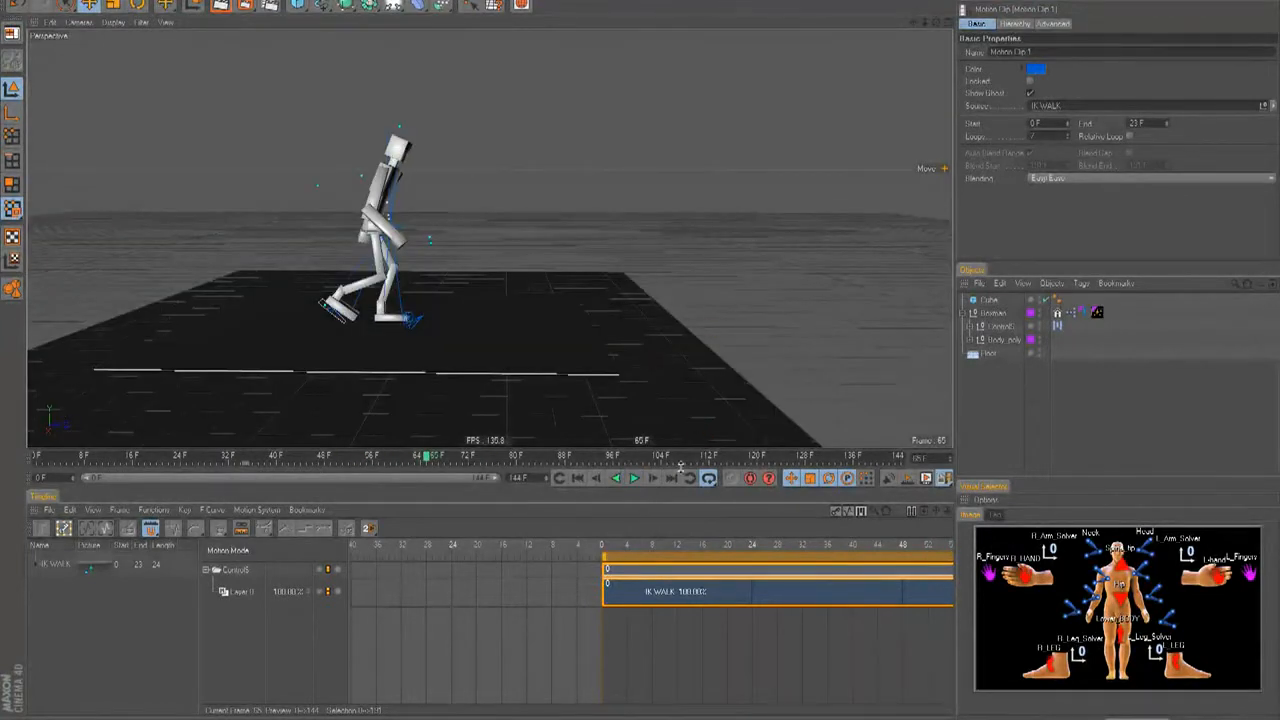
scroll(704, 292, down, 2)
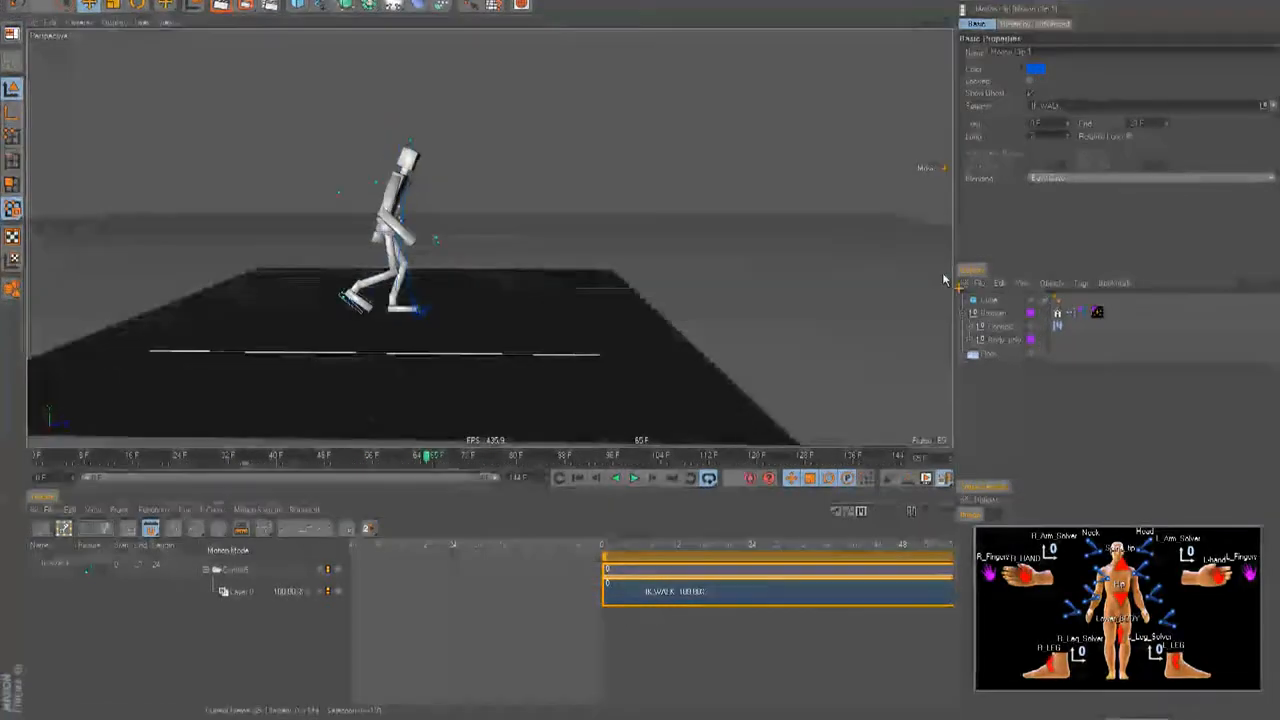
Select the character's root null and record a keyframe for it at frame 0.
click(992, 313)
click(1017, 398)
click(988, 314)
alt+drag(680, 340, 626, 366)
click(577, 478)
scroll(590, 382, down, 2)
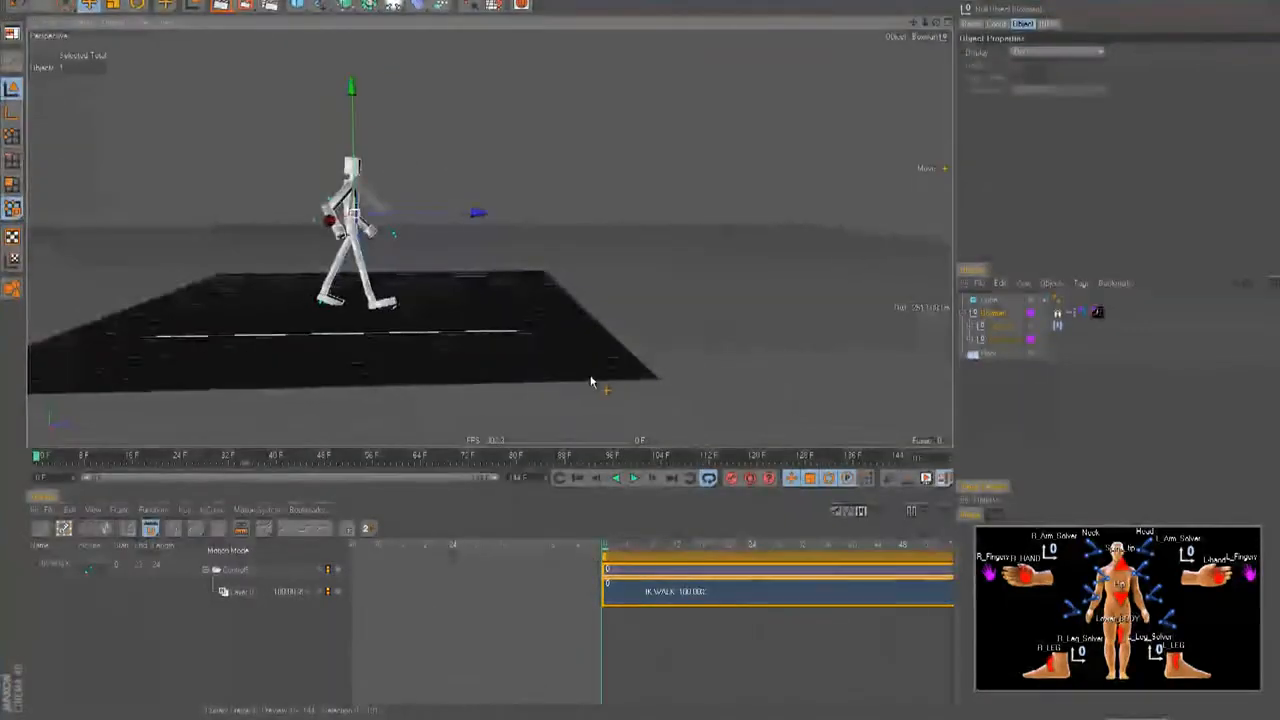
alt+middle_drag(586, 378, 555, 389)
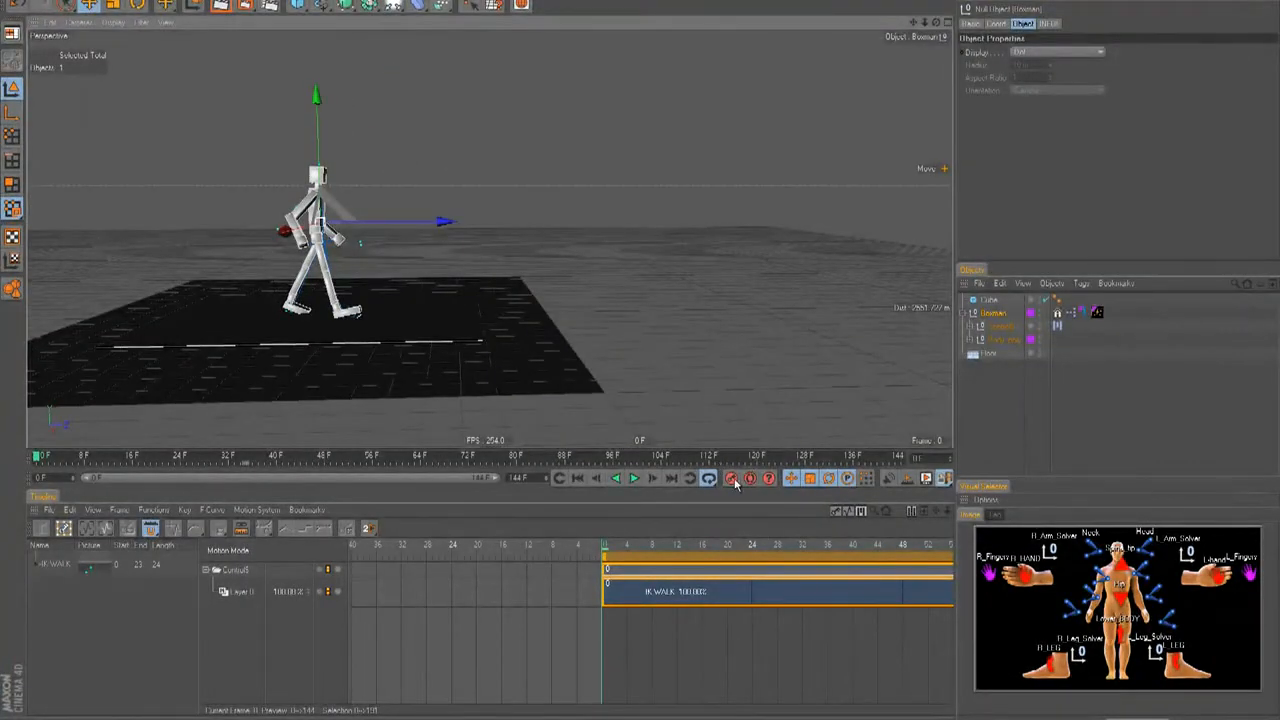
At frame 144, move the root null forward along Z well past the dark platform and record a keyframe.
drag(548, 460, 1060, 478)
scroll(626, 349, down, 2)
alt+middle_drag(795, 337, 732, 351)
drag(426, 247, 663, 350)
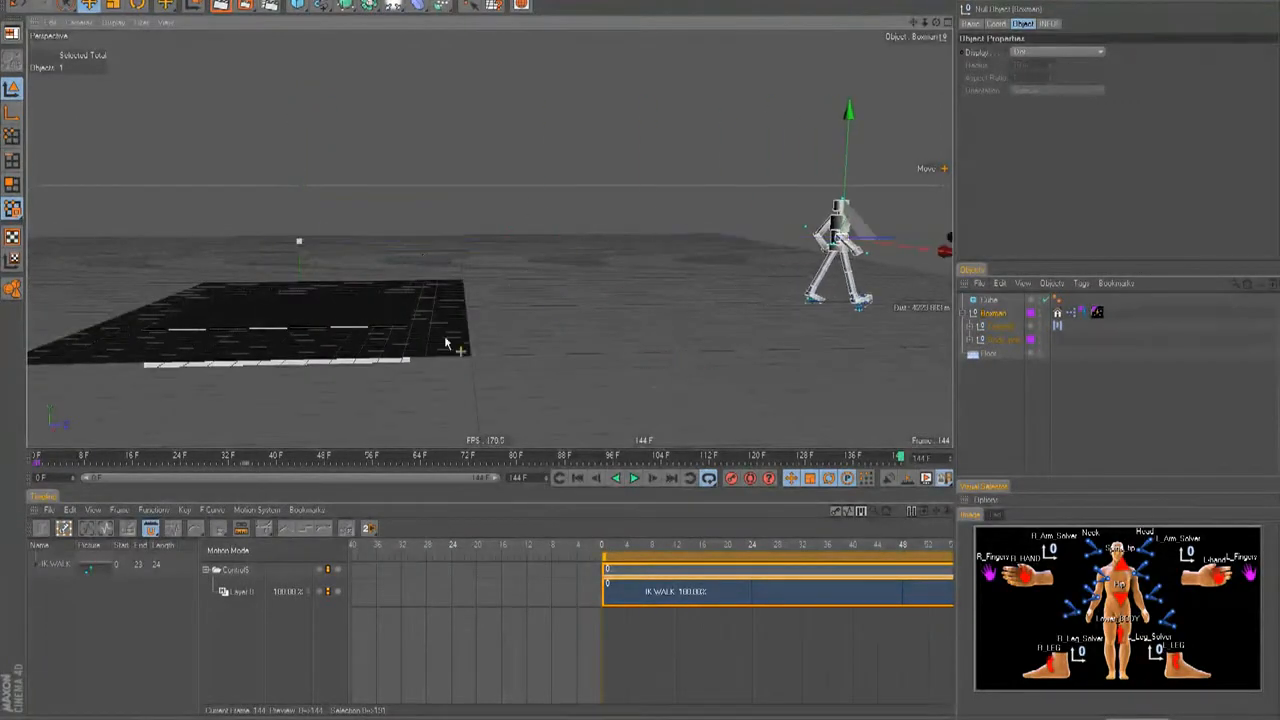
Return to frame 0 and show the root null's whole Position Z curve in F-Curve mode.
click(579, 478)
click(997, 316)
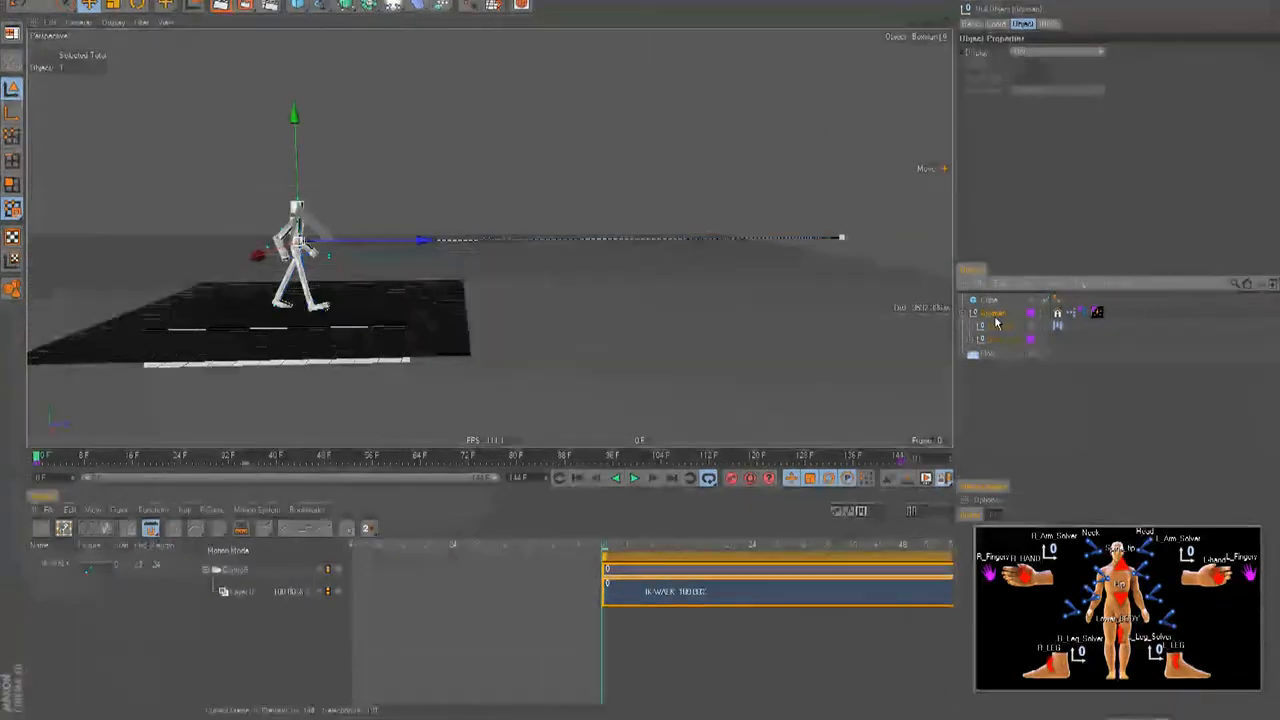
key(Tab)
drag(525, 543, 642, 543)
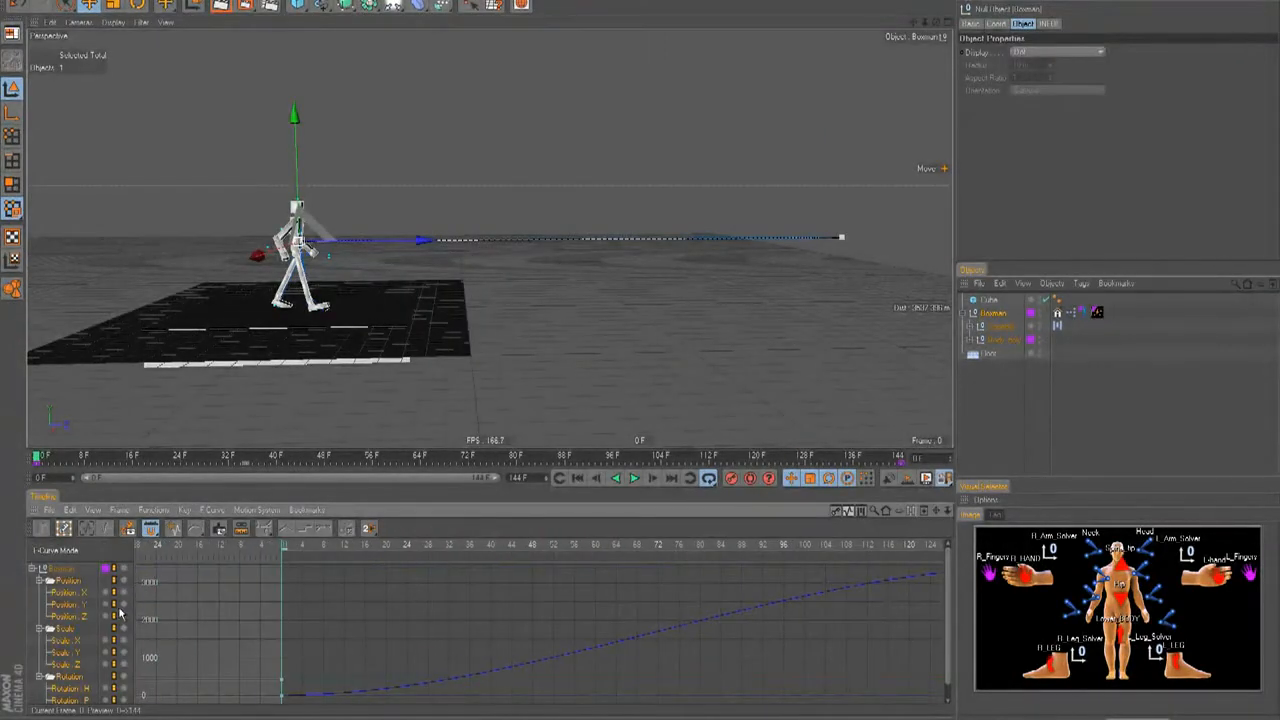
click(70, 619)
key(h)
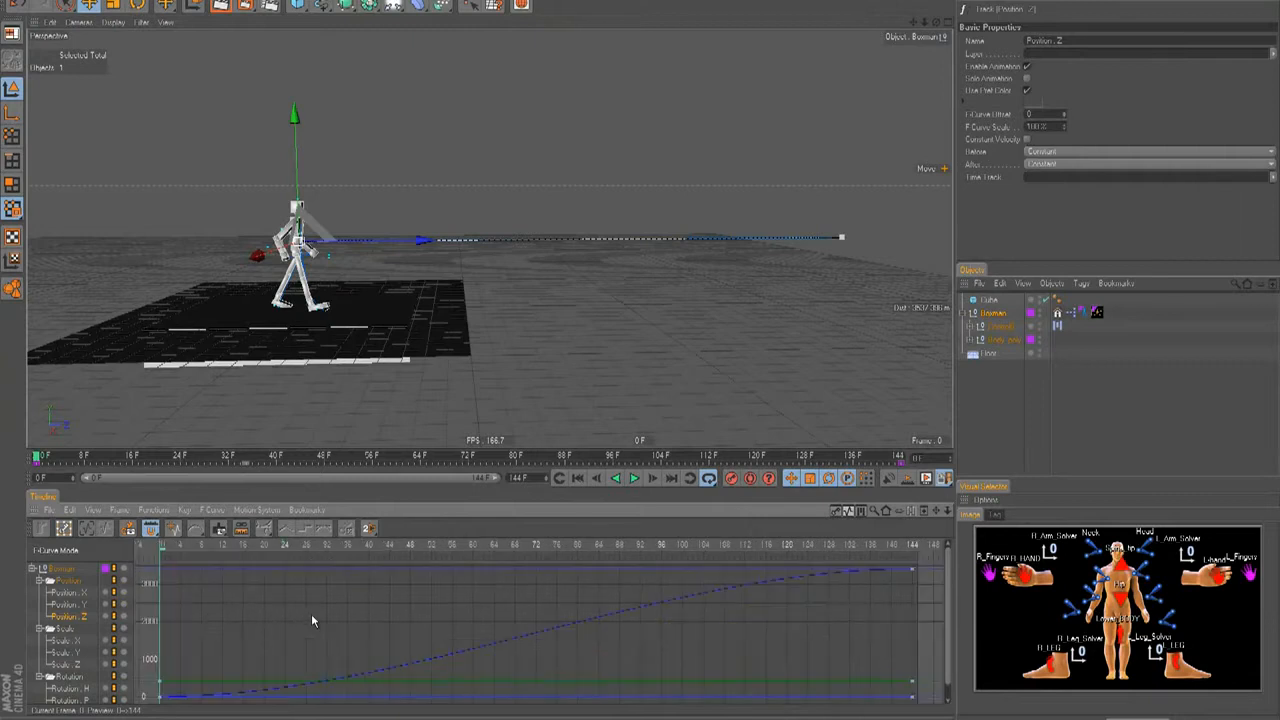
Reshape the Position Z curve by adjusting the tangents of the frame 144 key and the frame 0 key.
alt+right_drag(600, 608, 643, 543)
alt+middle_drag(749, 635, 777, 621)
click(813, 573)
drag(694, 571, 486, 635)
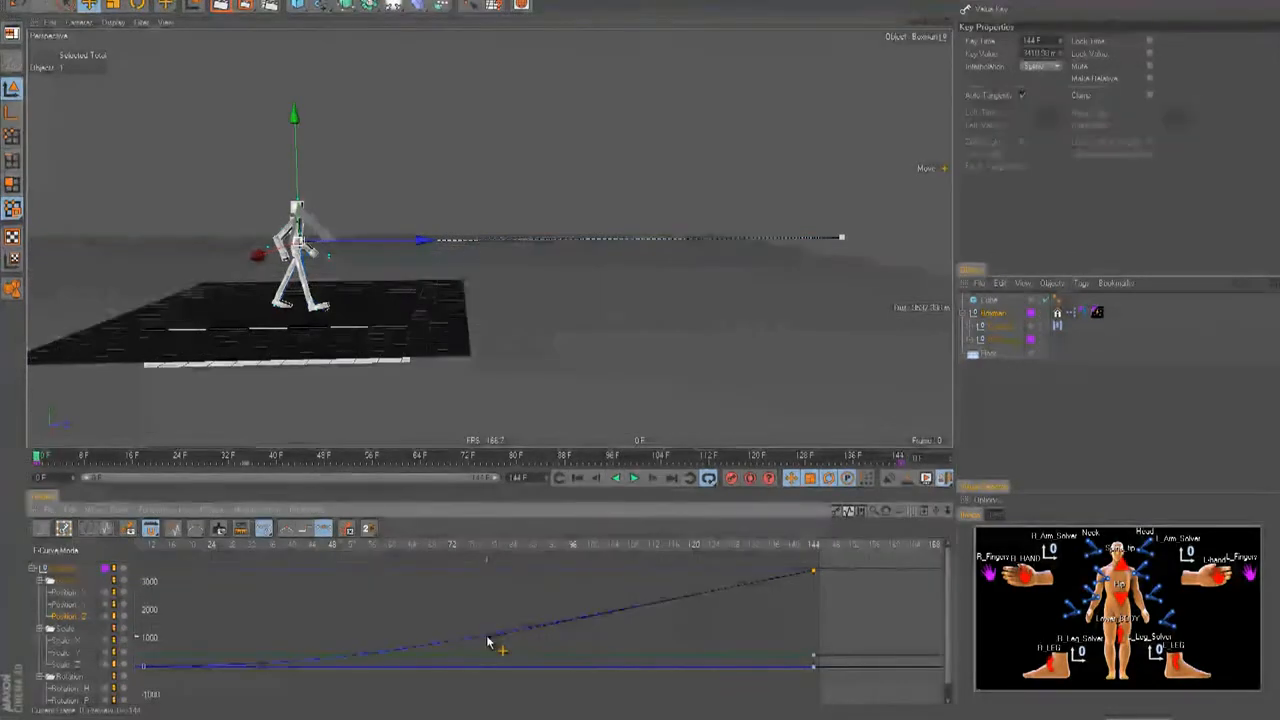
alt+middle_drag(385, 628, 442, 622)
alt+middle_drag(450, 543, 705, 537)
click(404, 655)
drag(583, 659, 421, 654)
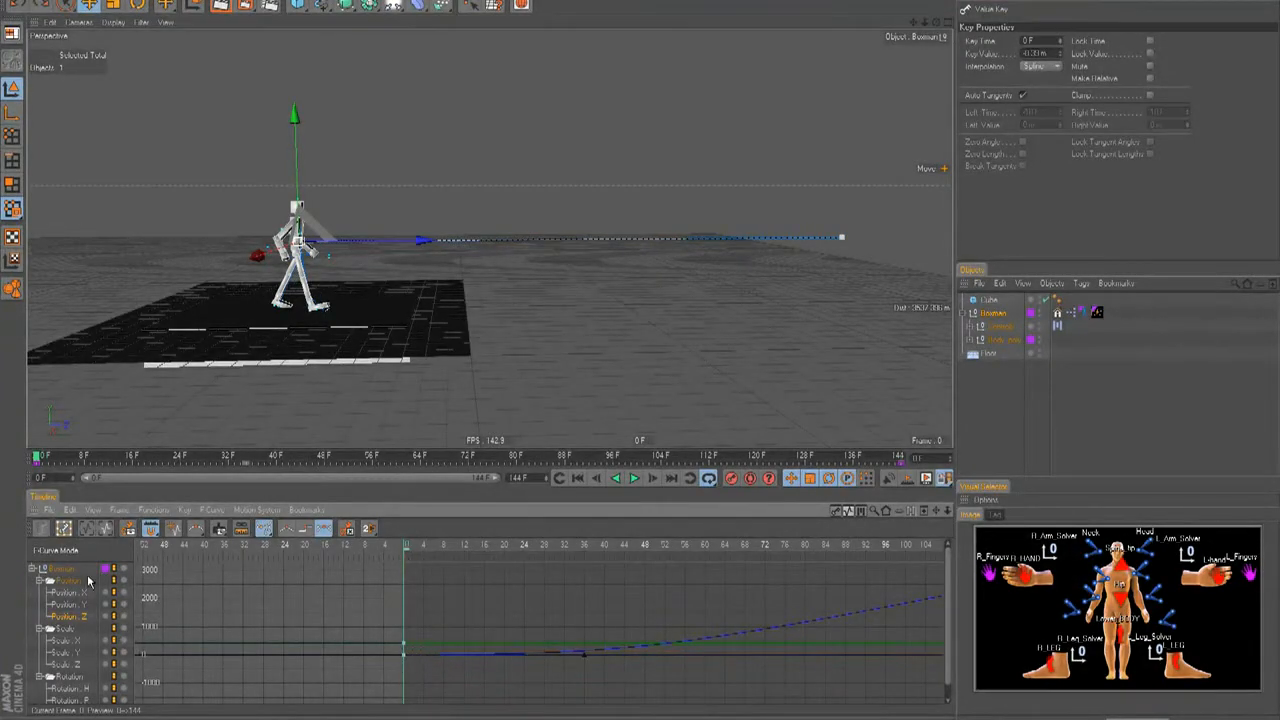
Hide the unselected elements in the timeline to leave only the Position Z track, and select it.
click(93, 510)
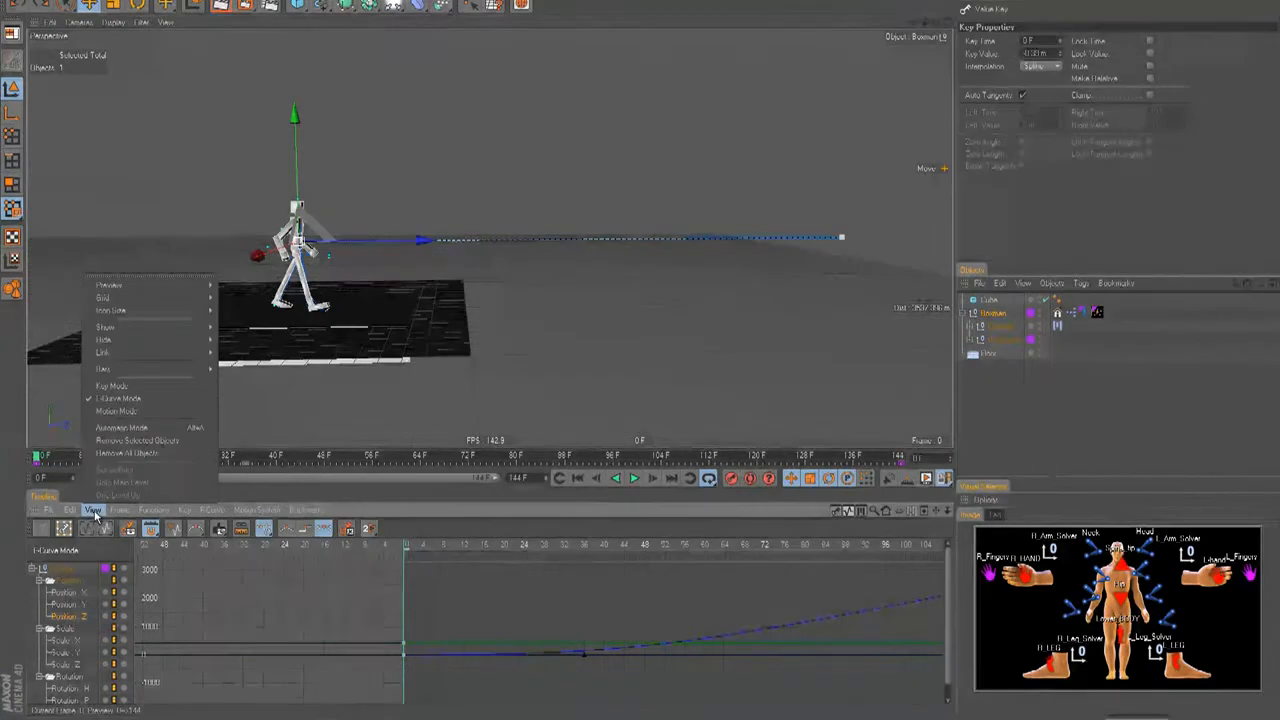
mouse_move(118, 328)
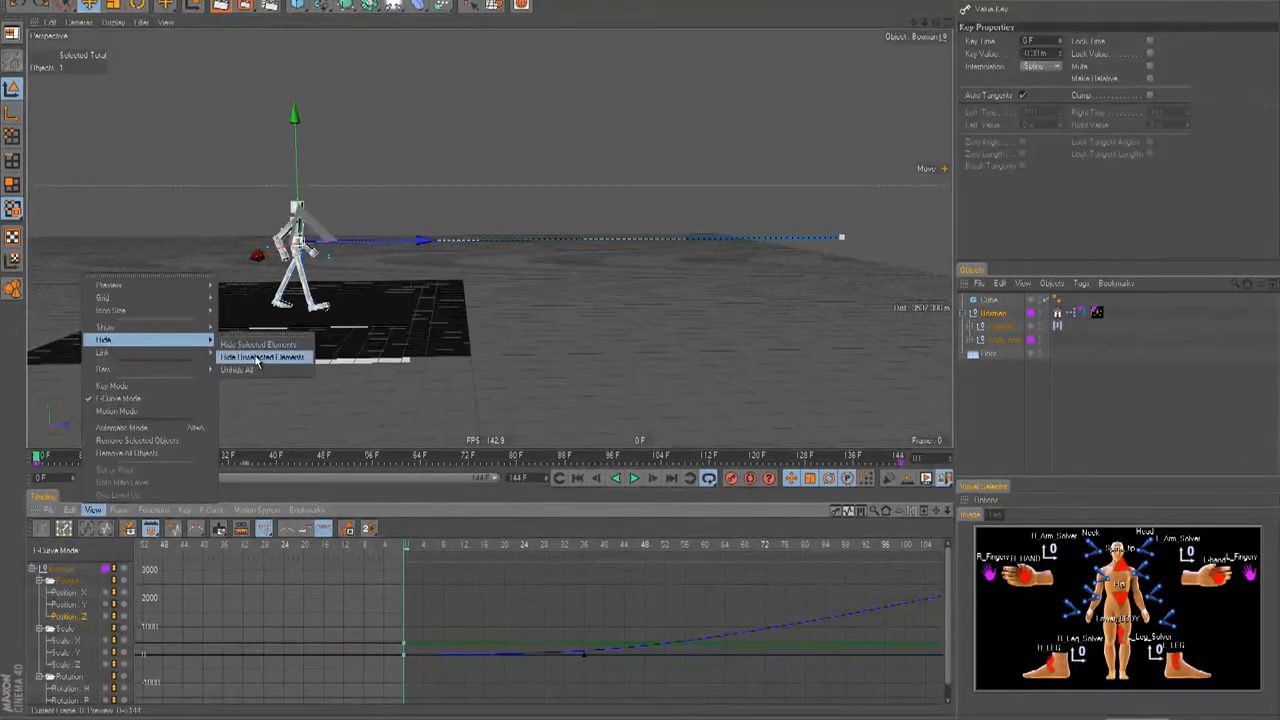
click(258, 358)
click(69, 583)
Break and shorten the tangent of the frame 0 Position Z key and play the walk.
ctrl+drag(407, 655, 433, 664)
click(636, 480)
click(636, 481)
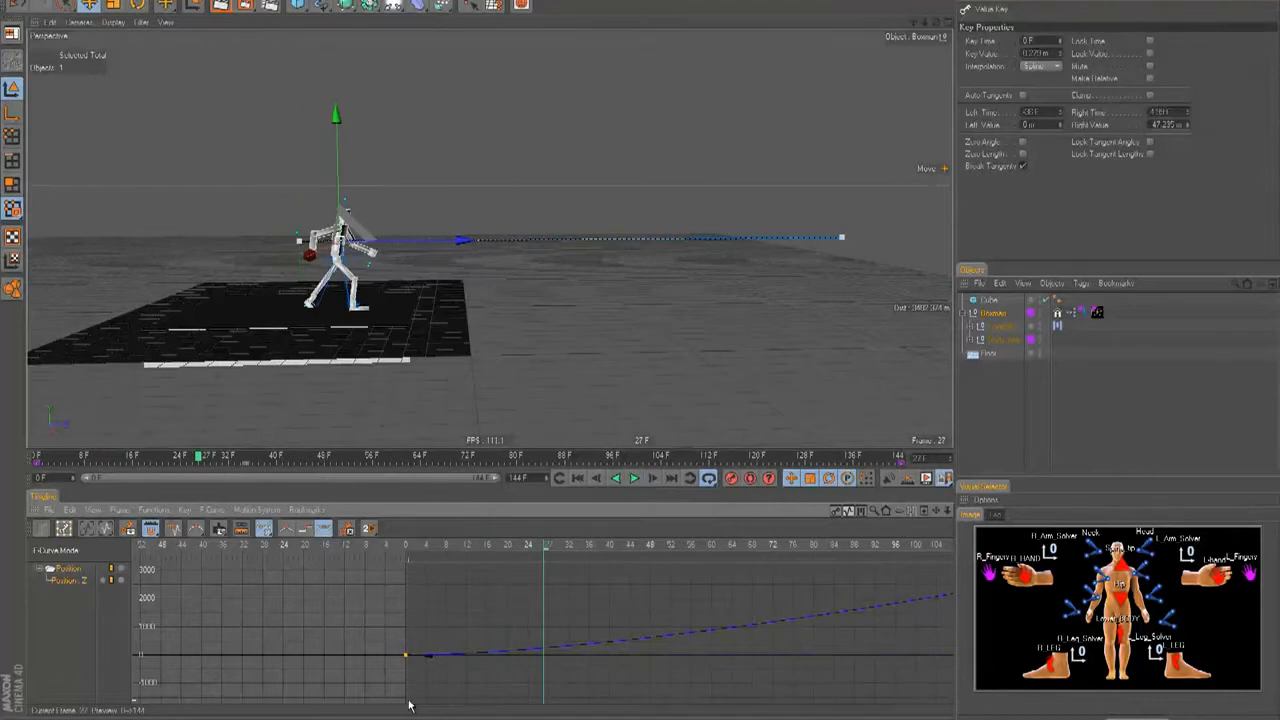
Set all Position Z keys to linear interpolation and play the walk from frame 0.
key(ctrl+a)
right_click(406, 662)
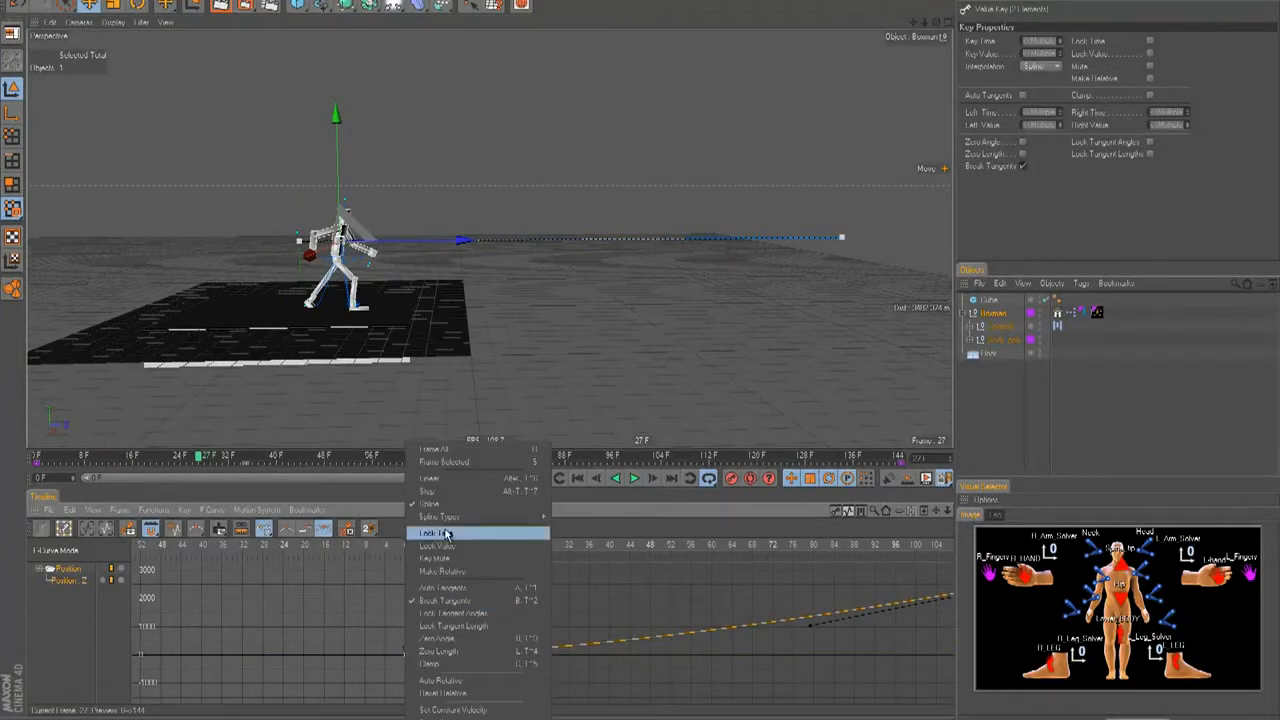
click(438, 479)
click(595, 481)
click(578, 479)
click(634, 479)
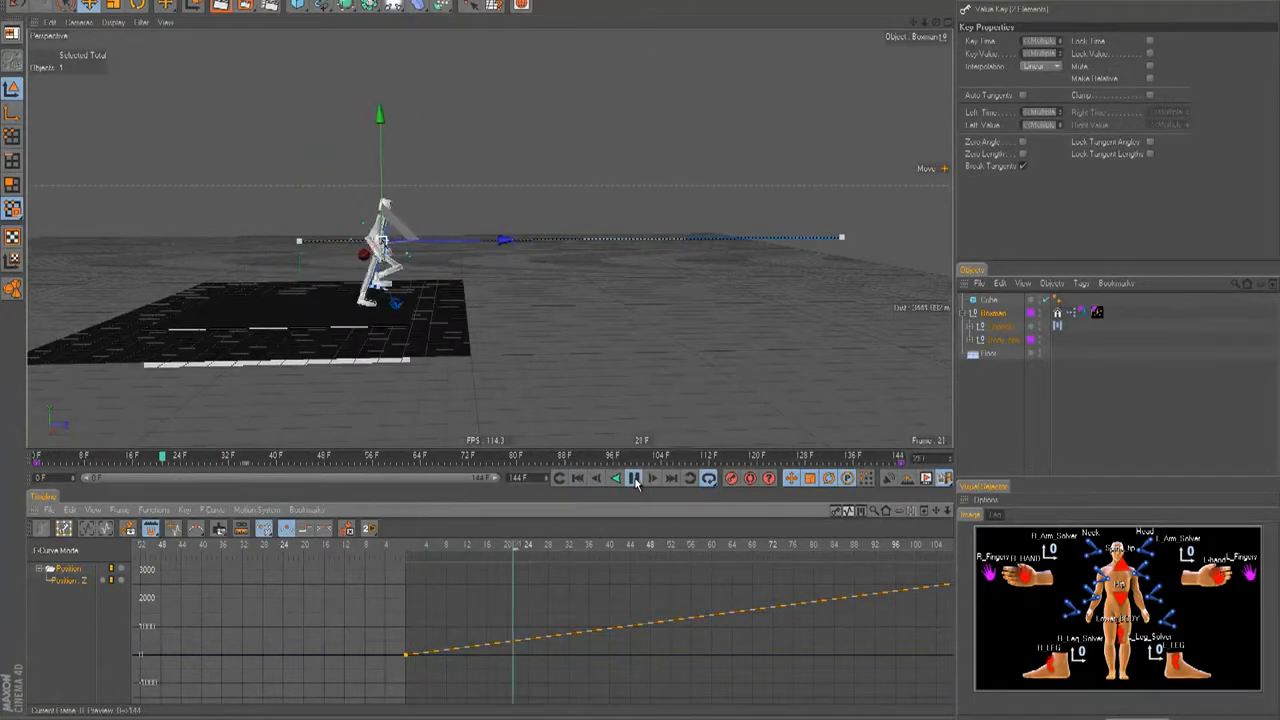
click(634, 479)
Raise the frame 144 Position Z key to about 11,200 m and play the walk.
scroll(641, 545, down, 3)
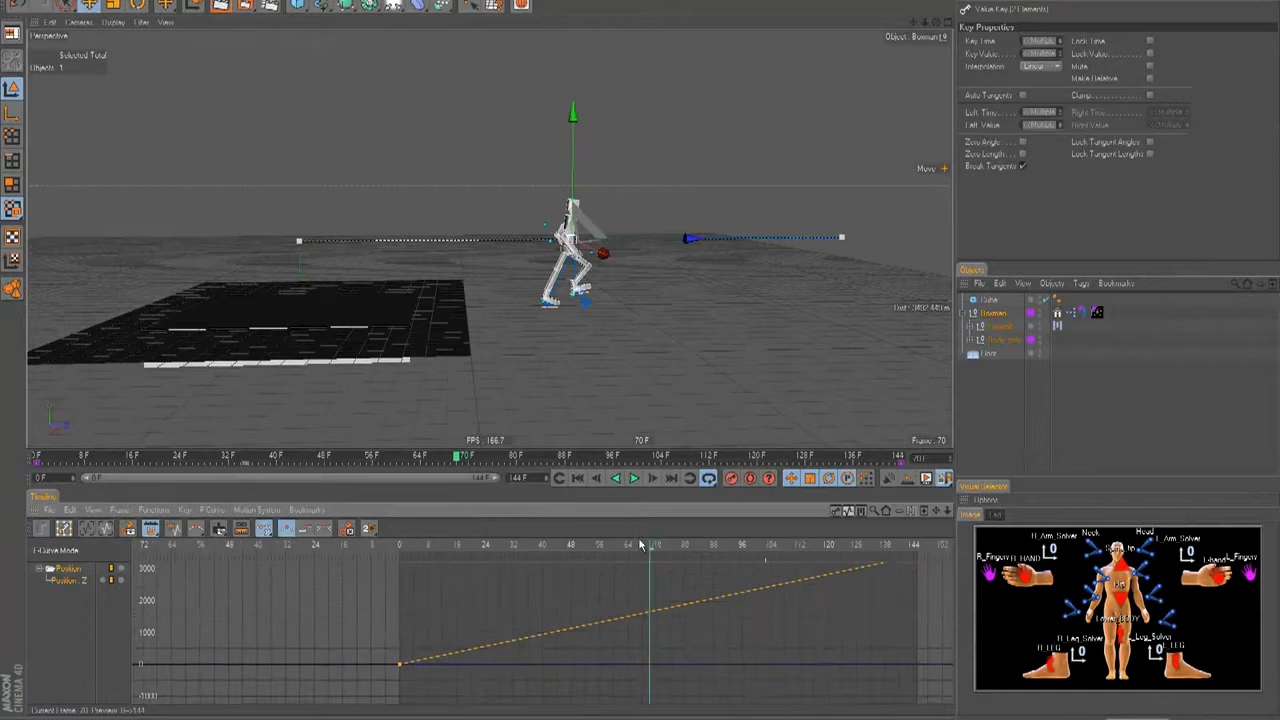
scroll(641, 545, down, 3)
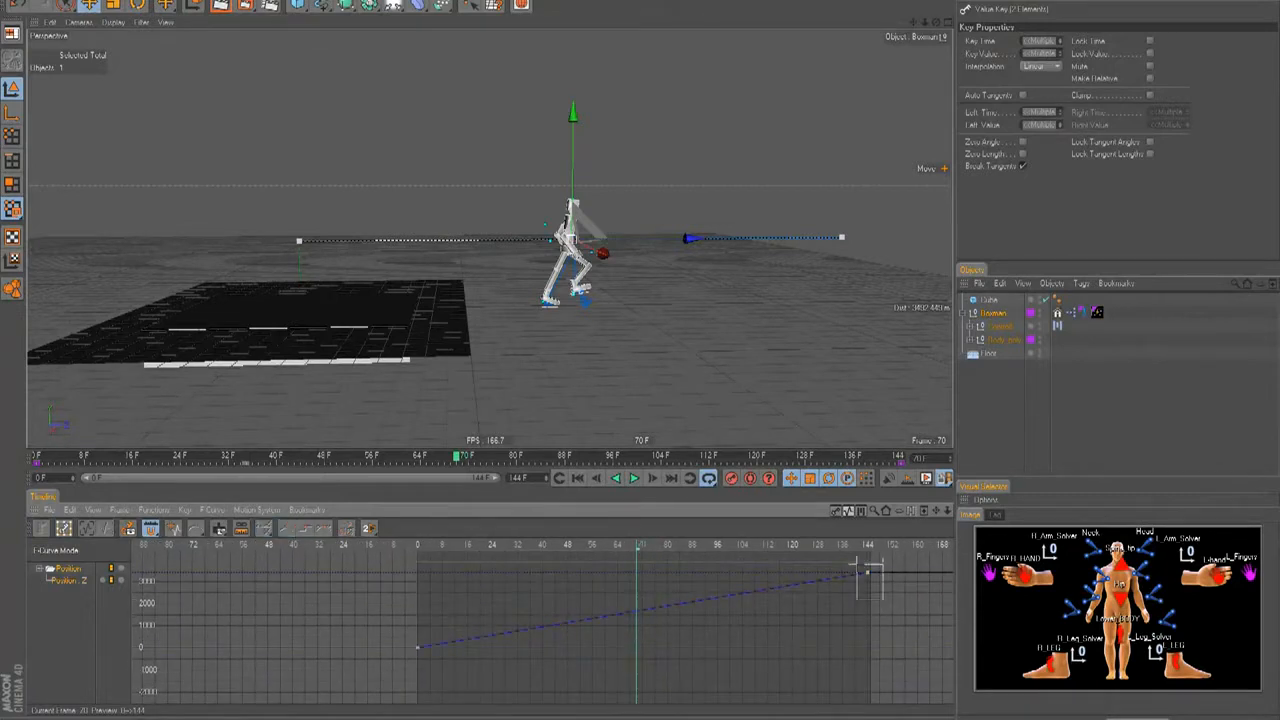
drag(882, 600, 857, 561)
drag(812, 604, 812, 567)
click(634, 479)
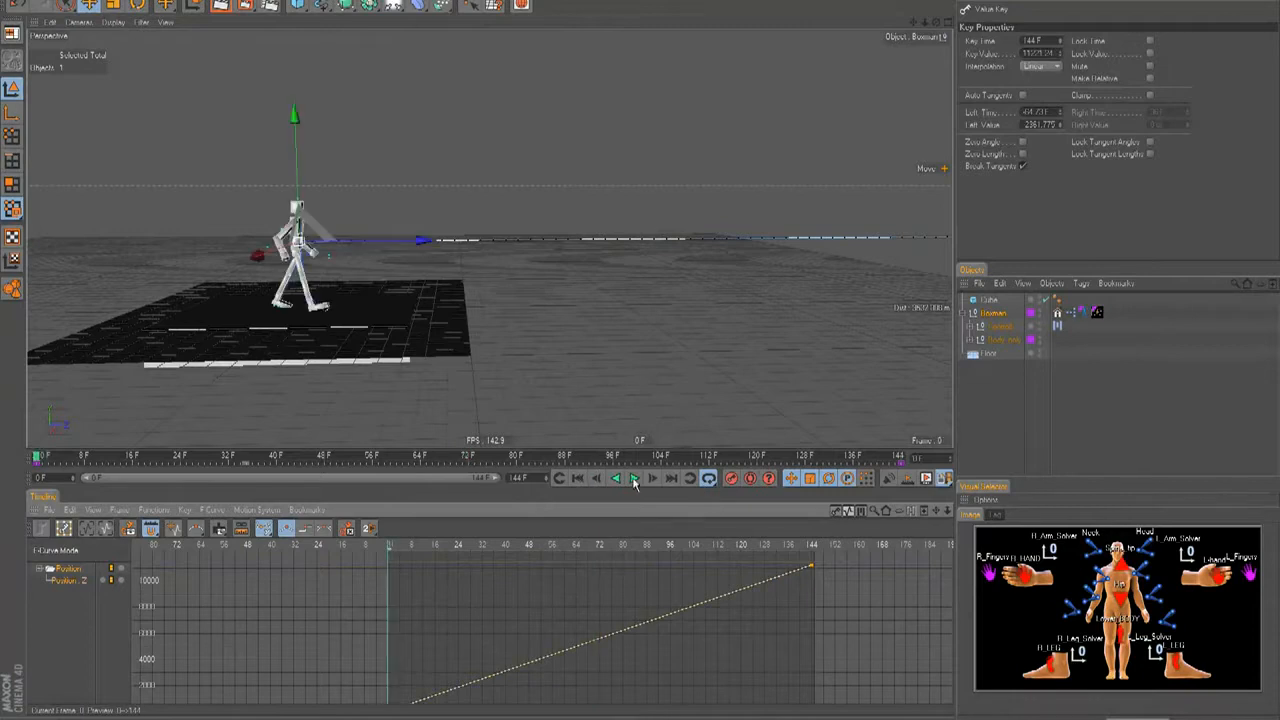
Lower the frame 144 Position Z key to about 6,700 m and play the walk from frame 0.
drag(812, 567, 813, 656)
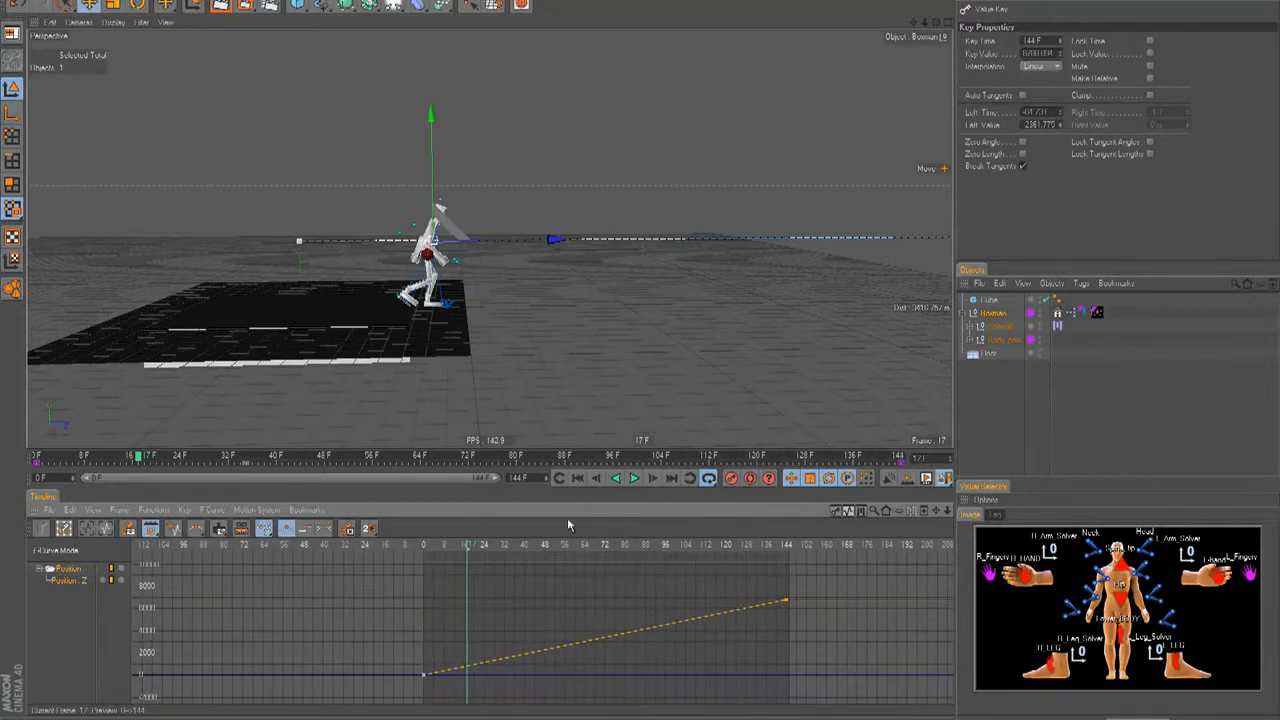
click(577, 478)
click(634, 478)
Lower the end key of Position Z to about 4,800 m and play the walk from frame 0.
mouse_move(787, 605)
mouse_down()
mouse_move(791, 646)
mouse_move(790, 622)
mouse_up()
click(577, 478)
click(634, 478)
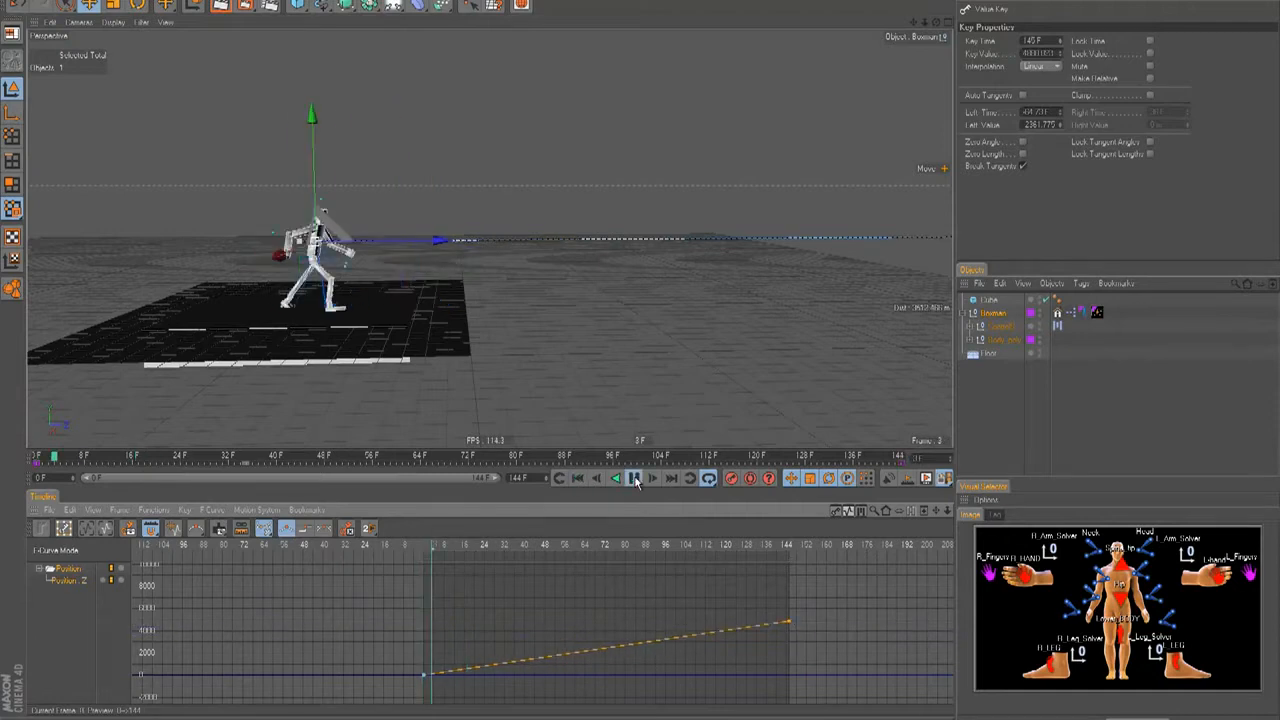
click(634, 478)
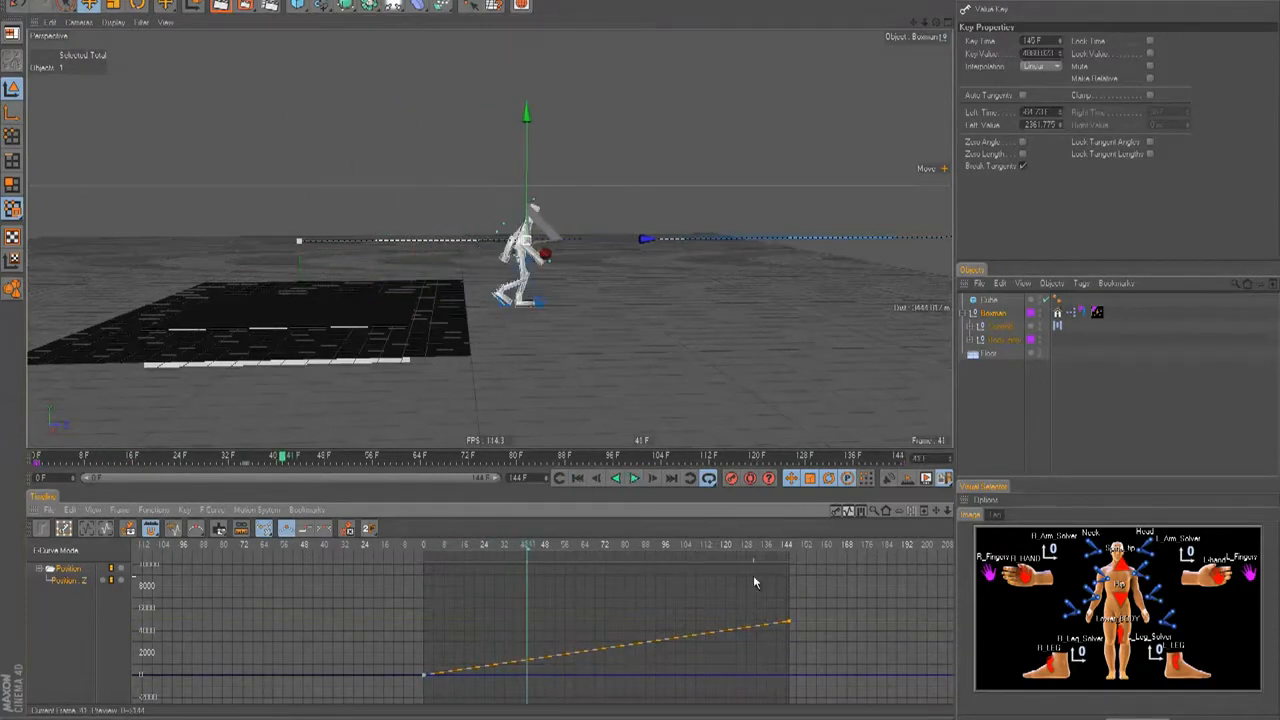
Raise the end key of Position Z to about 5,500 m and check the foot contact by playing from frame 0.
drag(788, 618, 789, 612)
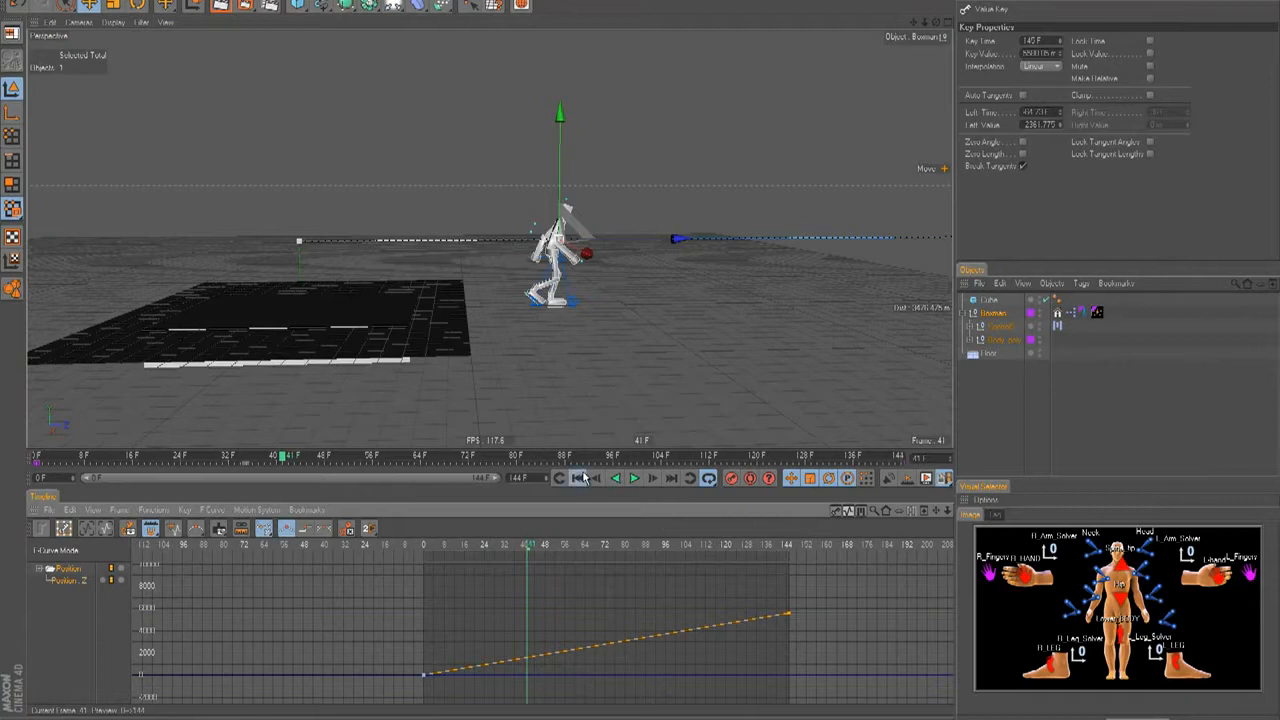
click(580, 478)
click(634, 478)
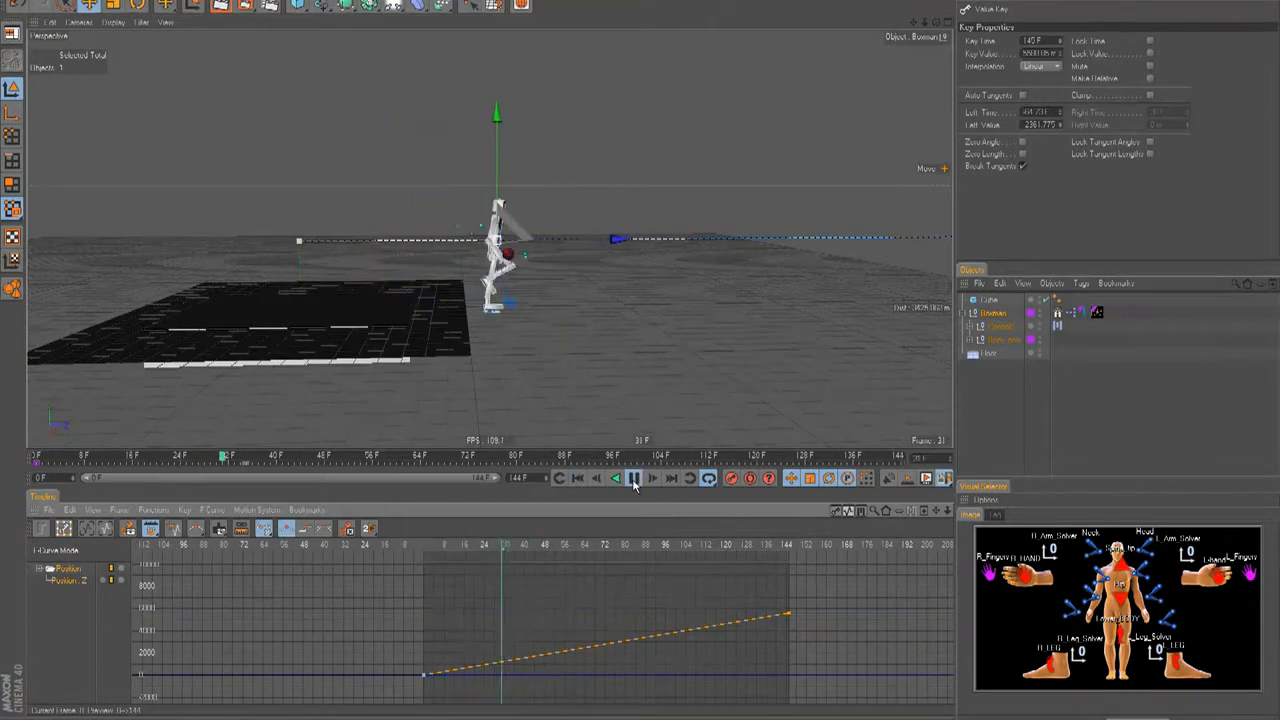
click(634, 479)
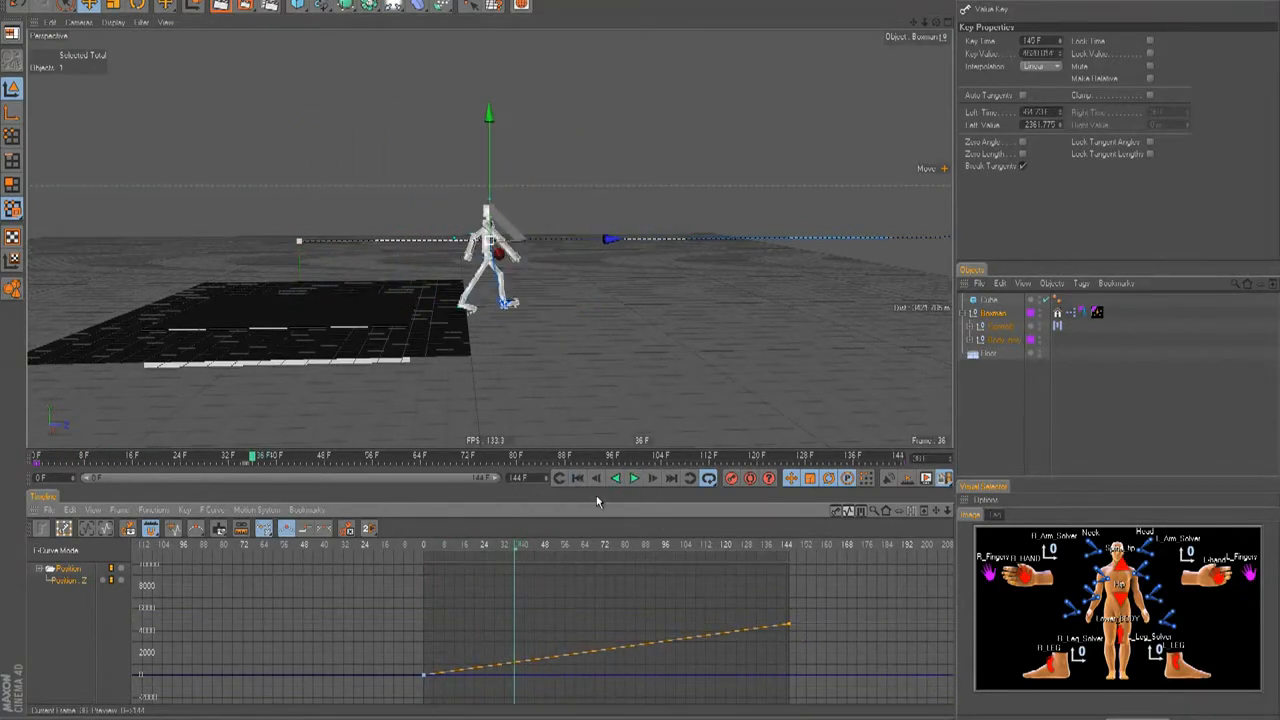
Lower the end key of Position Z to about 4,620 m and again to about 4,000 m, playing the walk each time.
click(633, 479)
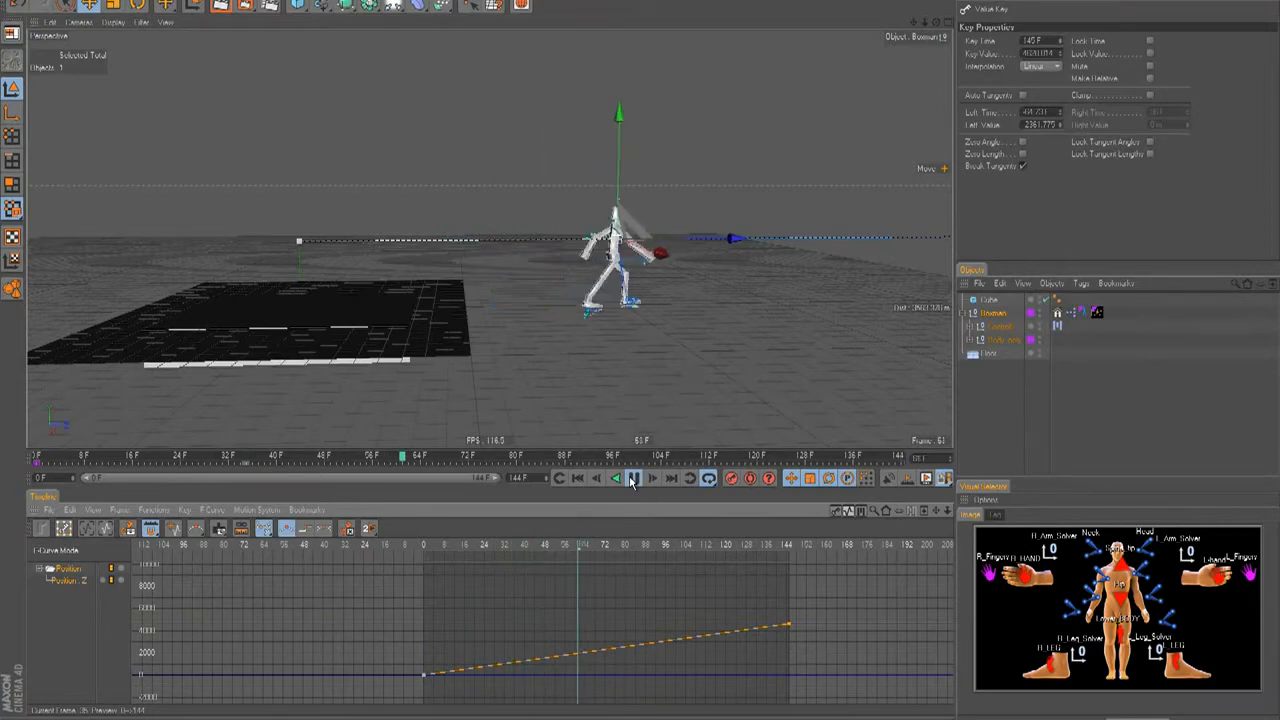
key(F8)
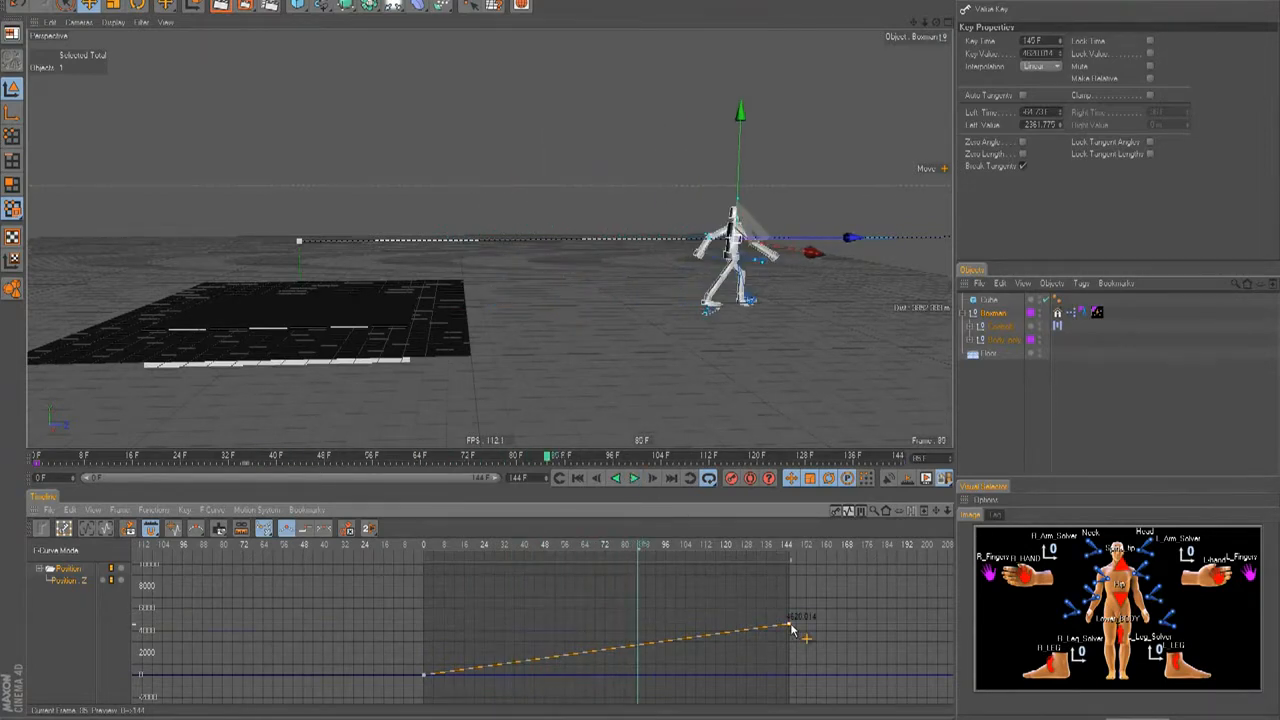
click(578, 479)
click(634, 479)
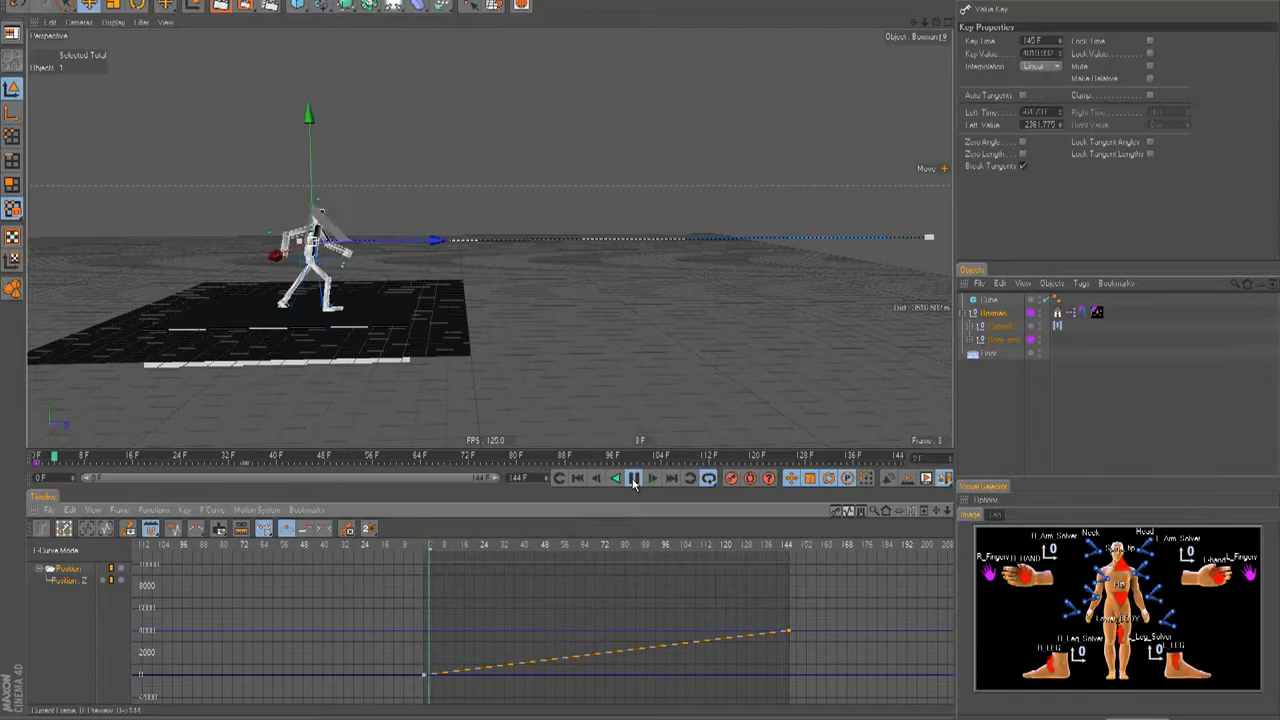
key(F8)
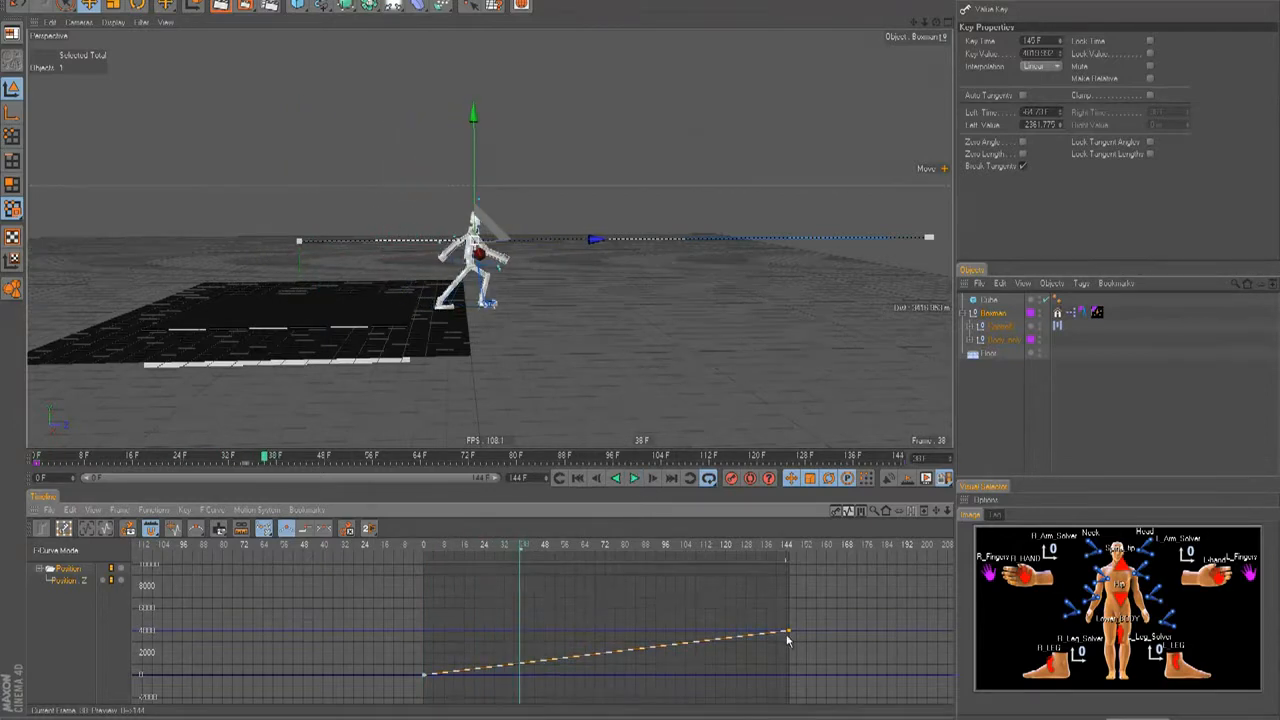
Lower the final Position Z key slightly on the F-curve and replay the walk from the start.
drag(788, 634, 788, 637)
click(579, 479)
click(634, 479)
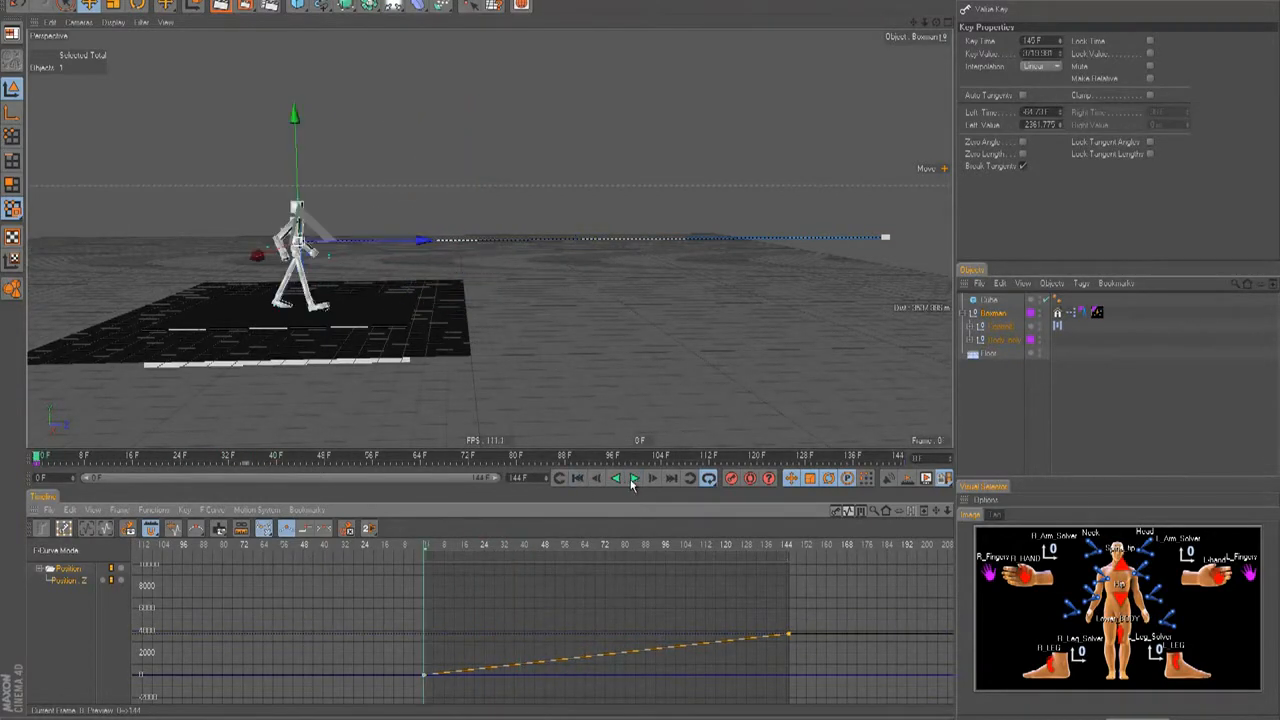
click(634, 479)
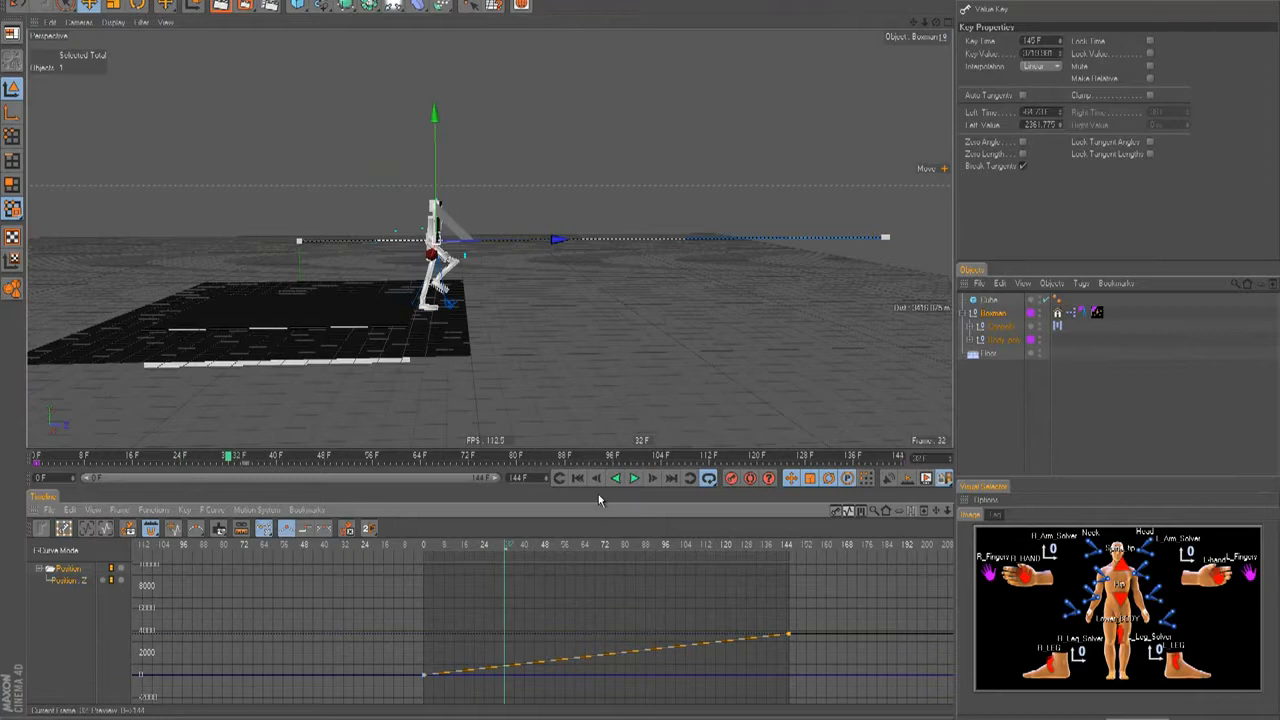
Delete the Position Z animation track from the character's root null and return to frame 0.
click(993, 313)
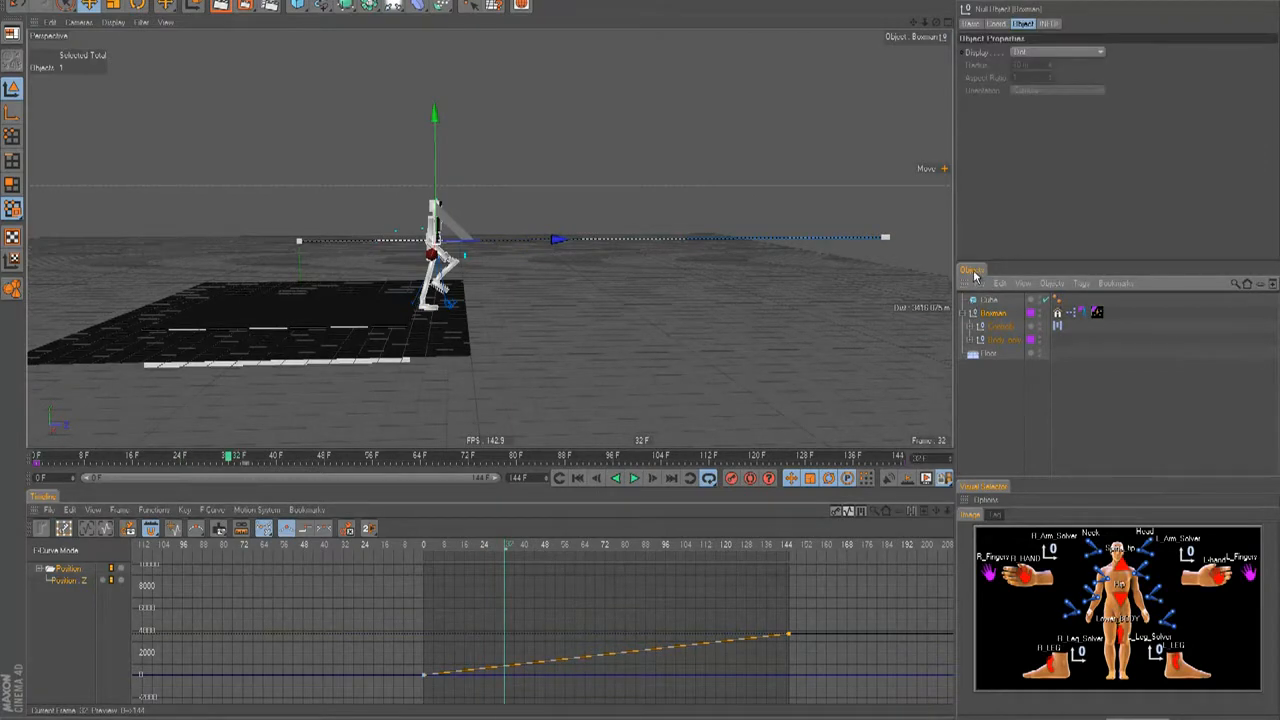
click(998, 23)
ctrl+shift+click(964, 64)
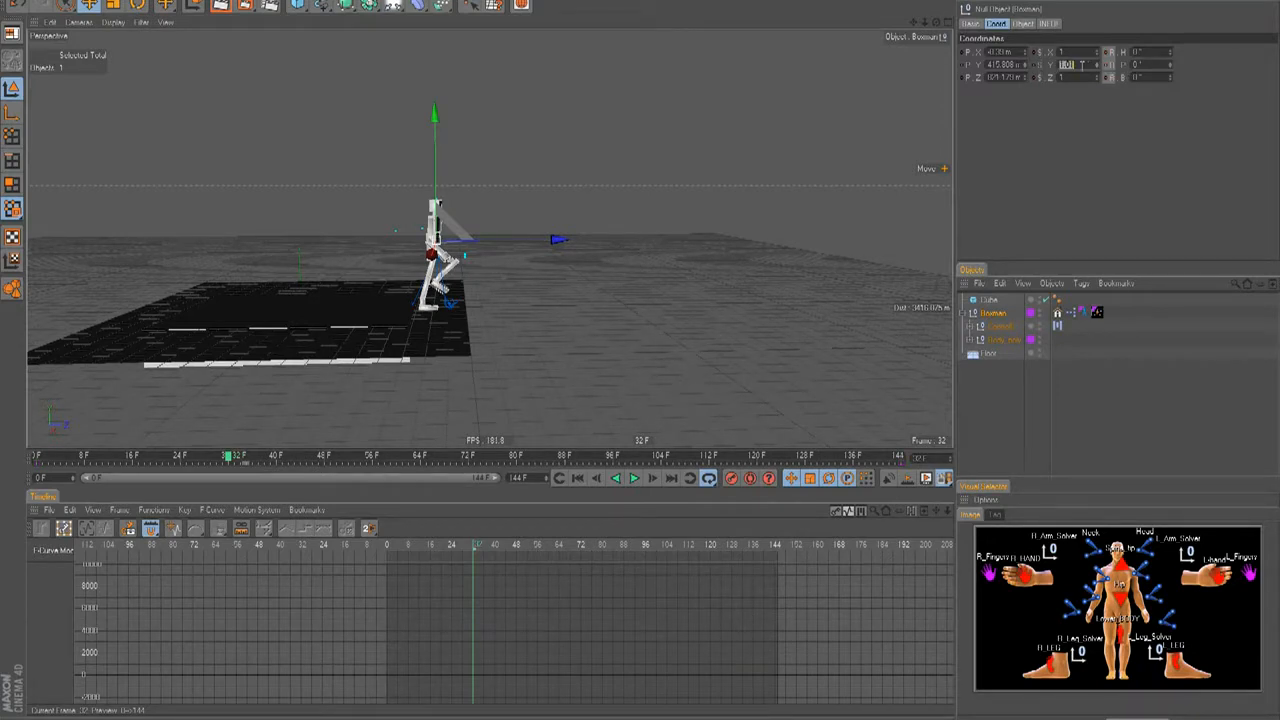
click(980, 383)
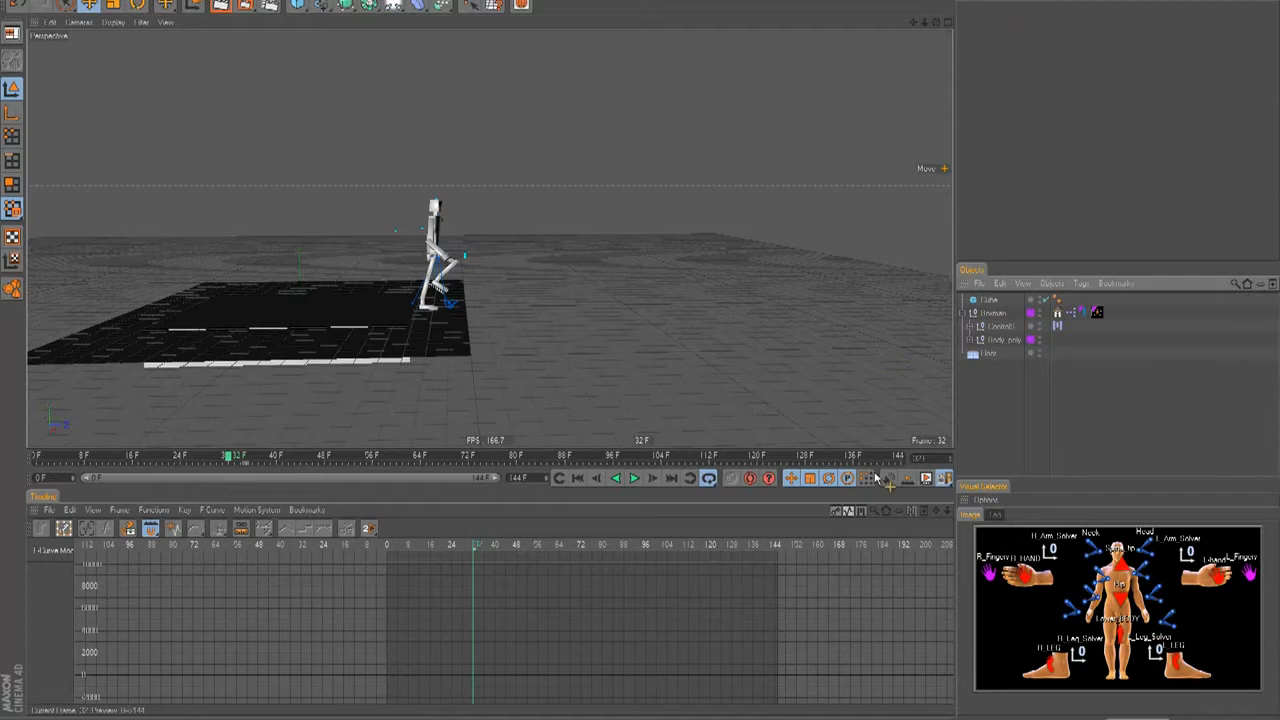
click(578, 479)
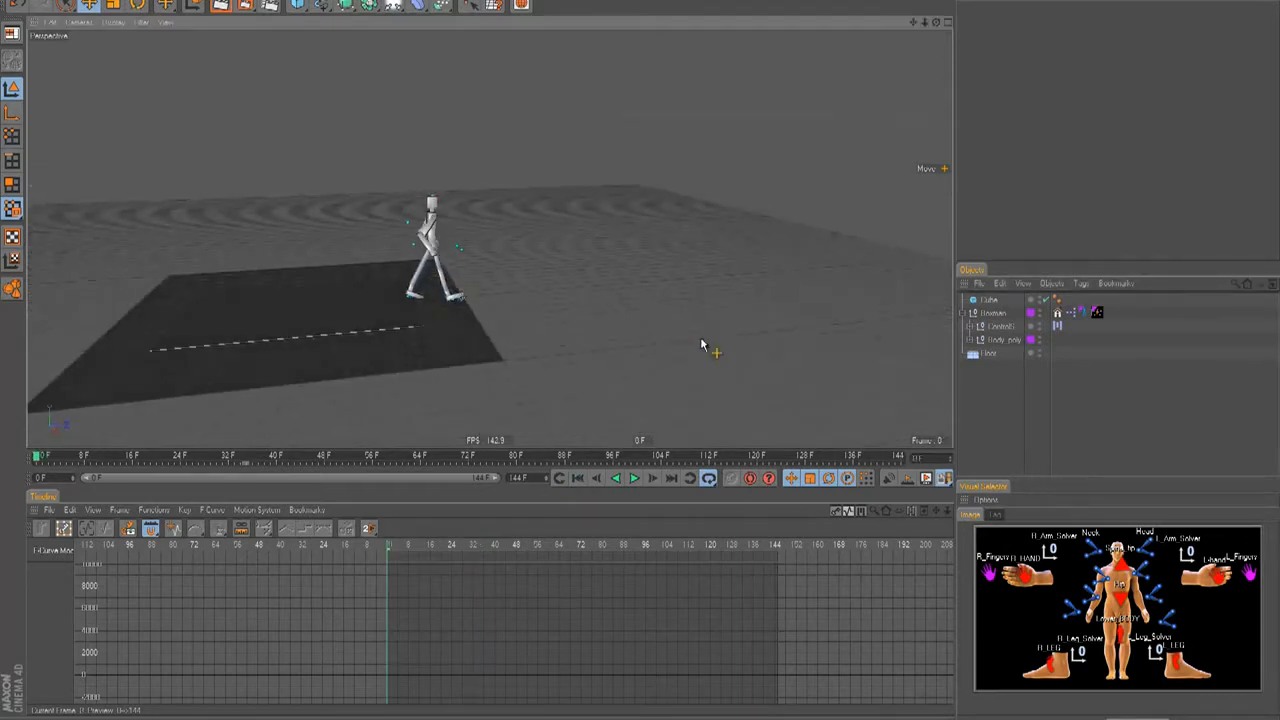
Draw a winding freehand spline in the top view, starting at the character and curving away across the floor.
key(F2)
scroll(620, 321, down, 6)
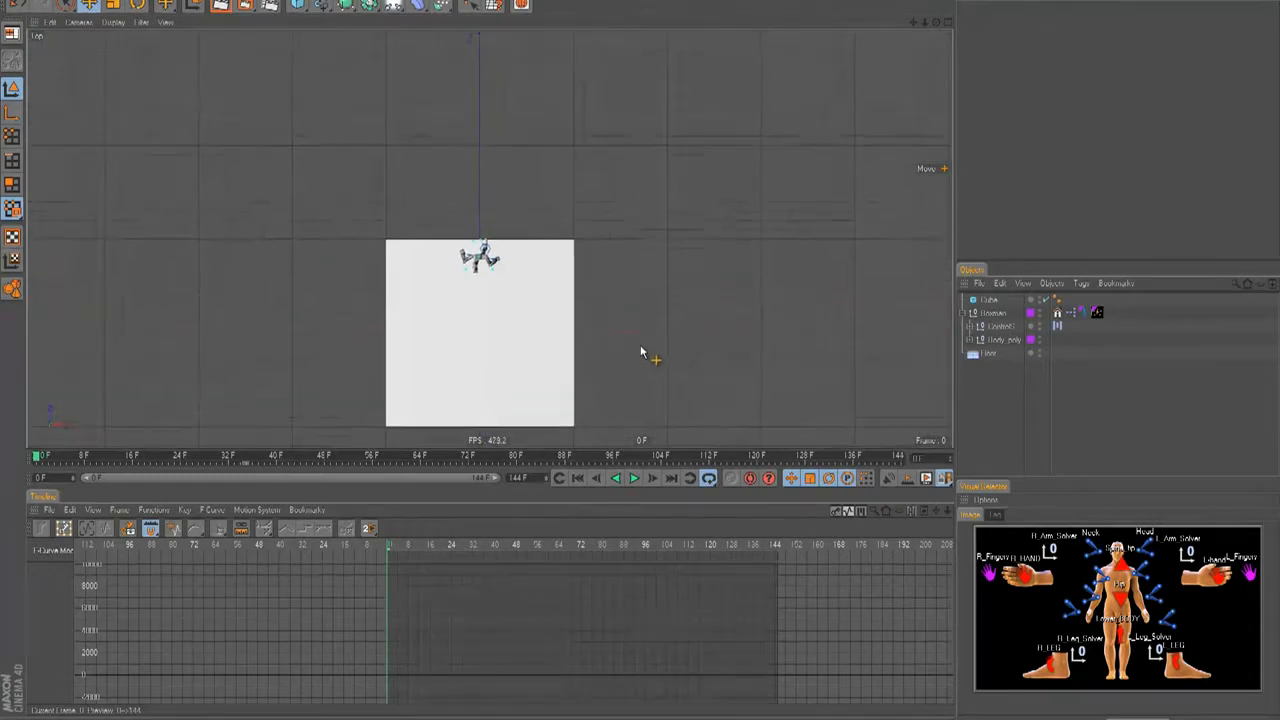
click(327, 5)
click(345, 14)
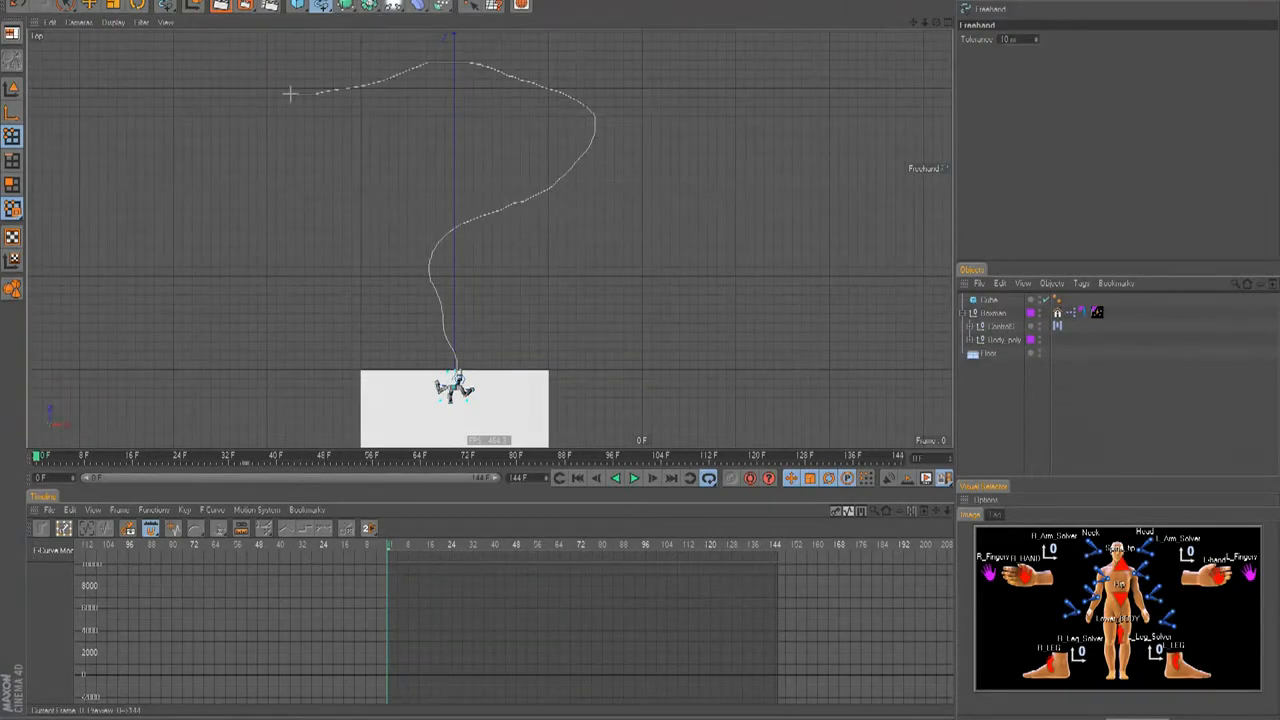
drag(91, 41, 92, 42)
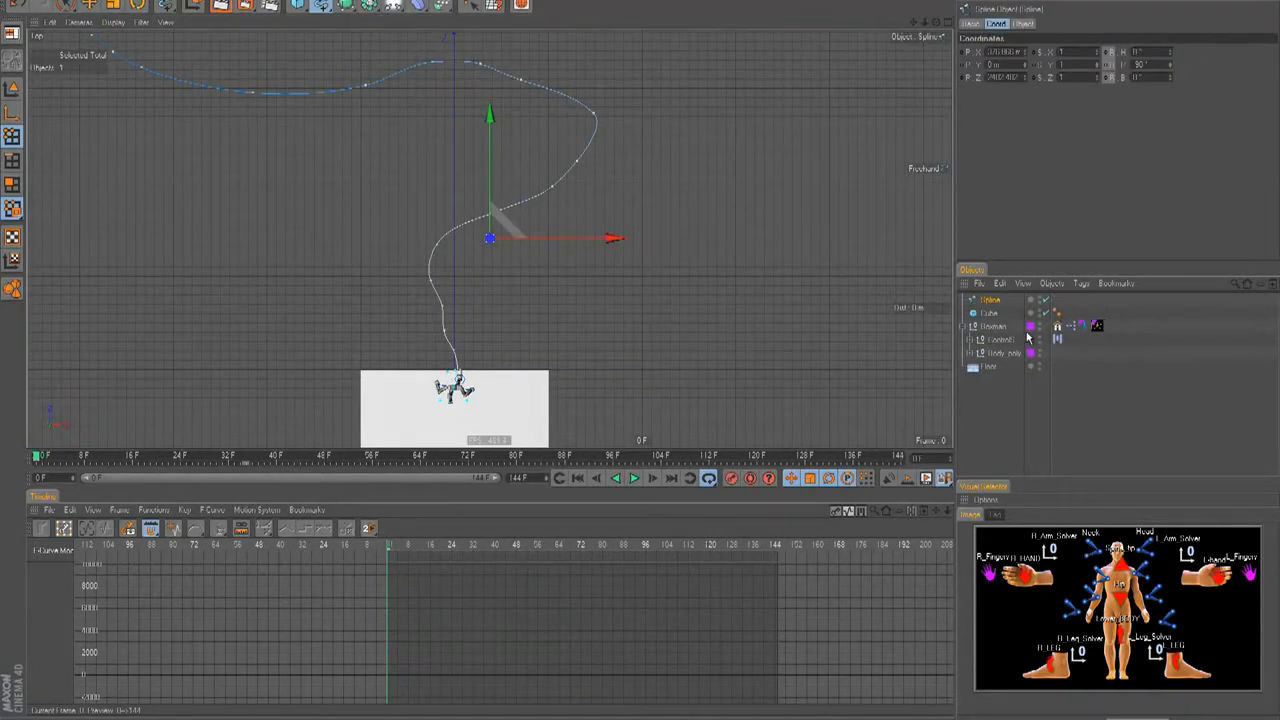
Set the spline's intermediate points to Uniform and its type to B-Spline.
click(1023, 24)
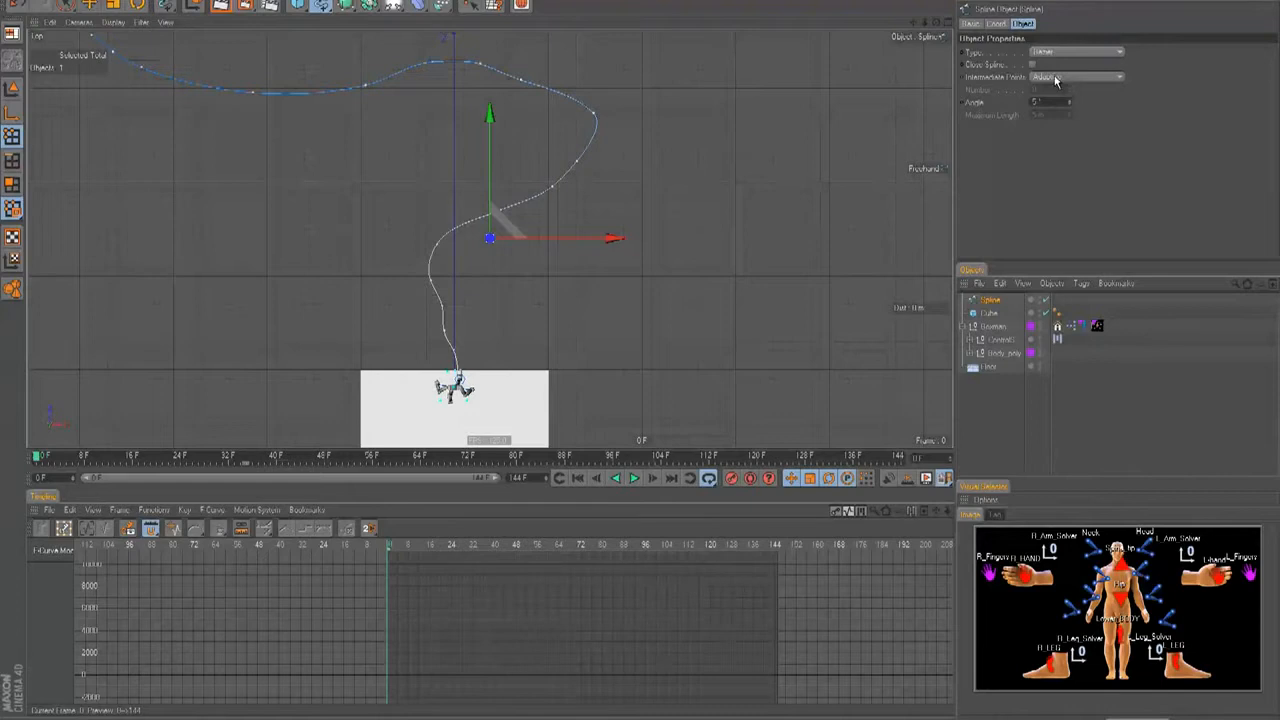
click(1062, 80)
click(1047, 114)
click(1046, 55)
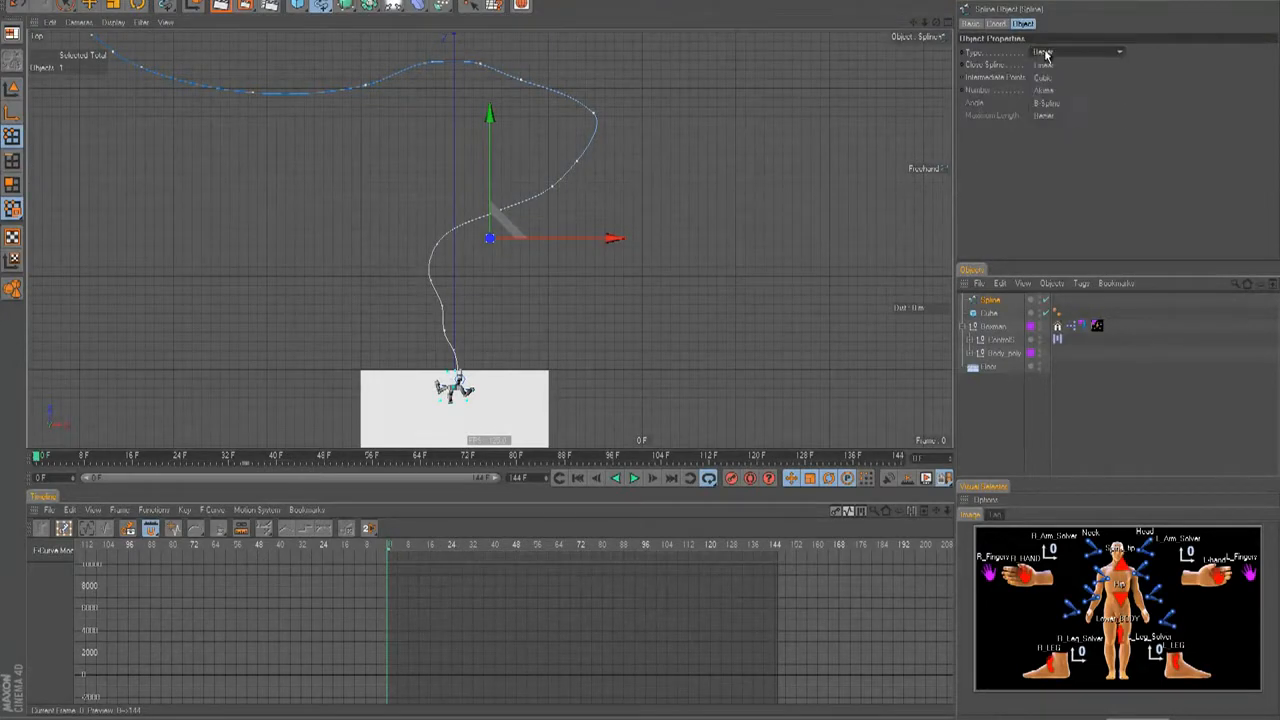
click(1049, 106)
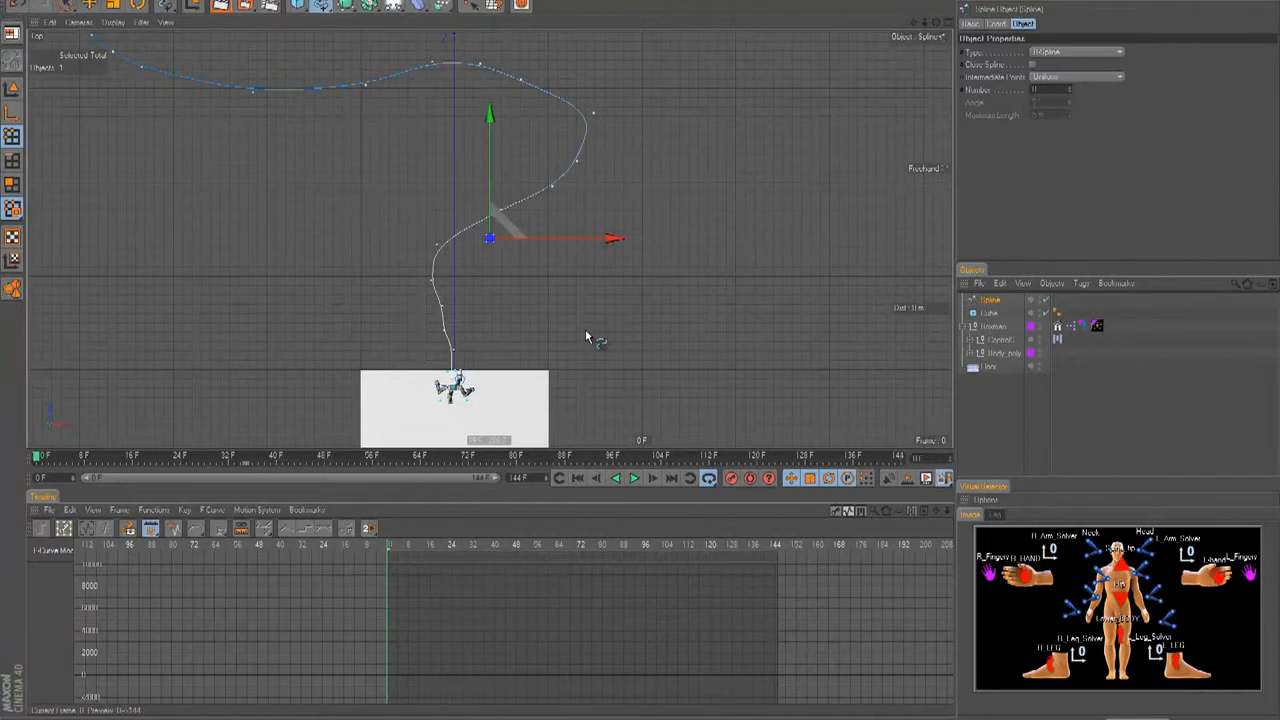
Add an Align To Spline tag to the character's root null, with Spline as its path and Tangential enabled.
key(F1)
mouse_move(669, 327)
alt+mouse_down()
mouse_move(630, 344)
mouse_move(659, 327)
alt+mouse_up()
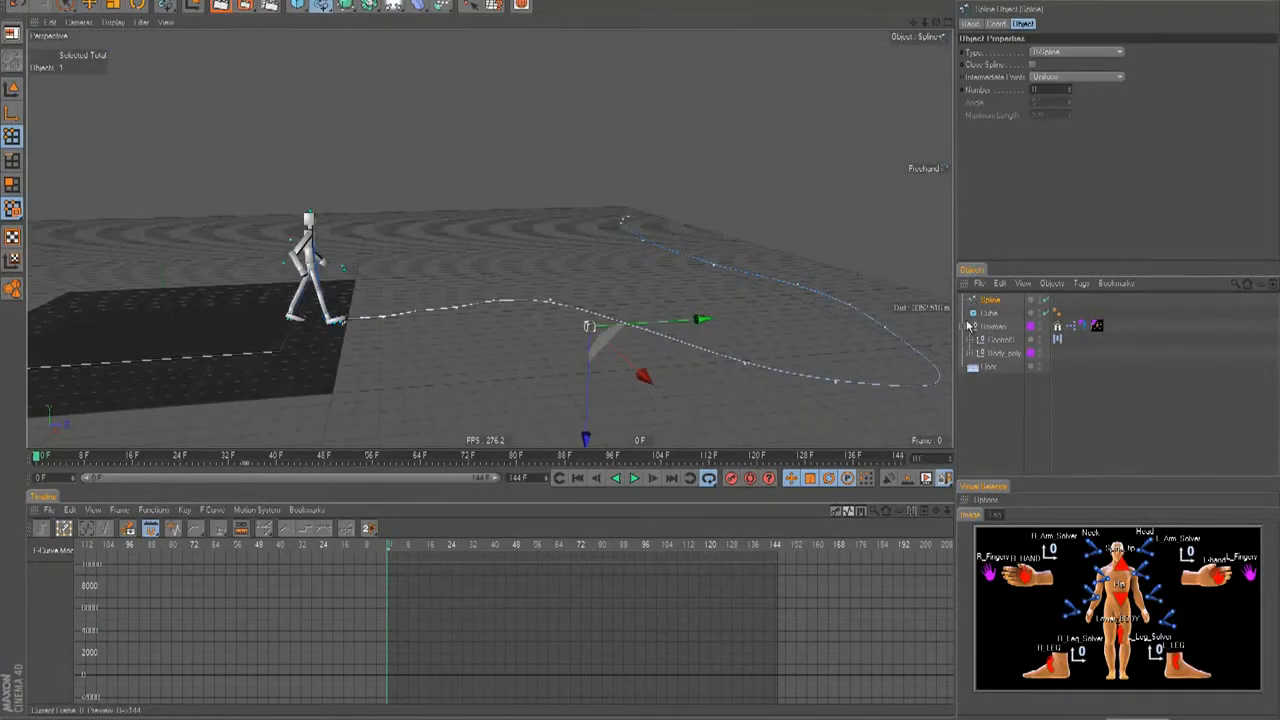
right_click(1000, 333)
mouse_move(1038, 108)
click(1203, 116)
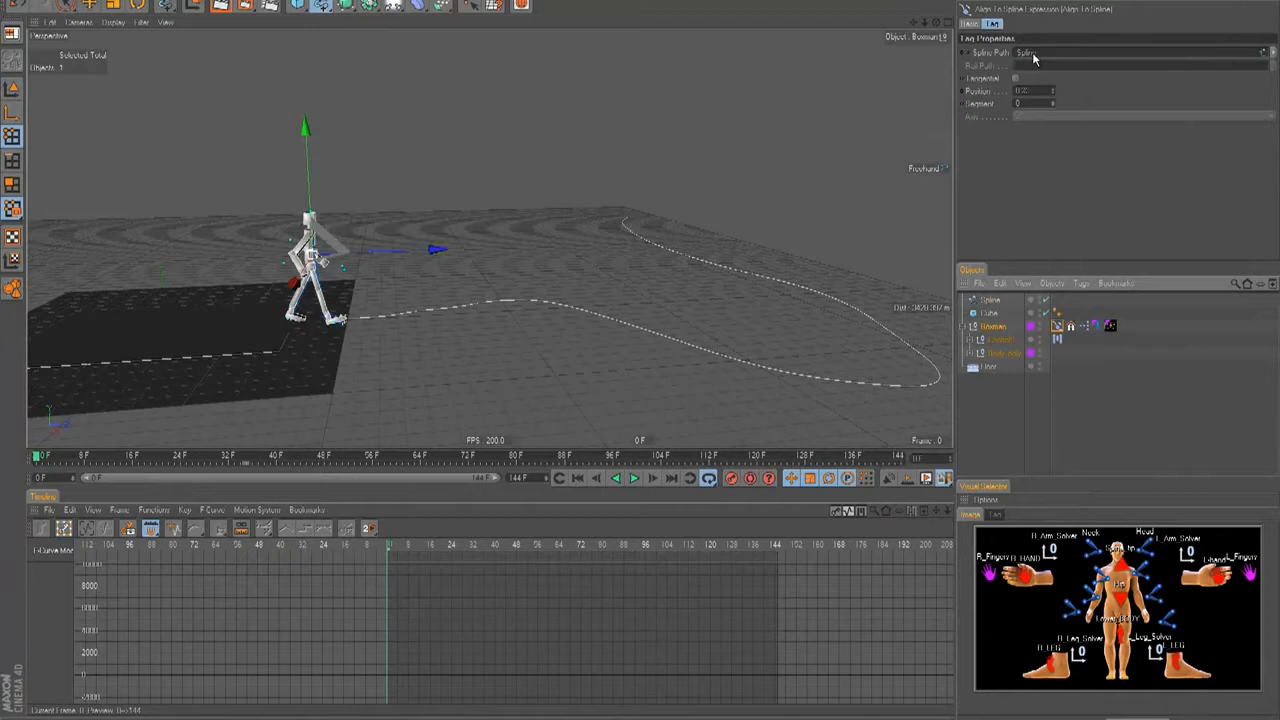
click(1016, 79)
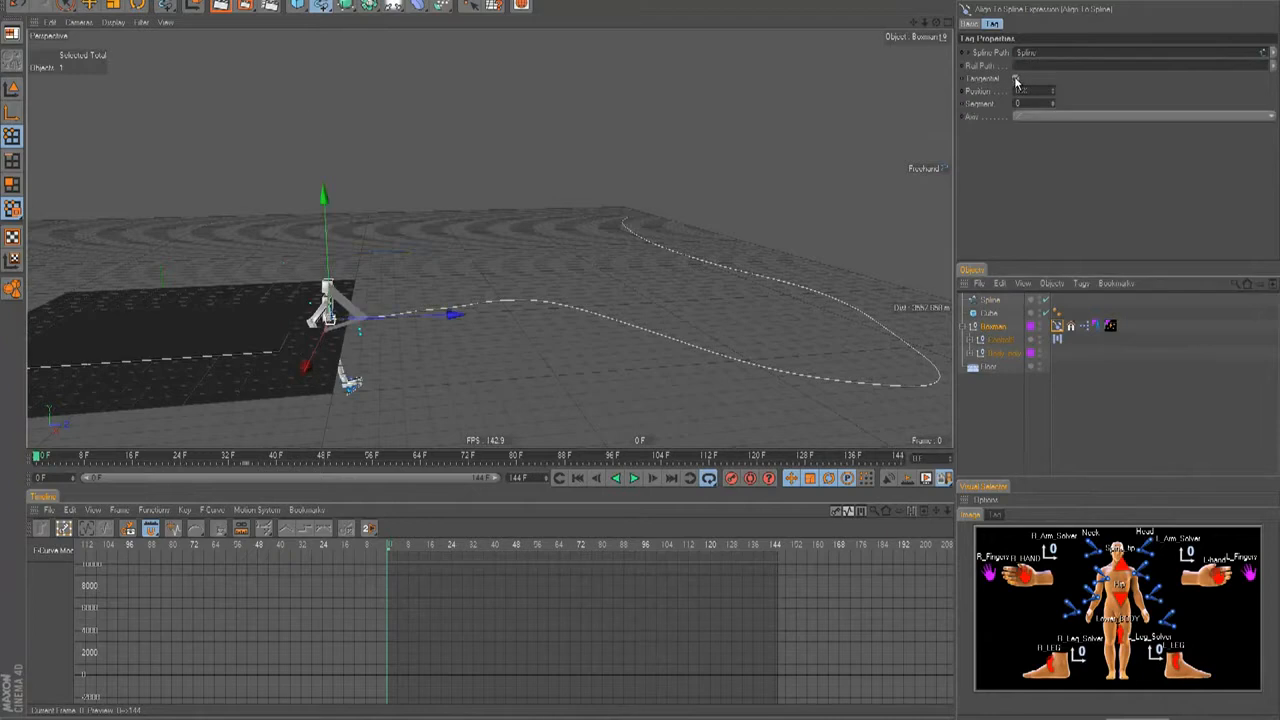
Raise the spline in the perspective view until the character's feet stand on the floor.
click(1011, 409)
click(991, 303)
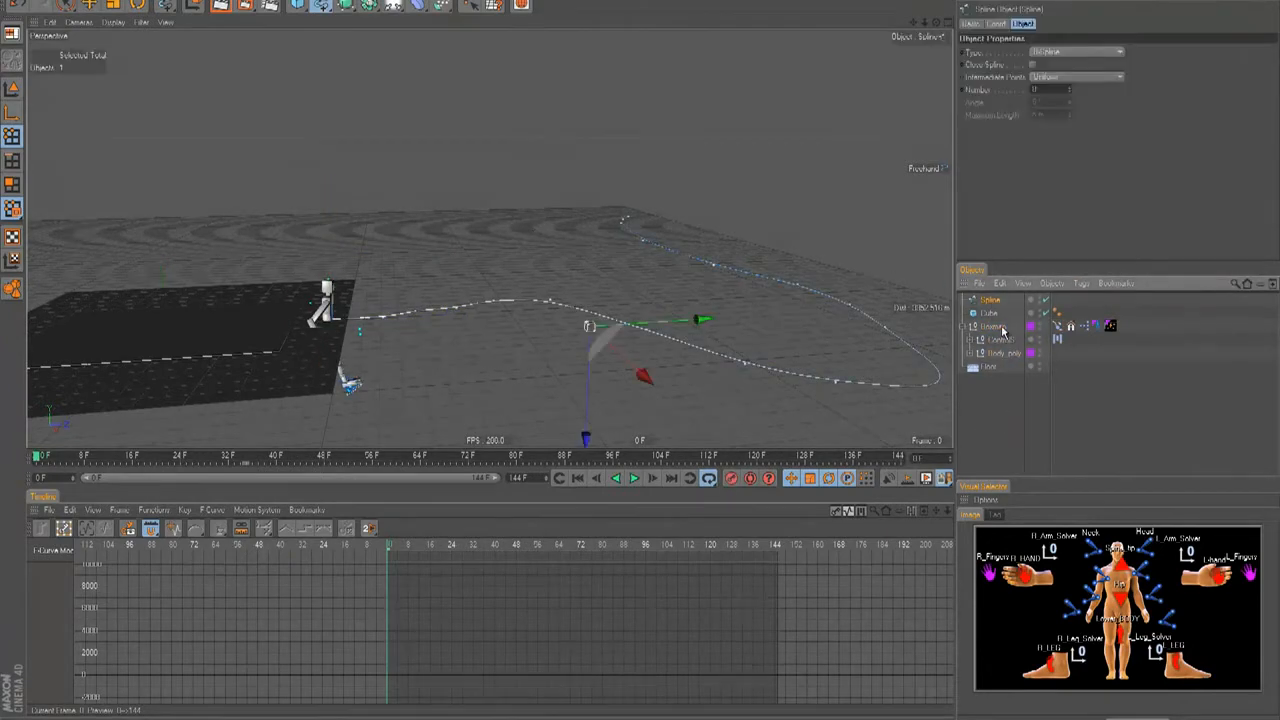
click(1060, 328)
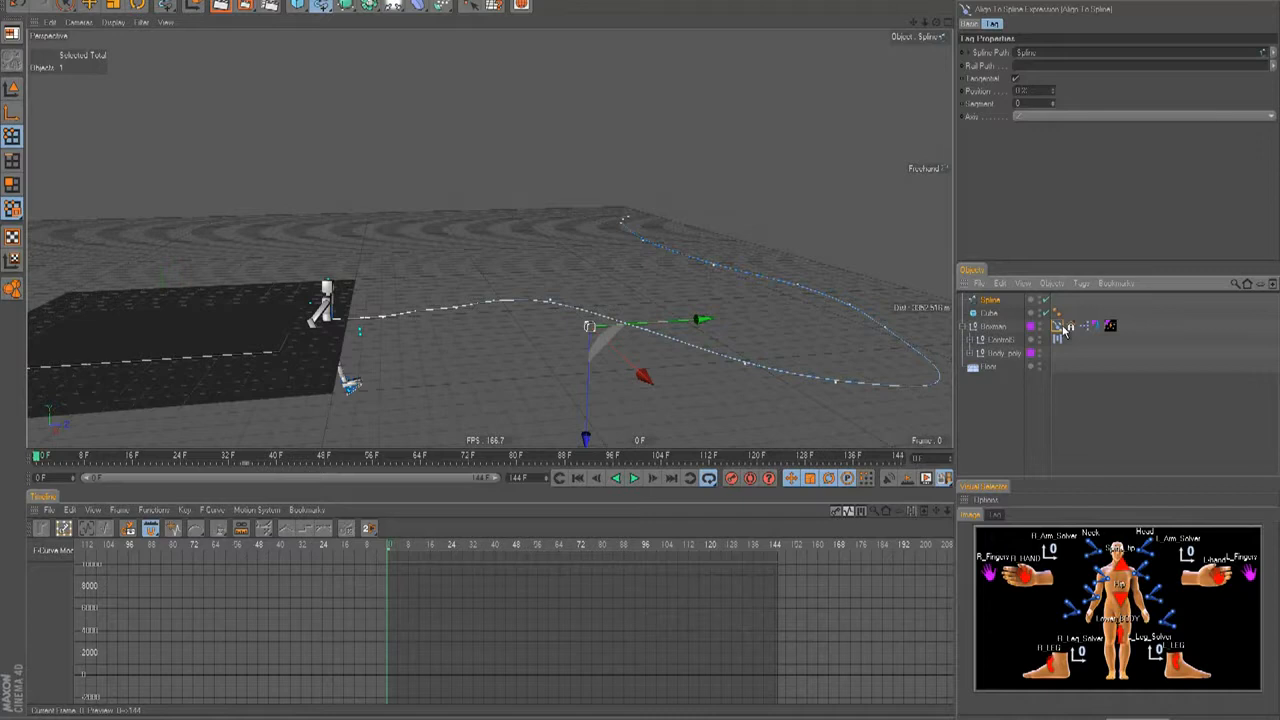
click(1010, 421)
alt+drag(646, 362, 644, 336)
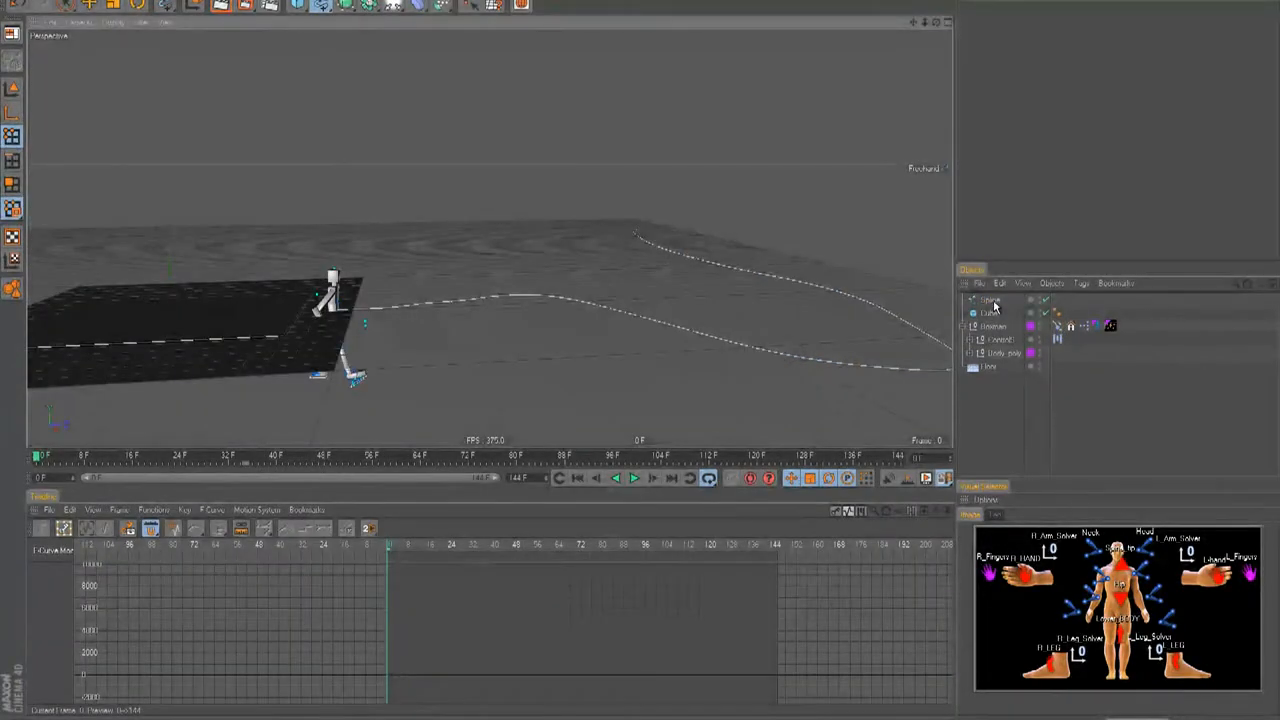
click(991, 302)
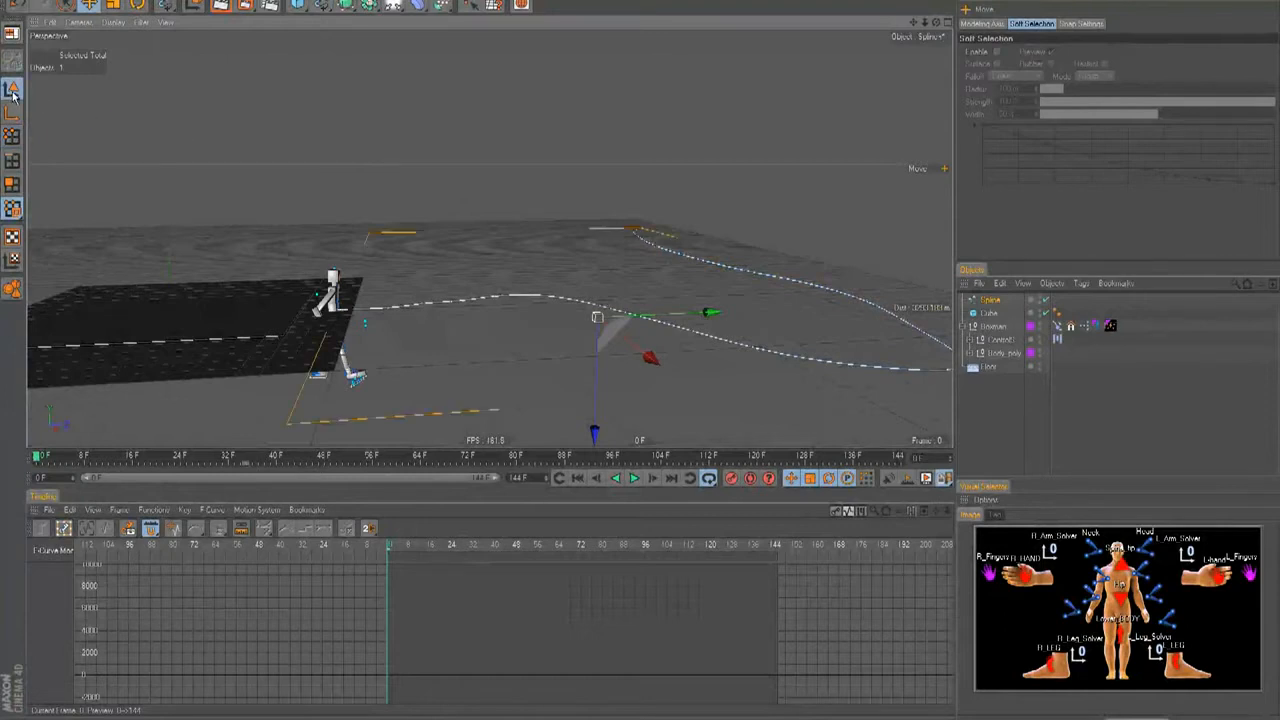
drag(583, 378, 643, 351)
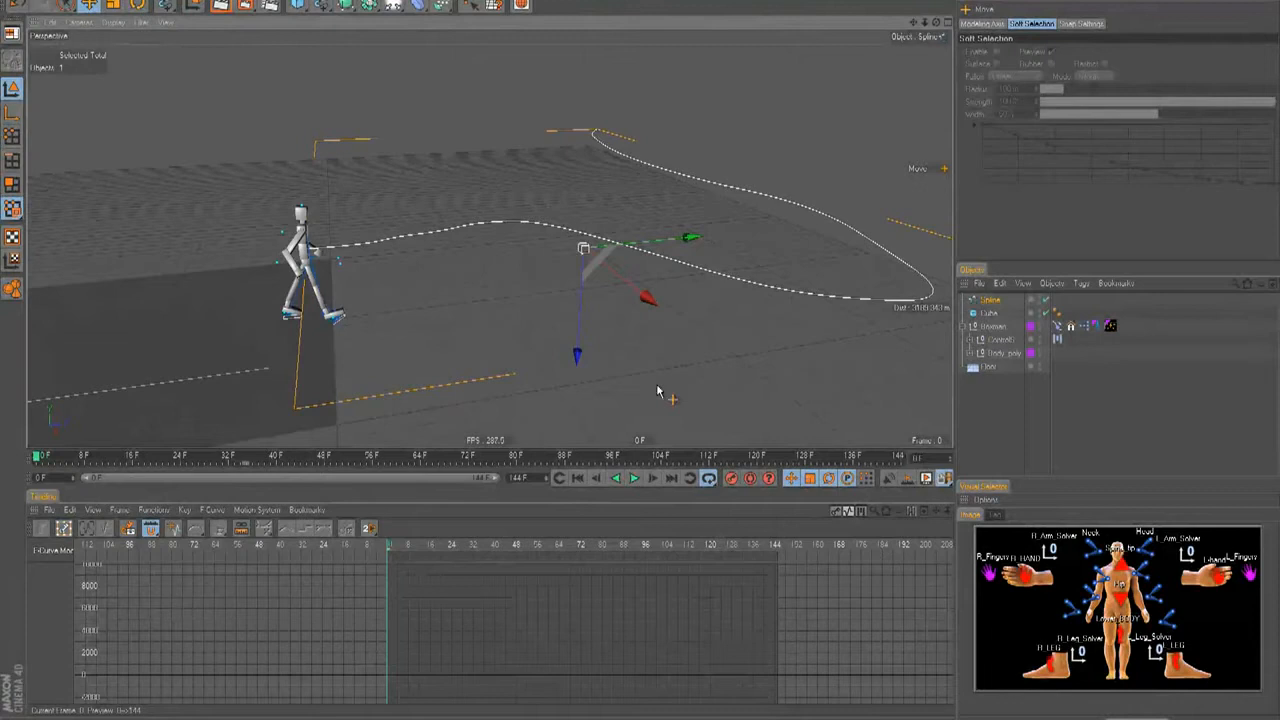
Test the Align To Spline tag's Position to preview the character's travel along the path, ending back at 0%.
click(1025, 412)
click(1059, 312)
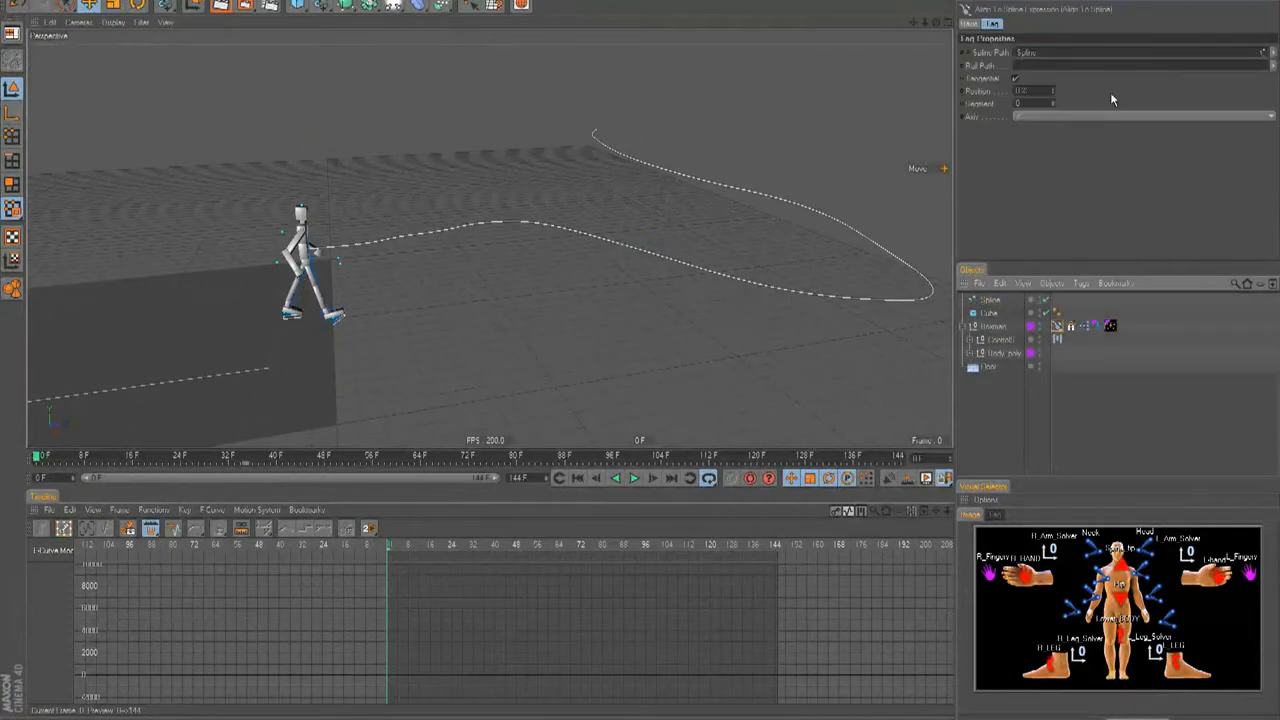
drag(1051, 90, 1051, 99)
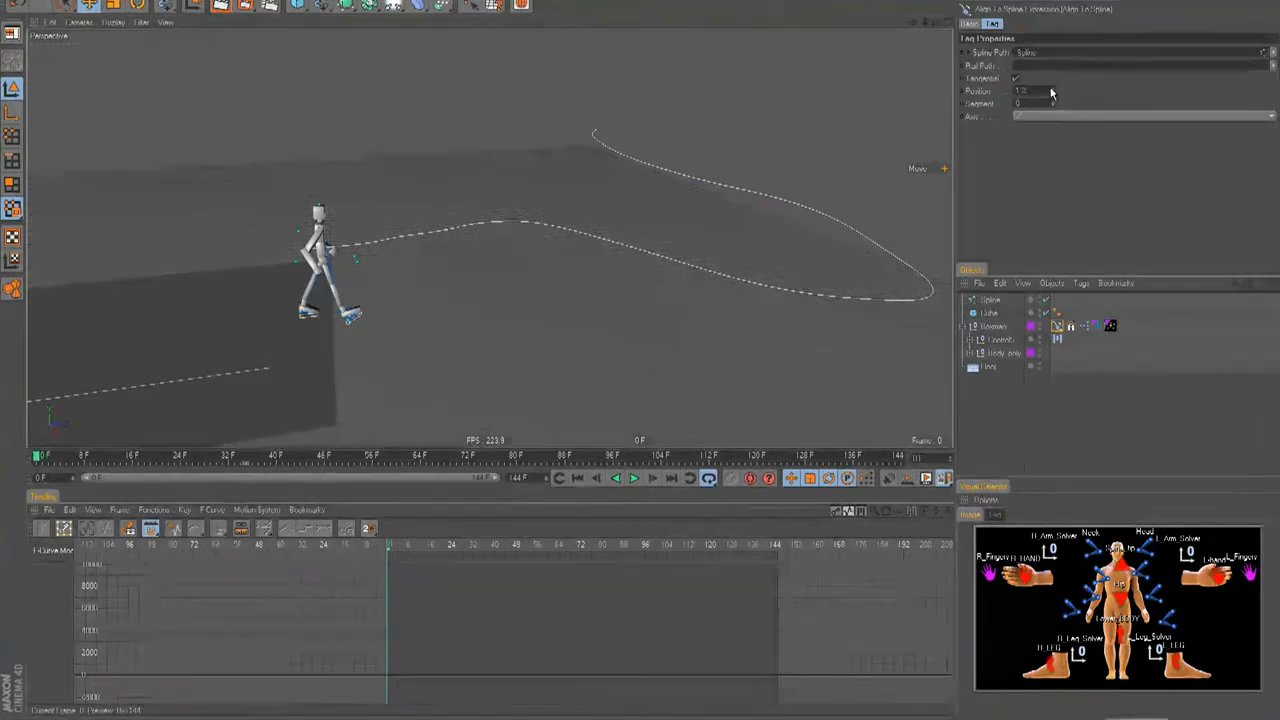
drag(1051, 97, 1051, 99)
alt+middle_drag(652, 290, 790, 212)
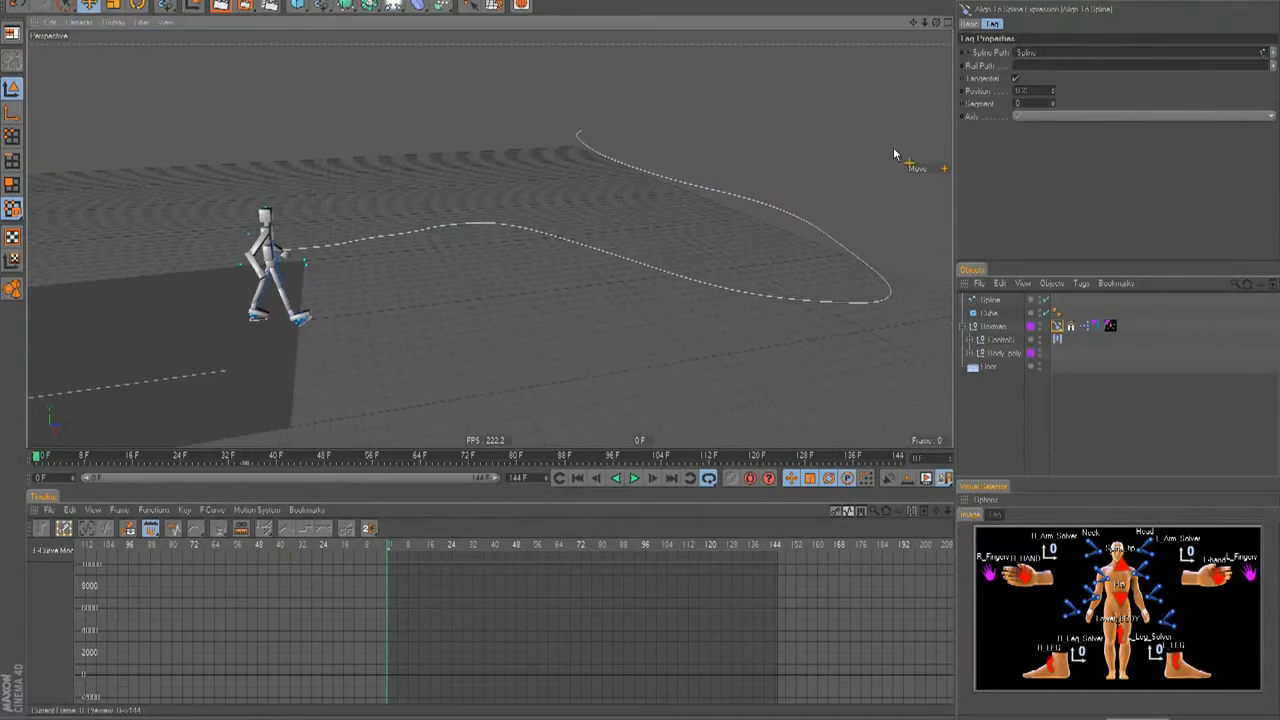
Keyframe the tag's Position at 0% on frame 0 and 100% on frame 144, and show its F-curve.
ctrl+click(963, 91)
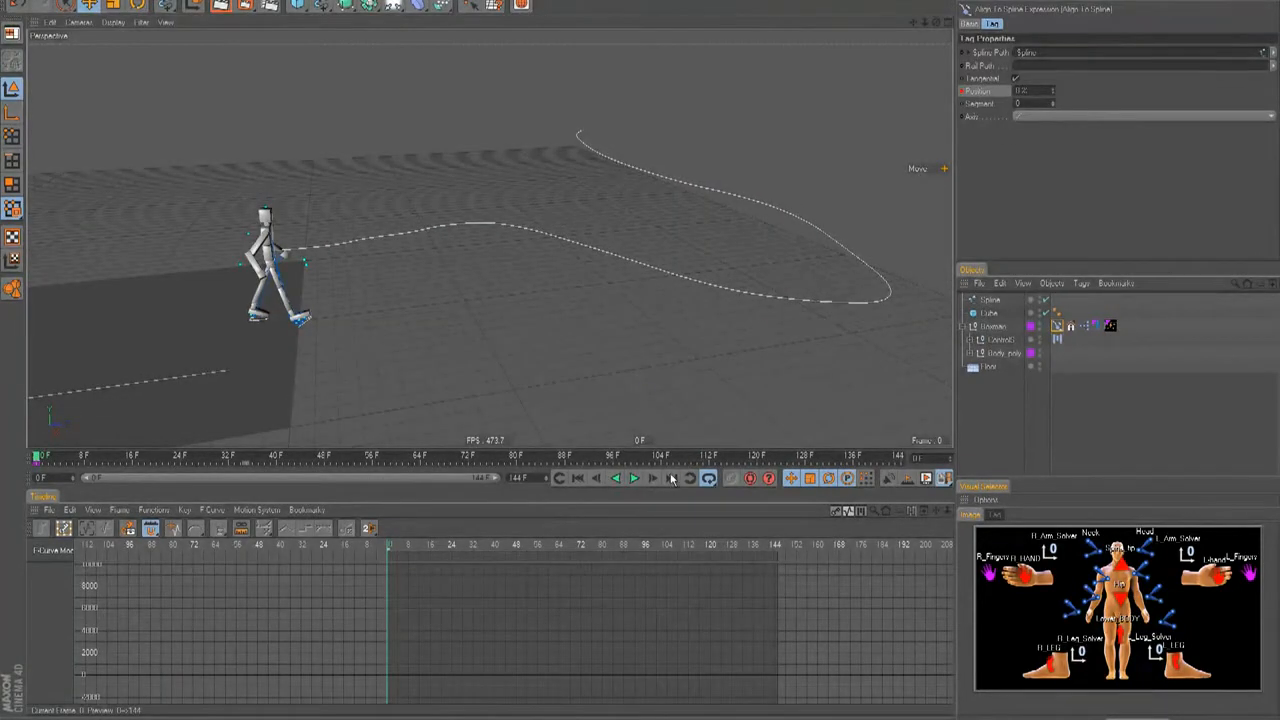
drag(1054, 95, 1053, 94)
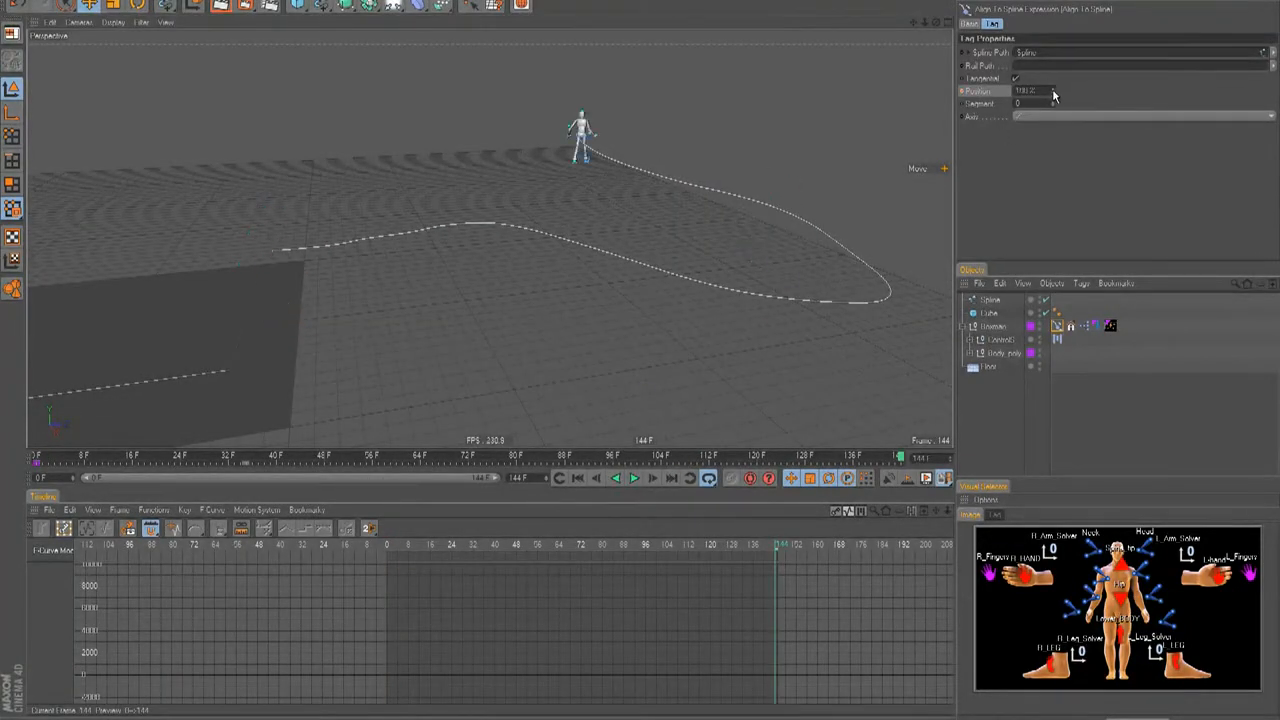
right_click(969, 93)
mouse_move(1005, 100)
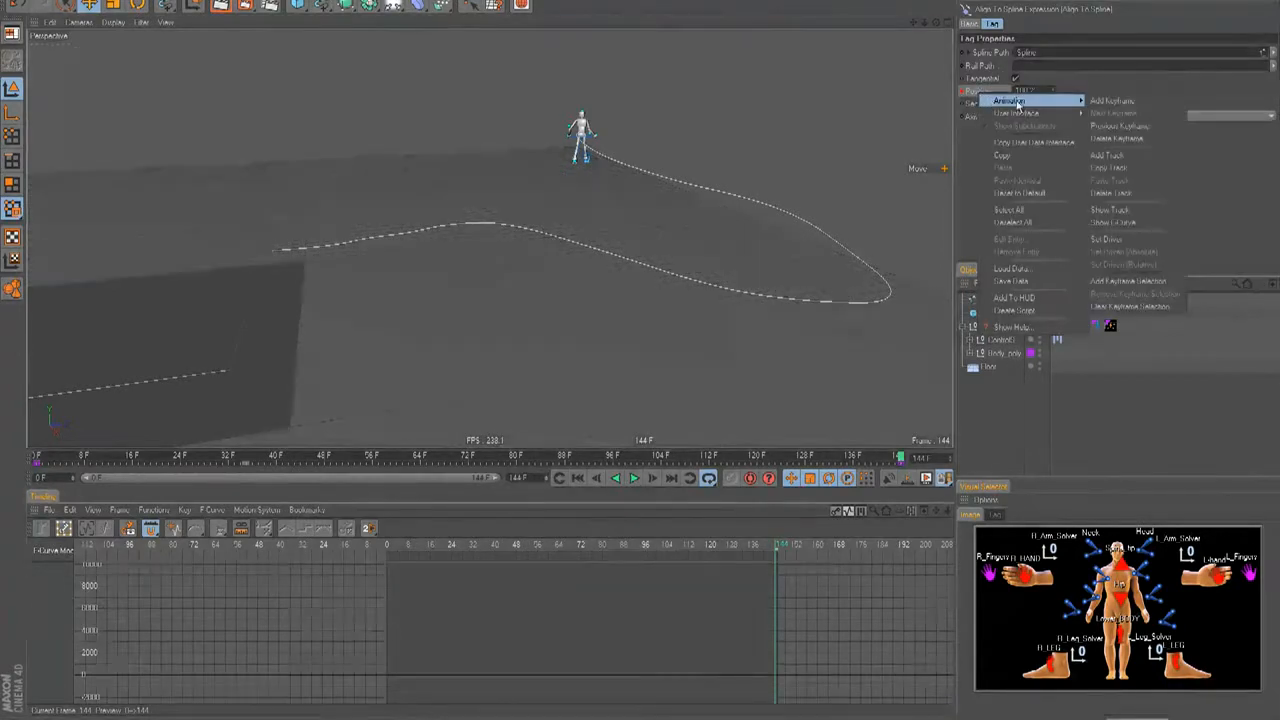
click(1124, 222)
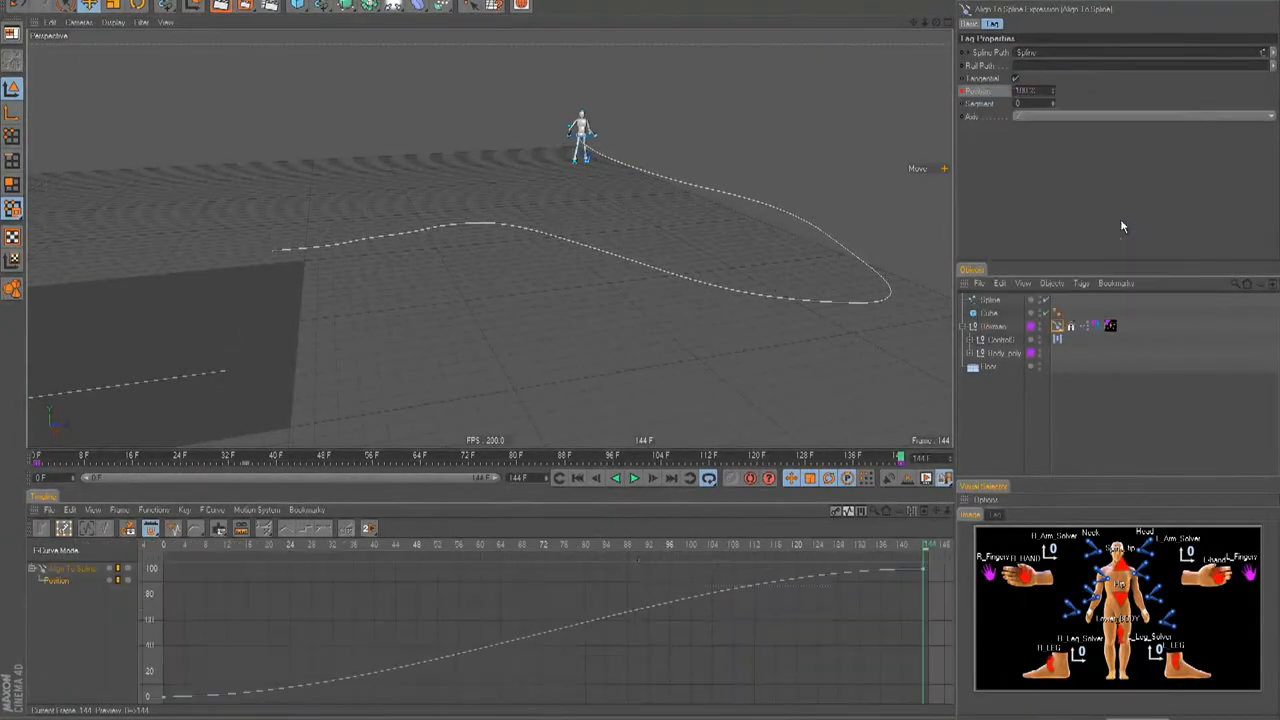
Set both Position keys to linear interpolation and play the animation from the start.
click(640, 615)
right_click(924, 576)
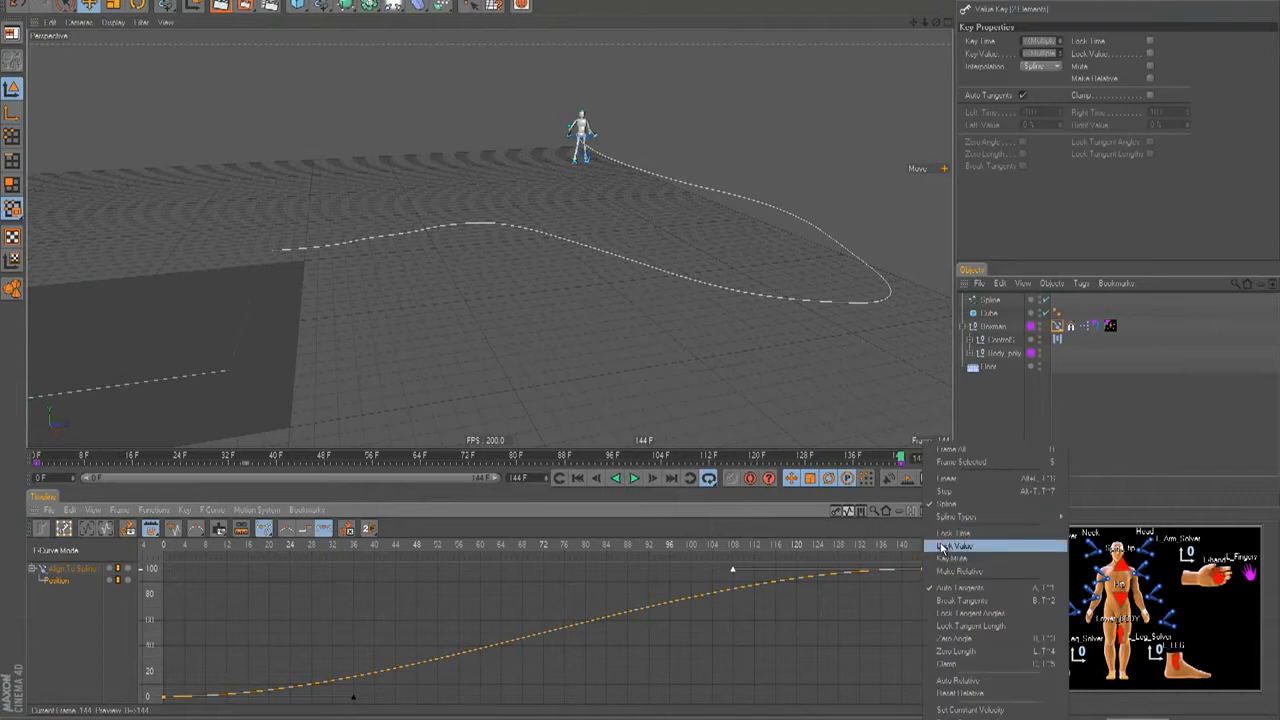
click(945, 478)
click(577, 479)
click(634, 479)
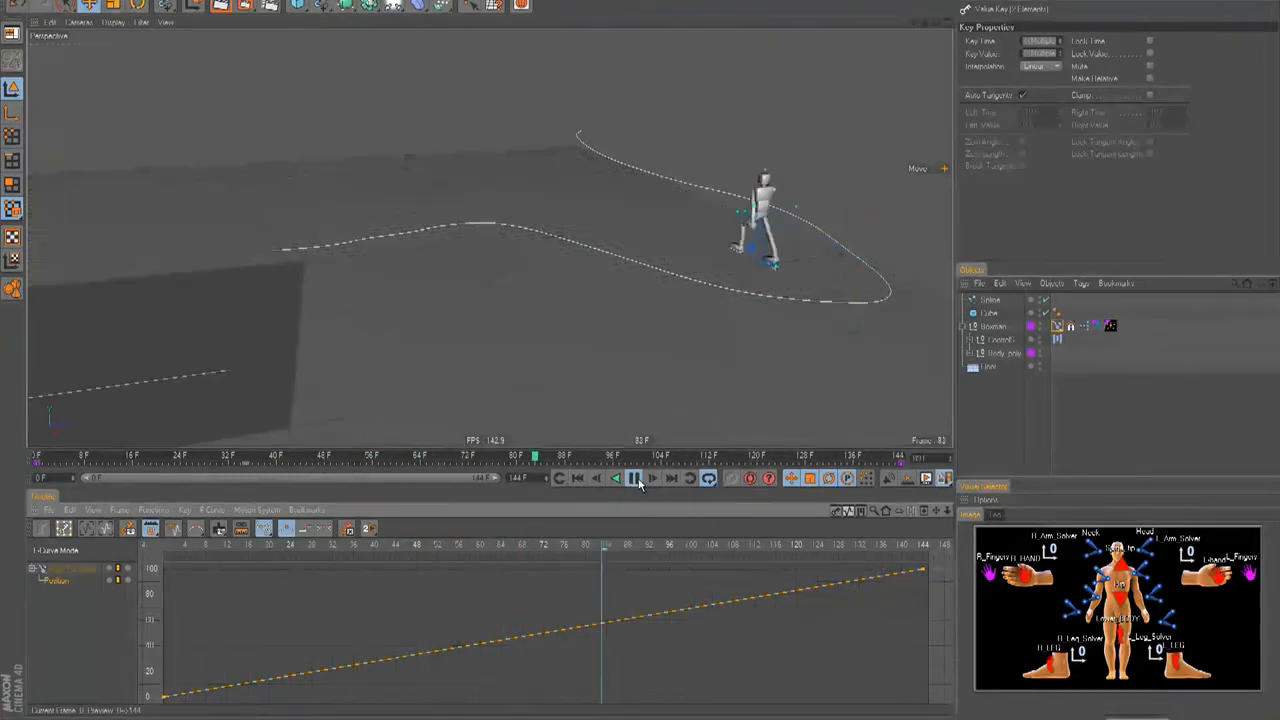
click(636, 479)
Lower the final Position key to about 27% in stages, replaying the walk from the start after each adjustment.
click(1057, 312)
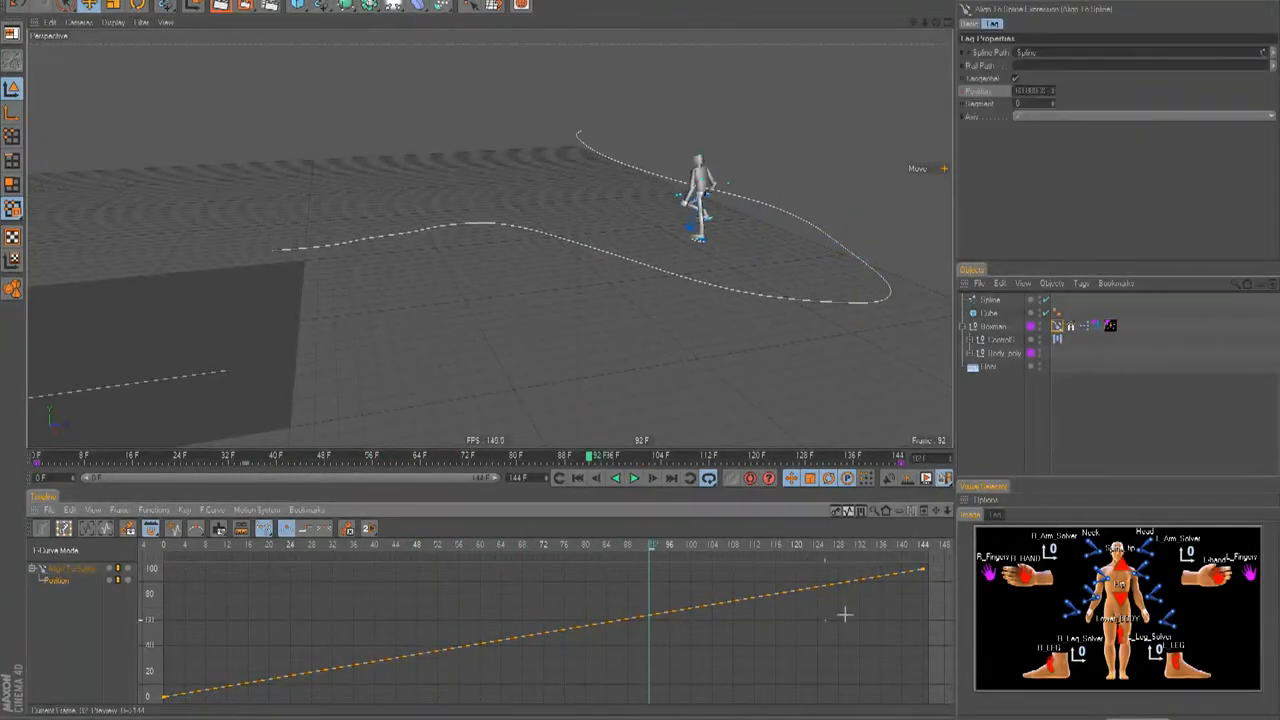
mouse_move(936, 610)
mouse_down()
mouse_move(903, 567)
mouse_move(925, 591)
mouse_move(926, 626)
mouse_up()
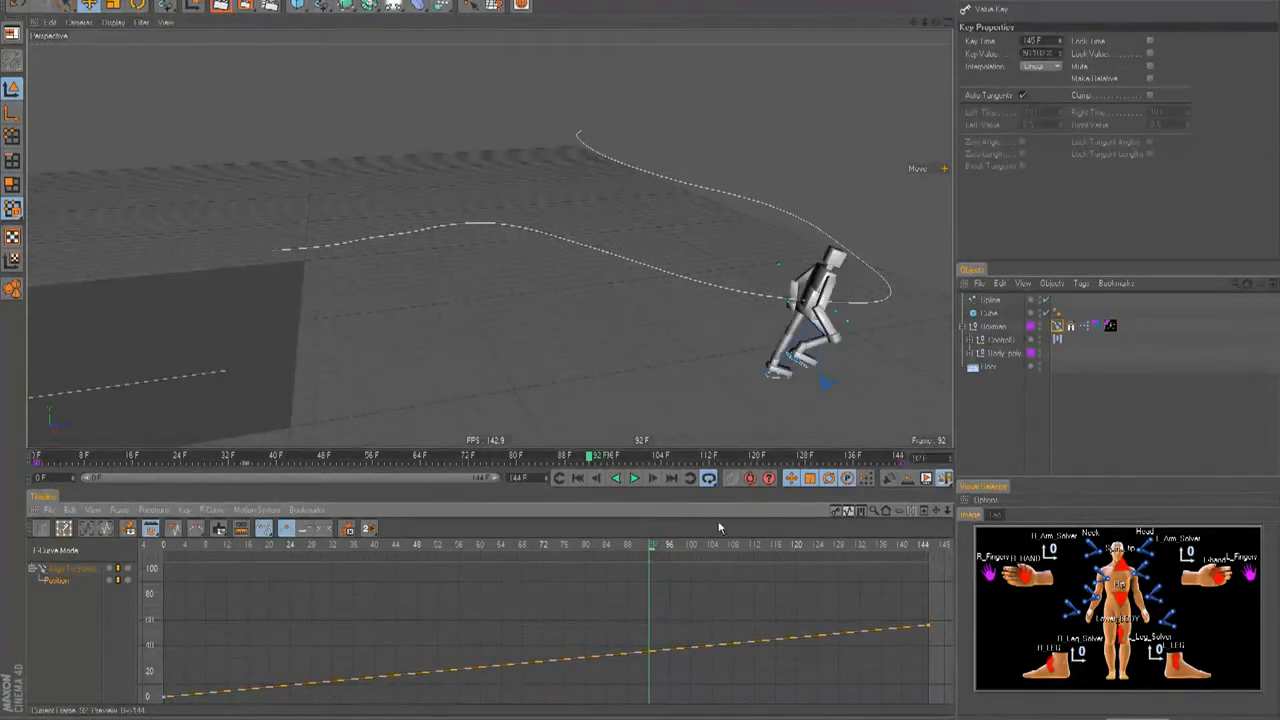
click(578, 479)
click(634, 479)
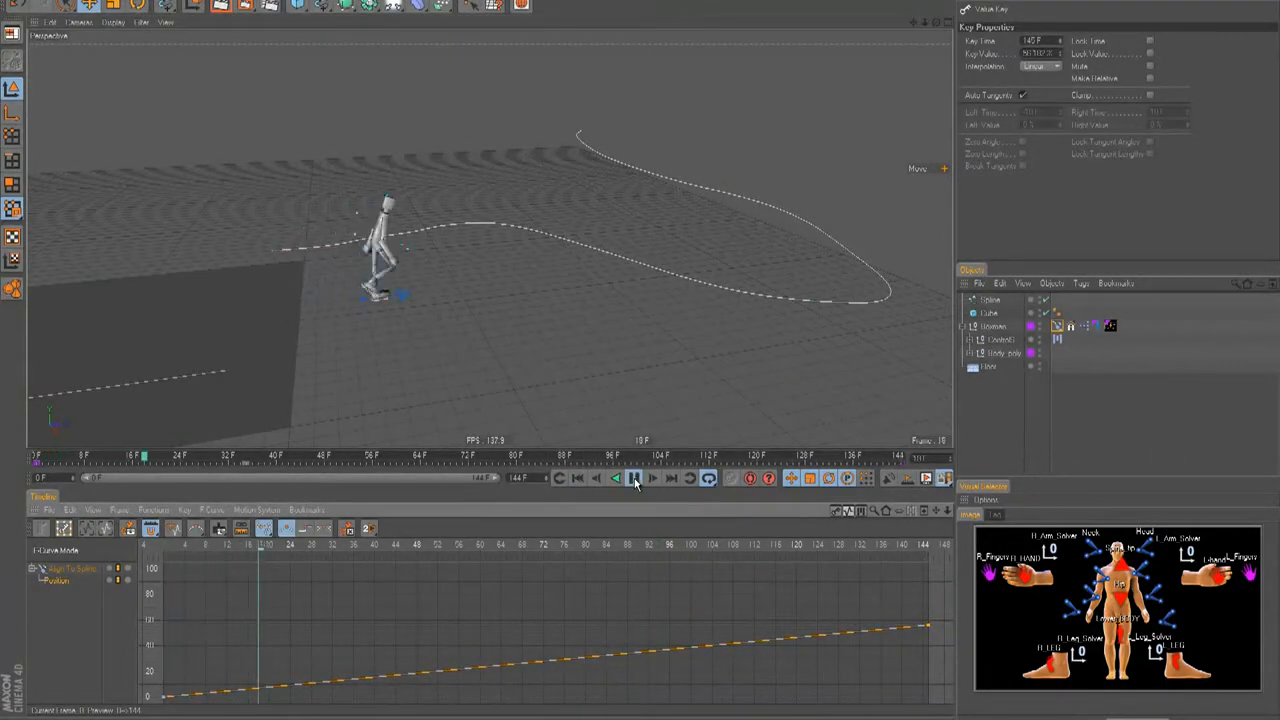
click(634, 479)
drag(932, 626, 928, 657)
click(579, 478)
click(634, 479)
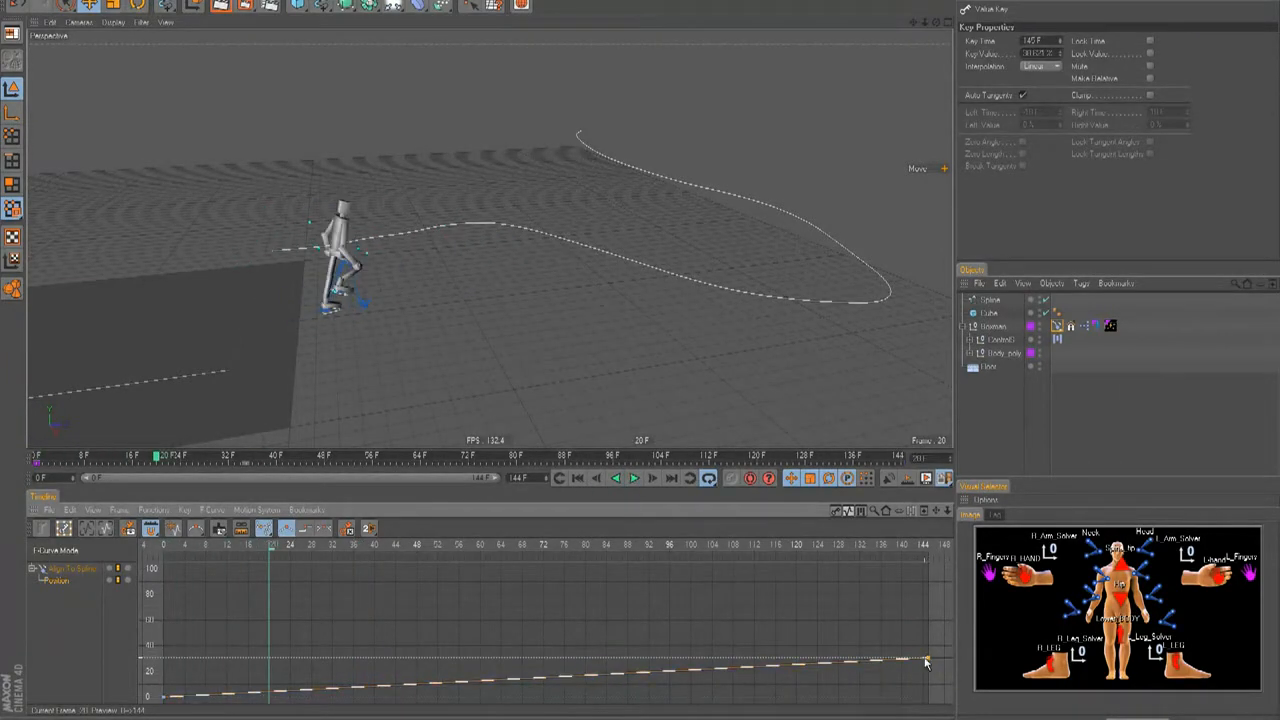
click(577, 478)
click(634, 479)
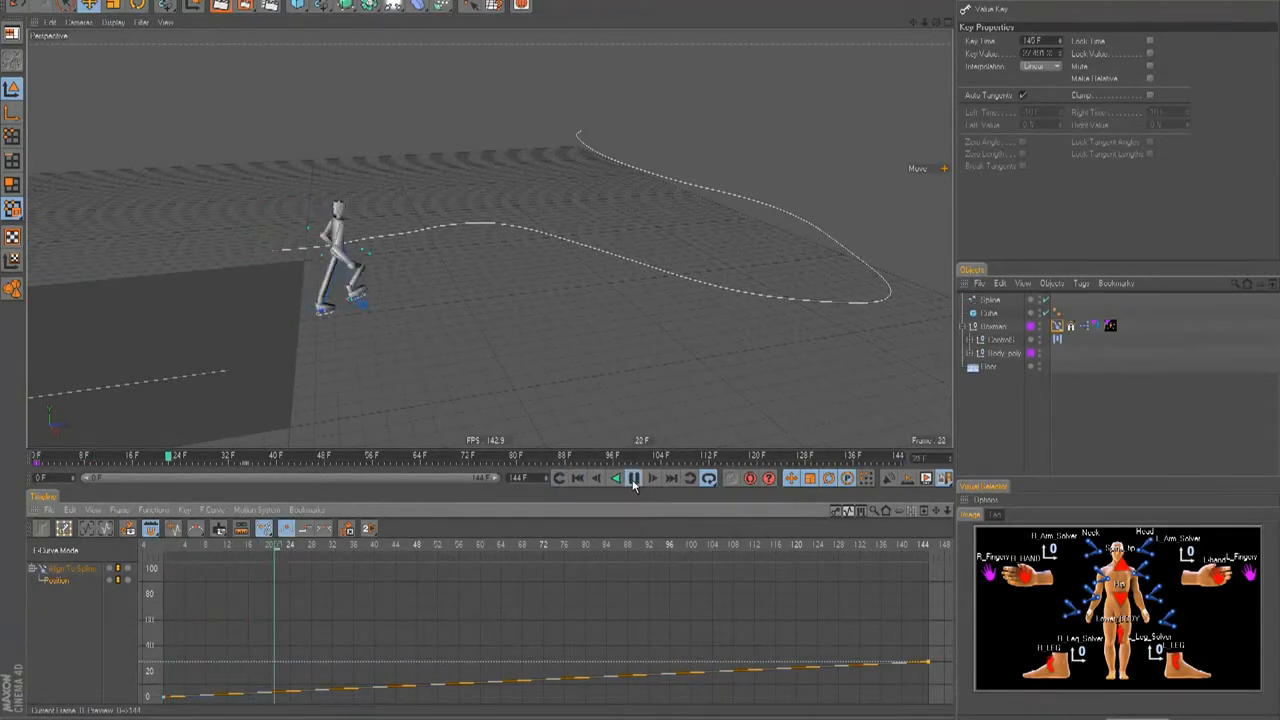
alt+right_drag(648, 350, 750, 350)
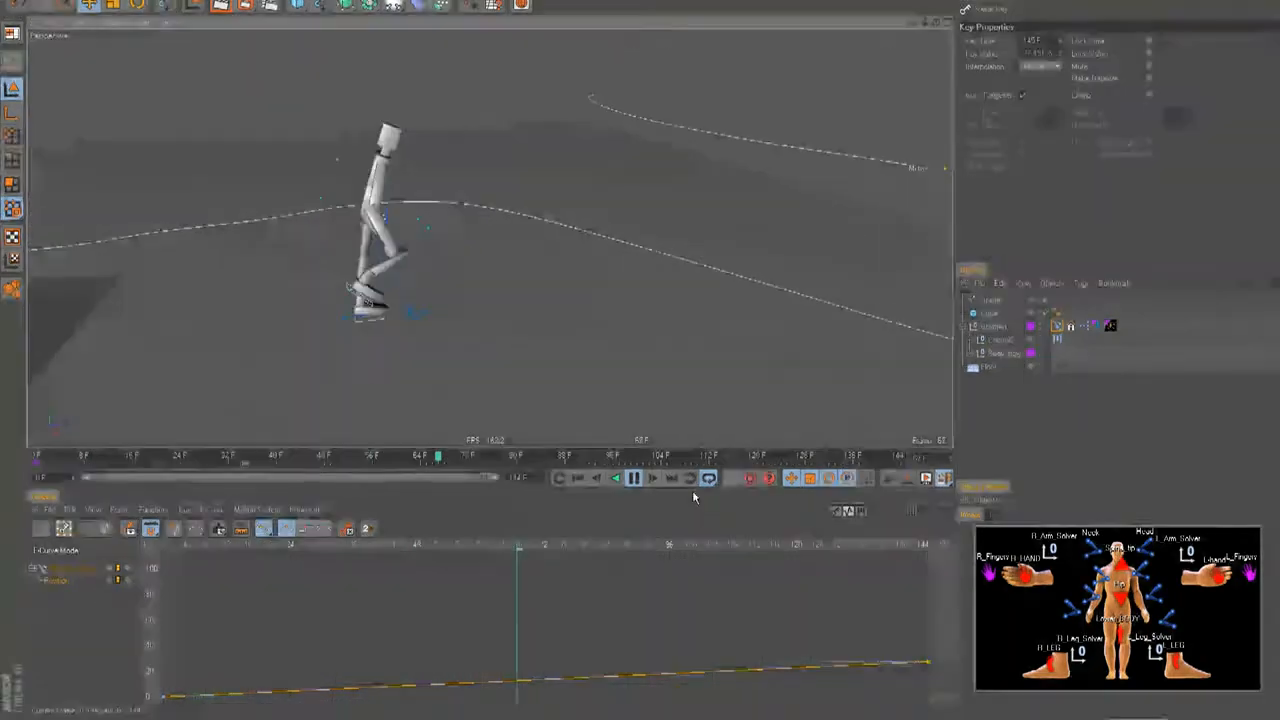
Raise the final Position key to about 77% in stages, replaying the walk between adjustments.
click(634, 478)
click(578, 478)
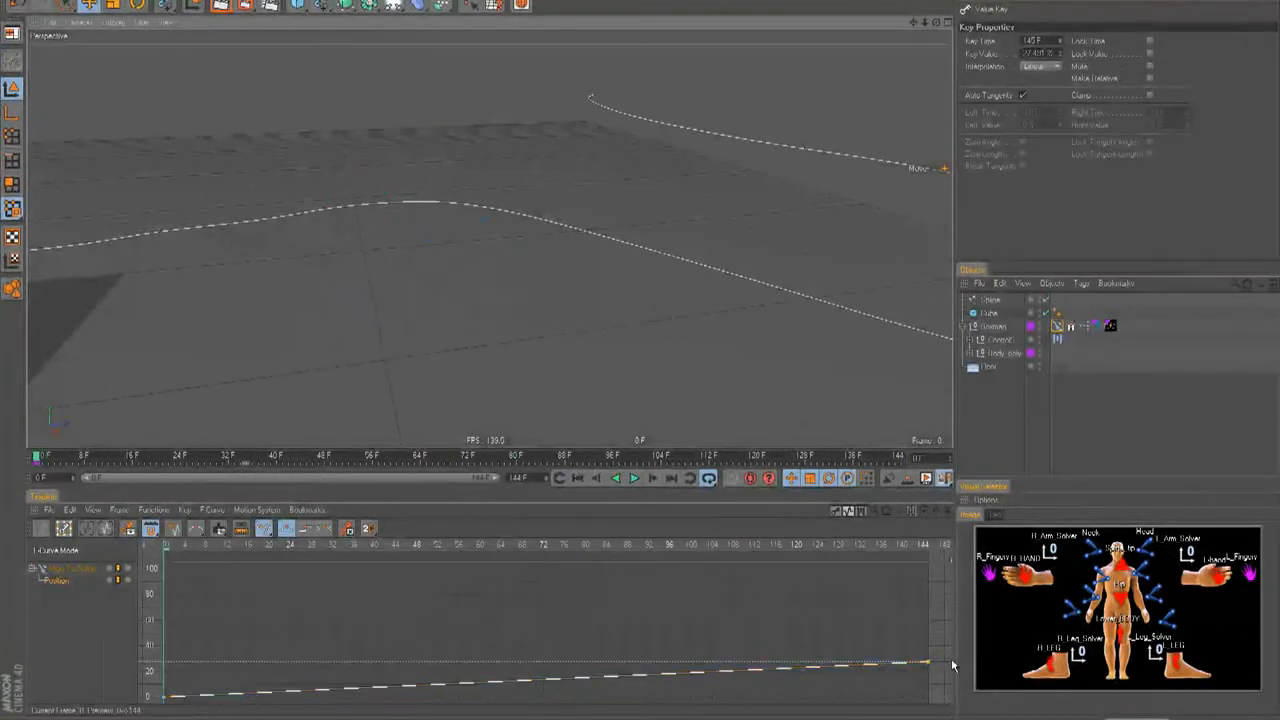
drag(928, 668, 928, 650)
click(634, 478)
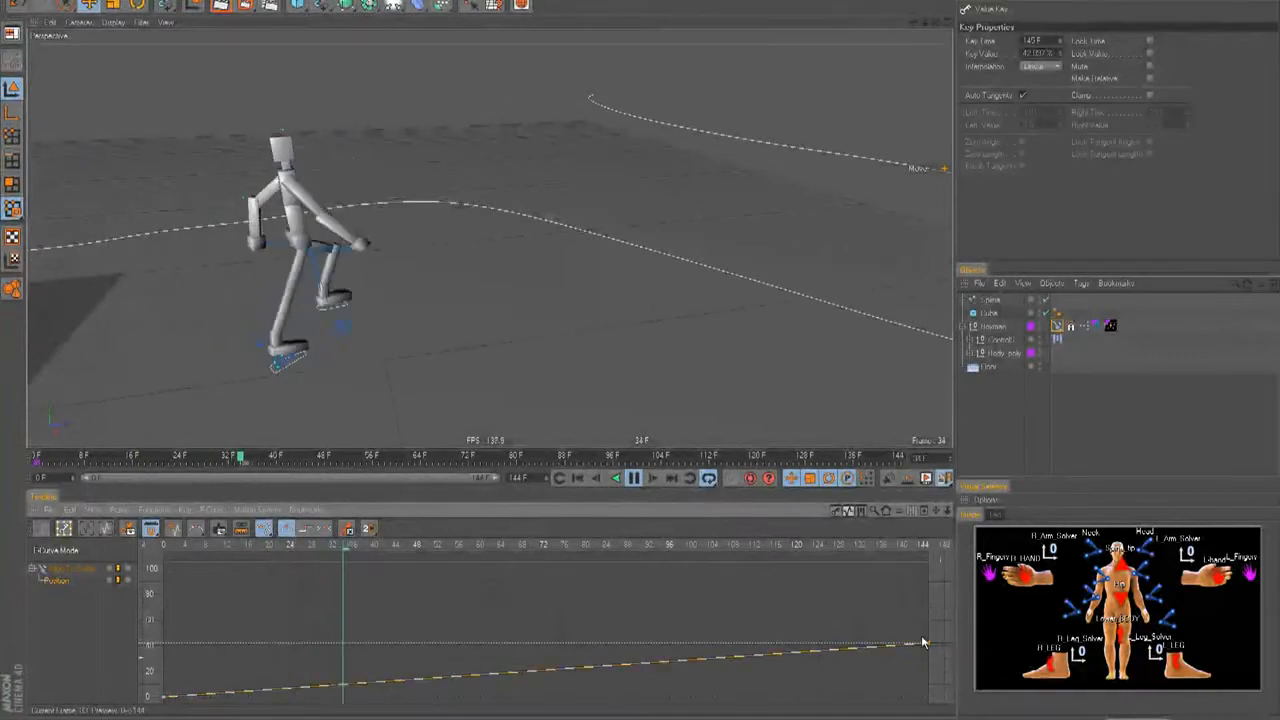
drag(922, 642, 928, 622)
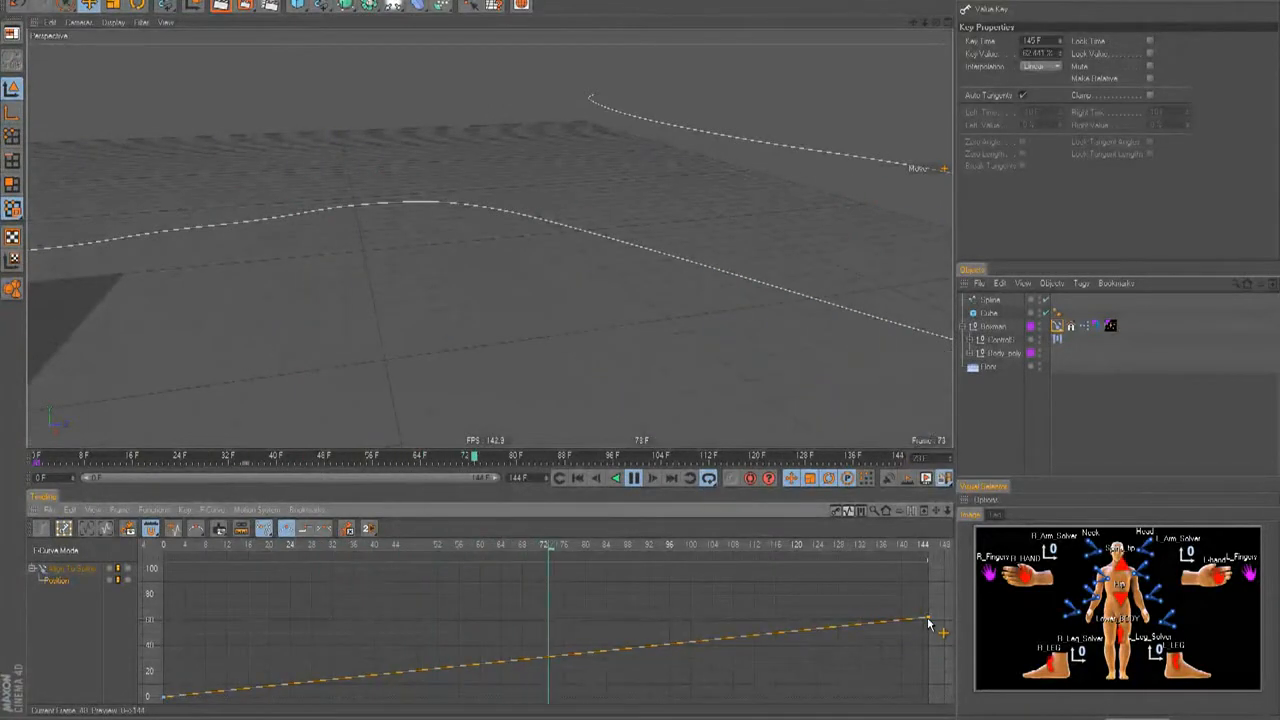
click(638, 478)
drag(929, 626, 923, 598)
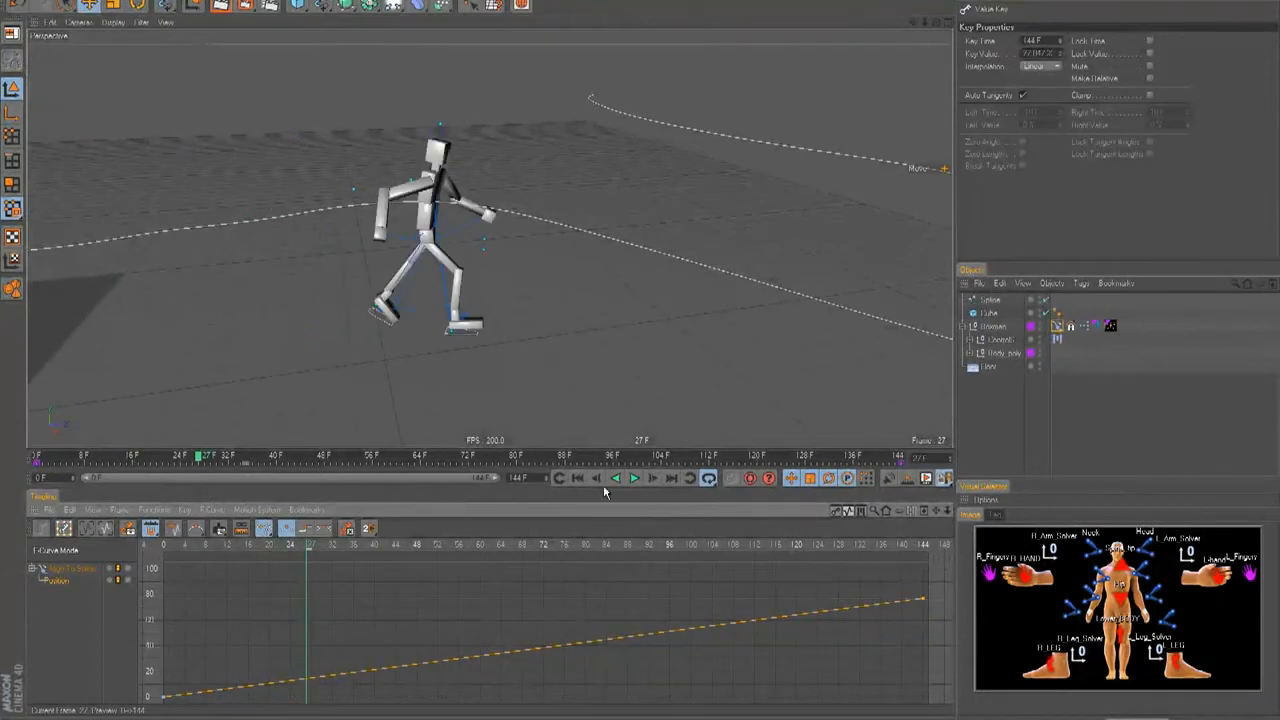
click(579, 479)
click(634, 478)
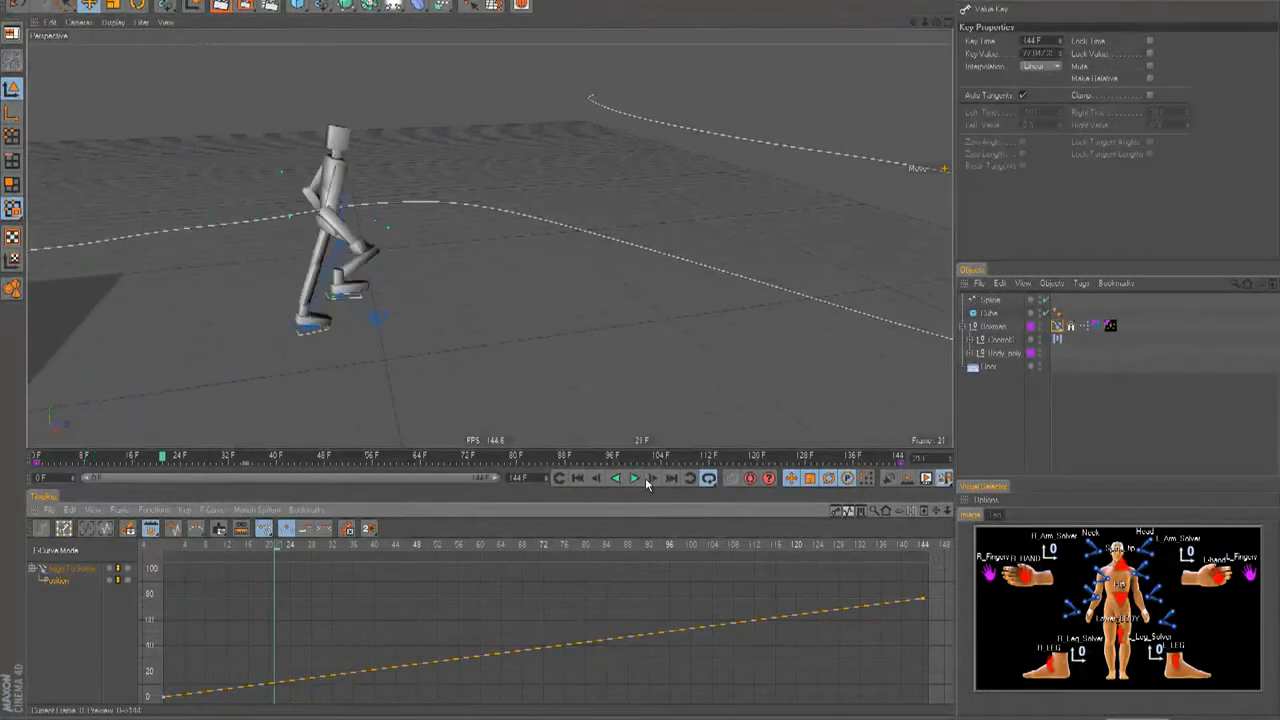
Lower the final Position key to about 48% and on to about 39%, replaying the walk from the start each time.
drag(922, 599, 926, 636)
click(578, 479)
click(634, 478)
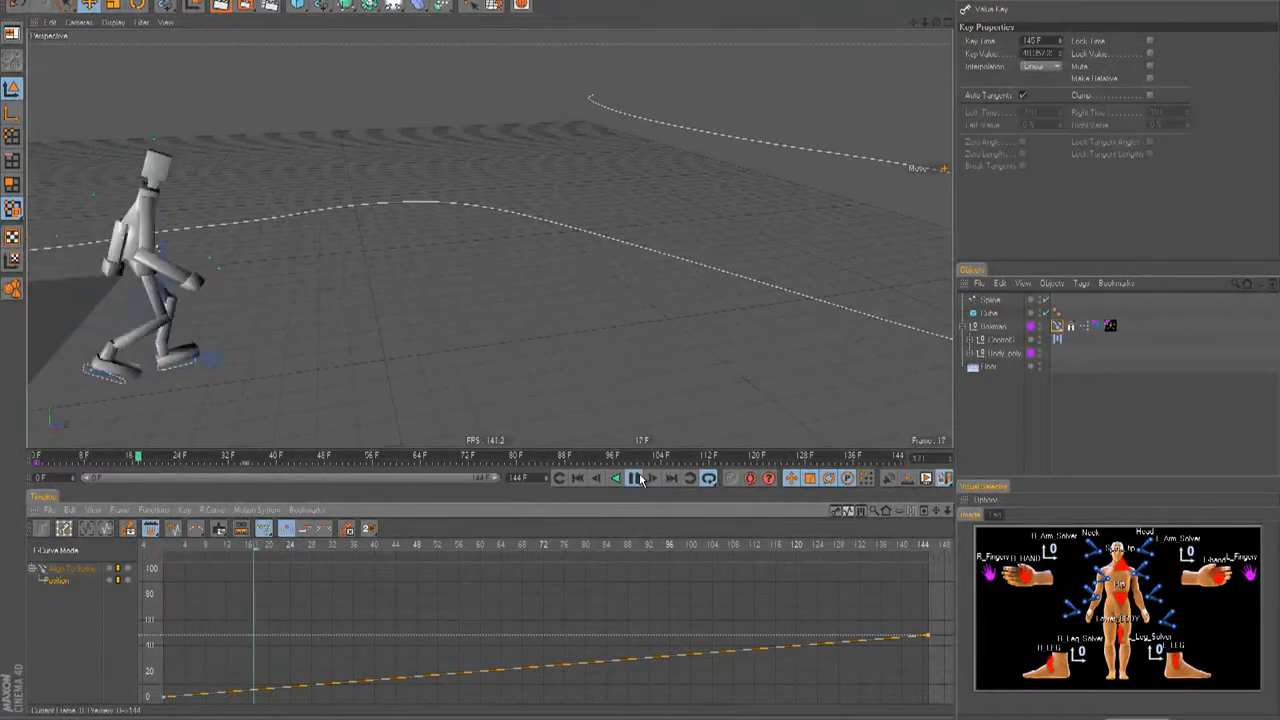
click(640, 479)
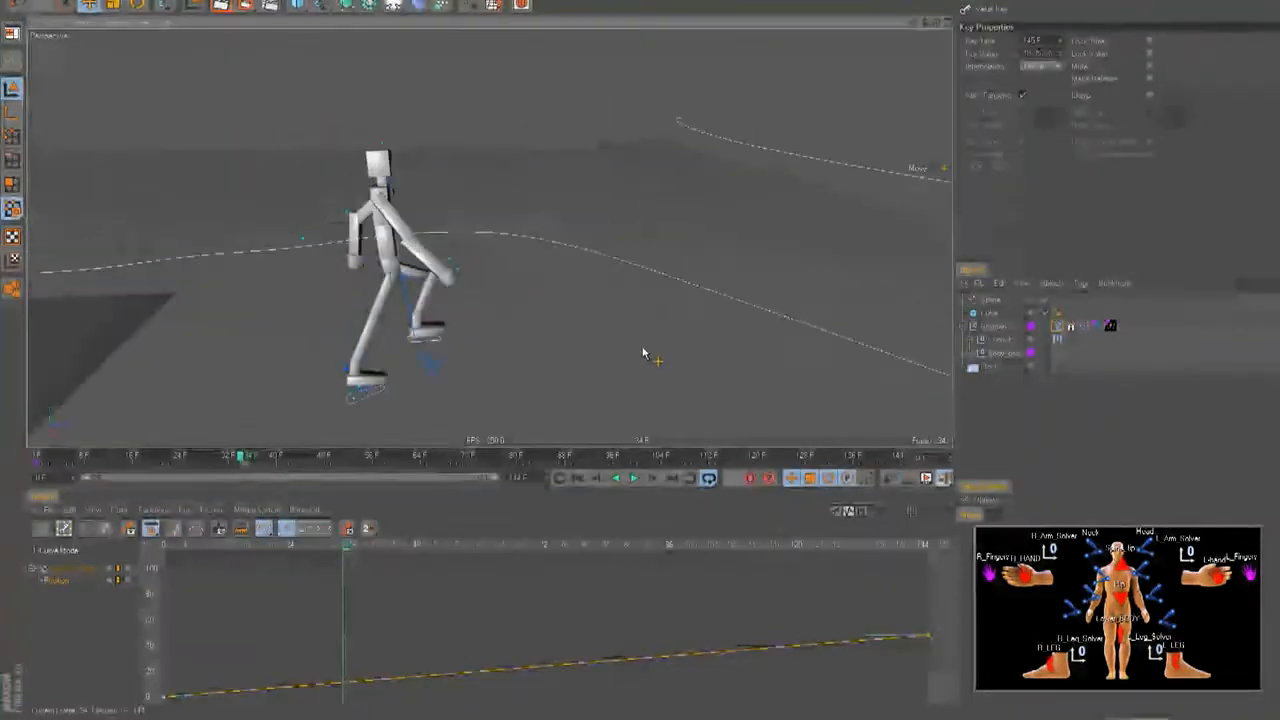
click(926, 637)
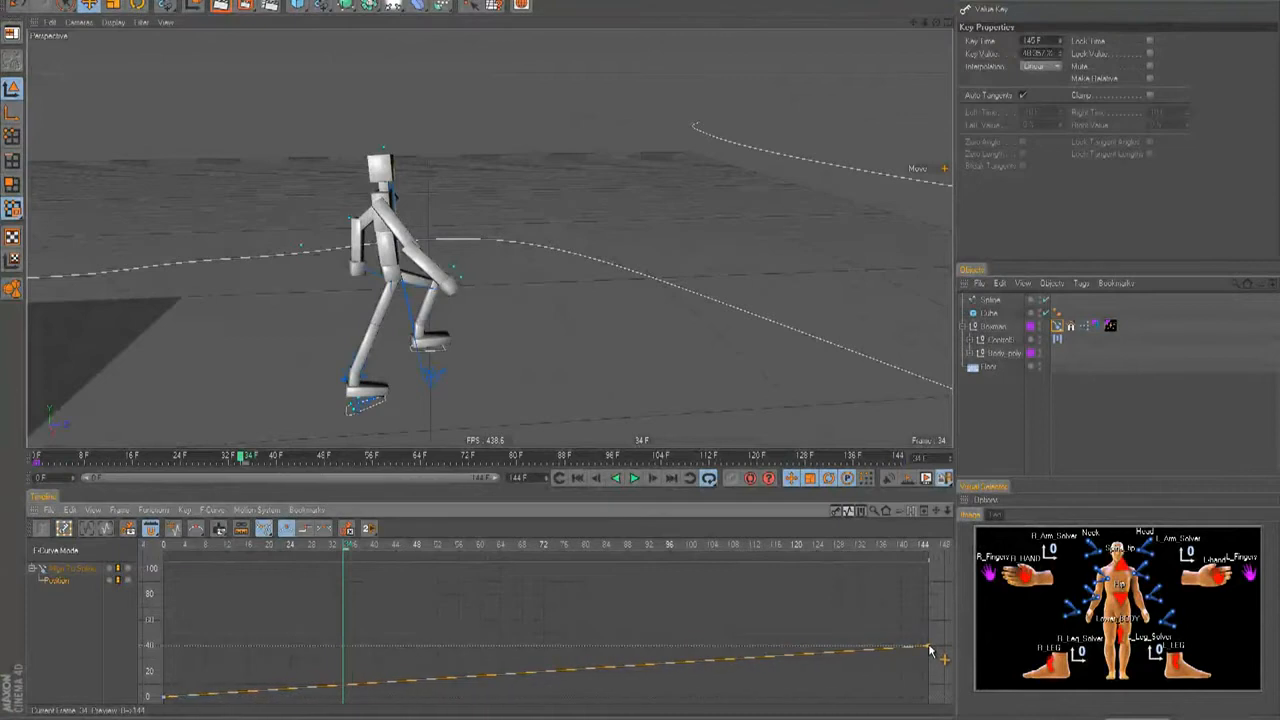
click(578, 479)
click(633, 478)
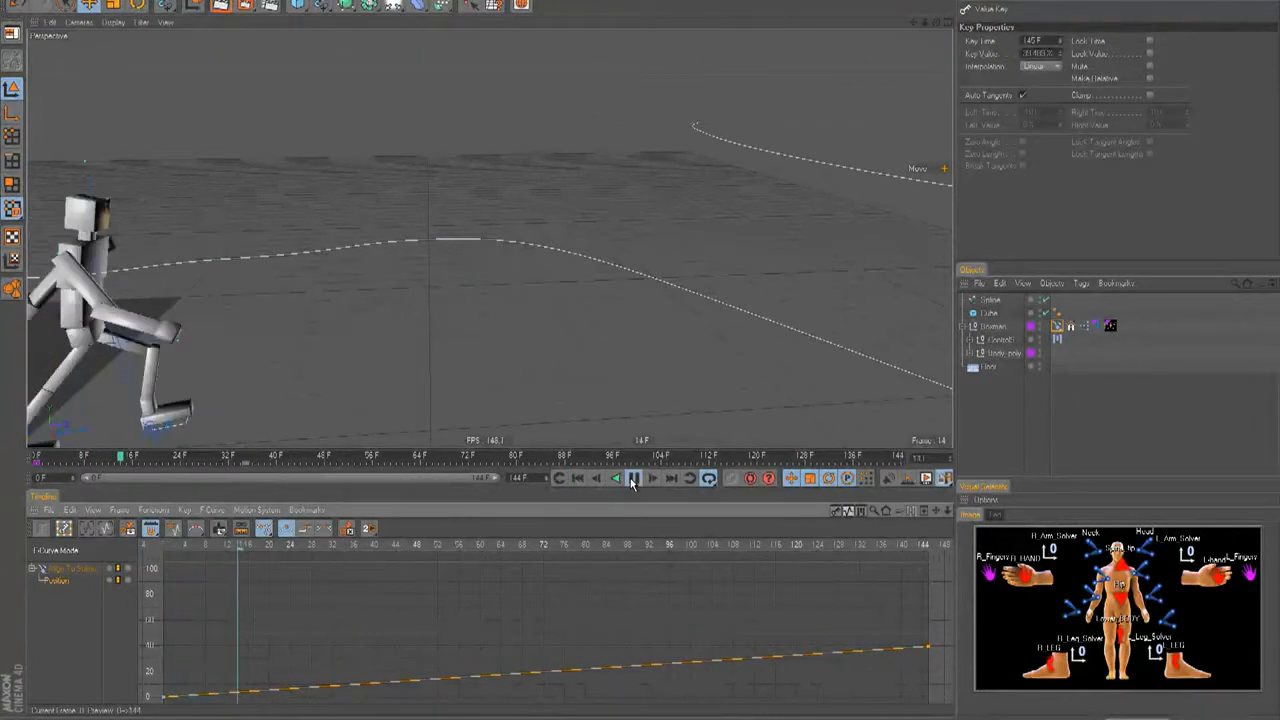
click(633, 478)
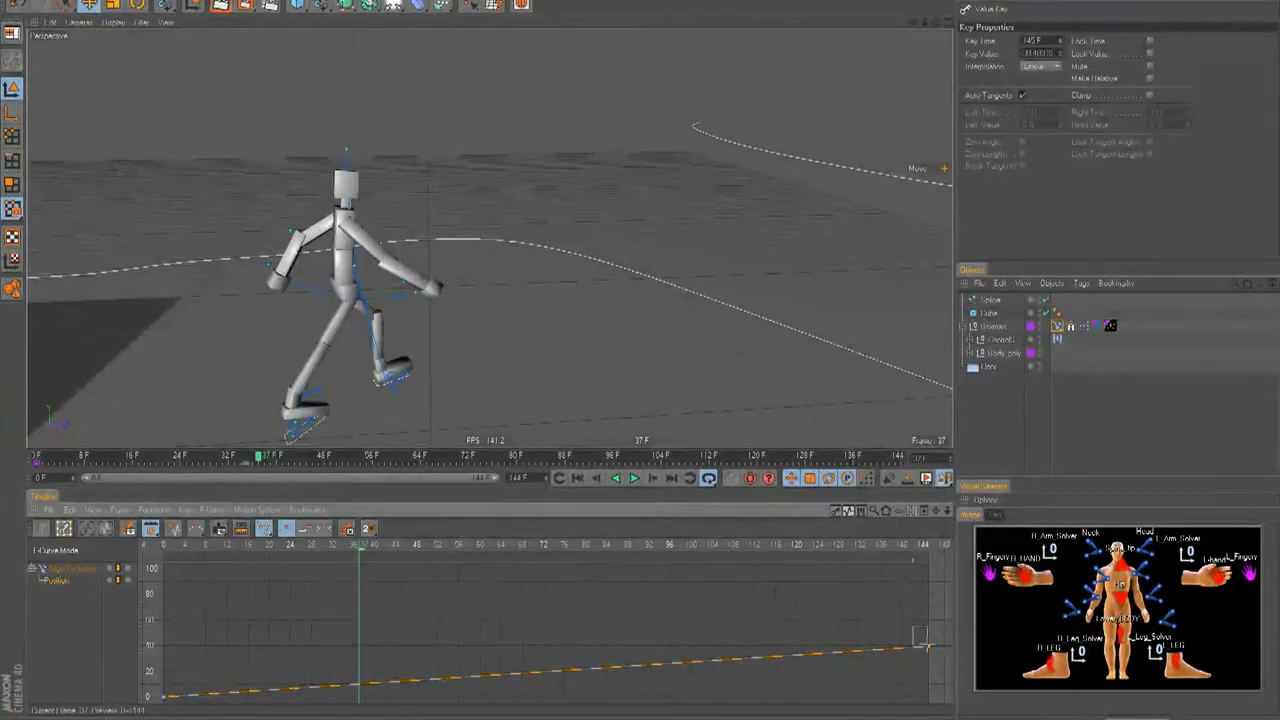
Fine-tune the final Position key to about 38% while watching the foot contact during playback, and return to frame 0.
drag(930, 647, 930, 659)
click(579, 479)
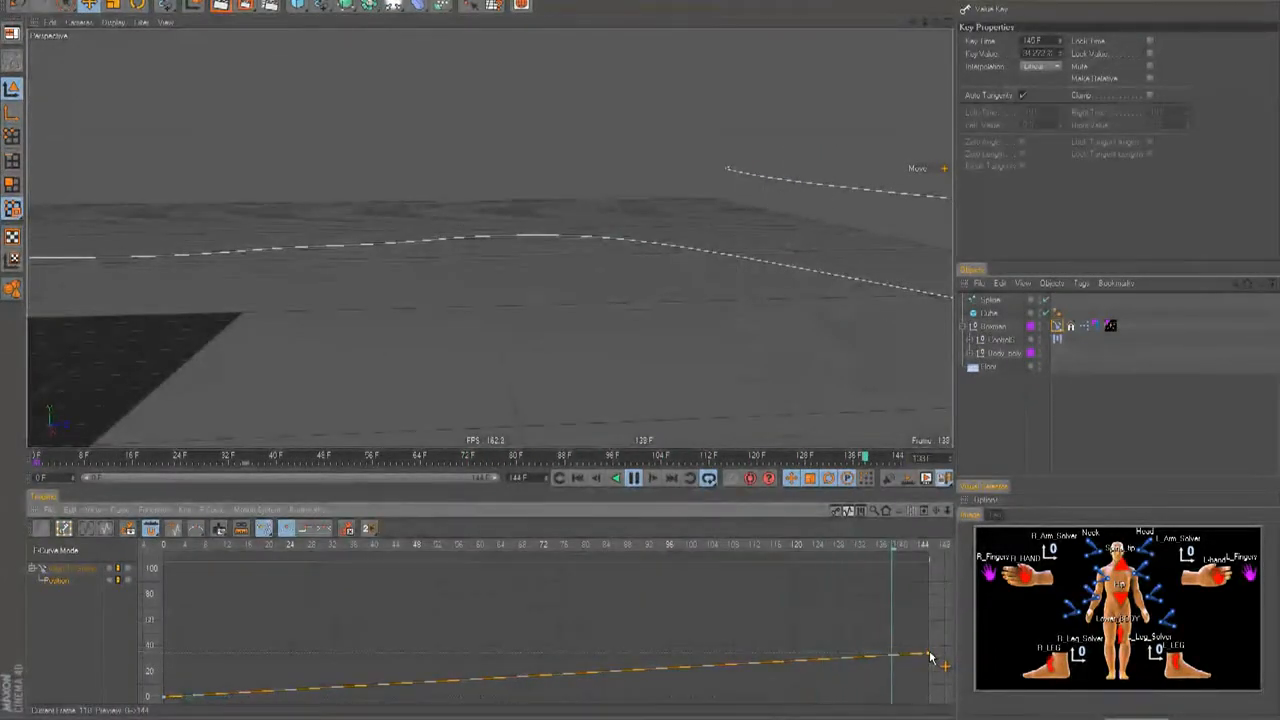
drag(930, 658, 930, 640)
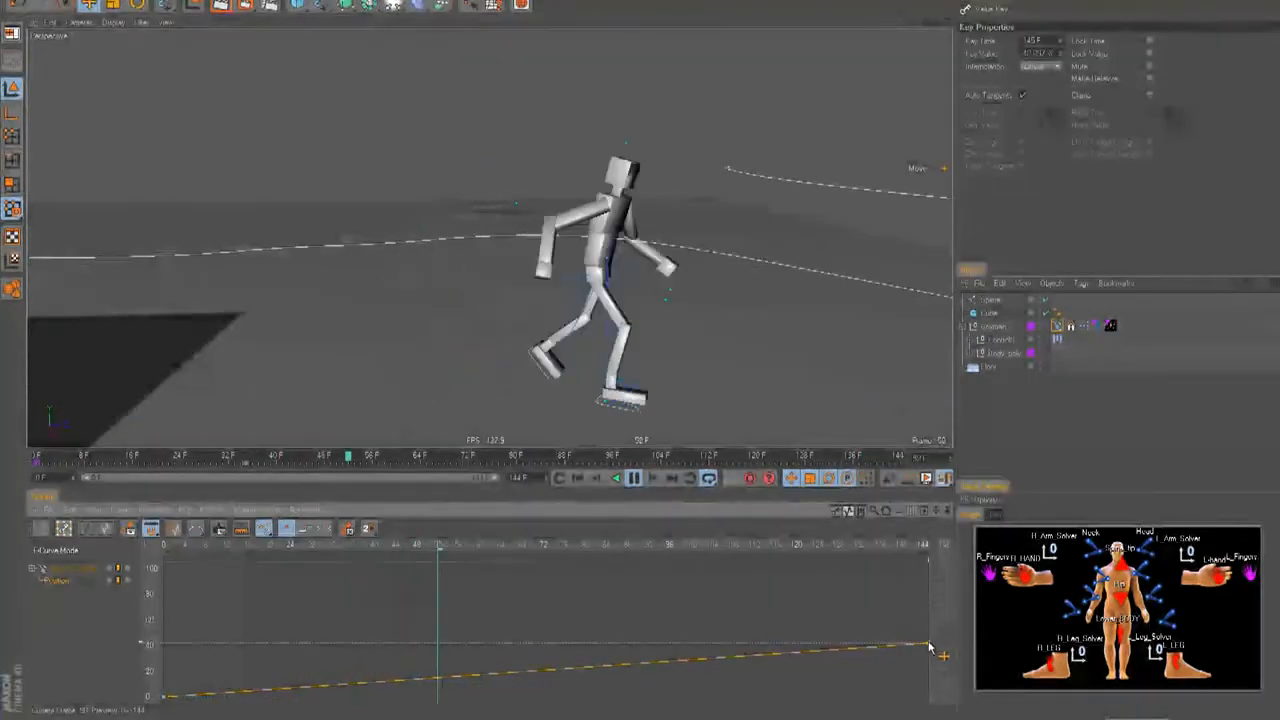
drag(929, 645, 929, 649)
click(633, 478)
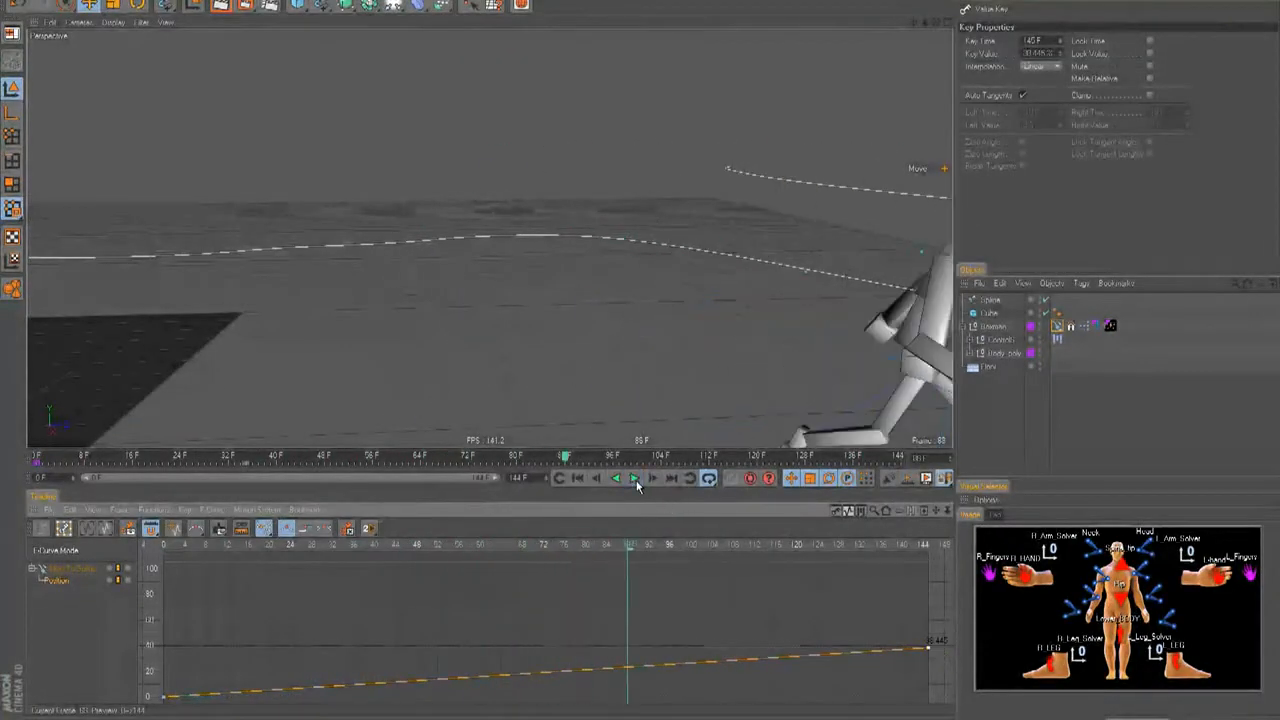
click(577, 478)
Delete both Position keys from the F-curve and remove the curved spline from the scene.
scroll(640, 536, down, 2)
scroll(680, 562, down, 2)
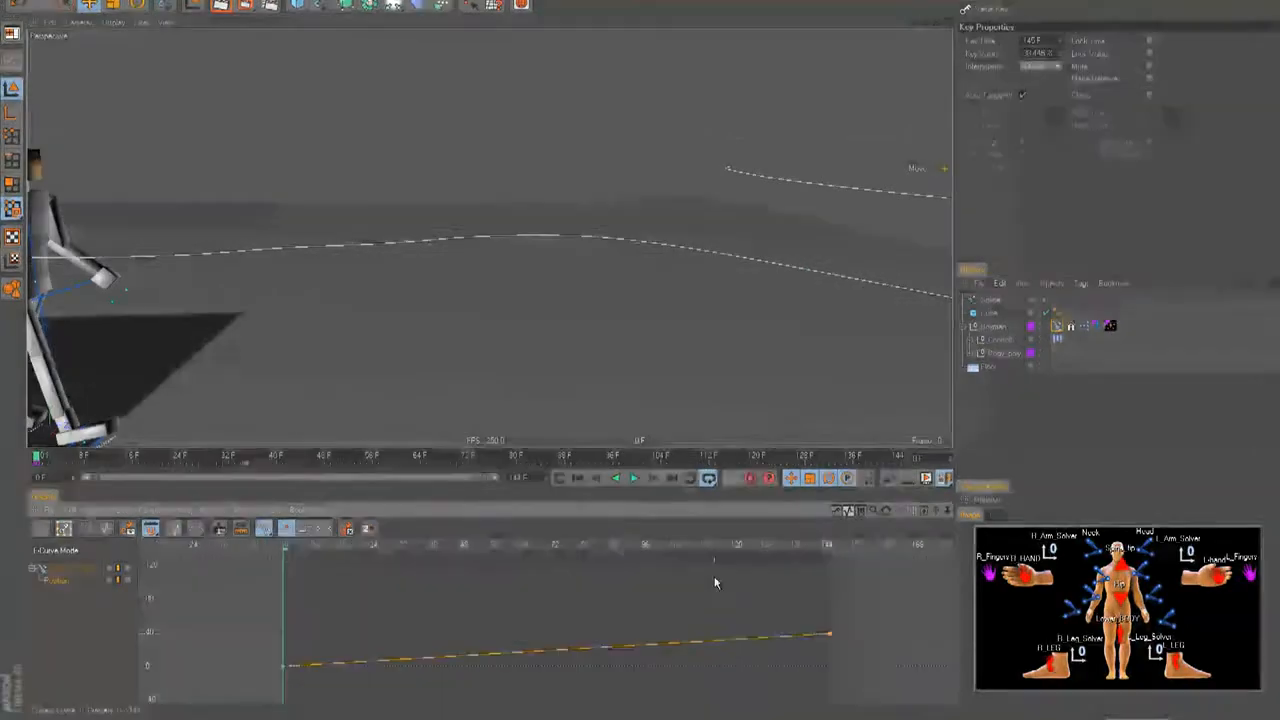
drag(880, 676, 152, 627)
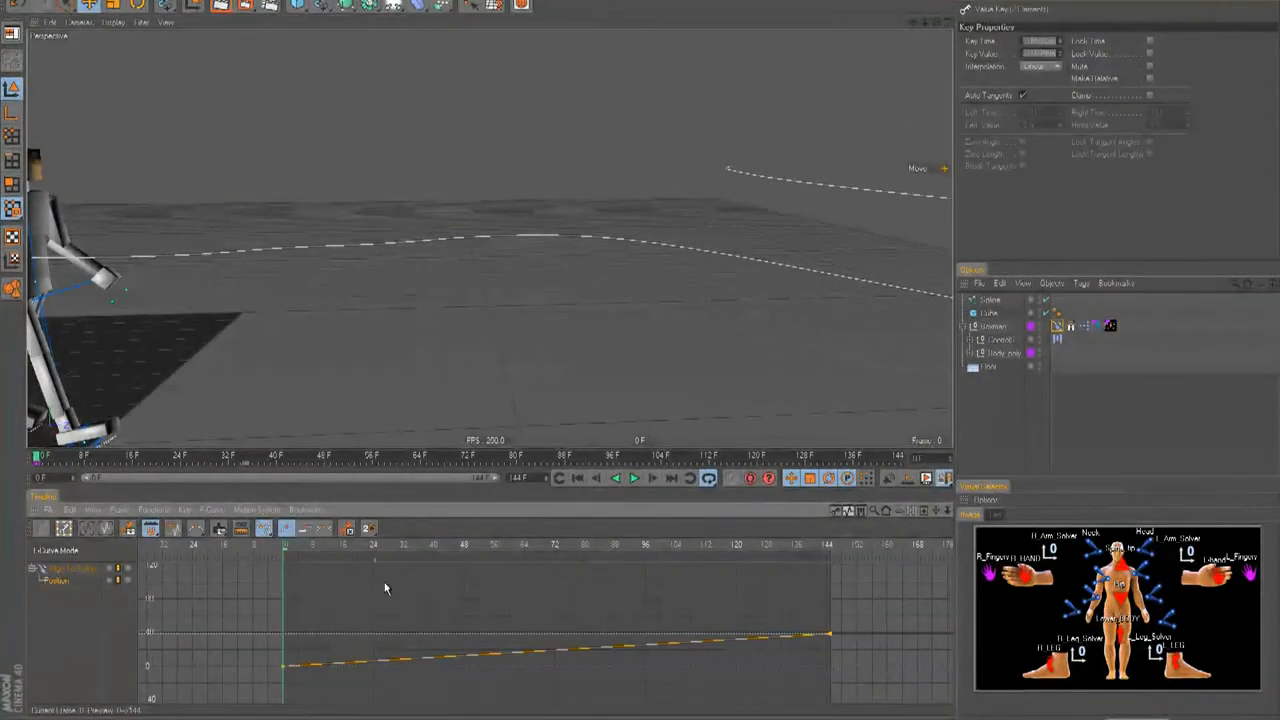
key(Delete)
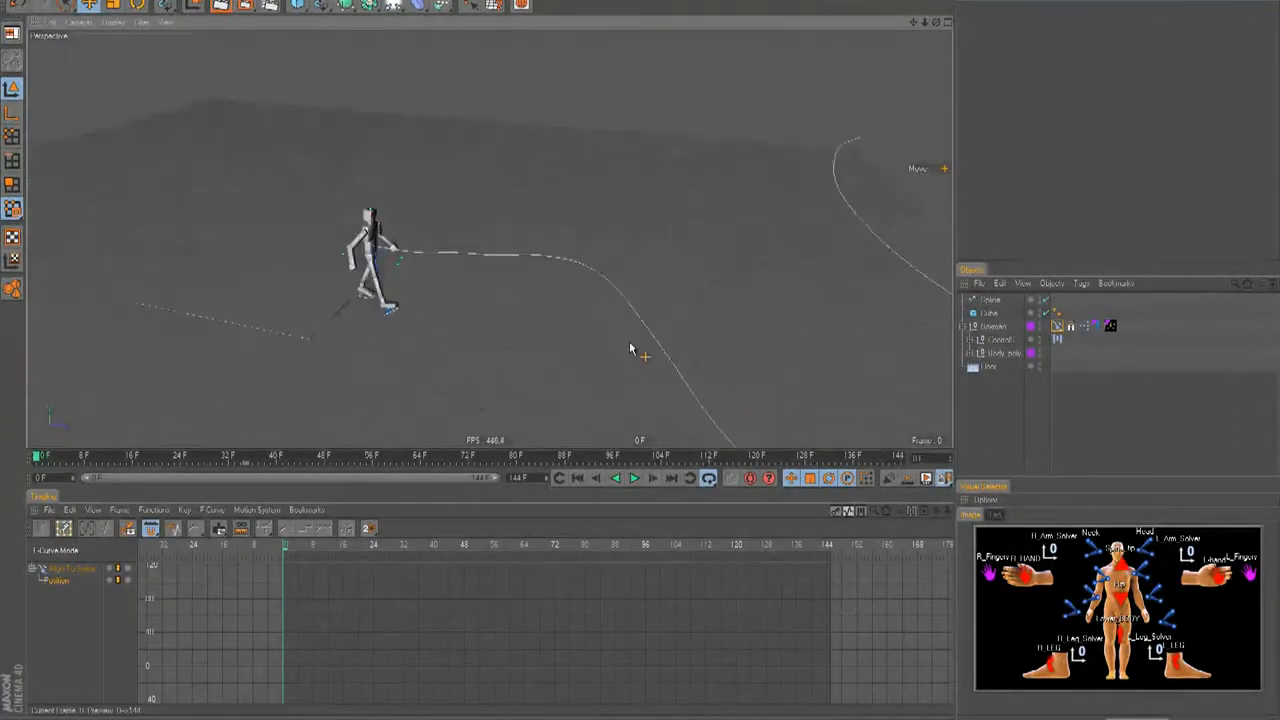
click(990, 299)
key(Delete)
Draw a straight two-point Linear spline in the Top view, running forward from the character's platform, and return to the Perspective view.
click(321, 5)
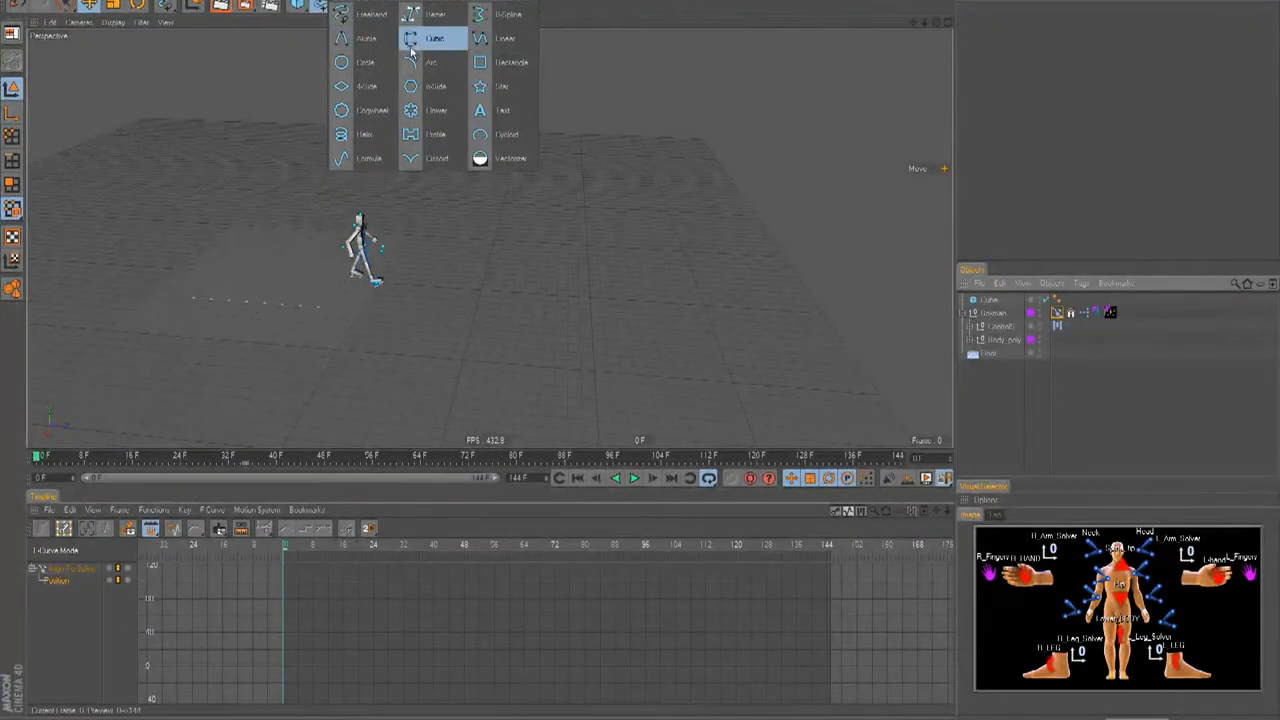
click(485, 38)
key(F2)
scroll(640, 349, down, 3)
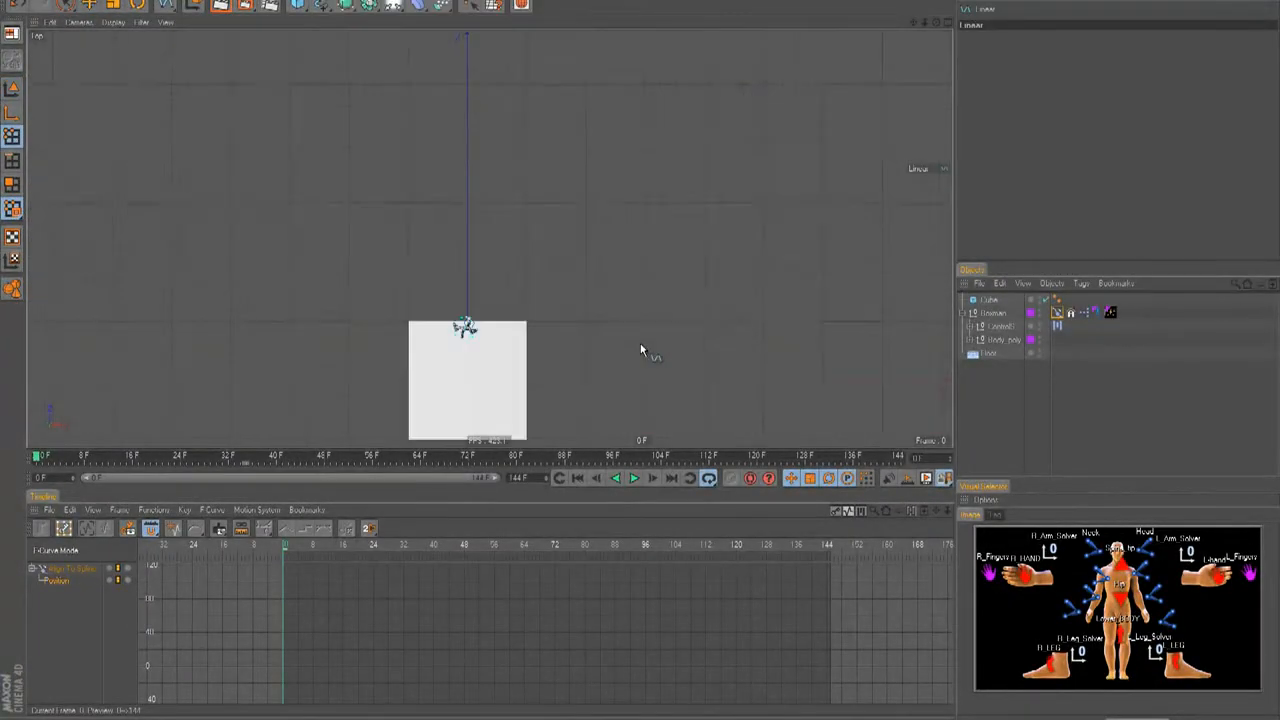
click(491, 358)
click(494, 39)
key(F1)
click(12, 88)
scroll(631, 346, up, 3)
alt+drag(631, 346, 643, 354)
Assign the straight spline as the Align To Spline tag's Spline Path, play the animation briefly and return to frame 0.
click(1057, 326)
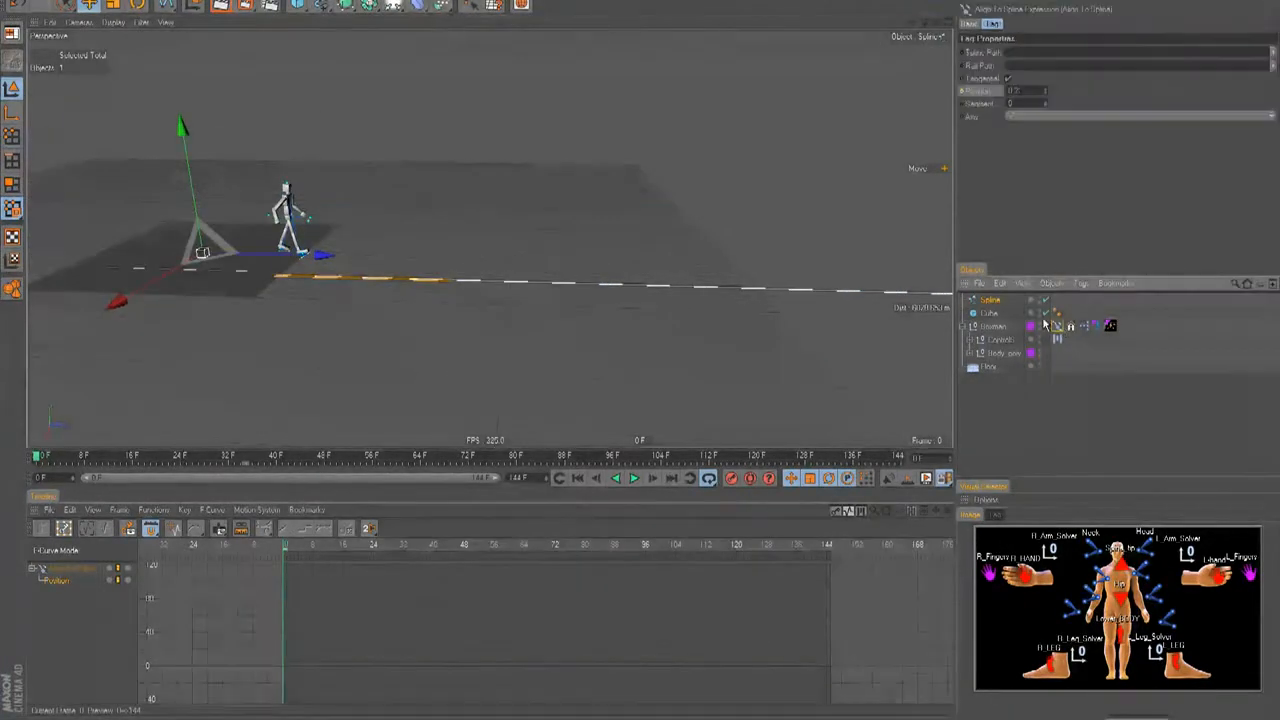
drag(990, 299, 1034, 52)
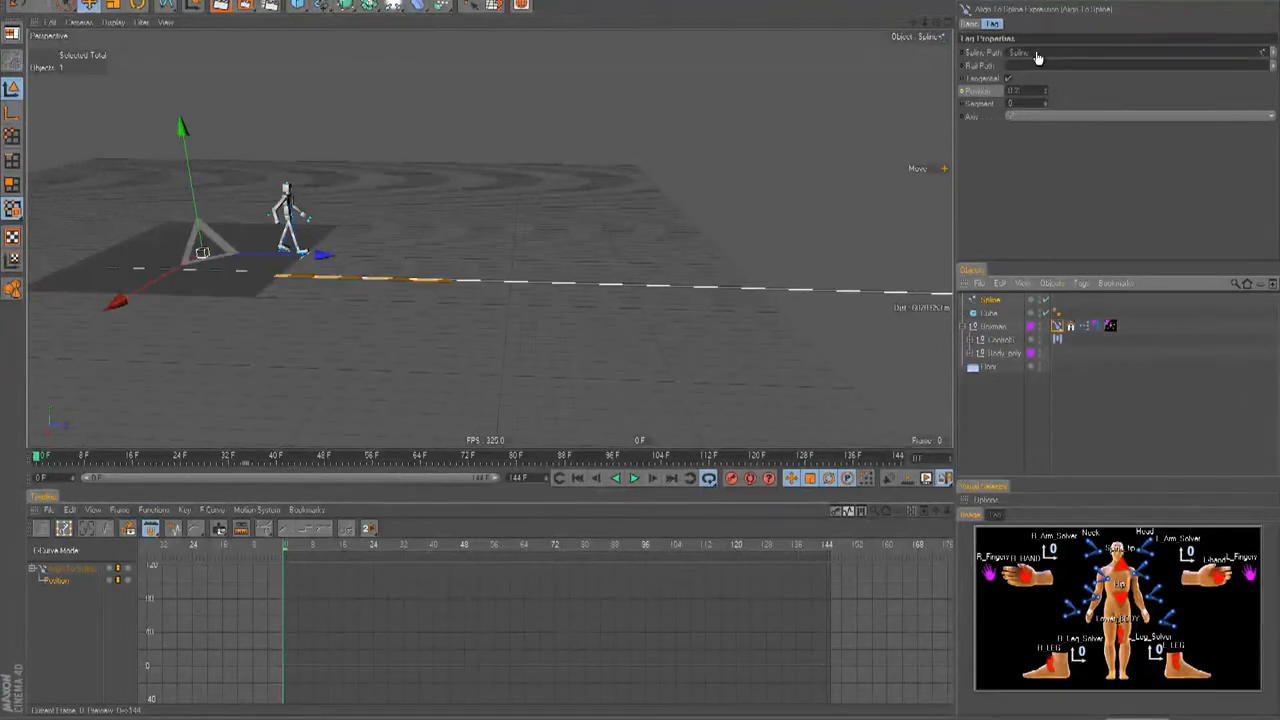
click(624, 479)
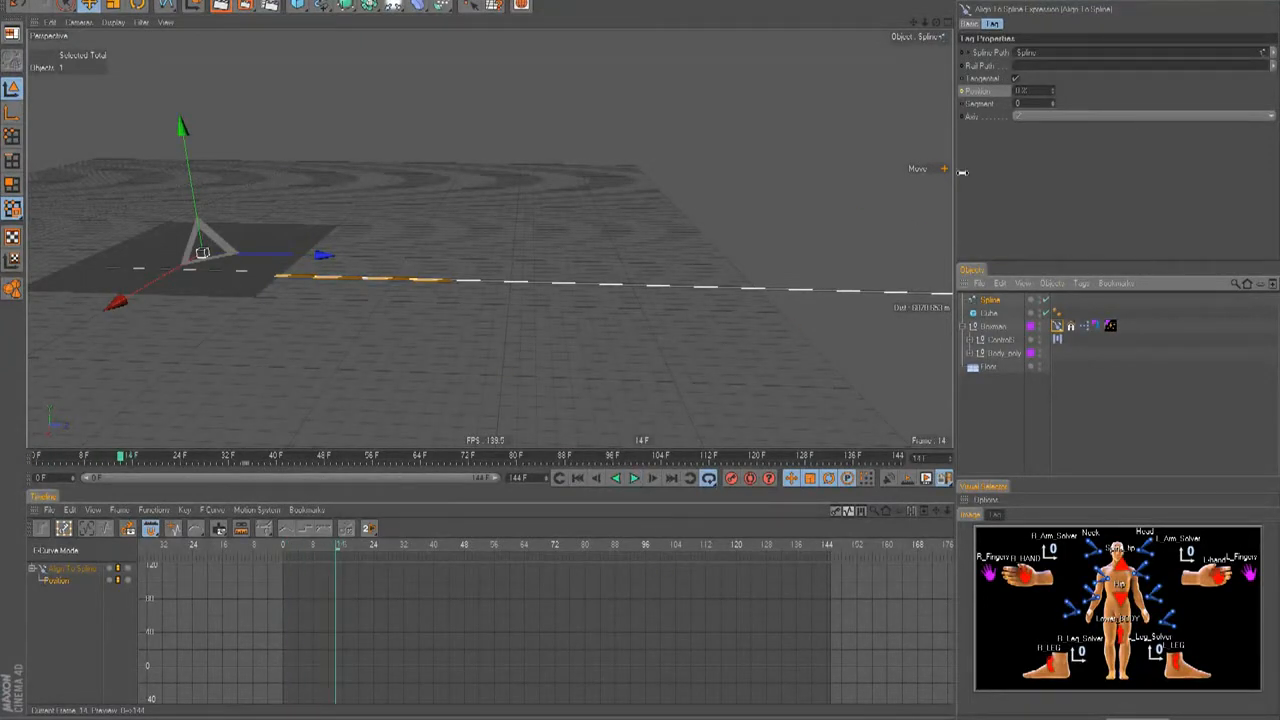
key(shift+f)
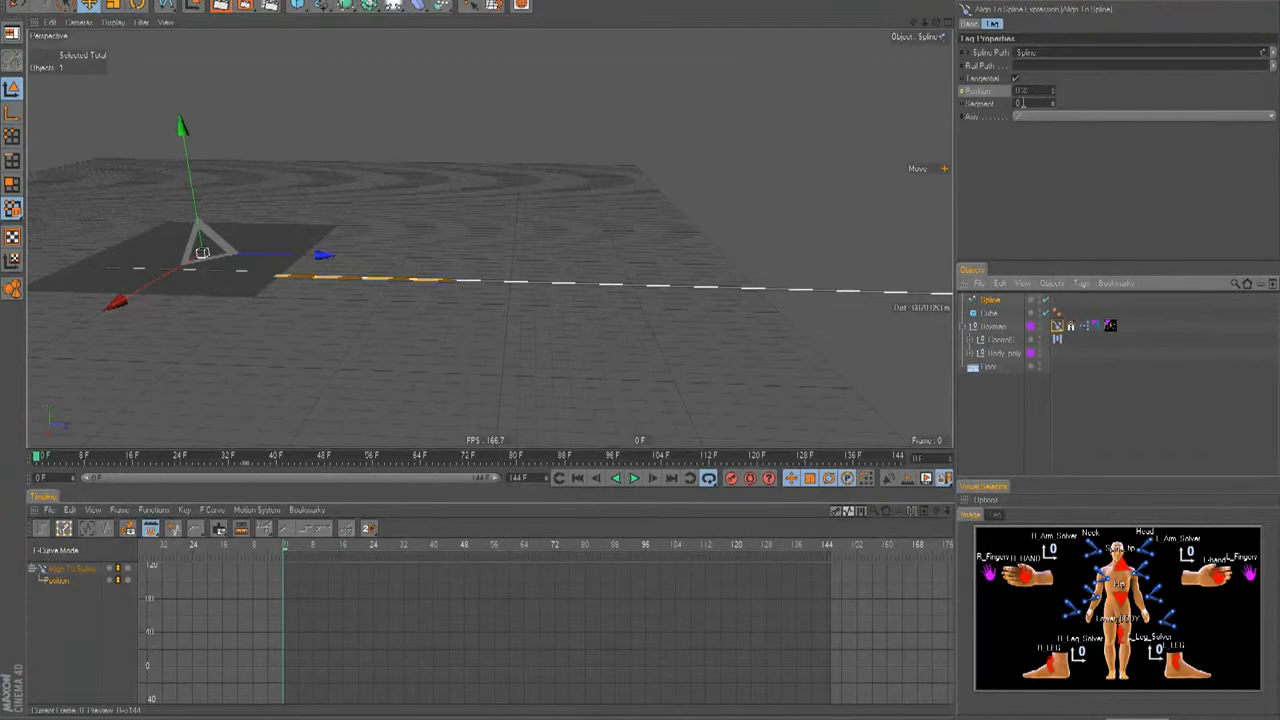
Remove the tag's existing Position track and test its Position value along the straight path.
click(964, 91)
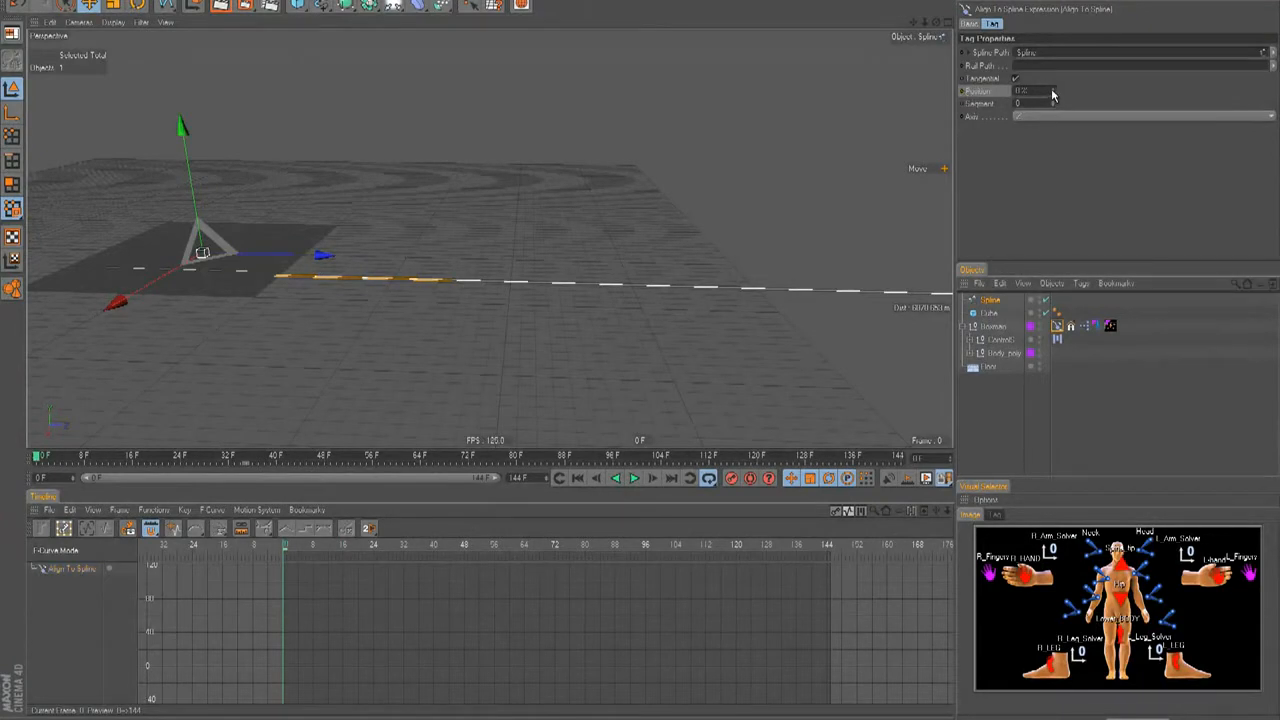
click(1050, 89)
drag(1052, 94, 1051, 94)
alt+drag(560, 300, 776, 158)
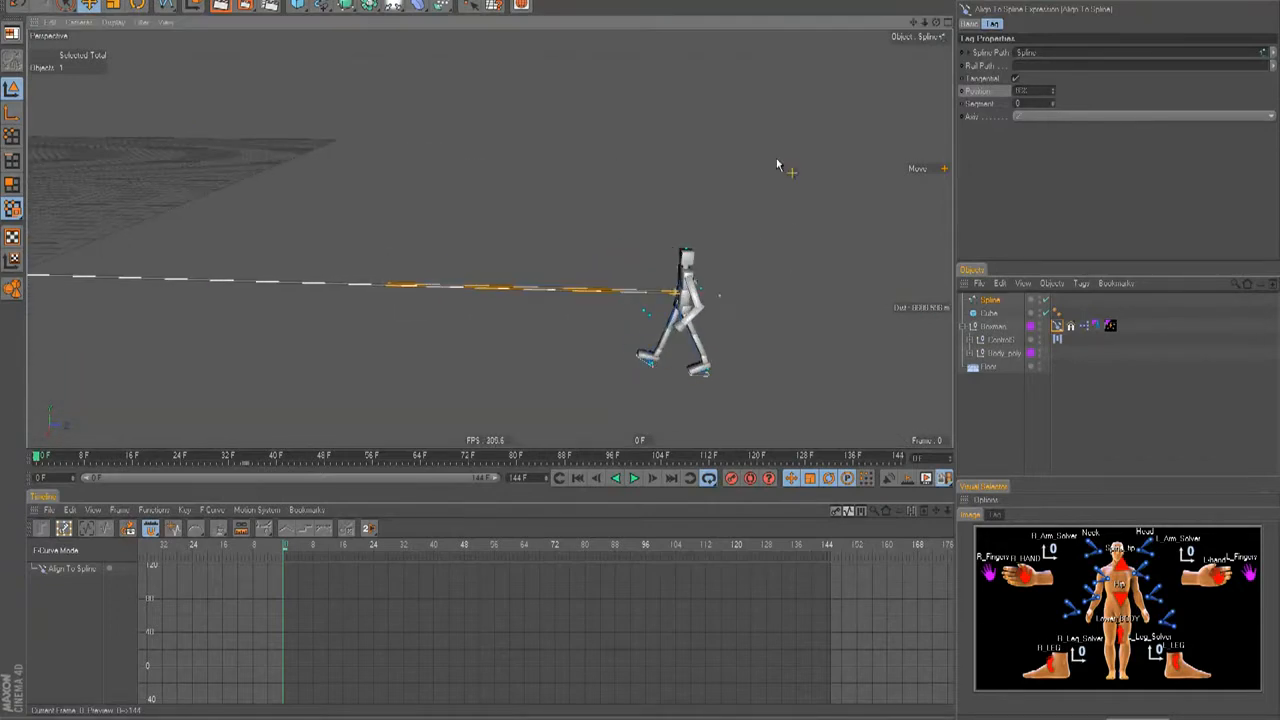
Keyframe the tag's Position at 0% on frame 0 and at a higher value on frame 144, and play the walk.
ctrl+click(962, 92)
click(690, 481)
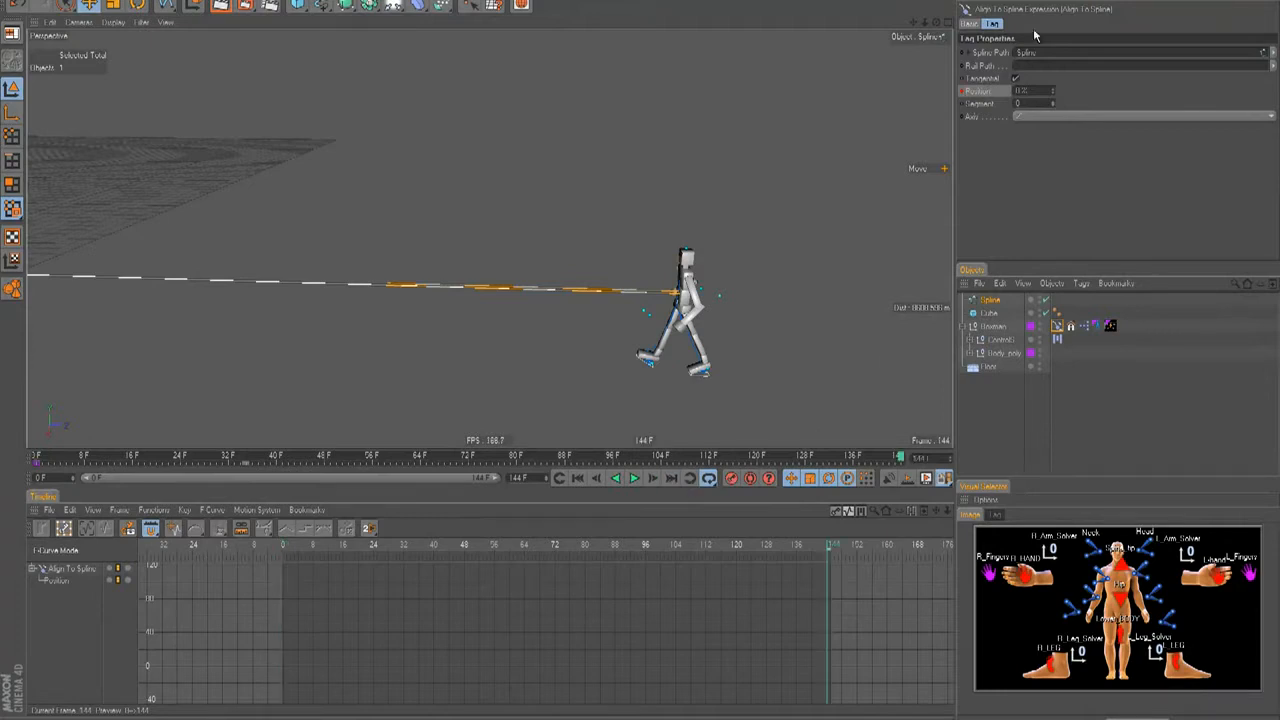
drag(1043, 90, 1048, 90)
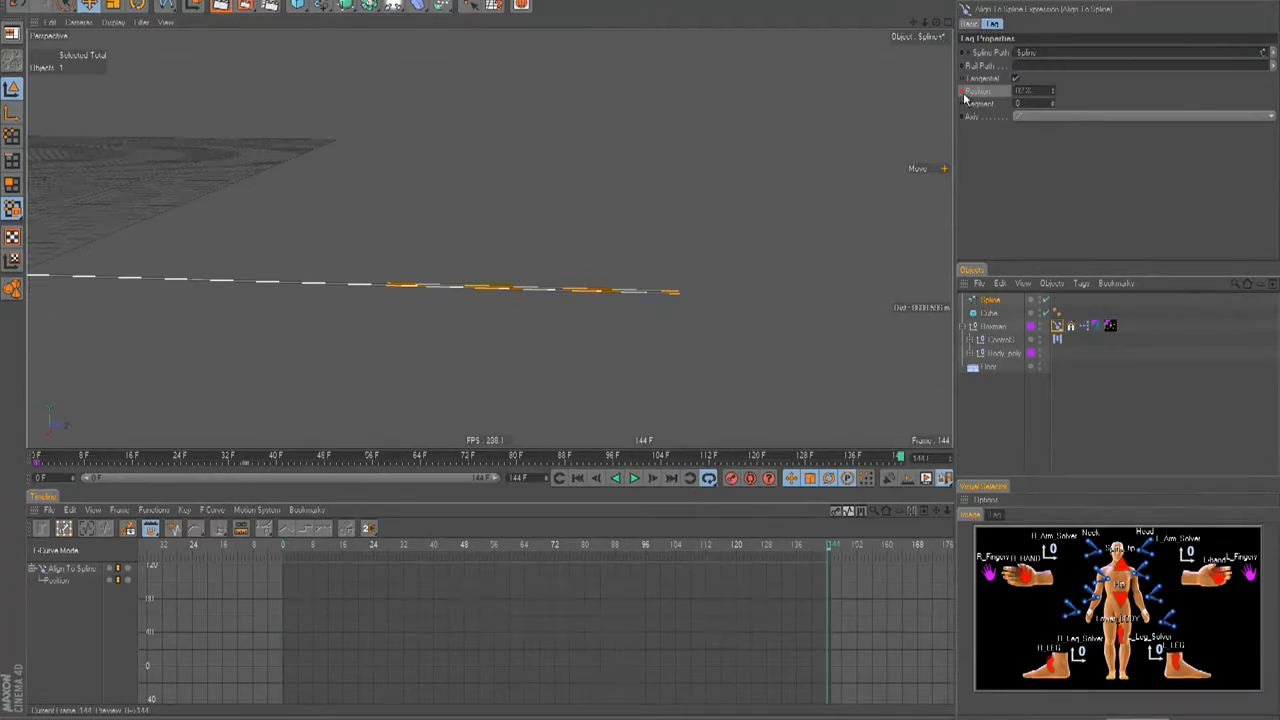
scroll(653, 344, up, 3)
drag(493, 467, 352, 451)
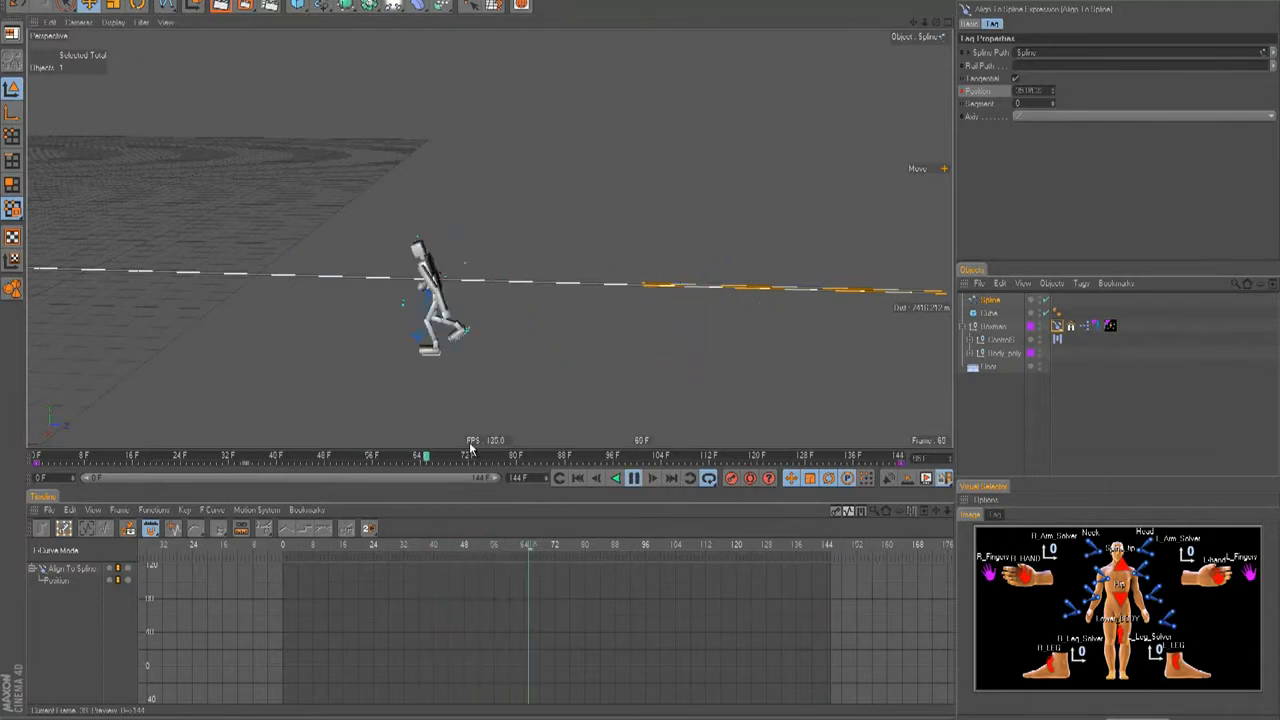
alt+drag(611, 370, 641, 345)
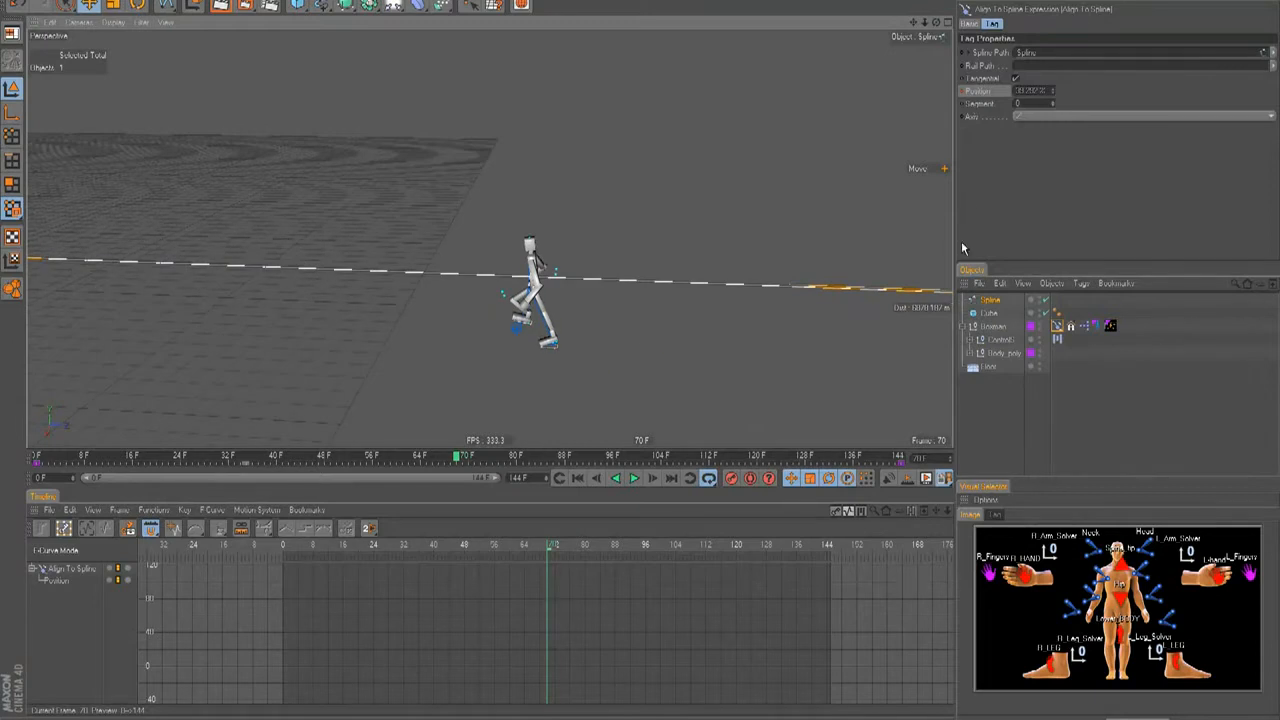
Delete the Align To Spline tag and the straight spline, and select the character's root object.
key(Delete)
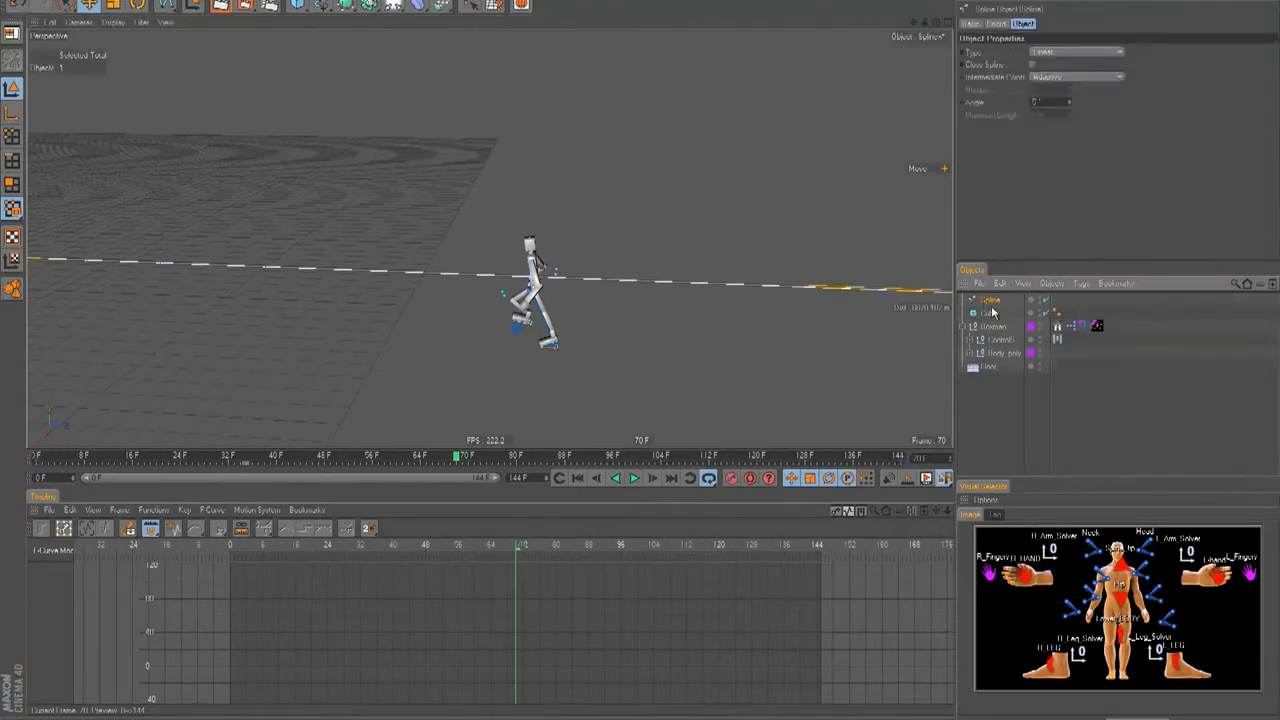
click(993, 326)
click(995, 313)
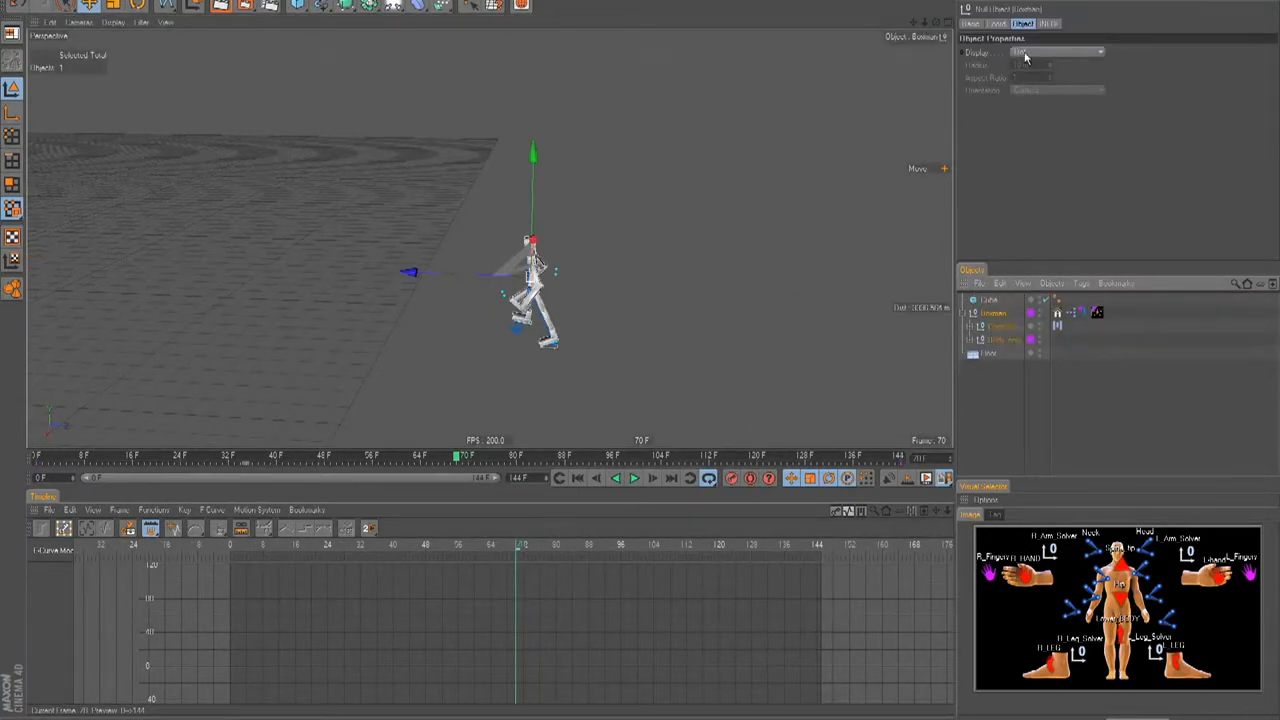
Set the character root's X and Z positions to 0 m and its heading rotation to 0°.
click(996, 23)
double_click(1005, 51)
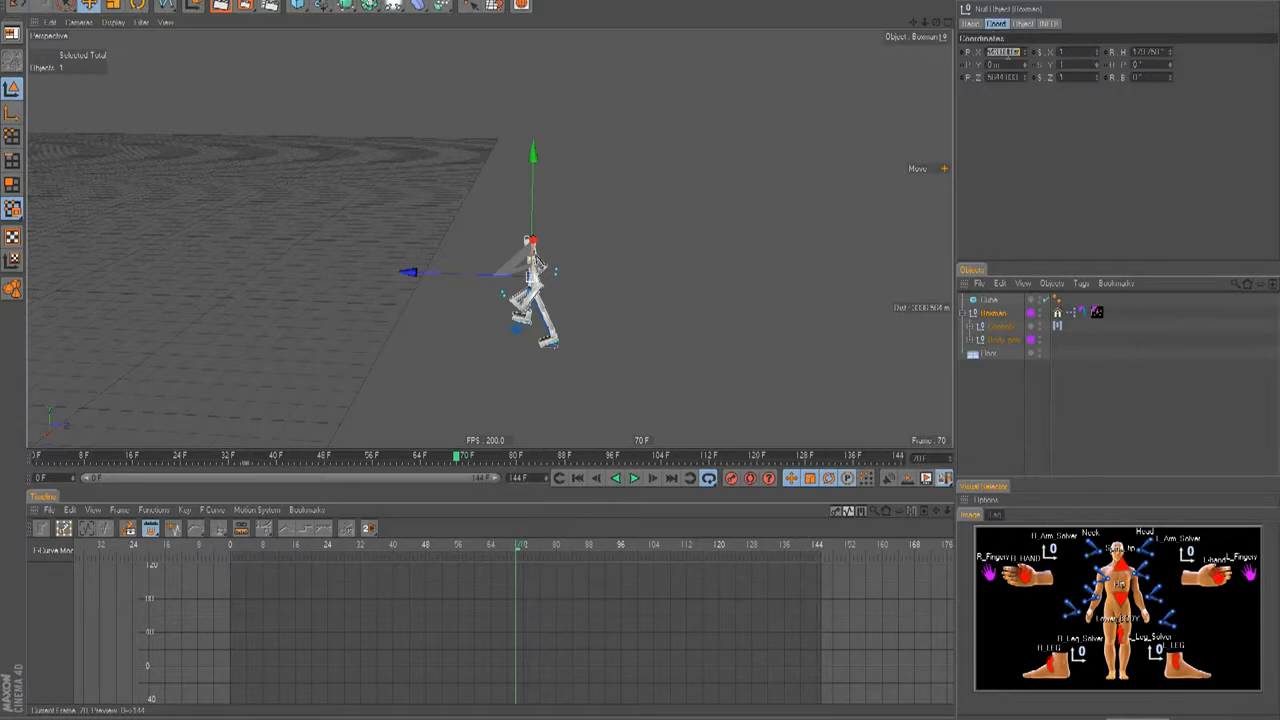
text(0)
key(Tab)
key(Tab)
text(0)
key(Return)
alt+drag(211, 232, 651, 357)
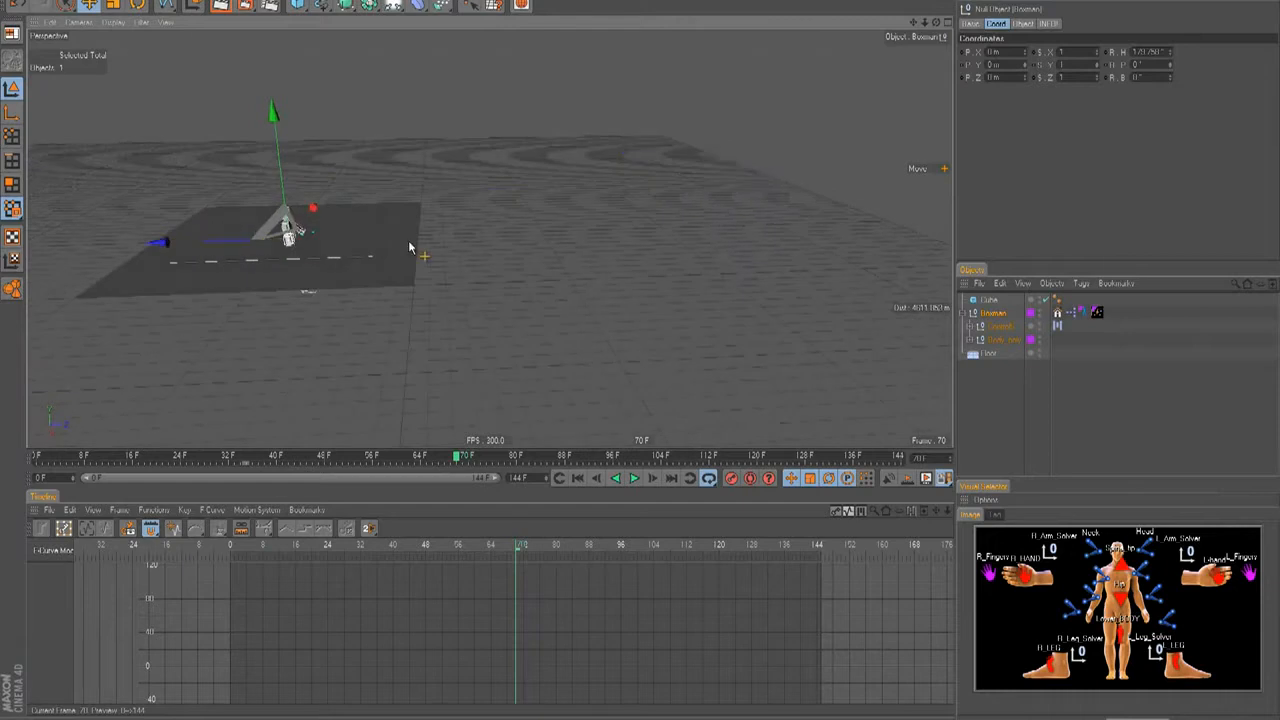
key(ctrl+z)
key(ctrl+y)
alt+drag(360, 287, 640, 350)
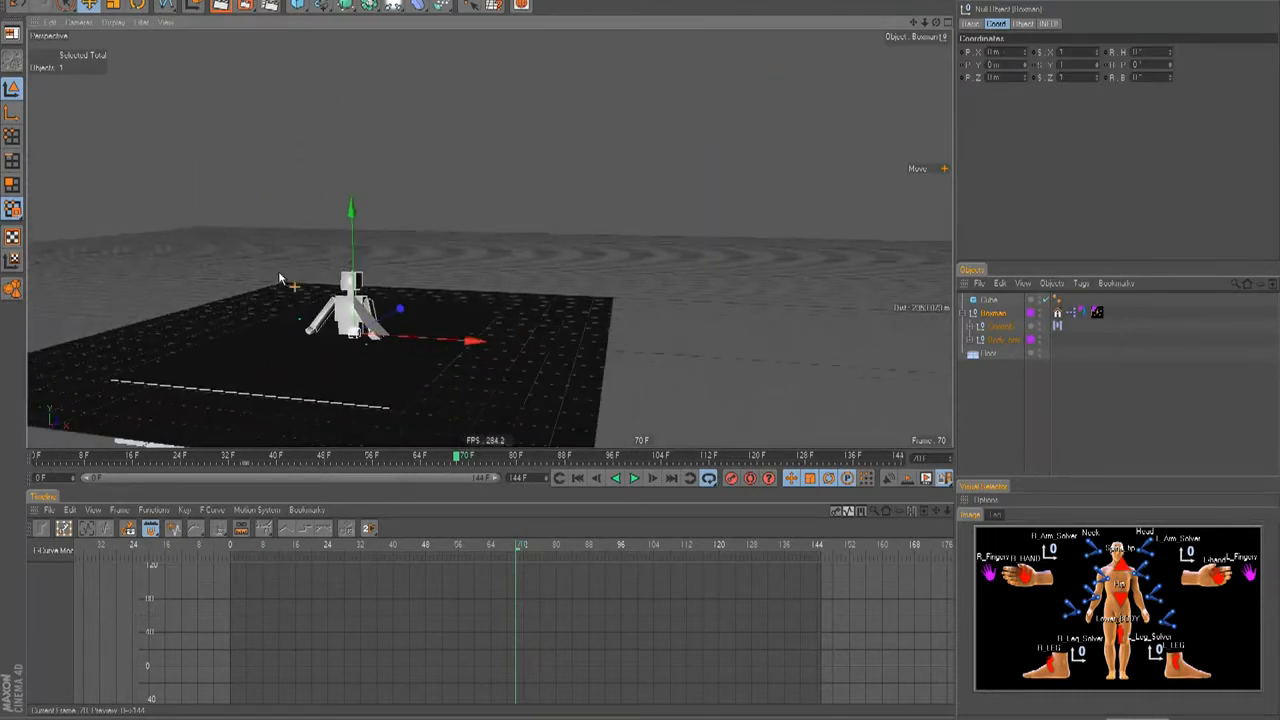
Raise the character root to a Y position of about 510 m so that it stands on the cube platform.
drag(350, 240, 350, 172)
key(ctrl+z)
alt+drag(640, 350, 551, 29)
Open the Command Manager.
click(515, 2)
mouse_move(600, 2)
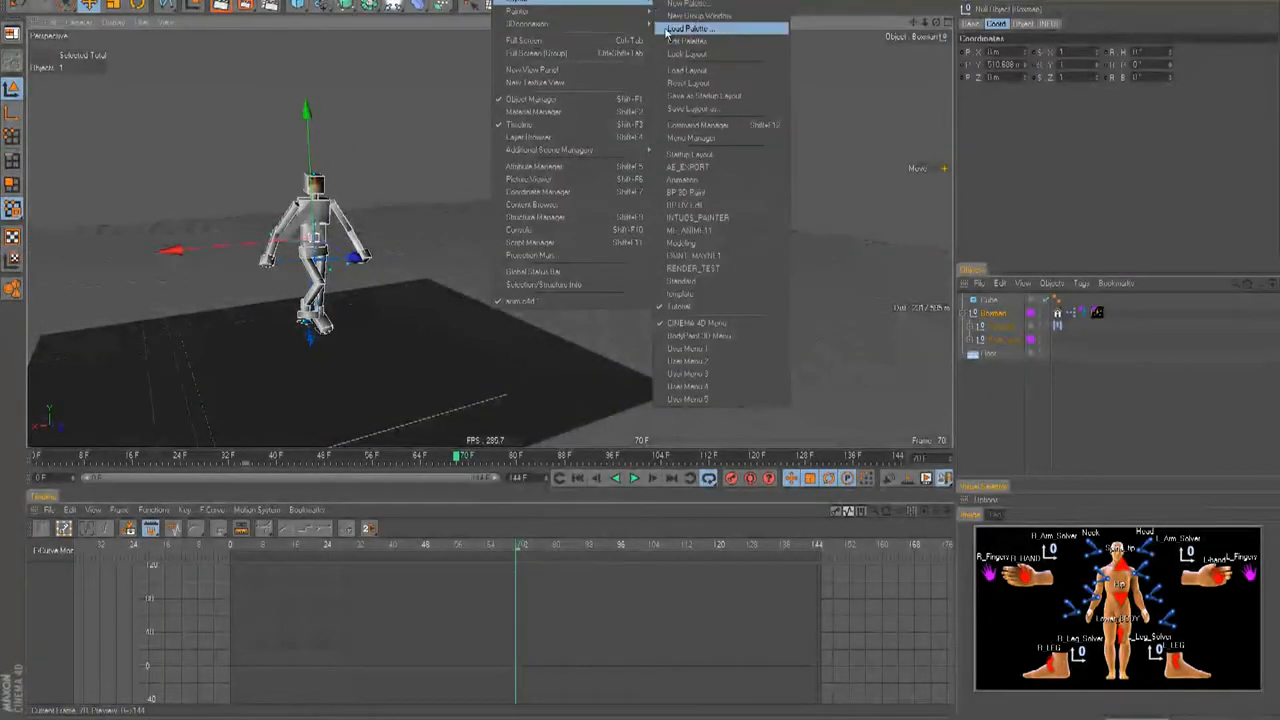
click(695, 125)
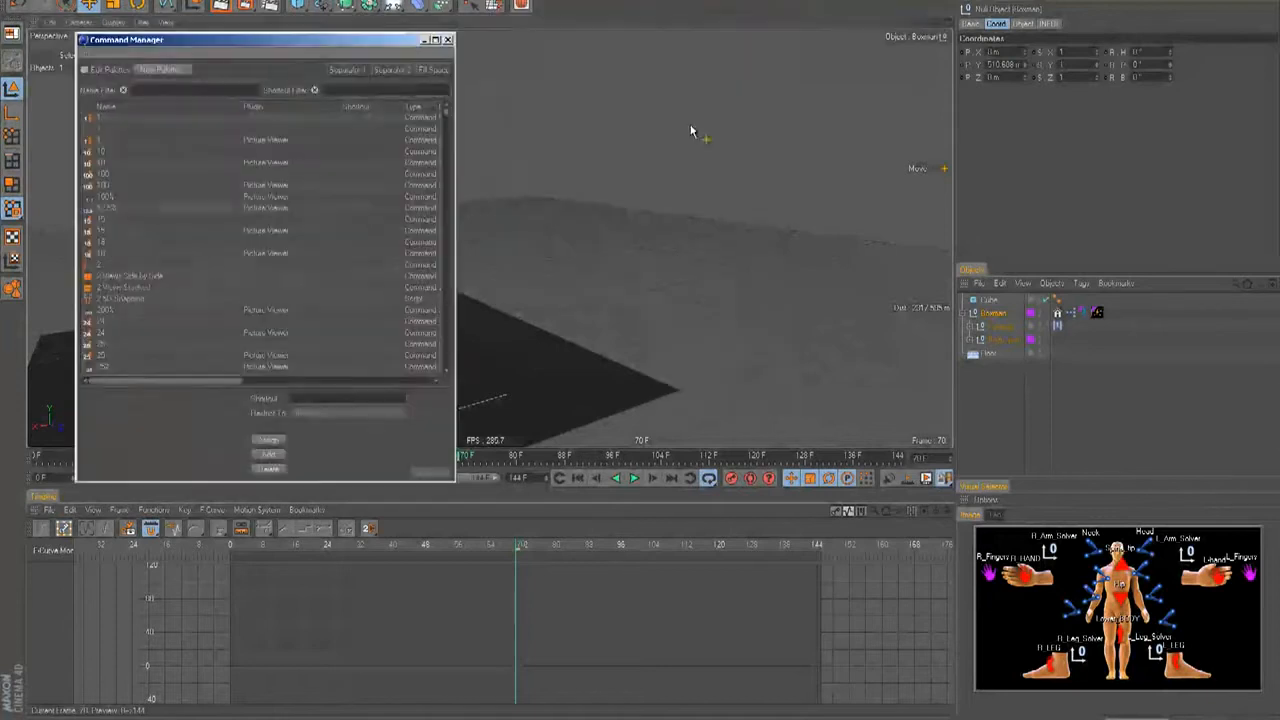
Find the Script Manager command with the name filter "script", open it for viewing, and close both manager windows.
click(185, 91)
text(scr)
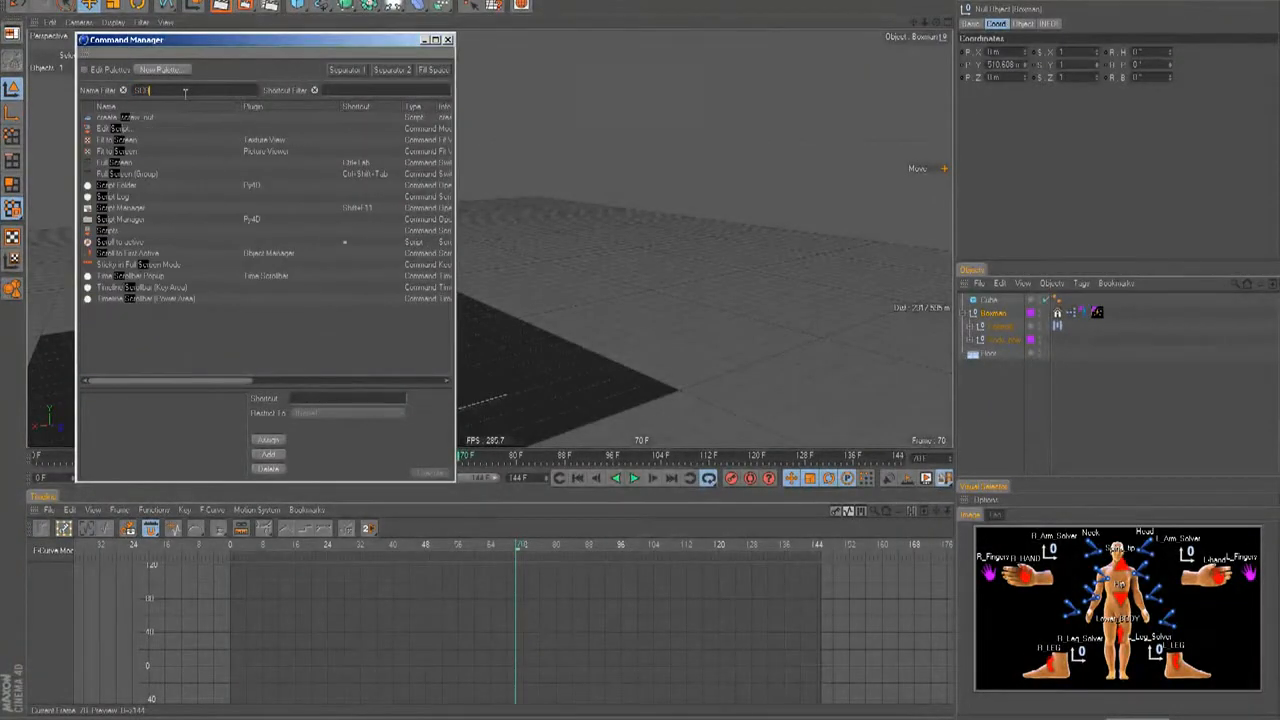
text(ipt)
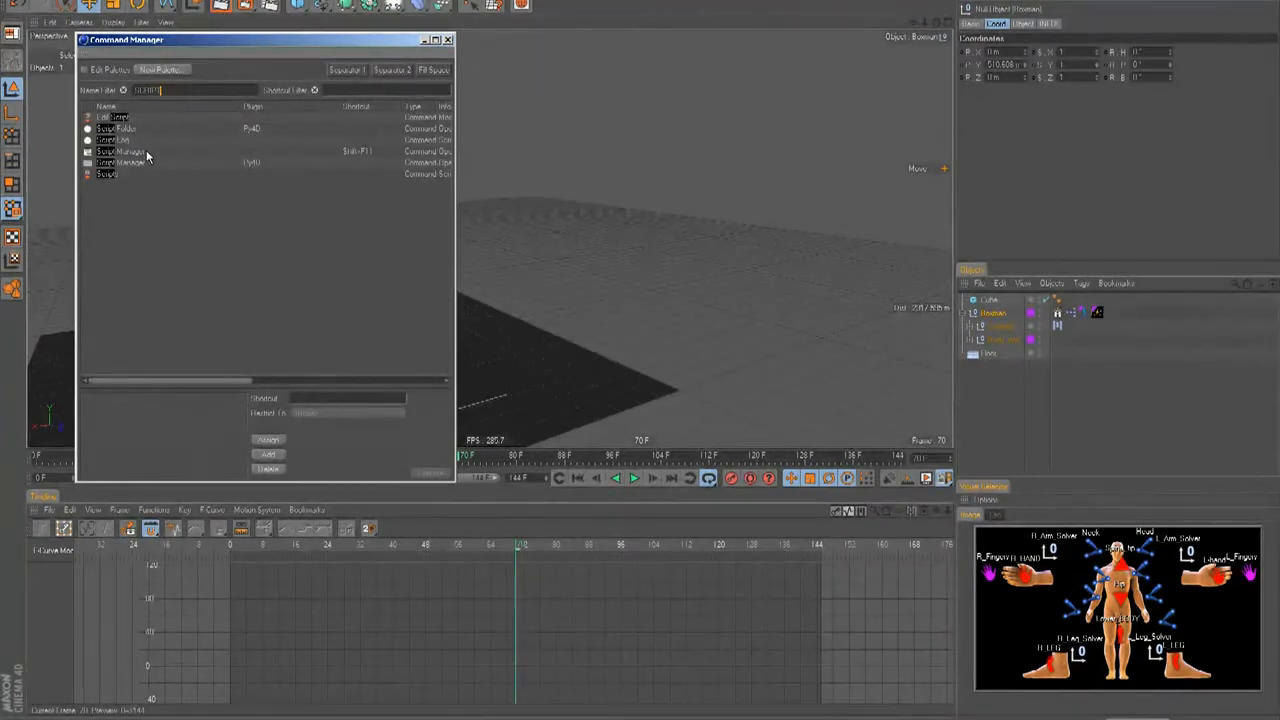
click(143, 152)
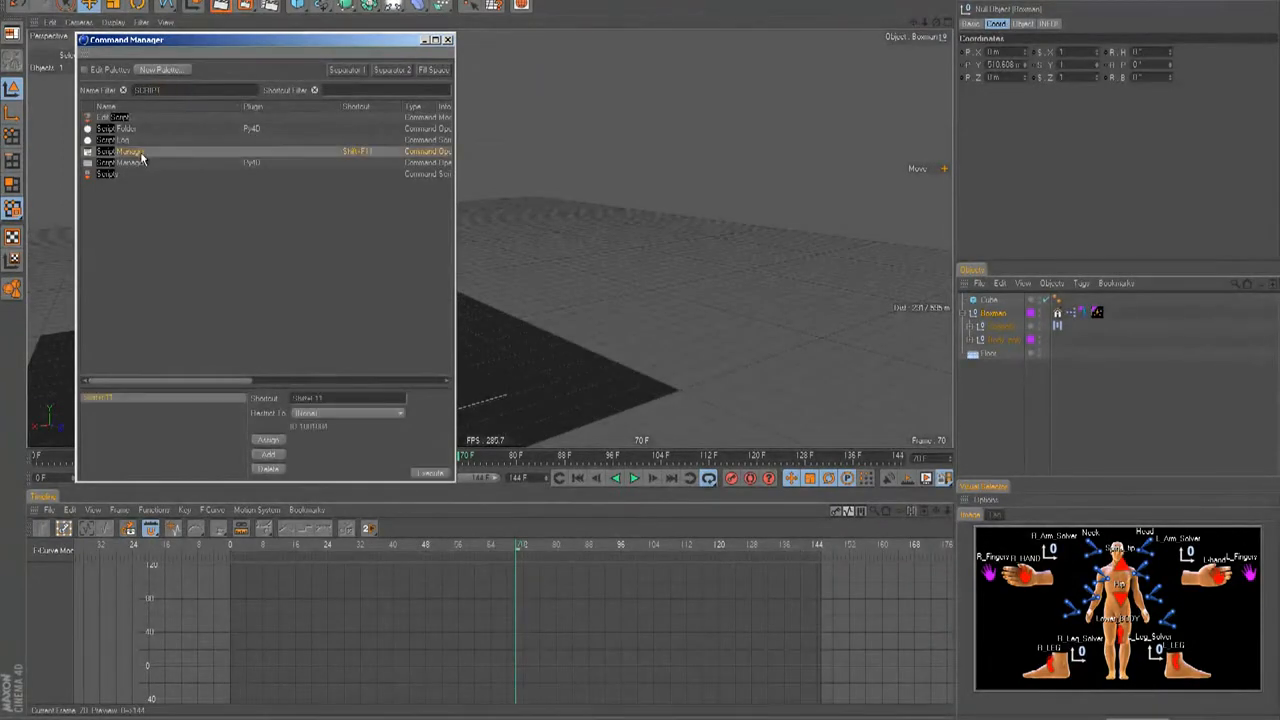
click(430, 473)
drag(393, 323, 686, 323)
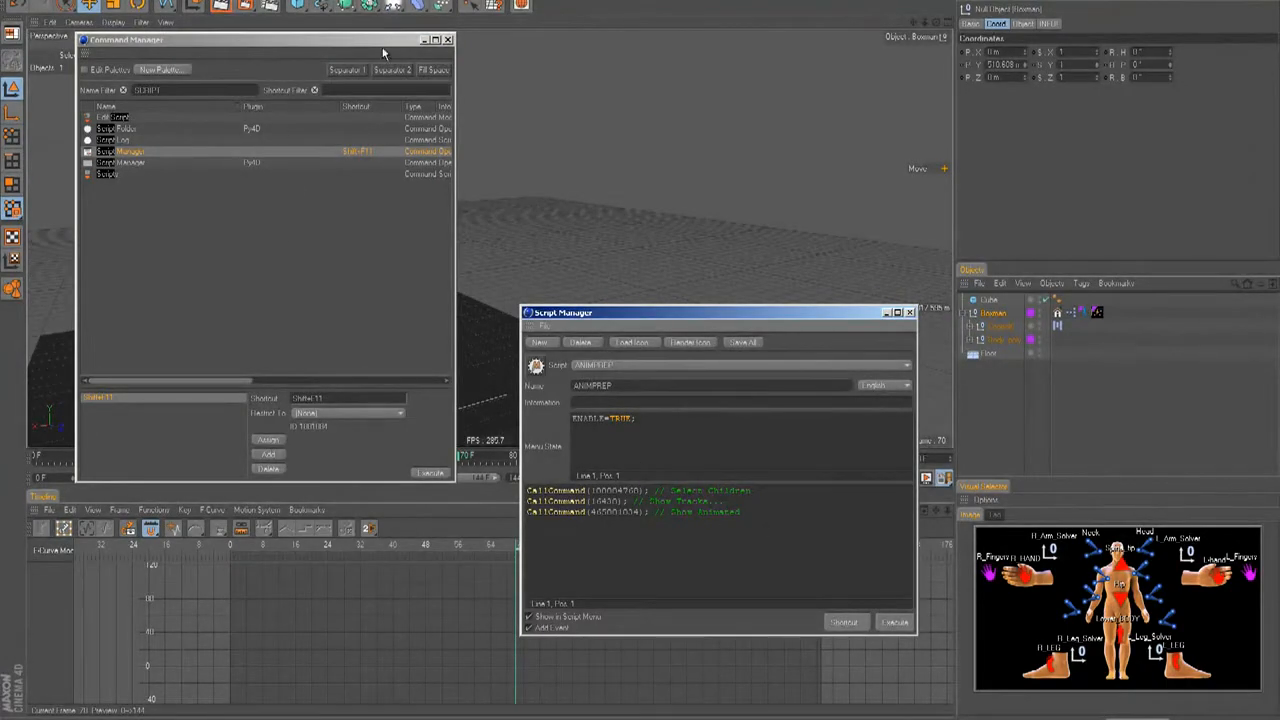
click(908, 313)
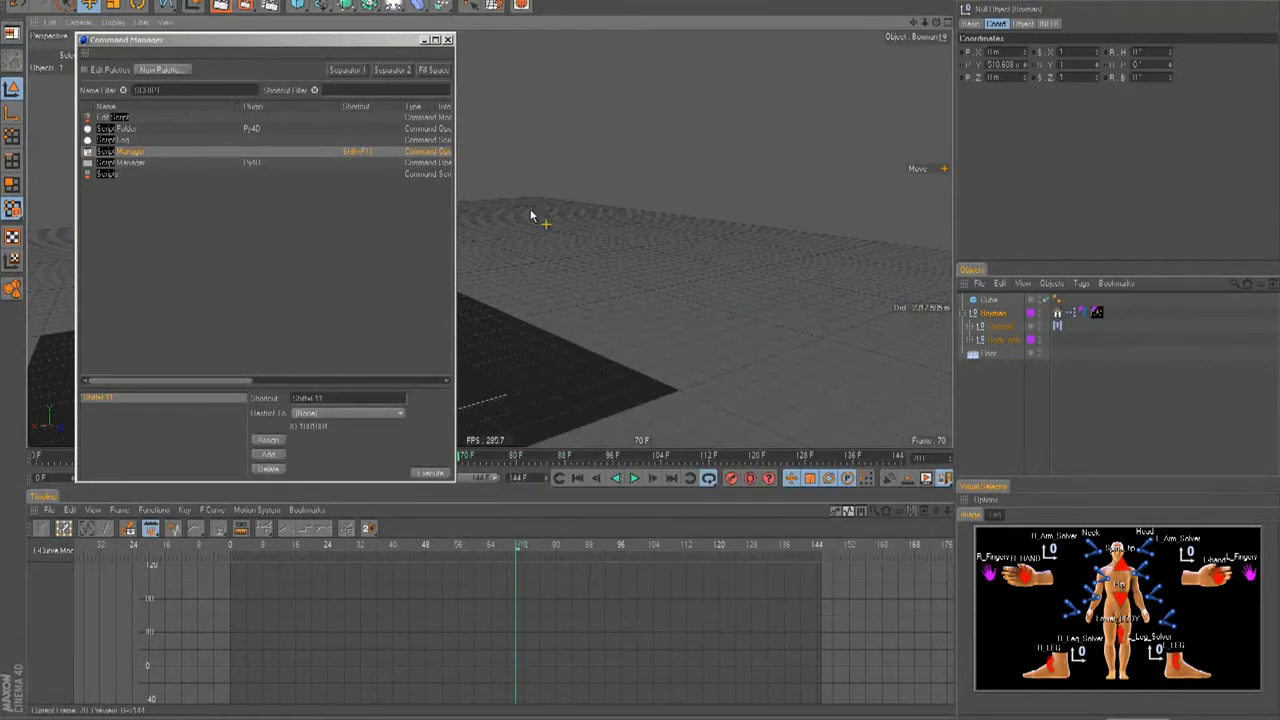
click(447, 39)
Lower the character root to a Y position of about 437 m so the feet rest on the platform.
alt+drag(616, 343, 414, 186)
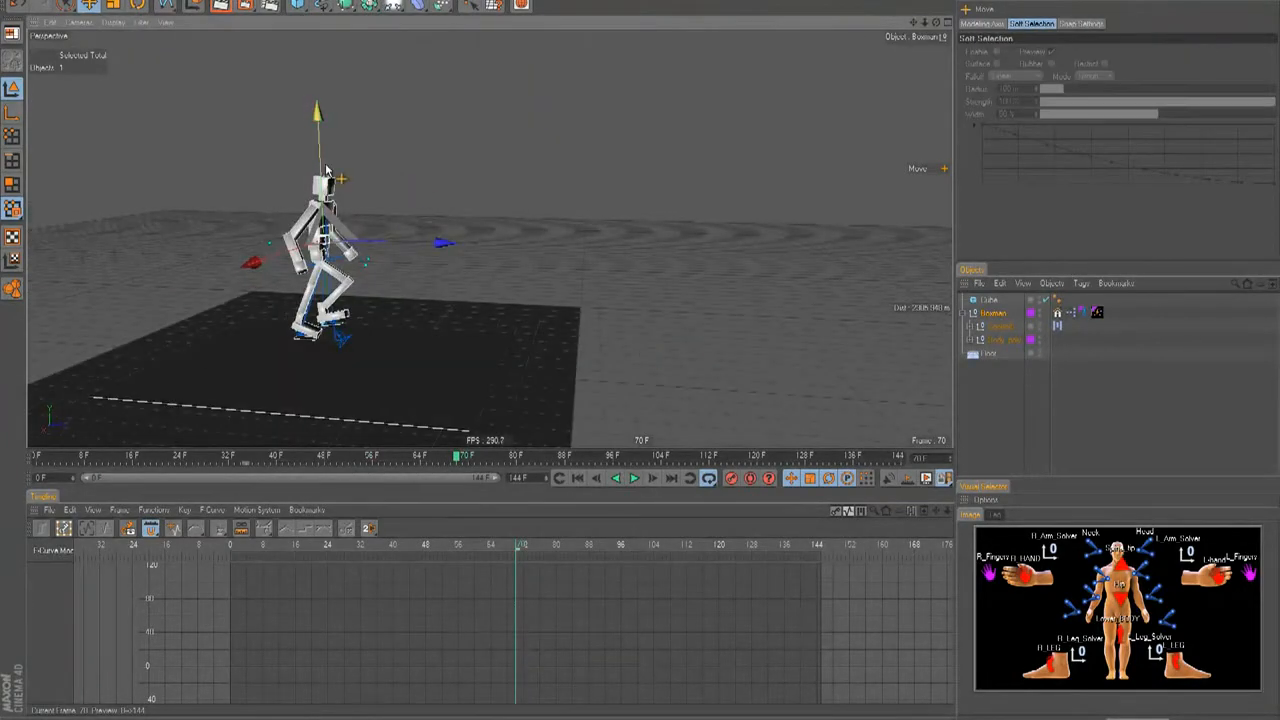
drag(318, 165, 319, 183)
drag(640, 348, 640, 343)
alt+drag(640, 343, 446, 183)
Play back the walk cycle on the platform, stop it, and return to frame 0.
key(F8)
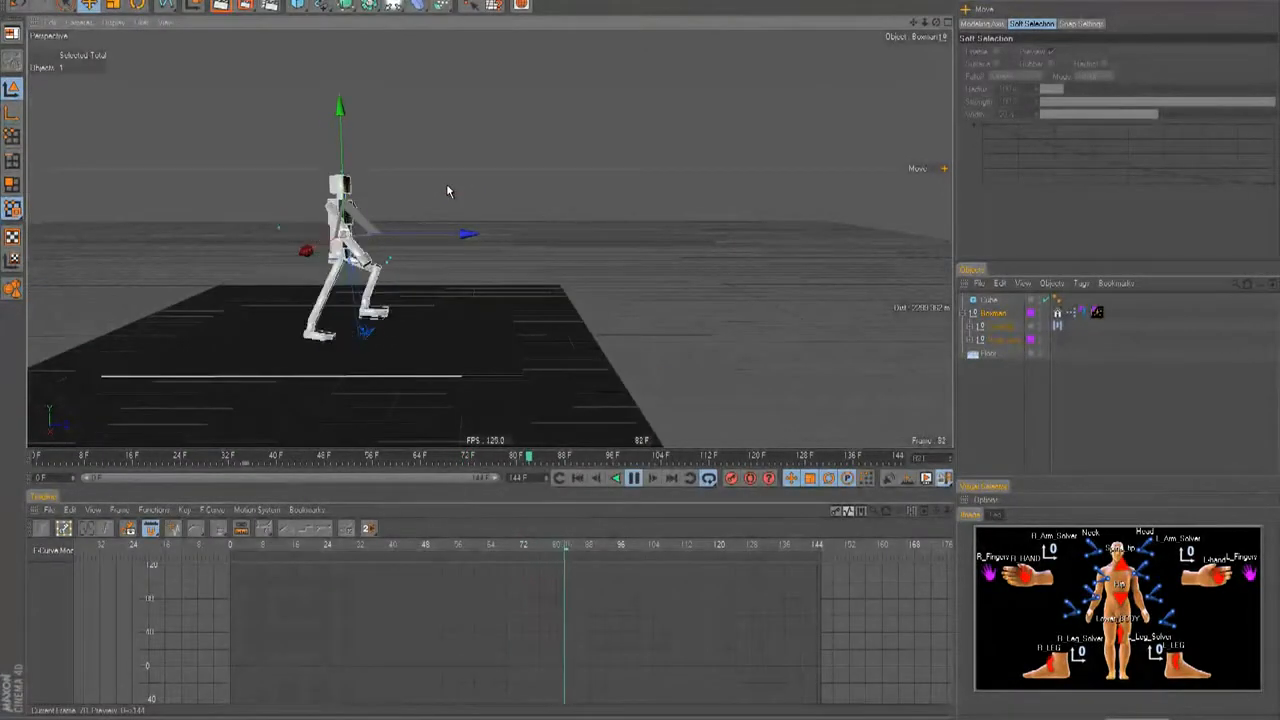
key(F8)
click(578, 477)
Delete the Motion System tag from the character's controls object.
alt+drag(640, 351, 768, 315)
click(1057, 325)
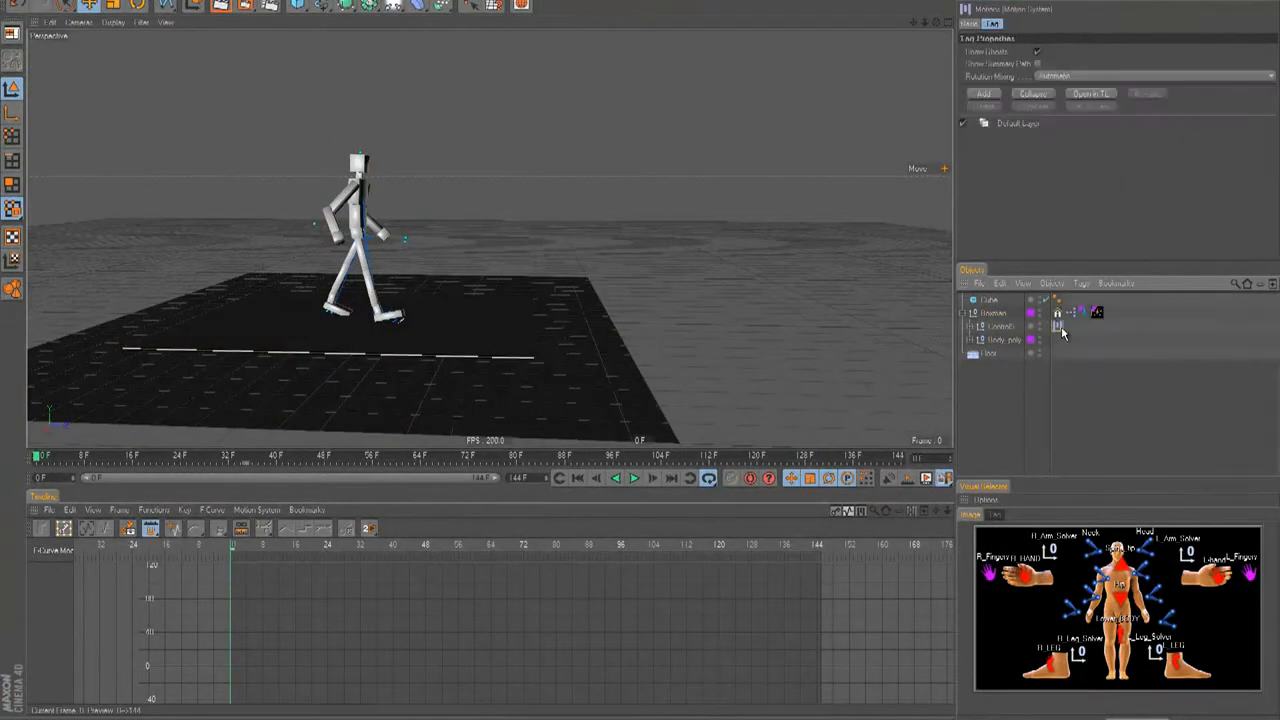
click(1056, 336)
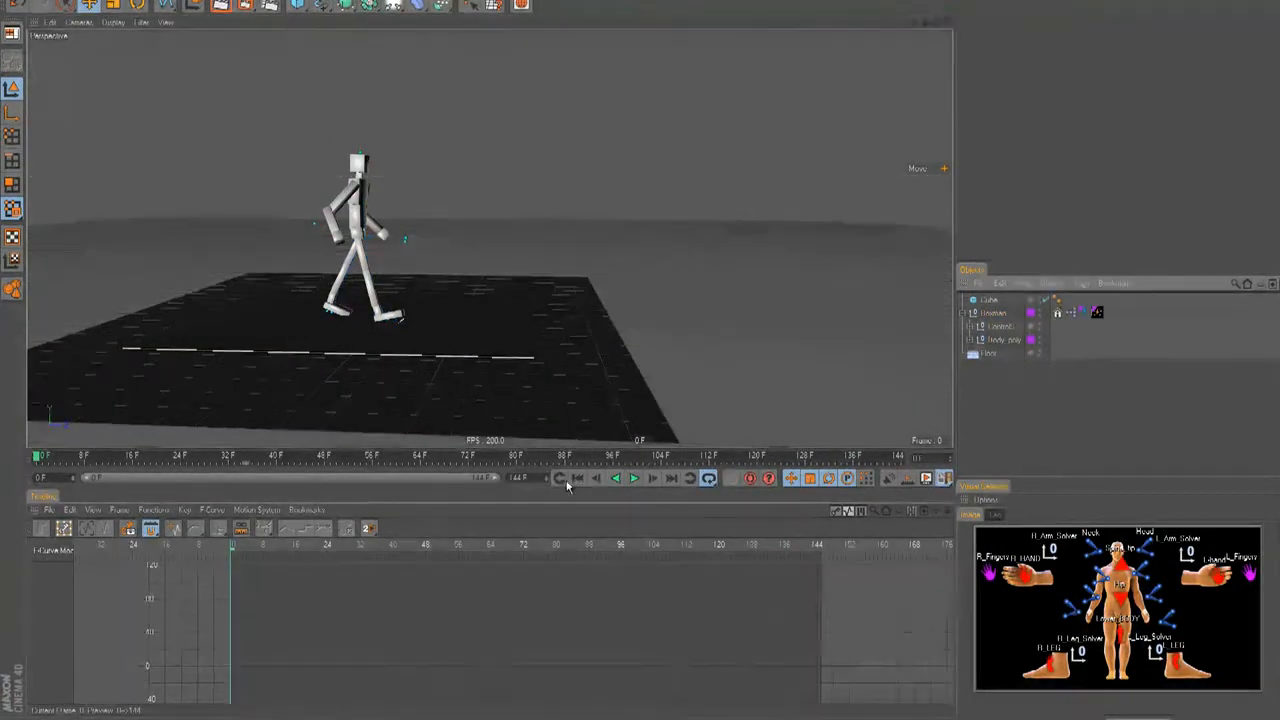
Play the animation briefly to check the character without its Motion System tag, and rewind to the start.
click(633, 478)
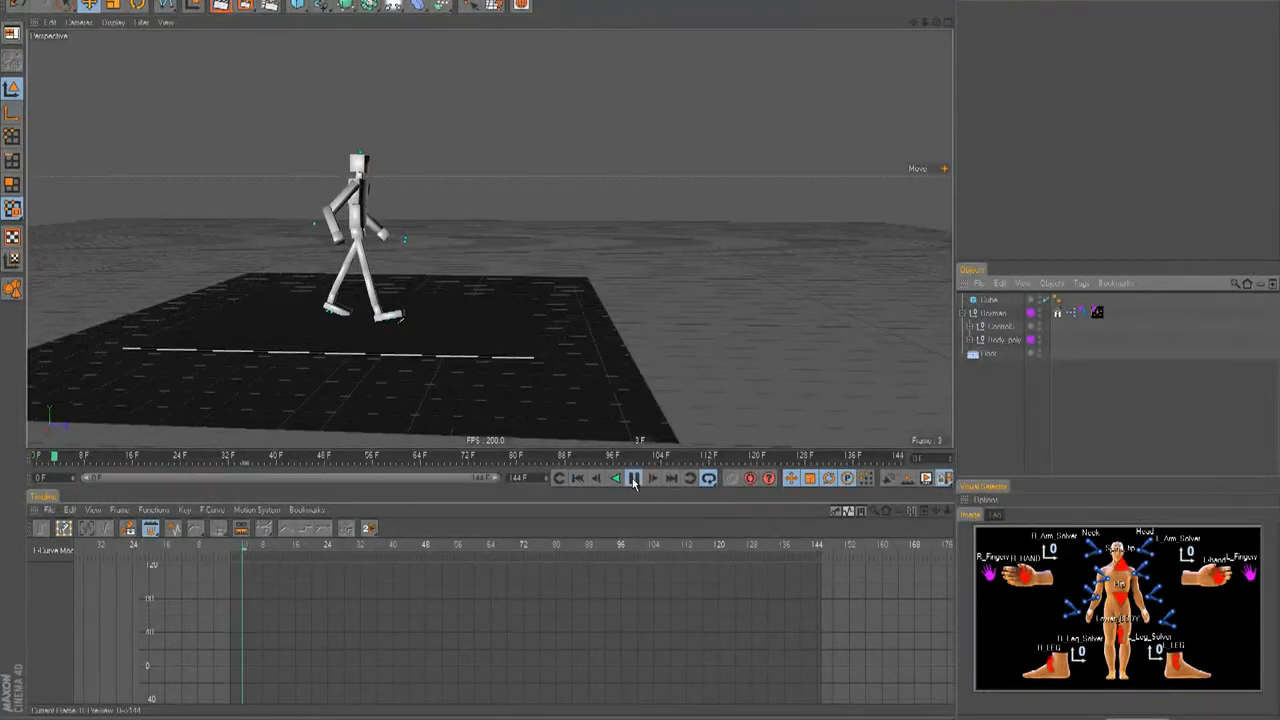
click(633, 478)
click(578, 478)
Switch to the Right view and frame the character with the whole platform.
alt+drag(640, 368, 638, 352)
key(F3)
scroll(643, 352, up, 2)
alt+middle_drag(582, 358, 646, 354)
scroll(640, 349, down, 1)
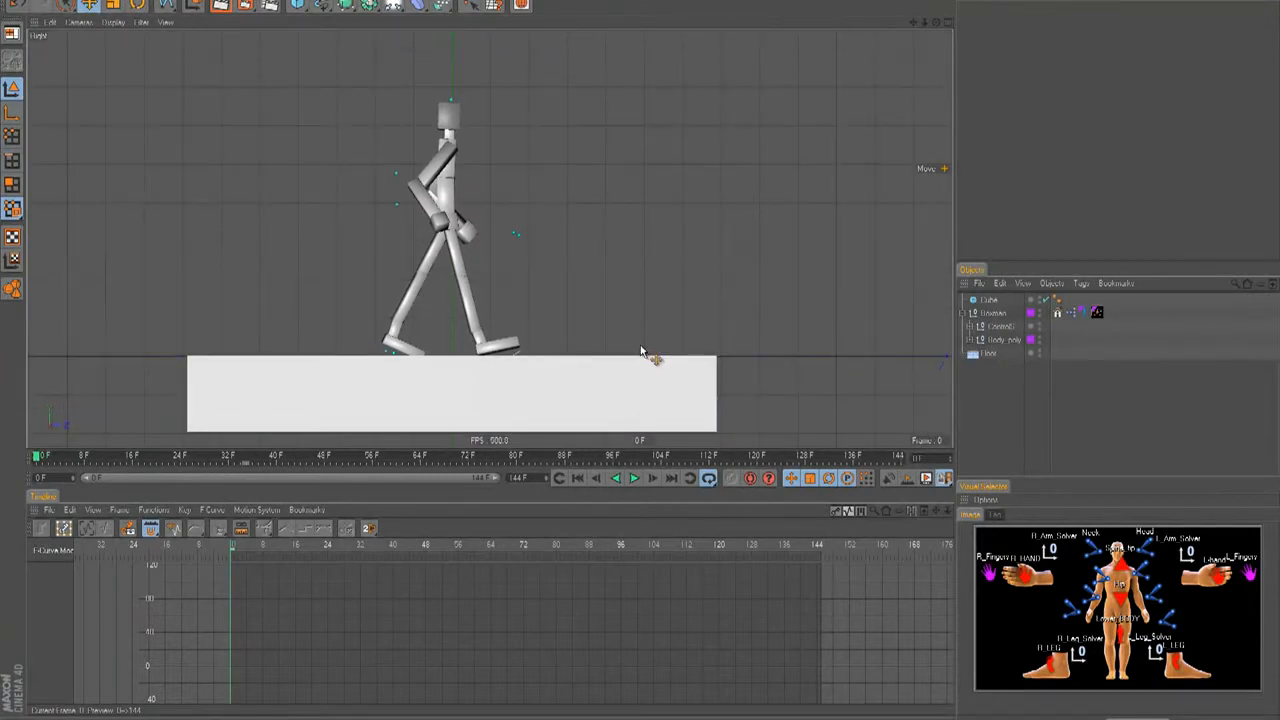
Select the Visual Selector tag and shorten the animation's end frame to 24.
click(1097, 312)
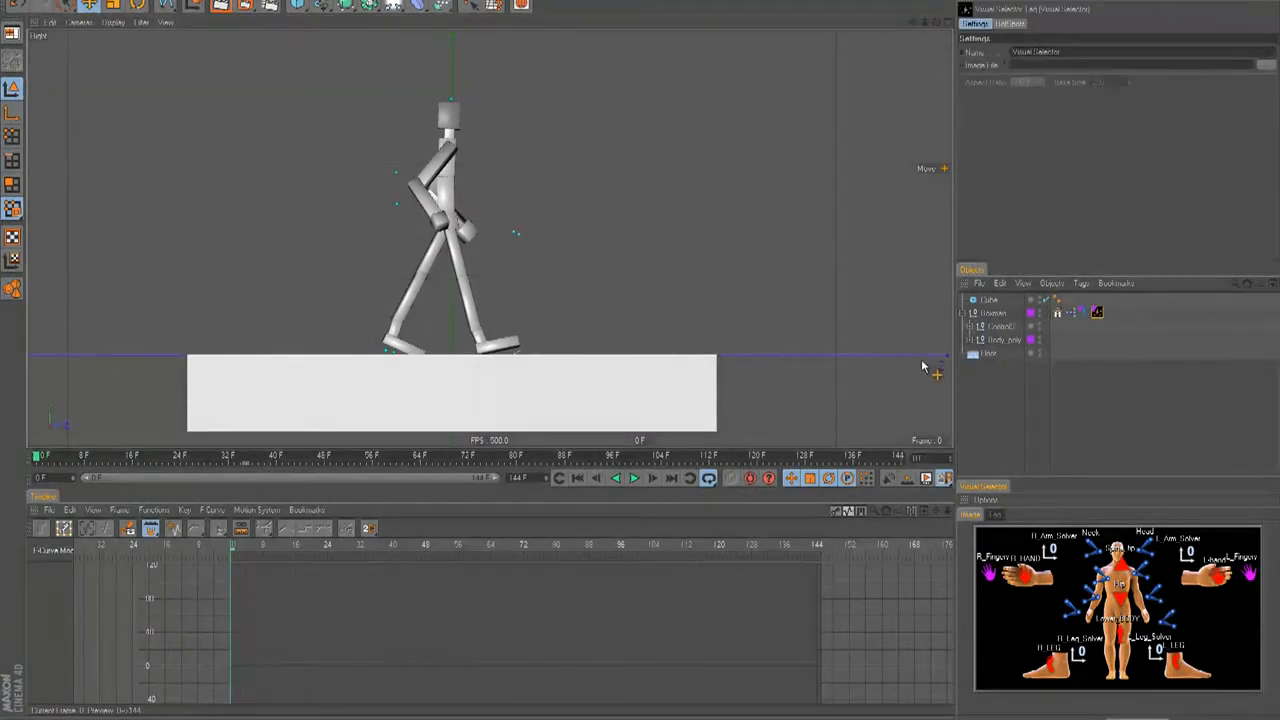
drag(202, 464, 37, 455)
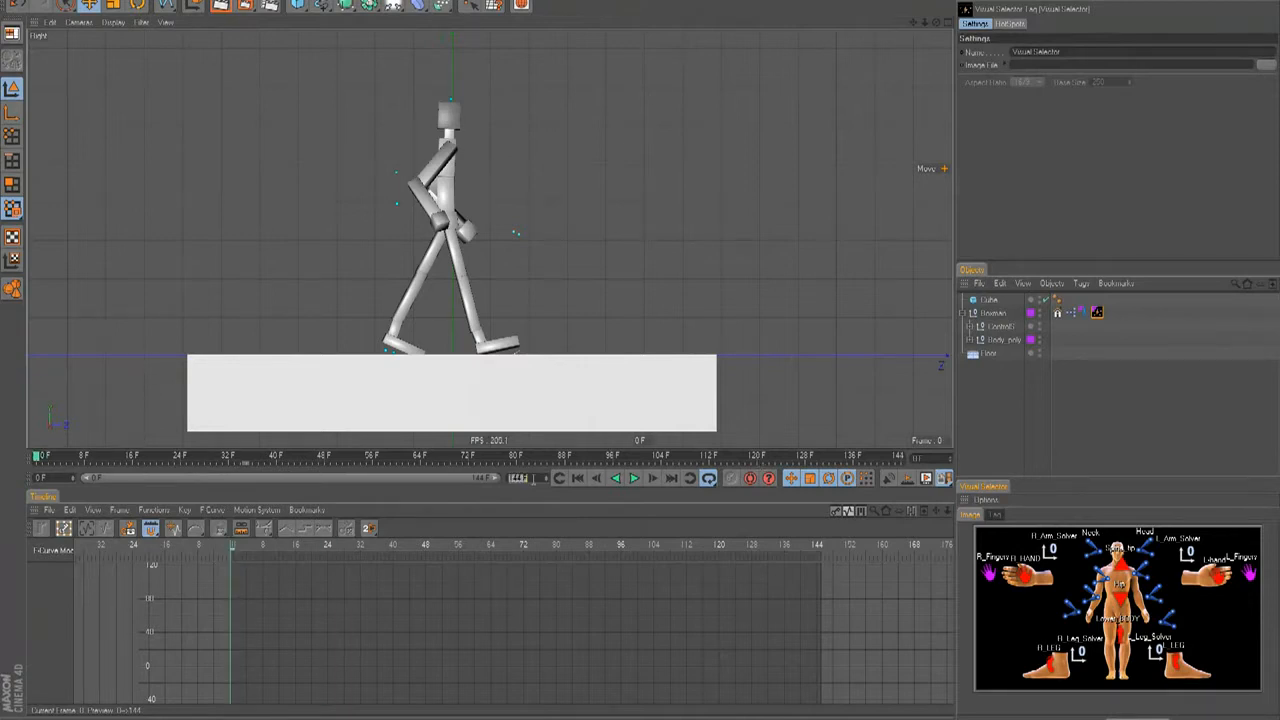
text(24)
key(Return)
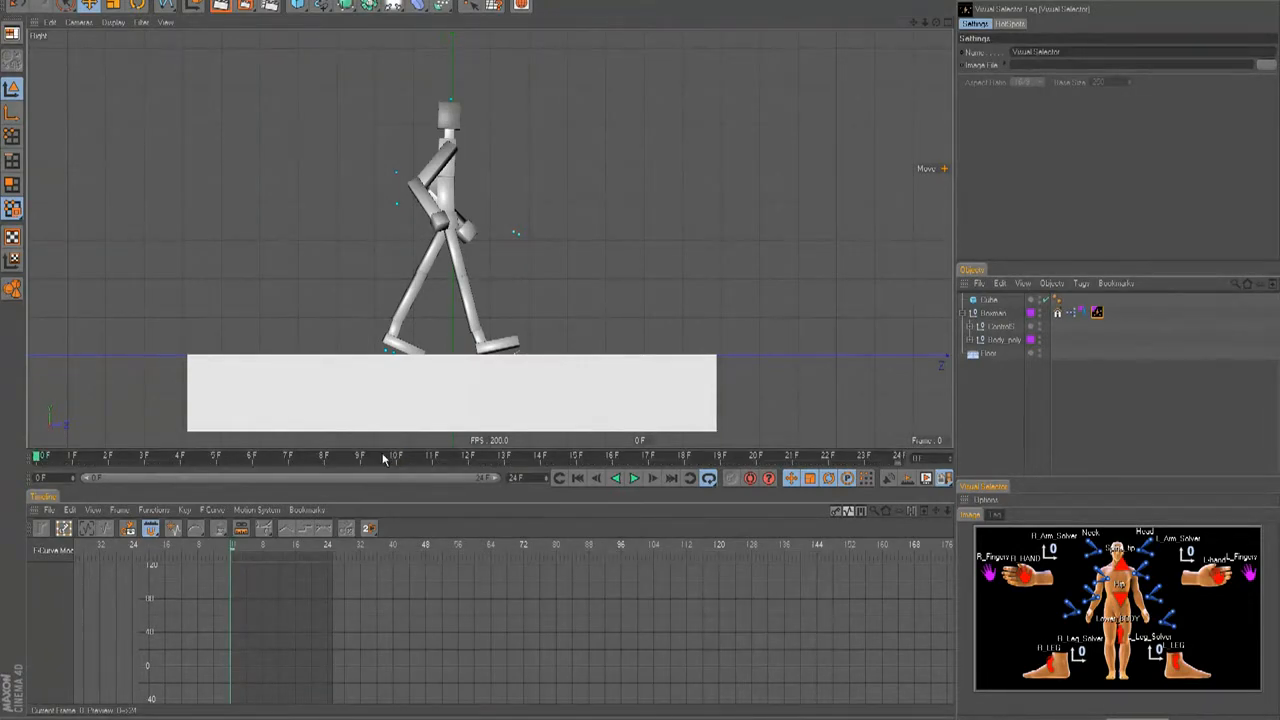
Examine the keyed coordinates of the character's right hand, left hand, right foot and left foot controls.
click(1033, 575)
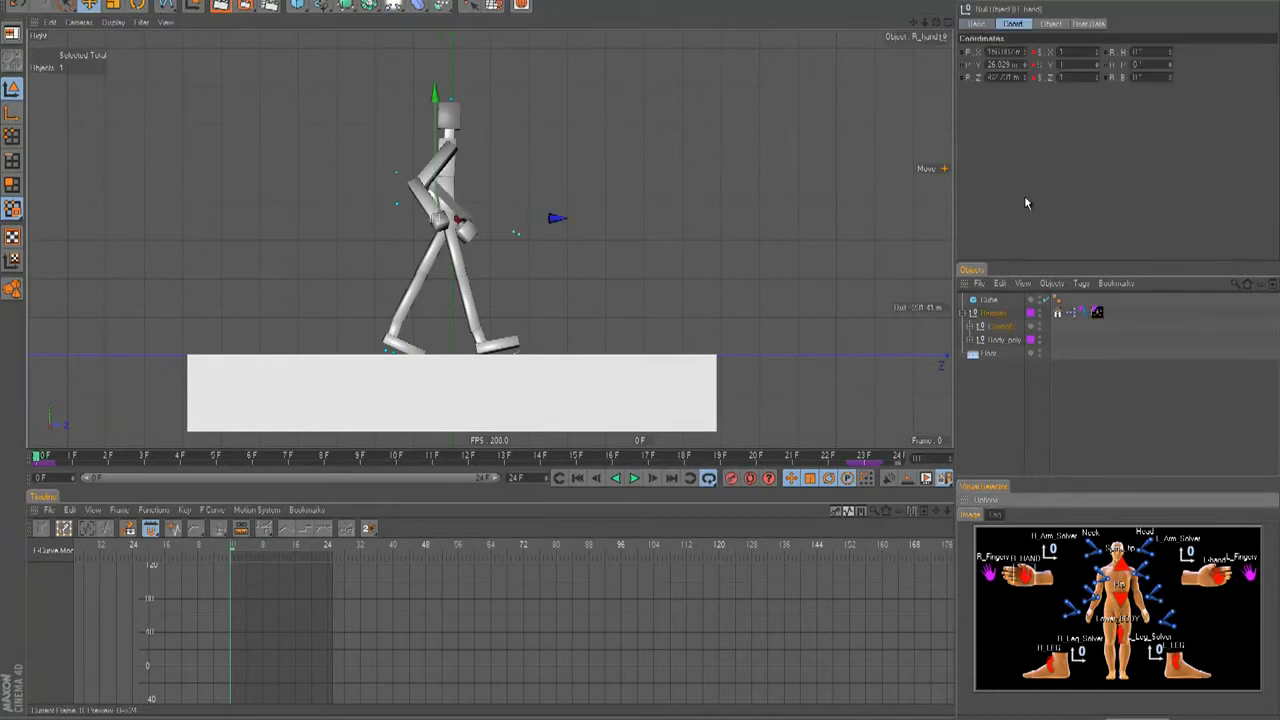
click(1215, 575)
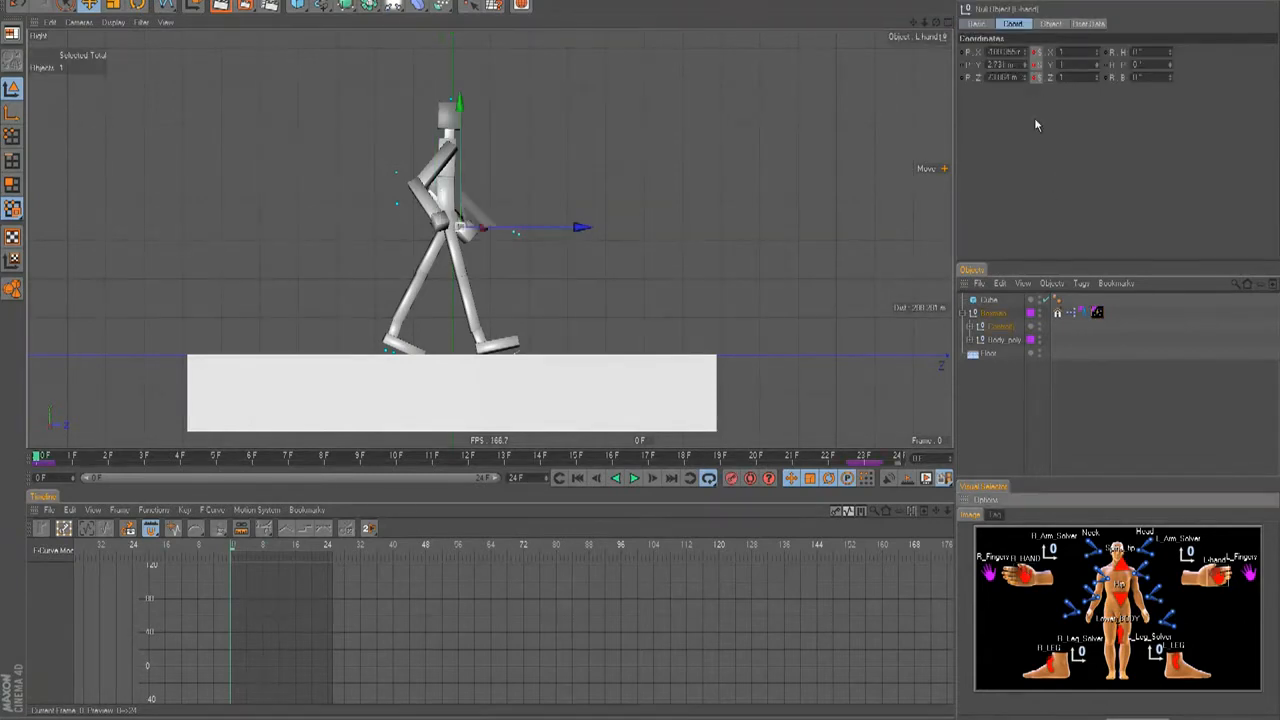
click(1055, 668)
click(1180, 668)
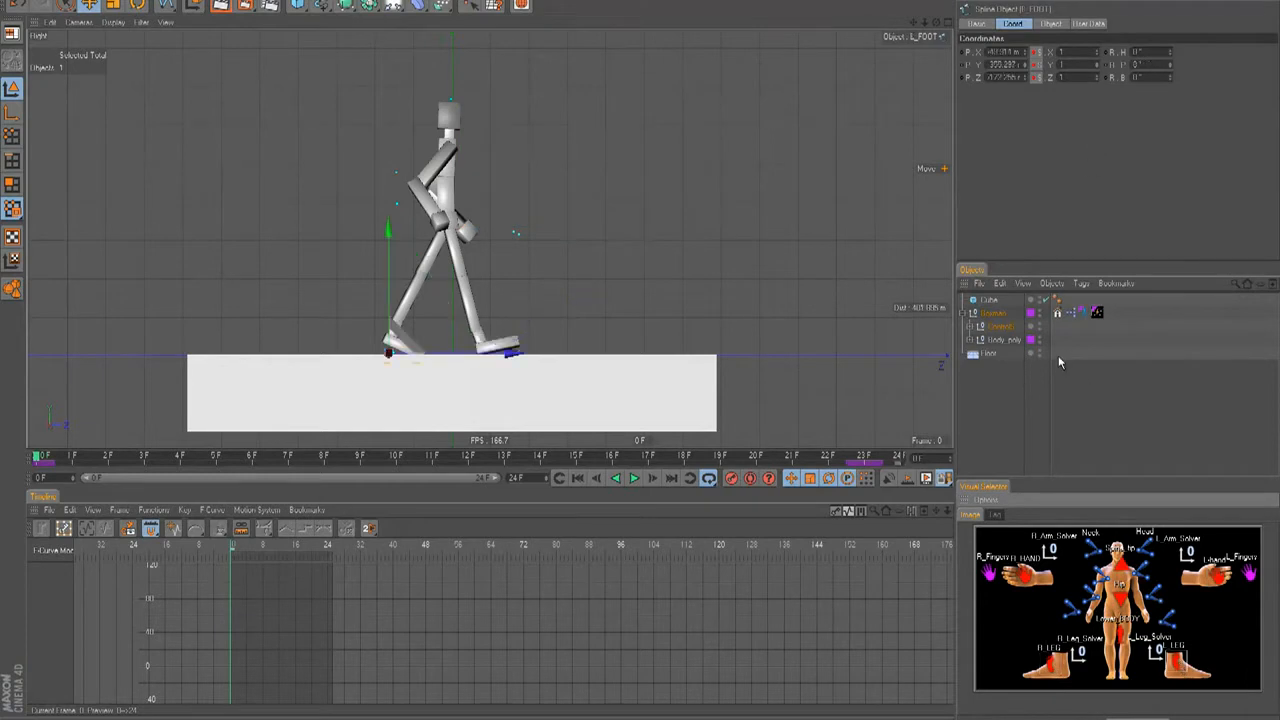
Load the character root's whole hierarchy into the timeline and delete all of its keyframes.
click(995, 314)
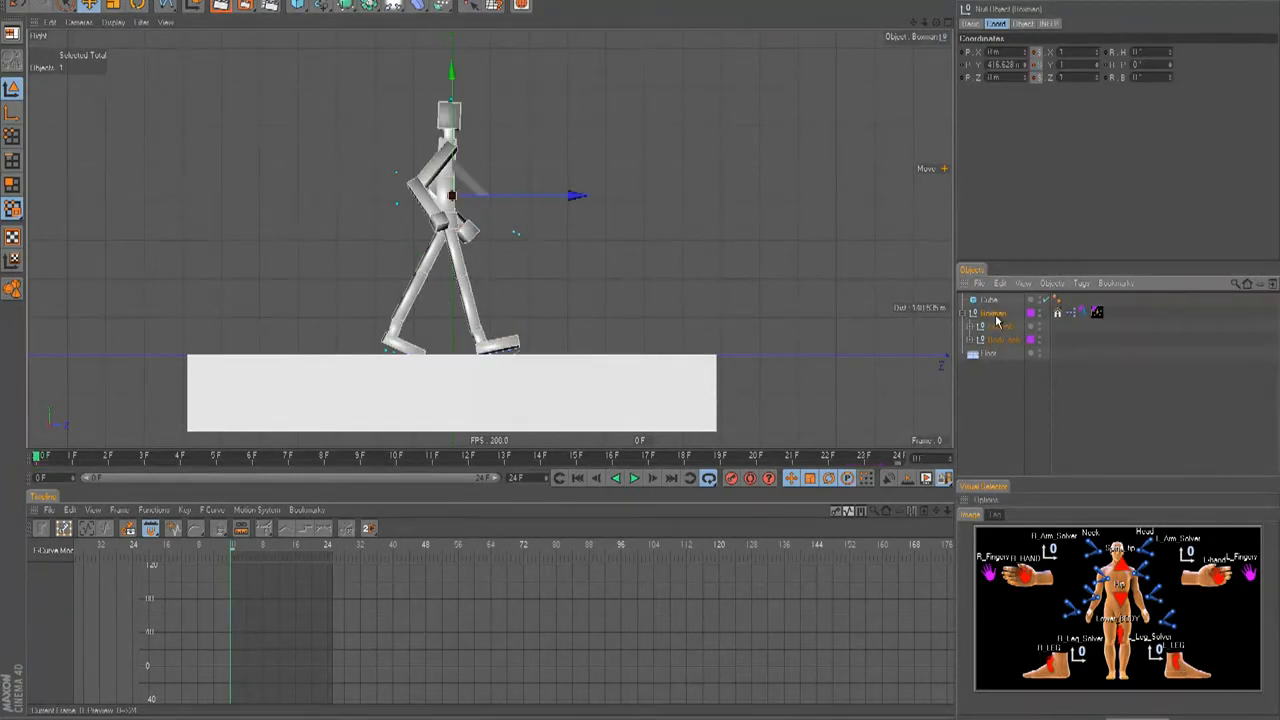
middle_click(995, 316)
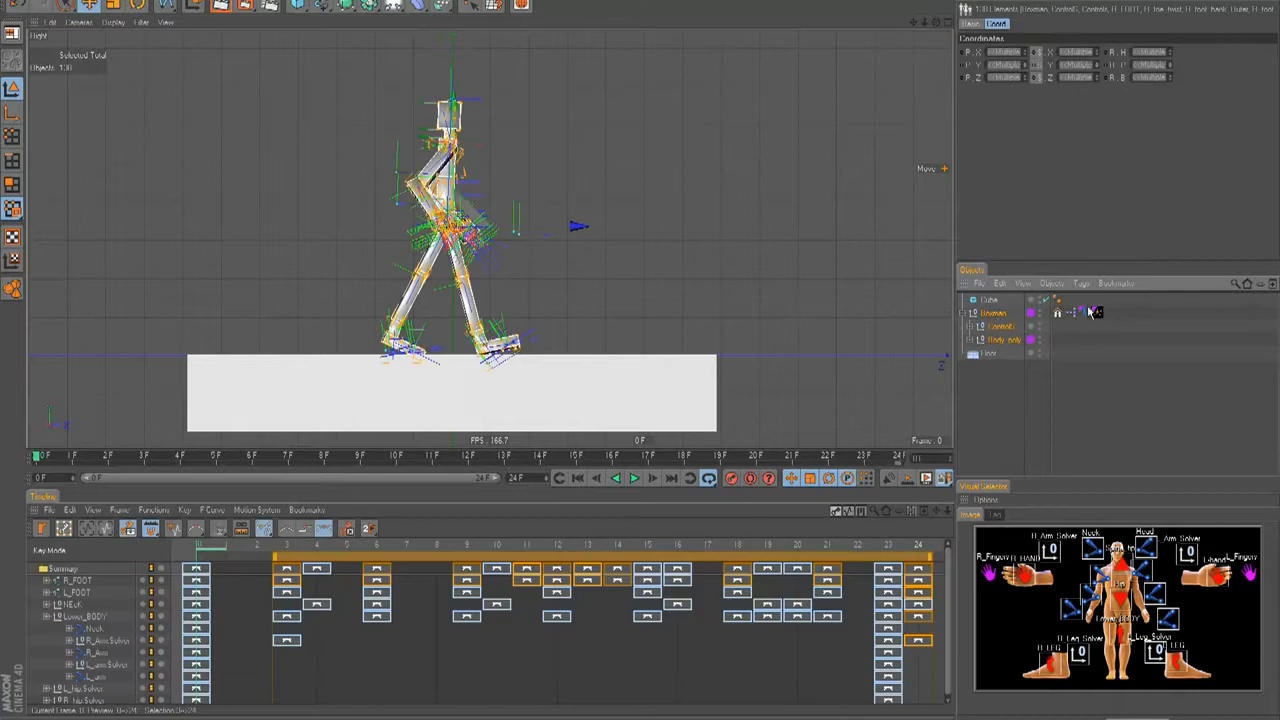
click(1023, 404)
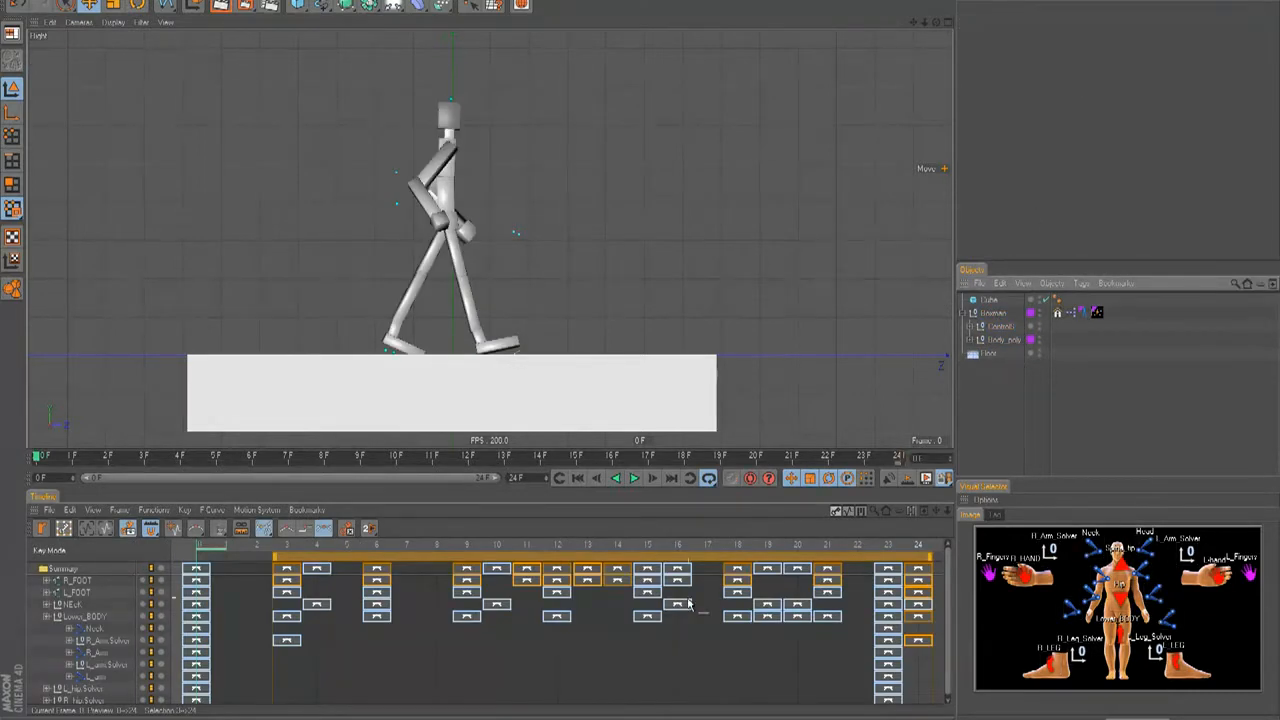
click(925, 558)
click(1046, 660)
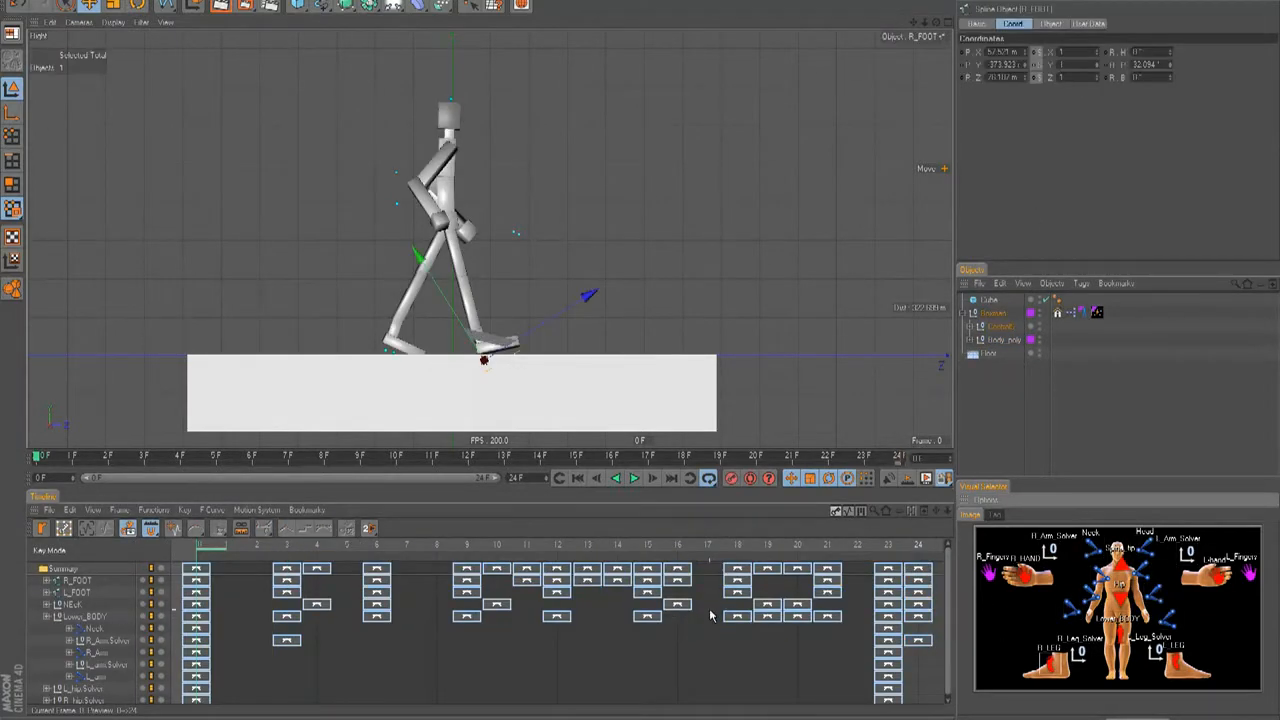
click(612, 639)
key(ctrl+a)
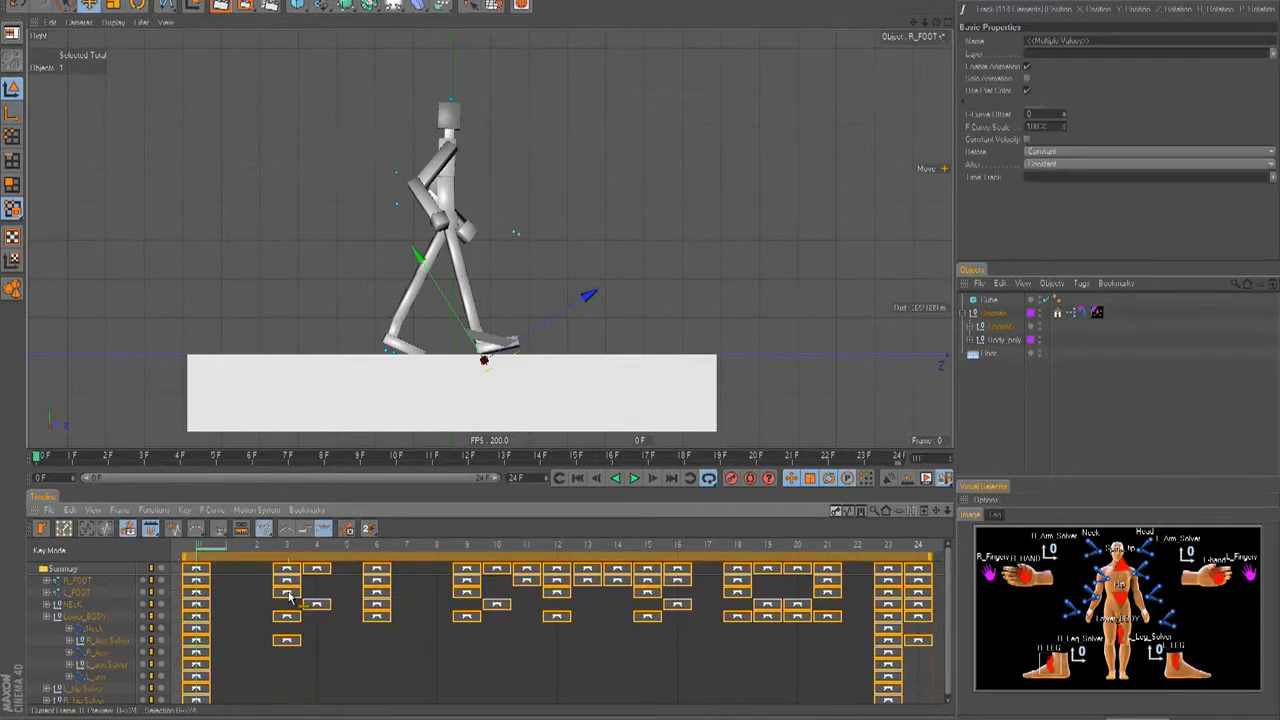
key(Delete)
click(755, 298)
Play the timeline to check that the character holds still, and return to frame 0.
key(F8)
key(F8)
key(F8)
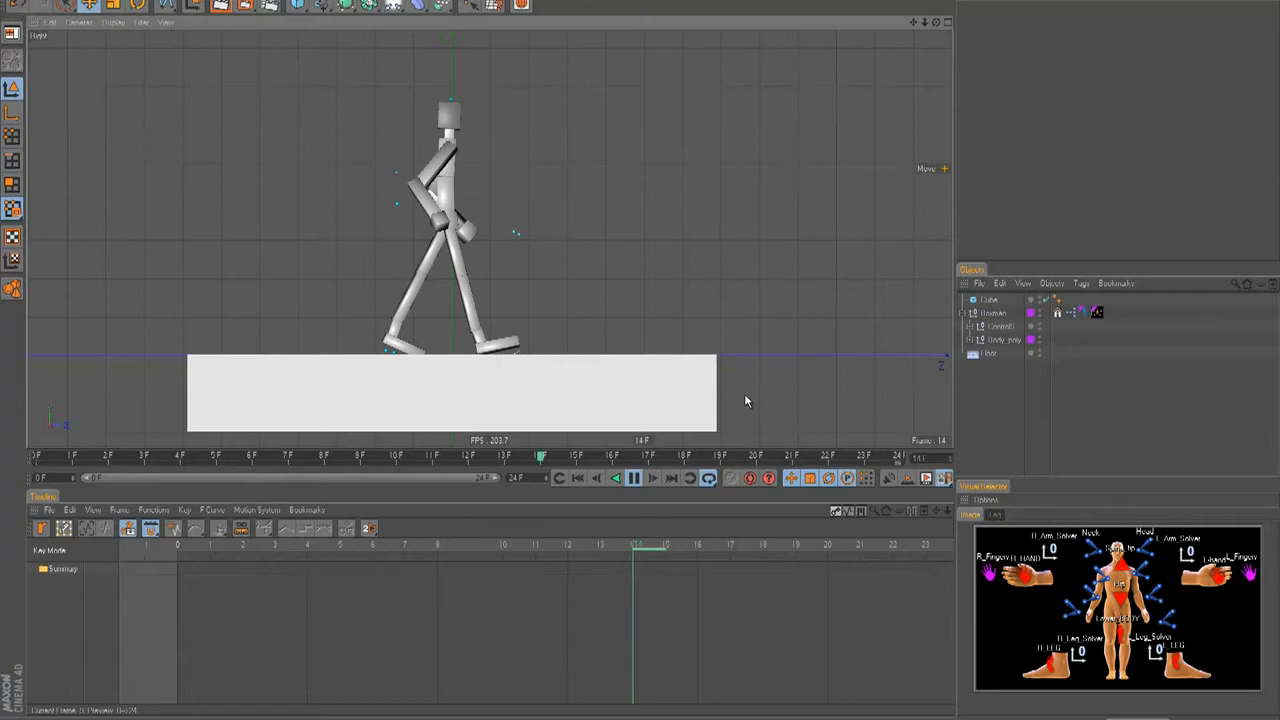
key(F8)
click(578, 476)
Move the right hand control slightly forward beside the hip in the Right view.
alt+middle_drag(566, 274, 666, 337)
click(1028, 584)
drag(641, 348, 652, 359)
click(1214, 574)
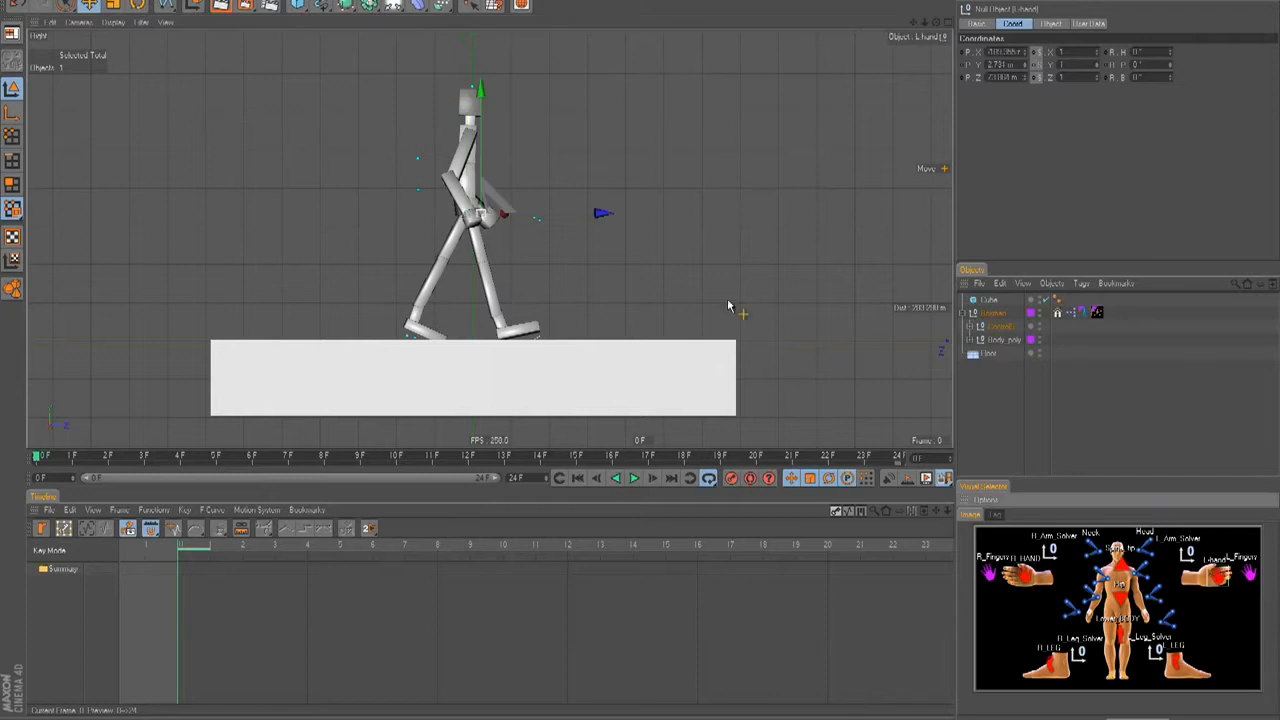
alt+middle_drag(646, 349, 628, 350)
click(1022, 556)
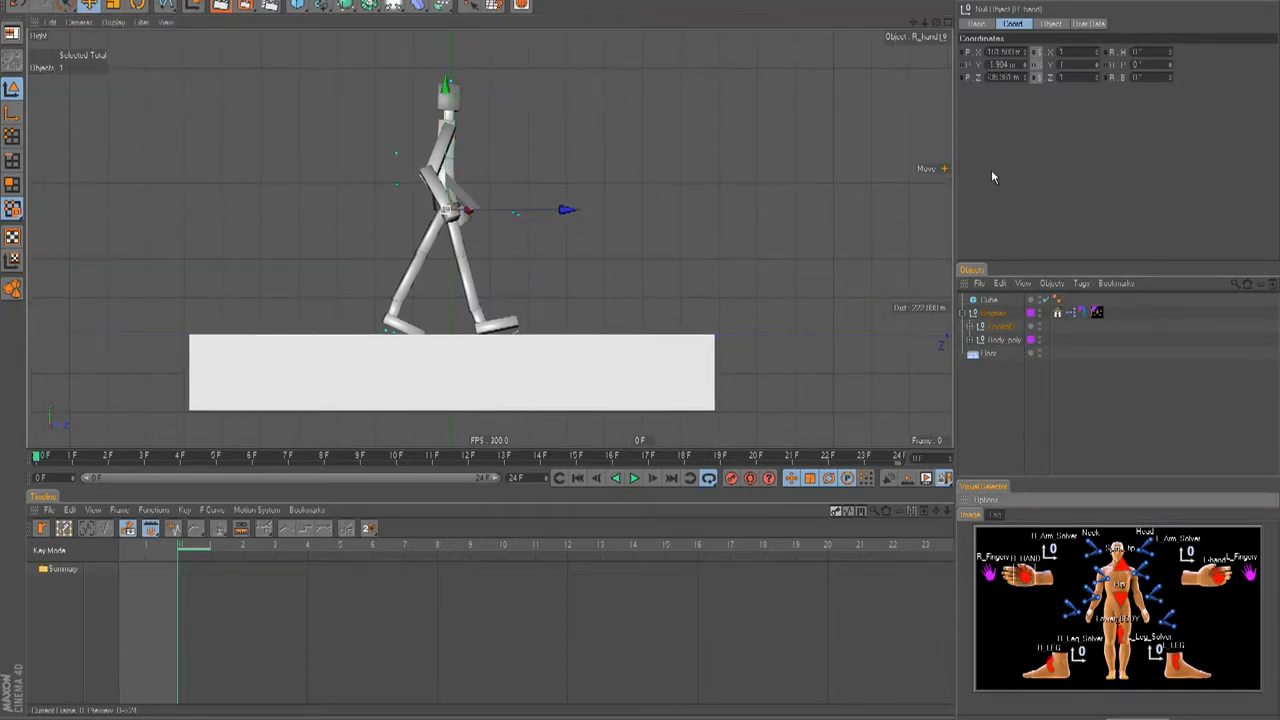
Adjust the right arm joint slightly with the Rotate tool.
click(1082, 24)
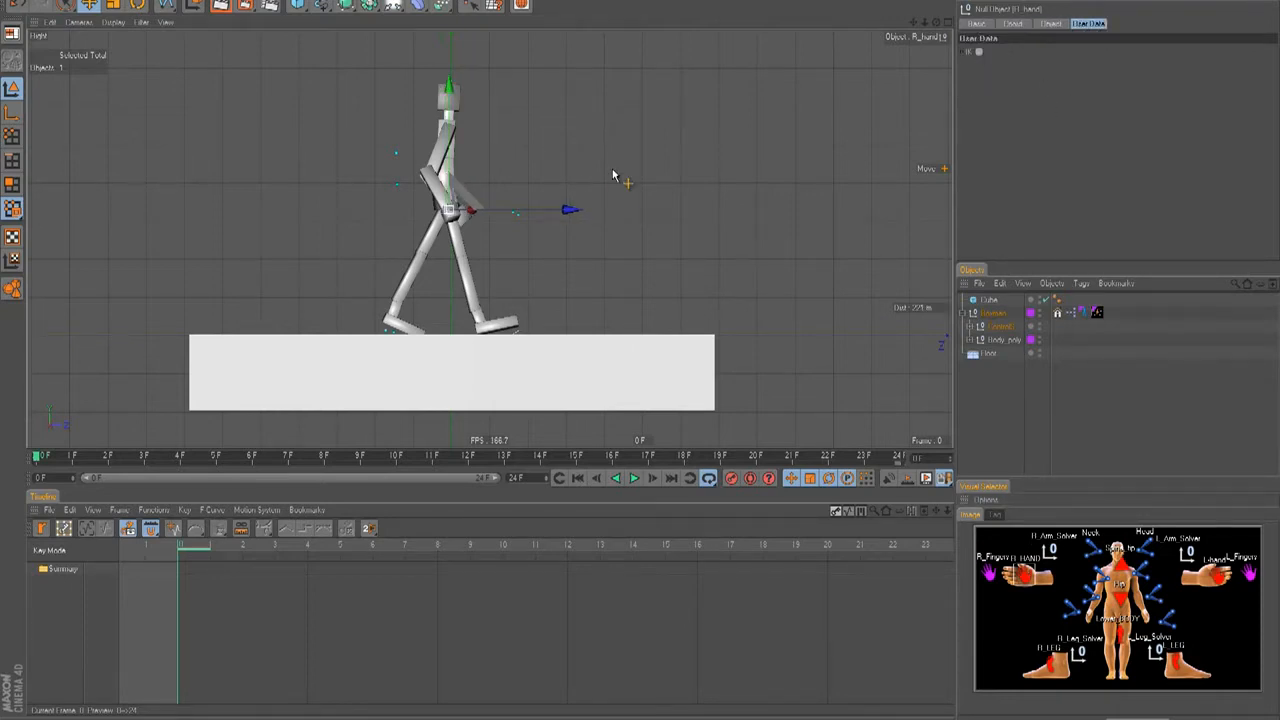
key(r)
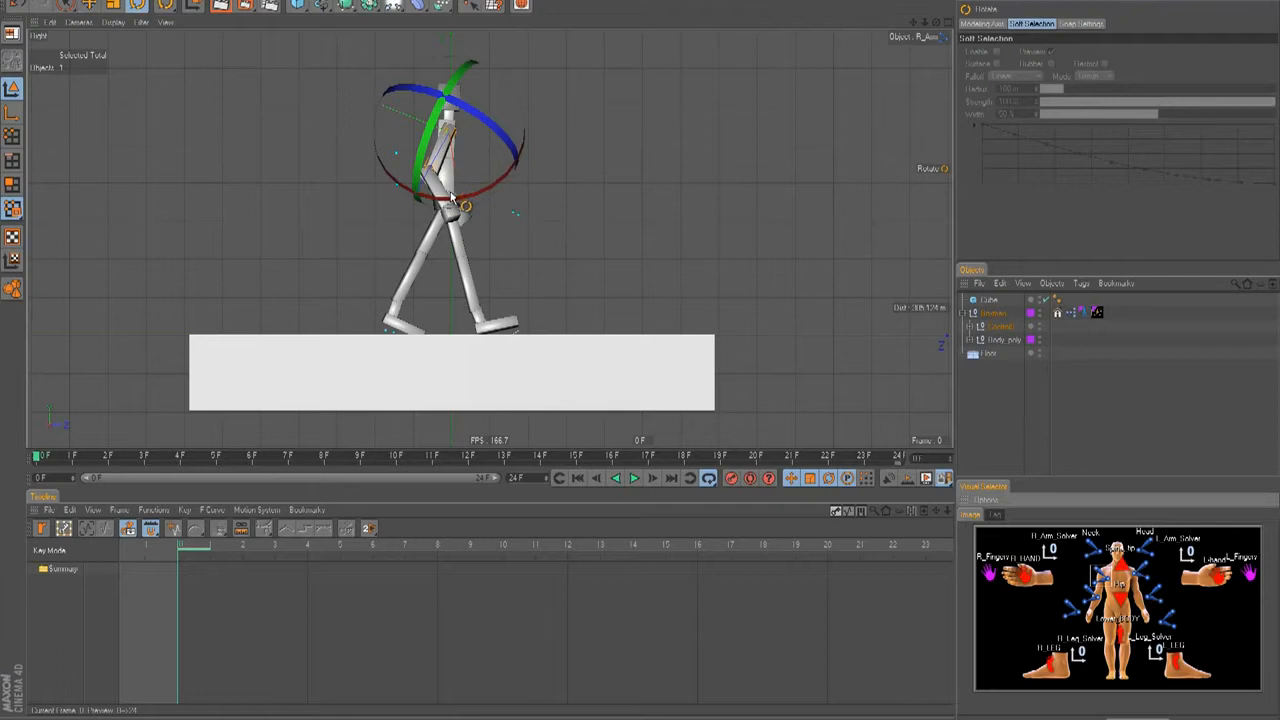
mouse_move(446, 196)
mouse_down()
mouse_move(471, 203)
mouse_move(458, 208)
mouse_up()
Select the right foot control and display its user data for foot rocker, toe tip, banking, twist and heel pivot.
click(1046, 648)
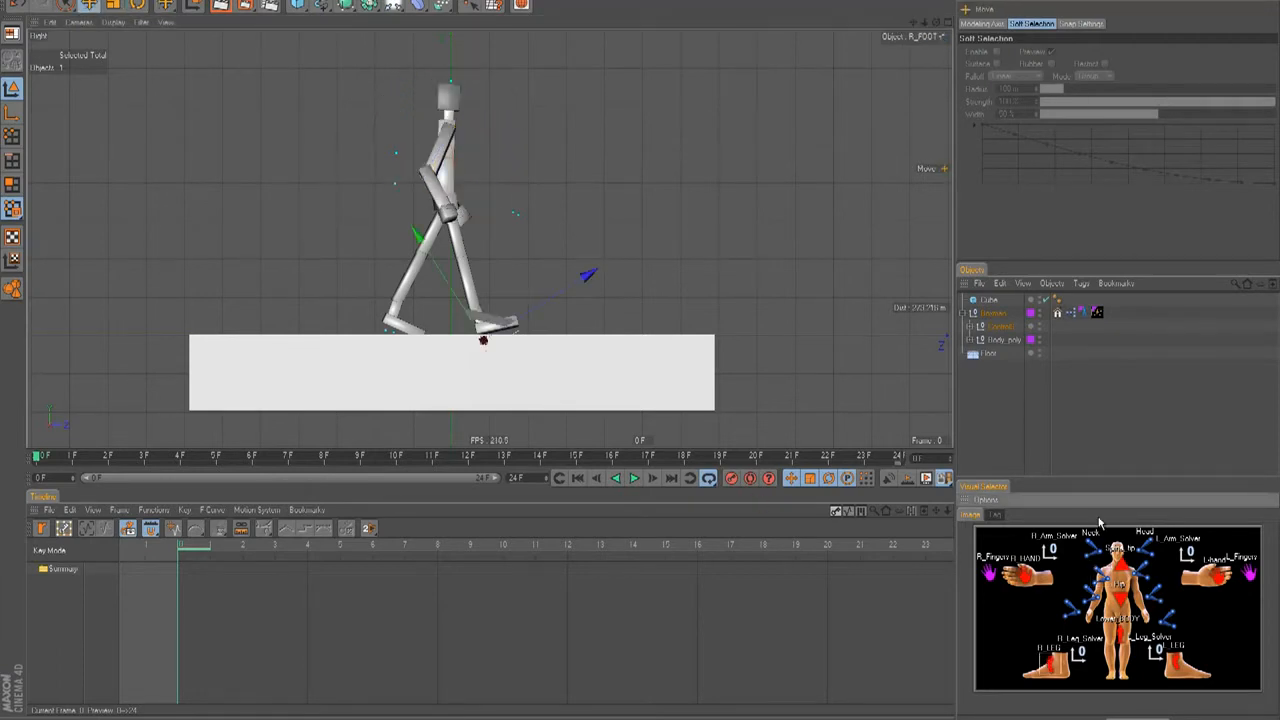
click(1043, 668)
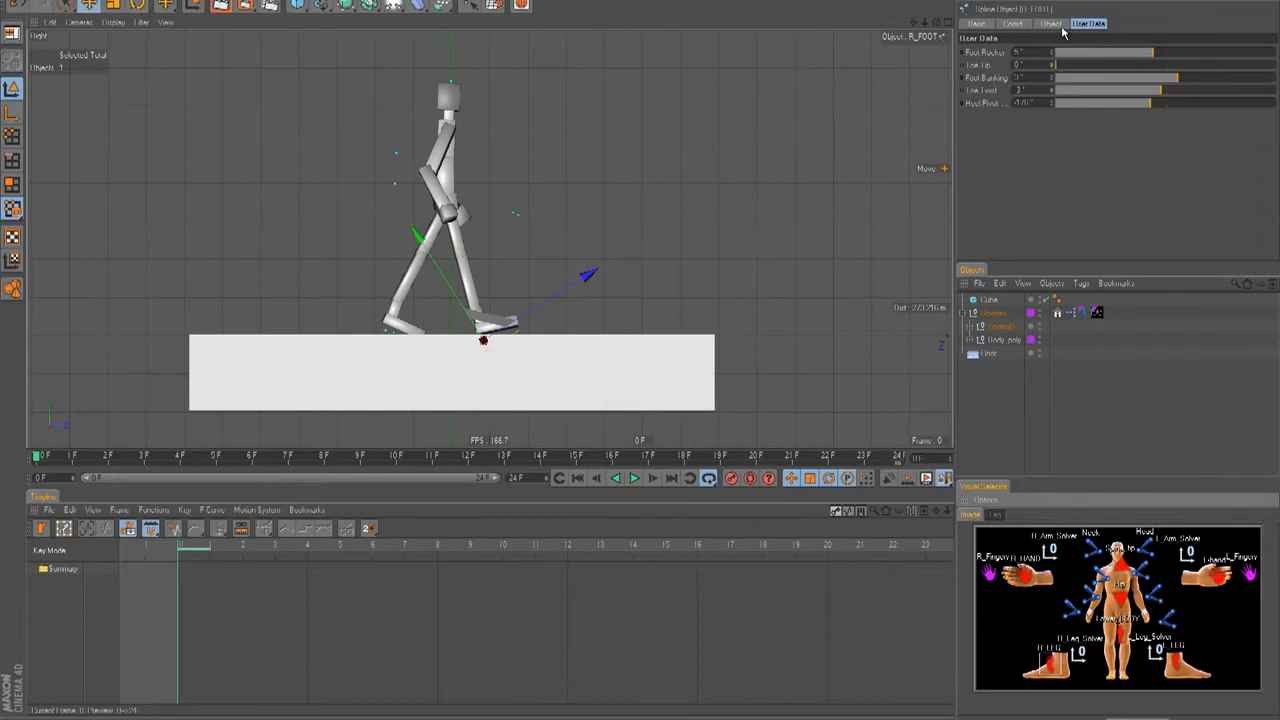
click(1052, 24)
click(1093, 24)
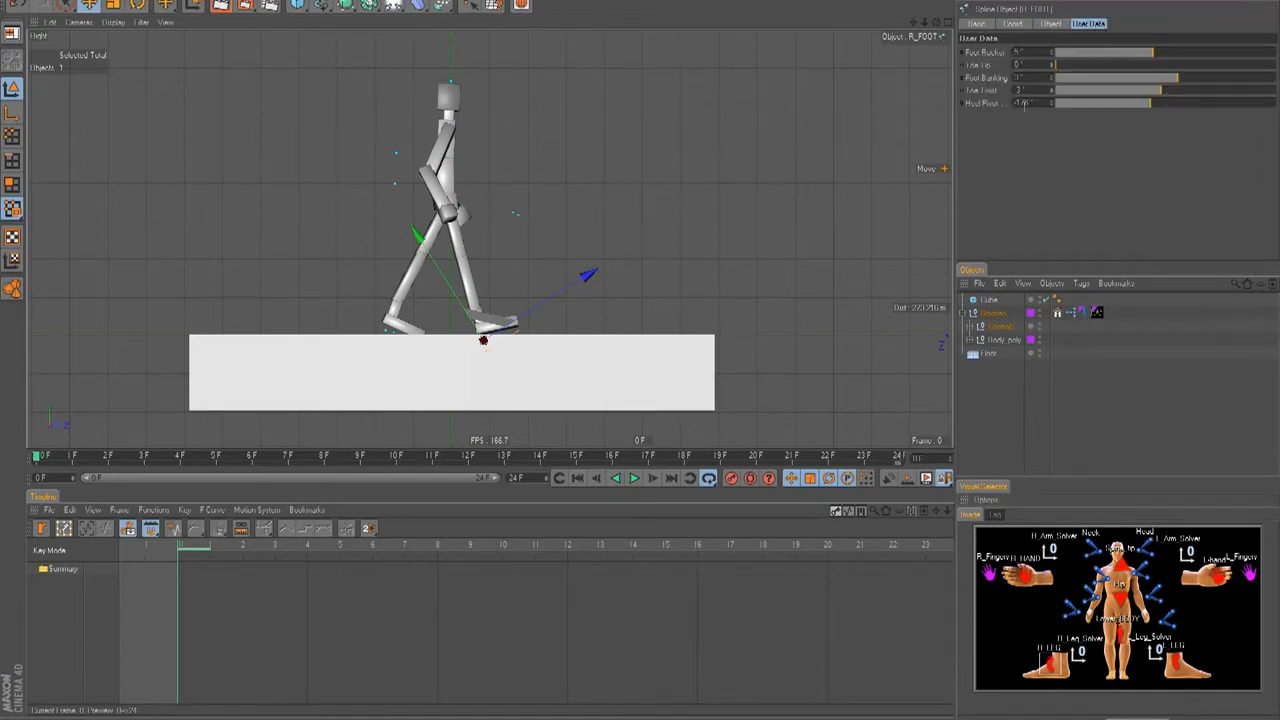
Enlarge the object list and expand the character's control hierarchy, collapsing the foot and lower body groups and unfolding the pelvis joint chain.
drag(1040, 264, 1028, 147)
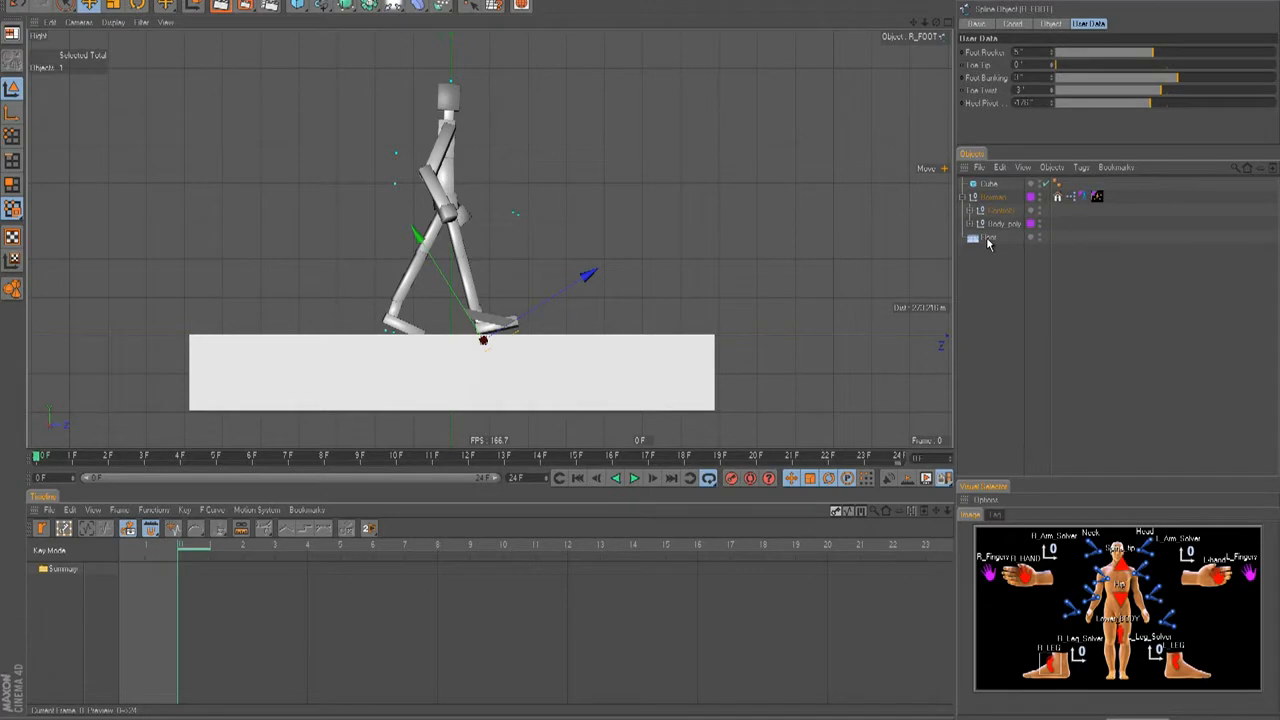
ctrl+click(970, 216)
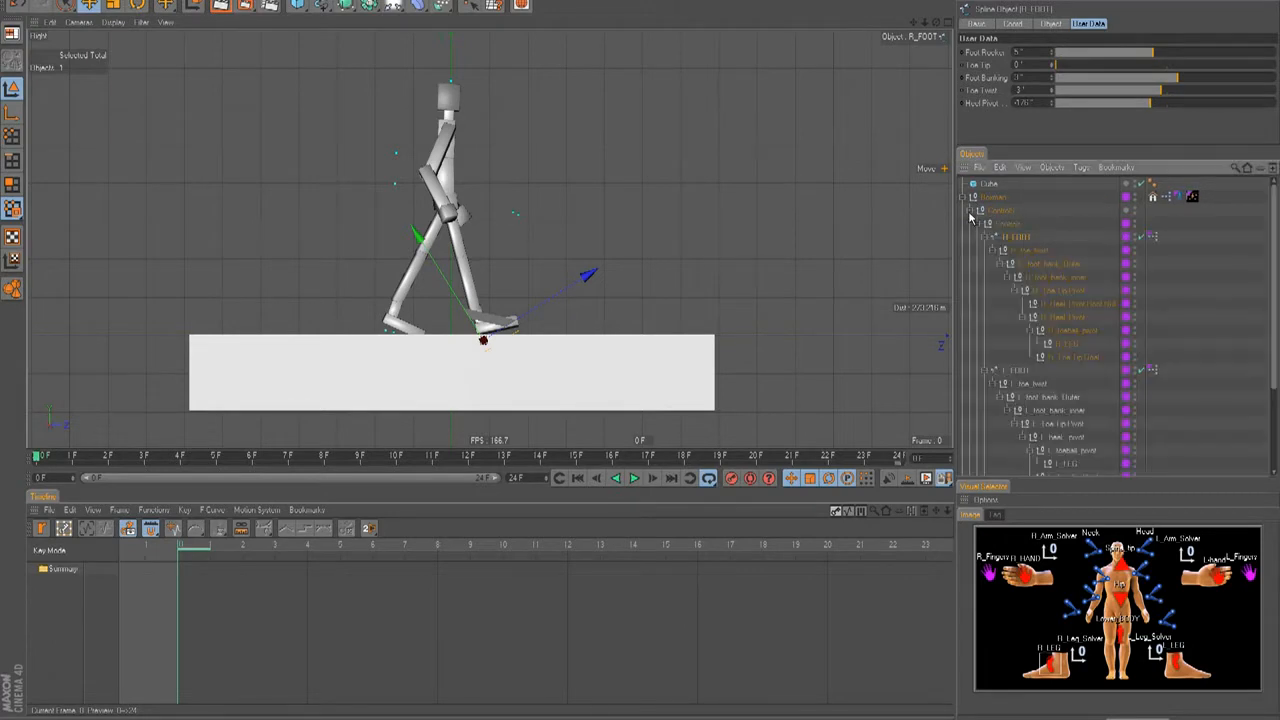
click(985, 238)
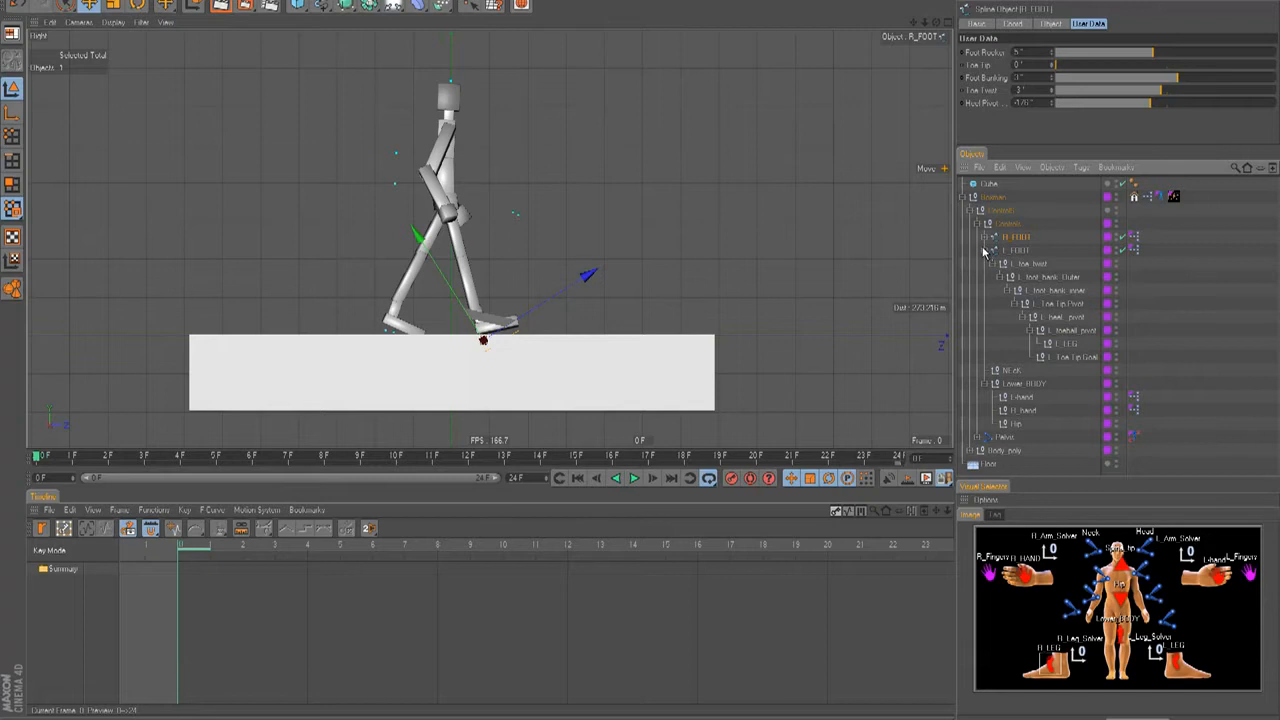
click(985, 256)
click(987, 252)
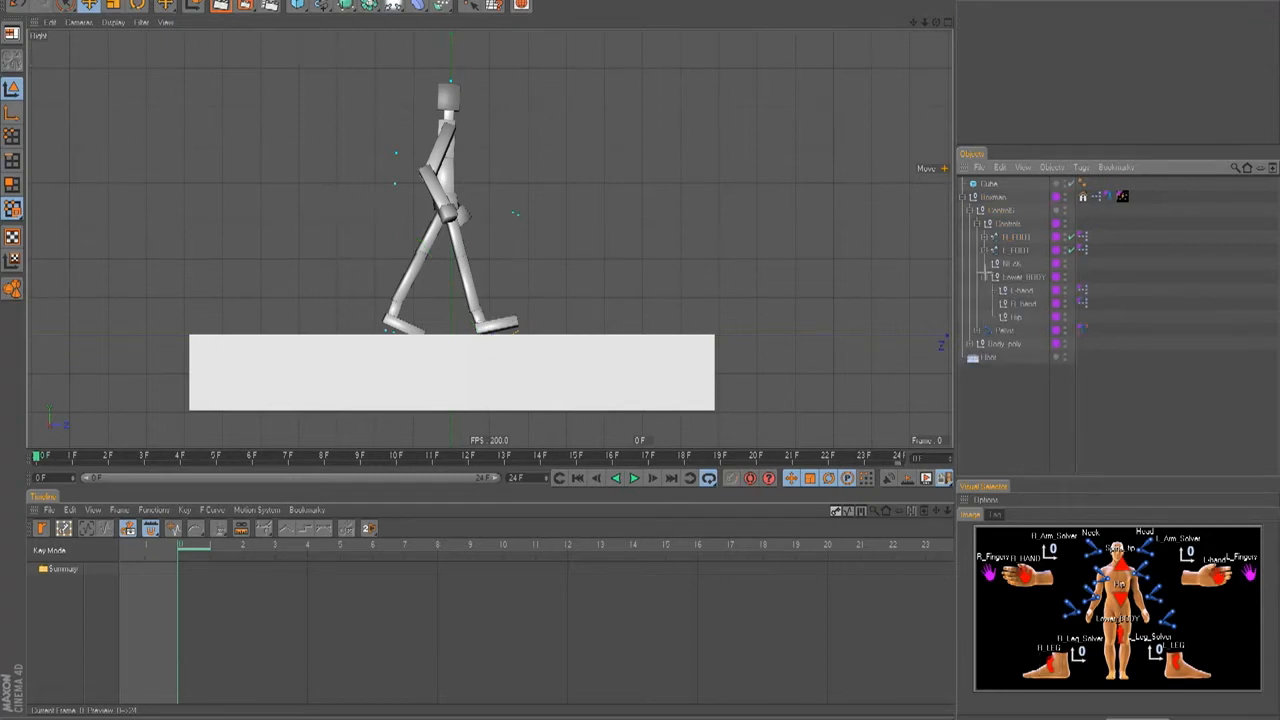
click(985, 277)
click(980, 299)
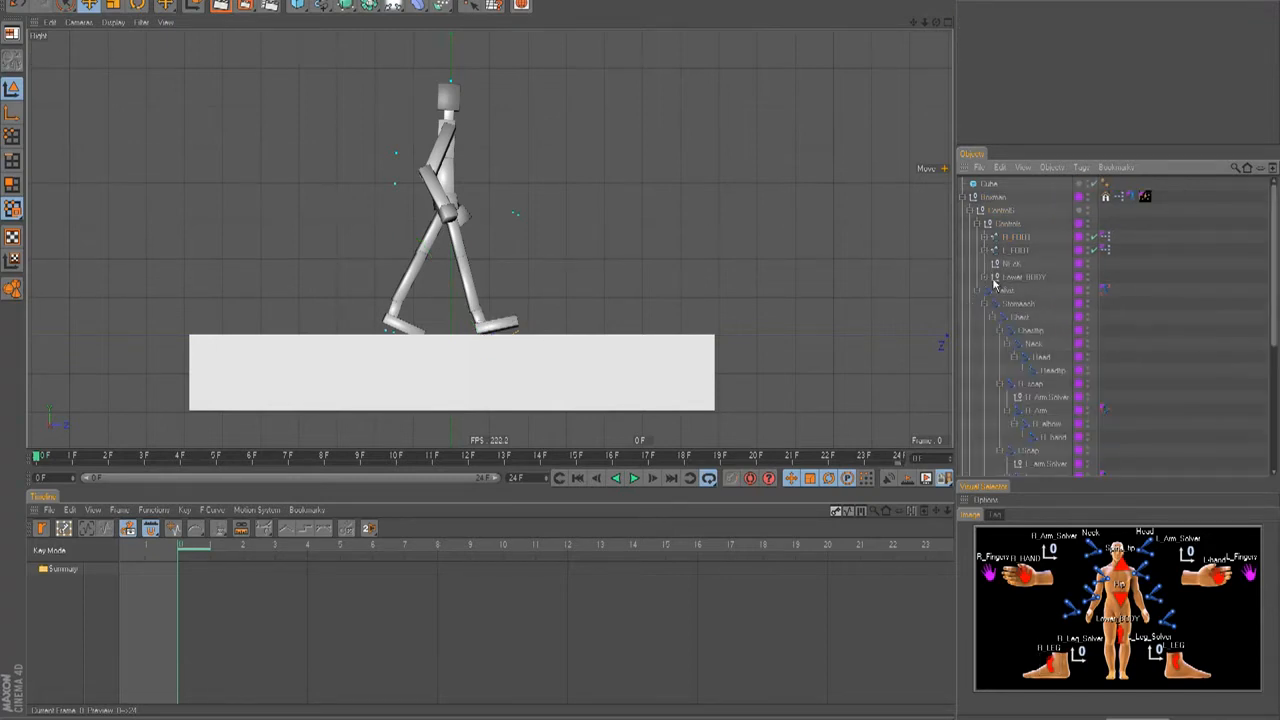
Turn off Use IK on the left and right hip IK tags, and reselect the right foot control.
scroll(995, 285, down, 2)
scroll(1006, 297, down, 2)
click(1106, 372)
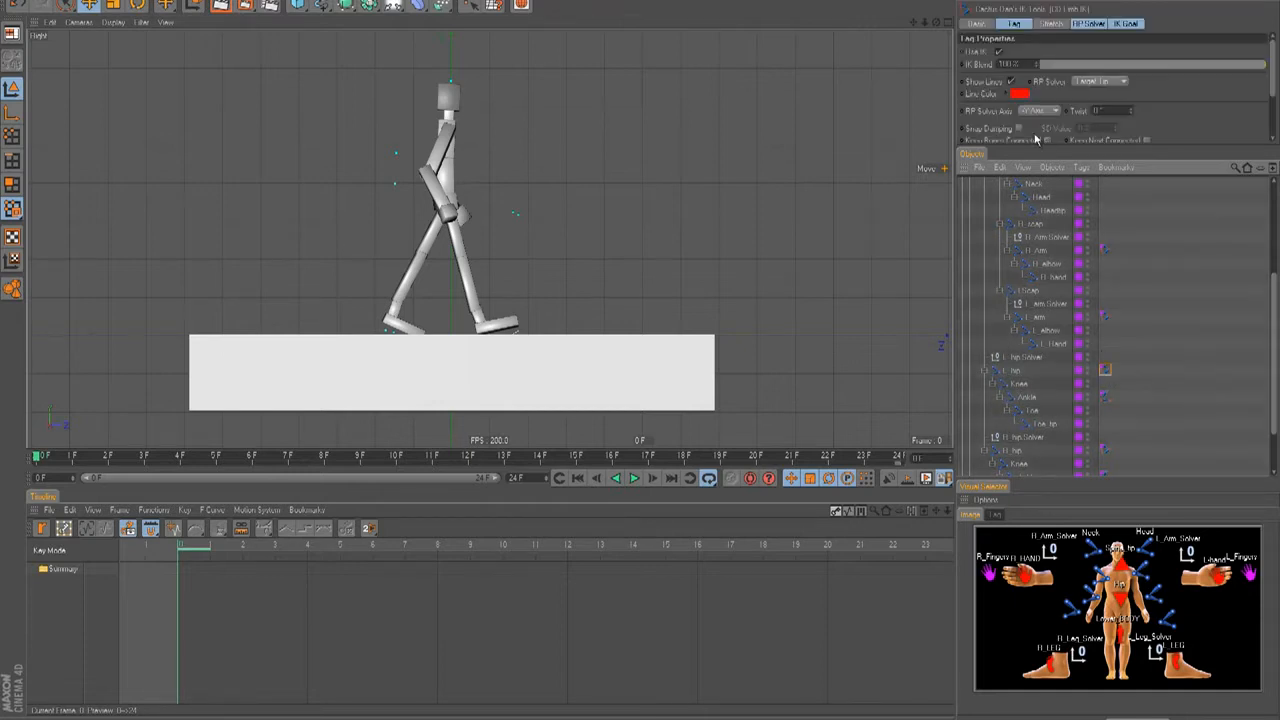
click(998, 52)
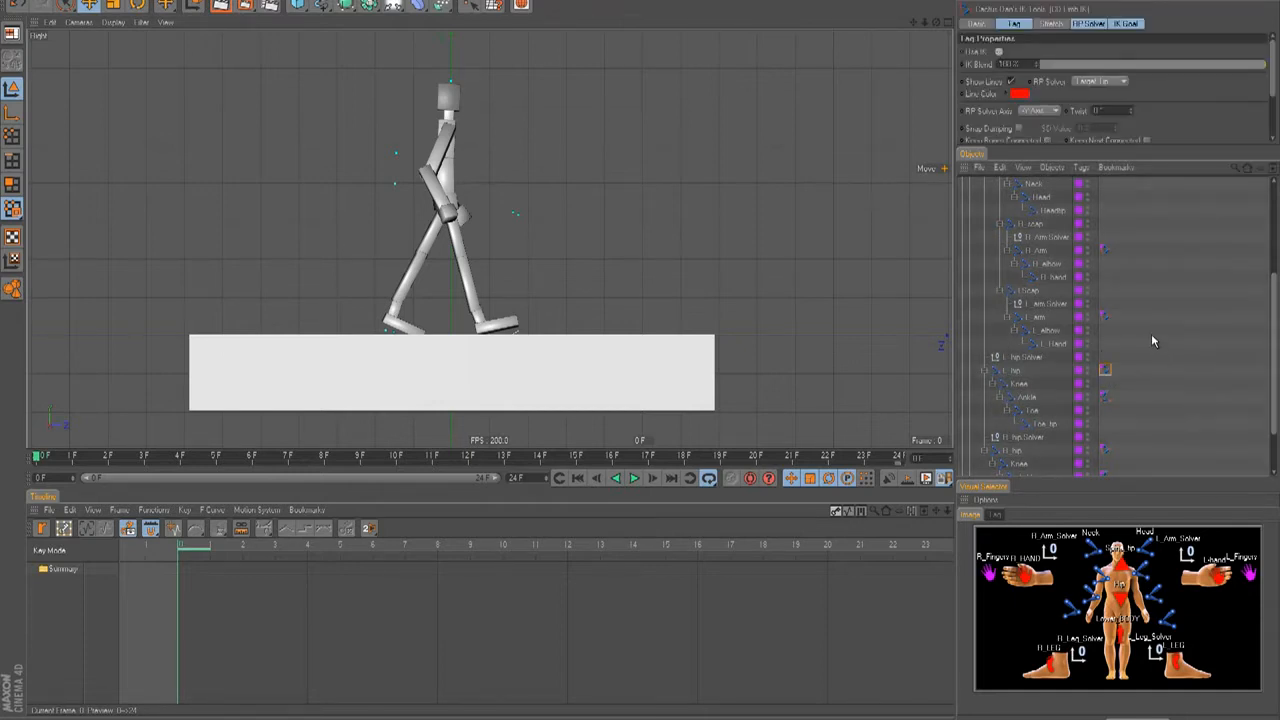
scroll(1150, 345, down, 2)
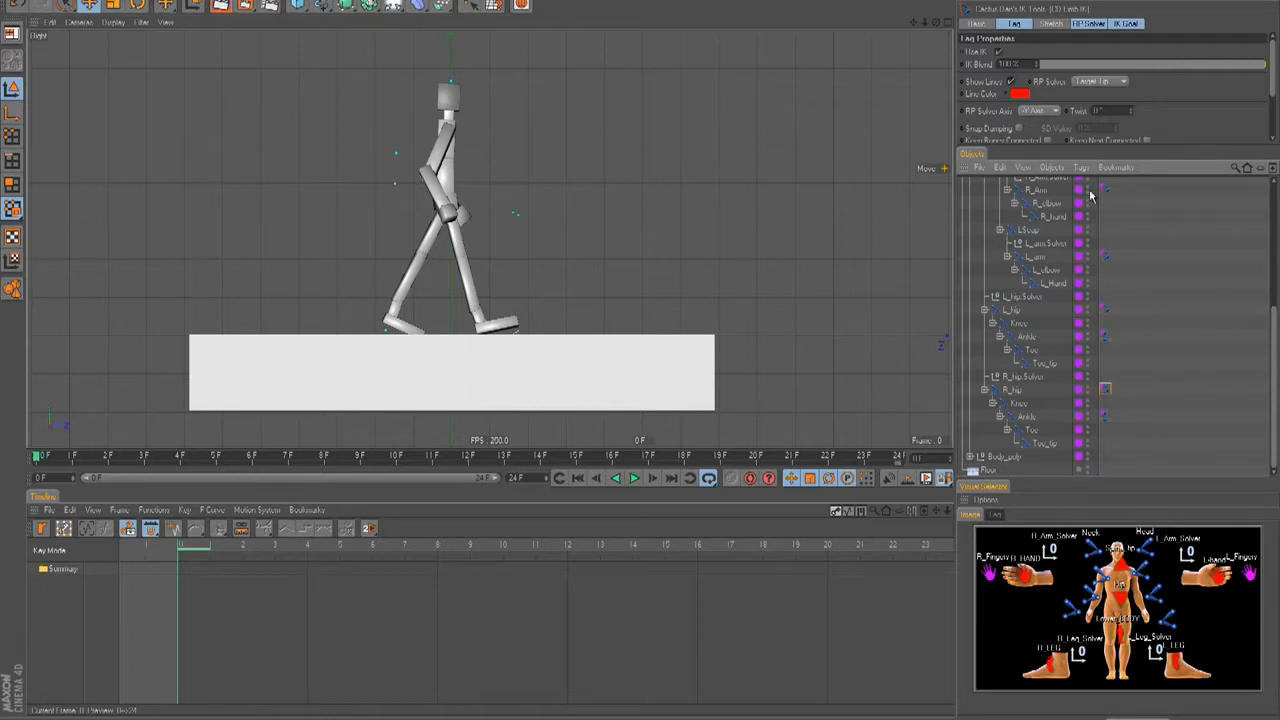
click(999, 53)
click(1058, 662)
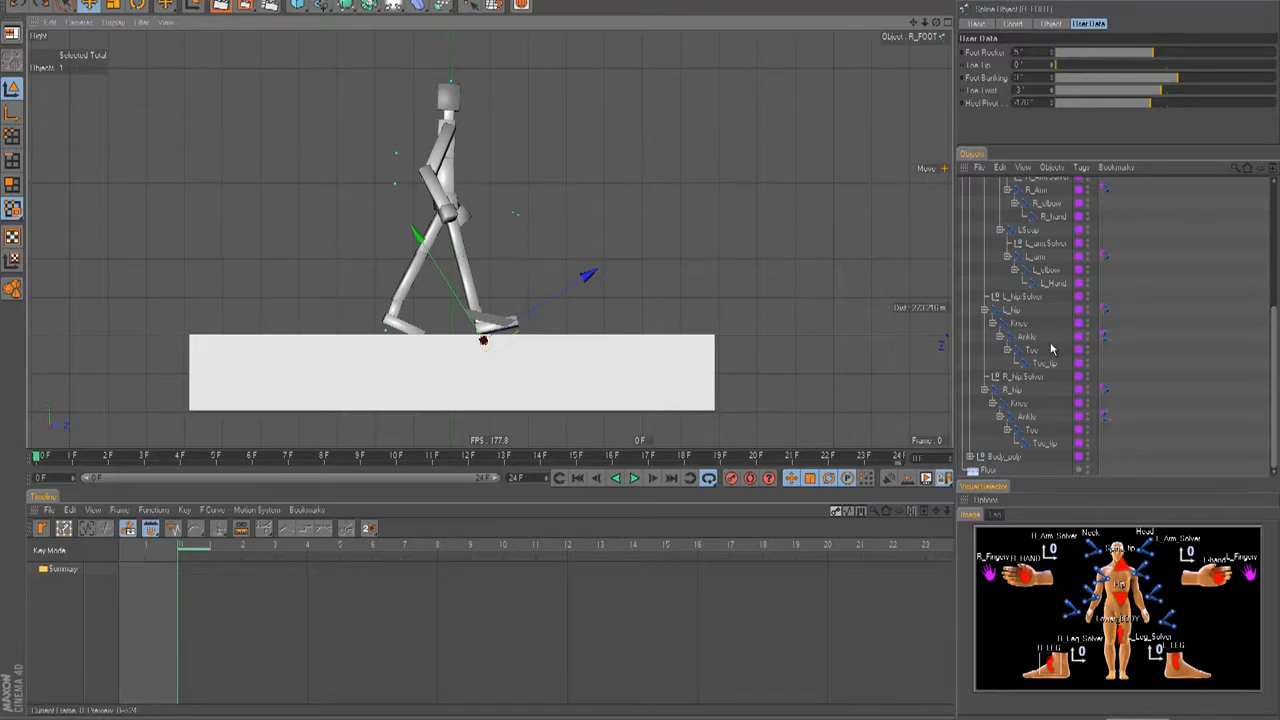
Add the hip, knee and ankle joints of both legs as Visual Selector hotspots beside the matching limbs, and enlarge the selector area.
click(1020, 326)
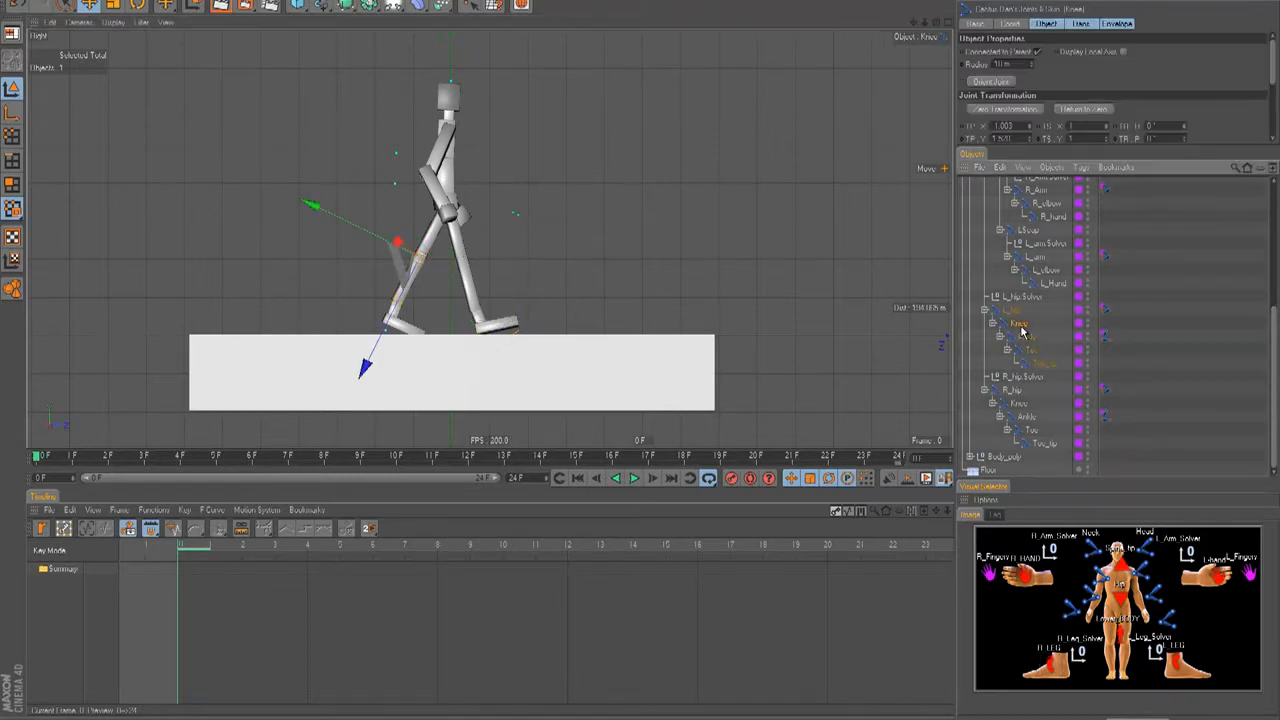
click(1013, 316)
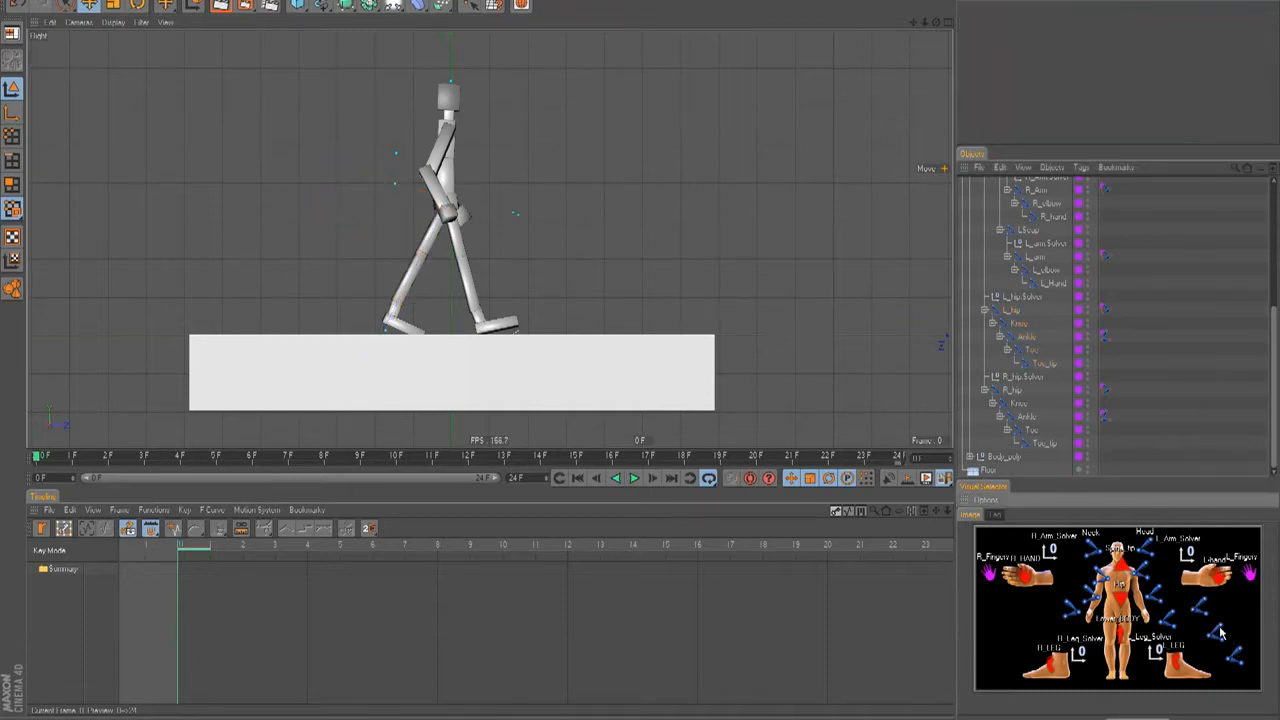
click(1013, 392)
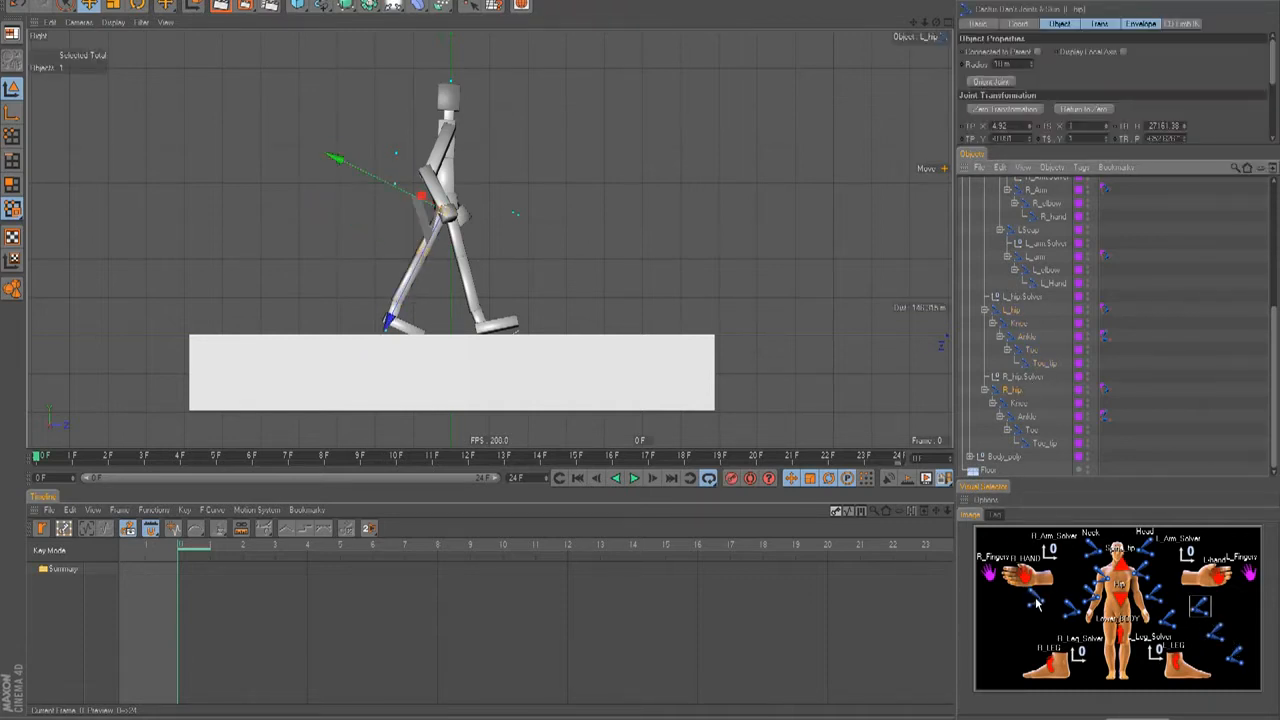
click(1008, 622)
shift+click(1004, 650)
drag(1038, 478, 1040, 386)
Set the Visual Selector hotspot actions to Rotate for the right ankle and right hip, and to Scale for the right knee.
click(1031, 491)
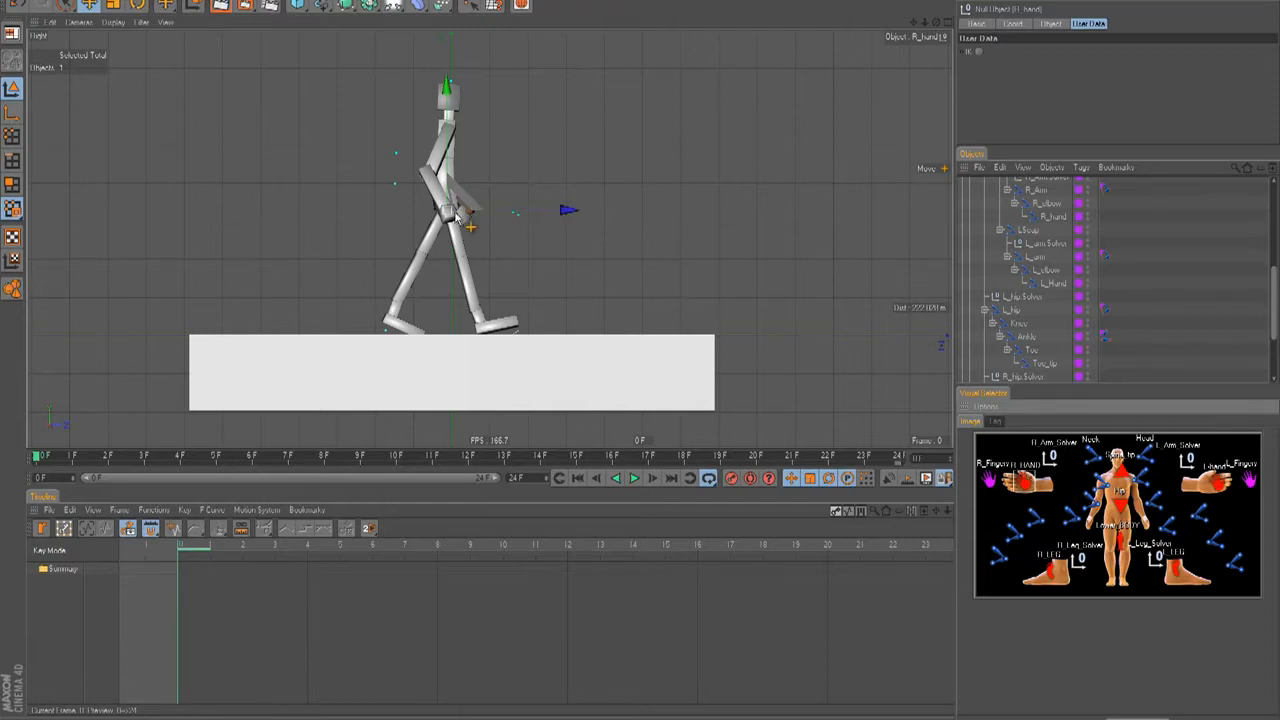
click(1103, 483)
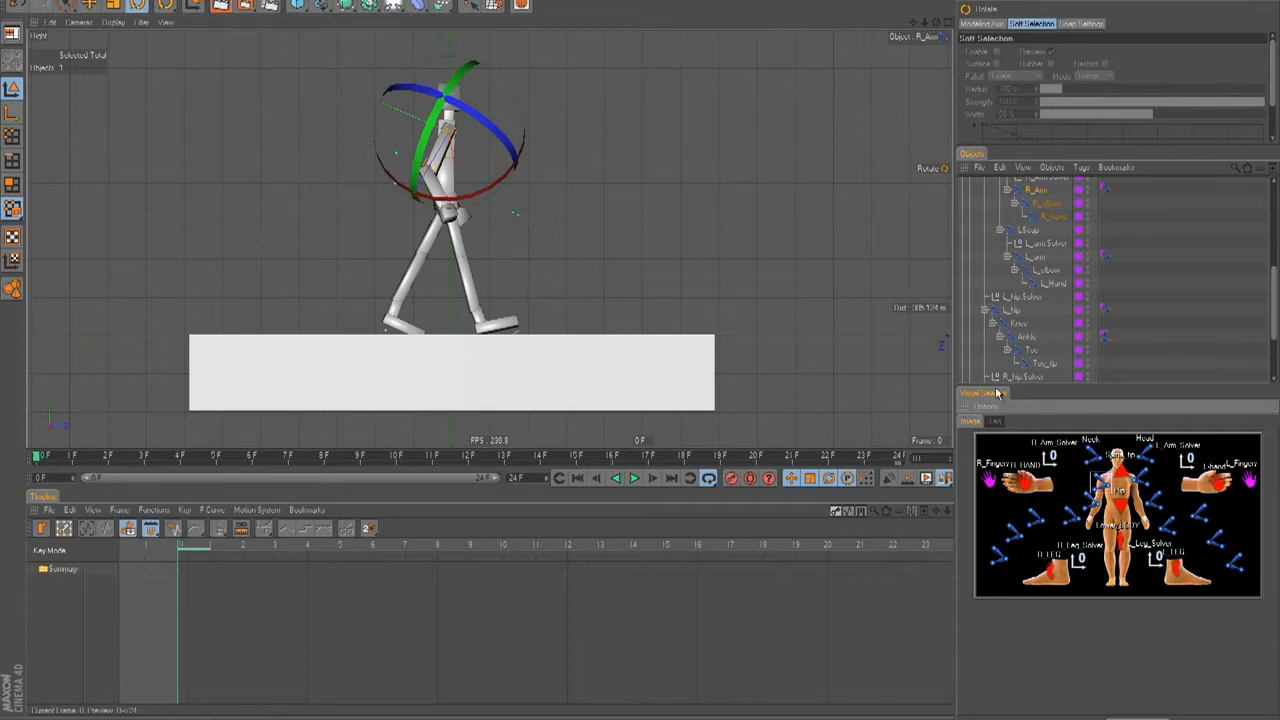
click(996, 421)
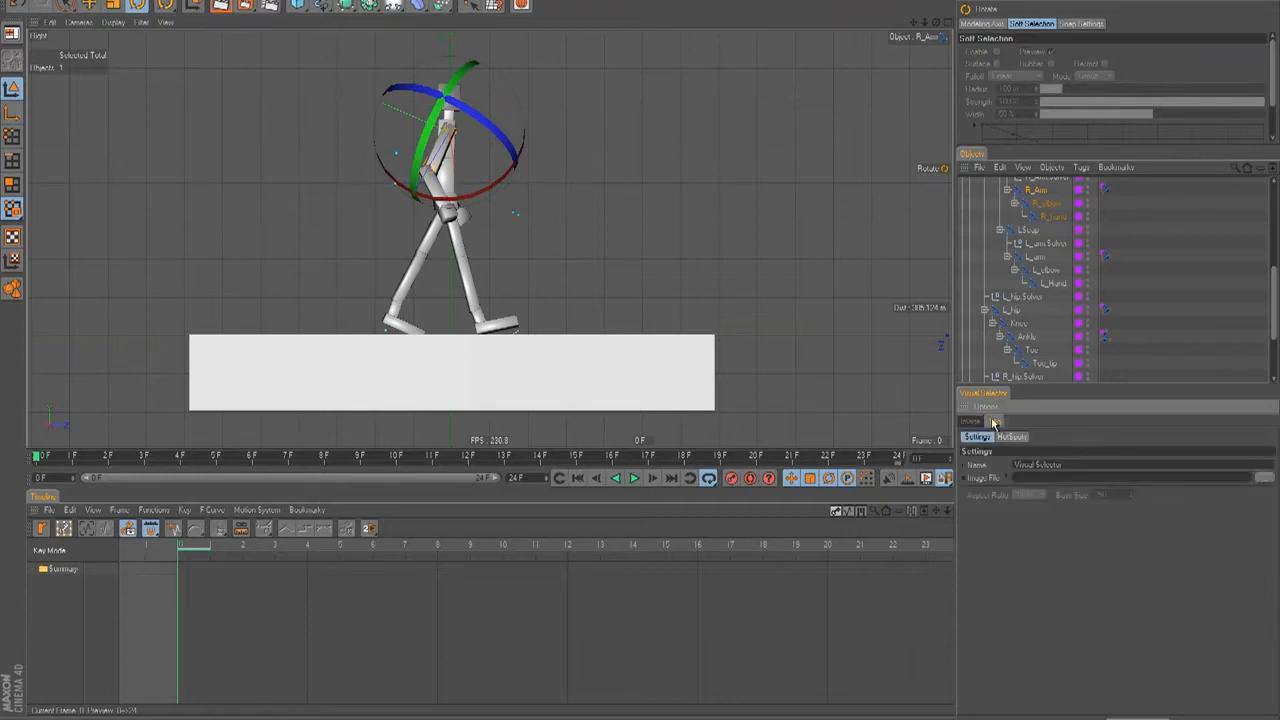
click(1012, 437)
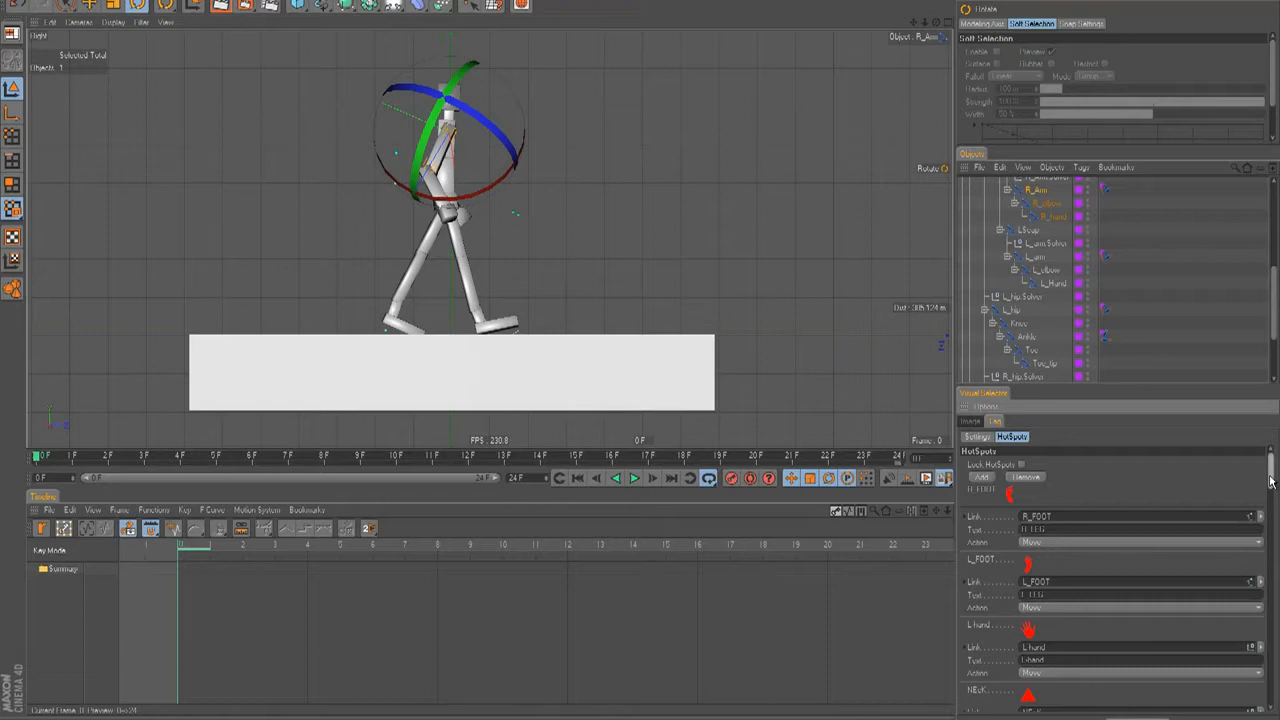
drag(1271, 481, 1271, 688)
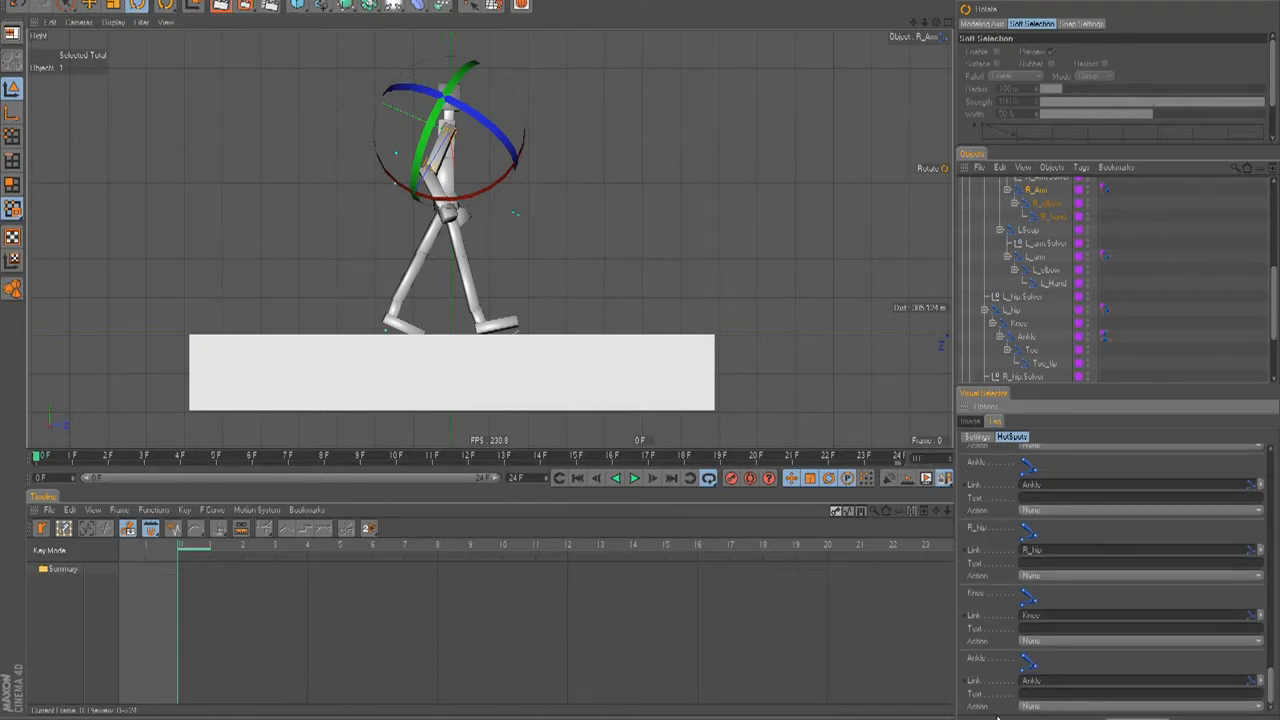
click(1036, 708)
click(1040, 678)
click(1038, 641)
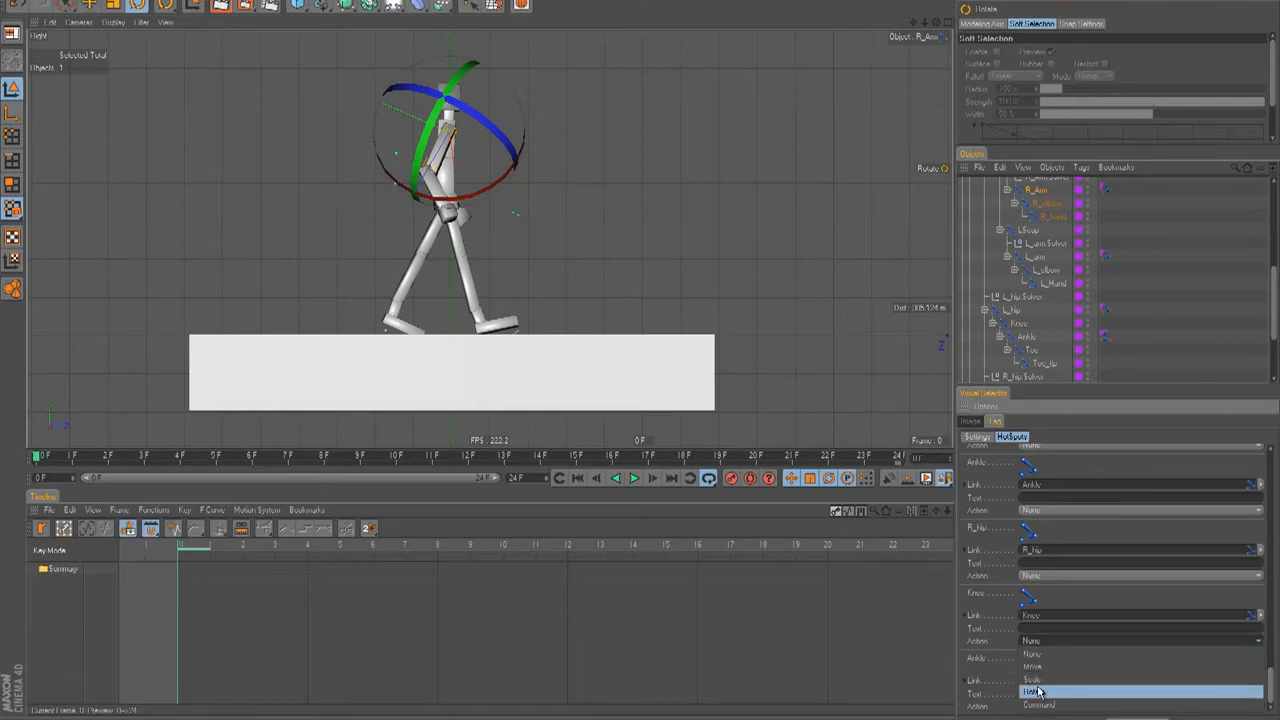
click(1036, 688)
click(1042, 575)
click(1043, 625)
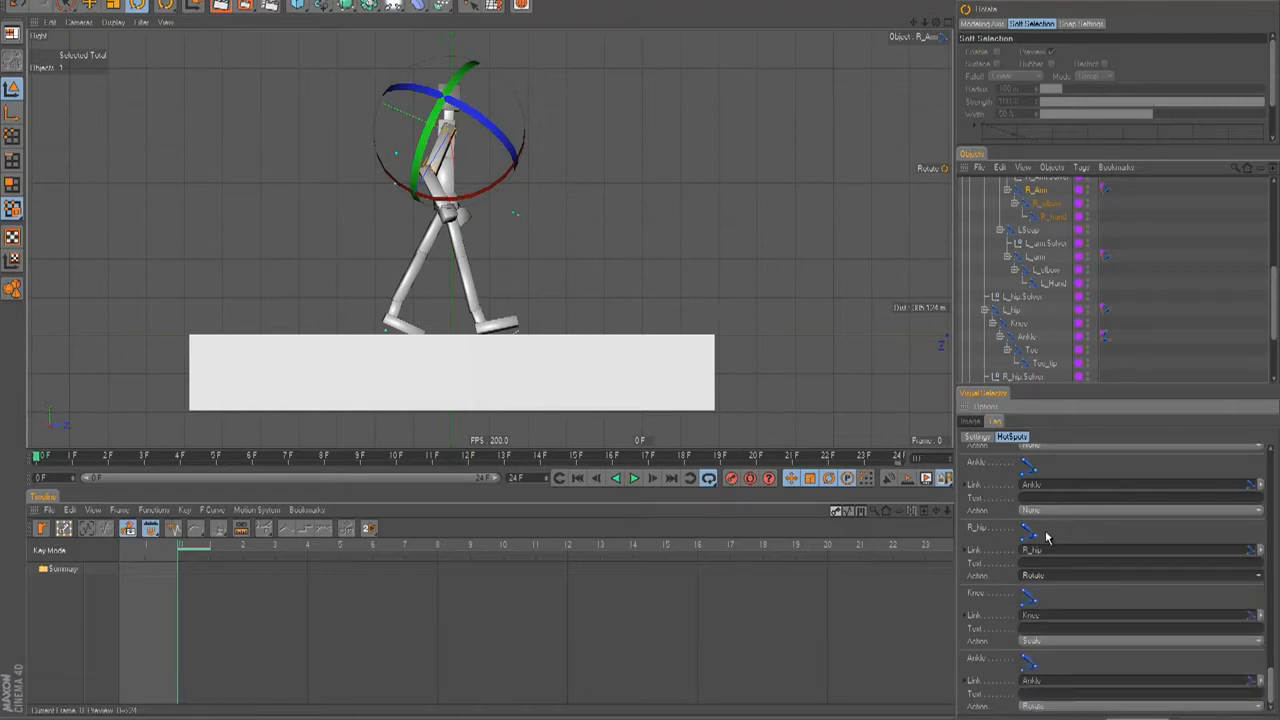
Set the hotspot actions of the left ankle, left knee and left hip to Rotate.
click(1042, 511)
click(1034, 562)
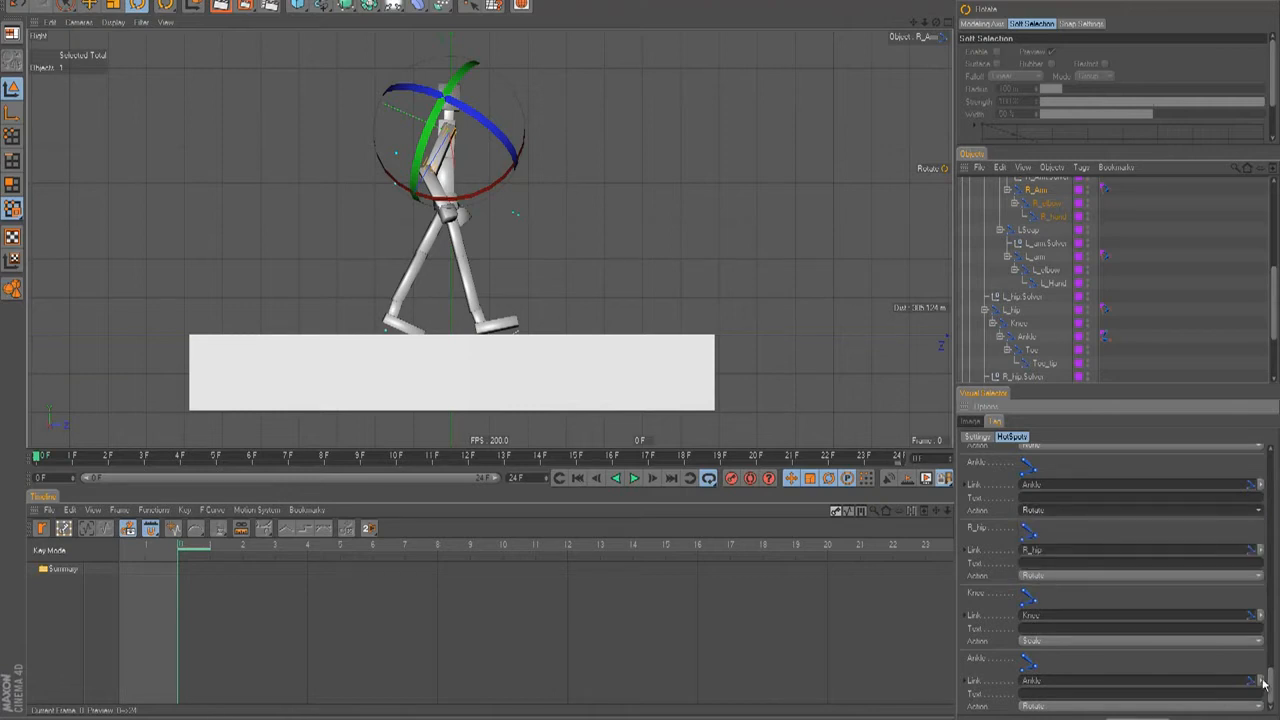
scroll(1258, 682, down, 5)
click(1050, 556)
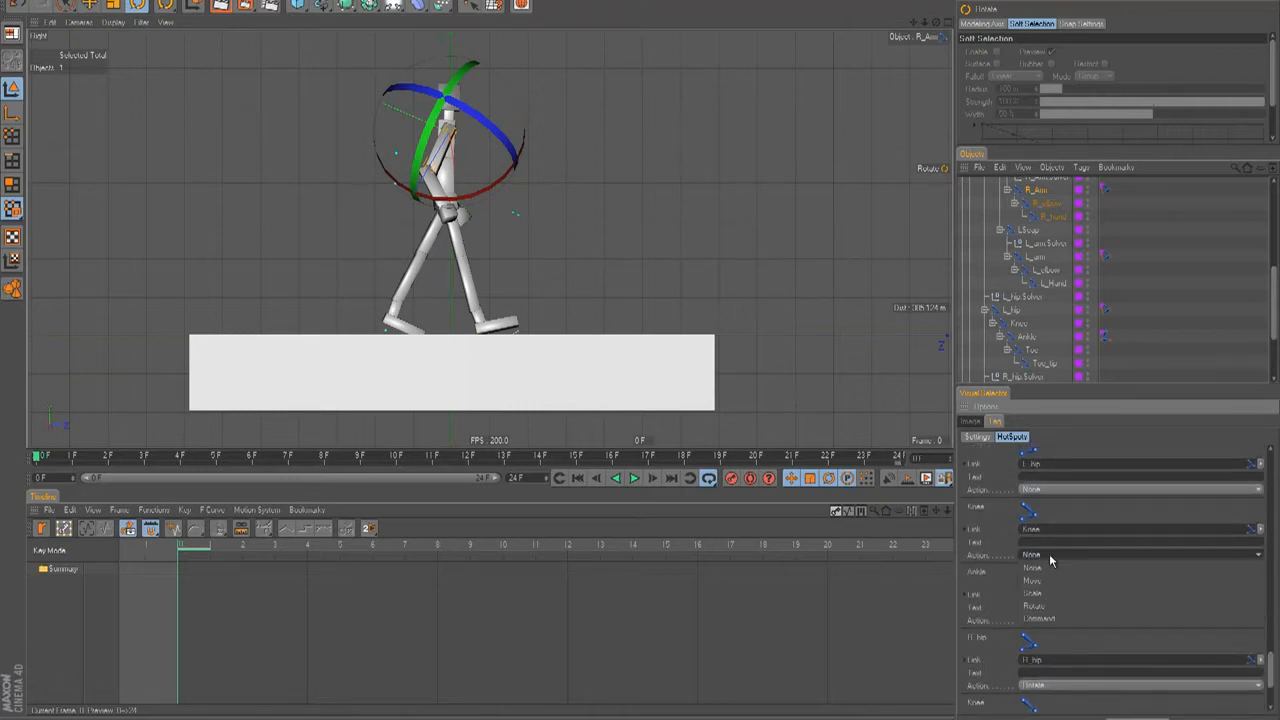
click(1049, 606)
click(1040, 490)
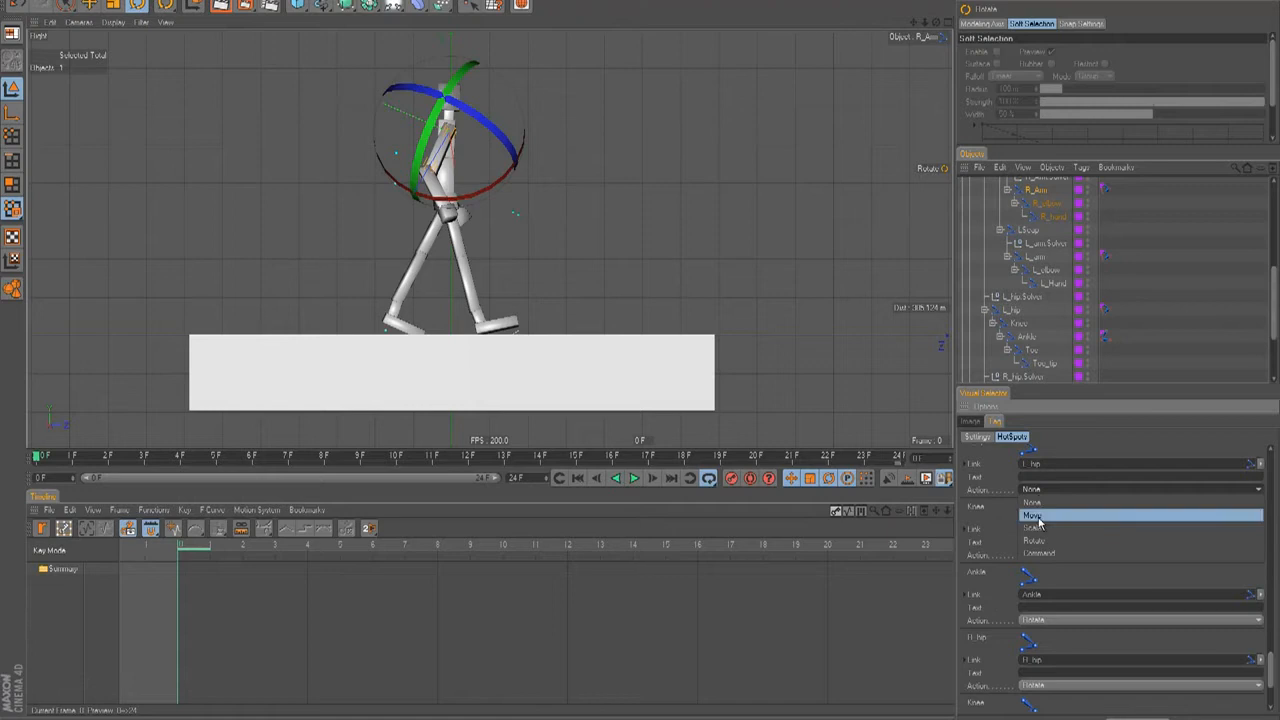
click(1041, 542)
scroll(1272, 680, up, 3)
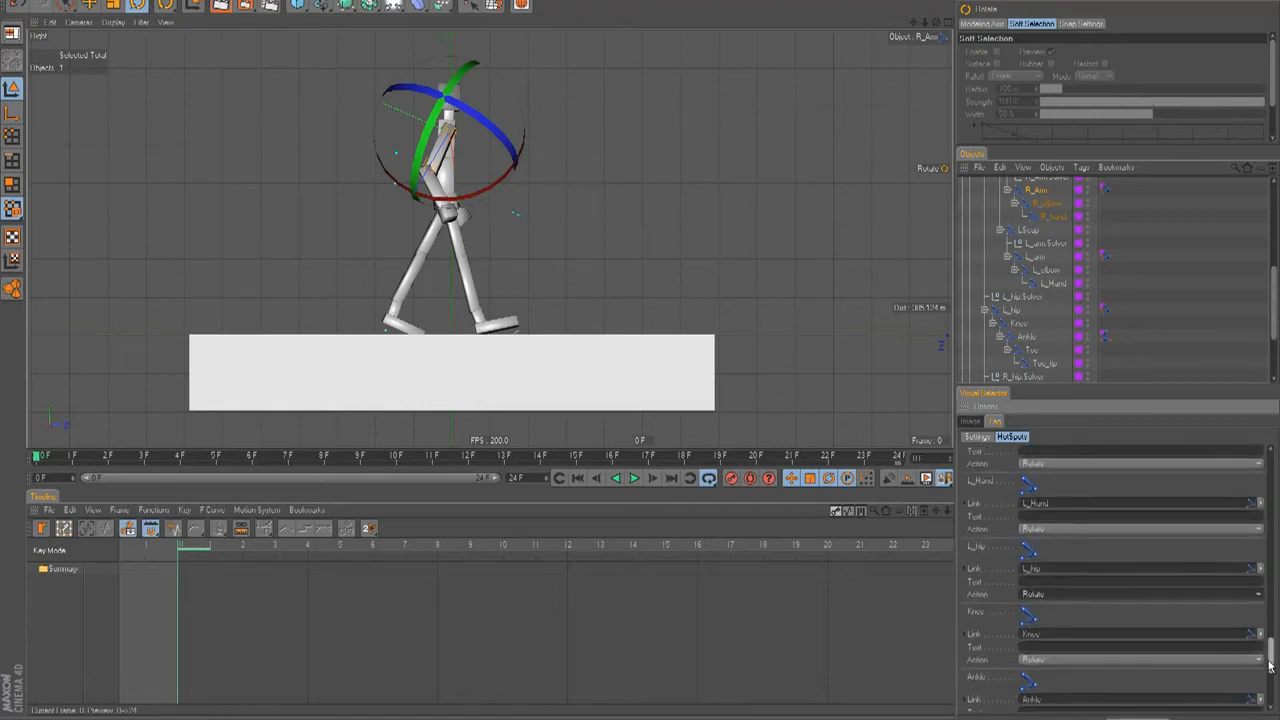
Label the L_hip hotspot "hip" and select that joint from the Visual Selector image.
click(1047, 597)
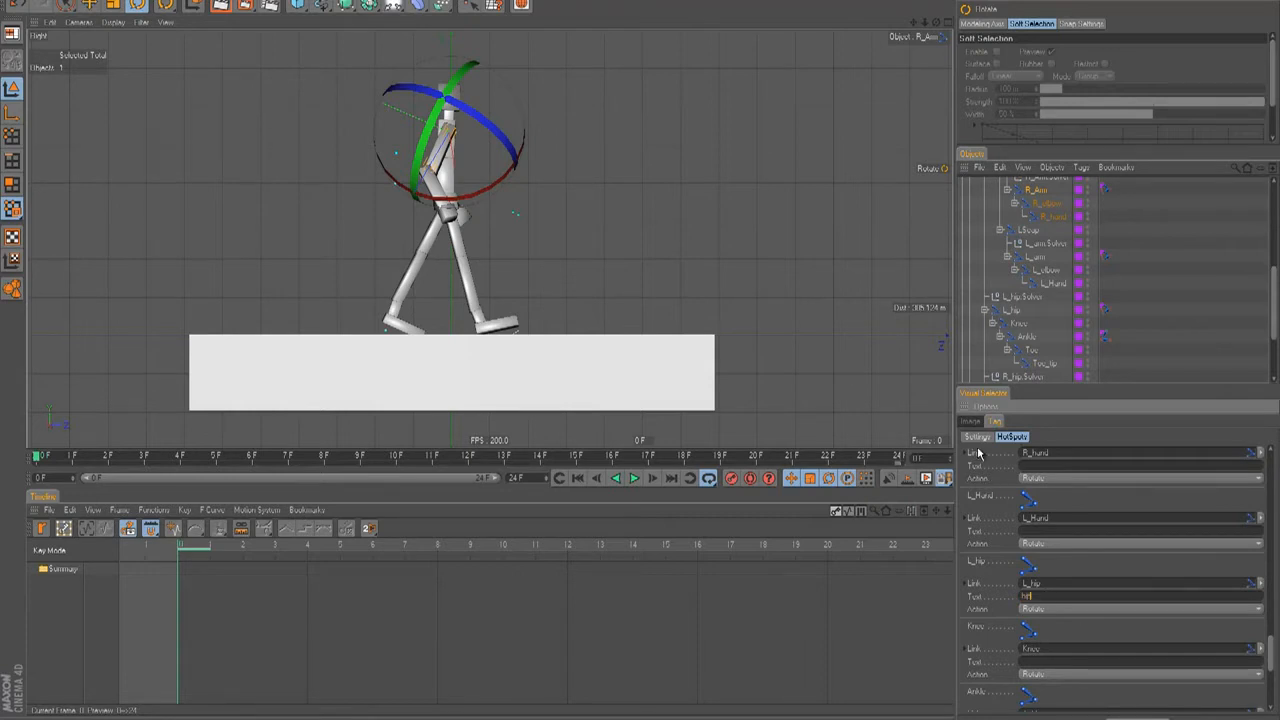
click(972, 422)
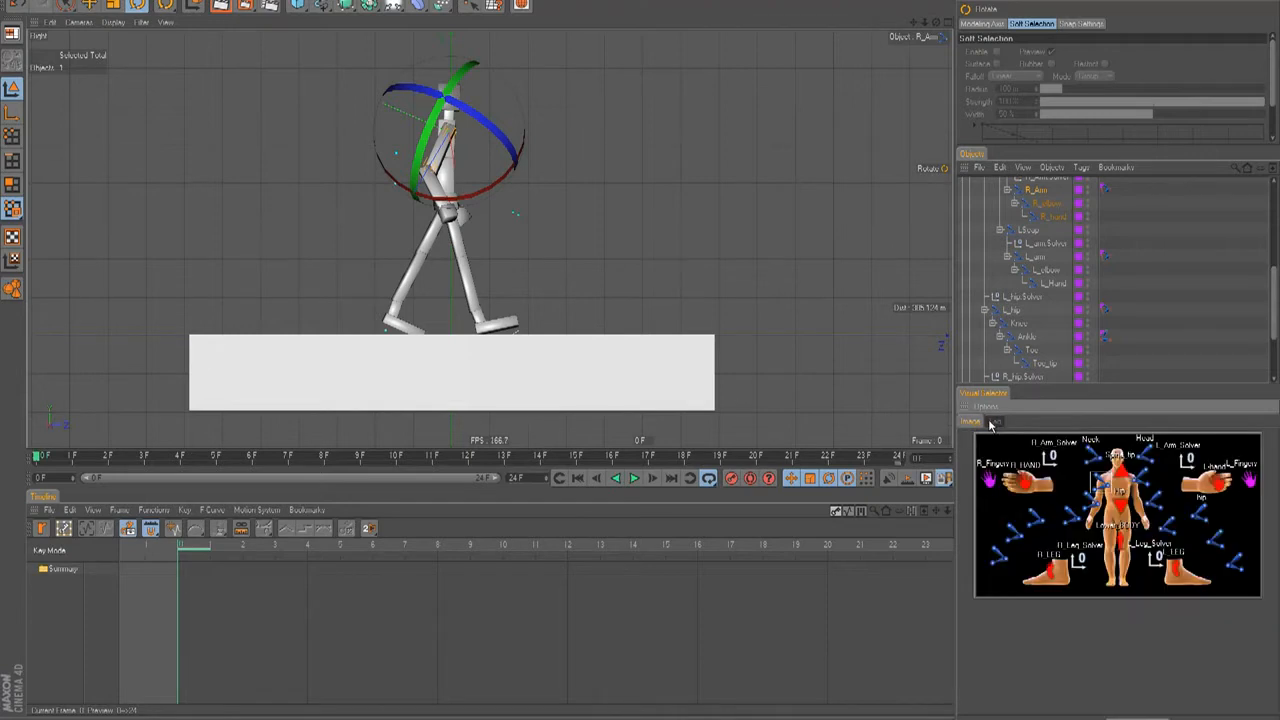
click(1203, 514)
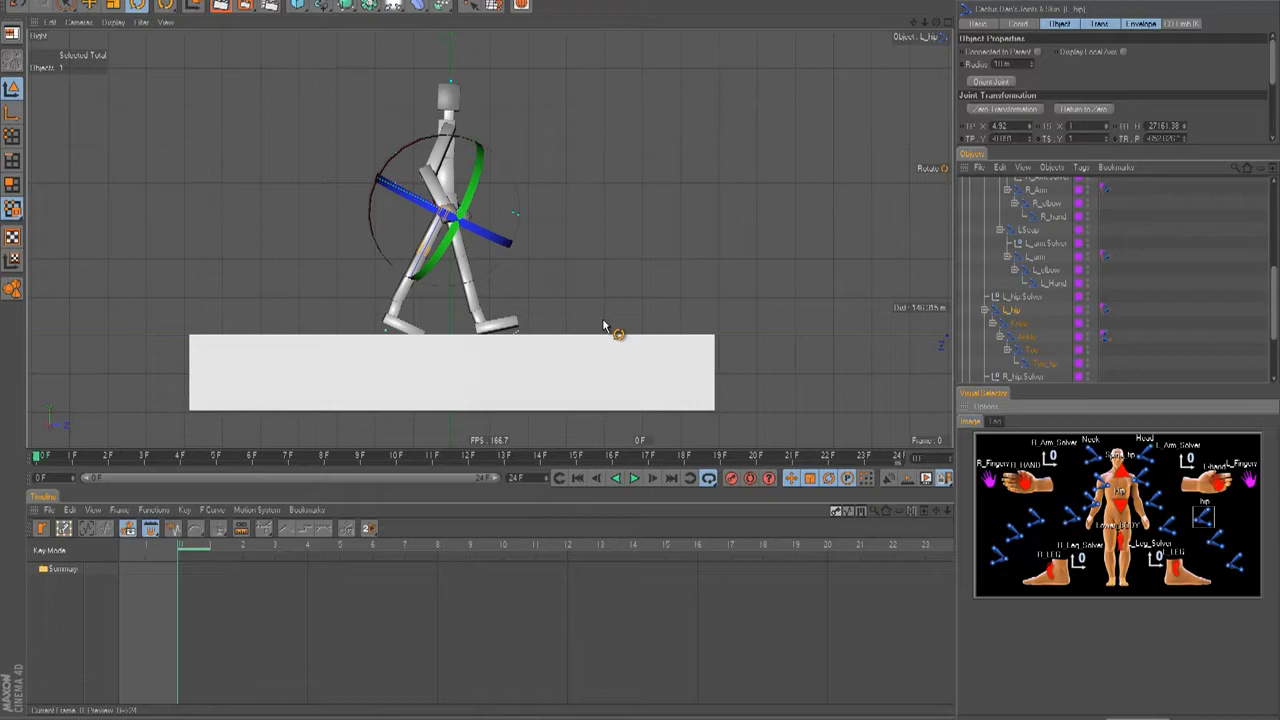
Enlarge the Right viewport and rotate the left hip joint to swing the rear leg slightly forward at frame 0.
alt+middle_drag(603, 325, 638, 349)
alt+right_drag(592, 324, 640, 347)
drag(548, 449, 533, 596)
alt+middle_drag(638, 339, 640, 351)
scroll(643, 350, up, 3)
alt+right_drag(640, 350, 630, 348)
alt+middle_drag(638, 332, 640, 351)
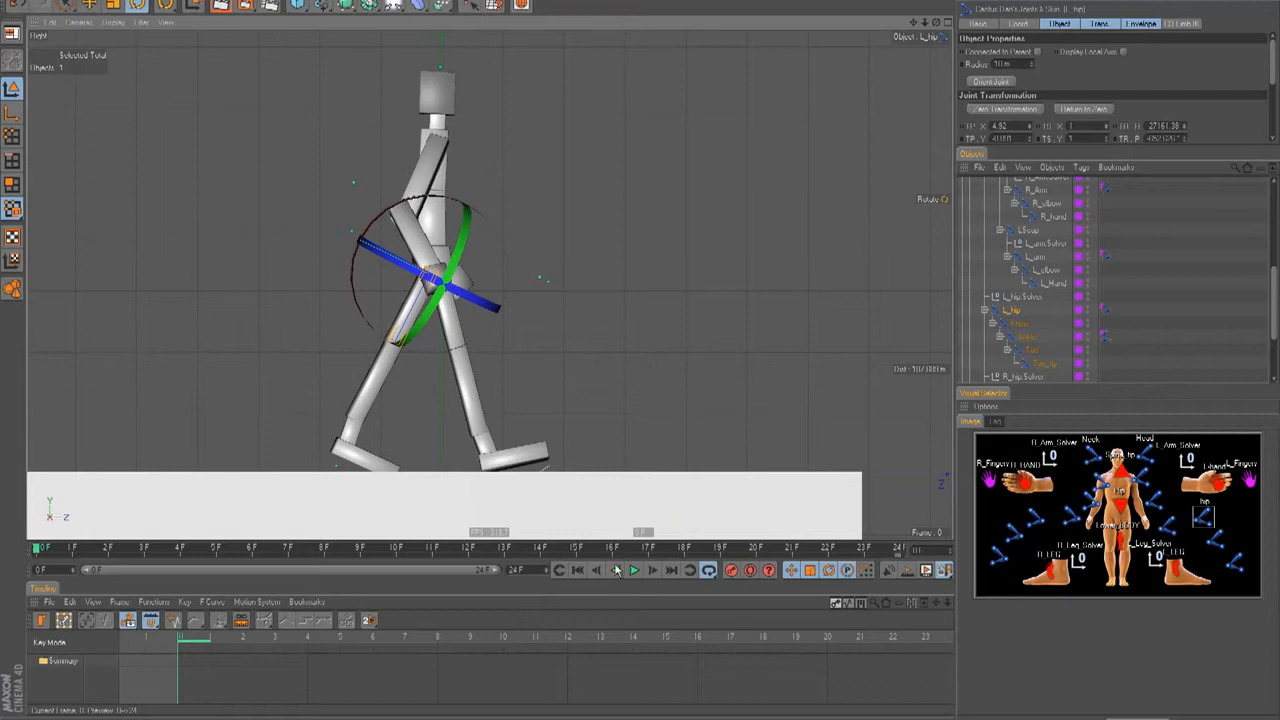
drag(577, 550, 36, 548)
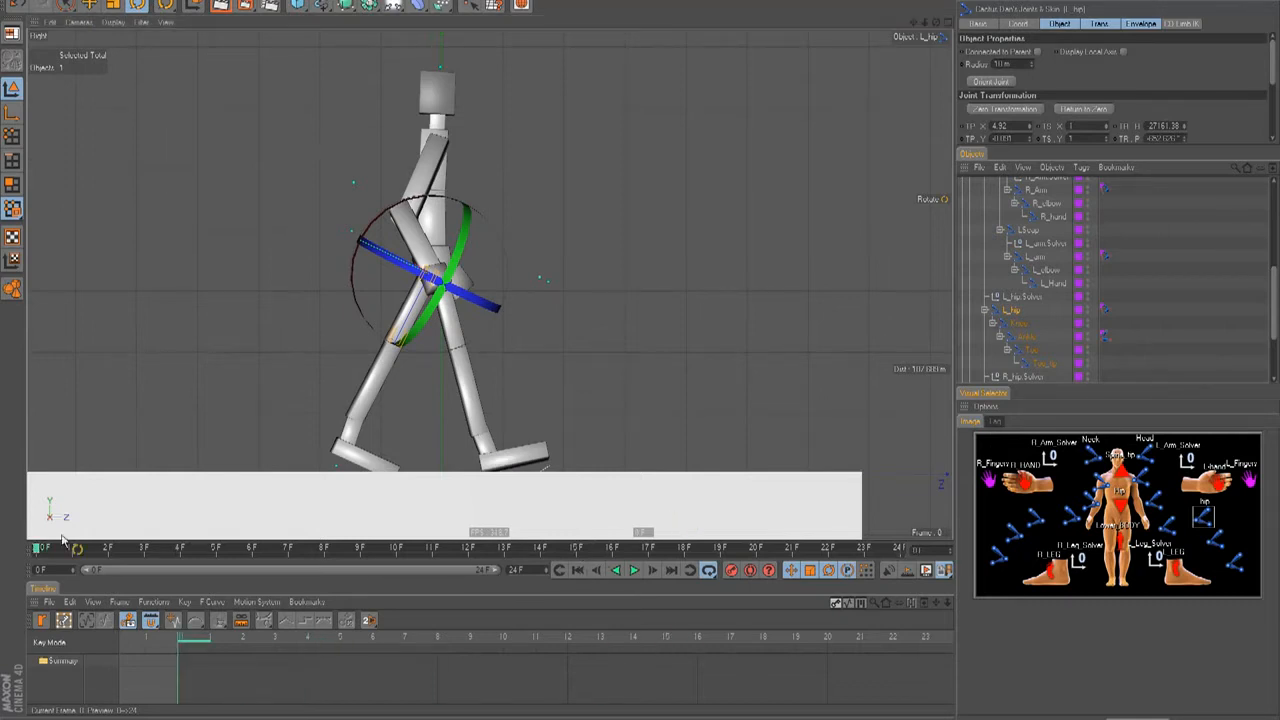
alt+middle_drag(423, 433, 420, 451)
mouse_move(446, 388)
mouse_down()
mouse_move(477, 386)
mouse_move(455, 382)
mouse_up()
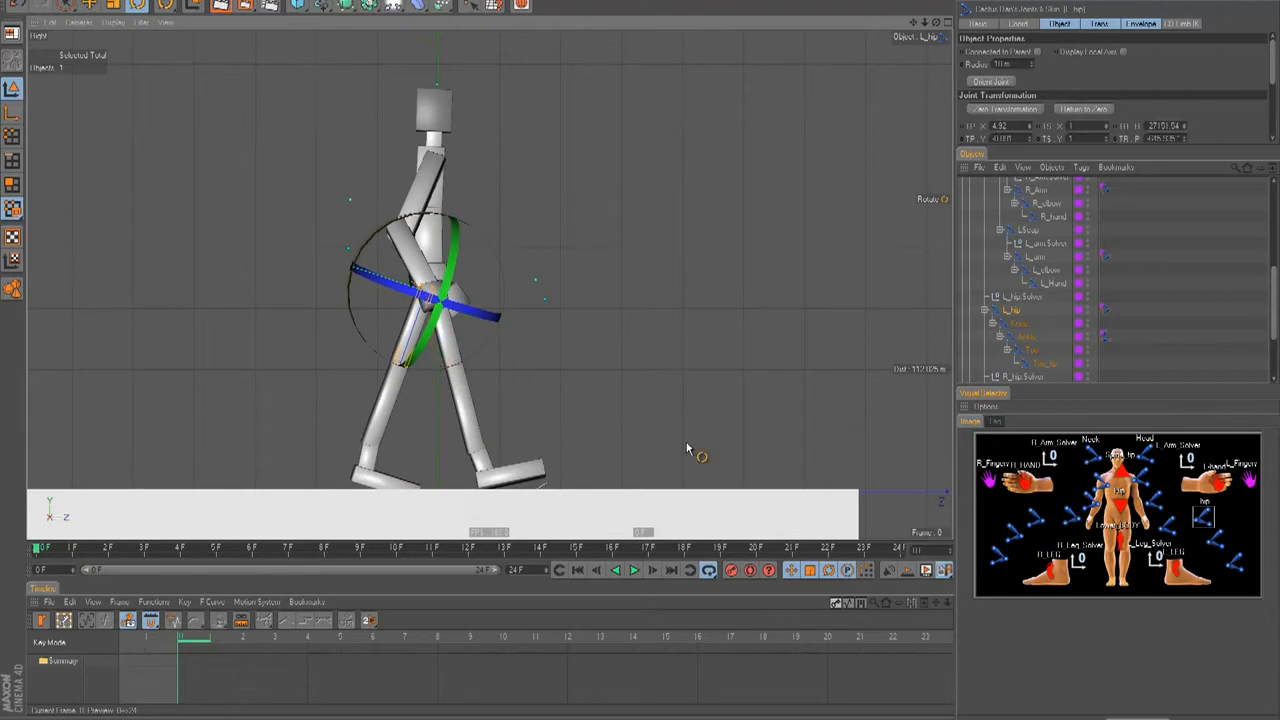
Rotate the left knee to bend the lower leg backward, and select the left ankle joint.
click(1215, 540)
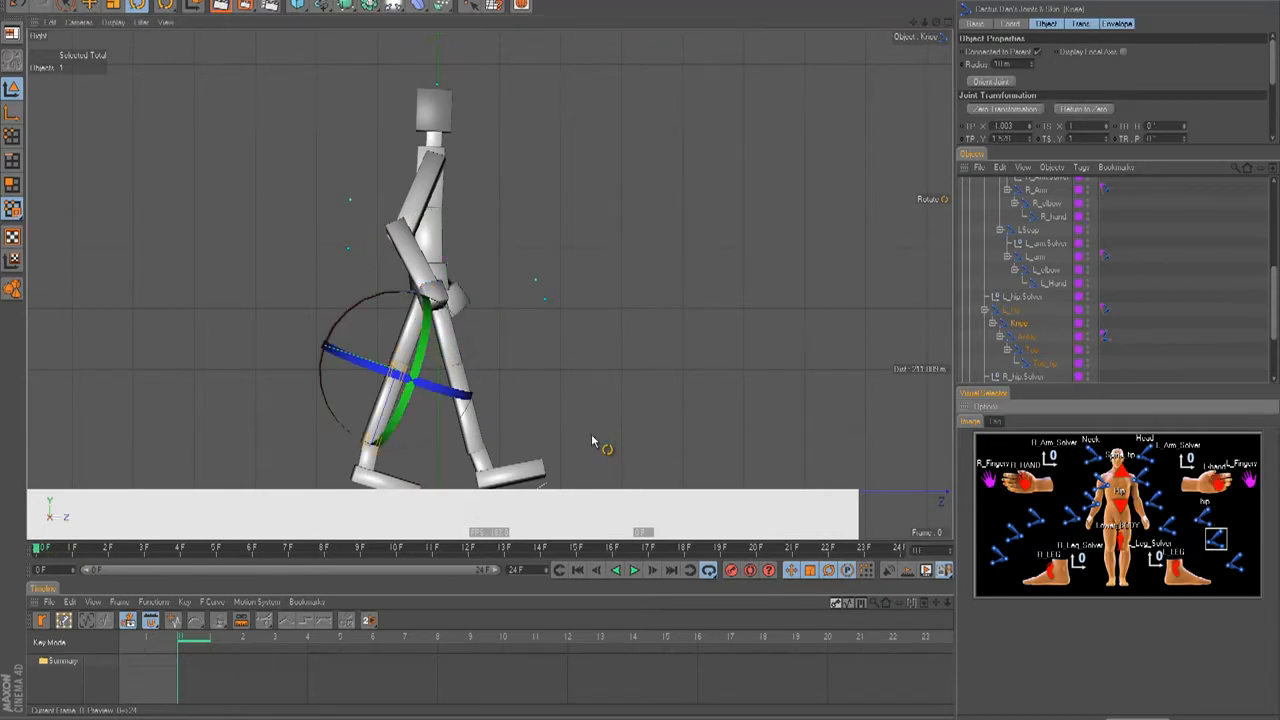
drag(428, 449, 393, 452)
click(1233, 563)
Rotate the right hip slightly forward and tilt the right ankle so the front foot's toes point up.
click(1035, 517)
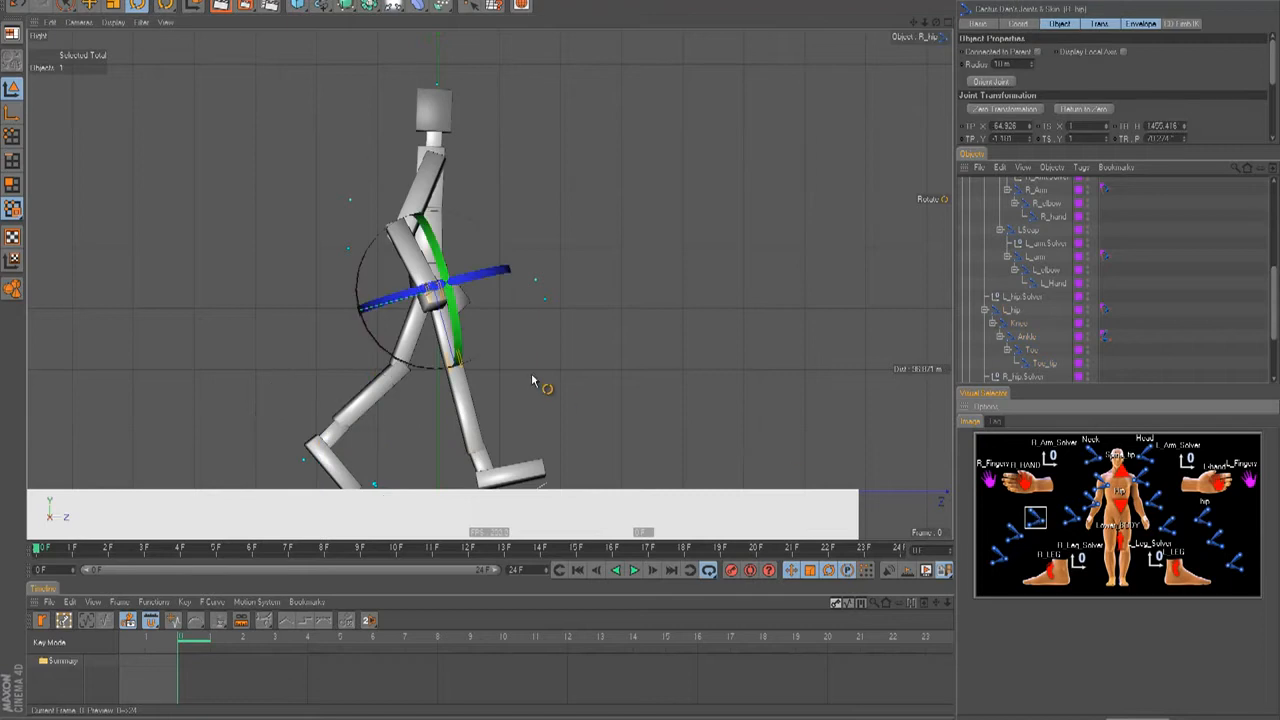
drag(432, 370, 421, 371)
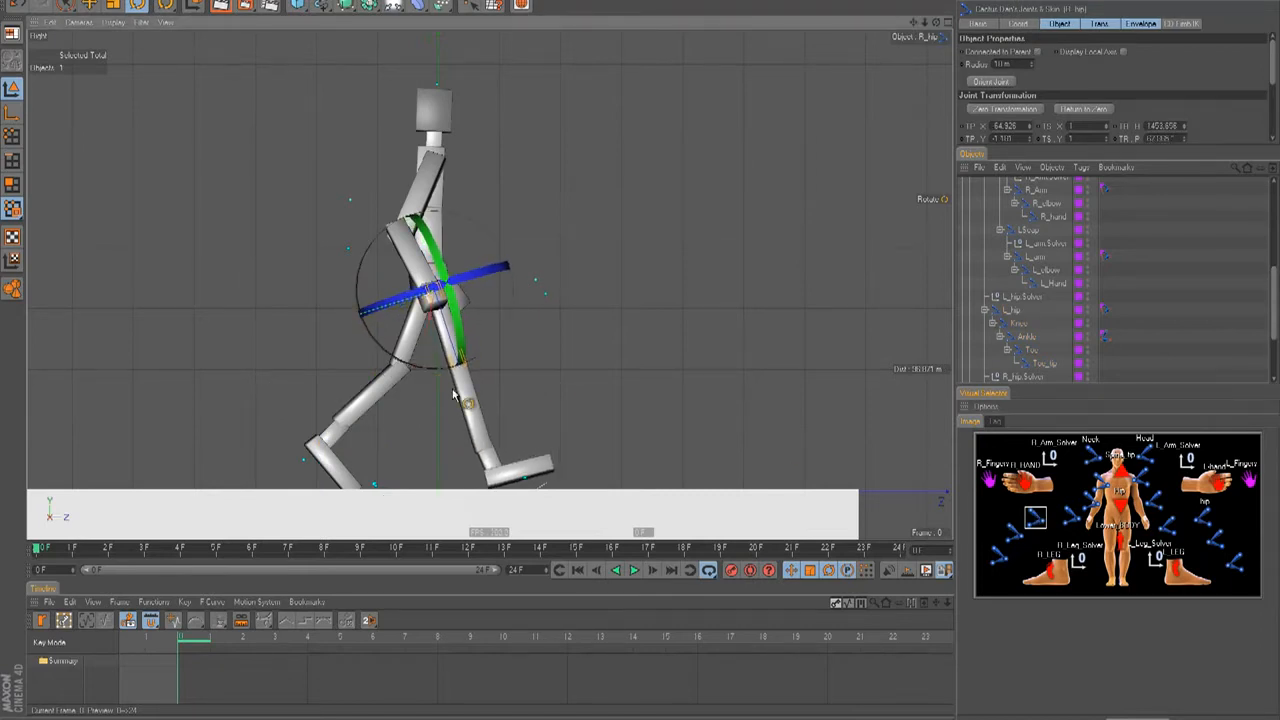
click(998, 557)
mouse_move(569, 432)
mouse_down()
mouse_move(565, 415)
mouse_move(571, 426)
mouse_up()
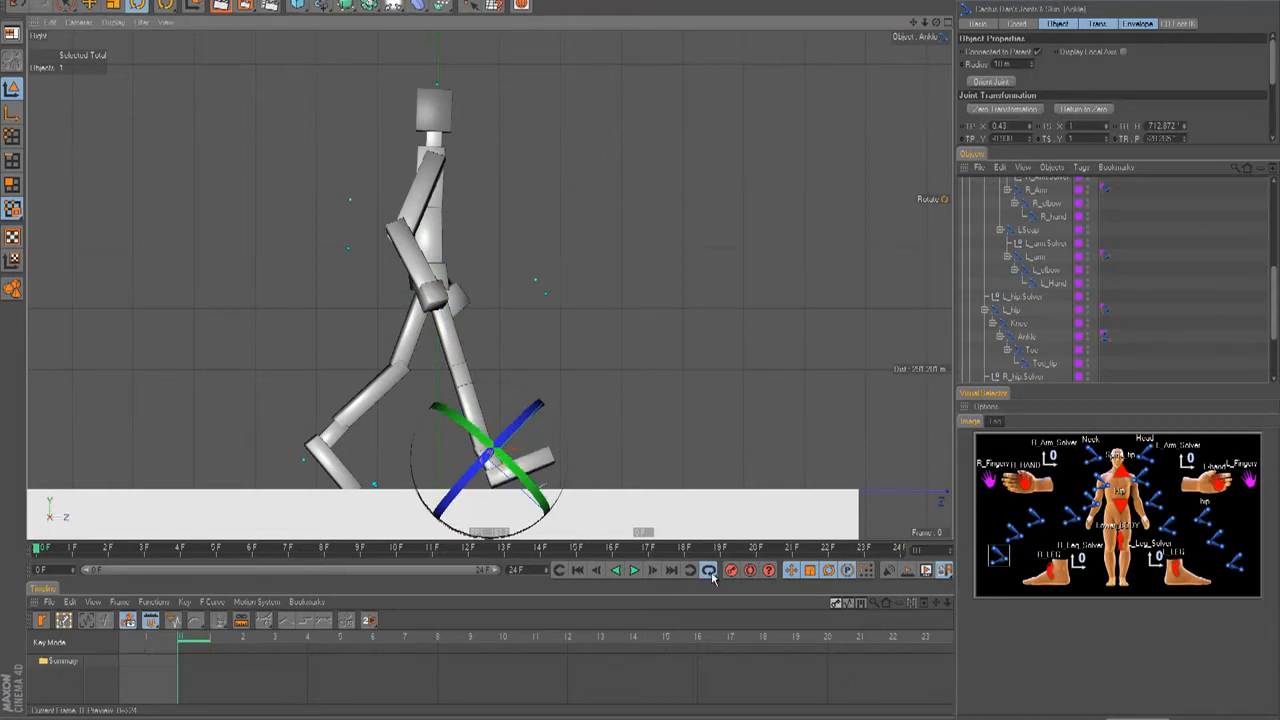
Turn on autokeying and select all the rig's hotspots in the Visual Selector.
click(747, 575)
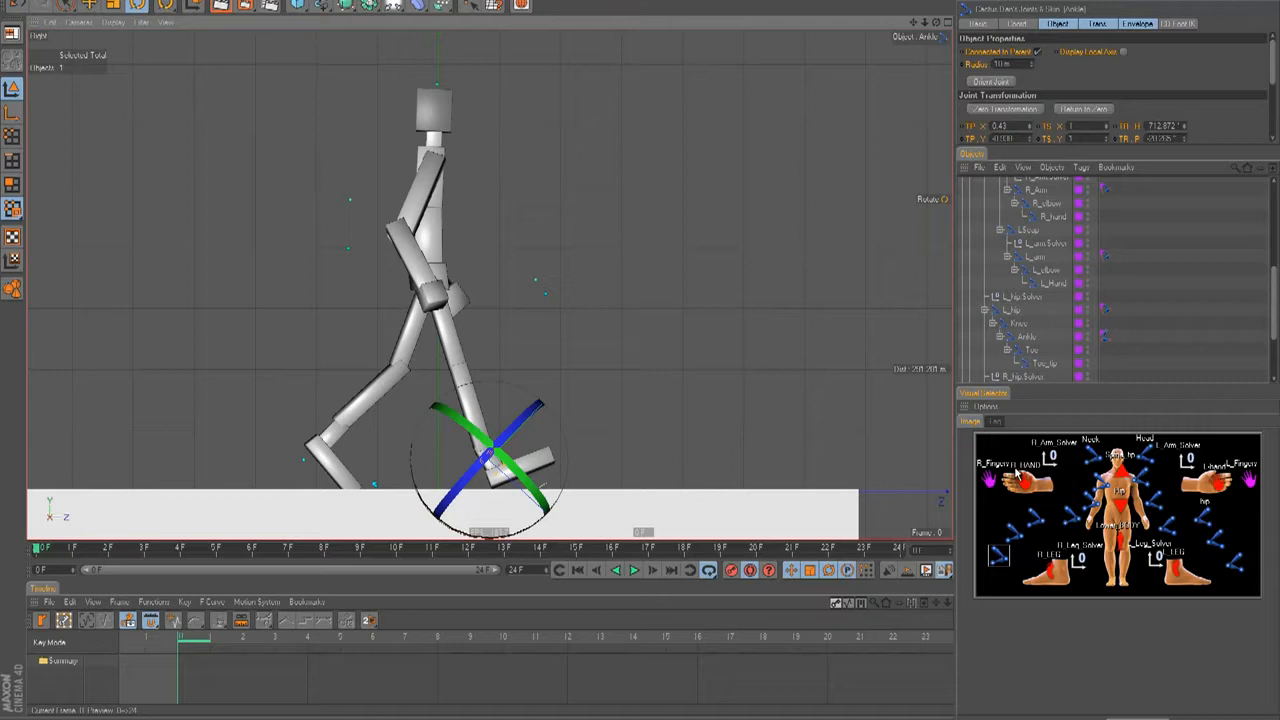
drag(986, 447, 1260, 596)
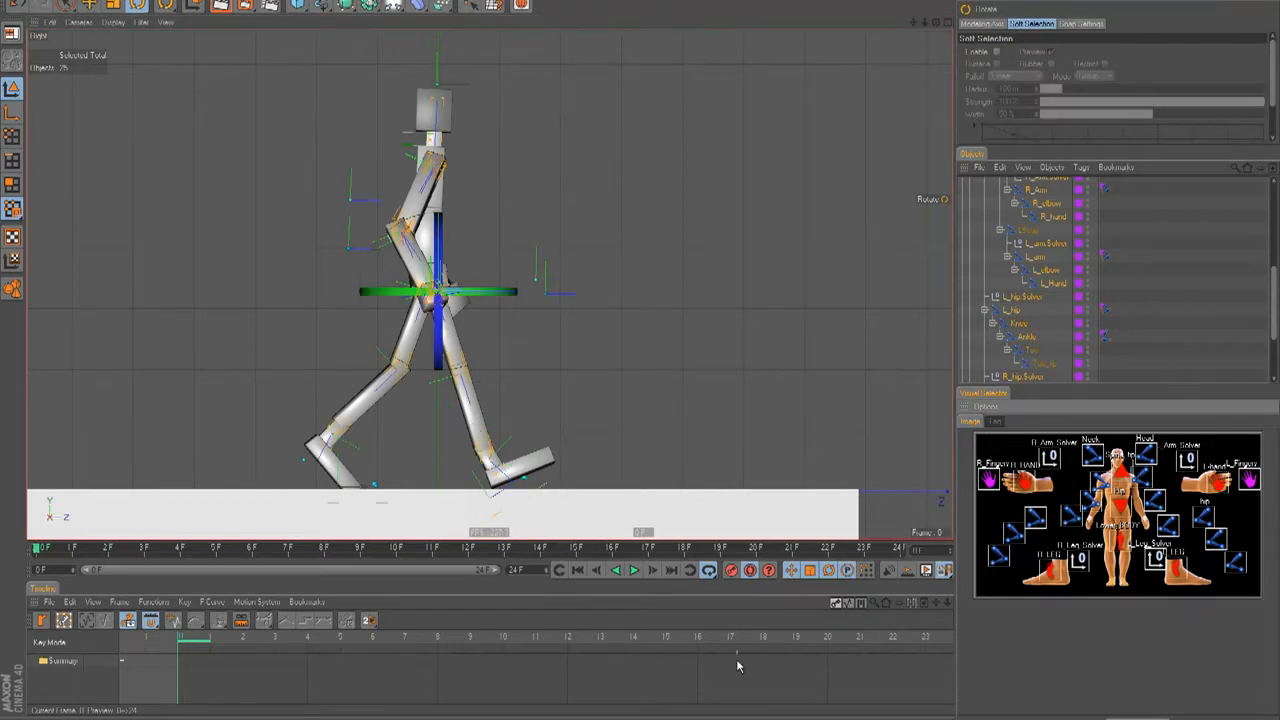
Record a keyframe for all selected rig controls at frame 0, deselect them, and rotate the right arm joint backward.
click(730, 571)
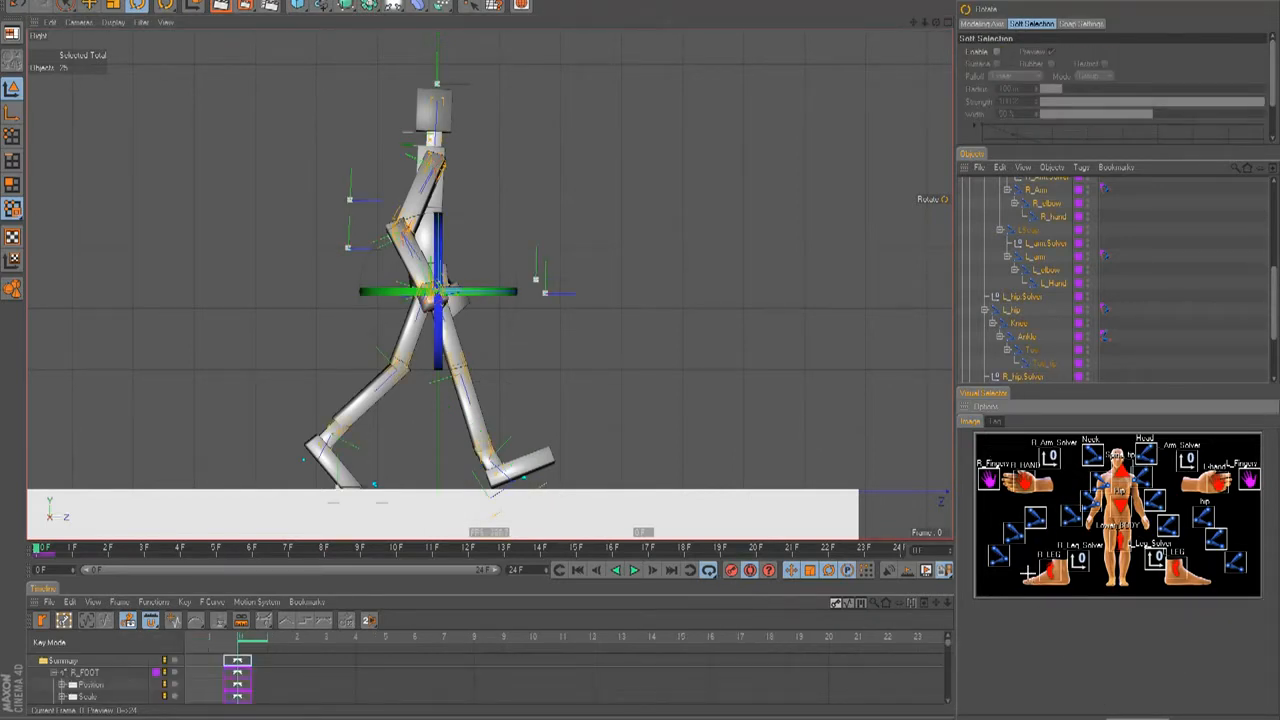
key(ctrl+shift+a)
click(1099, 490)
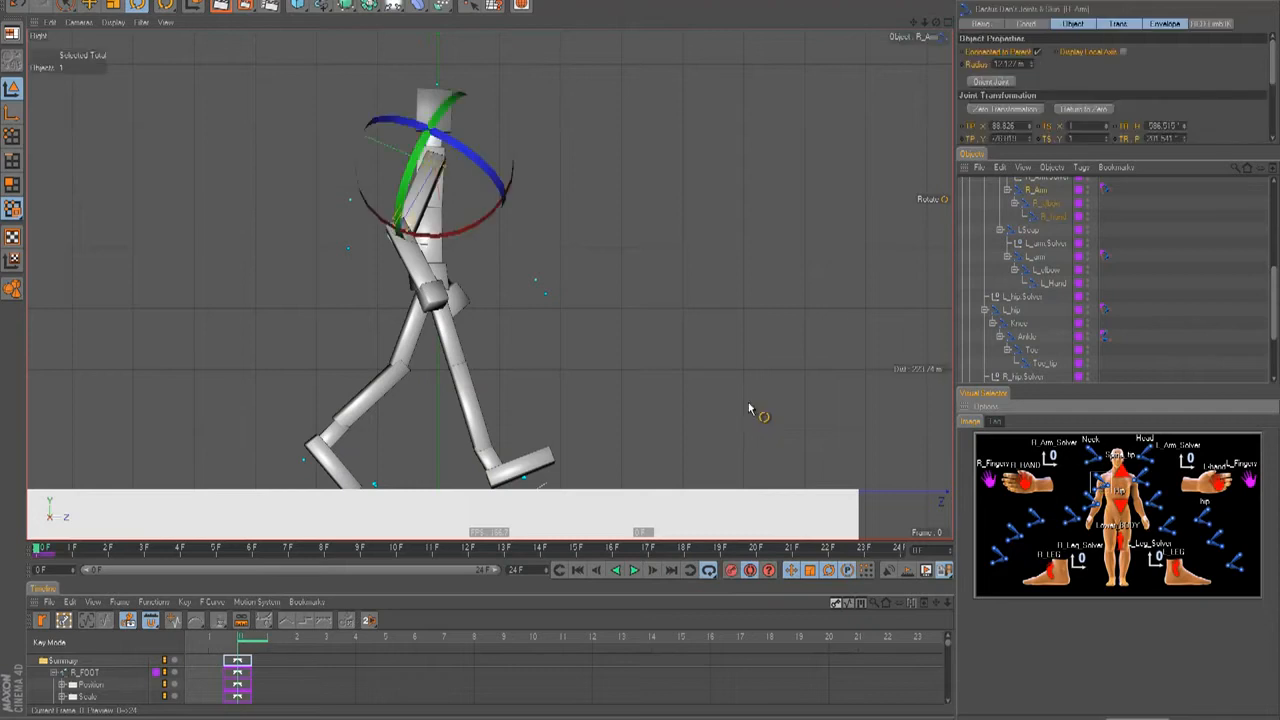
mouse_move(472, 231)
mouse_down()
mouse_move(458, 252)
mouse_move(470, 262)
mouse_move(484, 248)
mouse_up()
Switch off the IK option of the left hand control.
click(1137, 474)
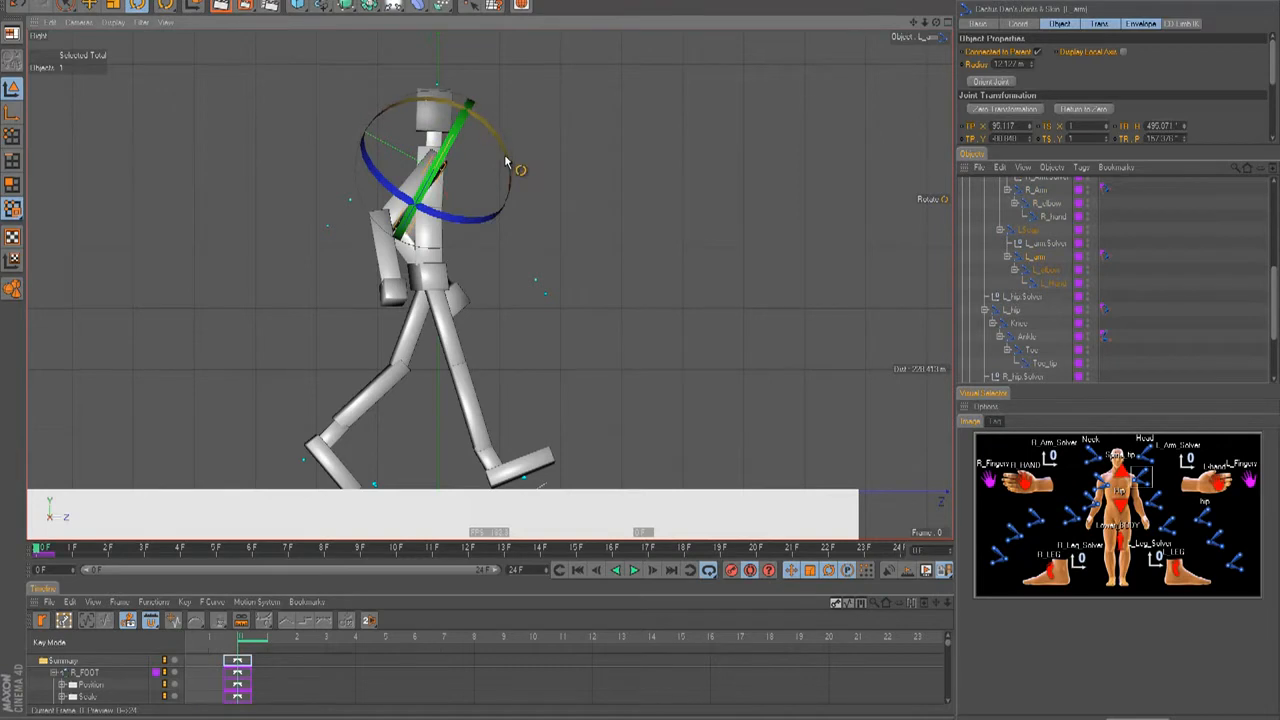
click(1205, 483)
key(e)
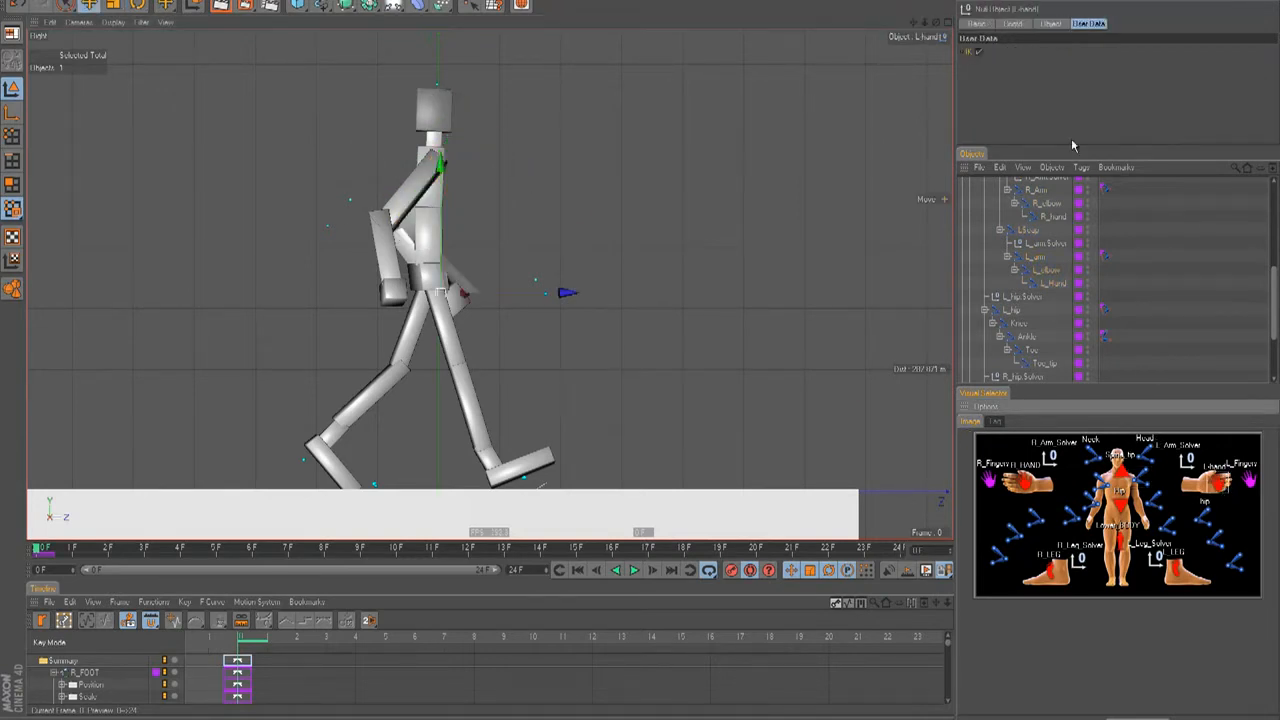
click(978, 53)
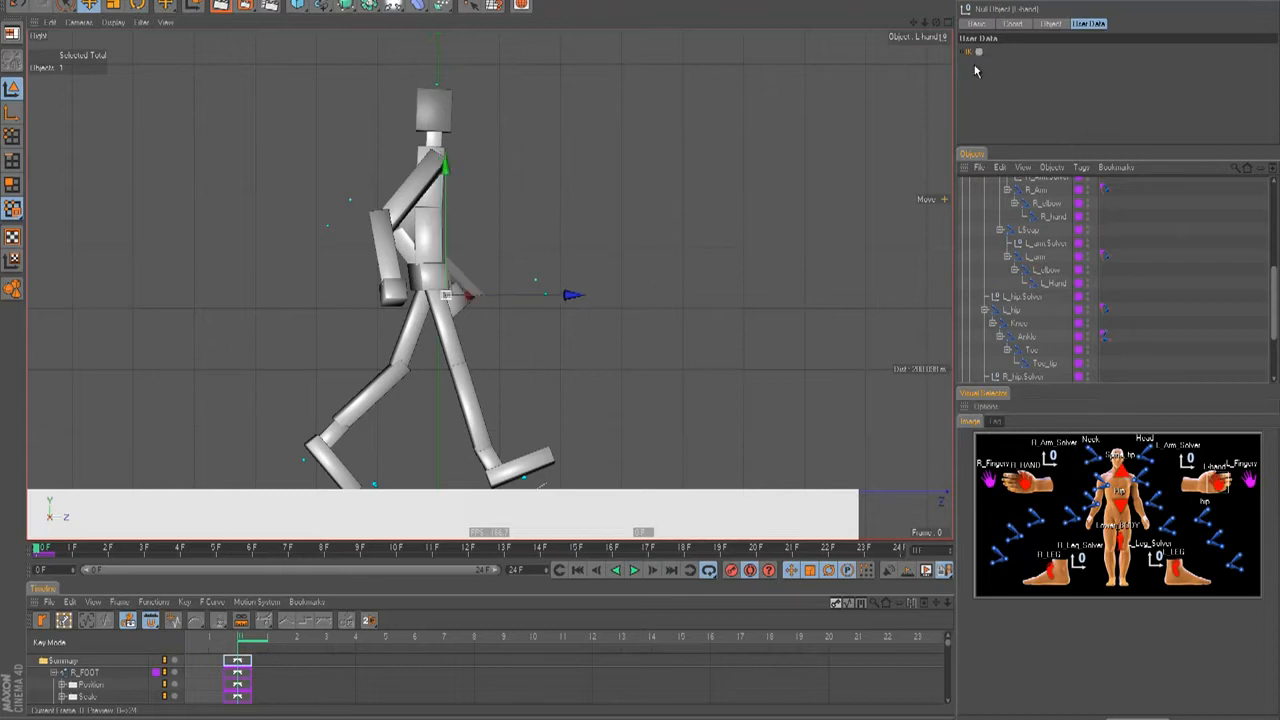
Rotate the left arm joint in the Right view to swing the arm forward.
click(1143, 481)
key(r)
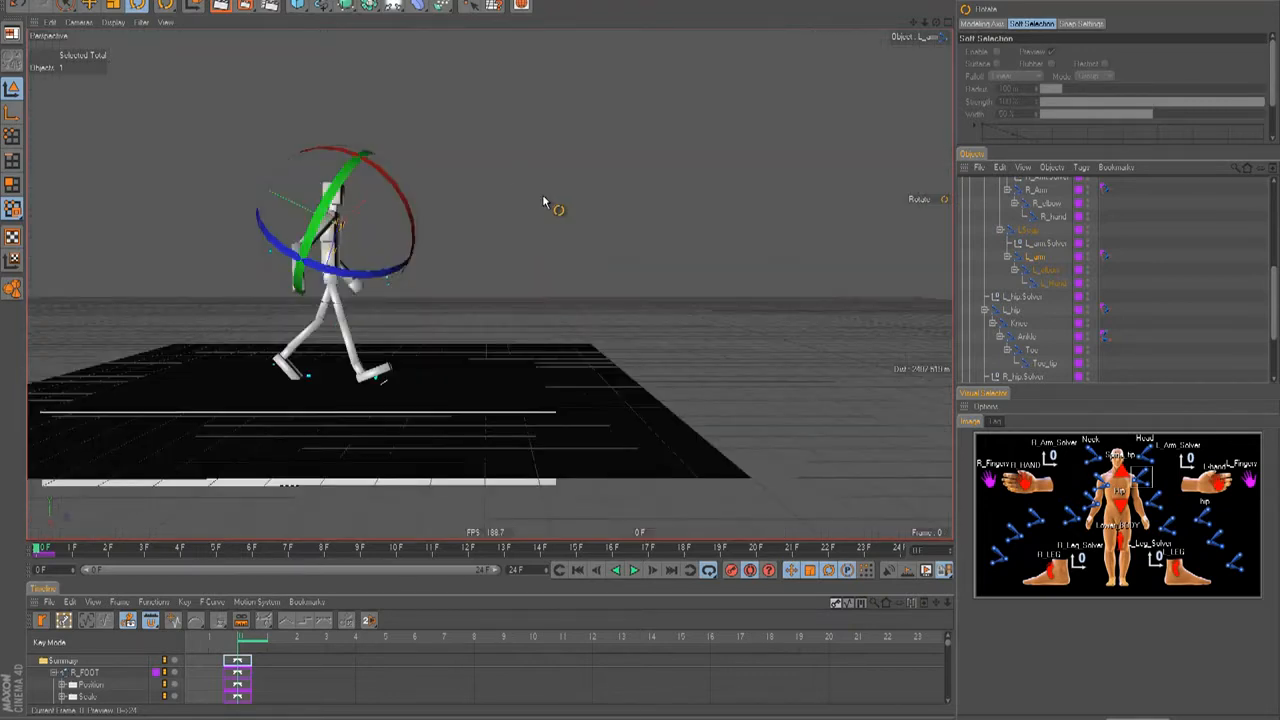
key(F2)
key(F3)
key(F4)
key(F3)
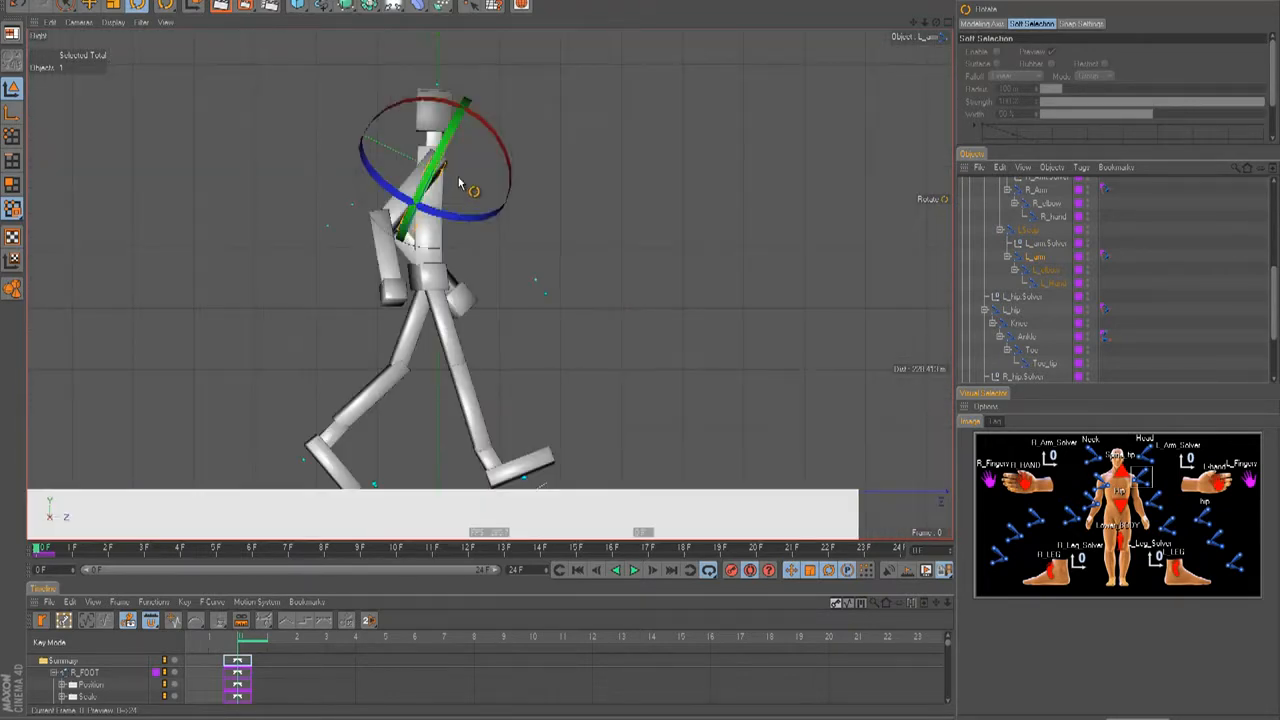
drag(508, 162, 489, 143)
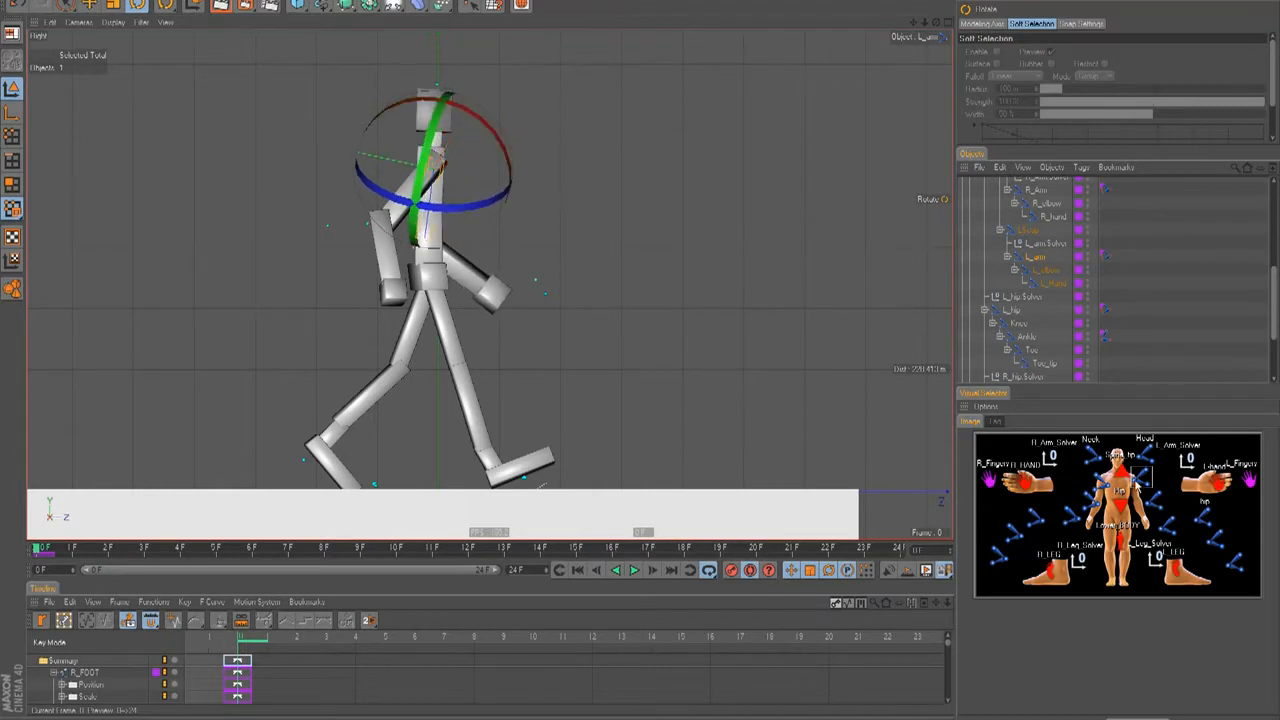
Fine-tune the left elbow and arm so the forearm reaches forward, and rotate the right arm slightly backward.
click(1153, 499)
drag(514, 218, 510, 241)
click(1165, 489)
drag(504, 153, 505, 151)
click(1100, 480)
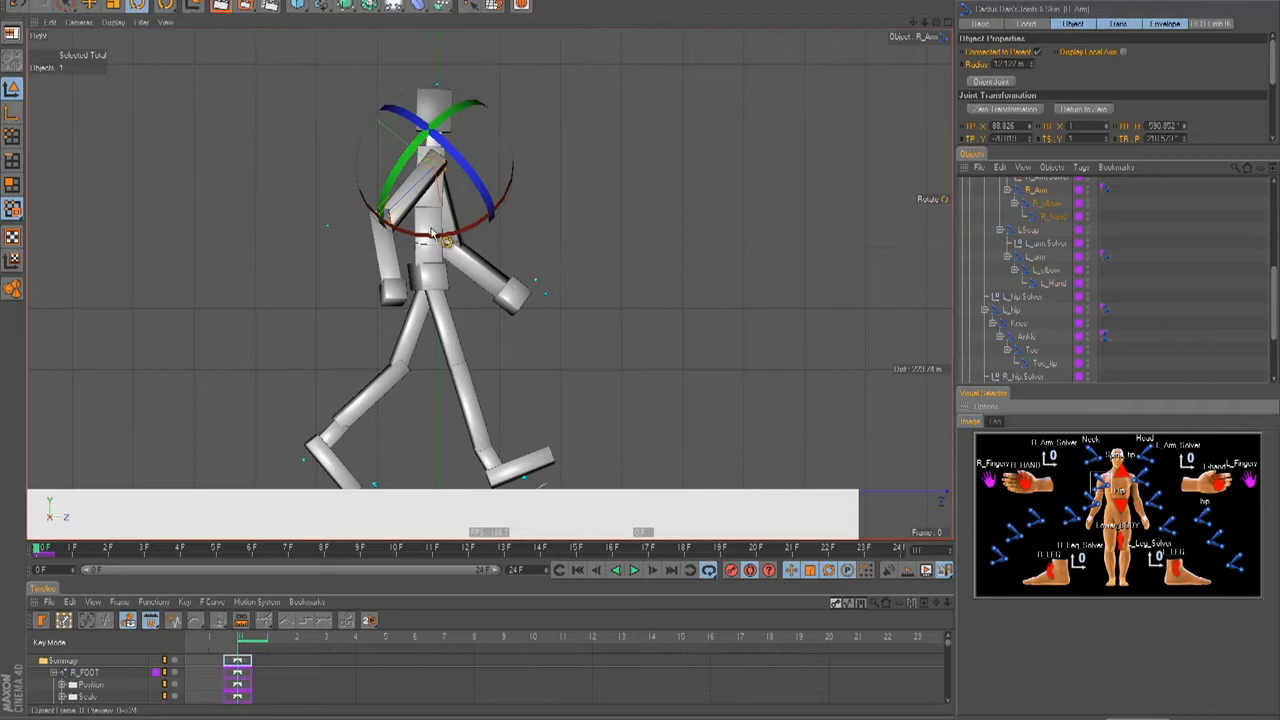
drag(442, 236, 445, 242)
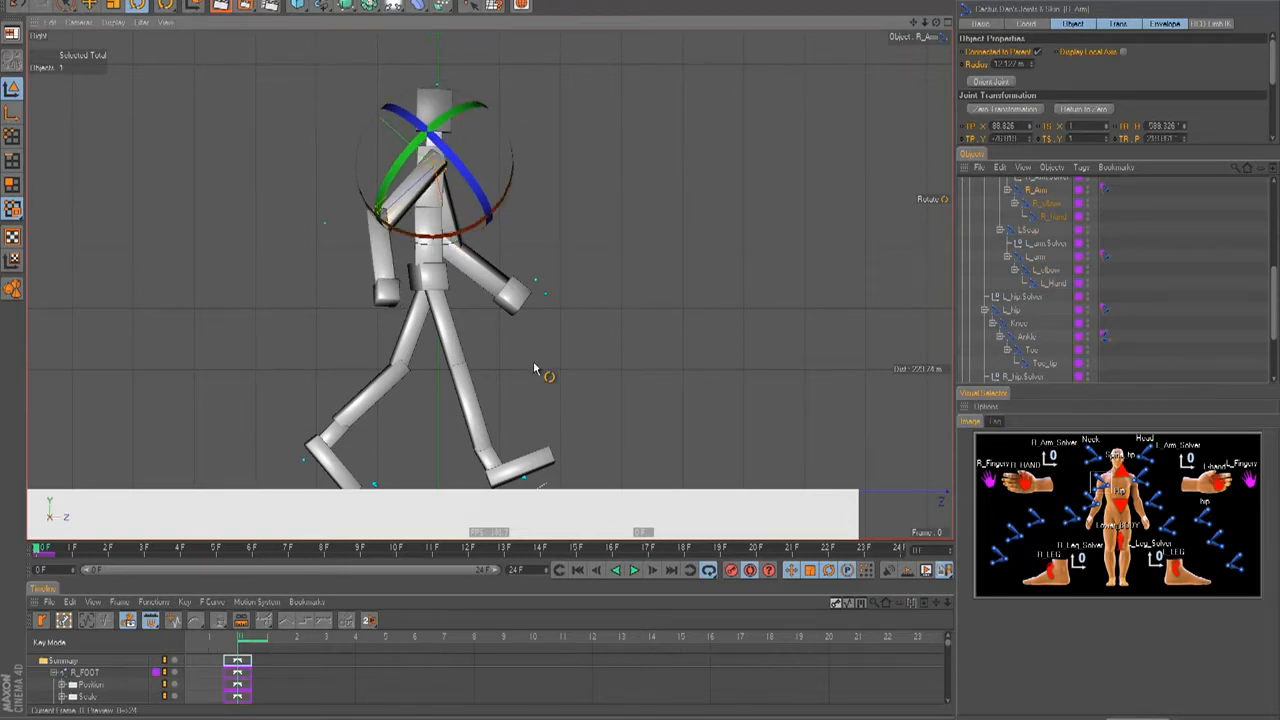
Go to frame 3 and rotate the left hip joint to swing the rear leg slightly further back.
key(g)
key(g)
key(g)
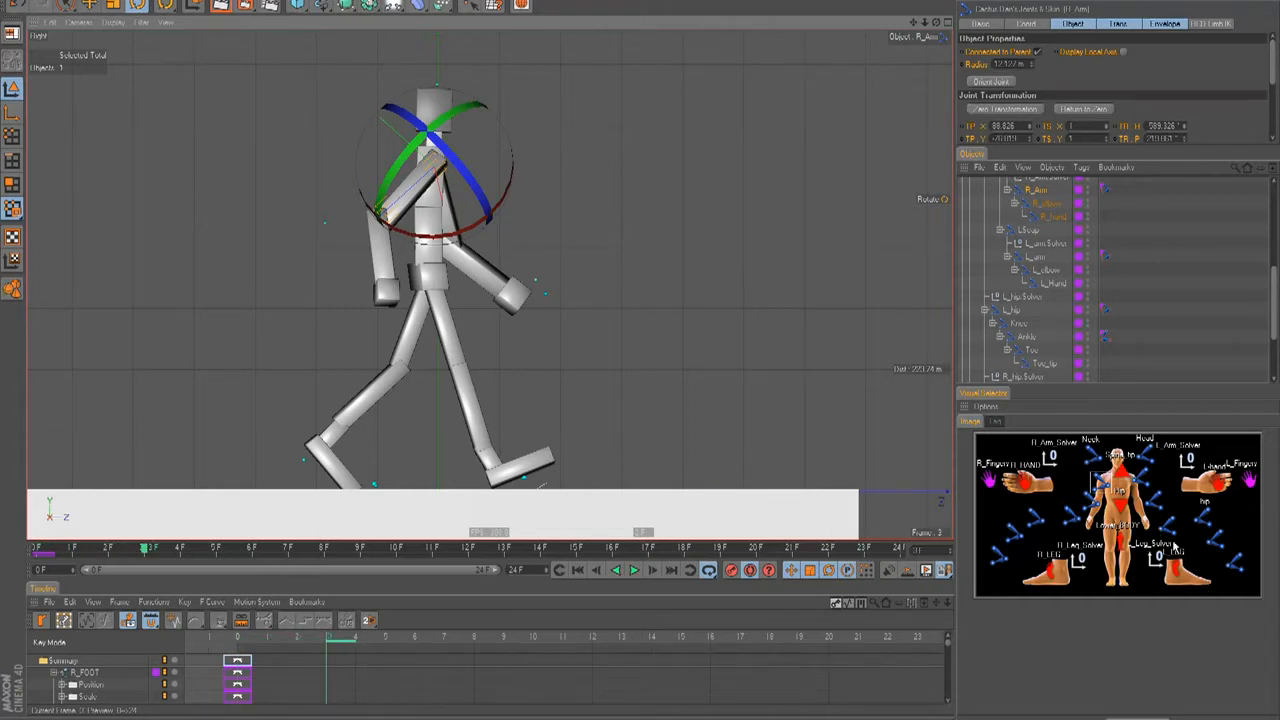
click(1203, 516)
drag(470, 372, 575, 410)
drag(450, 374, 446, 372)
Bend the right knee and swing the right thigh forward at frame 3 so the shin is upright and the foot level.
click(1040, 520)
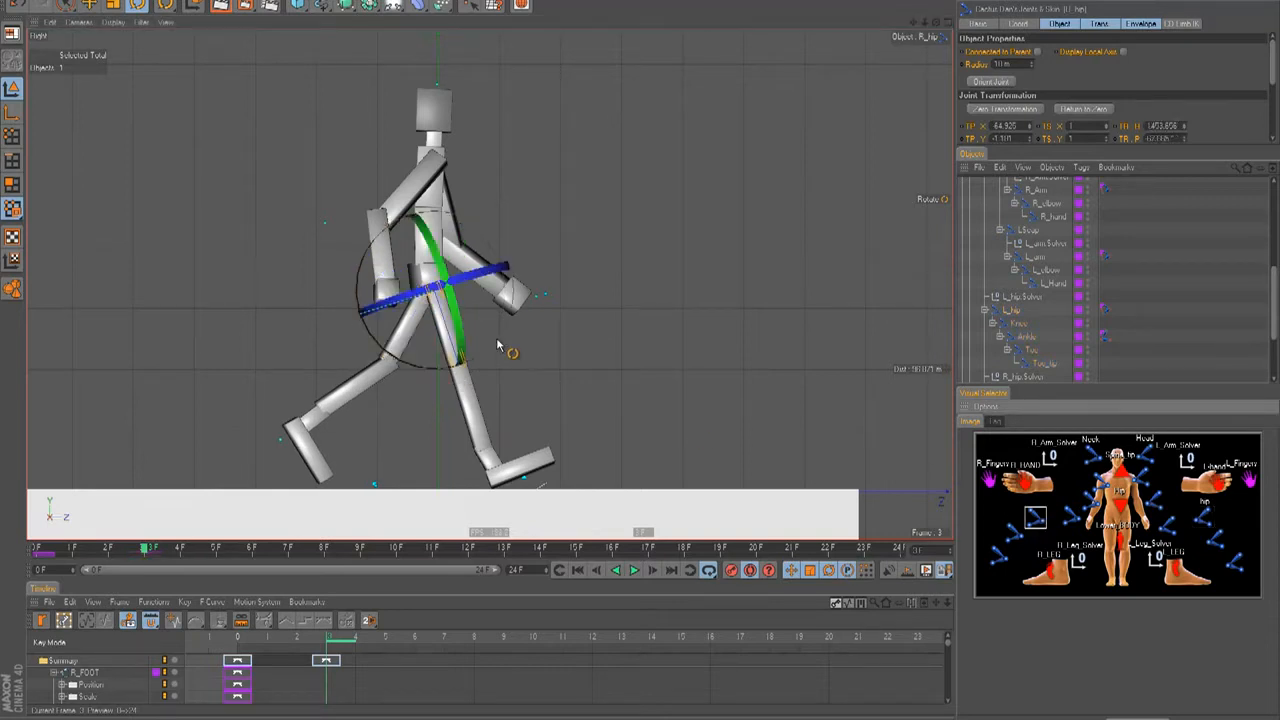
drag(496, 343, 486, 360)
click(1015, 535)
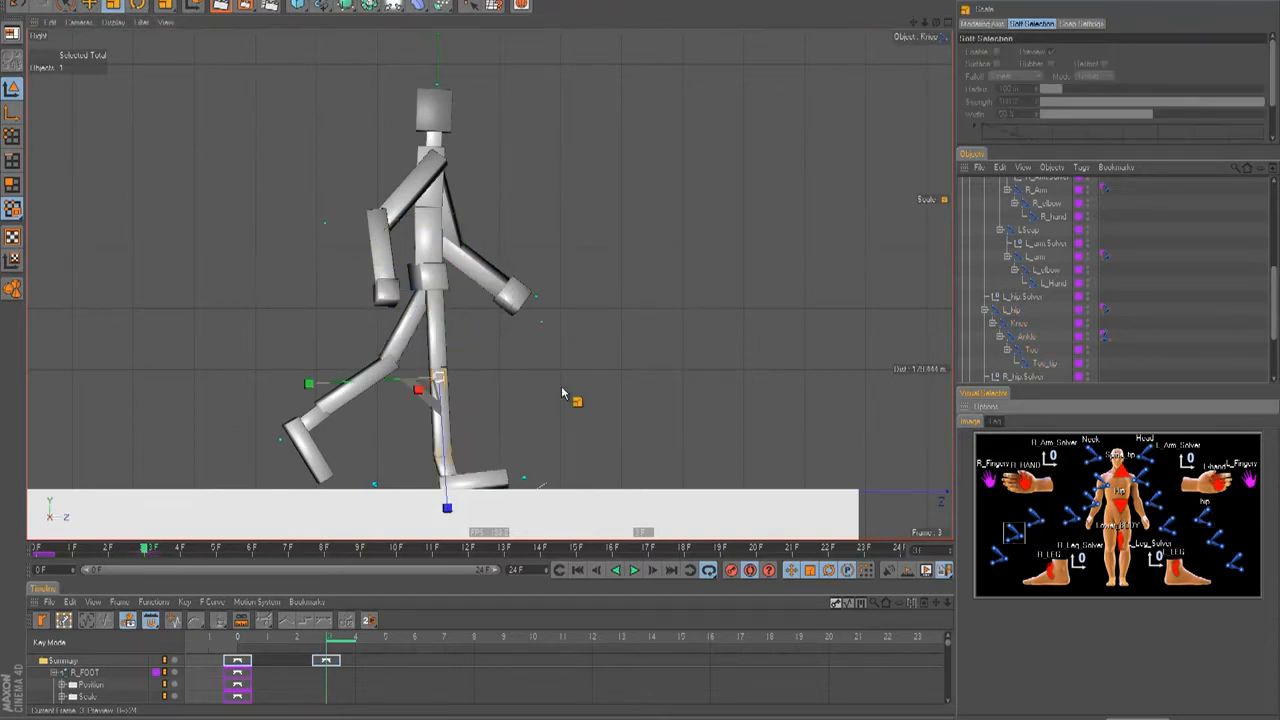
key(r)
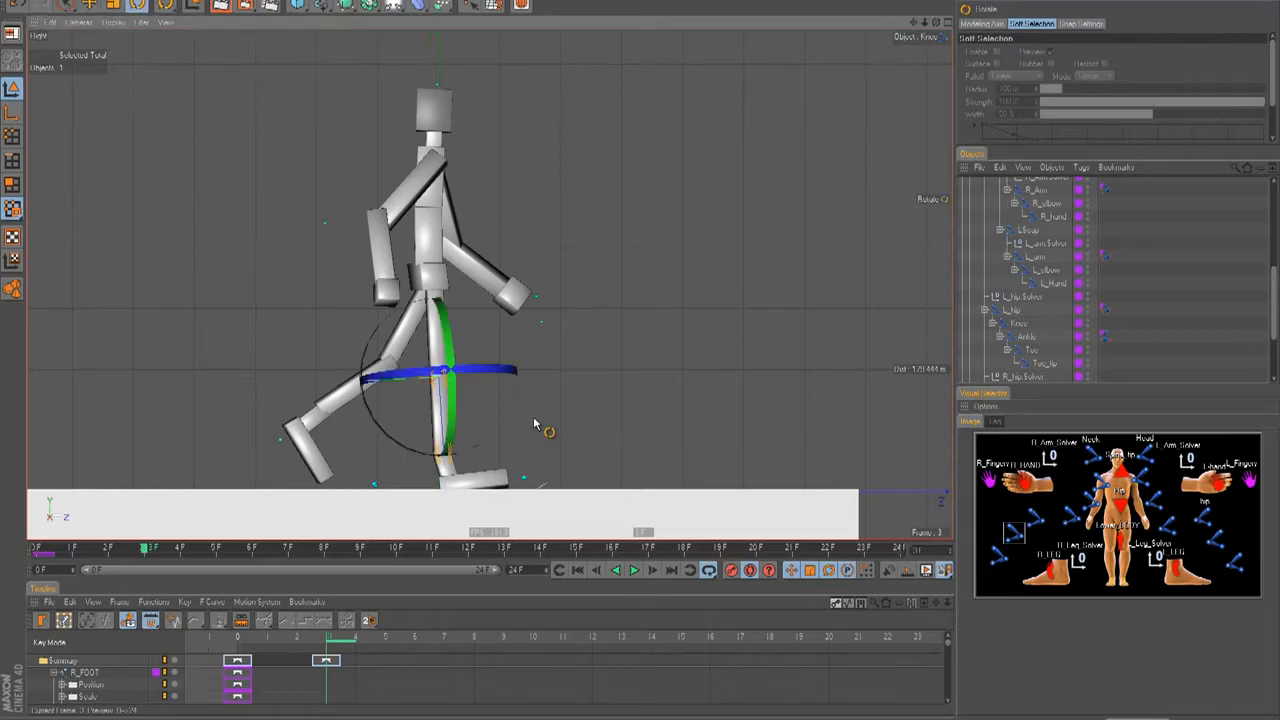
drag(494, 437, 440, 468)
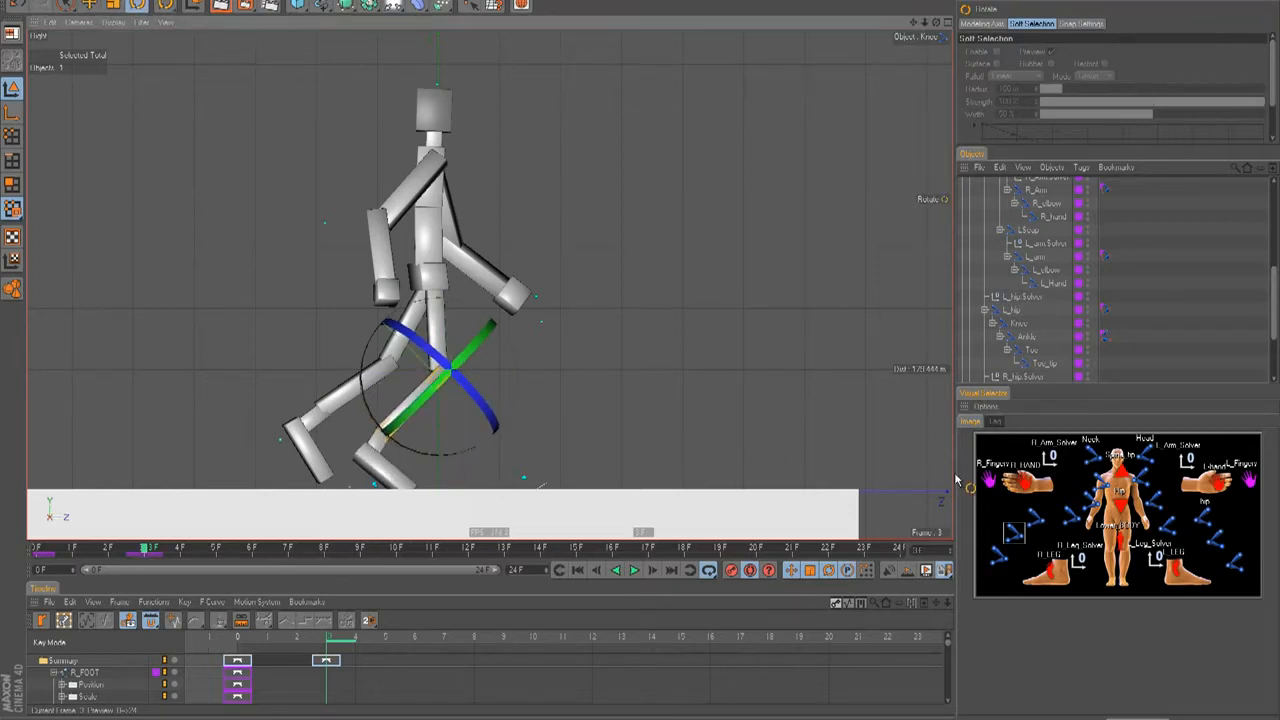
click(1037, 517)
drag(478, 366, 530, 328)
click(1003, 553)
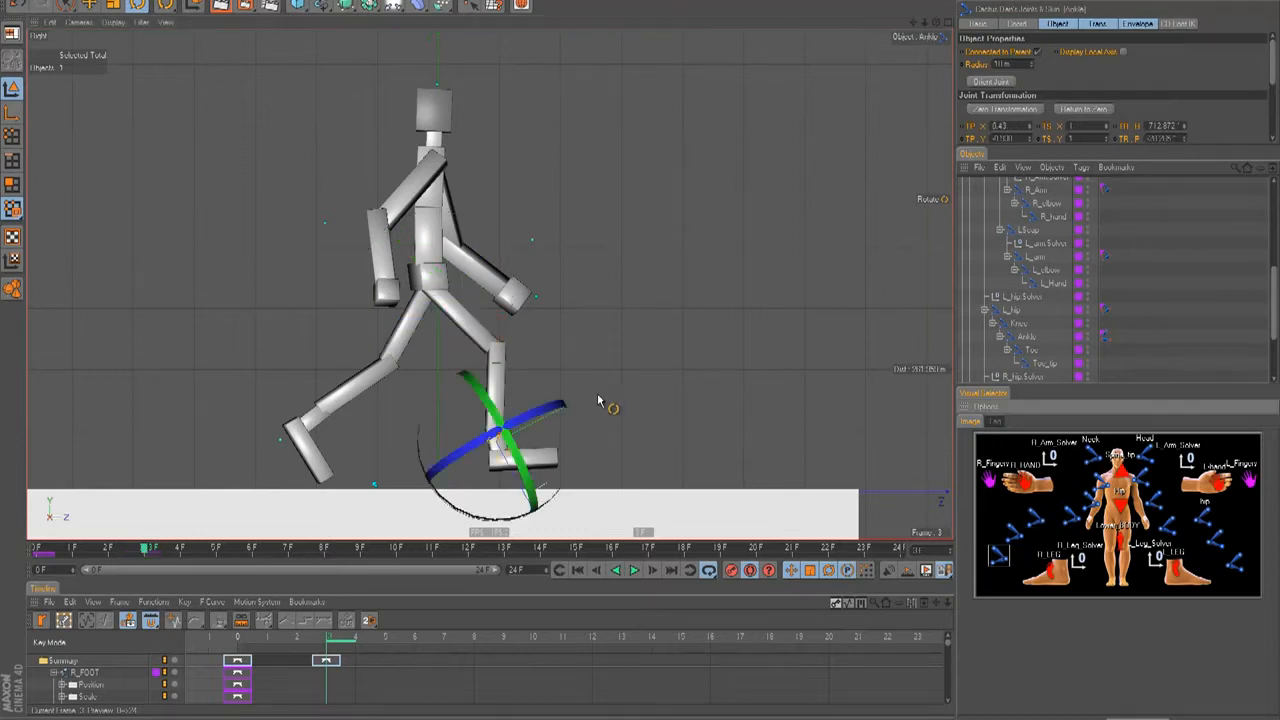
Move the lower body control down at frame 3 until the front foot rests on the floor.
click(1122, 546)
drag(640, 333, 640, 352)
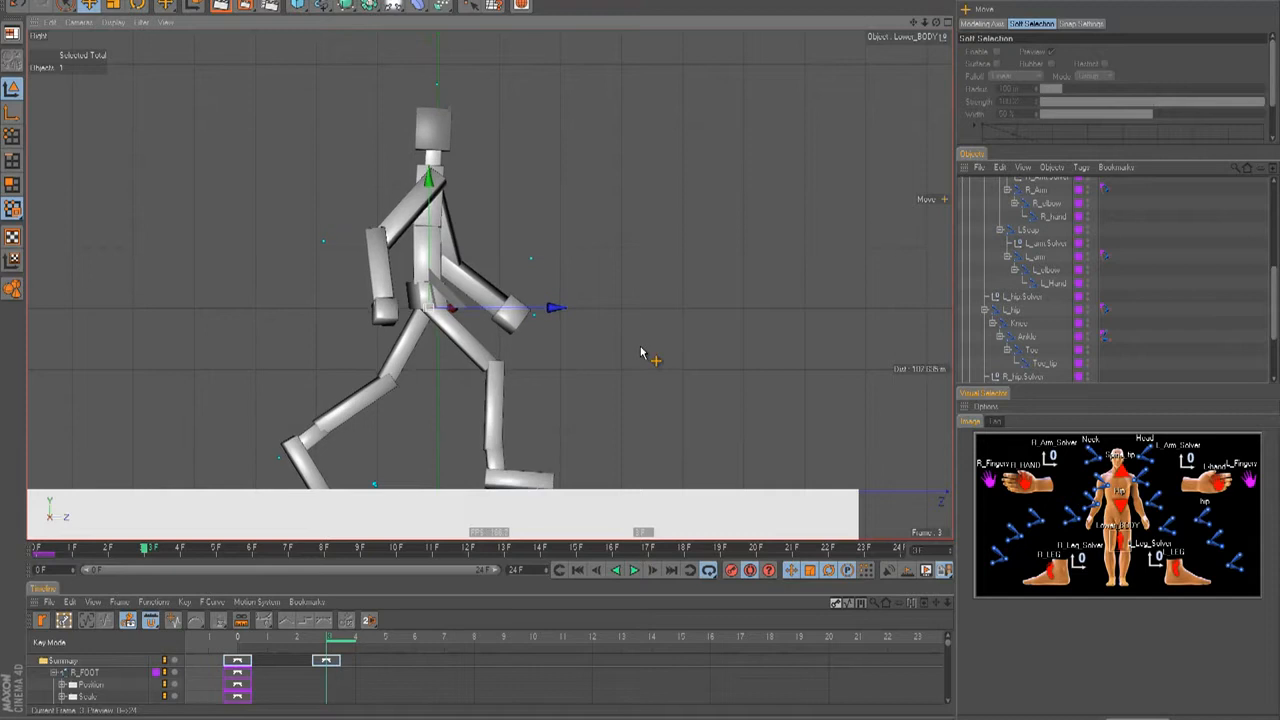
key(ctrl+z)
drag(430, 192, 430, 207)
drag(641, 352, 641, 354)
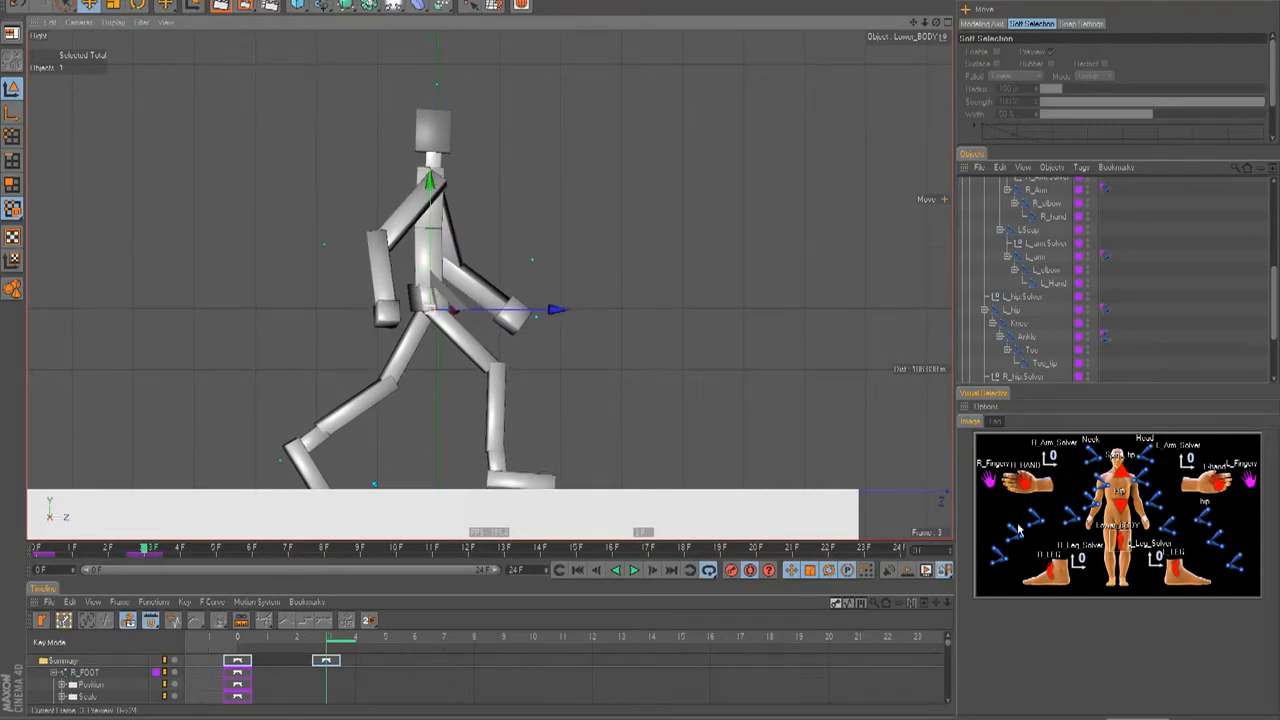
Rotate the left ankle joint slightly to adjust the rear foot at frame 3.
click(999, 555)
click(1235, 563)
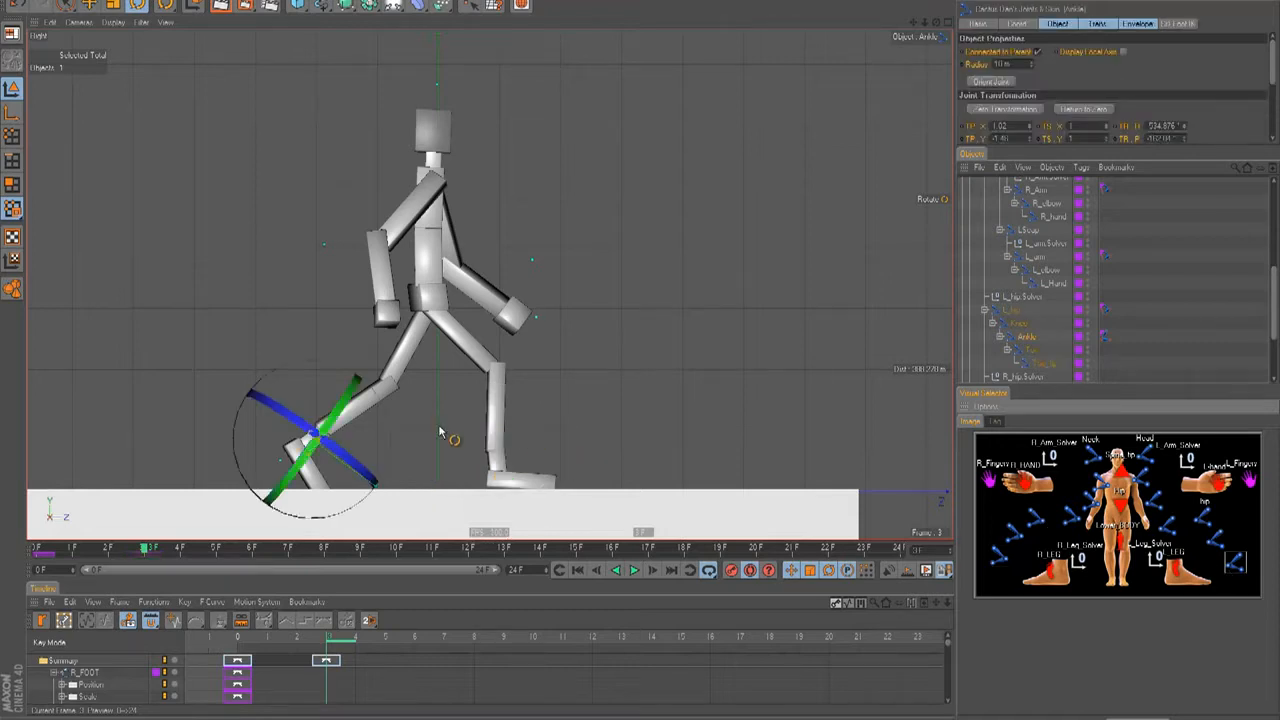
mouse_move(400, 440)
mouse_down()
mouse_move(395, 402)
mouse_move(391, 424)
mouse_up()
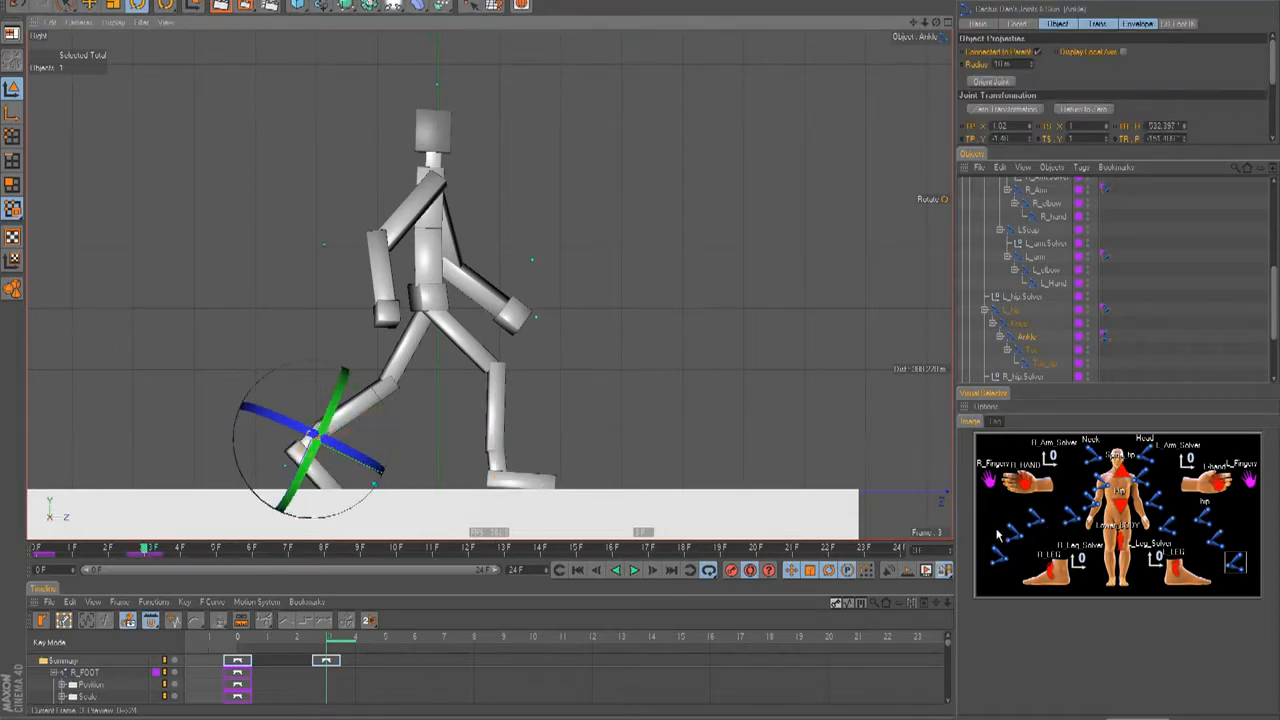
click(1222, 546)
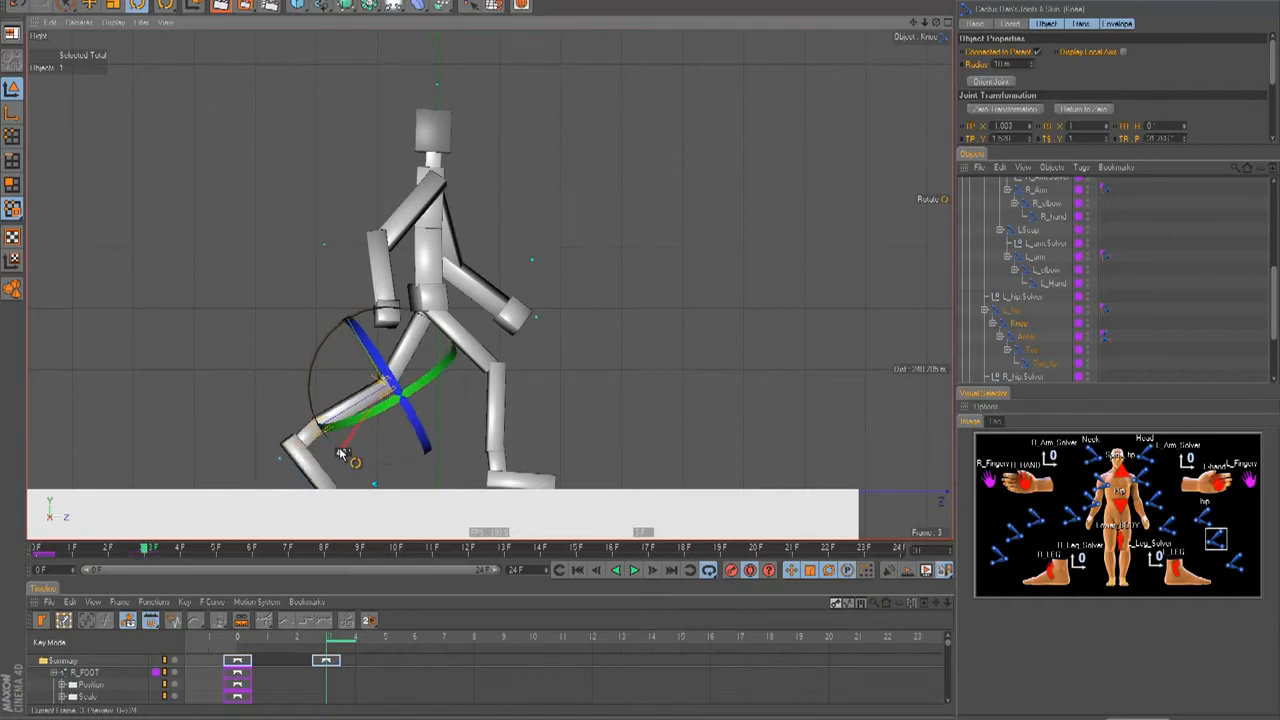
click(1234, 565)
drag(390, 412, 385, 419)
Rotate the right arm and elbow further backward and swing the left arm further forward.
click(1097, 489)
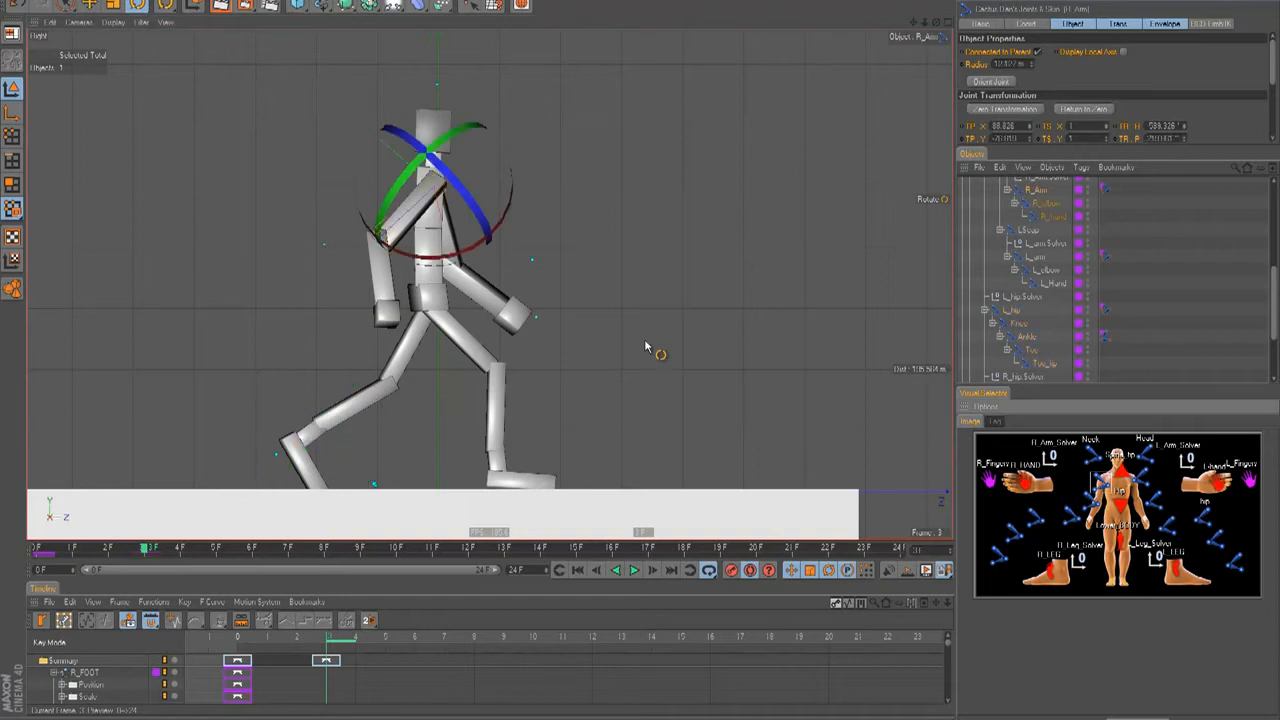
drag(484, 265, 447, 275)
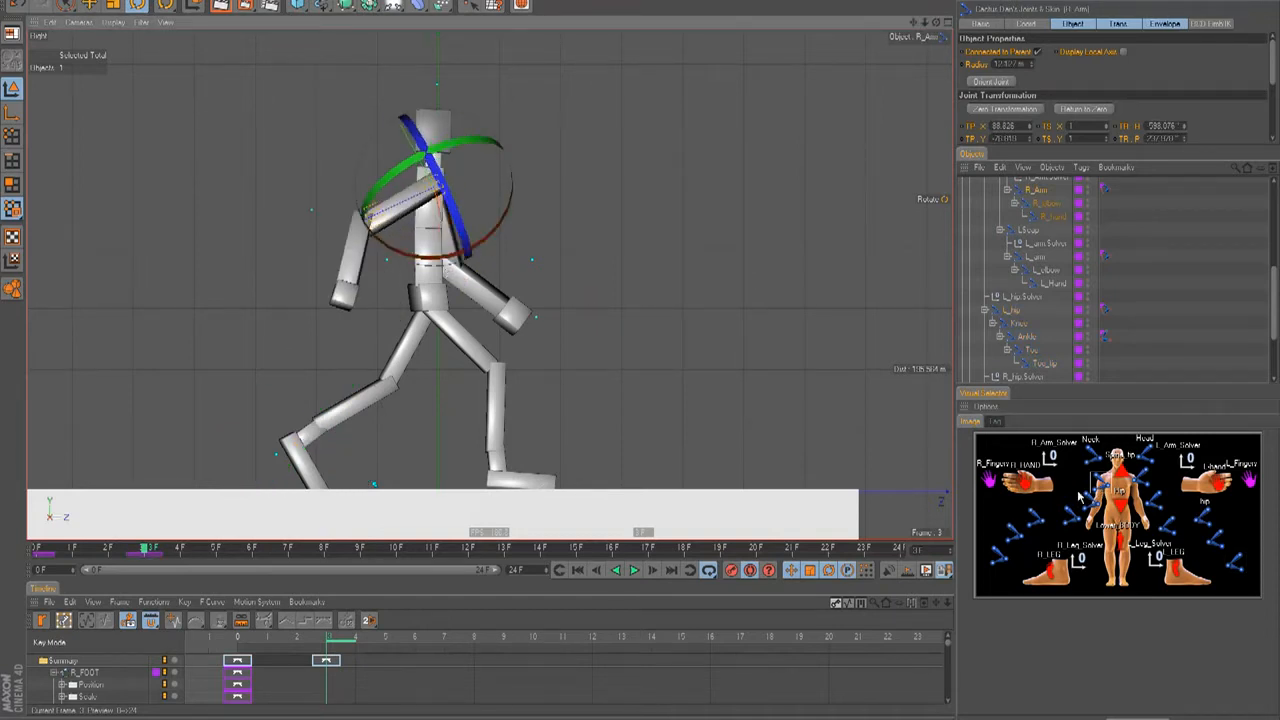
click(1096, 510)
drag(425, 285, 403, 294)
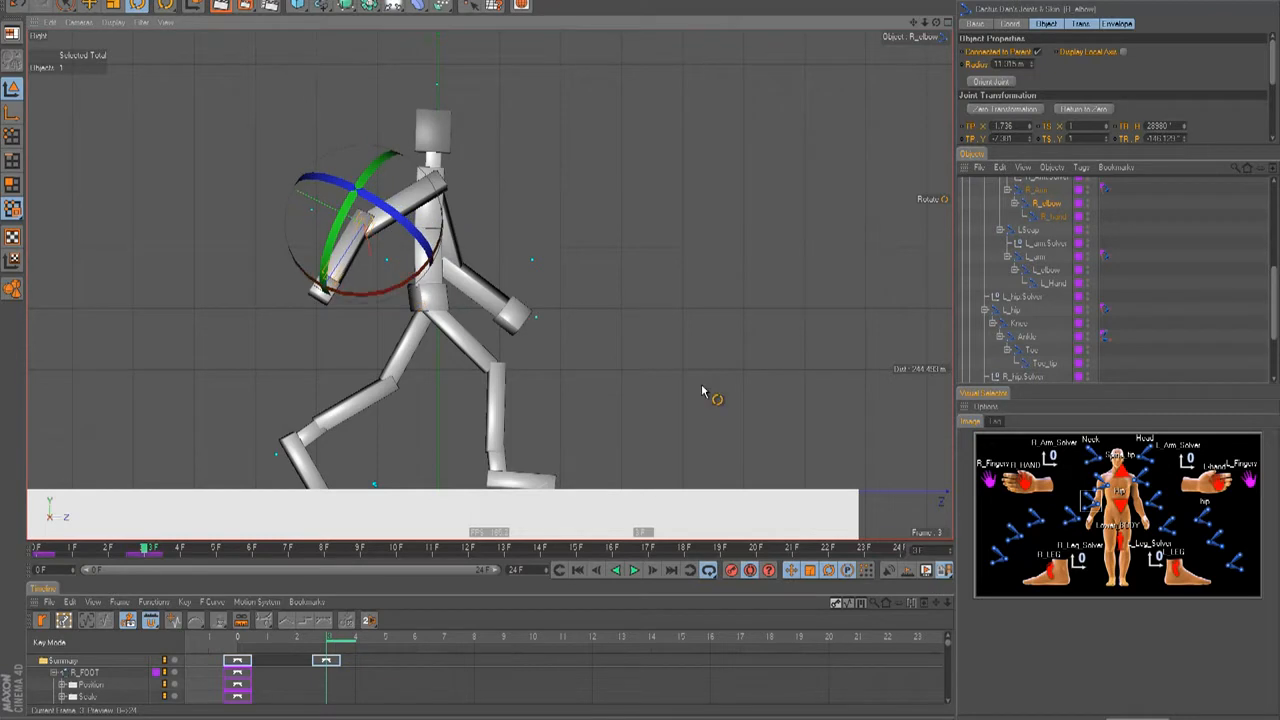
click(1152, 484)
drag(495, 168, 482, 160)
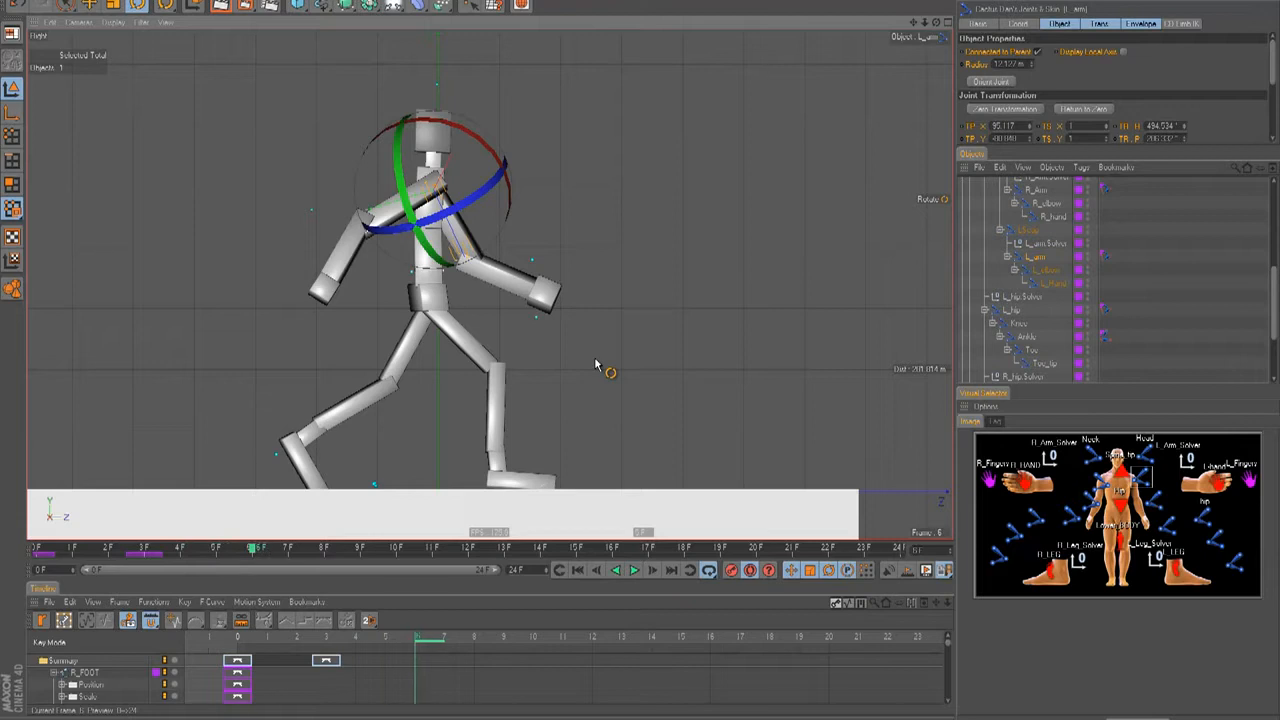
At frame 6, adjust the left hip slightly, rotate the right hip back, and straighten the right knee into a supporting leg.
click(1200, 517)
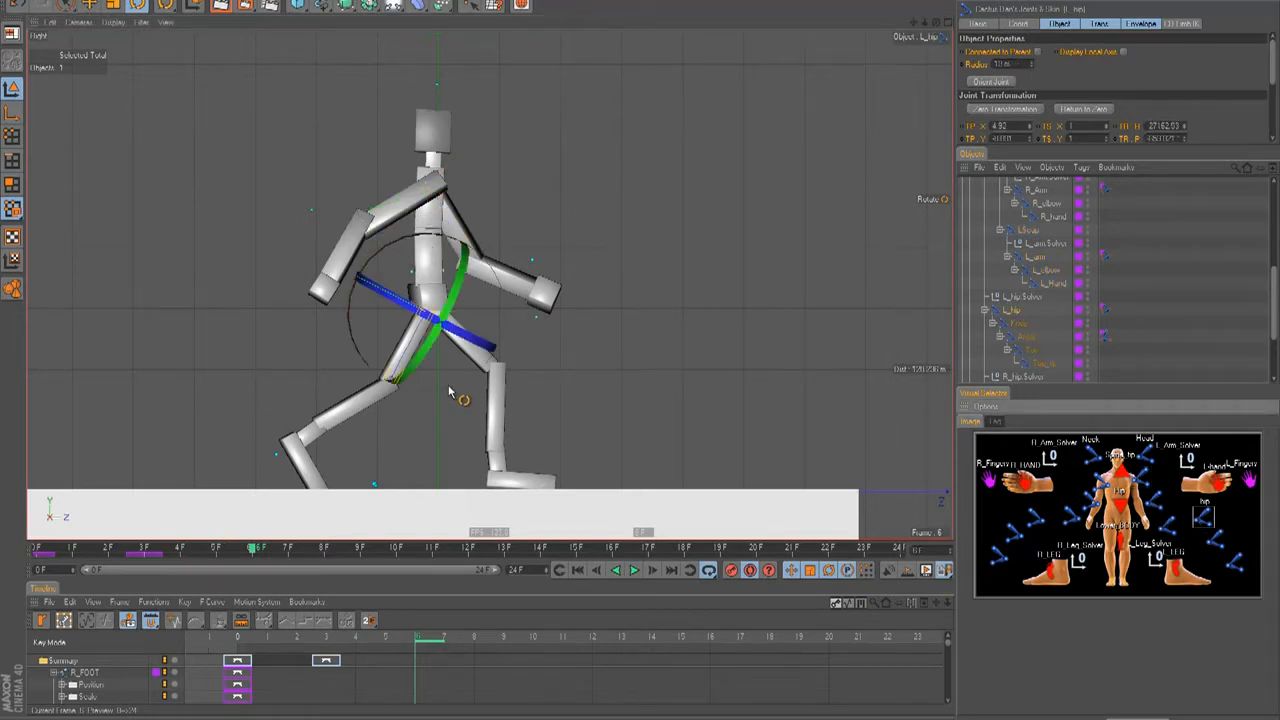
drag(449, 391, 451, 389)
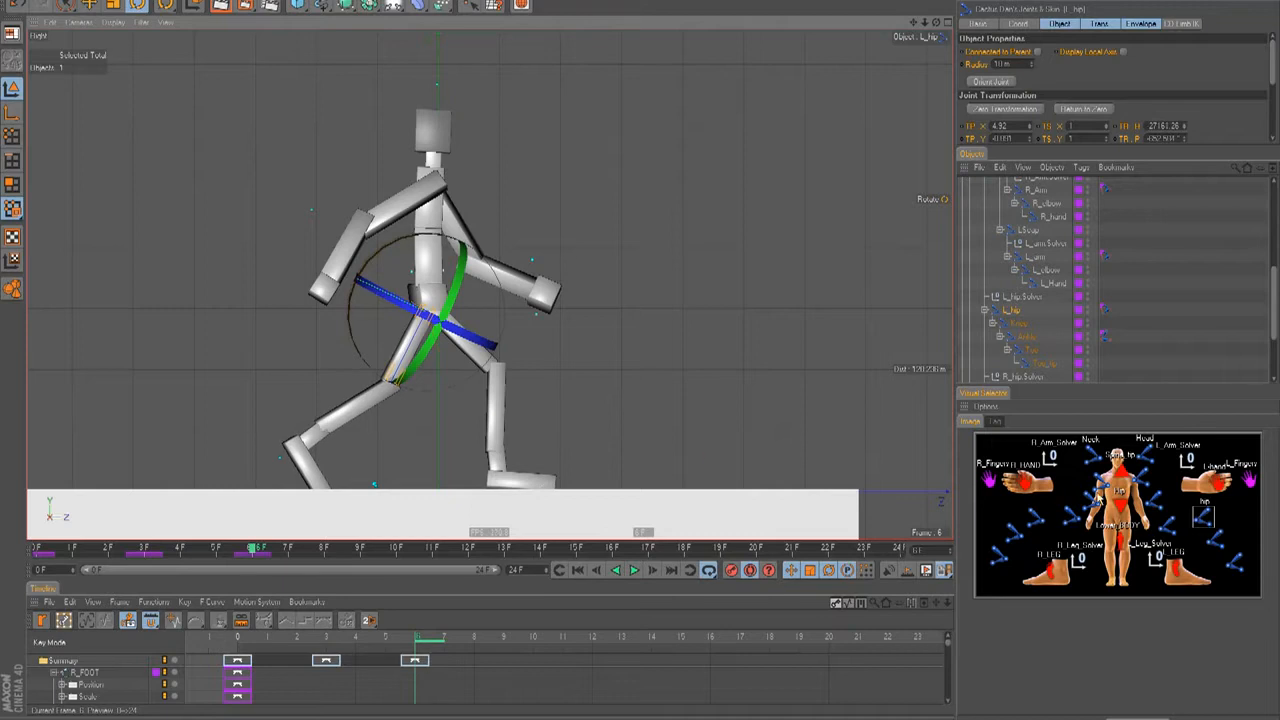
click(1033, 517)
drag(526, 318, 500, 380)
click(1020, 536)
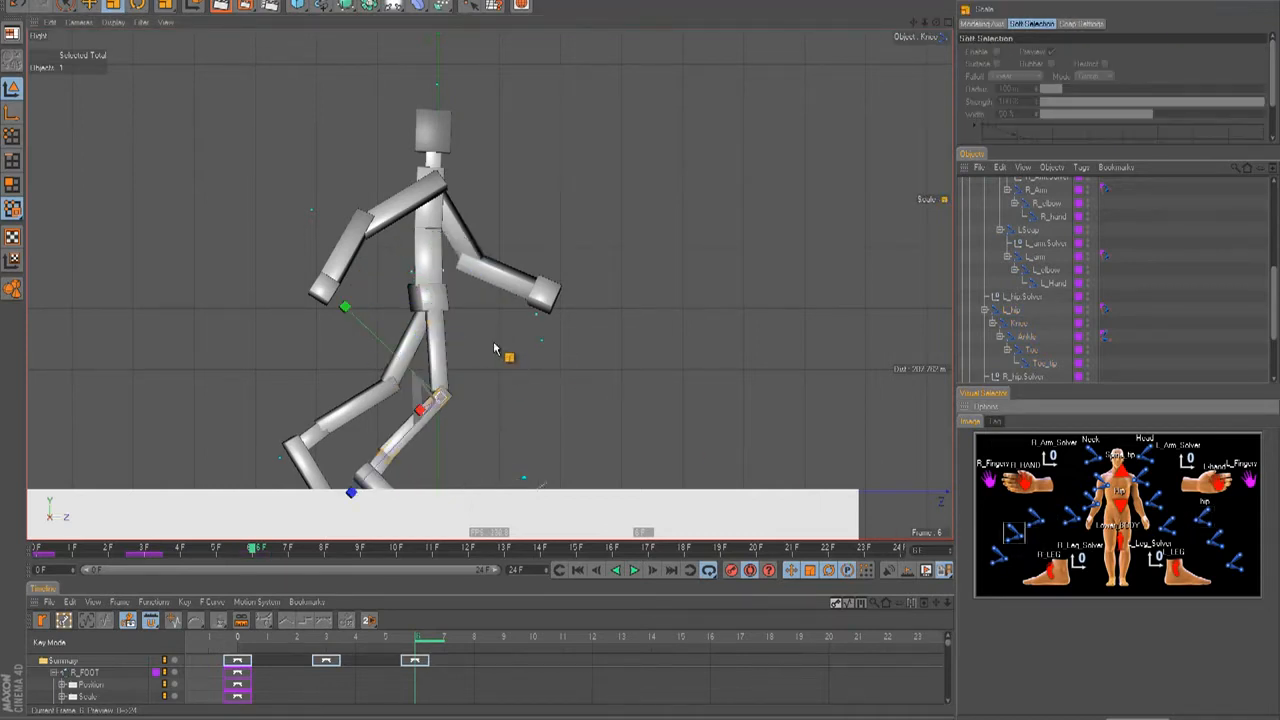
drag(510, 382, 496, 305)
Raise the lower body control at frame 6 until the supporting right foot rests on the floor.
click(1114, 542)
key(e)
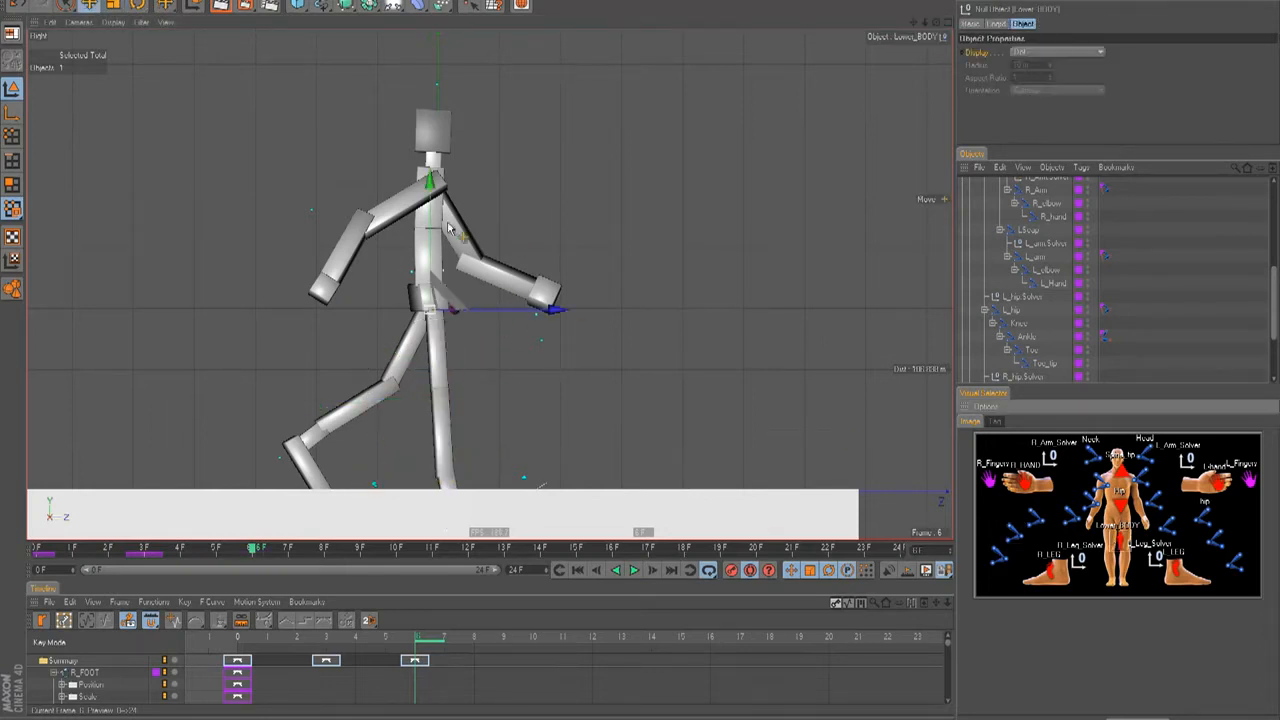
drag(646, 310, 646, 277)
drag(642, 352, 643, 358)
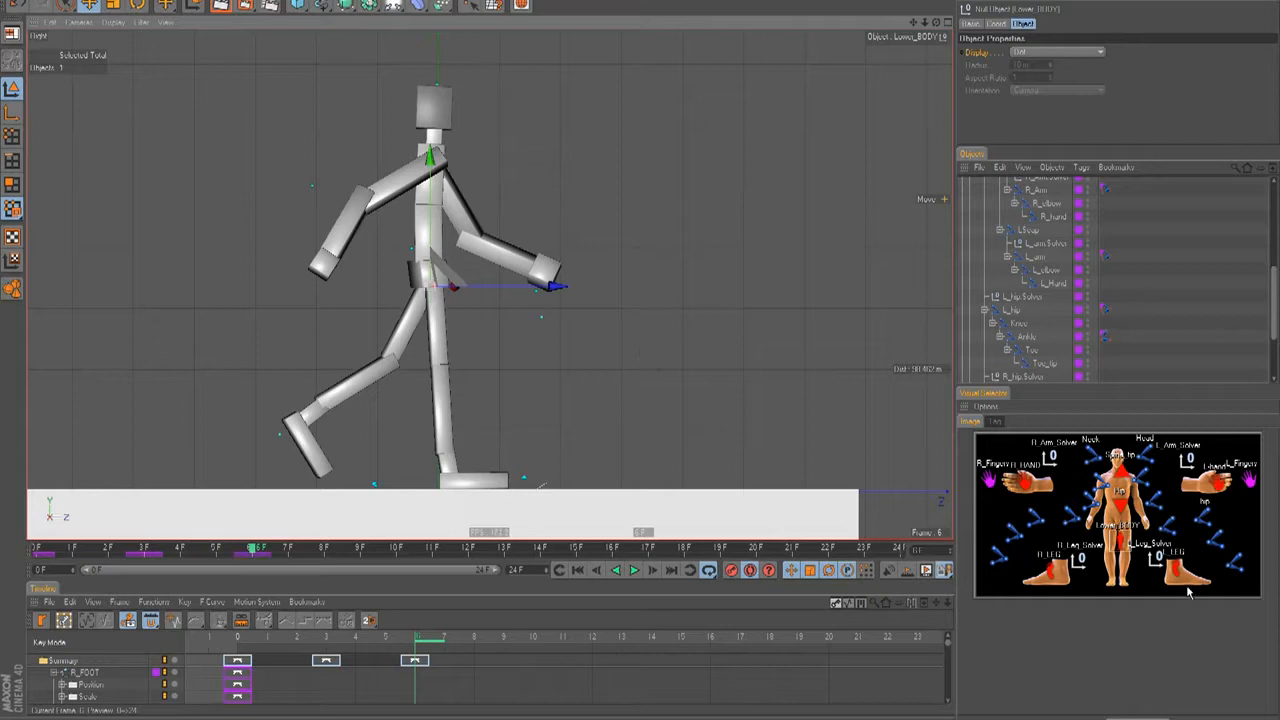
Rotate the right hip joint slightly backward to bring the supporting leg under the body.
click(1035, 518)
key(r)
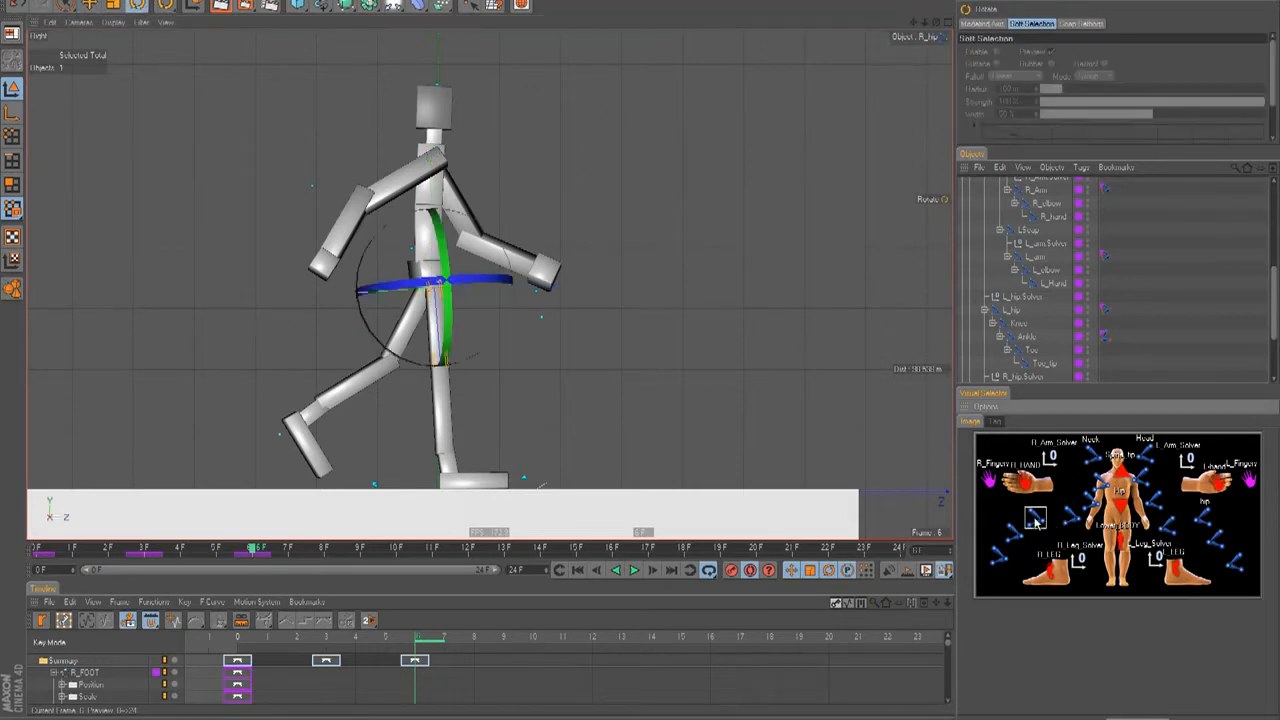
drag(497, 337, 546, 418)
Swing the left leg forward past the supporting leg with the knee bent, and rotate the left ankle to point the toes down.
click(1202, 516)
click(1216, 539)
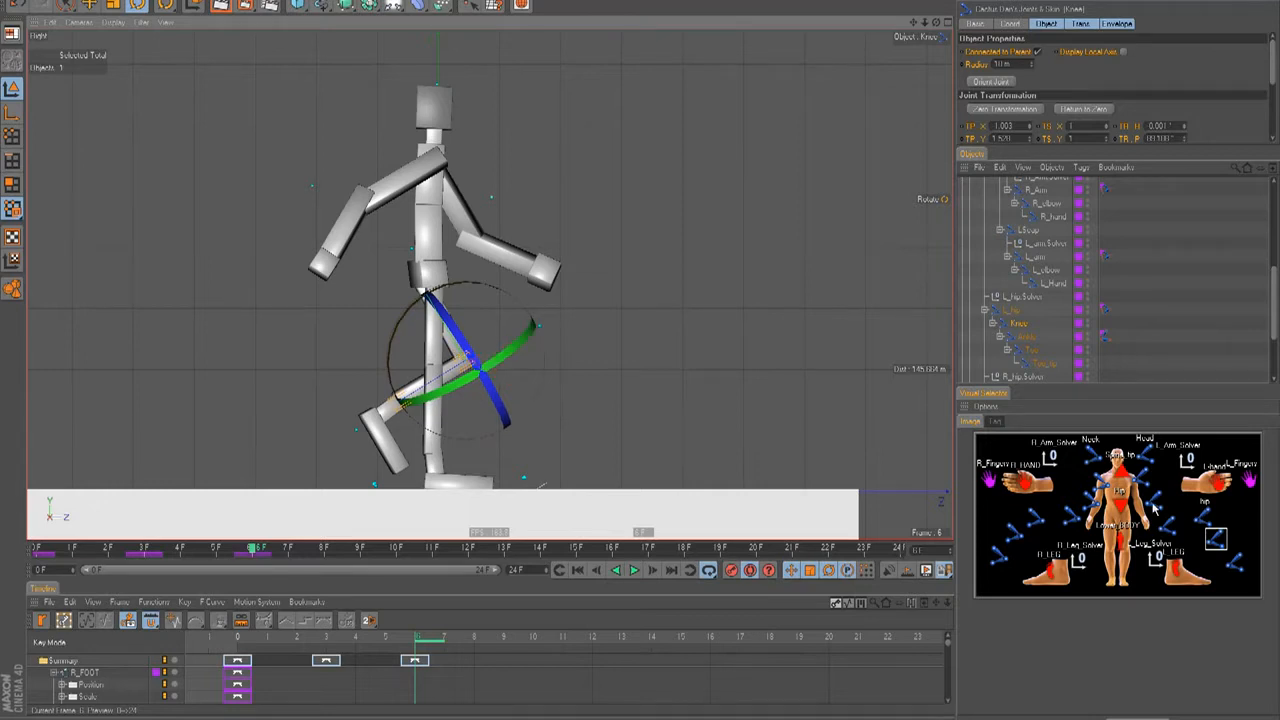
click(1234, 562)
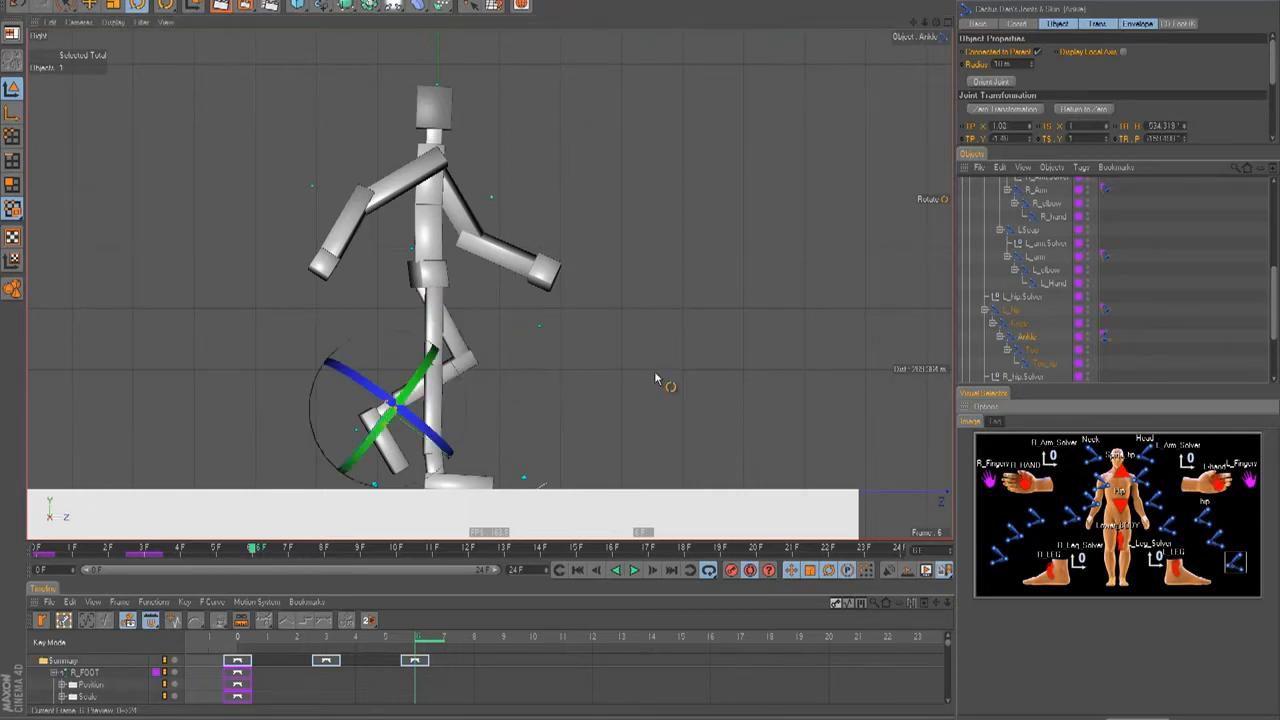
drag(465, 383, 482, 413)
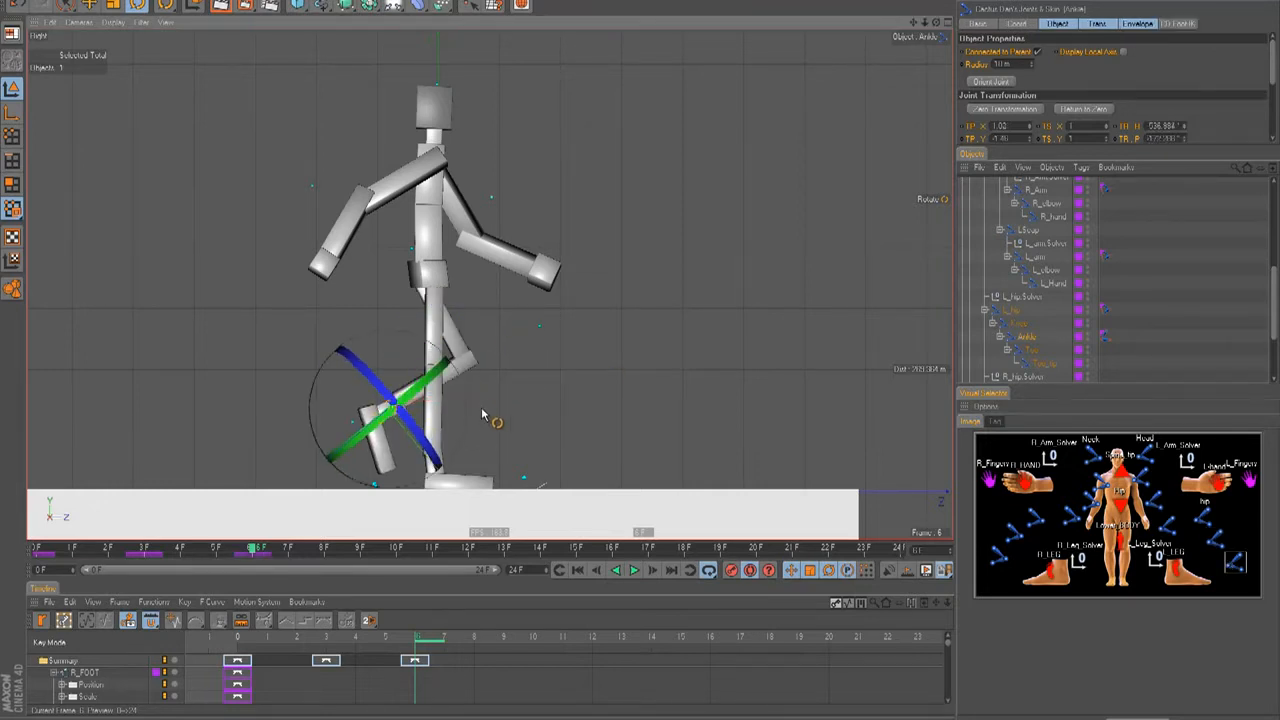
click(1208, 520)
drag(498, 337, 507, 339)
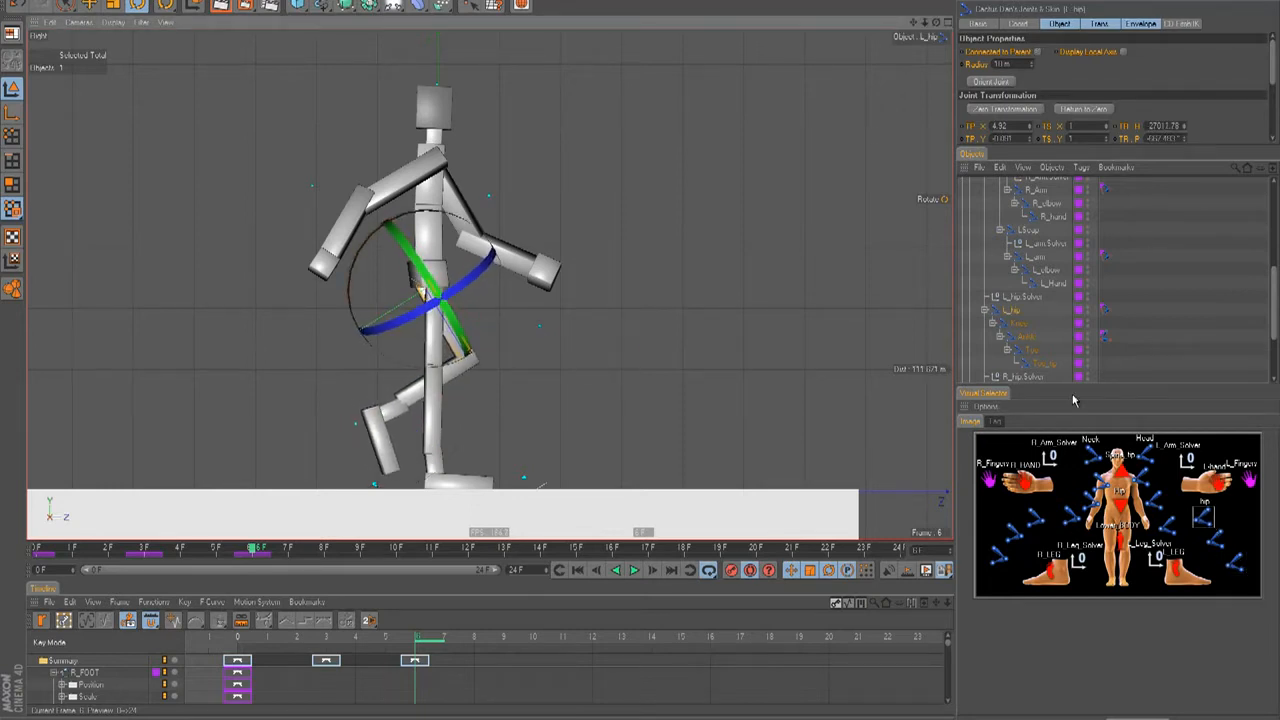
At frame 6, rotate the right arm forward and the left arm back so both upper arms hang beside the torso.
click(1097, 487)
drag(498, 250, 519, 247)
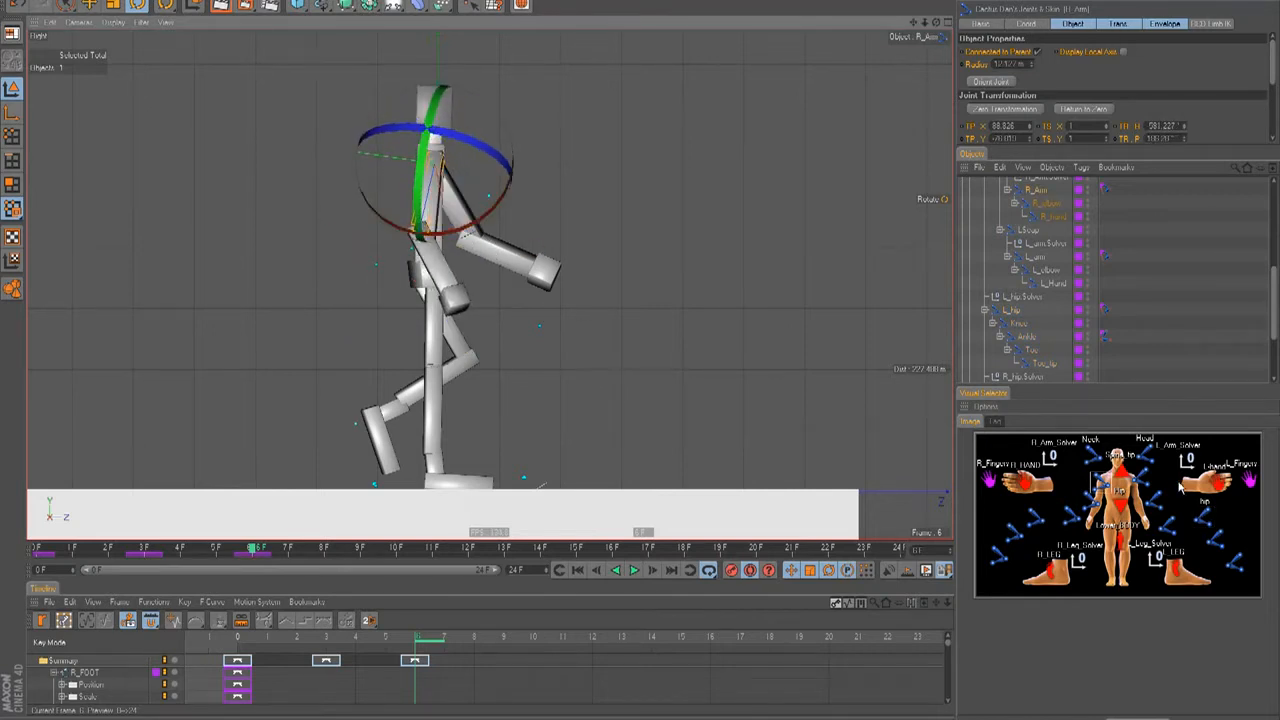
click(1160, 487)
drag(450, 100, 521, 170)
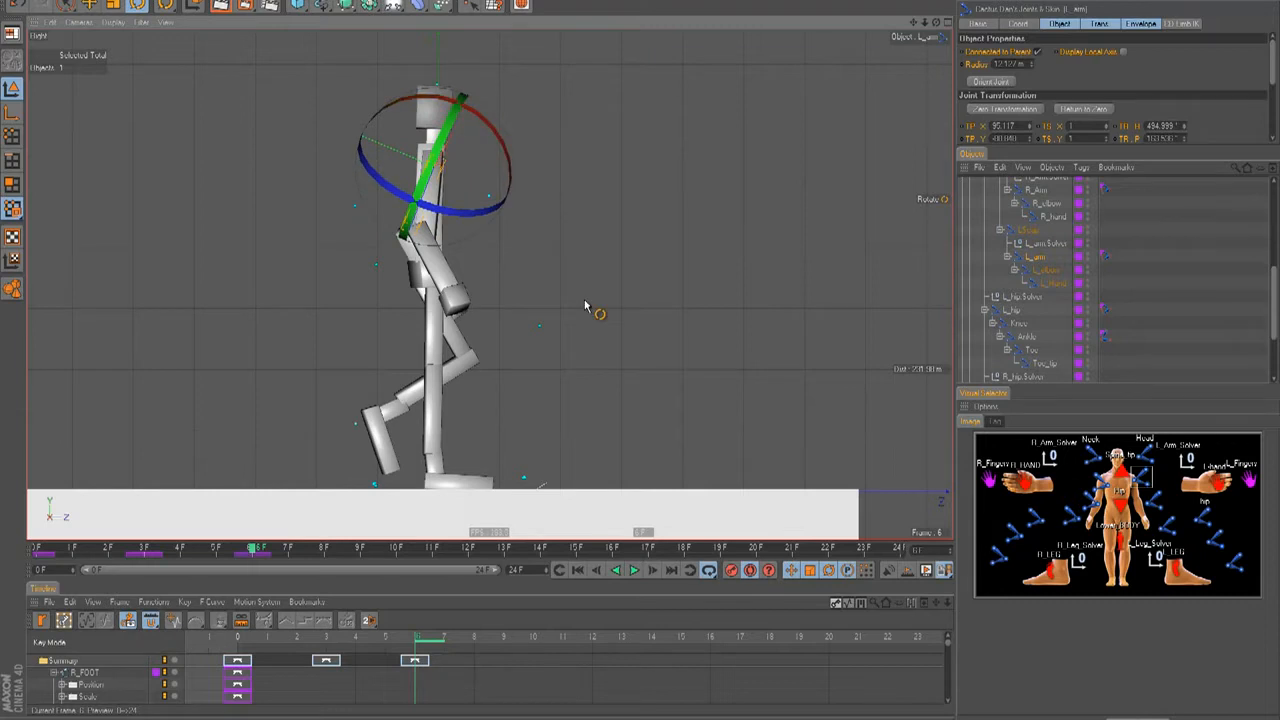
At frame 9, rotate the right hip so the supporting leg trails behind the body, and adjust the right knee's bend.
key(F8)
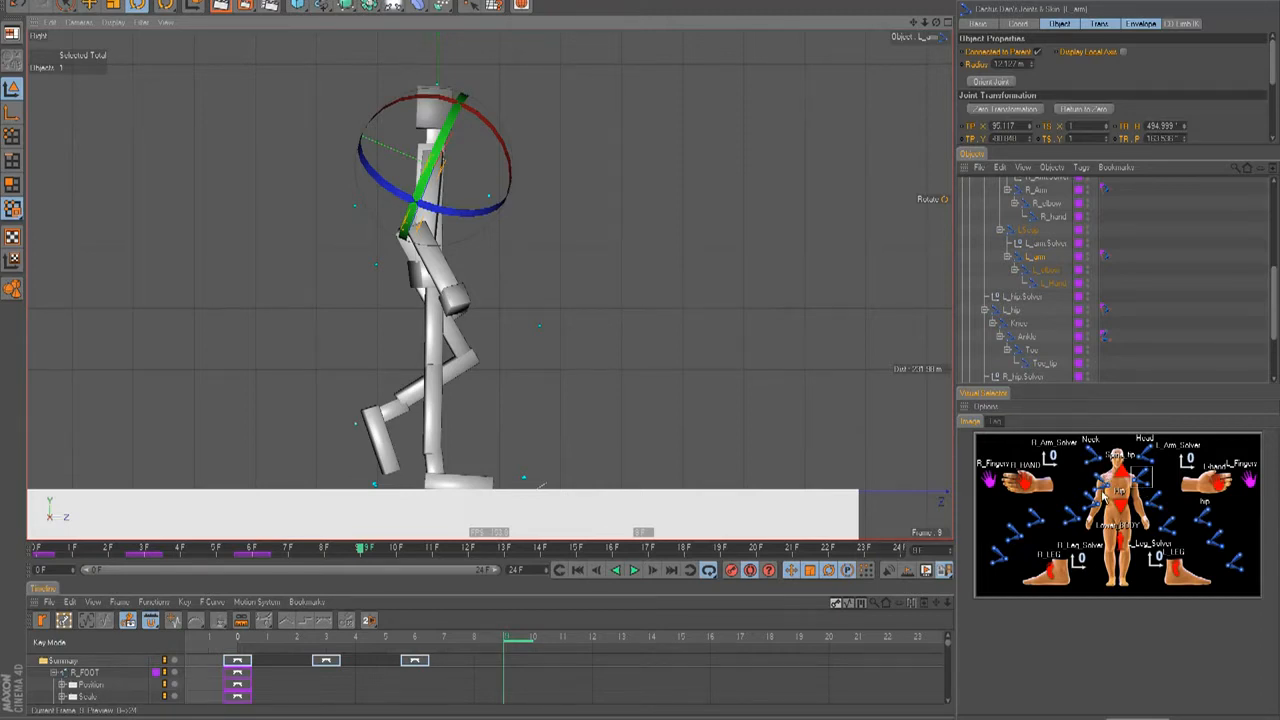
click(1035, 520)
drag(517, 343, 480, 378)
click(1015, 530)
key(t)
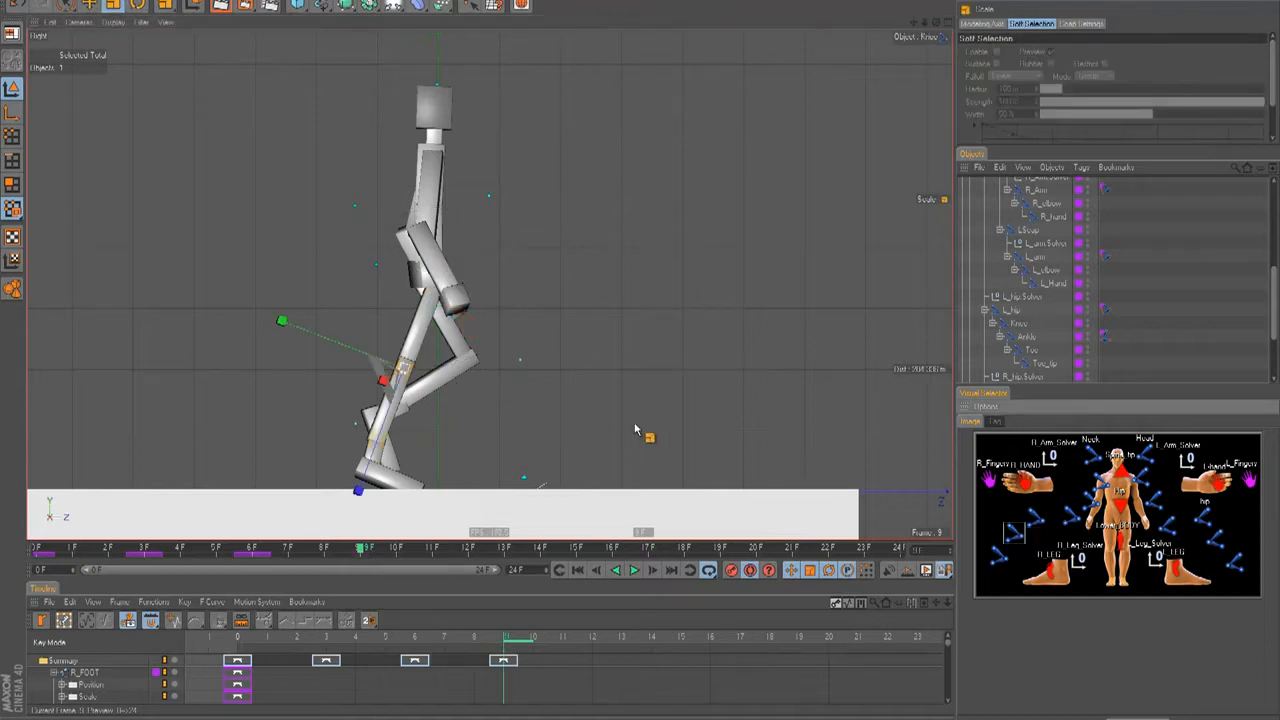
key(r)
drag(463, 428, 460, 461)
Refine the right hip's rotation and rotate the right ankle to bring the trailing foot back toward the floor.
click(1035, 517)
drag(480, 371, 495, 364)
click(993, 563)
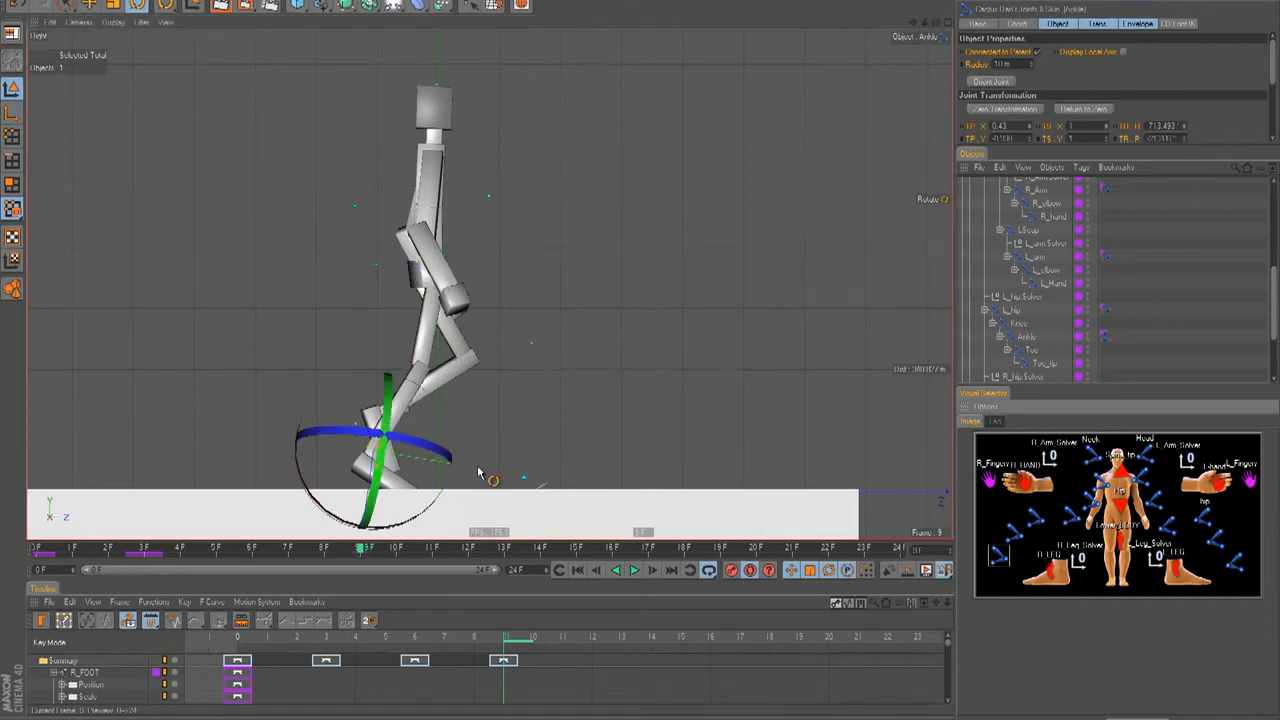
drag(449, 491, 457, 486)
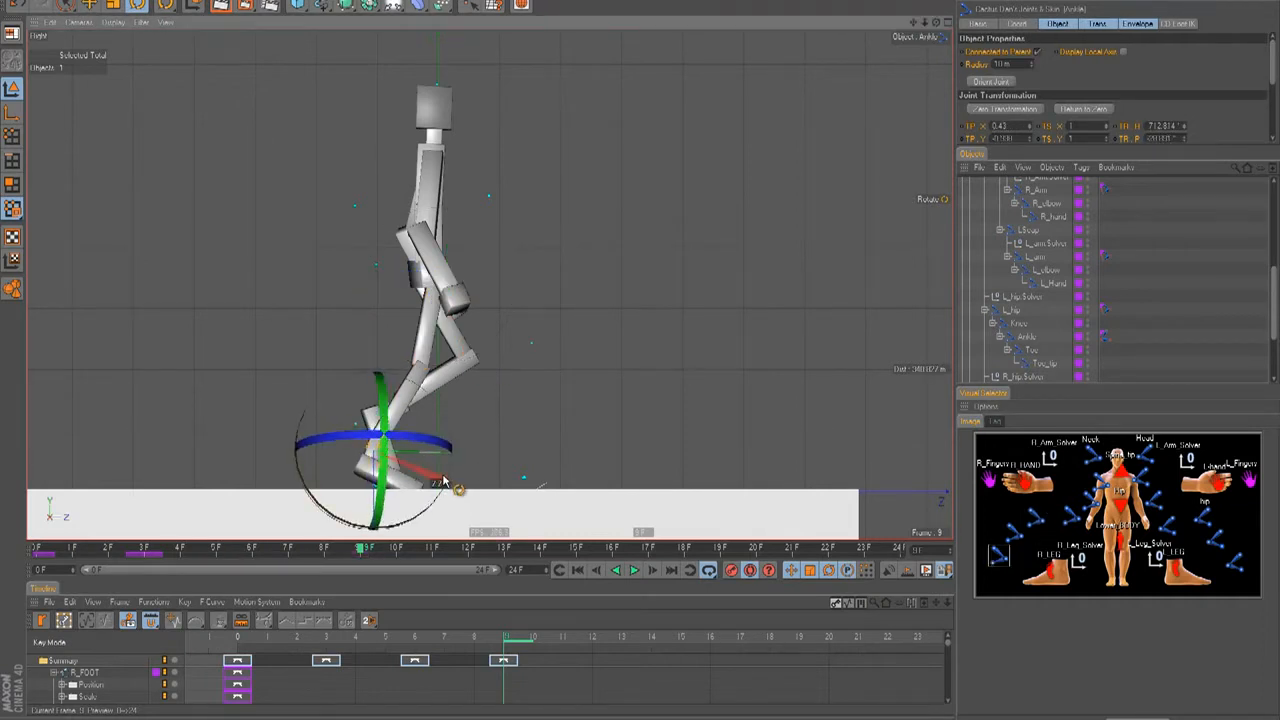
Raise the left thigh forward at the hip and adjust the left knee so the foot passes the supporting leg.
click(1203, 515)
drag(543, 342, 543, 289)
click(1216, 539)
mouse_move(522, 405)
mouse_down()
mouse_move(514, 417)
mouse_move(540, 412)
mouse_move(512, 420)
mouse_up()
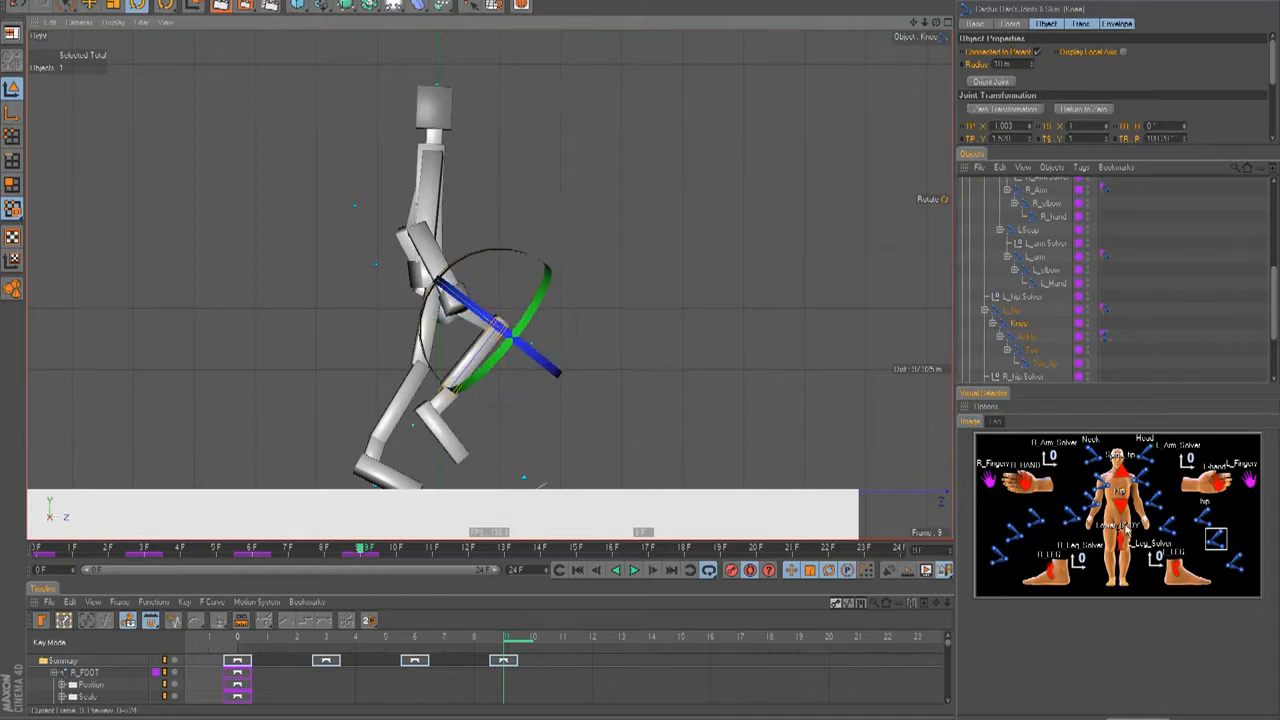
Try a lower left thigh by rotating the hip down, and swing the lower leg at the knee to match.
click(1205, 516)
drag(510, 315, 517, 346)
click(1213, 541)
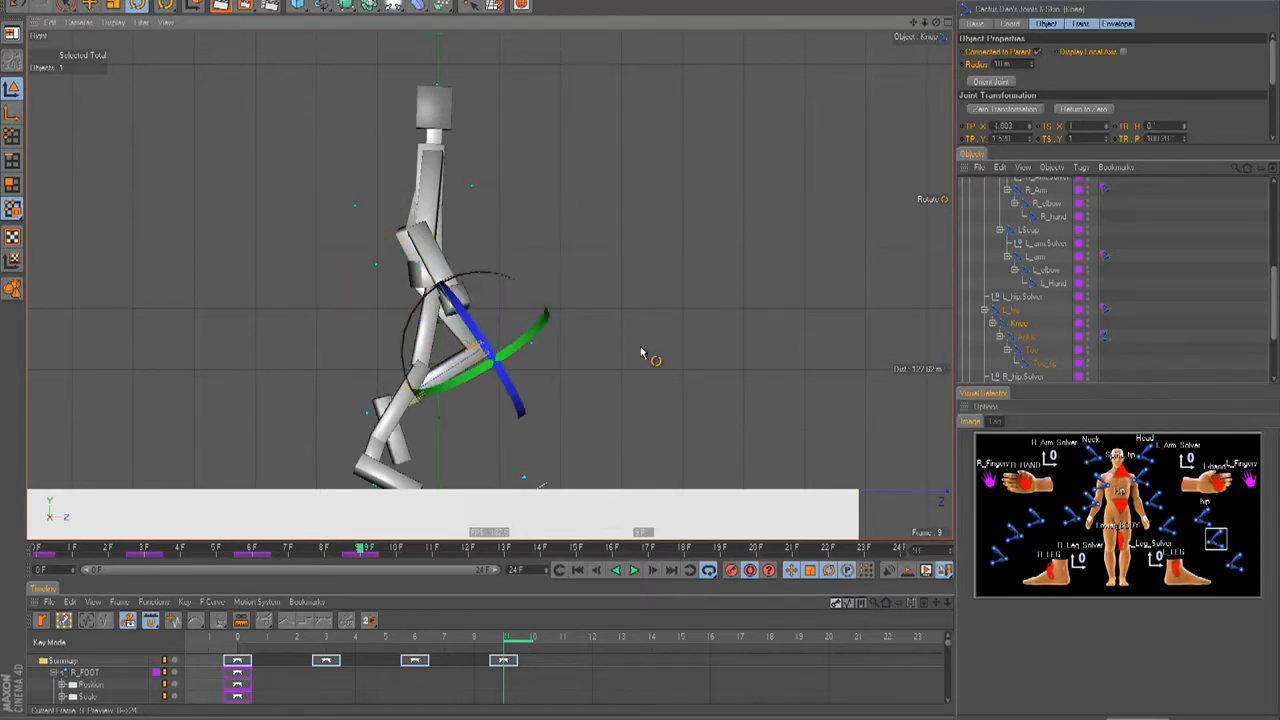
mouse_move(428, 383)
mouse_down()
mouse_move(505, 405)
mouse_move(455, 415)
mouse_move(425, 390)
mouse_move(425, 338)
mouse_move(431, 377)
mouse_up()
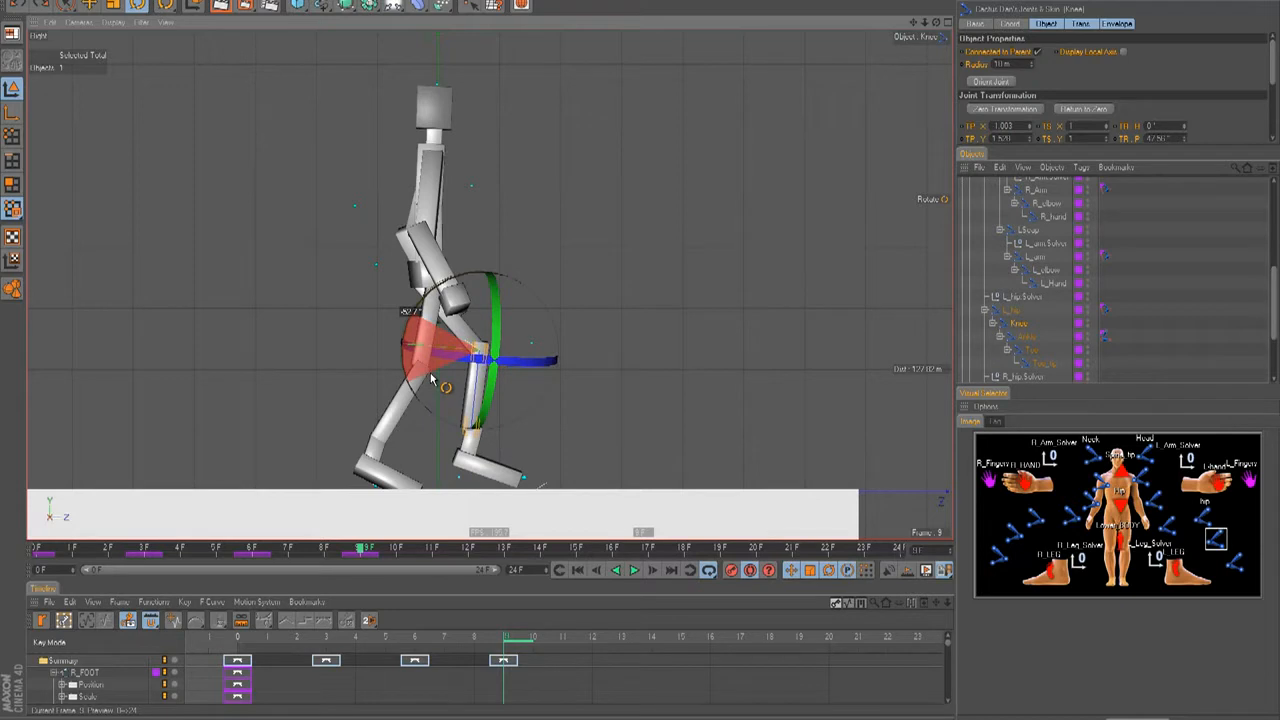
drag(431, 377, 443, 355)
Raise the left thigh forward with the knee bent, and rotate the right hip further back.
click(1204, 515)
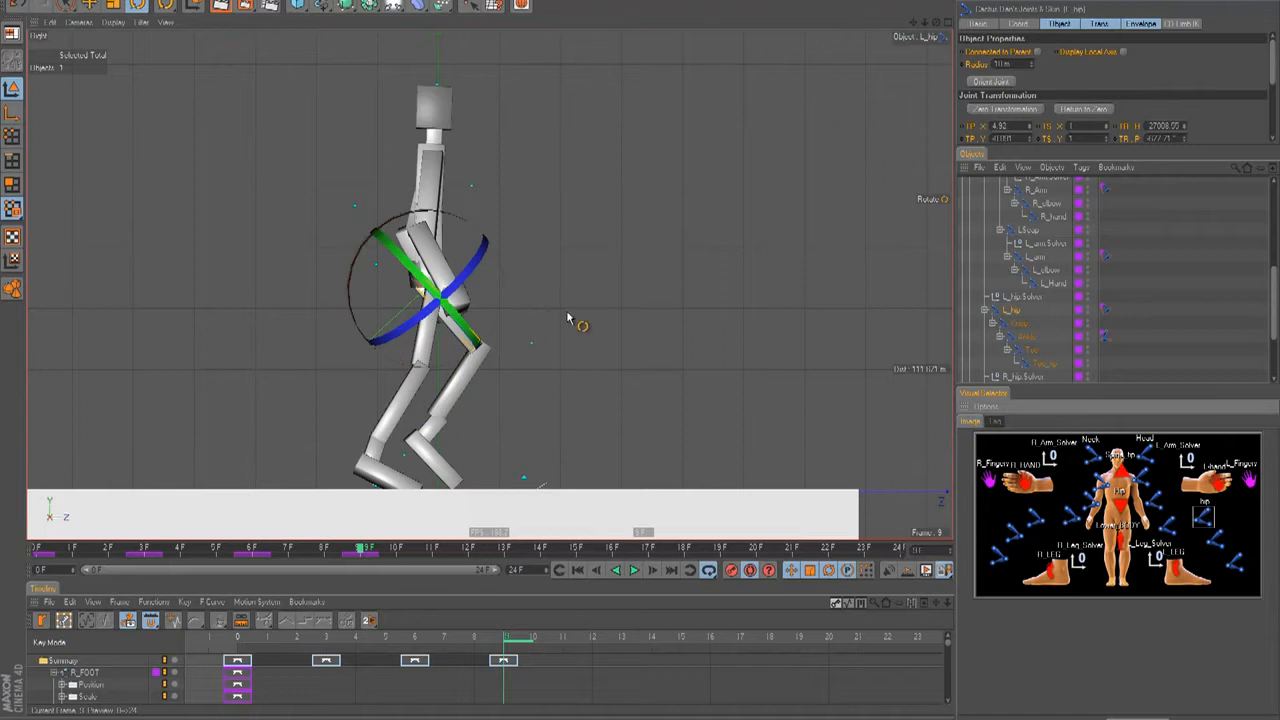
drag(509, 306, 505, 278)
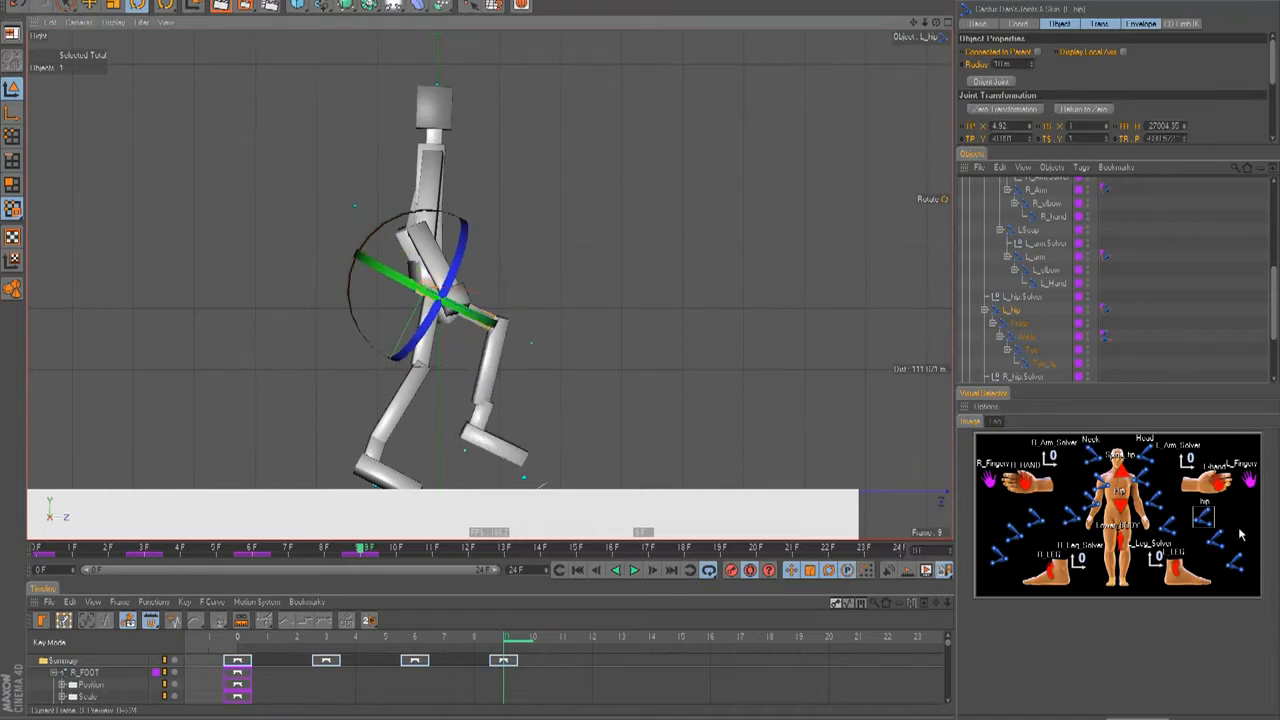
click(1215, 538)
drag(569, 323, 590, 330)
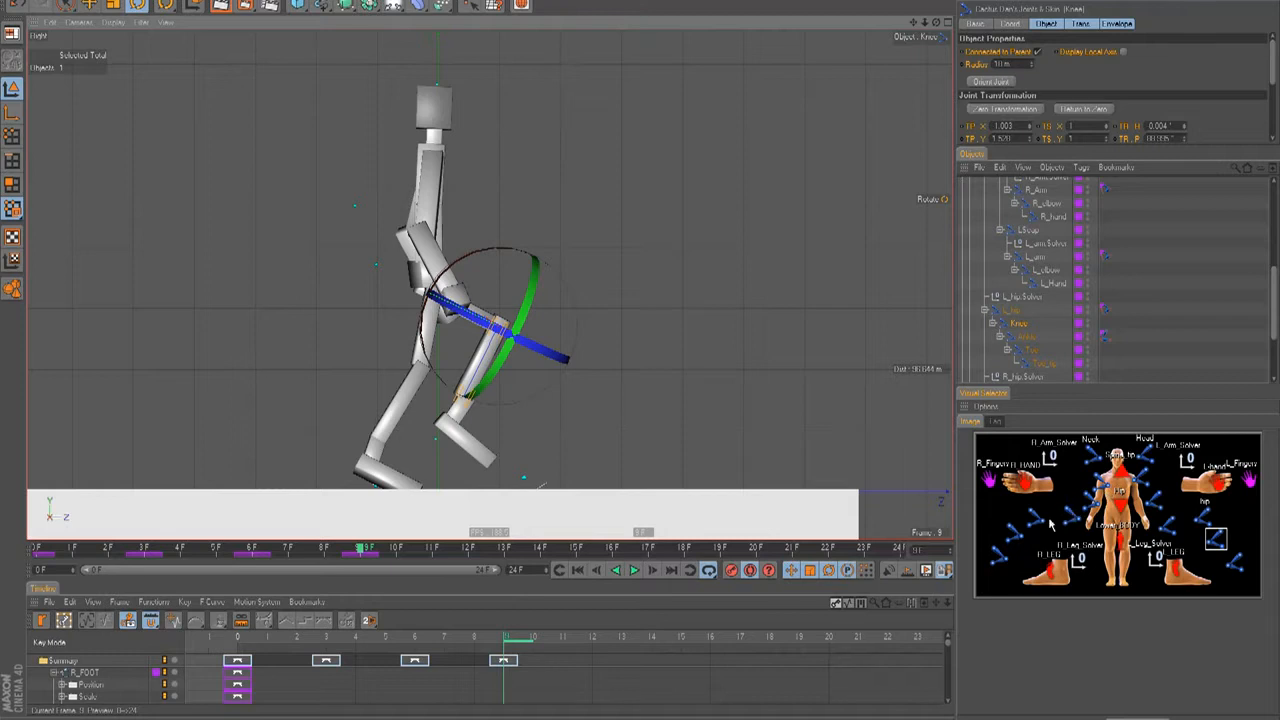
click(1036, 517)
drag(474, 360, 476, 384)
At frame 9, swing the right arm forward with a slight elbow bend and swing the left arm backward.
click(1103, 488)
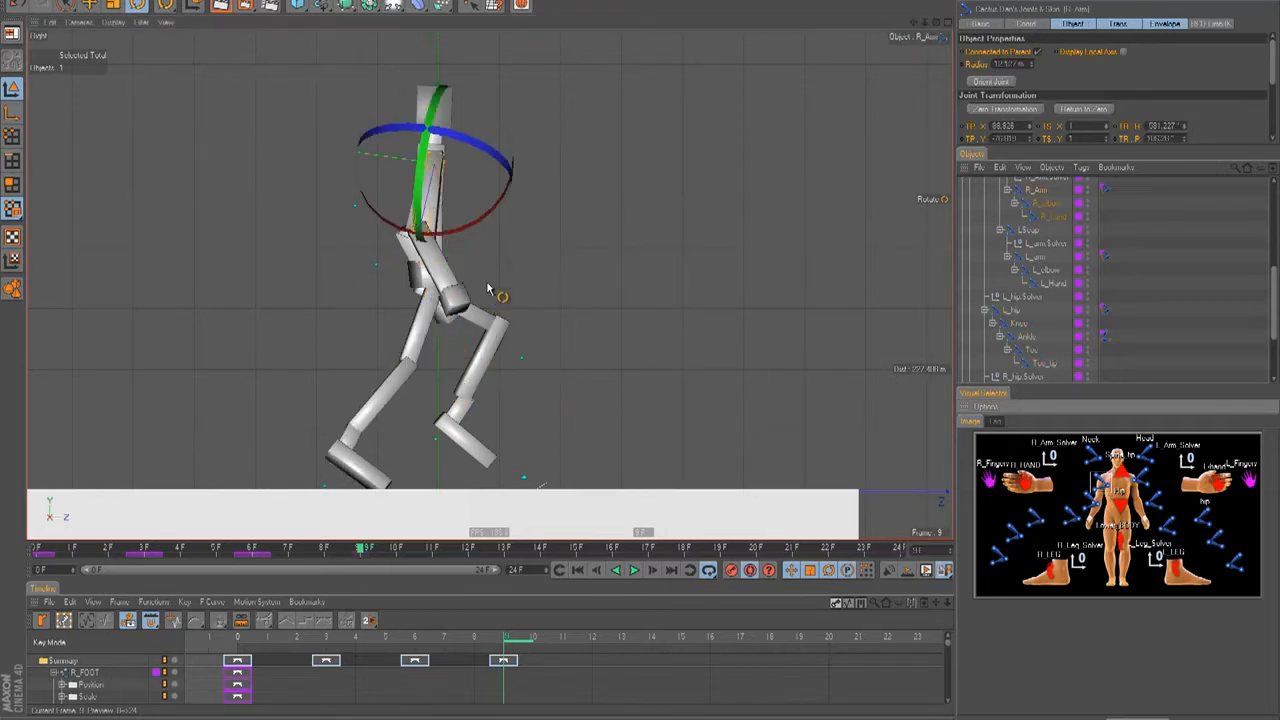
drag(470, 232, 505, 218)
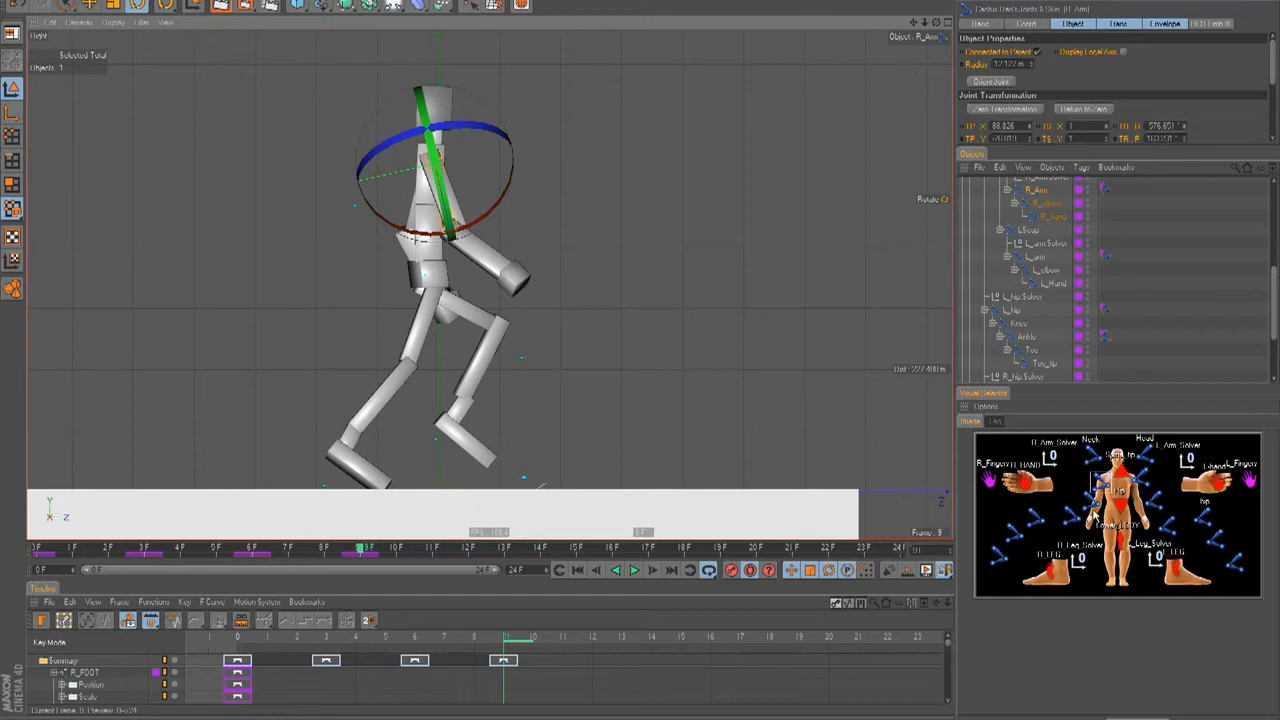
click(1096, 492)
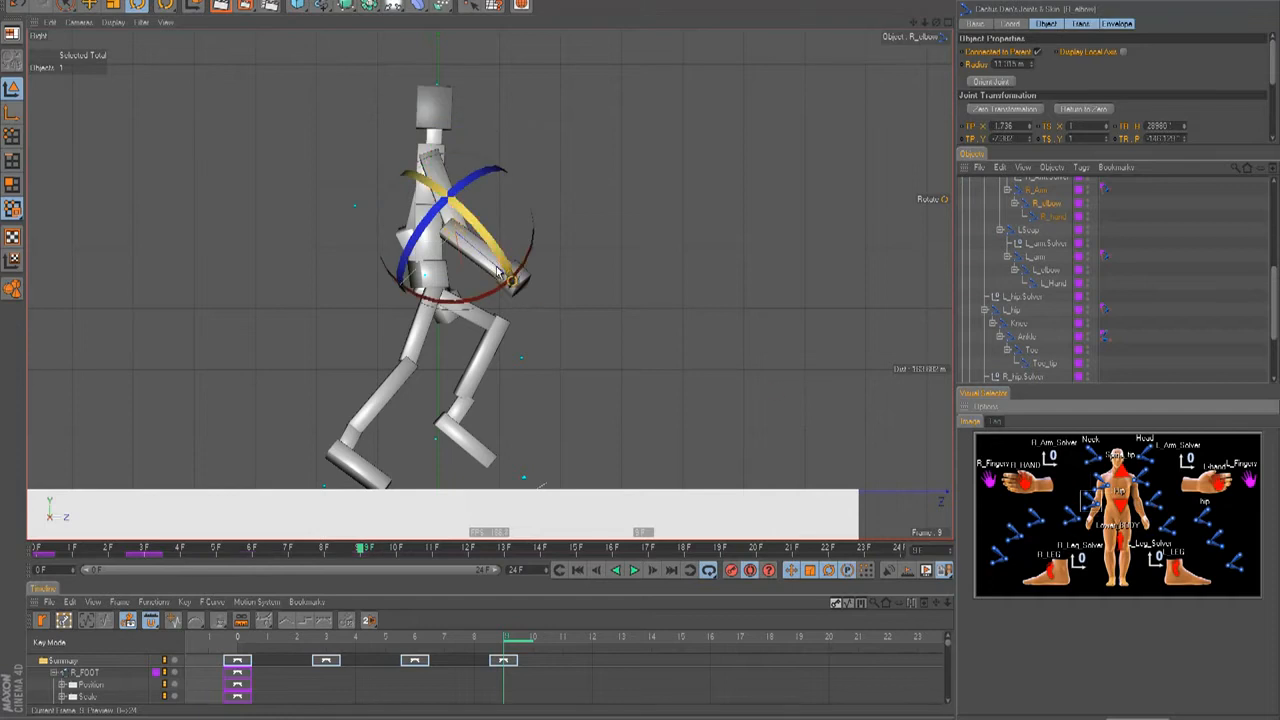
click(1160, 478)
drag(508, 152, 518, 180)
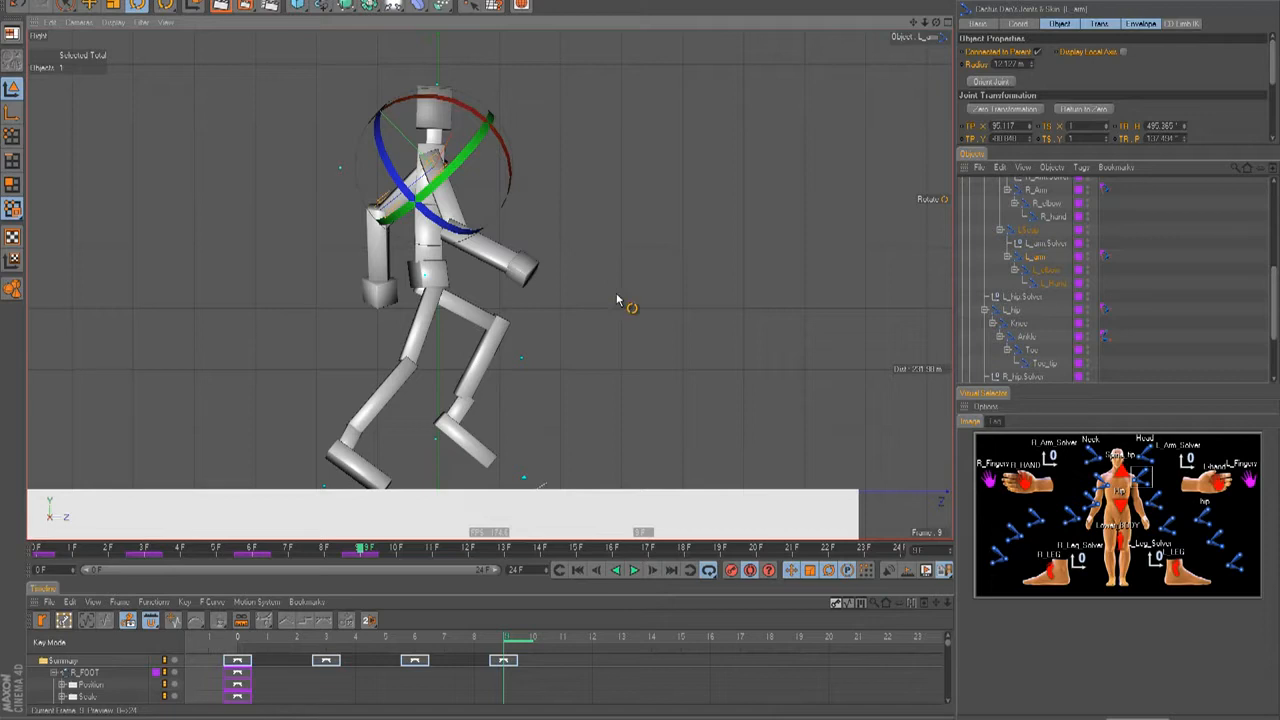
At frame 12, bend the right knee and rotate the right hip further back so the rear leg extends behind the body.
key(g)
key(g)
key(g)
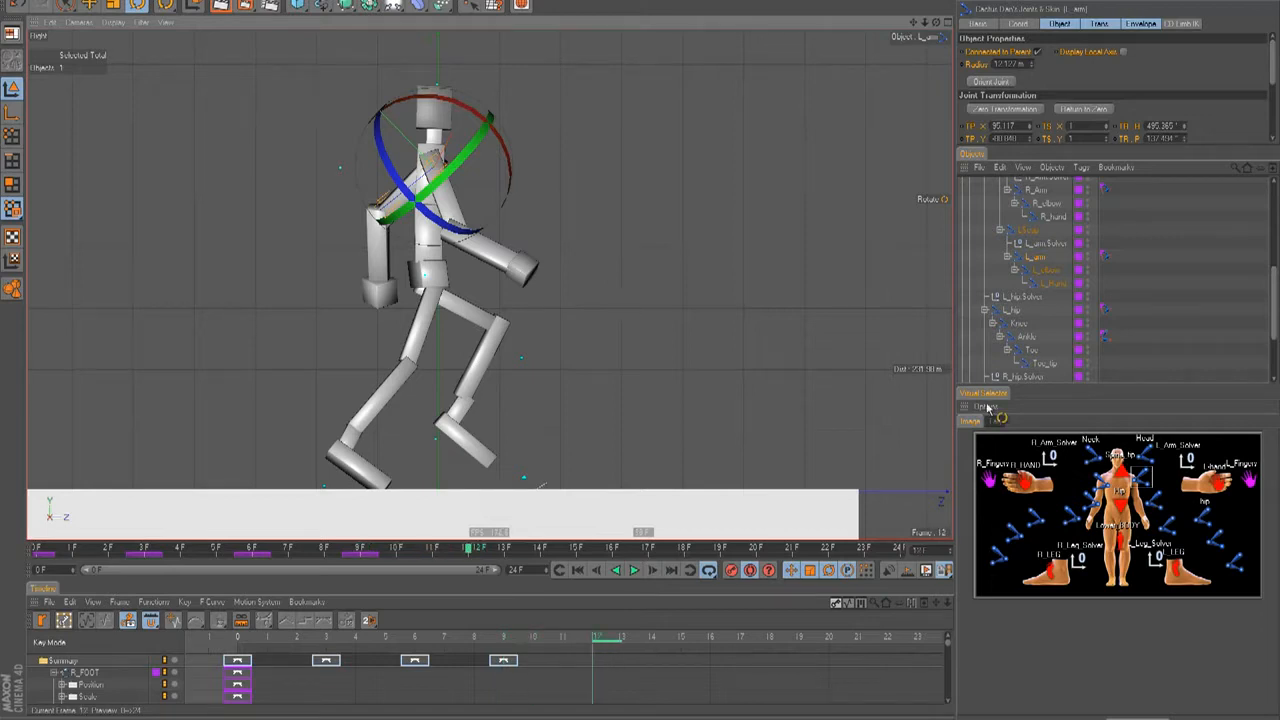
click(1173, 568)
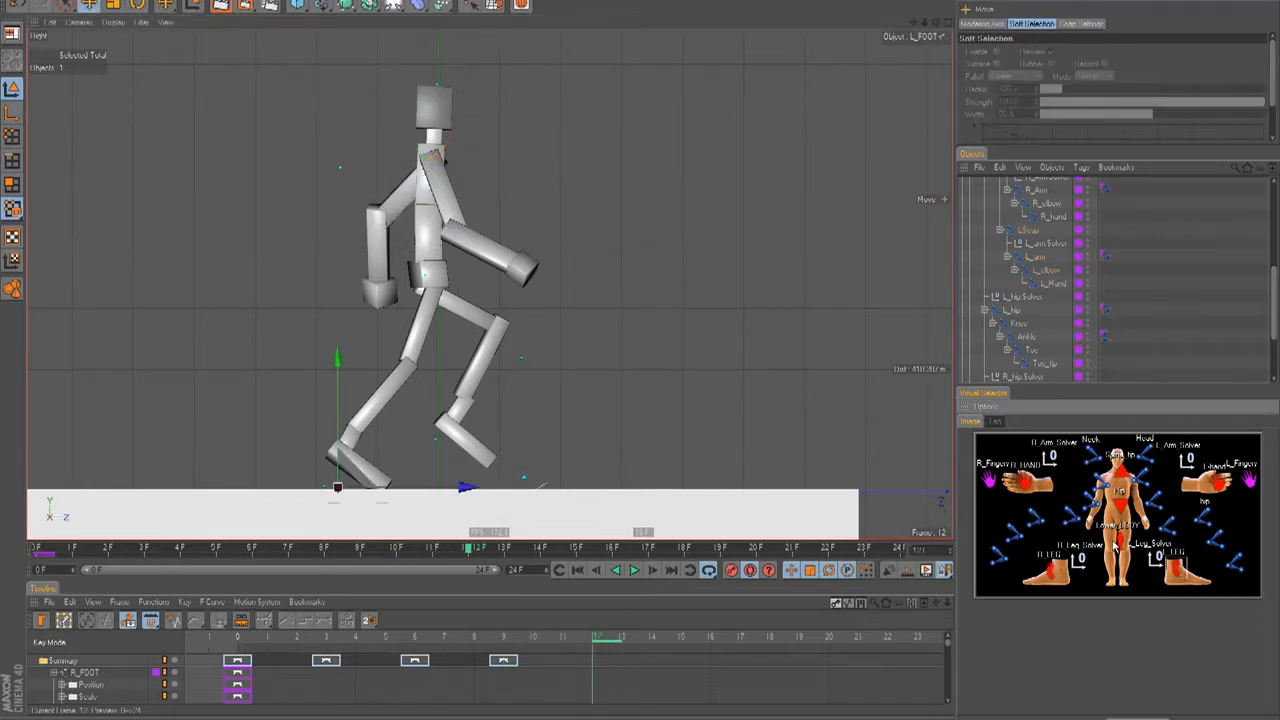
click(1230, 545)
click(1016, 536)
key(t)
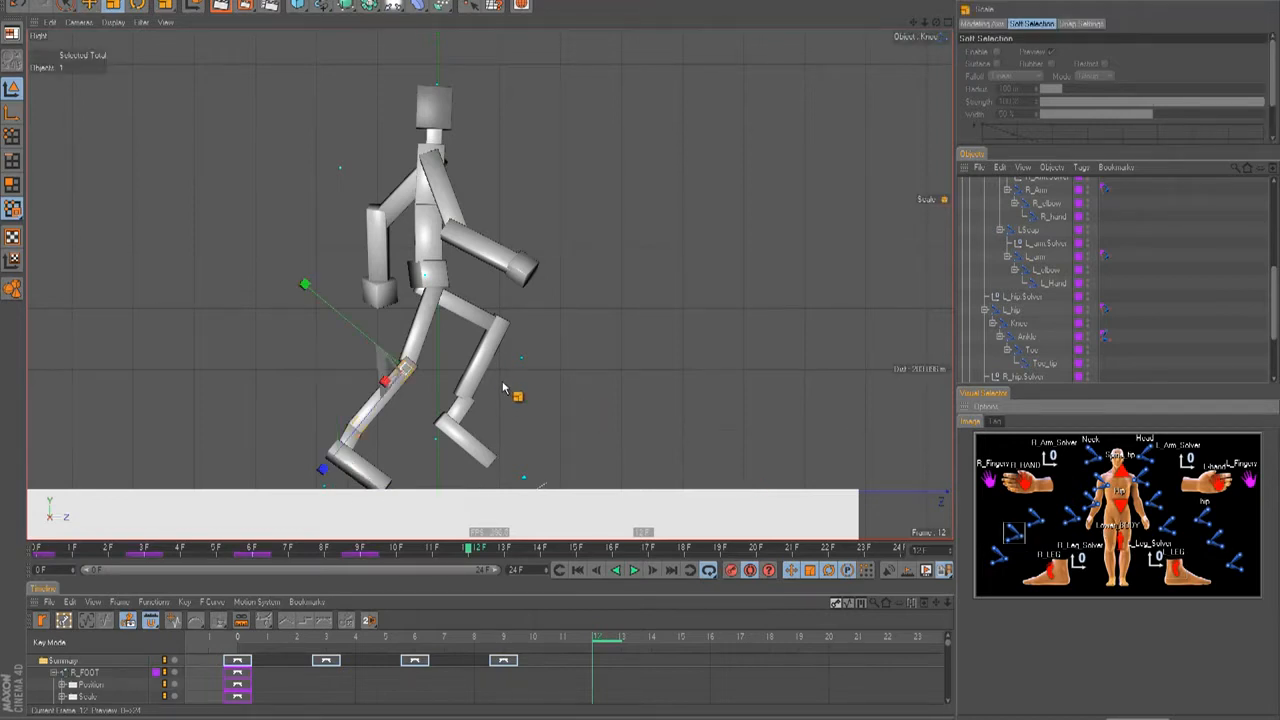
key(r)
key(F9)
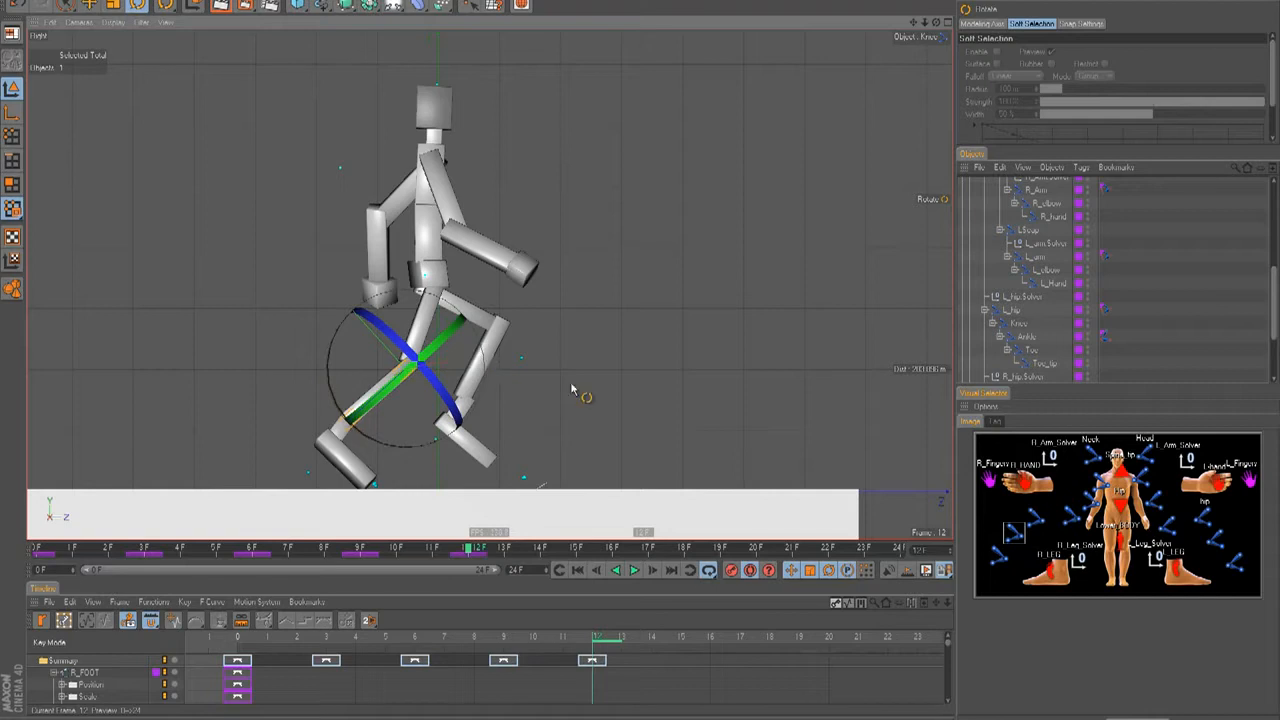
click(1040, 520)
drag(483, 338, 484, 352)
Rotate the left knee to stretch the lower leg out forward for the heel strike.
click(1203, 517)
click(1216, 540)
drag(508, 400, 591, 363)
key(ctrl+z)
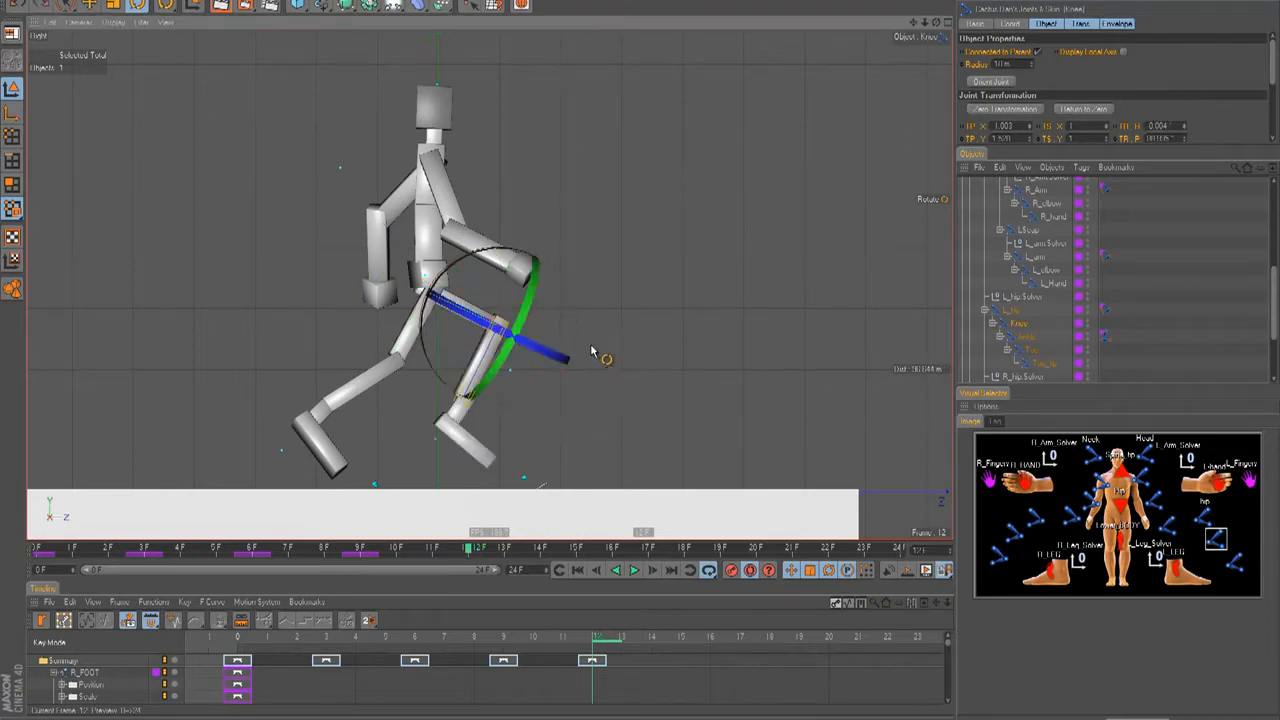
key(F4)
drag(518, 310, 508, 271)
key(F3)
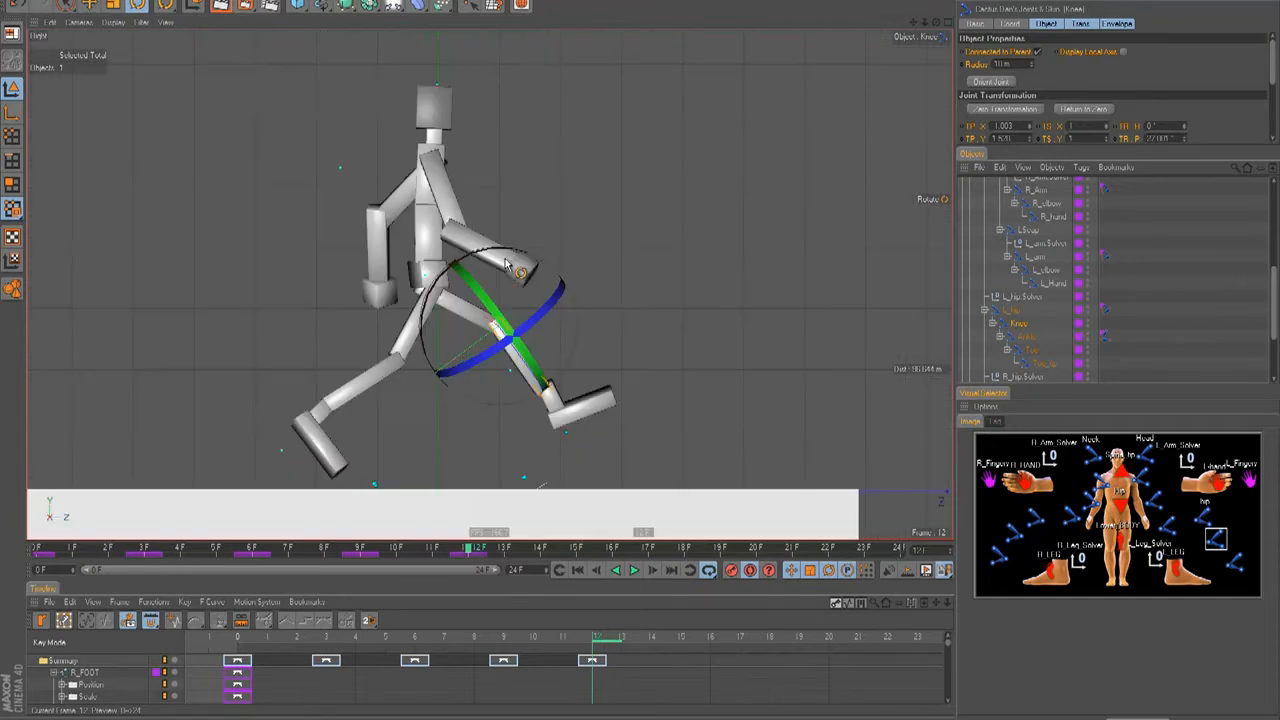
drag(577, 318, 585, 306)
Adjust the left ankle with the toes tilted up, and rotate the left hip down toward the floor.
click(1235, 566)
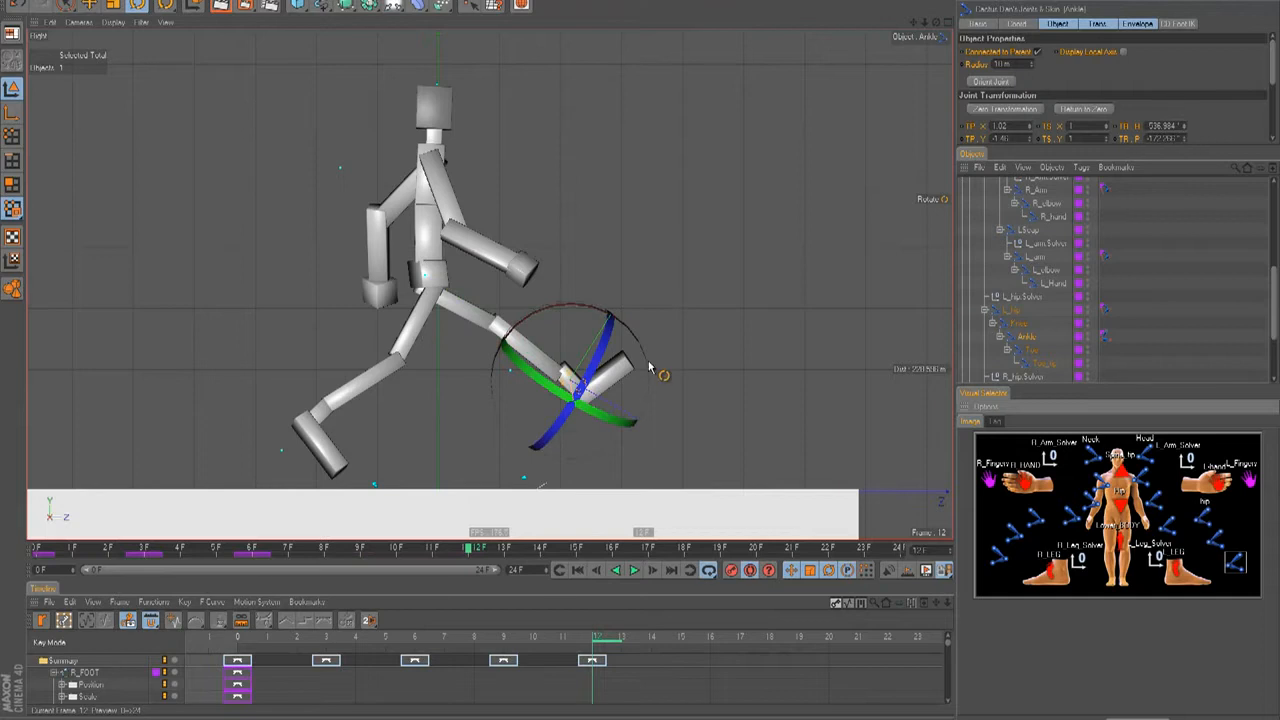
drag(561, 321, 518, 336)
click(1203, 517)
Move the lower body control down at frame 12 until the left heel rests on the floor.
click(1120, 538)
drag(430, 157, 430, 173)
mouse_move(641, 352)
mouse_down()
mouse_move(641, 364)
mouse_move(641, 352)
mouse_up()
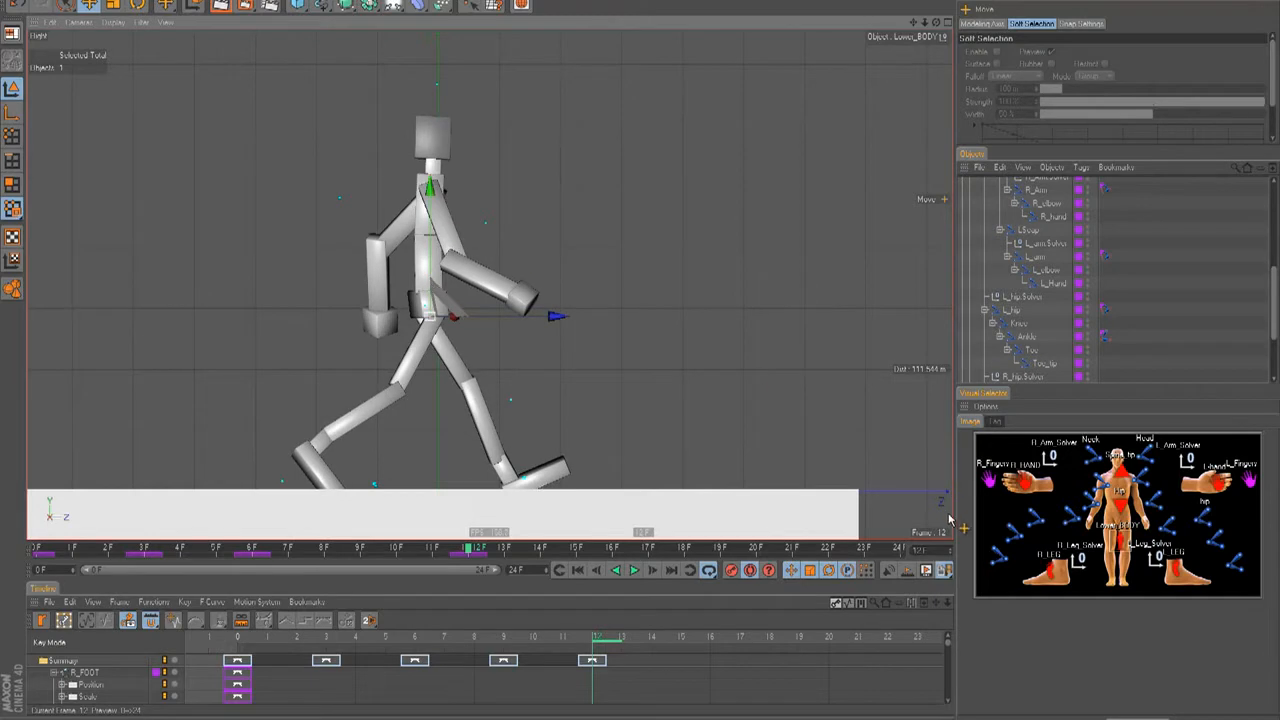
Rotate the right ankle so the toes stay on the floor, and bend the right knee a little more.
click(998, 563)
key(r)
mouse_move(394, 429)
mouse_down()
mouse_move(400, 408)
mouse_move(397, 443)
mouse_up()
click(880, 530)
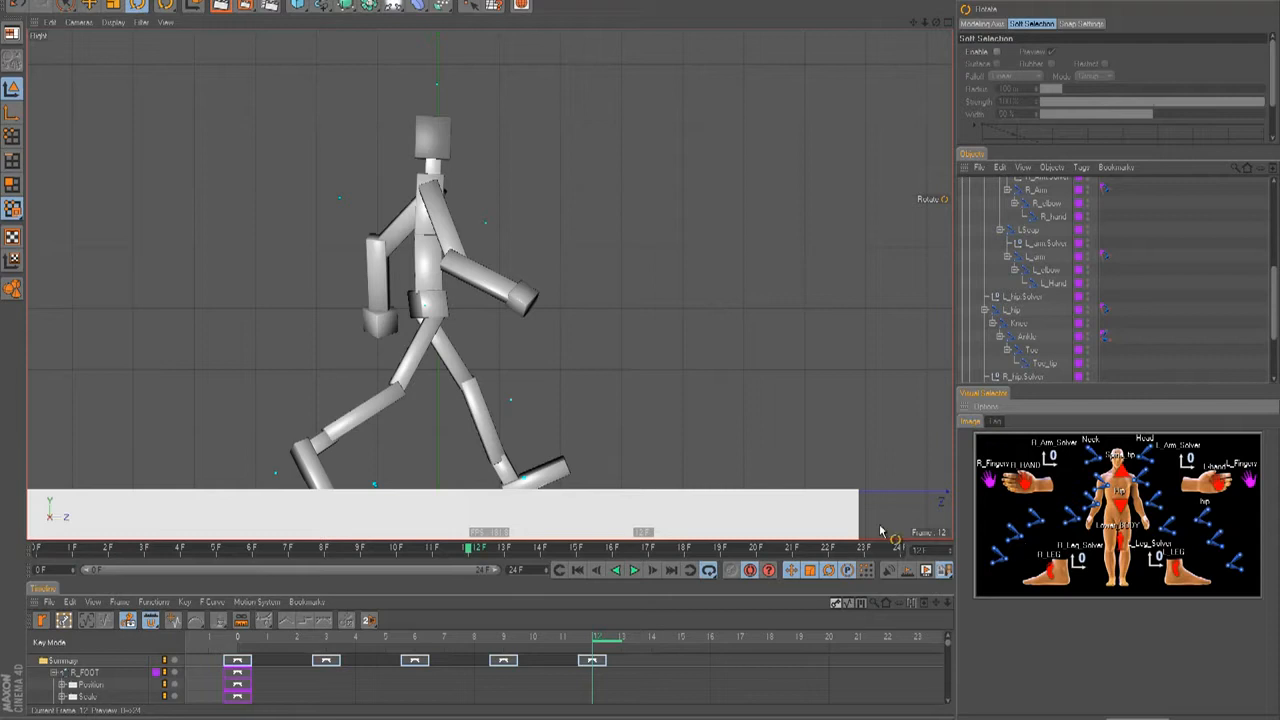
click(1012, 535)
key(r)
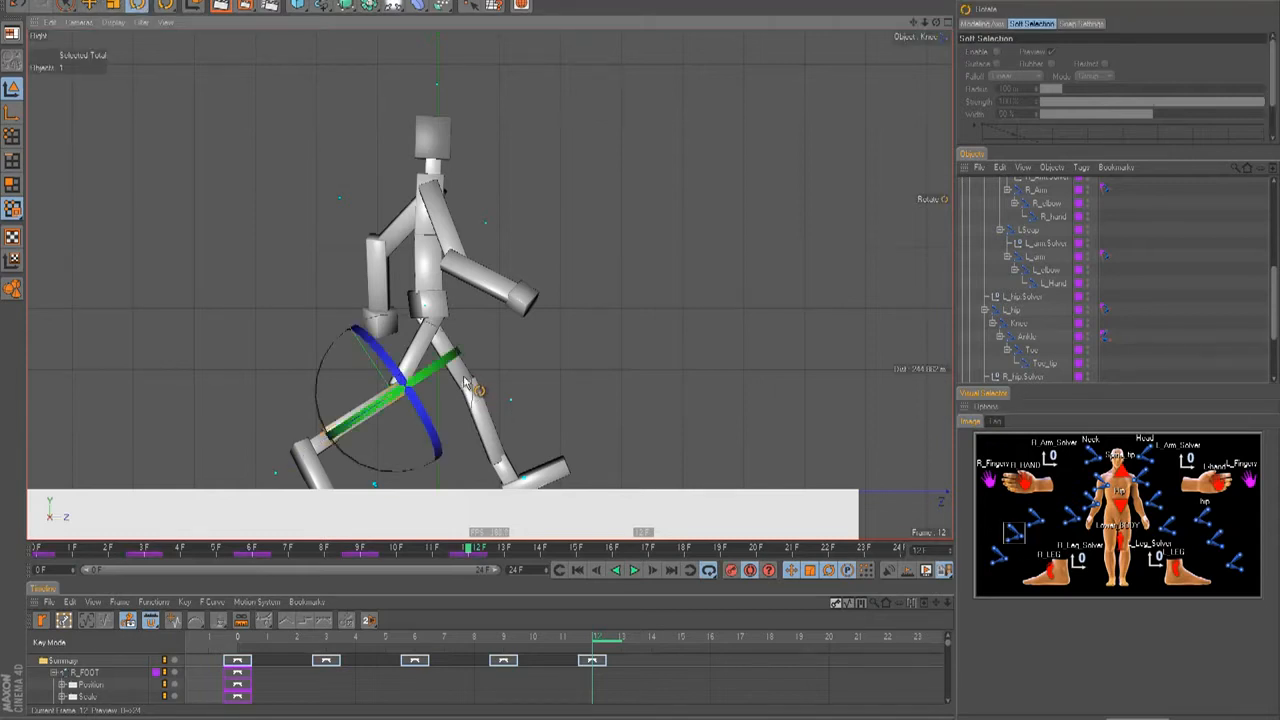
drag(474, 398, 473, 398)
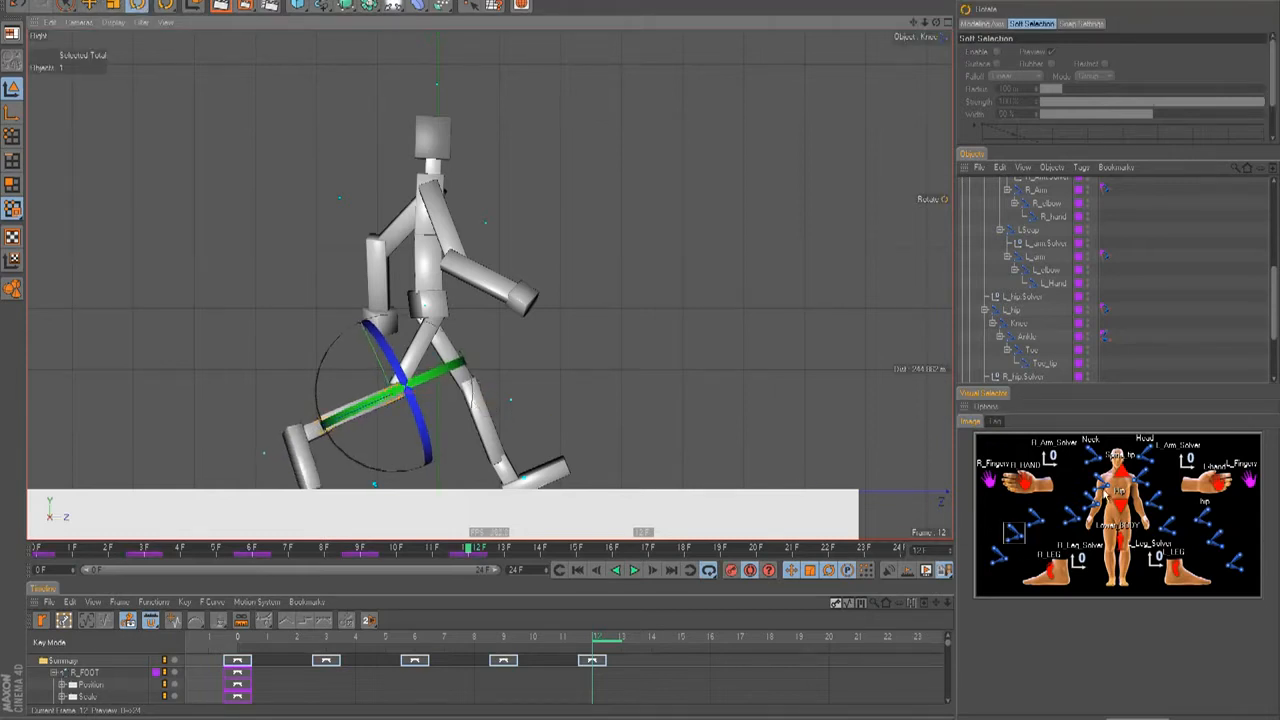
Swing the right arm further forward and the left arm further back at frame 12.
click(1112, 485)
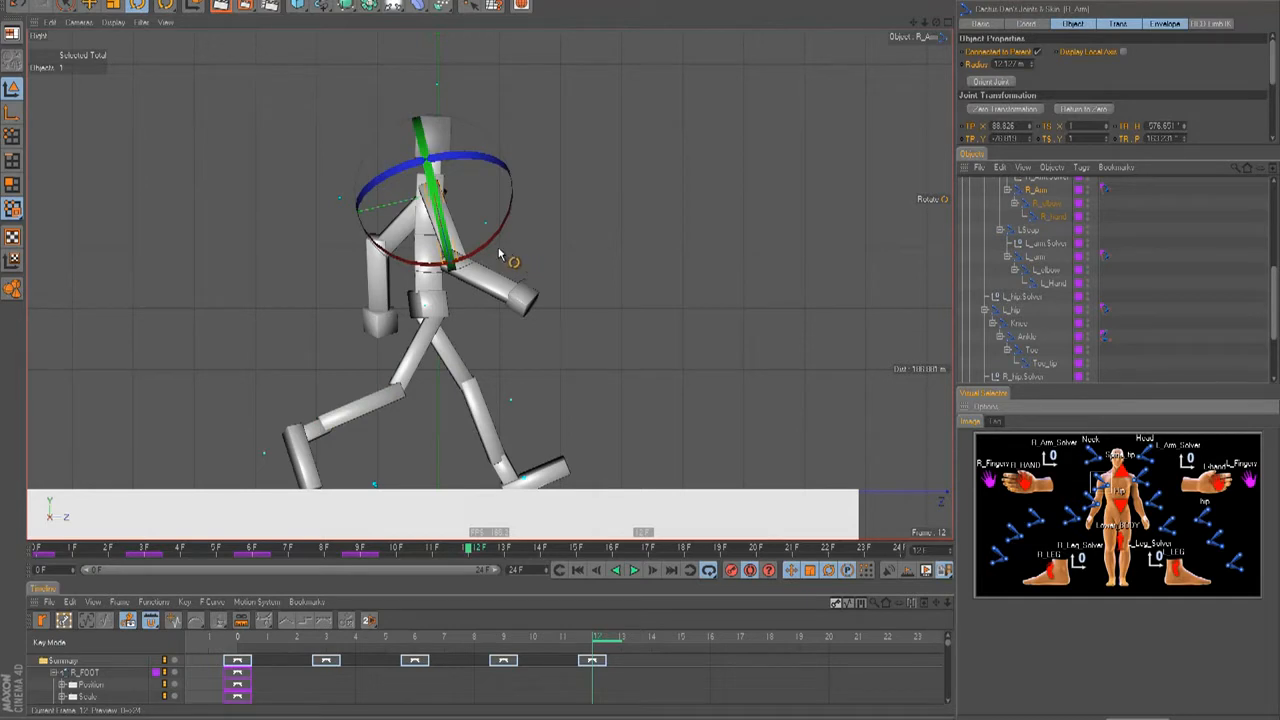
drag(484, 254, 492, 244)
click(1153, 487)
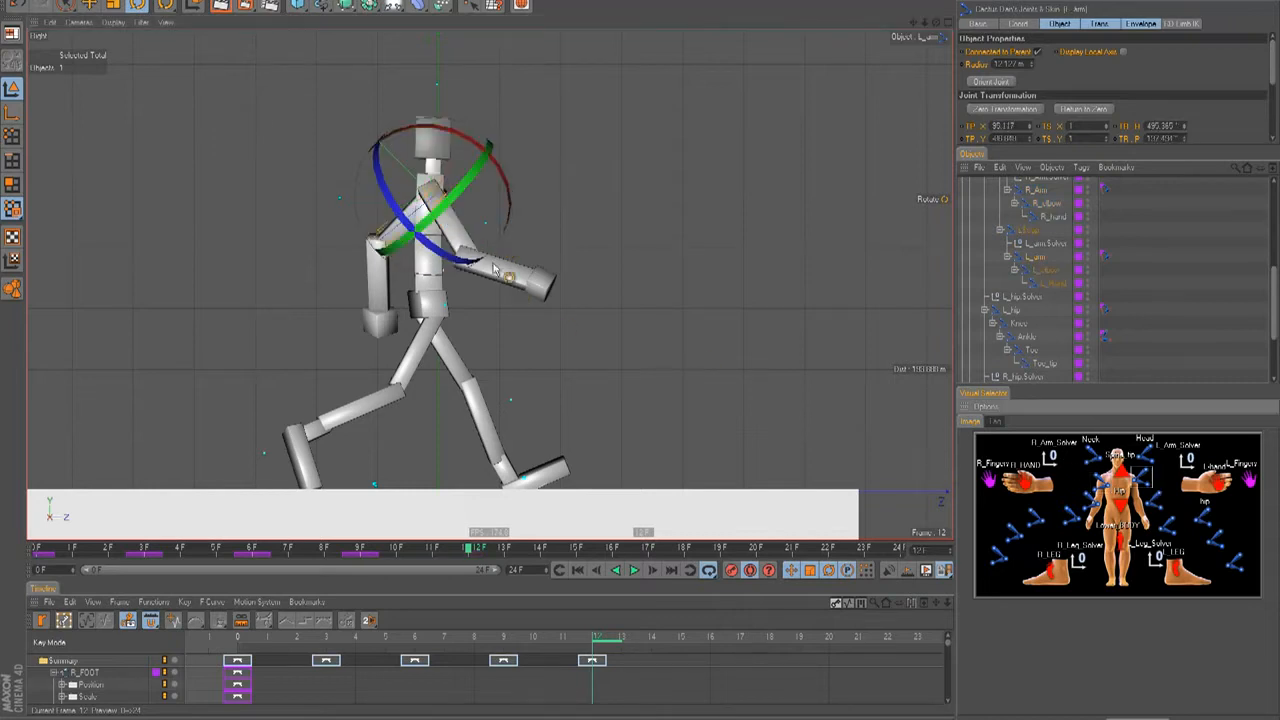
drag(514, 186, 505, 176)
Play the animation from frame 0 to check the walk so far.
drag(600, 636, 238, 636)
key(F8)
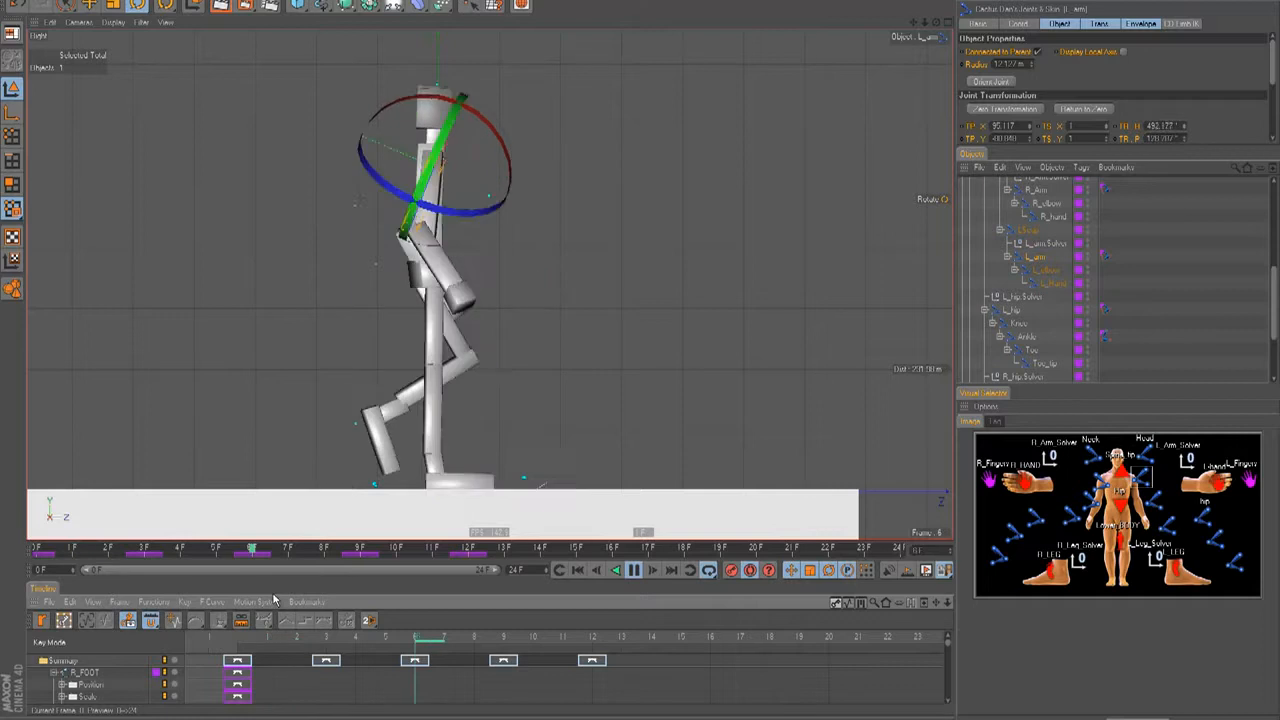
key(F8)
At frame 15, bend the left knee until the foot lies flat, and raise the lower body control to keep it on the floor.
drag(253, 648, 580, 650)
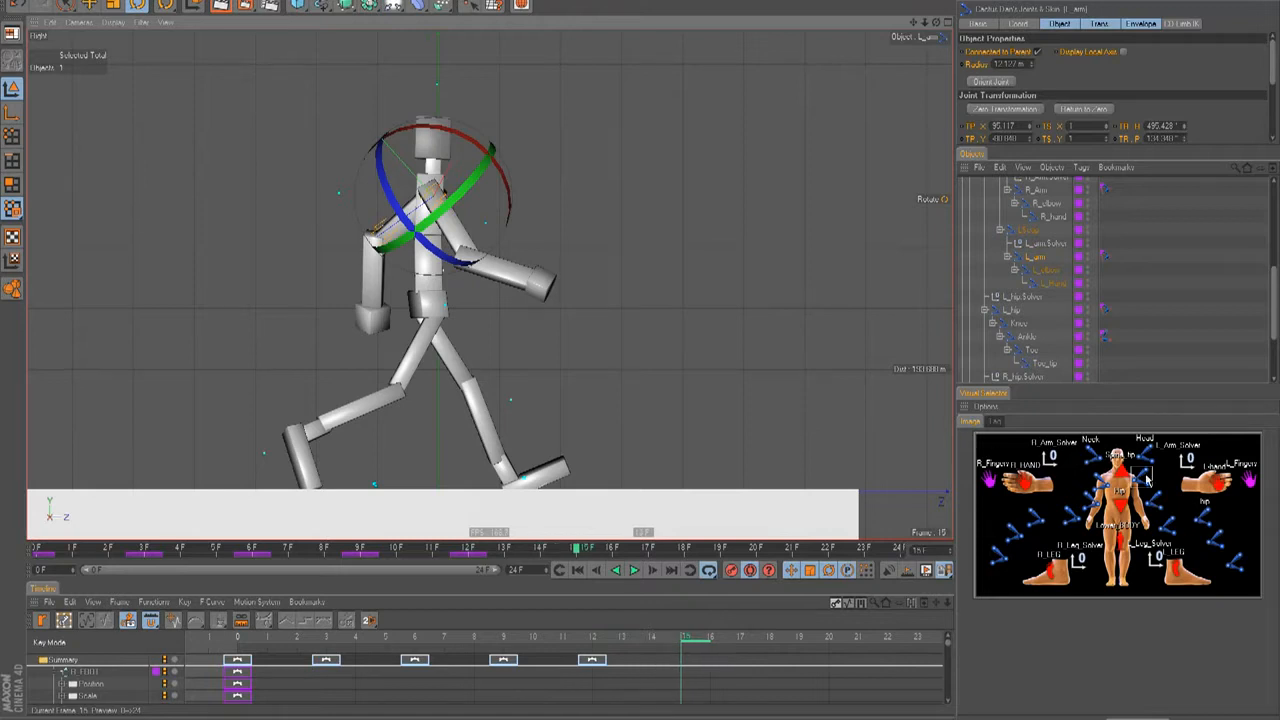
click(1216, 539)
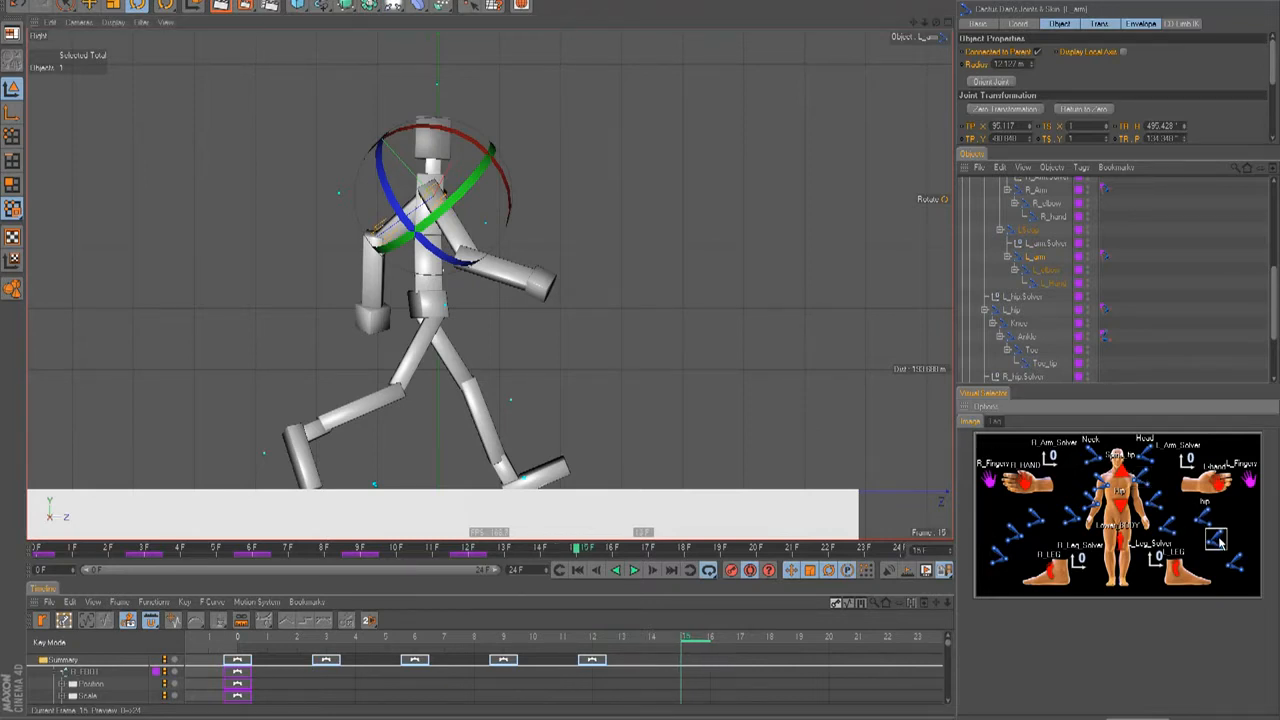
drag(549, 403, 538, 438)
click(1120, 550)
key(e)
drag(646, 366, 641, 352)
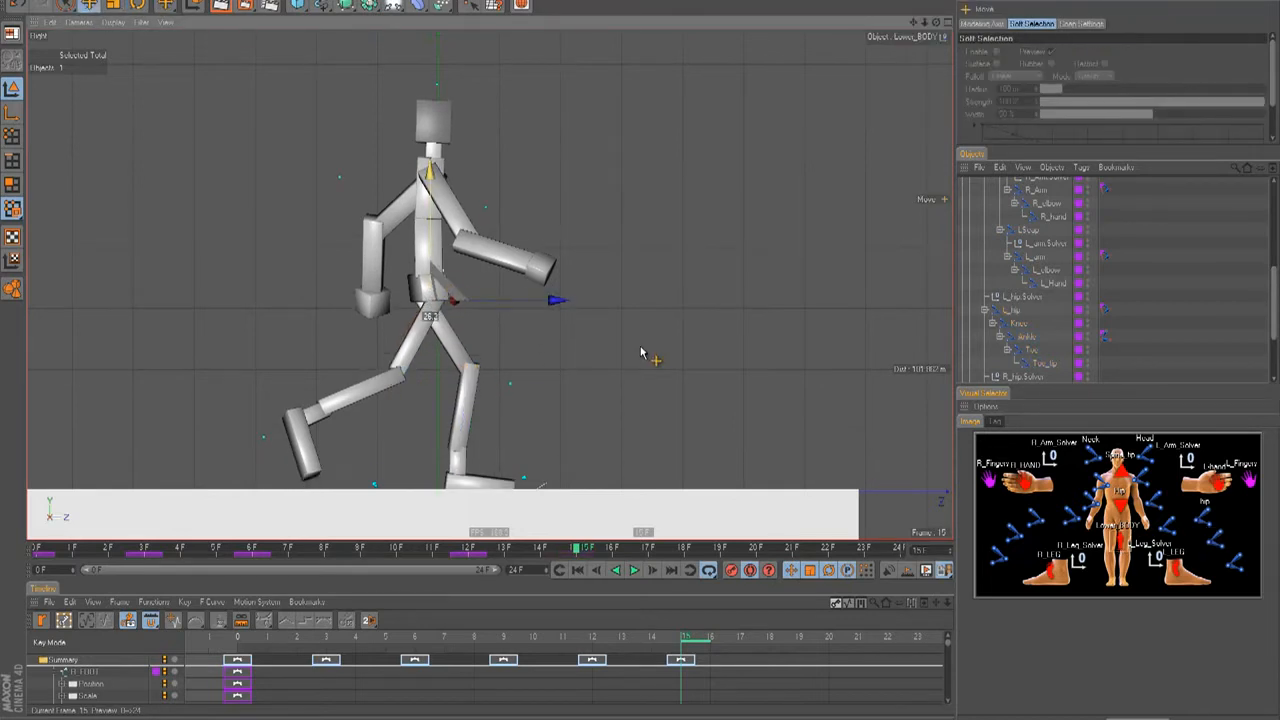
Refine the left hip and knee rotations so the front foot stays planted flat on the floor.
click(1200, 516)
key(r)
drag(508, 323, 505, 334)
click(1215, 540)
drag(539, 383, 546, 373)
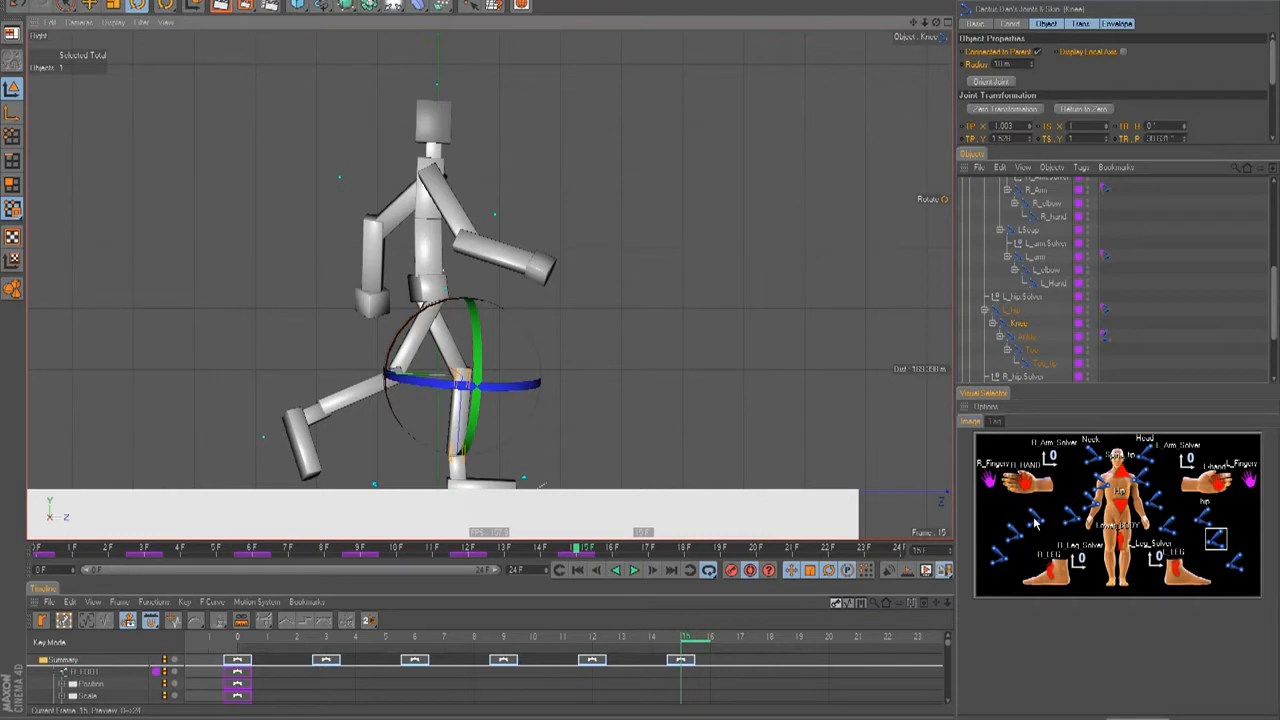
Bend the trailing right knee a little further and rotate the right hip slightly forward at frame 15.
click(1036, 522)
drag(480, 376, 507, 393)
click(1012, 531)
key(t)
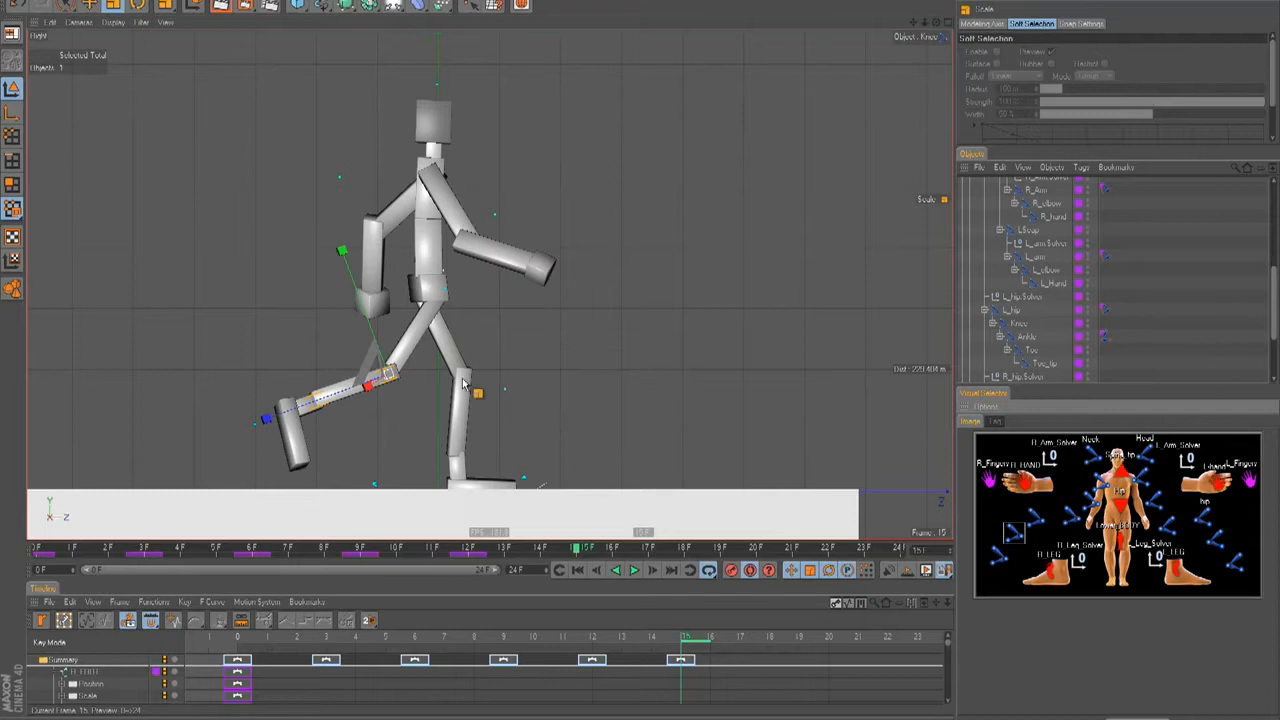
key(r)
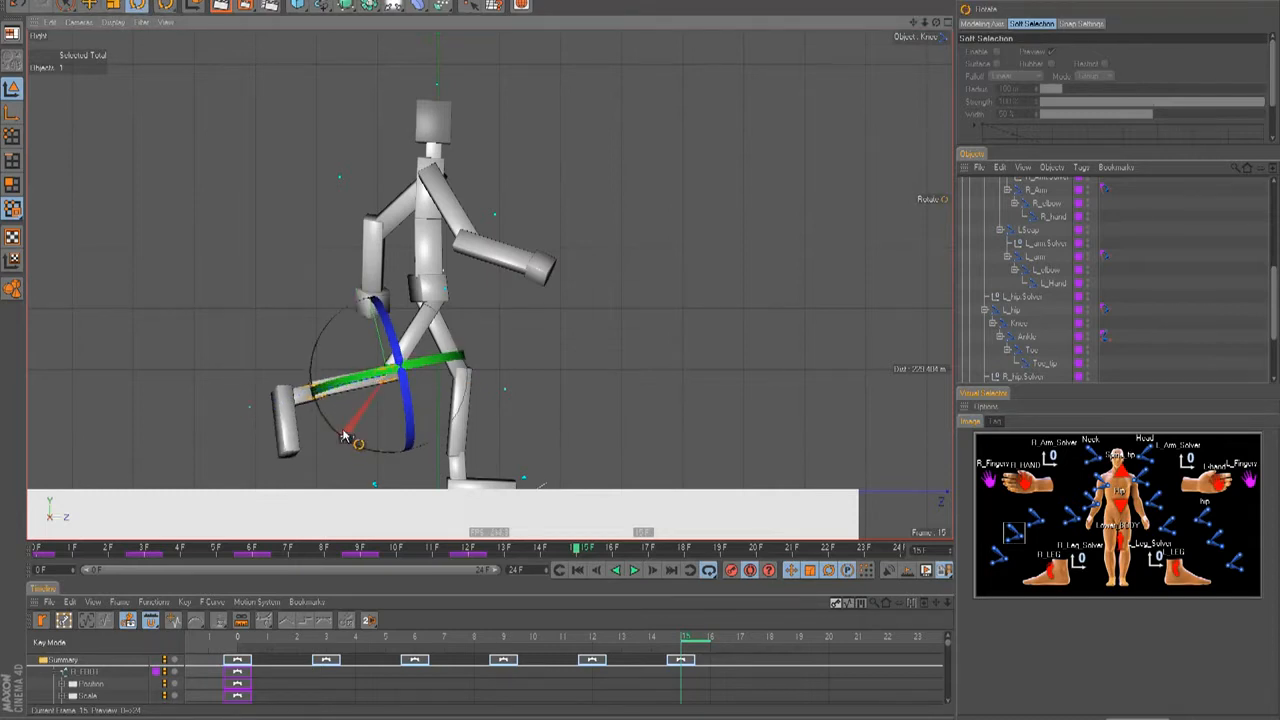
click(1036, 518)
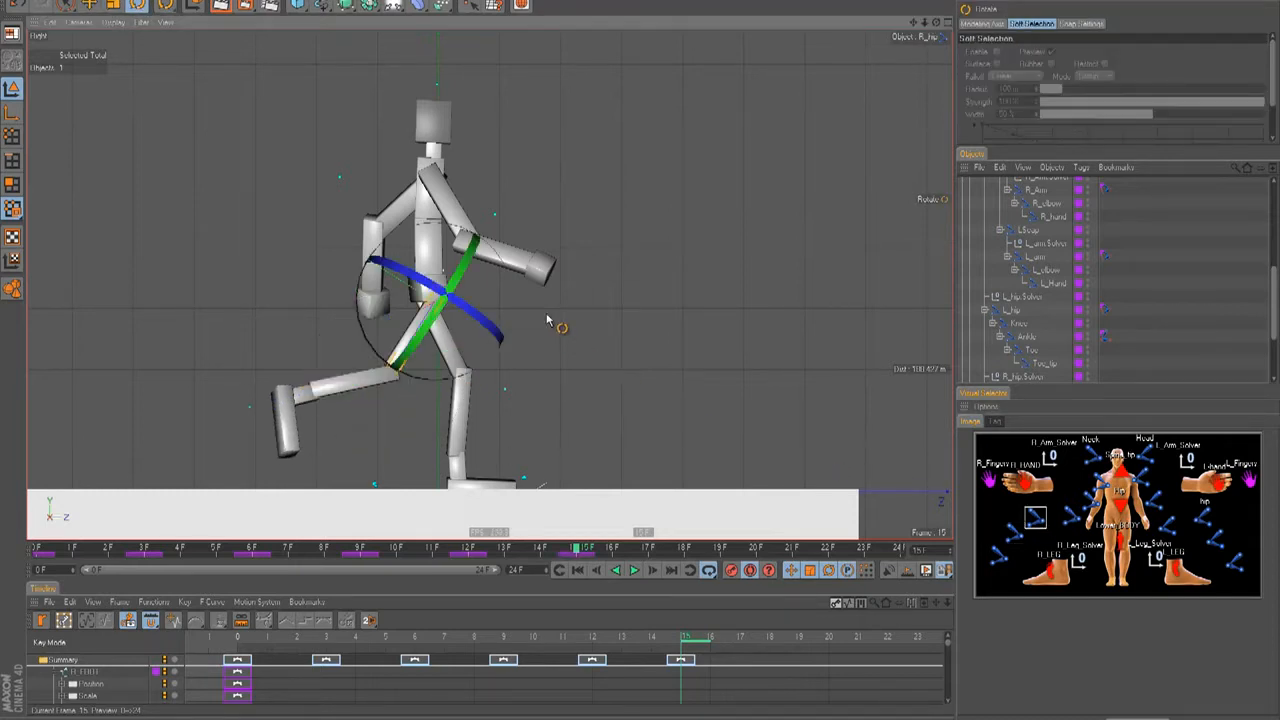
mouse_move(517, 314)
mouse_down()
mouse_move(523, 291)
mouse_move(517, 302)
mouse_up()
Lower the body control, rotate the left hip forward, and turn the left ankle to angle the front foot down.
click(1124, 522)
key(e)
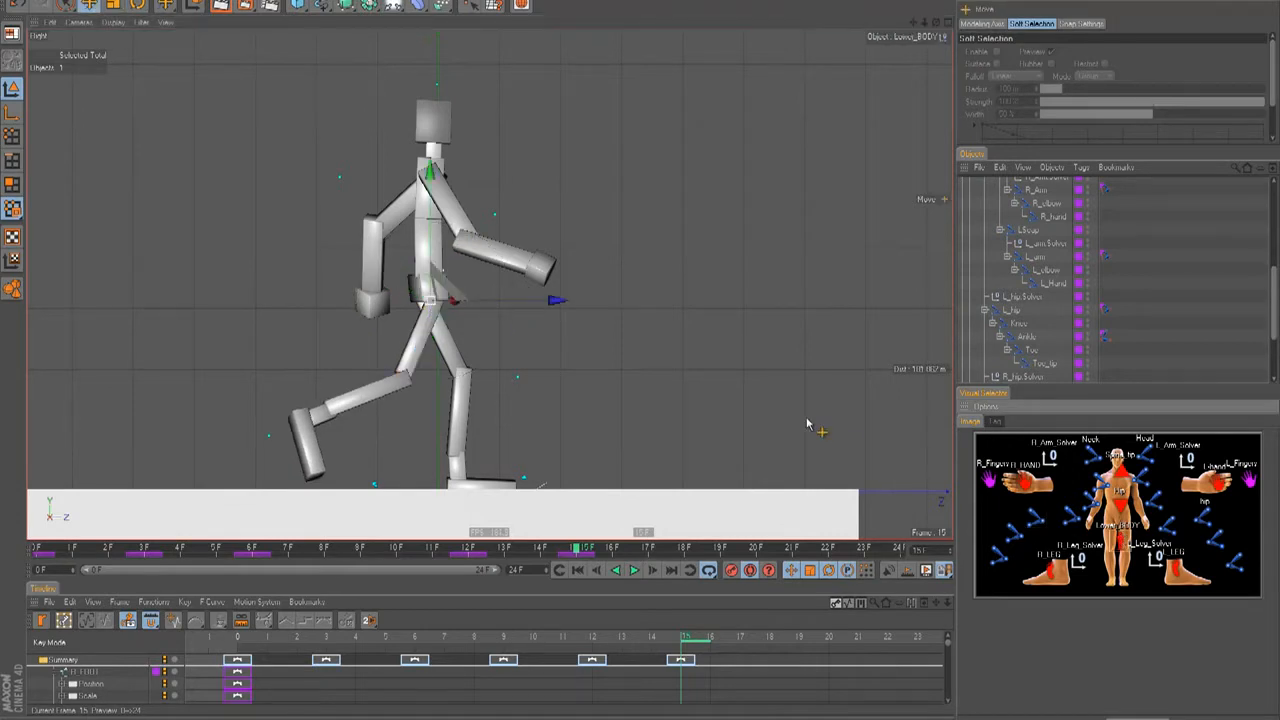
click(1193, 520)
key(r)
click(1202, 518)
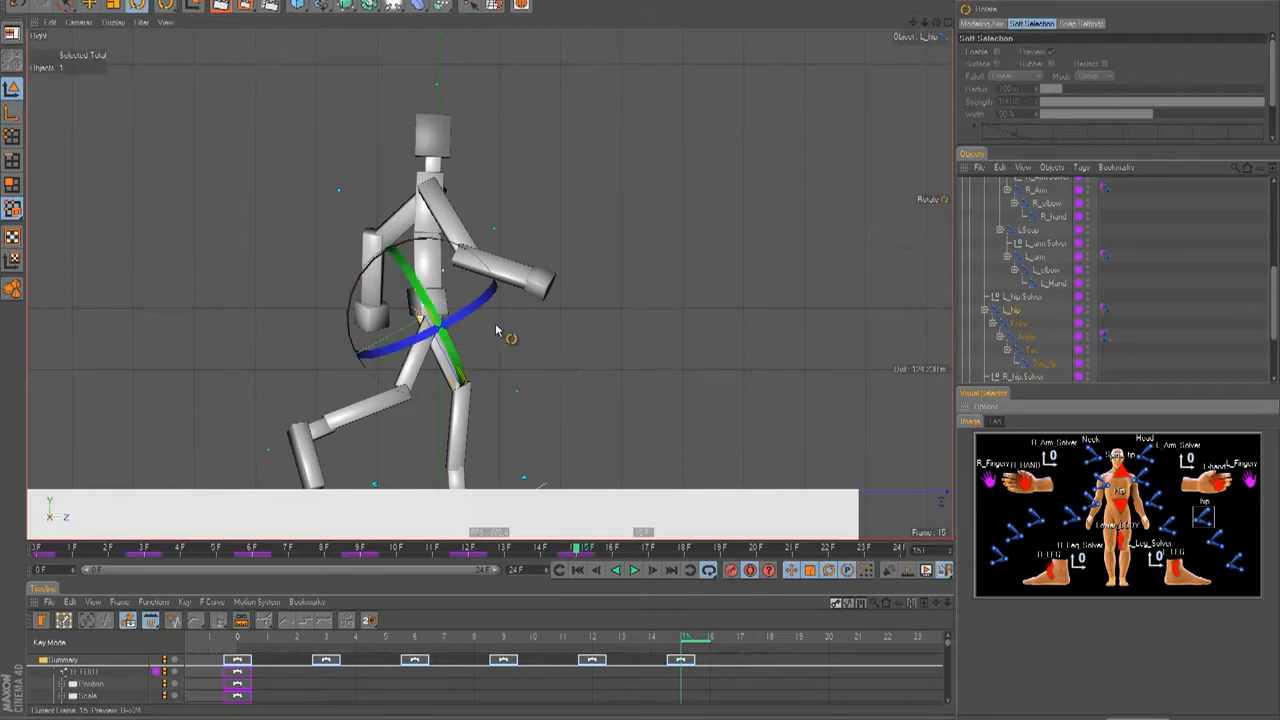
drag(508, 331, 508, 314)
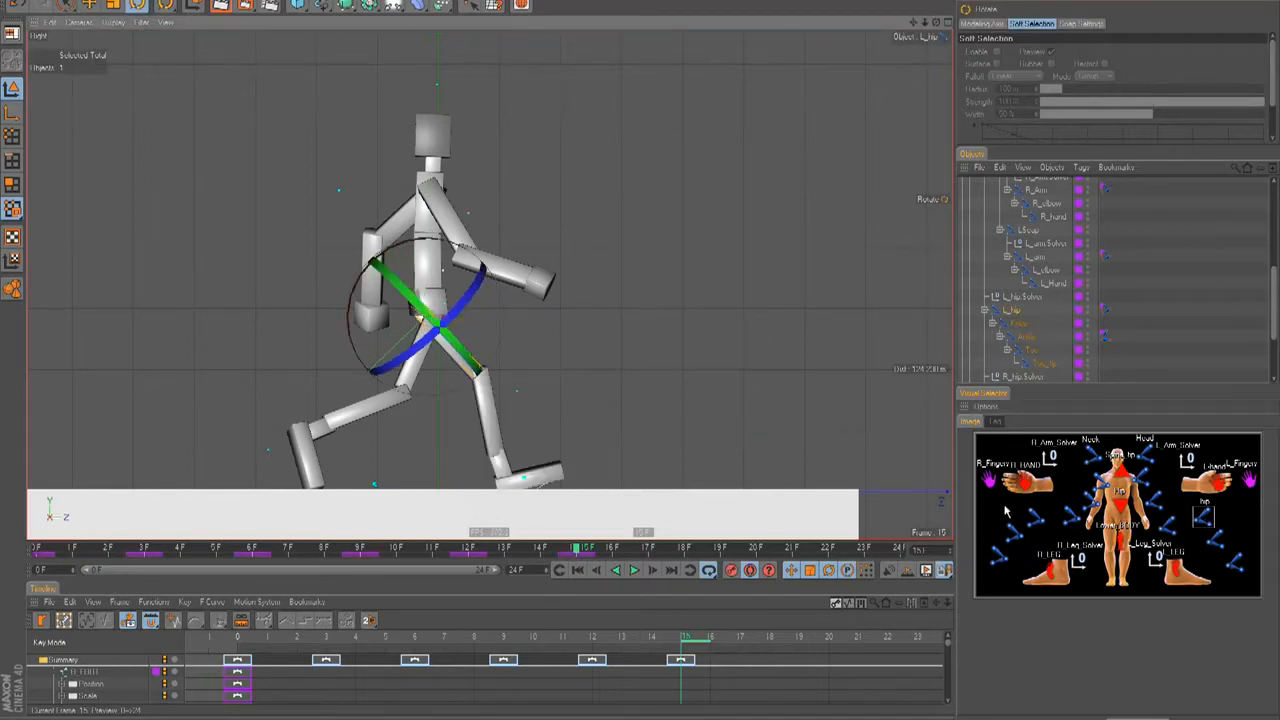
click(1237, 568)
drag(580, 449, 600, 470)
Review the motion from the start of the walk through frame 15.
drag(565, 643, 180, 655)
key(F8)
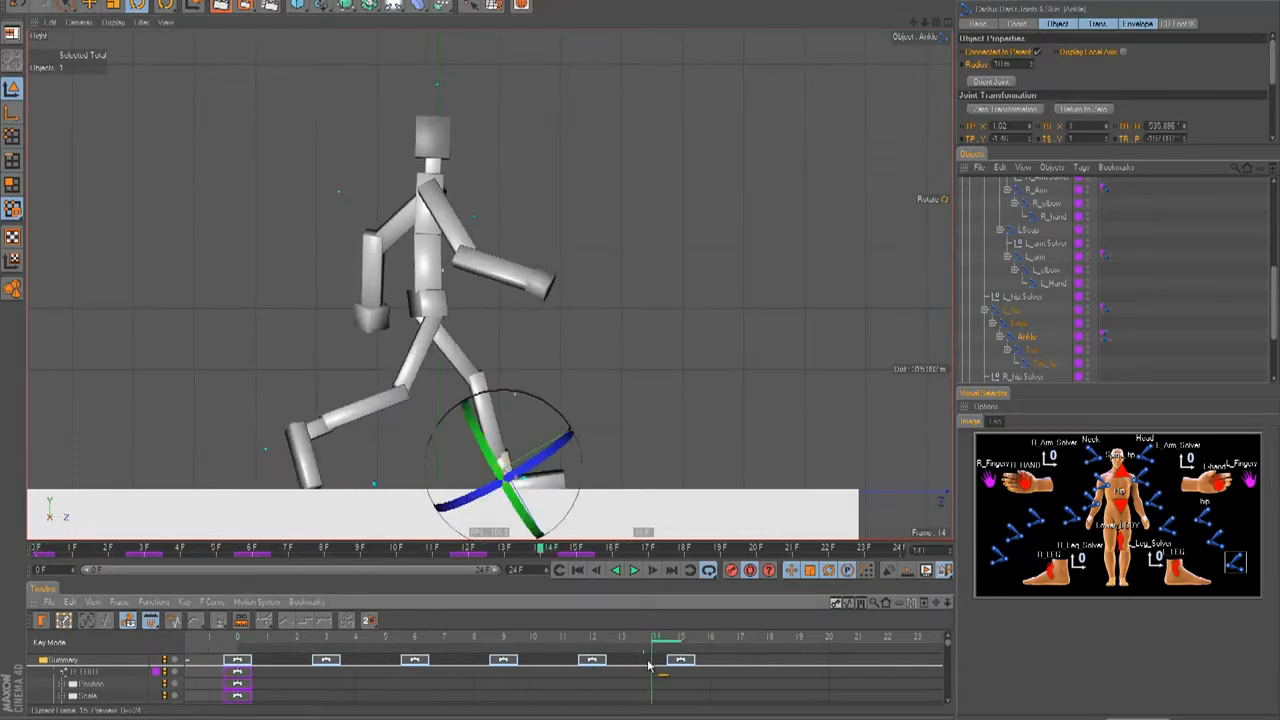
key(F8)
drag(600, 640, 675, 667)
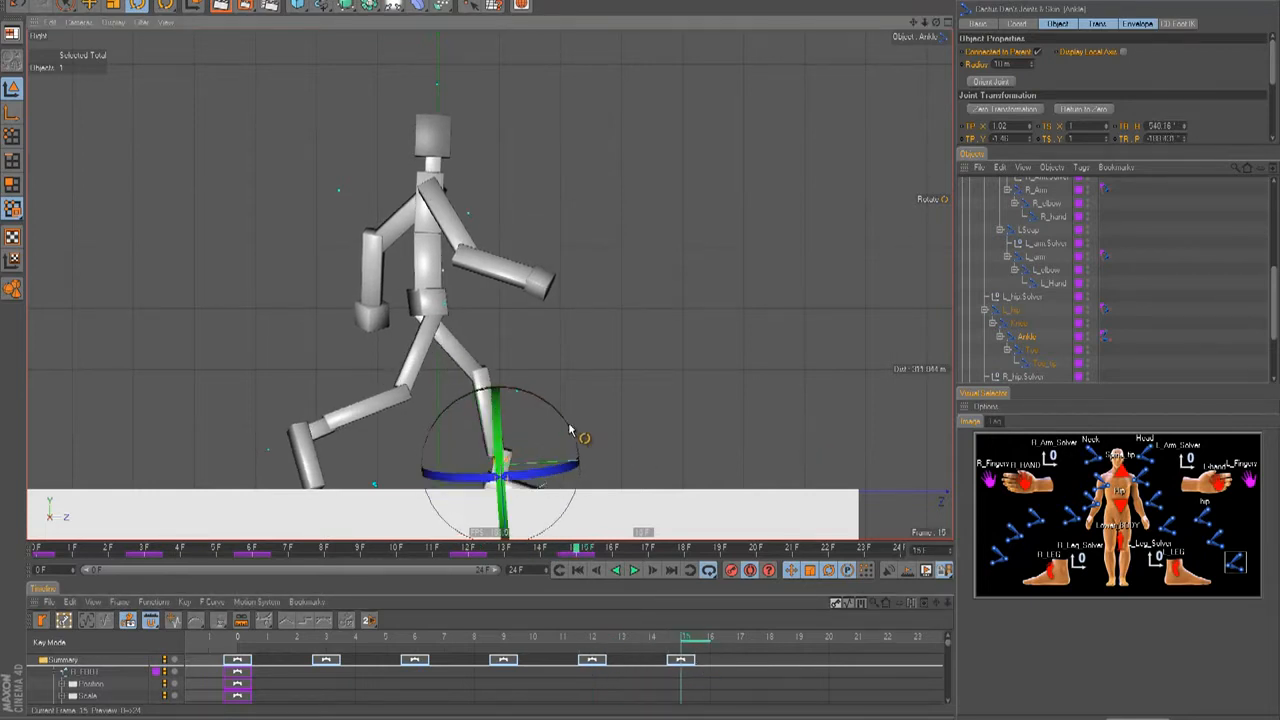
Bend the left knee, level the left foot with the ankle, and raise the lower body control until the foot rests on the floor.
click(485, 385)
drag(558, 355, 558, 382)
click(1233, 566)
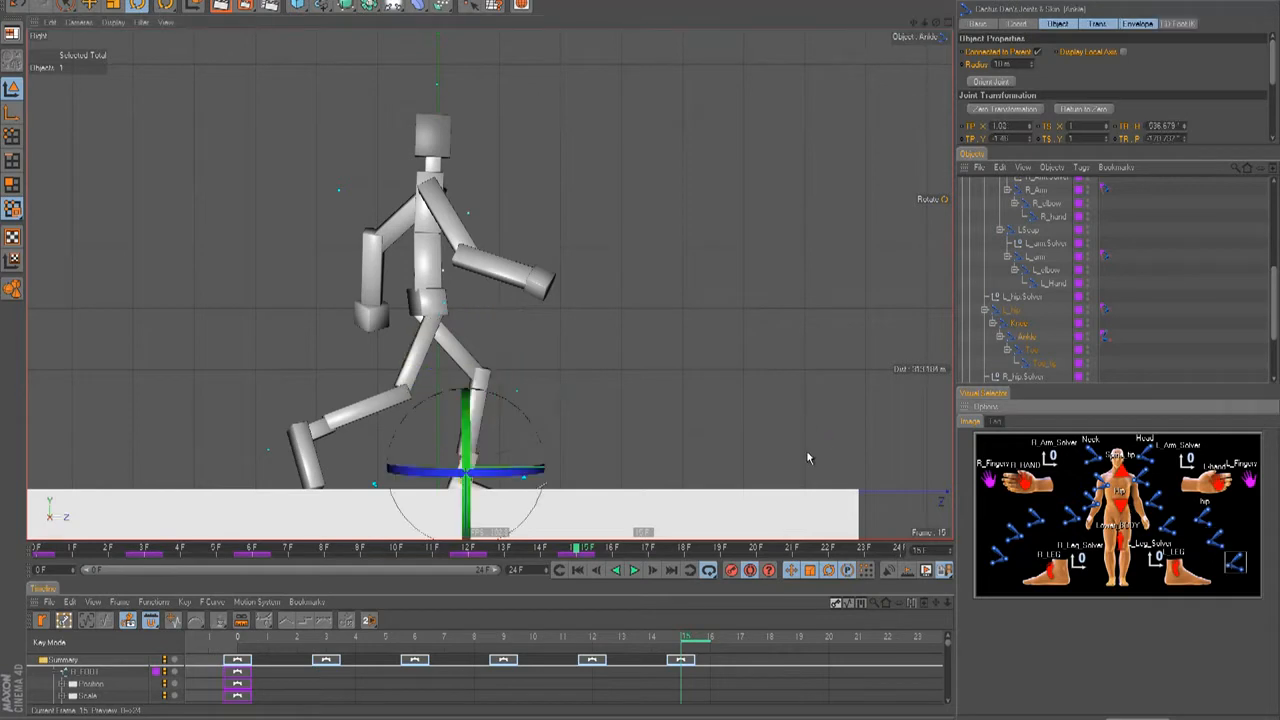
drag(517, 400, 497, 385)
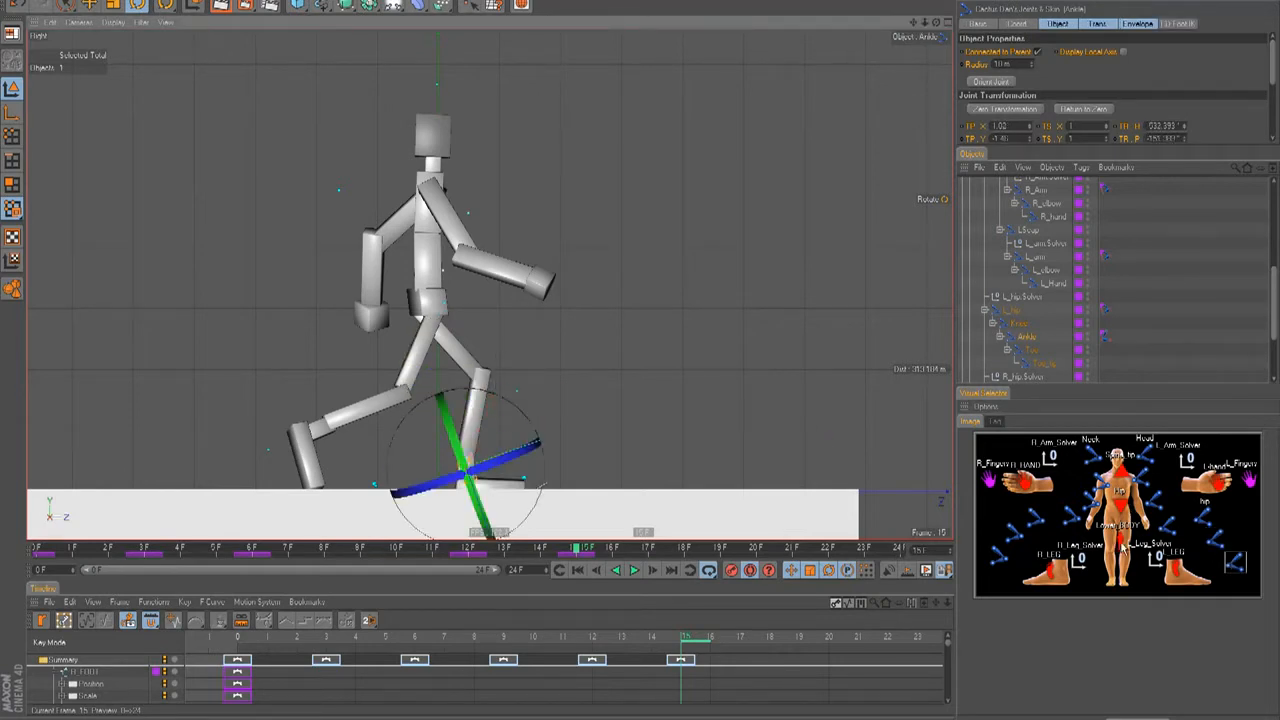
click(1124, 547)
key(e)
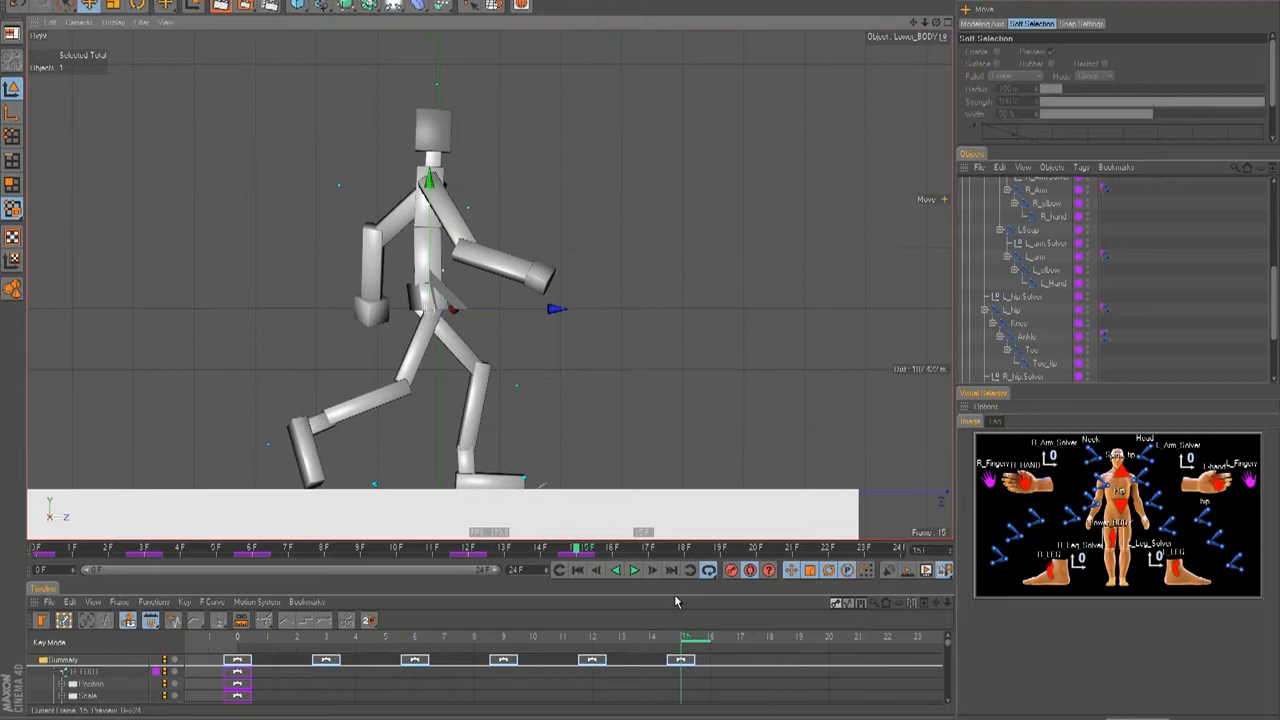
drag(657, 640, 689, 657)
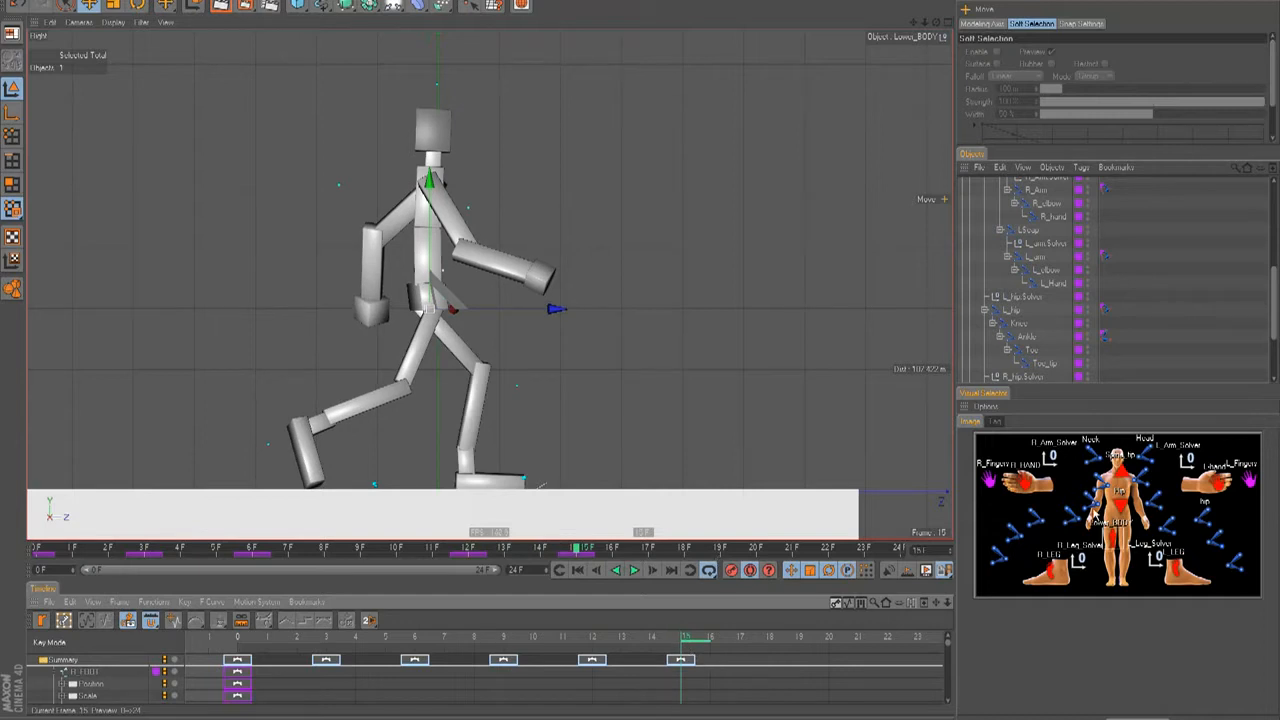
Swing the left arm further back and the right arm further forward at frame 15.
click(1205, 520)
key(r)
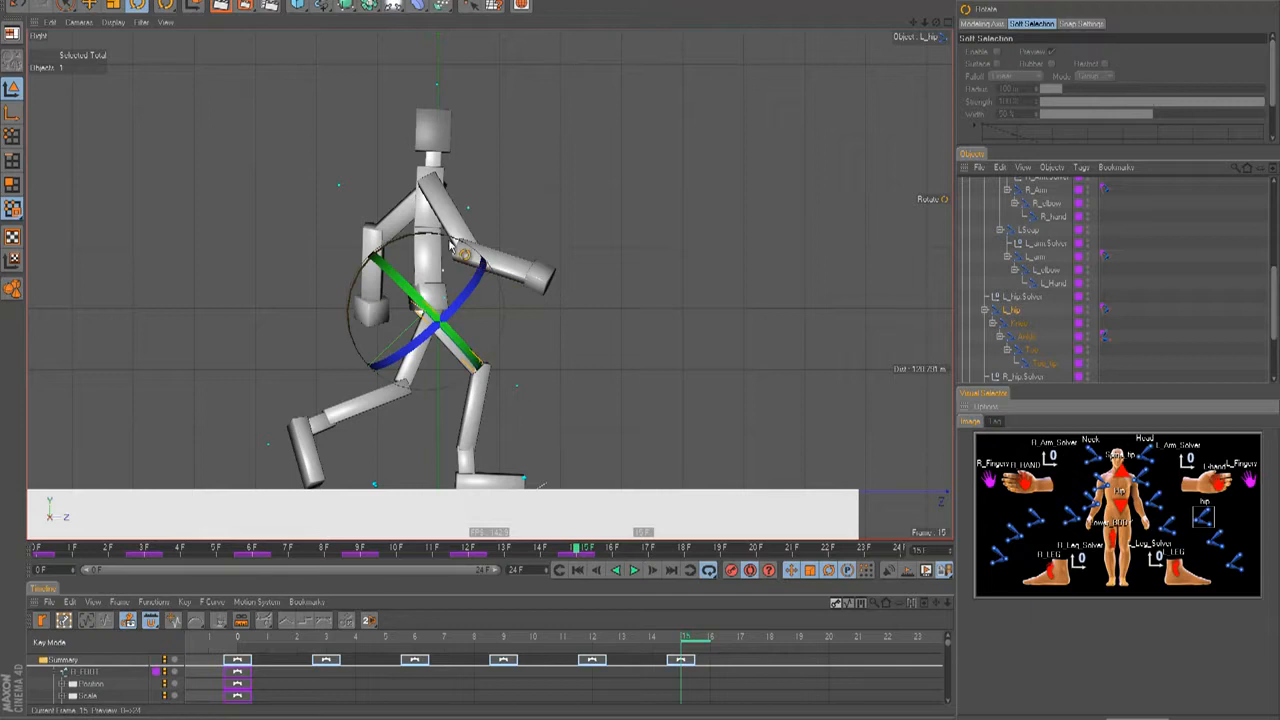
click(1148, 478)
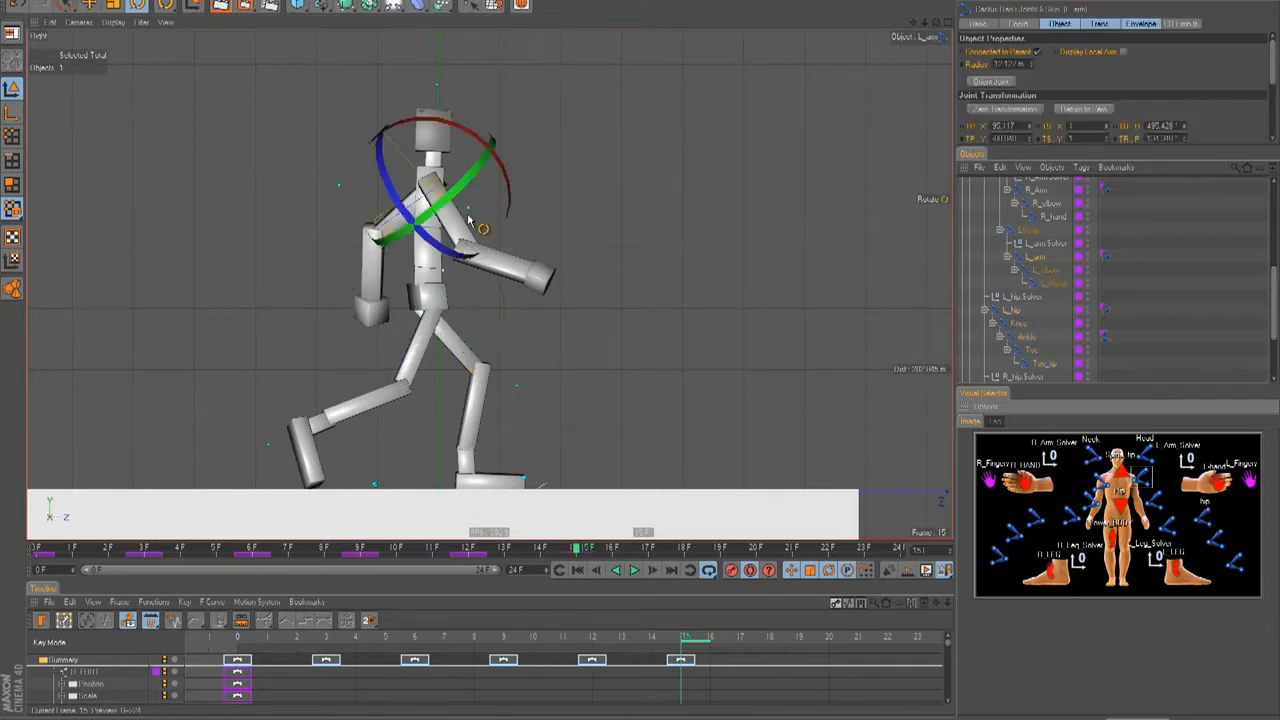
drag(458, 140, 490, 168)
click(1094, 493)
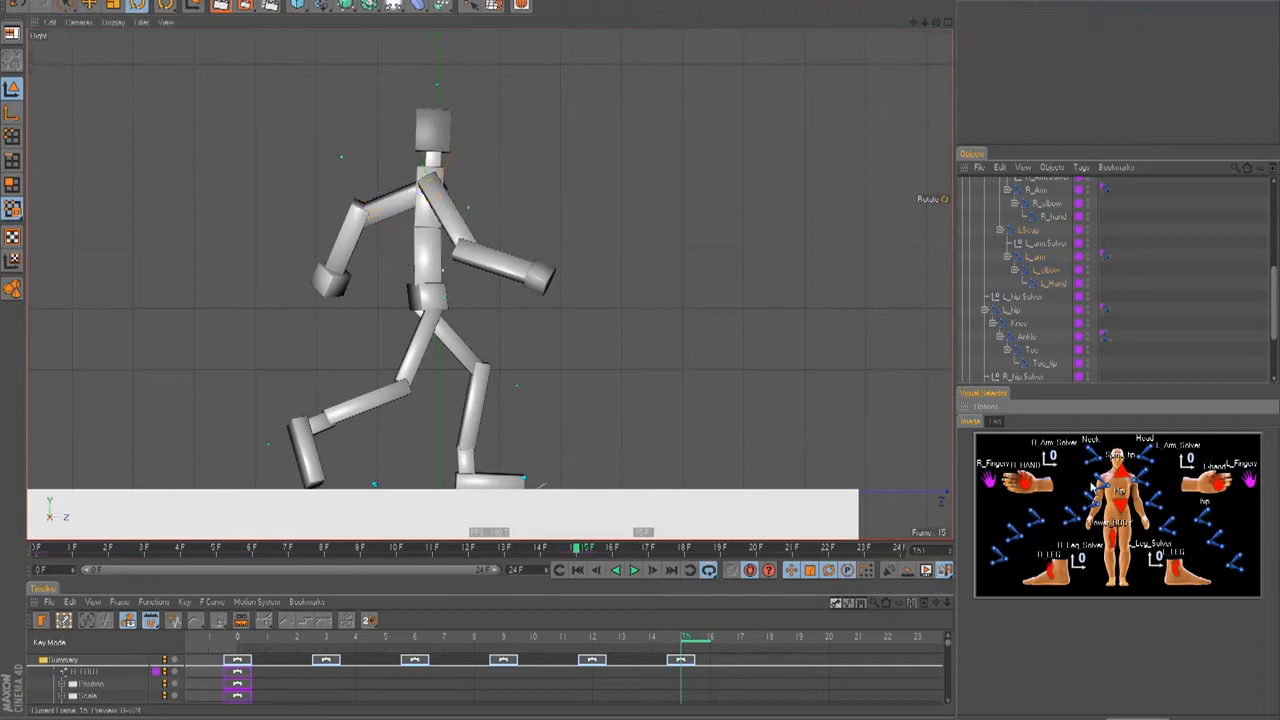
drag(478, 237, 500, 206)
Play the walk from frame 0 to check the new arm swing, and return to frame 15.
drag(677, 633, 237, 636)
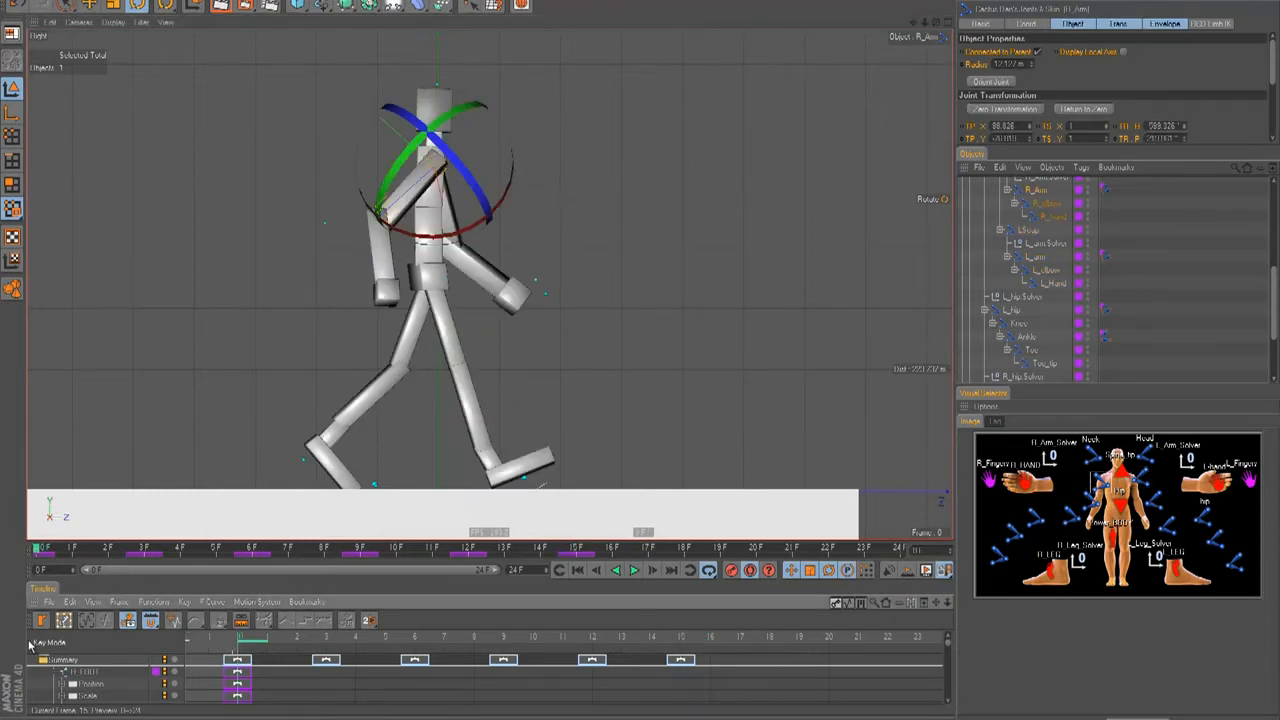
key(F8)
key(F8)
key(F8)
mouse_move(409, 637)
mouse_down()
mouse_move(663, 650)
mouse_move(684, 652)
mouse_move(547, 656)
mouse_move(689, 658)
mouse_move(520, 652)
mouse_move(683, 663)
mouse_up()
Bend the left knee more, rotate the left hip forward, and level the front foot with the ankle at frame 15.
click(1198, 544)
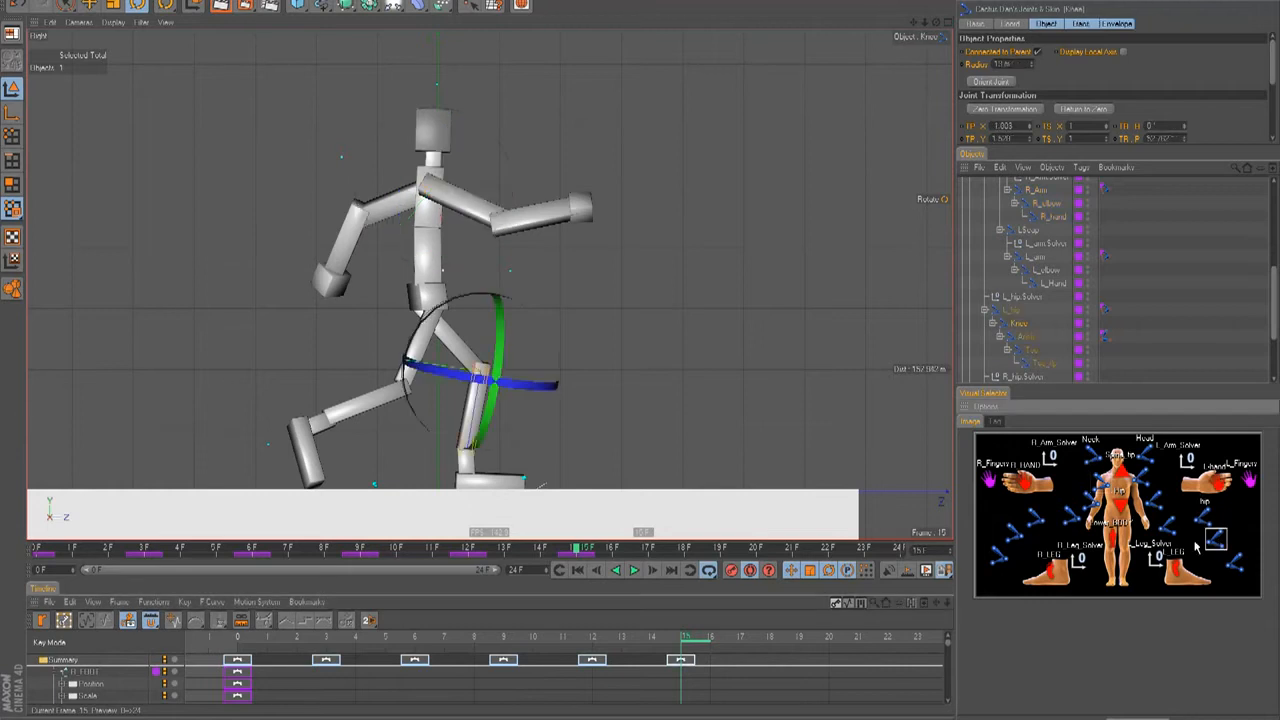
drag(564, 352, 566, 384)
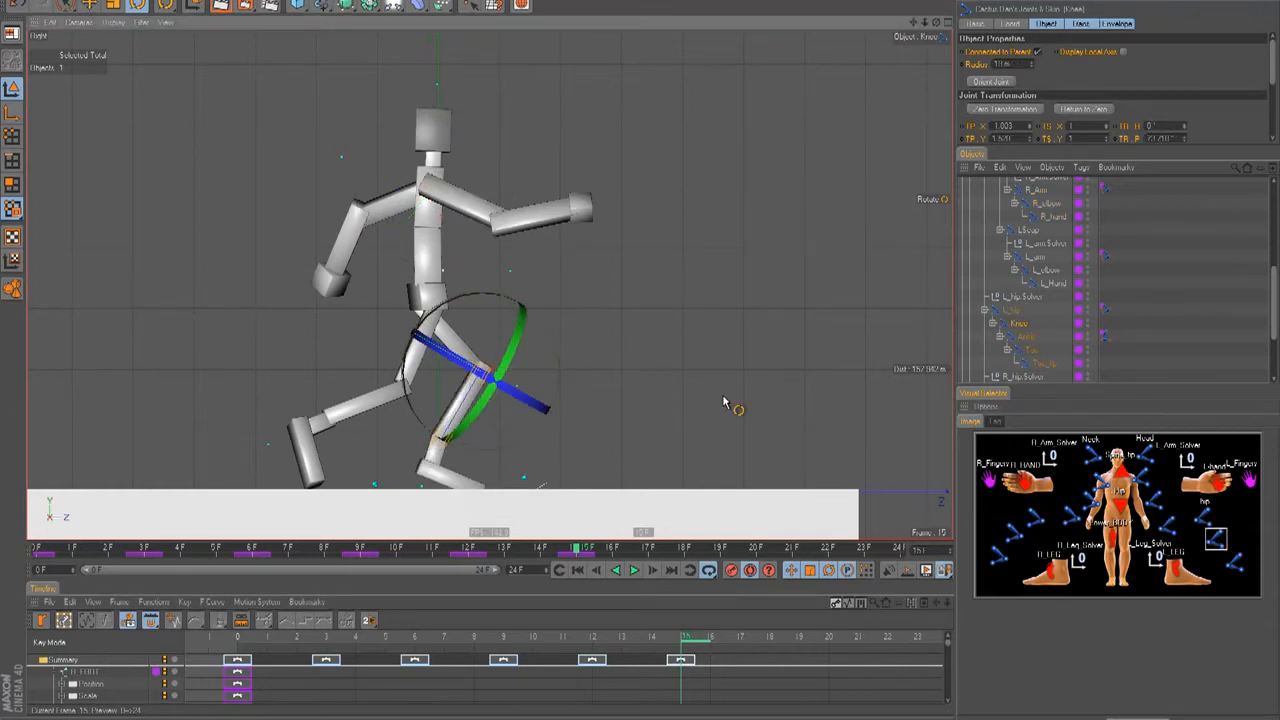
click(1198, 515)
drag(515, 316, 645, 366)
click(1236, 562)
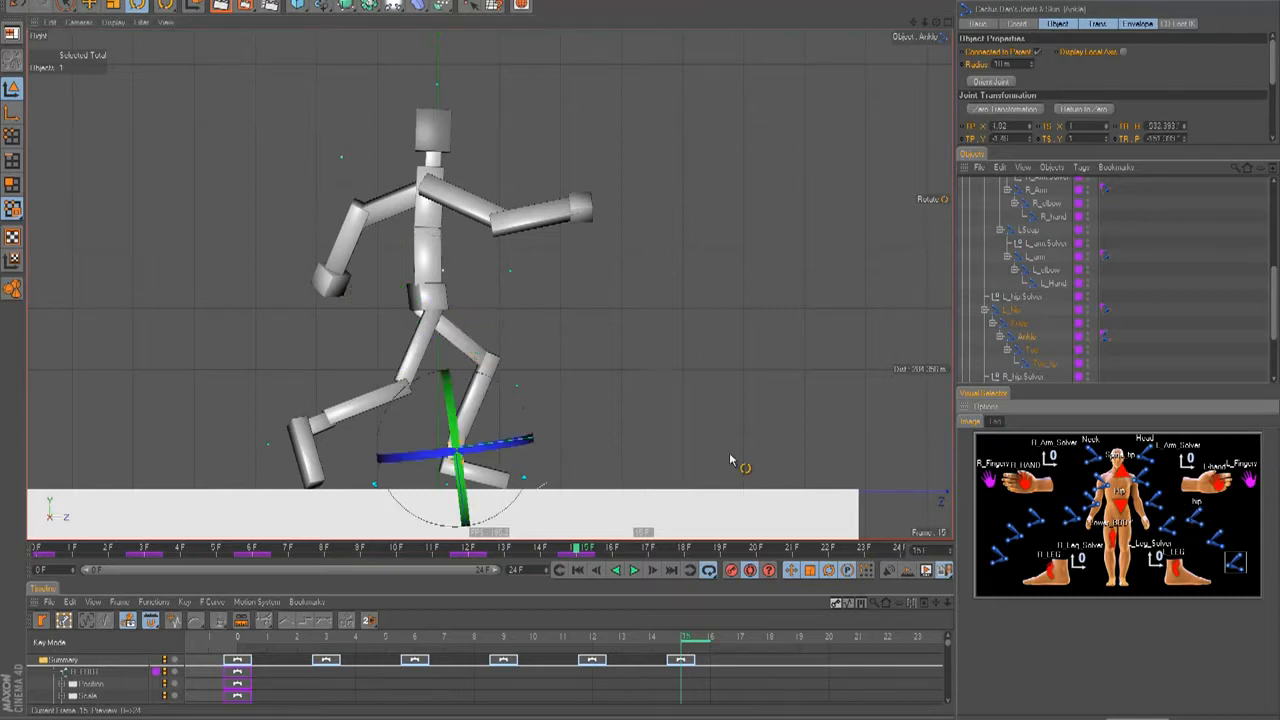
drag(535, 411, 550, 398)
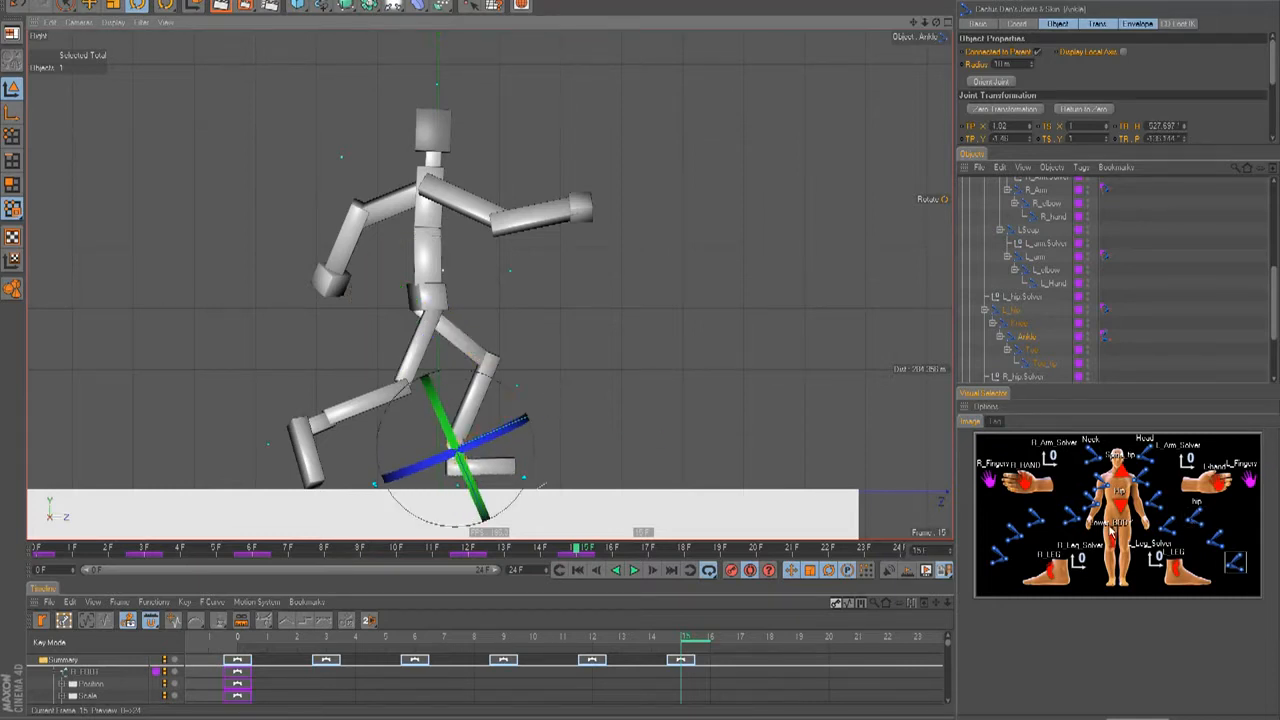
Drop the lower body control until the left foot touches the floor, and rotate the right hip to lift the trailing leg.
click(1109, 527)
drag(437, 254, 641, 347)
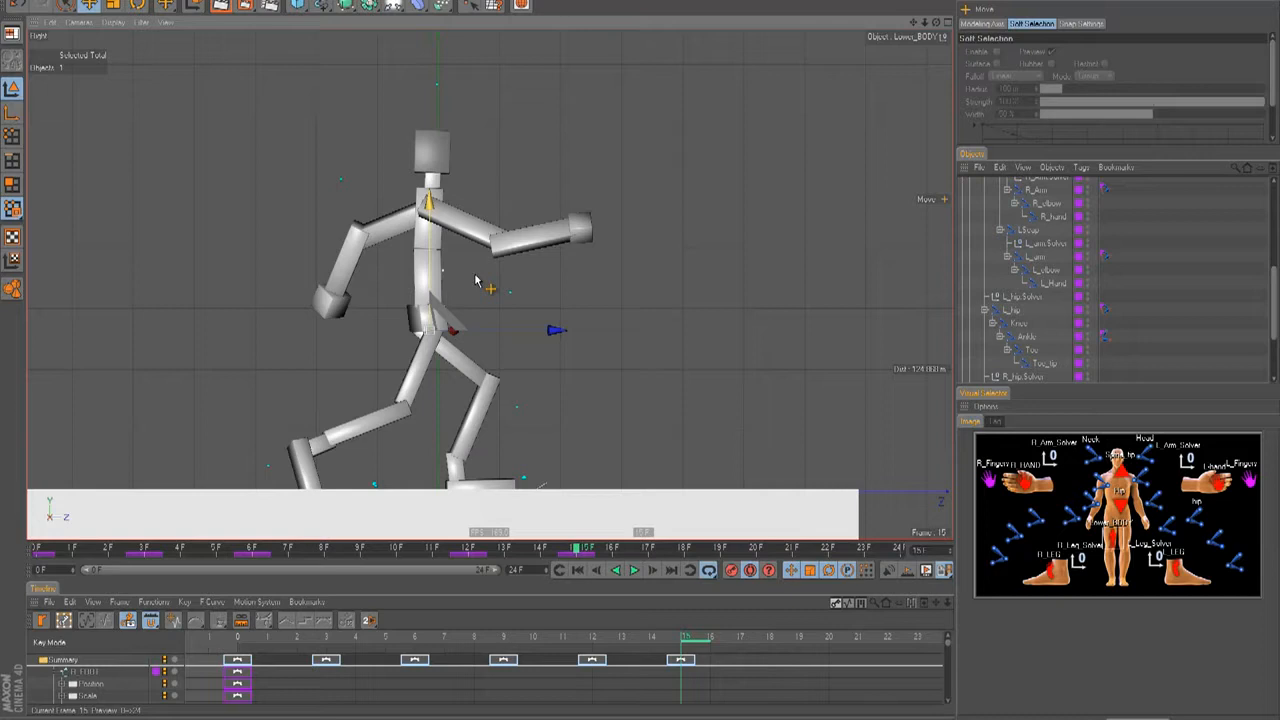
click(1032, 517)
drag(460, 393, 444, 410)
click(634, 570)
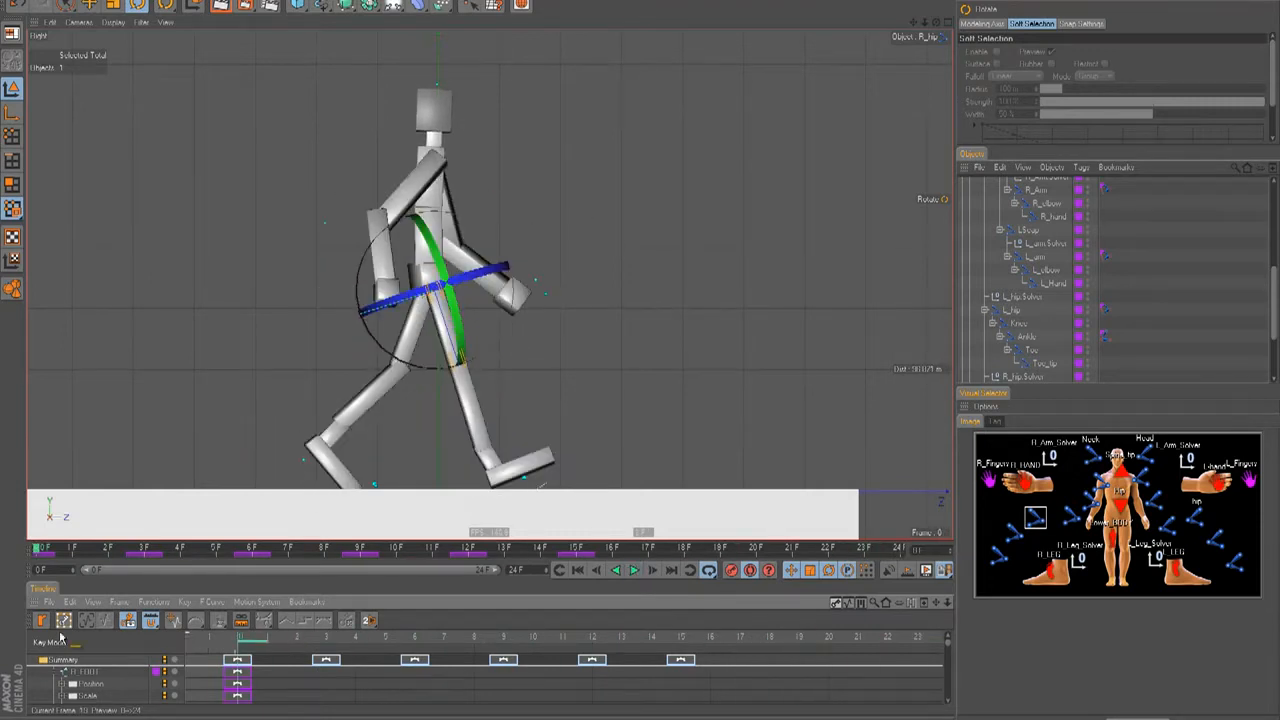
Adjust the swing of the right and left arms at frame 9.
mouse_move(496, 637)
mouse_down()
mouse_move(600, 638)
mouse_move(508, 652)
mouse_up()
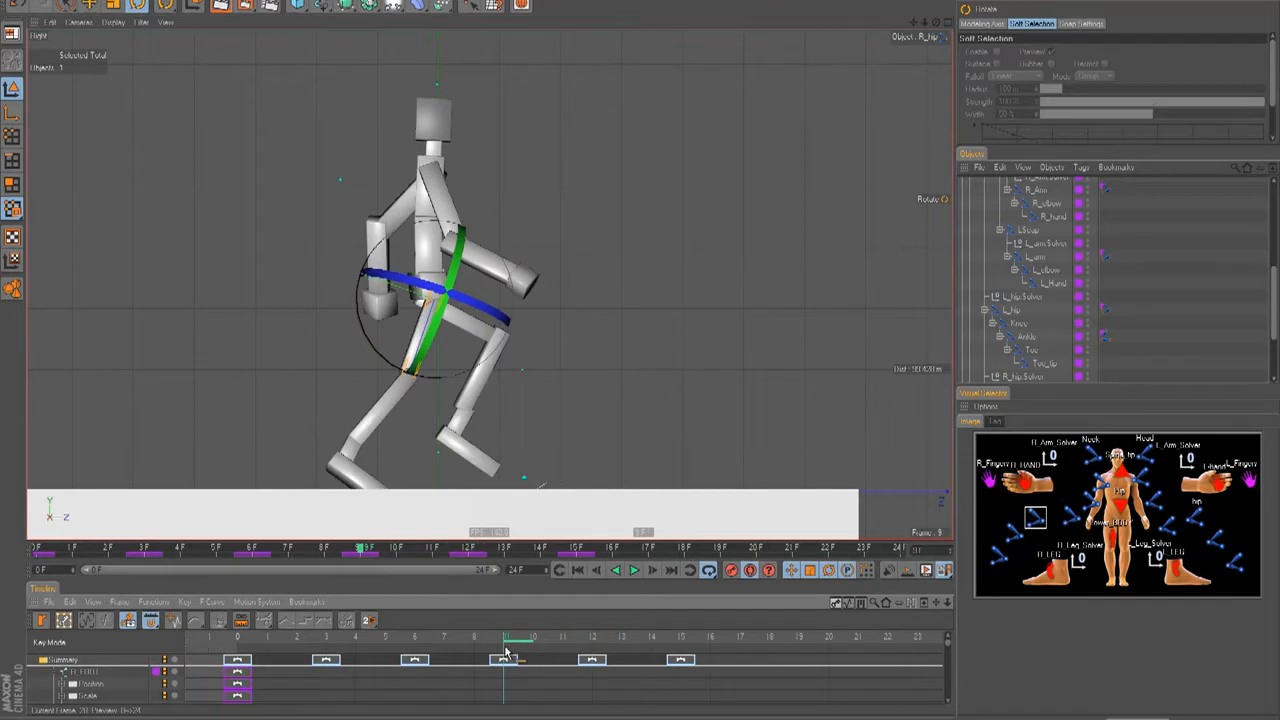
drag(370, 346, 362, 300)
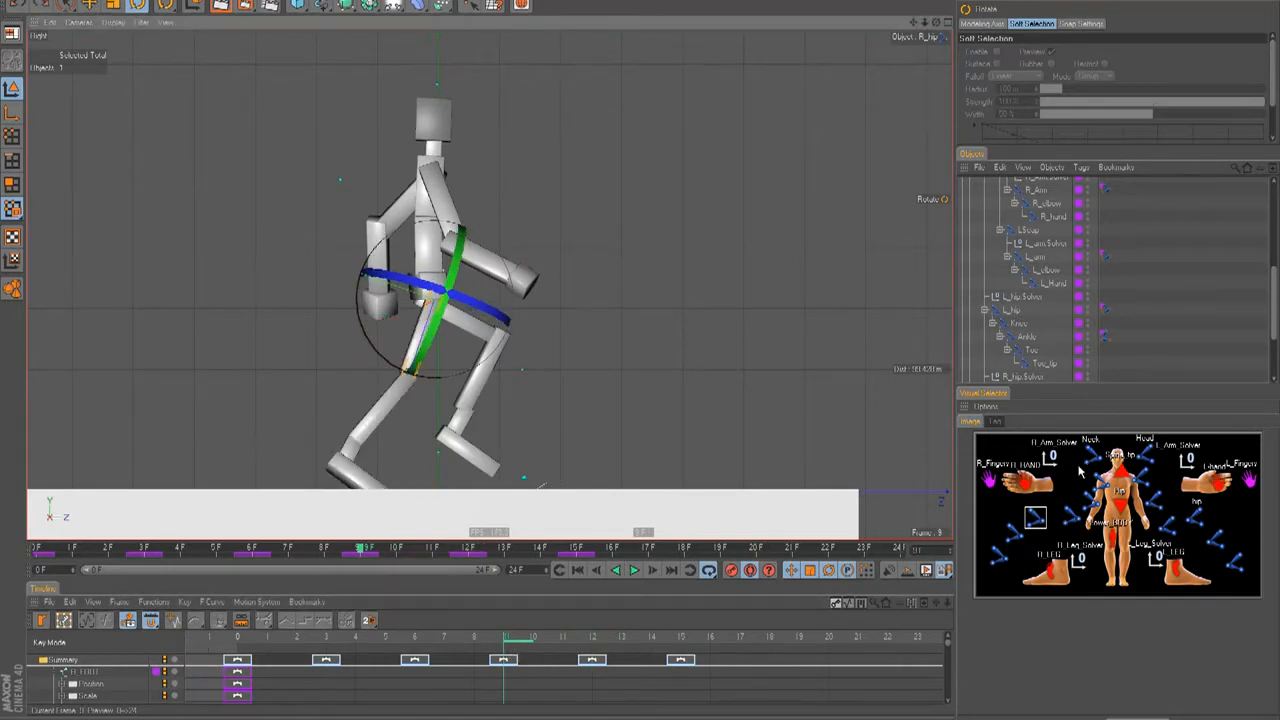
click(356, 246)
drag(410, 240, 440, 255)
click(1148, 484)
drag(514, 166, 520, 170)
Swing the left arm further back and the right arm slightly further forward at frame 12.
drag(506, 641, 607, 642)
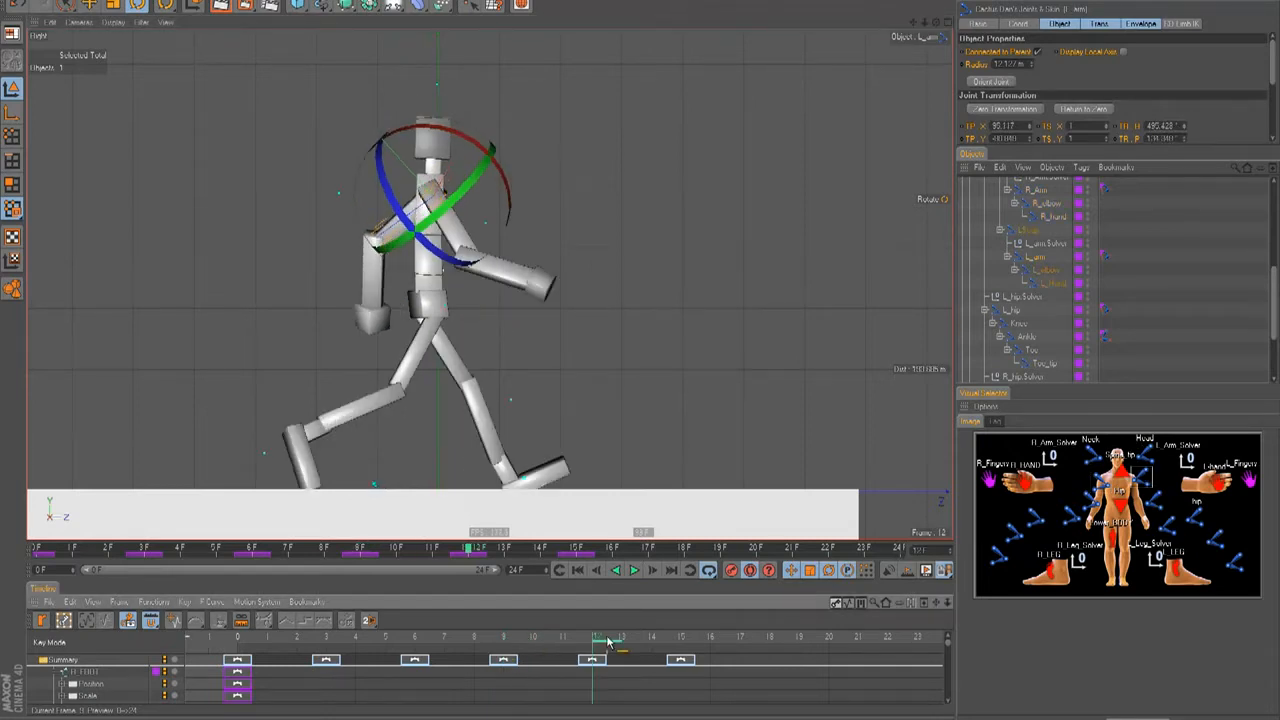
drag(496, 172, 482, 157)
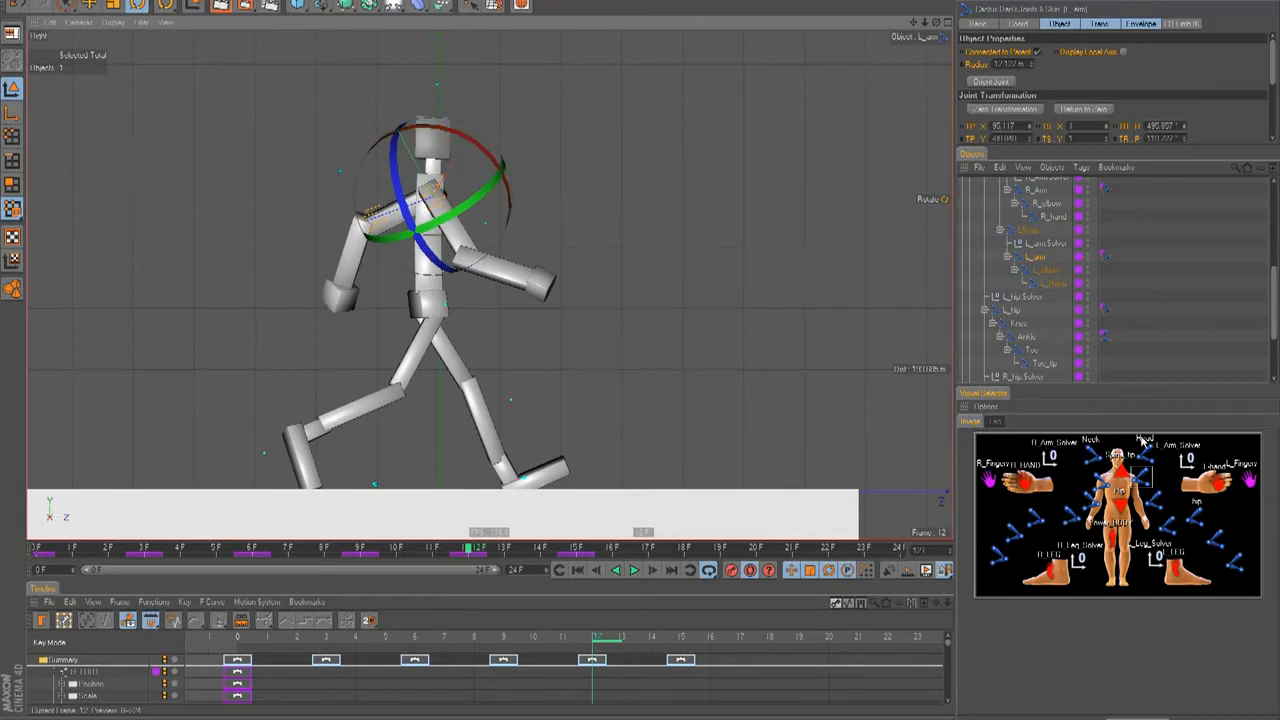
click(1093, 478)
drag(508, 214, 530, 255)
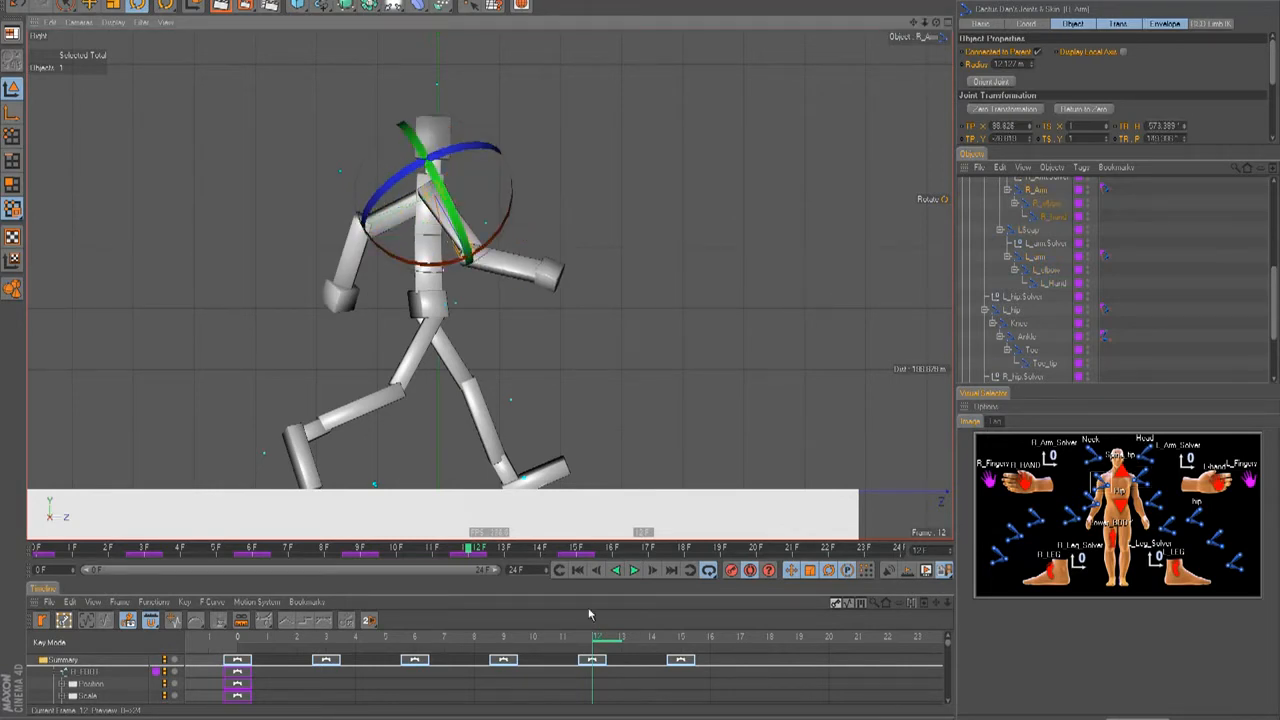
At frame 15, raise the right arm slightly further forward and rotate the left arm back by about 30°.
drag(598, 648, 675, 648)
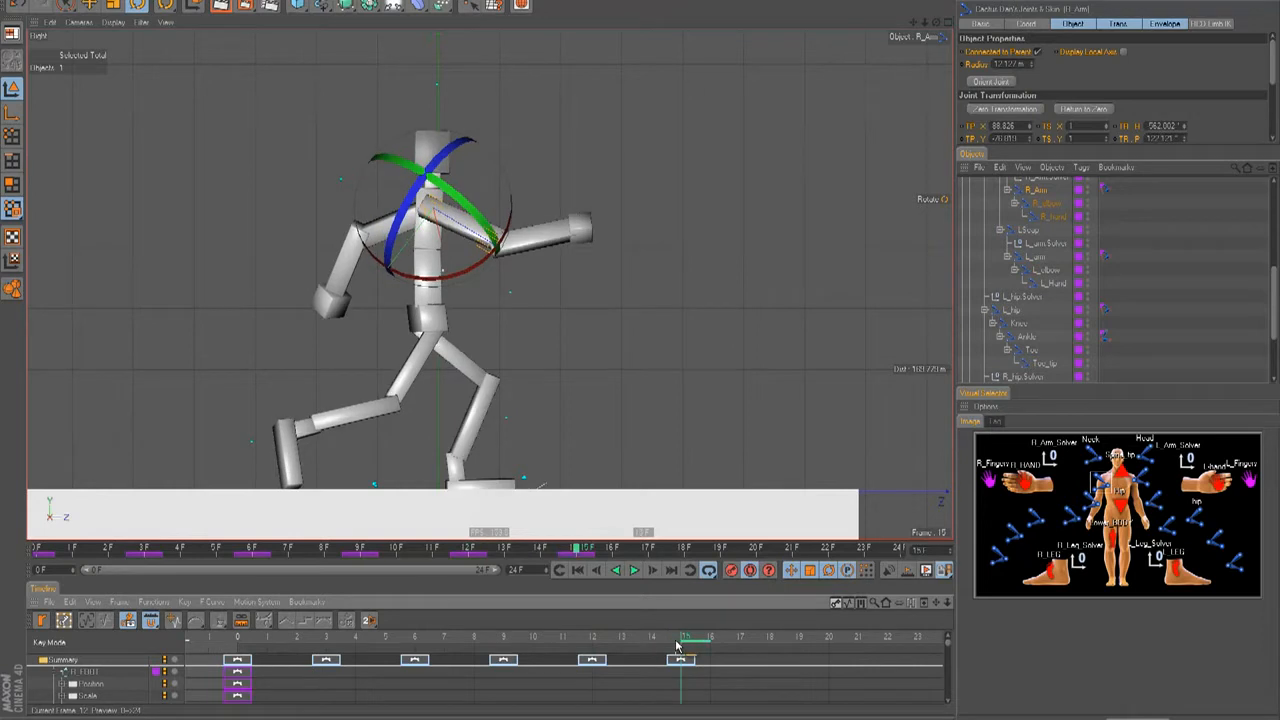
drag(432, 255, 440, 275)
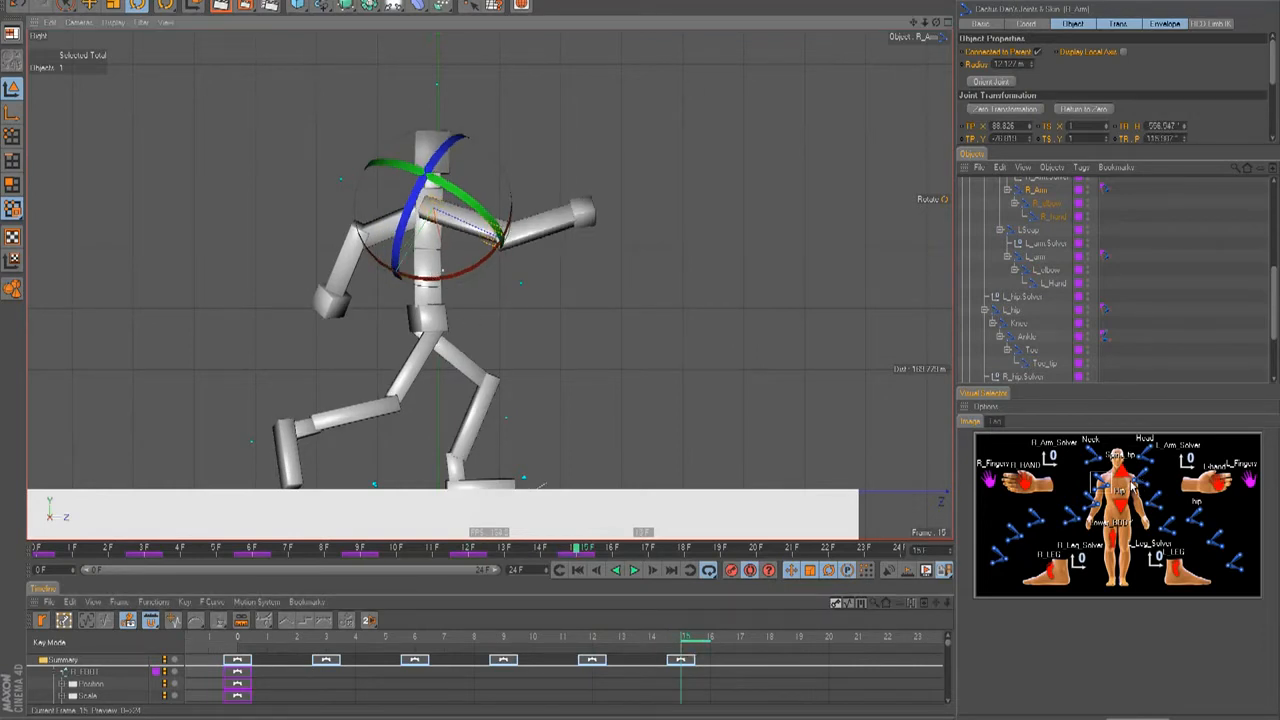
click(1131, 481)
drag(510, 222, 518, 212)
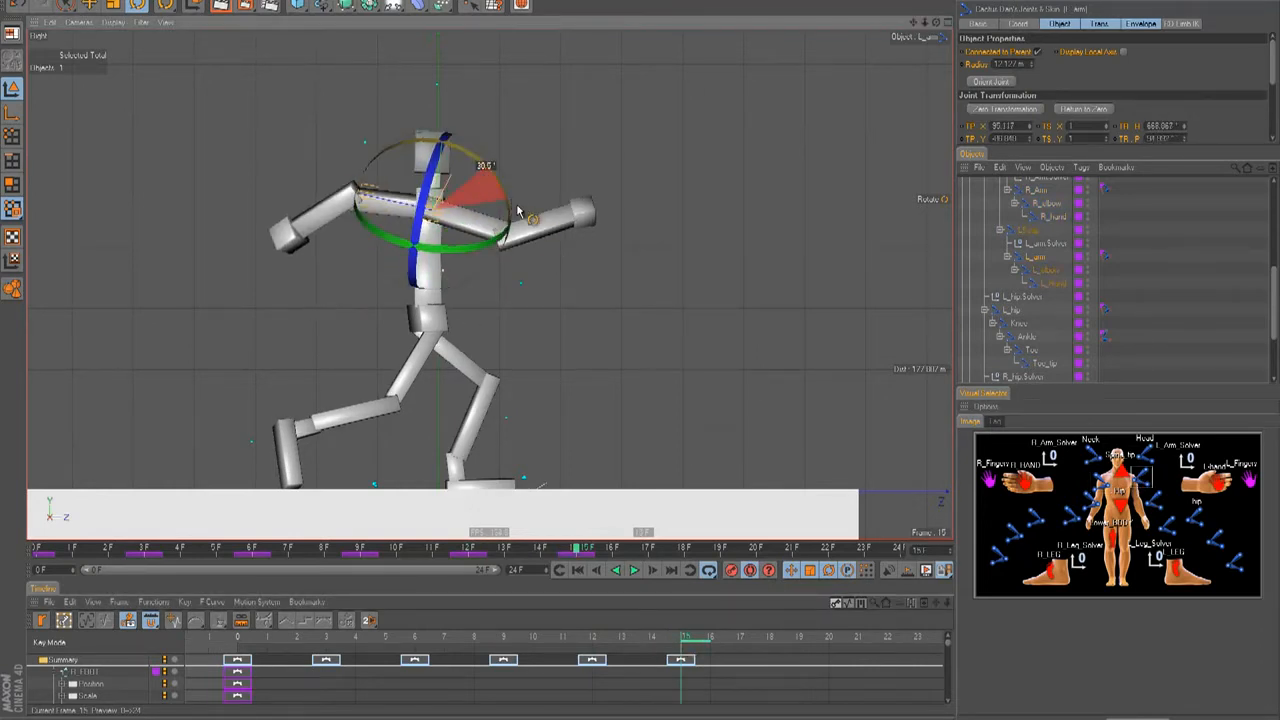
Play back the animation to check the exaggerated arm swing.
key(F8)
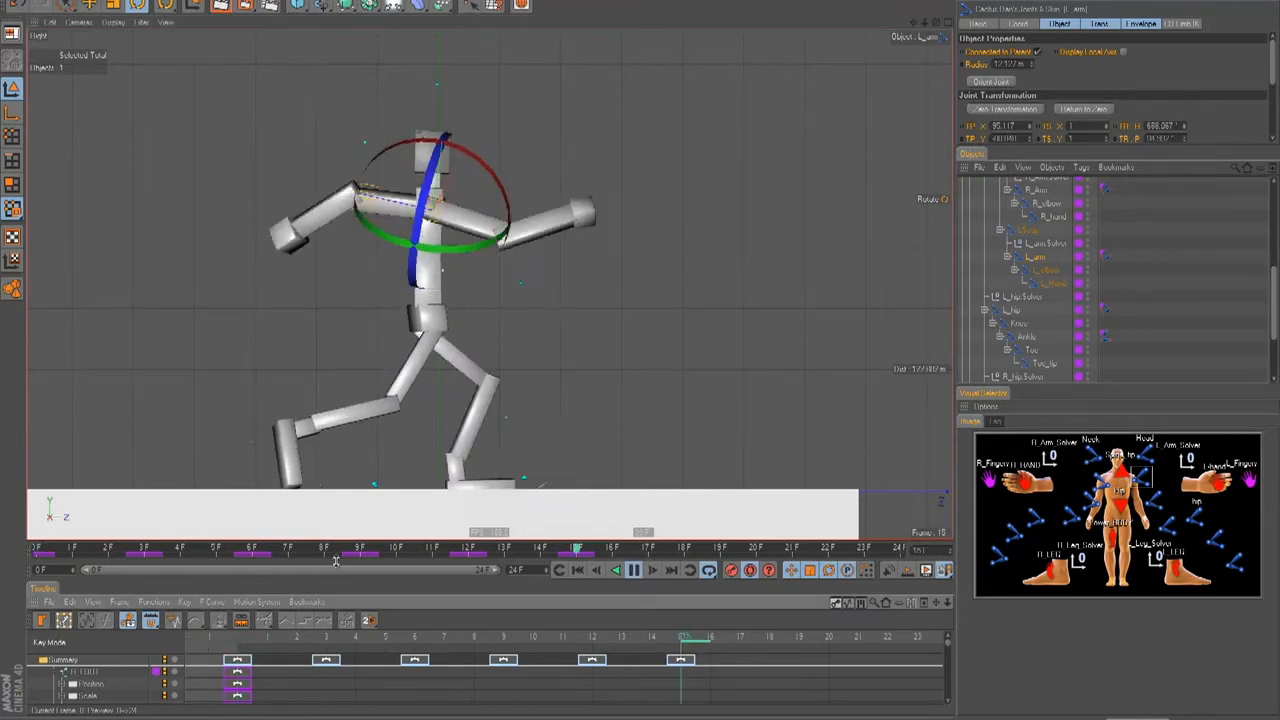
key(F8)
click(678, 651)
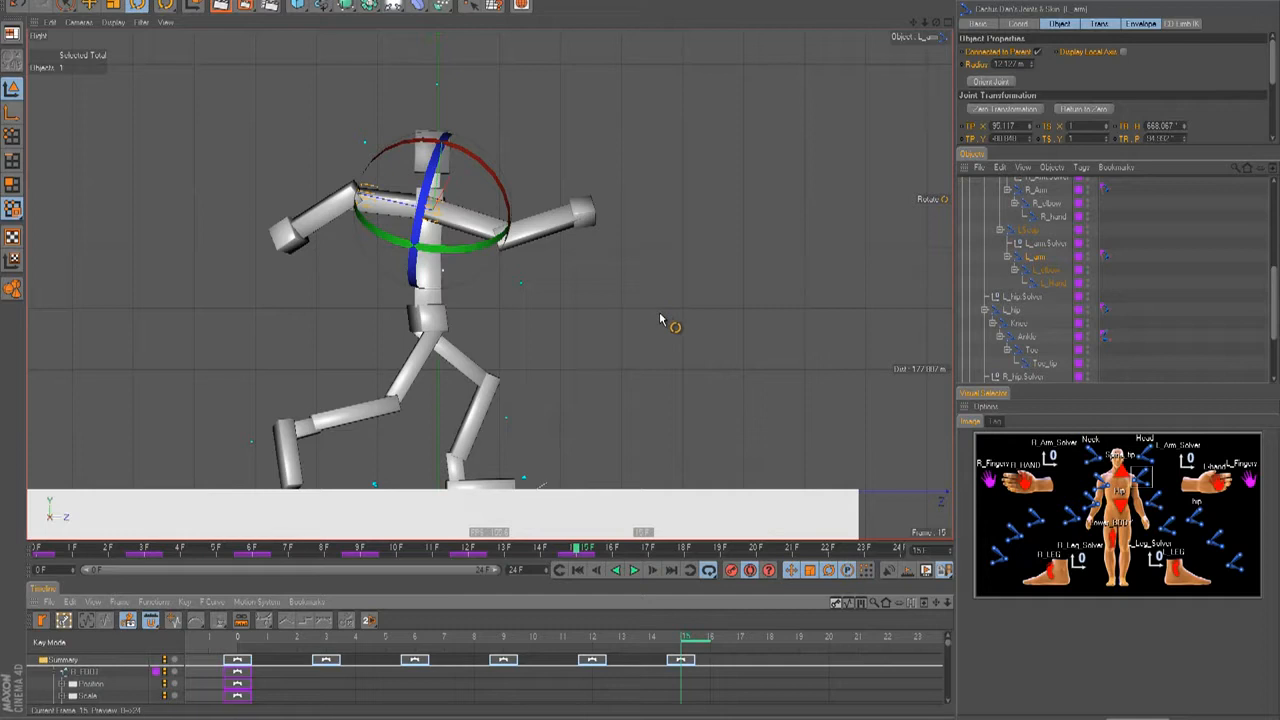
key(F8)
At frame 18, swing both the left and right arms down beside the body for the passing pose.
drag(462, 222, 430, 158)
click(1135, 487)
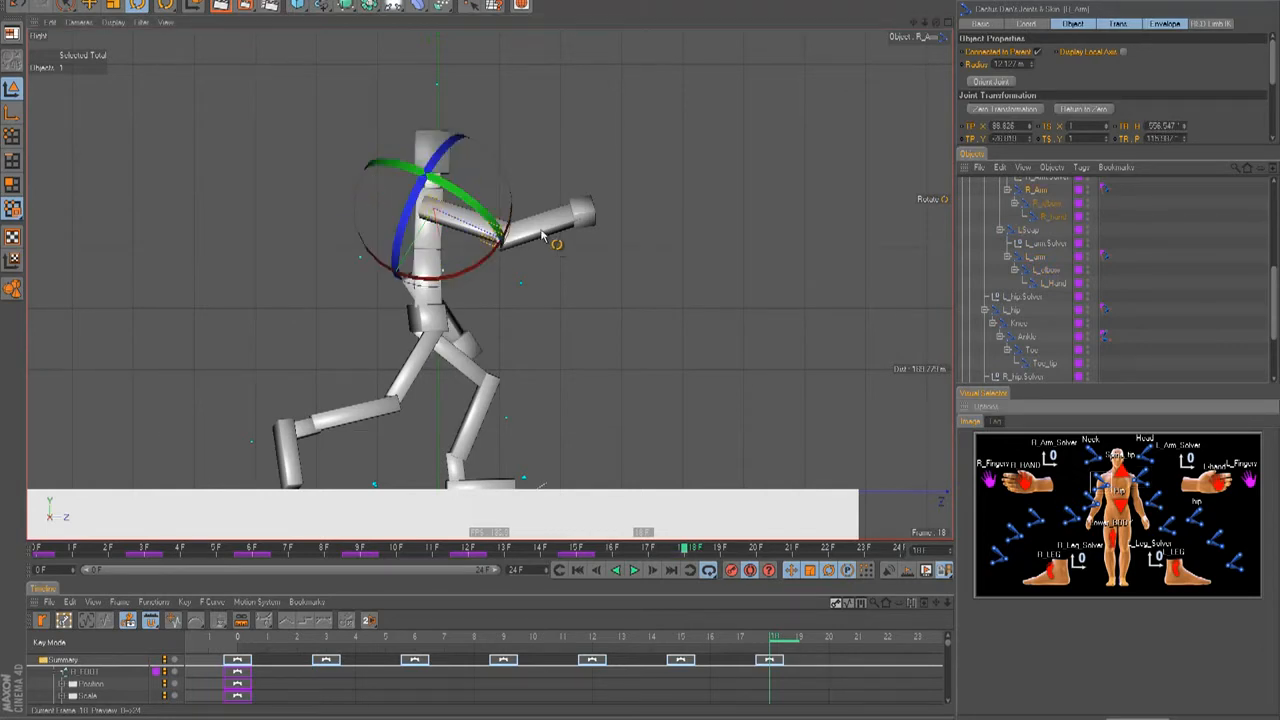
drag(480, 282, 318, 308)
At frame 18, straighten the left knee forward and rotate the left ankle.
click(1214, 541)
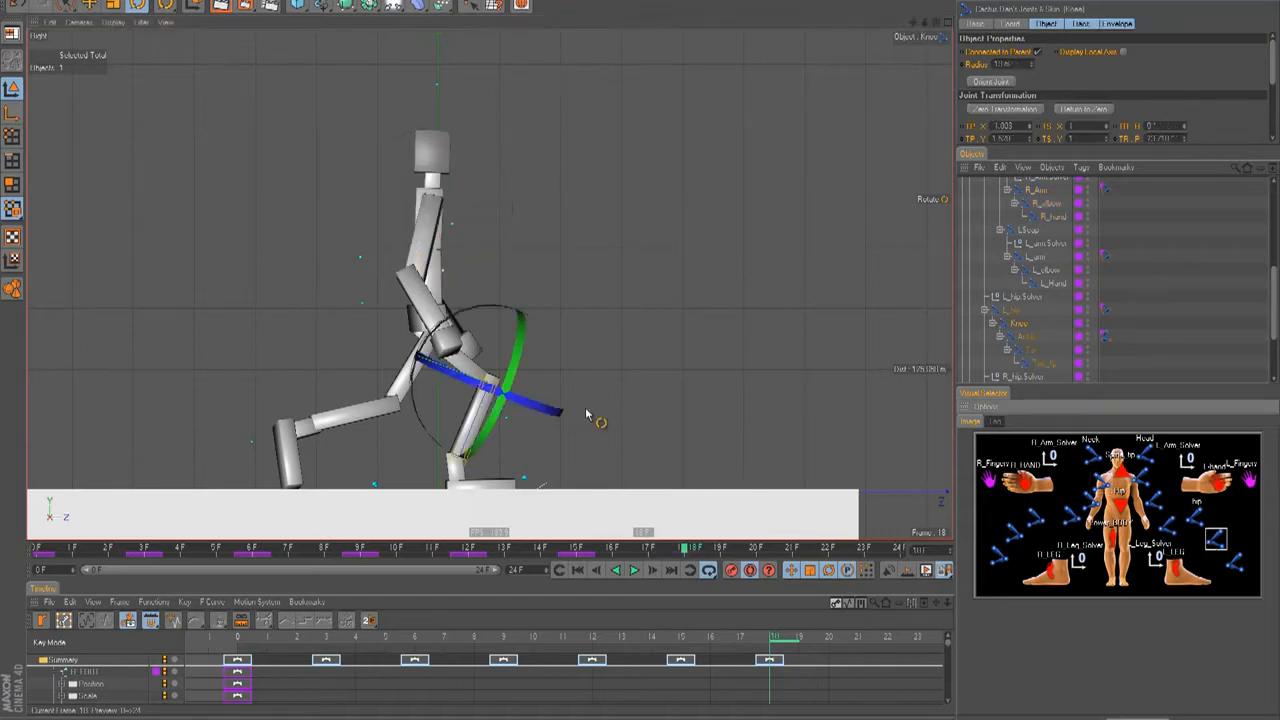
drag(570, 363, 572, 284)
click(1236, 568)
drag(640, 364, 683, 431)
key(F4)
key(F3)
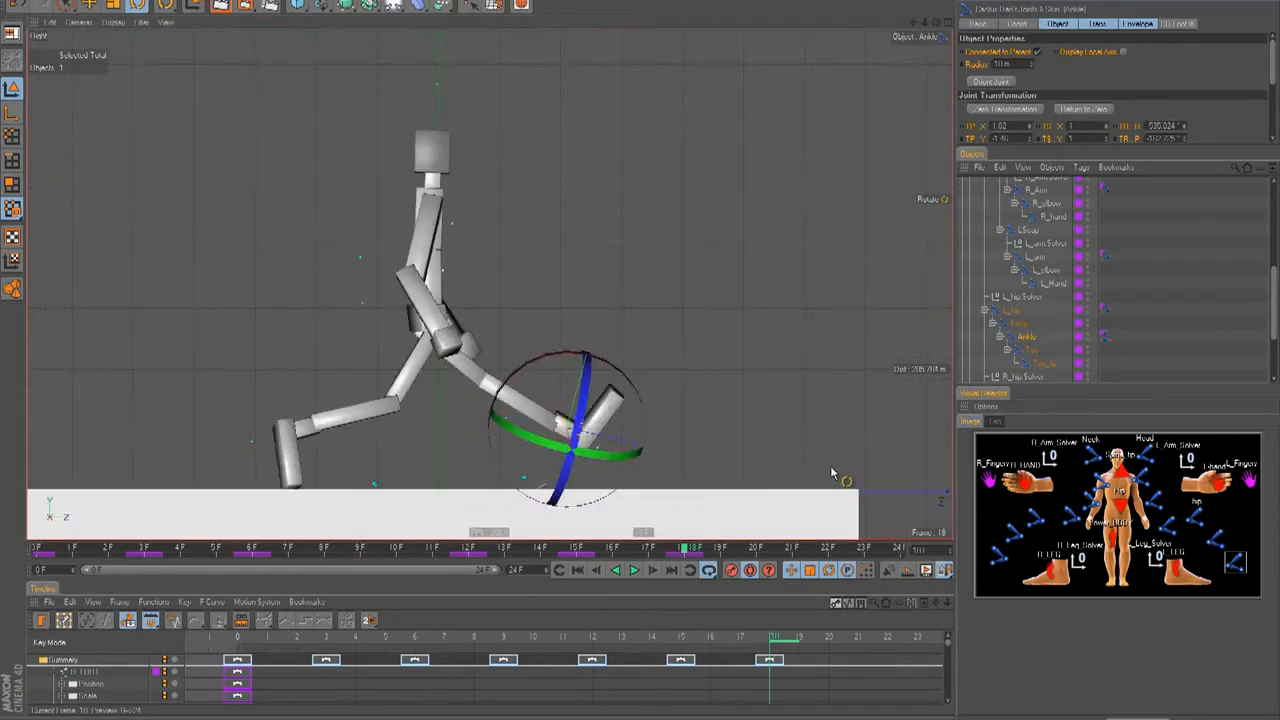
drag(648, 399, 652, 408)
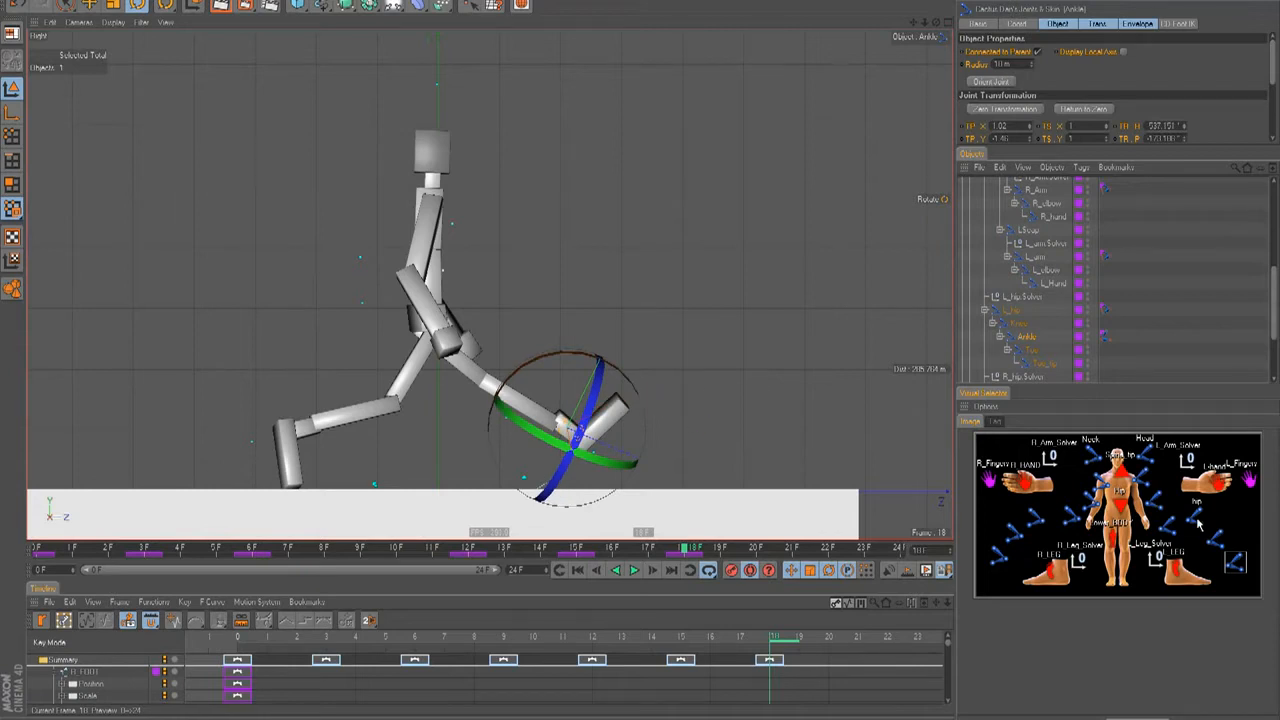
Swing the left leg vertical beneath the body, raise the lower body and flatten the left foot at frame 18.
click(1195, 518)
drag(446, 272, 517, 317)
click(1106, 543)
drag(437, 190, 641, 350)
click(1234, 560)
drag(470, 401, 462, 389)
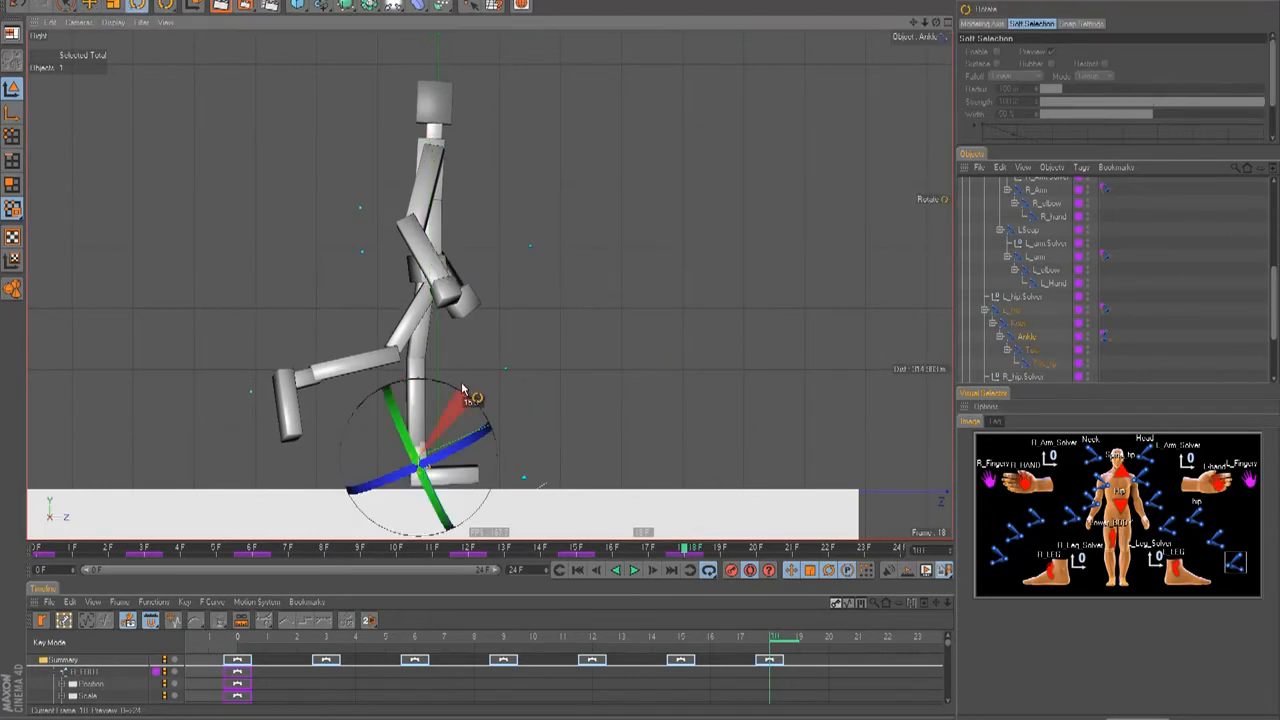
Lower the body slightly until the left foot rests on the floor.
click(1116, 543)
key(e)
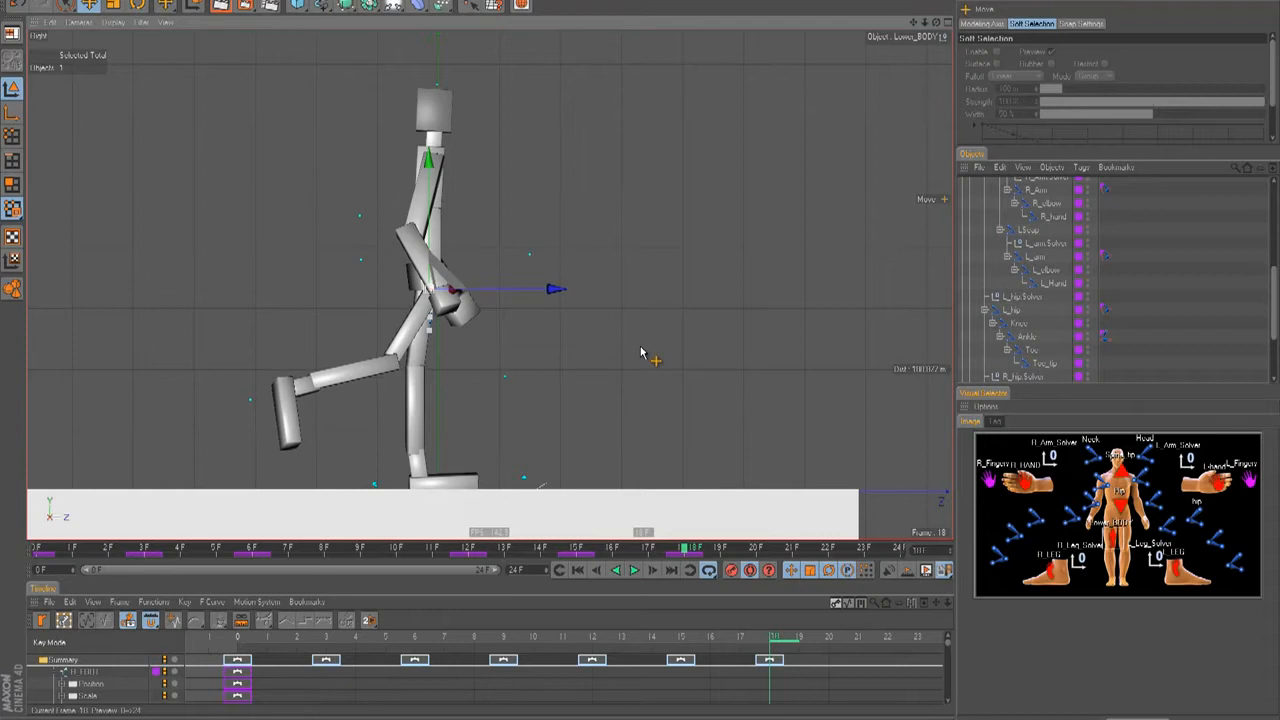
drag(640, 352, 642, 359)
At frame 18, swing the right thigh forward about 44°, bend the knee to lift the shin behind the body, and angle the ankle.
click(1029, 518)
drag(512, 314, 531, 246)
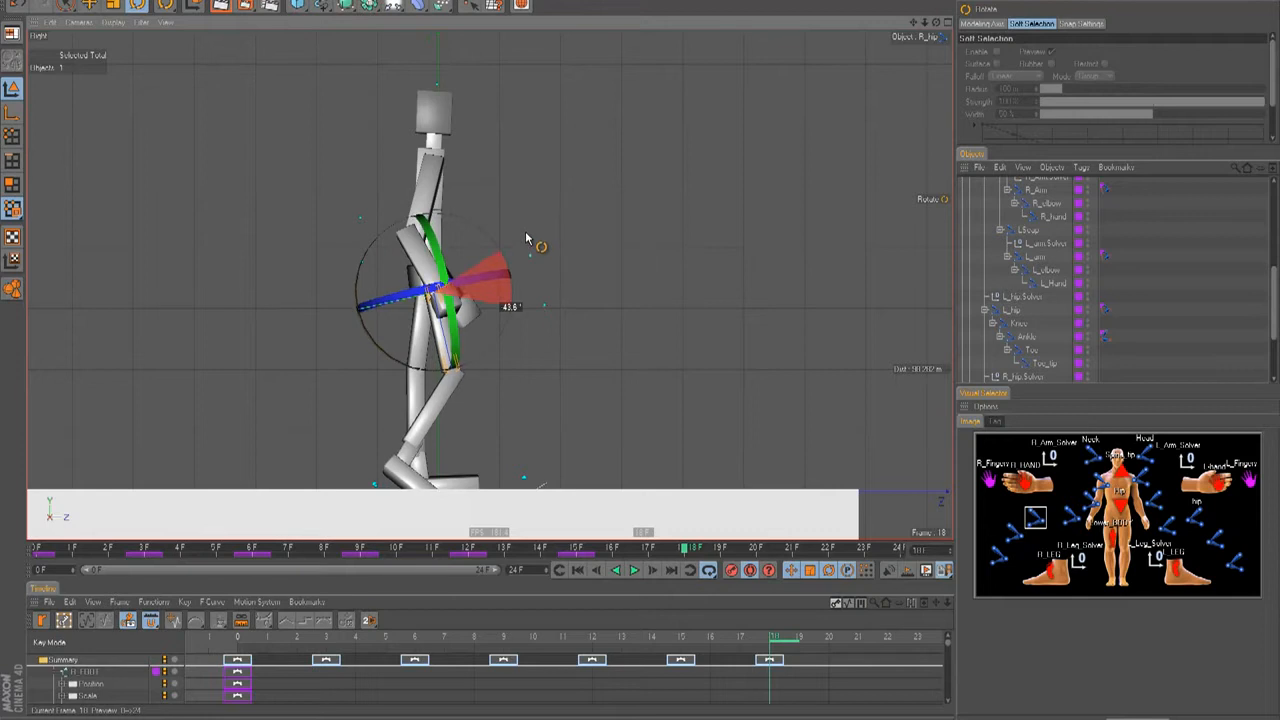
click(995, 530)
key(r)
drag(395, 412, 380, 352)
click(999, 555)
drag(378, 462, 518, 398)
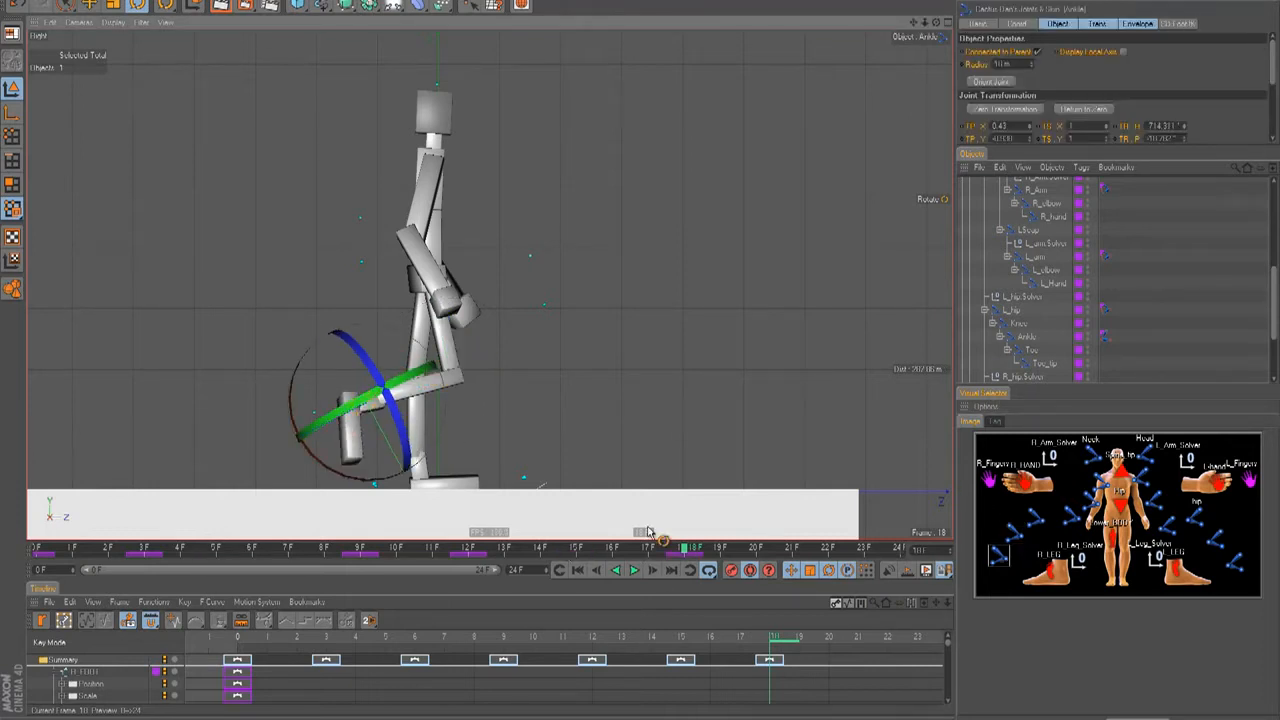
At frame 21, swing the right thigh further forward and bend the right knee so the foot stays lifted.
key(g)
key(g)
key(g)
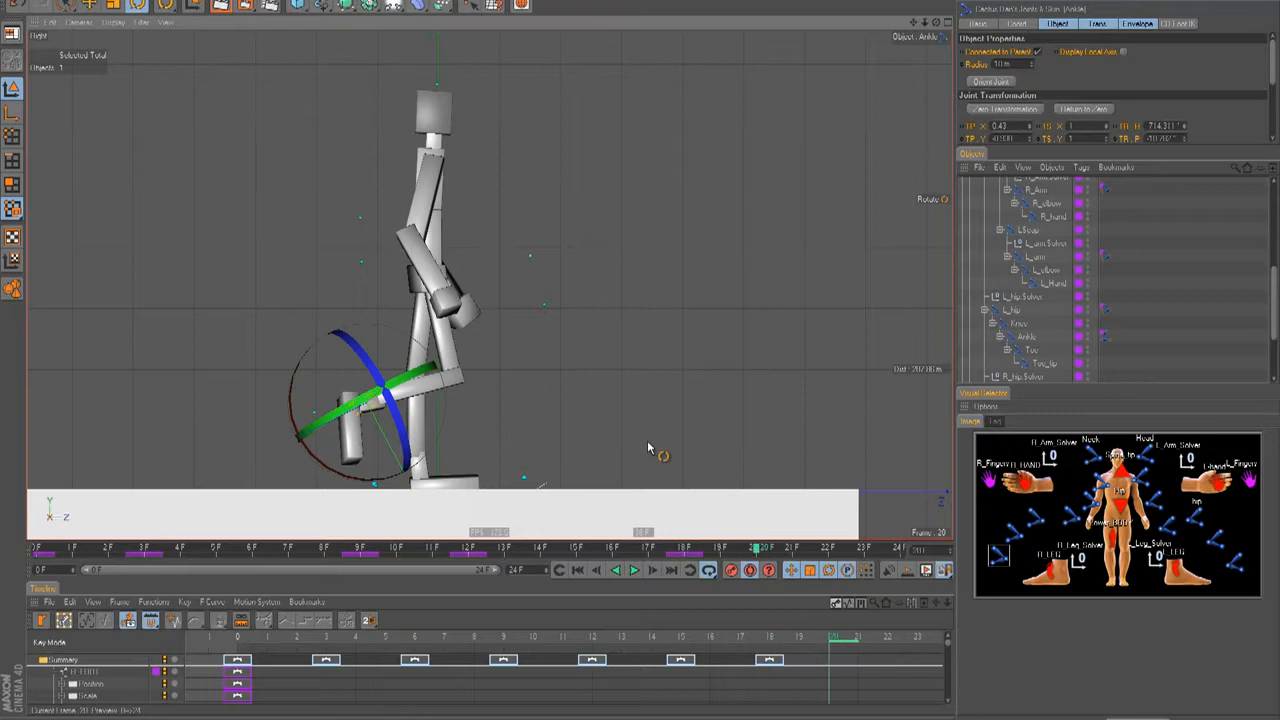
click(1013, 533)
key(t)
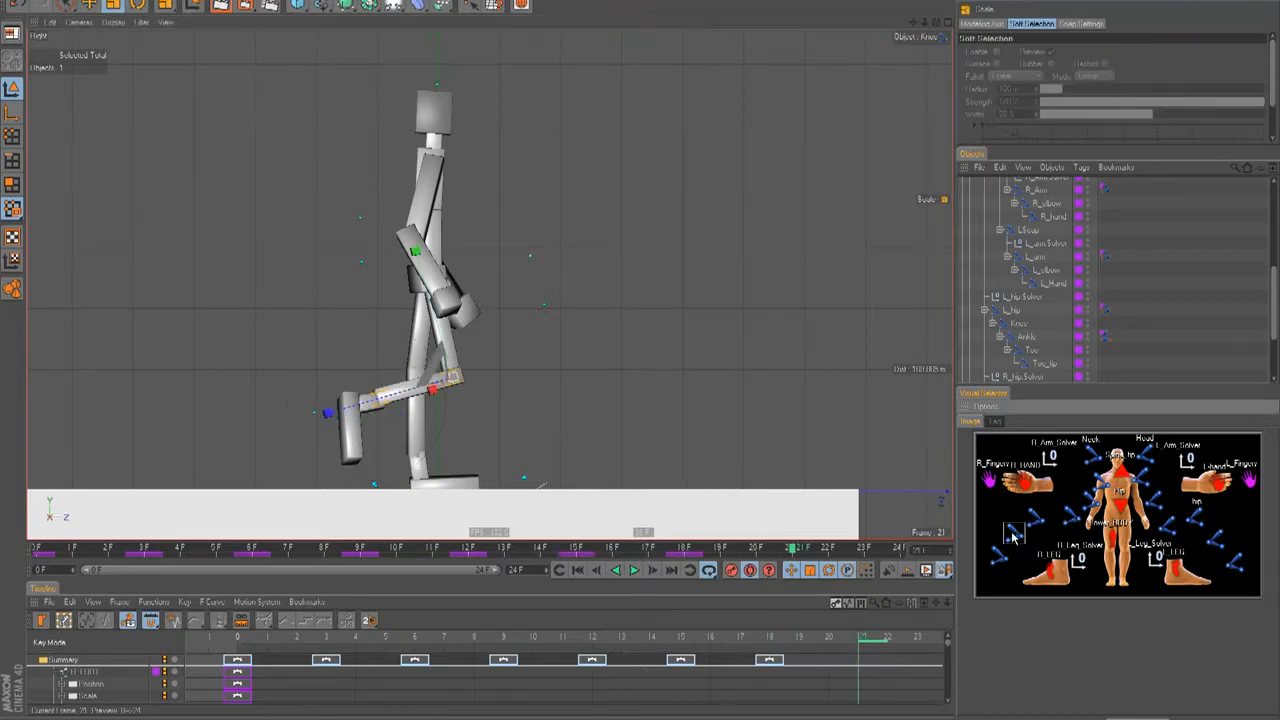
click(1035, 518)
key(r)
drag(514, 351, 523, 318)
click(1013, 533)
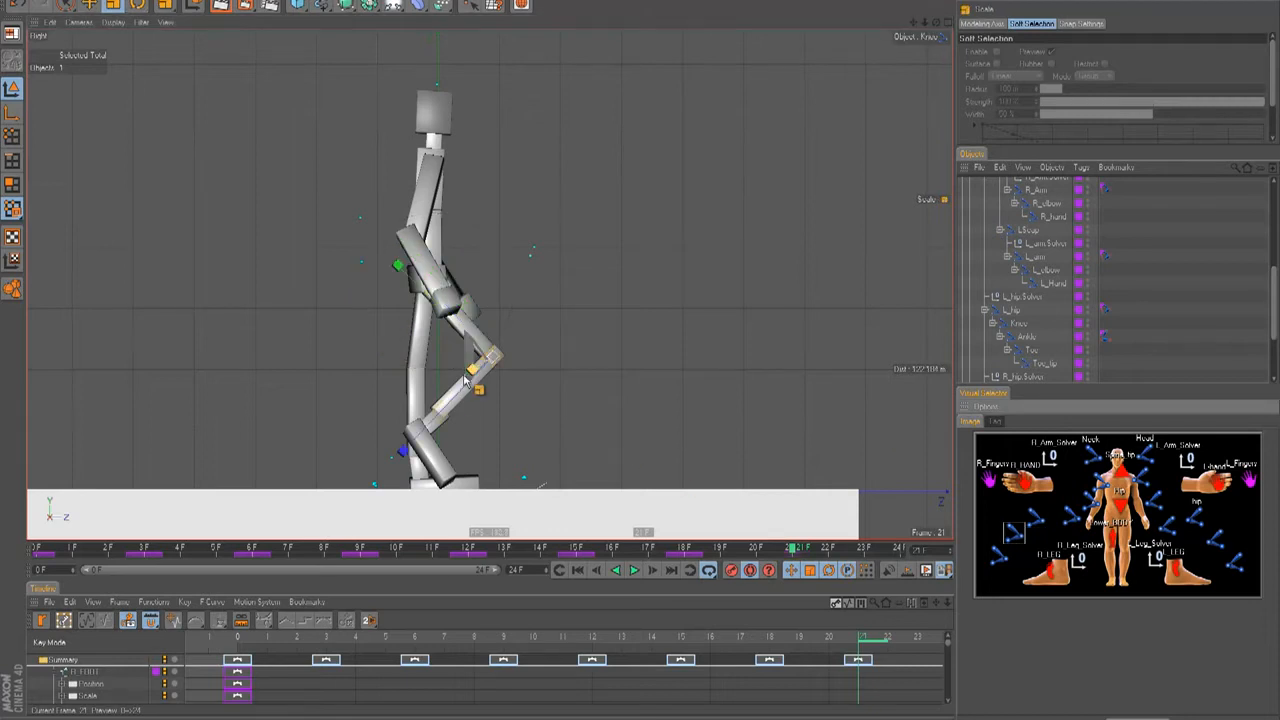
key(r)
drag(426, 395, 419, 376)
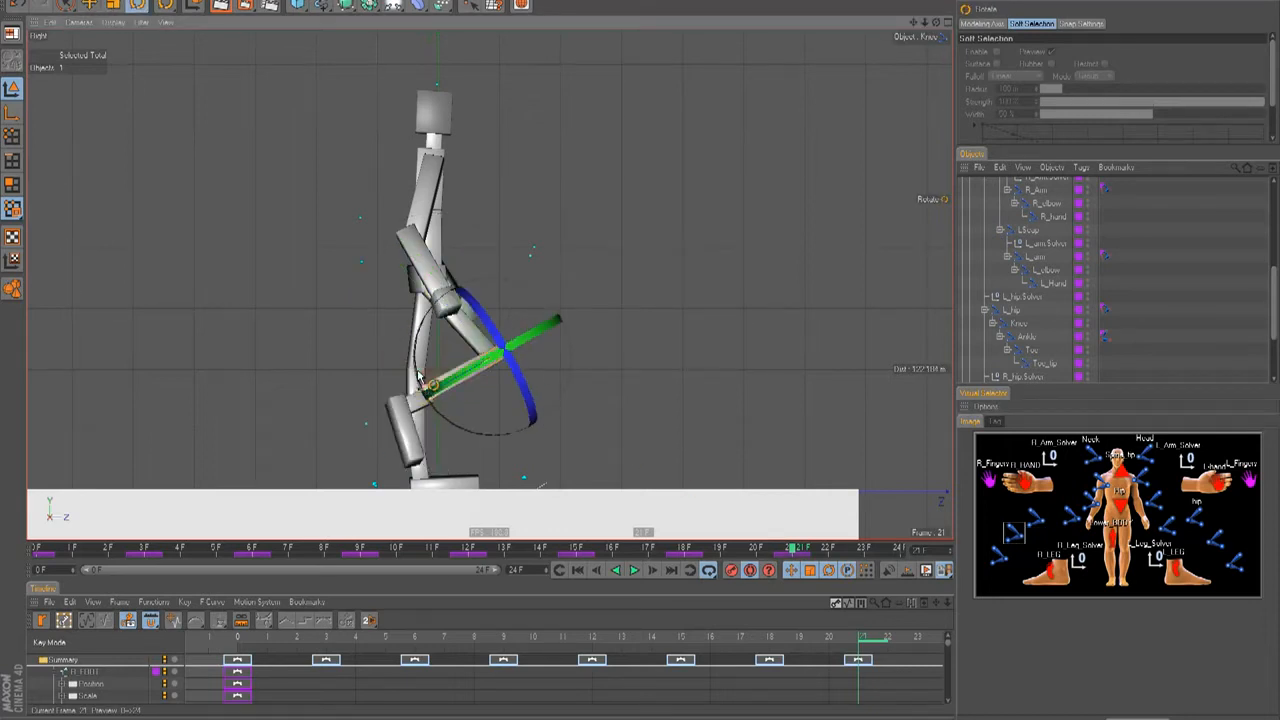
Rotate the left hip about 21° so the left leg trails behind the body at frame 21.
click(1195, 520)
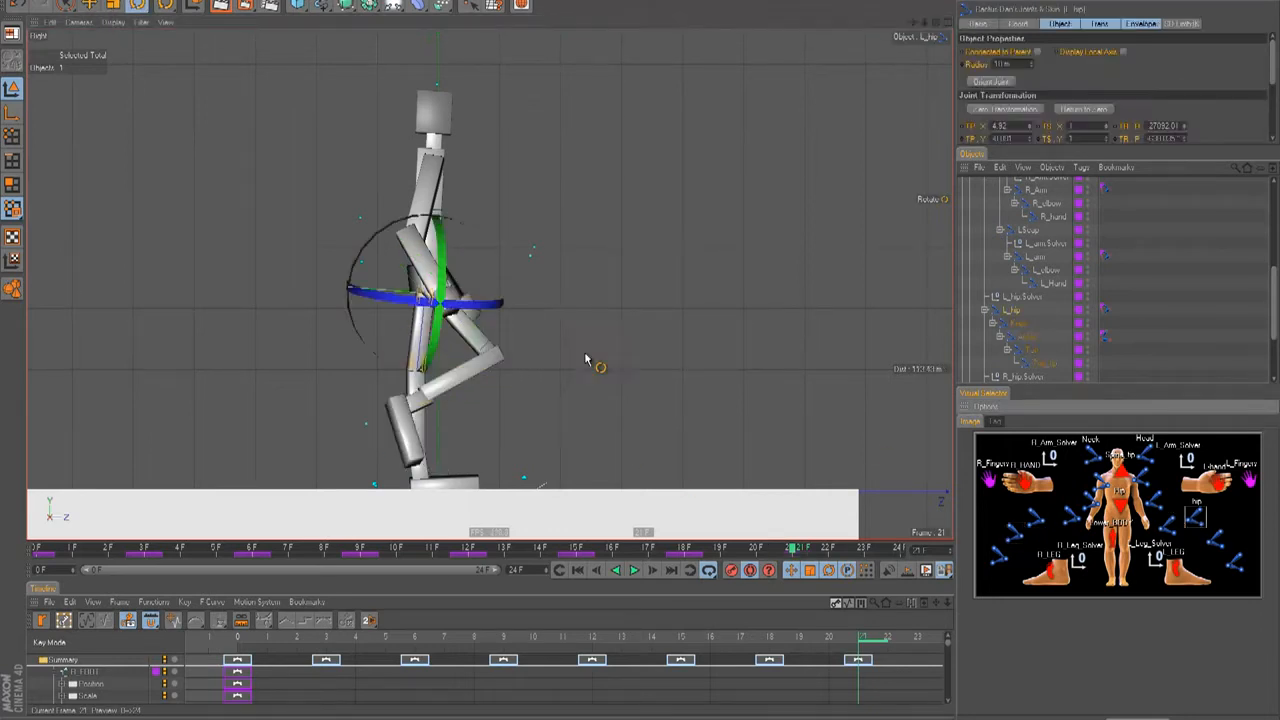
drag(371, 357, 366, 343)
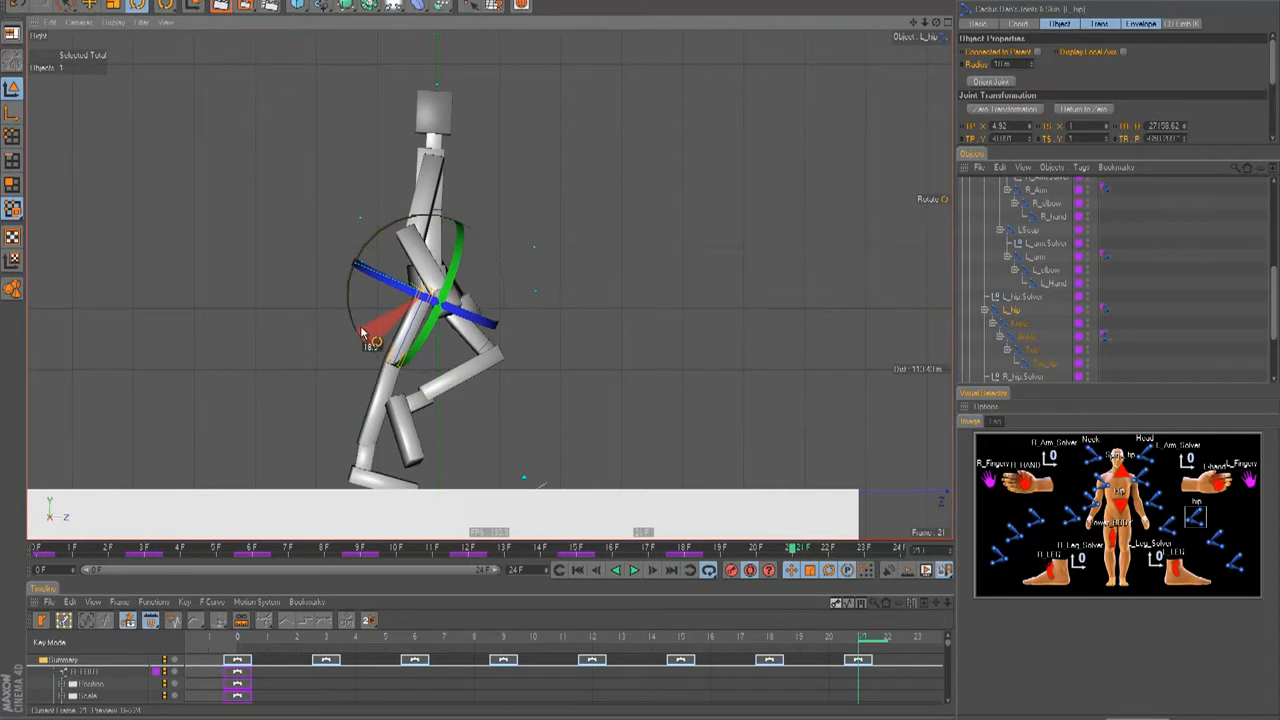
drag(363, 333, 362, 331)
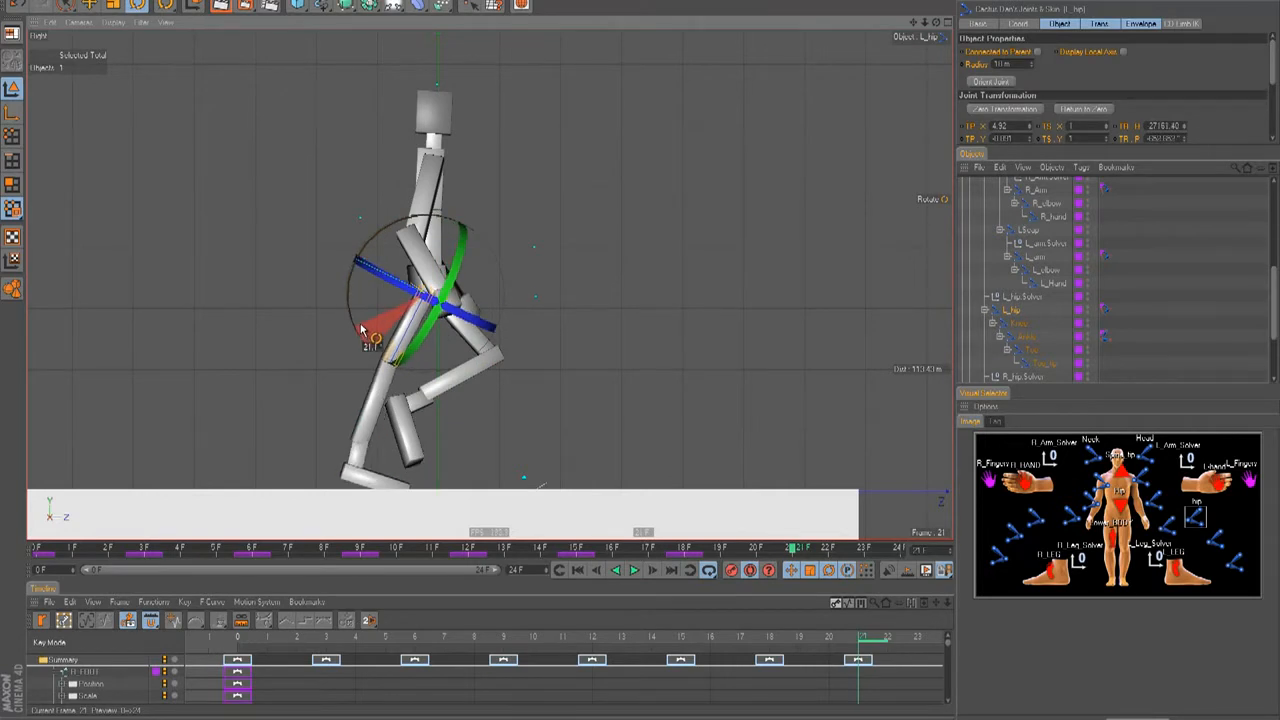
At frame 21, swing the left arm forward and the right arm back.
click(1168, 497)
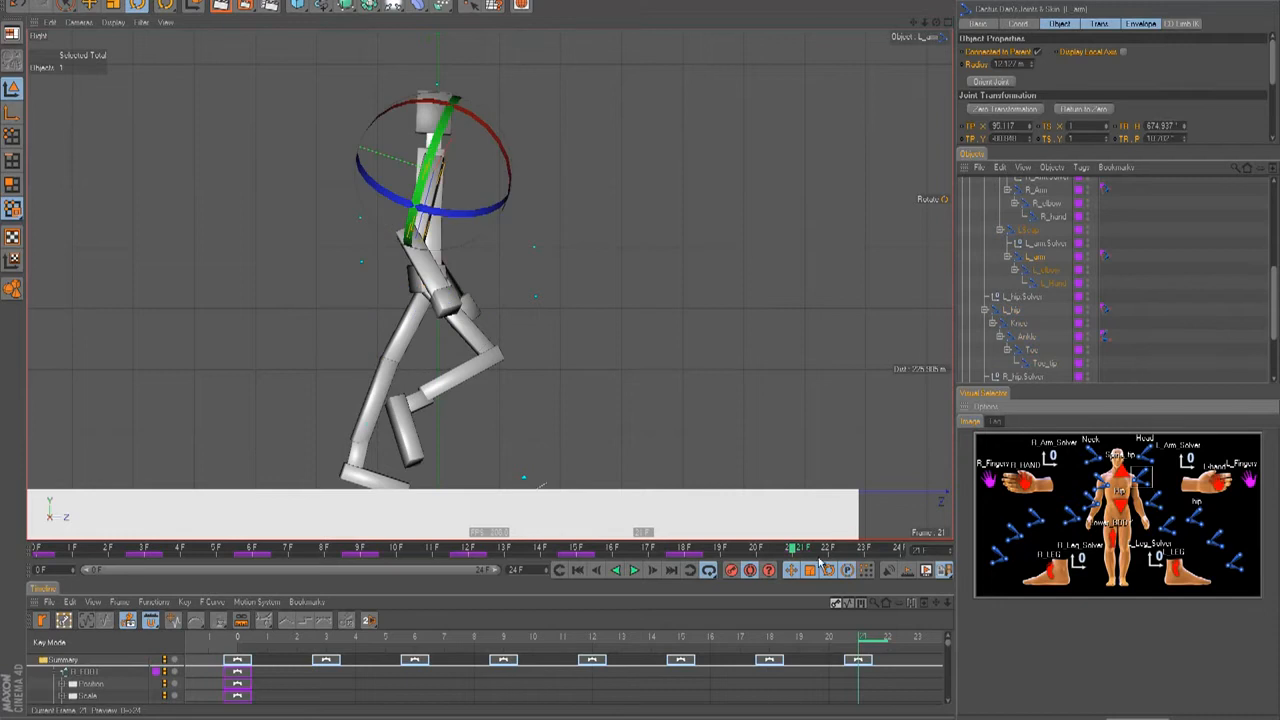
drag(680, 638, 857, 640)
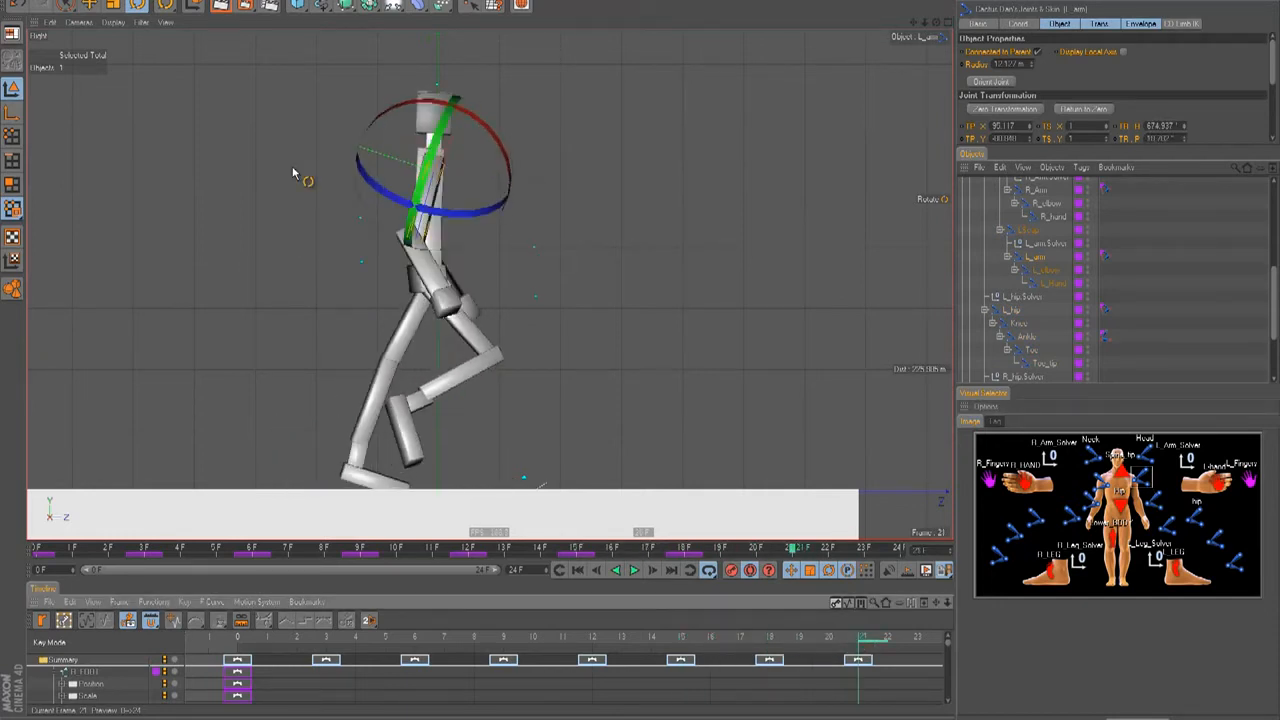
drag(366, 200, 378, 198)
click(1104, 488)
drag(437, 243, 483, 298)
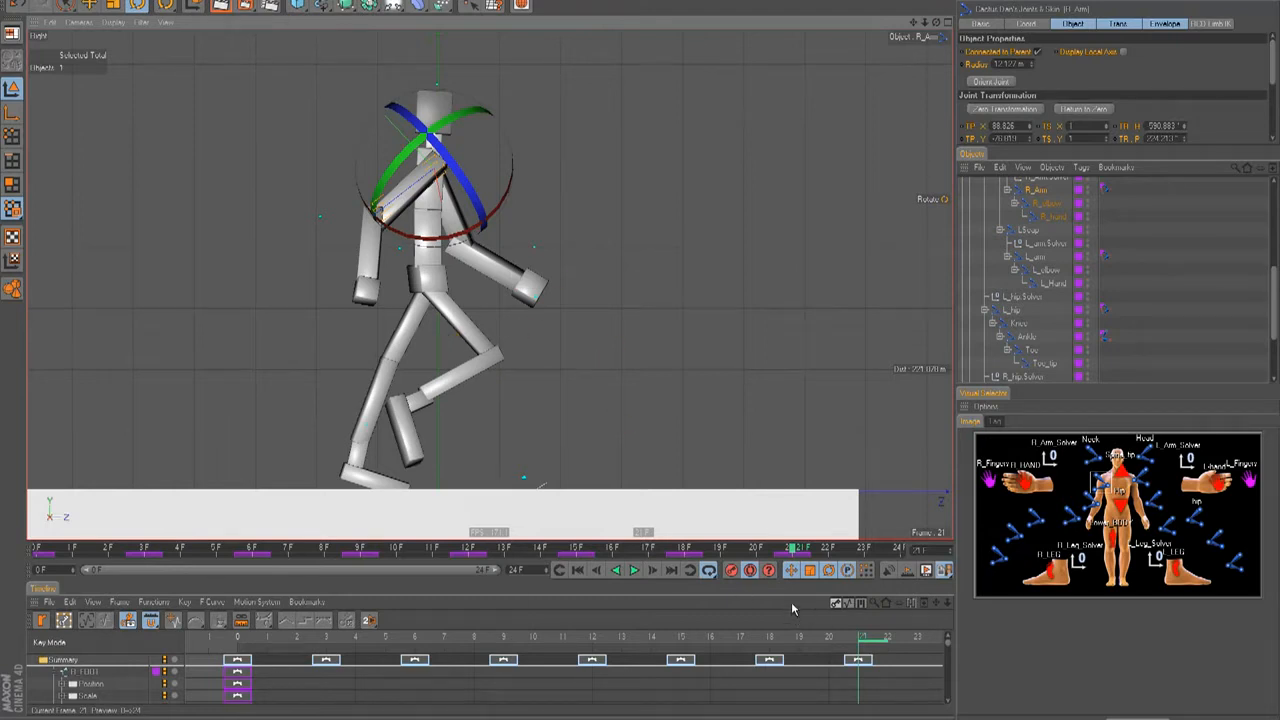
Return to frame 0 and enlarge the timeline to show more of the keyframe tracks.
drag(815, 643, 82, 643)
drag(267, 640, 80, 637)
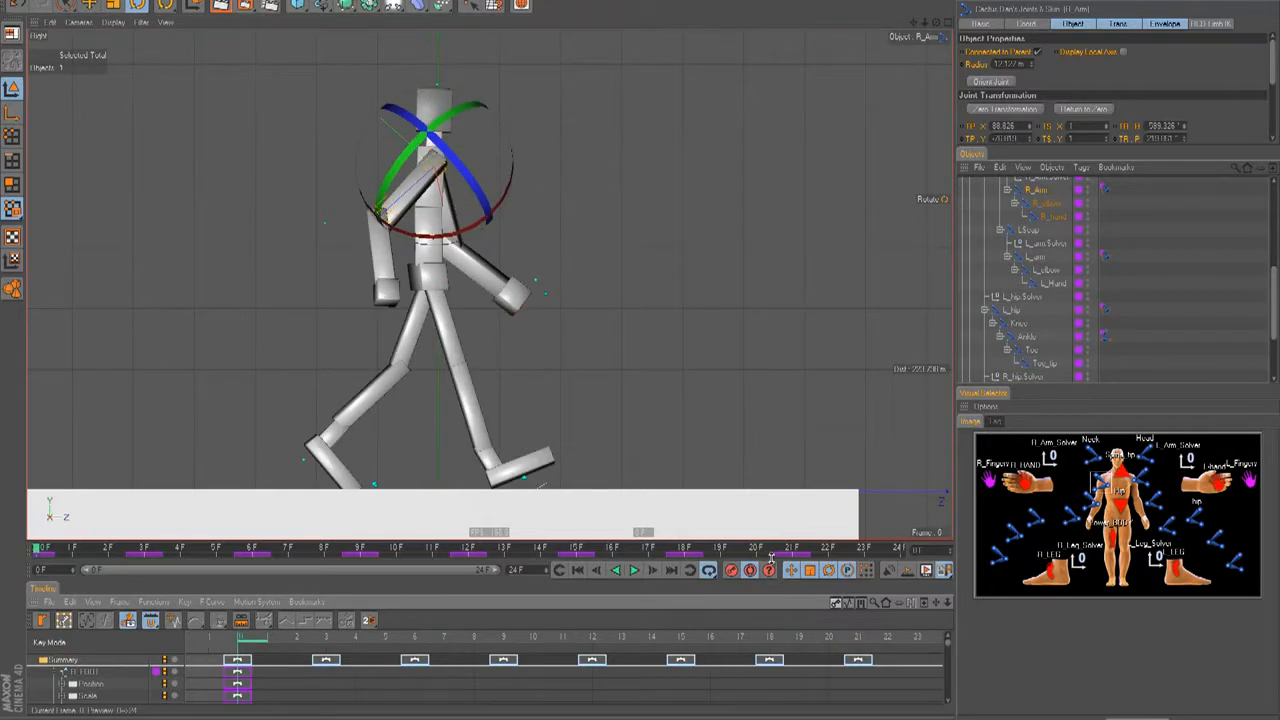
scroll(724, 657, down, 3)
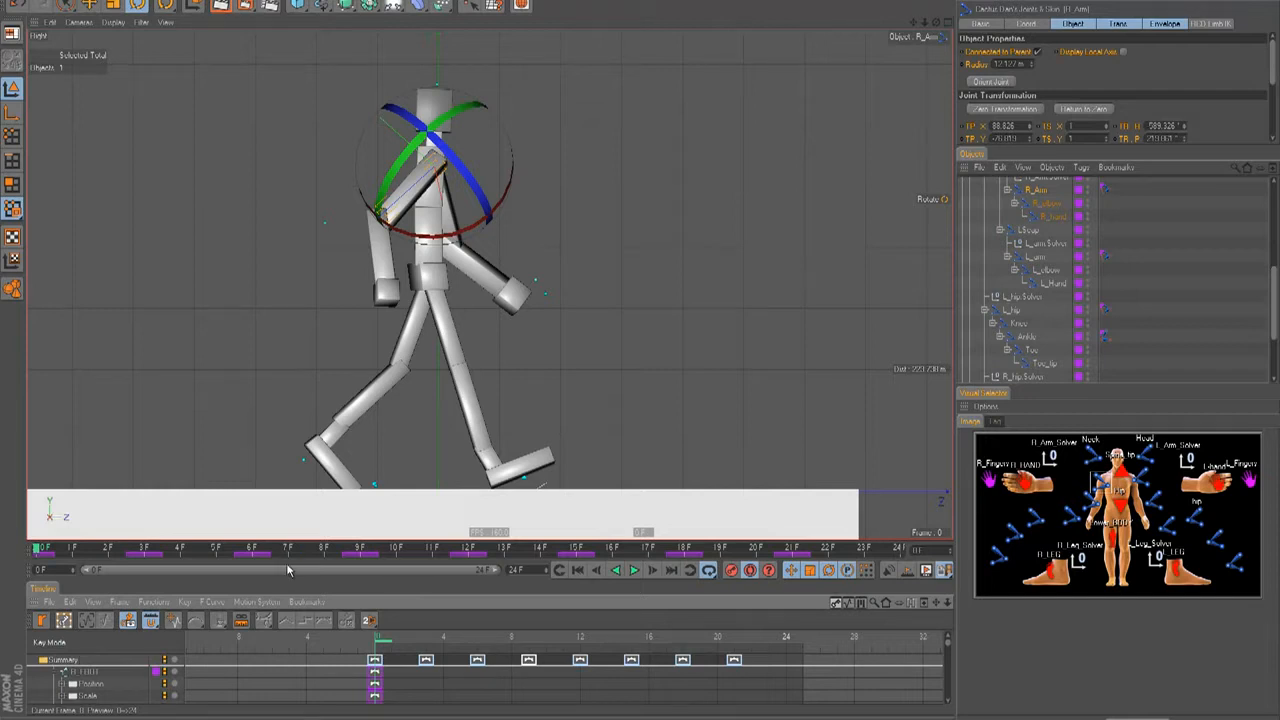
drag(197, 601, 197, 393)
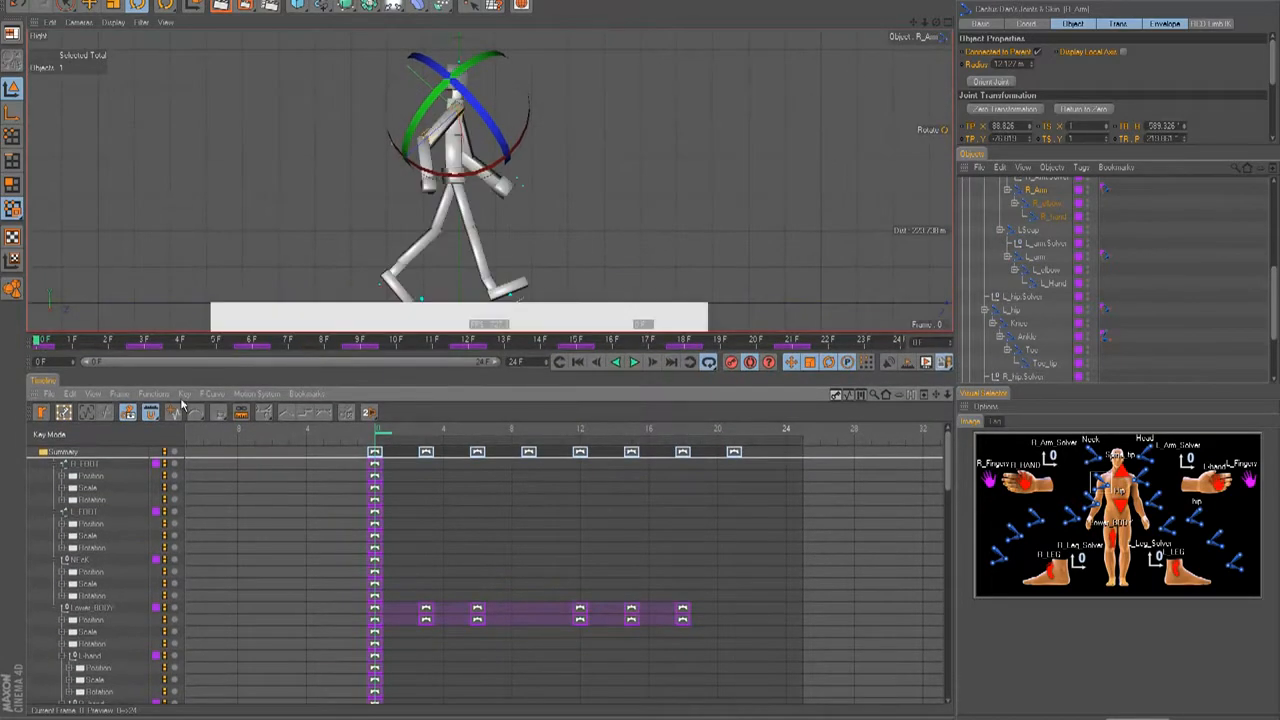
Collapse the tracks of the feet, neck, lower body and arms in the timeline.
click(55, 465)
click(55, 477)
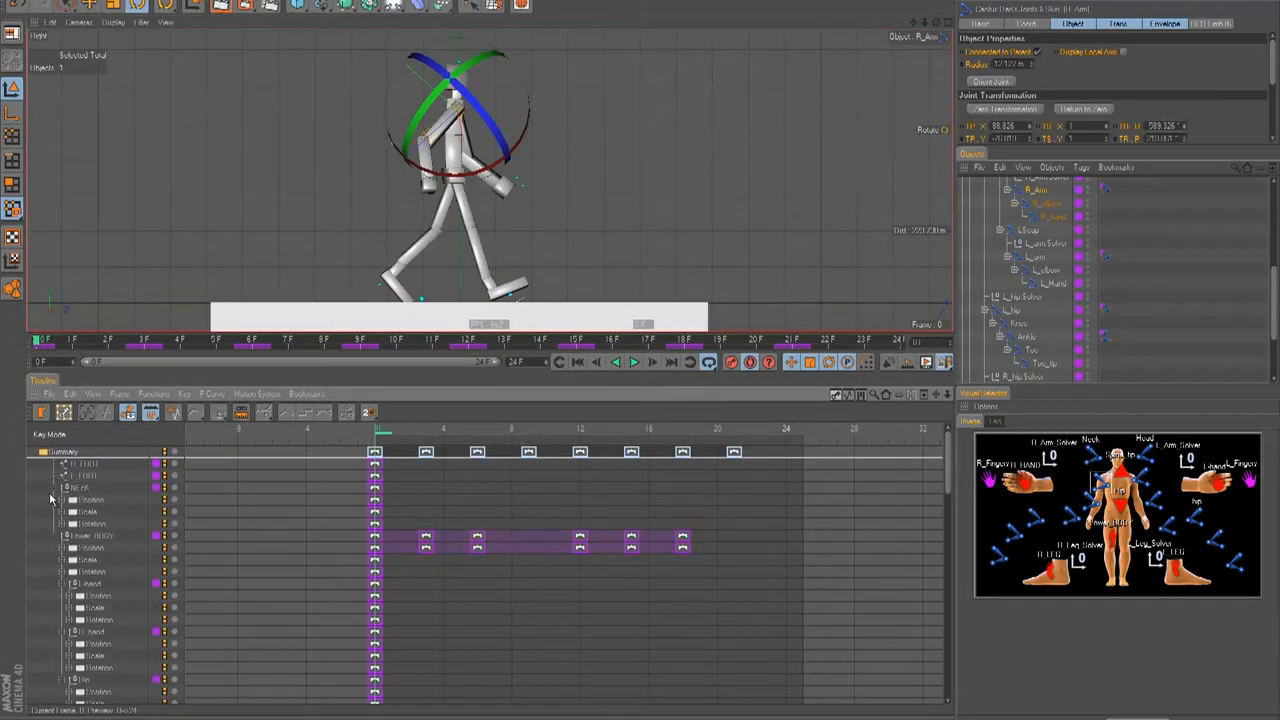
click(55, 488)
click(55, 501)
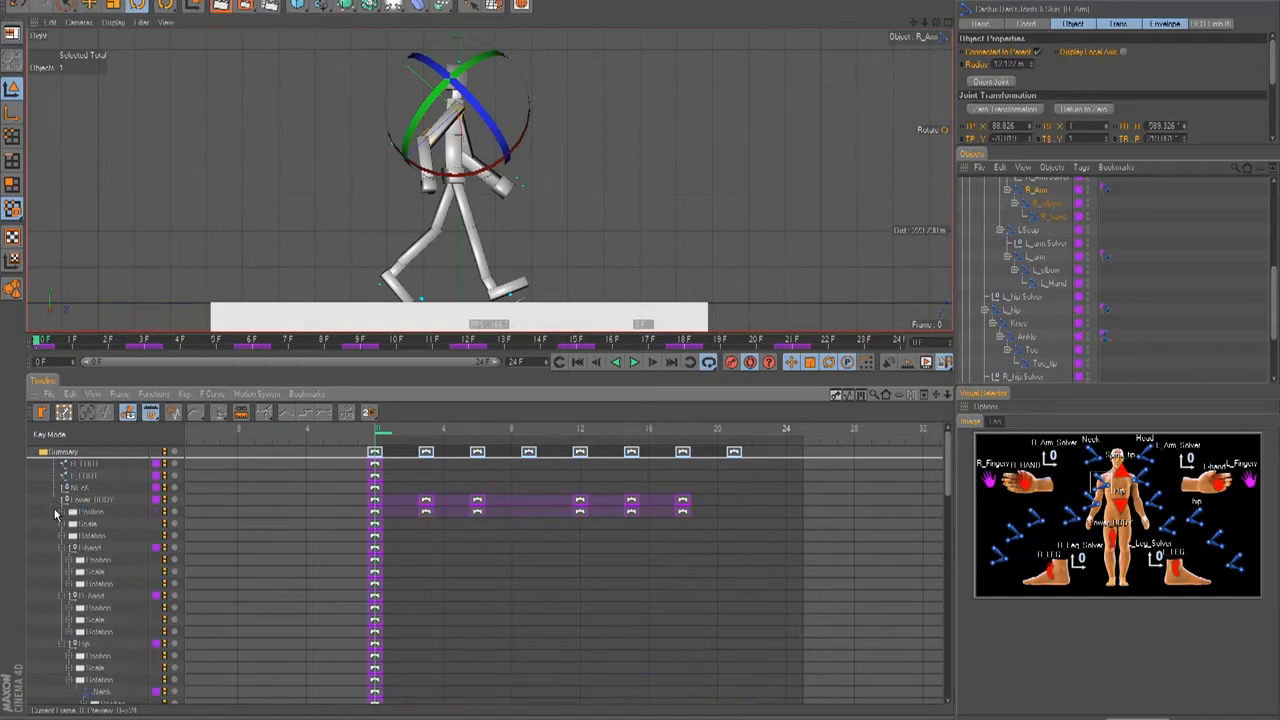
click(55, 510)
click(55, 512)
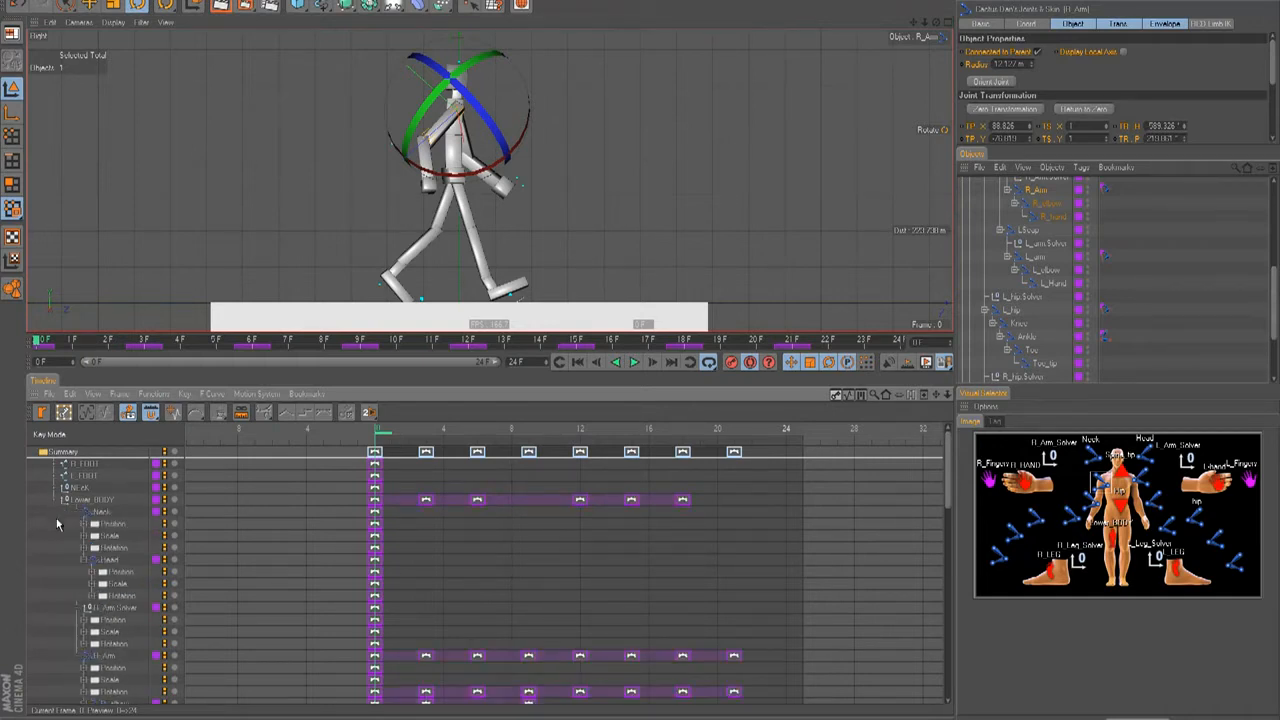
click(77, 512)
click(78, 525)
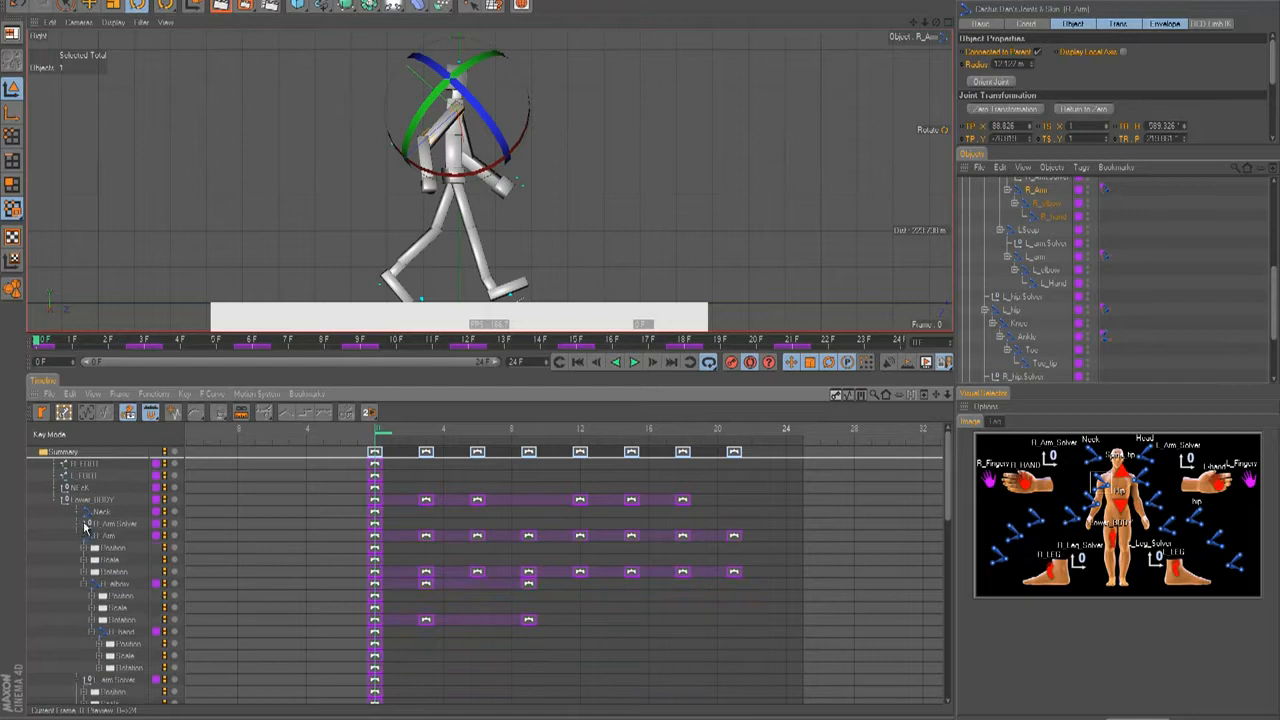
click(76, 540)
click(81, 597)
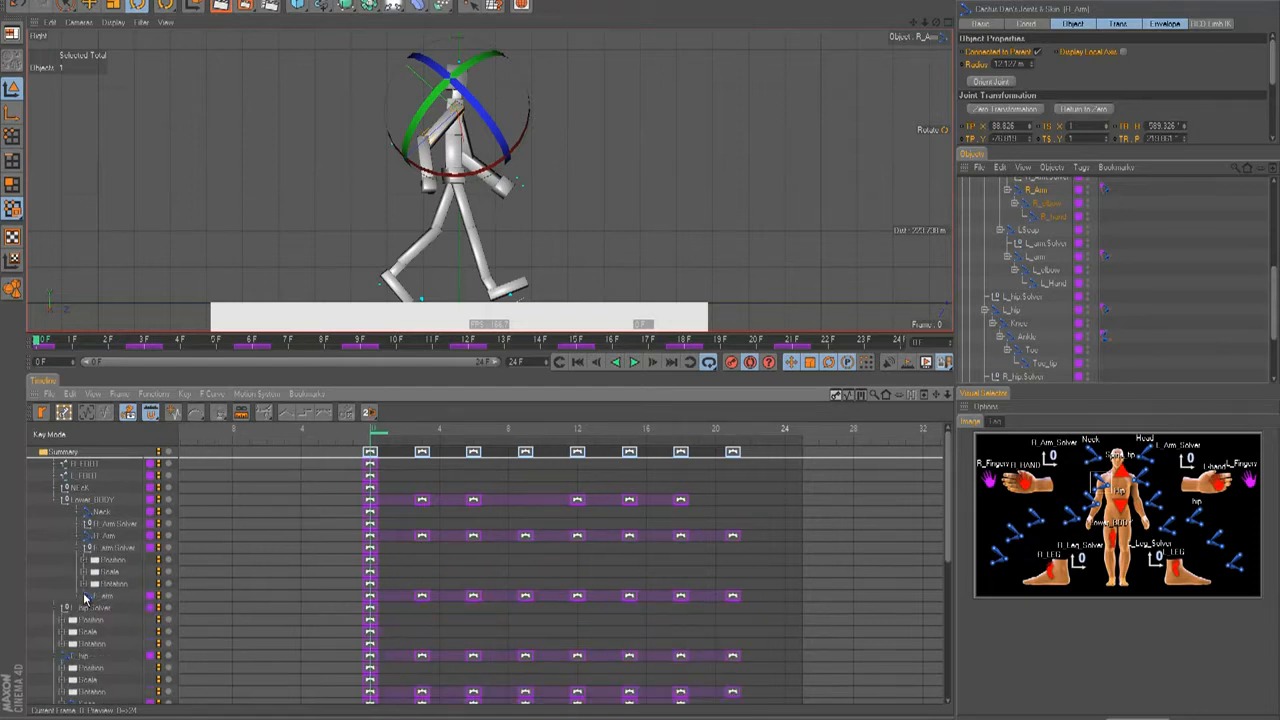
click(83, 598)
click(84, 598)
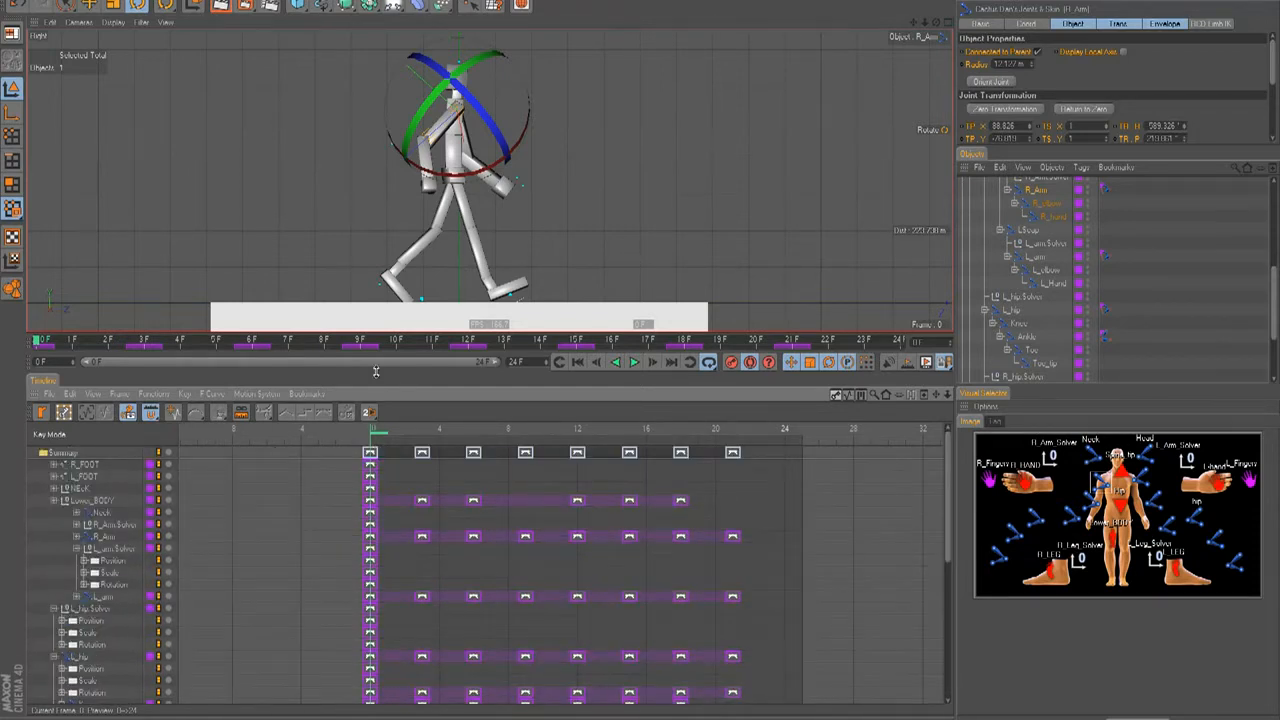
Copy all keyframes from frame 0 to frame 24 using the summary track.
click(371, 457)
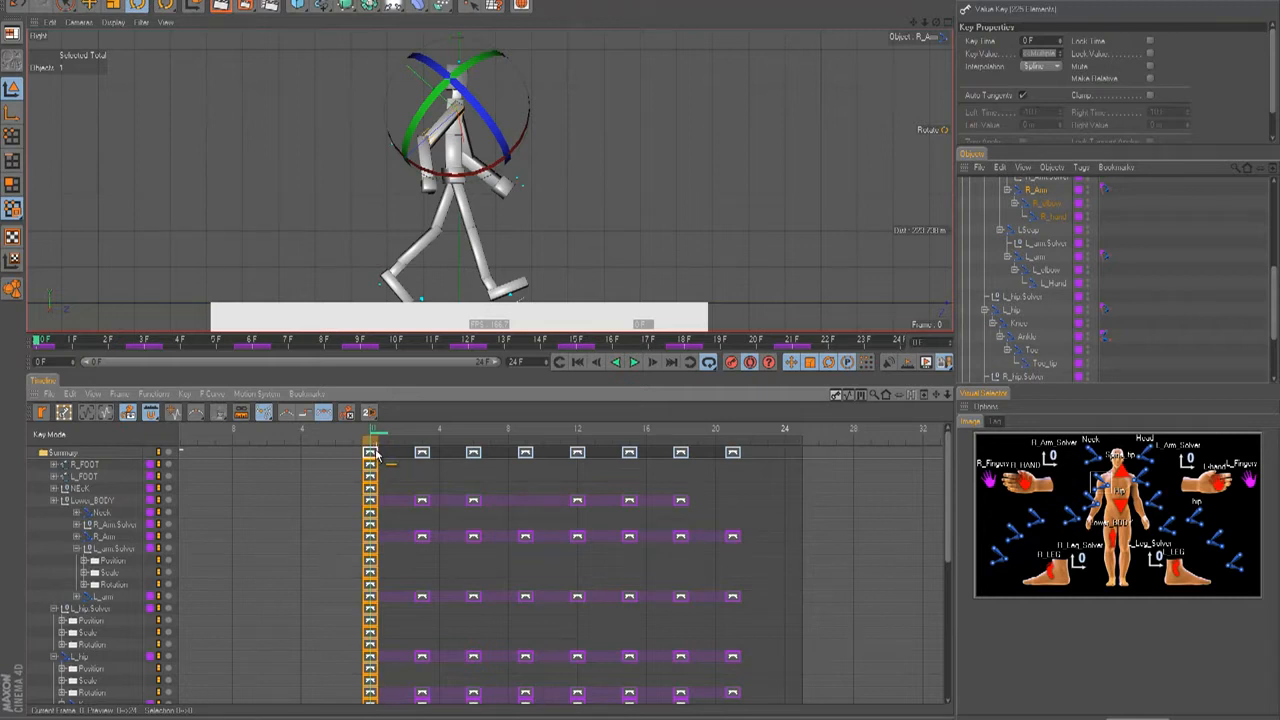
click(421, 453)
click(371, 457)
ctrl+drag(371, 455, 784, 454)
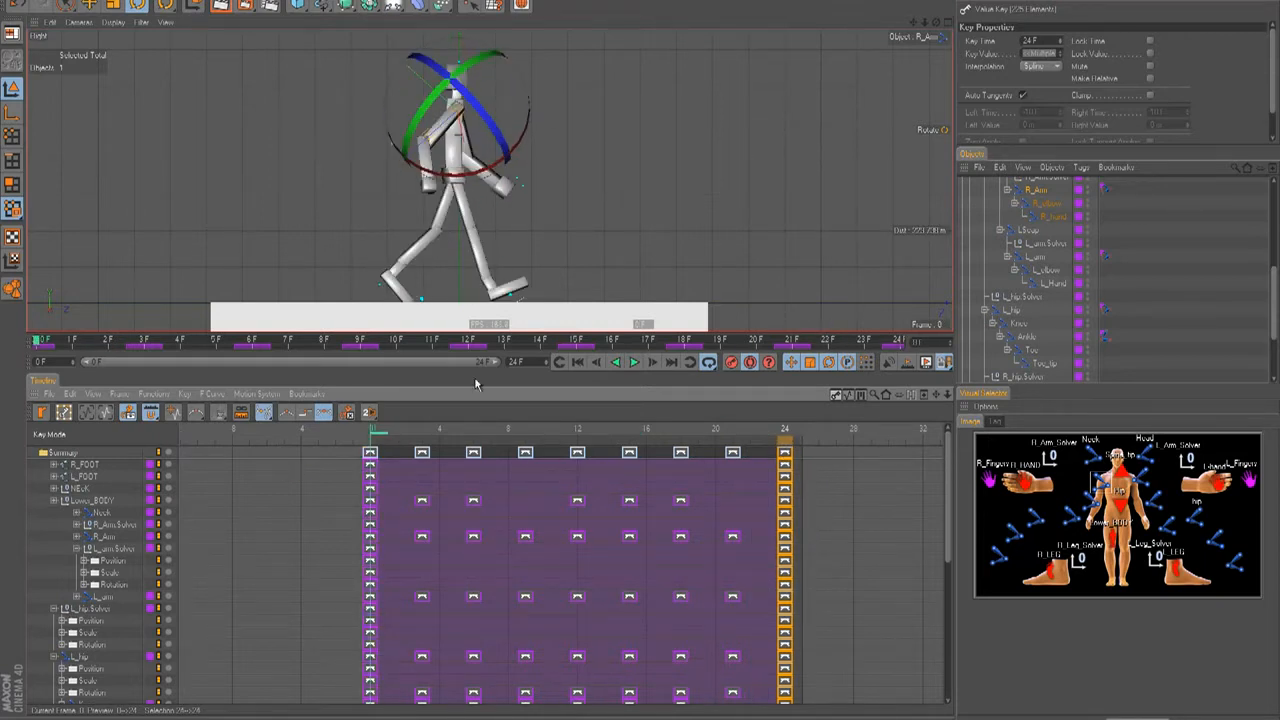
Set the preview range's end to frame 23 and play back the looping walk cycle.
scroll(433, 353, down, 1)
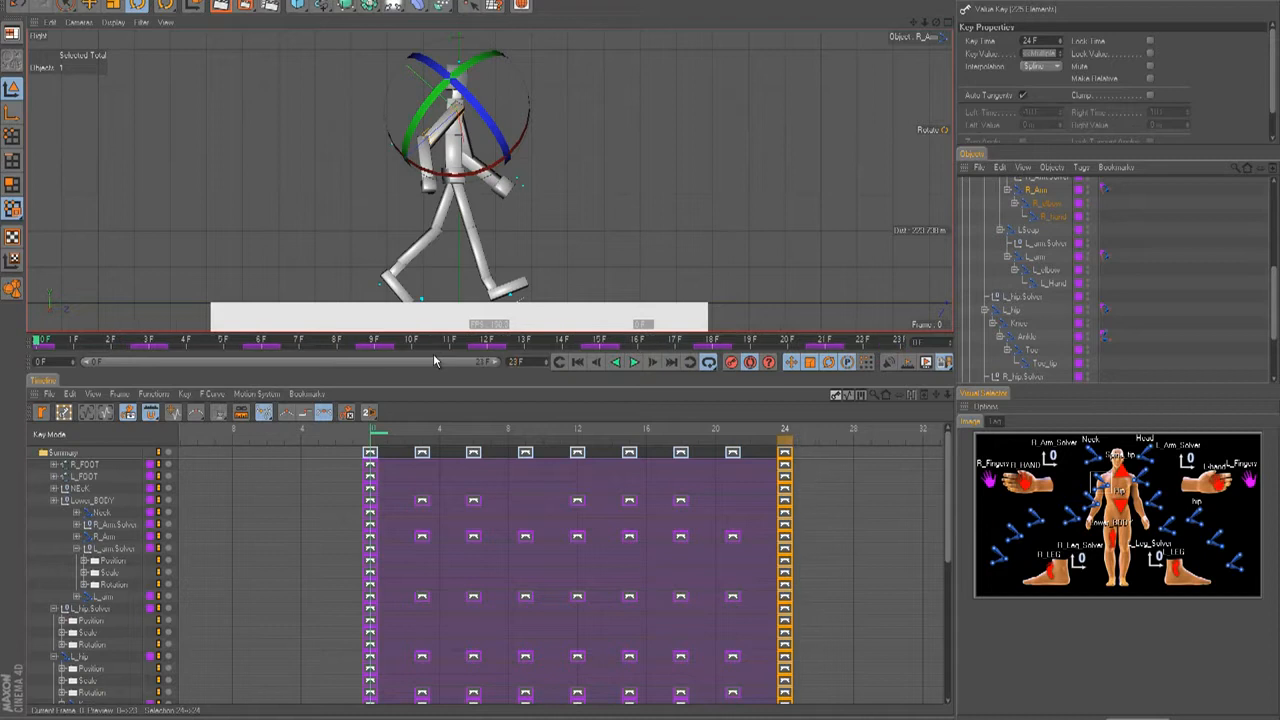
click(702, 180)
key(F8)
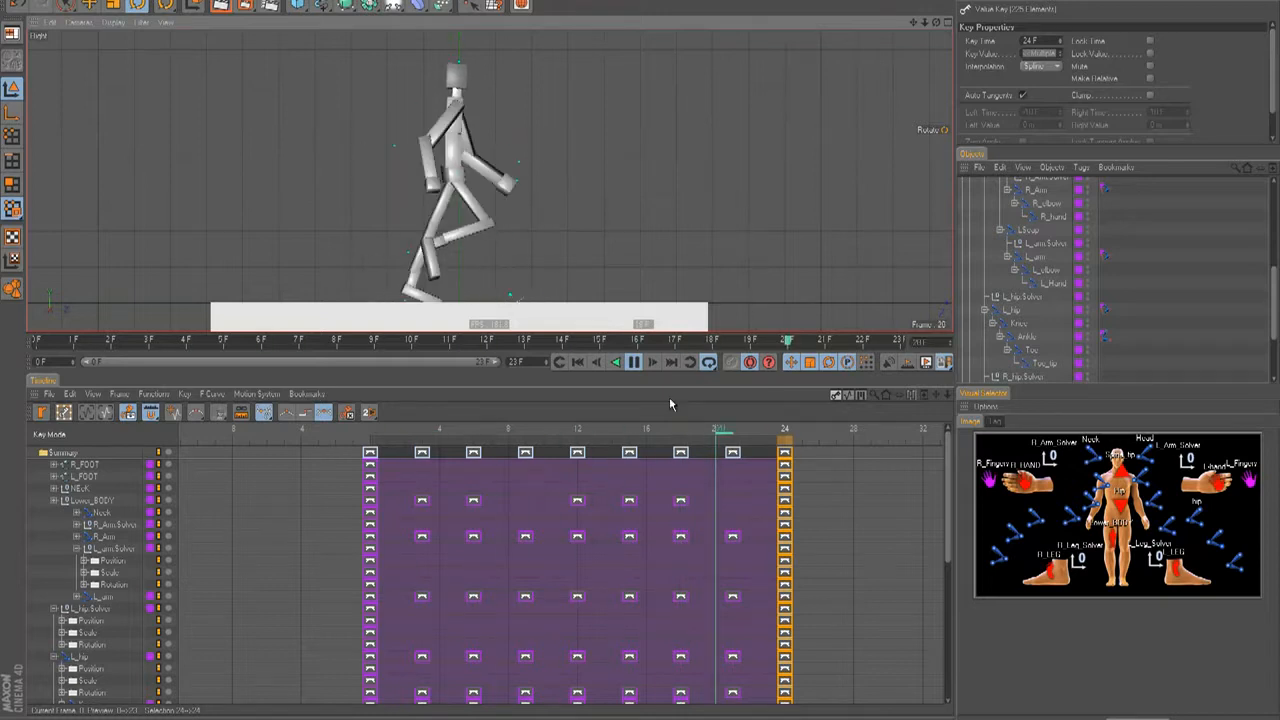
key(F8)
key(F8)
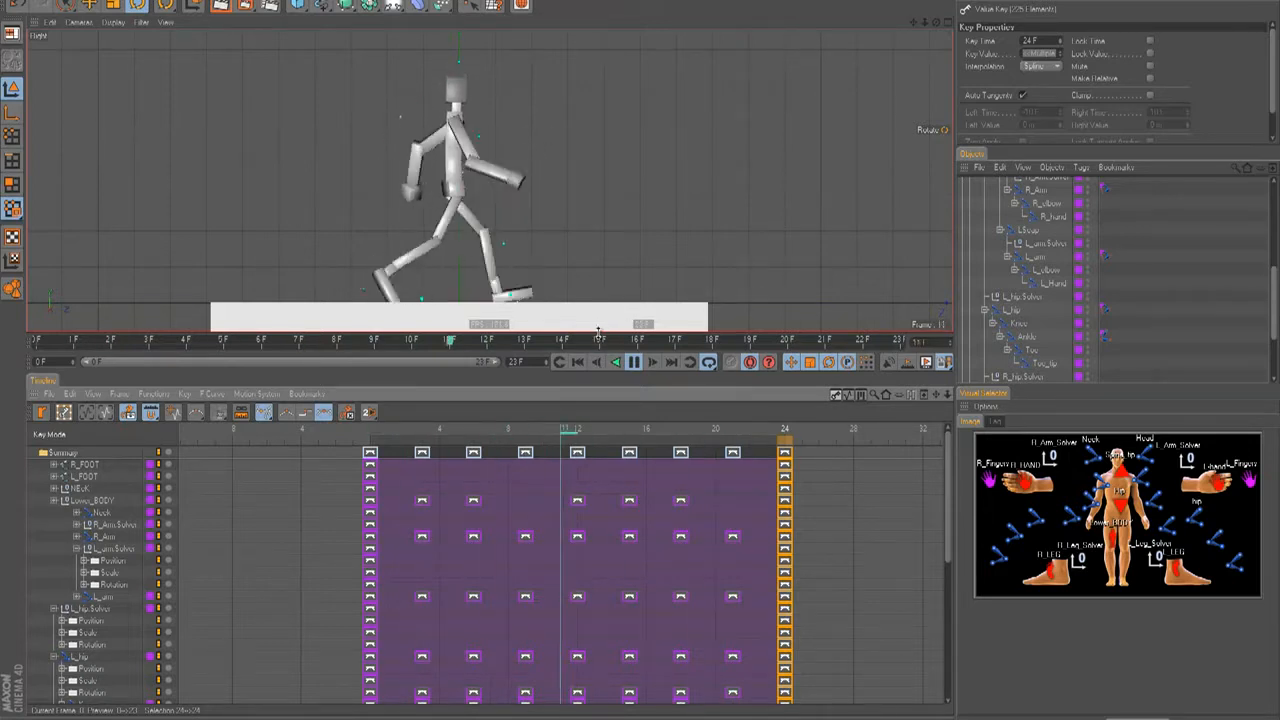
Shrink the timeline to enlarge the viewport, and stop the playback at frame 9.
drag(600, 377, 600, 580)
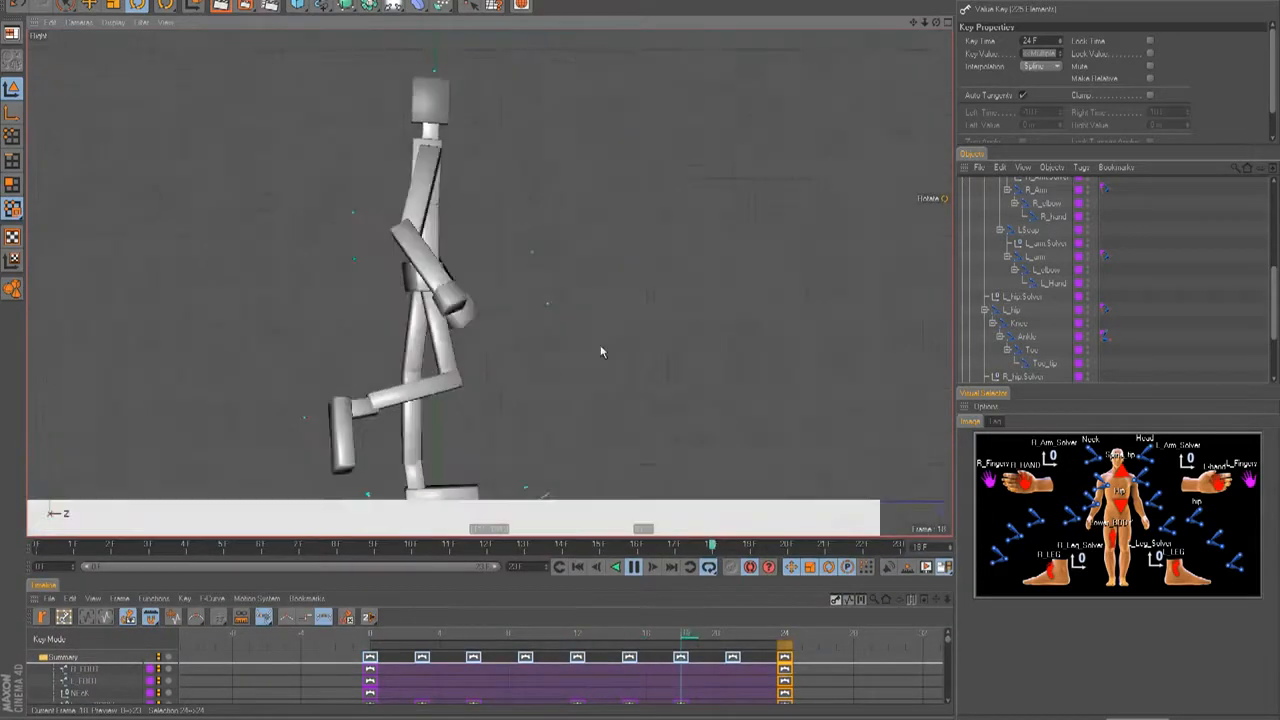
scroll(630, 348, down, 3)
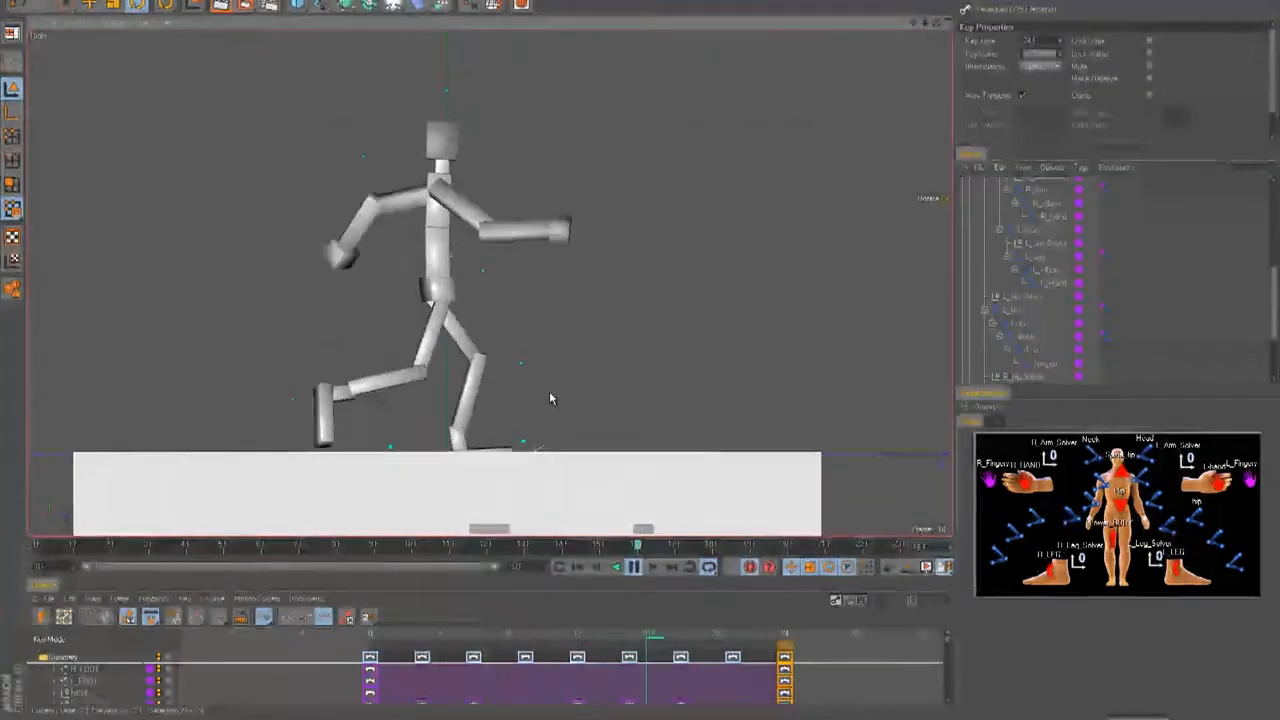
key(F8)
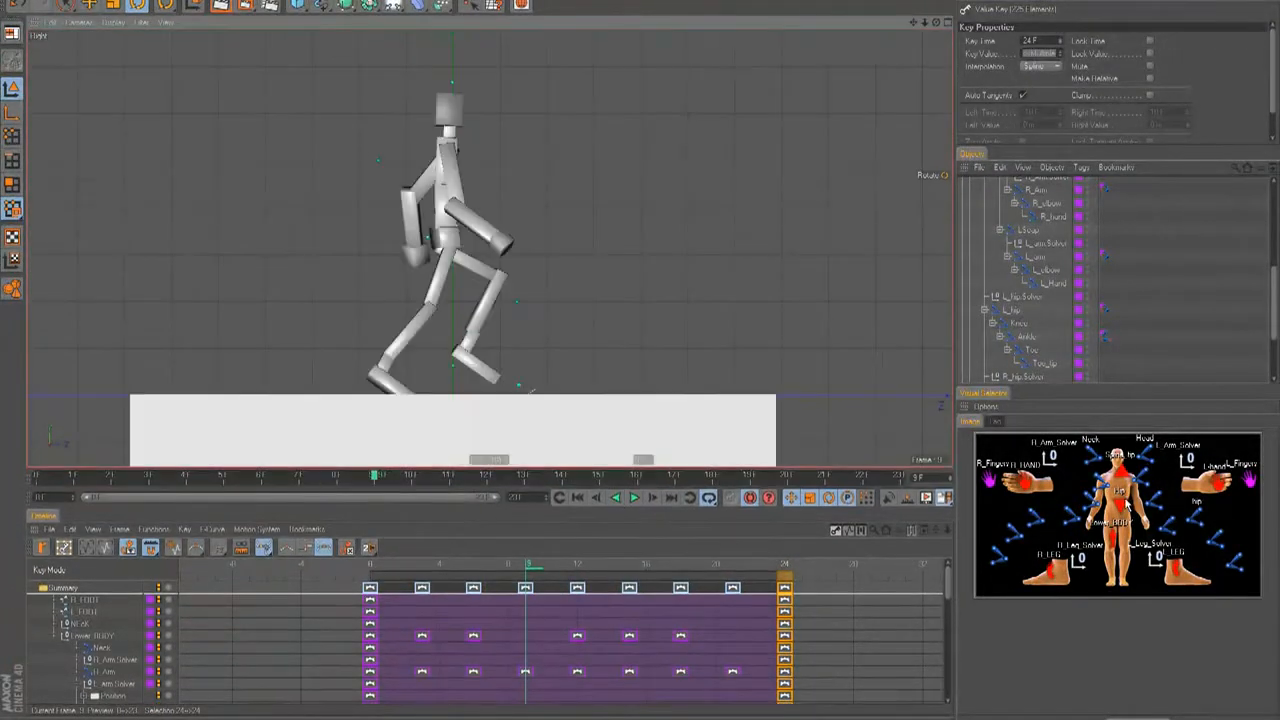
drag(414, 566, 526, 589)
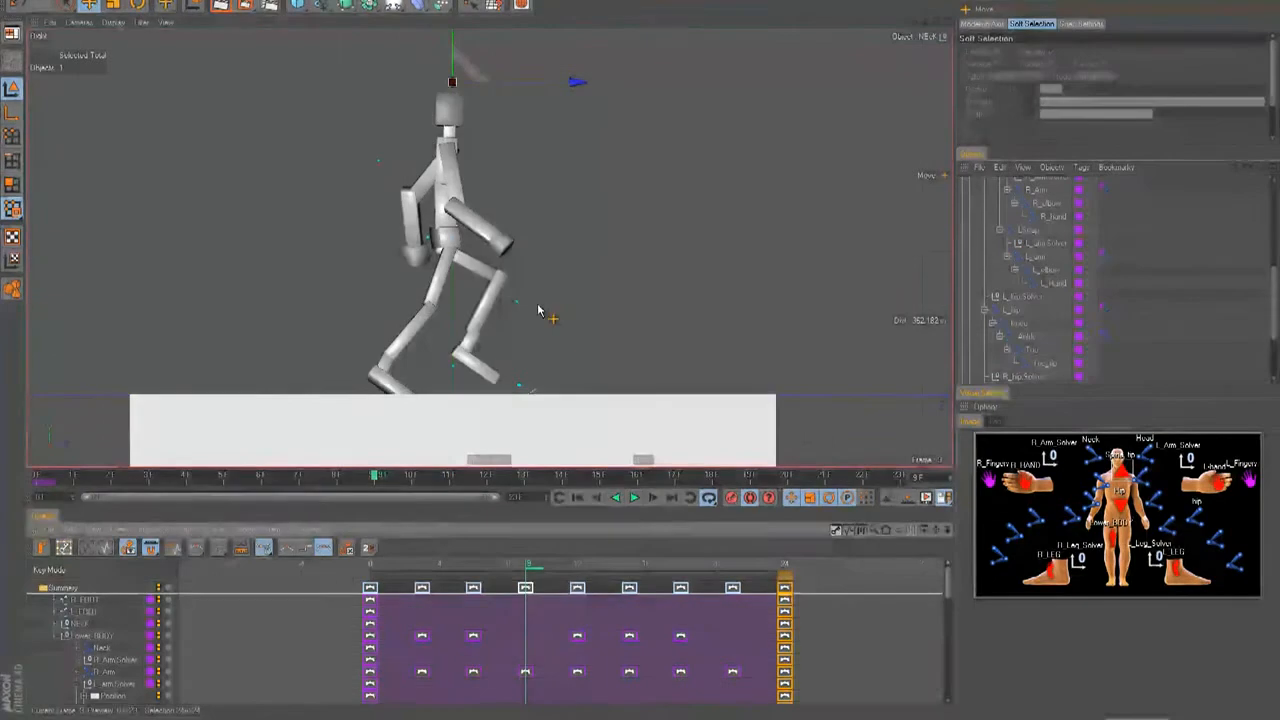
In the back view at frame 9, turn the upper body with the neck controller and shift it sideways over the supporting leg.
key(F4)
alt+middle_drag(641, 349, 616, 358)
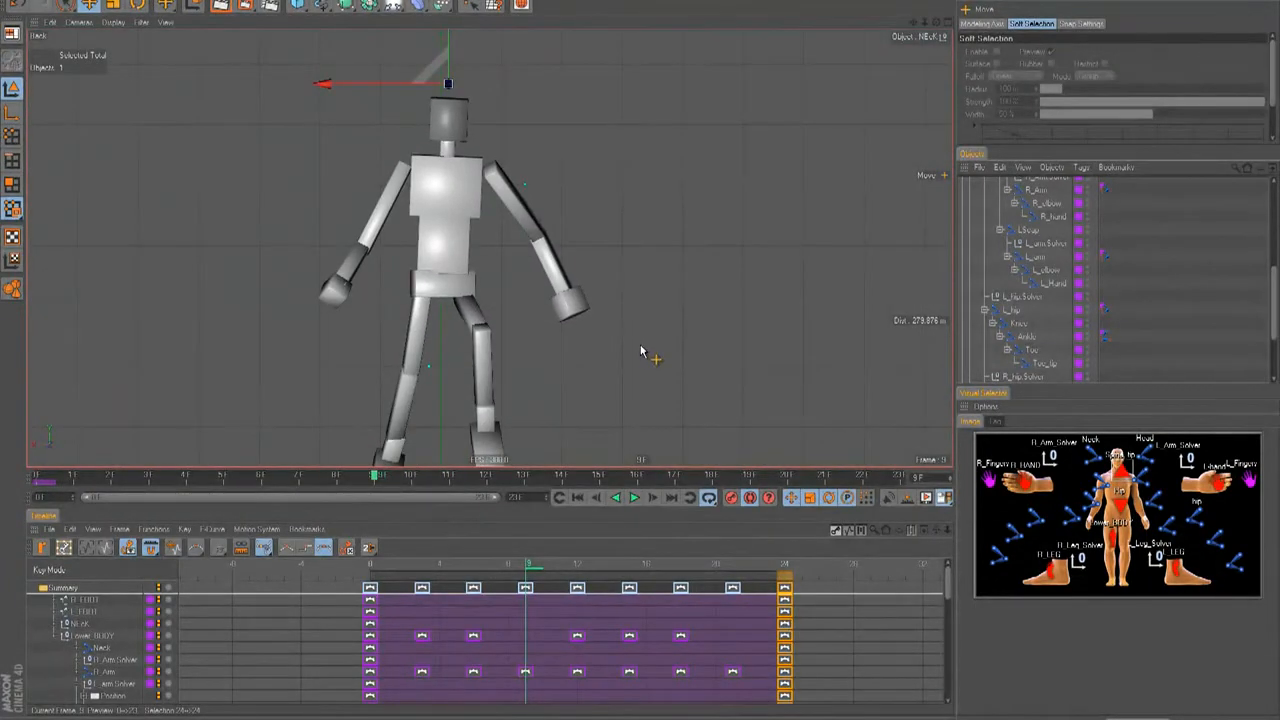
drag(475, 97, 456, 110)
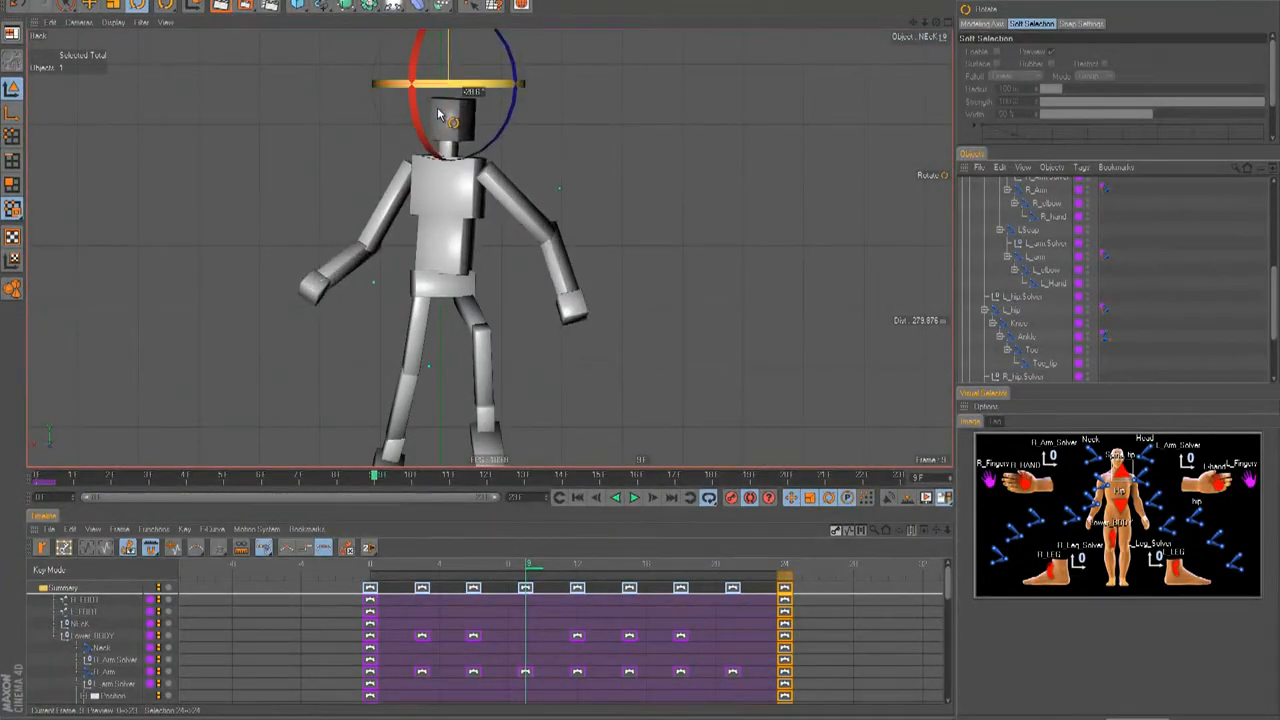
key(e)
drag(640, 351, 602, 353)
key(ctrl+z)
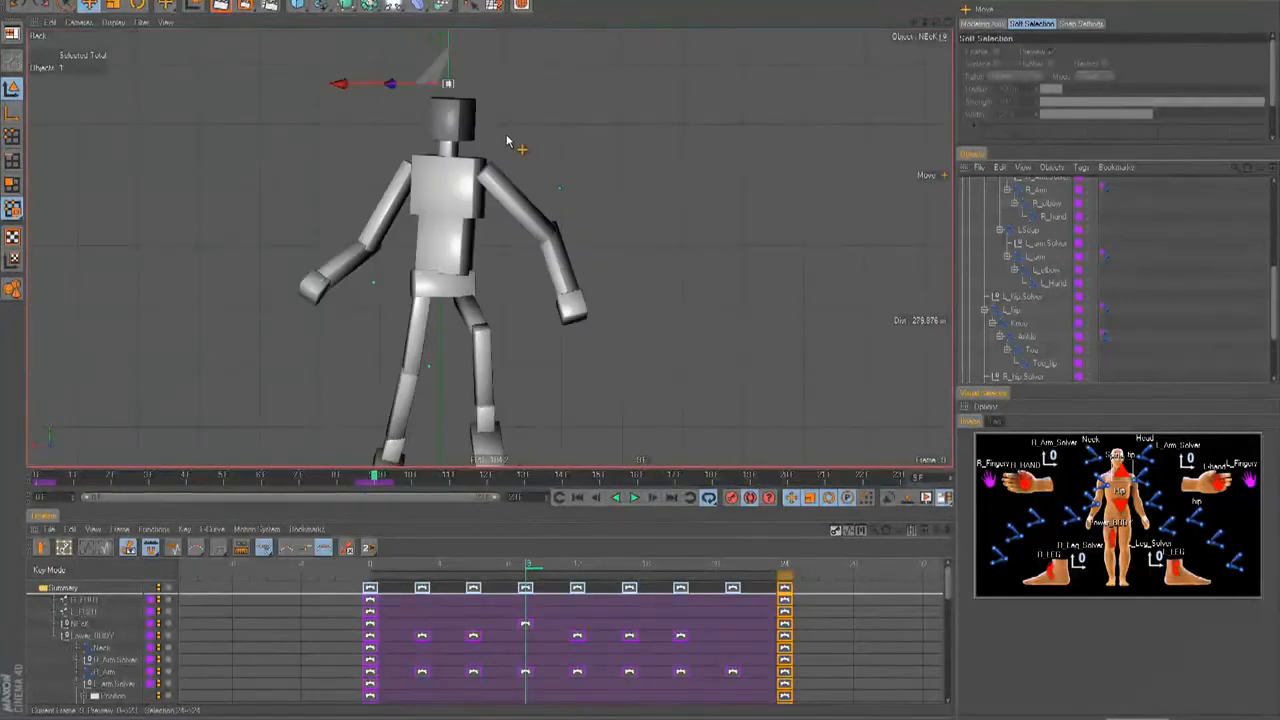
key(r)
drag(442, 93, 435, 100)
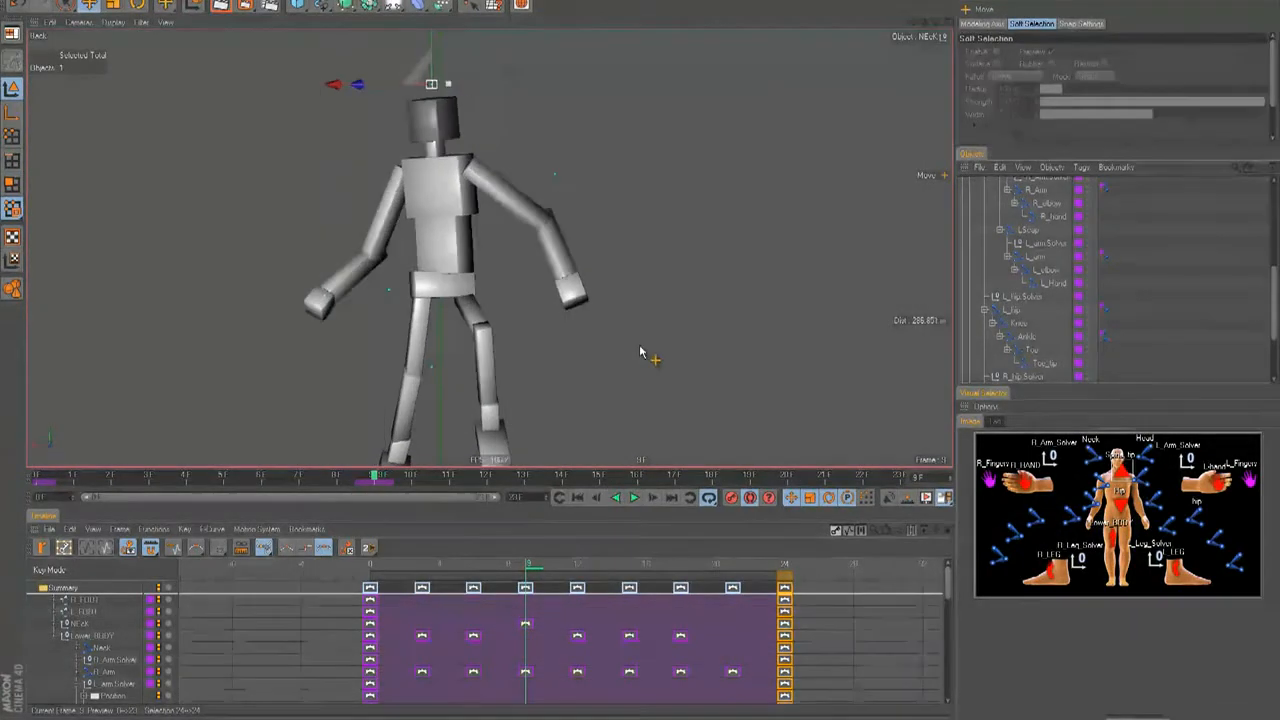
At frame 21, turn the upper body the opposite way with the neck controller.
mouse_move(518, 563)
mouse_down()
mouse_move(716, 566)
mouse_move(735, 578)
mouse_up()
key(r)
drag(475, 93, 525, 114)
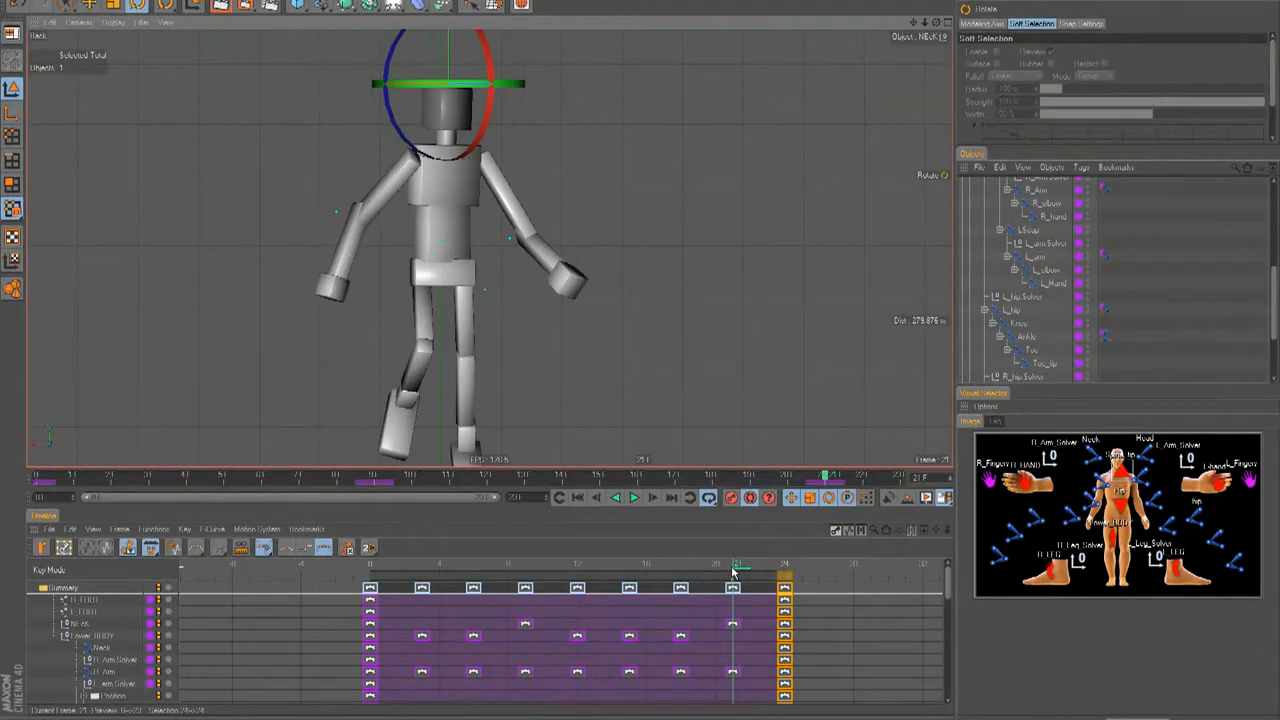
Copy all frame 0 keyframes onto frame 24 and play back the loop in the back view.
click(330, 563)
key(F8)
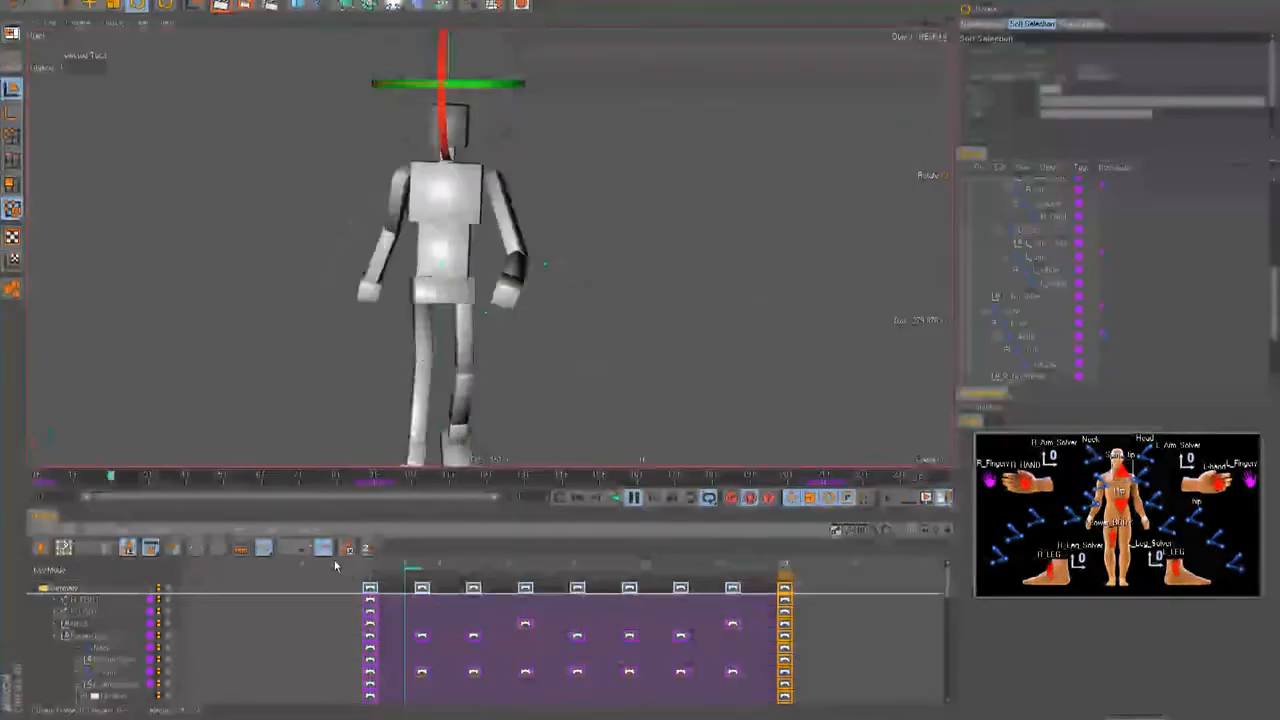
key(F8)
ctrl+drag(369, 590, 785, 590)
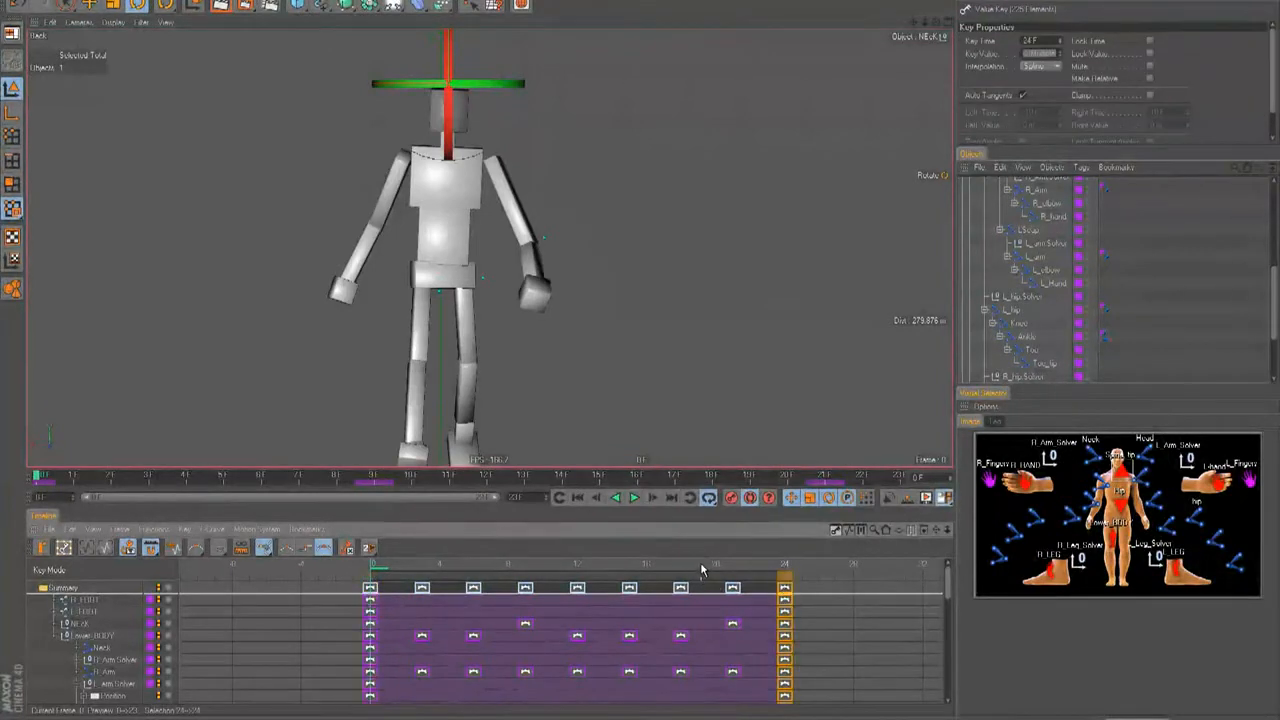
key(F8)
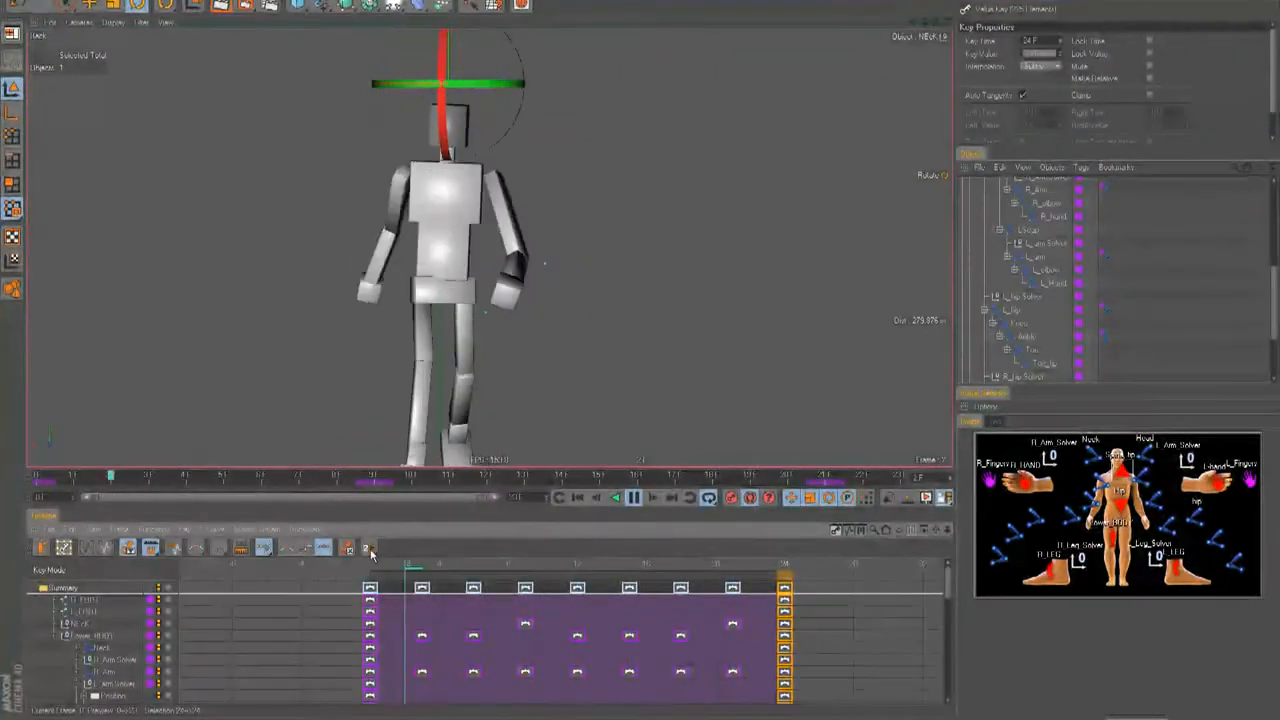
key(F8)
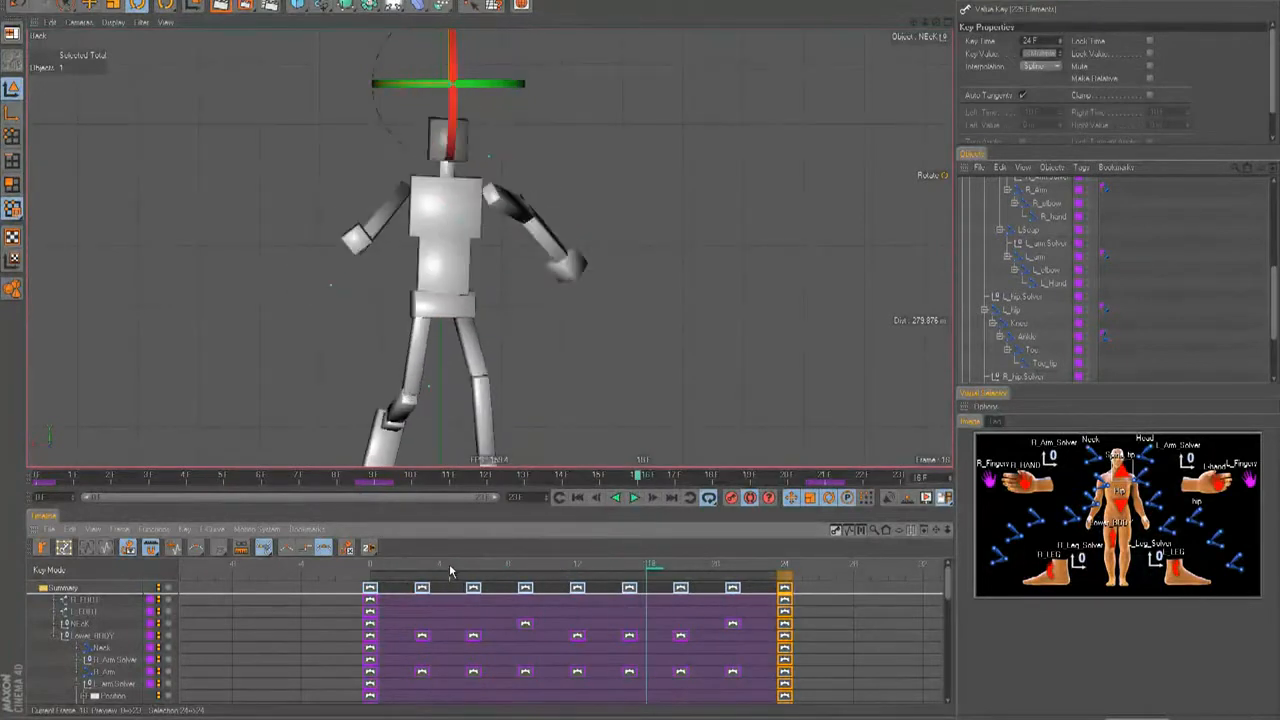
In the side view at frame 8, move the neck controller forward to lean the torso.
drag(450, 571, 237, 571)
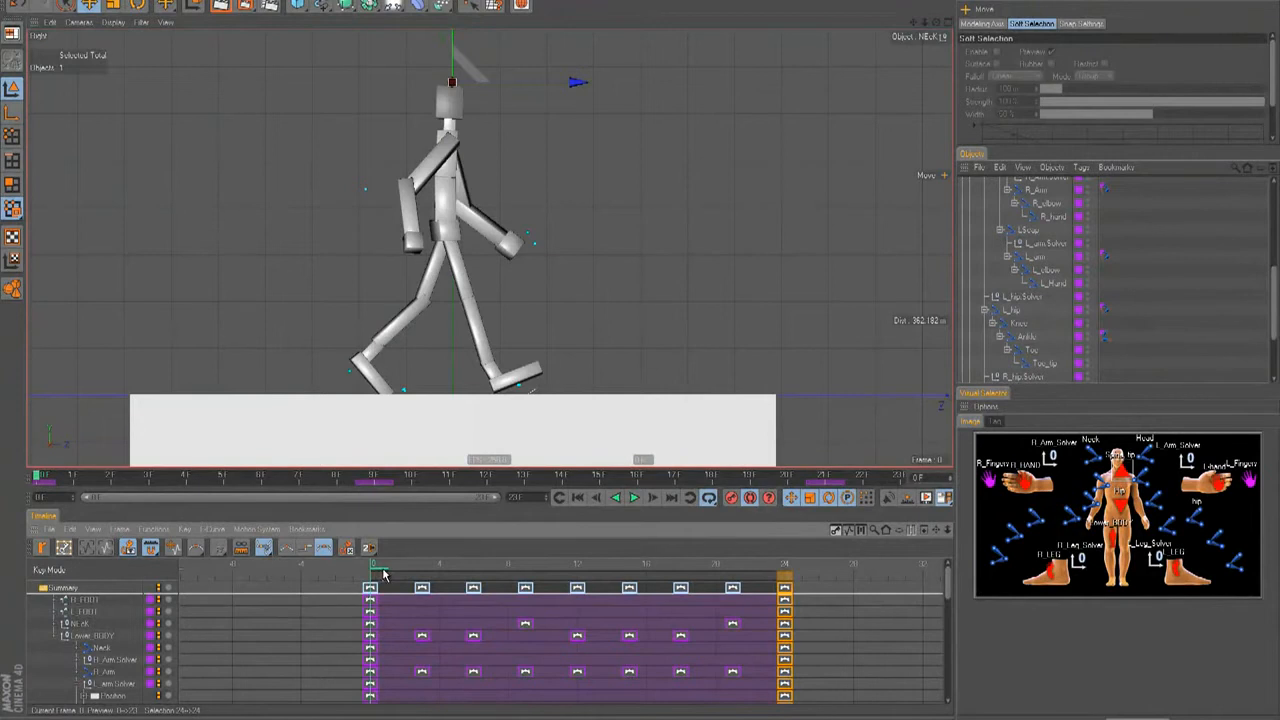
drag(383, 574, 527, 597)
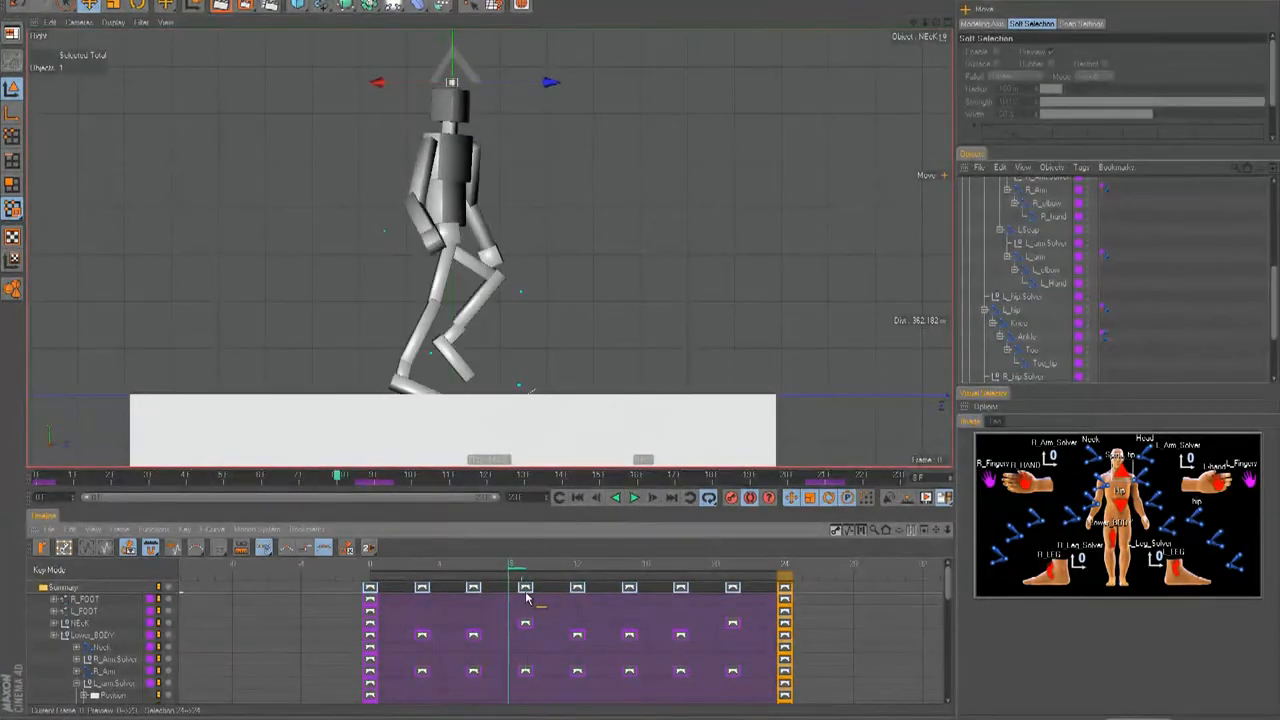
drag(519, 93, 642, 353)
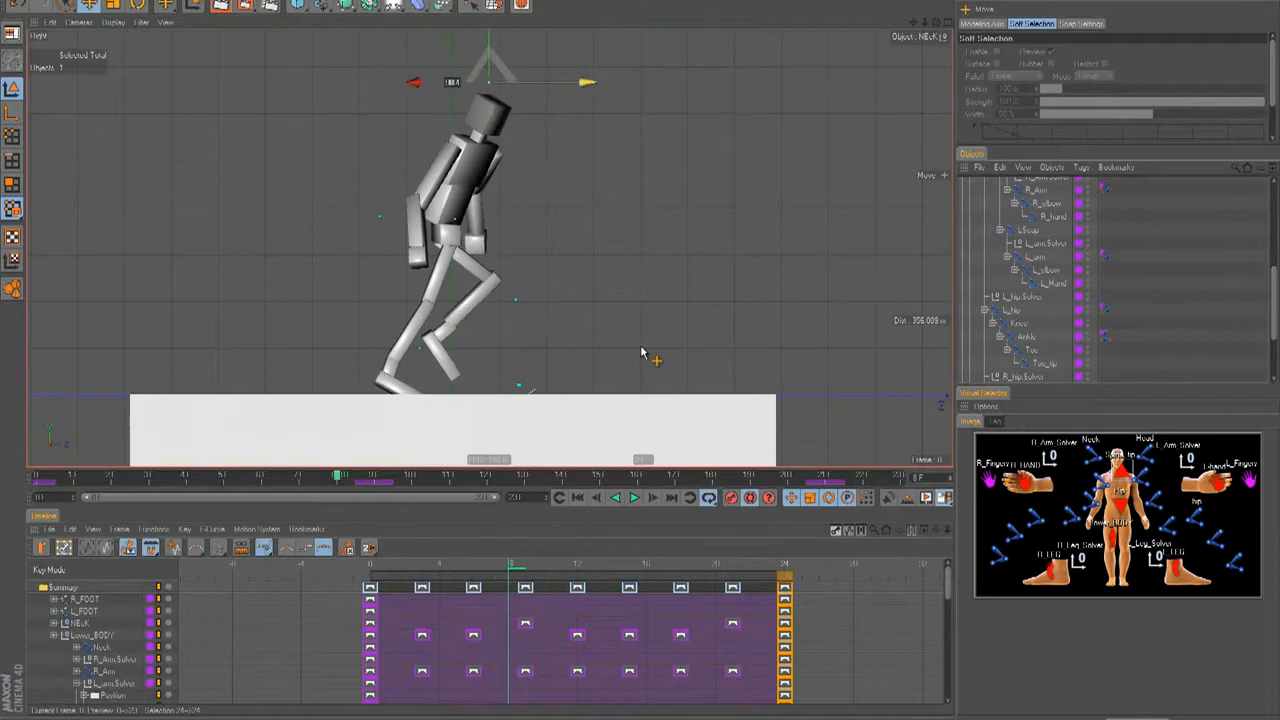
Move the neck controller forward at frame 13 to lean the torso in the running pose.
drag(513, 566, 733, 588)
drag(560, 93, 562, 127)
drag(689, 566, 597, 583)
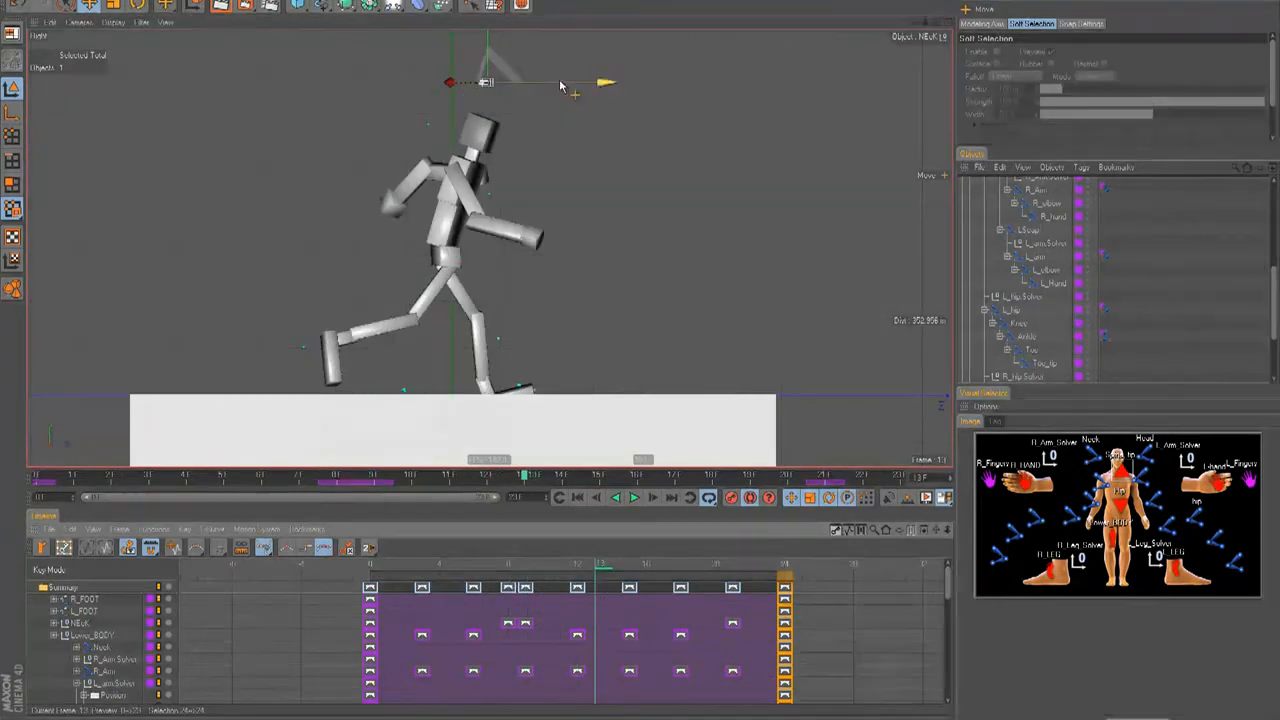
Copy the frame 0 keyframes to frame 24 again, play back the forward lean from the side, and clear the selection.
key(F8)
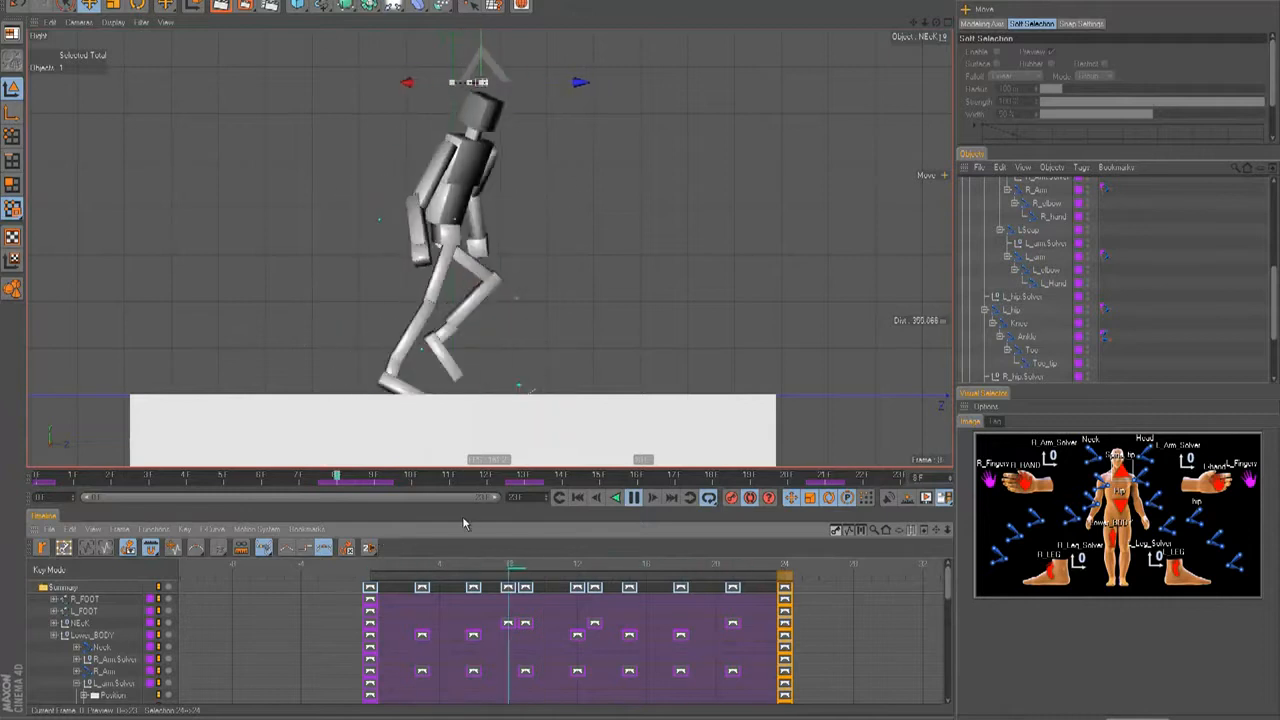
key(F8)
click(370, 587)
ctrl+drag(370, 587, 784, 587)
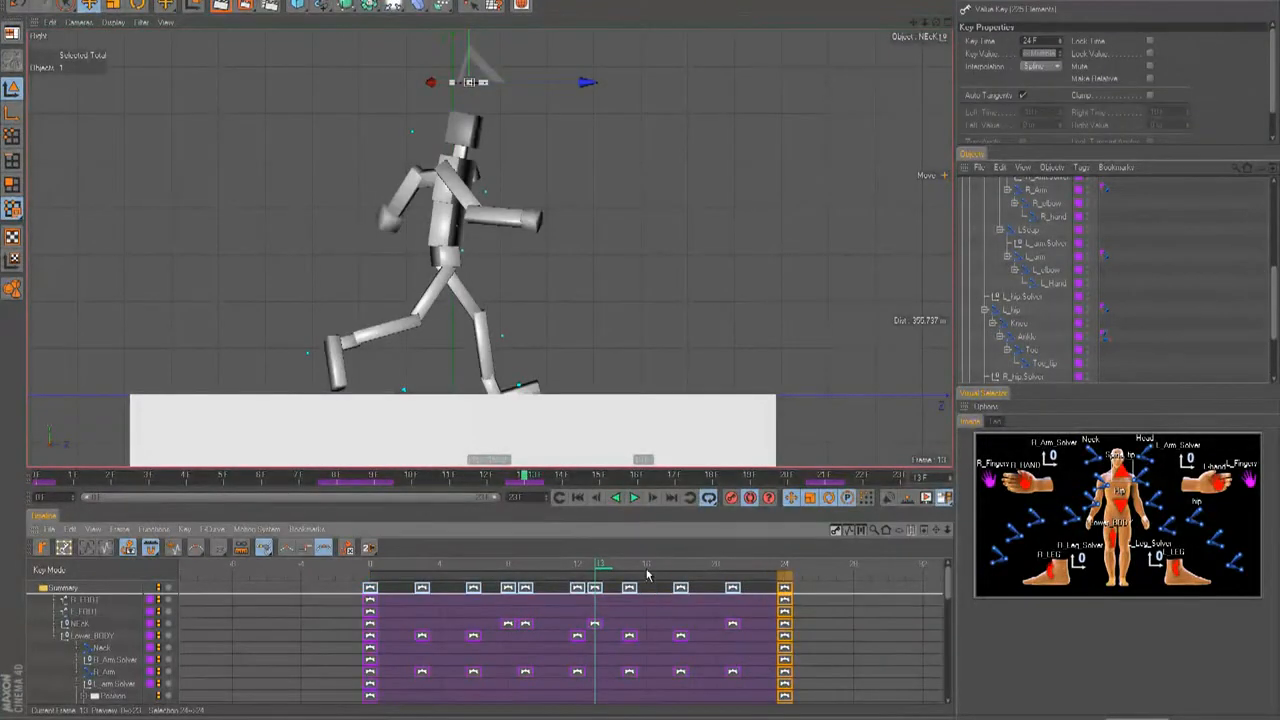
click(372, 565)
key(F8)
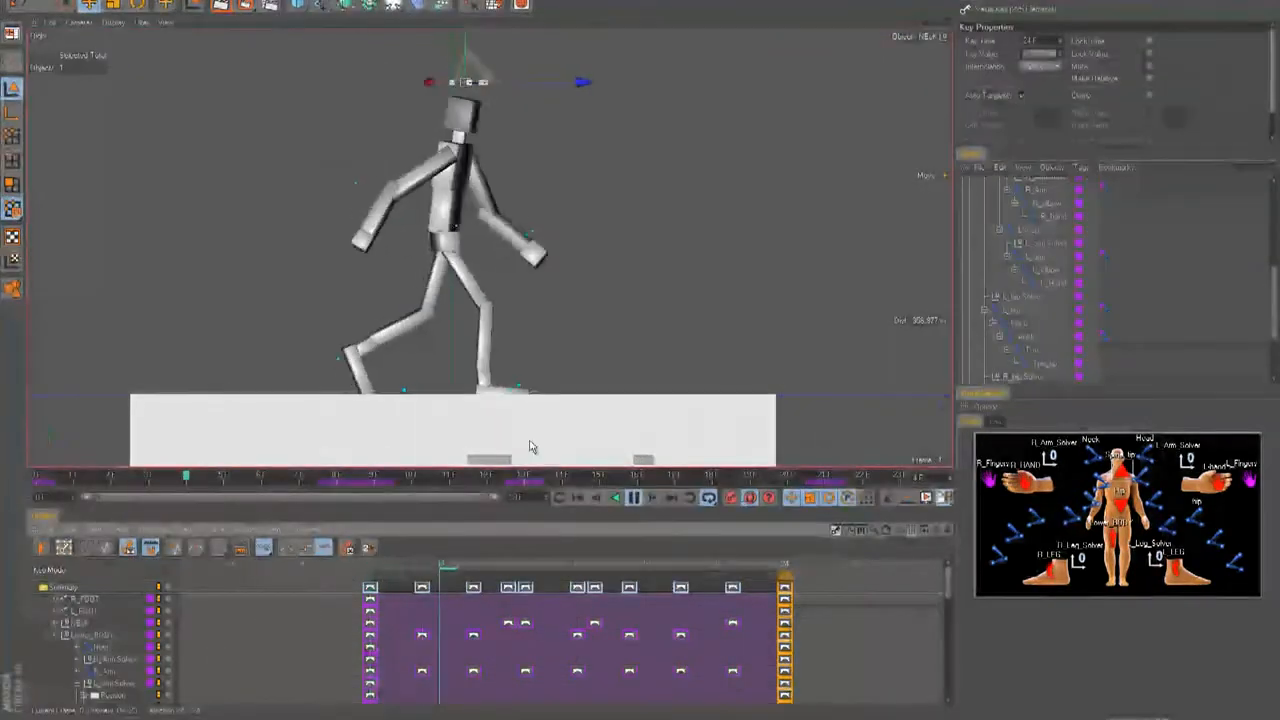
click(783, 265)
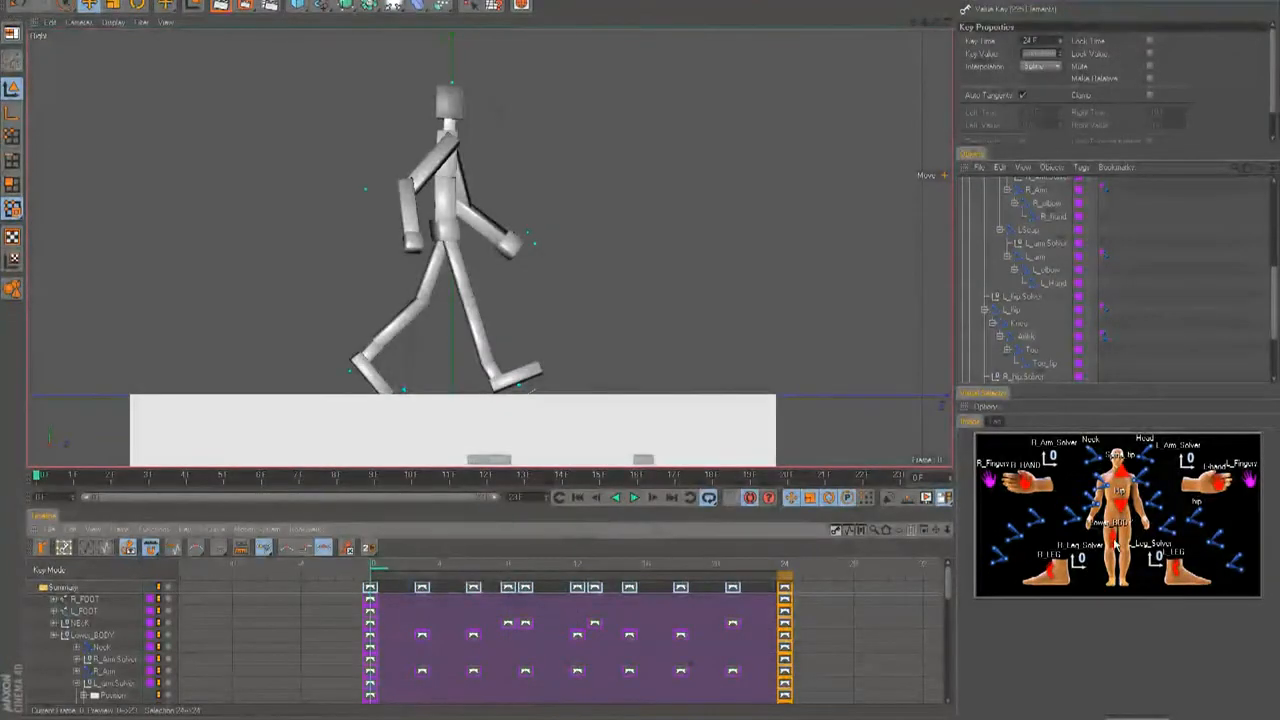
Try rotating the lower body and the hip controllers at frame 8.
click(1124, 543)
drag(372, 571, 519, 586)
key(r)
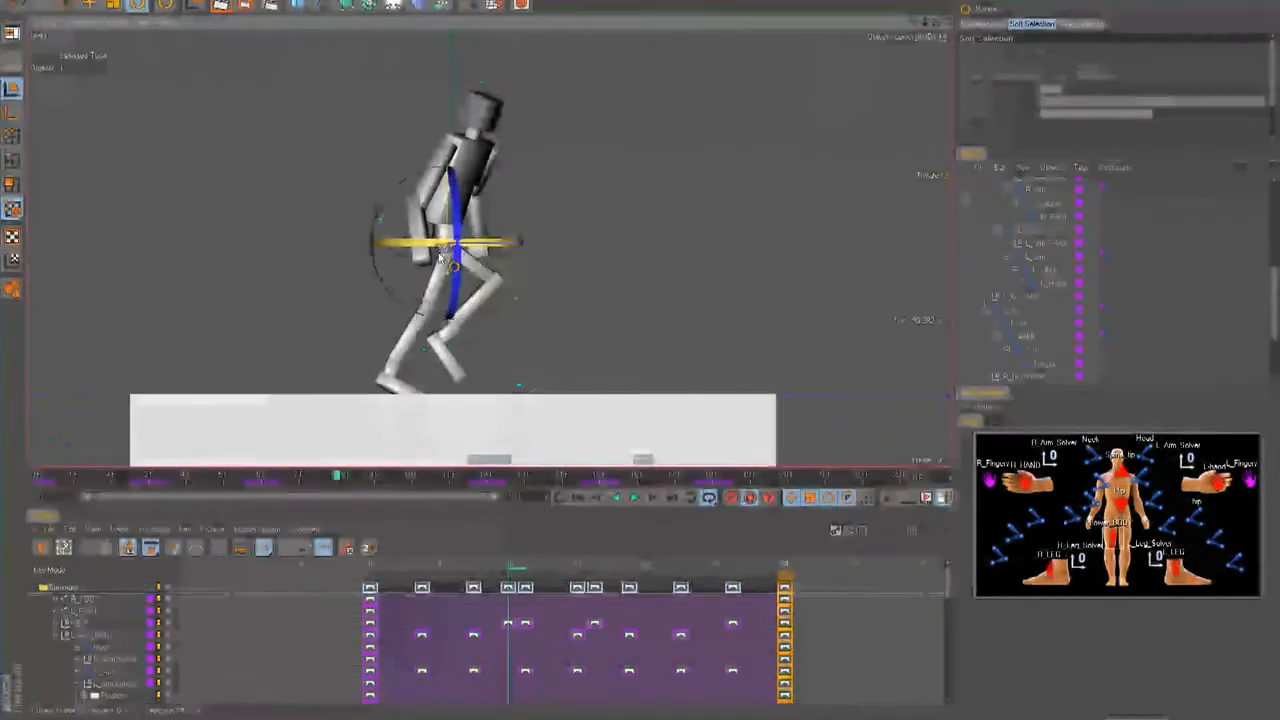
drag(428, 275, 460, 290)
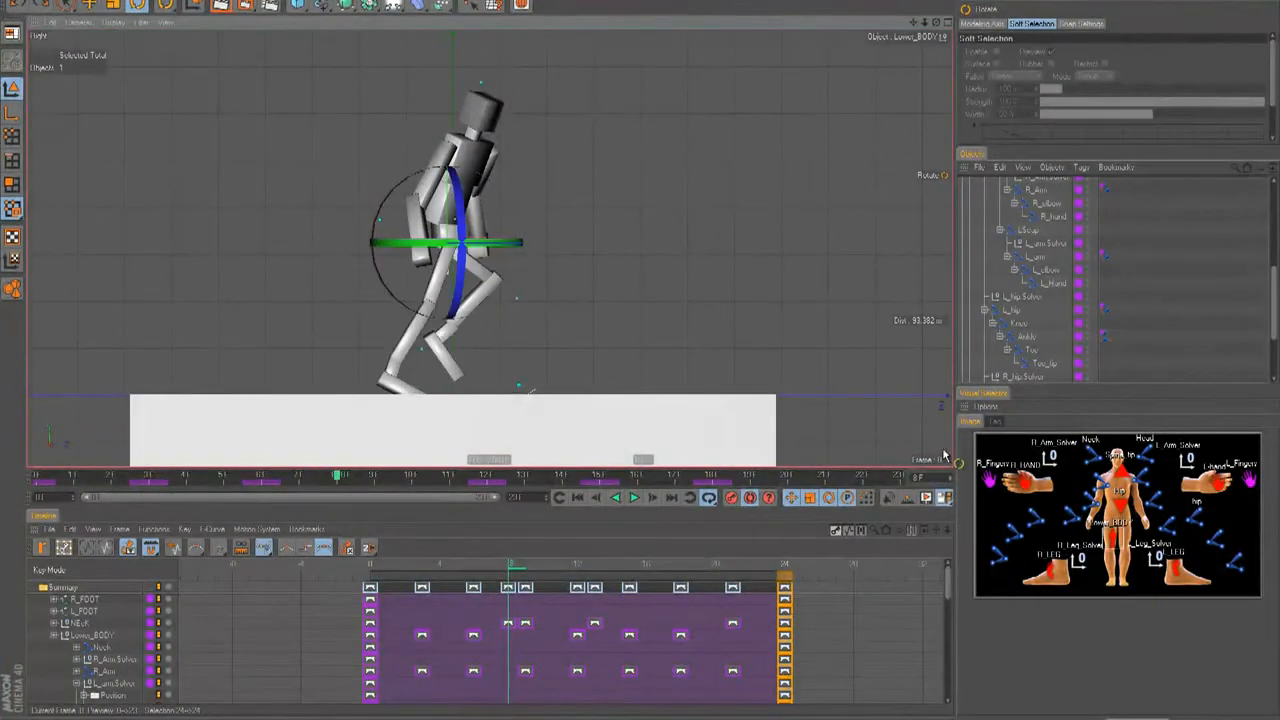
click(1115, 507)
key(r)
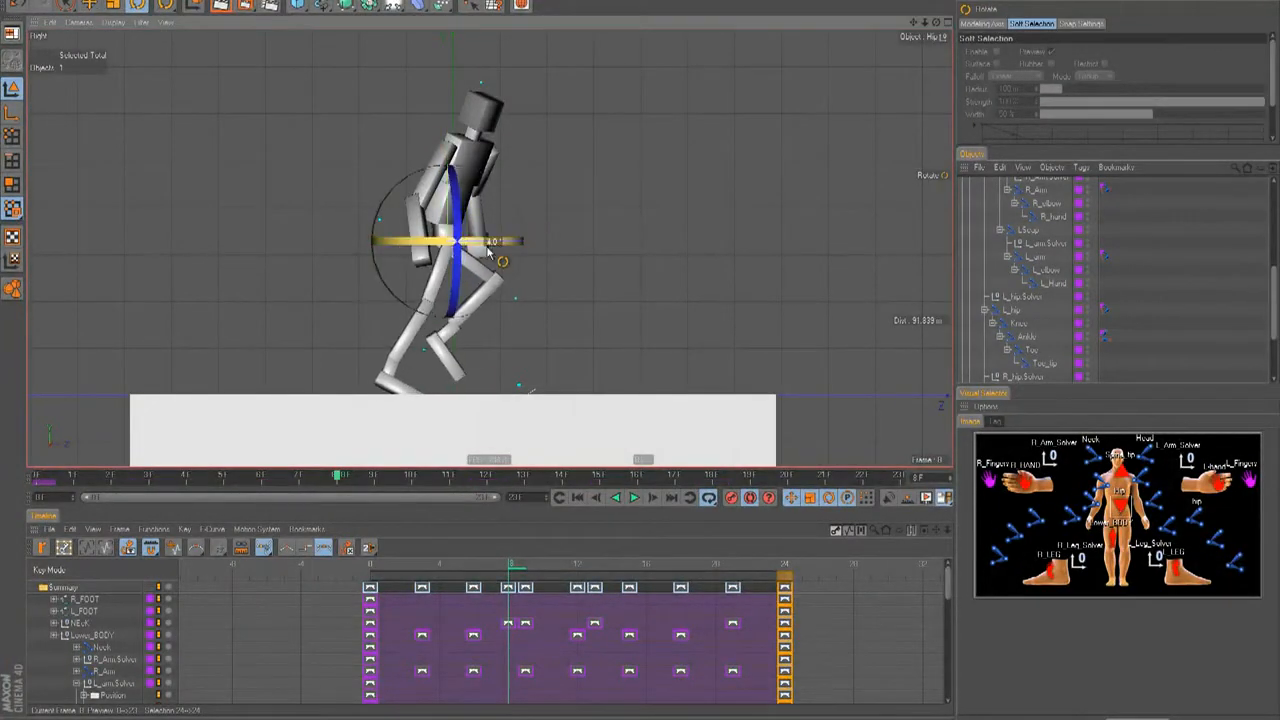
click(1107, 543)
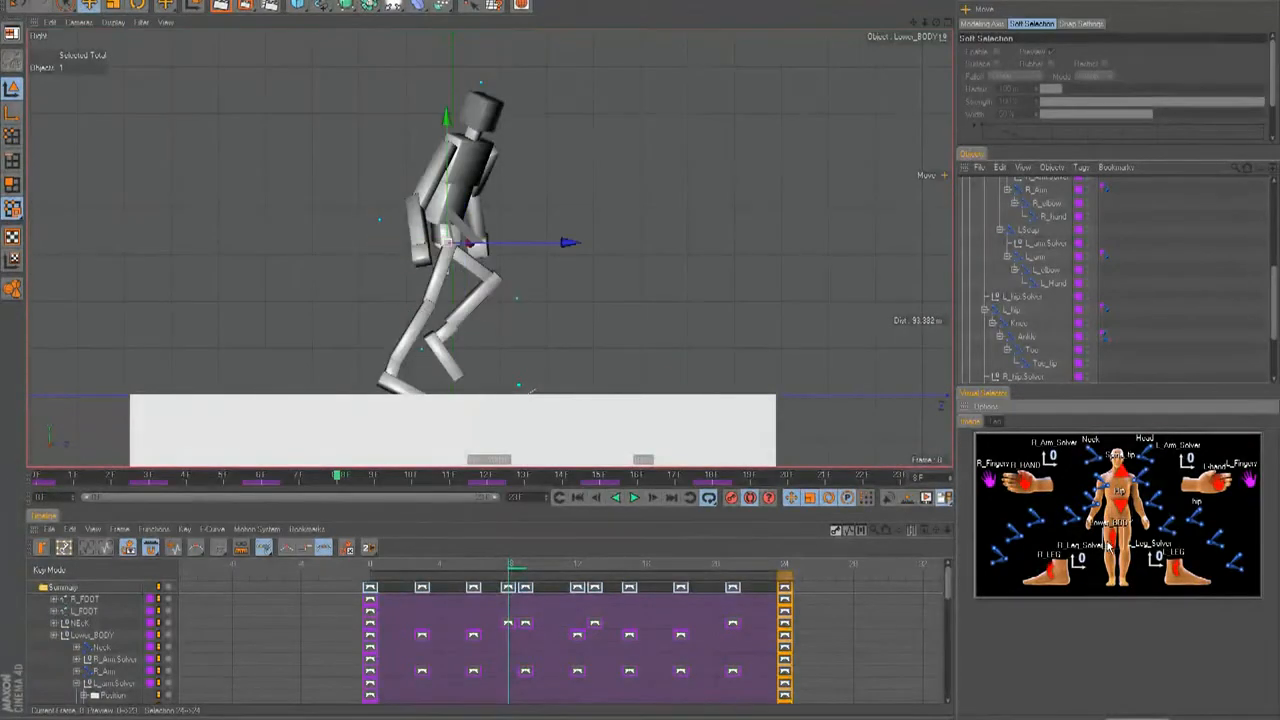
key(ctrl+shift+a)
Review the walk cycle in the back view with the legs and ground framed, playing it from frame 0.
drag(481, 564, 507, 579)
key(F4)
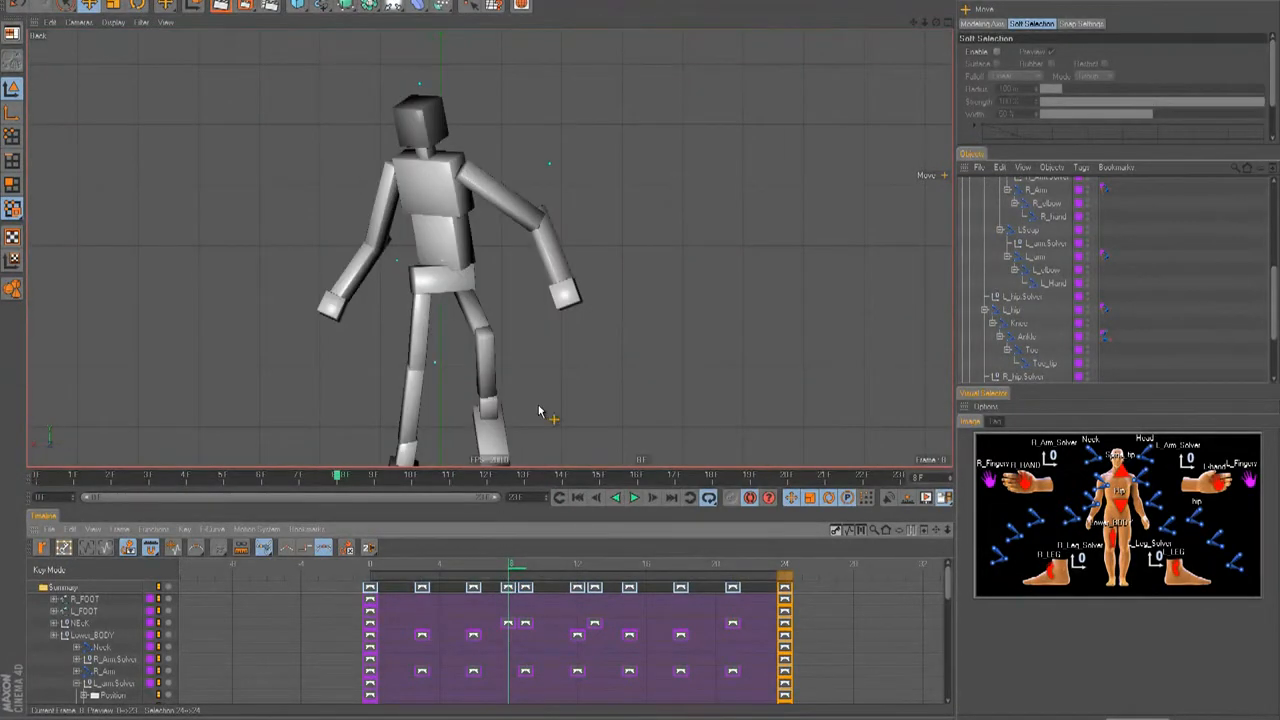
alt+middle_drag(630, 417, 641, 352)
scroll(626, 354, down, 1)
click(1113, 527)
drag(641, 352, 628, 349)
drag(508, 568, 323, 583)
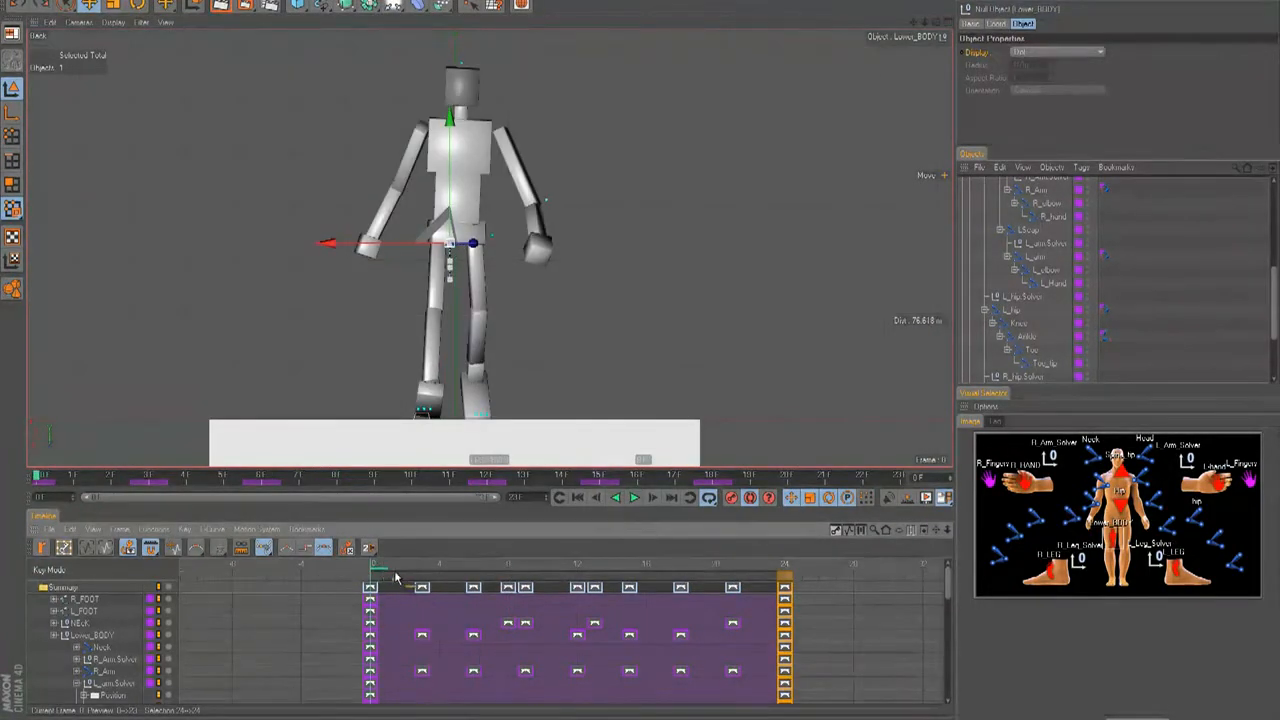
key(F8)
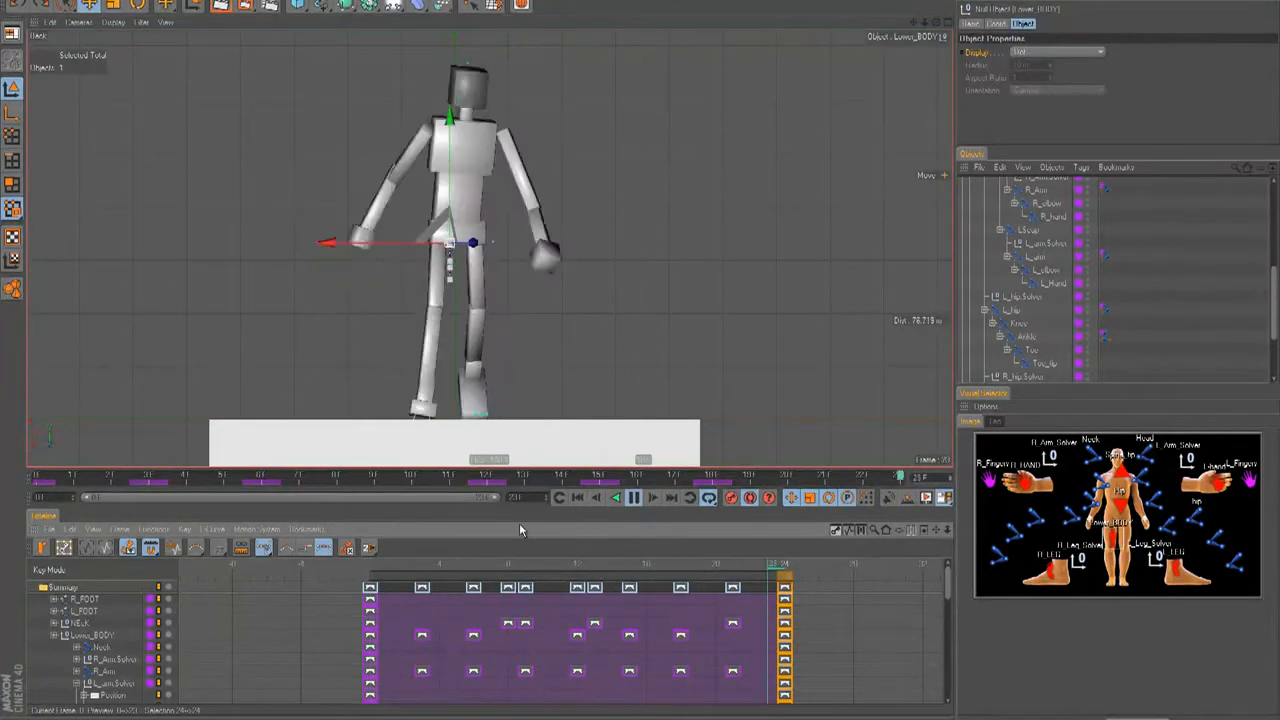
key(F8)
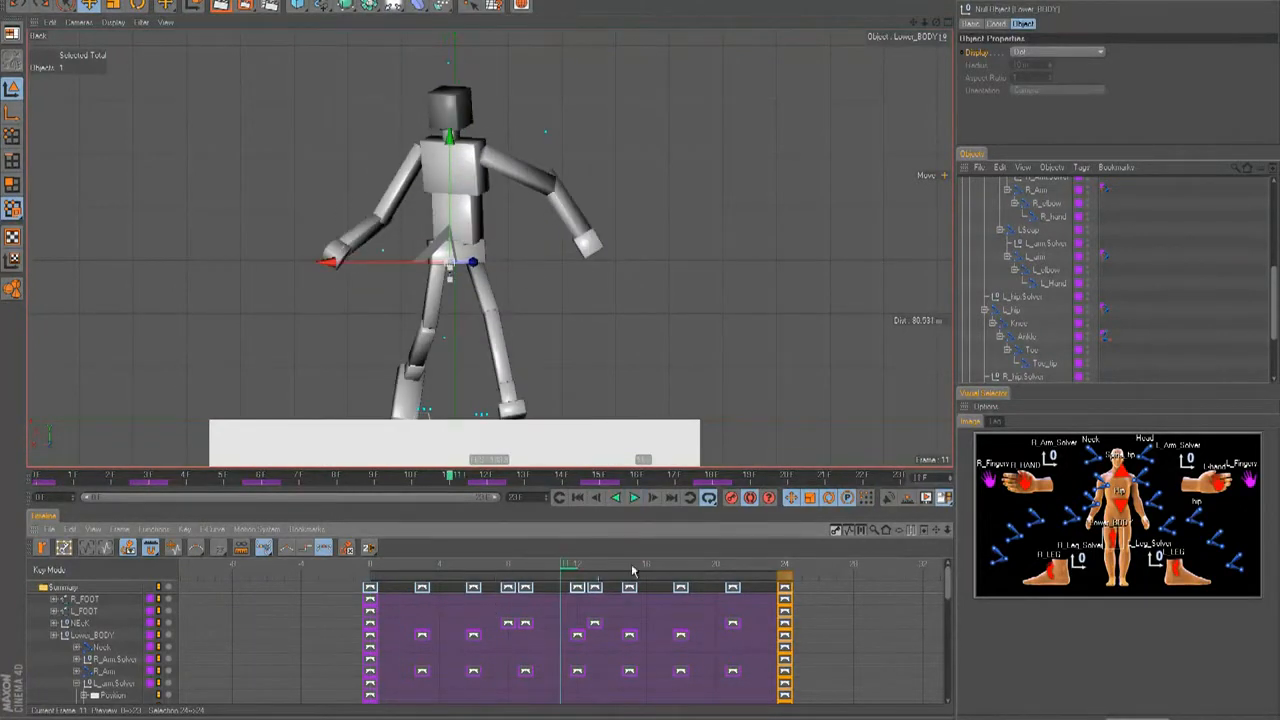
At frame 12, rotate the left hip inward so that the leg stands straight beneath the body.
click(1193, 572)
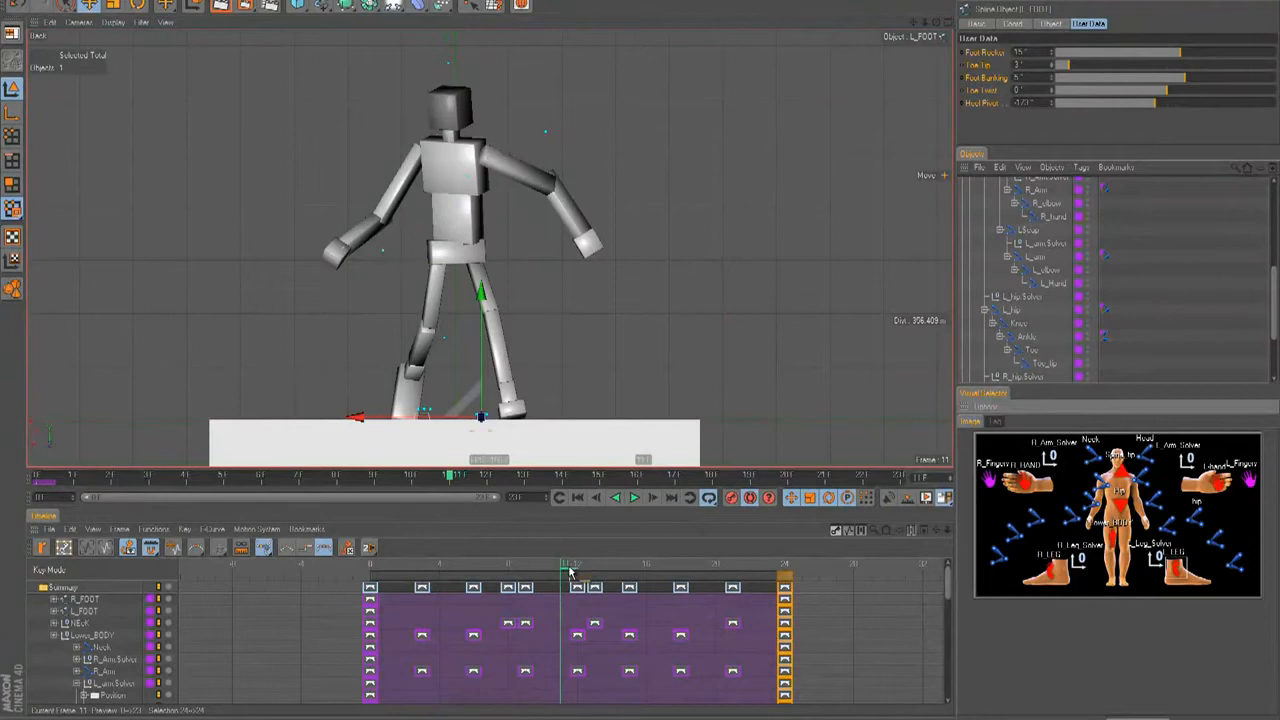
mouse_move(577, 576)
mouse_down()
mouse_move(600, 577)
mouse_move(579, 577)
mouse_up()
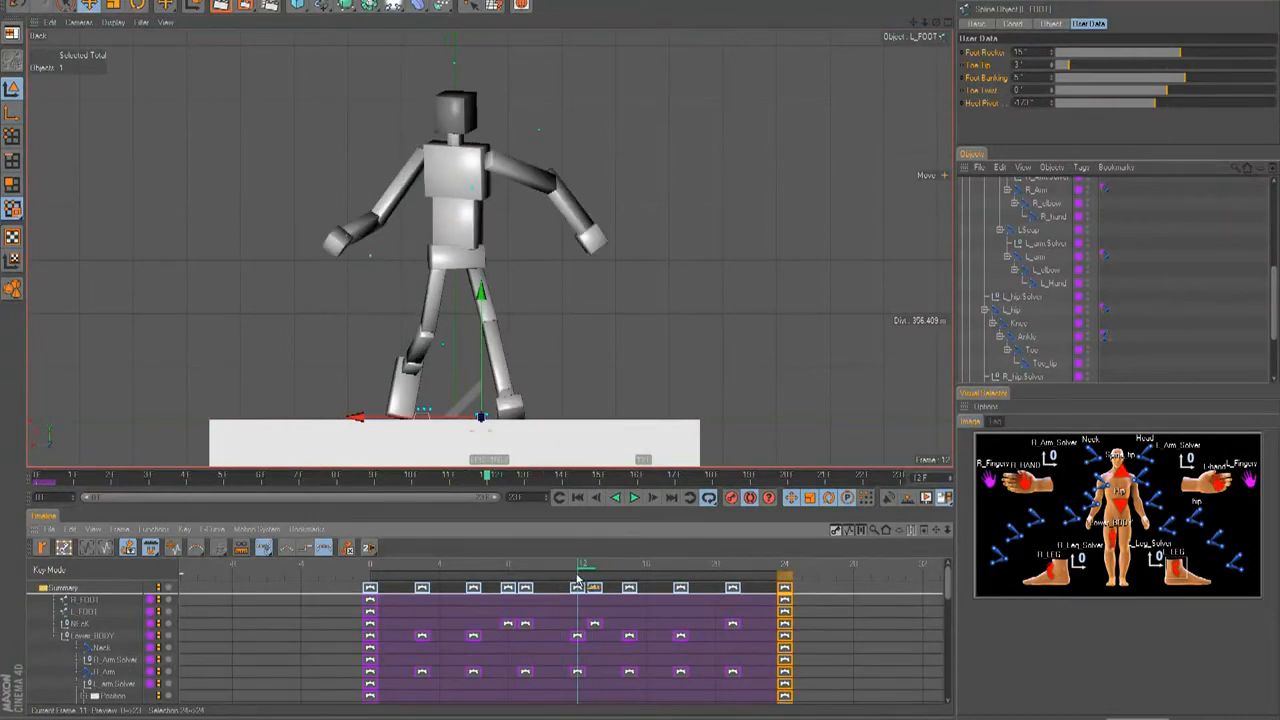
click(1200, 516)
key(r)
drag(534, 322, 526, 336)
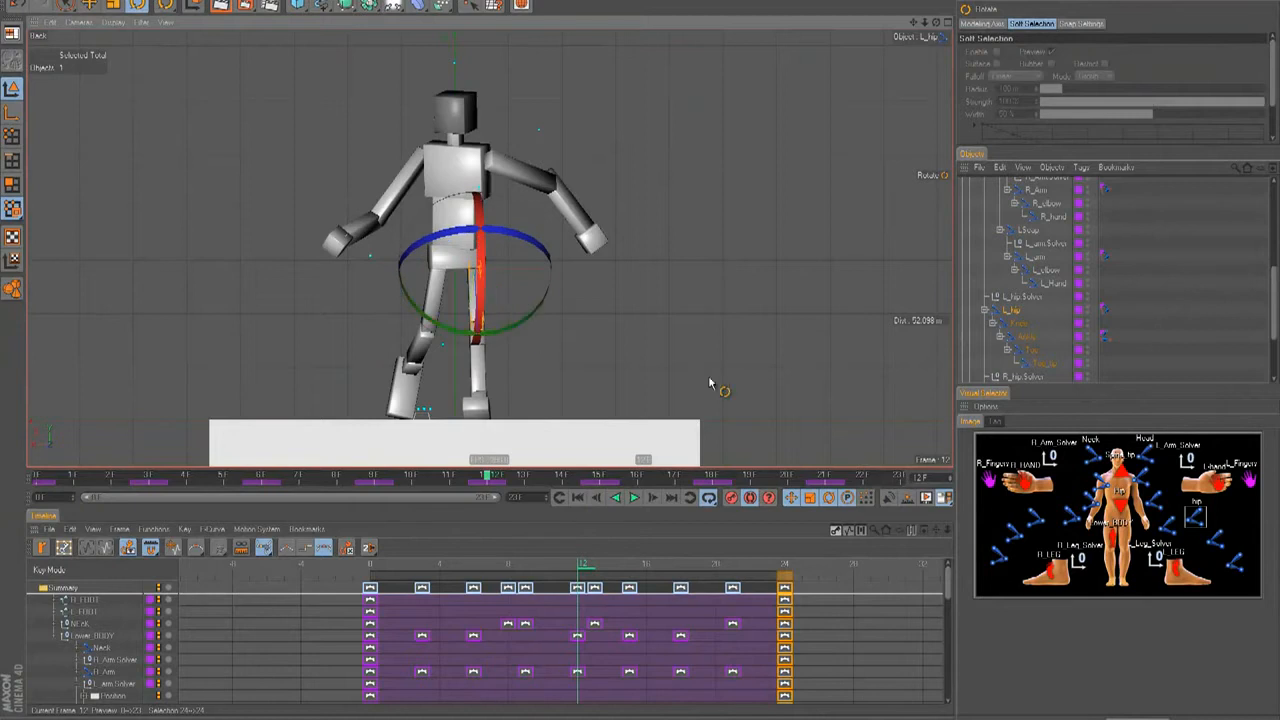
Adjust the rotation of the right hip joint at frame 12.
click(1070, 520)
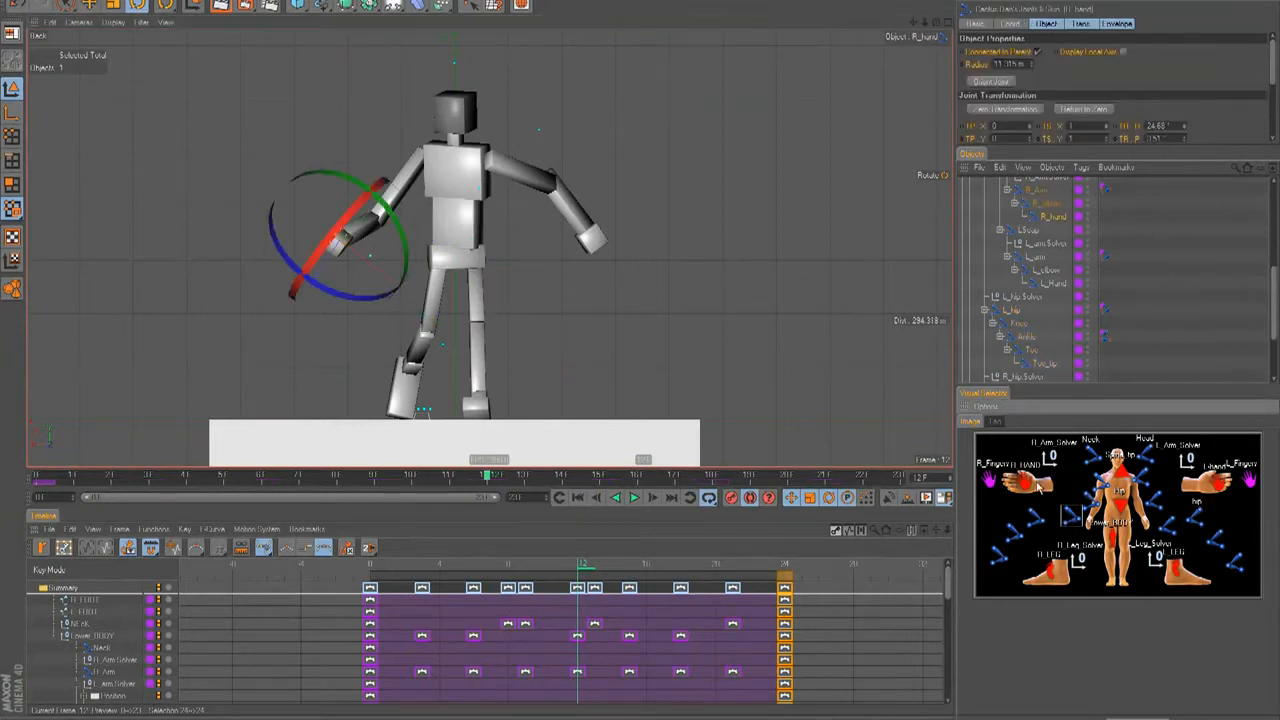
click(1035, 516)
drag(390, 226, 378, 240)
click(580, 578)
At frame 9, rotate the right hip and the left hip inward to bring both legs beneath the body.
drag(473, 571, 525, 588)
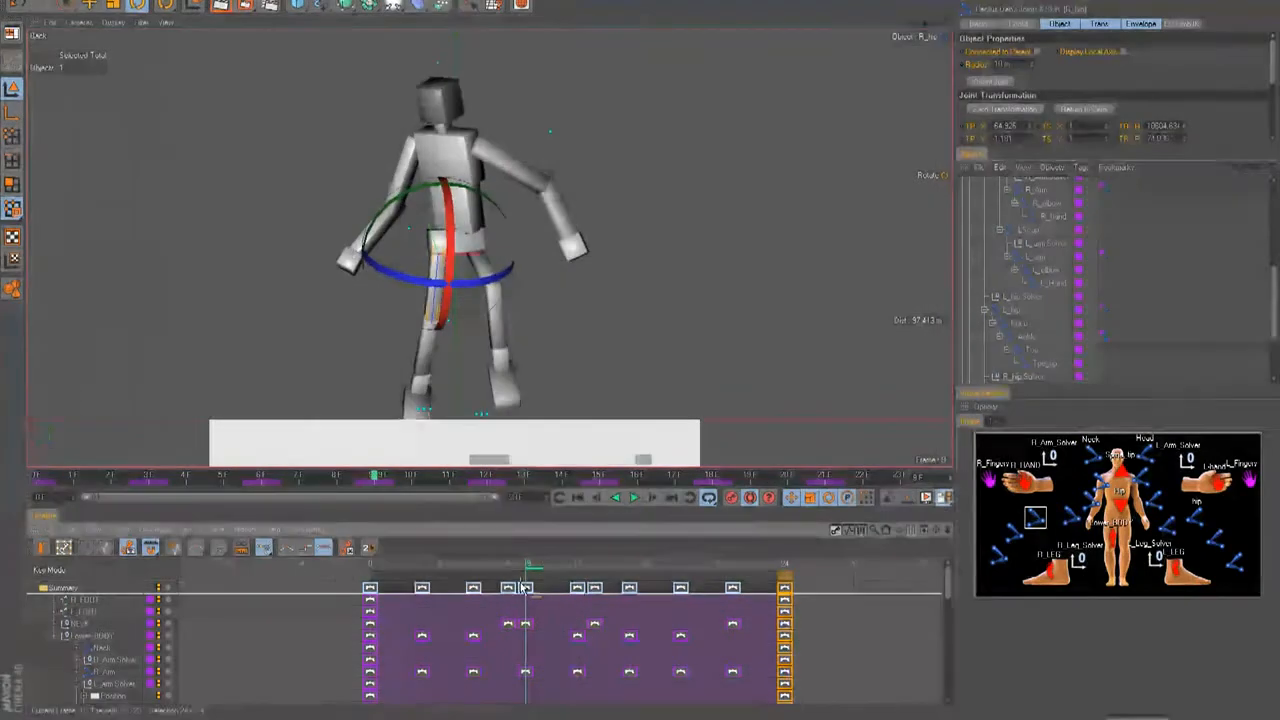
drag(396, 208, 380, 228)
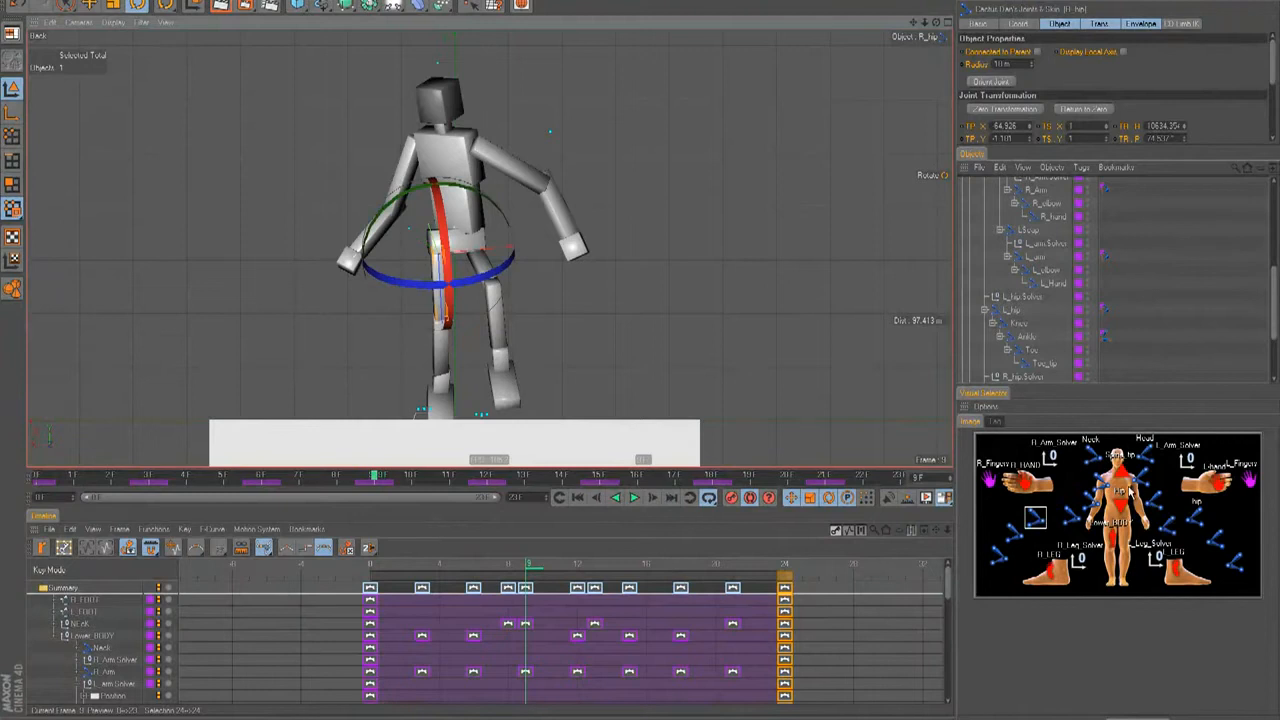
click(1192, 516)
drag(525, 207, 525, 210)
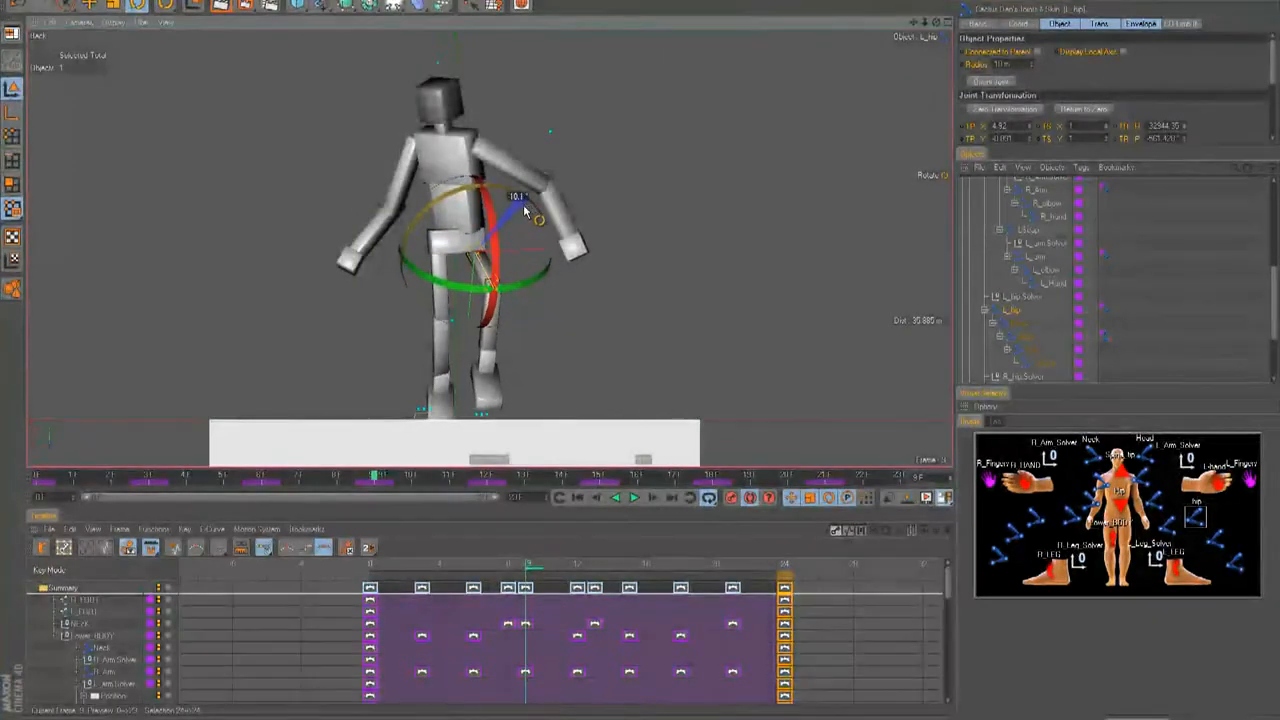
Rotate the left hip at frame 18, and check the leg alignment by playing the cycle and scrubbing to frame 9.
drag(541, 576, 697, 593)
drag(420, 228, 428, 234)
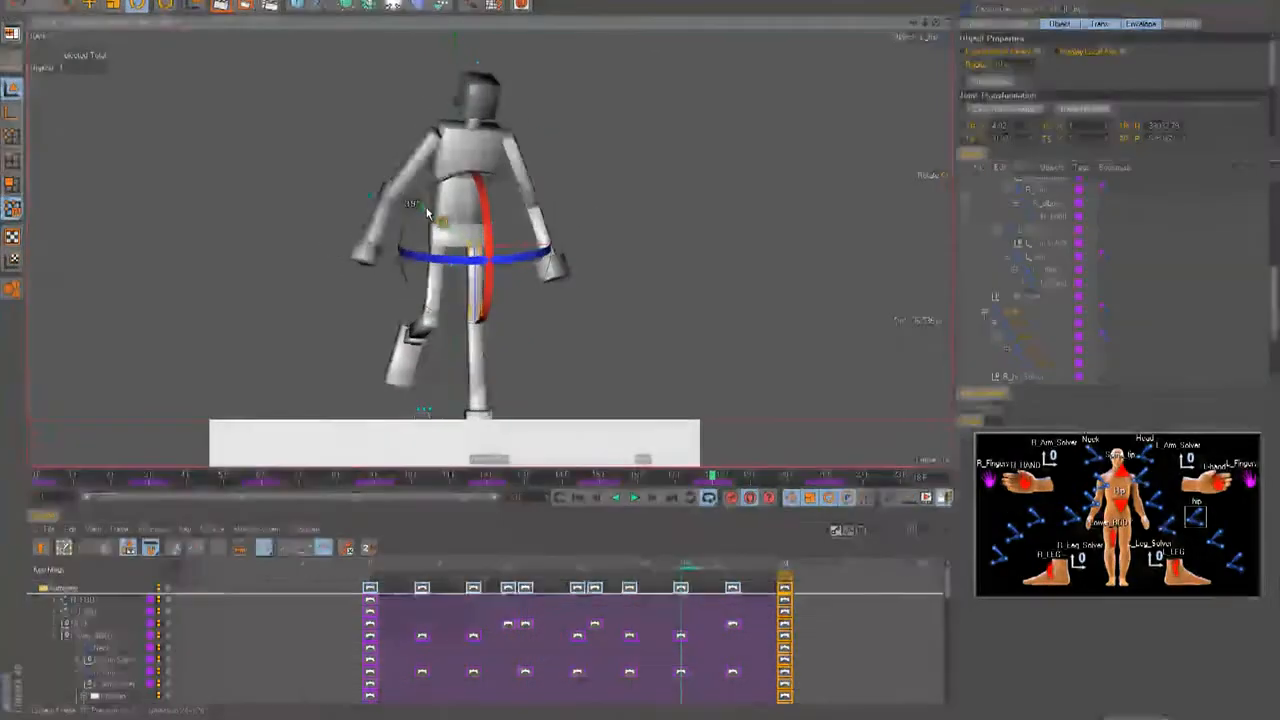
key(F8)
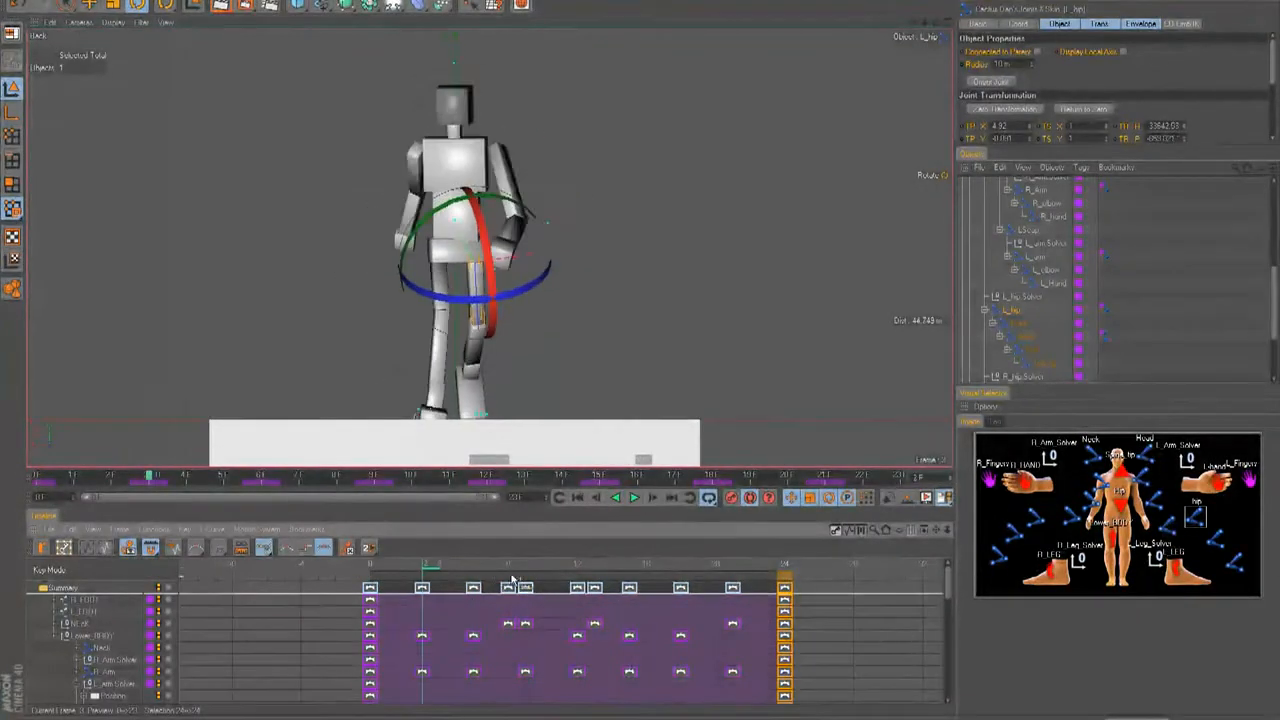
click(418, 570)
drag(418, 570, 530, 580)
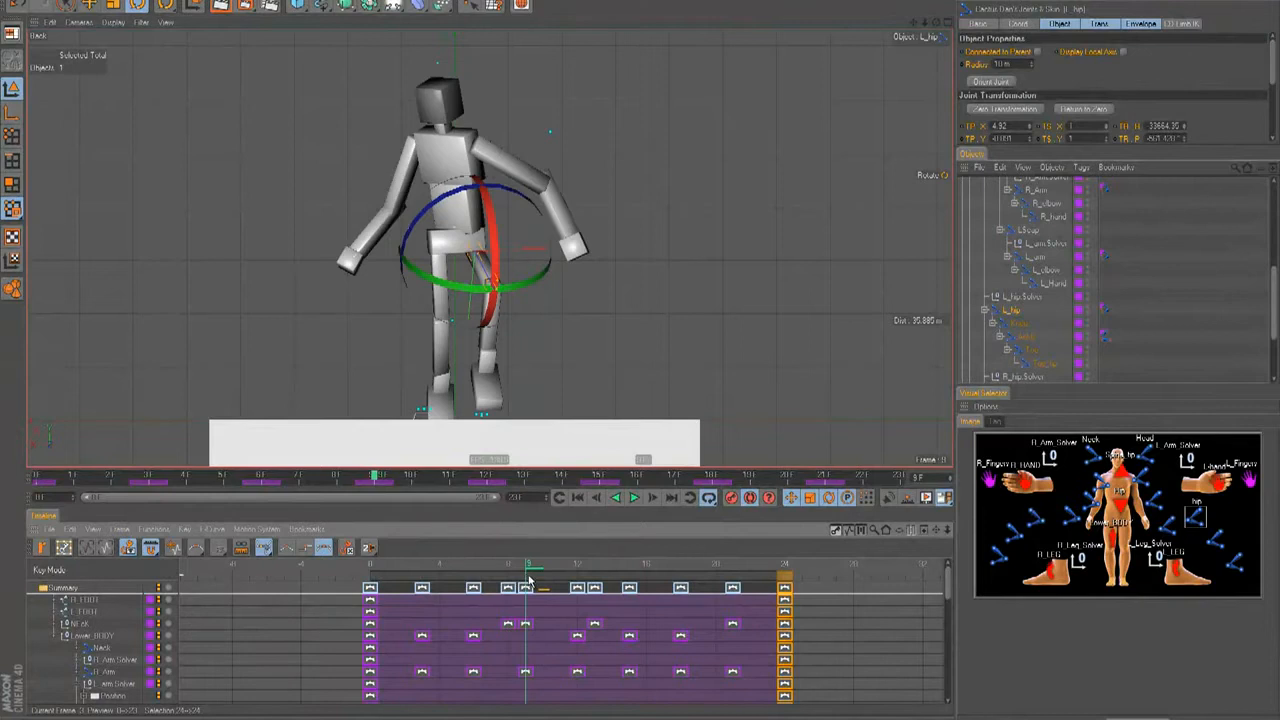
Rotate the left hip inward at frame 9 to bring the raised leg beneath the body, and adjust its rotation at frame 13.
click(1215, 540)
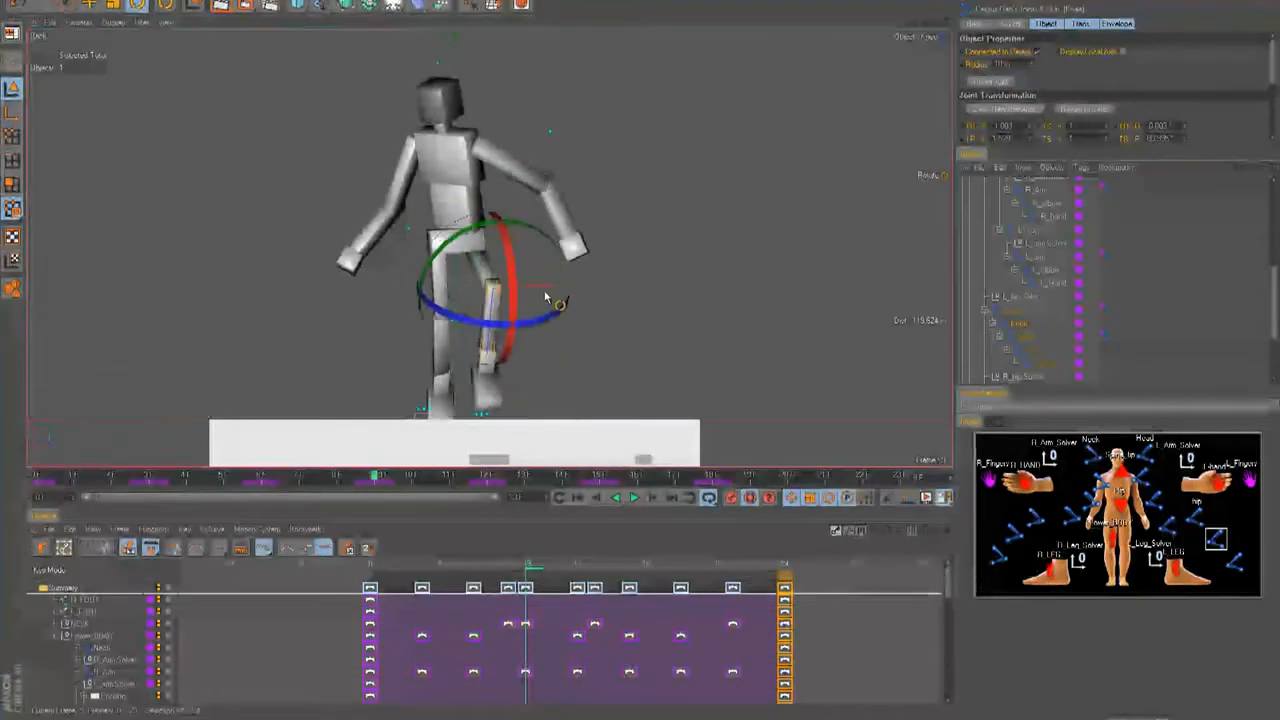
click(1194, 514)
drag(522, 287, 523, 206)
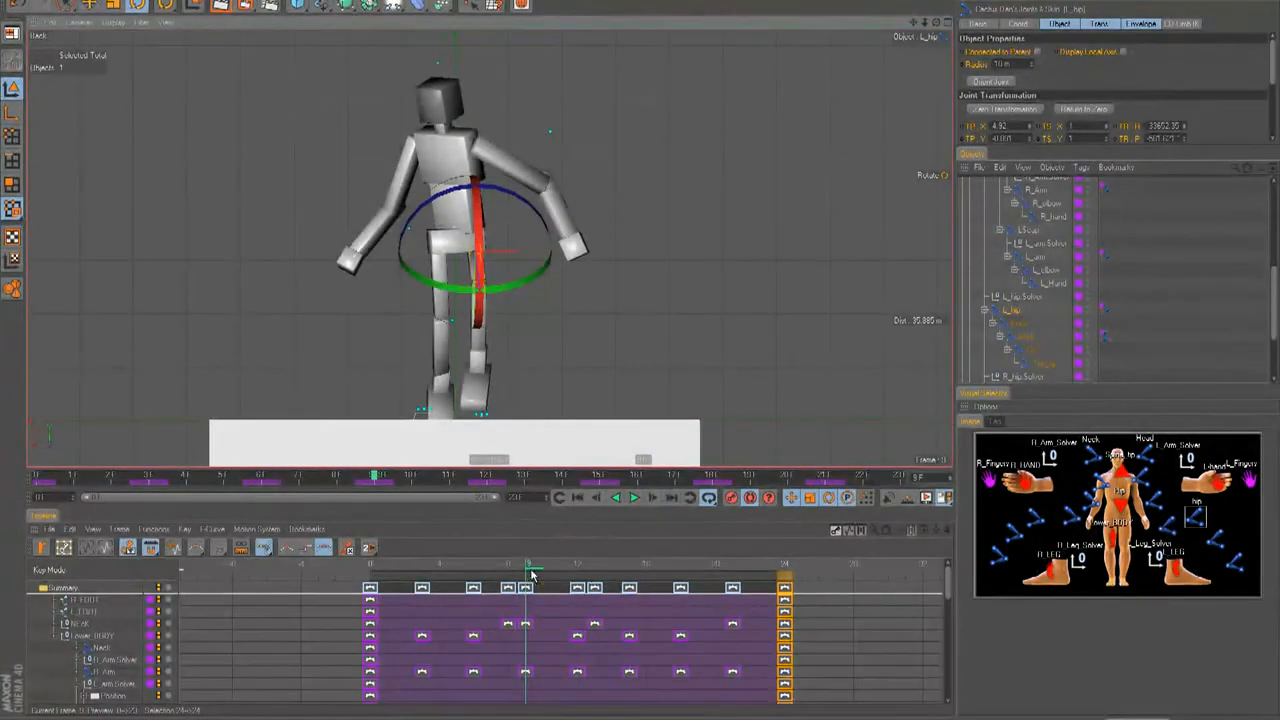
drag(448, 574, 293, 579)
drag(415, 580, 598, 583)
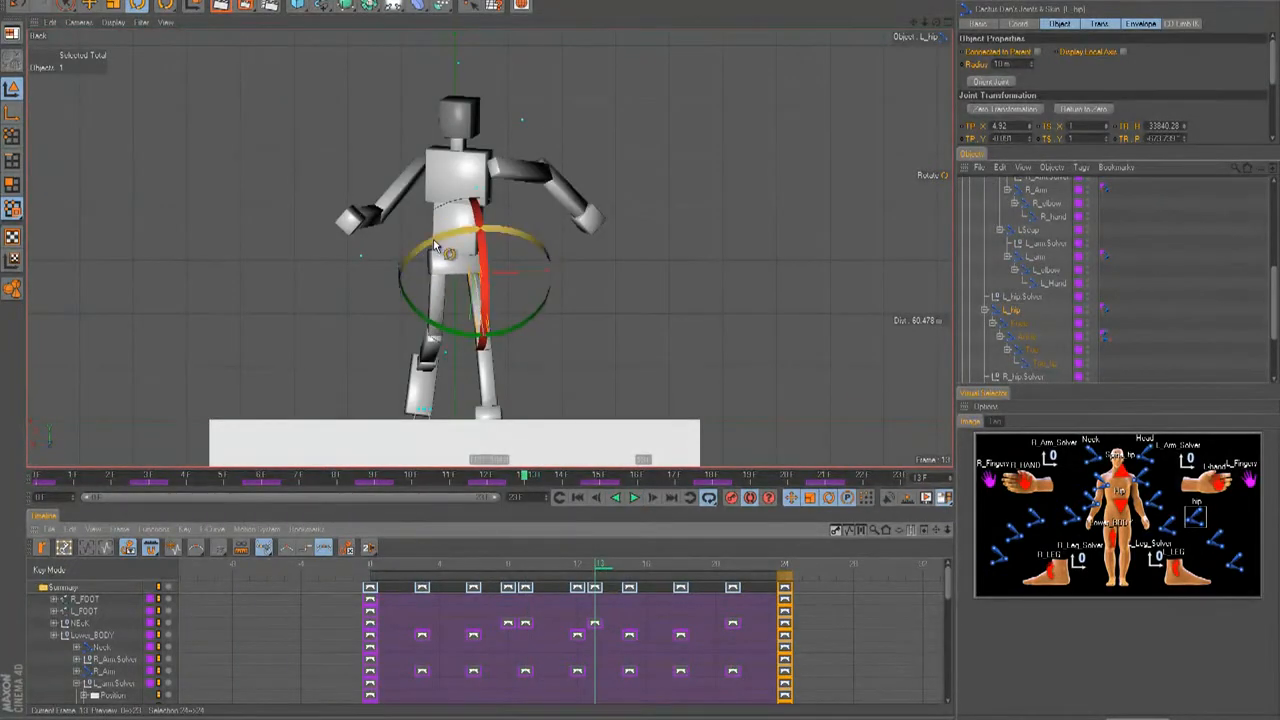
drag(434, 236, 442, 244)
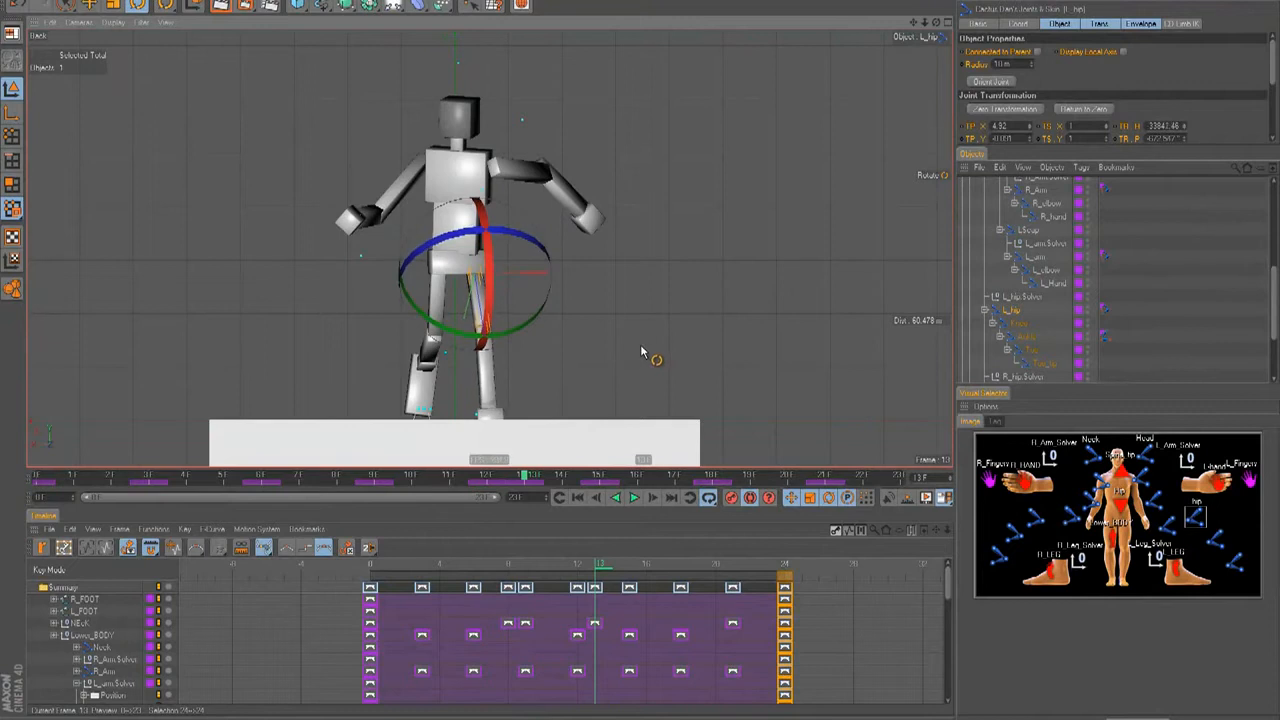
Adjust the left hip rotation at frames 4 and 10, checking the leg alignment by playing the cycle.
key(F8)
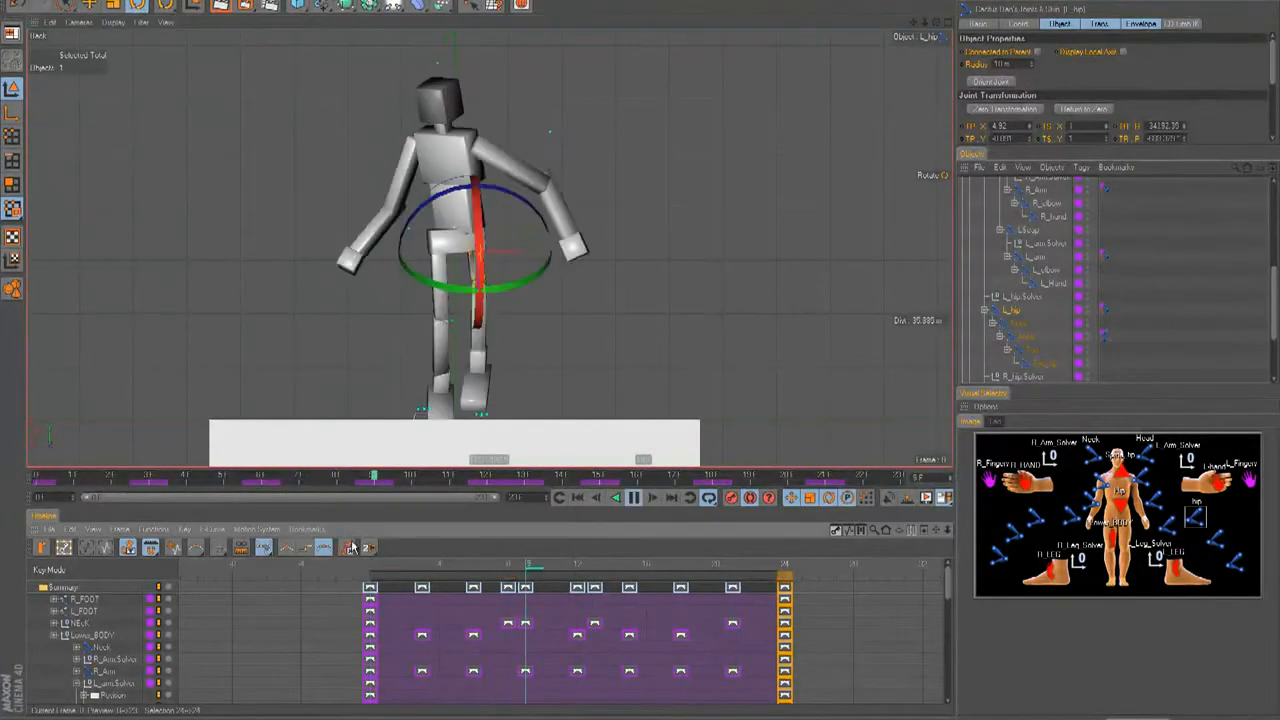
key(F8)
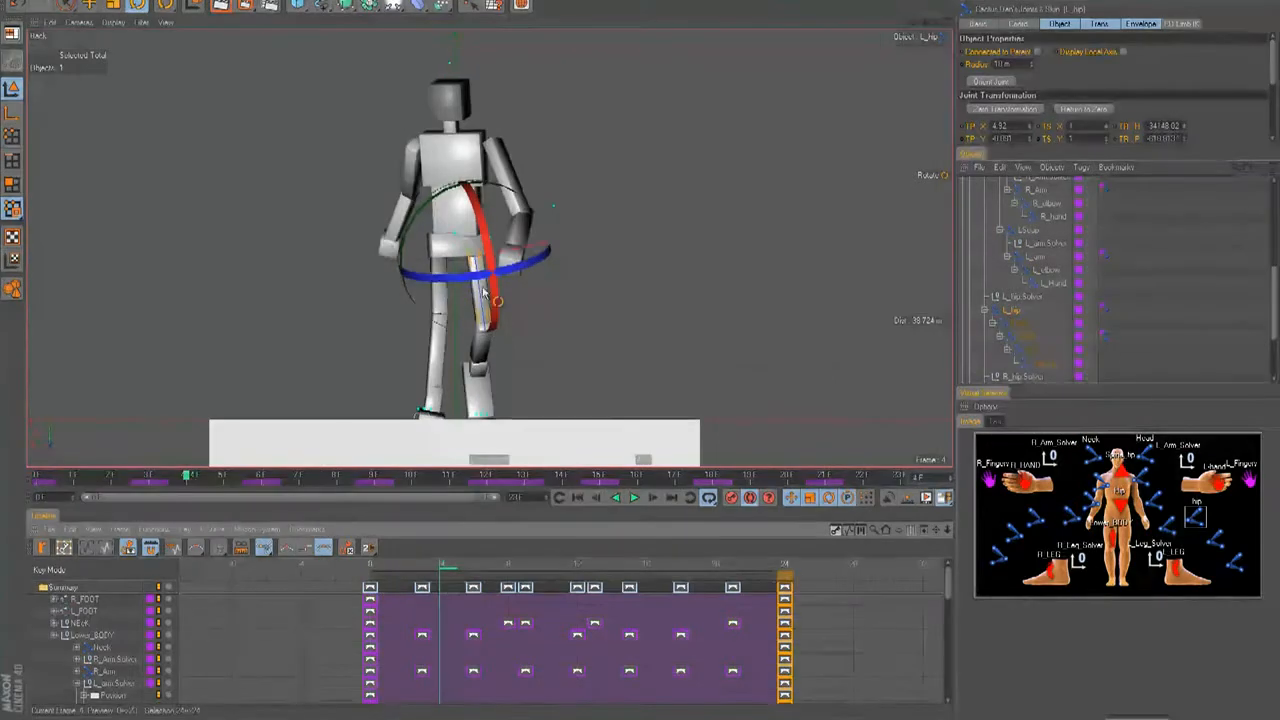
key(F8)
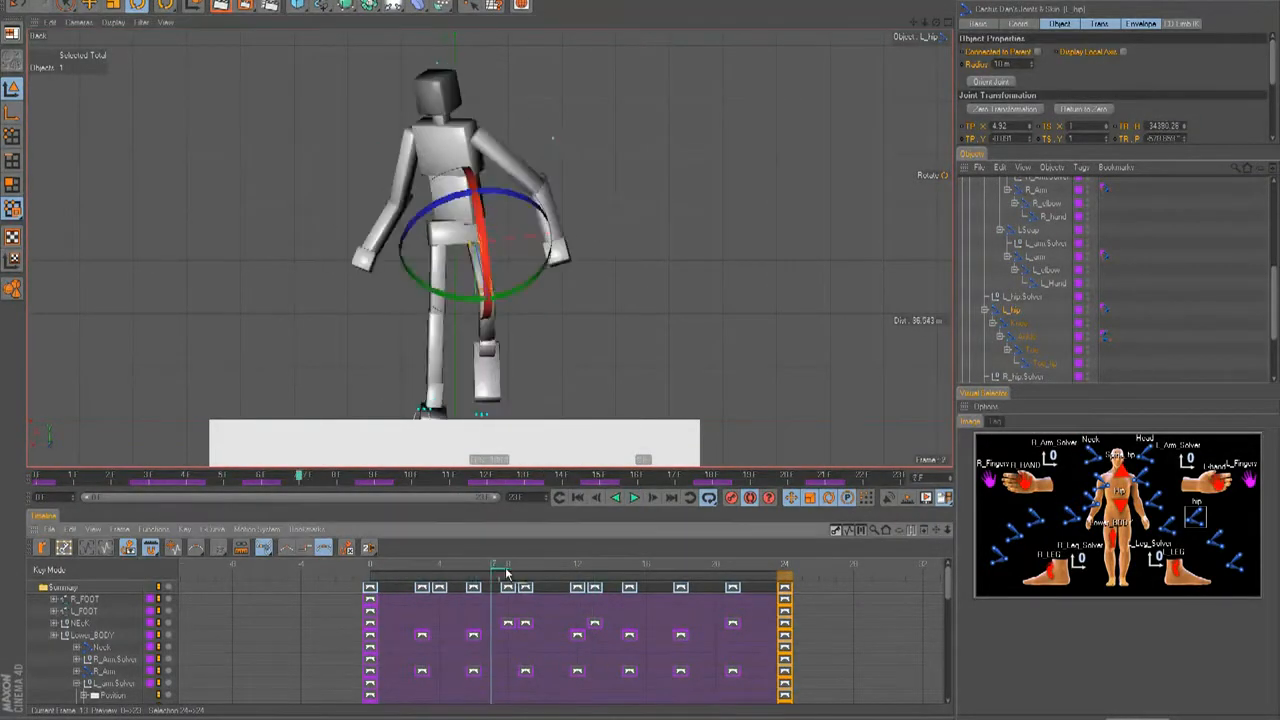
key(F8)
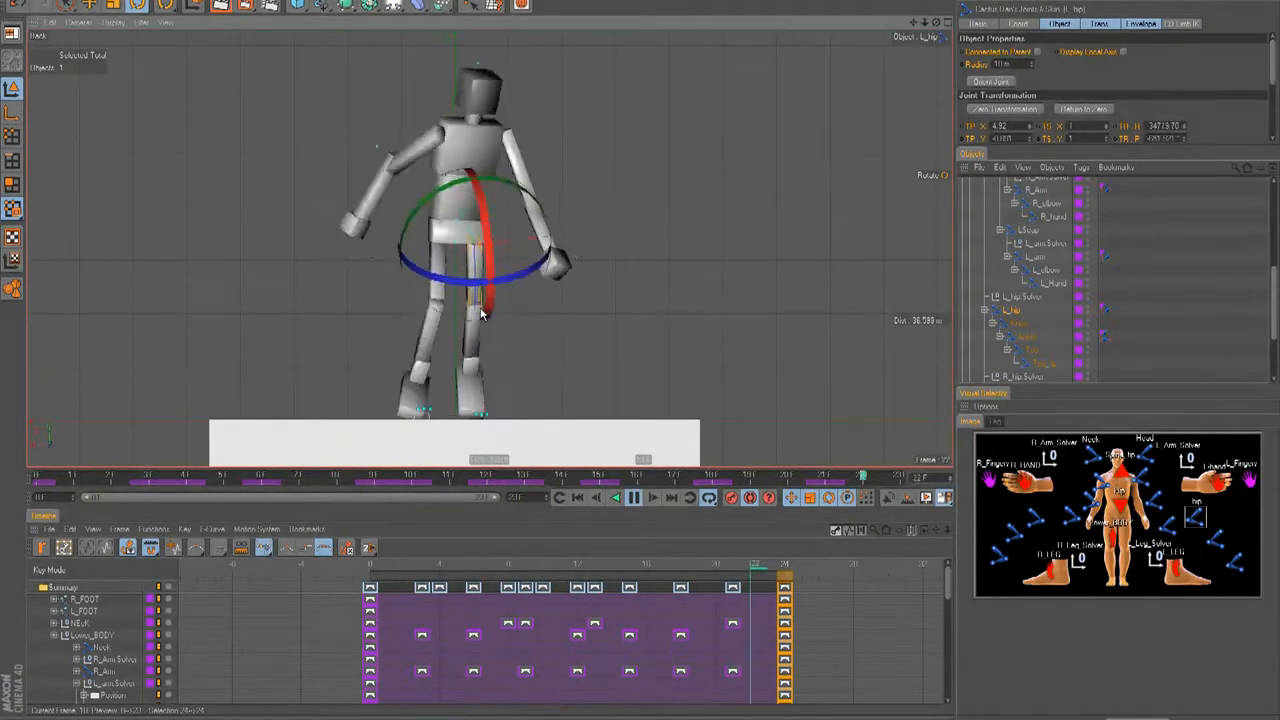
Try a left hip rotation at frame 15, undo it, and play the cycle.
click(540, 577)
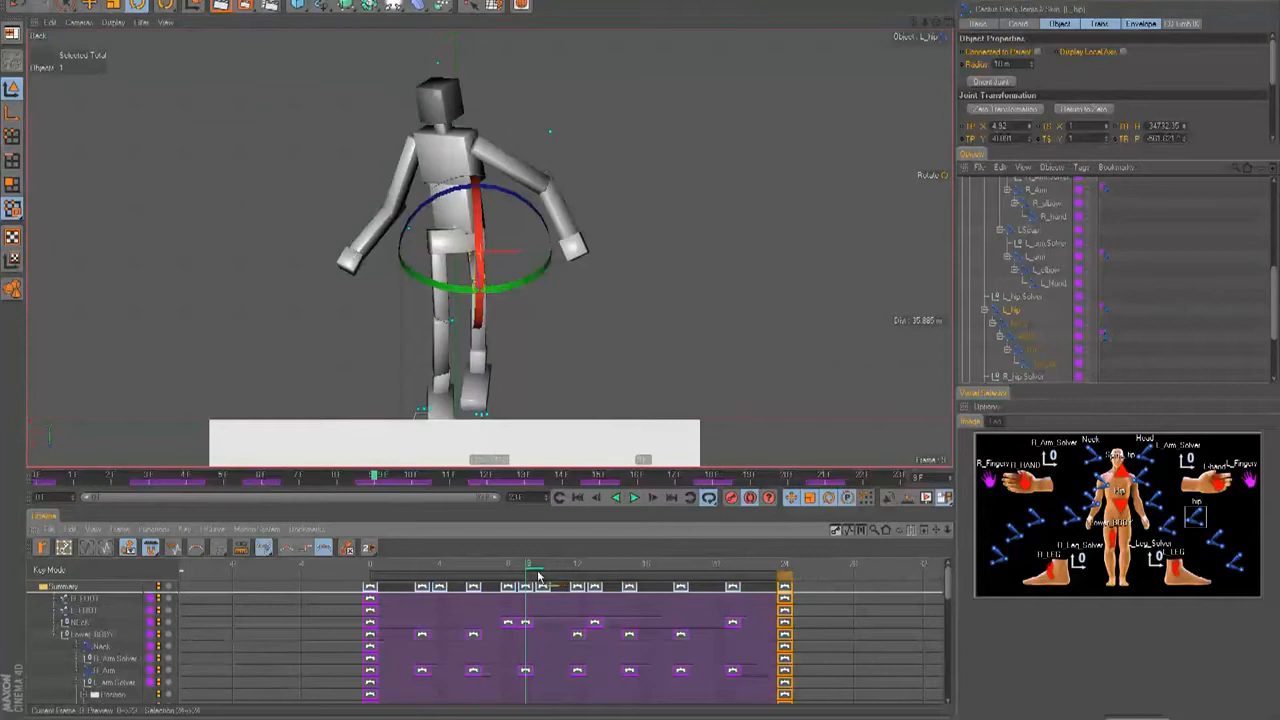
drag(534, 573, 627, 583)
drag(458, 275, 453, 260)
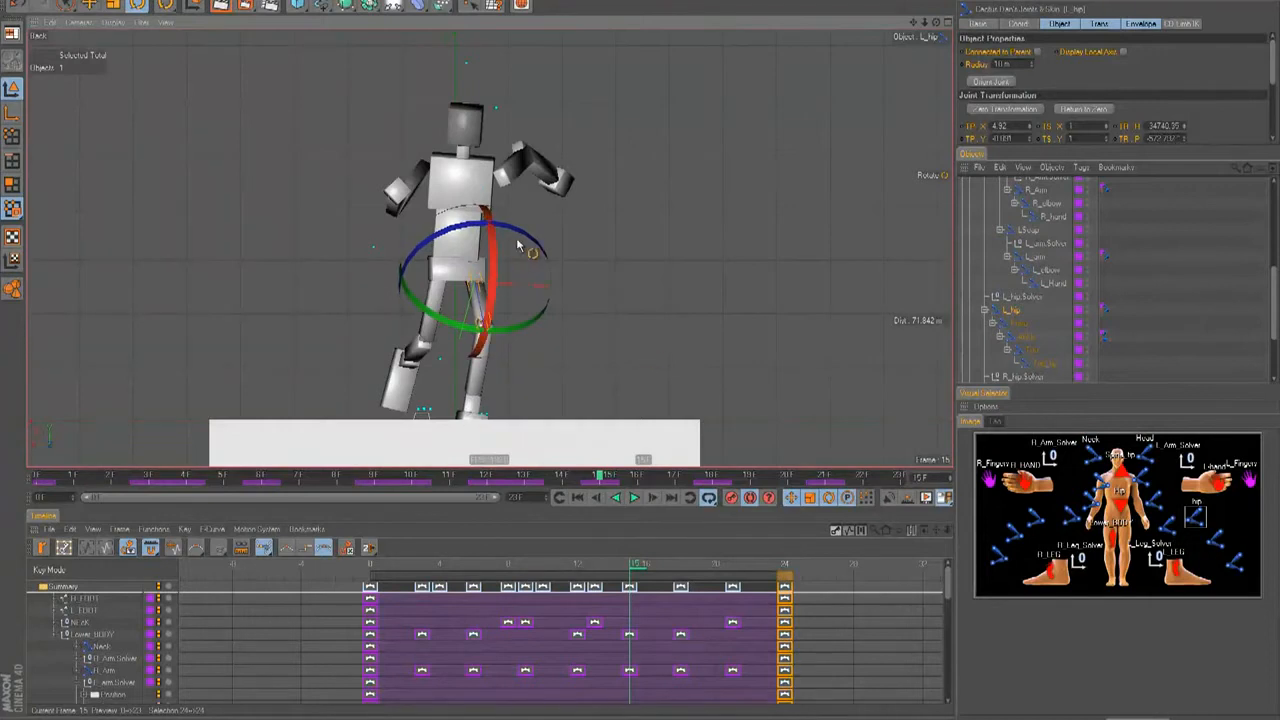
key(ctrl+z)
key(F8)
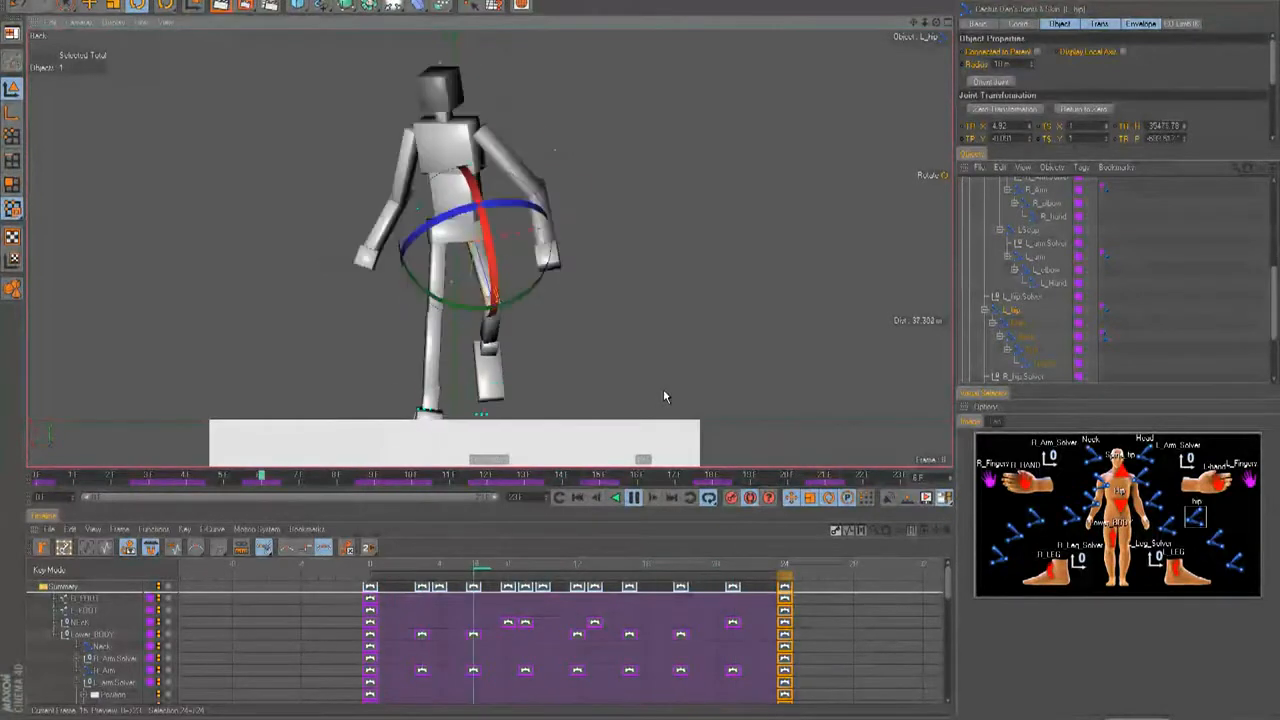
key(F8)
Rotate the right hip slightly at frame 13 and play the cycle to check the leg.
click(1036, 518)
drag(706, 565, 595, 591)
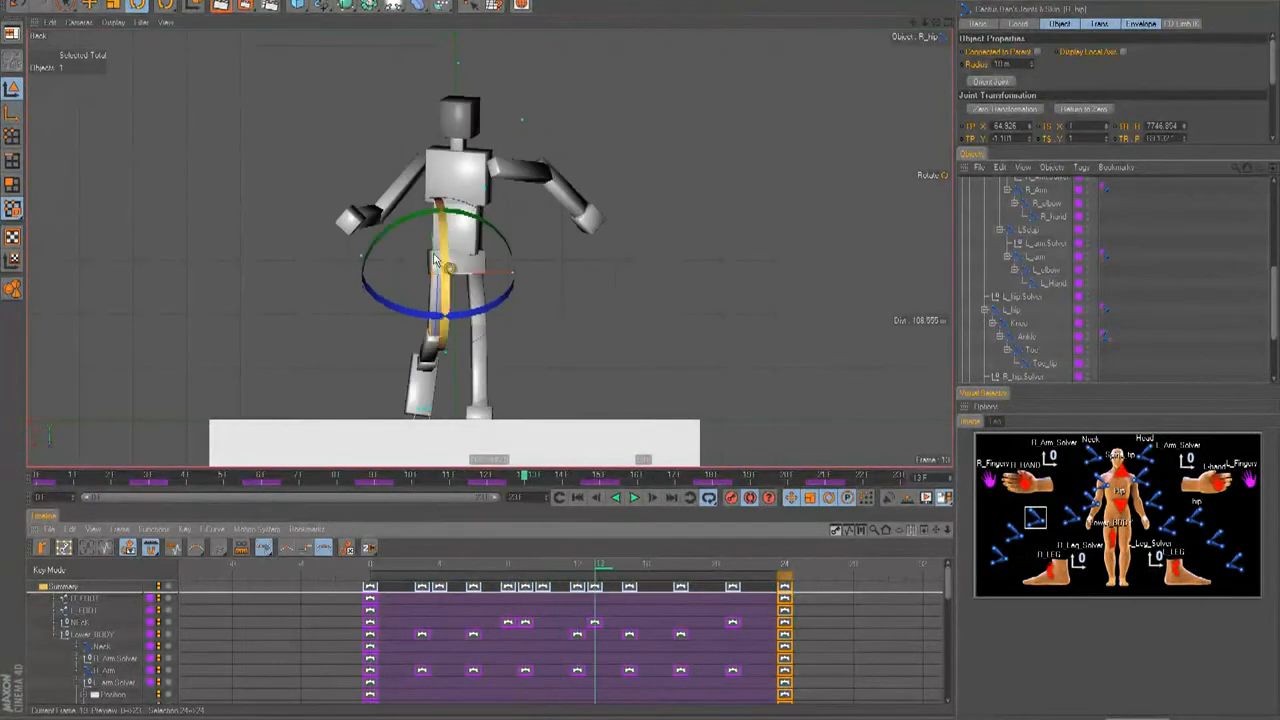
drag(386, 244, 378, 243)
key(F8)
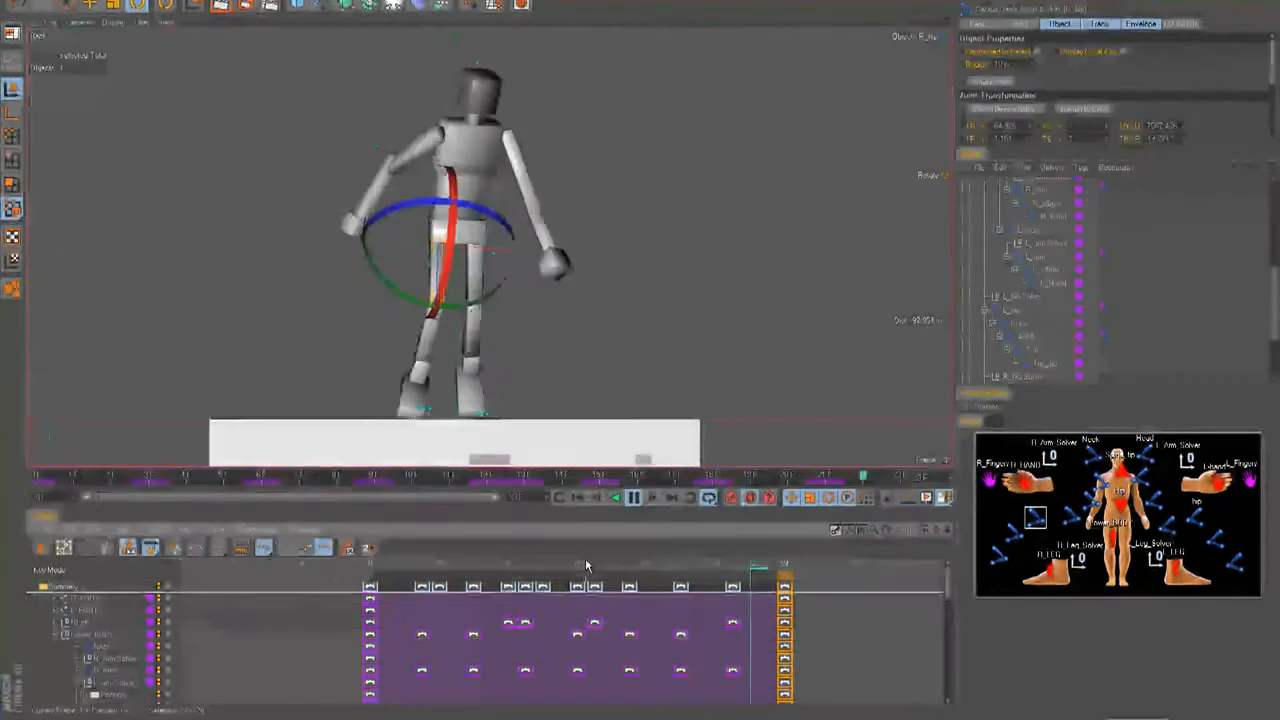
Rotate the right hip at frame 16 to bring the trailing leg beneath the body.
click(423, 566)
drag(469, 570, 648, 577)
drag(392, 216, 390, 228)
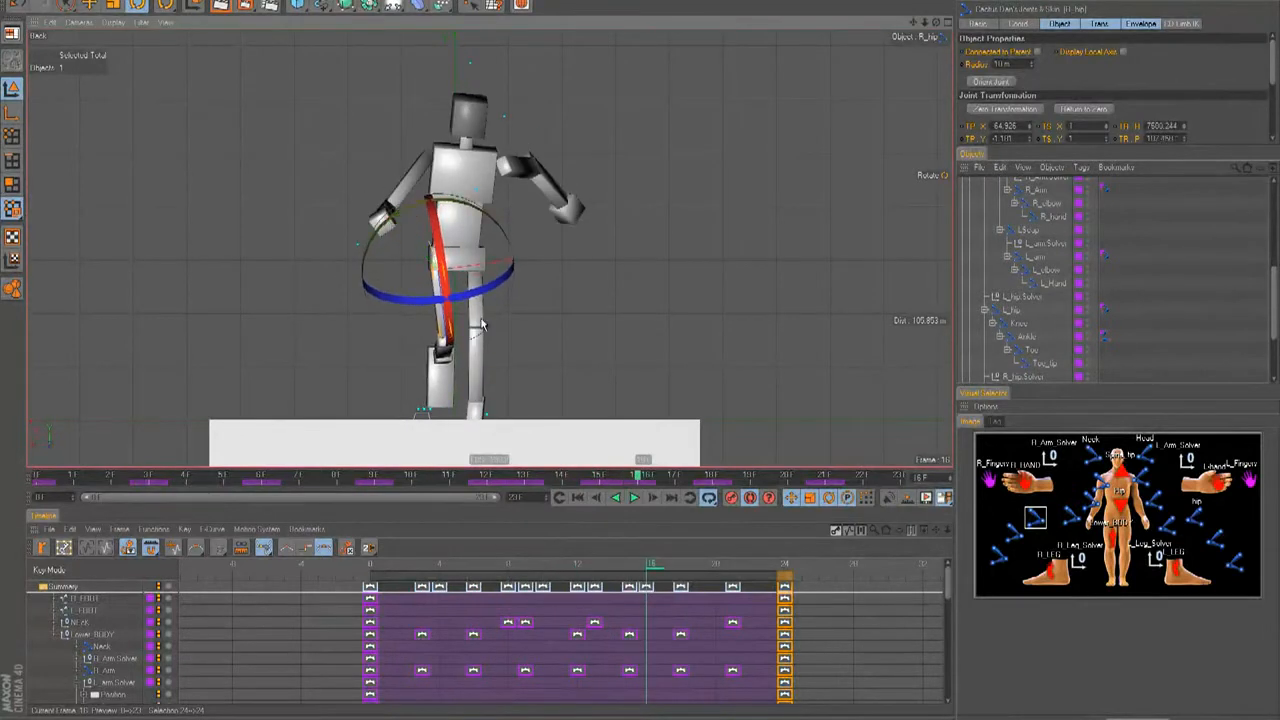
Rotate the right hip at frame 15, and fine-tune its rotation at frame 18.
key(F8)
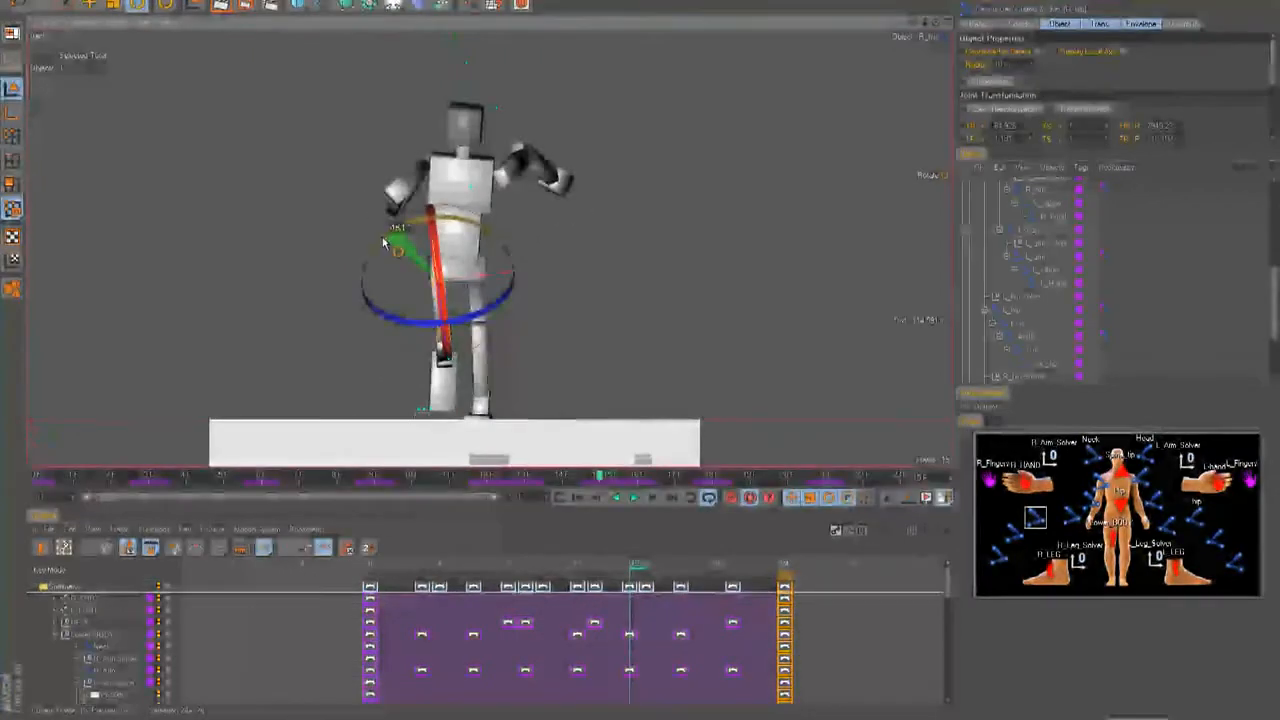
key(F8)
click(490, 568)
drag(488, 570, 682, 598)
drag(403, 236, 407, 243)
Play the walk cycle with nothing selected and examine the motion in the back, right and top views.
key(F8)
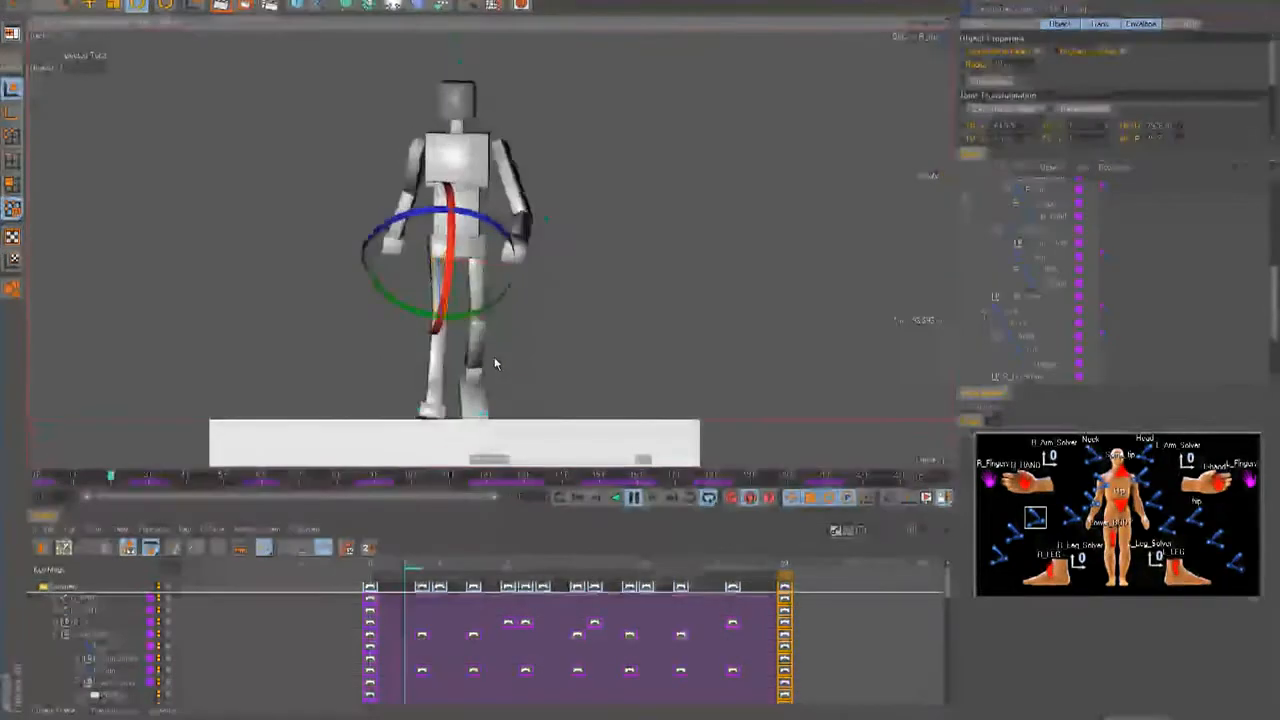
click(704, 332)
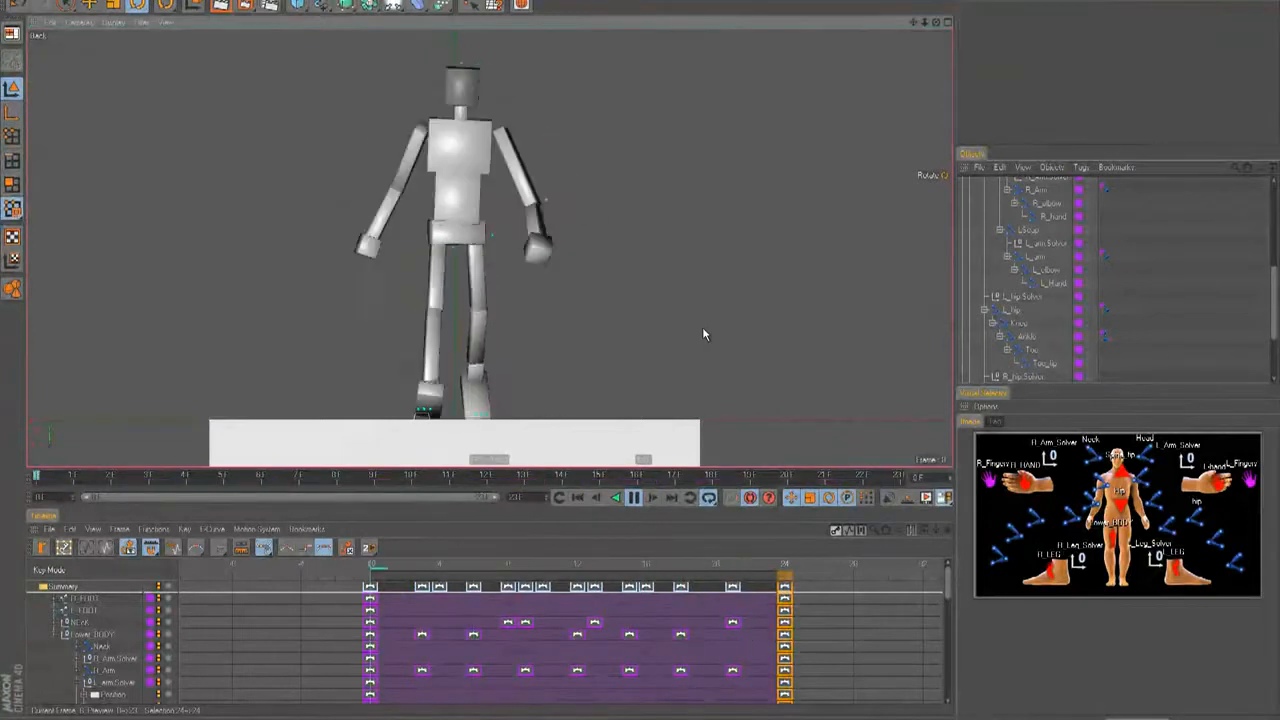
key(F3)
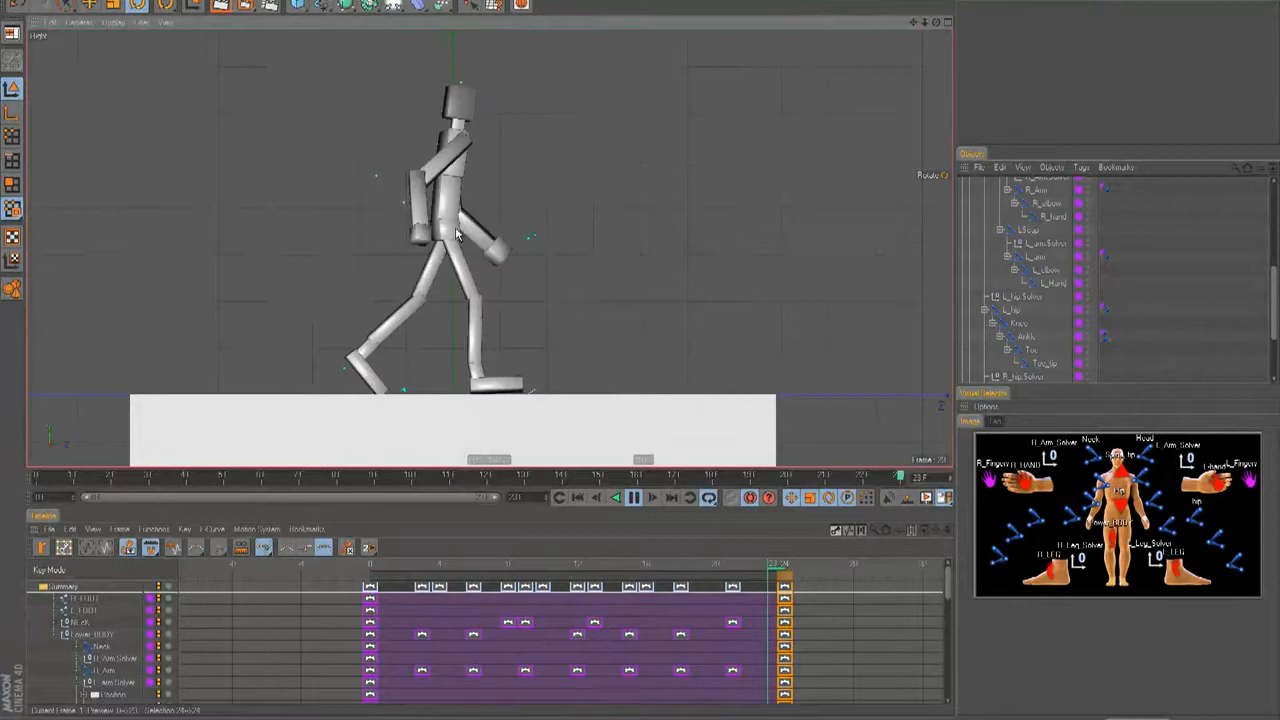
key(F4)
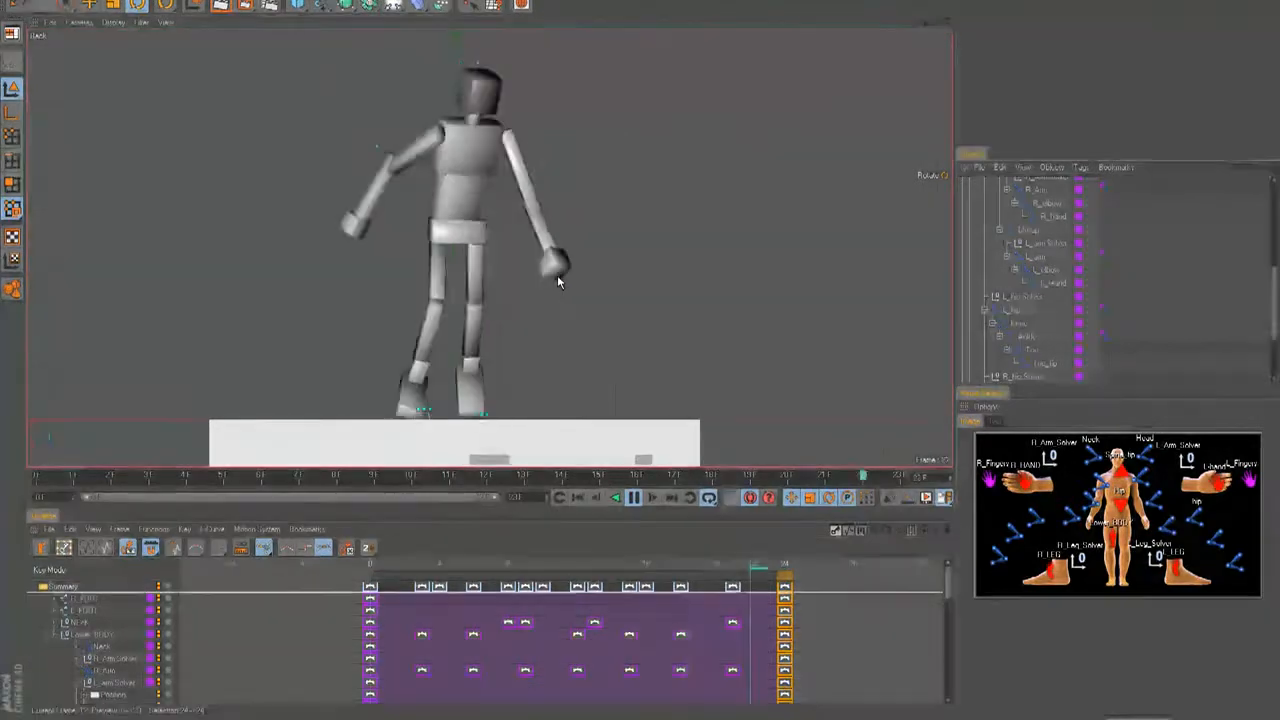
key(F3)
key(F2)
key(F4)
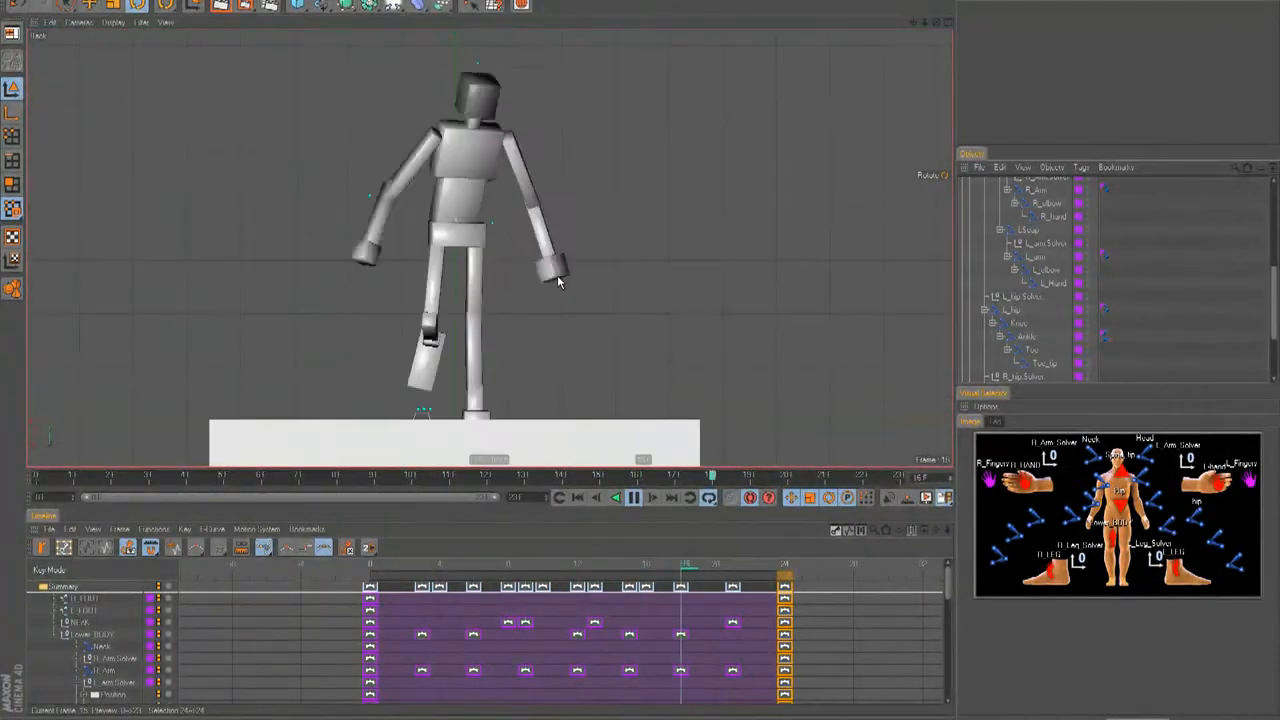
key(F2)
key(F3)
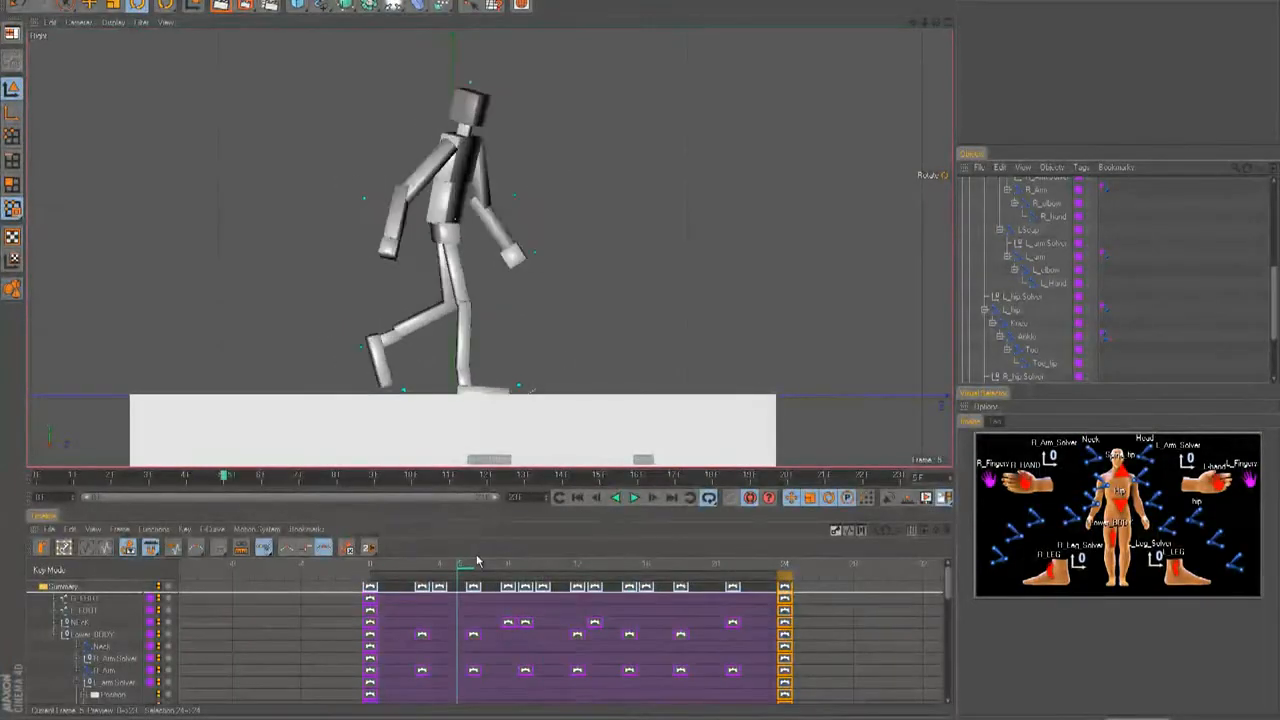
key(F8)
Go to frame 0 and add a Vibrate tag to the Neck joint in the object hierarchy.
click(367, 568)
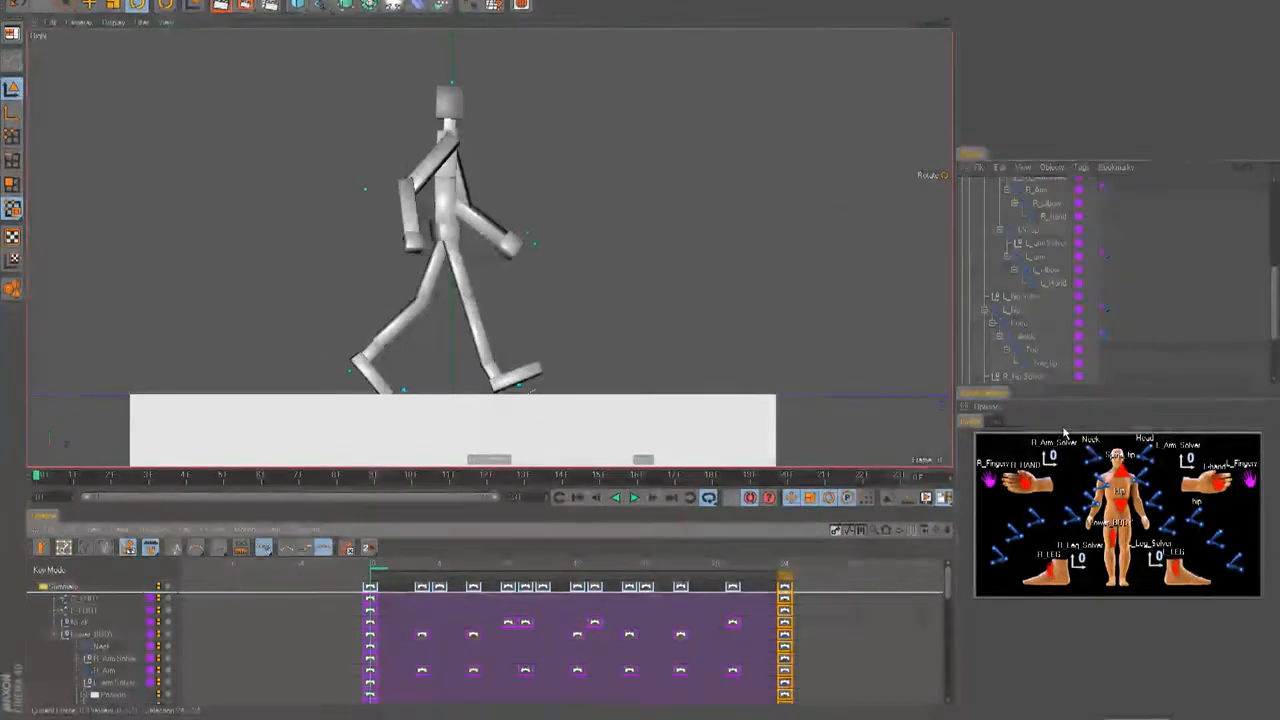
drag(1052, 388, 1055, 478)
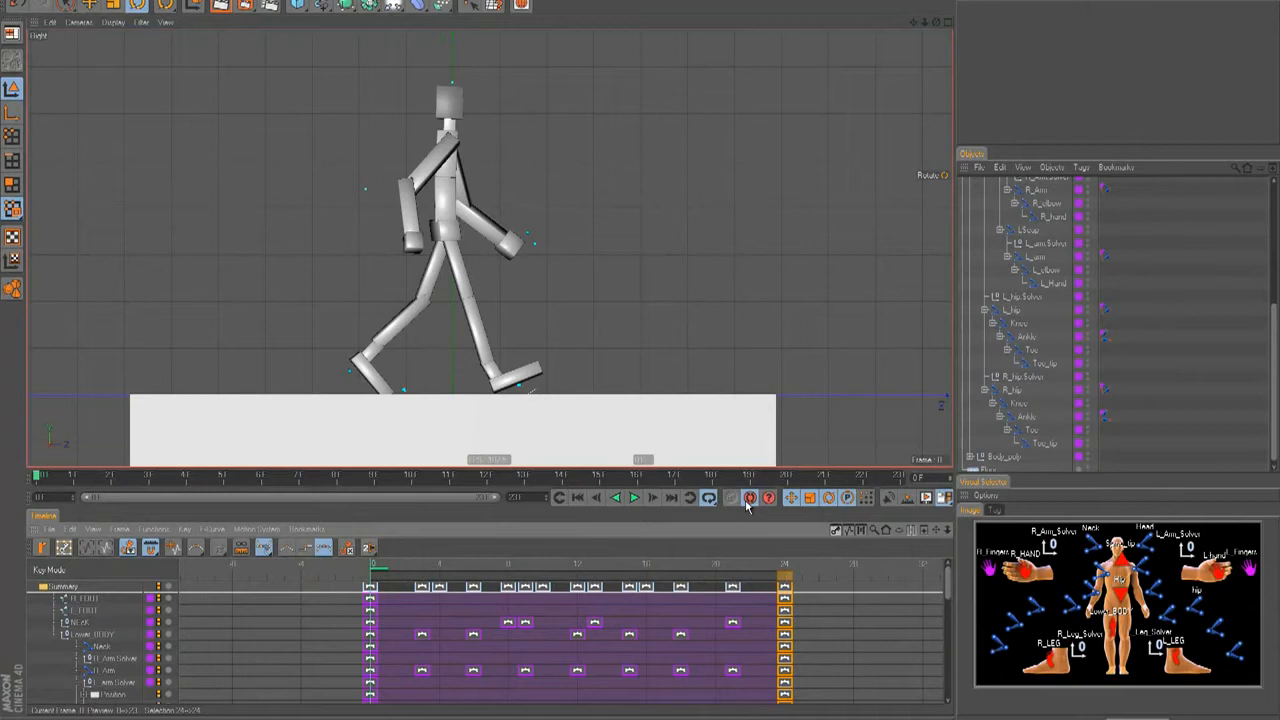
scroll(995, 314, up, 8)
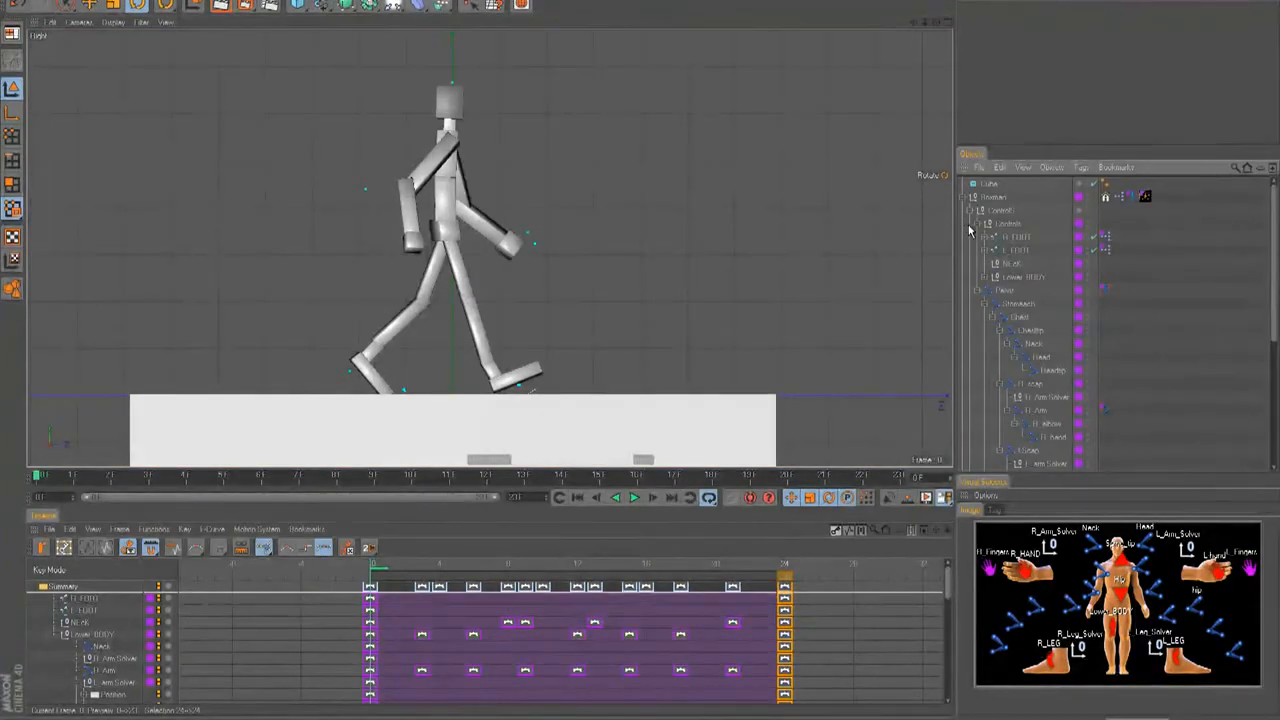
click(1030, 343)
key(e)
right_click(1035, 348)
mouse_move(1070, 104)
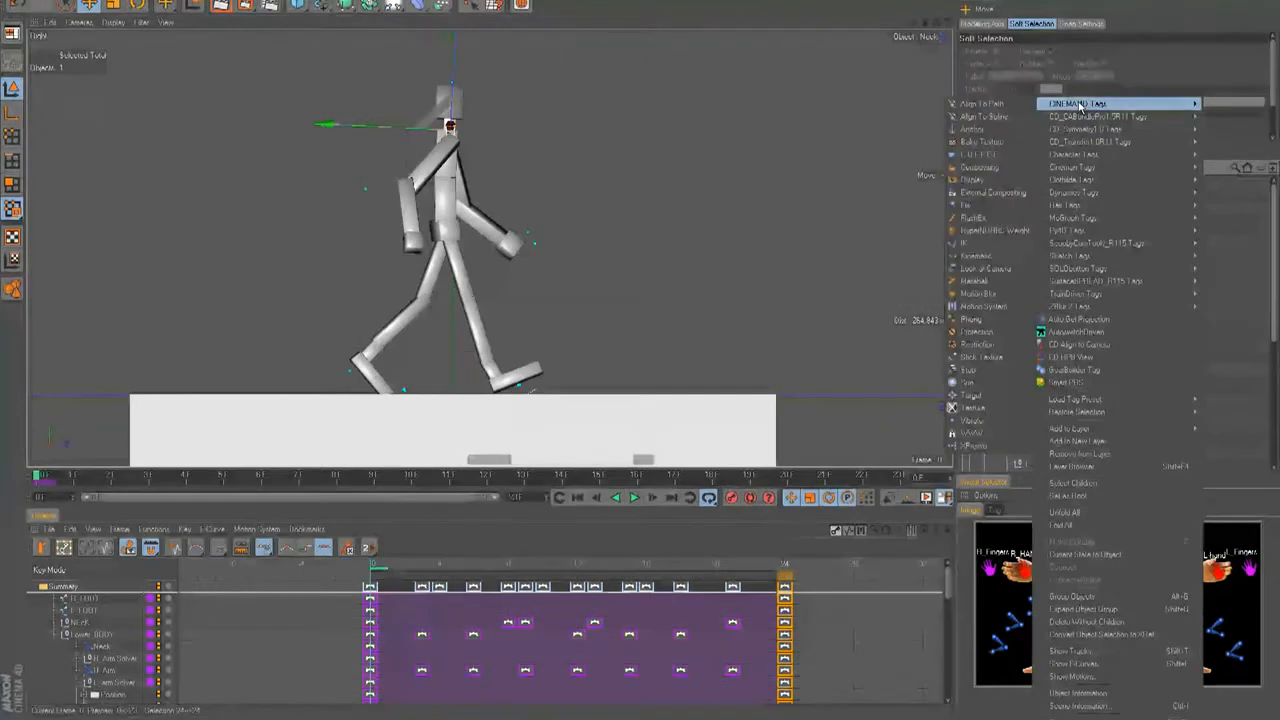
click(970, 420)
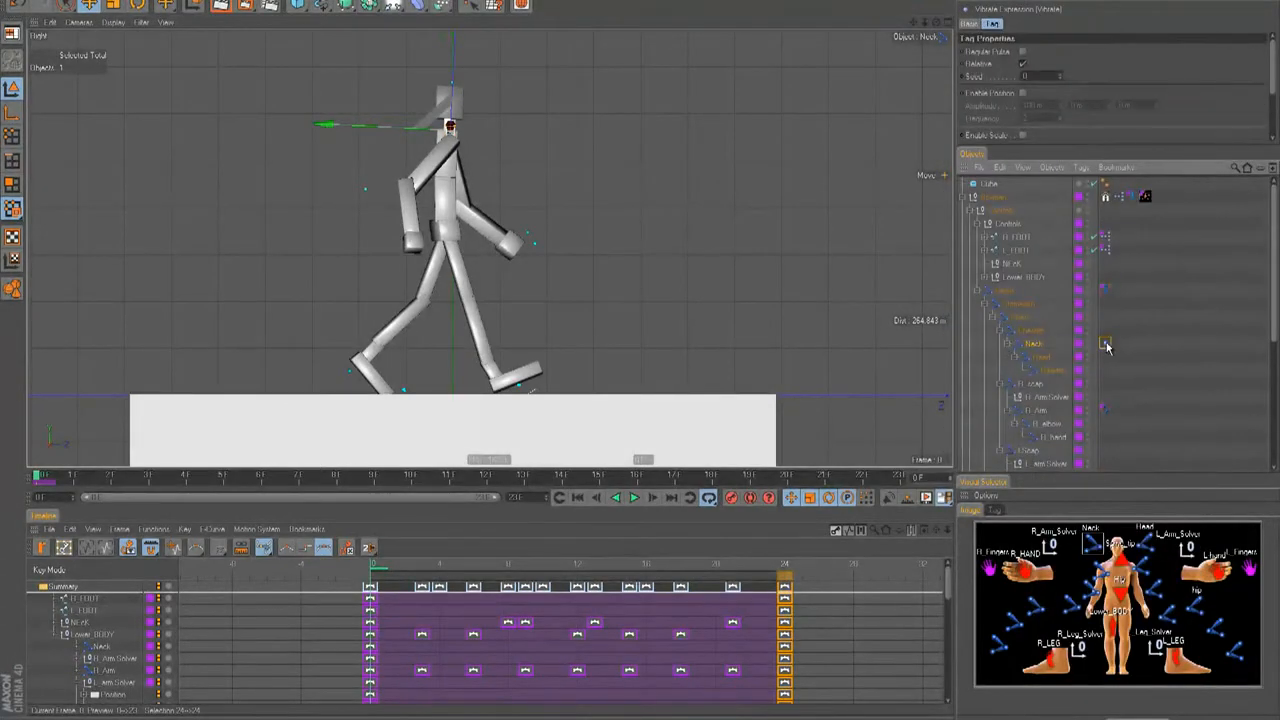
Enable rotation on the neck's Vibrate tag with amplitude only on the pitch axis, and play the cycle to check the head bob.
drag(1053, 147, 1053, 263)
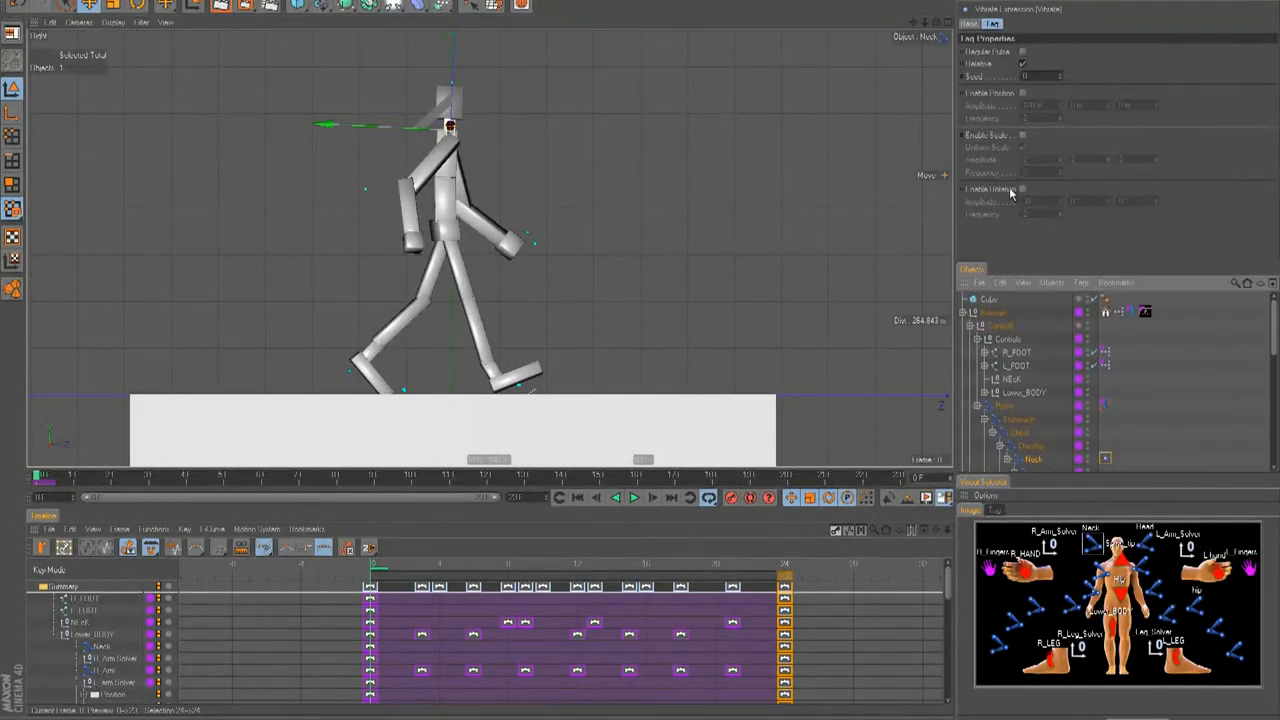
click(1022, 190)
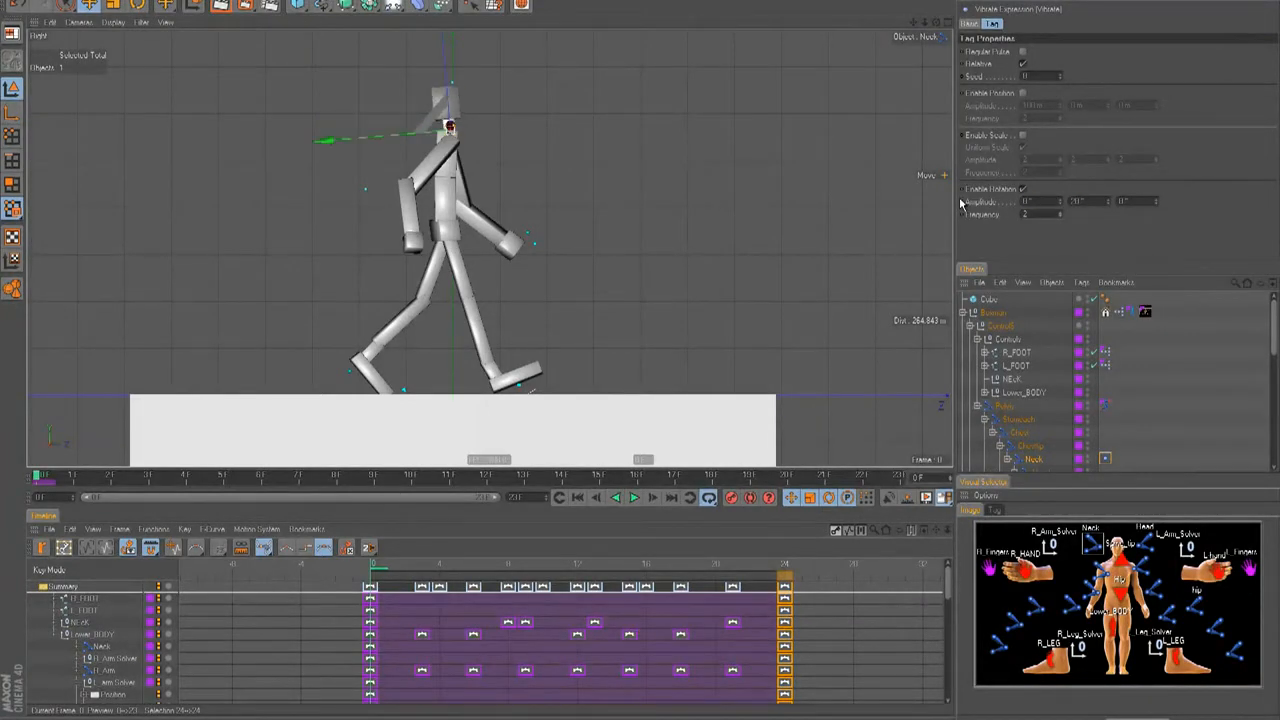
key(F8)
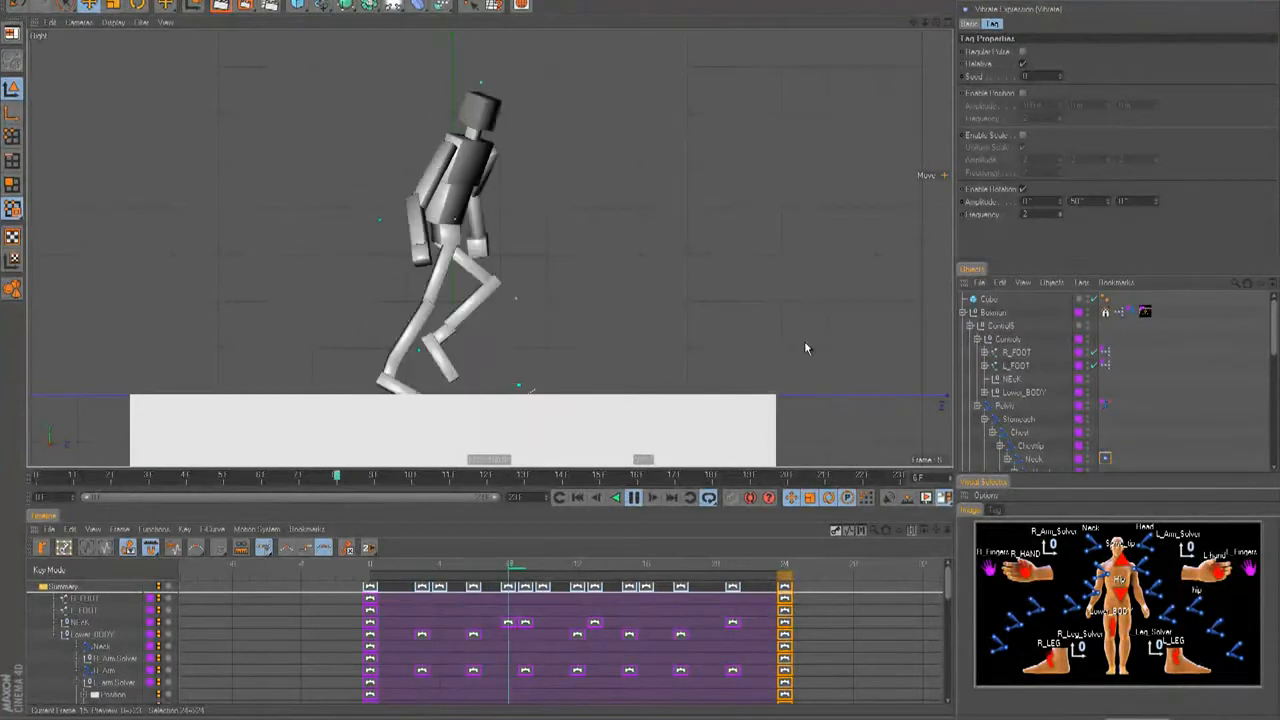
key(F8)
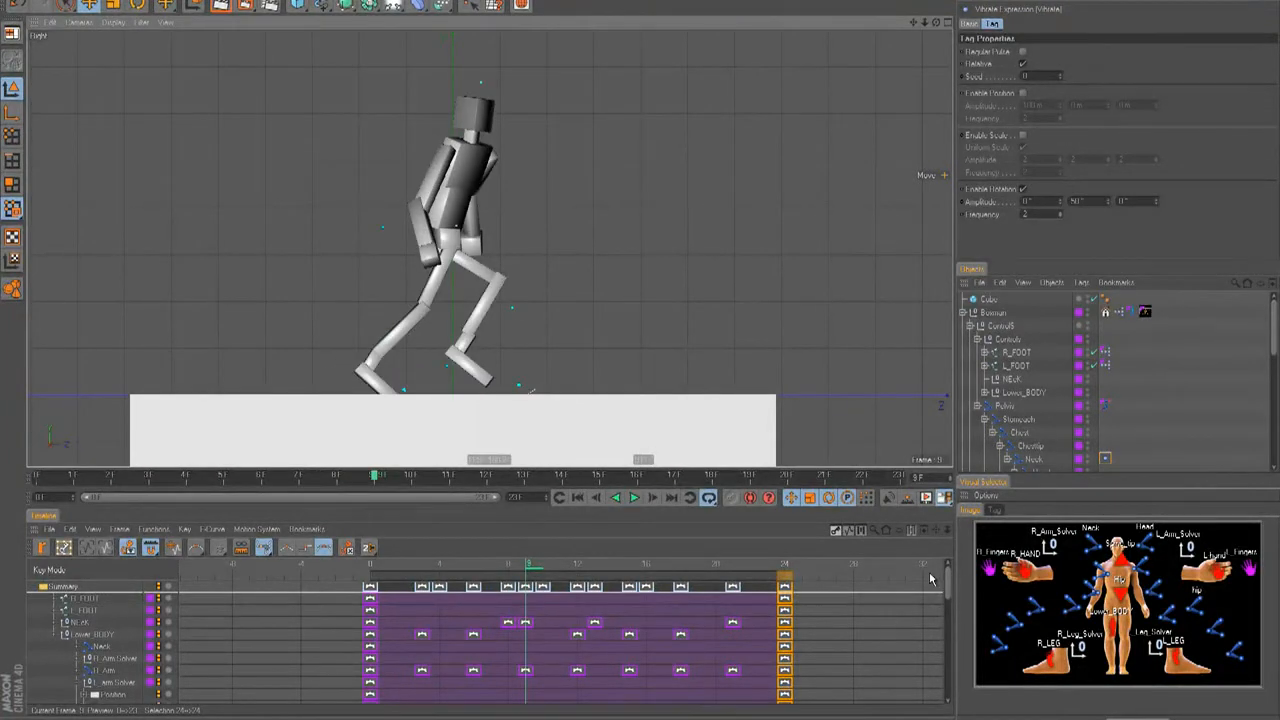
key(F8)
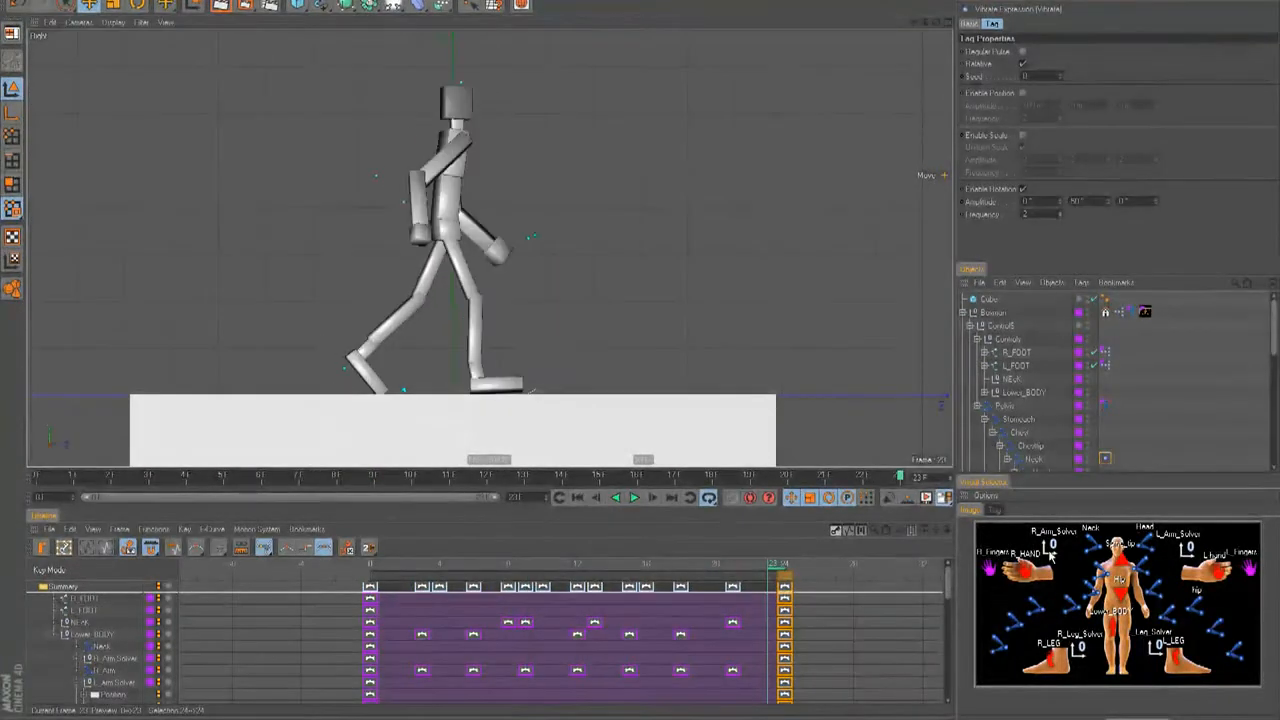
Select all of the rig's controls and record a keyframe for them at frame 23.
drag(984, 530, 1260, 686)
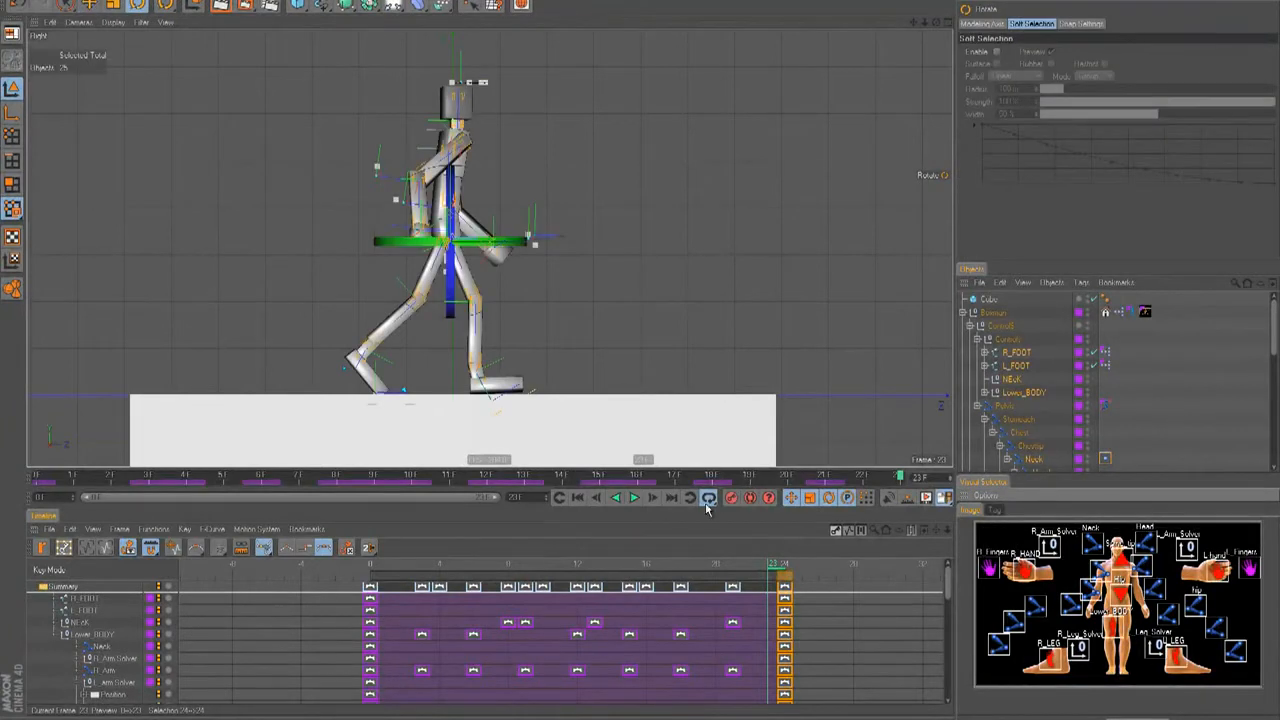
click(724, 349)
key(F8)
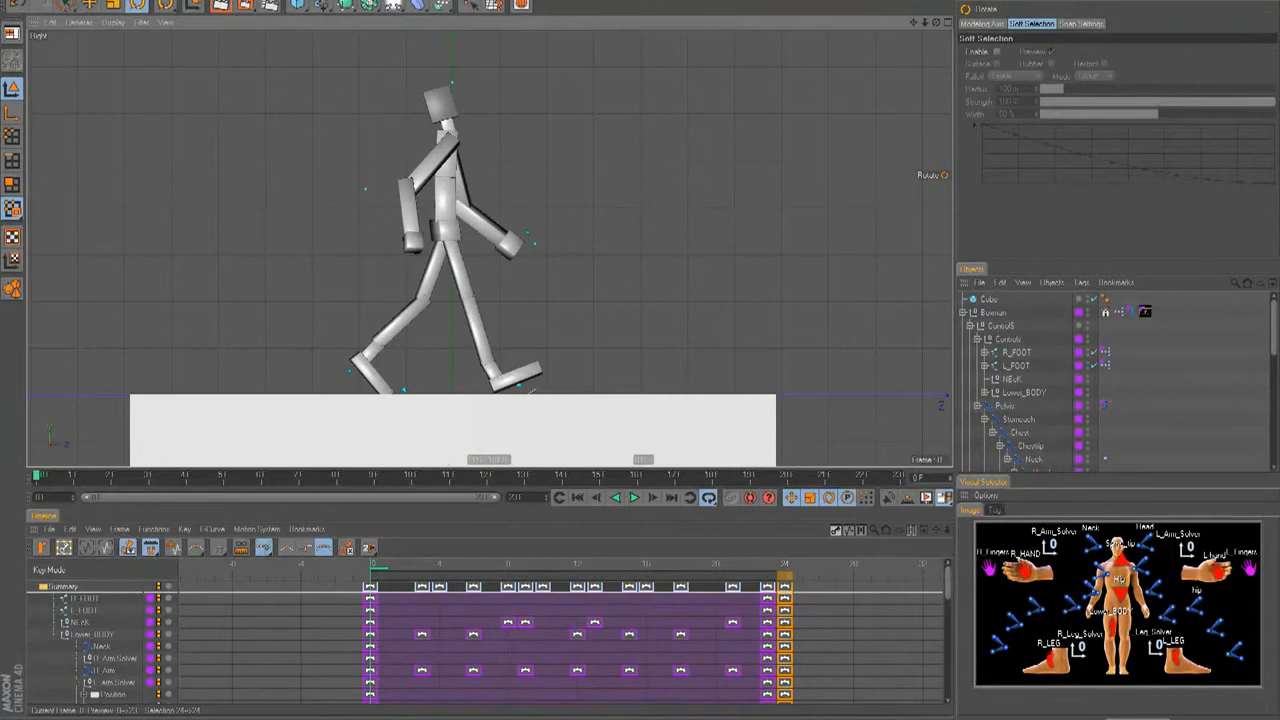
Create a motion clip named FK WALK from the ControlS null over frames 0 to 23 and play it back.
click(970, 328)
click(1000, 325)
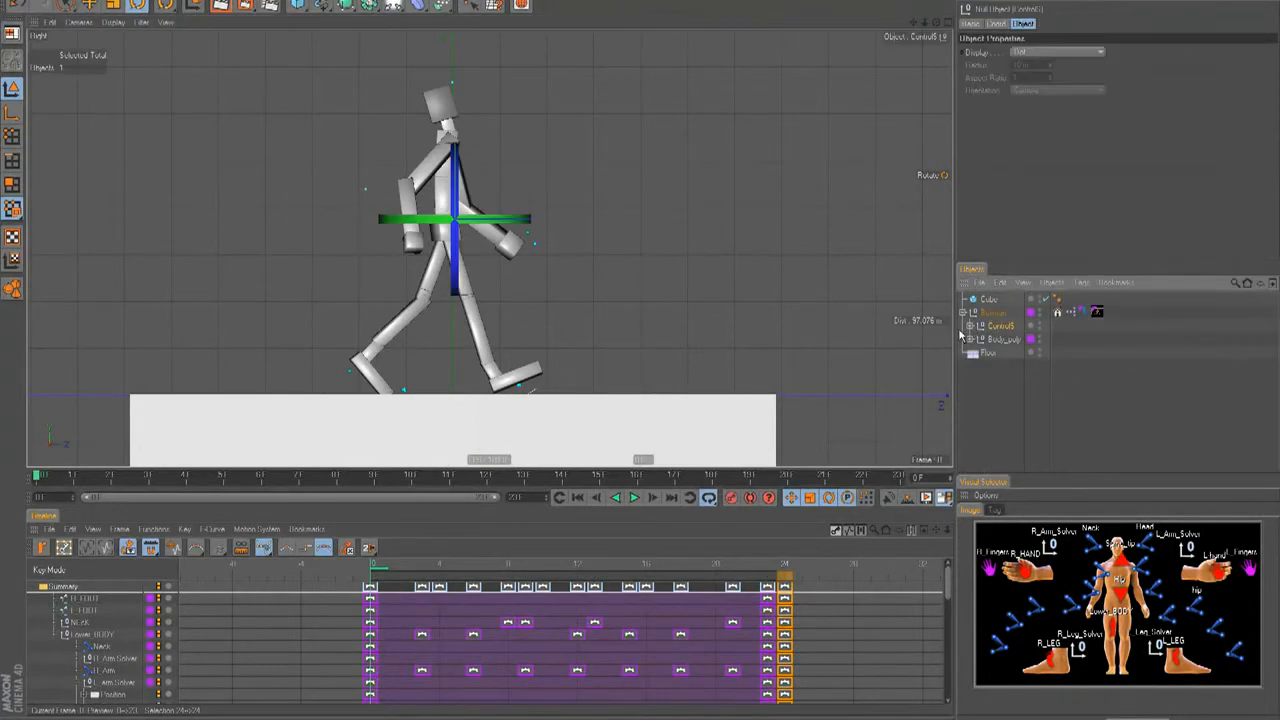
click(251, 3)
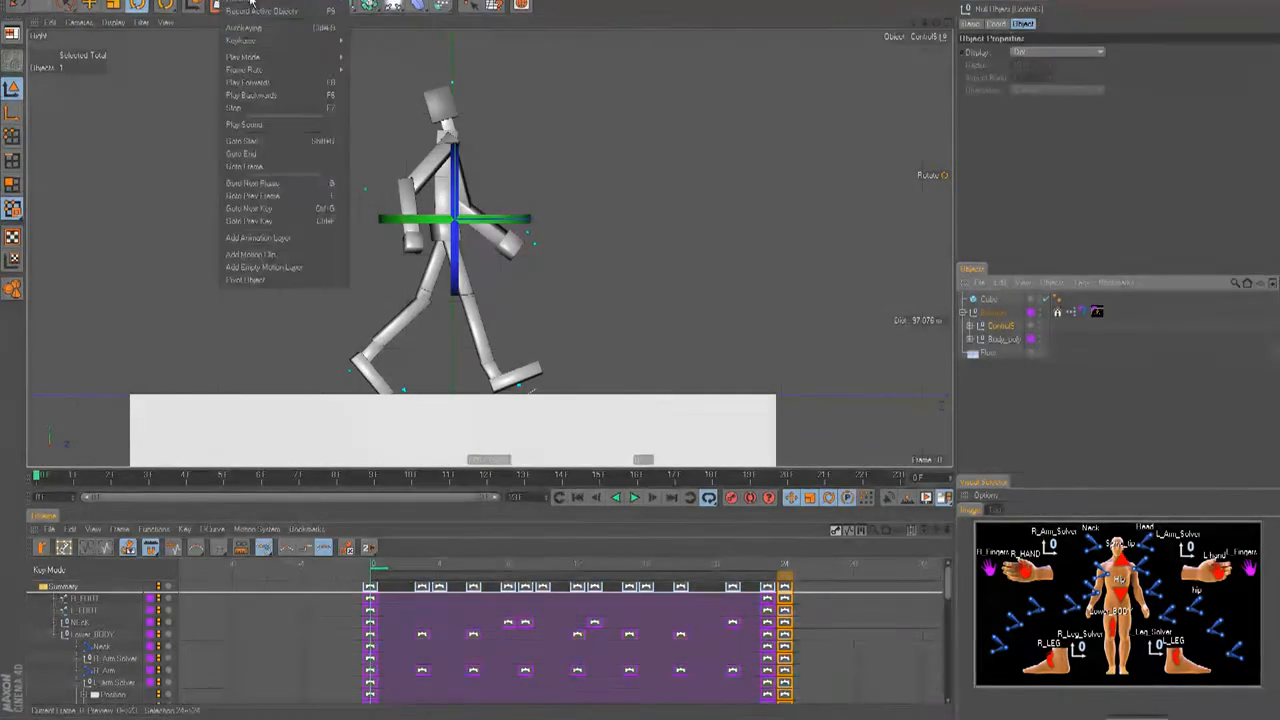
click(255, 254)
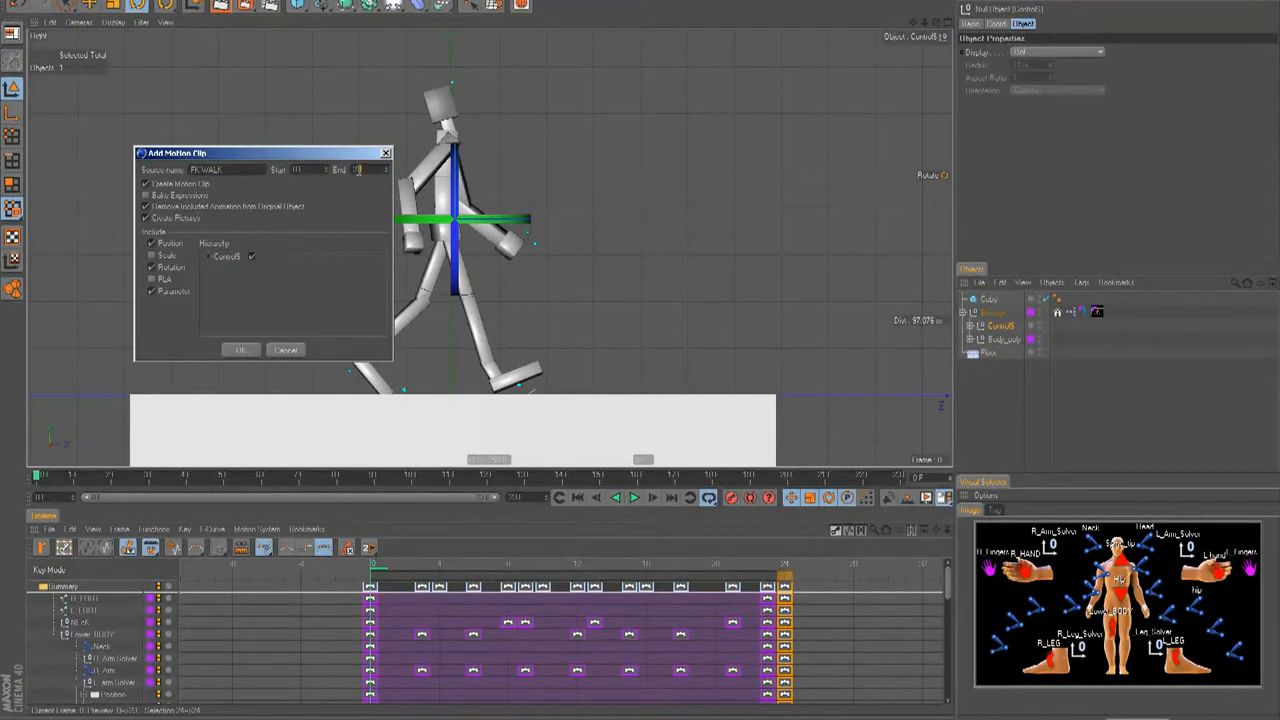
click(241, 350)
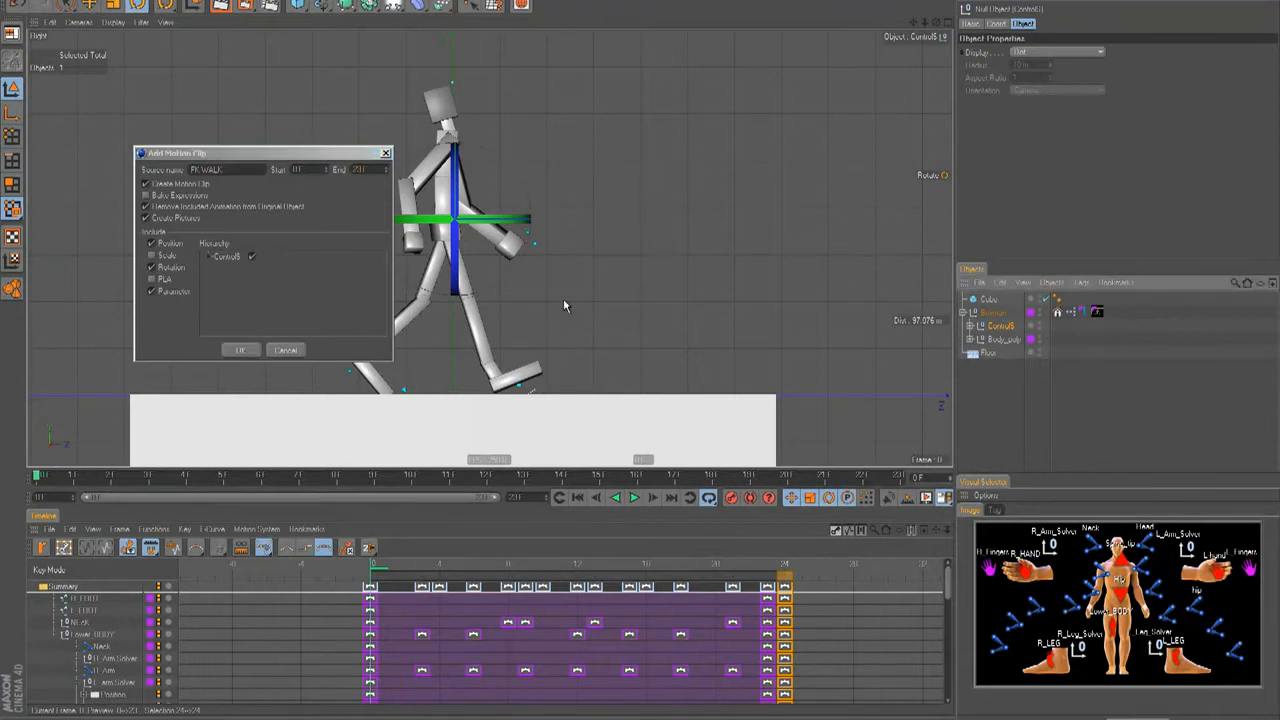
click(710, 662)
key(F8)
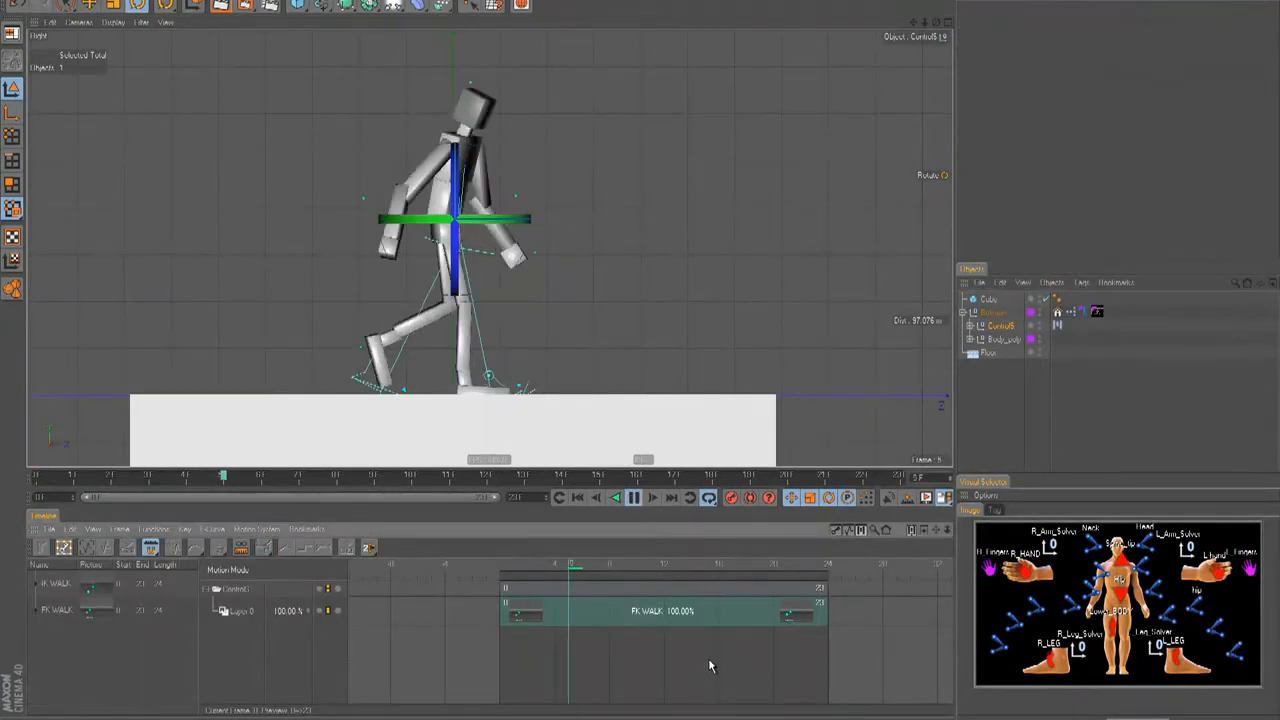
key(F8)
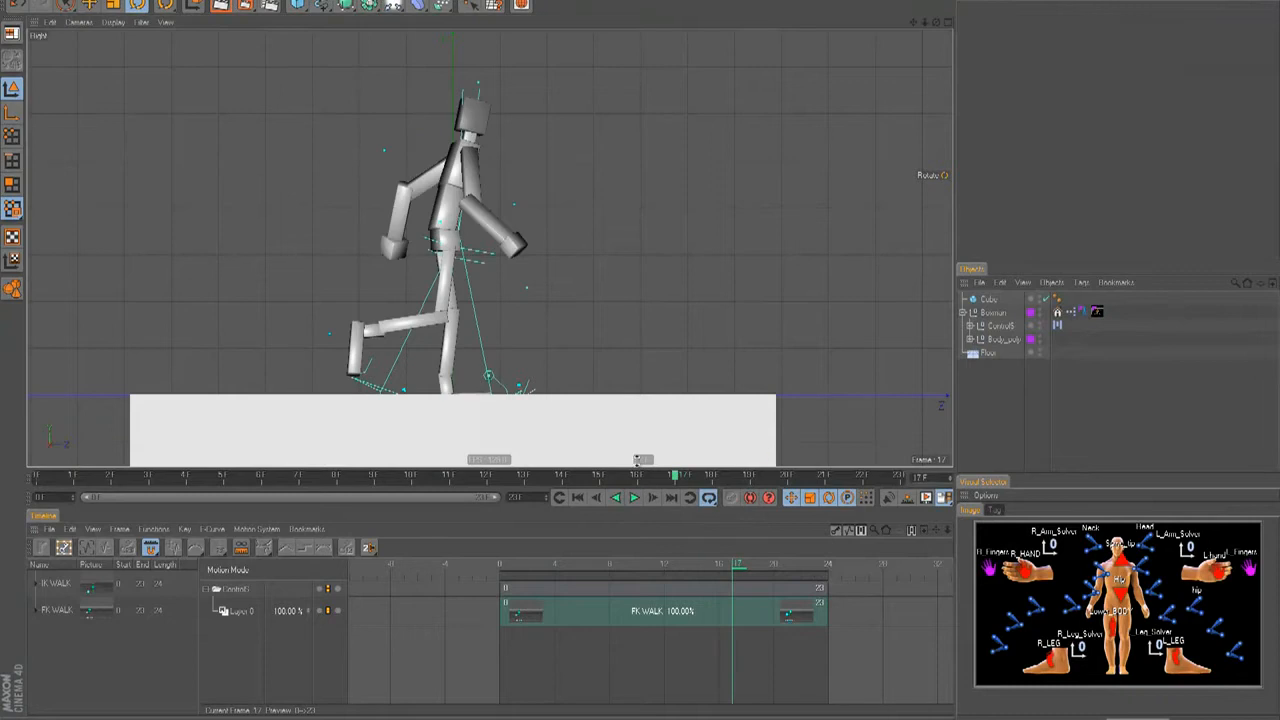
Set the project's end frame to 144 and extend the visible frame range to the full length.
text(144)
key(Return)
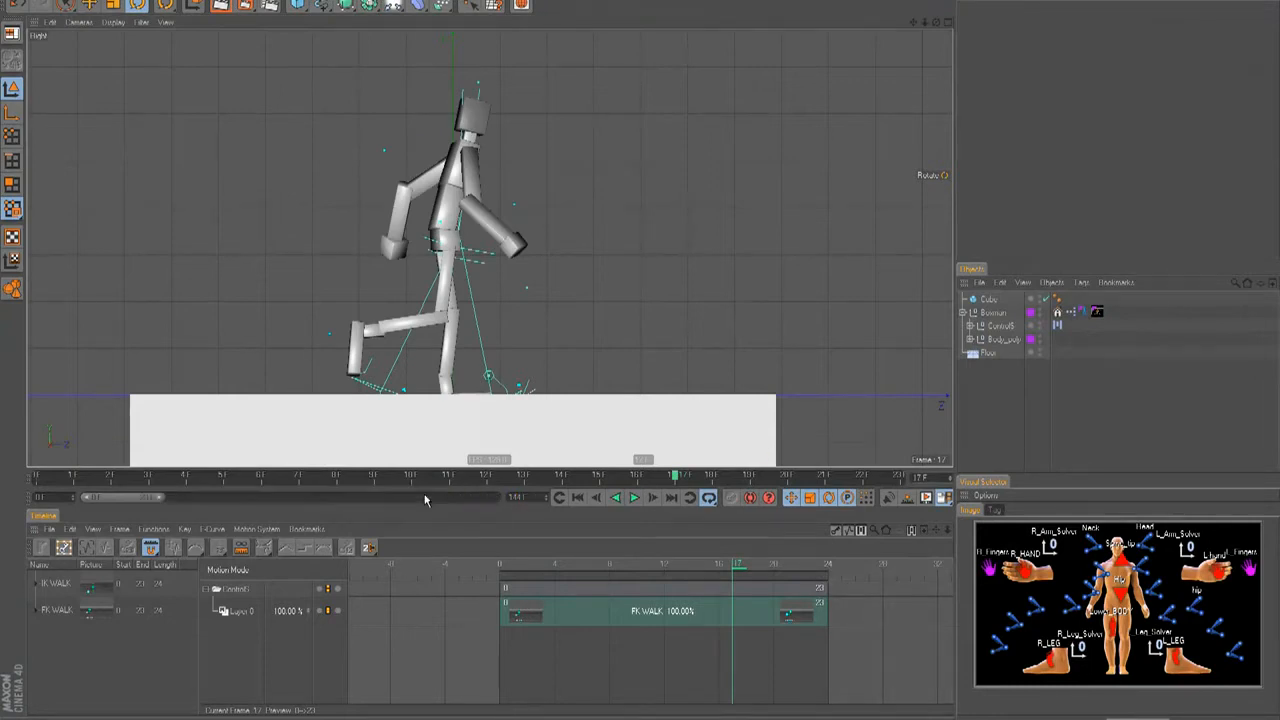
drag(174, 502, 500, 499)
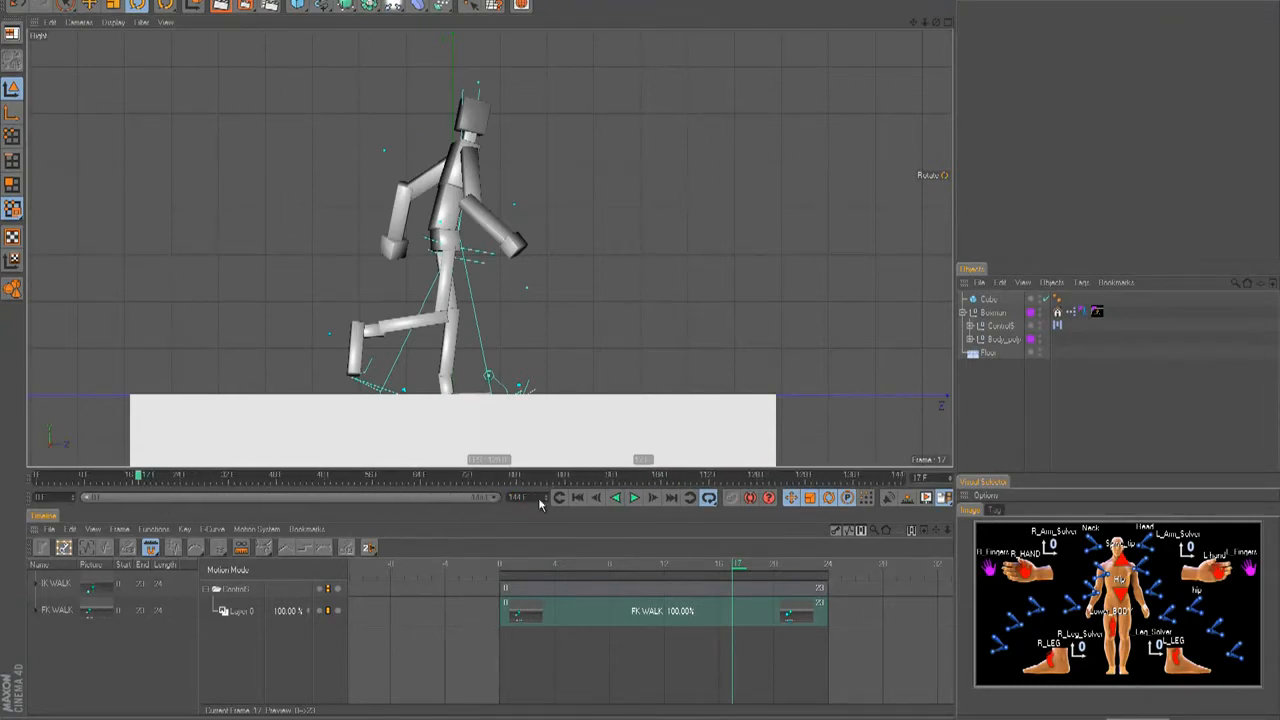
Set the FK WALK motion clip's loops to 6 and play the looped animation.
click(594, 605)
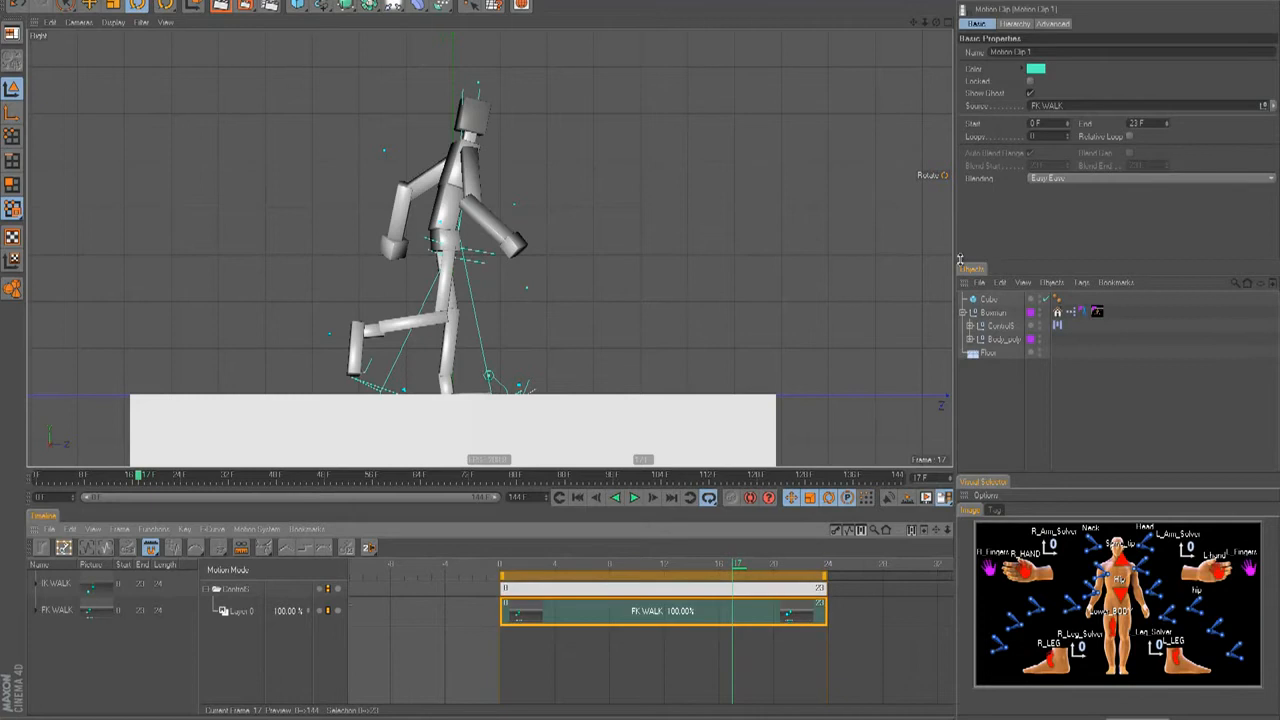
click(1068, 134)
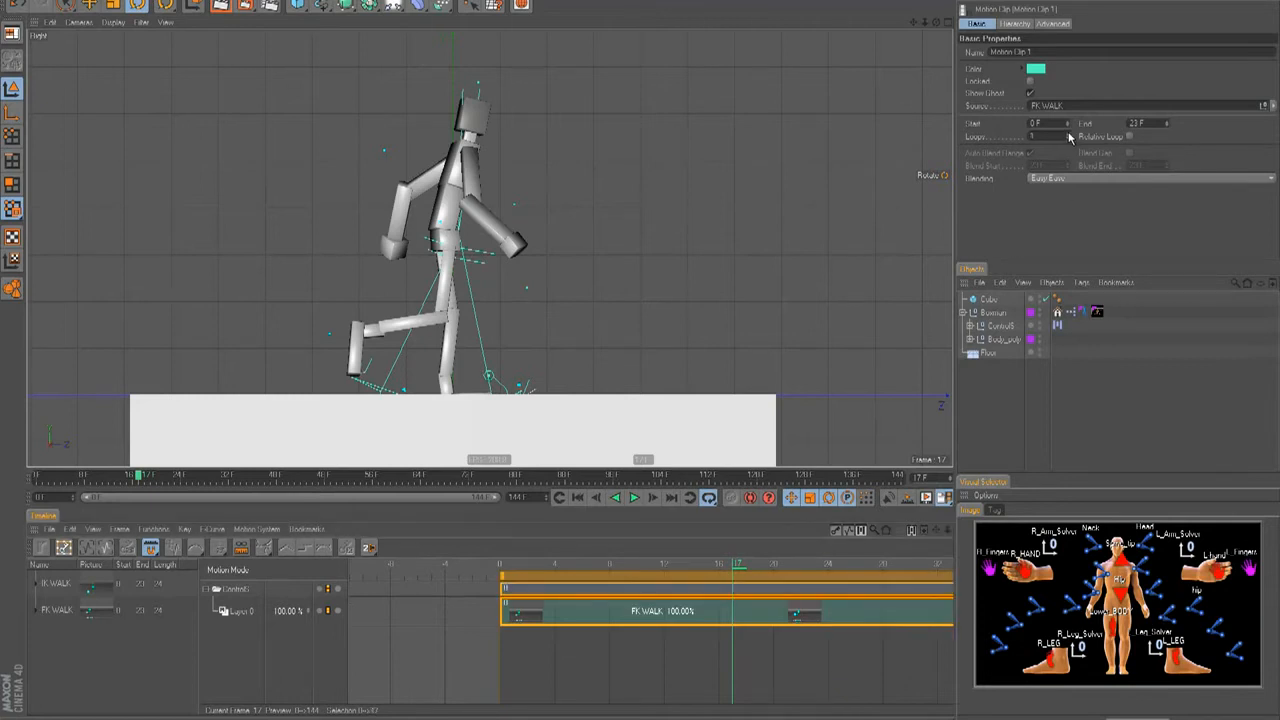
click(616, 566)
key(F8)
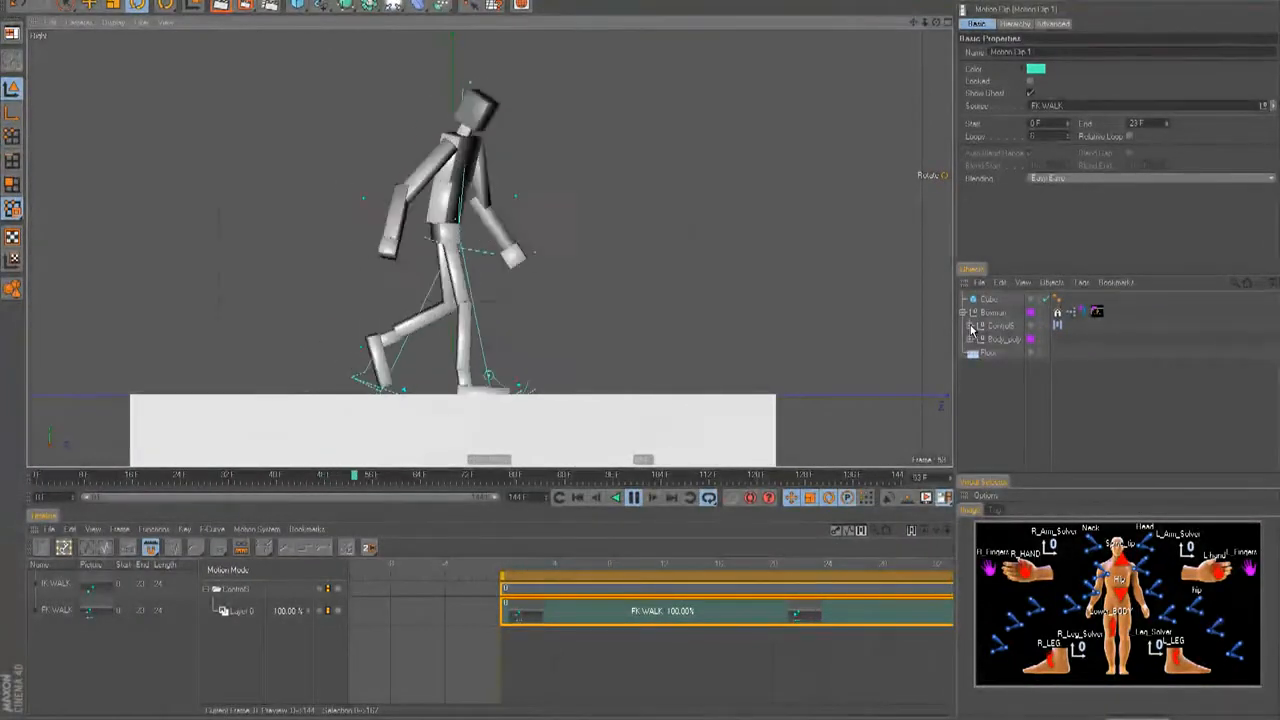
Expand the ControlS hierarchy and examine the rotation settings of the Vibrate tag on the Neck joint.
click(972, 327)
scroll(980, 340, down, 3)
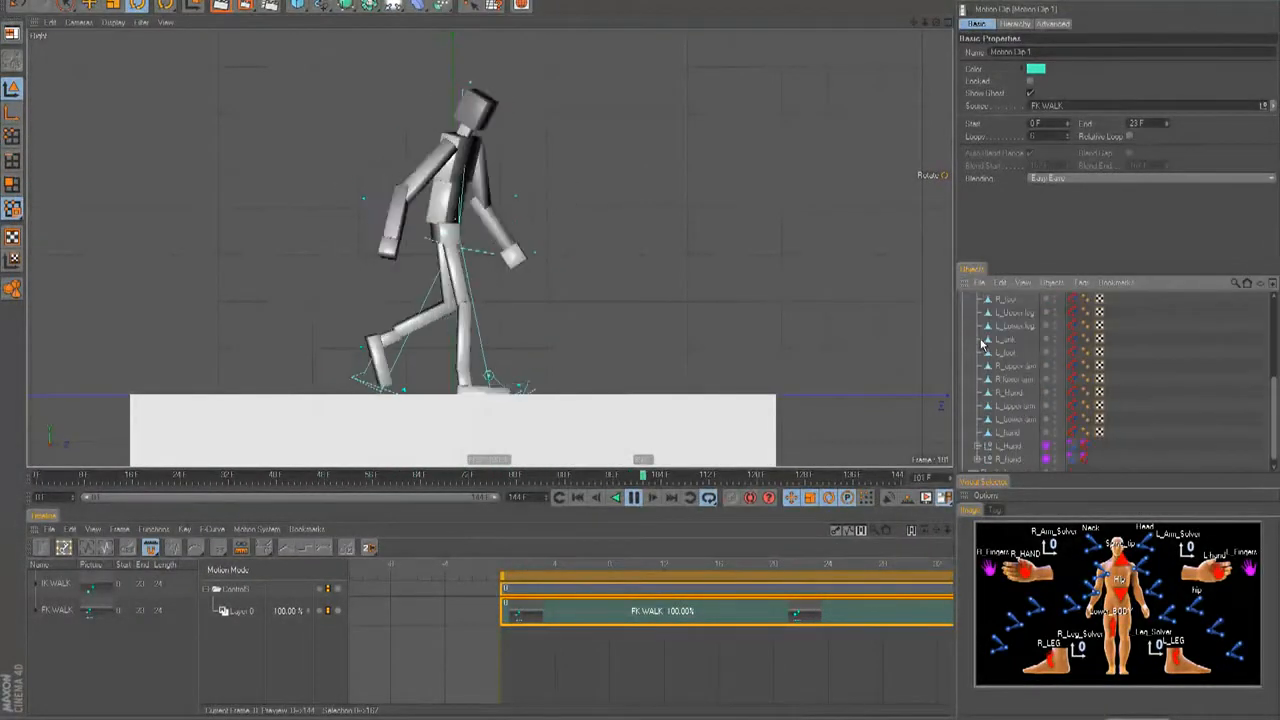
drag(1046, 260, 1046, 181)
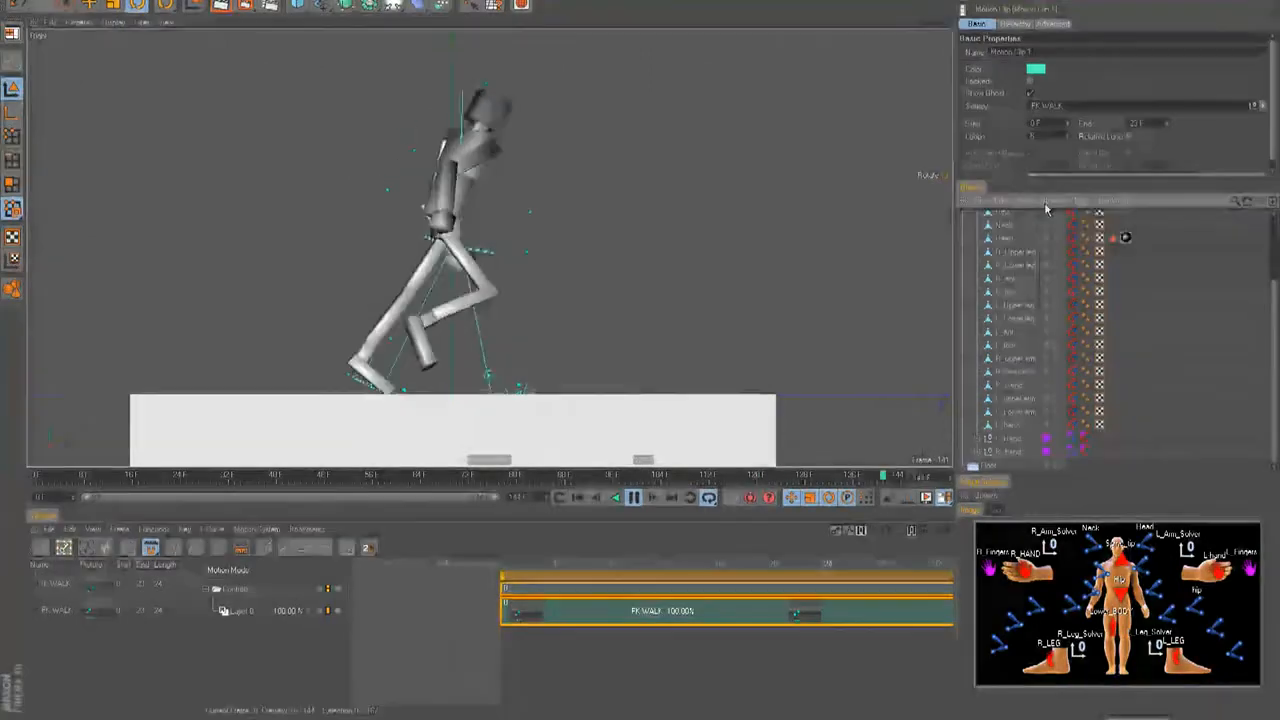
scroll(1000, 305, up, 3)
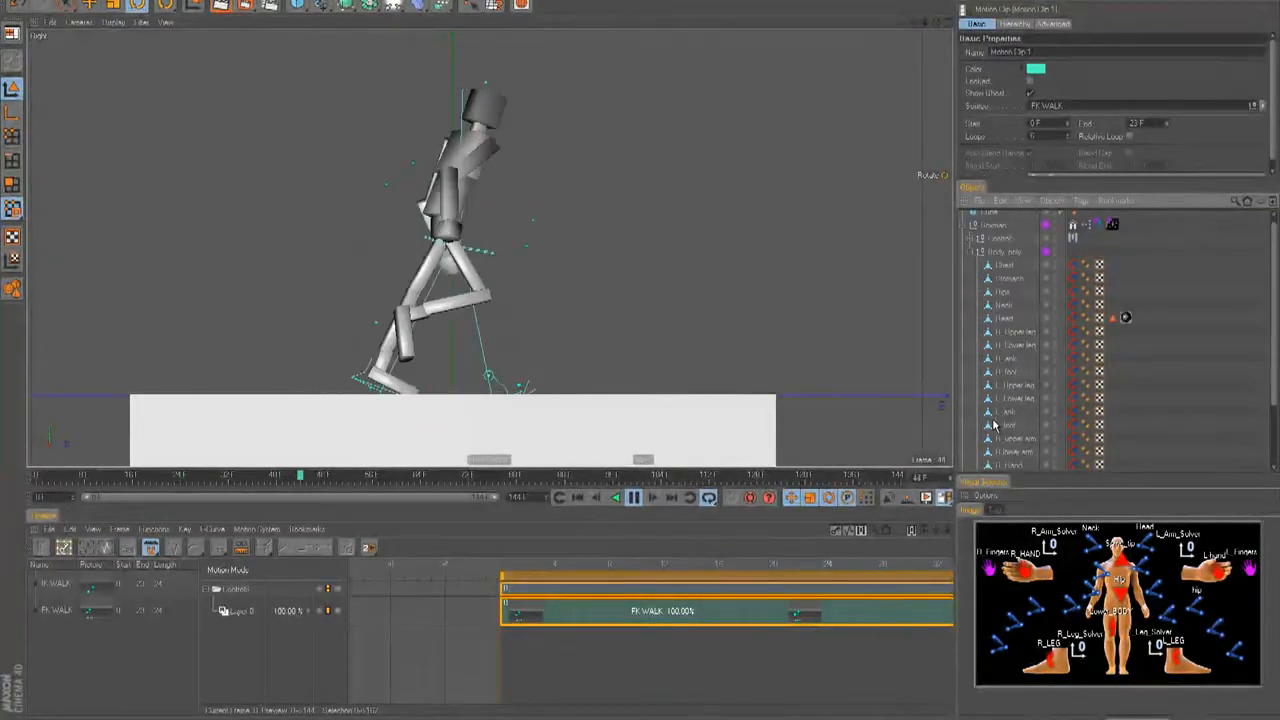
click(970, 257)
click(970, 244)
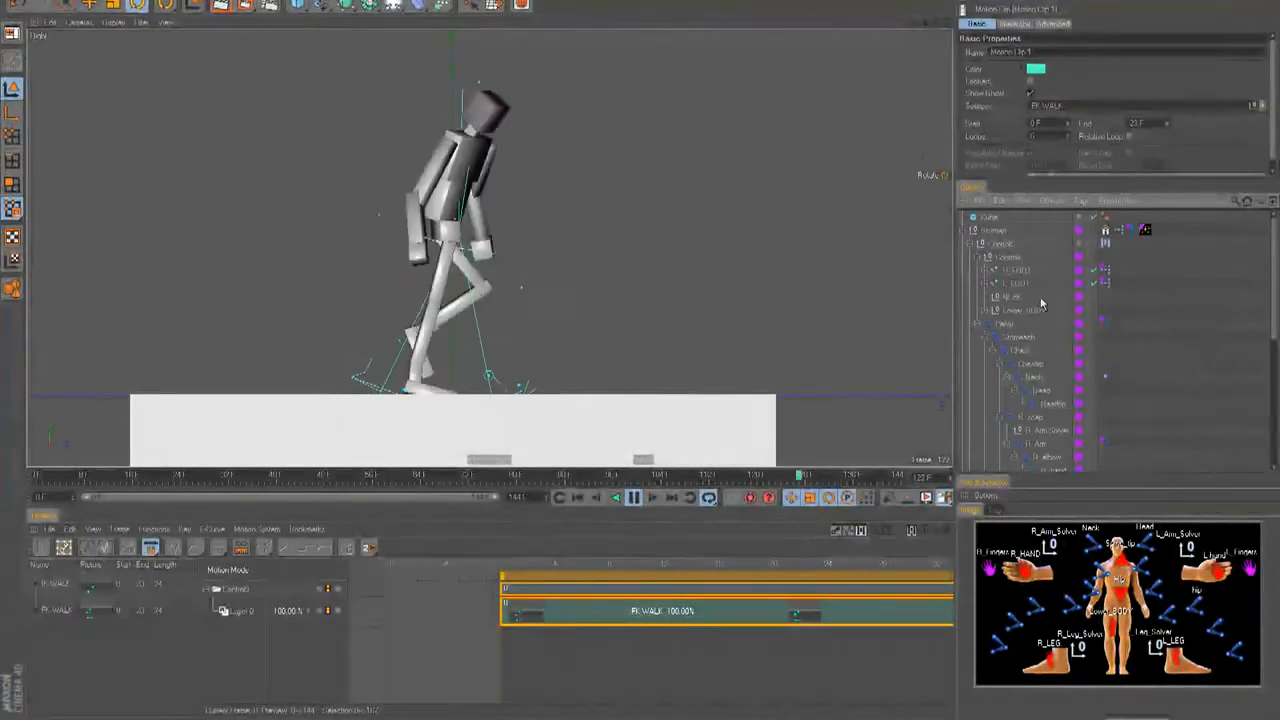
click(1104, 377)
scroll(1060, 135, down, 3)
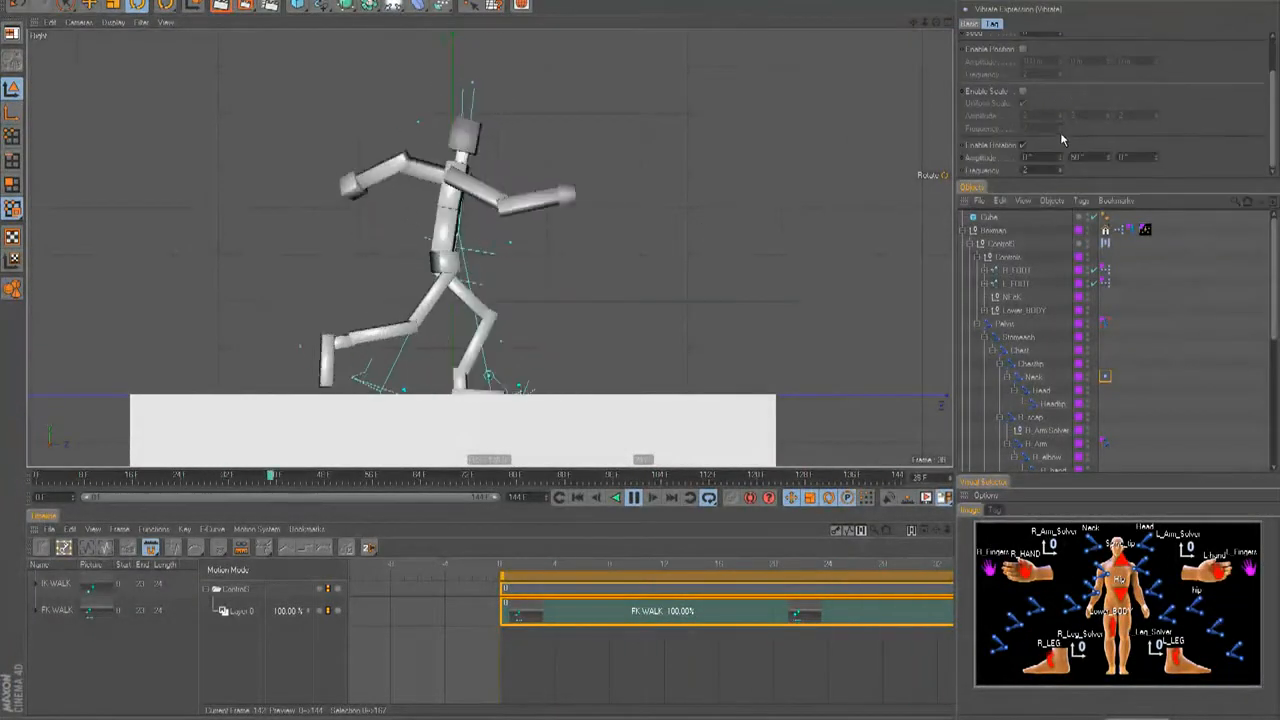
drag(1051, 179, 1051, 251)
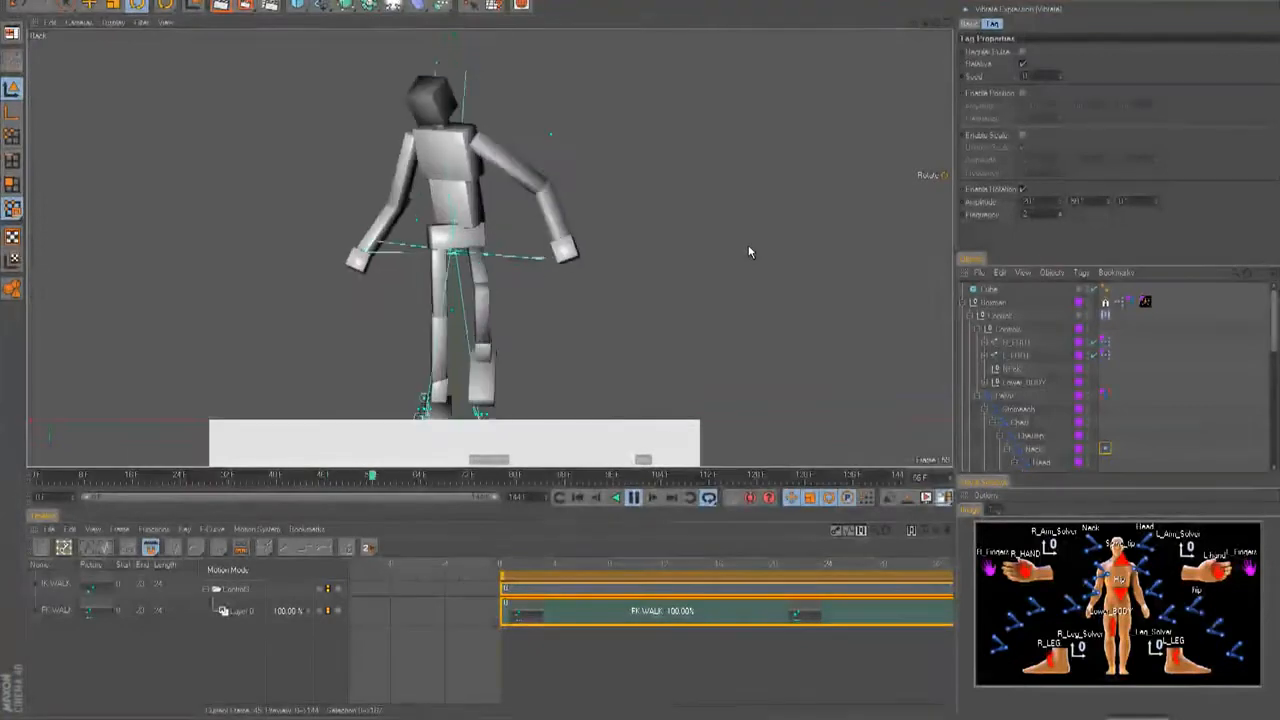
Examine the looping walk during playback from the back view and in the perspective view.
scroll(641, 263, up, 4)
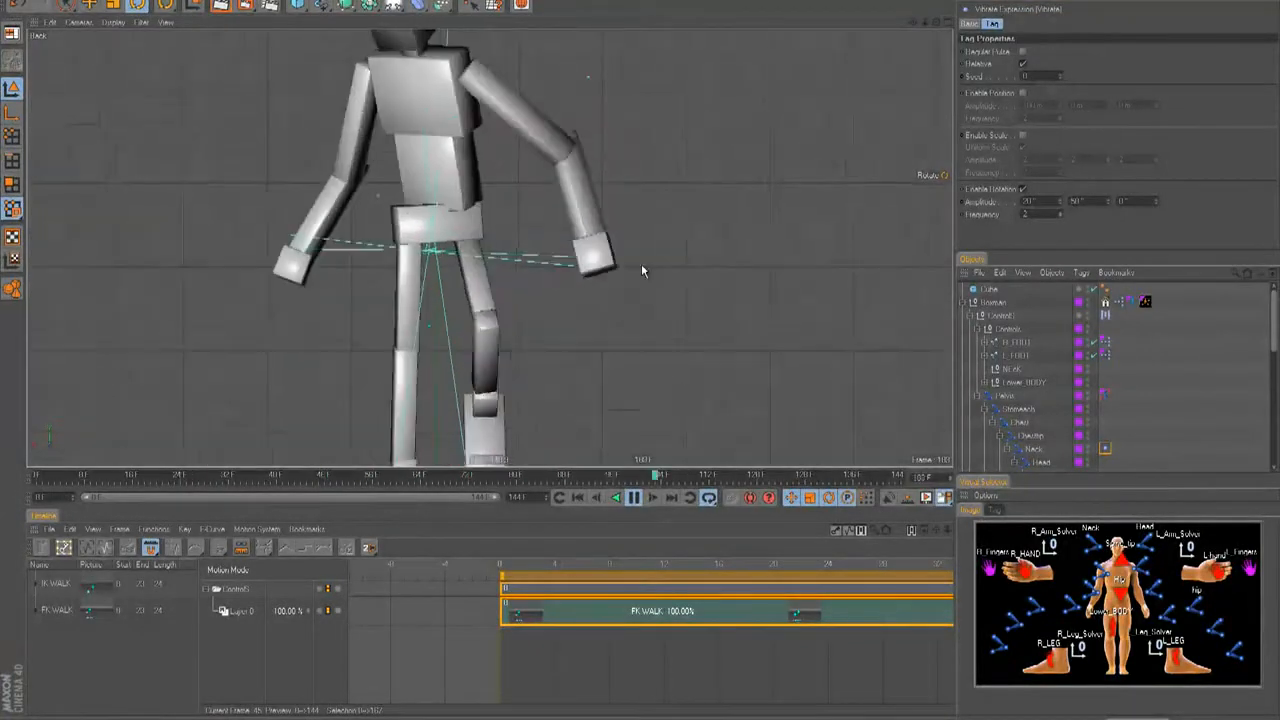
scroll(657, 346, up, 5)
key(F1)
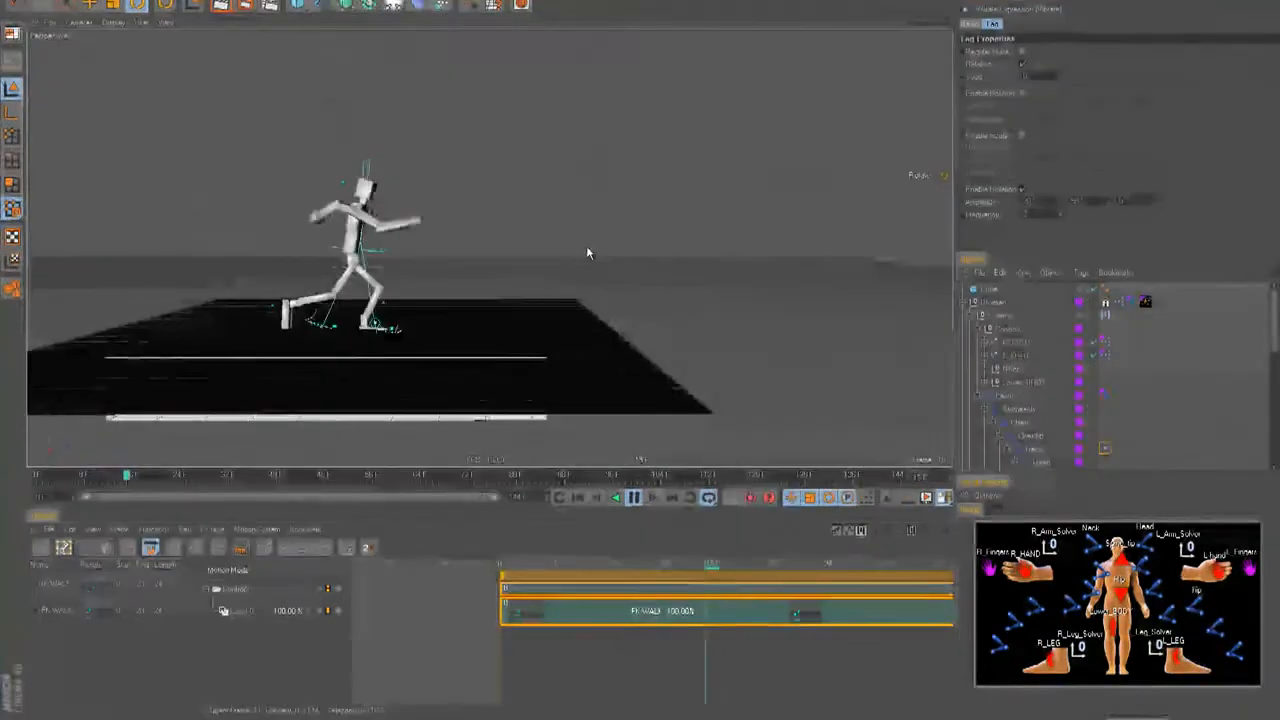
scroll(653, 339, up, 4)
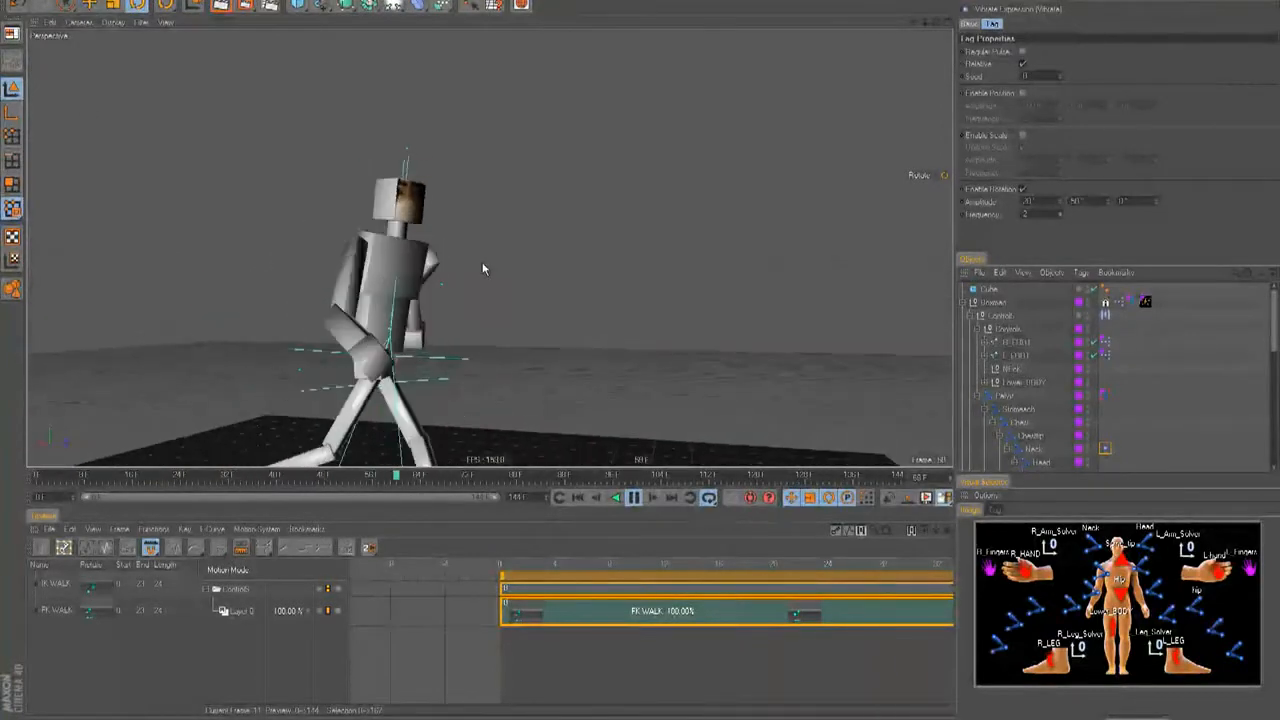
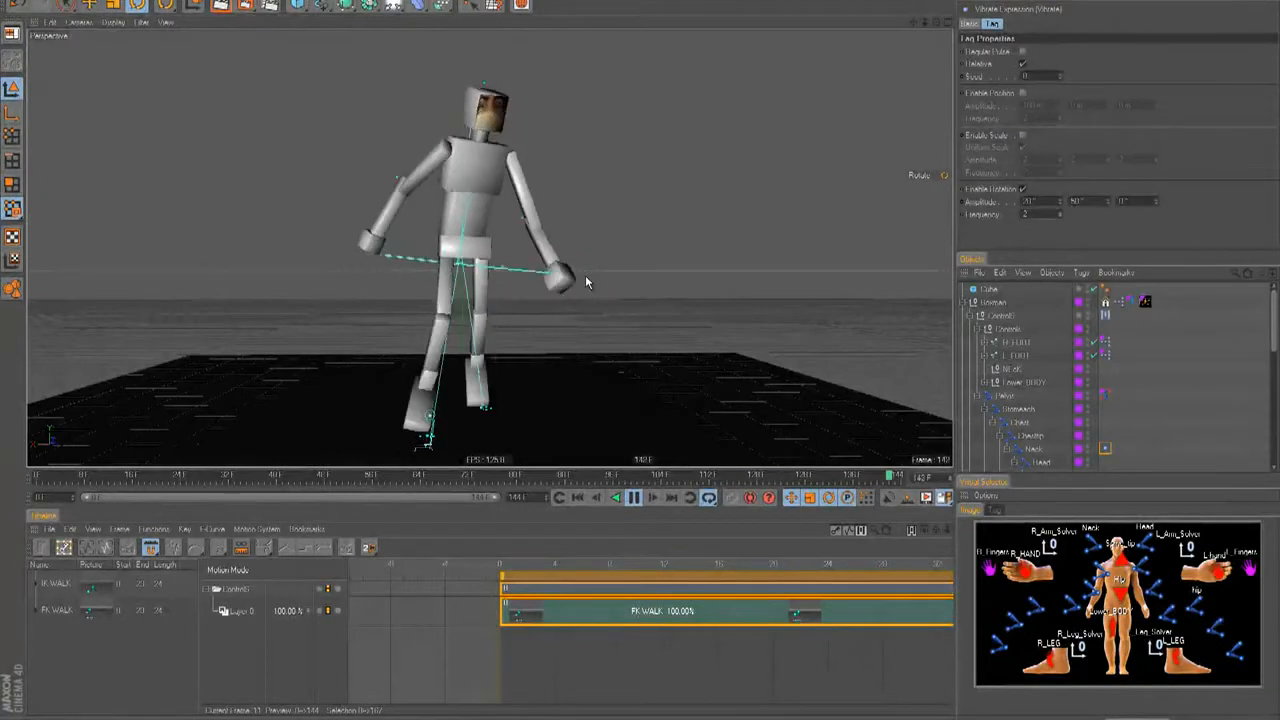
mouse_move(655, 258)
alt+mouse_down()
mouse_move(646, 357)
mouse_move(674, 249)
alt+mouse_up()
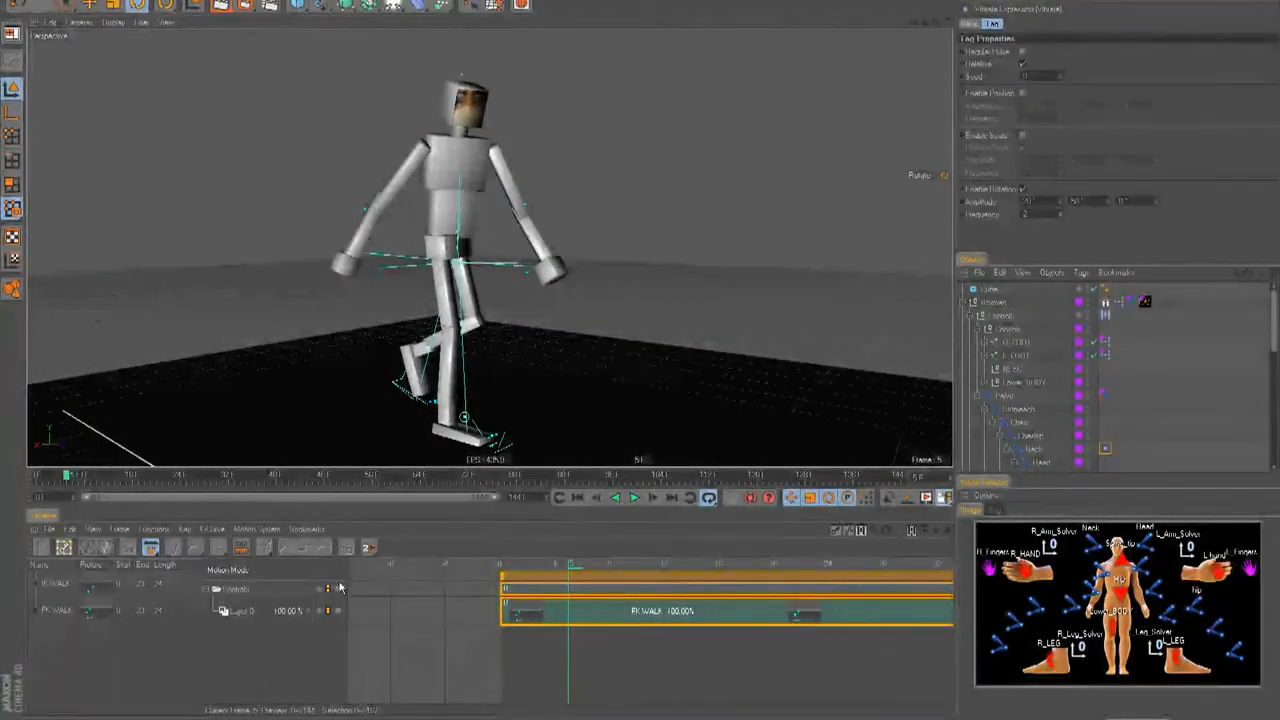
click(1000, 315)
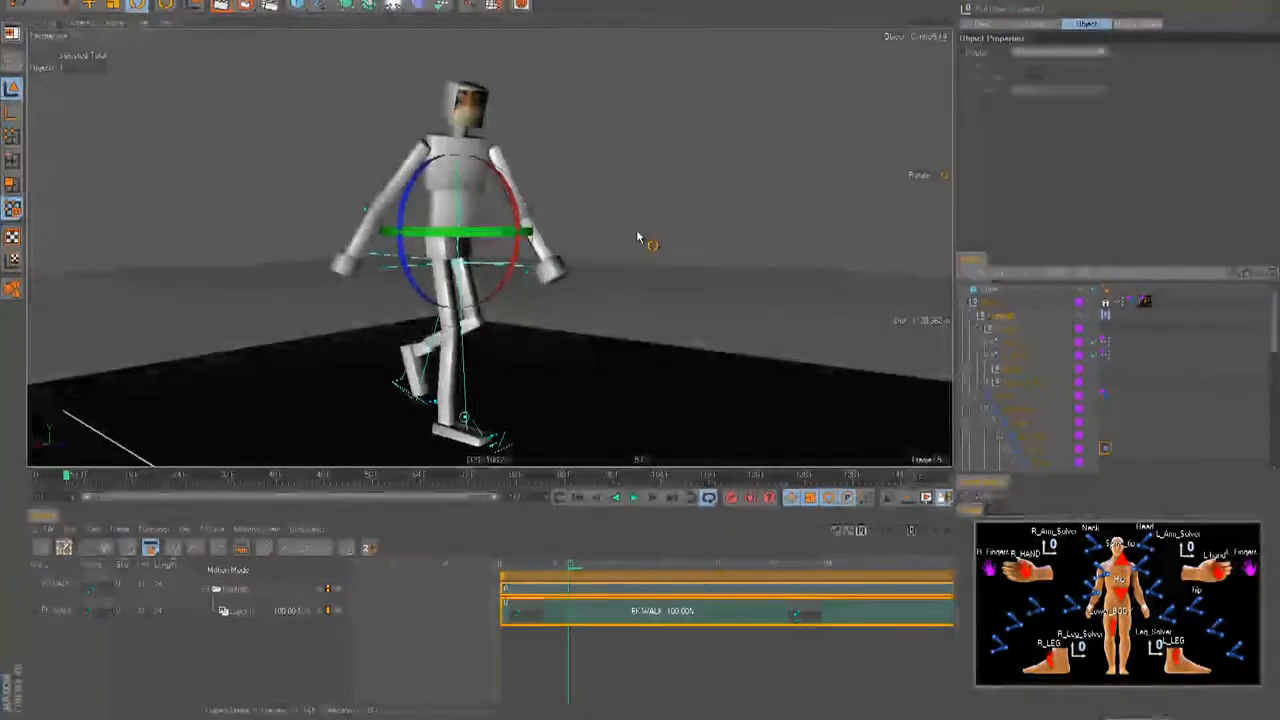
key(F8)
click(666, 226)
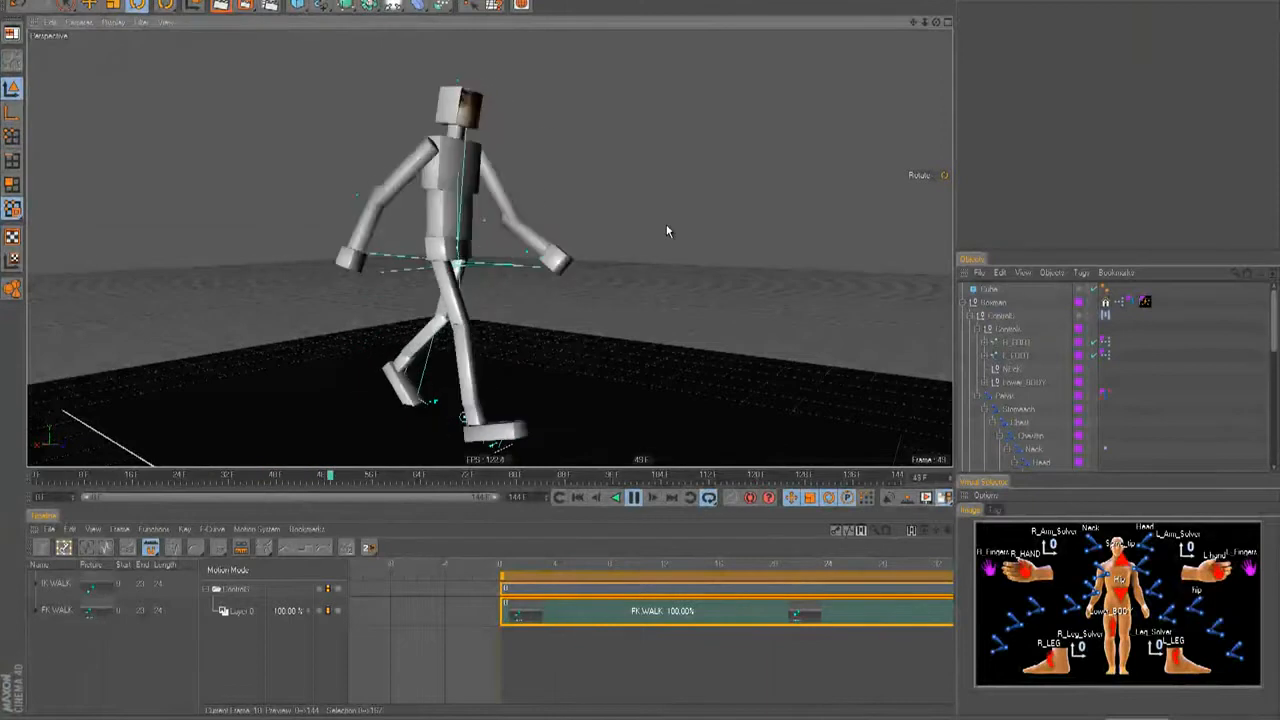
key(F8)
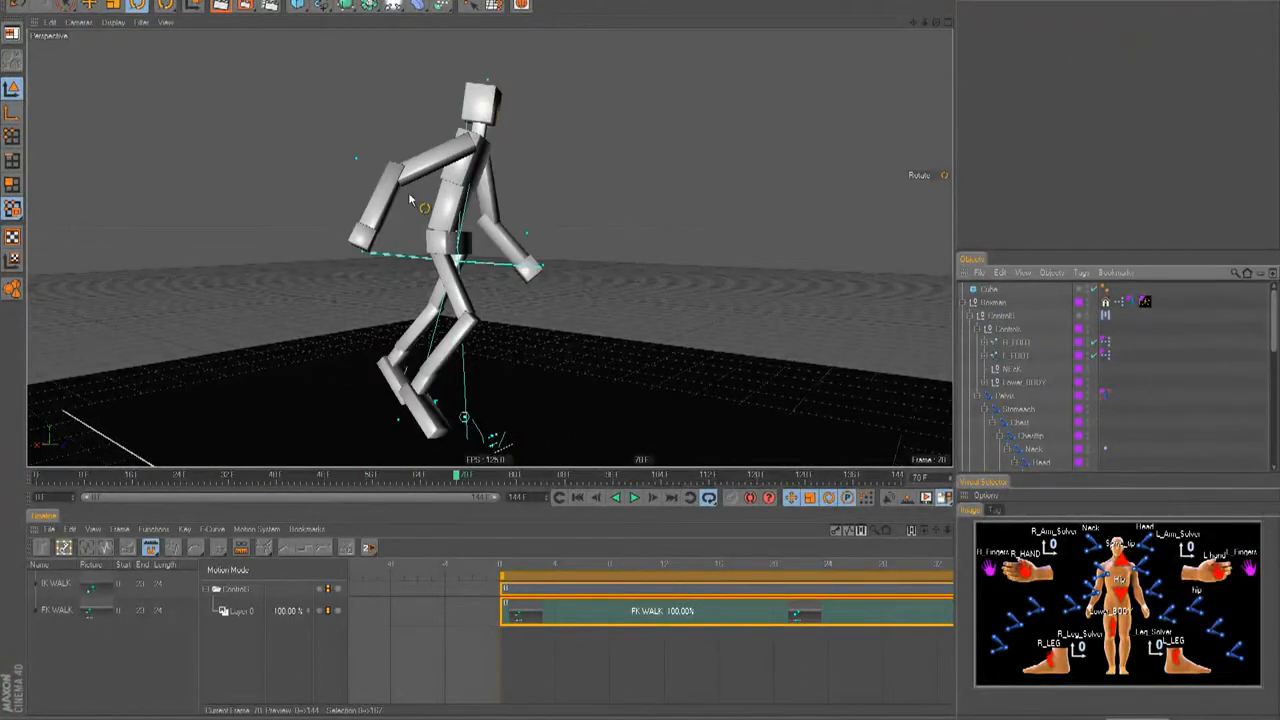
click(1005, 332)
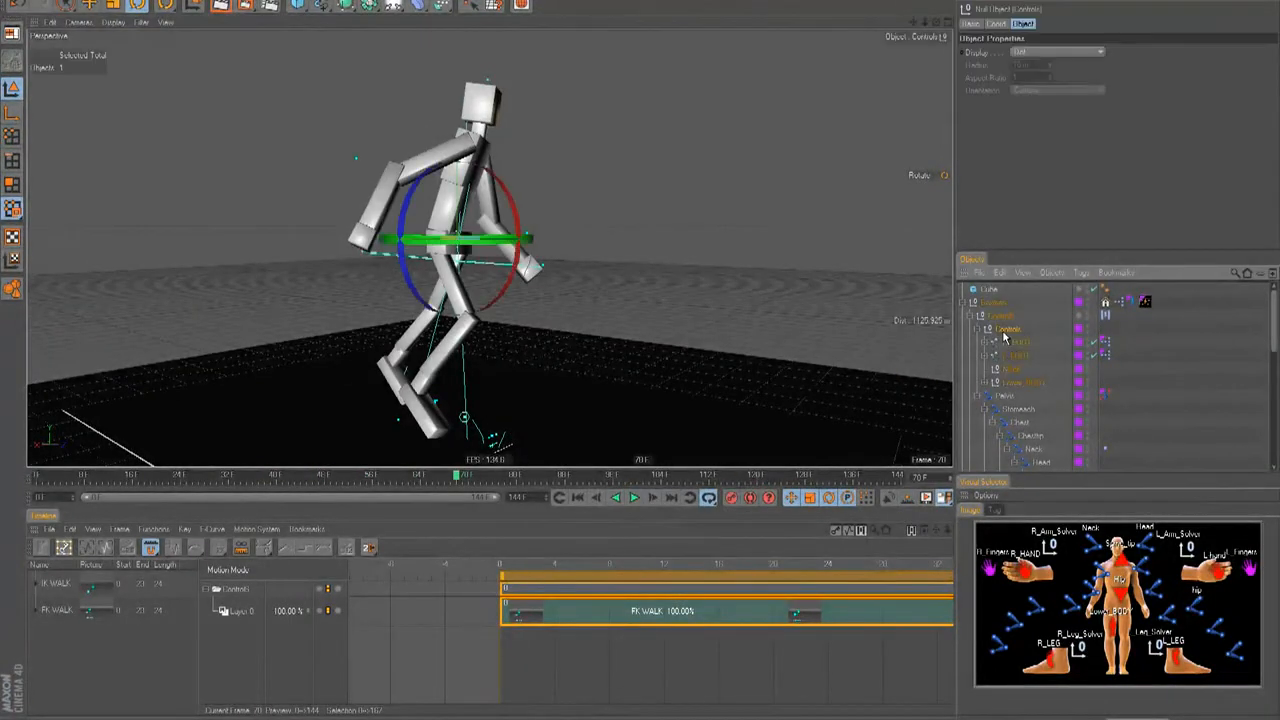
click(235, 5)
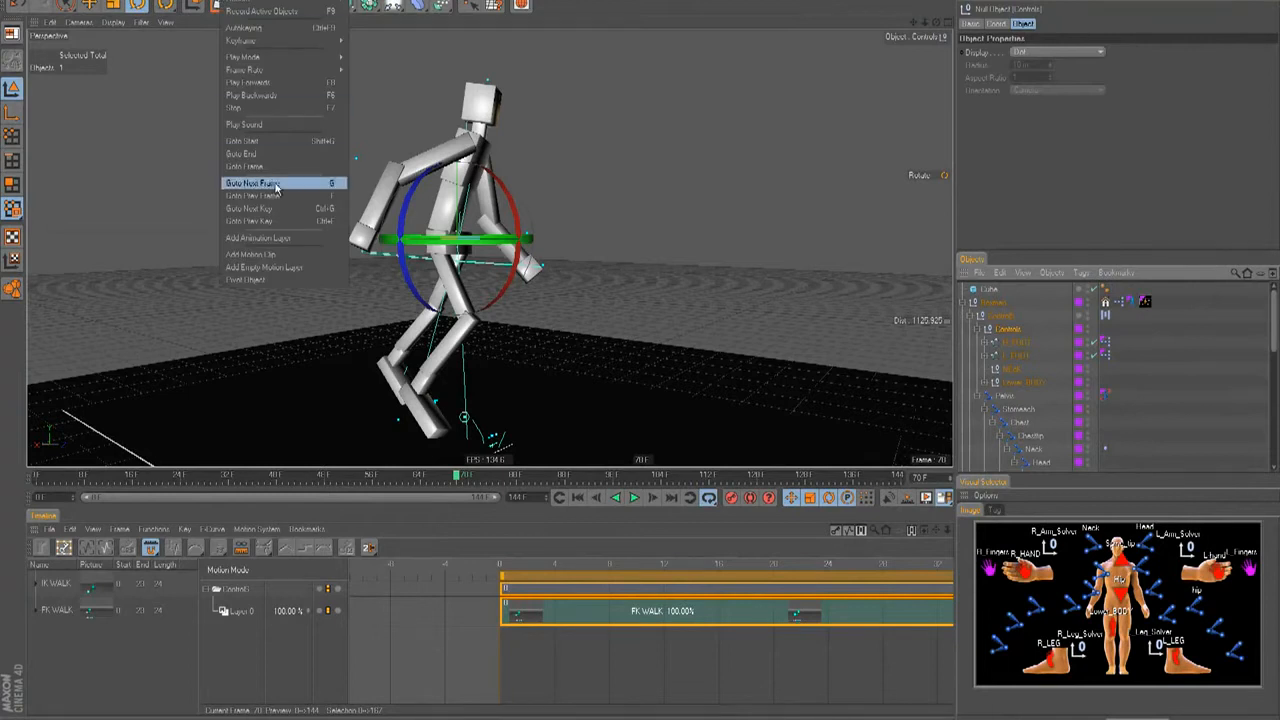
click(267, 254)
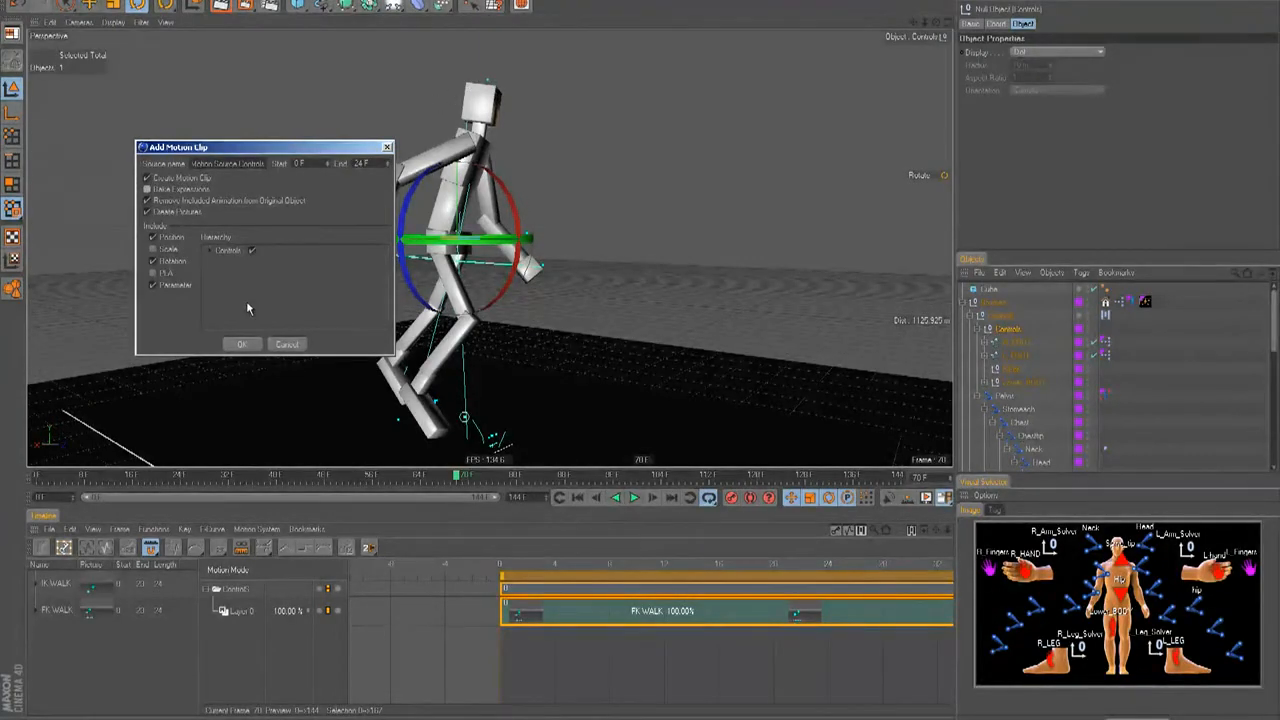
click(285, 344)
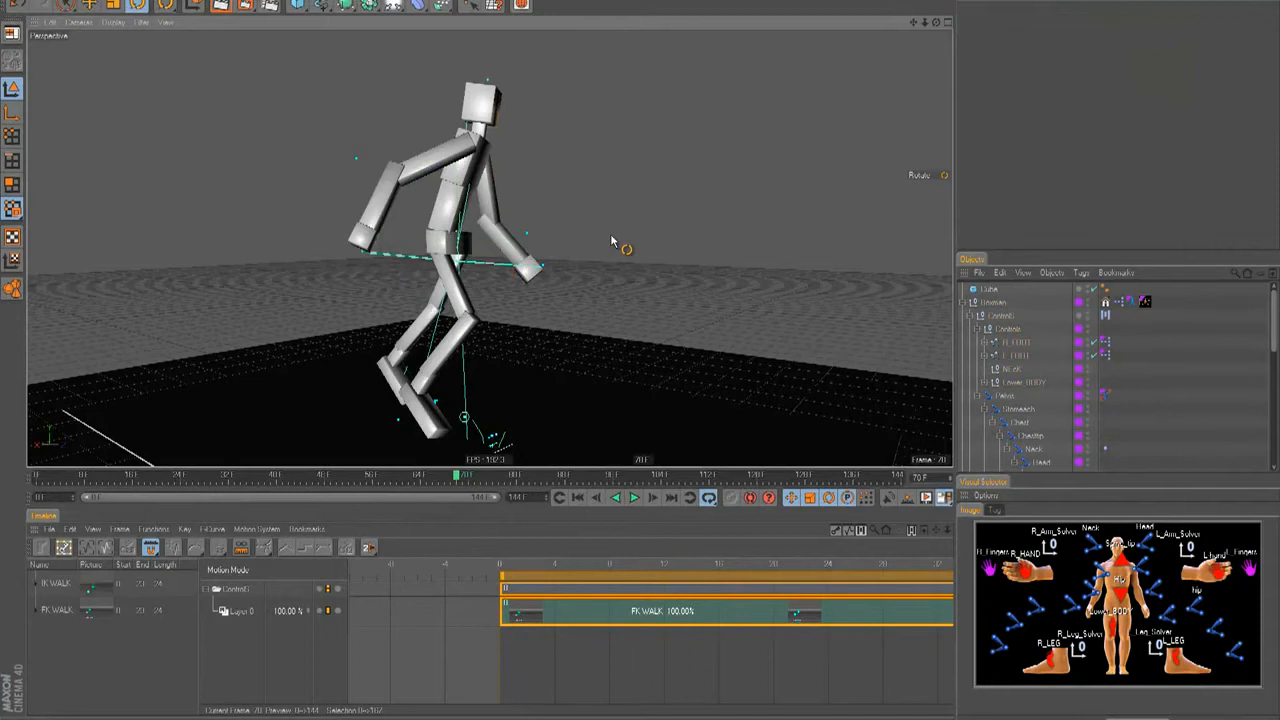
Play the looped walk, examine it from the front and side in perspective, and return to the first frame.
key(F8)
alt+drag(613, 233, 632, 351)
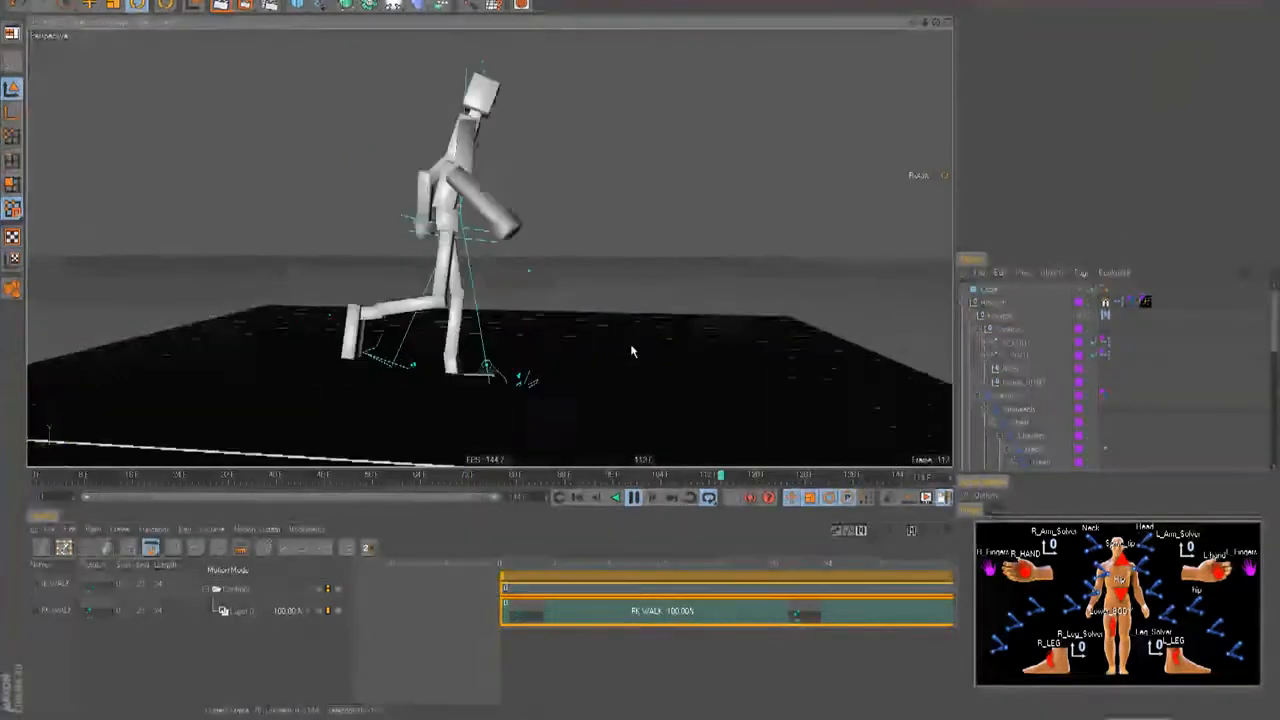
mouse_move(645, 352)
alt+mouse_down()
mouse_move(686, 236)
mouse_move(641, 350)
mouse_move(617, 237)
mouse_move(640, 349)
alt+mouse_up()
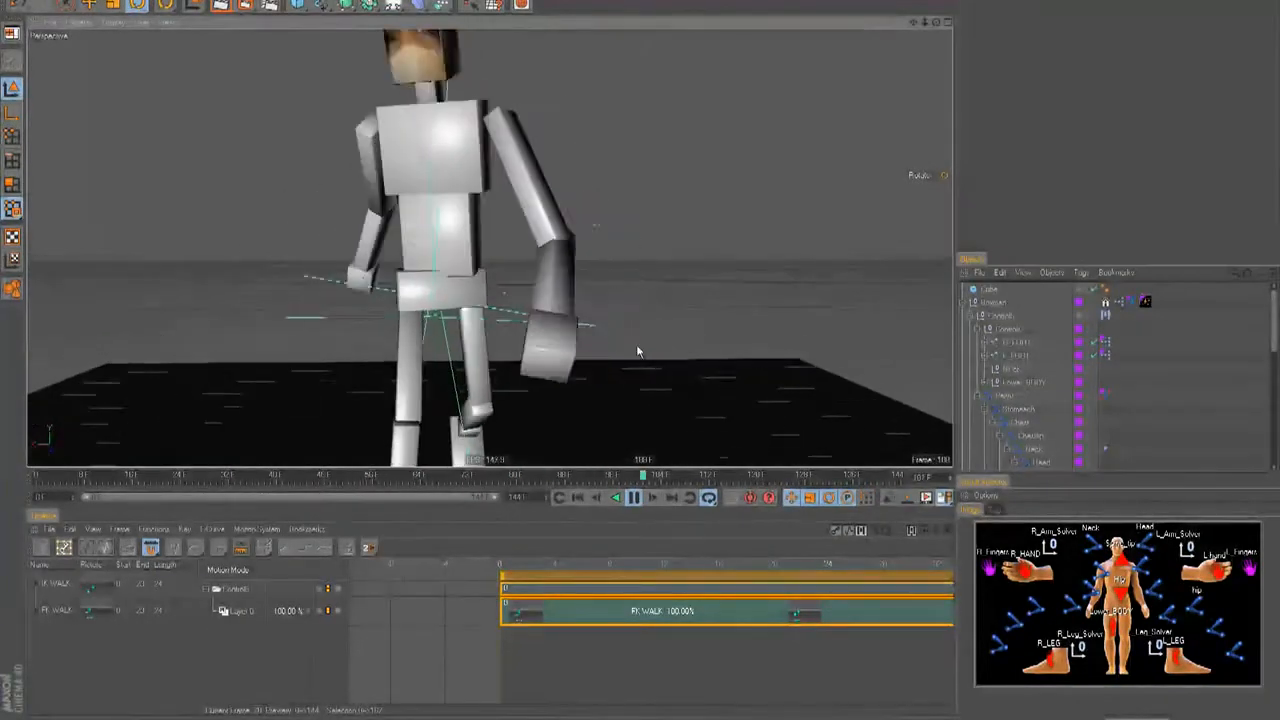
scroll(638, 343, down, 3)
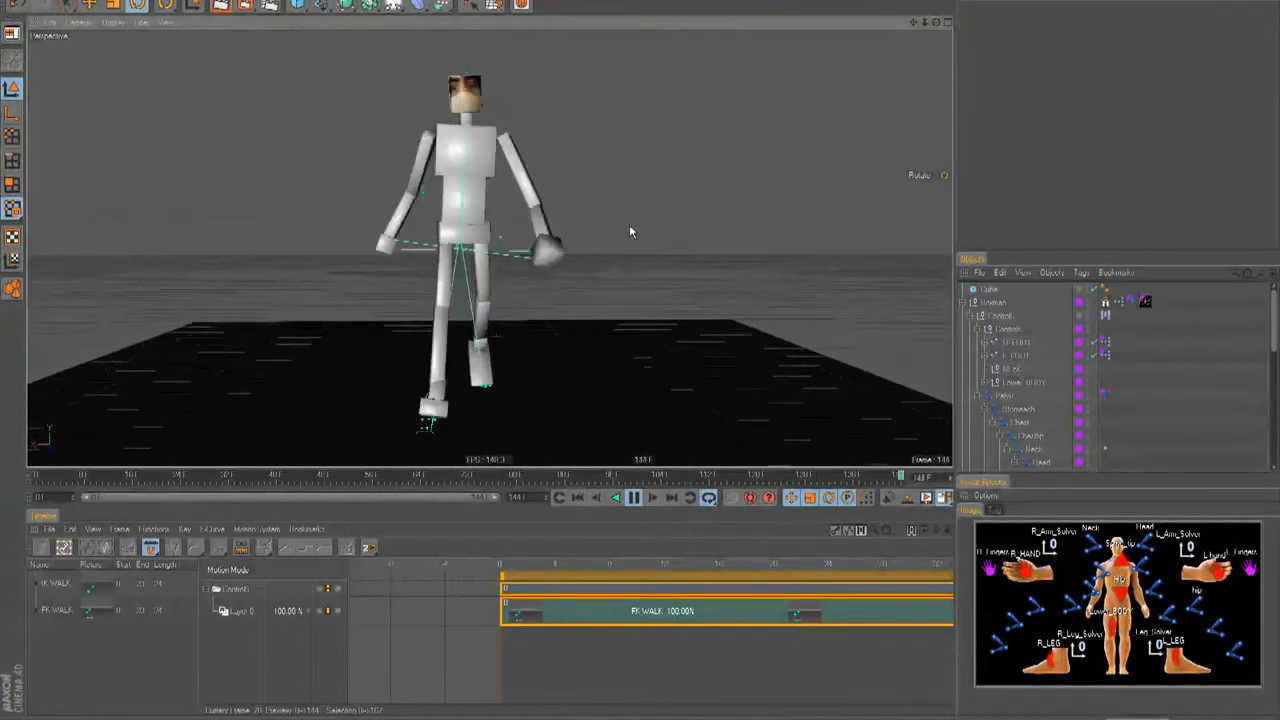
mouse_move(640, 349)
alt+mouse_down()
mouse_move(655, 351)
mouse_move(643, 336)
mouse_move(640, 351)
alt+mouse_up()
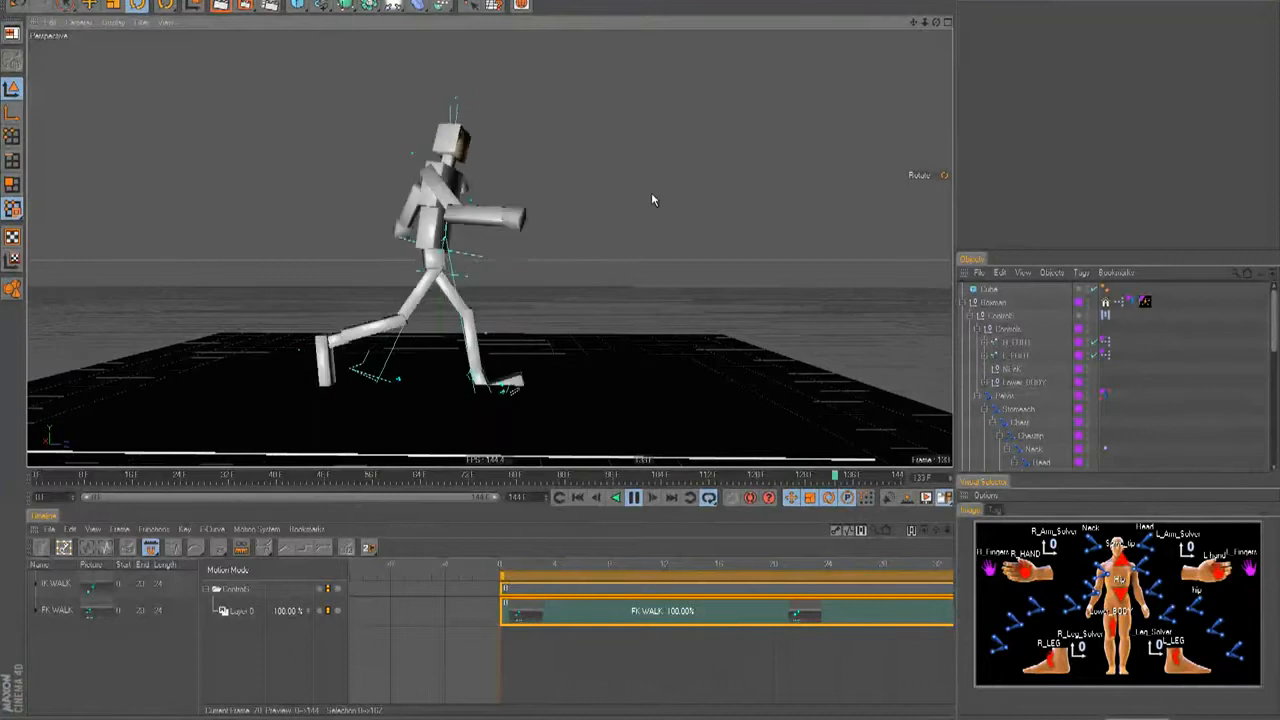
key(F8)
alt+drag(645, 330, 641, 350)
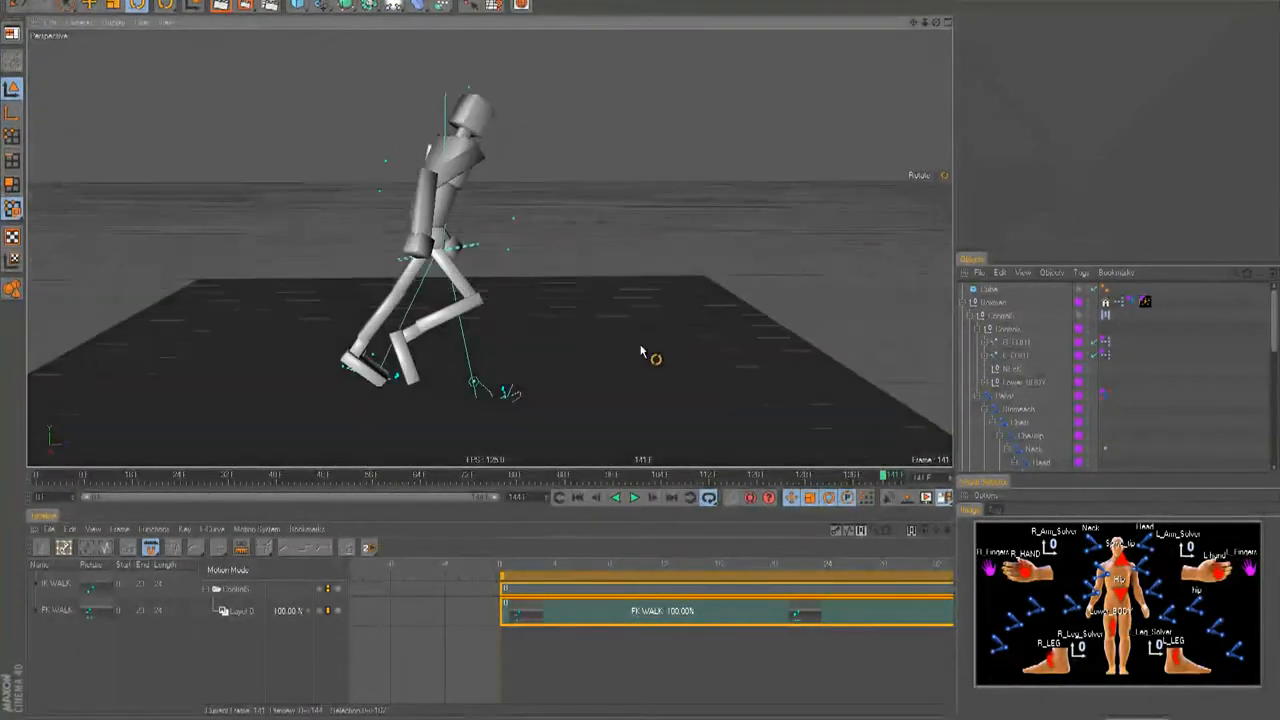
click(579, 496)
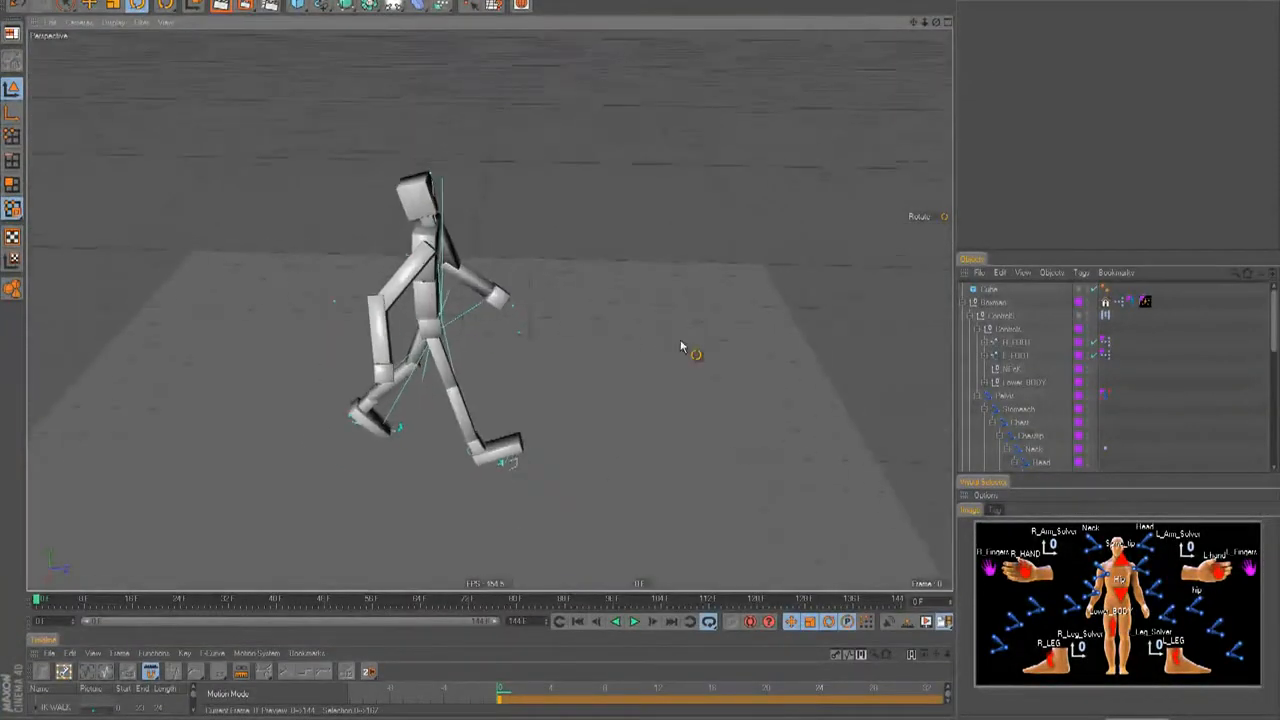
Collapse the Bowman rig's hierarchy and delete the Floor object from the scene.
alt+drag(680, 348, 642, 344)
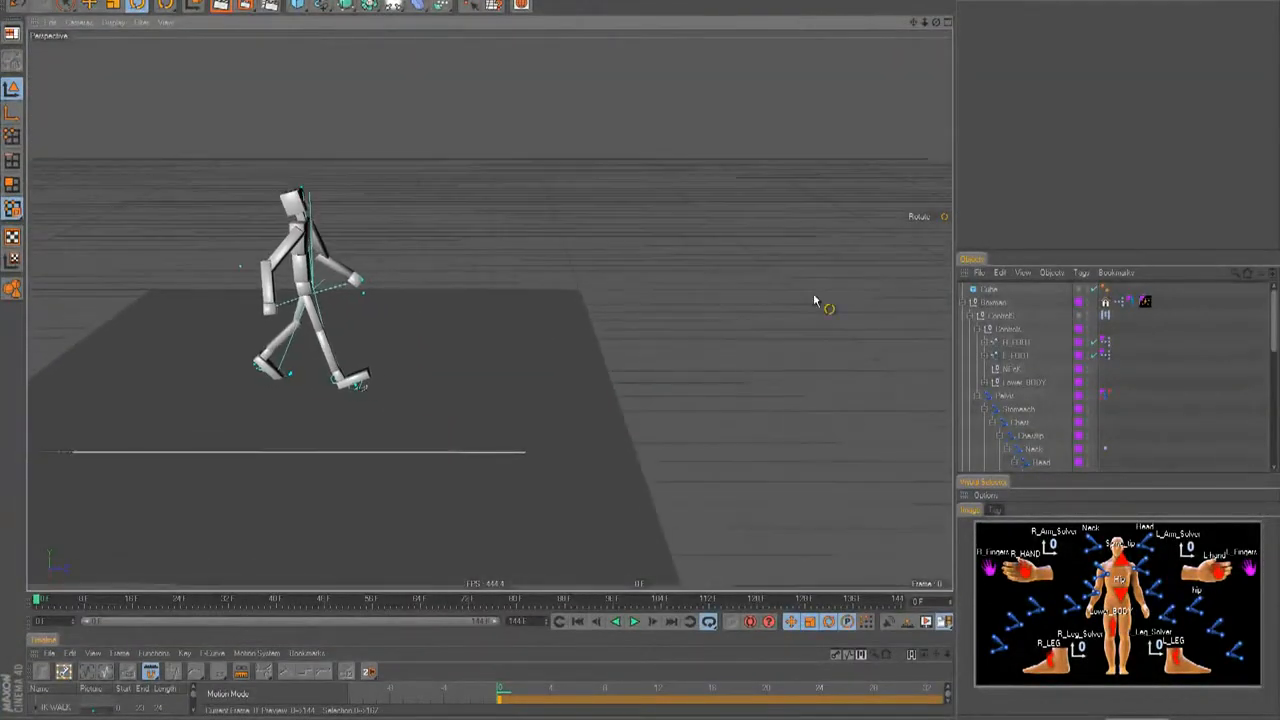
click(962, 302)
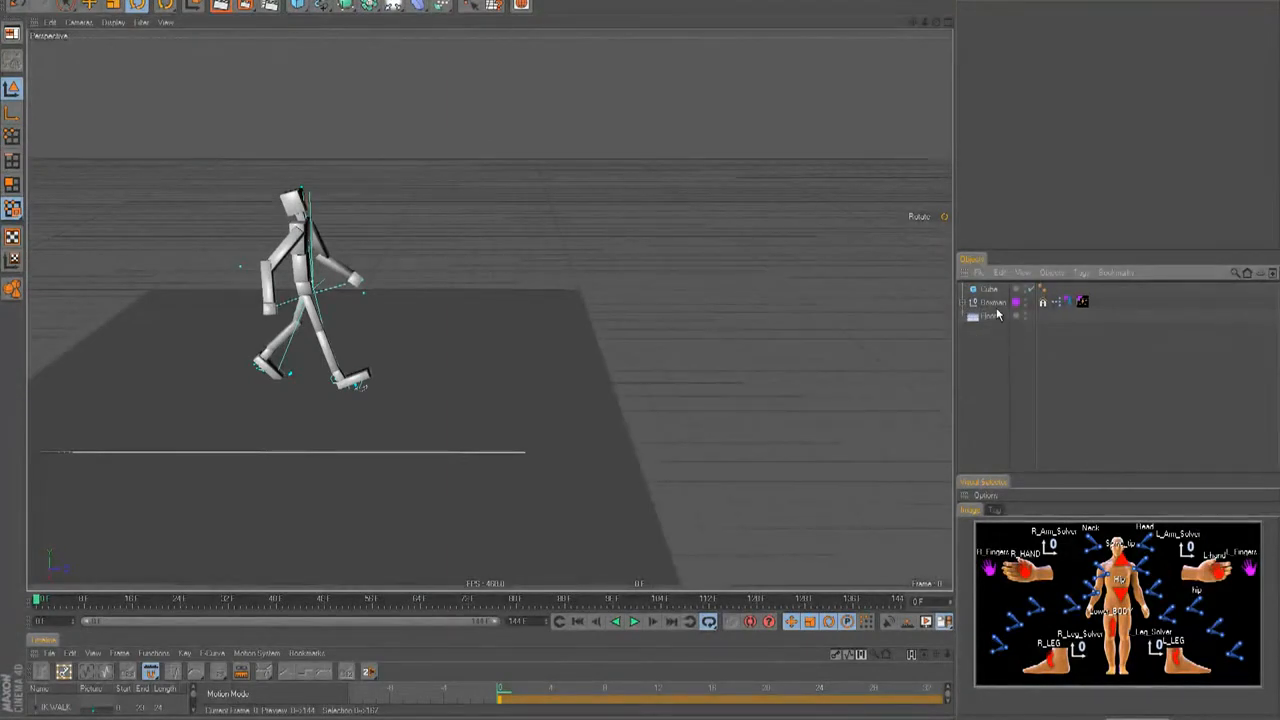
click(963, 302)
click(971, 316)
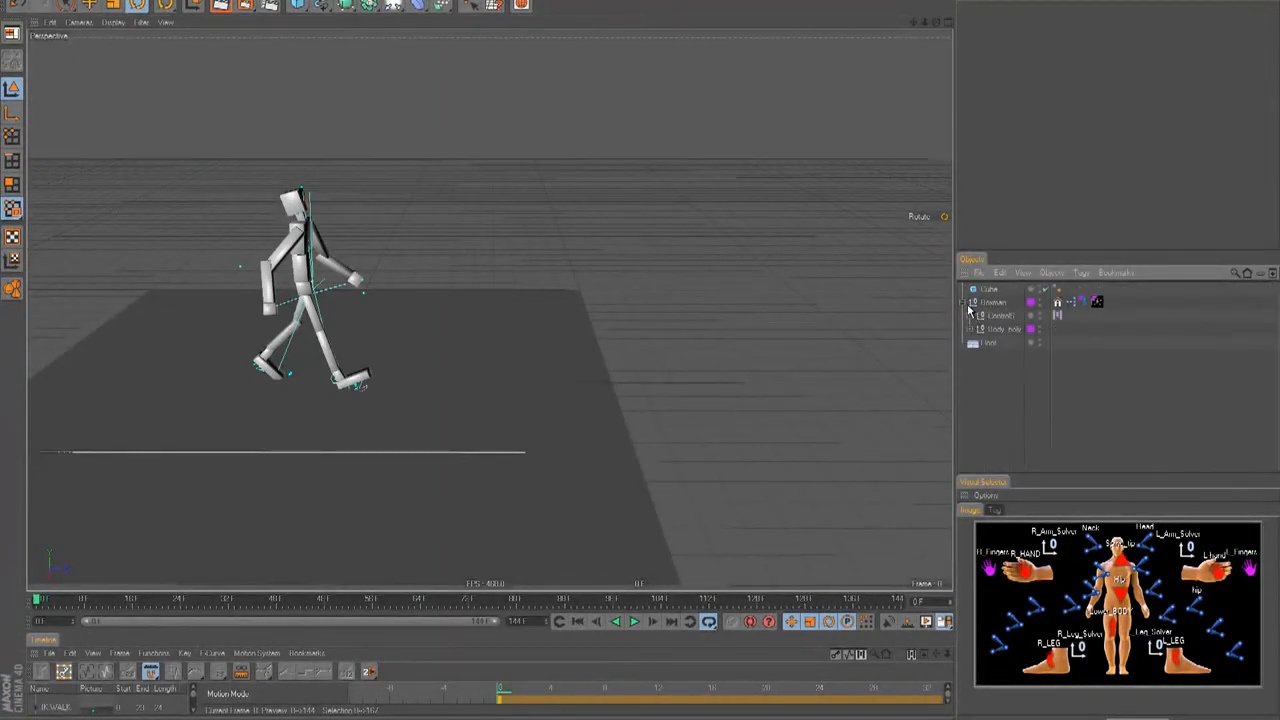
click(986, 317)
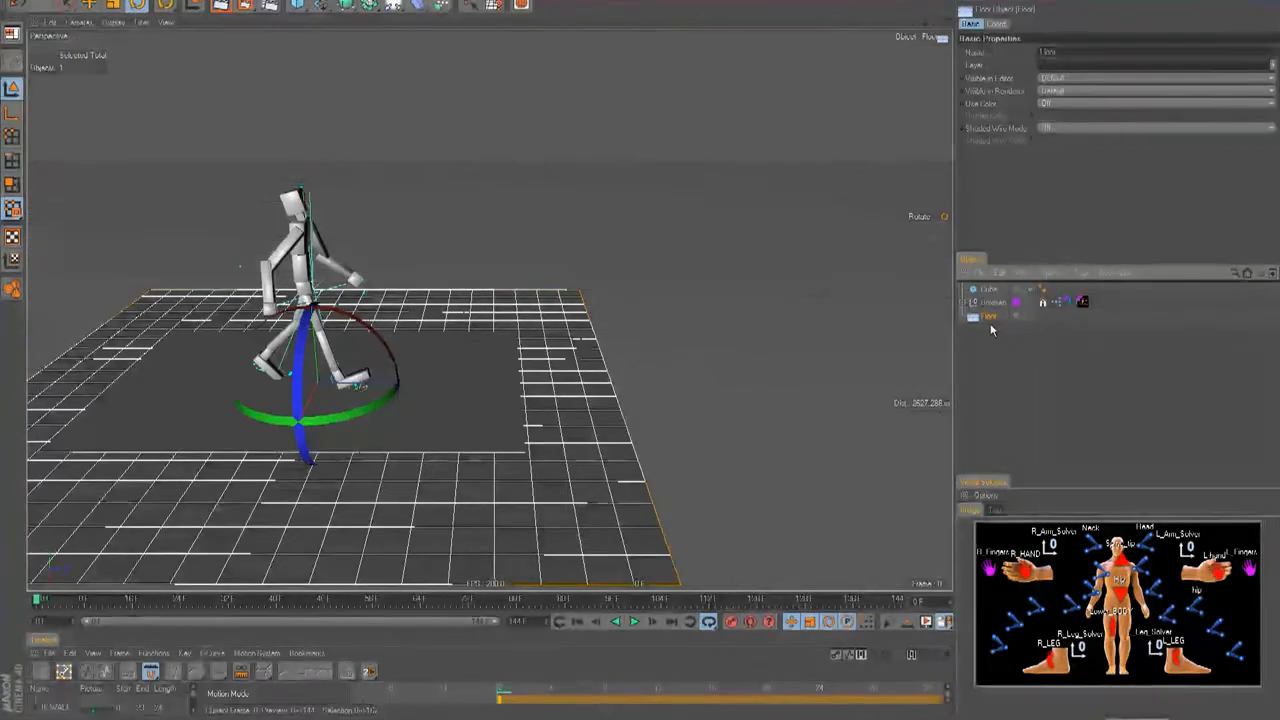
key(Delete)
Select the Cube beneath the character and stretch it in the X and Z directions in the top view into a large ground surface.
click(487, 417)
alt+drag(487, 417, 639, 345)
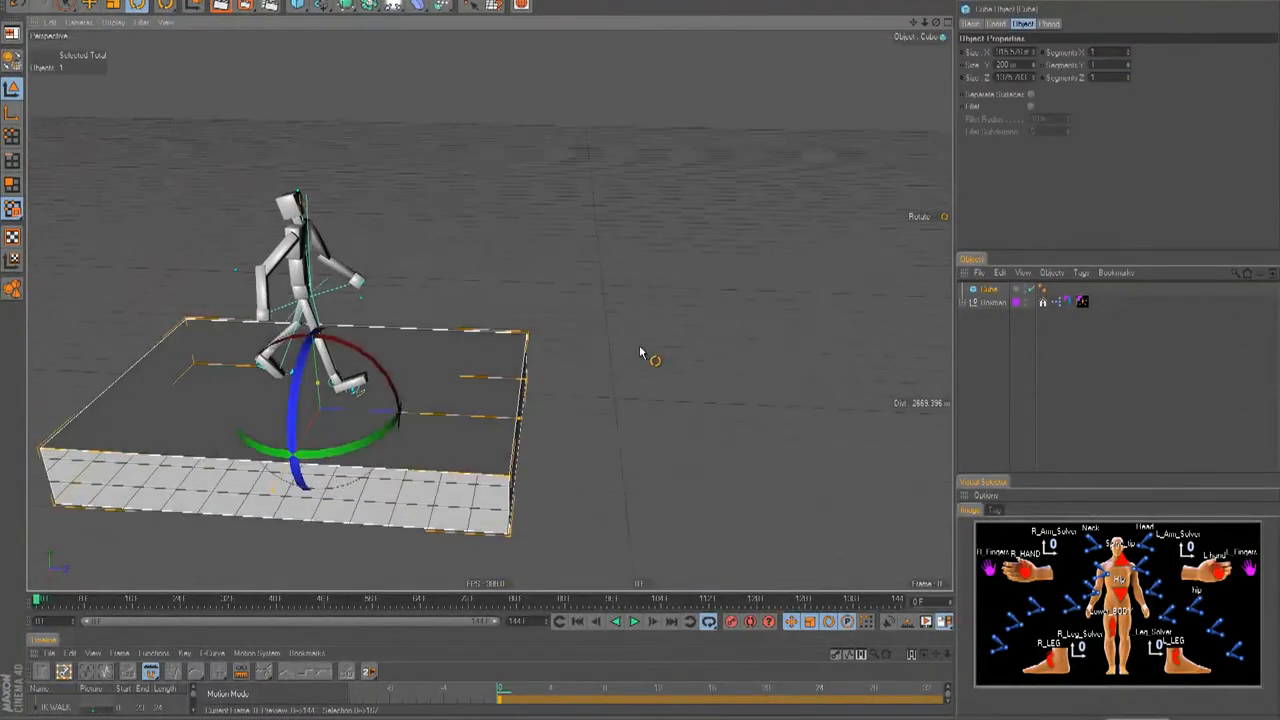
key(e)
alt+drag(491, 416, 457, 392)
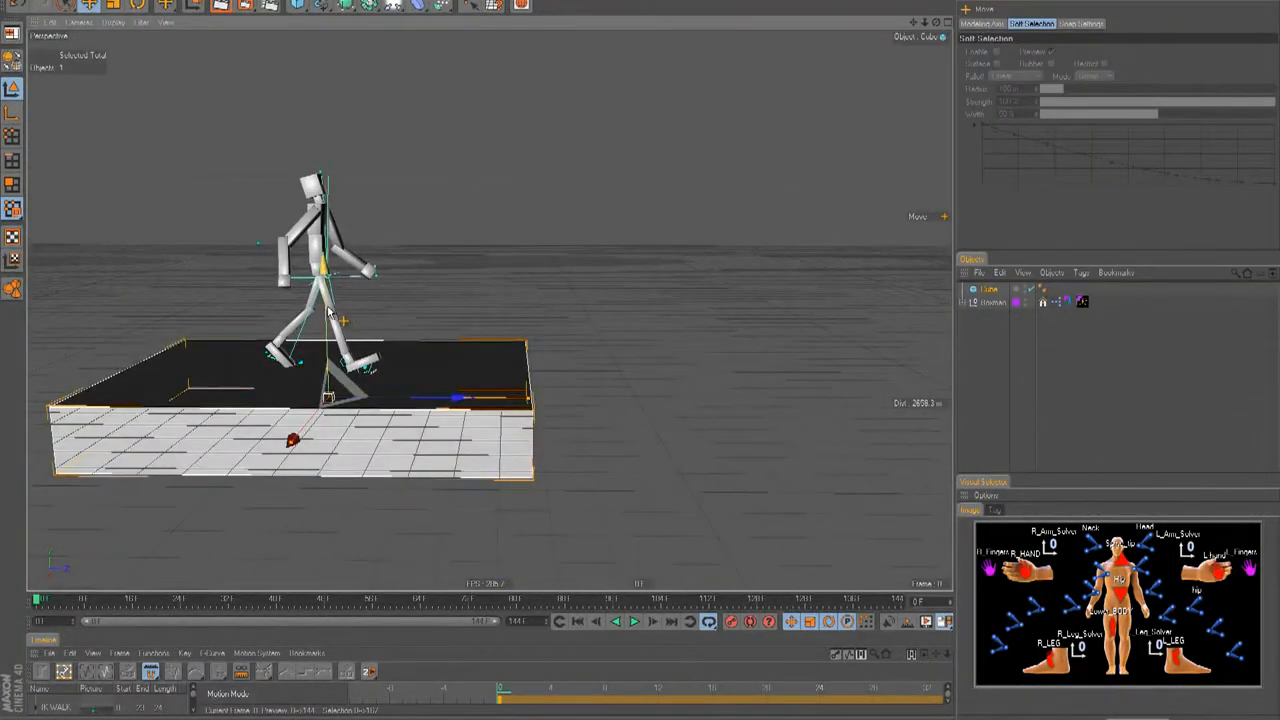
alt+drag(646, 357, 508, 342)
alt+drag(527, 404, 654, 354)
key(F2)
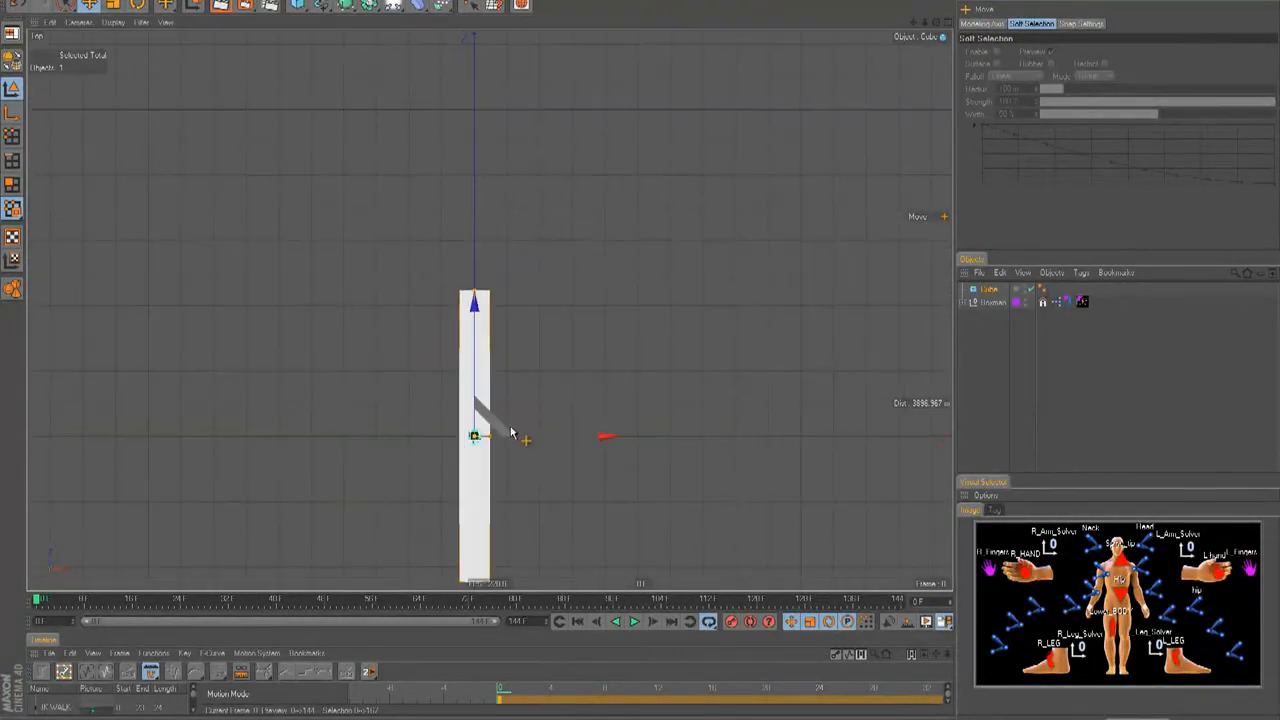
drag(491, 436, 669, 349)
scroll(480, 305, down, 3)
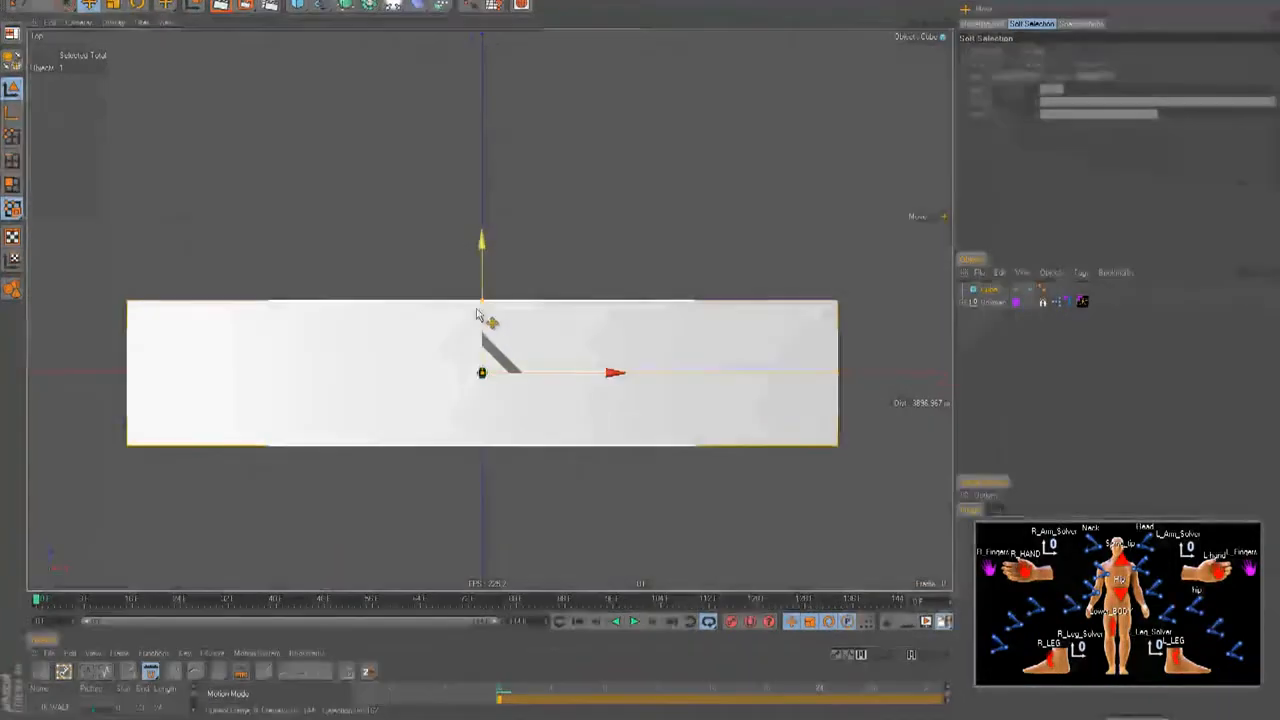
drag(484, 306, 585, 412)
key(F1)
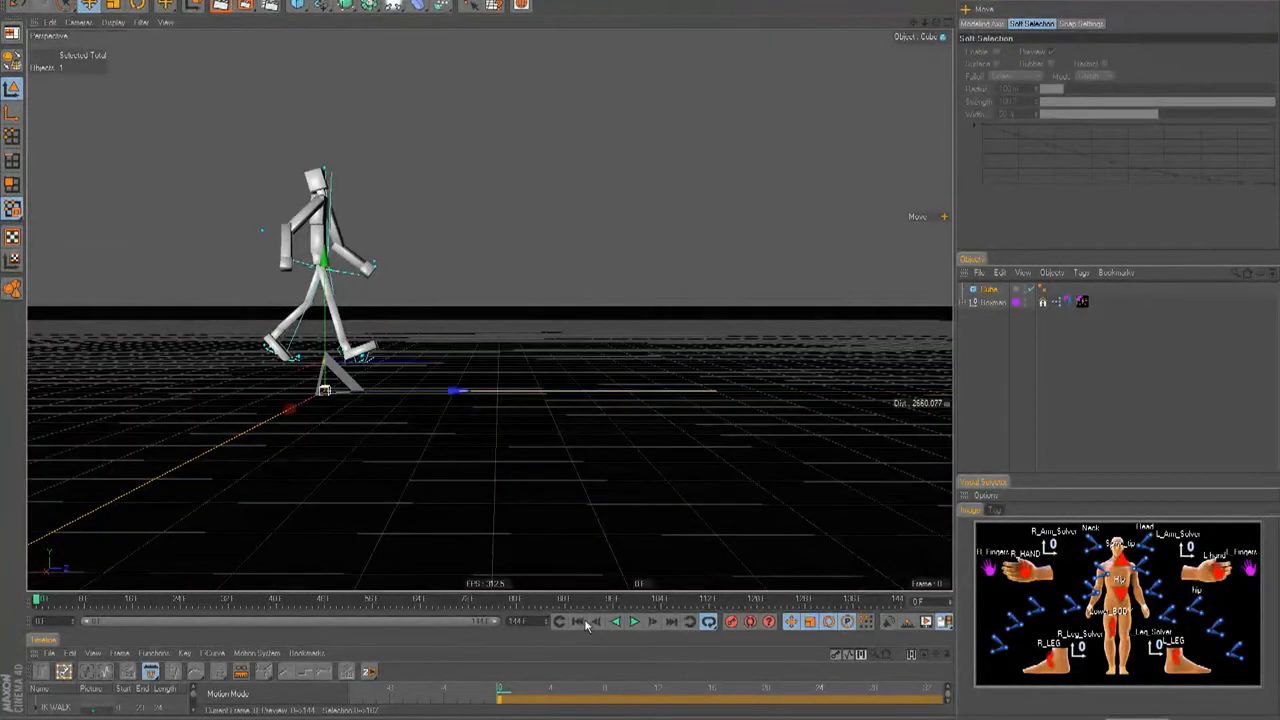
Play the walk over the enlarged ground, go to frame 16 and lower the Cube slightly beneath the character's feet.
click(635, 622)
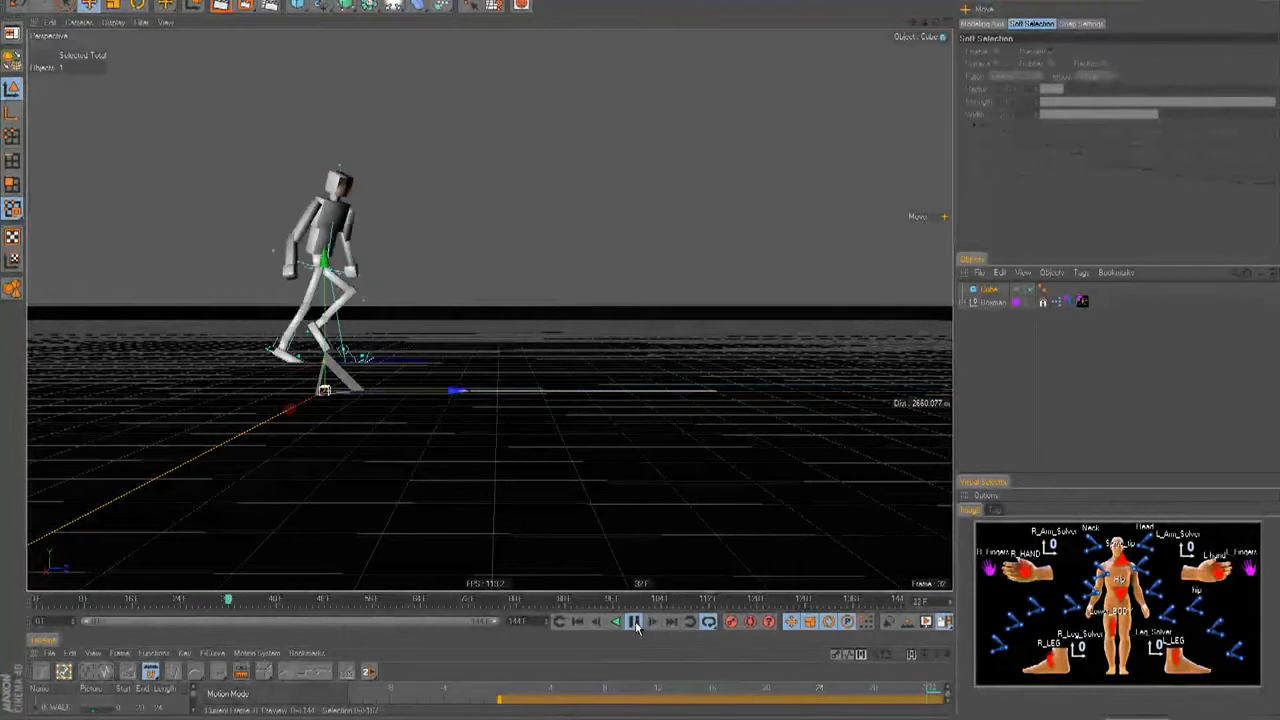
click(635, 622)
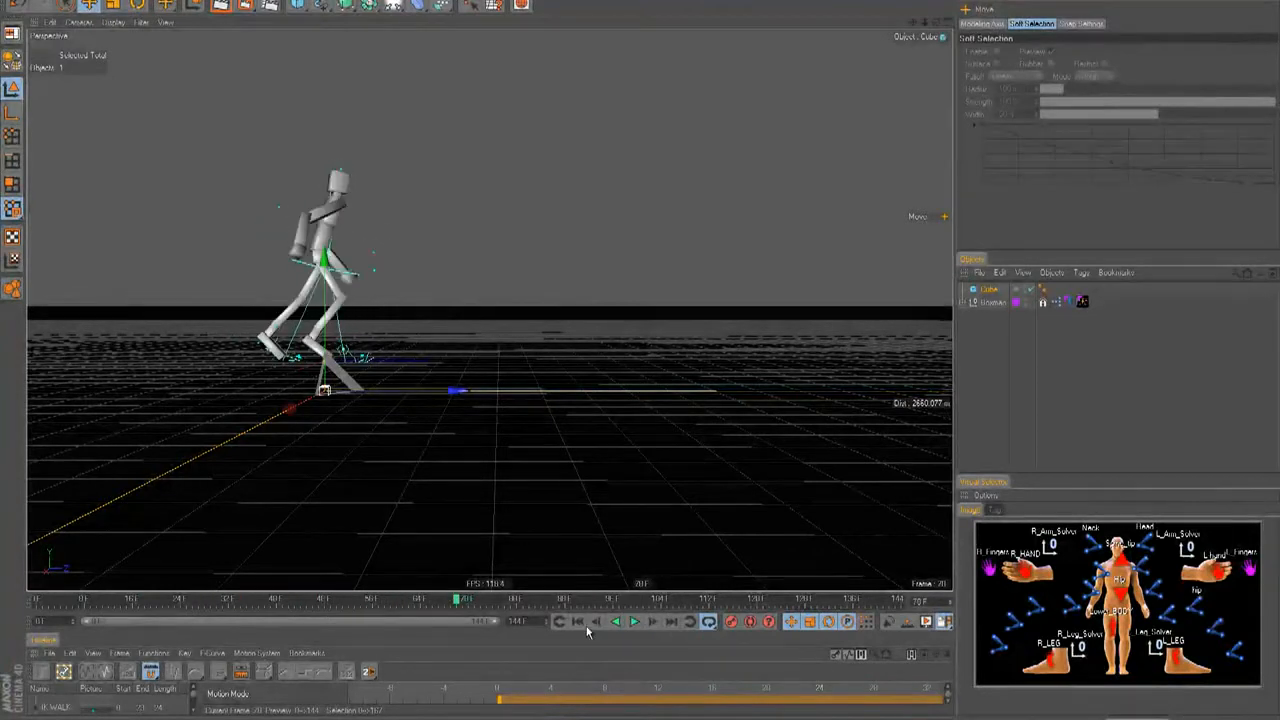
click(577, 622)
drag(79, 601, 132, 605)
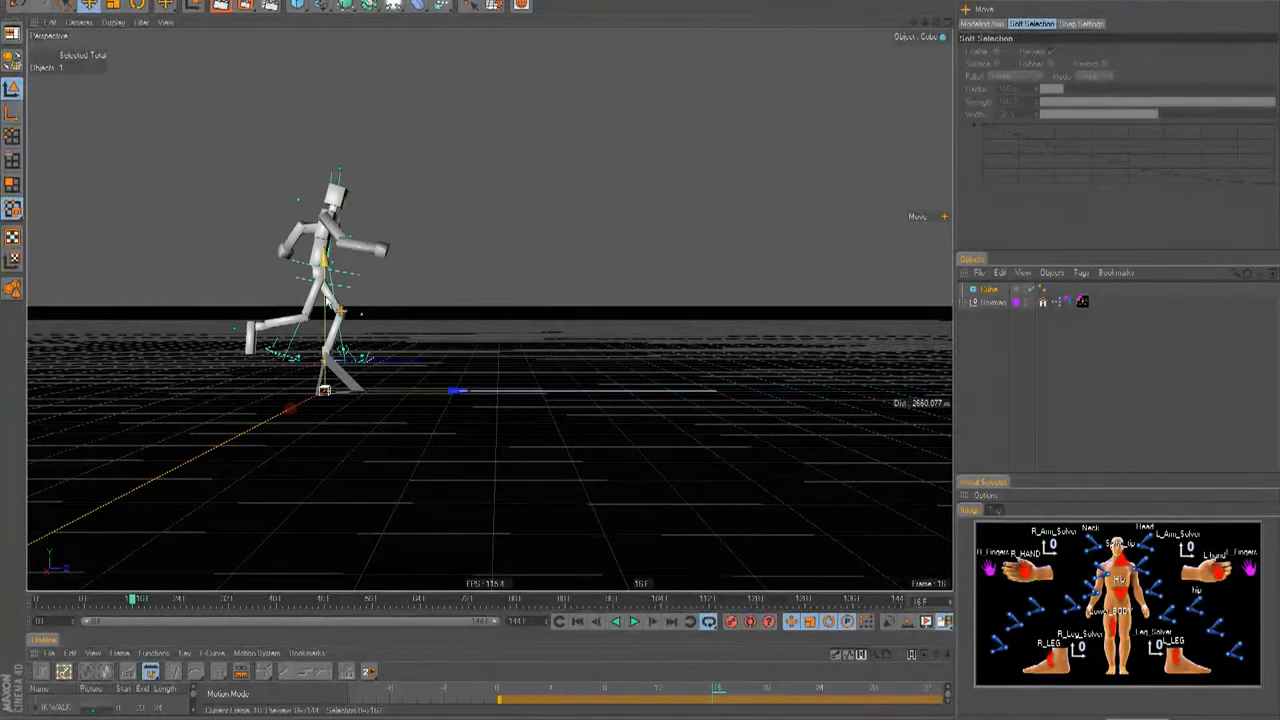
drag(326, 300, 326, 306)
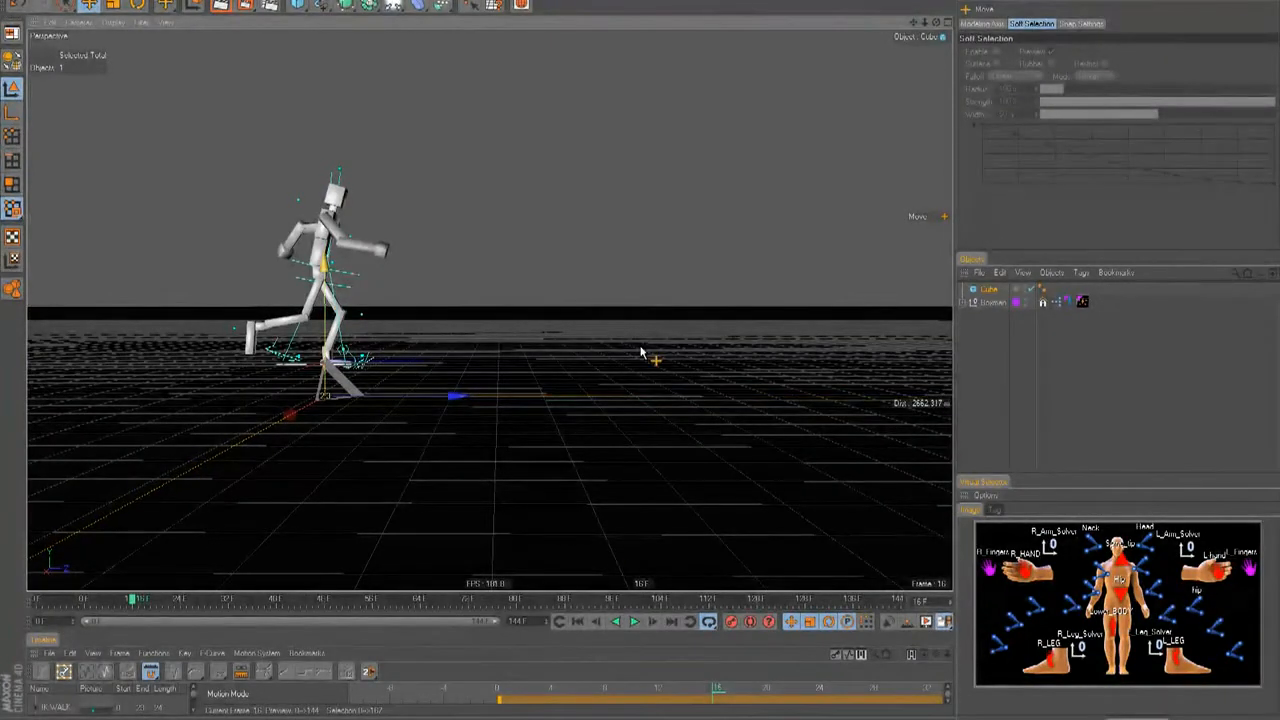
Play the walk to check the foot contact with the lowered Cube and return to the first frame.
click(633, 621)
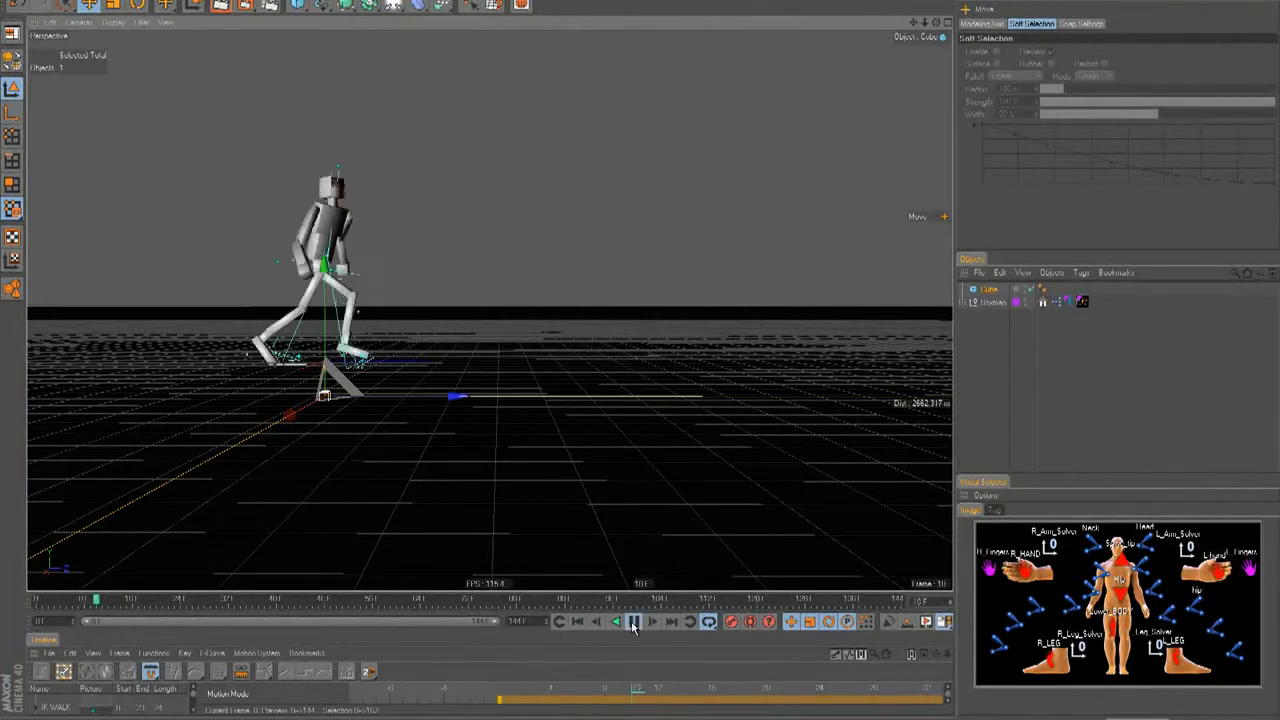
click(633, 621)
click(577, 621)
Draw a straight Linear spline along the Z axis in the top view and move it sideways in line with the walking character.
click(1014, 354)
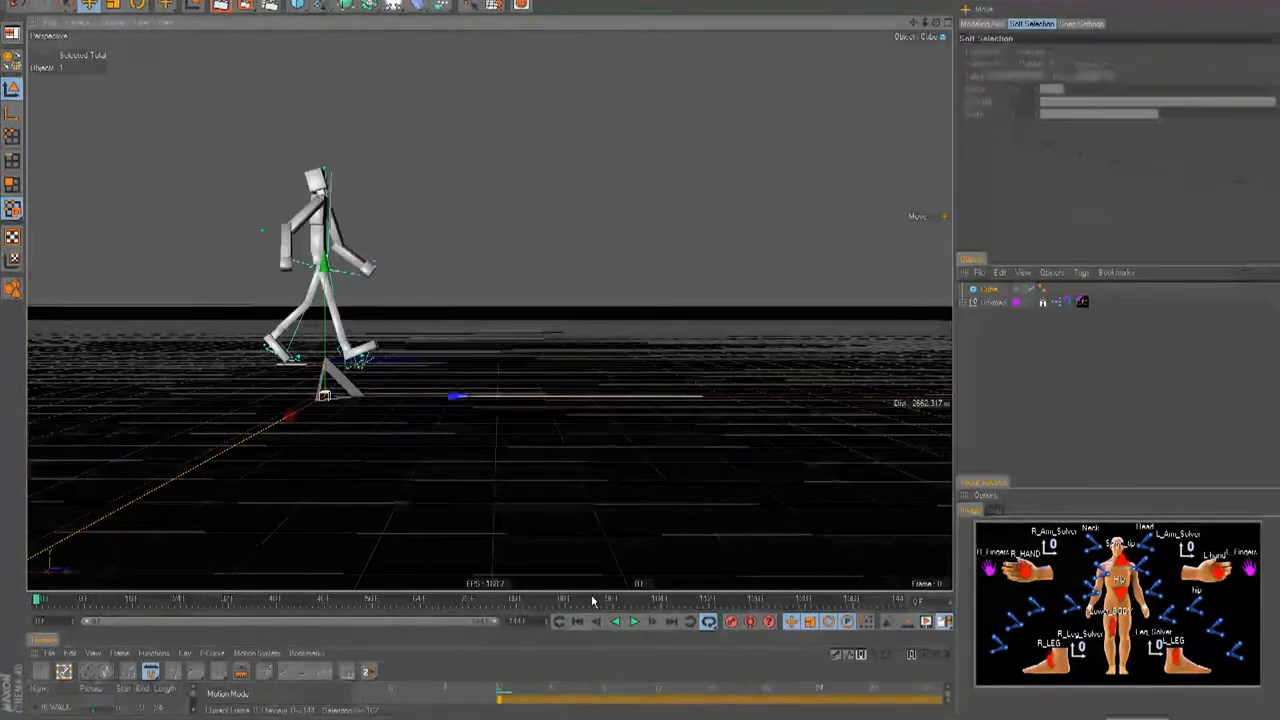
scroll(643, 351, up, 3)
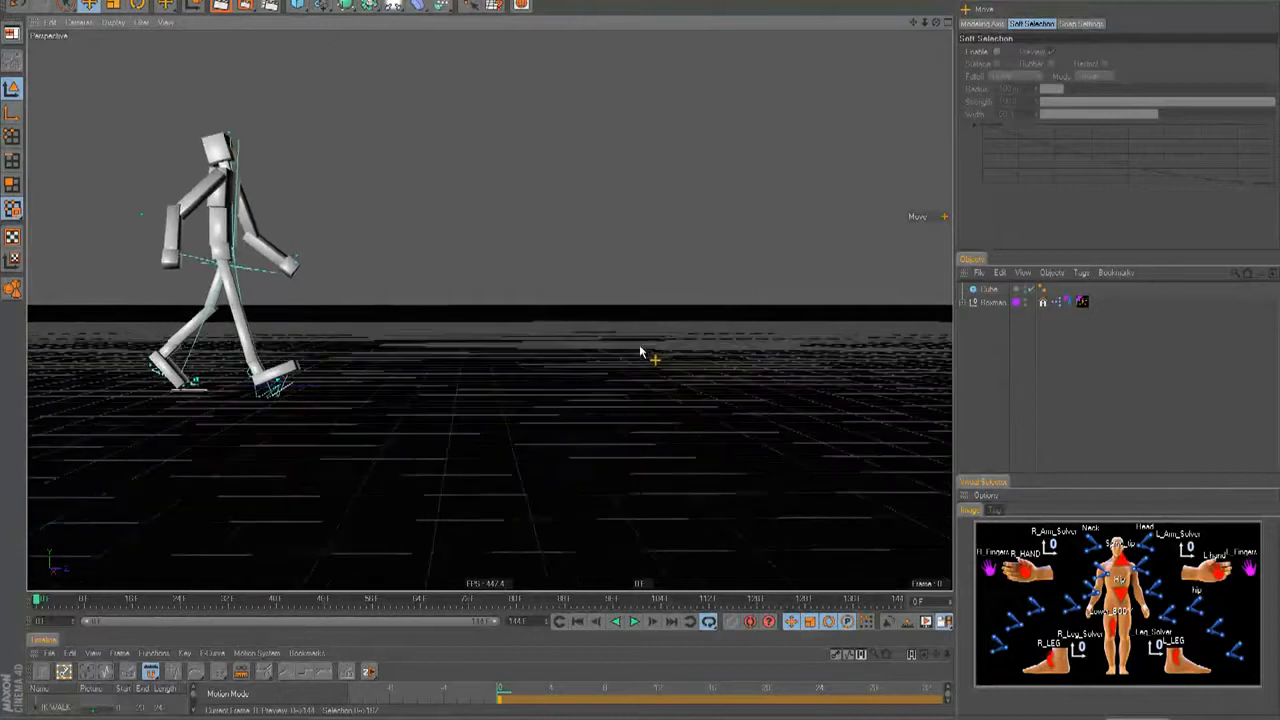
scroll(645, 348, down, 3)
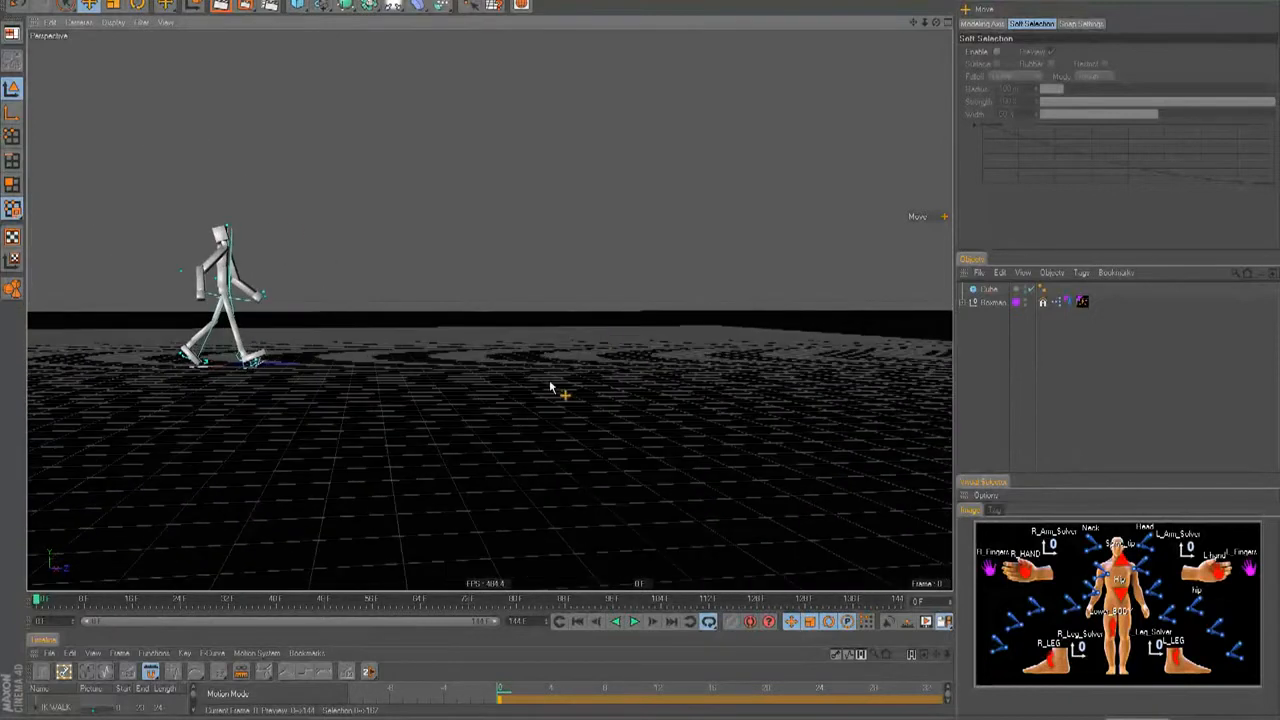
key(F2)
click(322, 7)
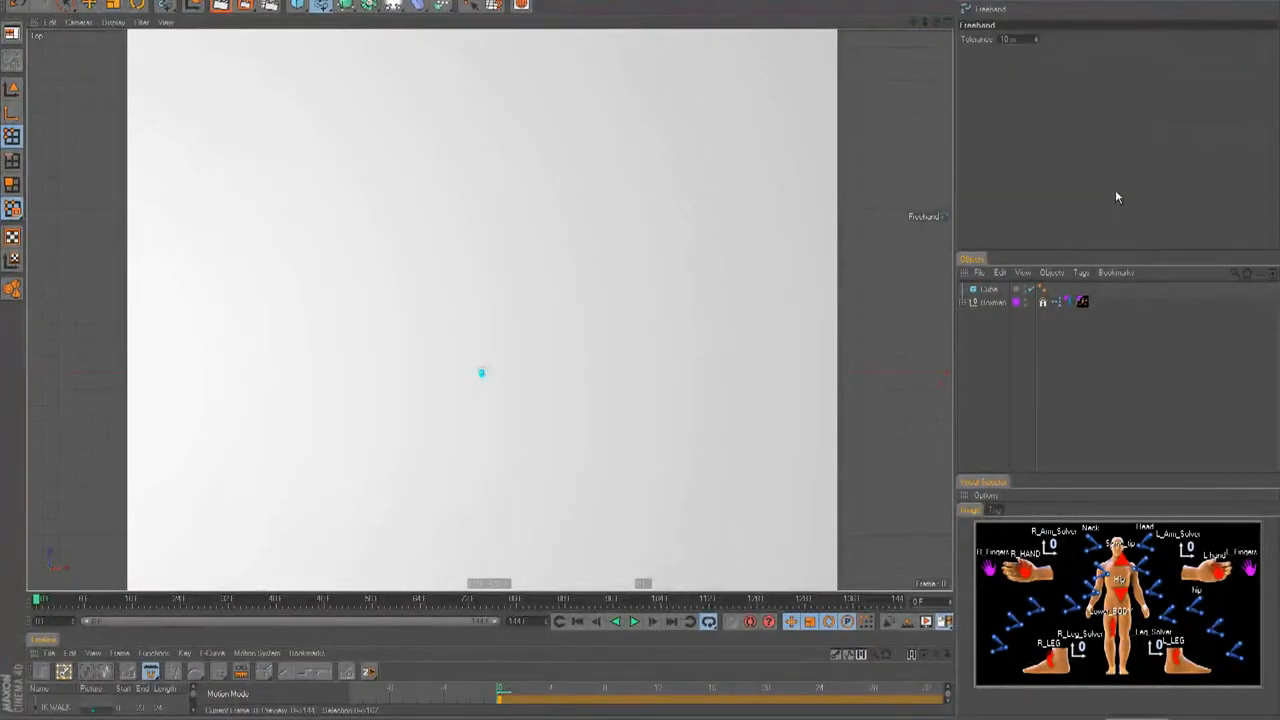
drag(320, 12, 503, 40)
scroll(600, 352, up, 2)
scroll(630, 357, down, 2)
scroll(560, 350, up, 1)
click(483, 420)
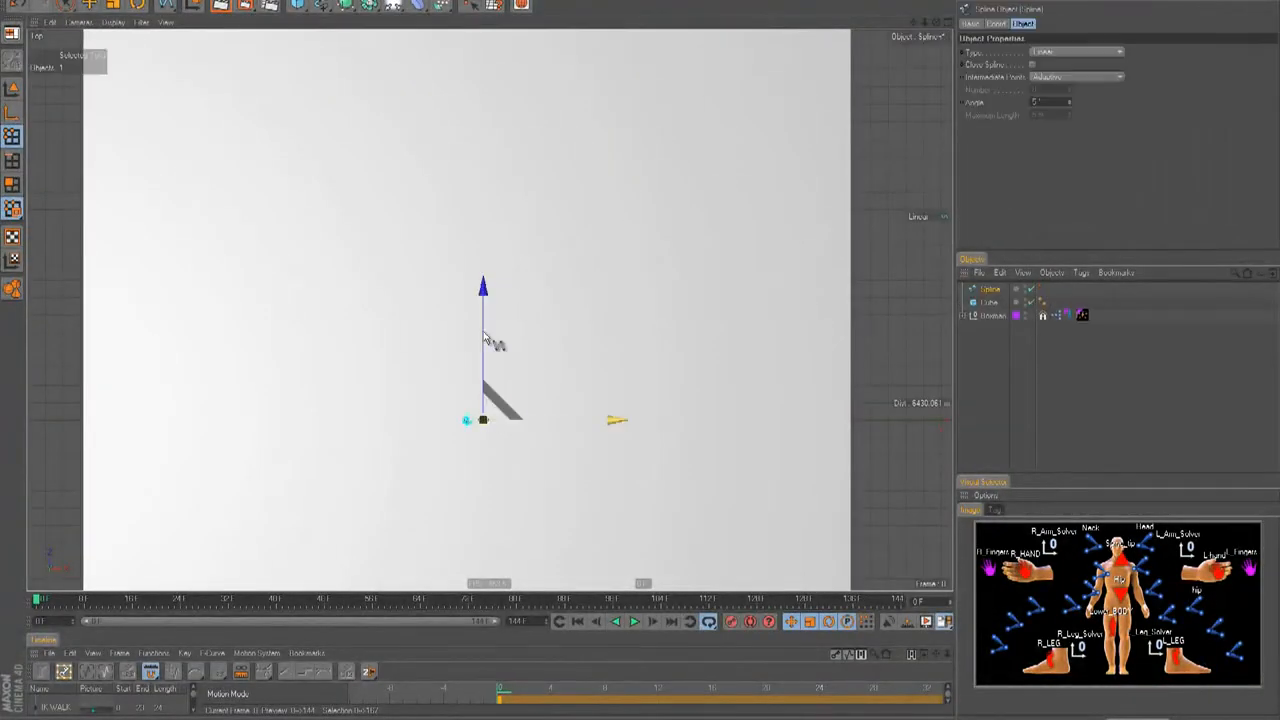
key(F1)
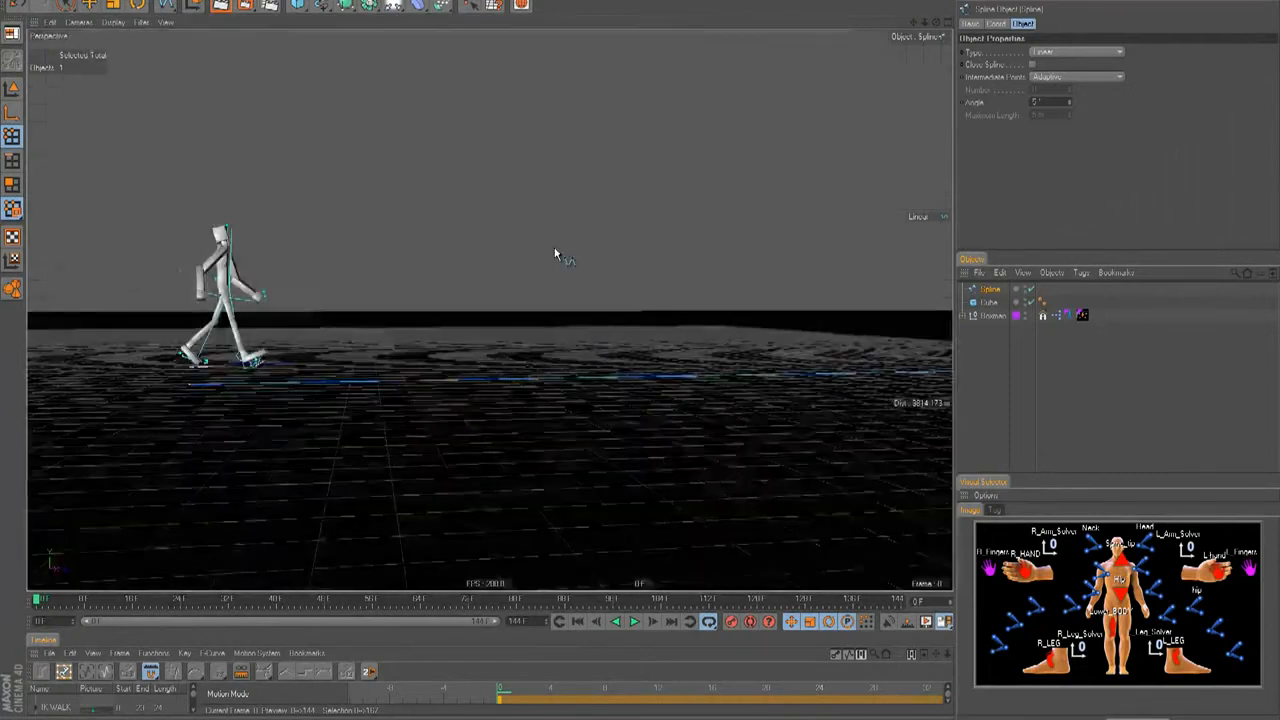
alt+drag(638, 344, 445, 330)
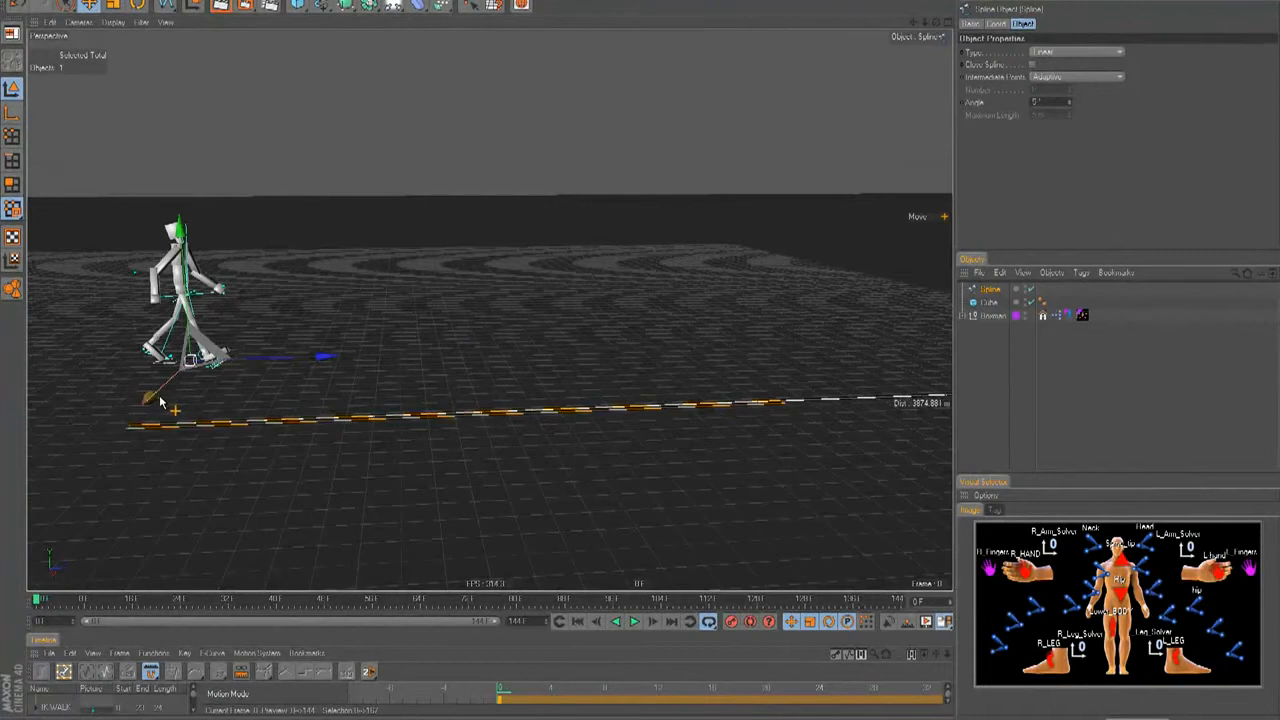
alt+drag(651, 354, 698, 360)
Add an Align To Spline tag to the Bowman rig, with the drawn Spline as its Spline Path and Tangential enabled.
right_click(988, 322)
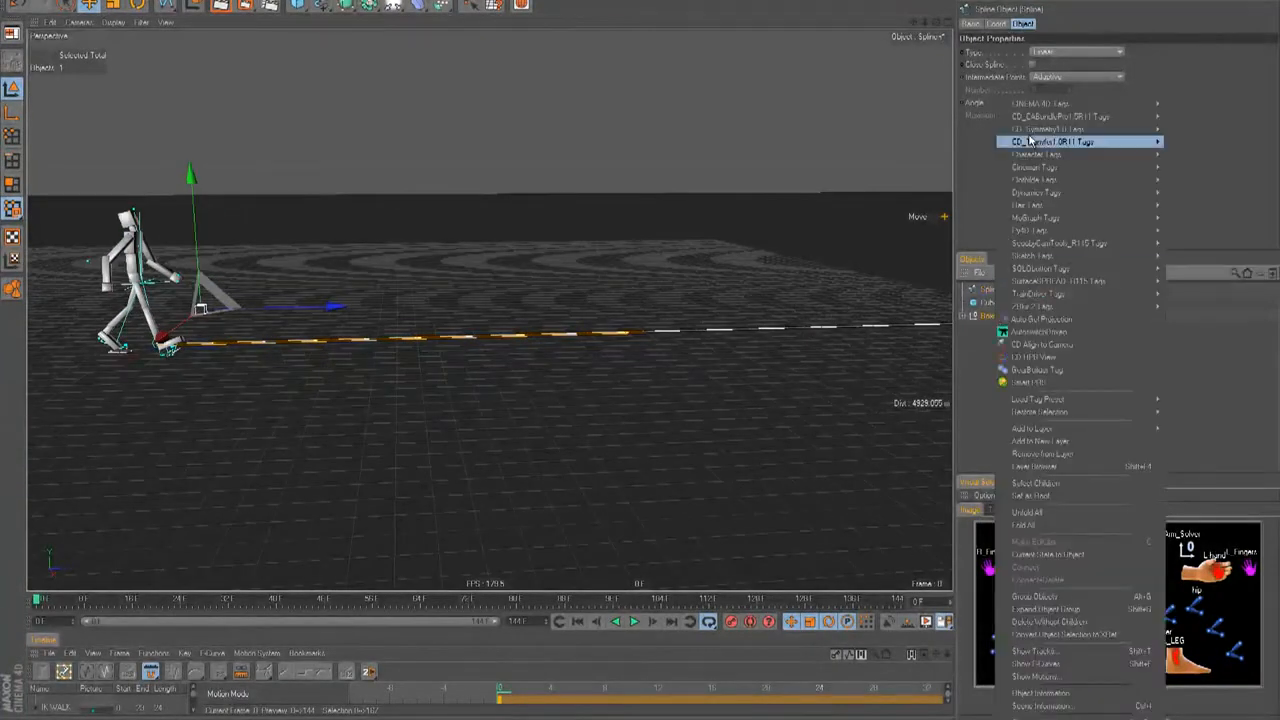
mouse_move(1046, 104)
click(1192, 116)
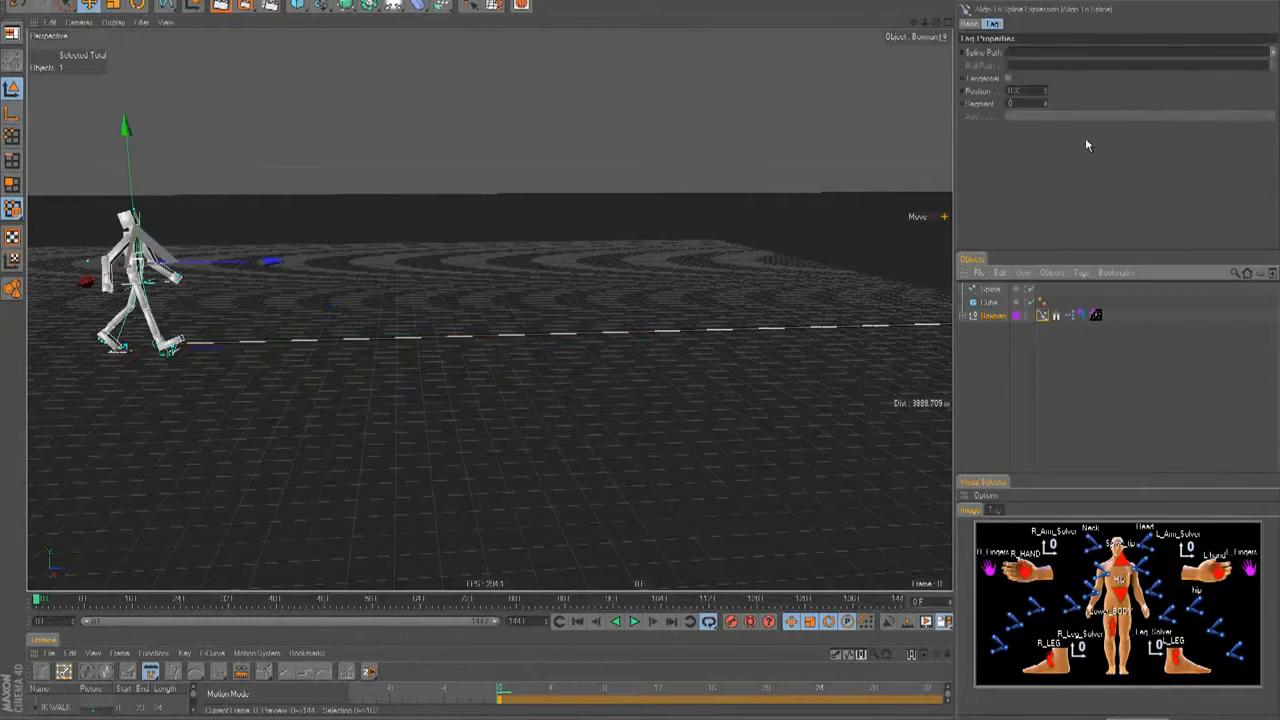
drag(988, 292, 1045, 55)
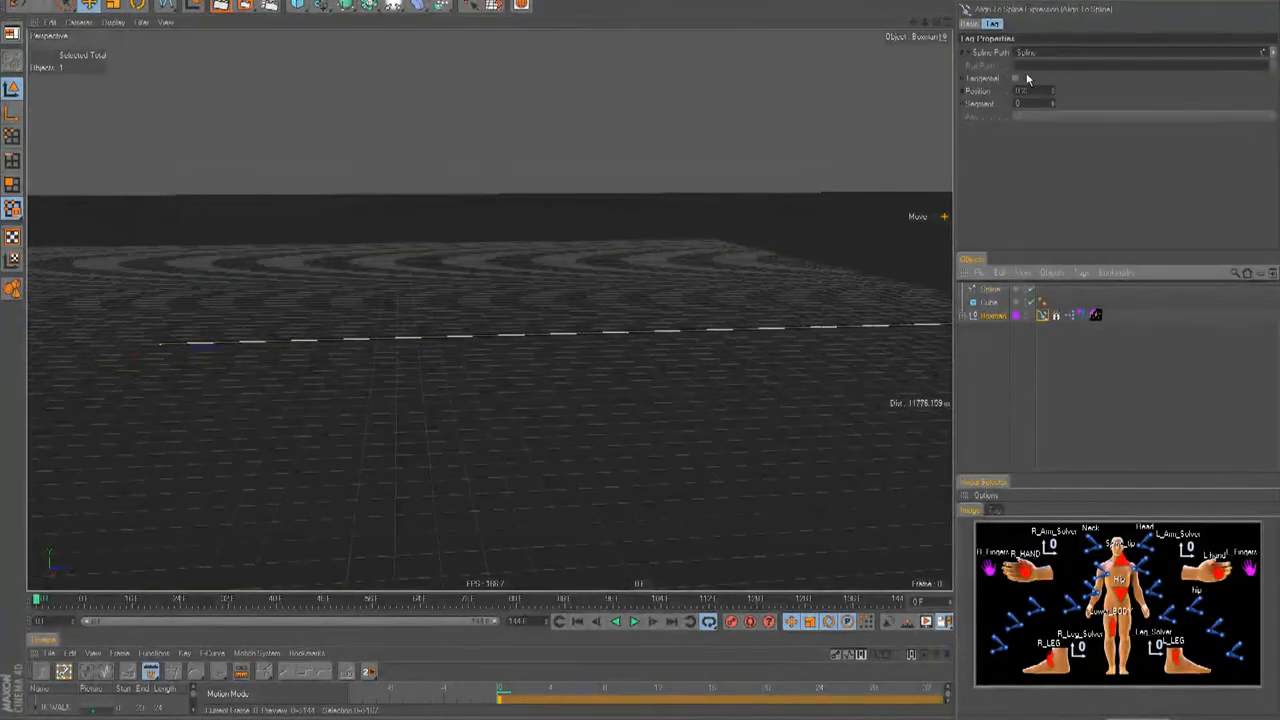
click(1017, 79)
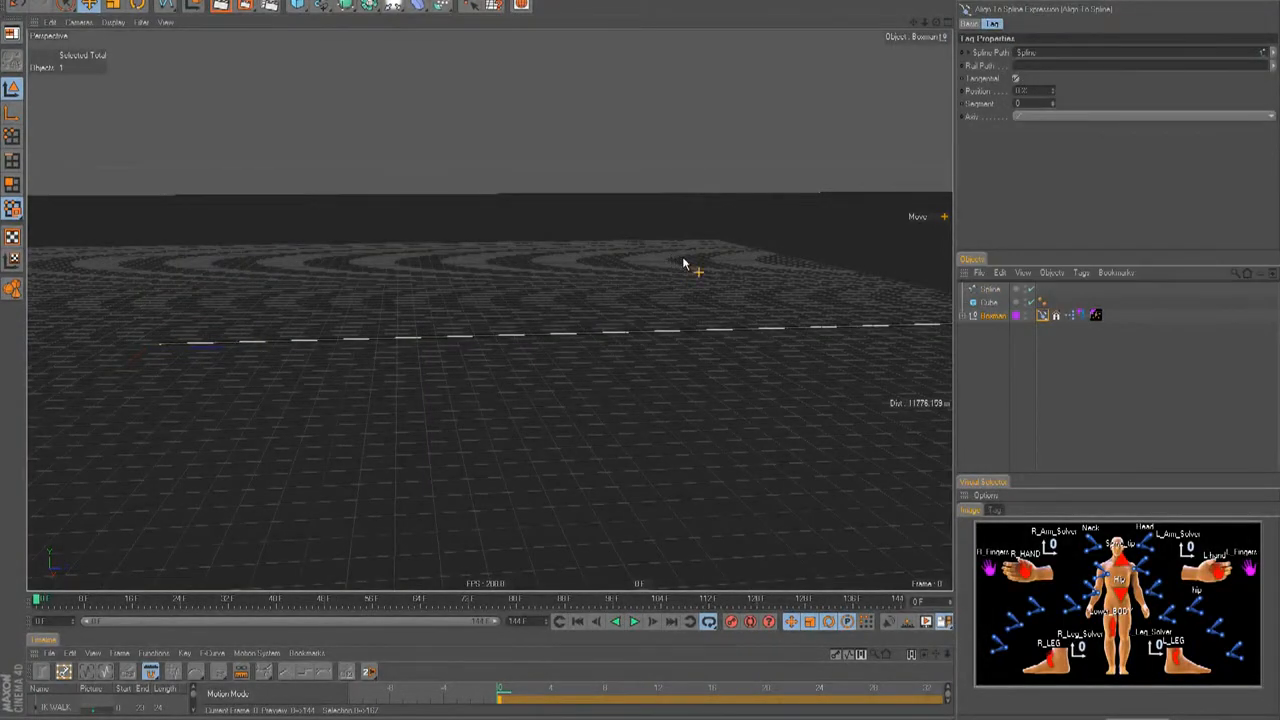
Vary the Align To Spline tag's Position value to test the character's travel and facing direction along the spline.
scroll(682, 263, up, 5)
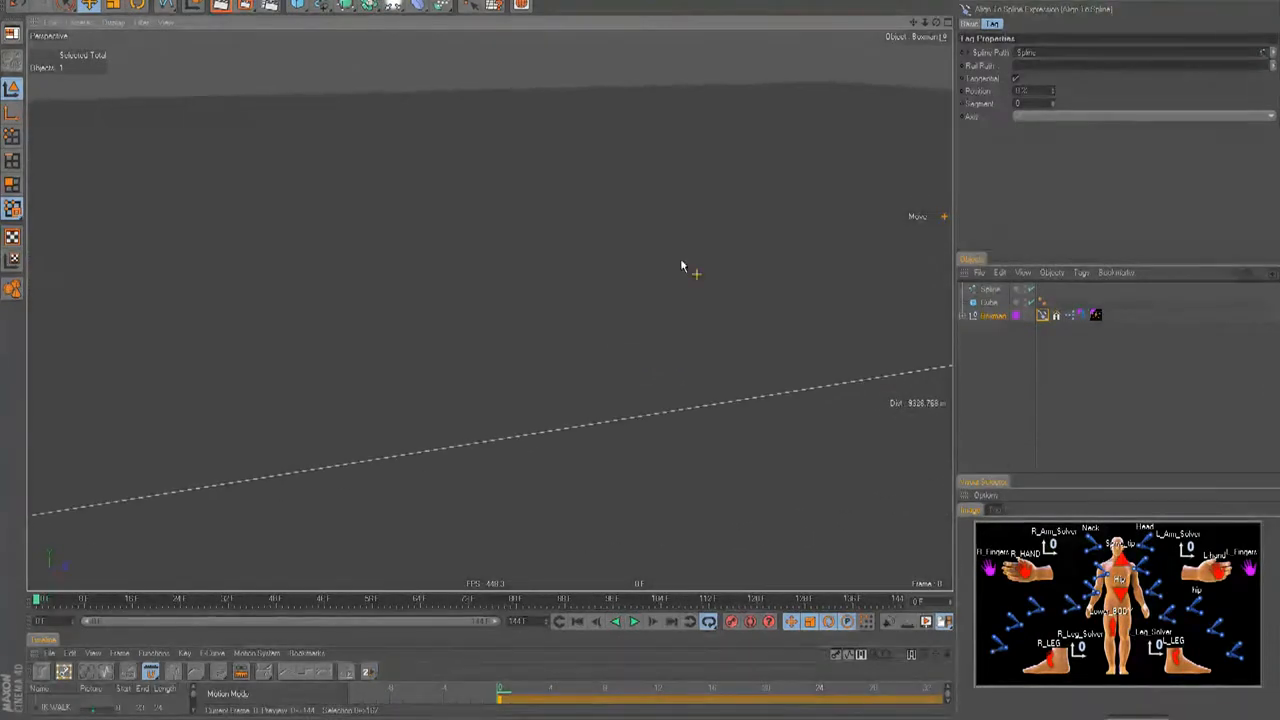
scroll(649, 349, up, 4)
alt+middle_drag(639, 346, 643, 349)
alt+drag(643, 349, 695, 253)
drag(1054, 91, 1054, 91)
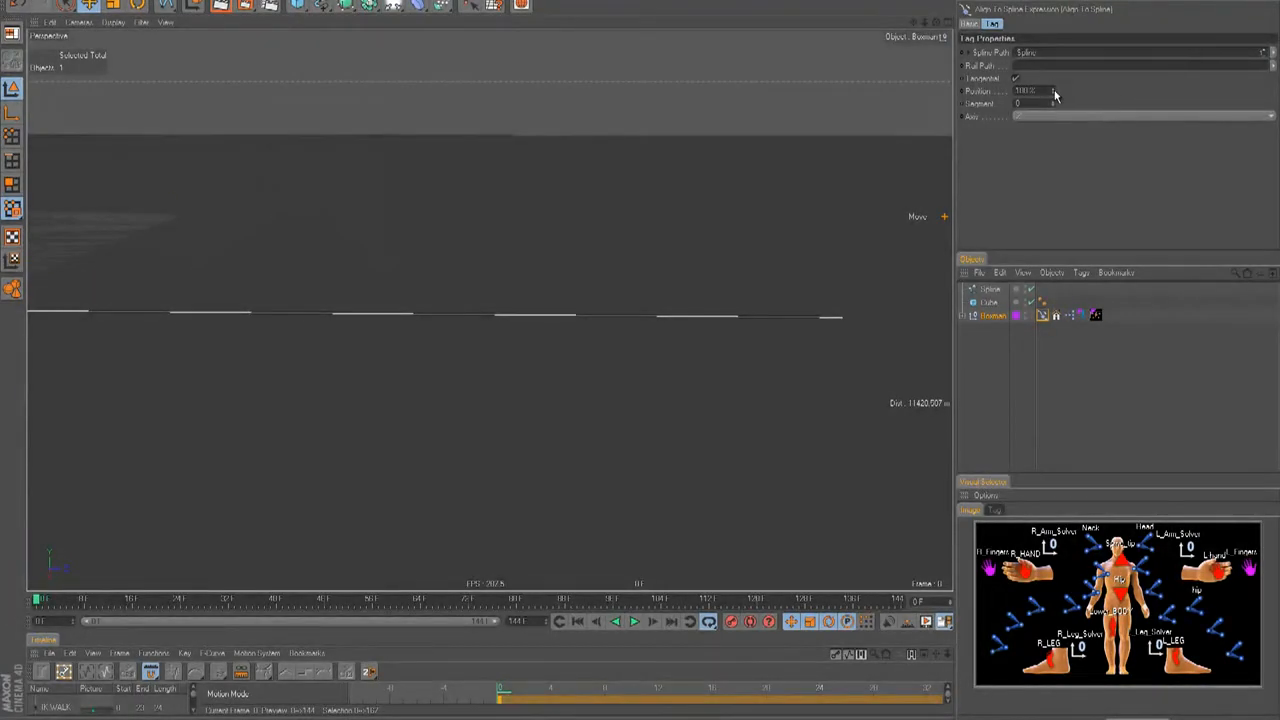
scroll(680, 352, up, 5)
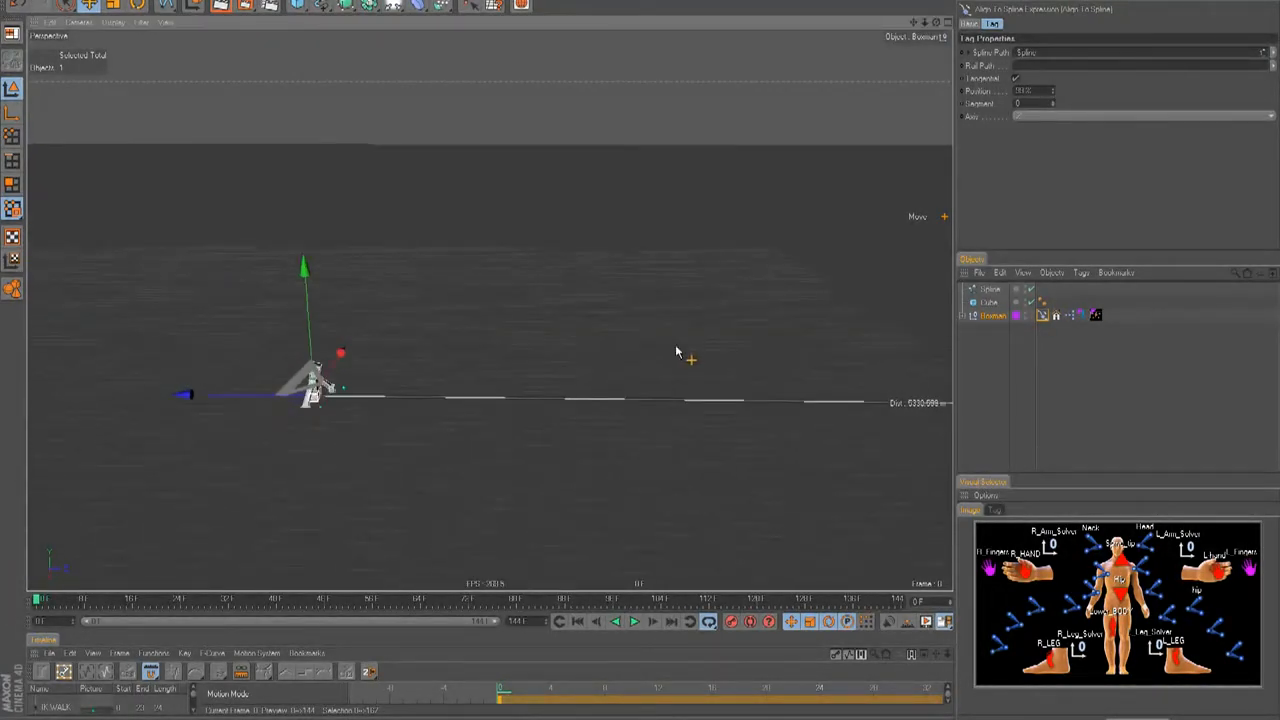
scroll(639, 352, up, 3)
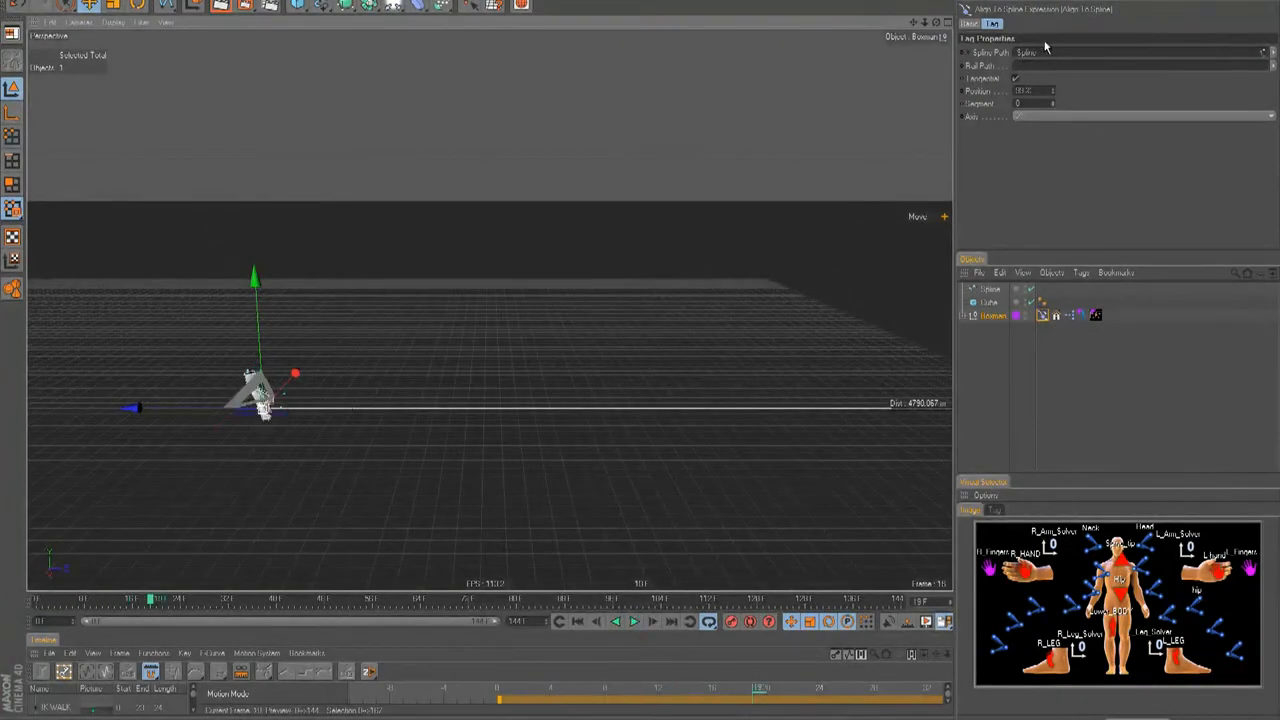
drag(1055, 96, 1055, 146)
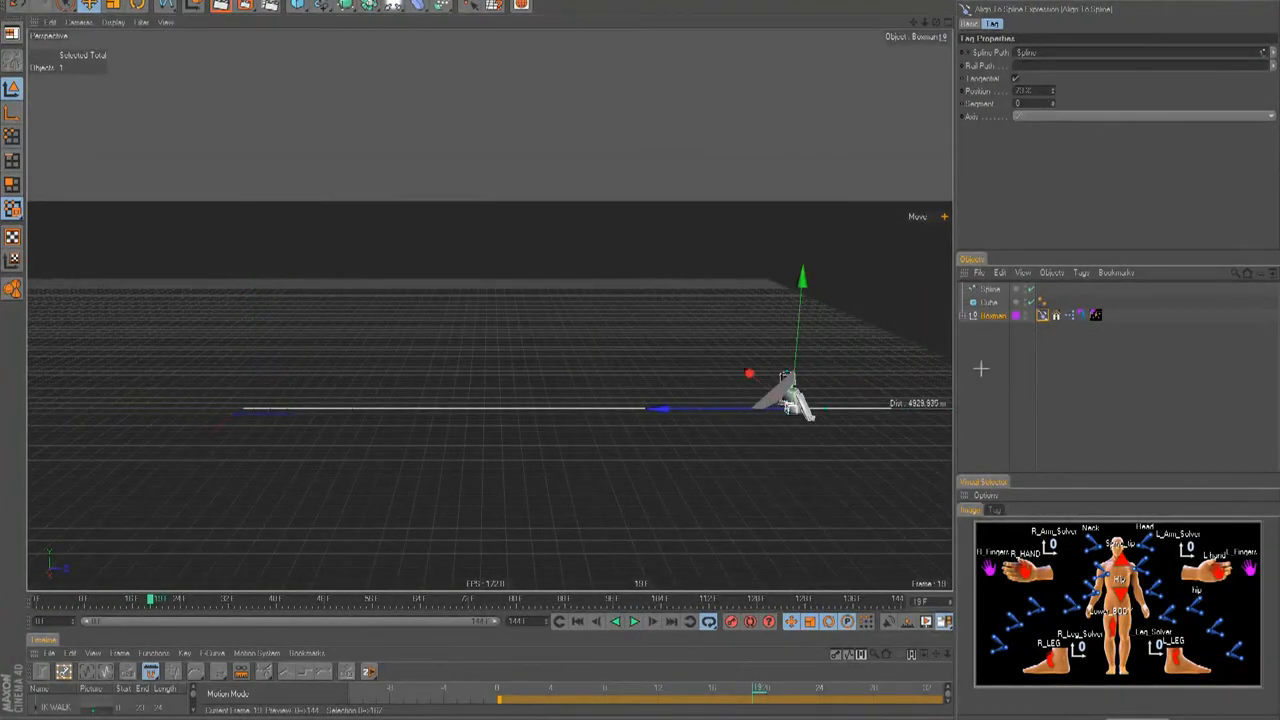
Select the Spline in point mode and reverse its point sequence.
click(990, 289)
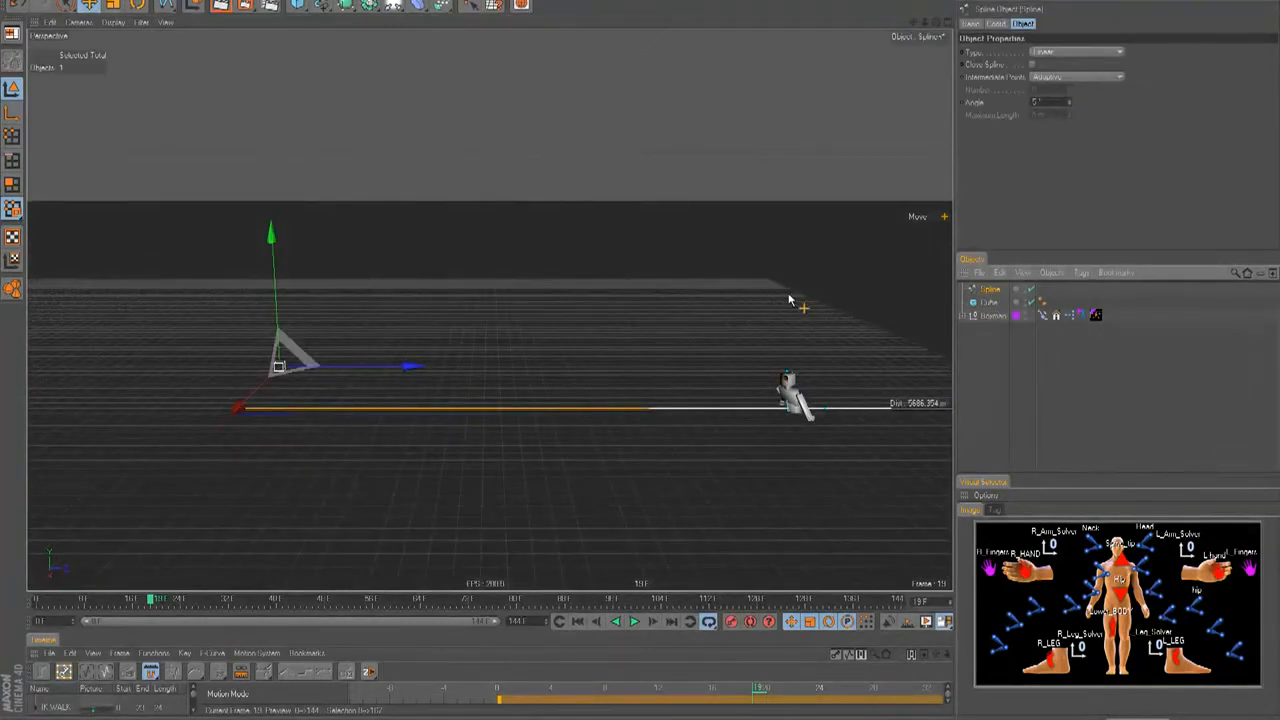
click(13, 140)
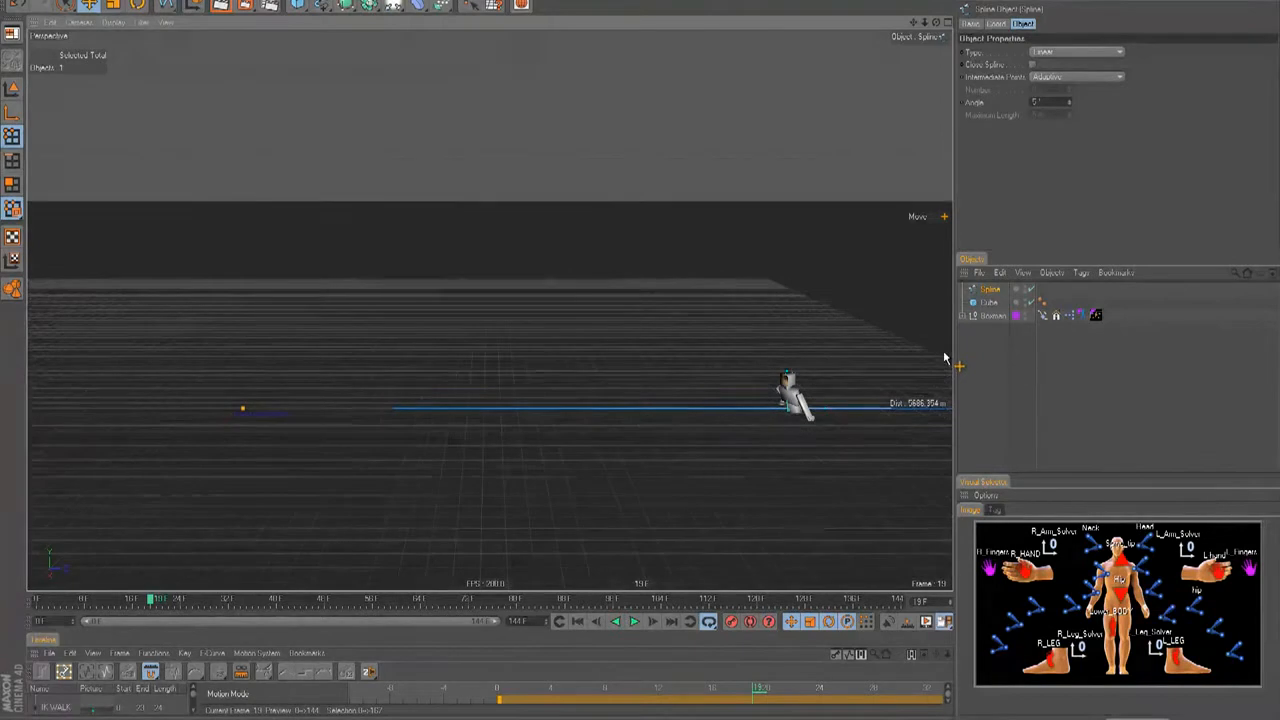
click(140, 7)
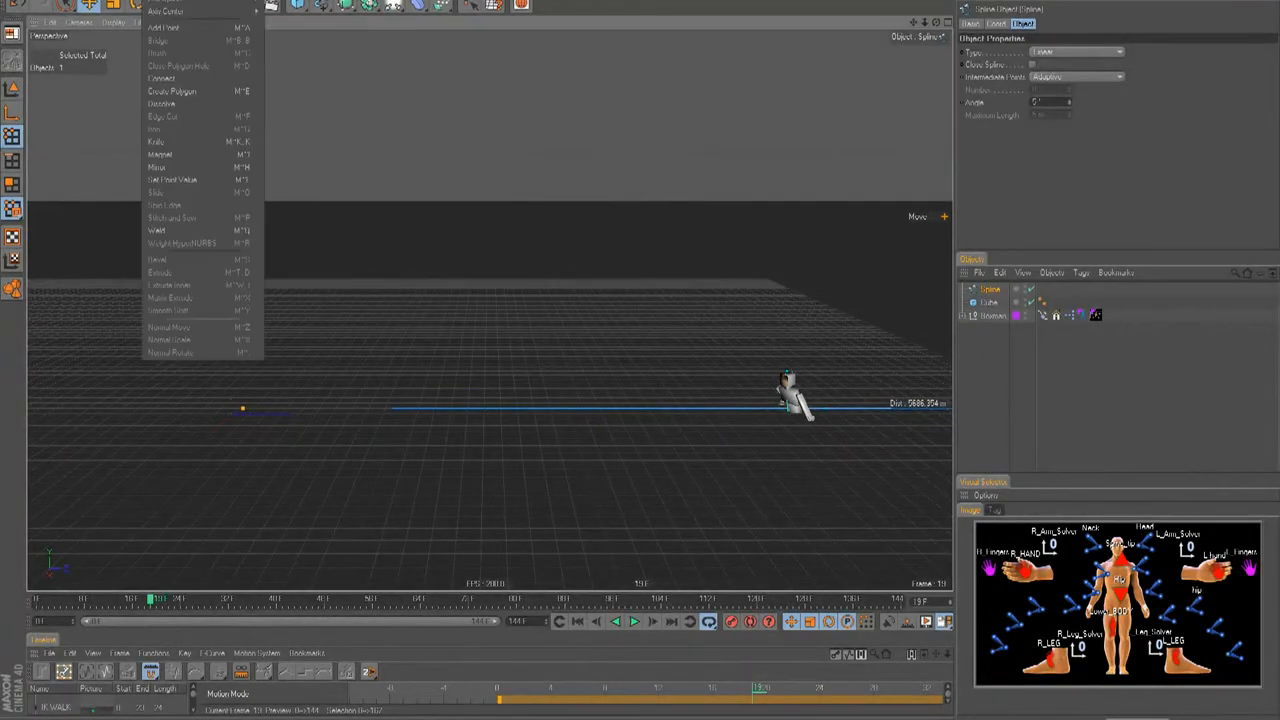
mouse_move(173, 4)
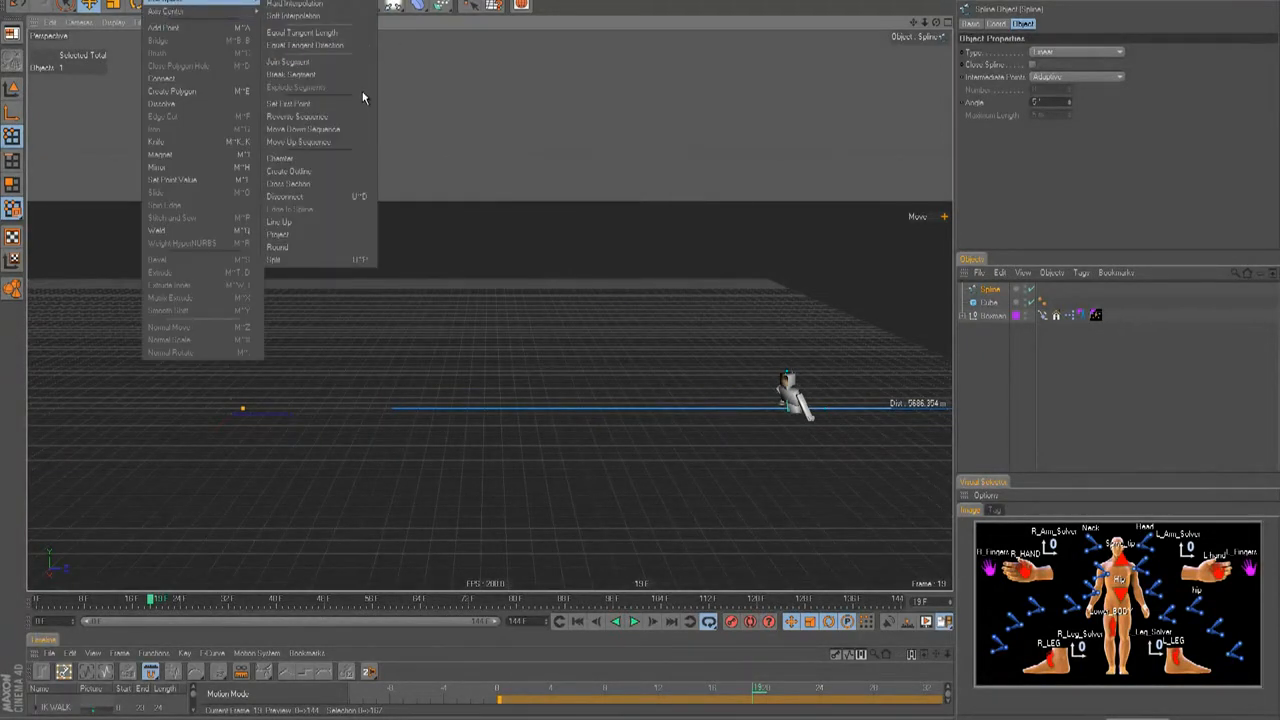
click(334, 126)
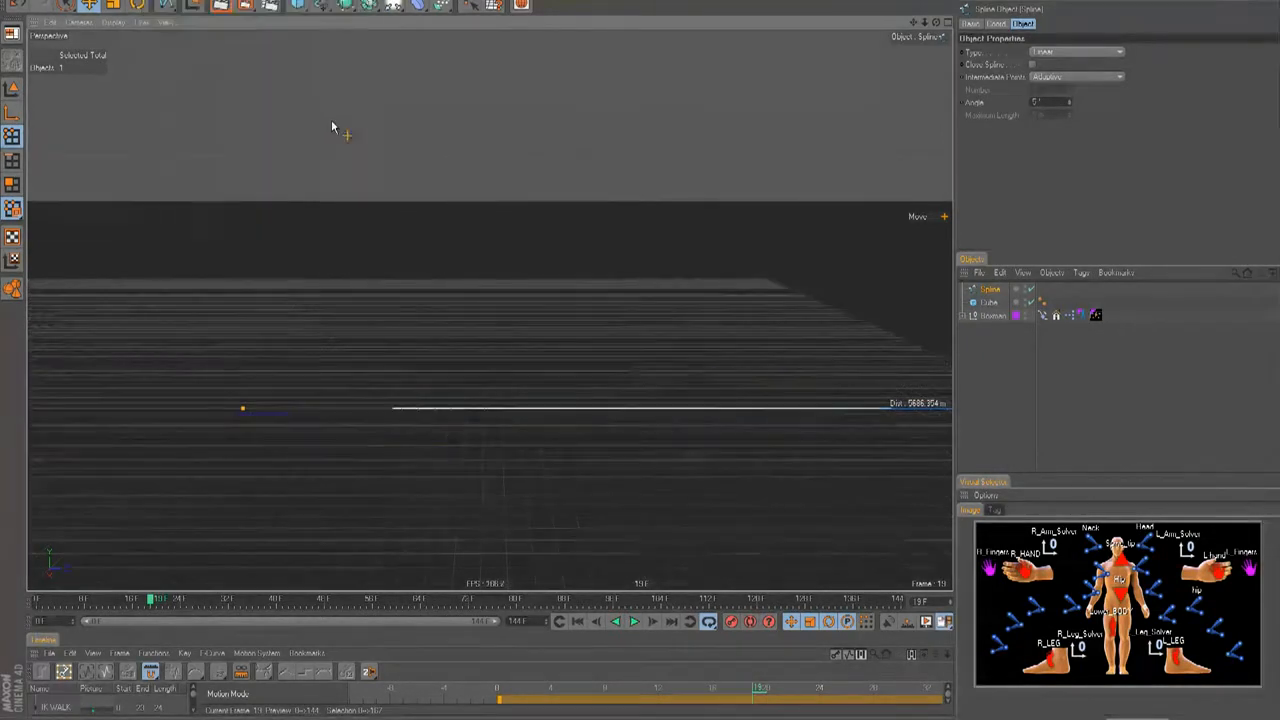
Return to model mode and set the Align To Spline tag's Position to 0 %.
click(17, 92)
click(1043, 315)
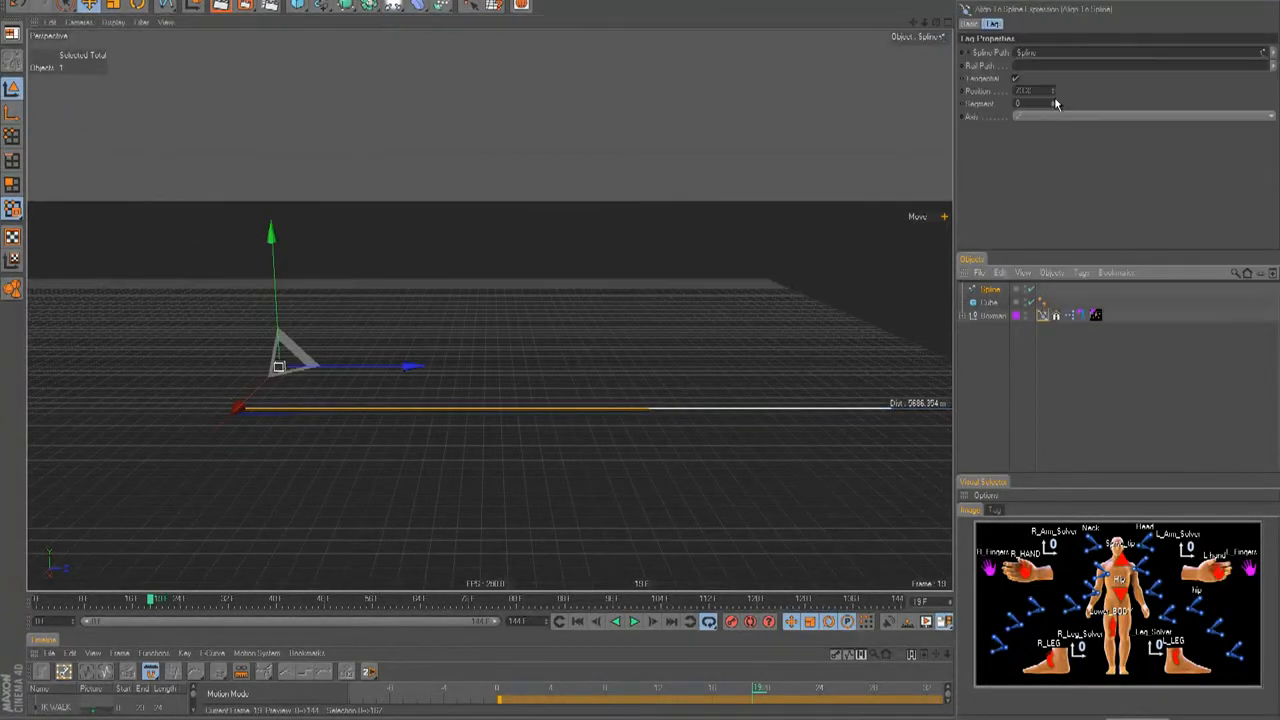
drag(1053, 96, 1053, 94)
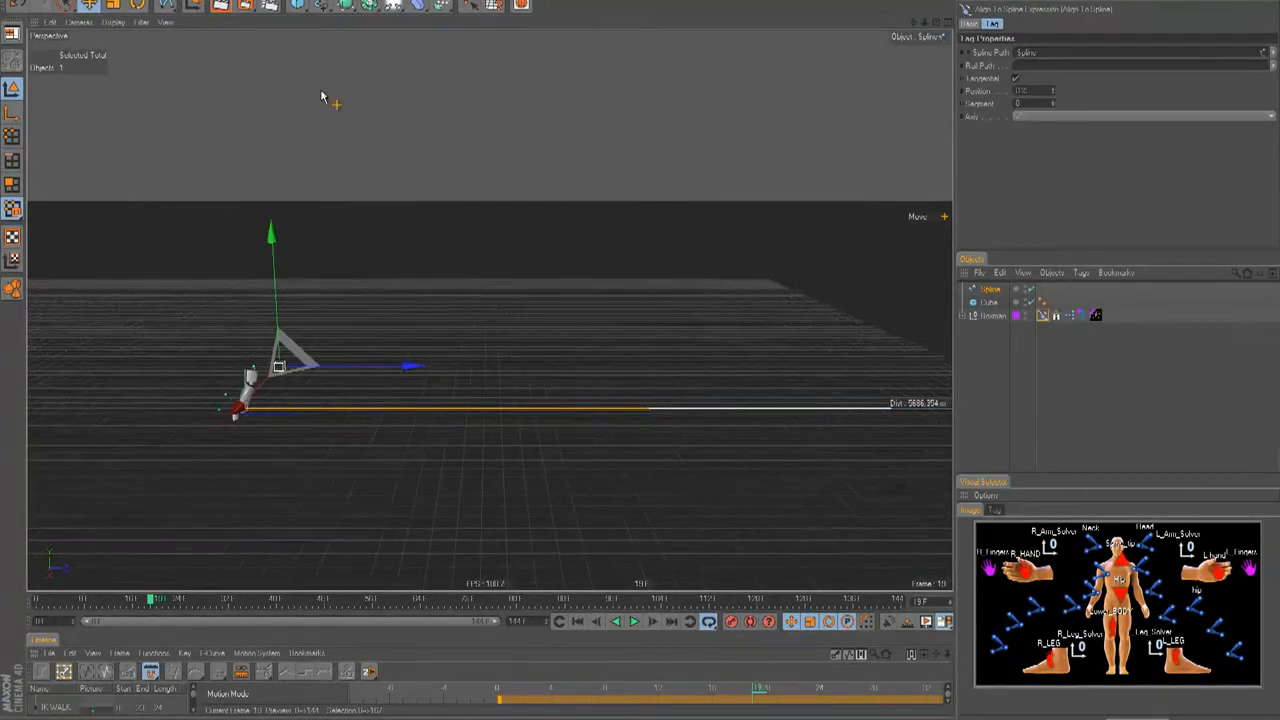
alt+middle_drag(690, 540, 627, 461)
alt+right_drag(690, 540, 760, 540)
alt+middle_drag(690, 540, 800, 523)
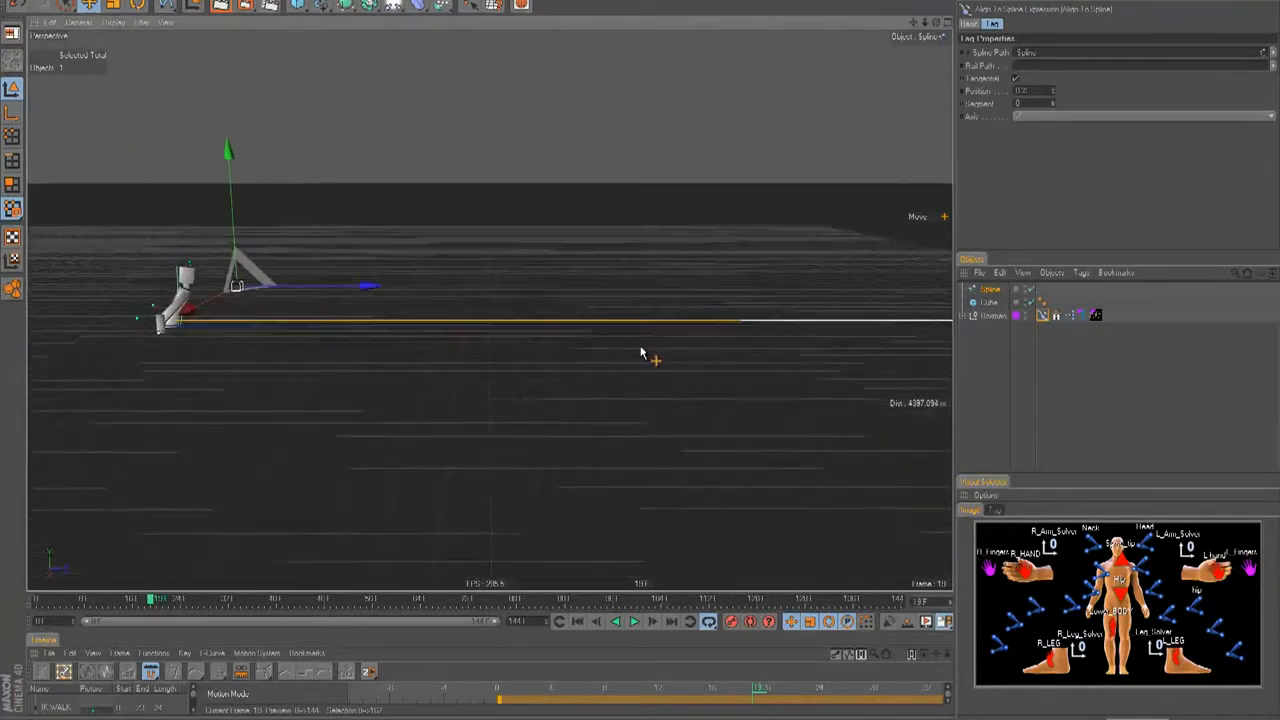
Go to the first frame and keyframe the Align To Spline tag's Position at 0 %.
click(576, 622)
click(1014, 371)
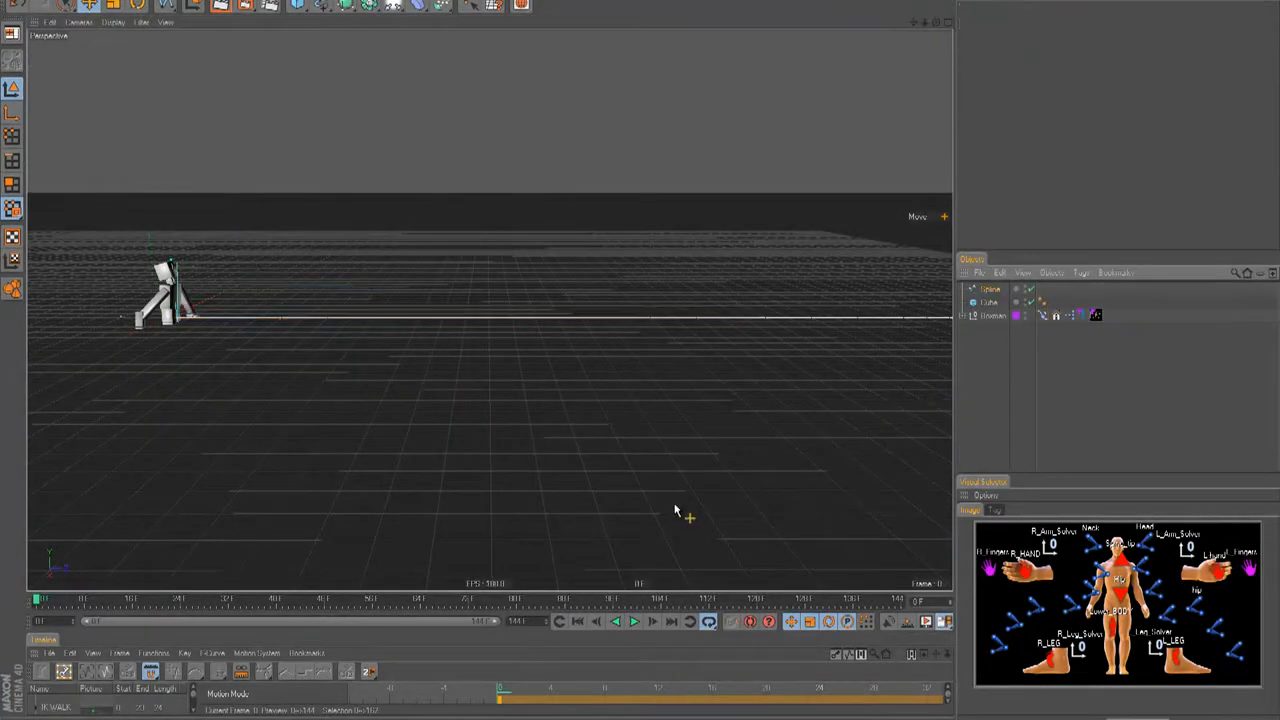
click(578, 622)
click(1042, 304)
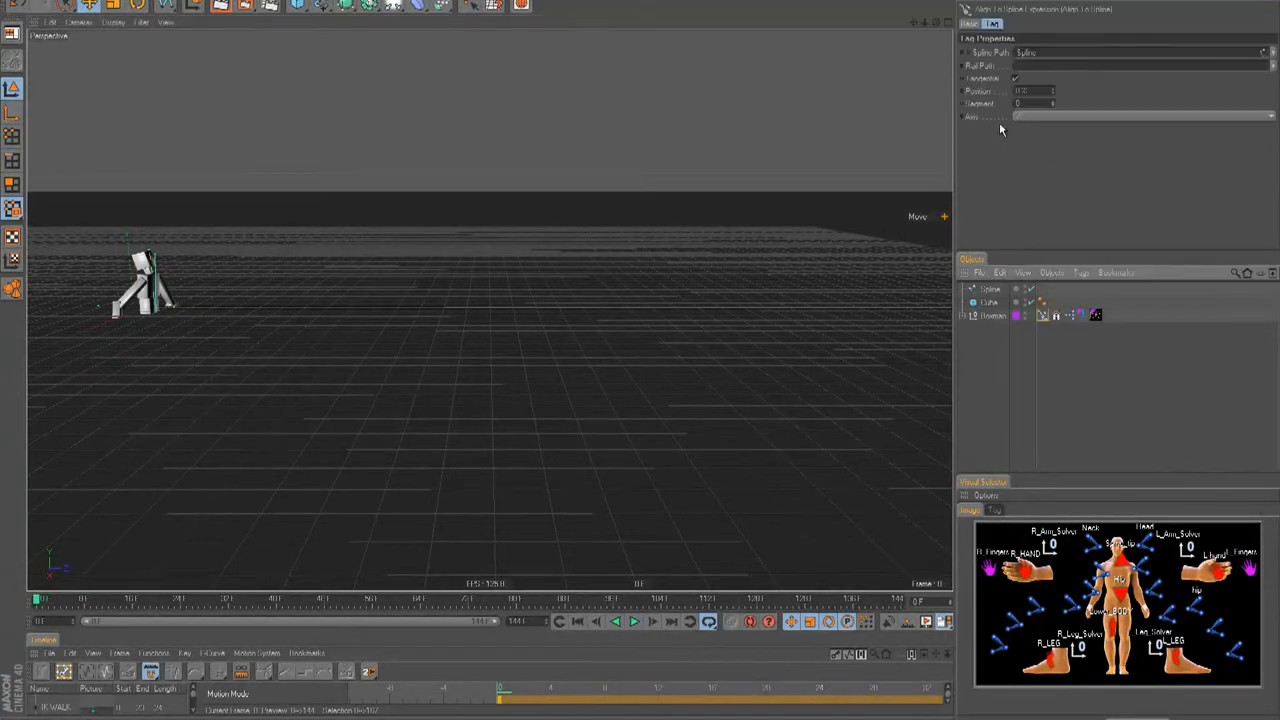
Go to frame 96 and keyframe the Align To Spline tag's Position at 25 %.
drag(484, 607, 610, 617)
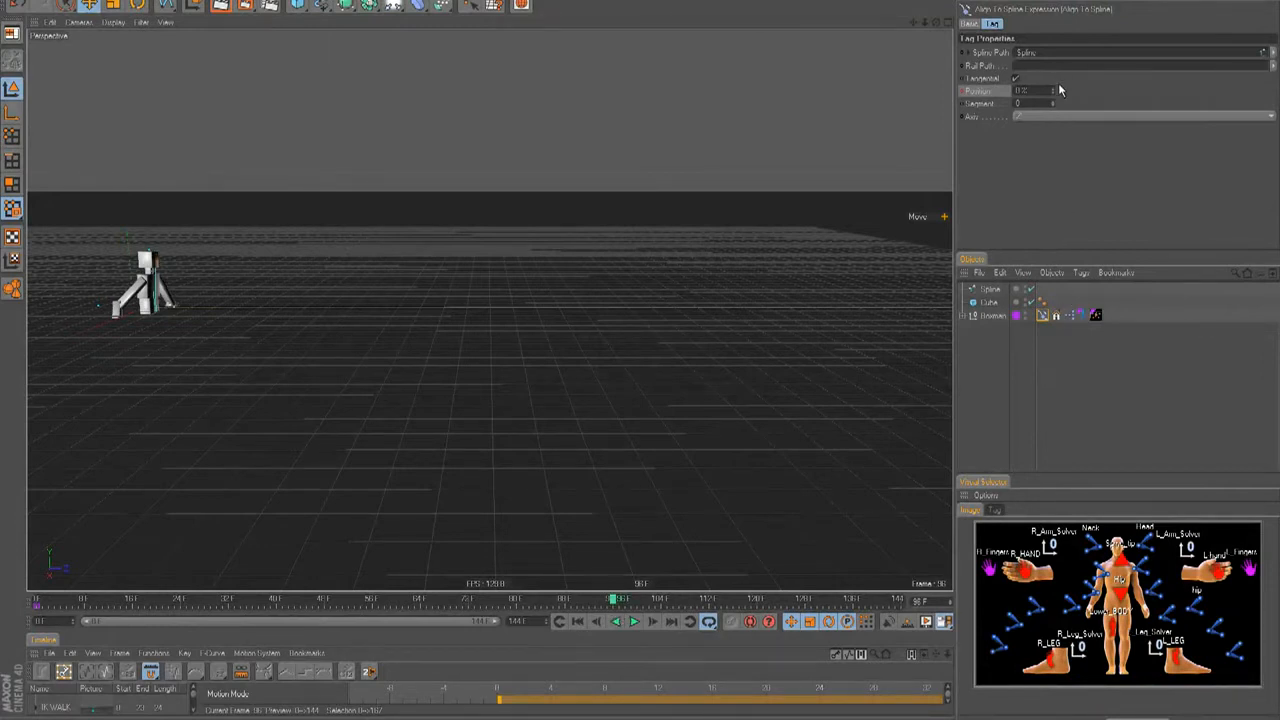
drag(1055, 91, 1053, 88)
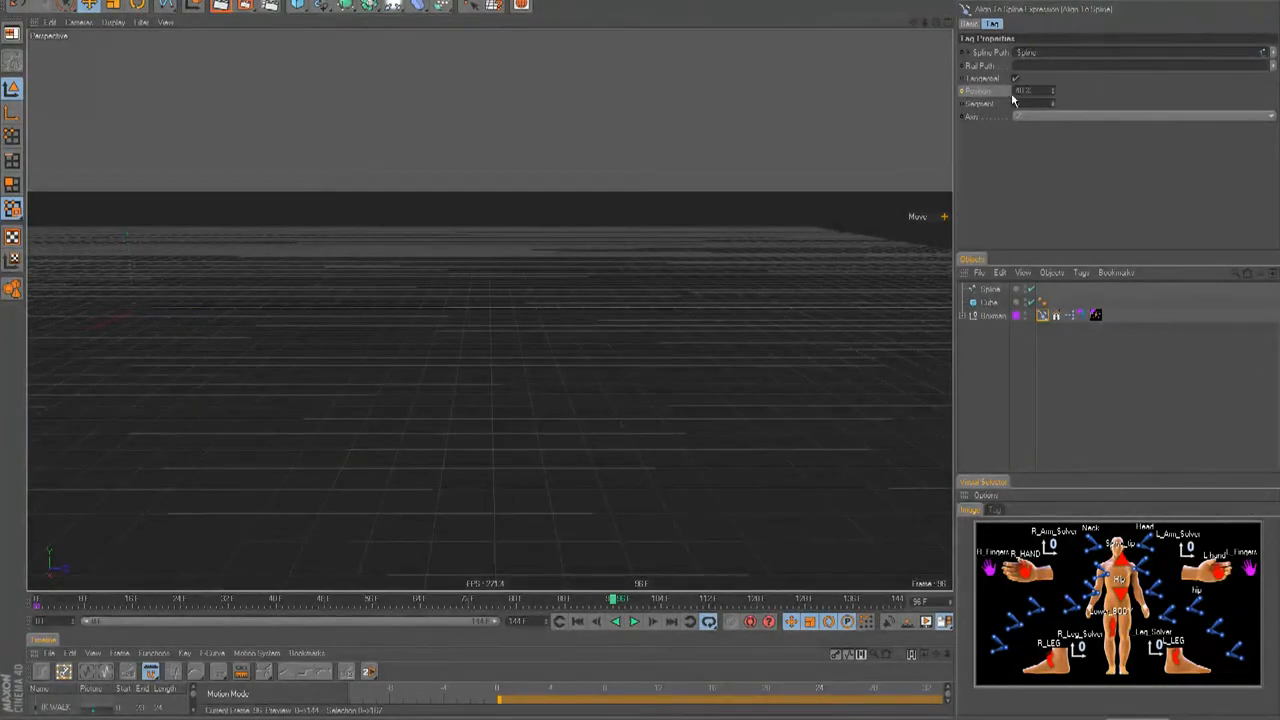
click(578, 621)
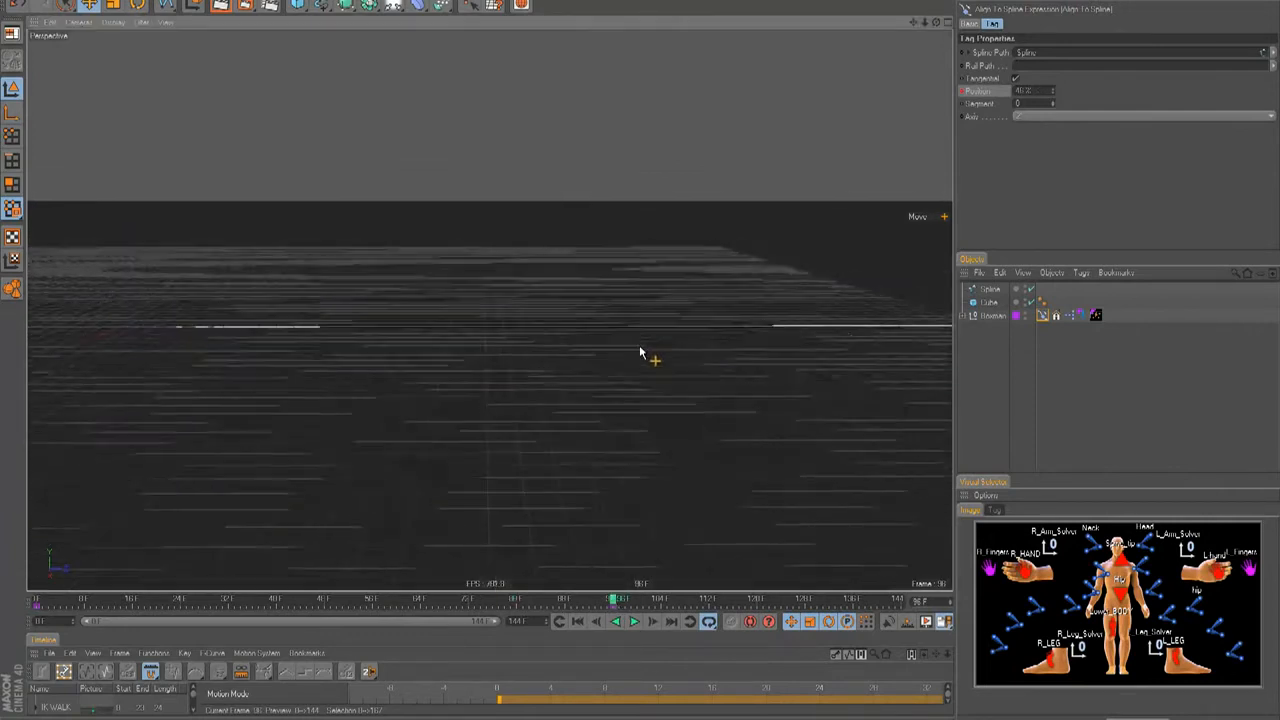
double_click(1022, 91)
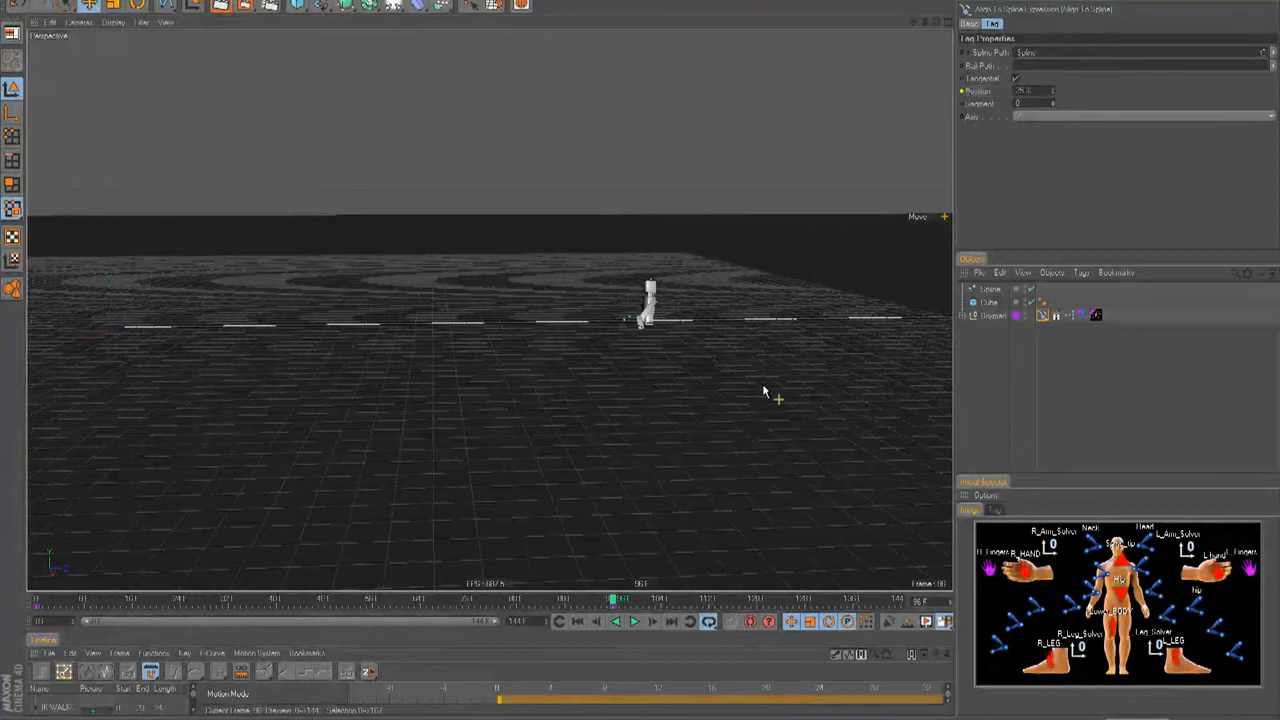
Play the animation from the first frame to check how the character travels along the spline.
click(576, 621)
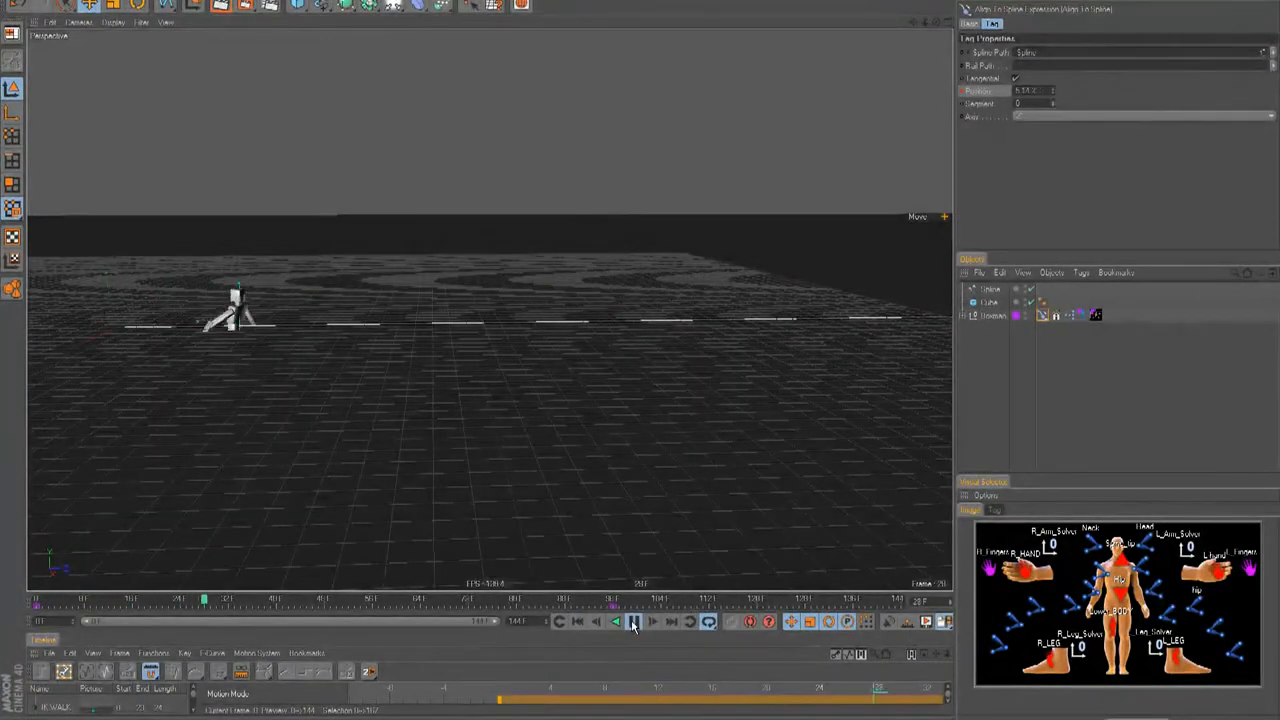
click(632, 623)
alt+drag(640, 351, 655, 429)
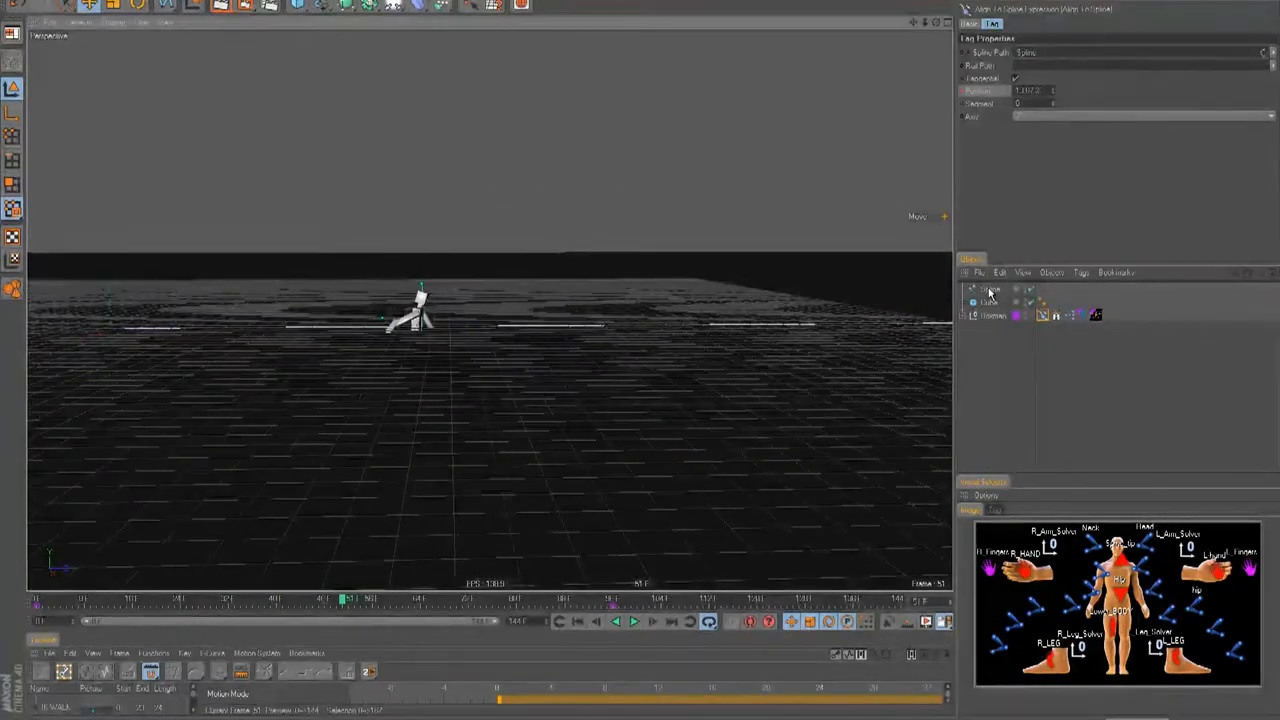
Raise the Spline by about 389 m along the Y axis to bring the character above the ground, and play the walk.
click(990, 290)
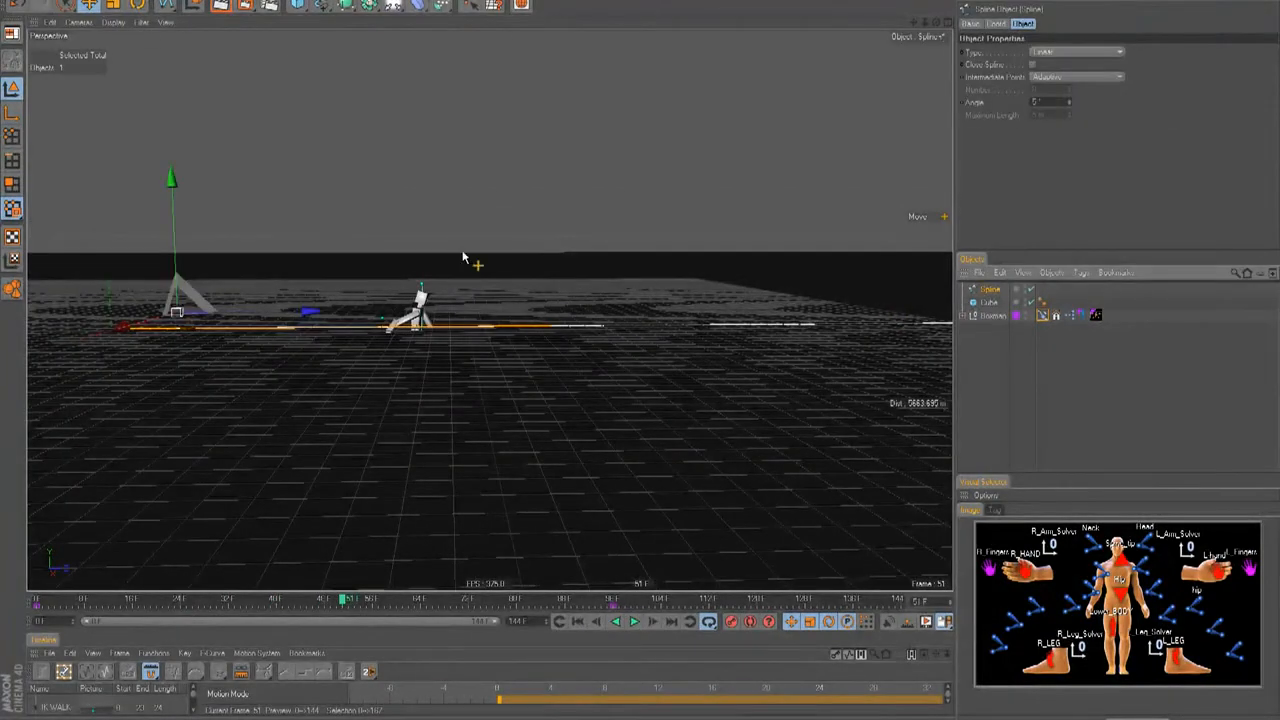
drag(641, 352, 641, 352)
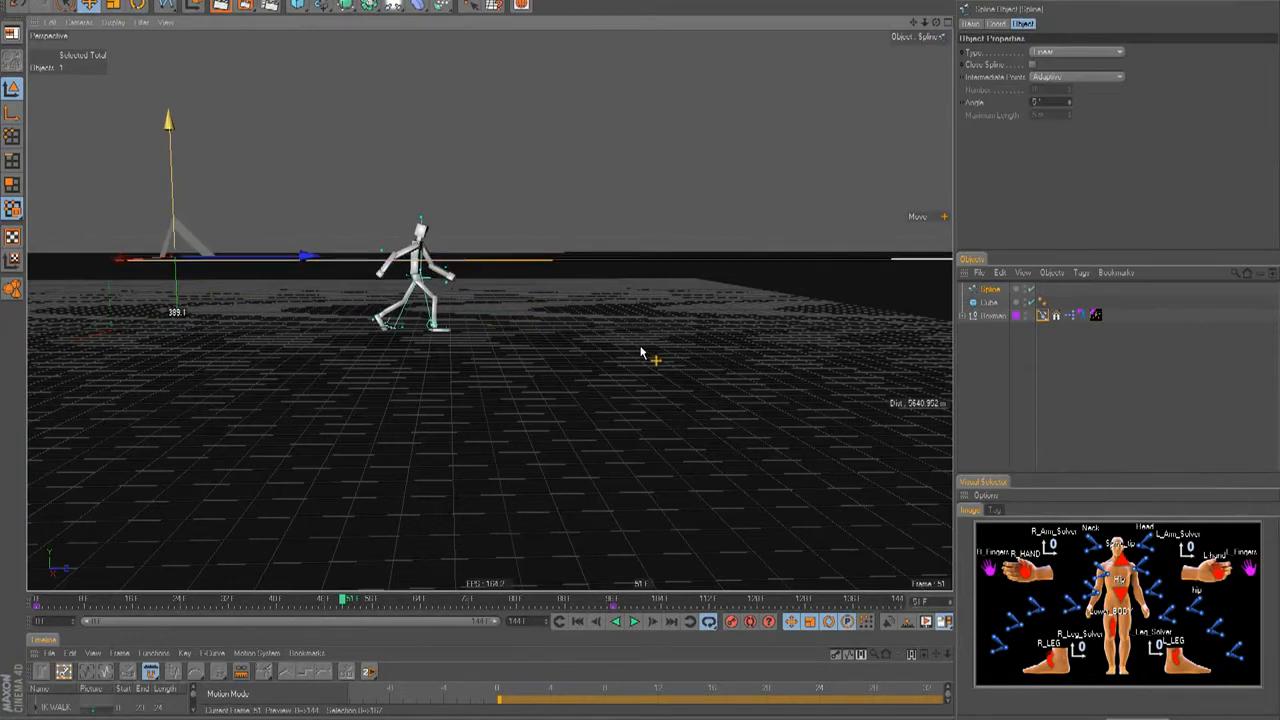
click(577, 621)
click(633, 621)
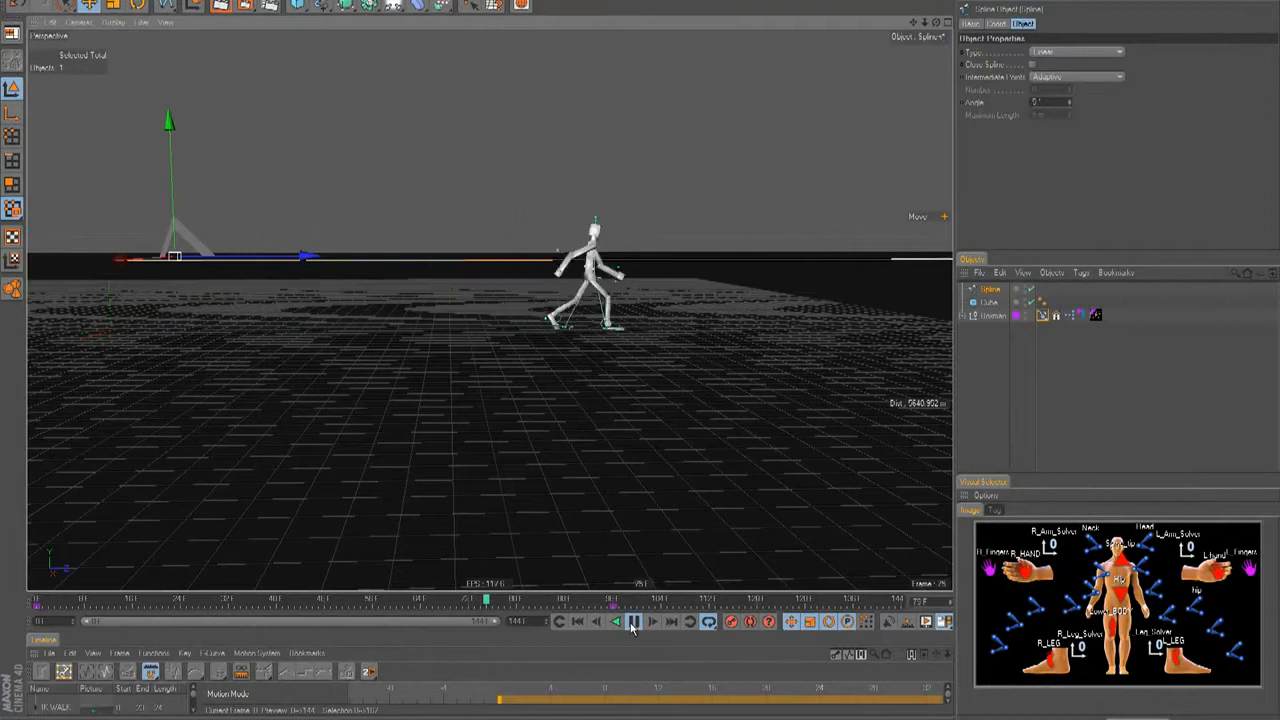
click(633, 622)
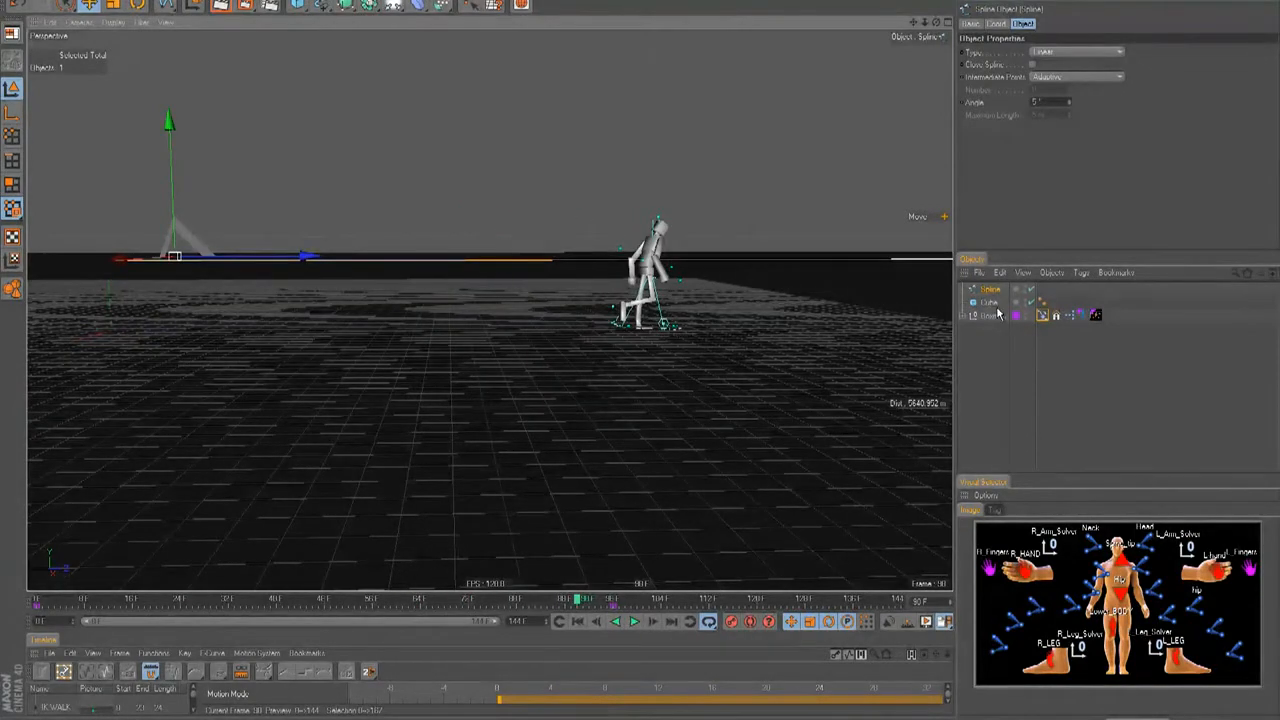
Show the F-curve of the Align To Spline tag's Position in an enlarged timeline and frame all its keys.
click(1042, 315)
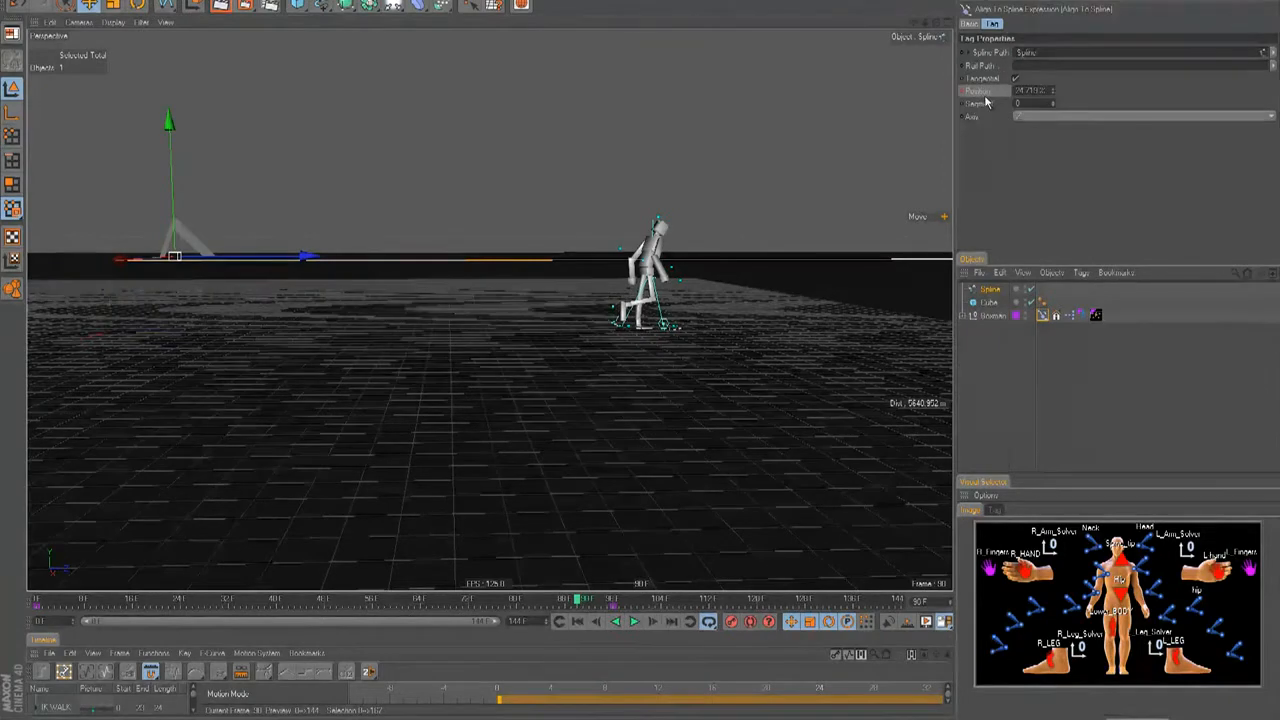
right_click(984, 102)
mouse_move(987, 104)
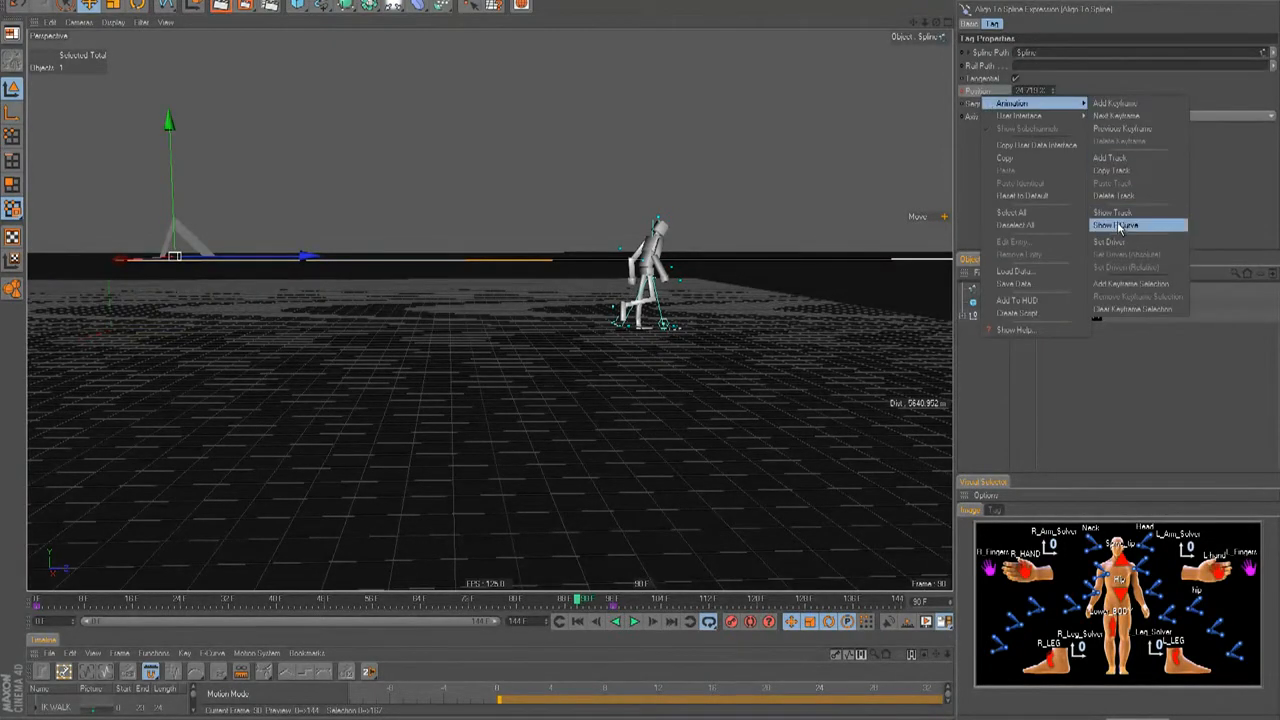
click(1115, 224)
drag(497, 592, 497, 340)
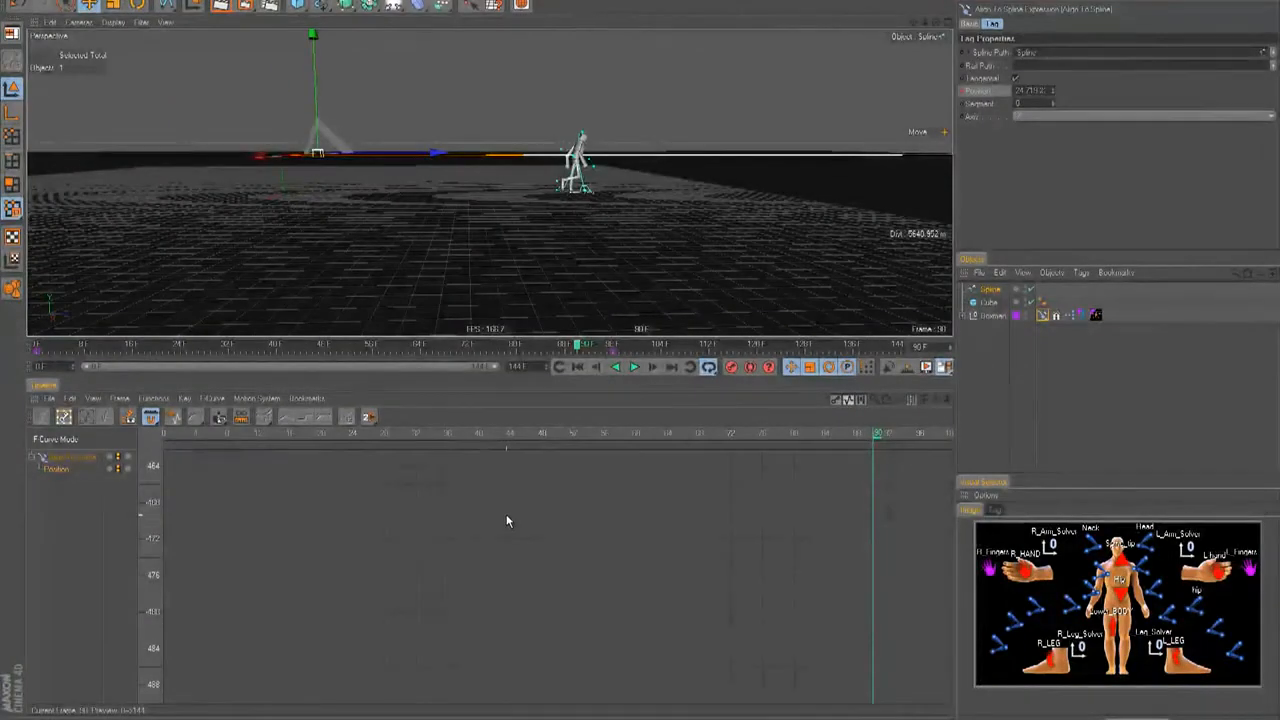
key(h)
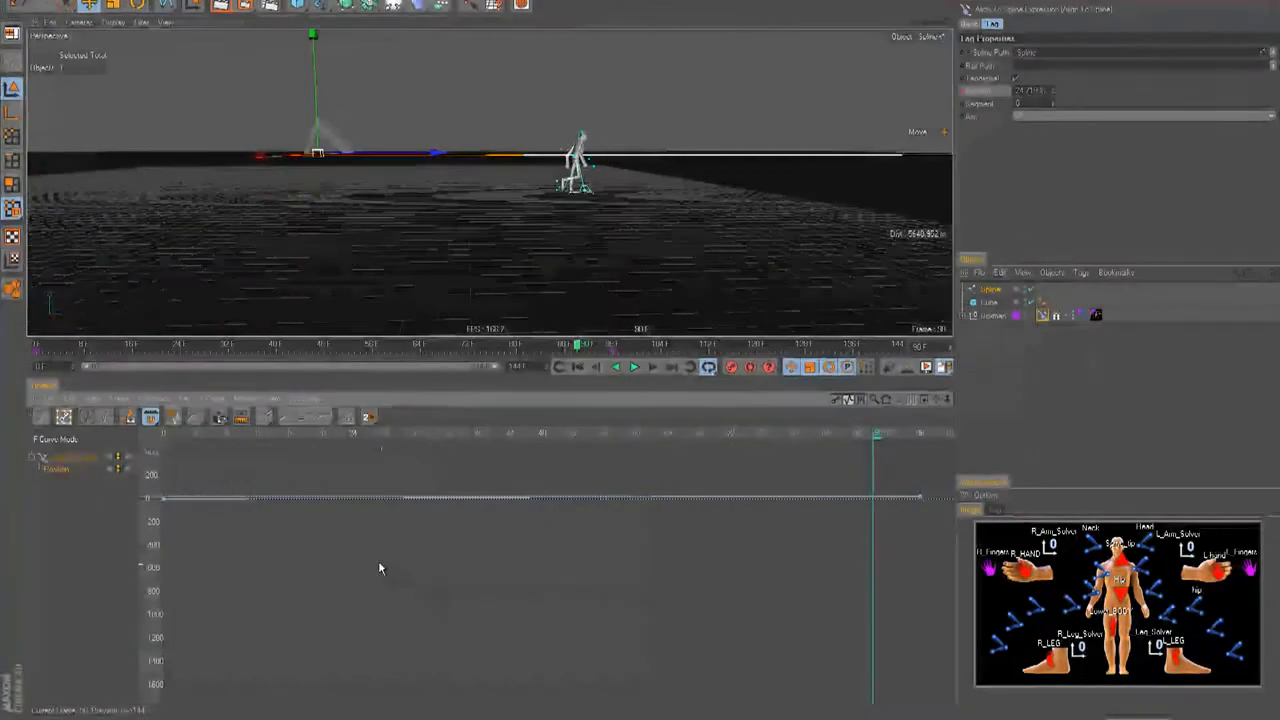
Set both Position keys to Linear interpolation and play the walk from the first frame.
click(243, 498)
right_click(166, 503)
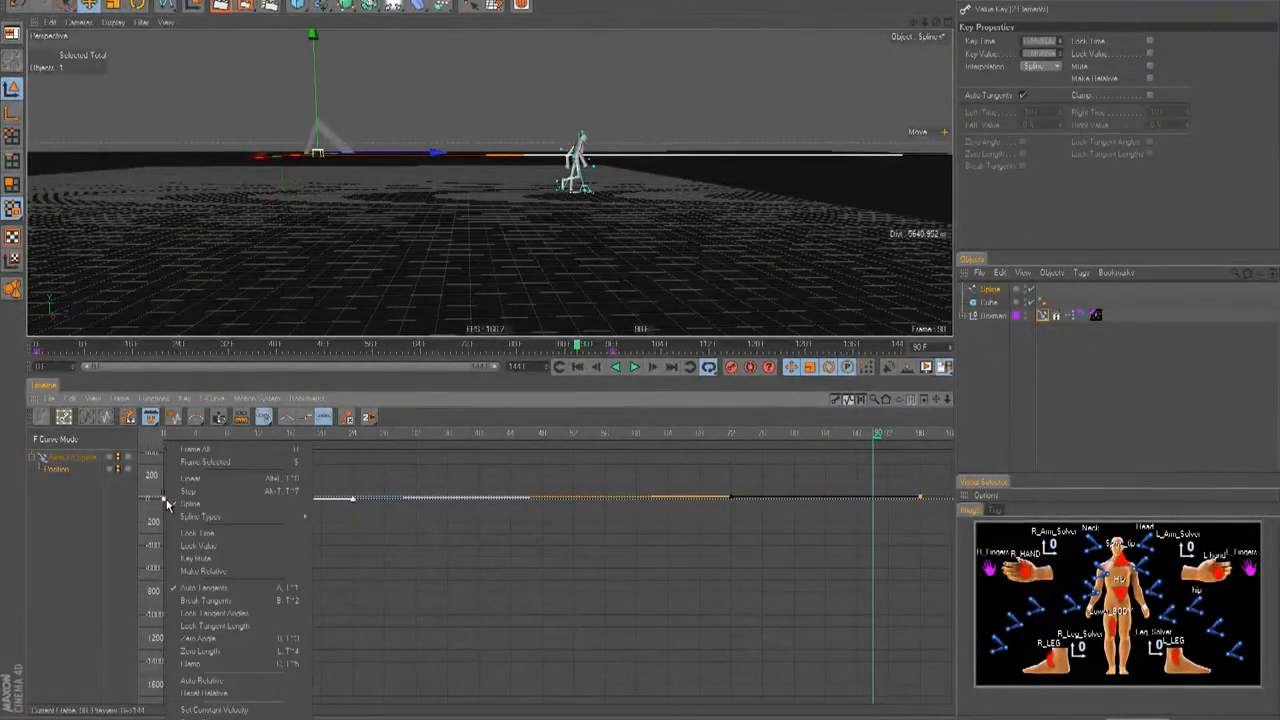
click(190, 478)
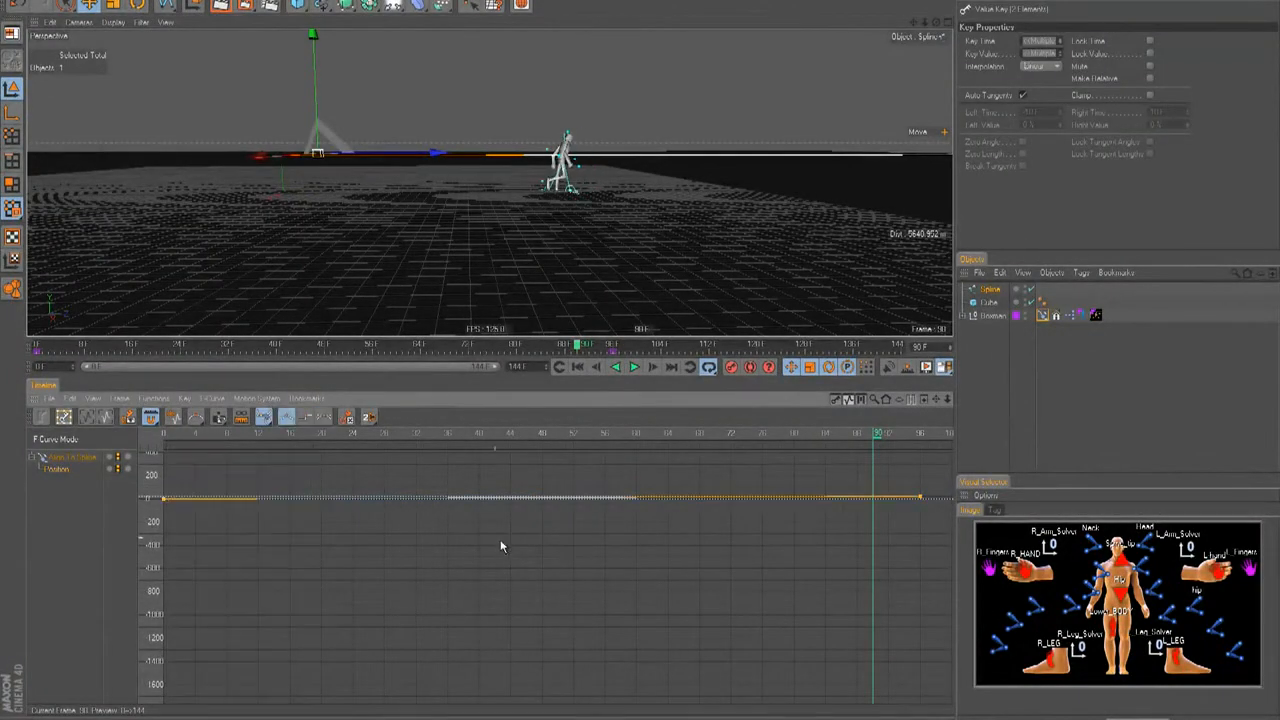
click(577, 368)
click(634, 367)
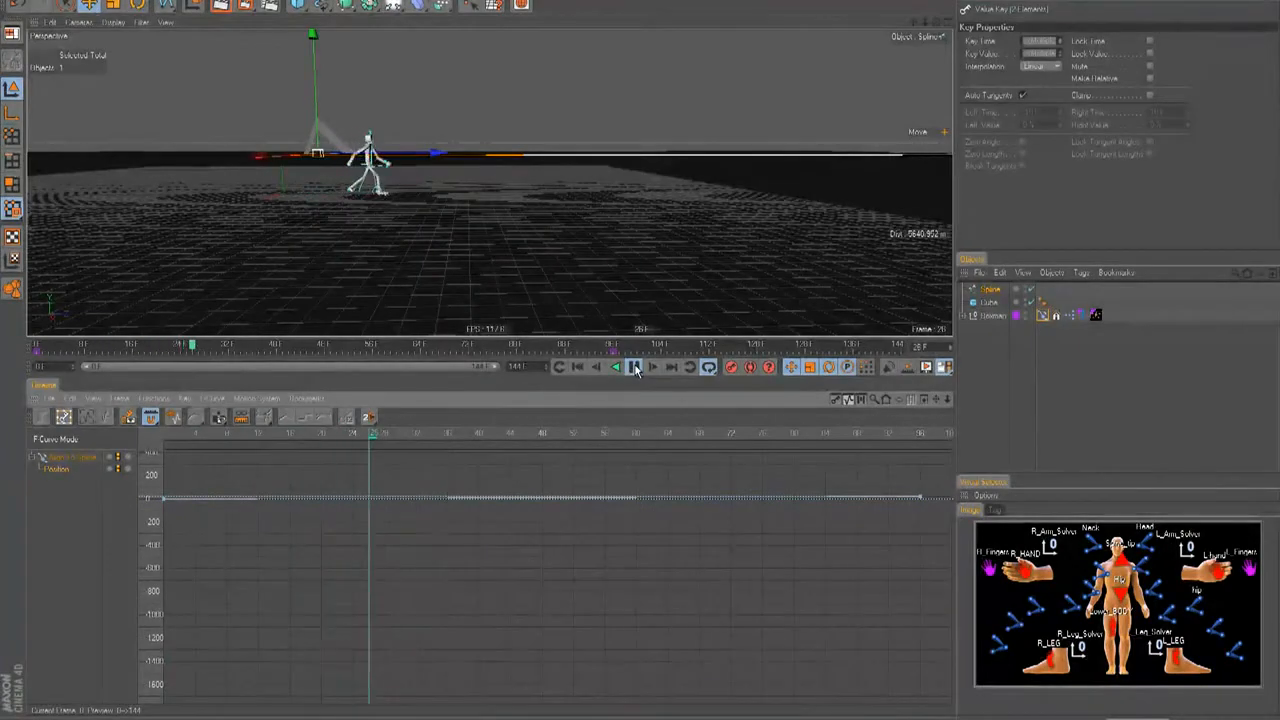
click(634, 367)
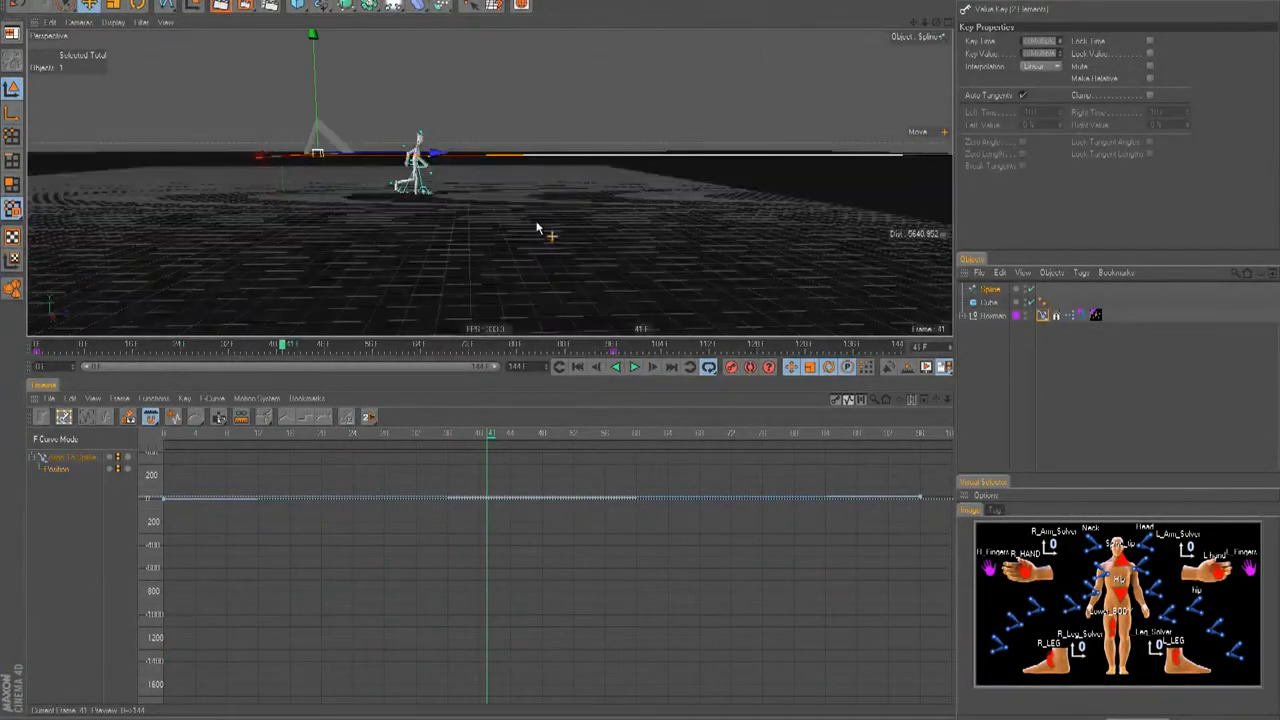
Select the Spline and play the walk from the first frame in a close side view to check foot sliding.
drag(500, 338, 500, 582)
scroll(391, 477, up, 5)
alt+drag(643, 353, 508, 448)
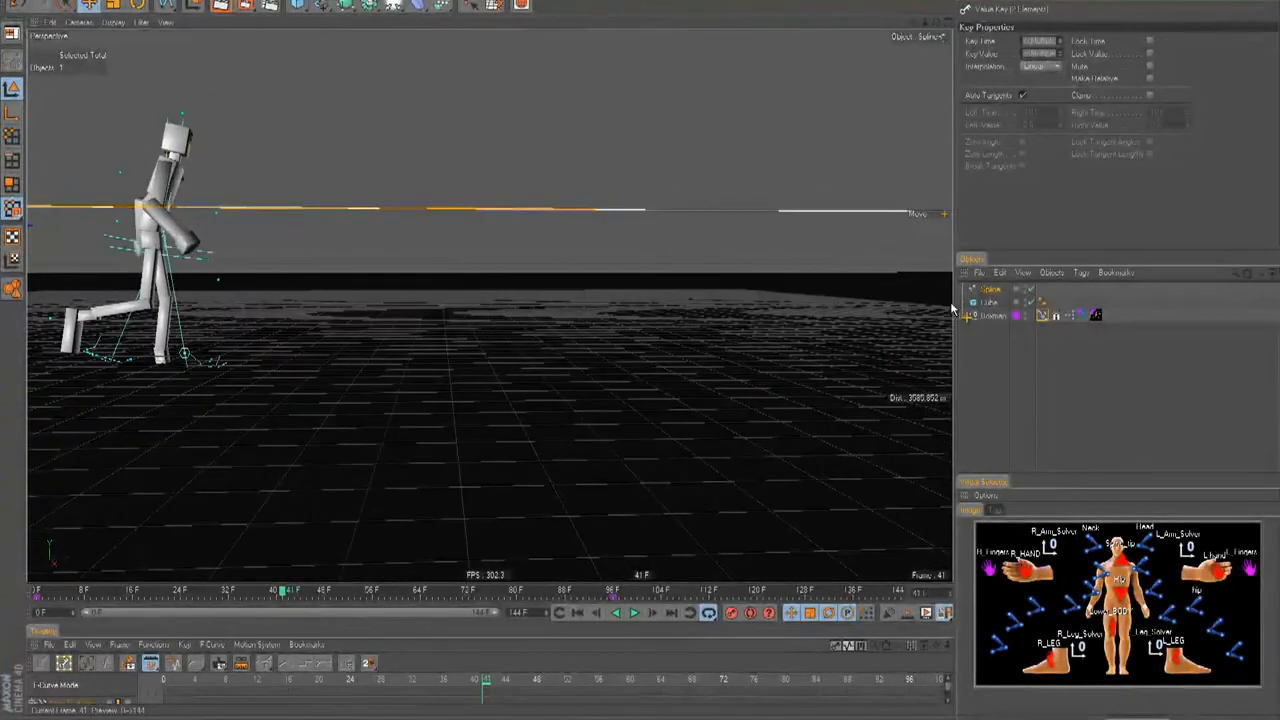
click(990, 289)
alt+drag(703, 329, 641, 350)
click(578, 613)
click(634, 613)
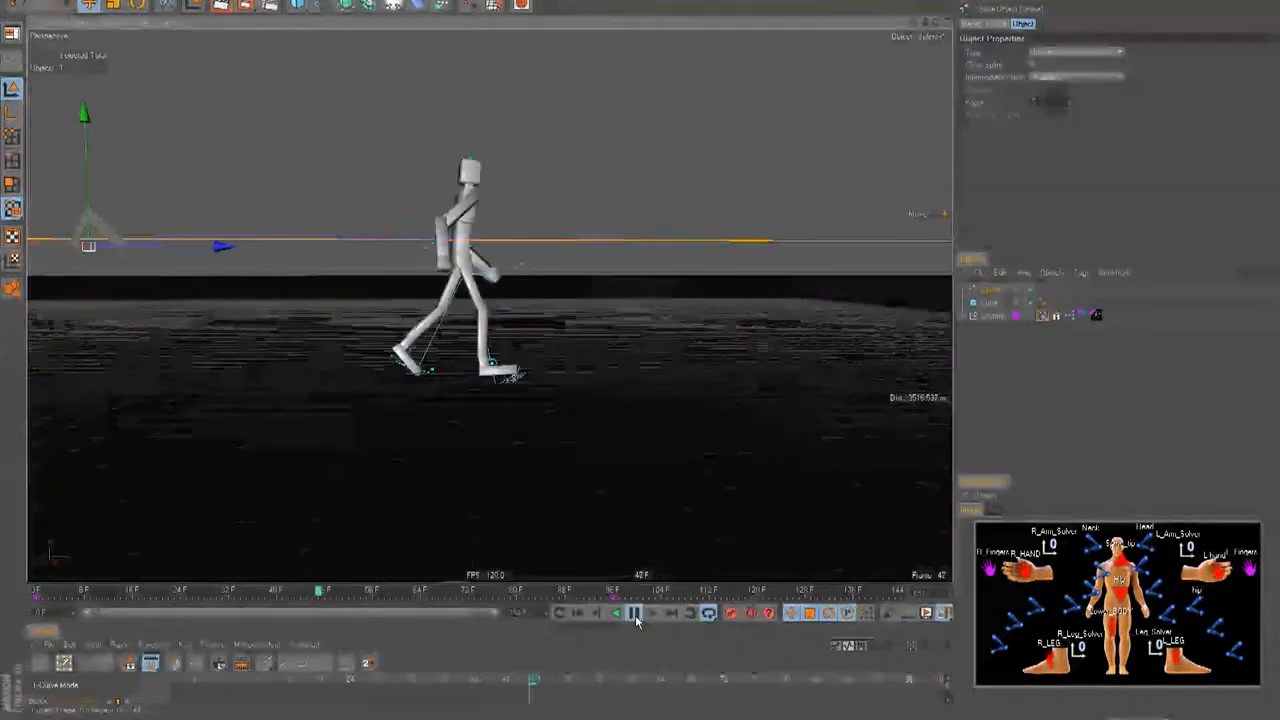
click(640, 612)
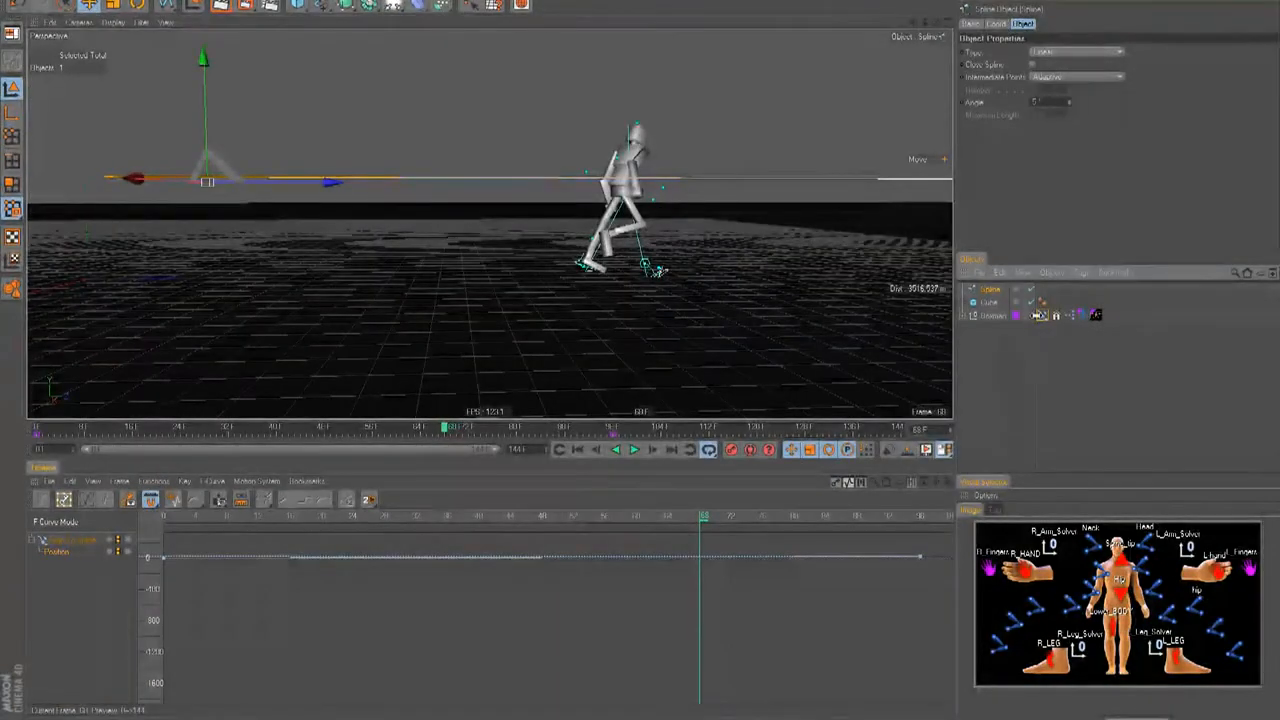
Show the animation track of the Align To Spline tag's Position in the timeline's key mode.
drag(990, 289, 1040, 53)
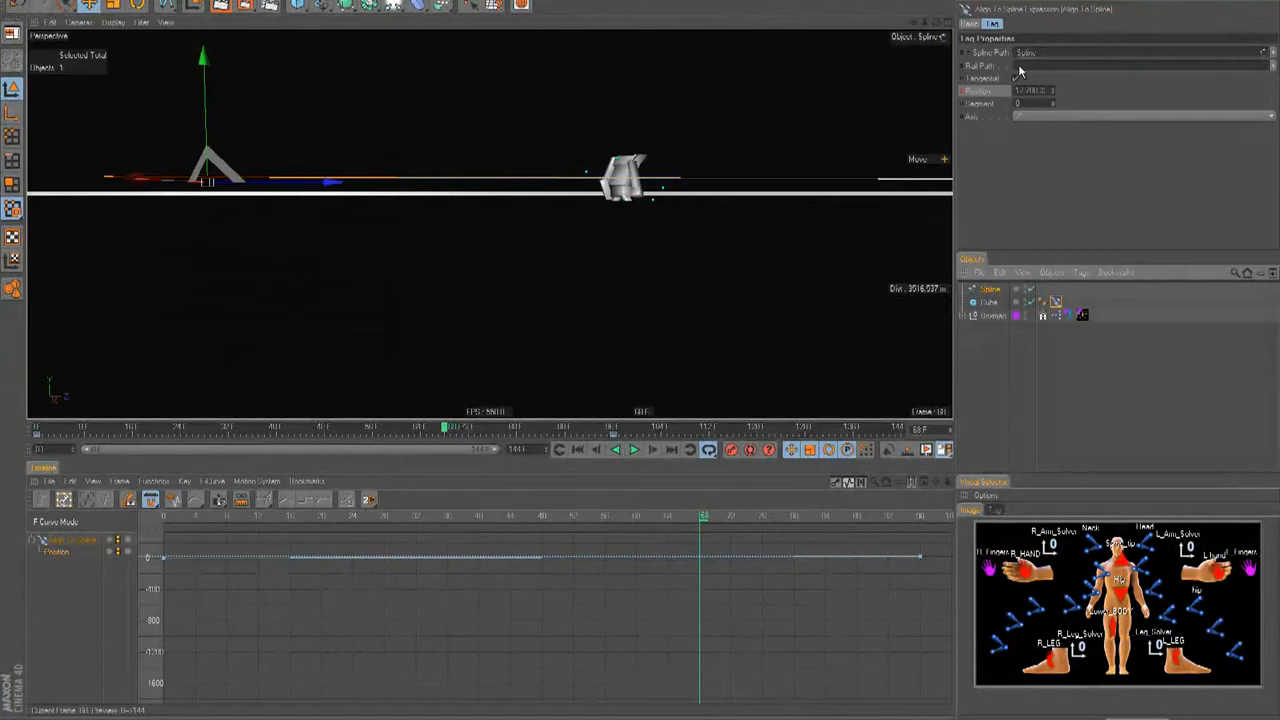
right_click(967, 98)
mouse_move(992, 102)
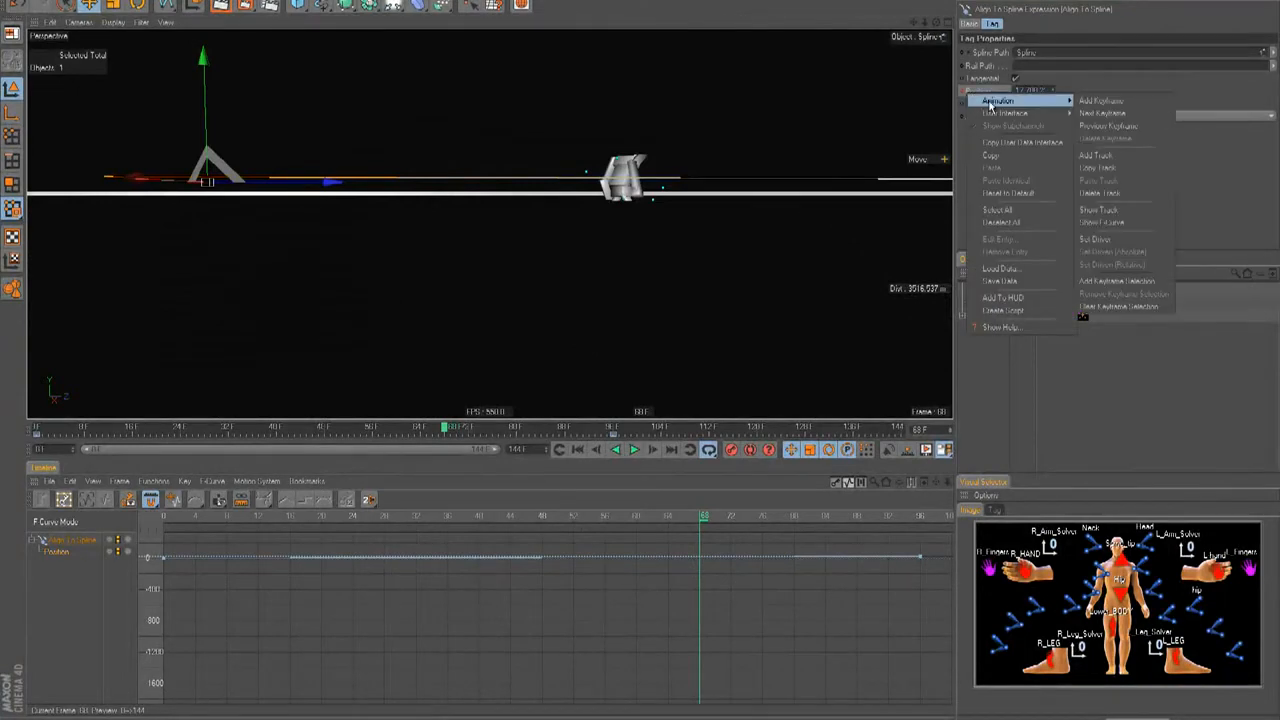
click(1100, 208)
scroll(641, 513, down, 5)
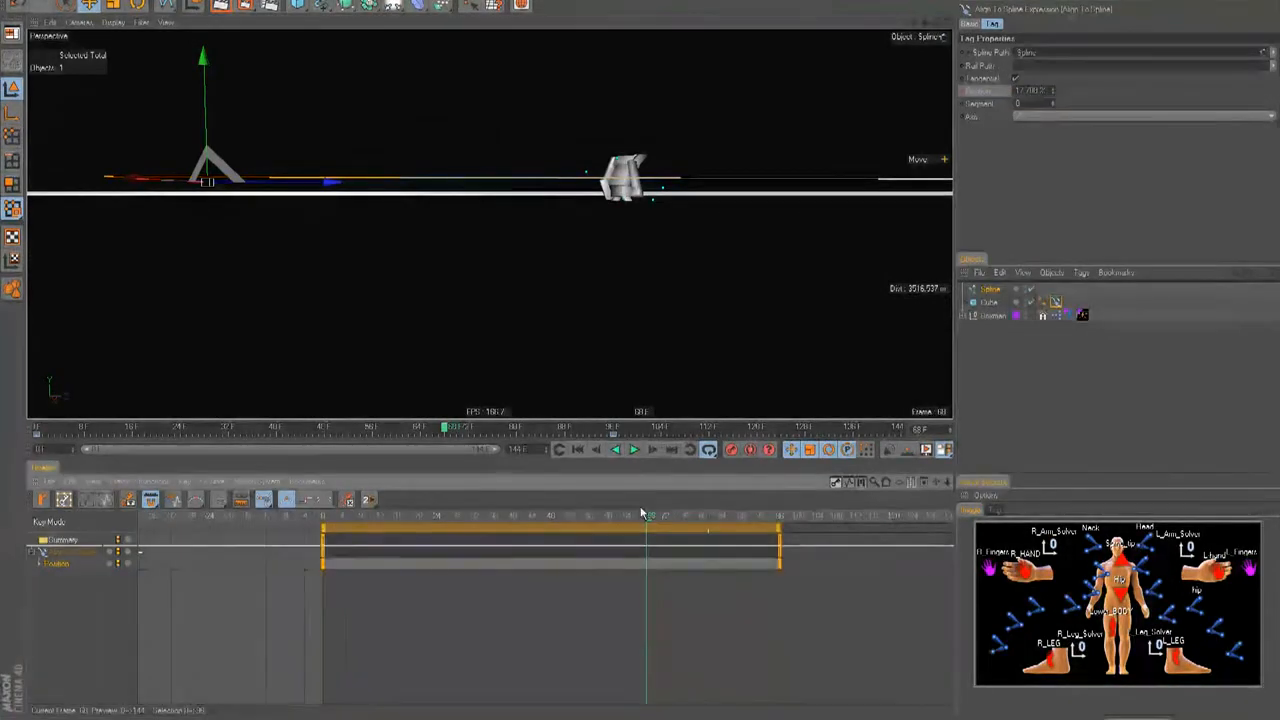
scroll(641, 513, down, 2)
Move the end key of the Position track to frame 74 and play the walk to check its pace.
drag(716, 536, 738, 548)
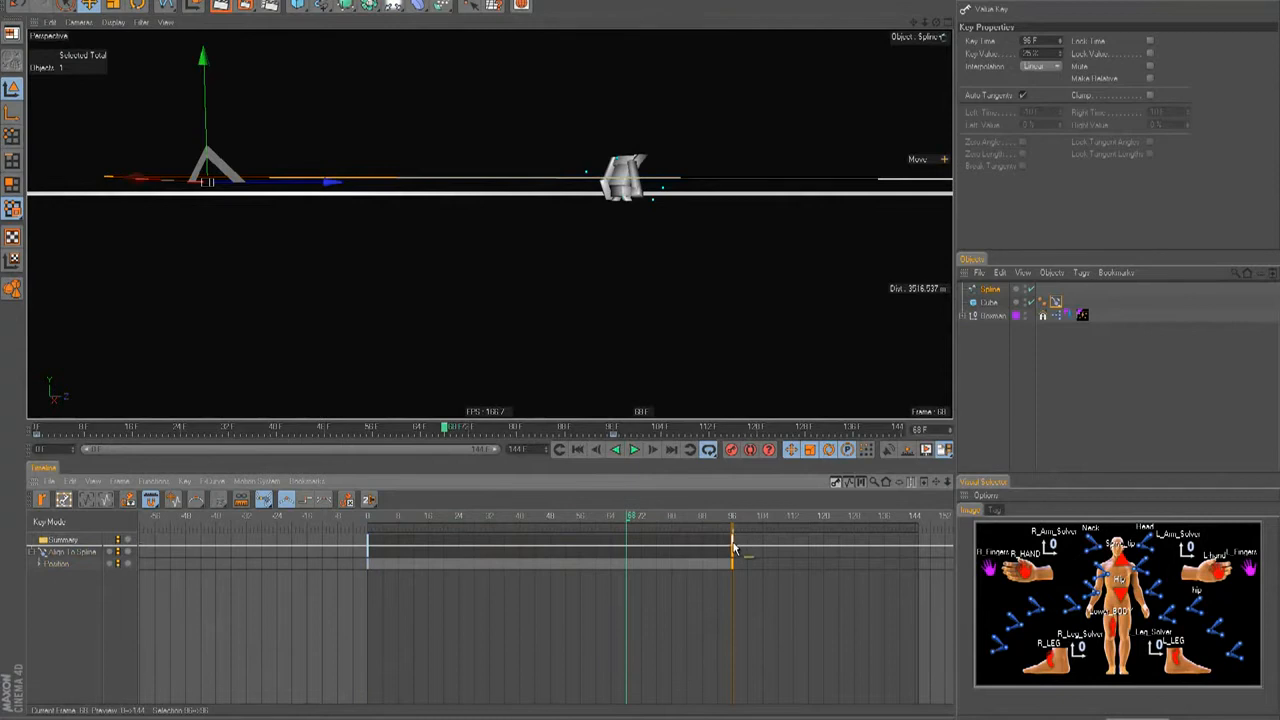
click(578, 450)
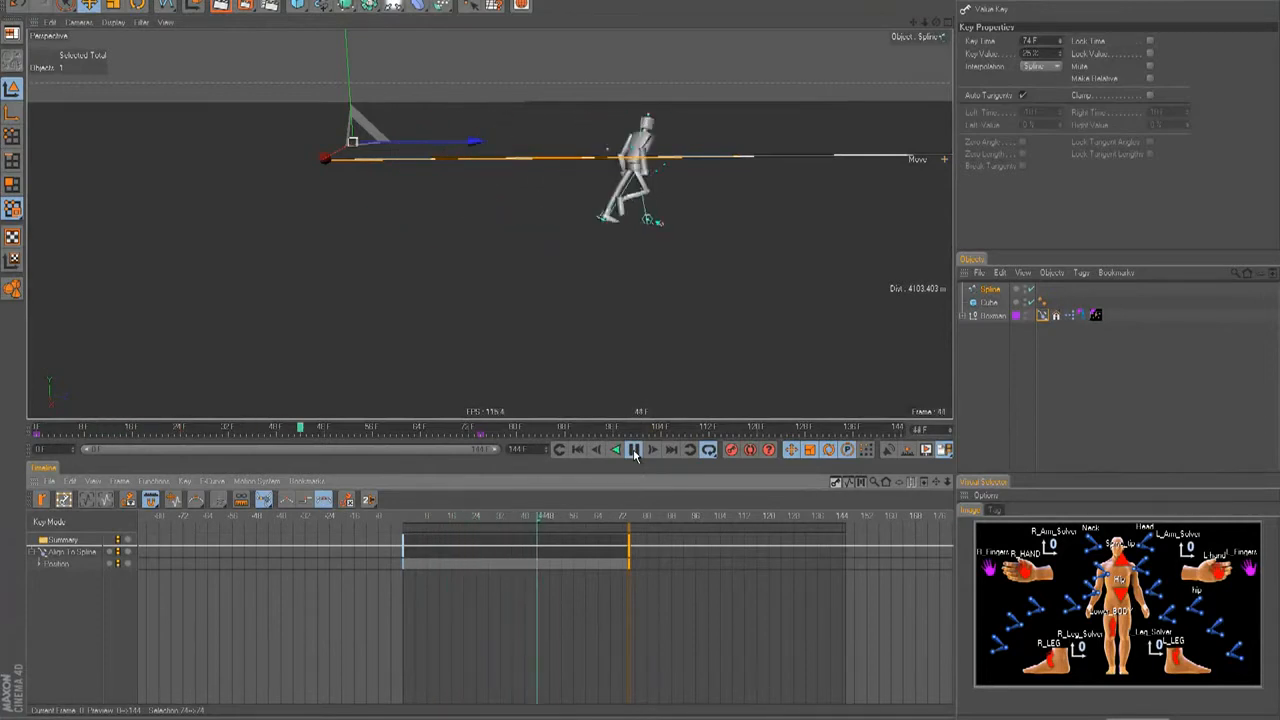
alt+drag(597, 306, 543, 286)
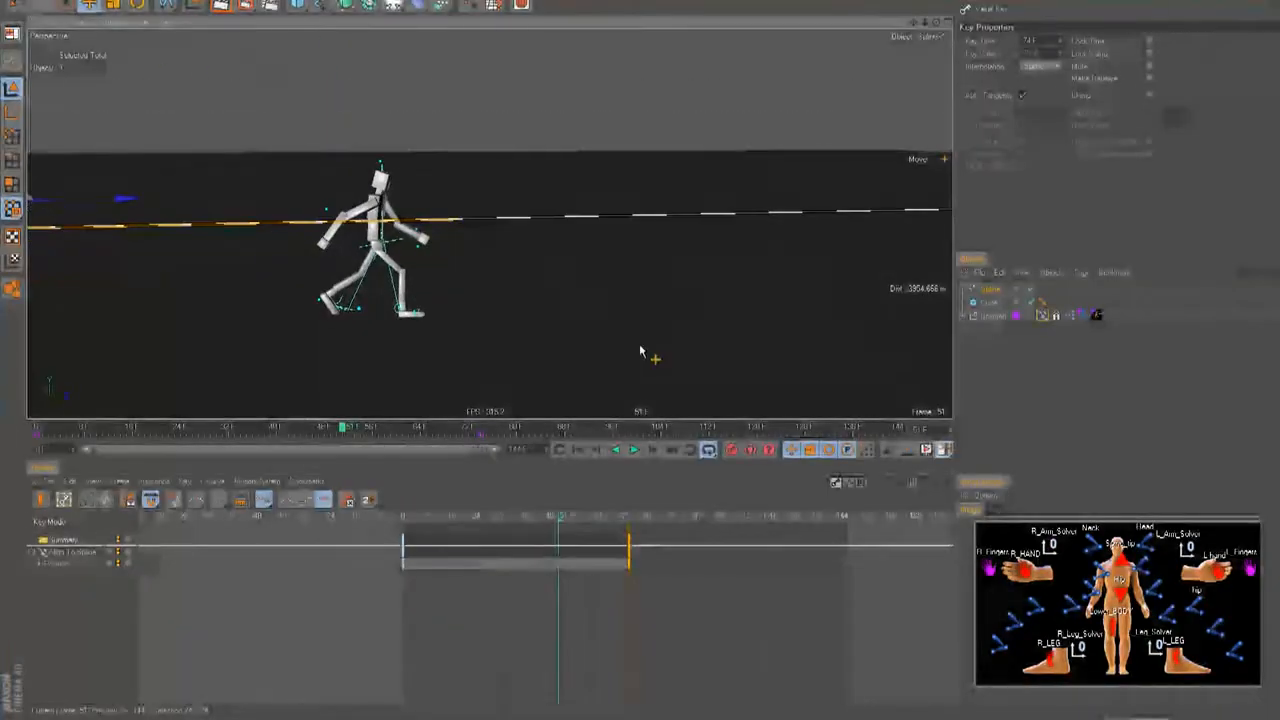
click(647, 455)
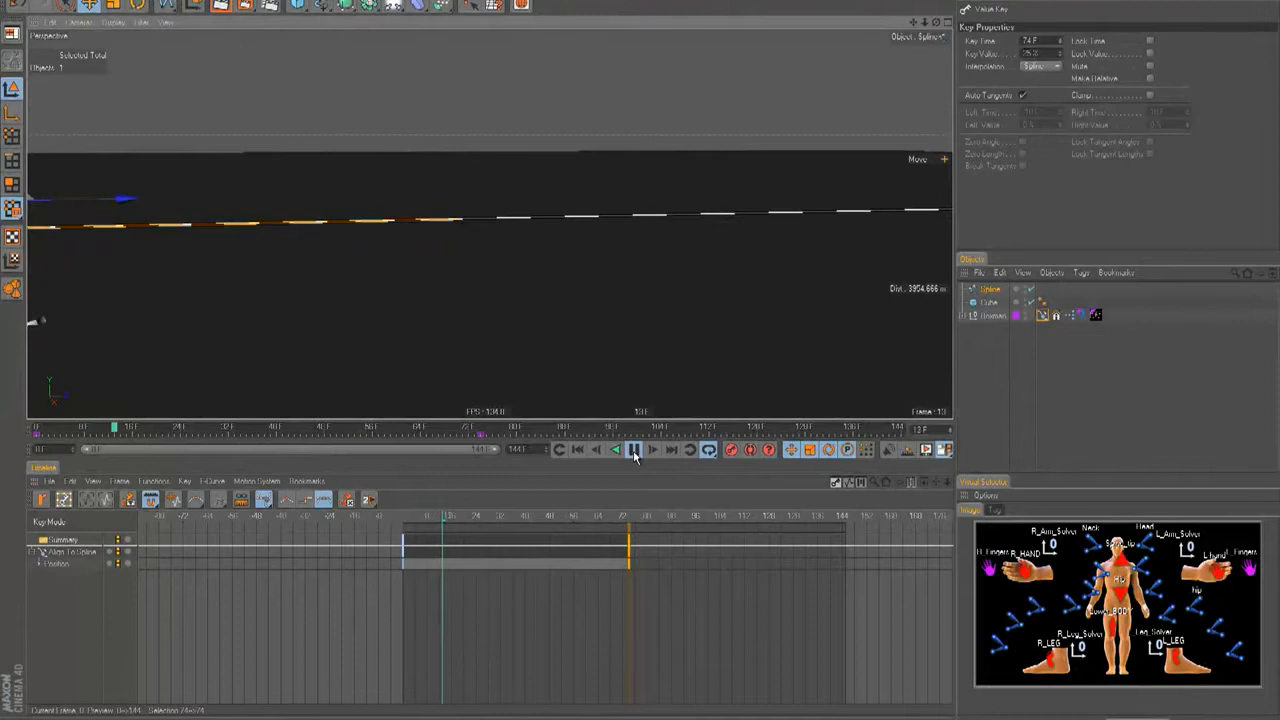
click(634, 450)
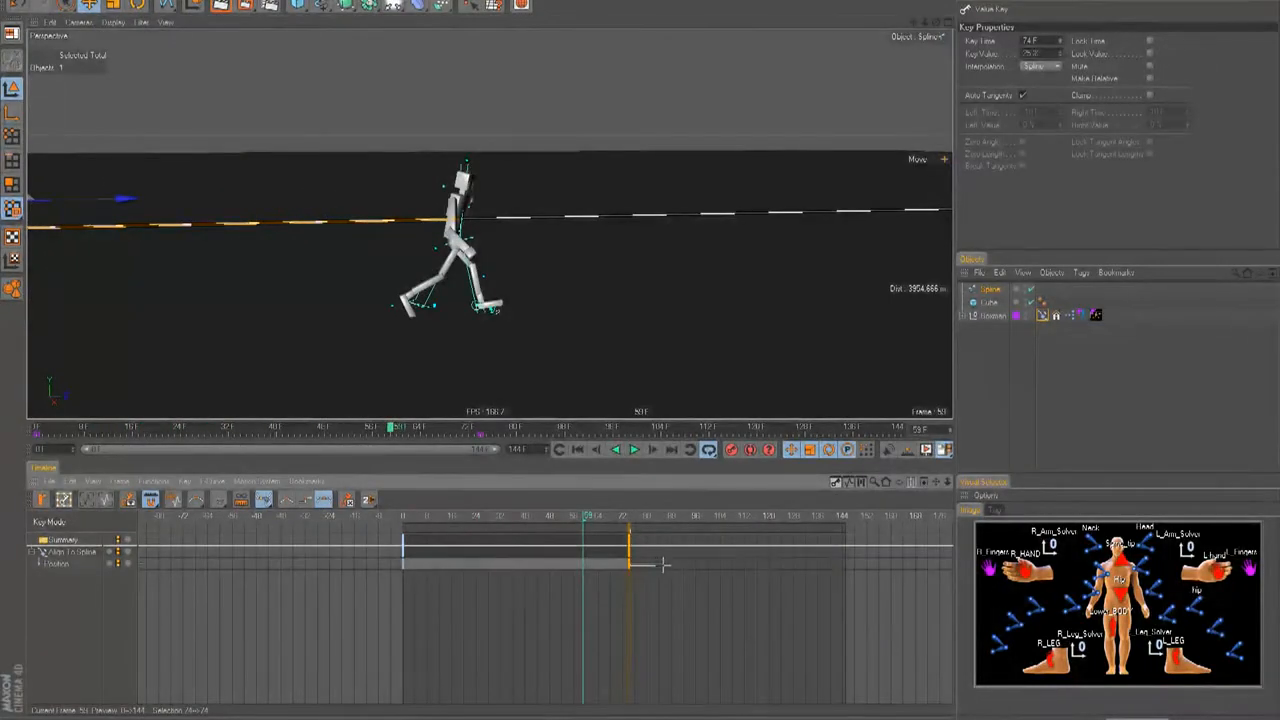
Move the end key of the Position track to frame 90 and return to the first frame.
drag(652, 568, 678, 568)
click(582, 451)
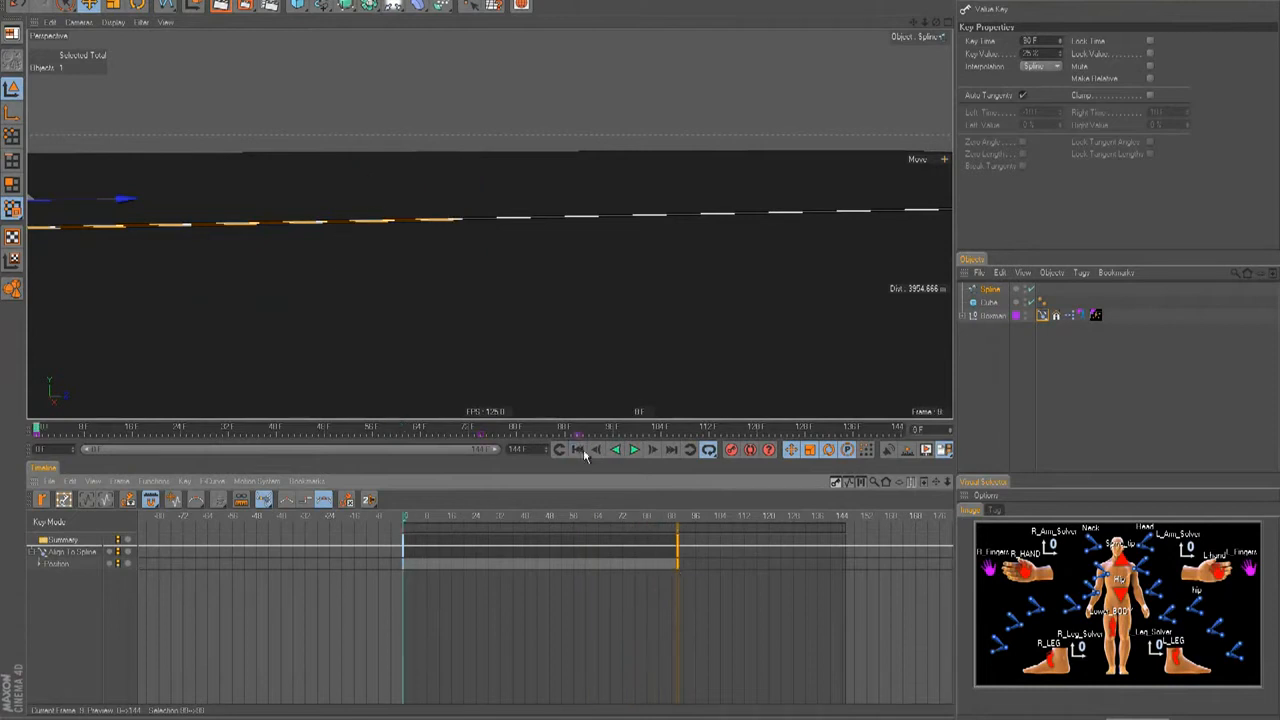
Move the end key of the Position track to frame 85 and play the walk to check its pace.
click(636, 450)
drag(679, 566, 663, 568)
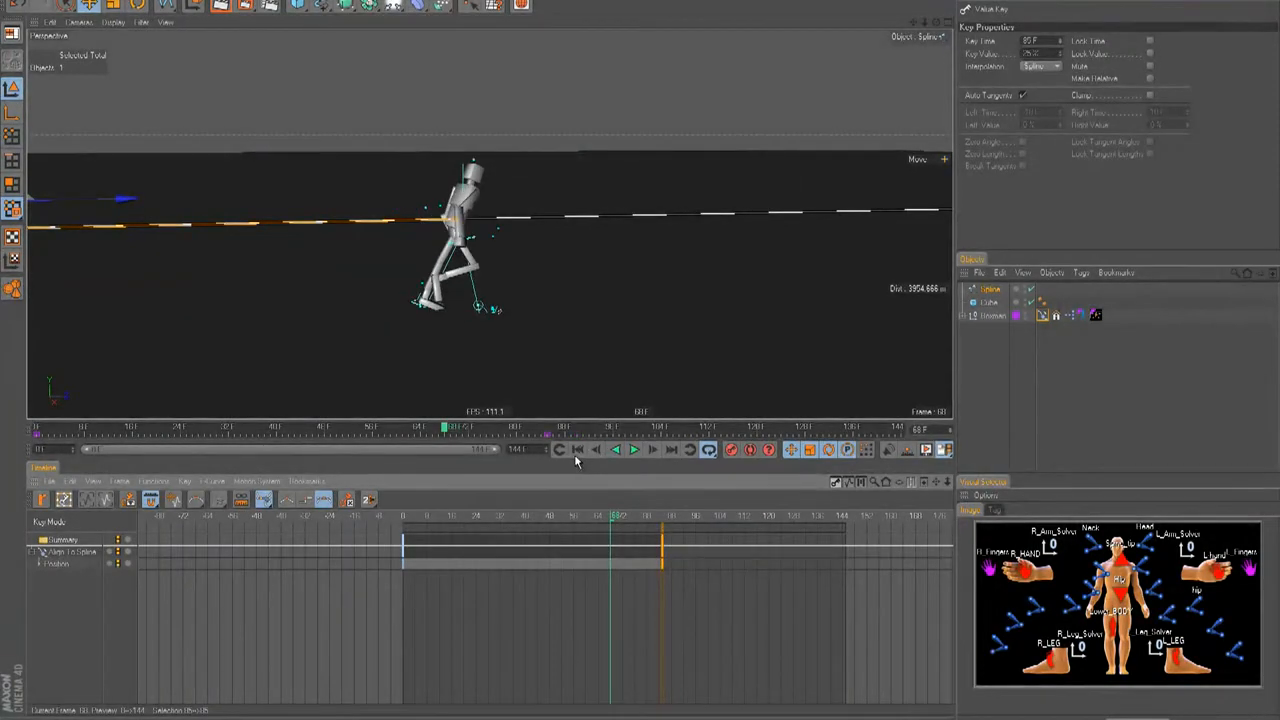
click(634, 450)
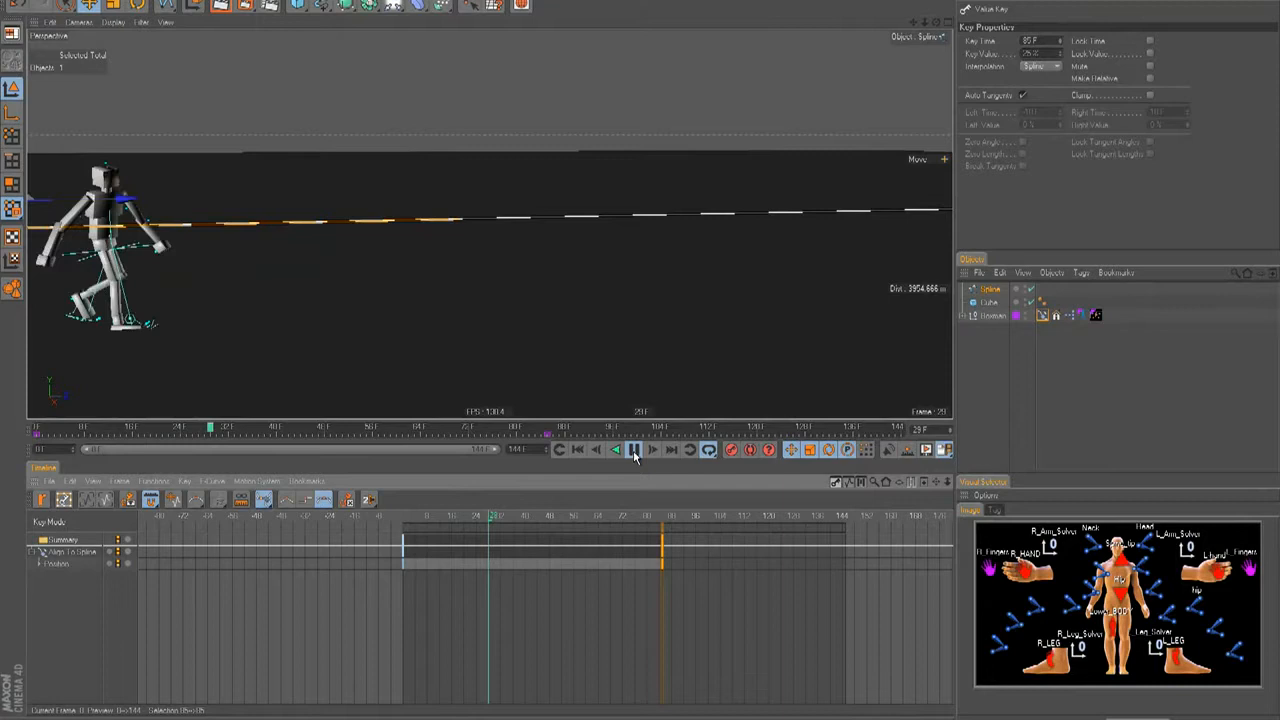
click(634, 453)
Enlarge the viewport and play the walk from the first frame in a level side view, inspecting the pose at frame 85.
alt+drag(523, 262, 563, 265)
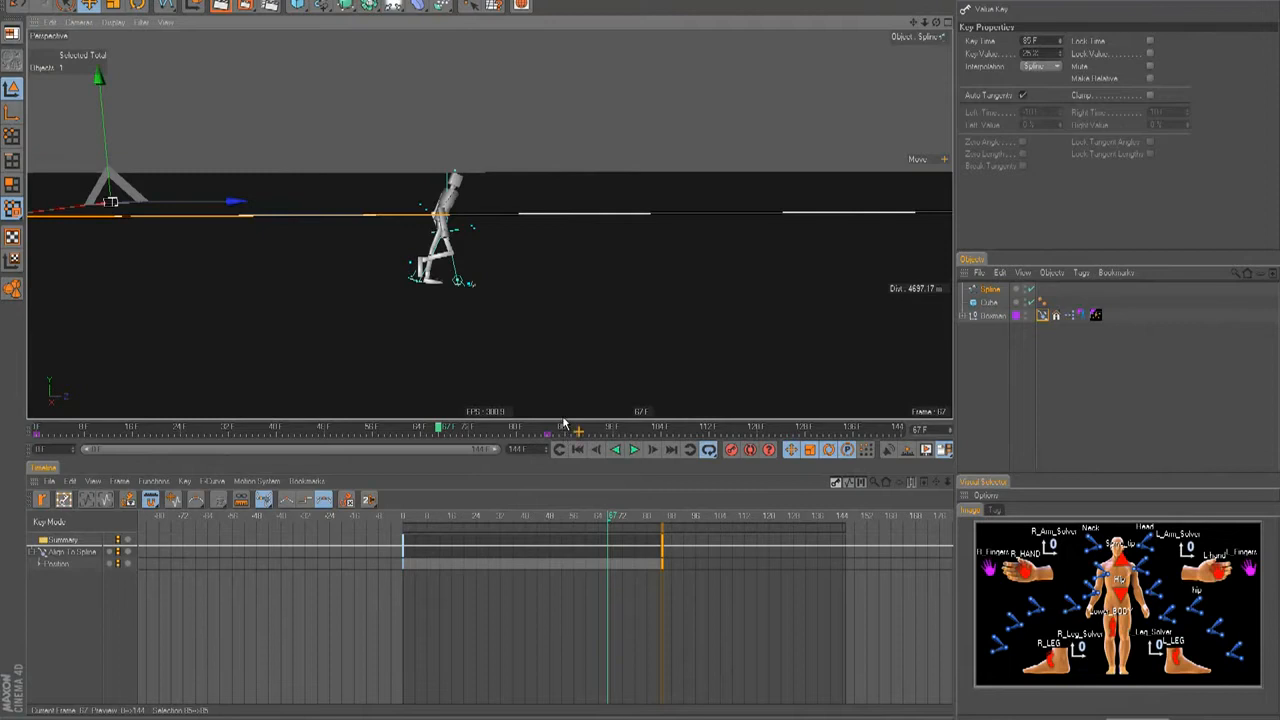
drag(563, 419, 563, 537)
mouse_move(651, 354)
alt+mouse_down()
mouse_move(503, 449)
mouse_move(655, 352)
mouse_move(640, 352)
alt+mouse_up()
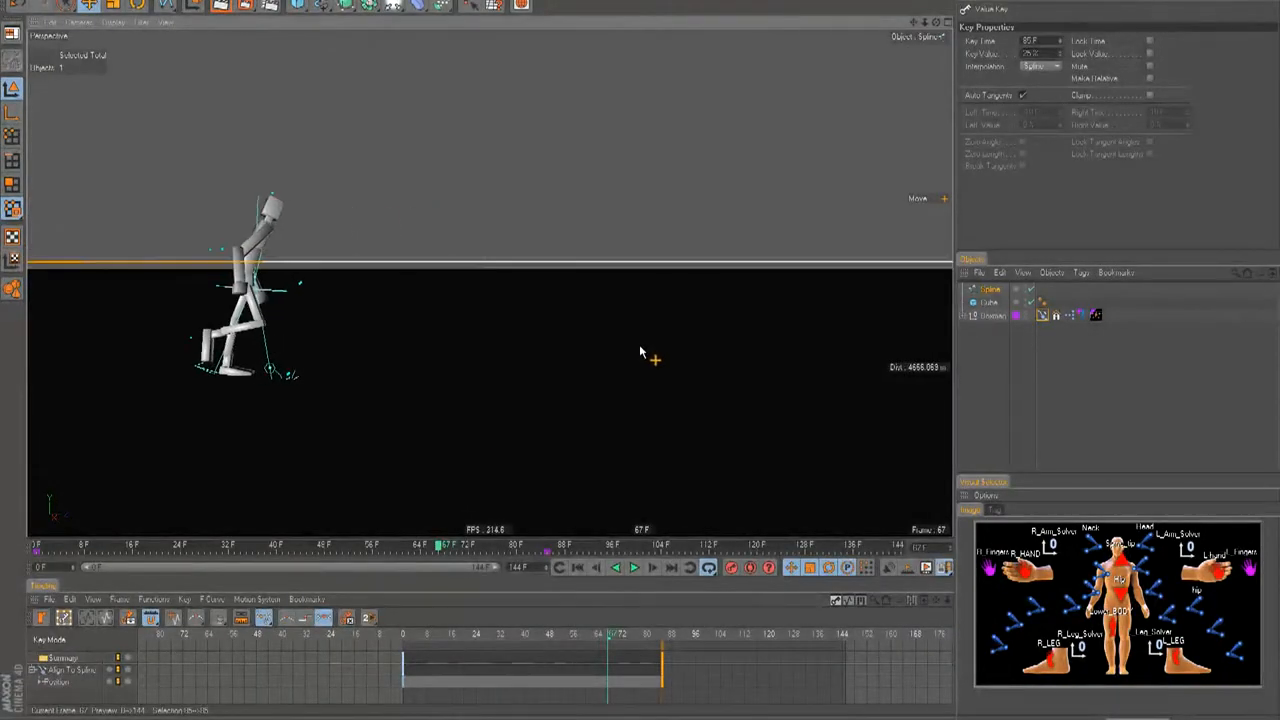
click(577, 568)
click(636, 568)
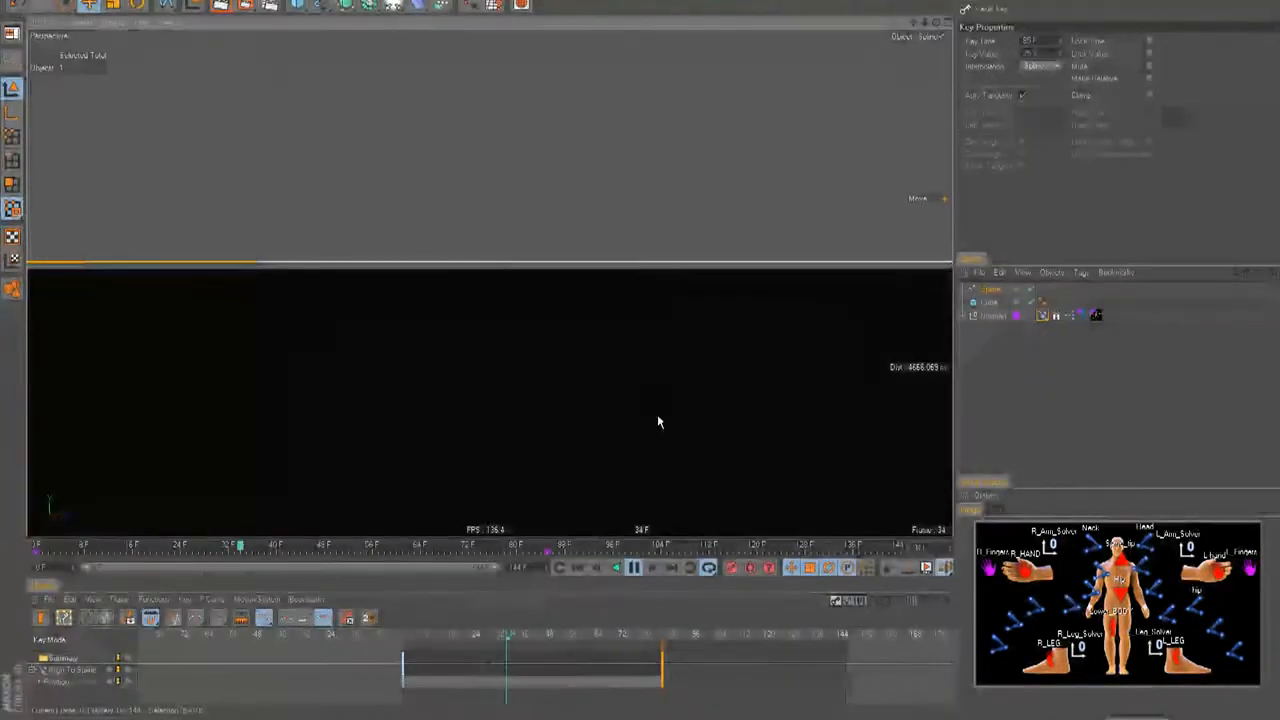
click(638, 568)
drag(610, 553, 549, 550)
Set the ground Cube's Y size to 140 m and play the walk from the first frame to check the foot contact.
click(1010, 292)
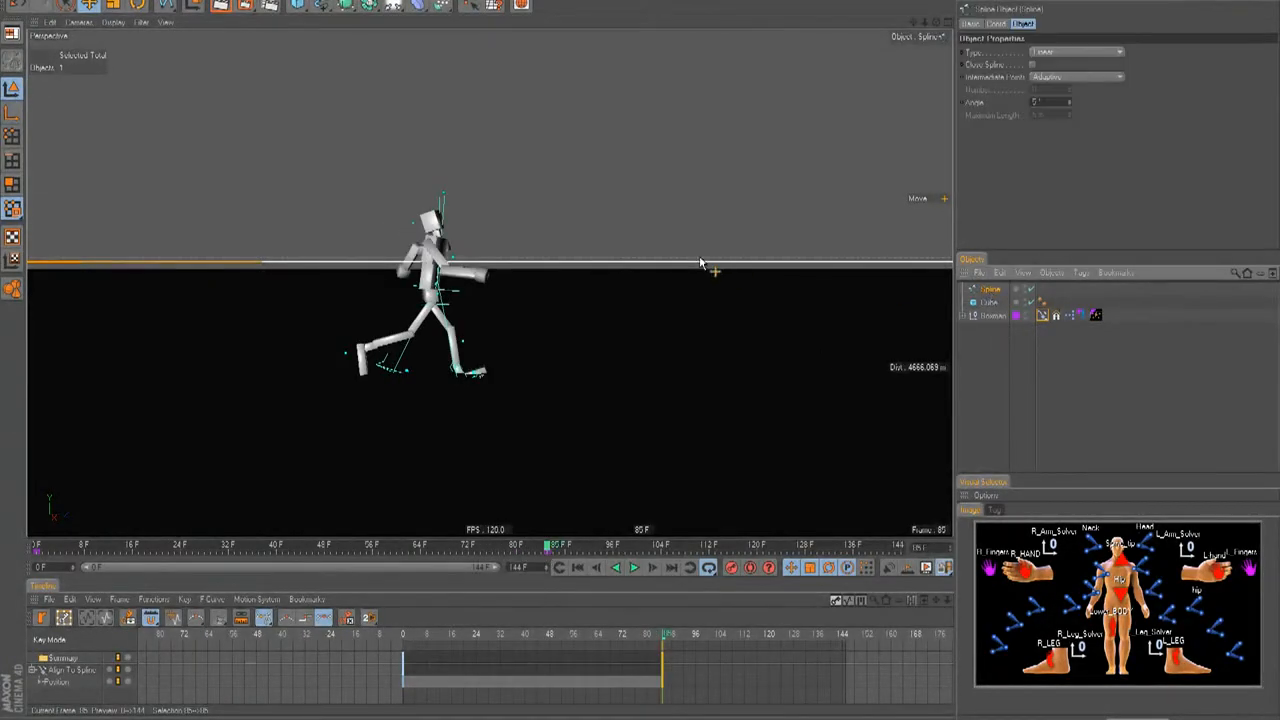
click(984, 302)
click(1017, 64)
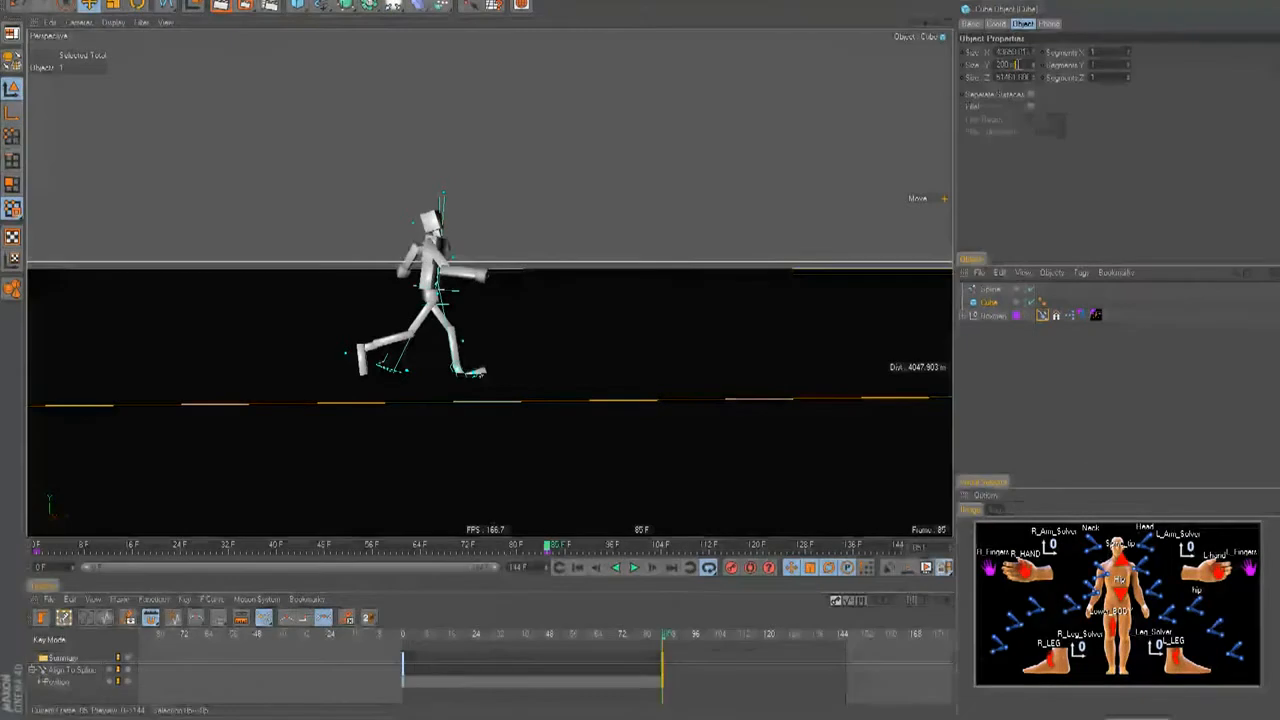
scroll(1017, 64, down, 2)
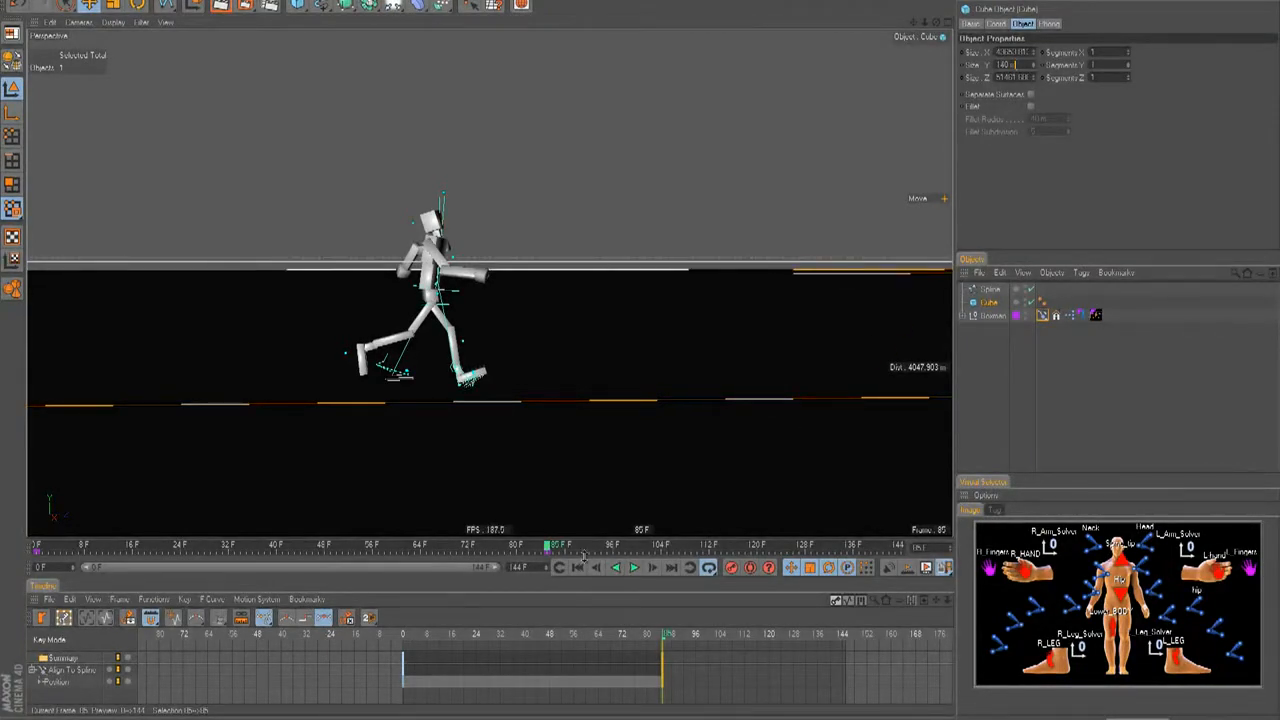
click(577, 567)
click(633, 567)
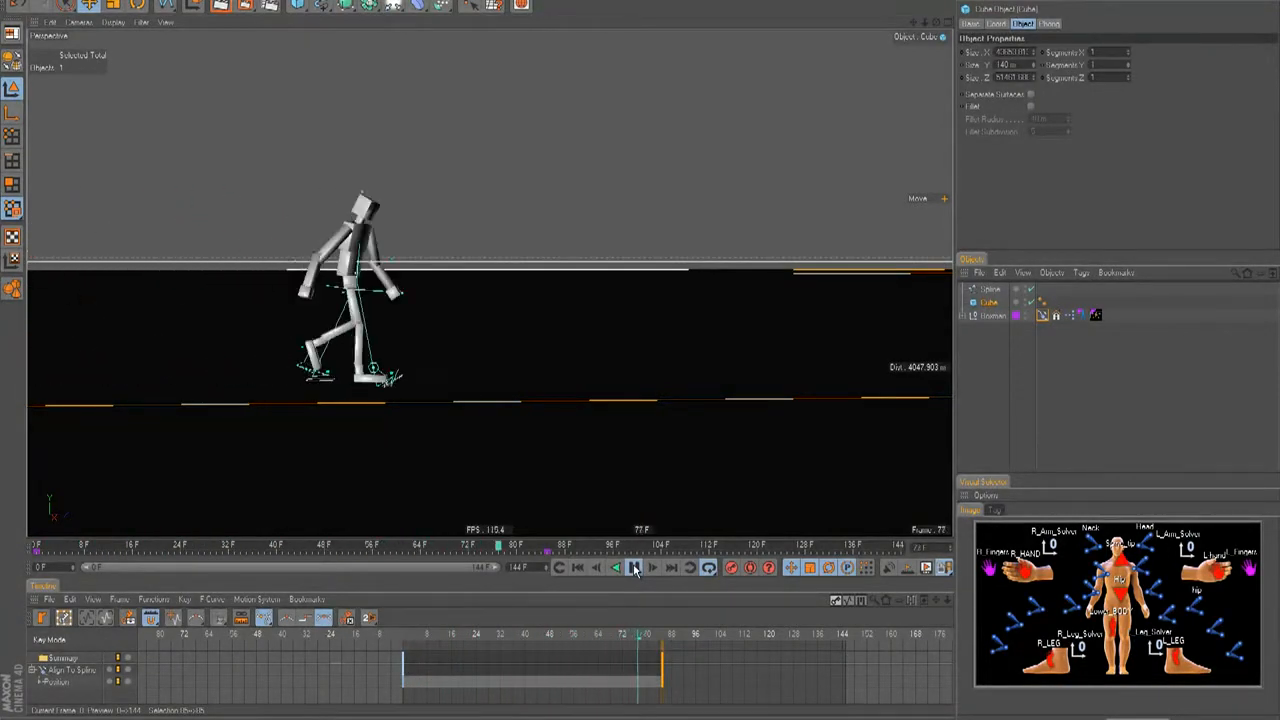
click(633, 567)
Limit the viewport display filter to Polygon, Generator, HUD and Axis elements.
click(141, 22)
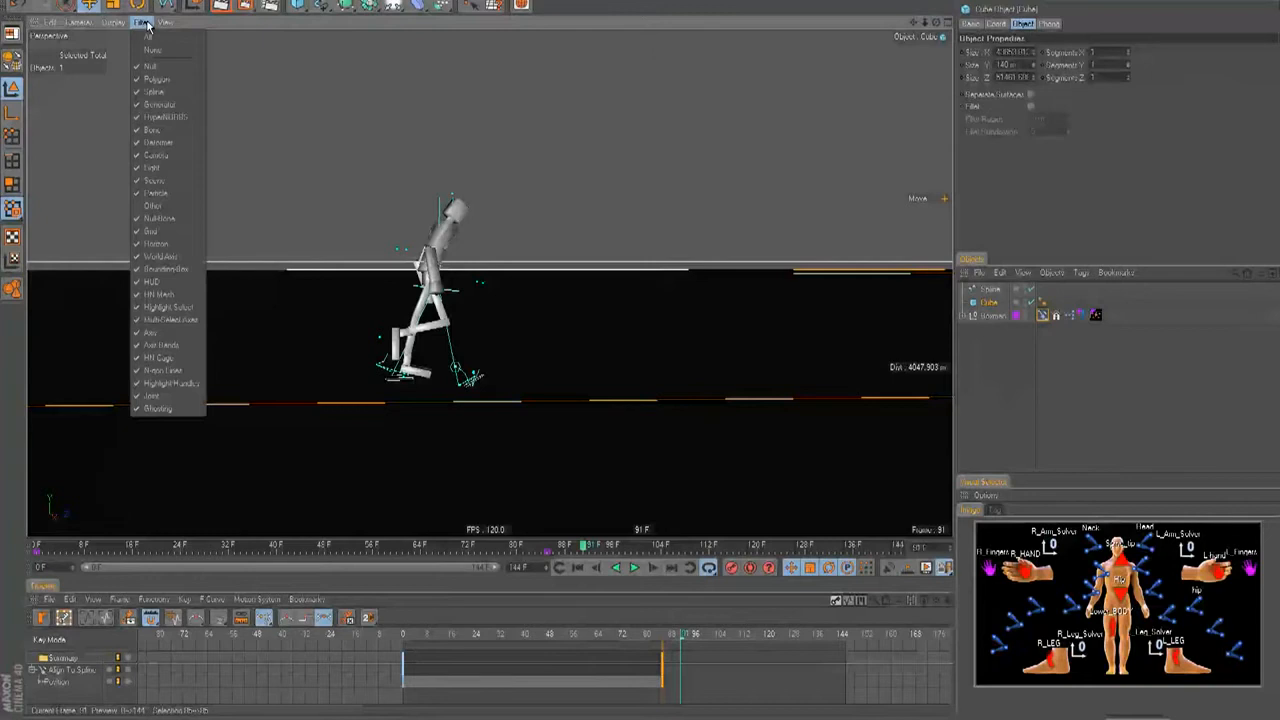
click(150, 48)
click(141, 22)
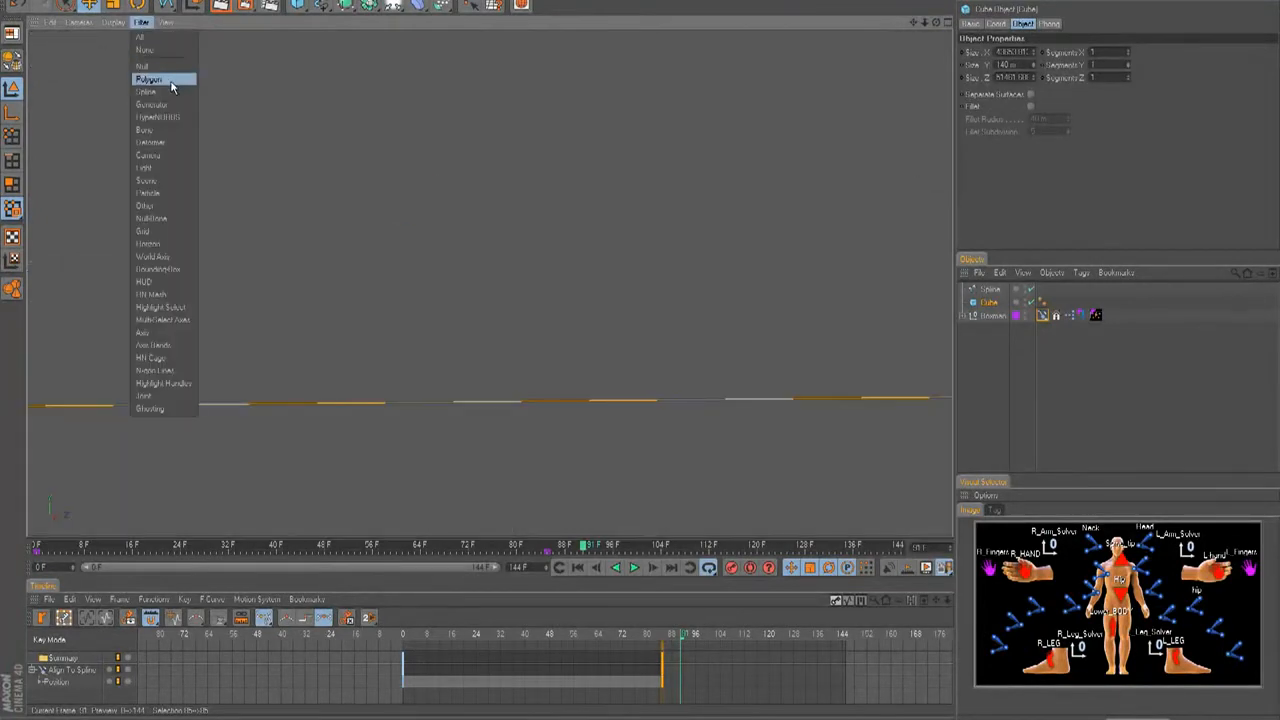
click(156, 79)
click(148, 23)
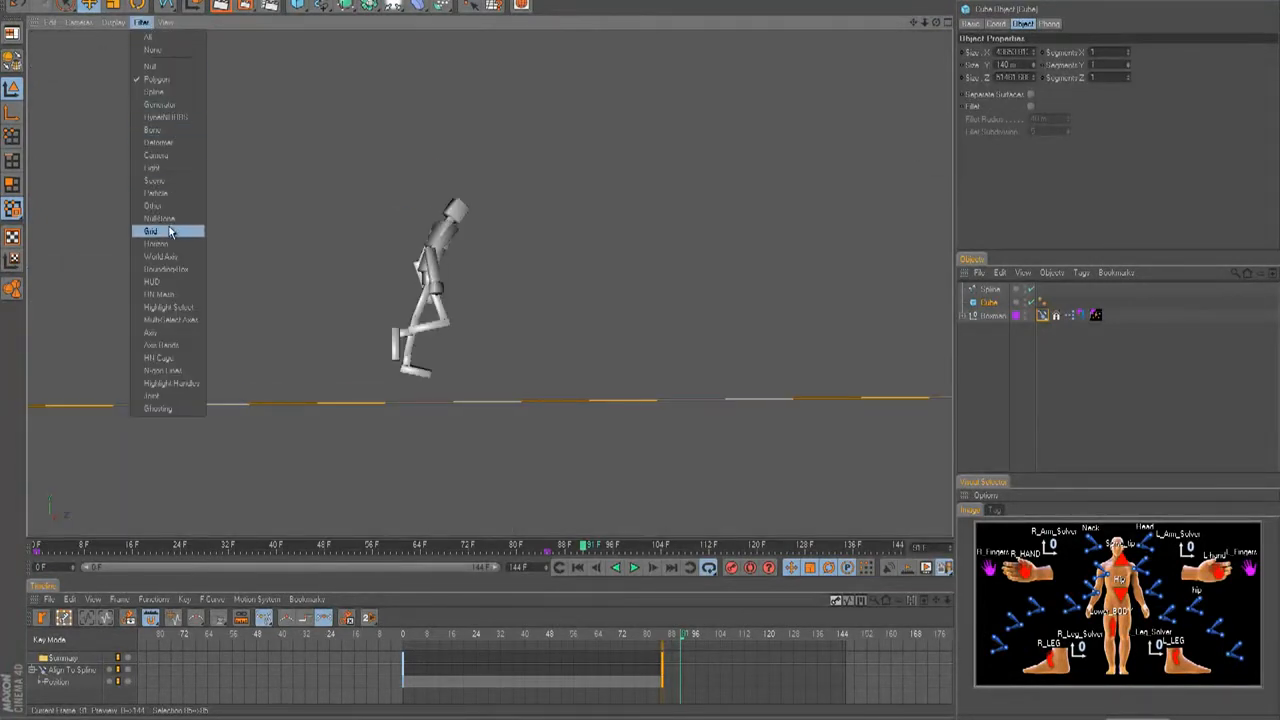
click(159, 104)
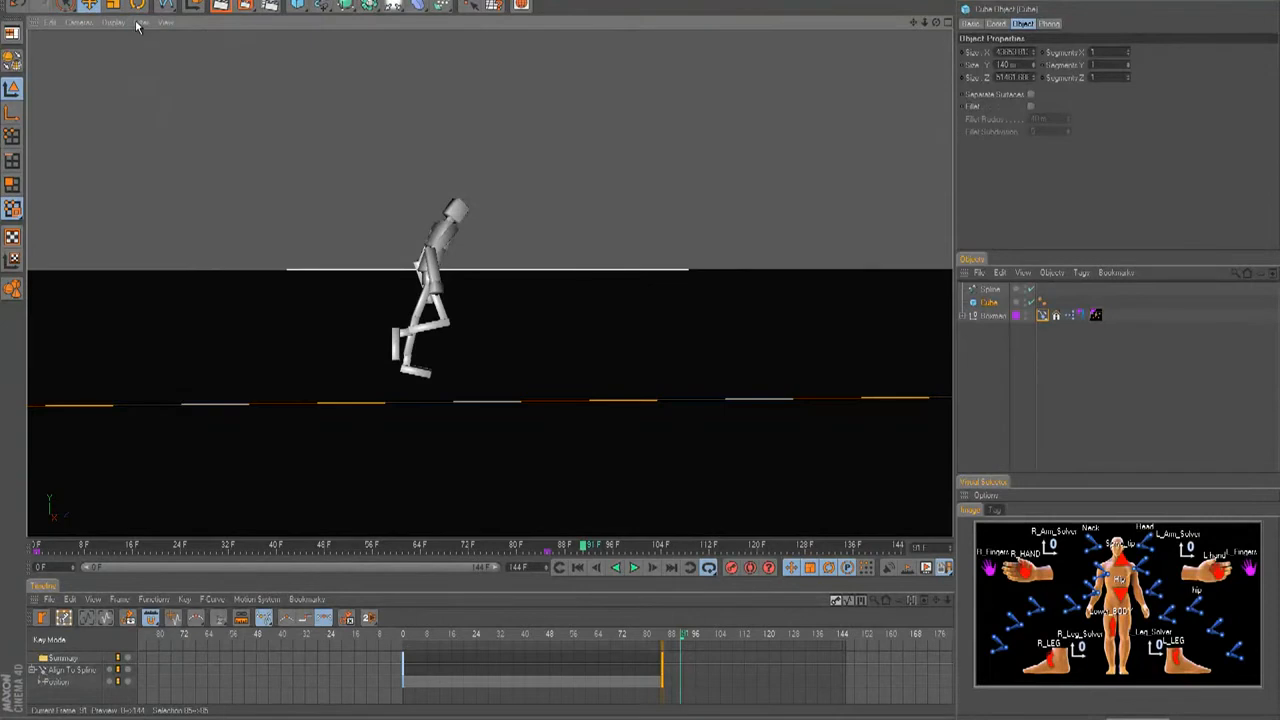
click(141, 22)
click(162, 283)
click(144, 24)
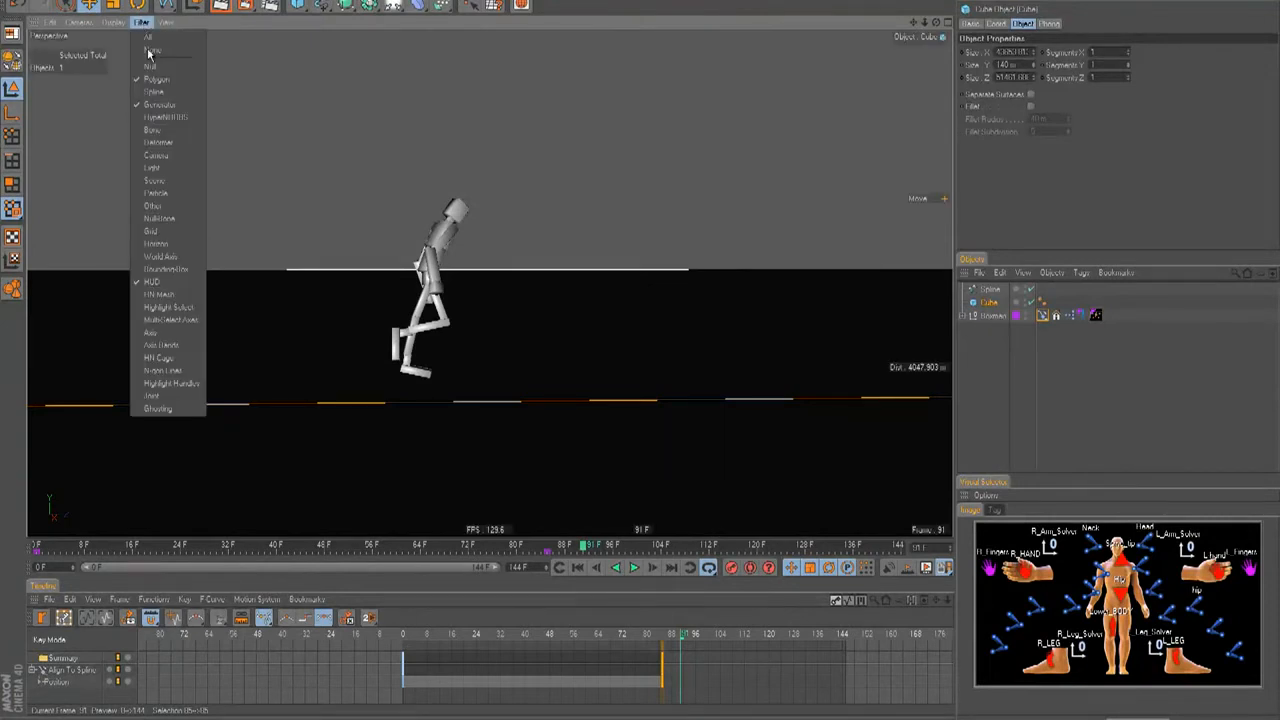
click(148, 24)
click(141, 22)
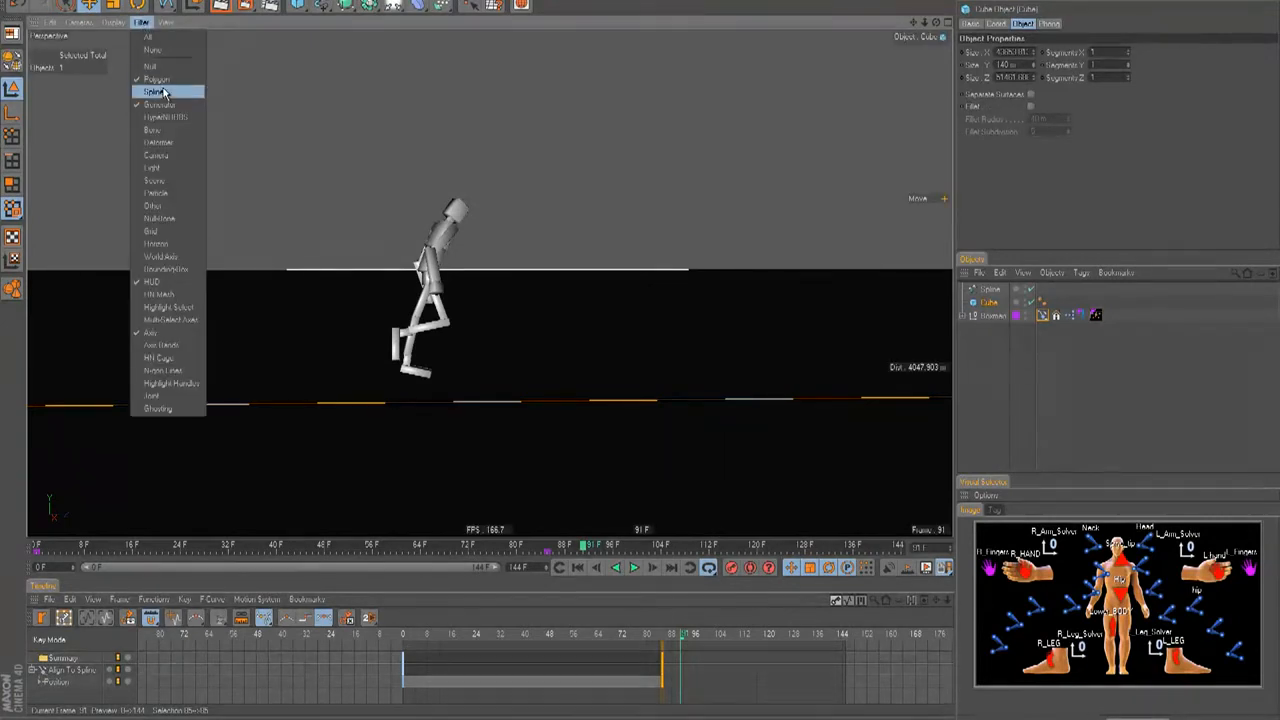
click(1214, 397)
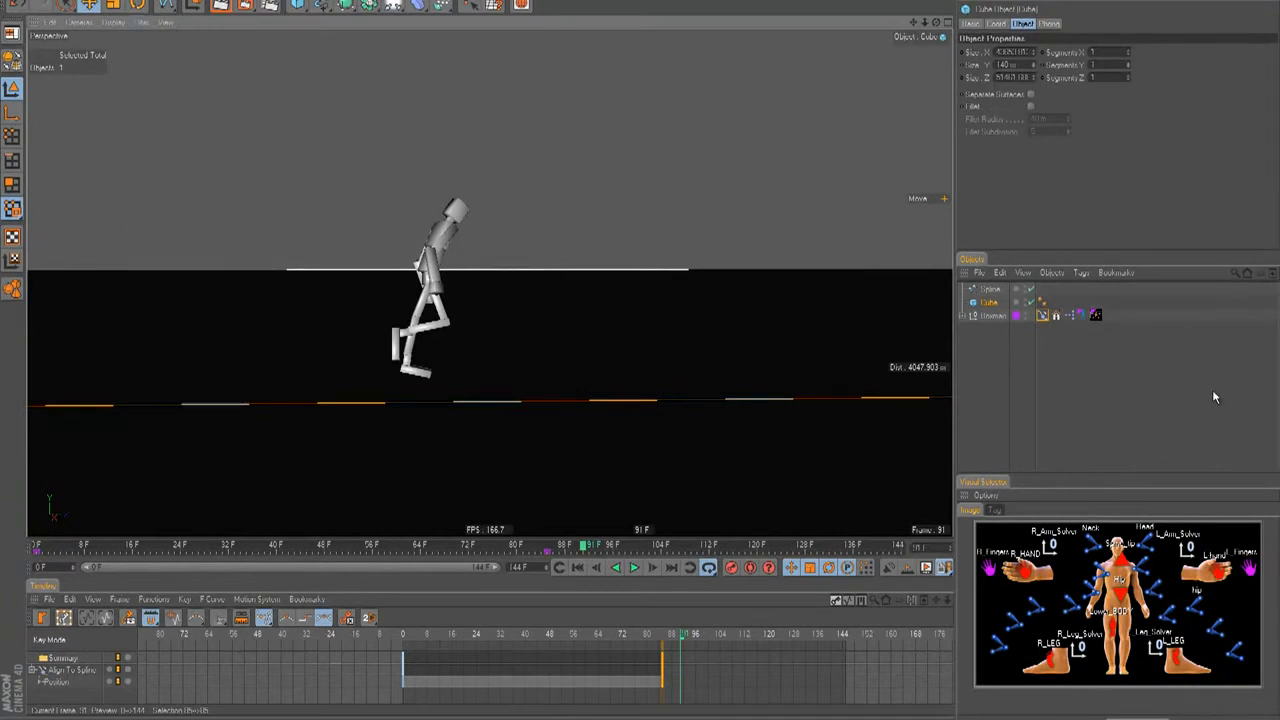
Play the walk from different angles to check for foot sliding and return to the first frame.
click(577, 568)
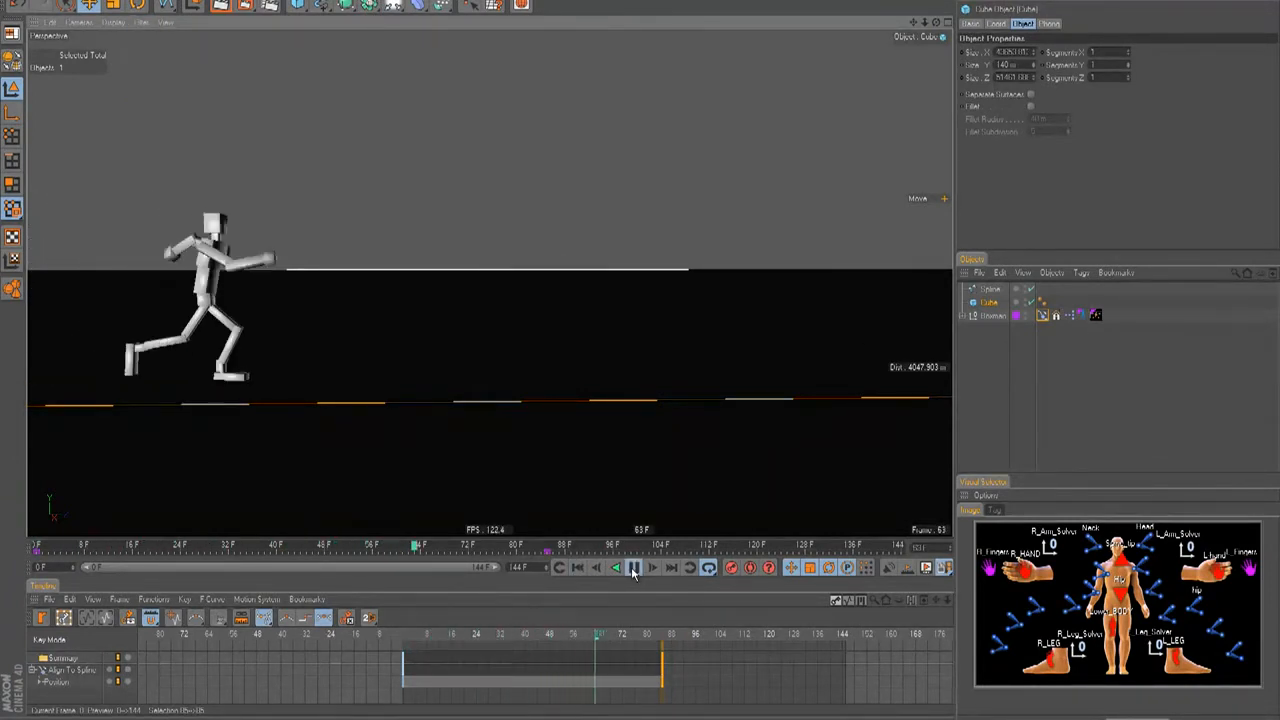
click(633, 568)
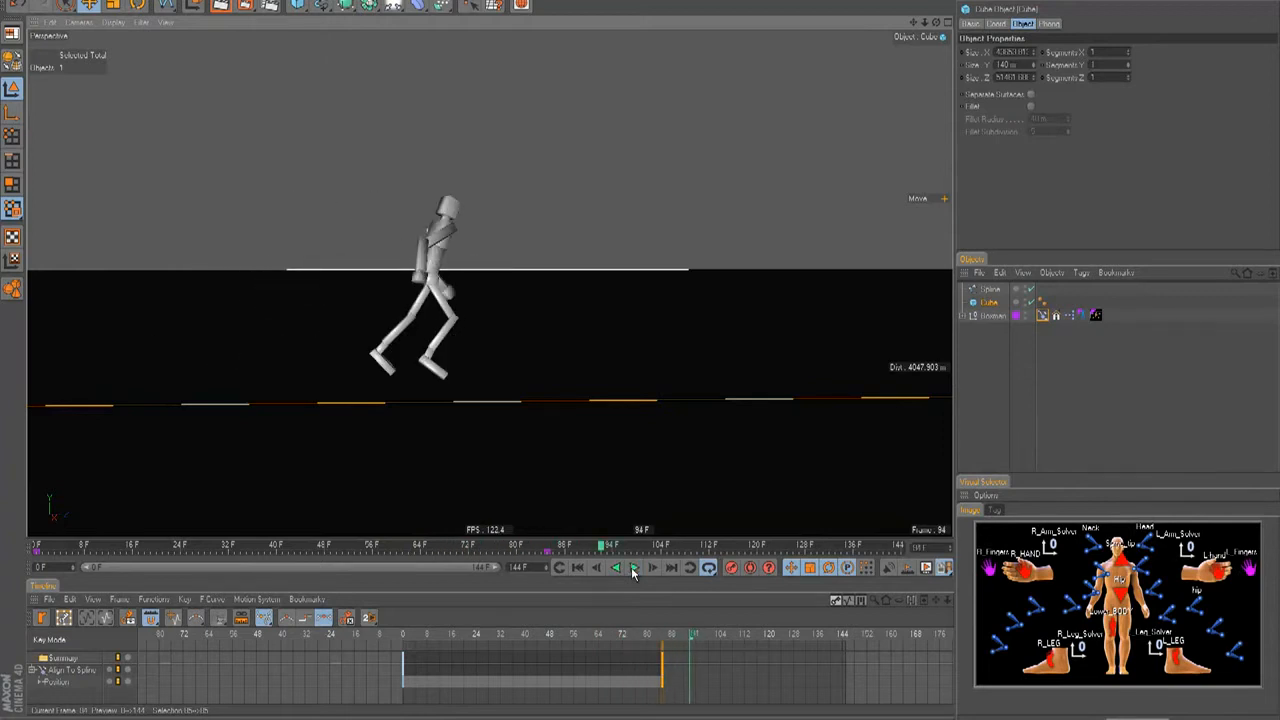
click(578, 568)
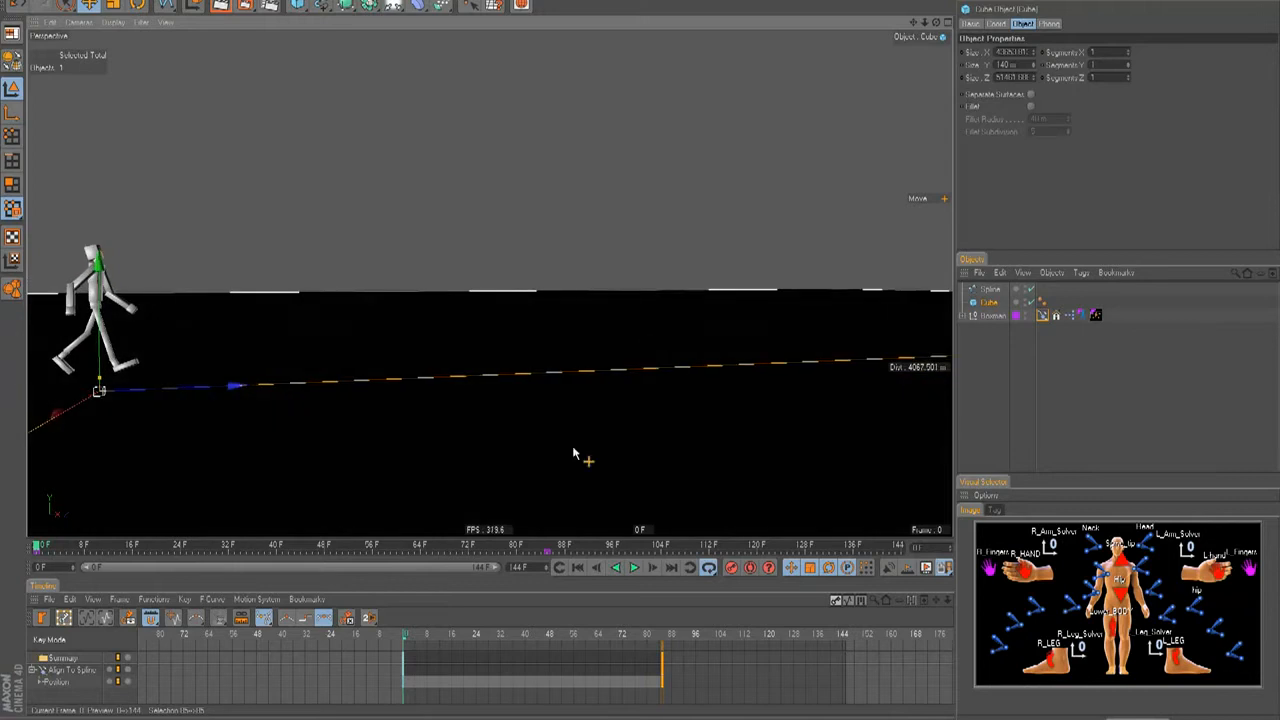
click(631, 568)
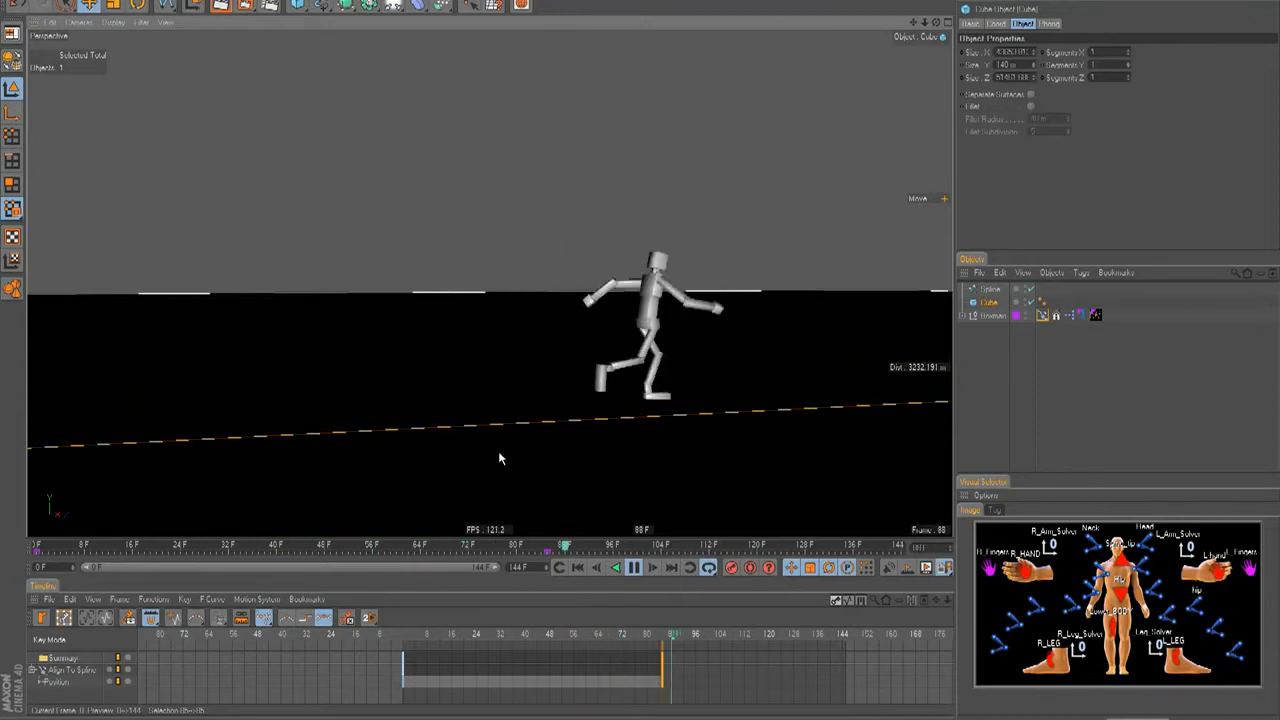
click(636, 575)
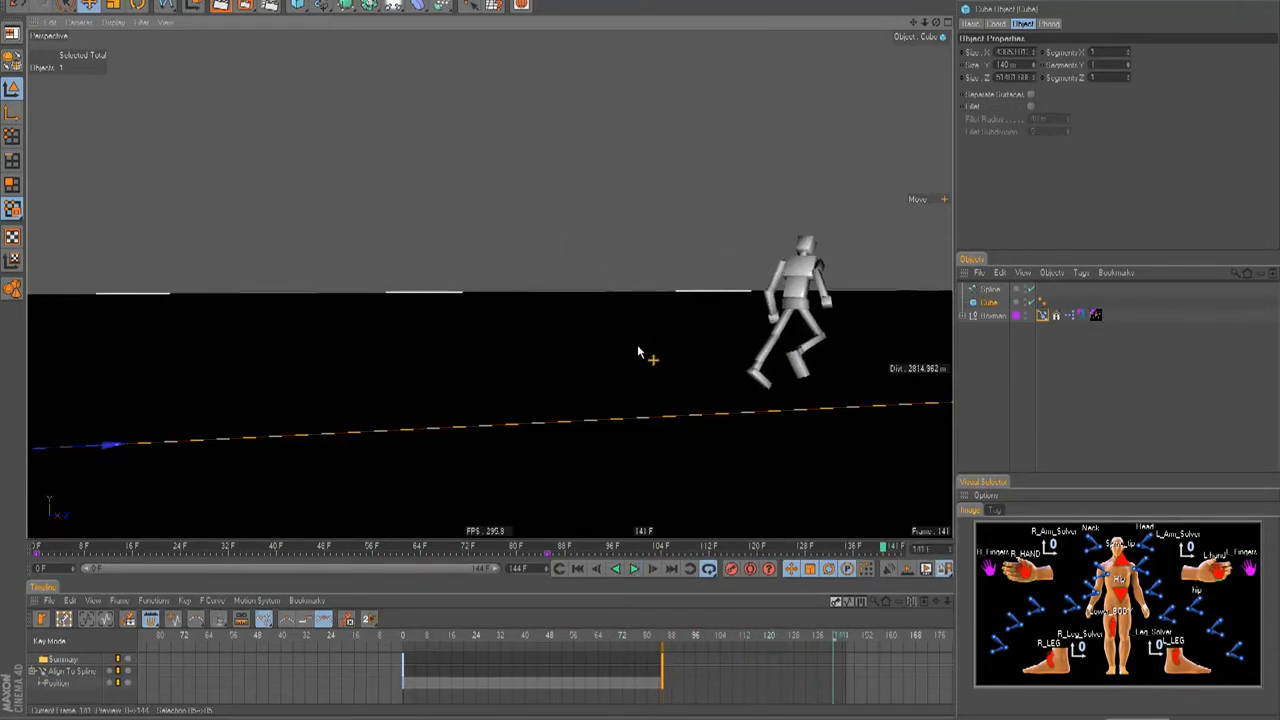
click(633, 570)
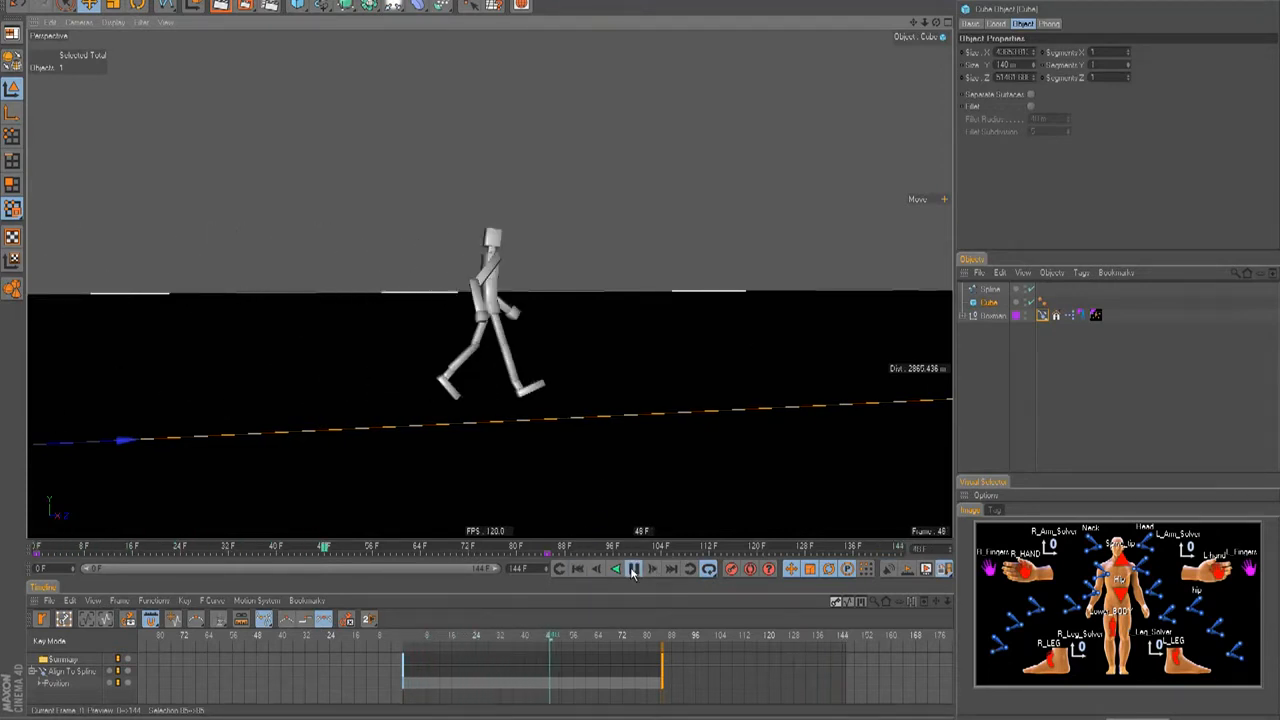
click(632, 569)
click(578, 569)
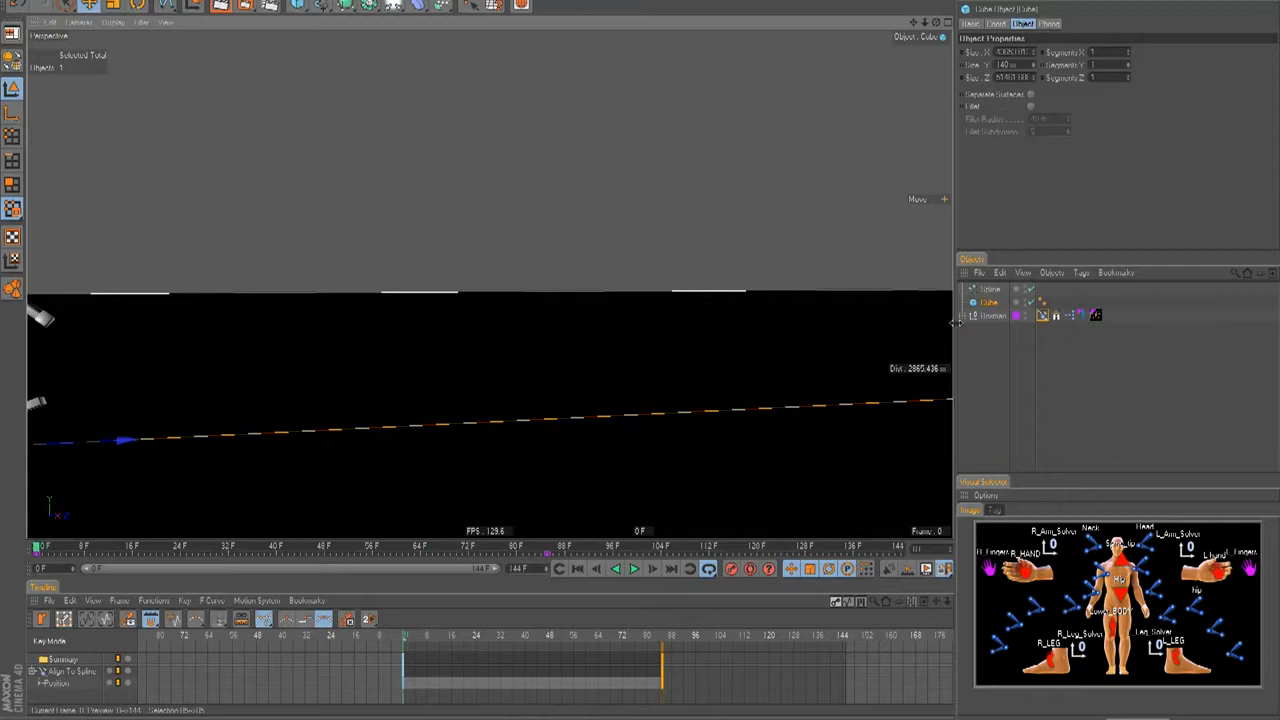
Add a MoGraph Rigid Body tag to the ground Cube.
click(974, 369)
right_click(985, 292)
click(982, 291)
click(985, 303)
right_click(985, 305)
mouse_move(1027, 218)
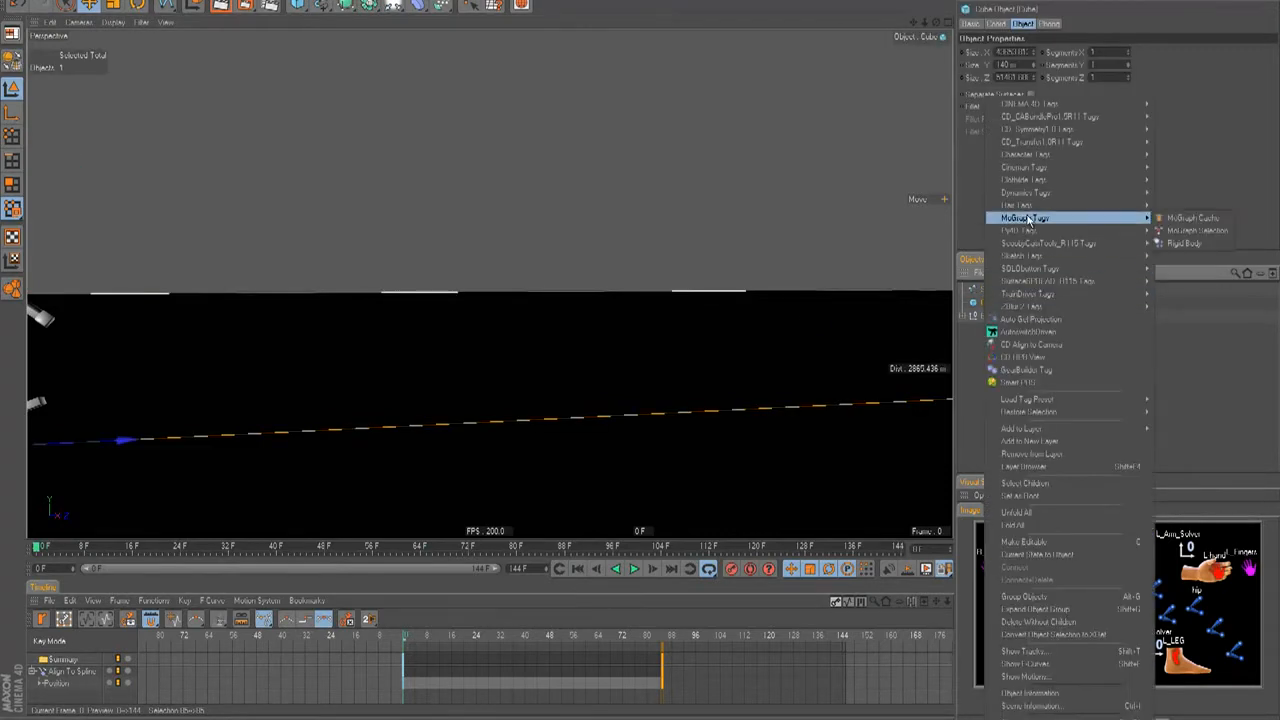
click(1190, 231)
Expand the rig's hierarchy, widen the object name column and select the Body_poly group.
click(1005, 330)
click(990, 306)
click(977, 351)
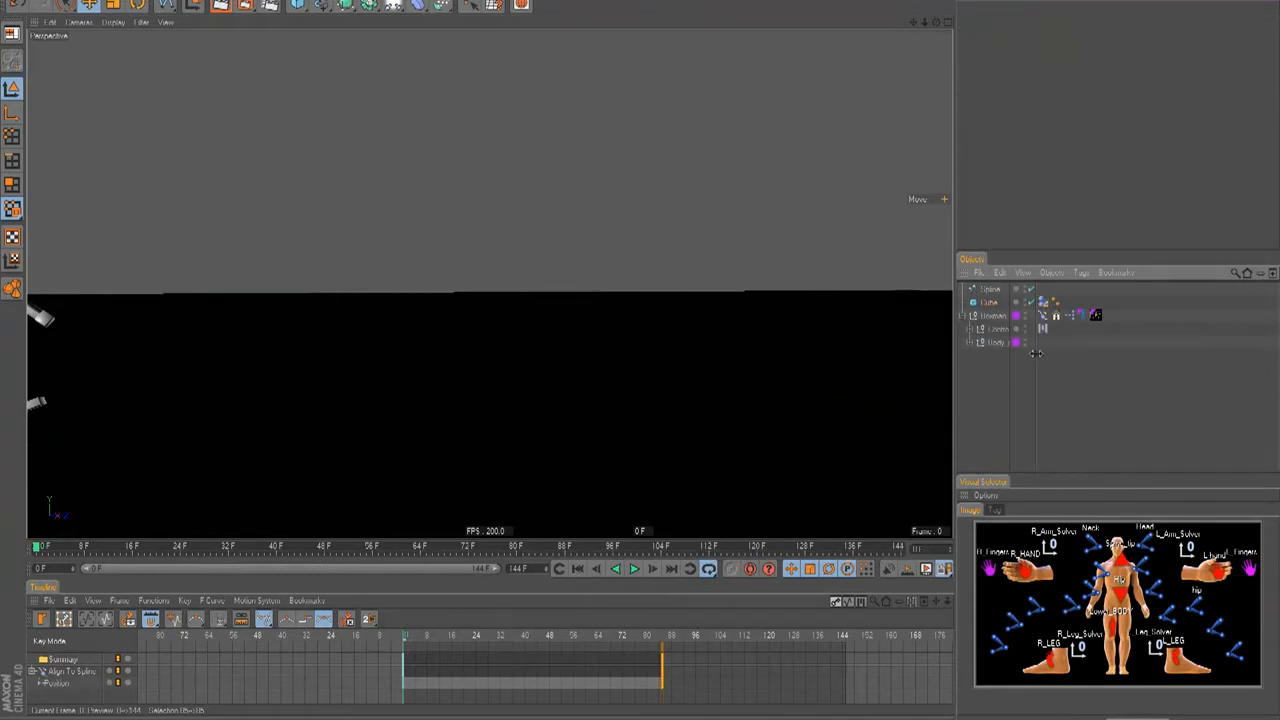
click(979, 342)
click(979, 342)
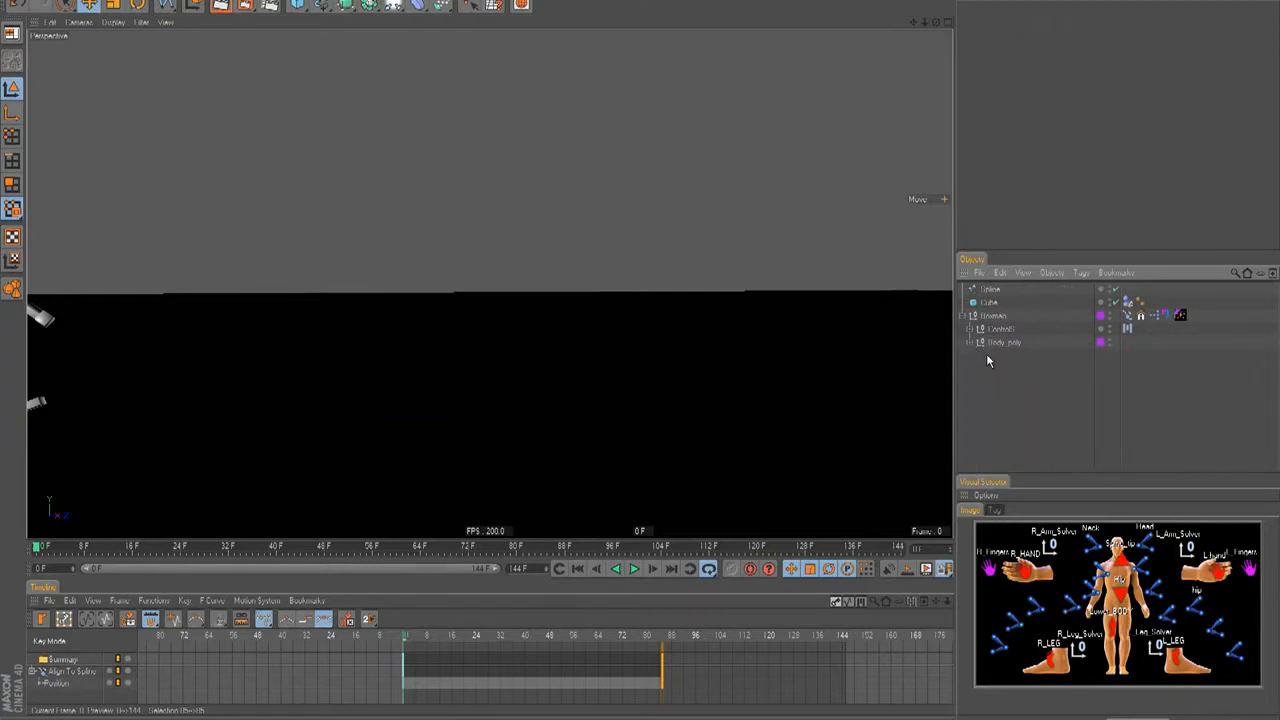
click(970, 342)
click(970, 342)
click(985, 345)
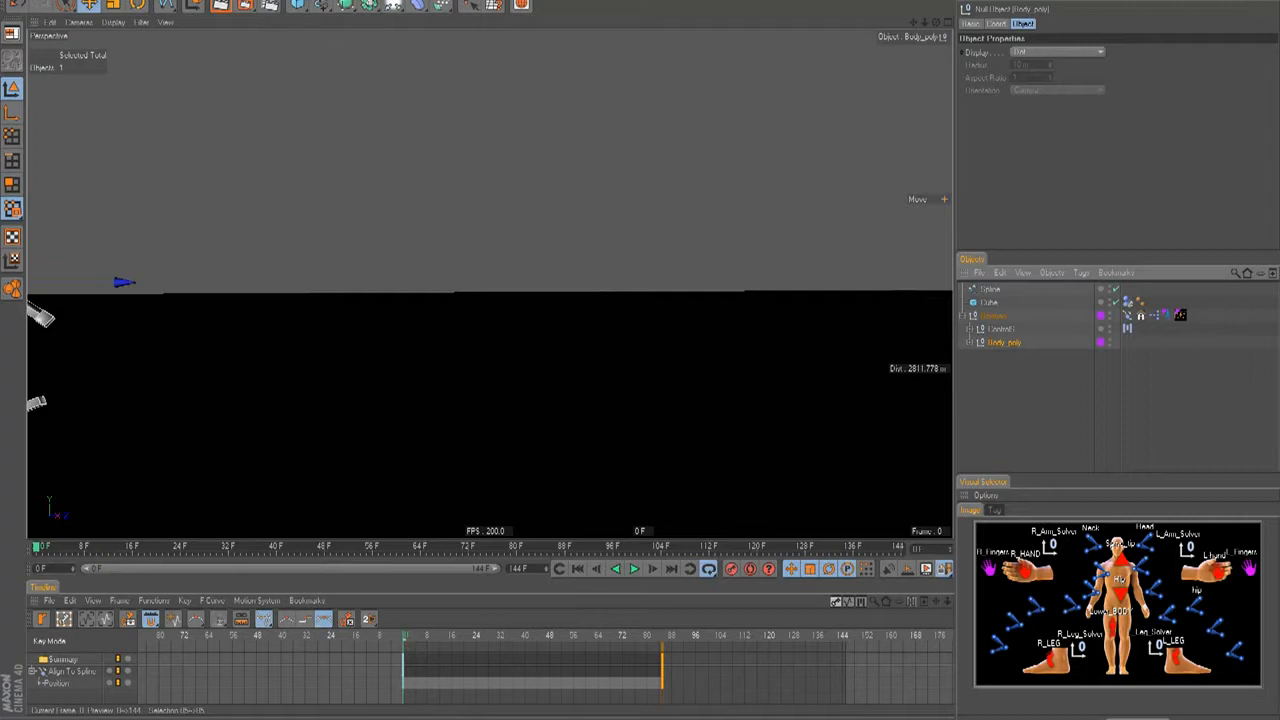
Create a Fracture object inside the rig's hierarchy and make Body_poly its child.
click(345, 5)
click(370, 78)
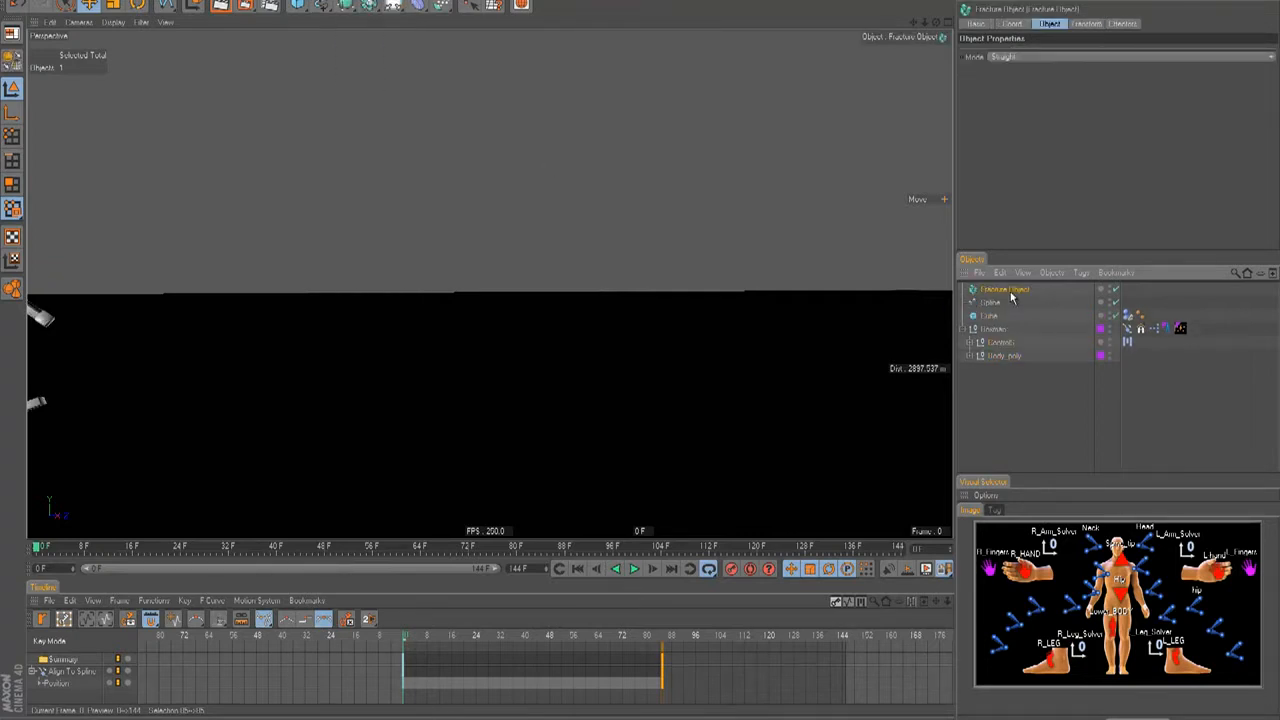
click(970, 357)
click(970, 357)
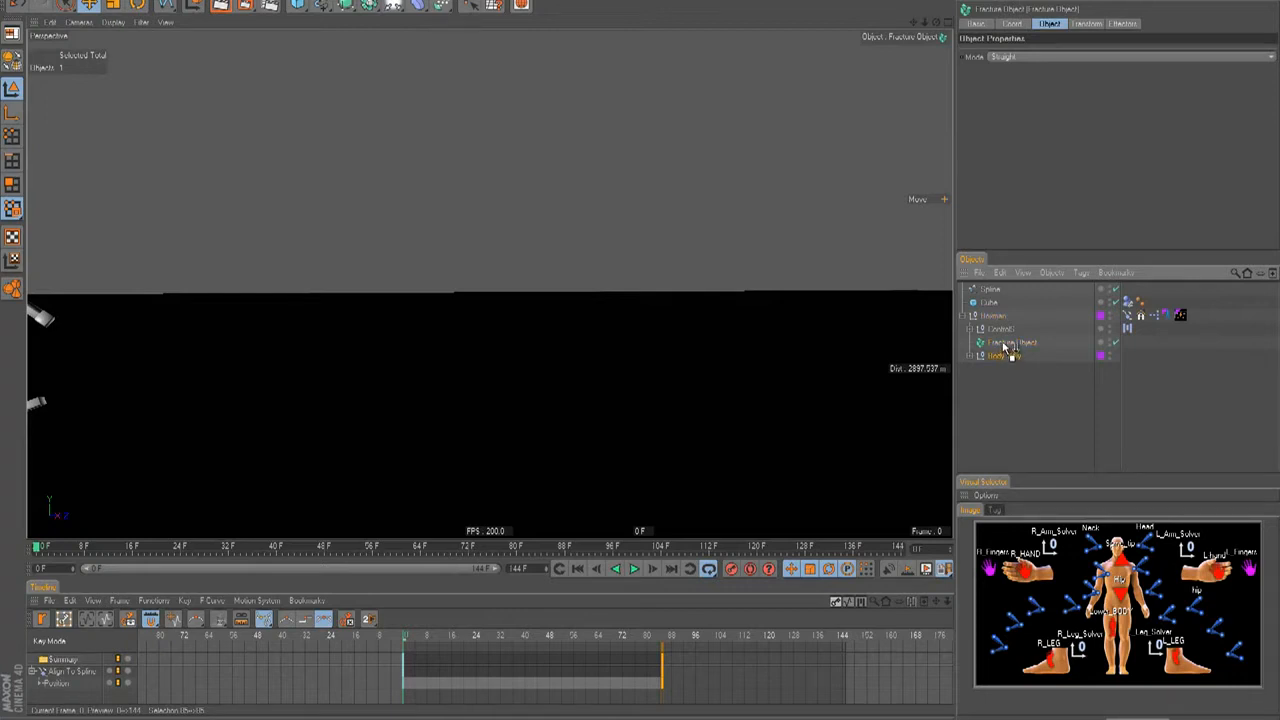
drag(1007, 347, 1004, 347)
Set the Fracture object's Mode to Explode Segments.
click(997, 23)
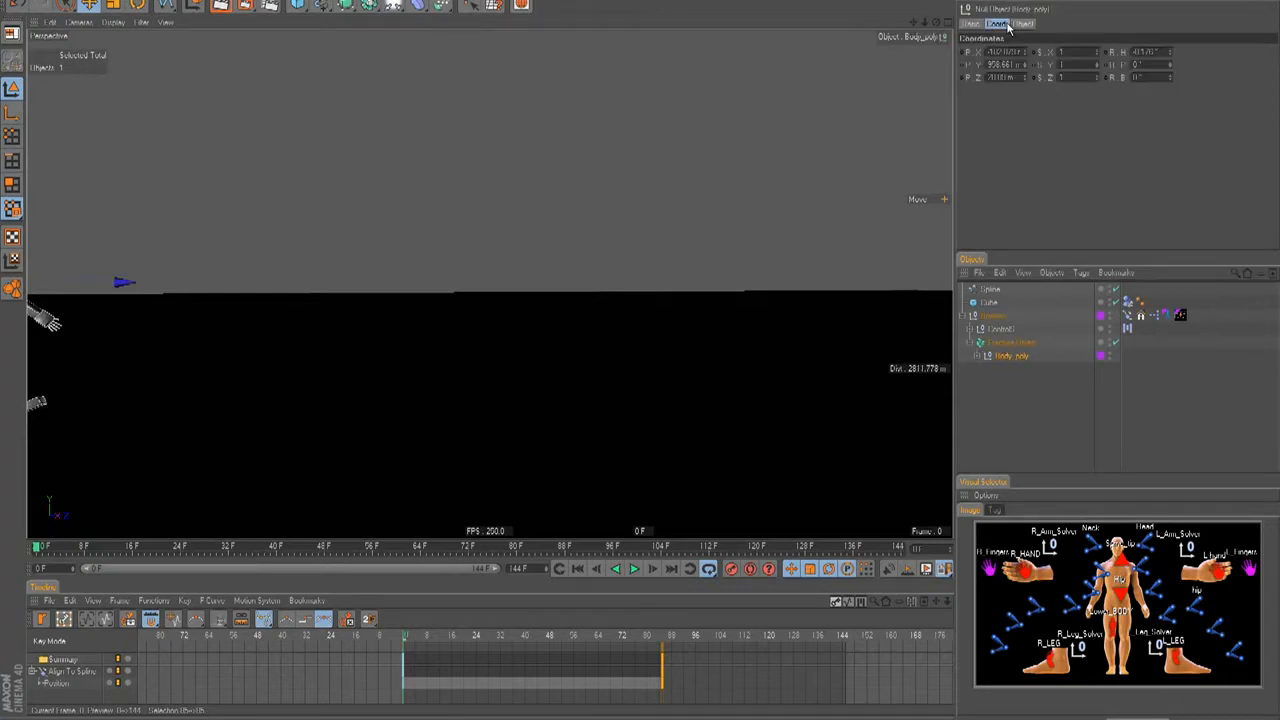
click(1012, 343)
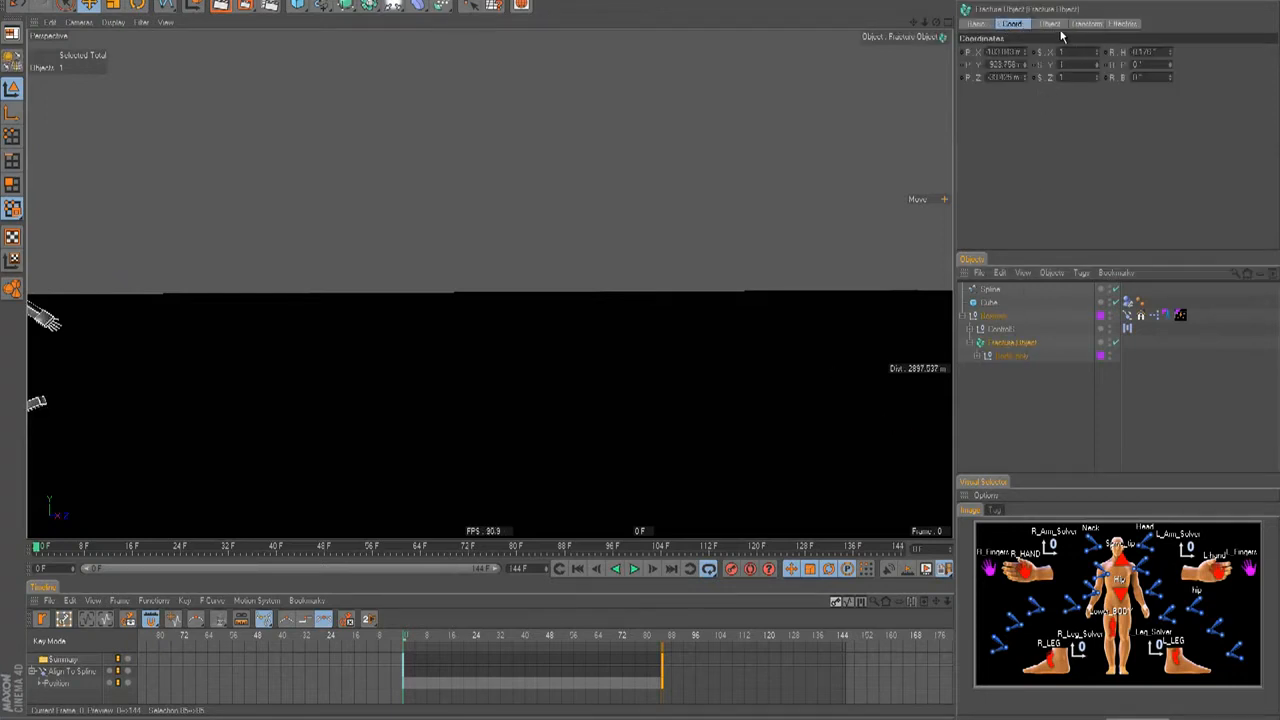
click(1052, 24)
click(1044, 56)
click(1043, 82)
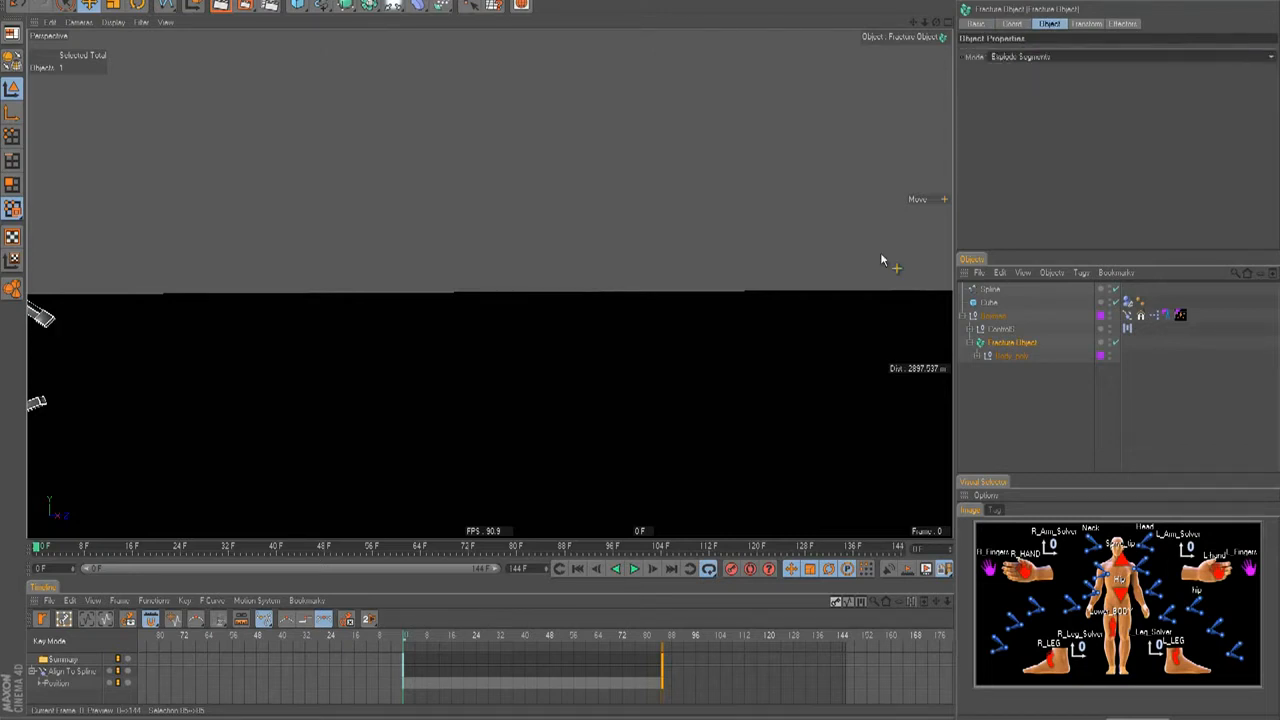
Deselect everything and play the walk from the first frame to check the fractured body.
click(635, 570)
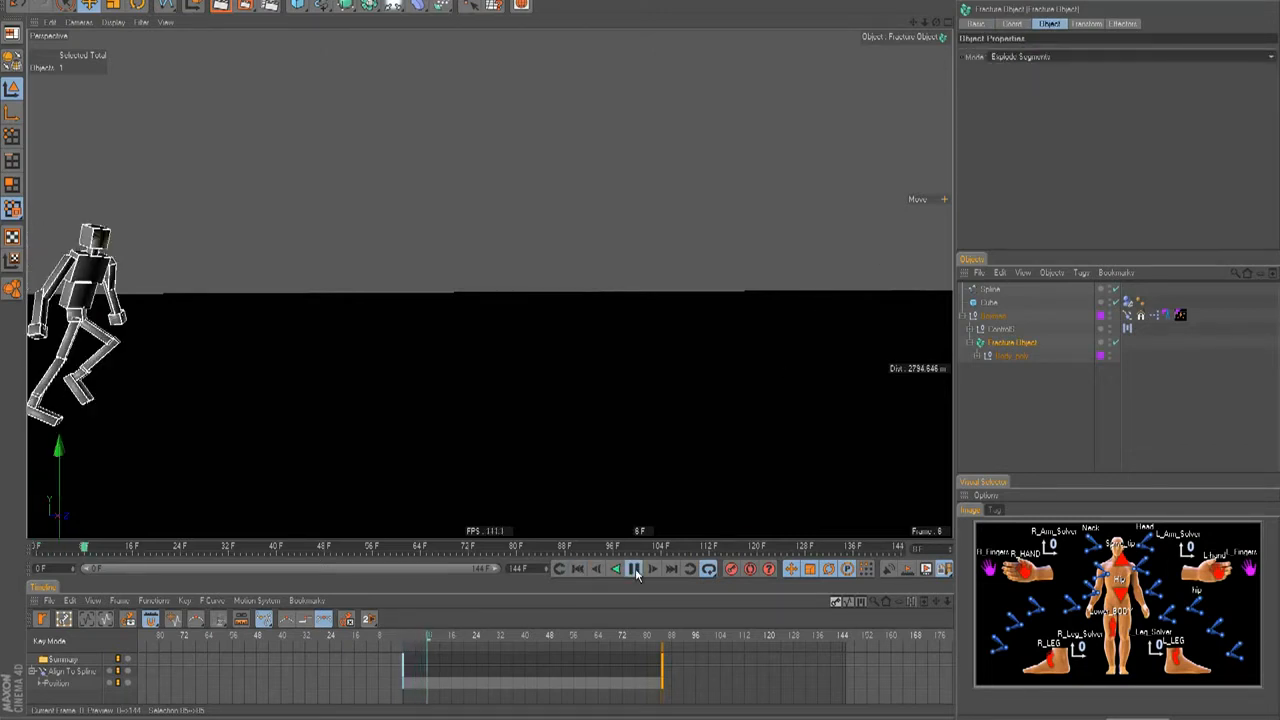
click(922, 433)
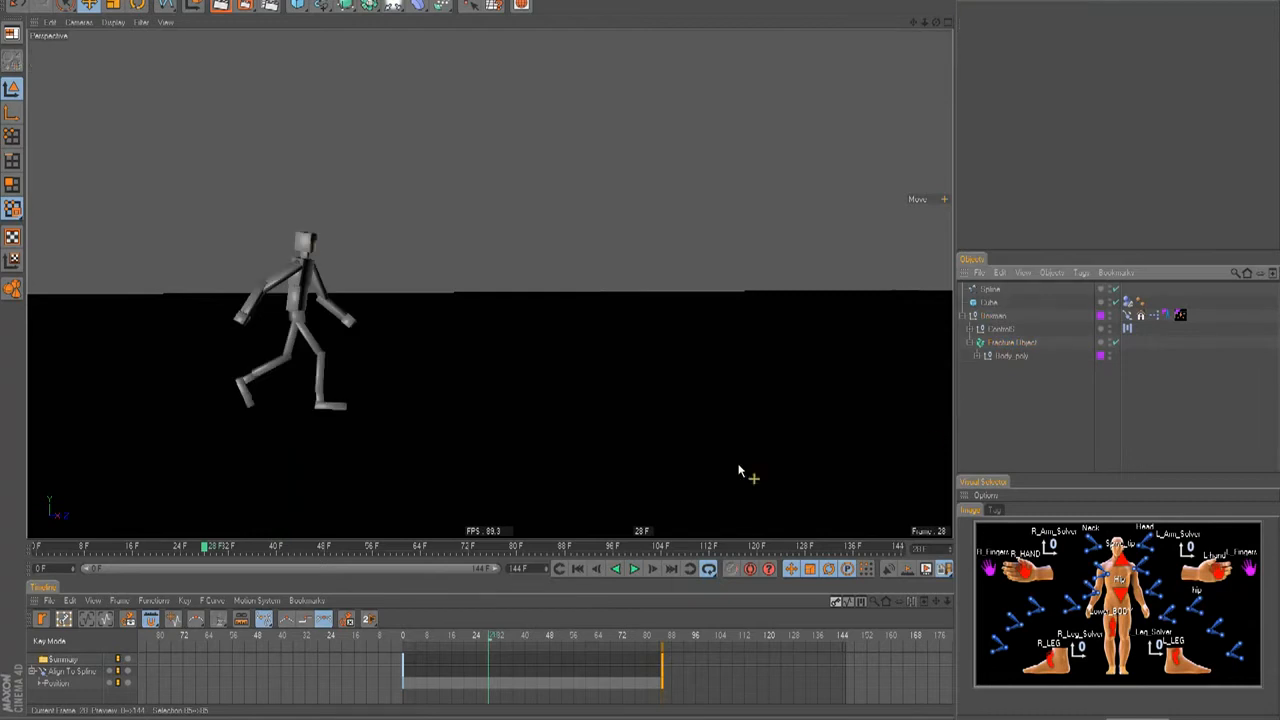
click(577, 569)
click(633, 569)
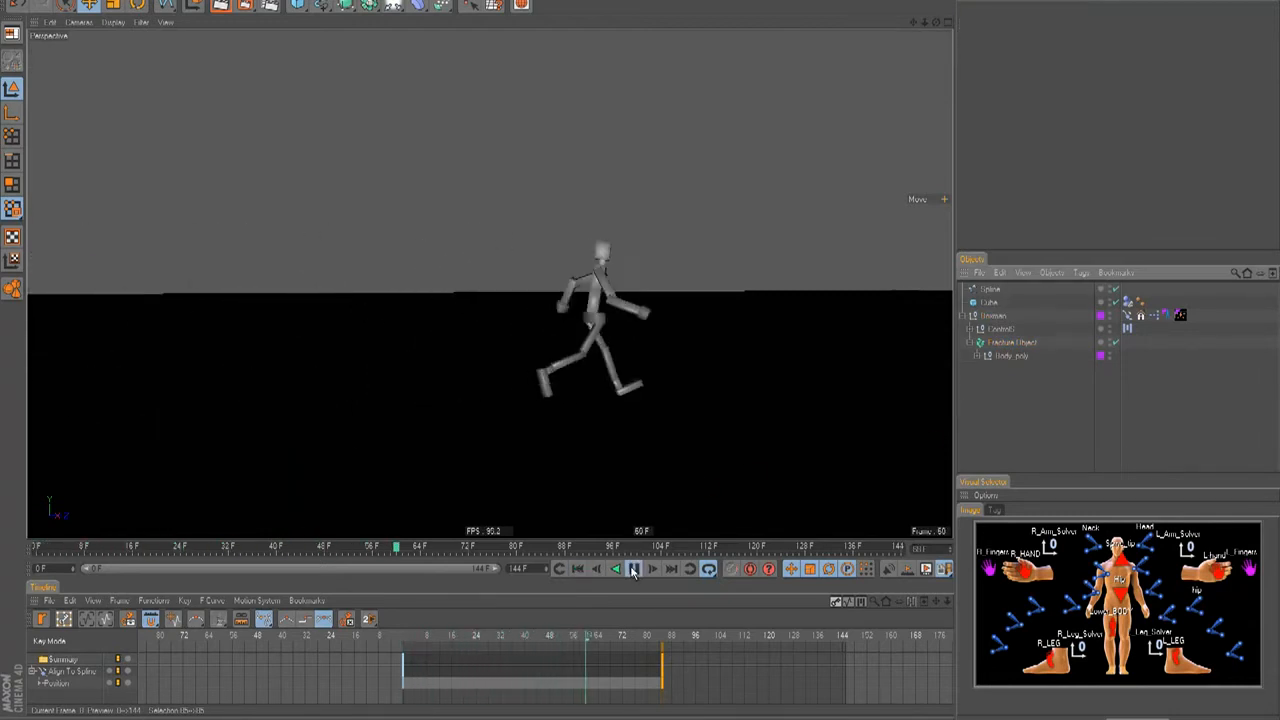
Stop playback, go to frame 35 and add a MoGraph Rigid Body tag to the Fracture object.
click(633, 569)
drag(493, 540, 247, 546)
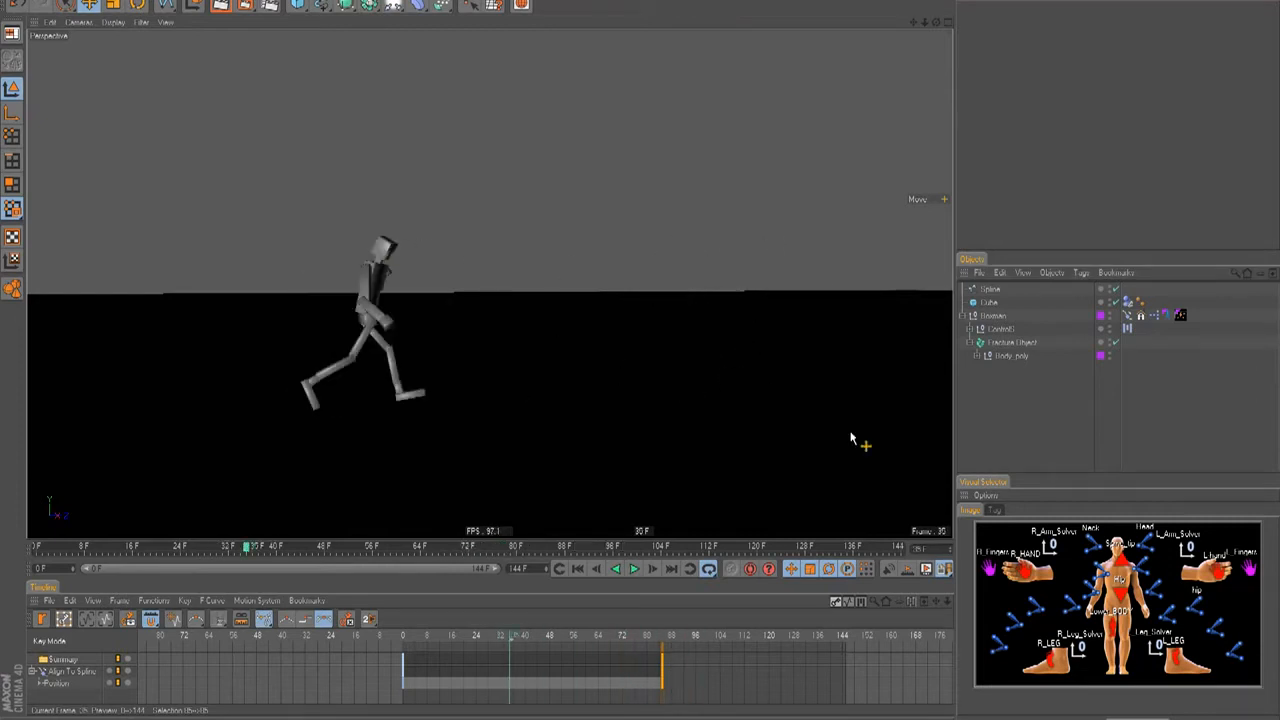
right_click(998, 348)
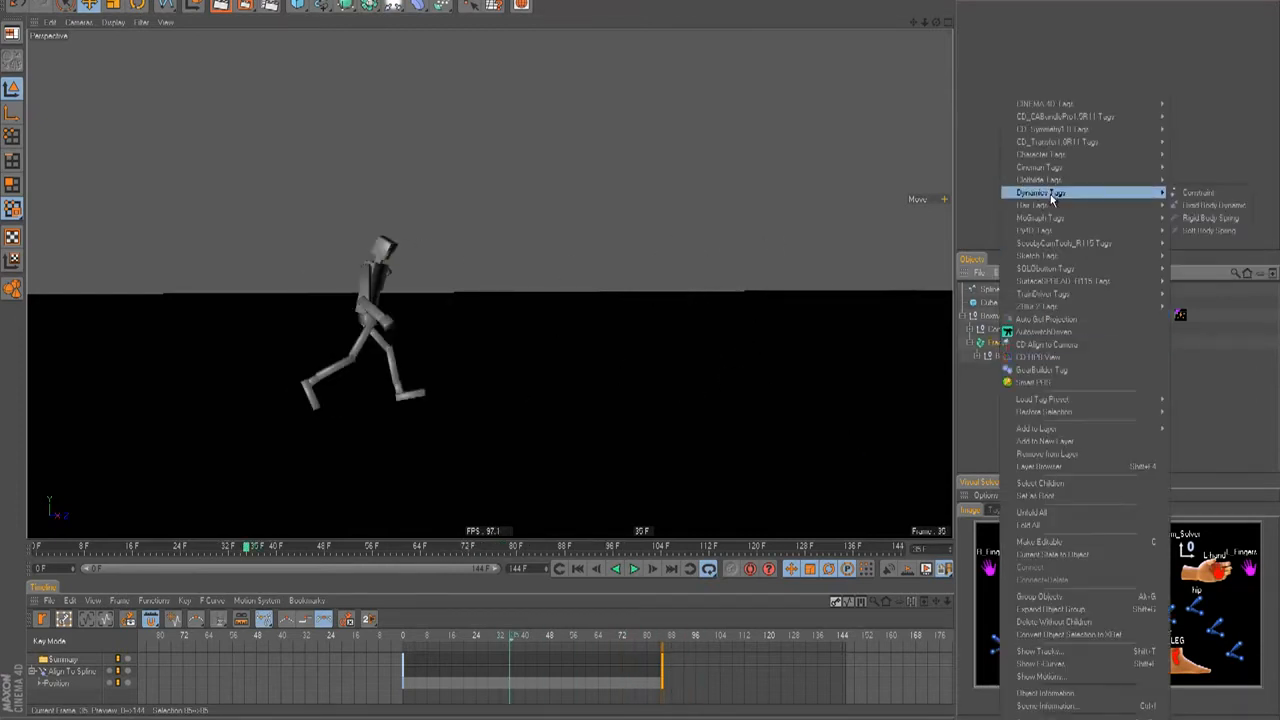
click(1195, 243)
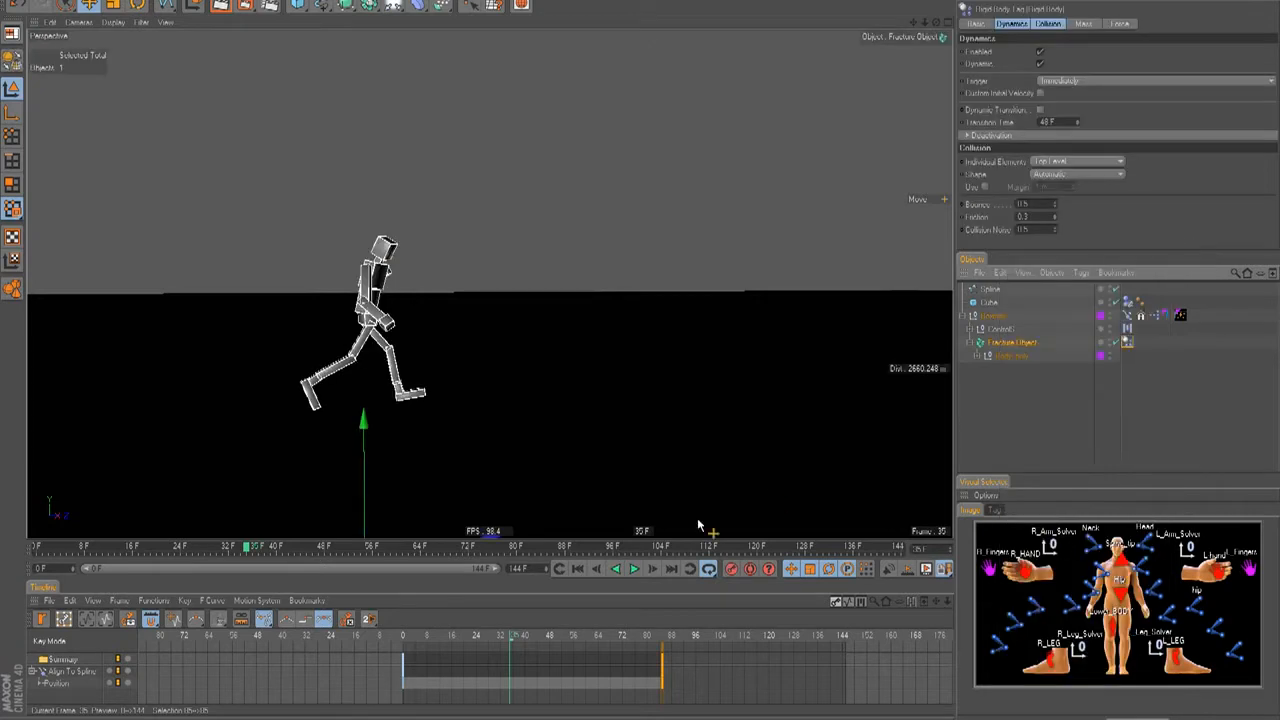
Play the rigid-body simulation from the first frame, then return to frame 0.
click(578, 569)
click(633, 569)
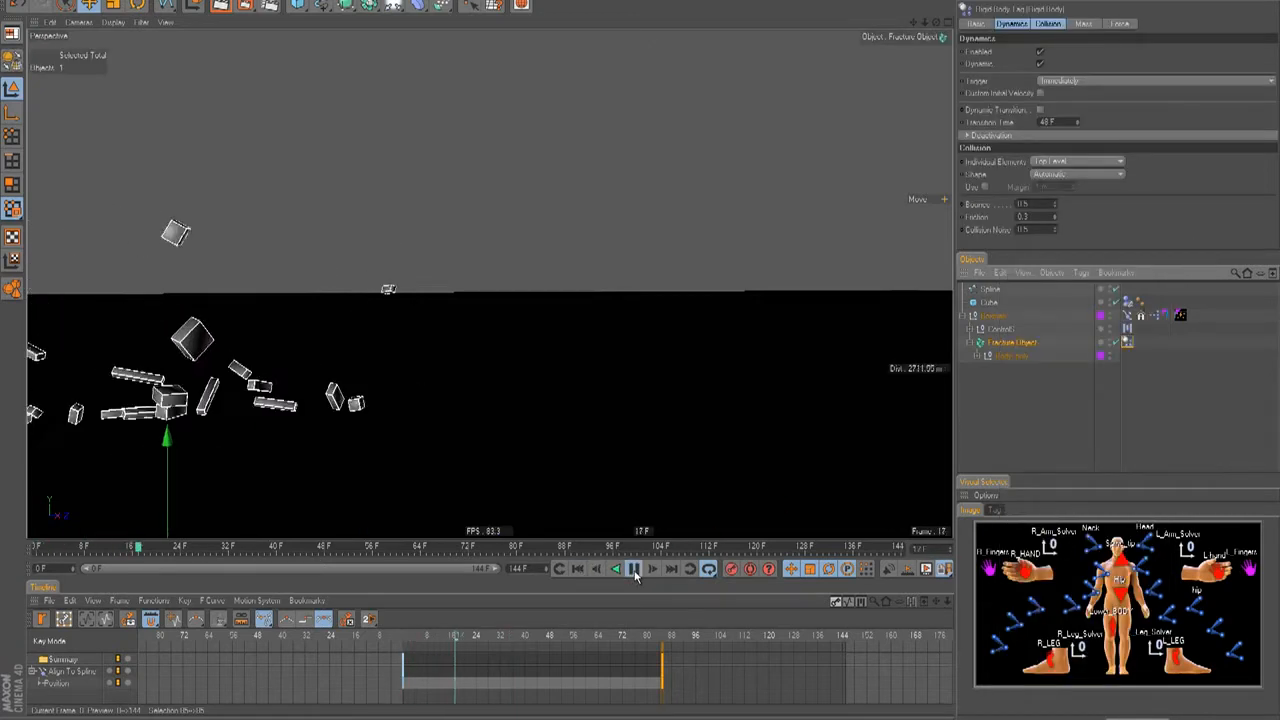
click(577, 569)
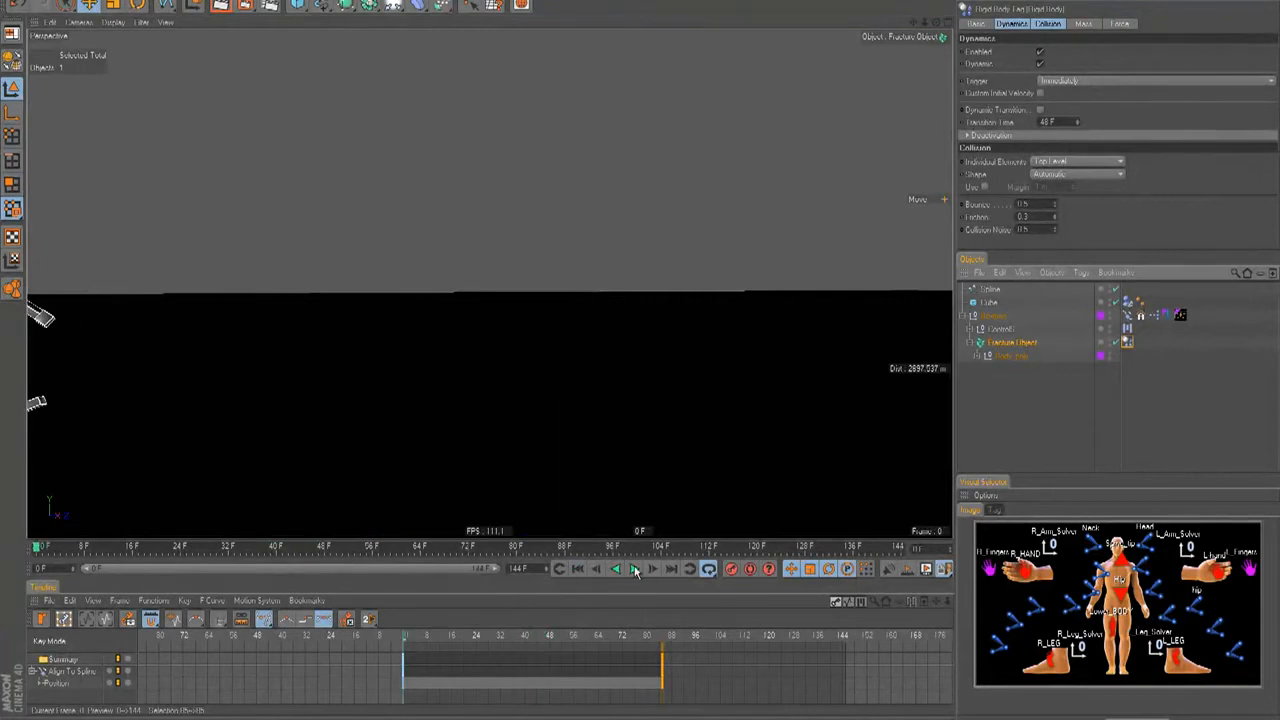
Keyframe the rigid body tag's Enabled option off at frame 51 and on at frame 52.
click(1028, 380)
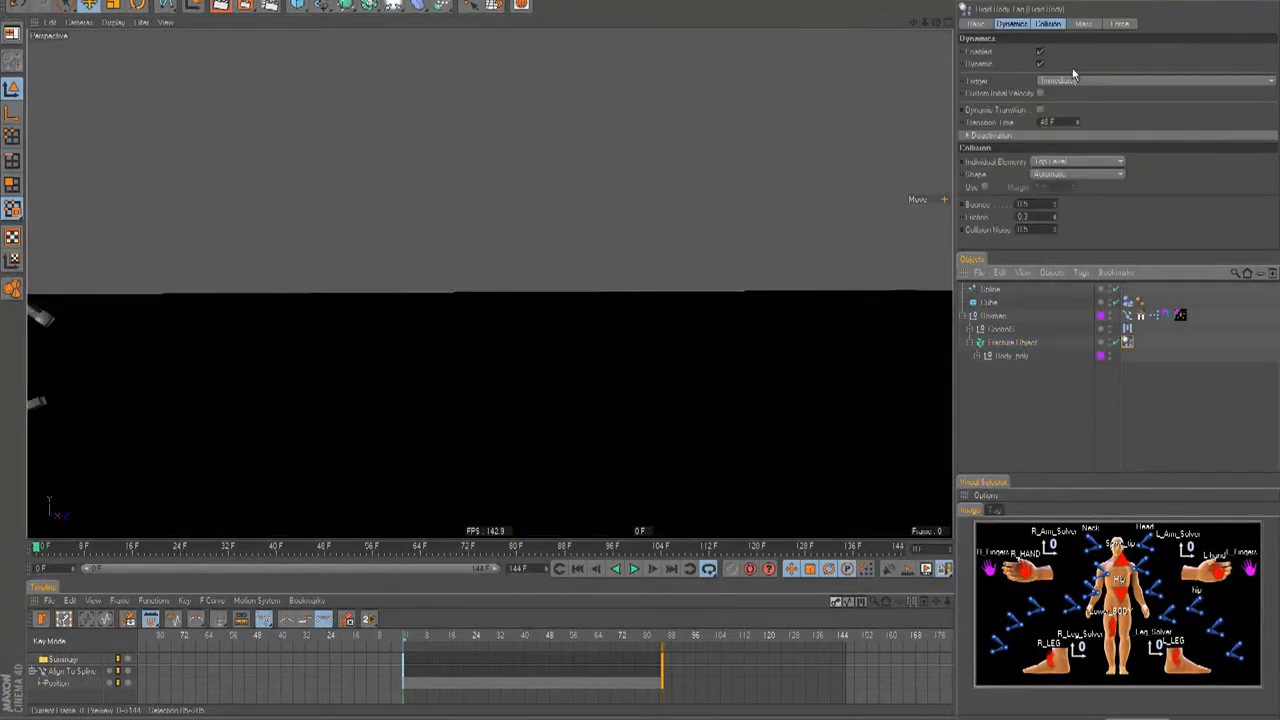
click(1041, 51)
click(632, 570)
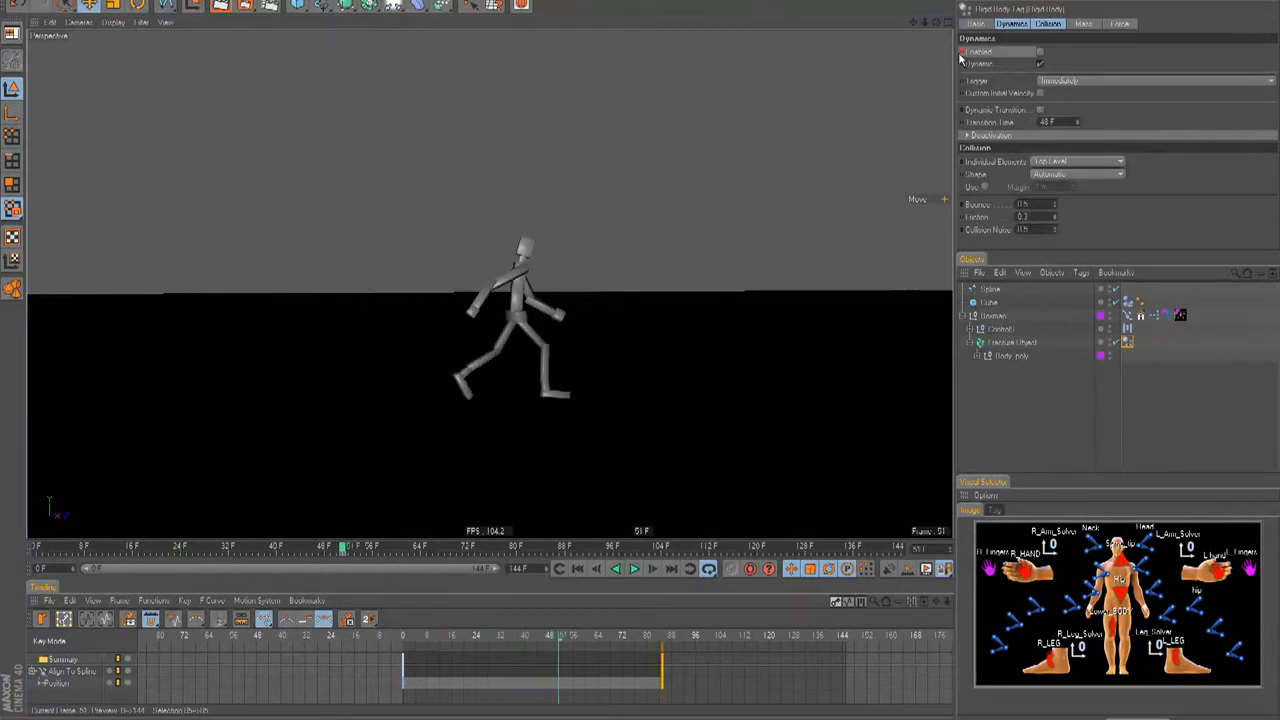
click(1040, 62)
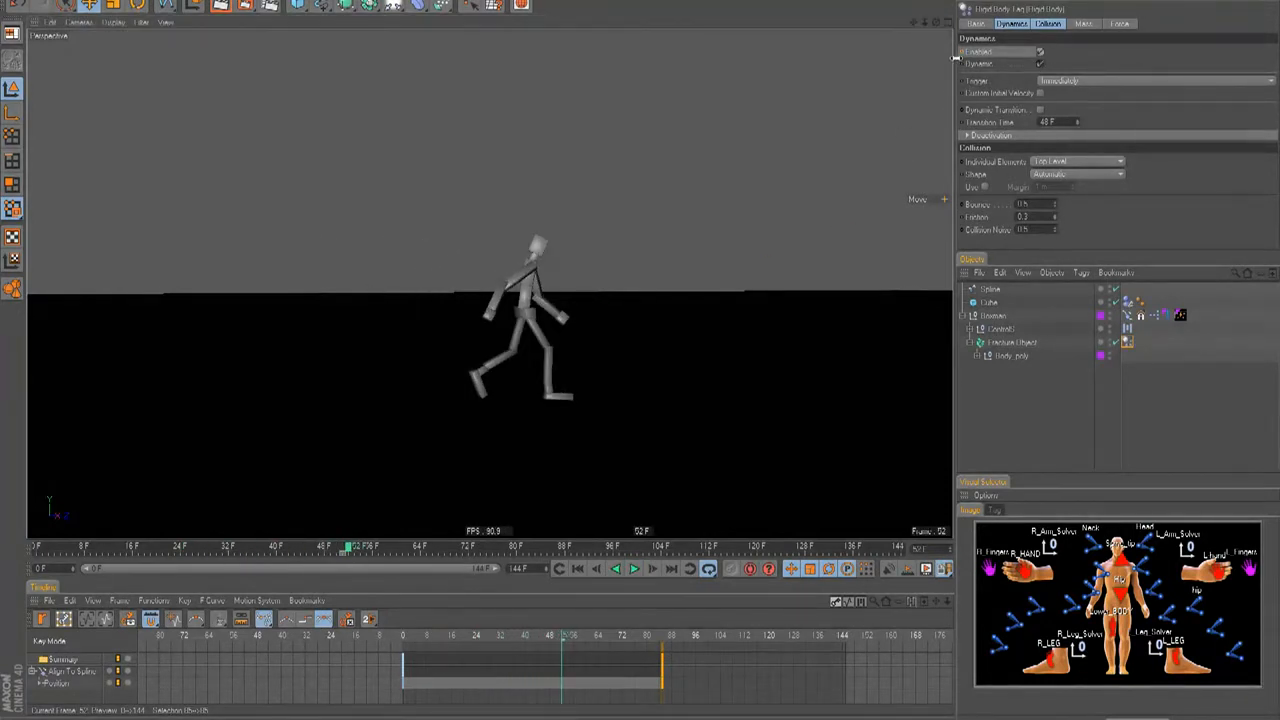
Play the simulation from the first frame and examine how the body parts scatter over the ground from several angles.
click(580, 569)
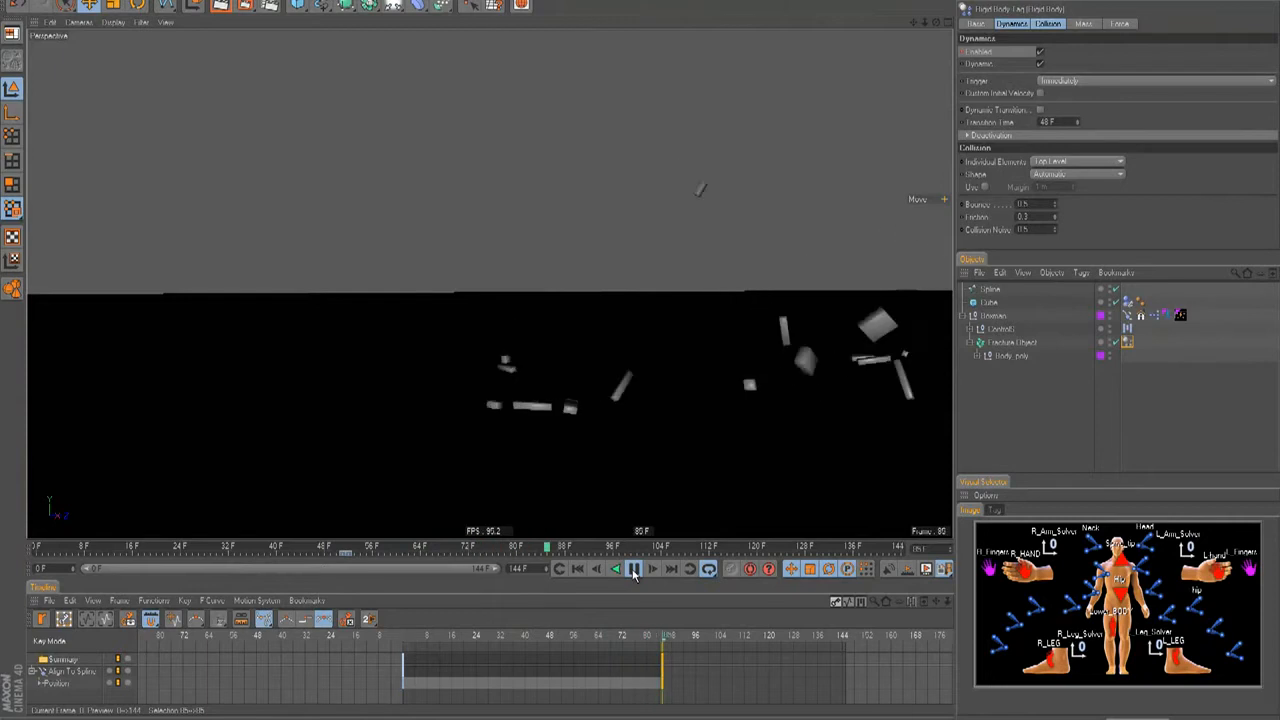
click(633, 571)
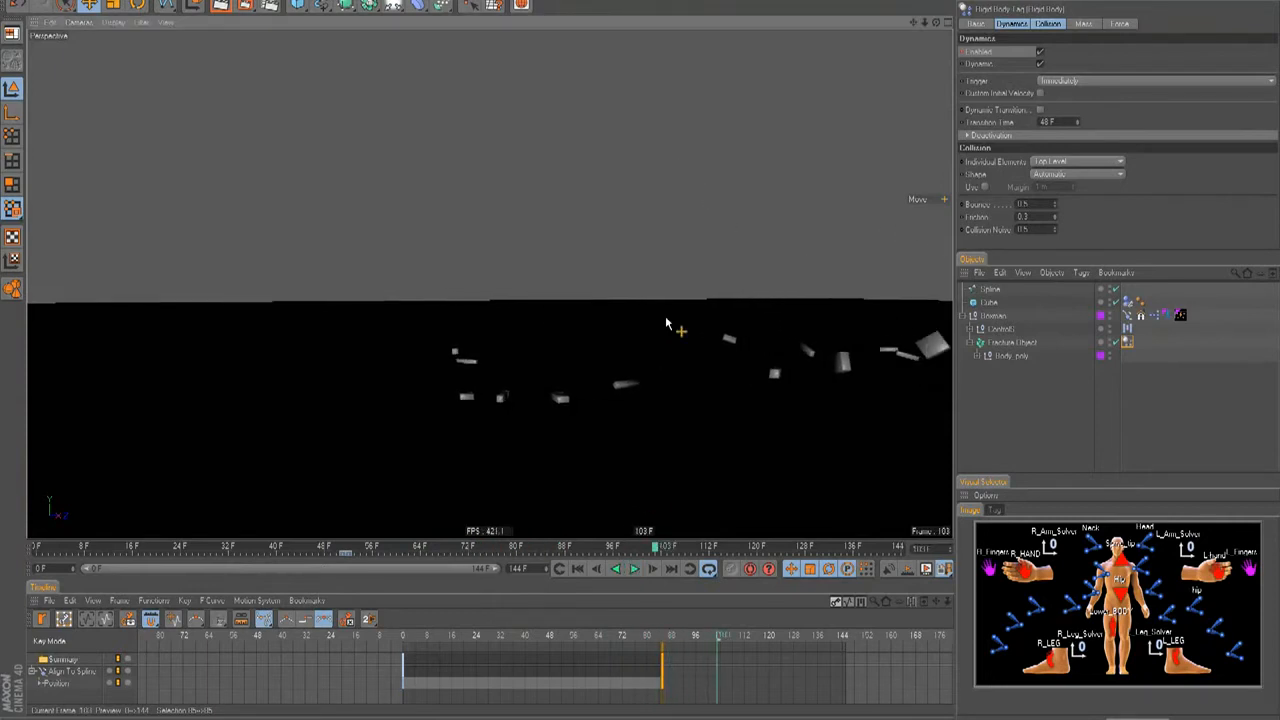
click(635, 569)
scroll(635, 352, down, 2)
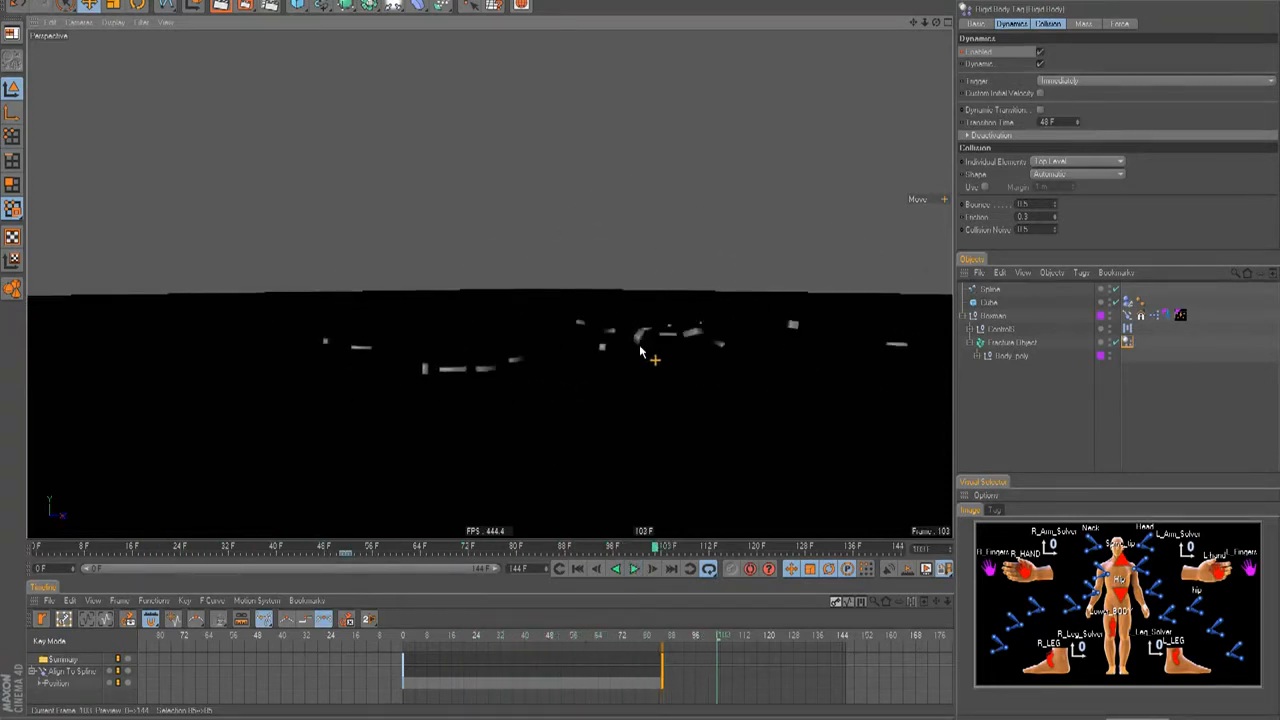
scroll(645, 352, up, 3)
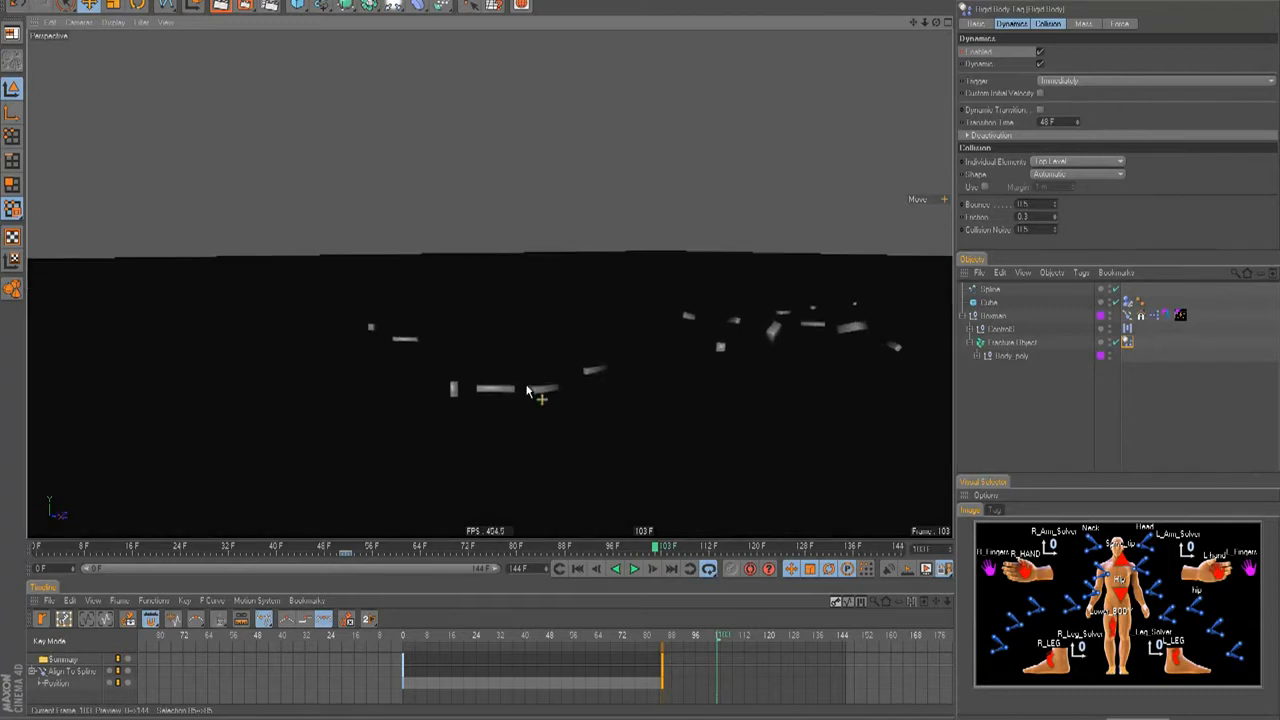
click(577, 569)
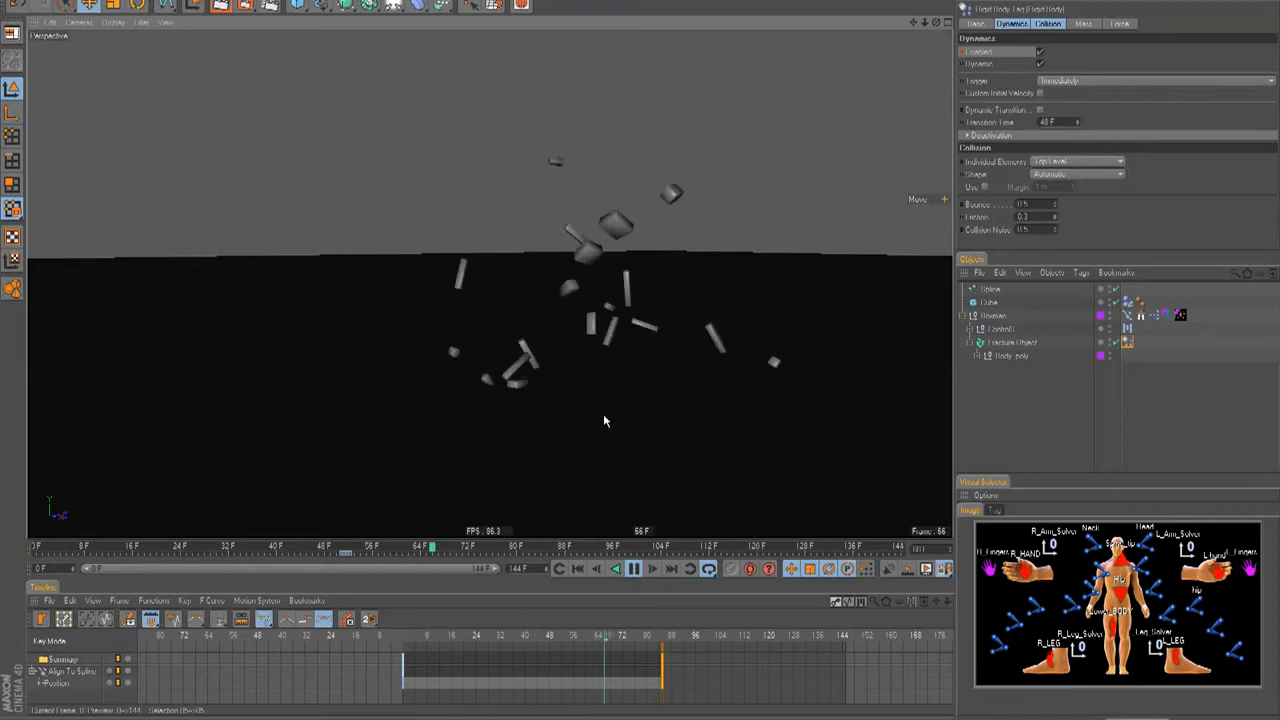
scroll(639, 344, up, 1)
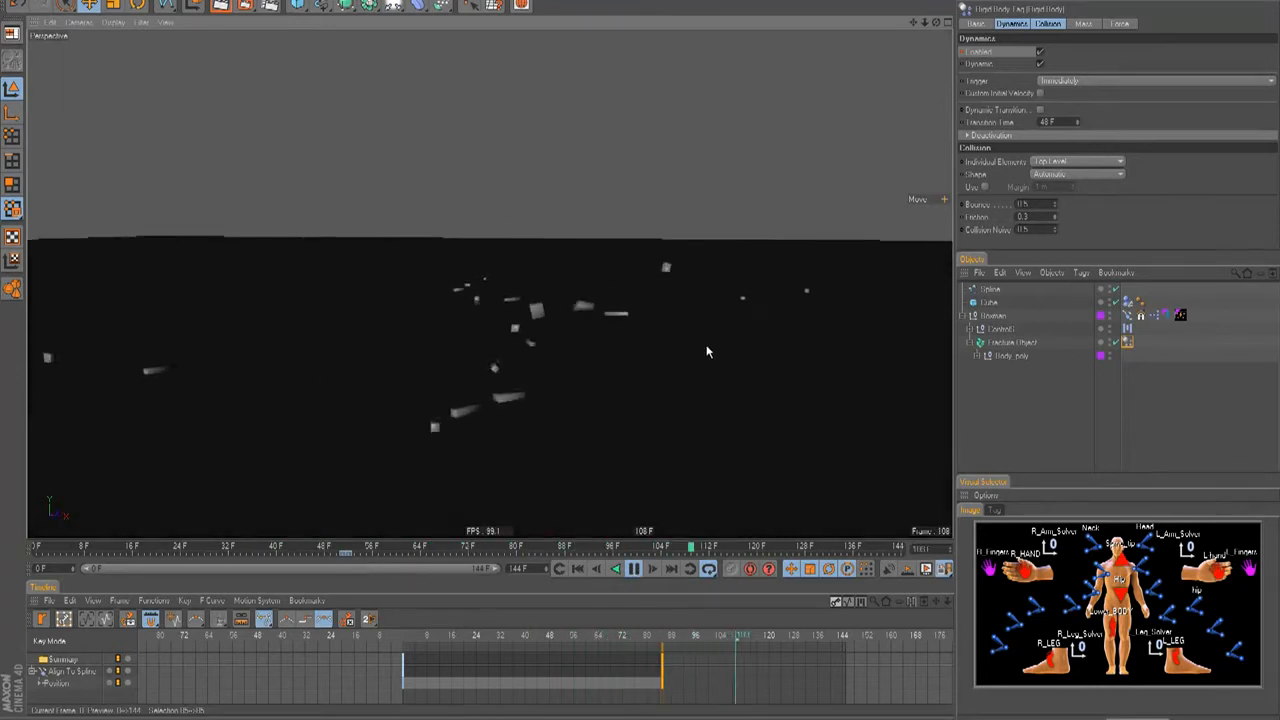
scroll(648, 348, down, 2)
click(578, 569)
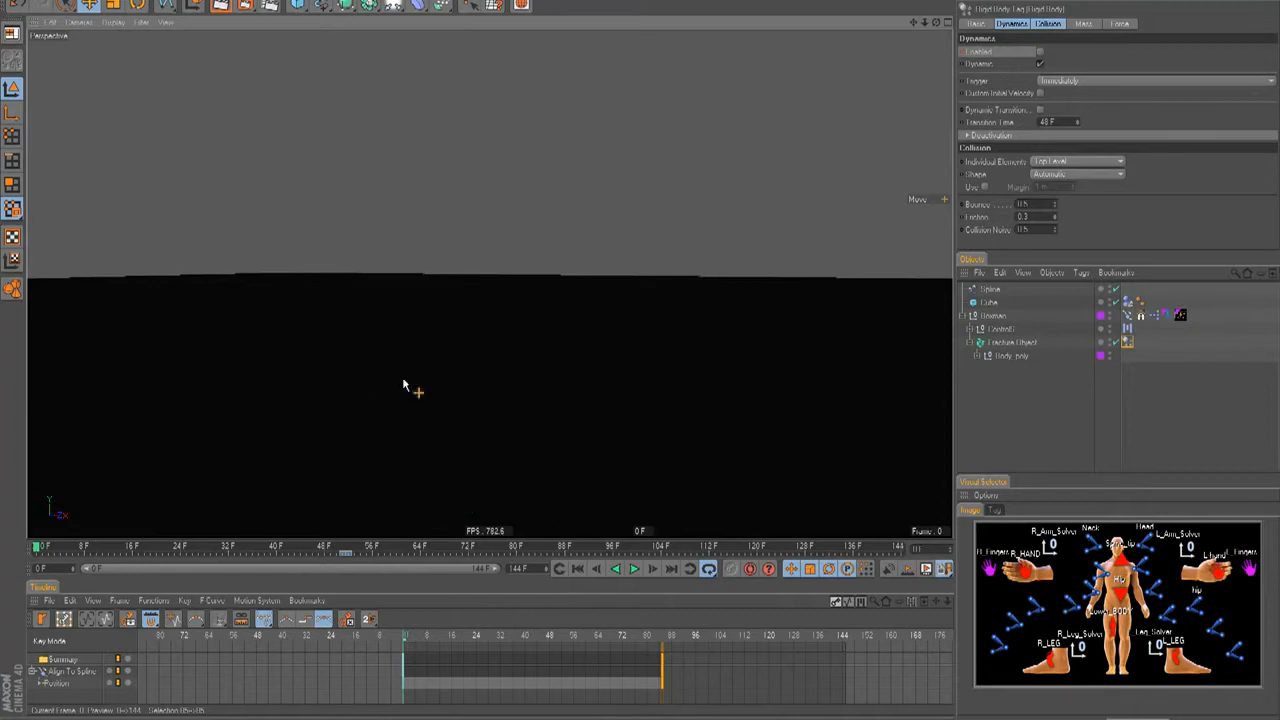
Frame the figure's upper body, create a camera from that view, set its focal length to 15 and look through it.
scroll(639, 344, down, 3)
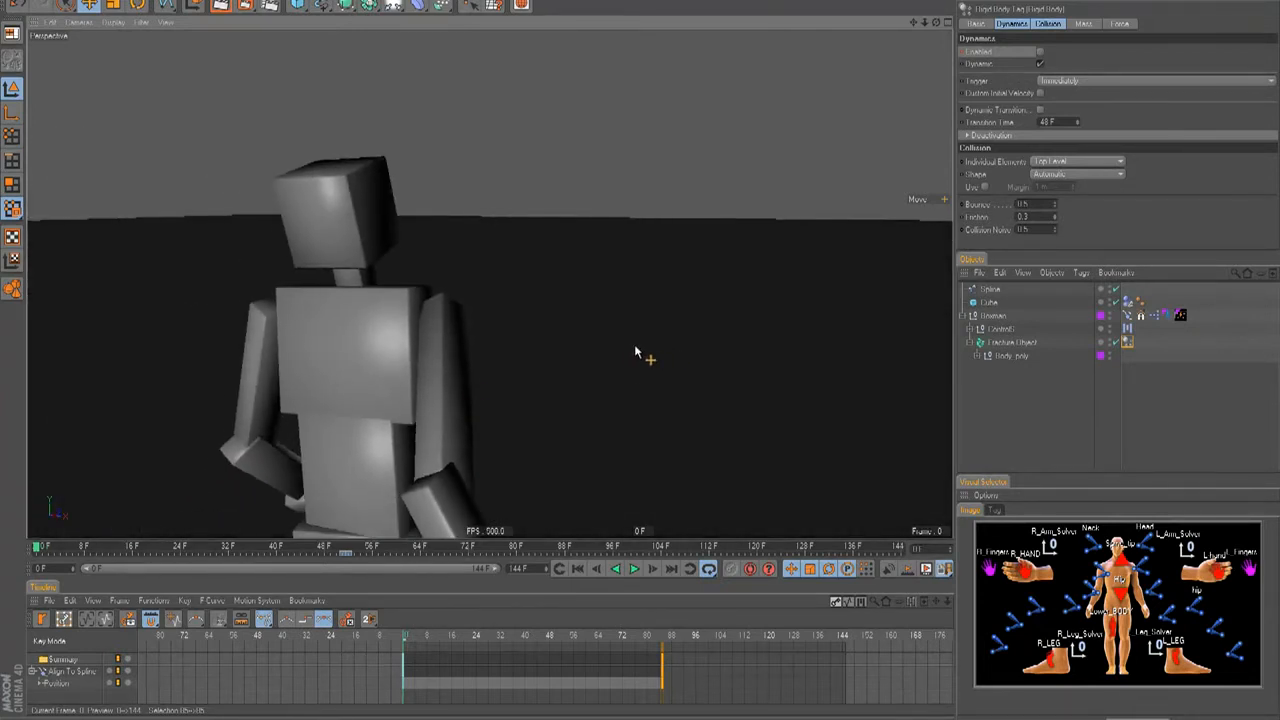
mouse_move(637, 348)
alt+mouse_down()
mouse_move(463, 375)
mouse_move(641, 350)
alt+mouse_up()
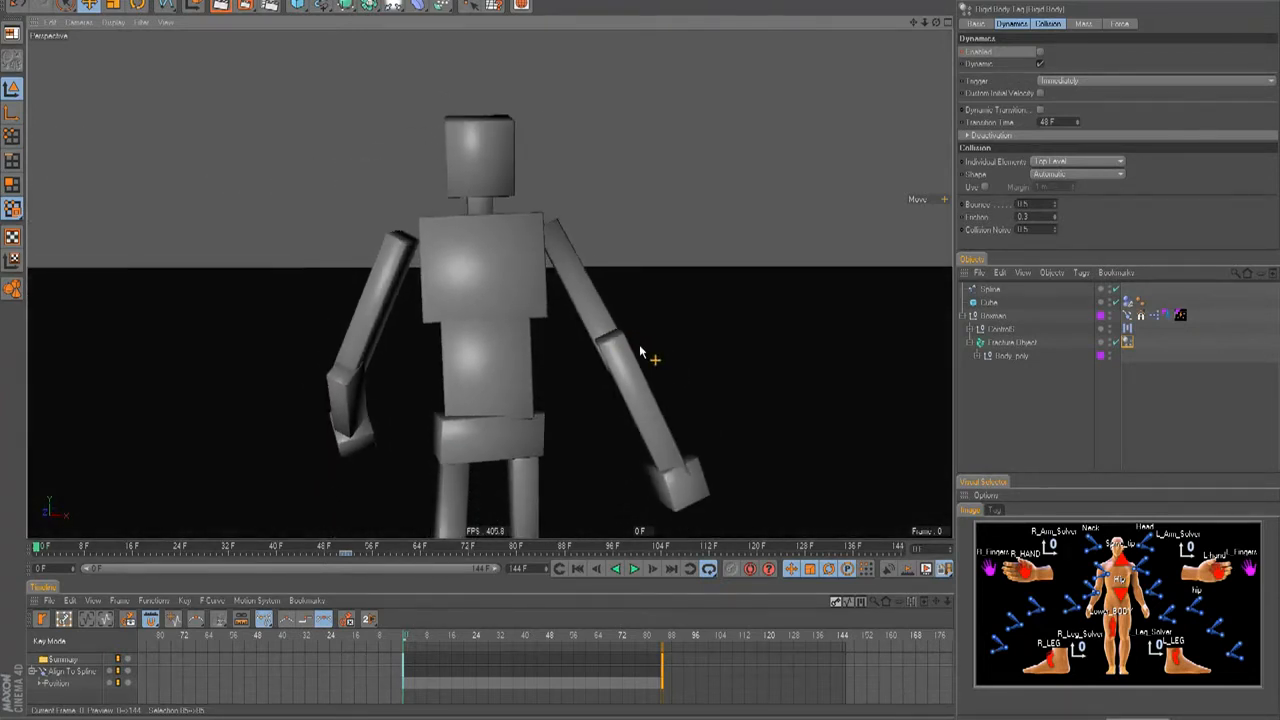
scroll(640, 350, down, 4)
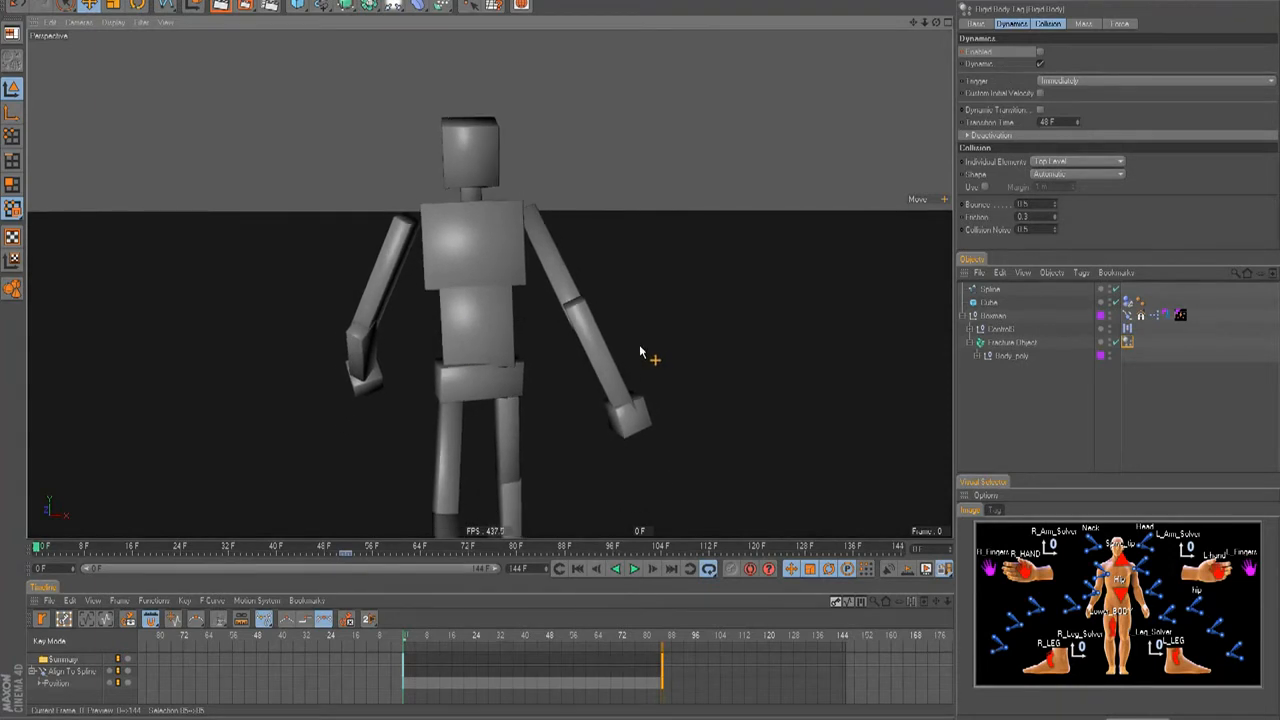
click(394, 7)
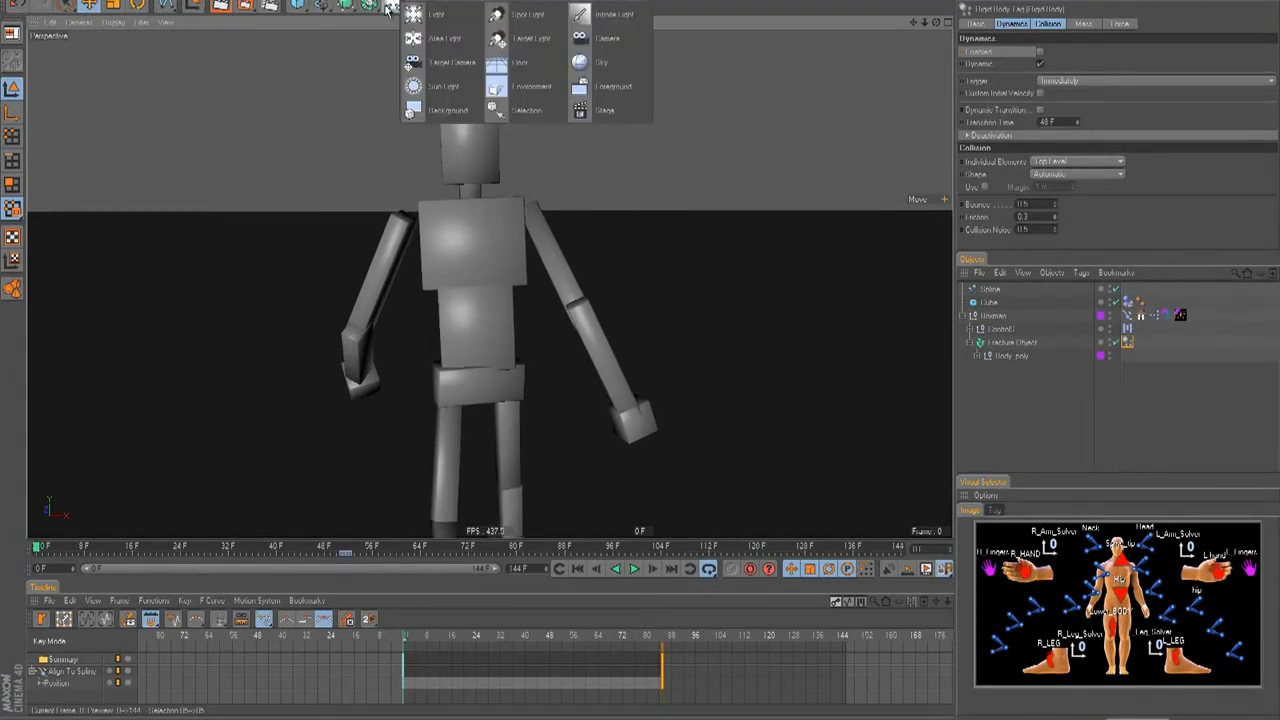
click(572, 40)
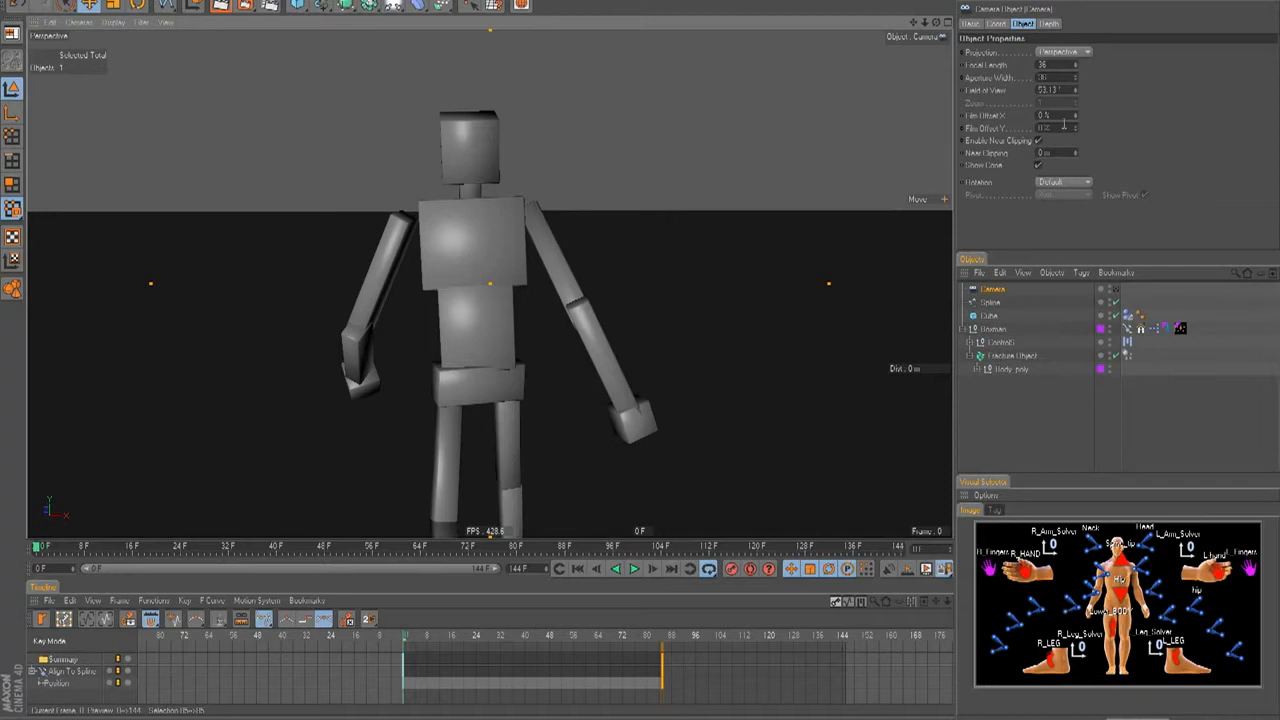
click(1042, 65)
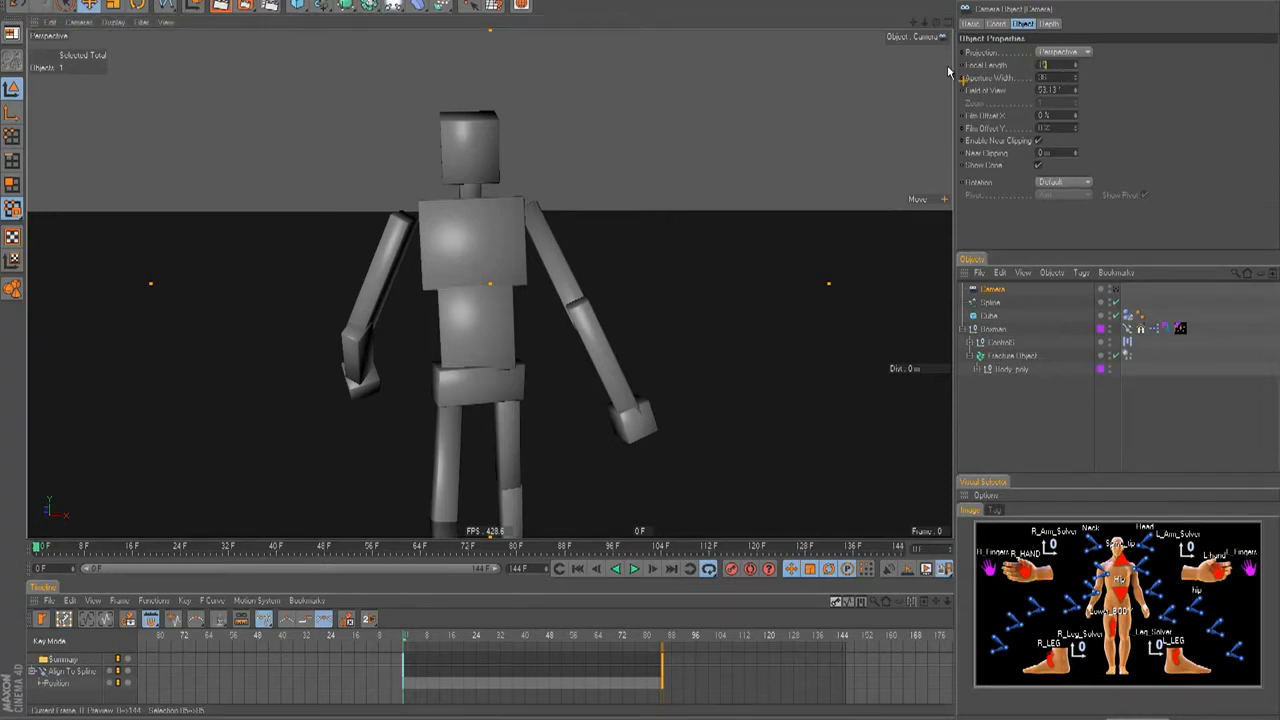
click(1118, 289)
scroll(647, 352, up, 6)
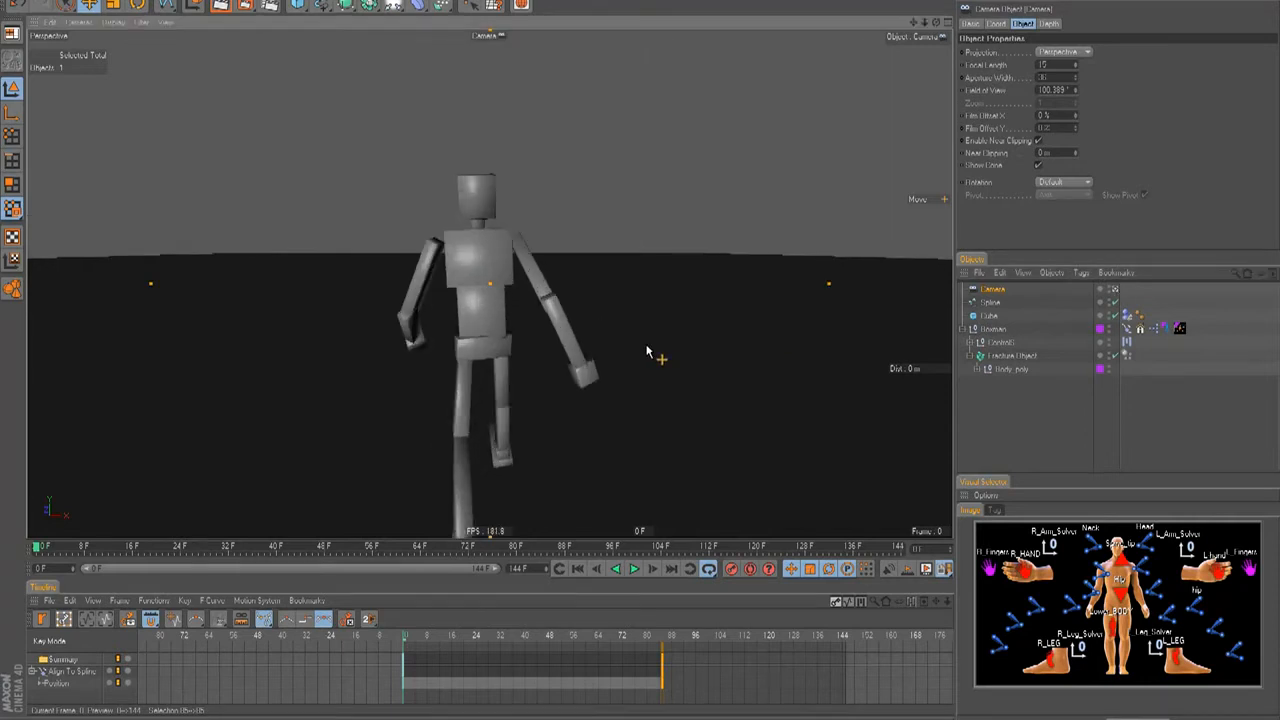
Frame the figure closely through the camera, keyframe it at frame 0, and reframe it at frame 19 with automatic keyframing.
scroll(647, 352, up, 4)
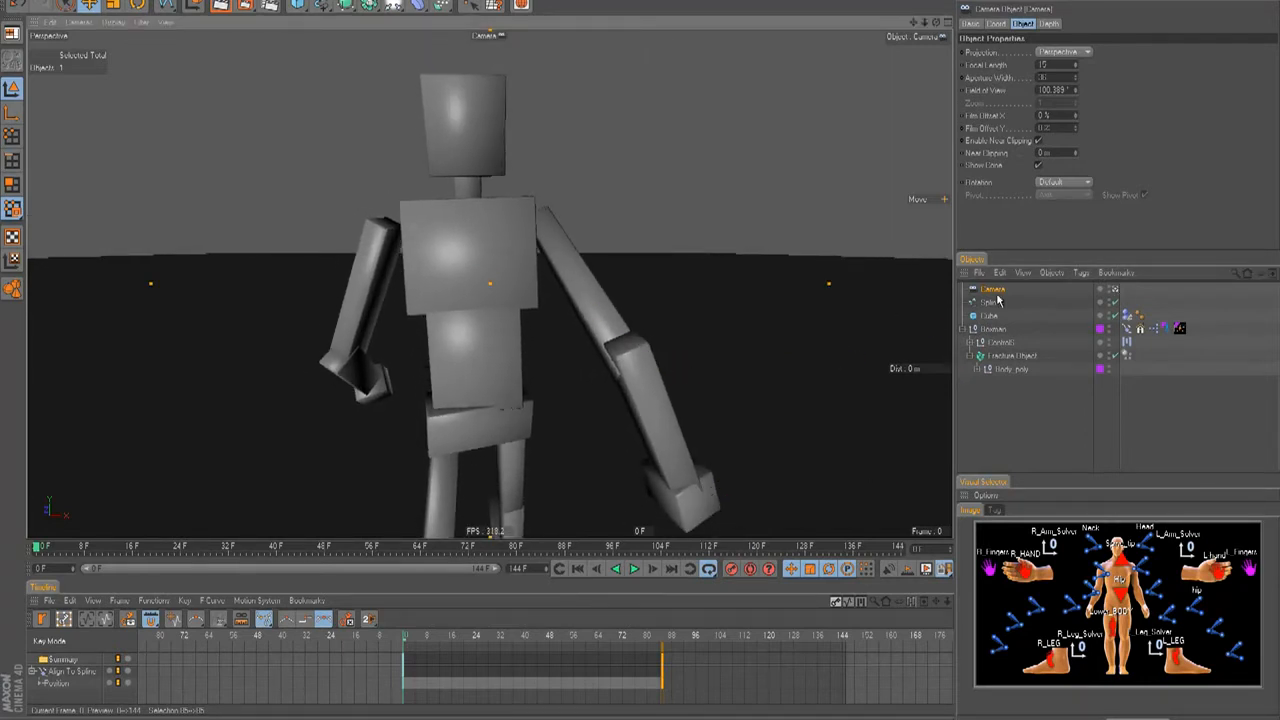
drag(67, 551, 150, 547)
alt+drag(341, 335, 639, 344)
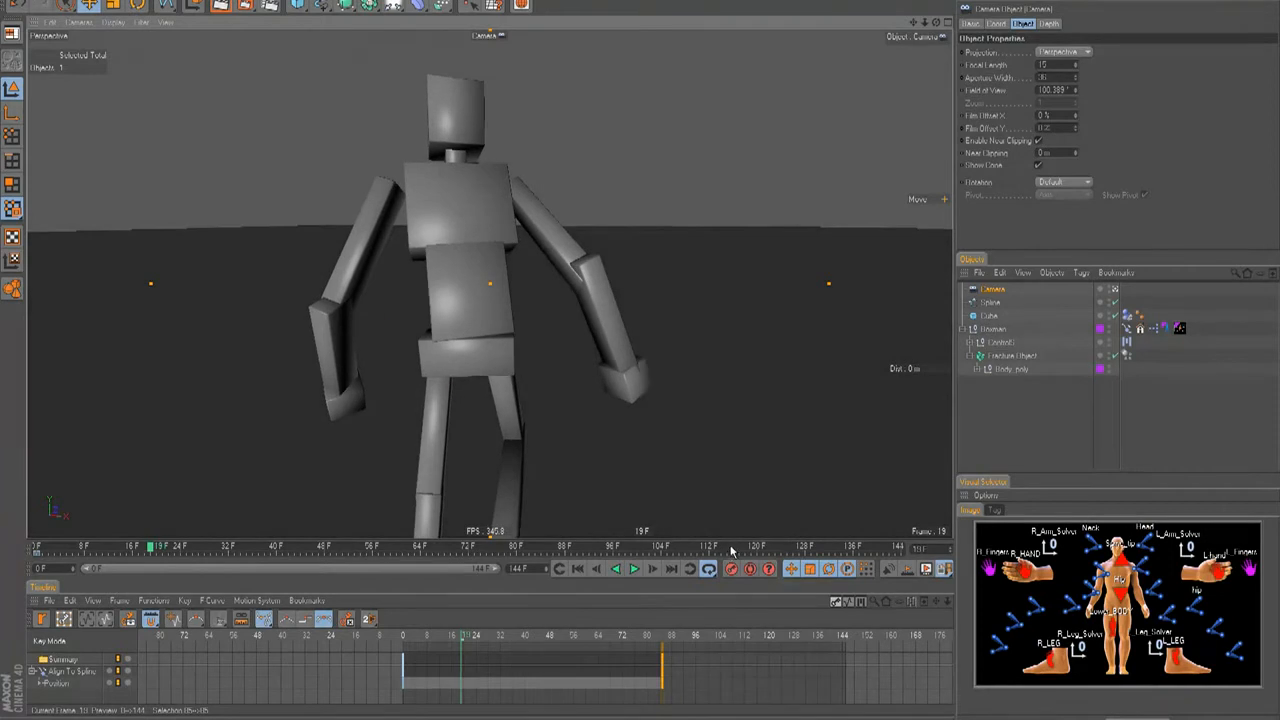
alt+drag(579, 417, 640, 346)
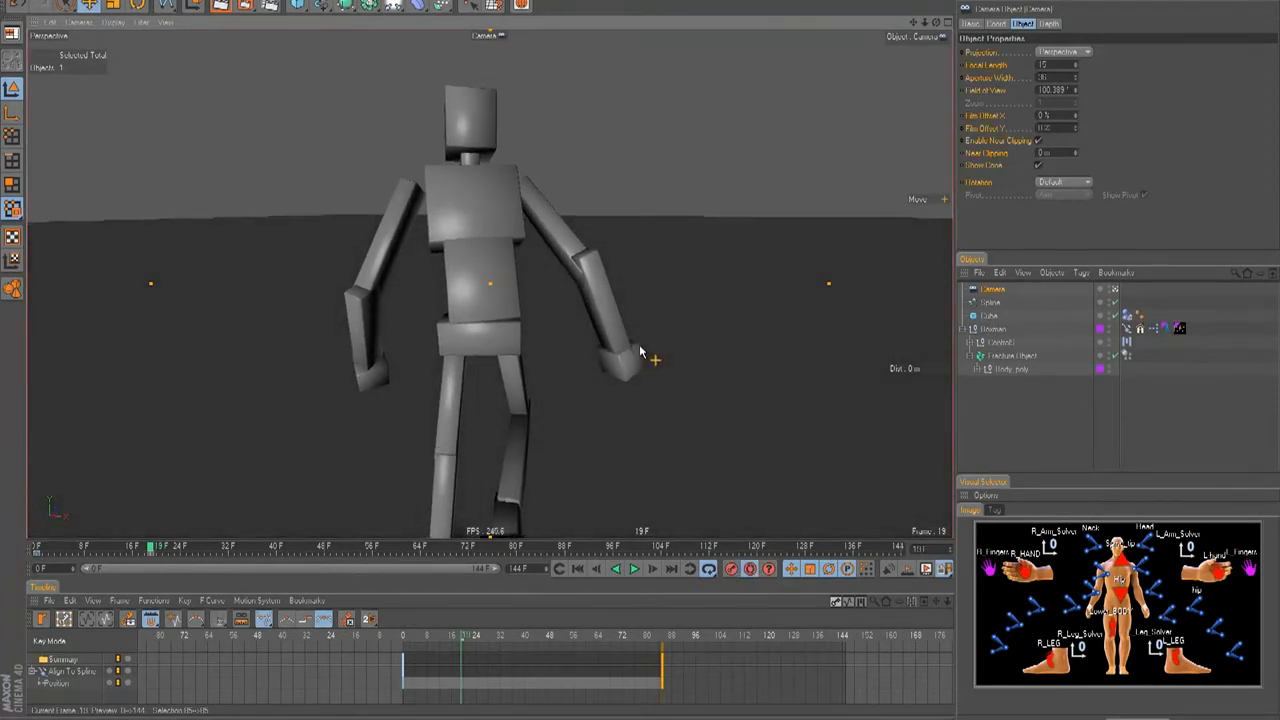
Keyframe new camera positions that follow the figure at about frame 32 and at frame 55.
drag(146, 541, 229, 545)
alt+drag(600, 380, 349, 463)
drag(229, 549, 366, 546)
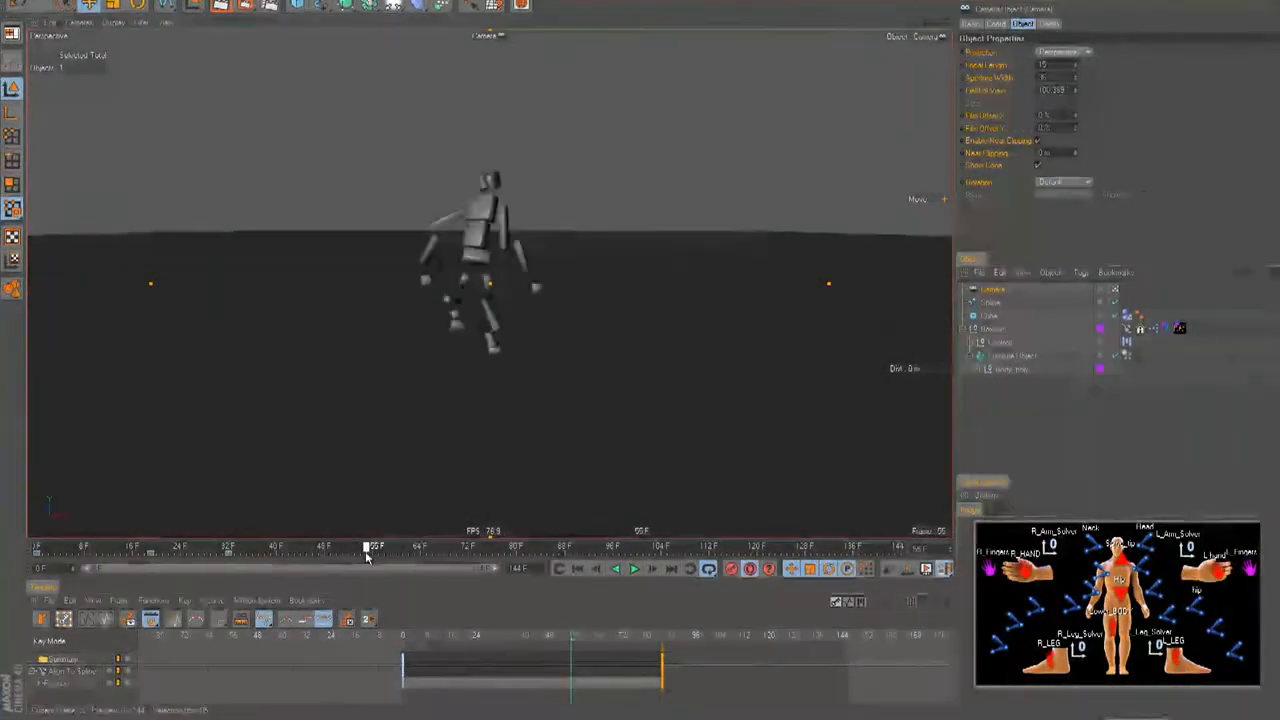
scroll(651, 354, up, 5)
mouse_move(640, 355)
alt+middle_down()
mouse_move(671, 351)
mouse_move(640, 350)
alt+middle_up()
alt+right_drag(640, 350, 401, 331)
mouse_move(401, 331)
alt+middle_down()
mouse_move(641, 344)
mouse_move(411, 321)
alt+middle_up()
Keyframe further camera positions on the scattering body parts at about frames 68 and 72, and play back the shot.
drag(371, 550, 446, 548)
alt+drag(640, 345, 640, 346)
drag(446, 548, 469, 548)
alt+drag(638, 345, 640, 346)
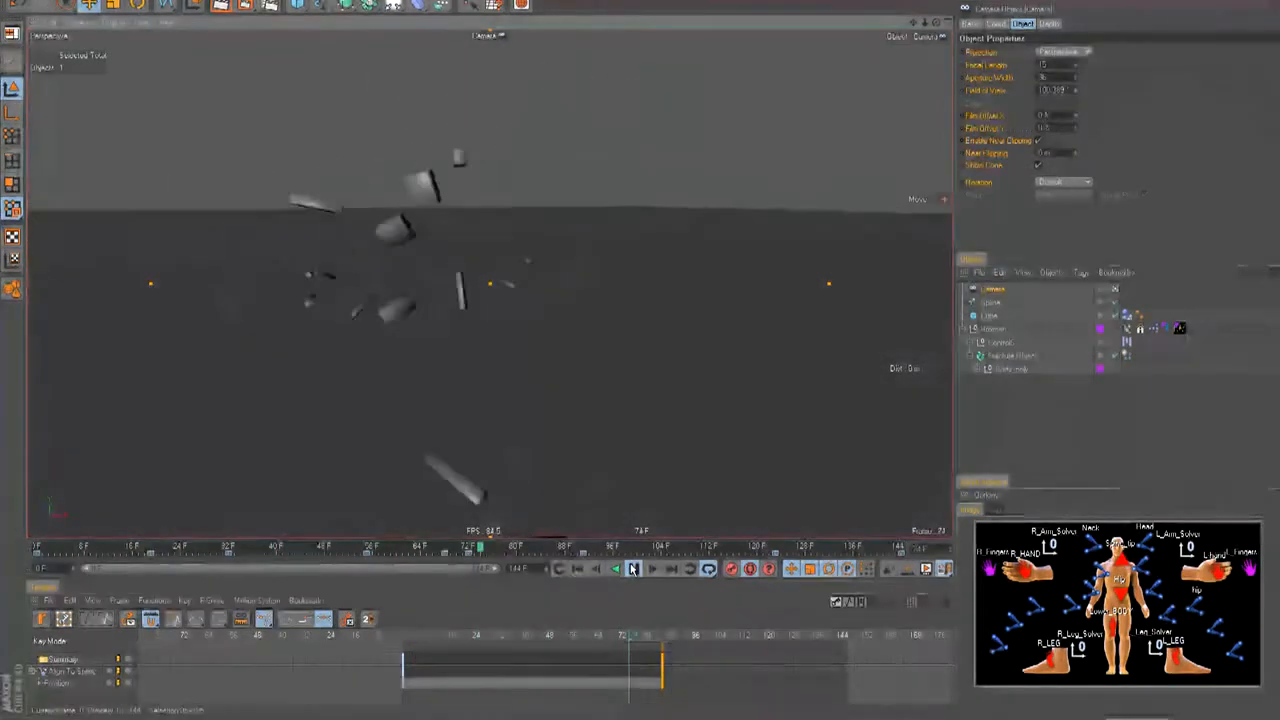
click(632, 568)
click(577, 568)
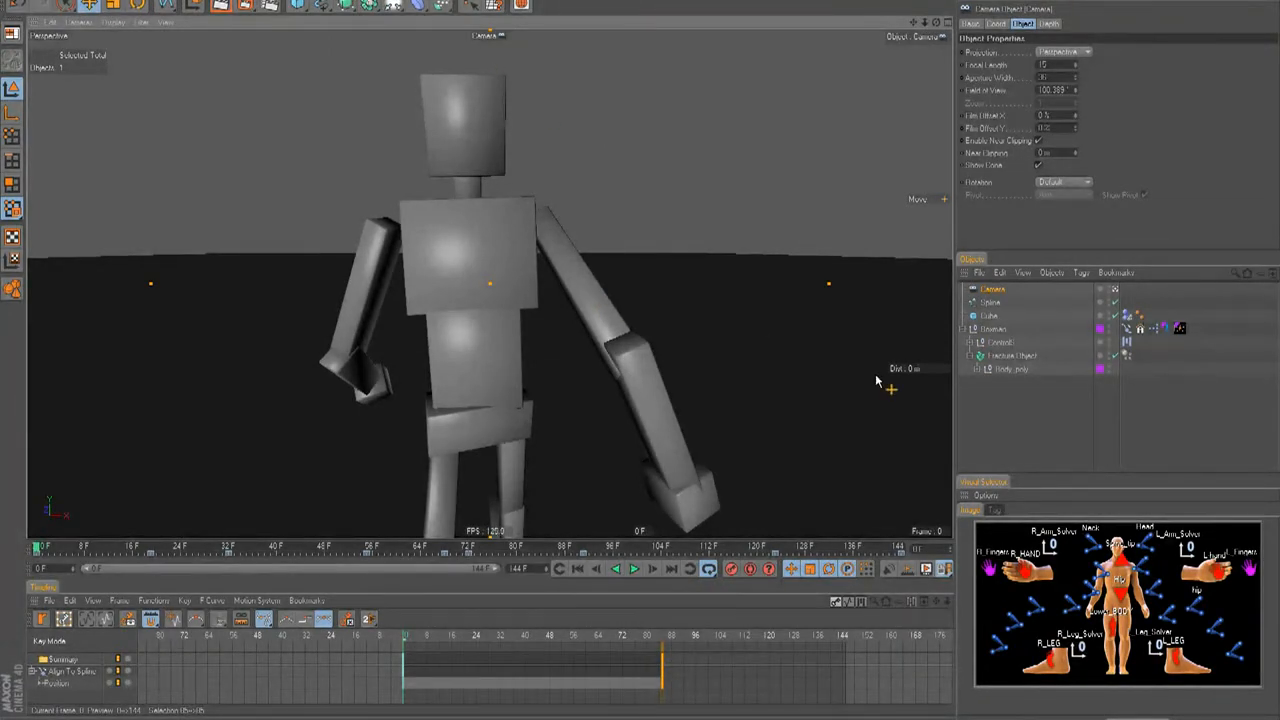
Add a tag to the Camera object and clear the selection.
click(1015, 414)
right_click(988, 295)
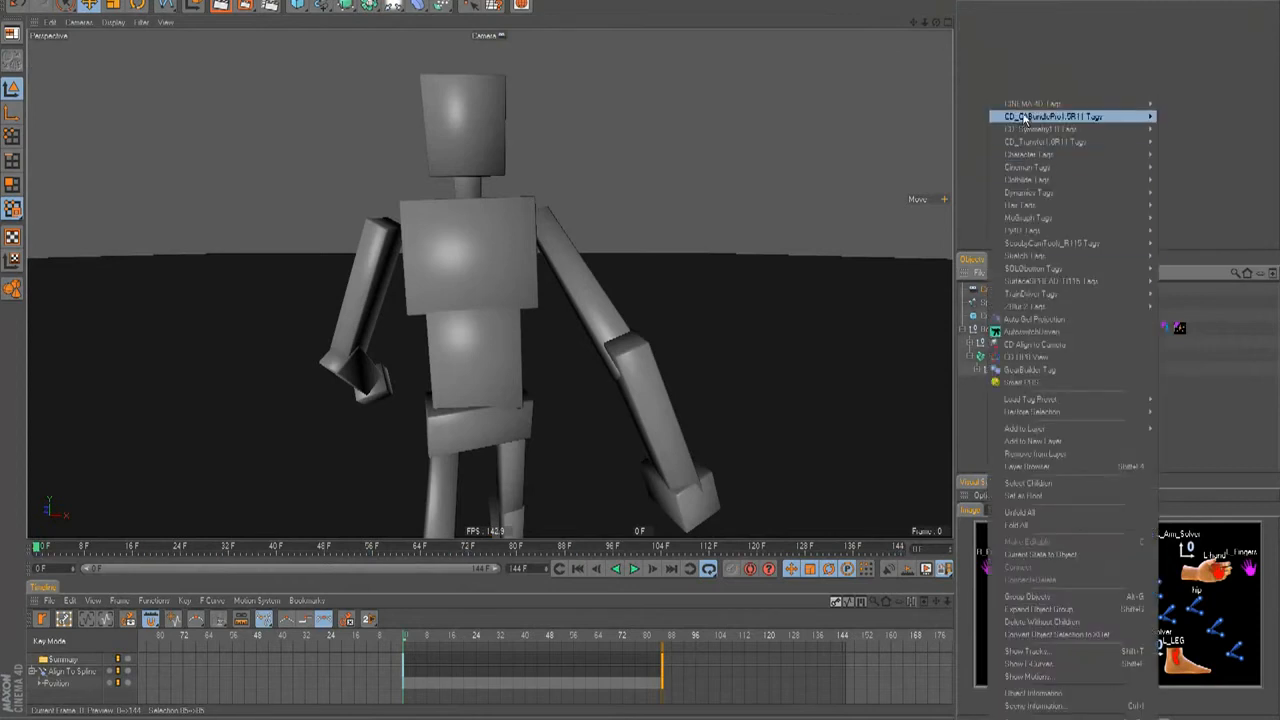
click(1200, 420)
click(1083, 427)
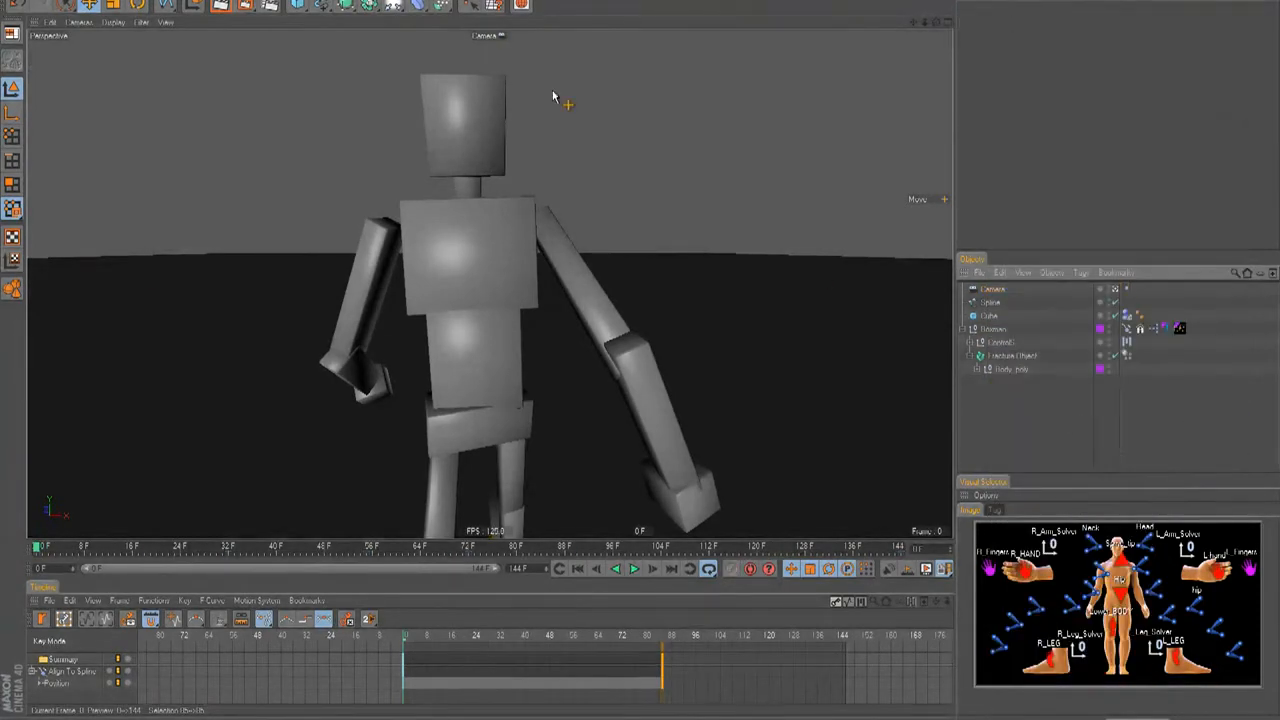
Create a cube primitive and move it beyond the end of the walking path in the top view.
click(297, 5)
key(F2)
key(e)
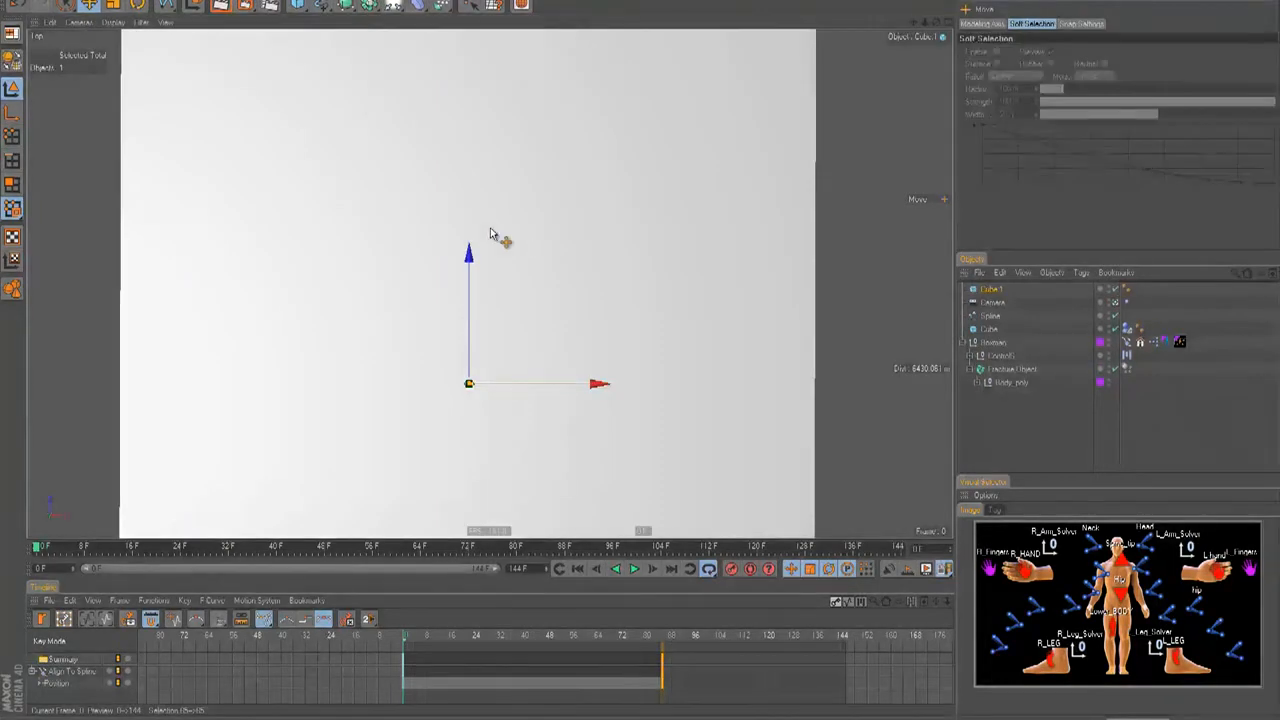
scroll(660, 457, down, 2)
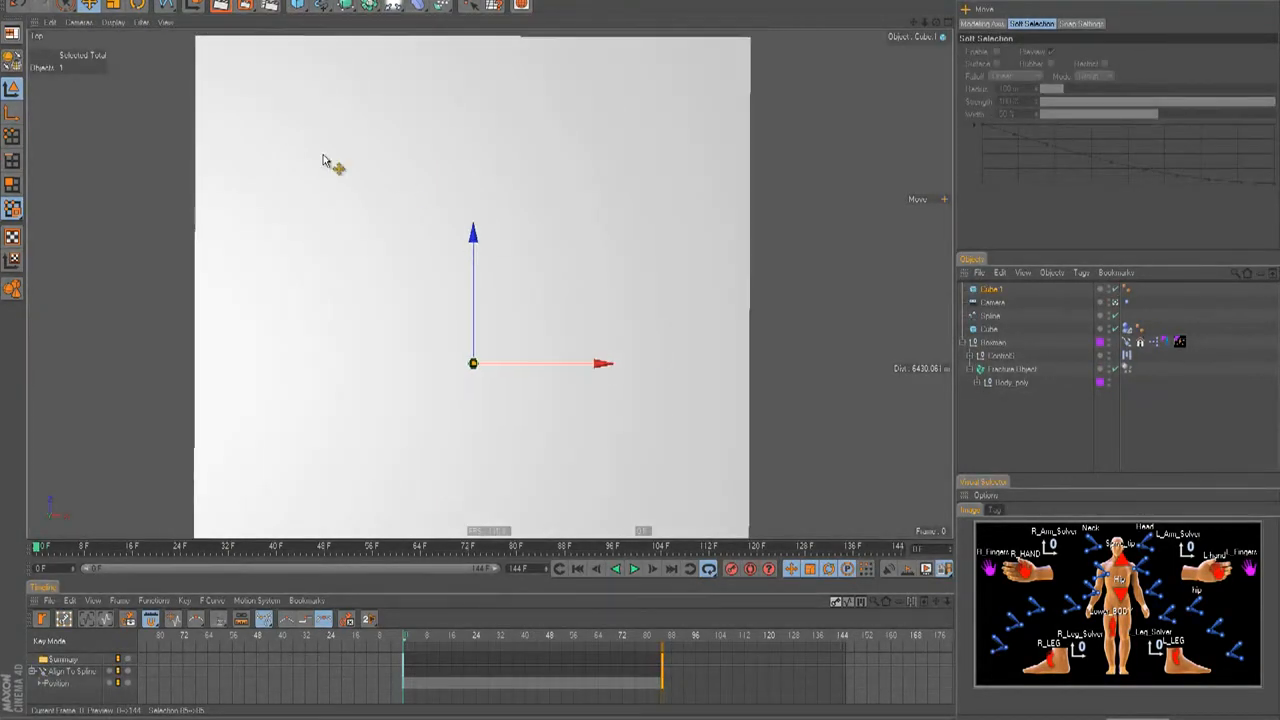
click(141, 22)
click(153, 92)
scroll(643, 351, down, 4)
scroll(643, 352, up, 3)
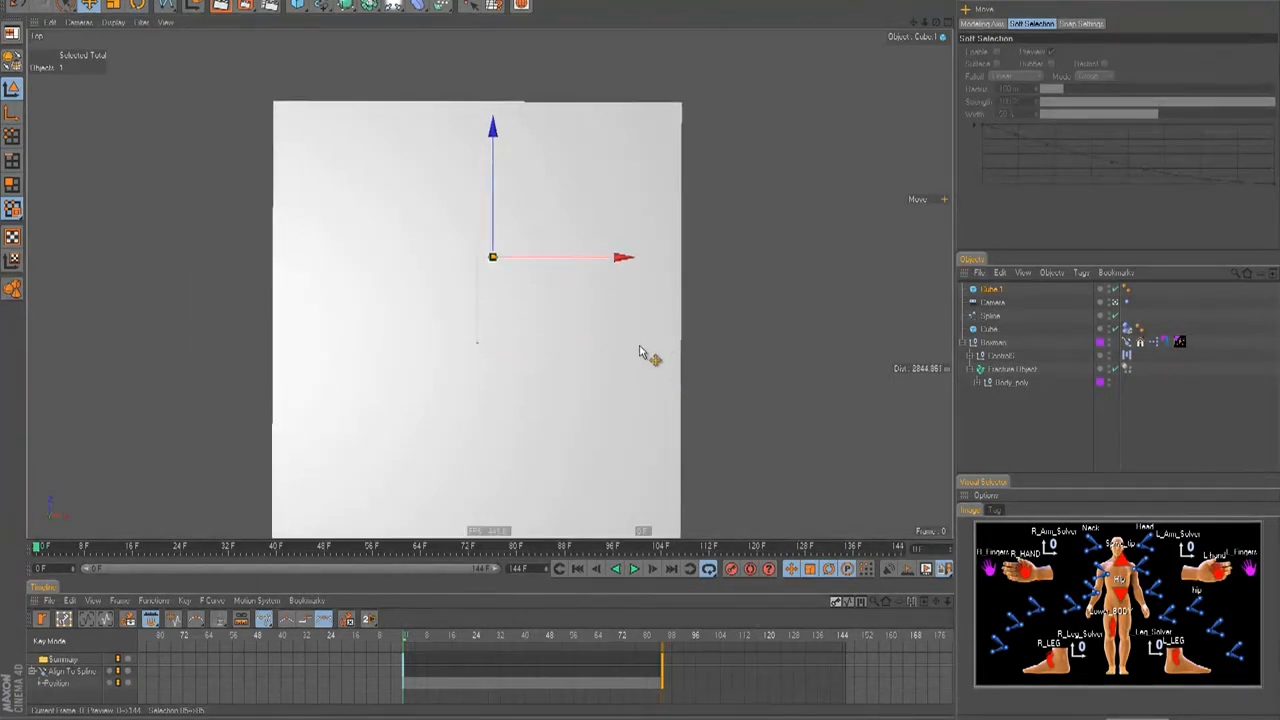
key(F1)
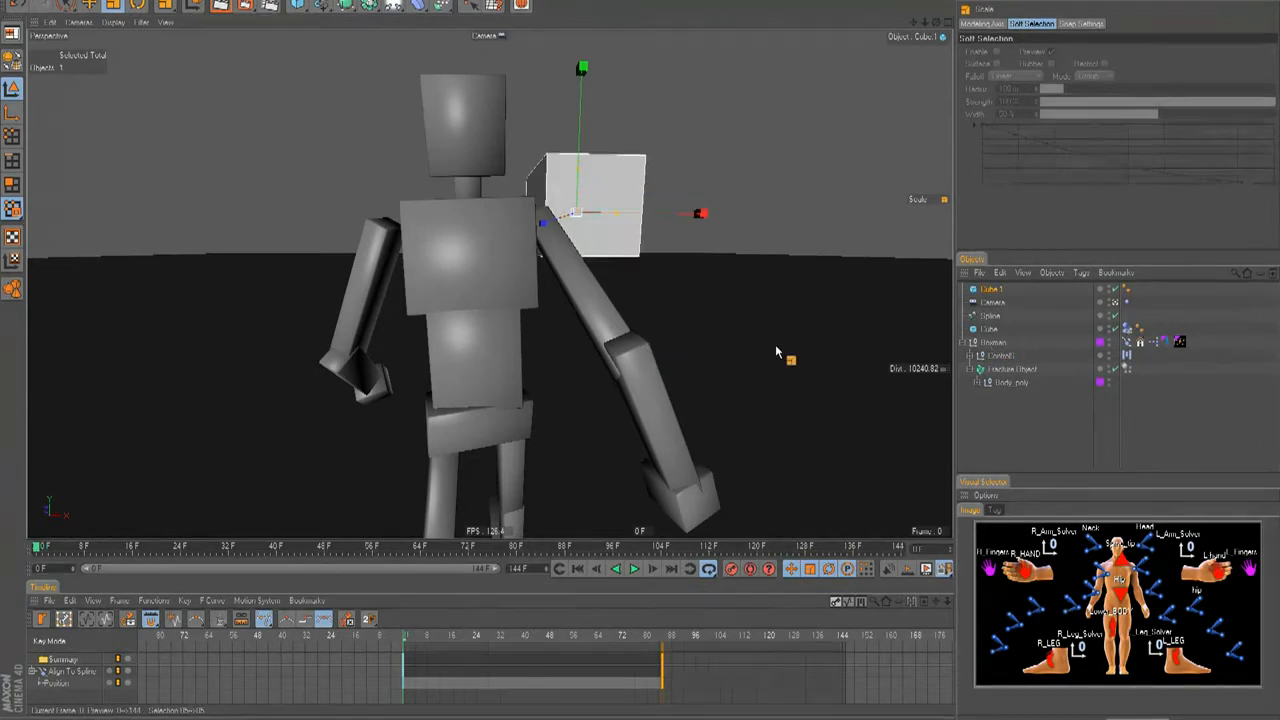
Activate the Move tool and undo the last few changes in the camera view.
key(e)
key(ctrl+z)
key(ctrl+z)
key(ctrl+z)
key(ctrl+z)
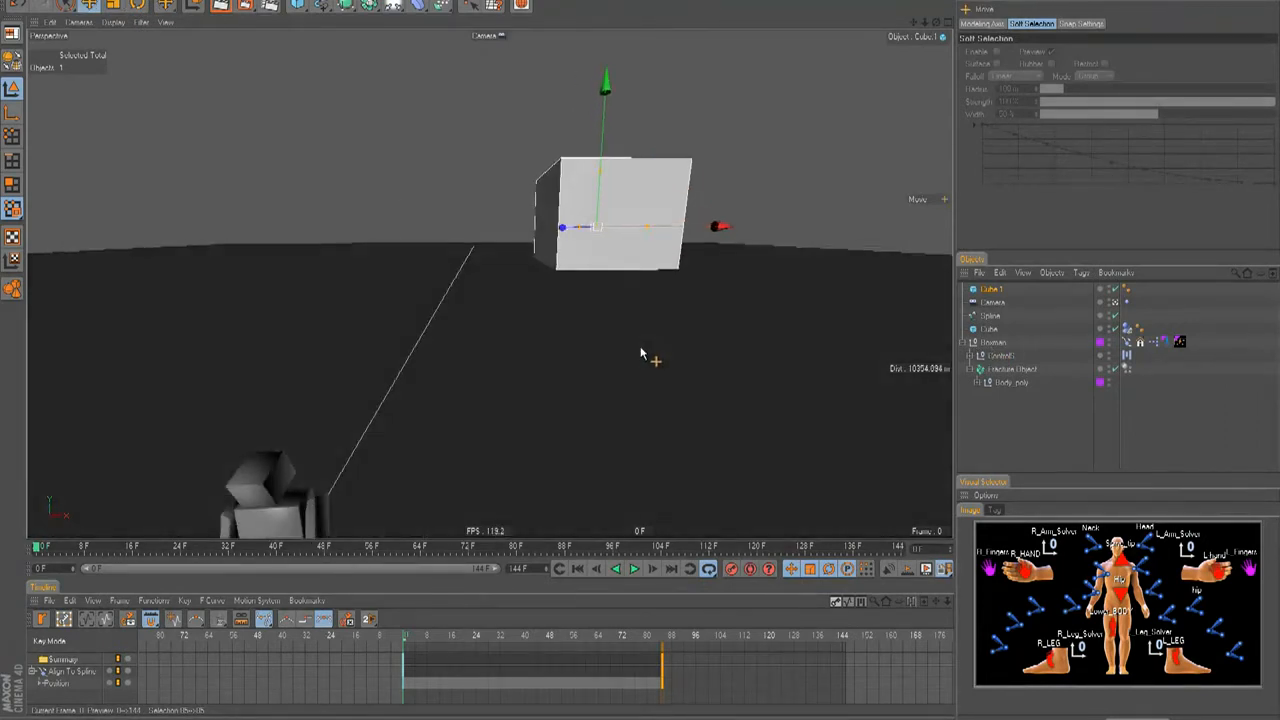
Undo the last camera view changes and duplicate the large cube twice, spacing the blocks across the end of the walking path.
key(ctrl+z)
key(ctrl+z)
key(ctrl+z)
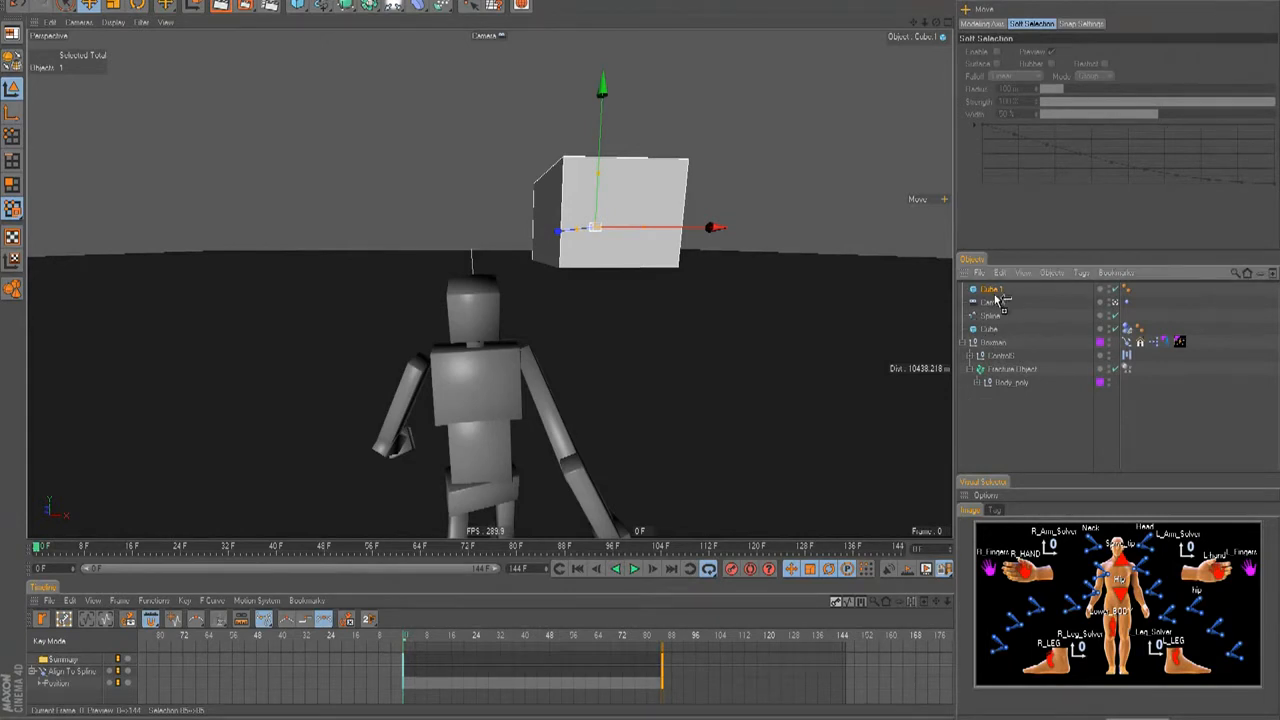
key(ctrl+c)
key(ctrl+v)
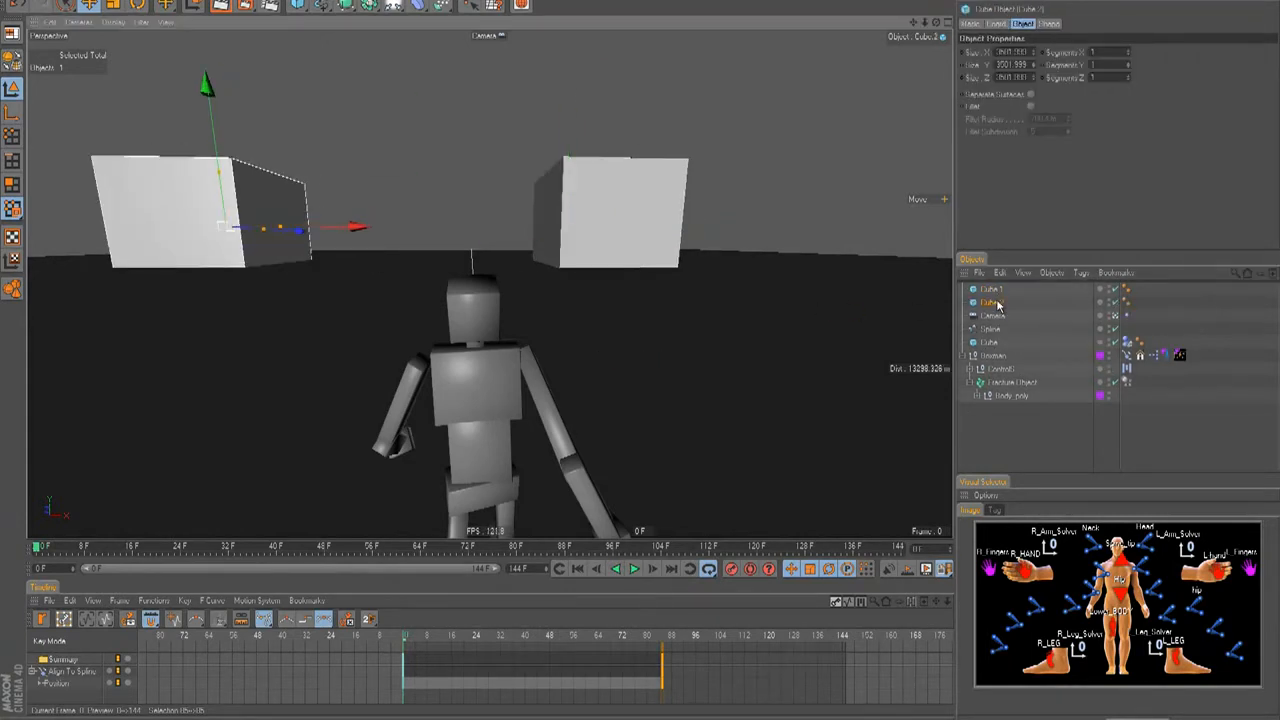
key(ctrl+v)
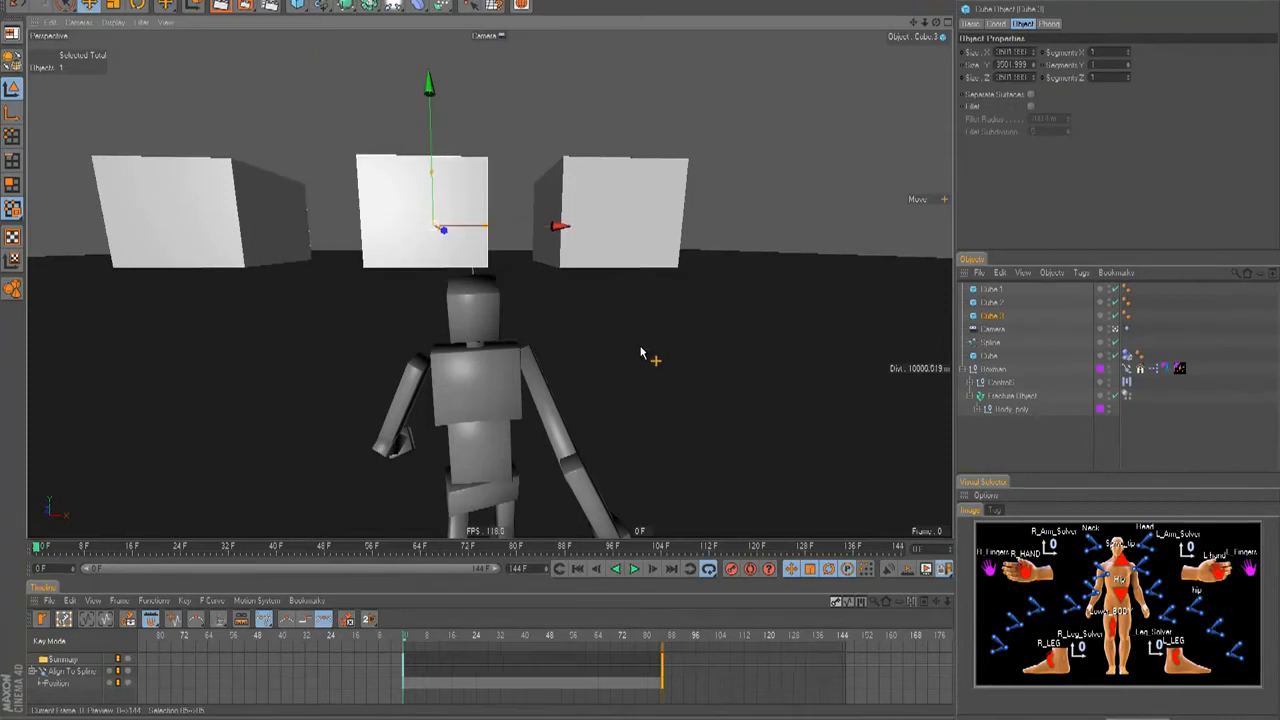
Play back the shot from the first frame to check the cubes behind the scattering figure, then return to the start.
click(579, 571)
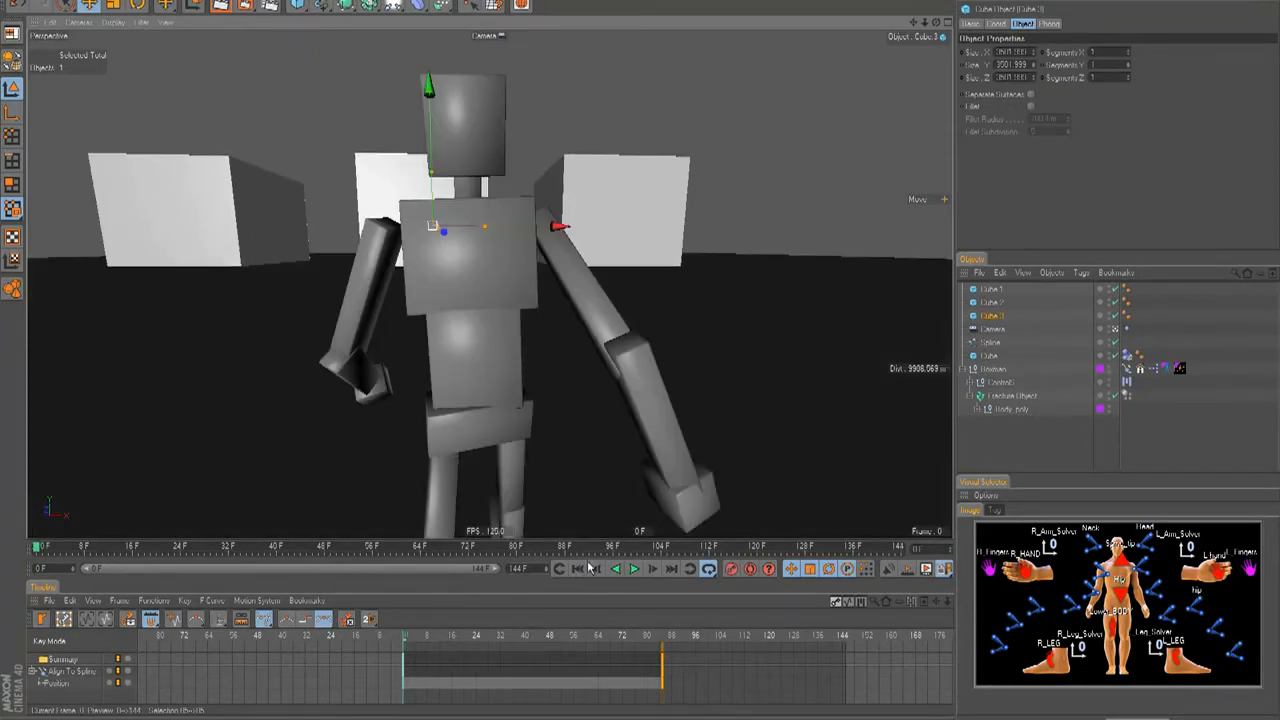
click(636, 570)
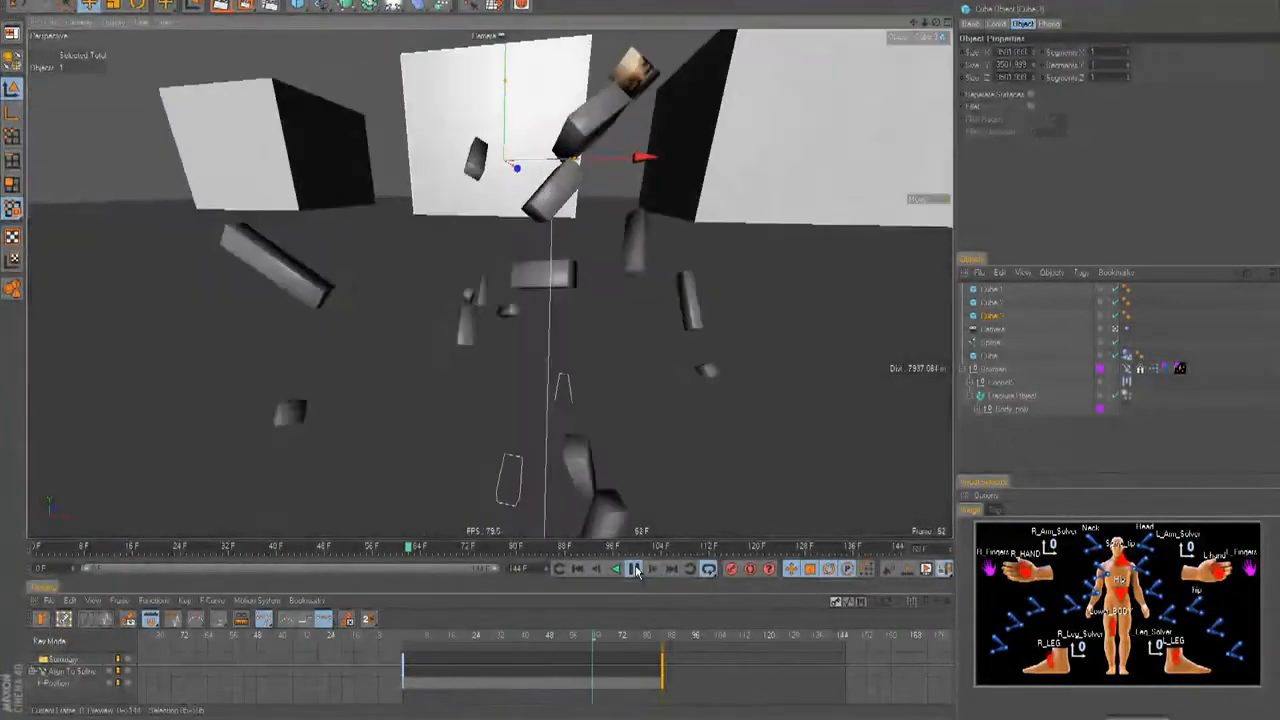
click(636, 570)
click(1003, 420)
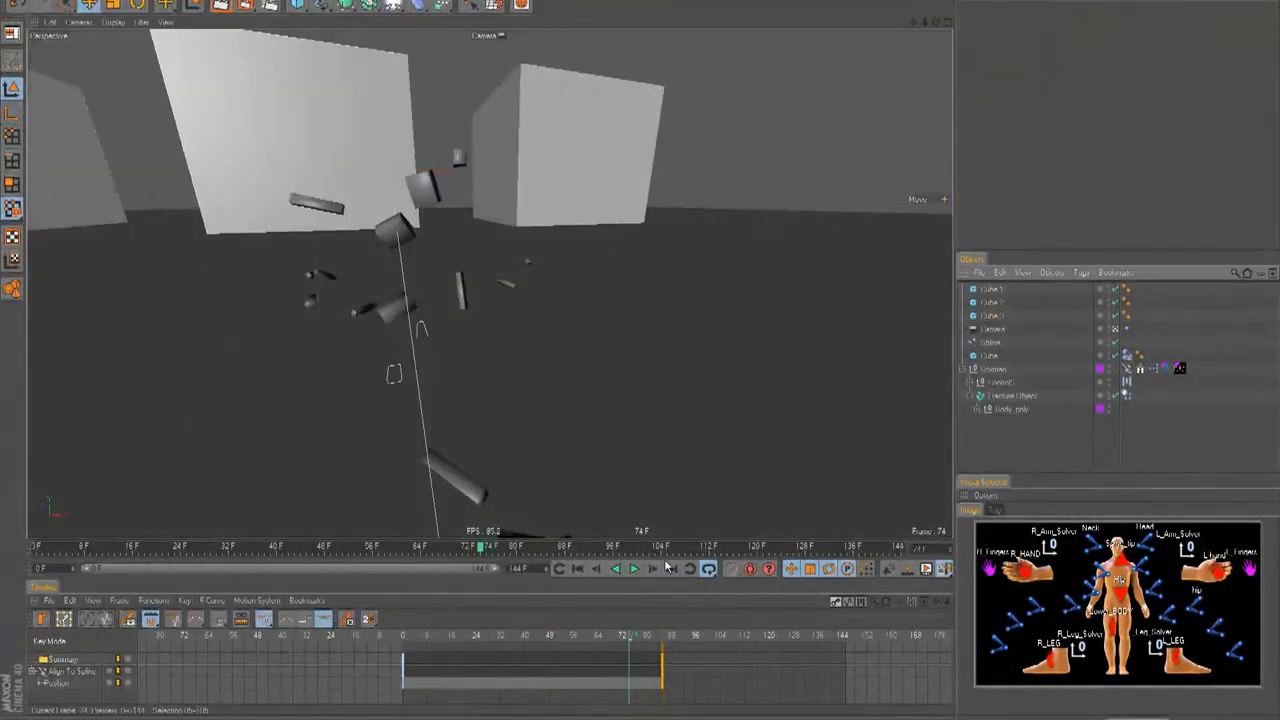
click(578, 568)
In the camera's Vibrate tag, enable rotation at 2° amplitudes with frequency 1, and position at 20, 10, 20 m with frequency 1.5.
click(1124, 330)
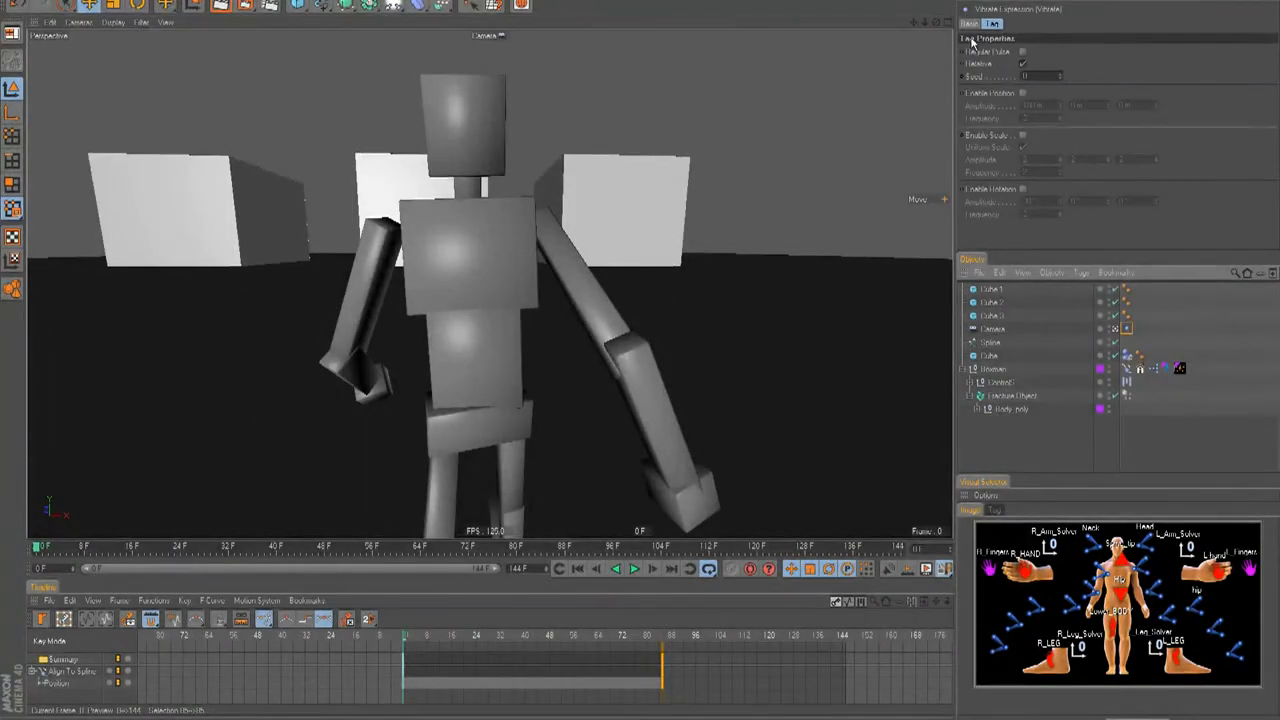
click(1023, 190)
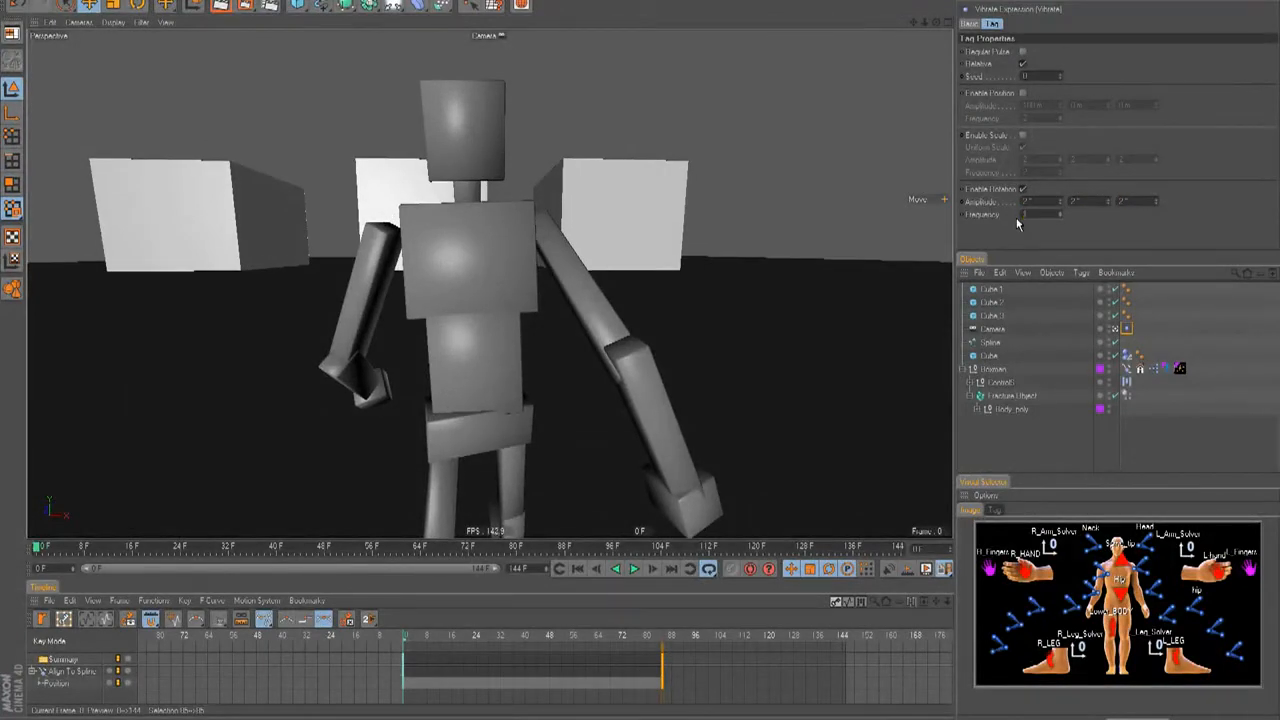
click(1023, 93)
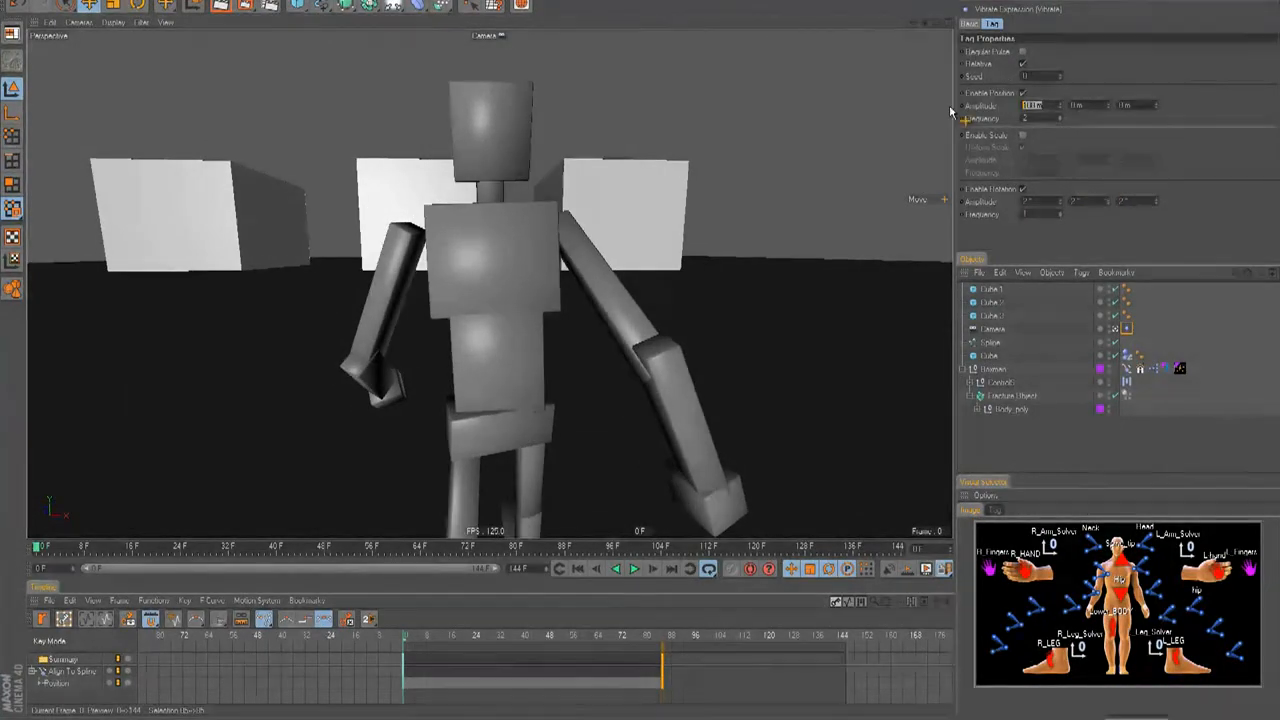
key(Tab)
text(2)
key(Tab)
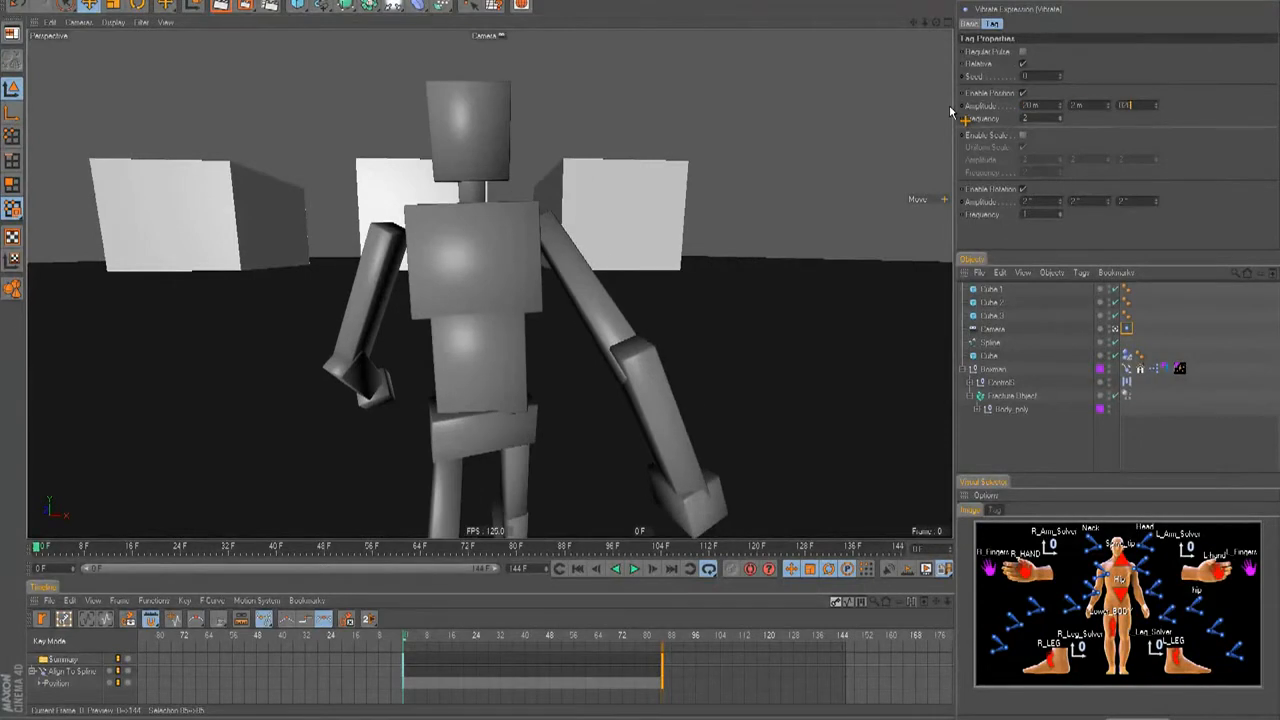
text(10)
key(Return)
text(10)
key(Return)
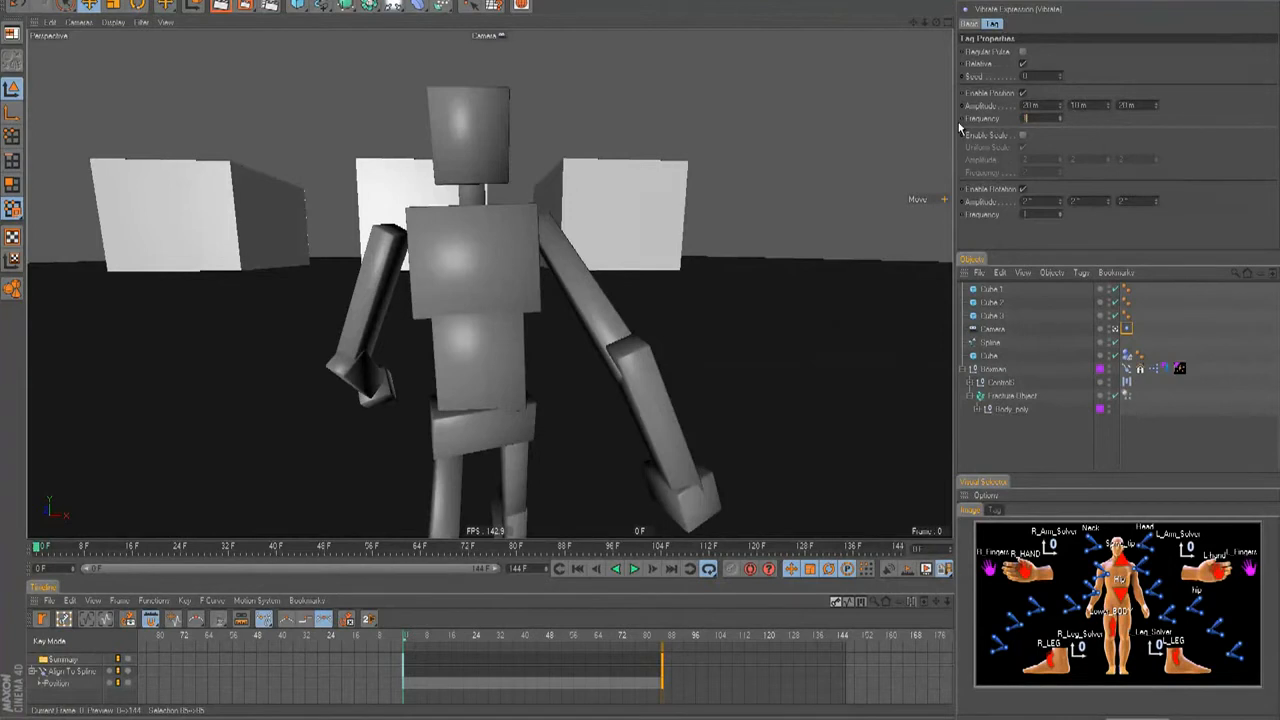
key(Return)
Play back the shot through the camera to judge the shake.
key(F8)
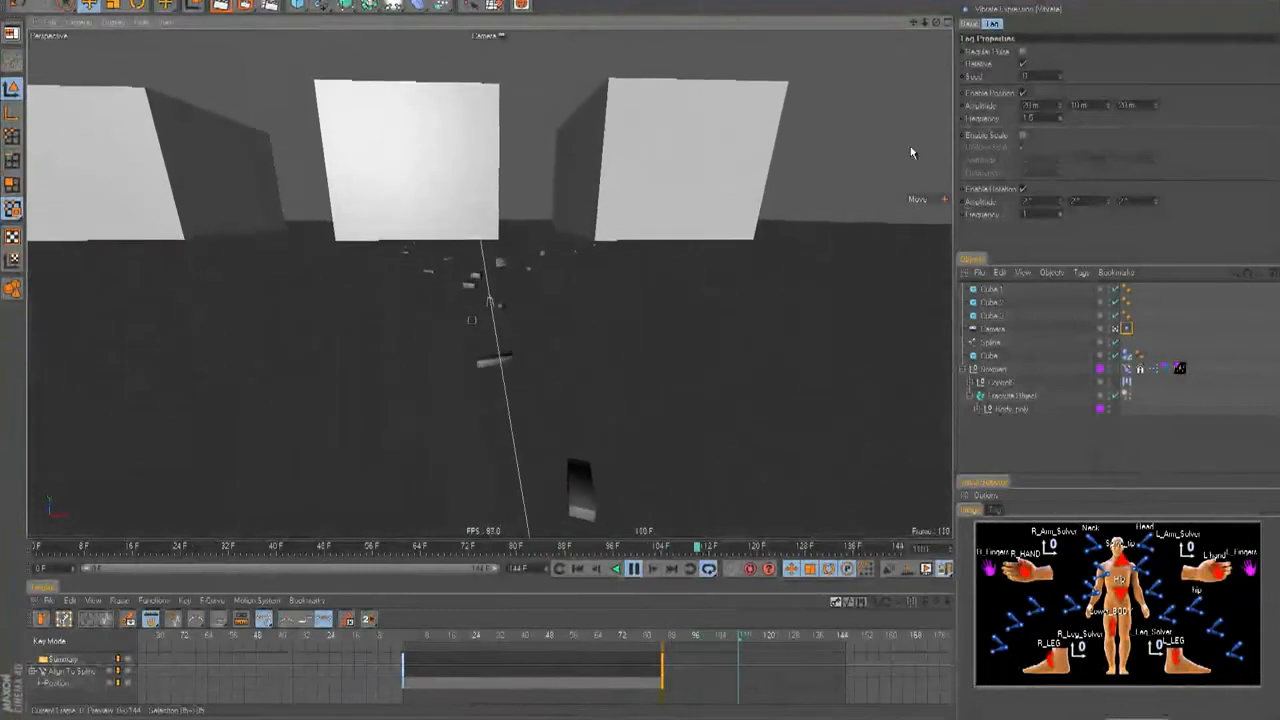
key(F8)
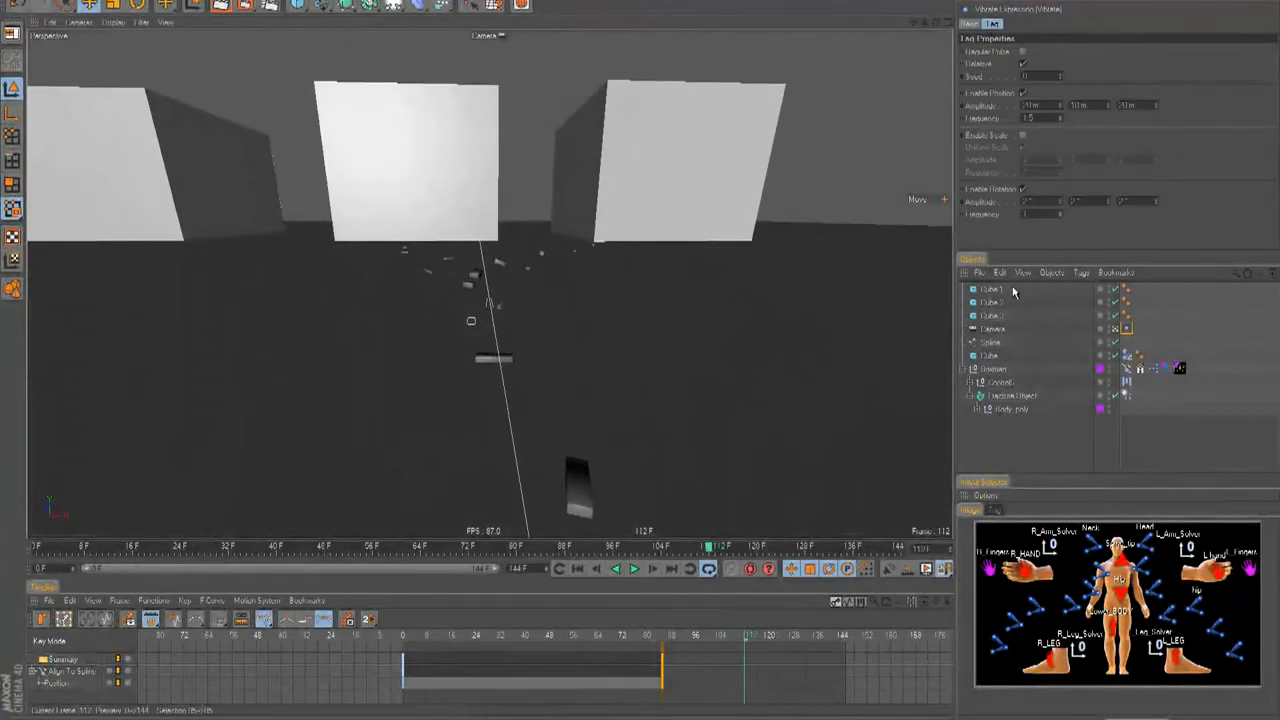
click(1008, 330)
key(F8)
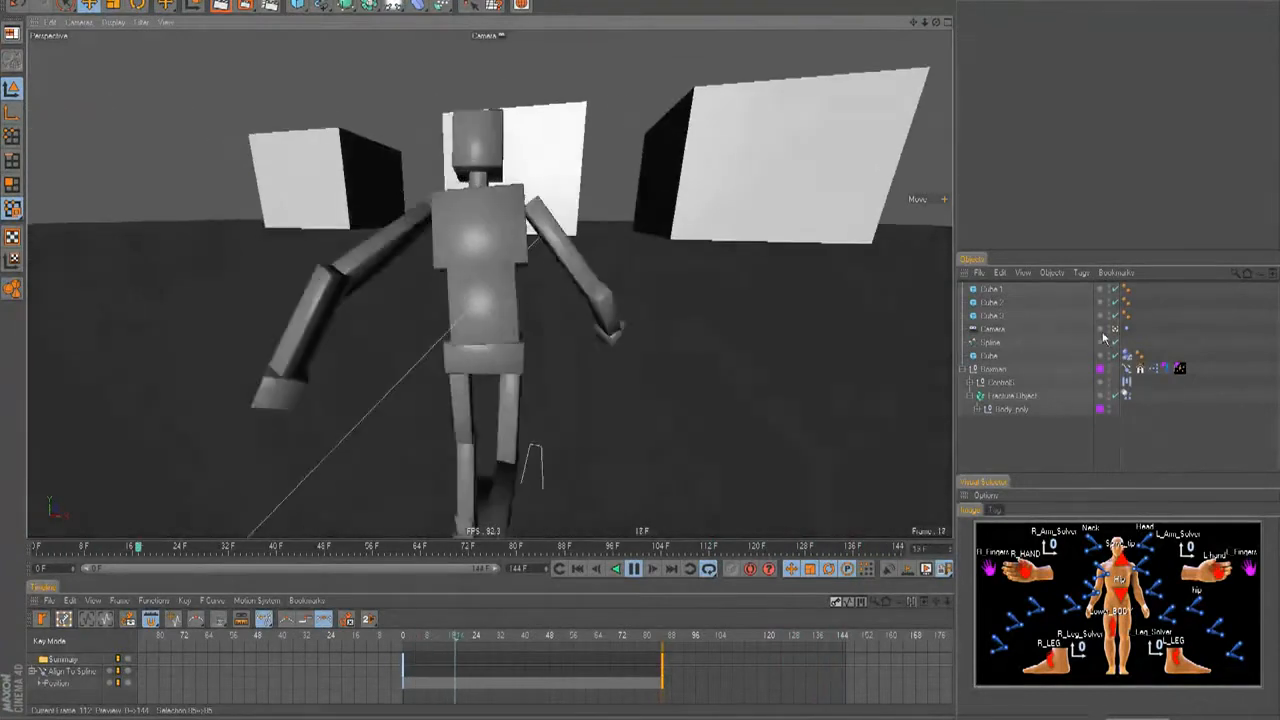
Set the camera Vibrate tag's position frequency to 2.5 and replay the shot from the first frame.
click(1127, 330)
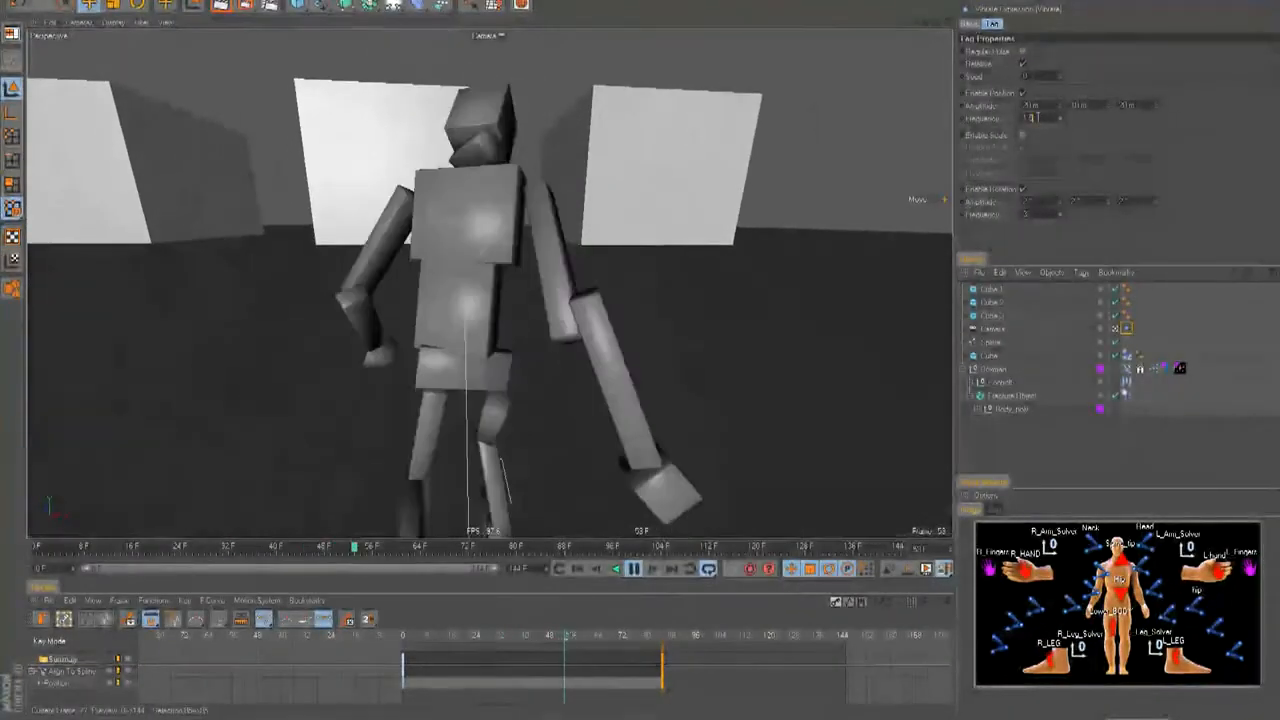
text(2.5)
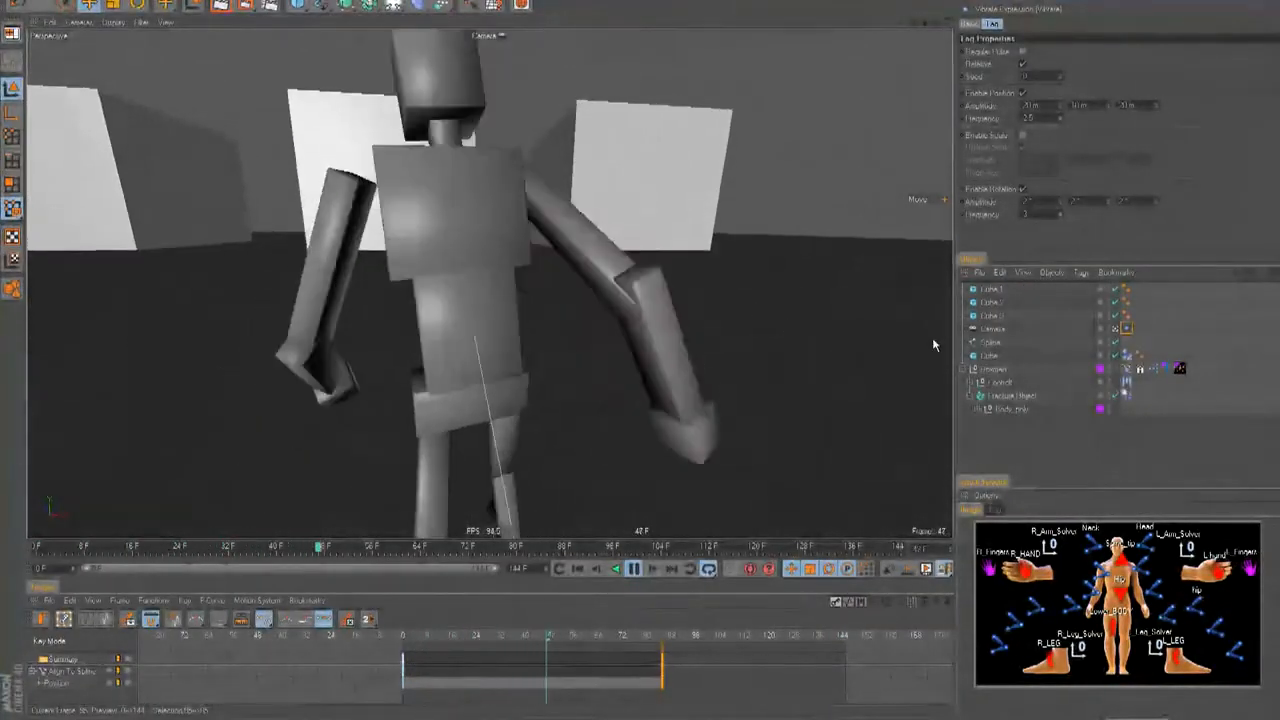
click(1005, 438)
click(578, 569)
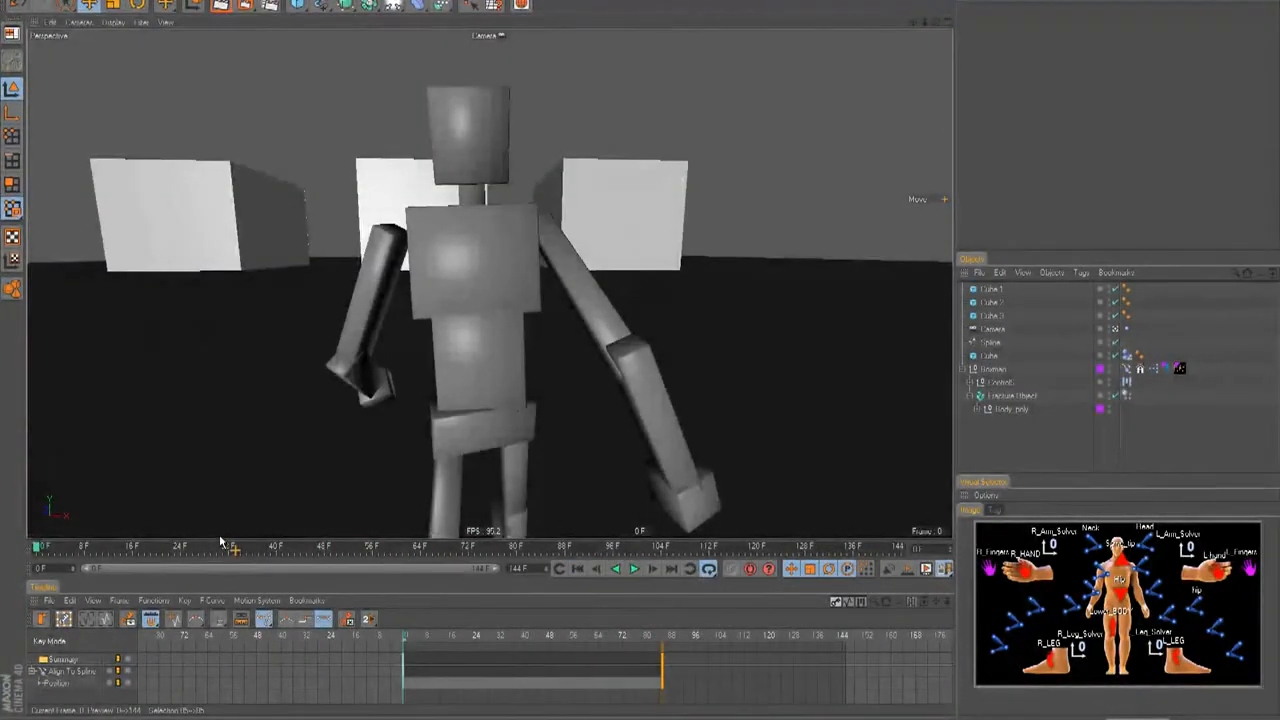
key(F8)
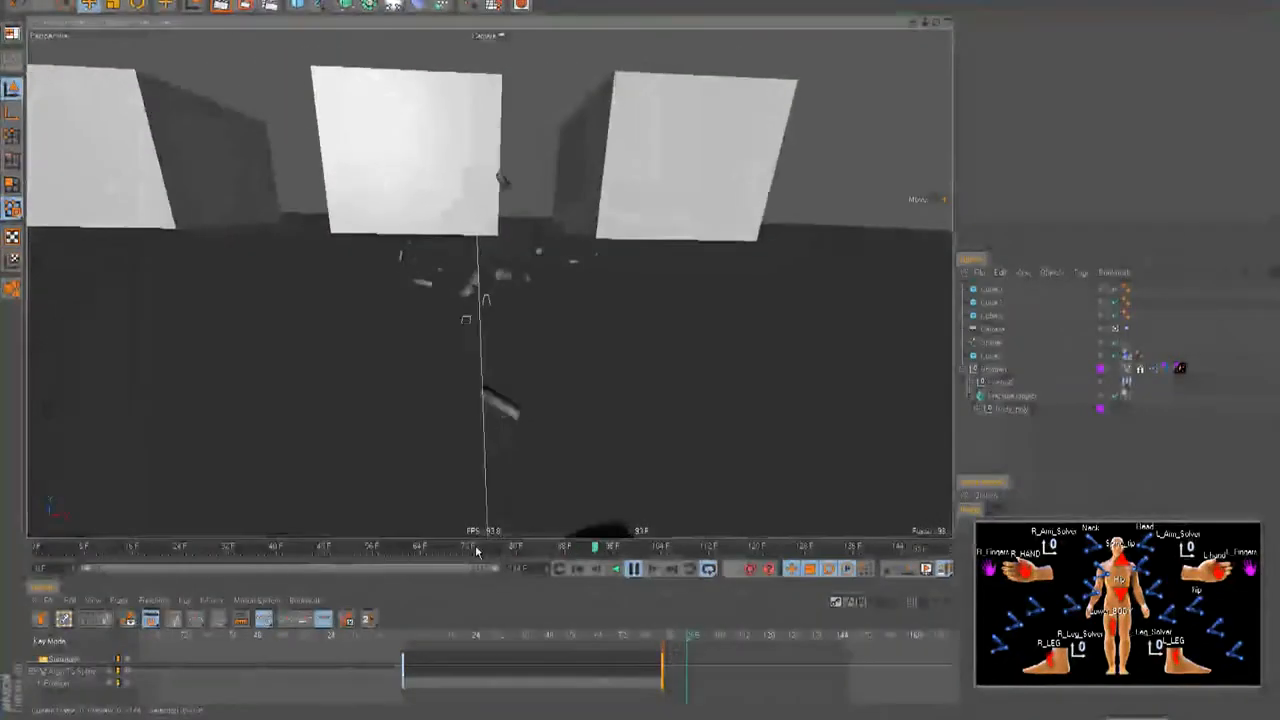
click(612, 569)
click(577, 568)
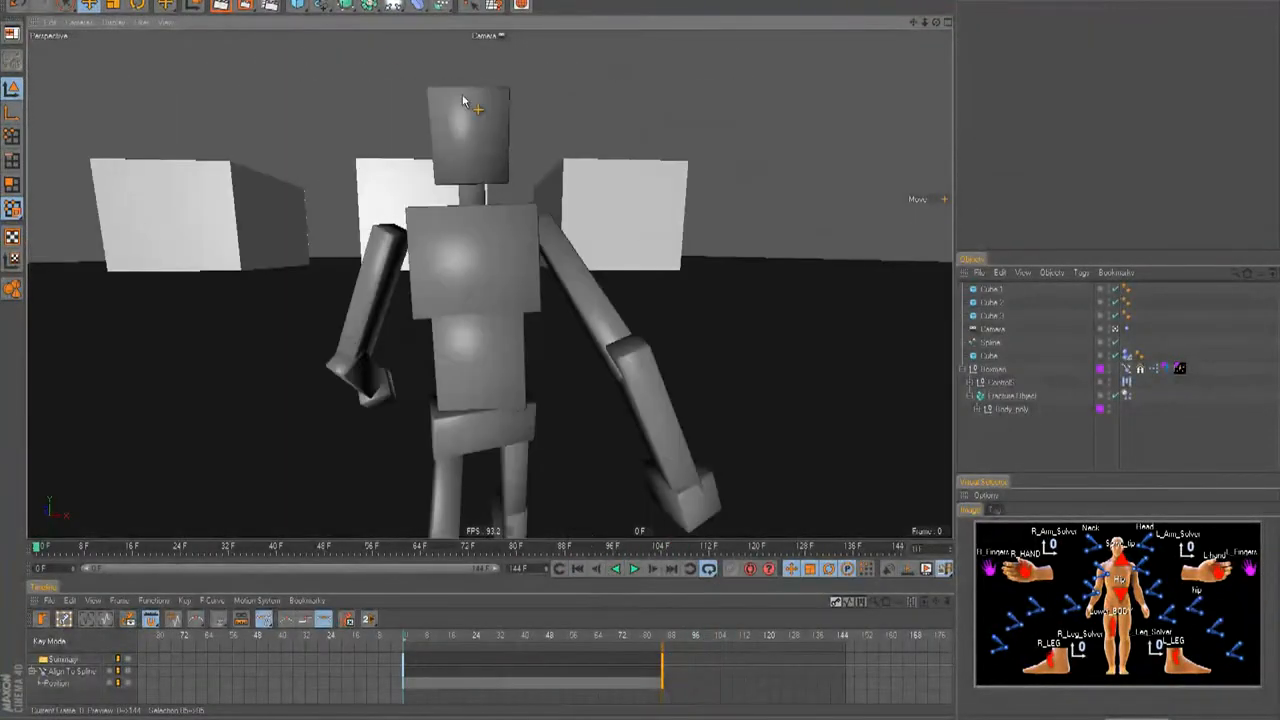
Add a spotlight to the scene and set its shadow to Shadow Maps (Soft).
click(391, 6)
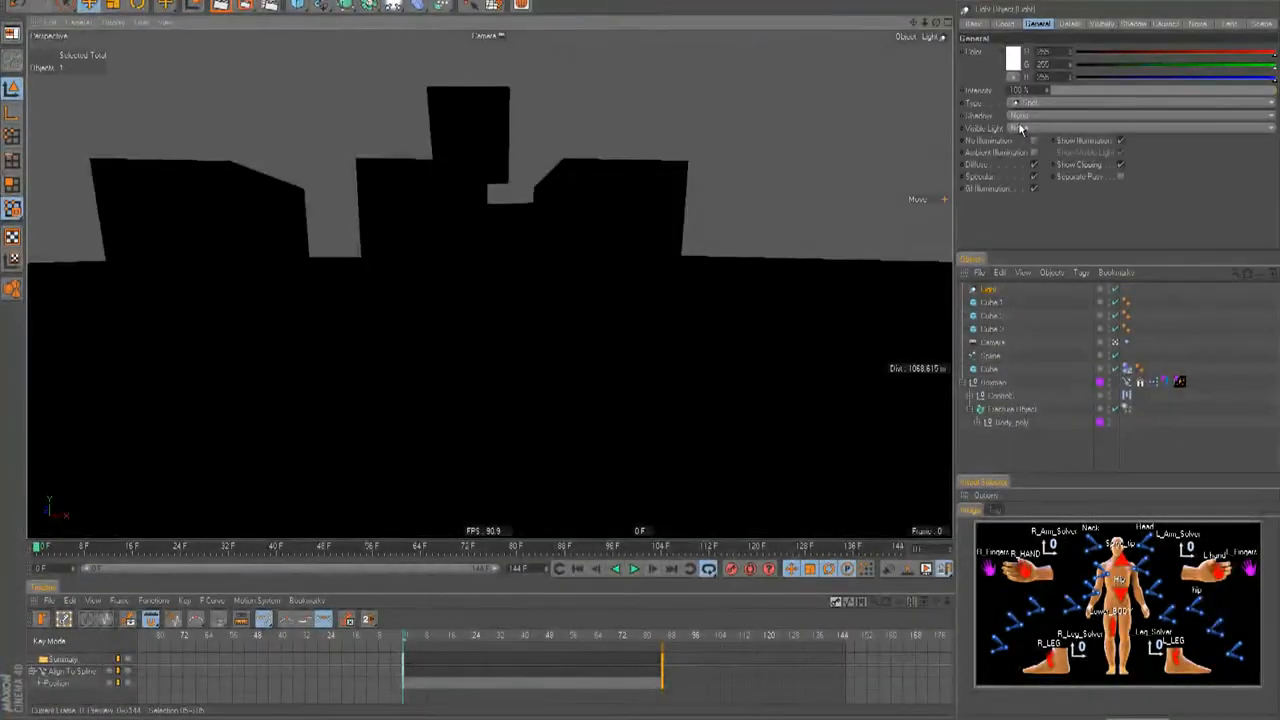
click(1034, 117)
click(1042, 131)
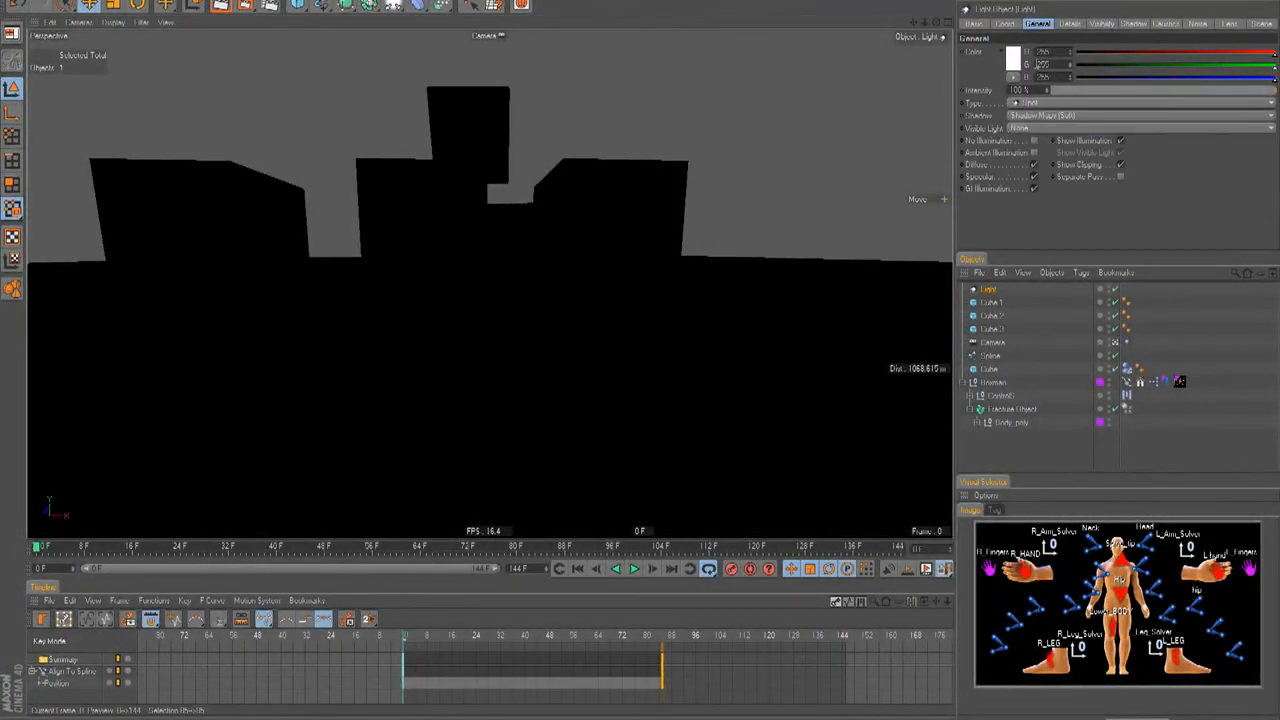
Change the spotlight's color to a pale, desaturated blue.
click(1012, 57)
click(1017, 18)
click(1040, 18)
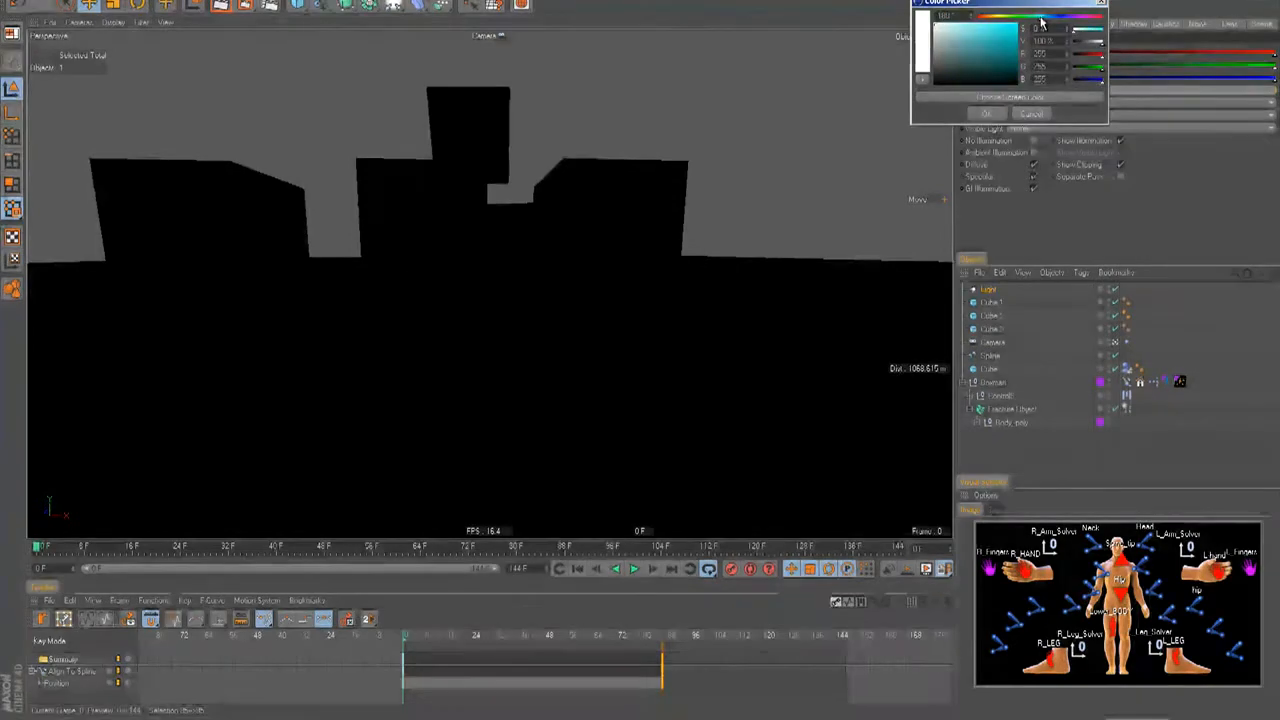
drag(938, 35, 952, 32)
drag(1037, 18, 1050, 22)
click(986, 113)
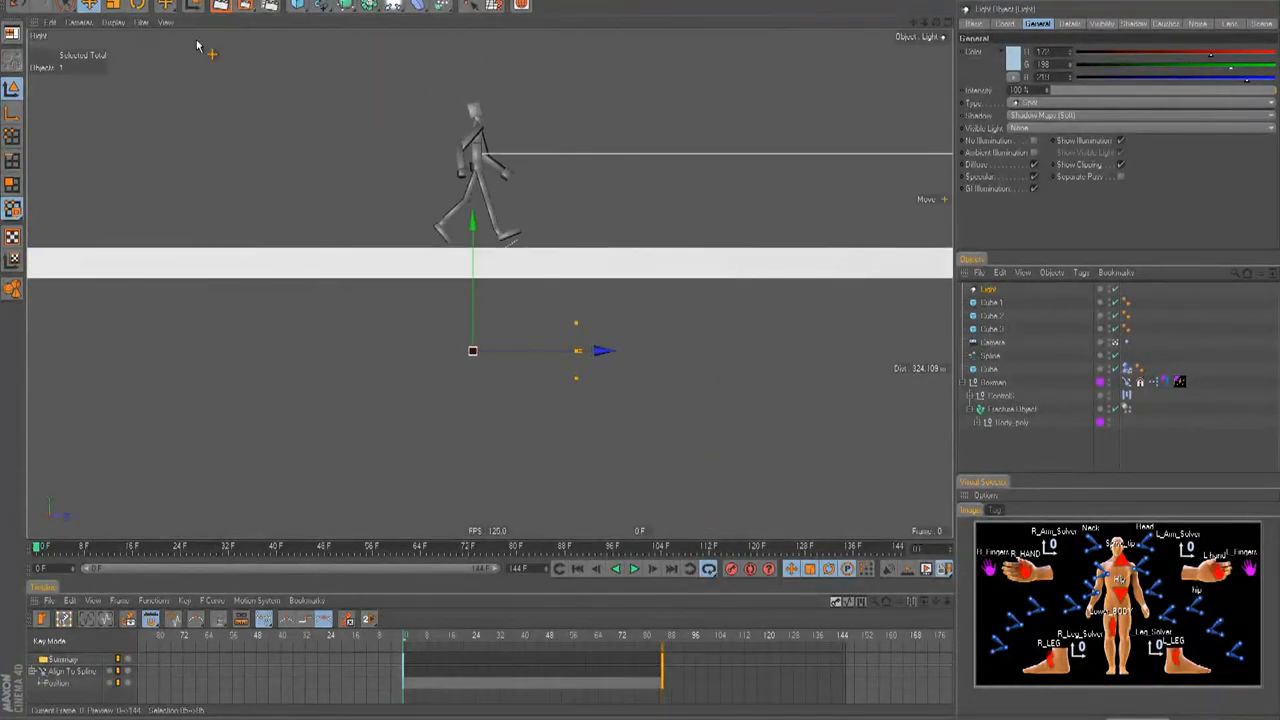
Enable the display of lights in the side view and move the spotlight high above and behind the walking figure.
click(141, 22)
click(151, 167)
drag(586, 177, 646, 354)
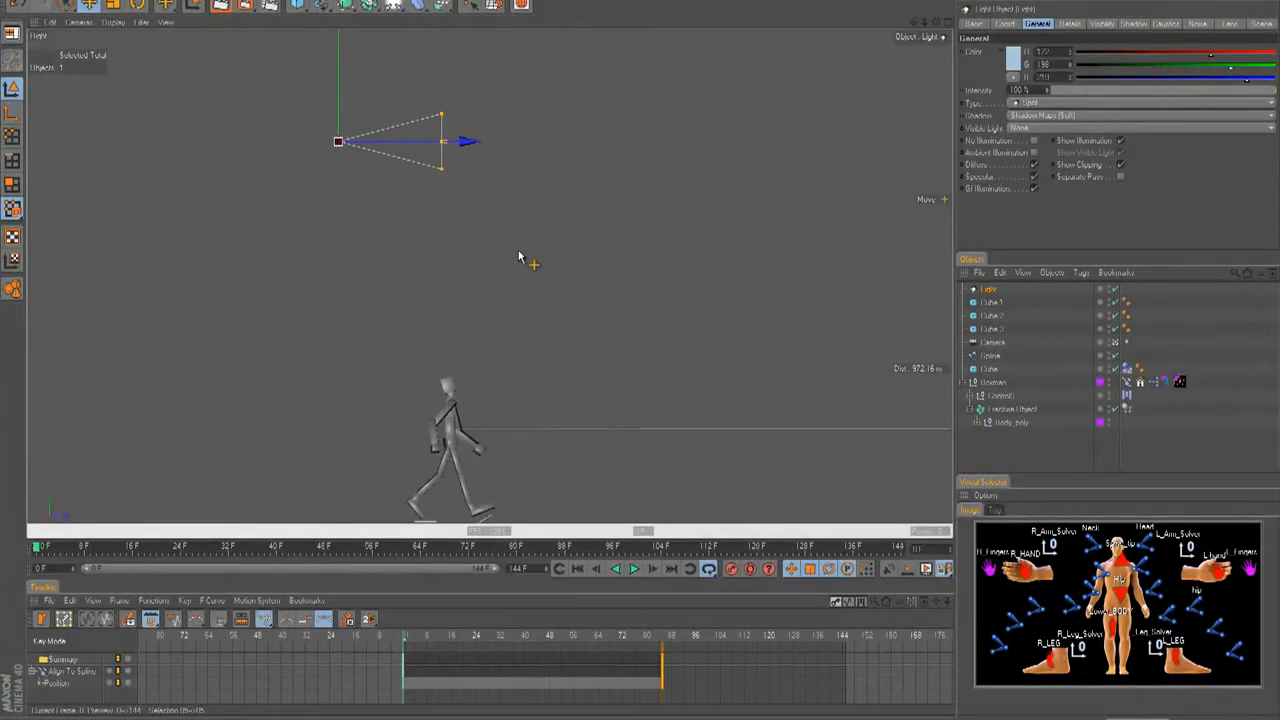
Look through the spotlight and keyframe its aim on the figure and its scattering parts at about frames 39, 61 and 104.
click(988, 291)
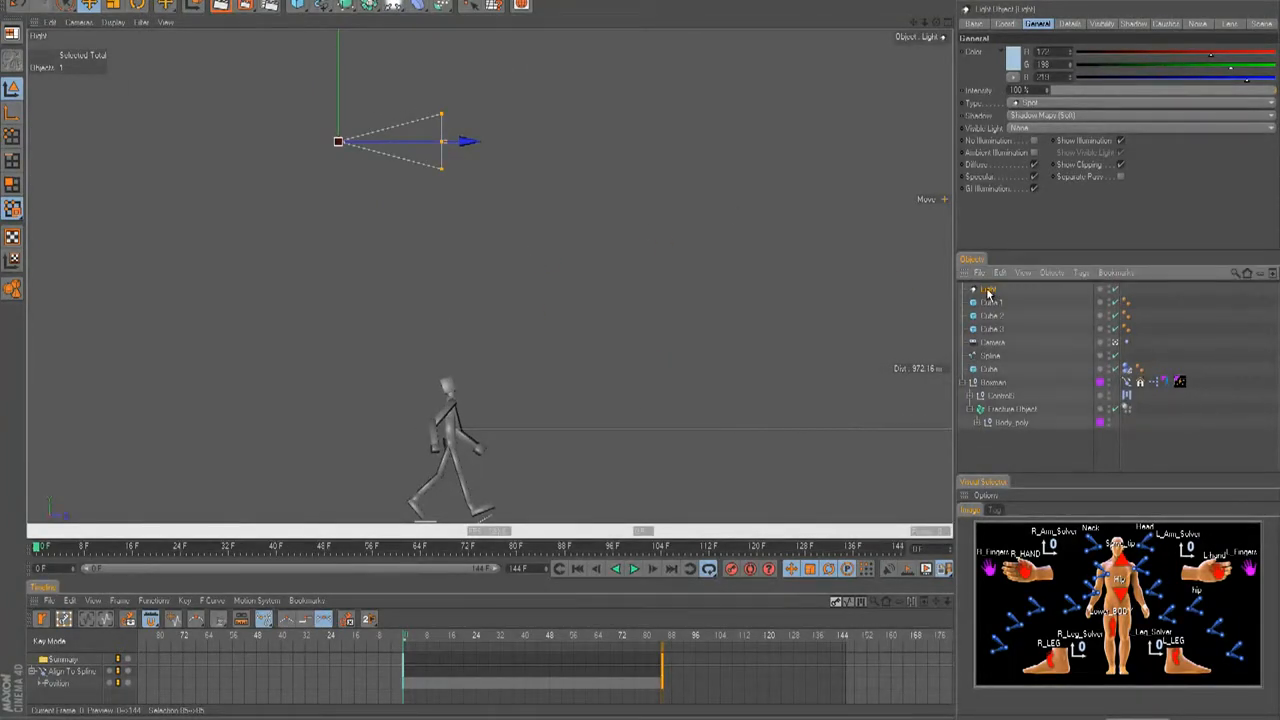
click(80, 22)
click(100, 55)
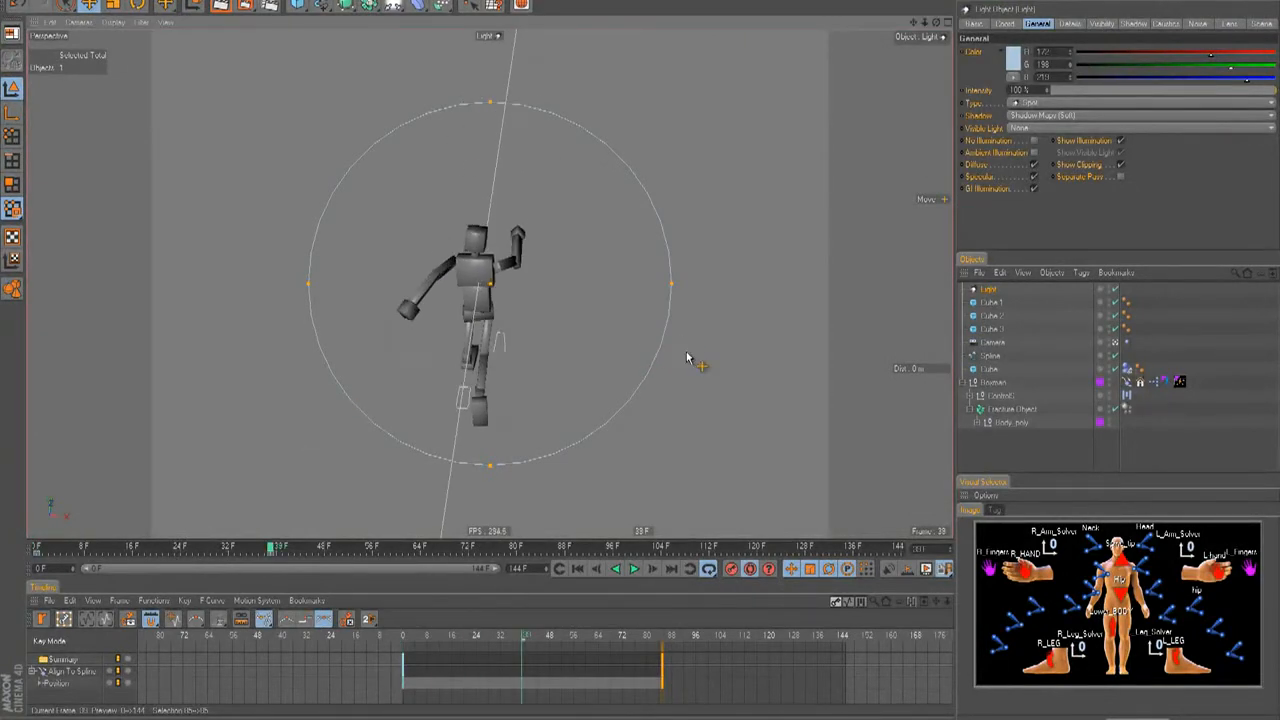
click(313, 547)
drag(313, 547, 408, 547)
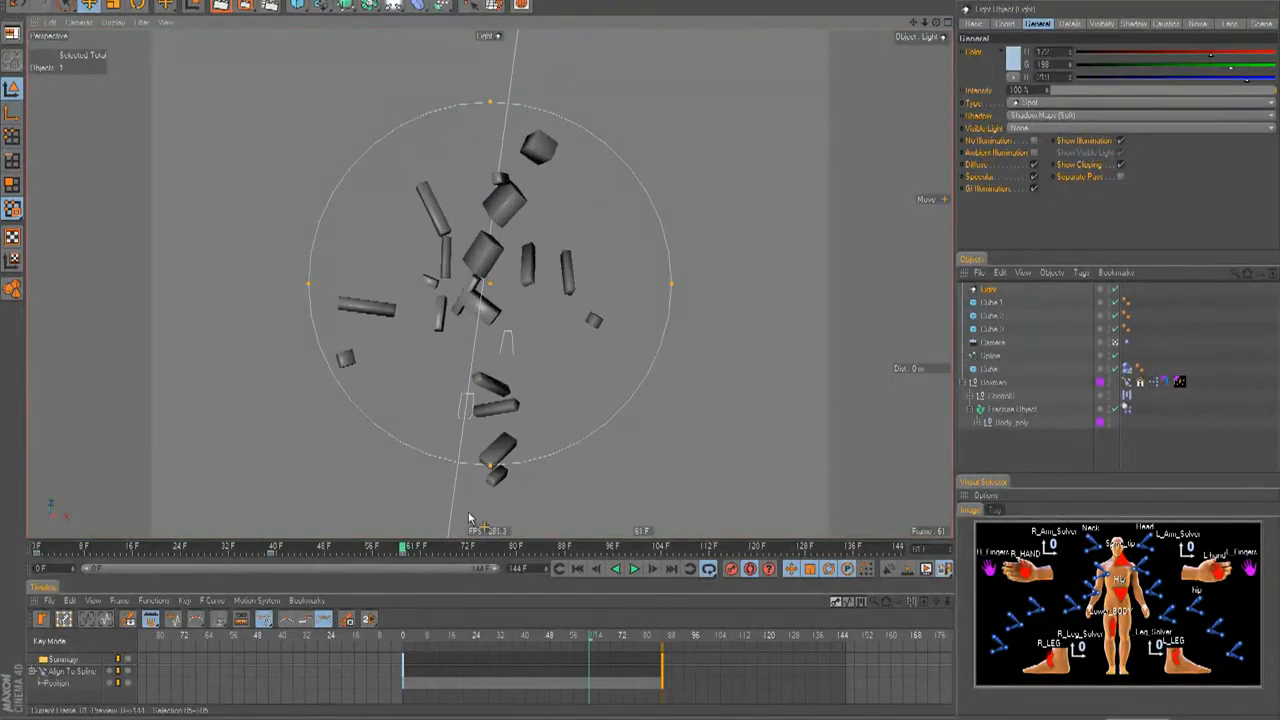
drag(410, 549, 656, 551)
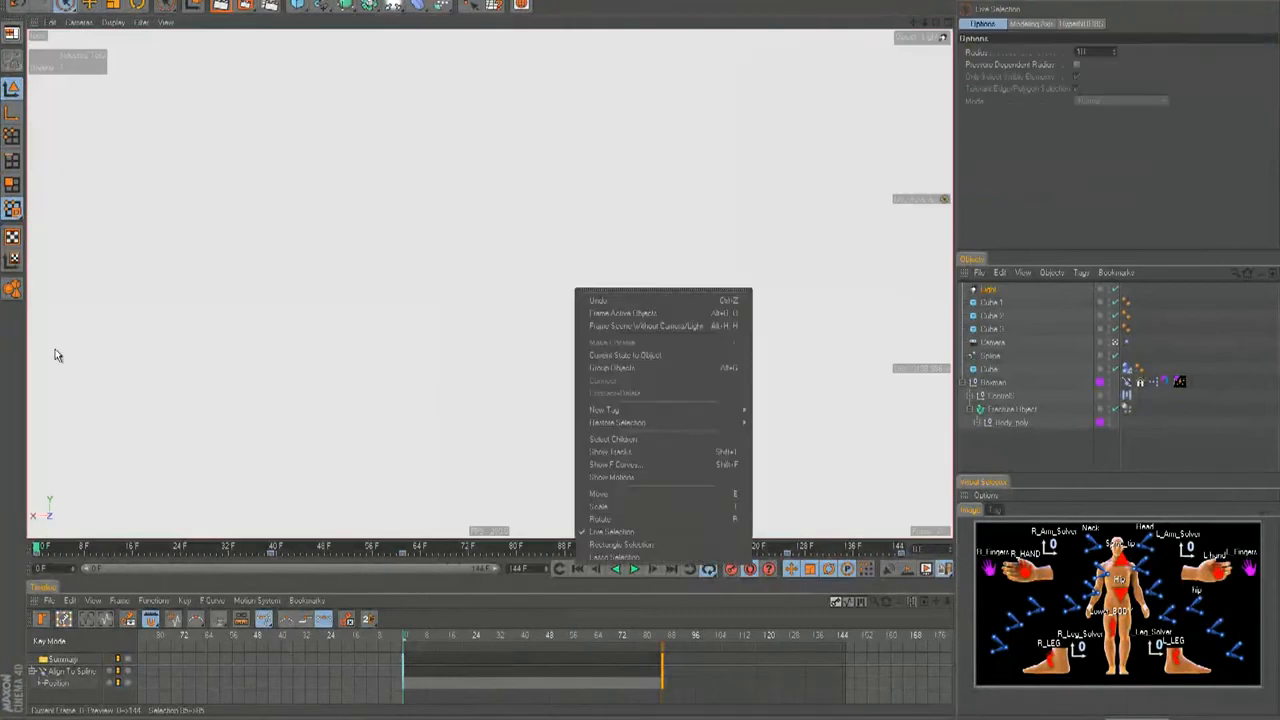
Hide the three large background cubes so they do not block the figure and spotlight, and clear the selection.
scroll(620, 349, down, 5)
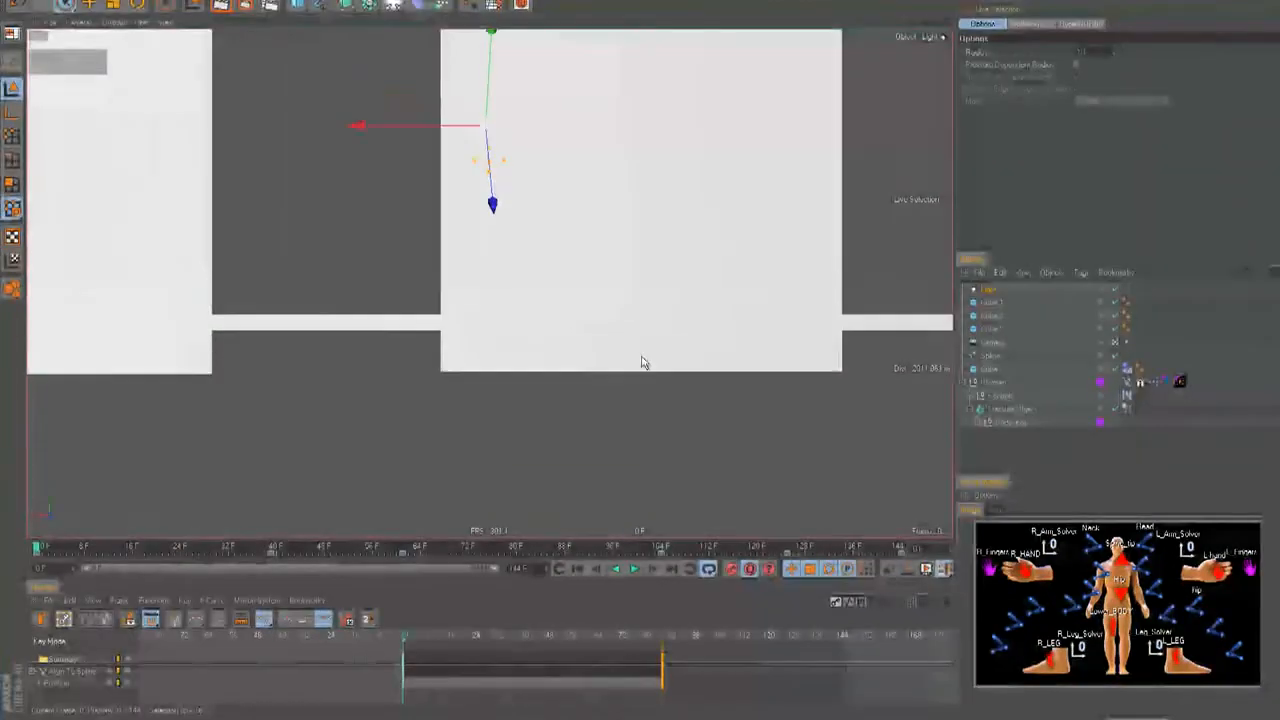
scroll(640, 352, up, 3)
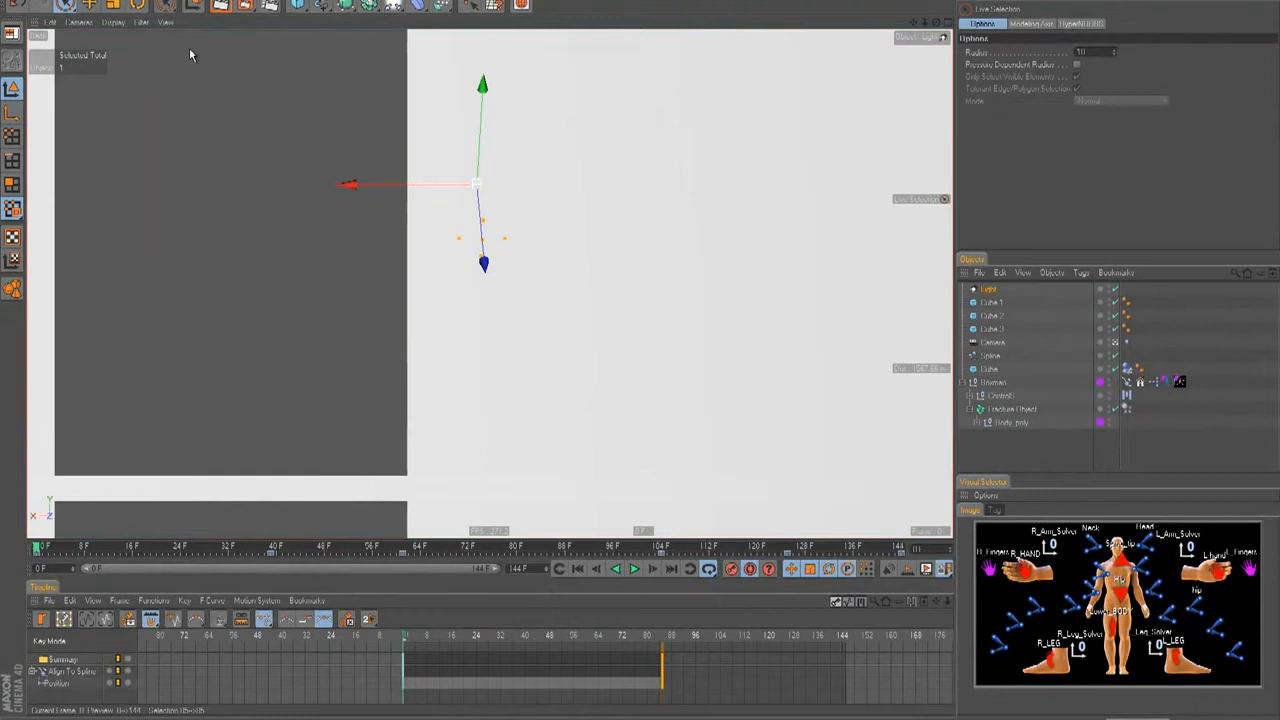
click(141, 22)
click(802, 210)
click(1092, 330)
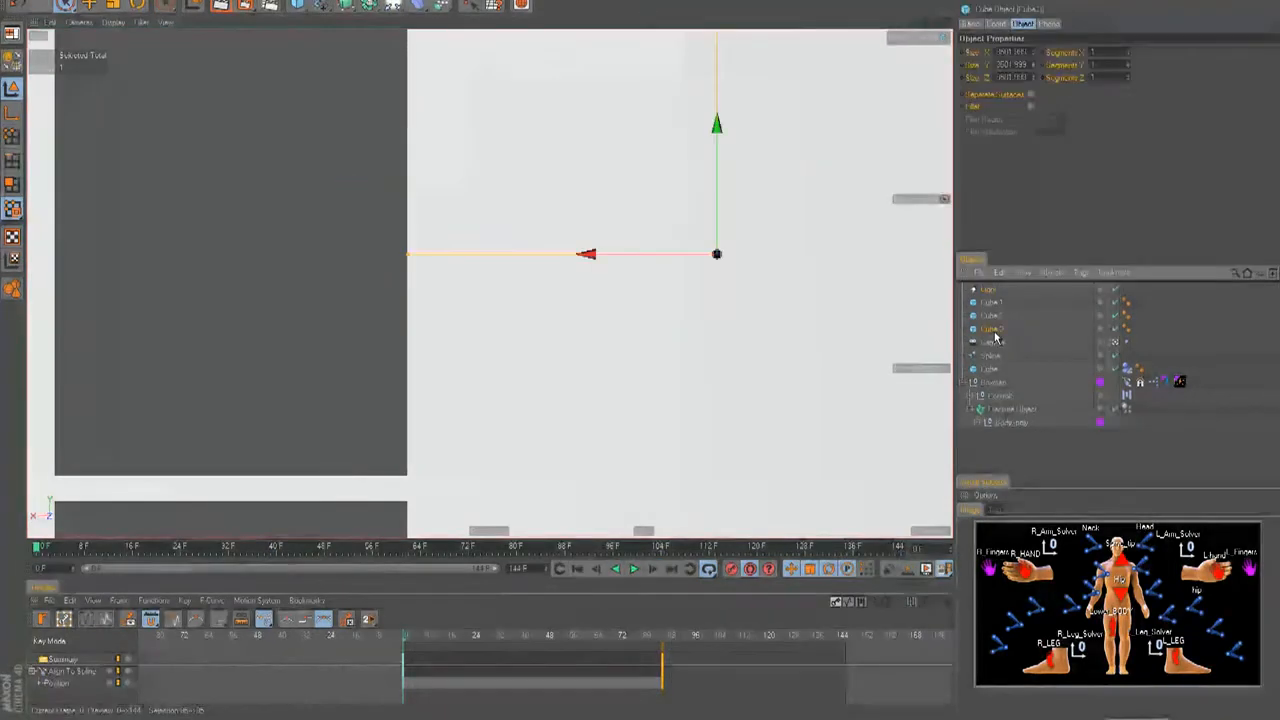
click(1108, 320)
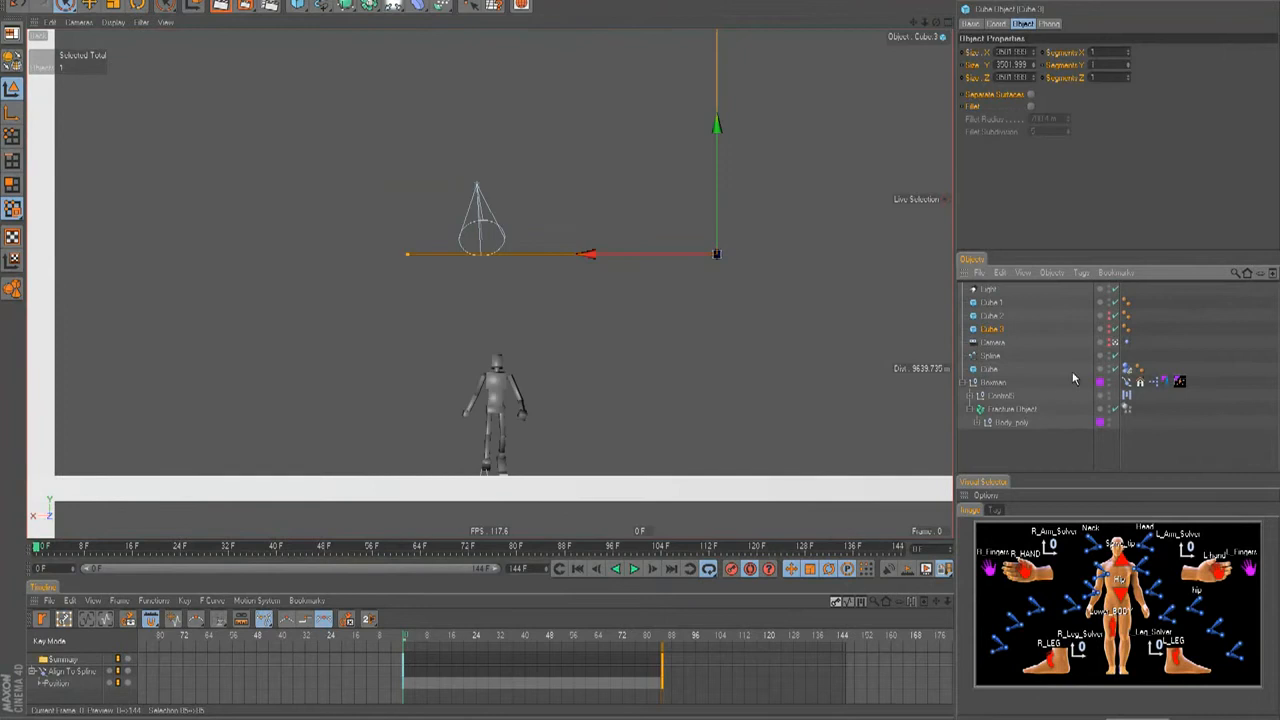
click(1051, 449)
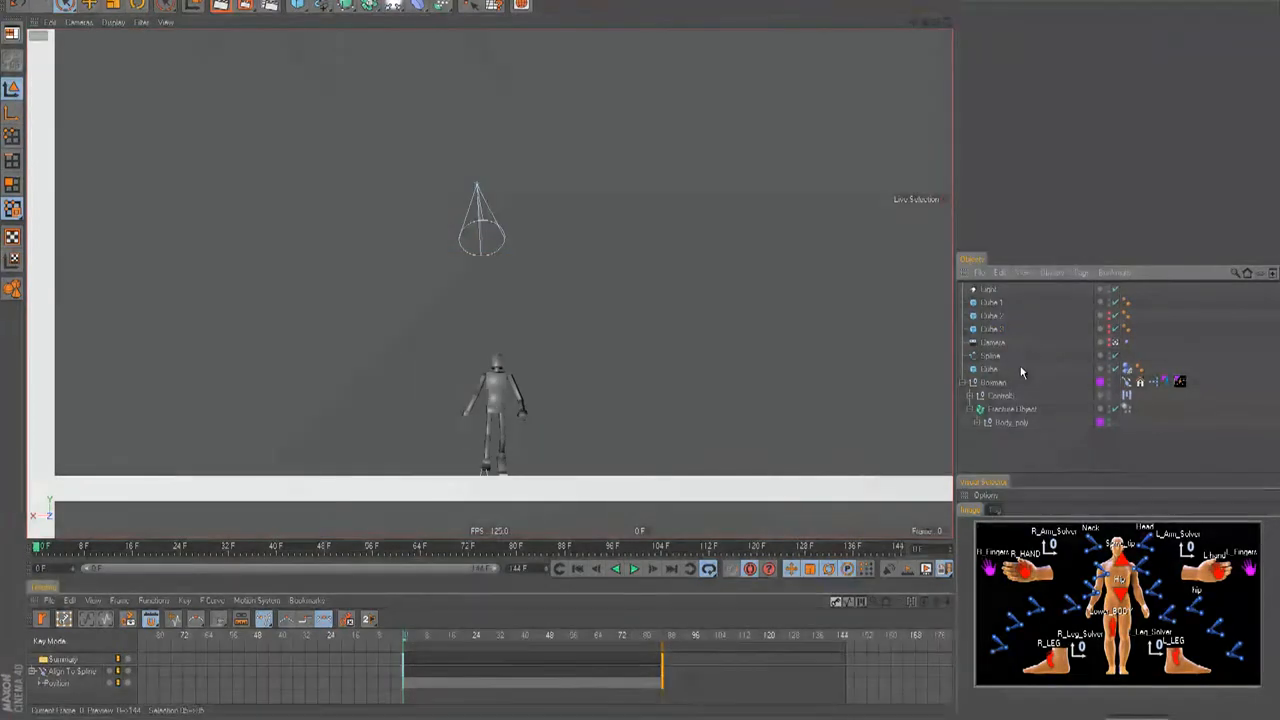
Select the spotlight with the Move tool active and lower its intensity to 50%.
click(989, 290)
key(e)
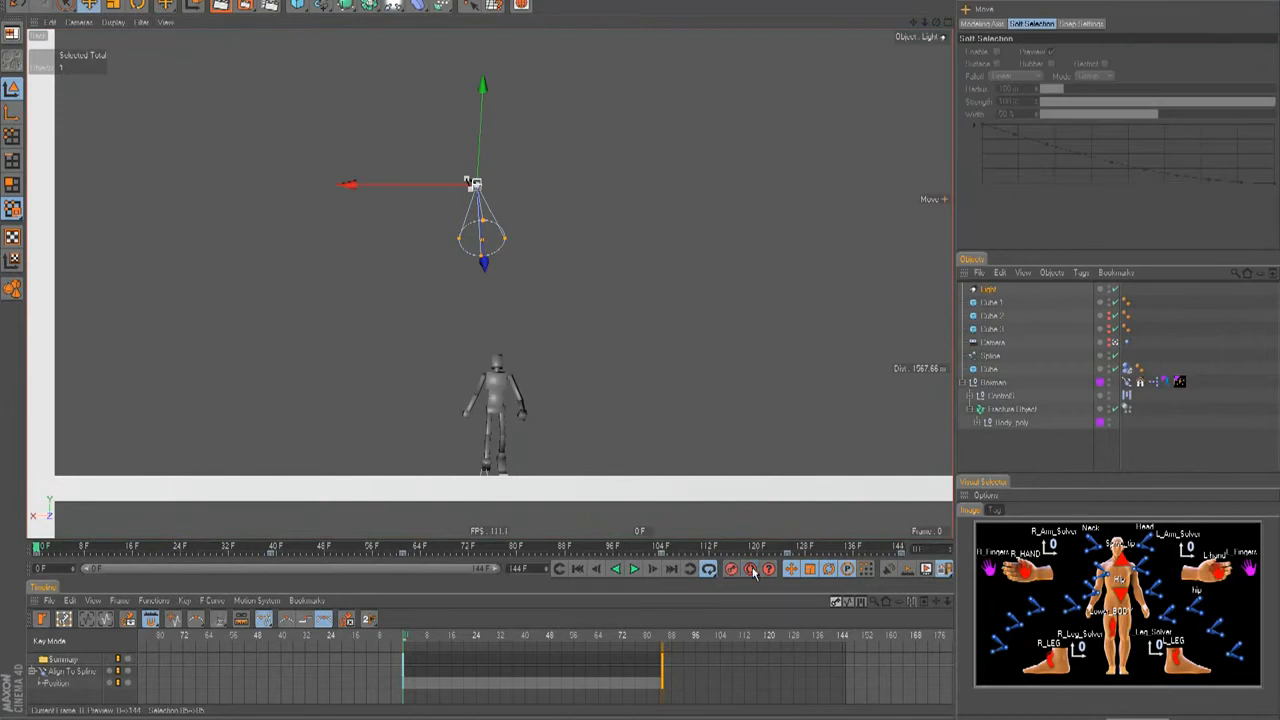
click(989, 290)
drag(1140, 90, 1163, 95)
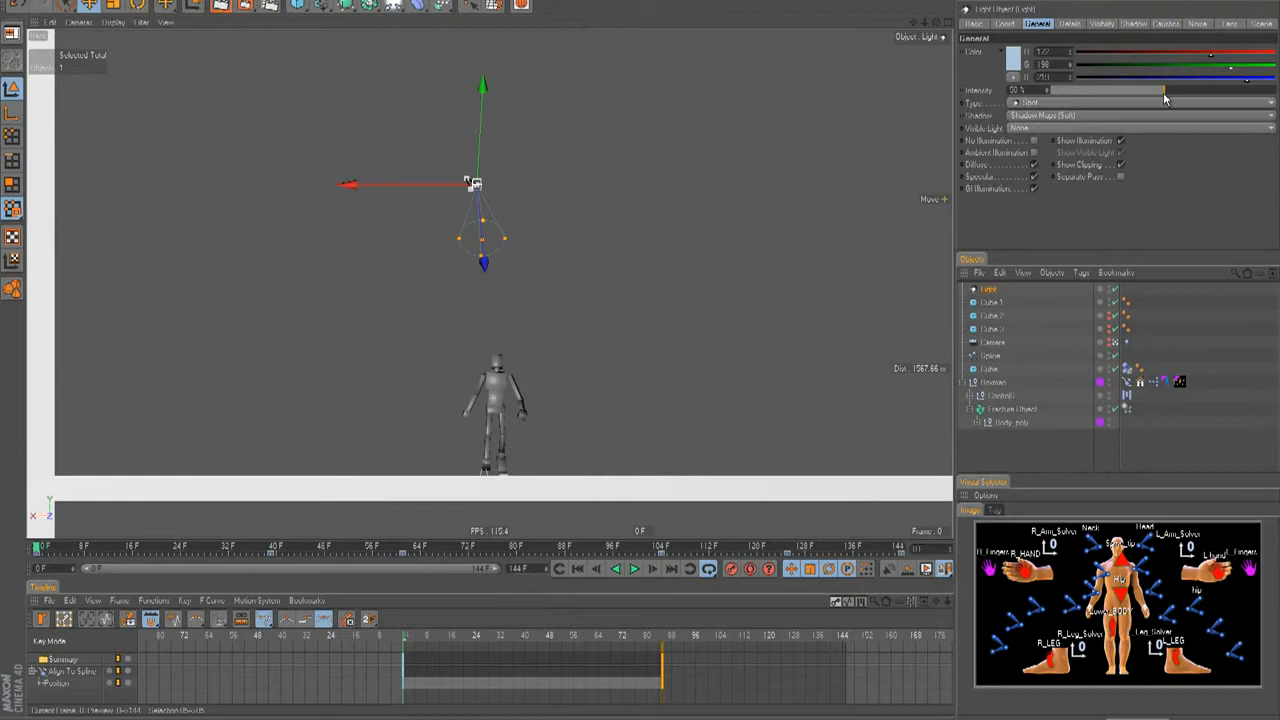
Set the spotlight's falloff to Inverse Square and extend its decay radius until the cone encloses the walking figure.
click(1069, 23)
click(1056, 131)
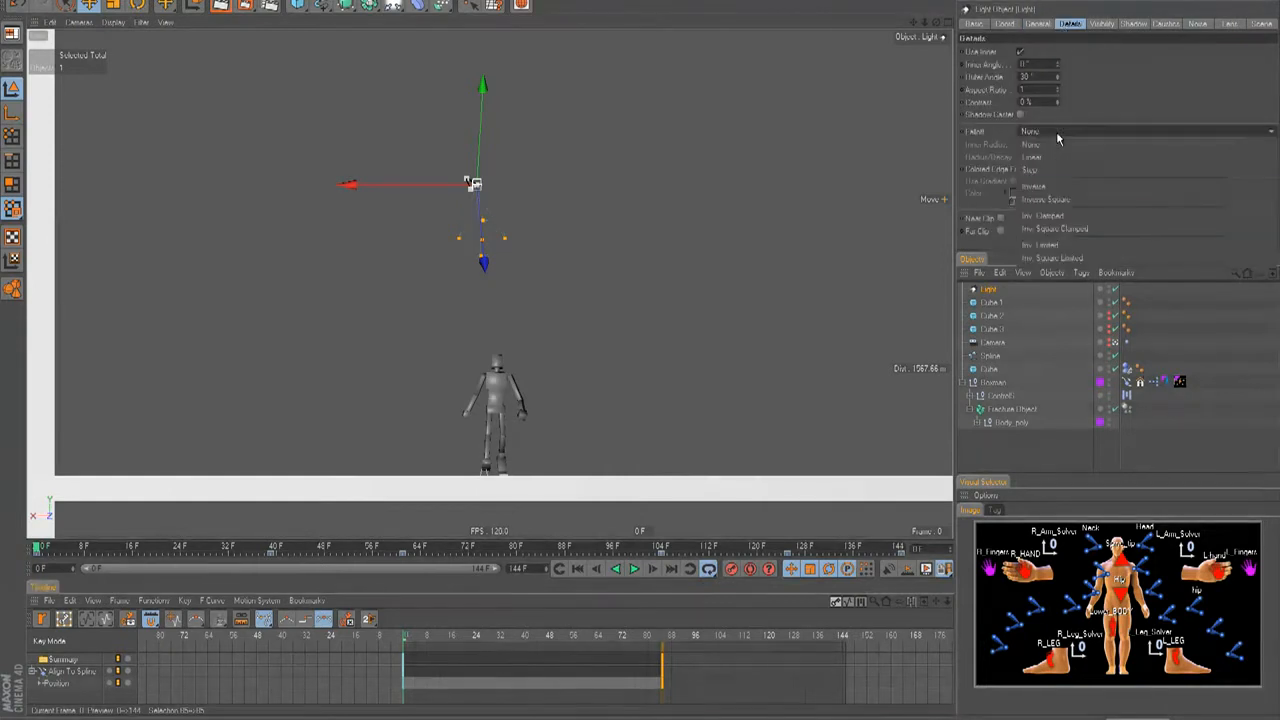
click(1053, 205)
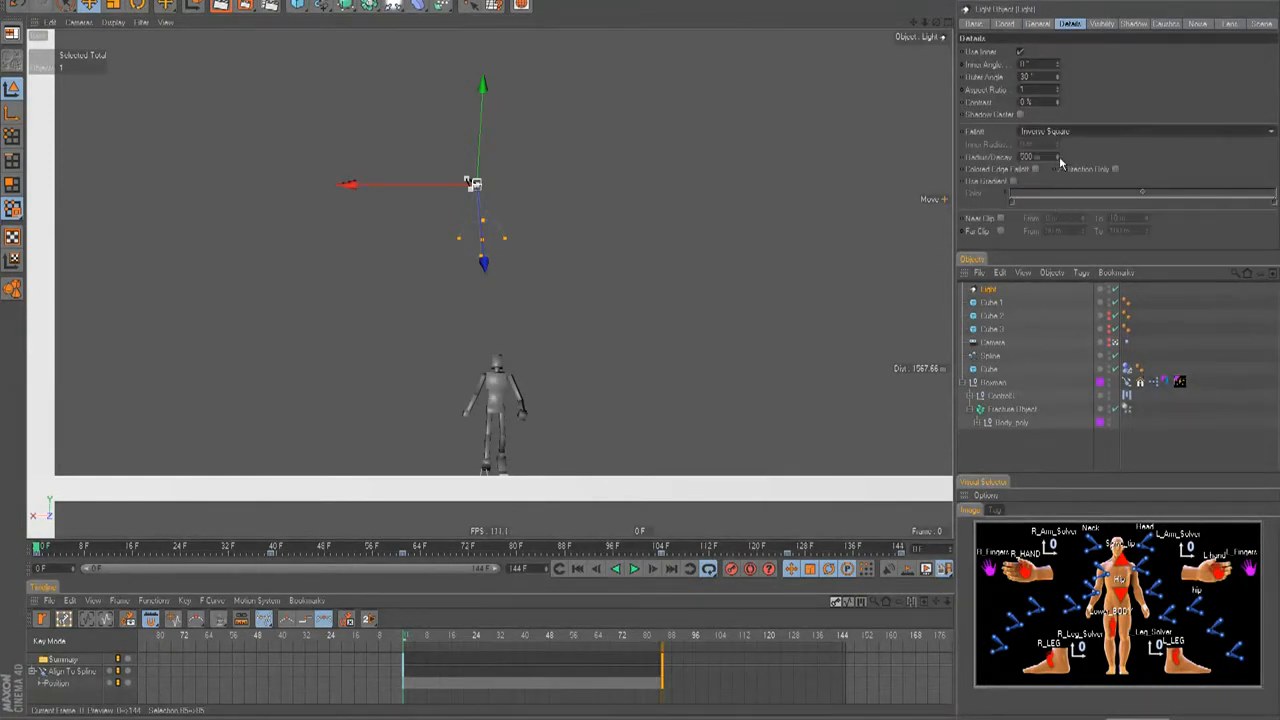
click(1058, 157)
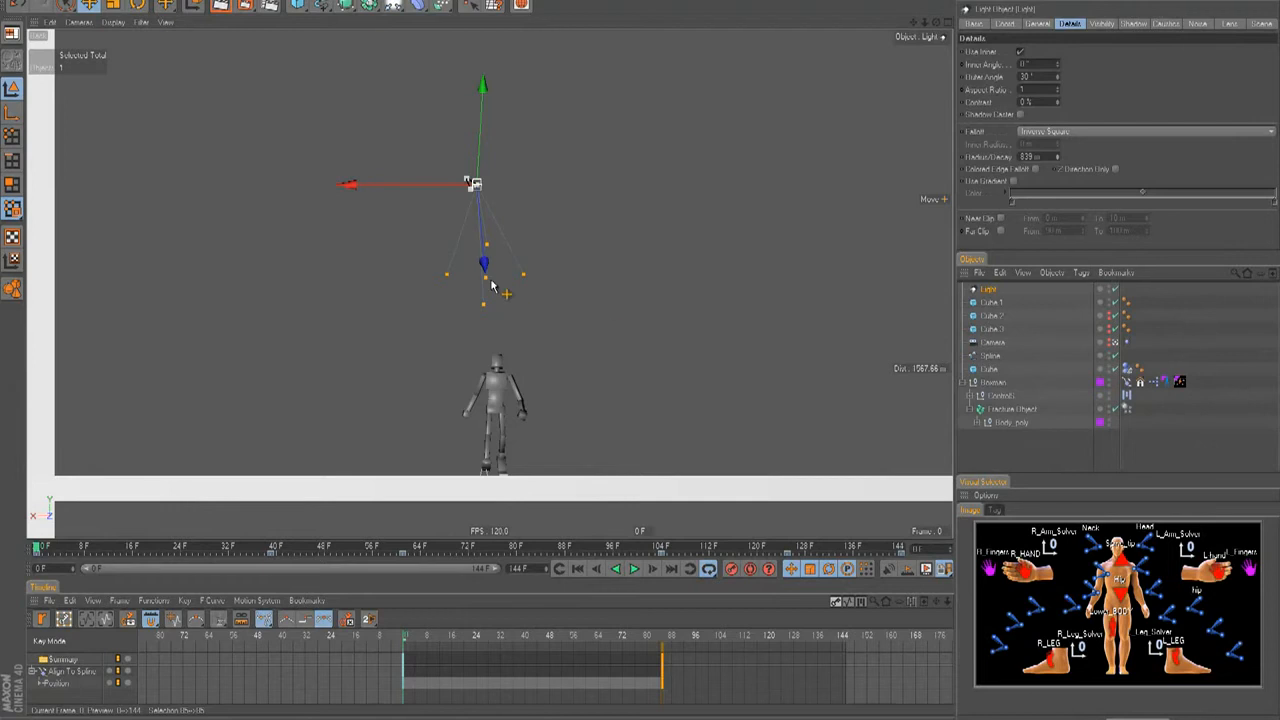
drag(488, 285, 643, 358)
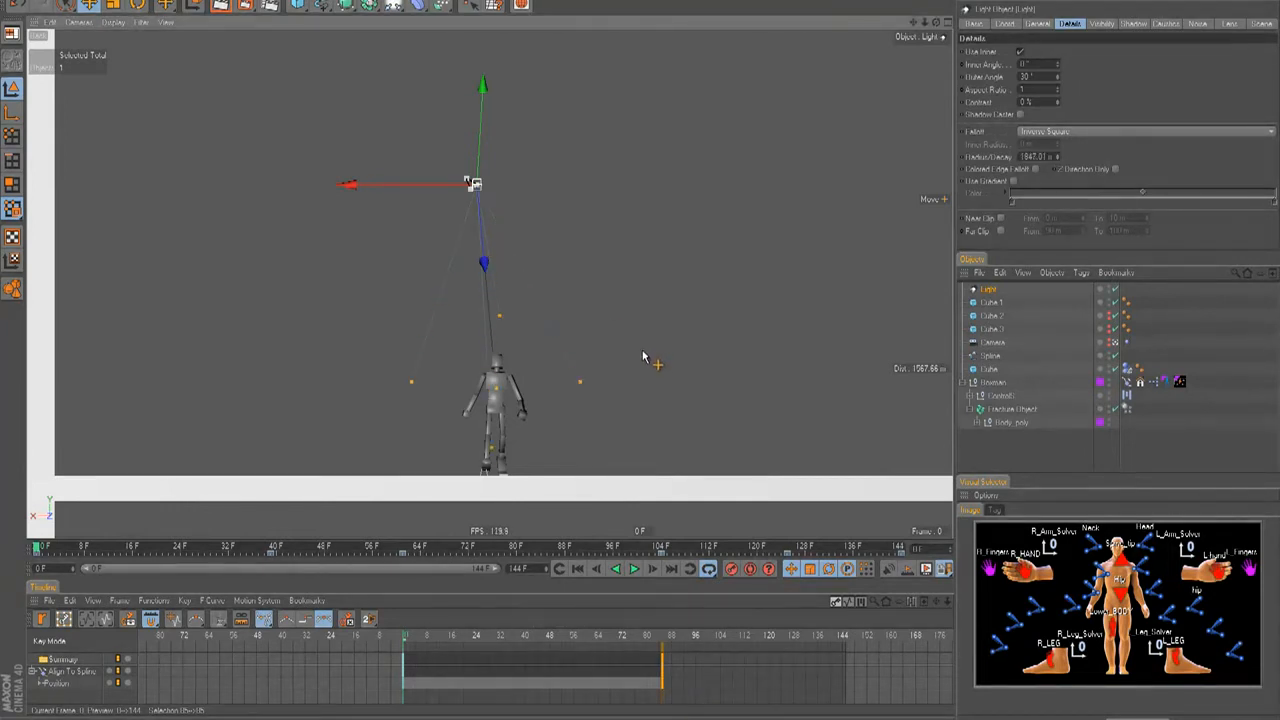
drag(502, 410, 643, 352)
Make the spotlight's visible light Volumetric, preview it in a render, and extend its outer distance down past the figure.
click(1103, 23)
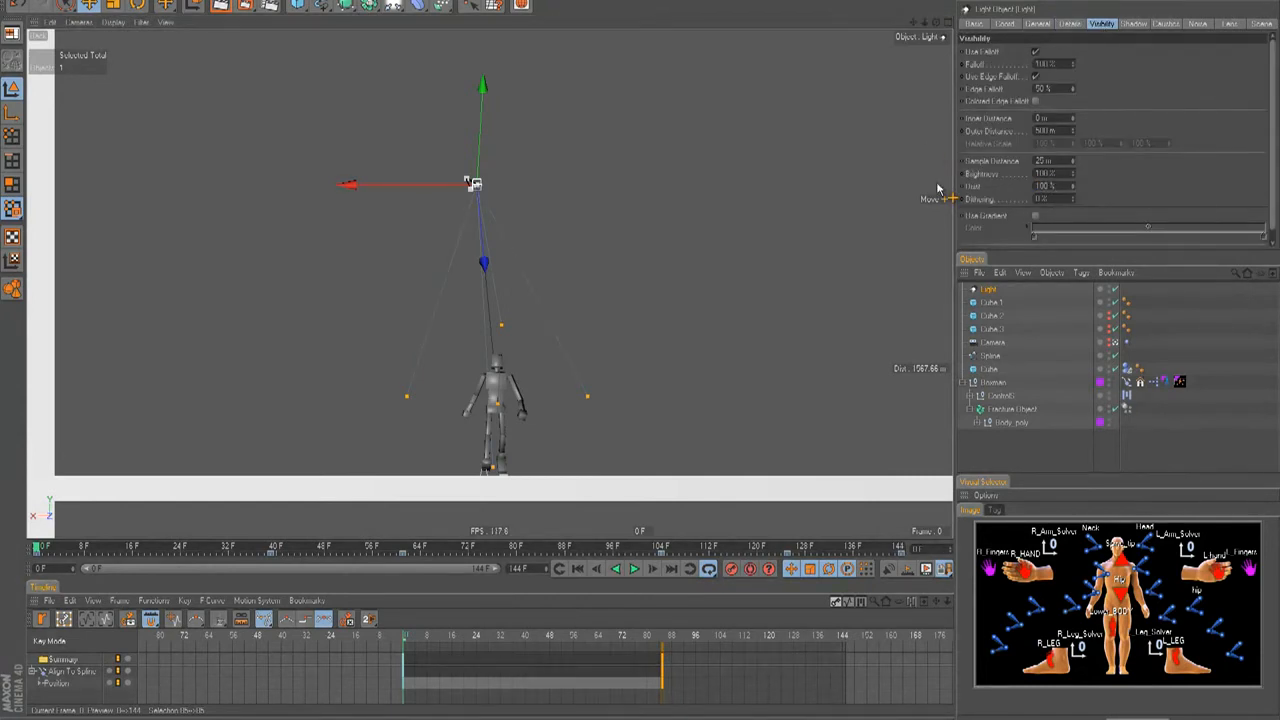
click(1036, 23)
click(1036, 127)
click(1040, 177)
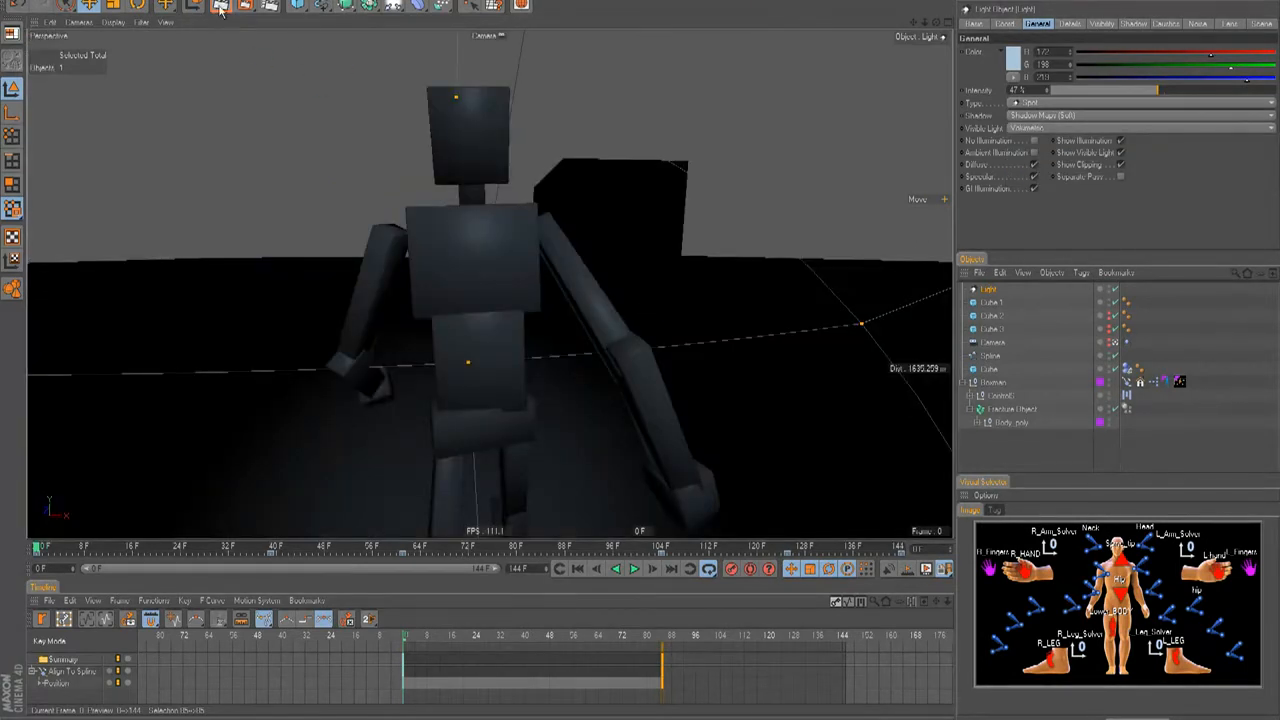
key(ctrl+r)
click(1101, 23)
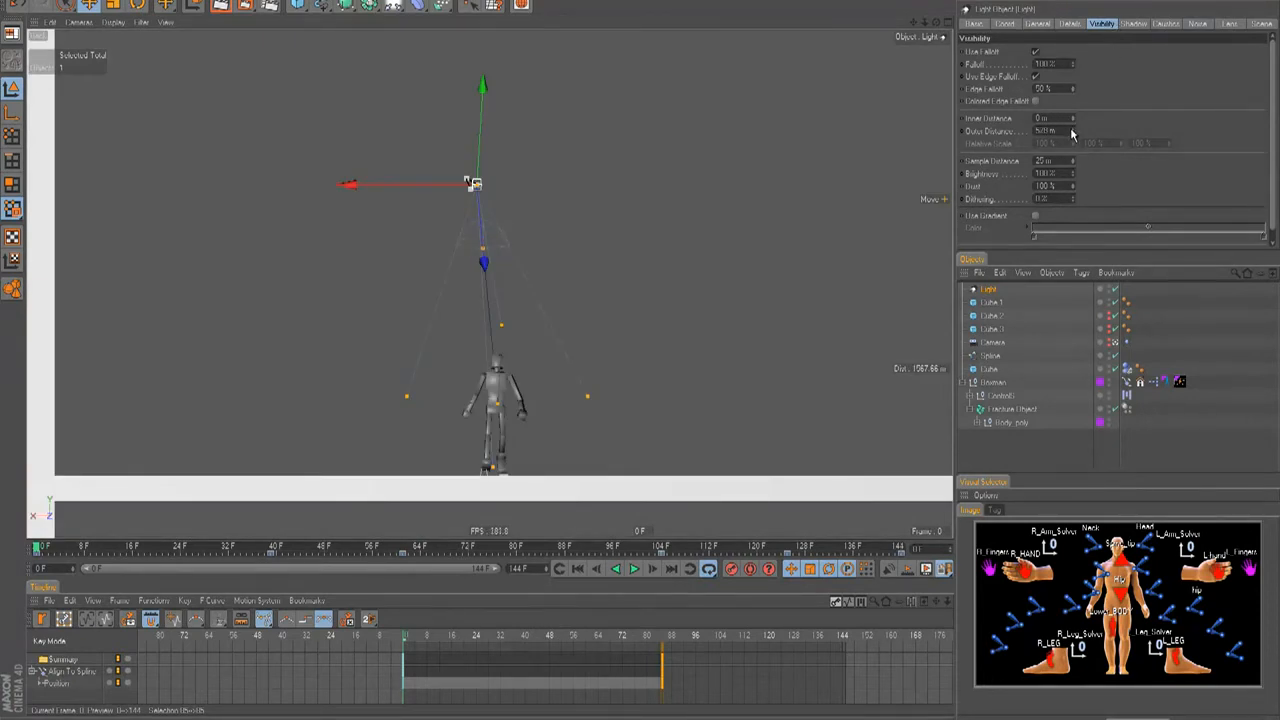
drag(487, 256, 643, 362)
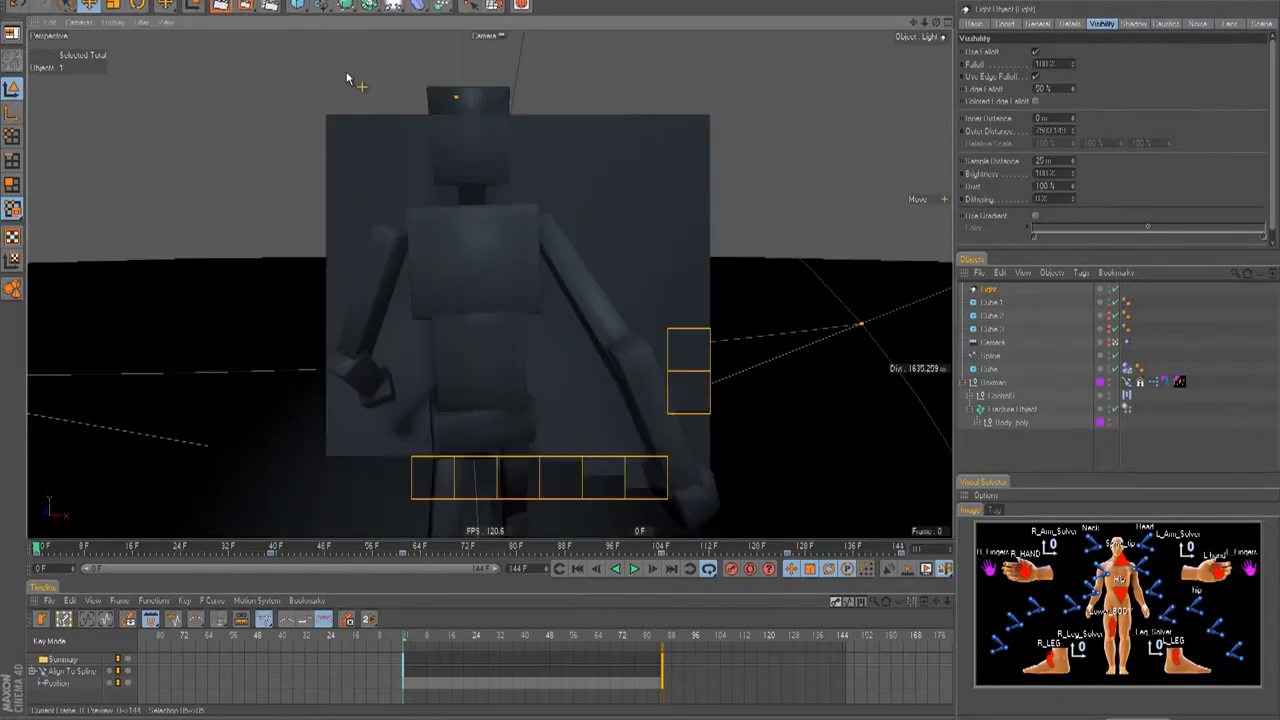
Change the spotlight's color to a more saturated blue and render a preview of the camera view.
click(1039, 23)
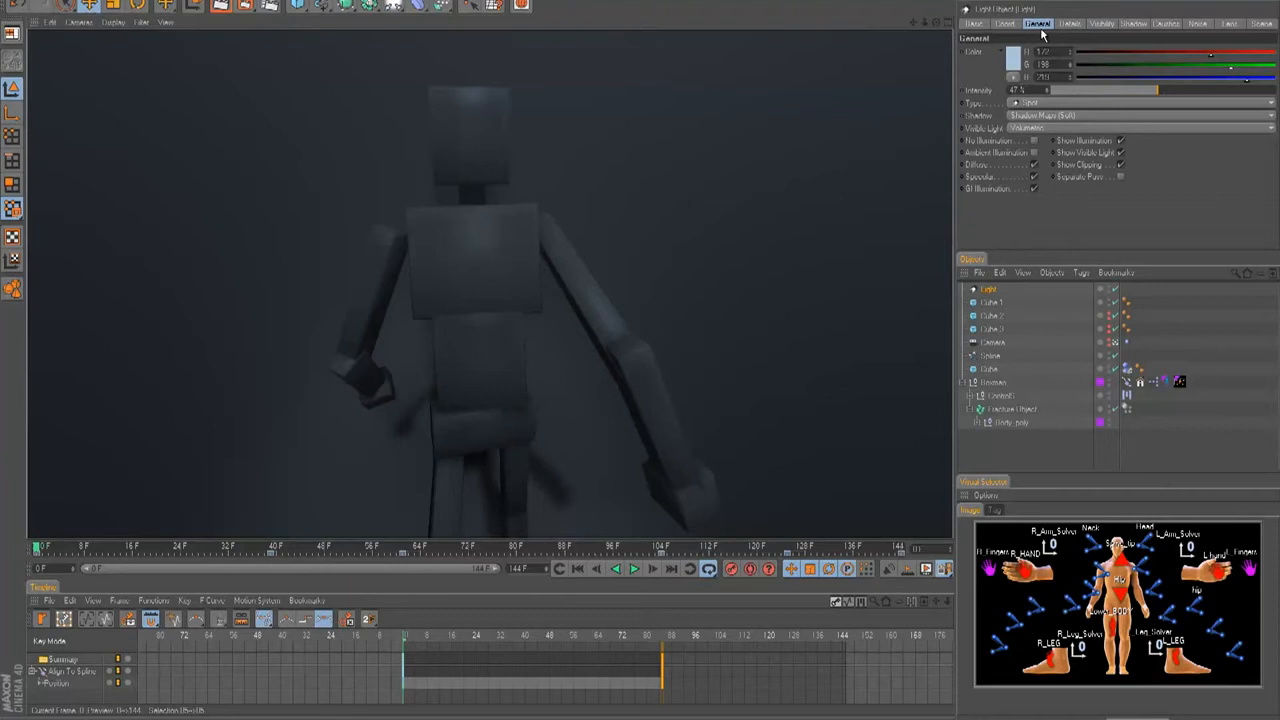
click(1012, 60)
drag(960, 32, 970, 33)
drag(1053, 20, 1059, 20)
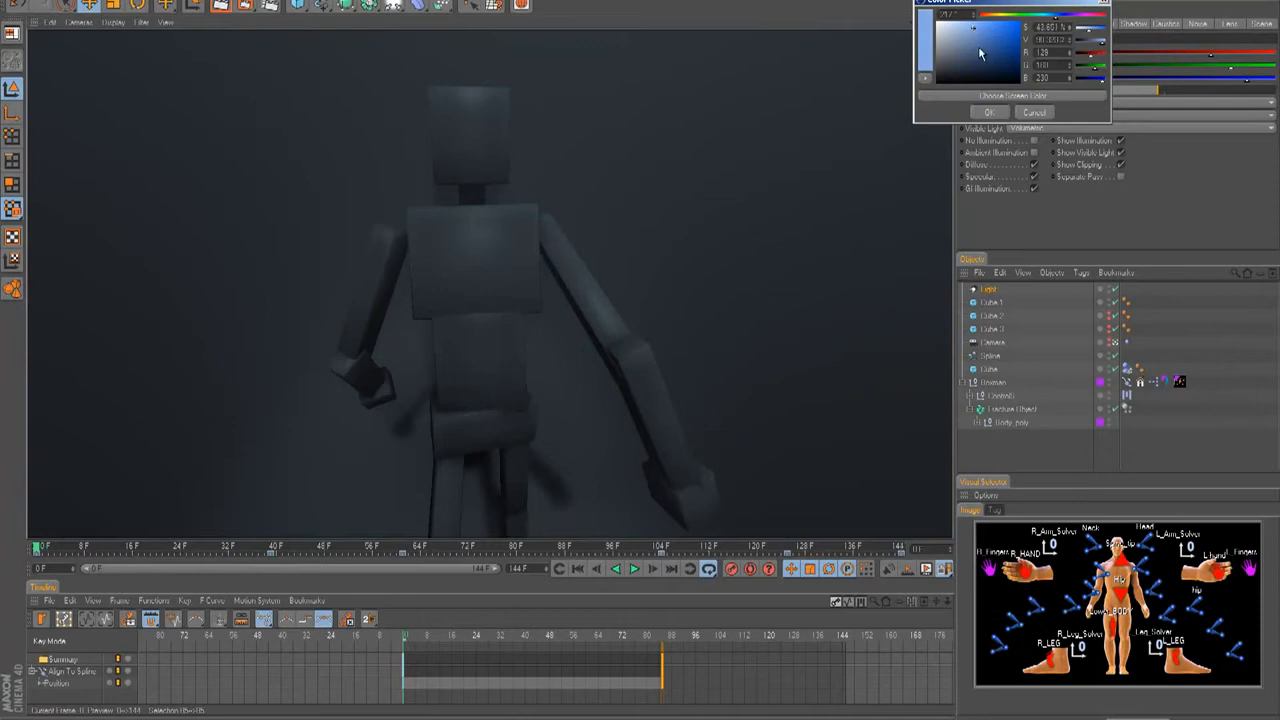
click(987, 113)
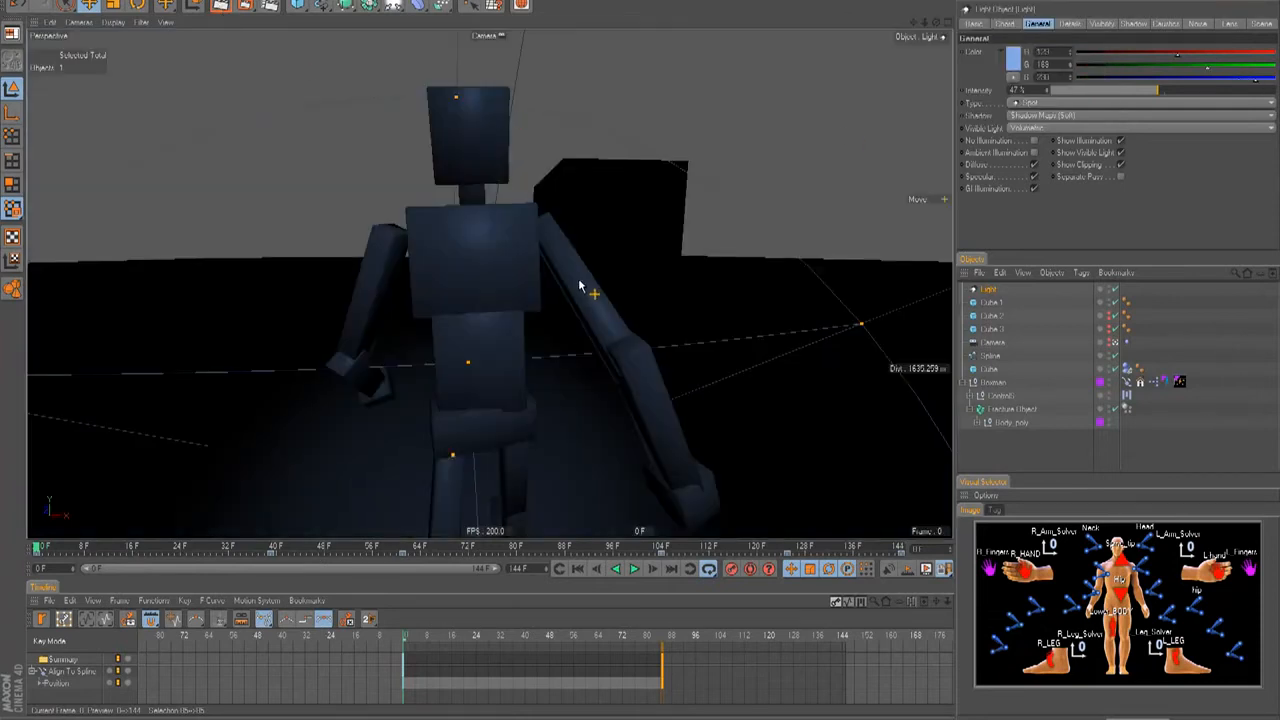
key(ctrl+r)
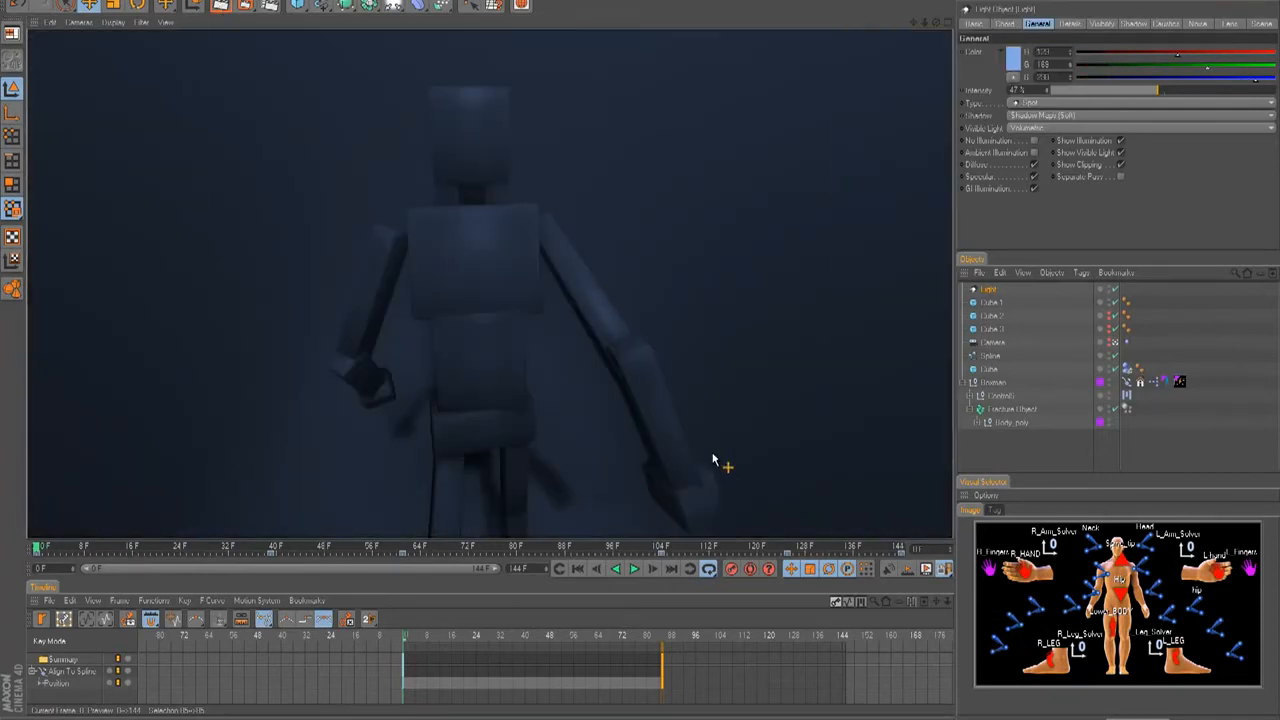
Check the lighting with a render preview at frame 70, play the animation through the camera, and return to the first frame.
drag(562, 556, 457, 548)
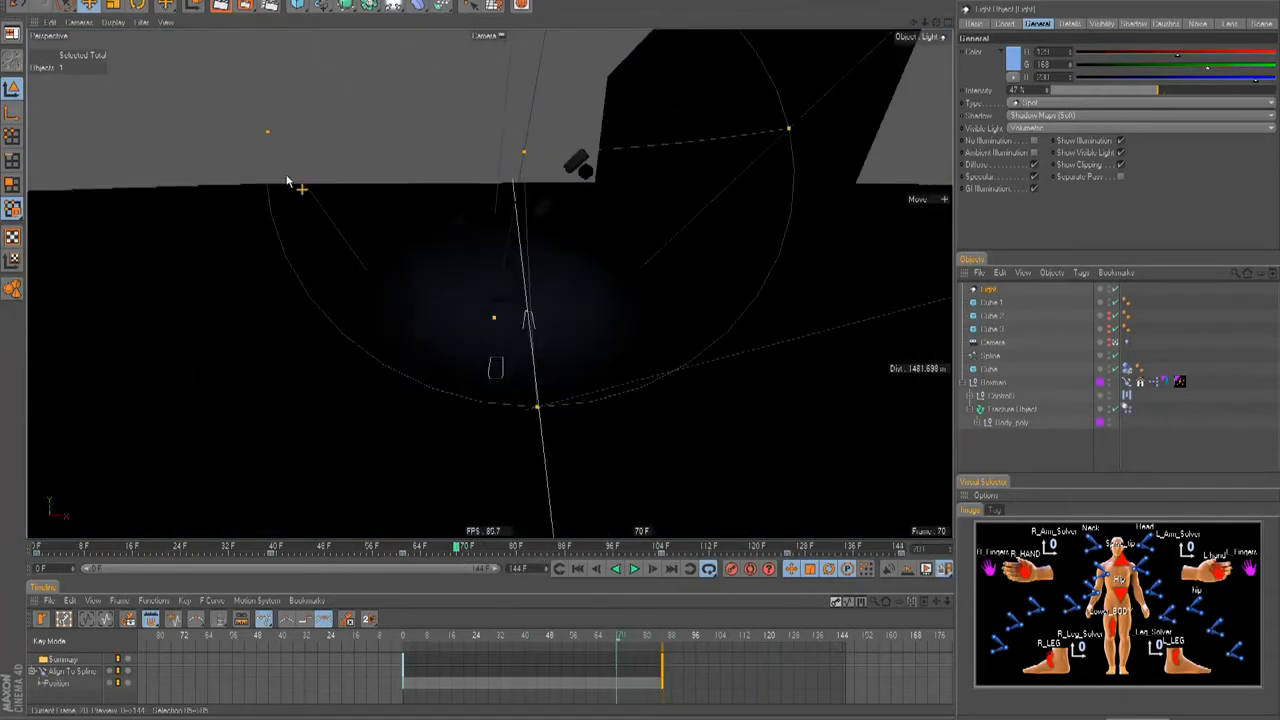
key(ctrl+r)
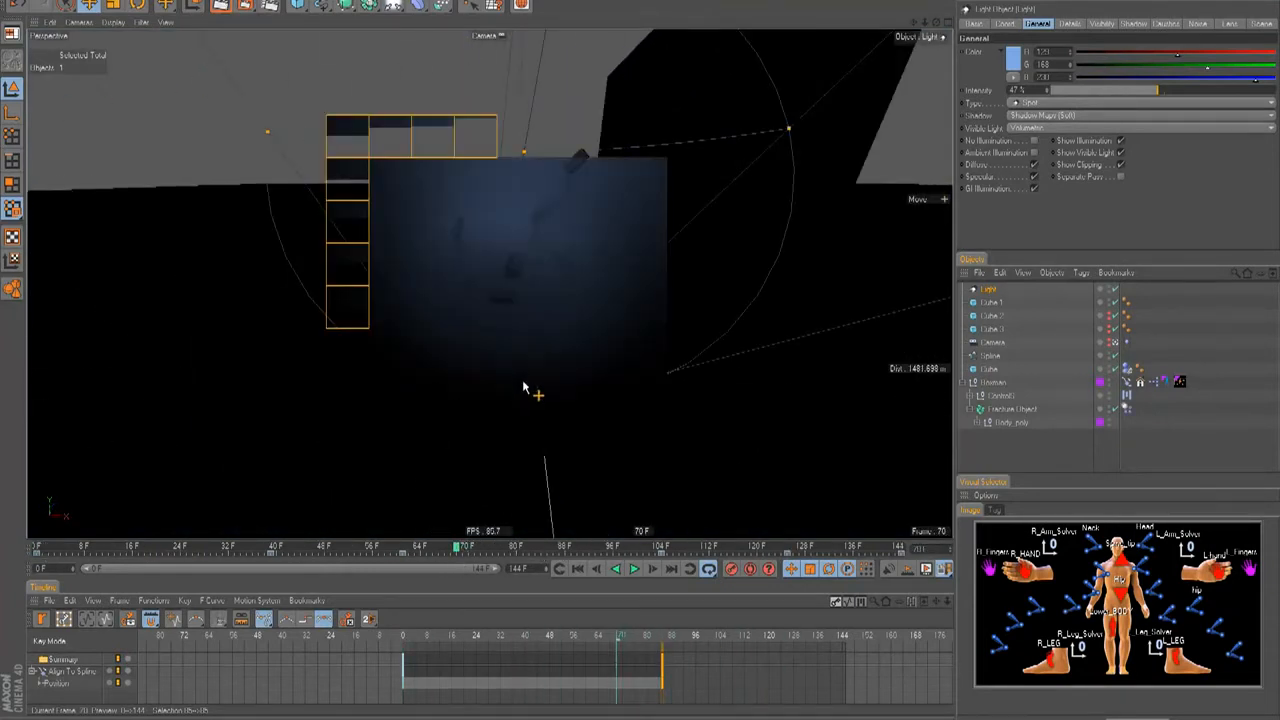
drag(478, 550, 0, 553)
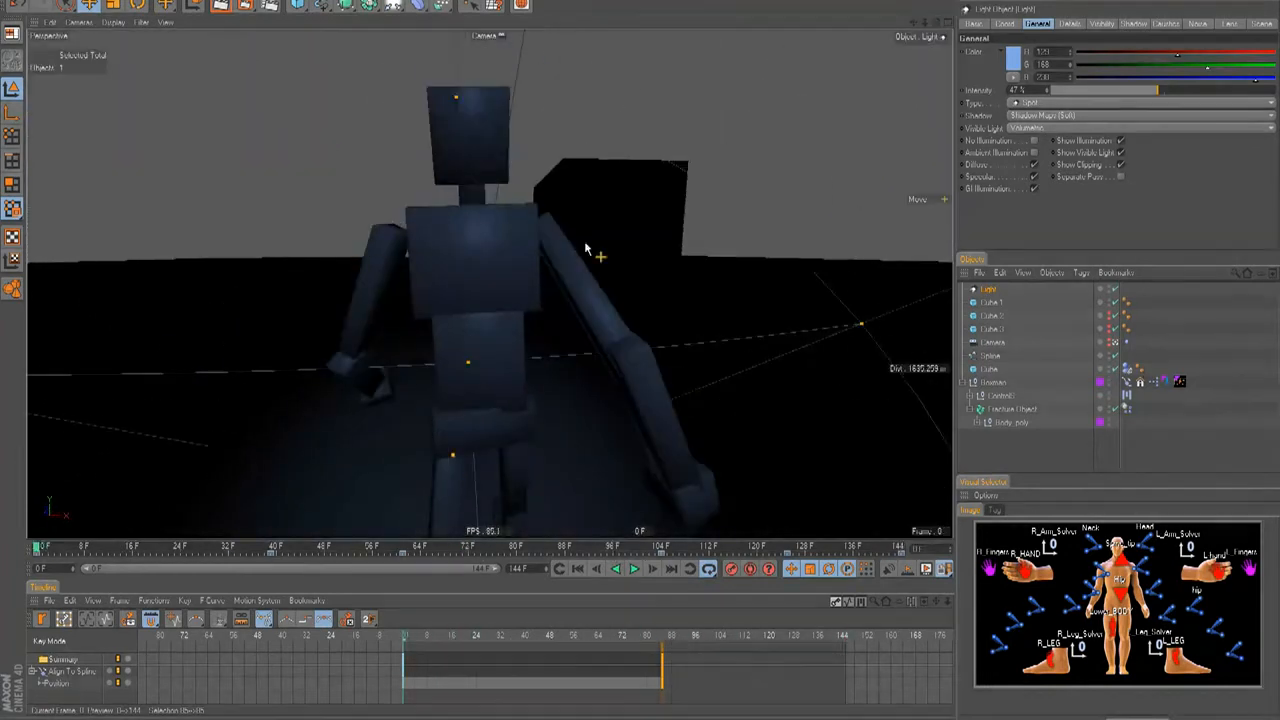
click(631, 569)
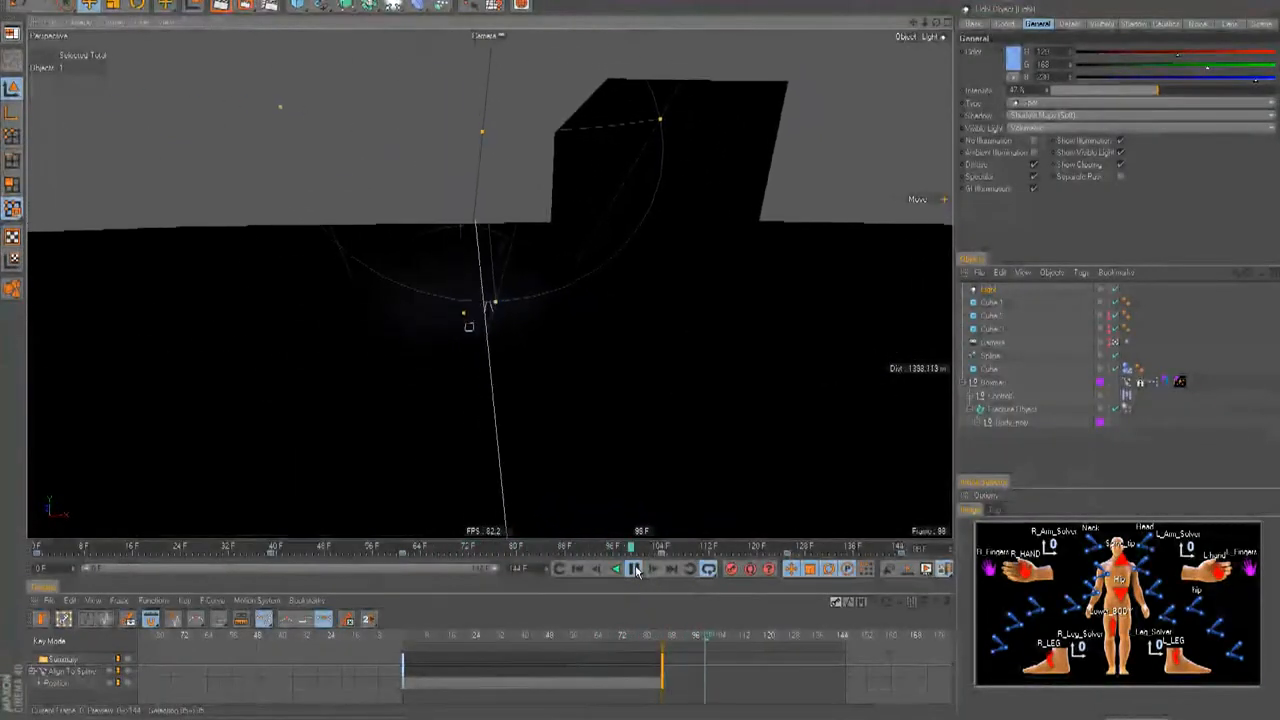
click(633, 569)
click(577, 569)
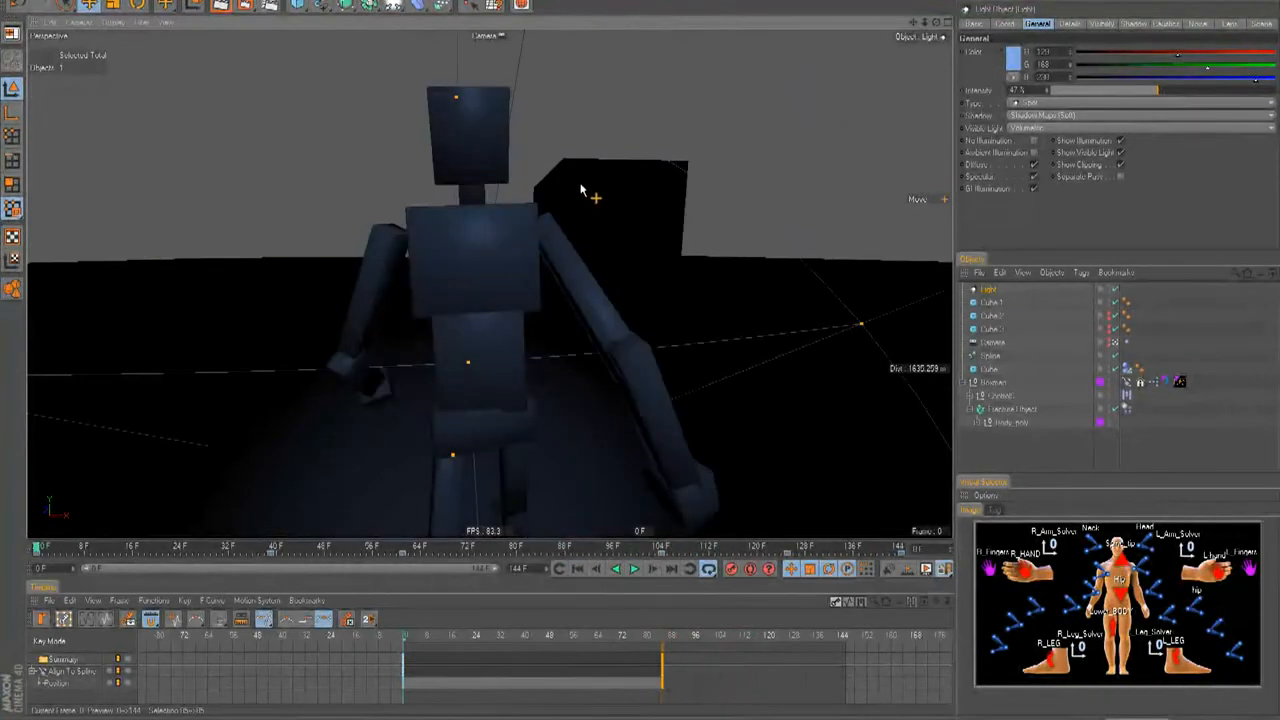
Set the render output's frame range to All Frames, review the anti-aliasing settings, and close the render settings.
click(269, 6)
click(968, 59)
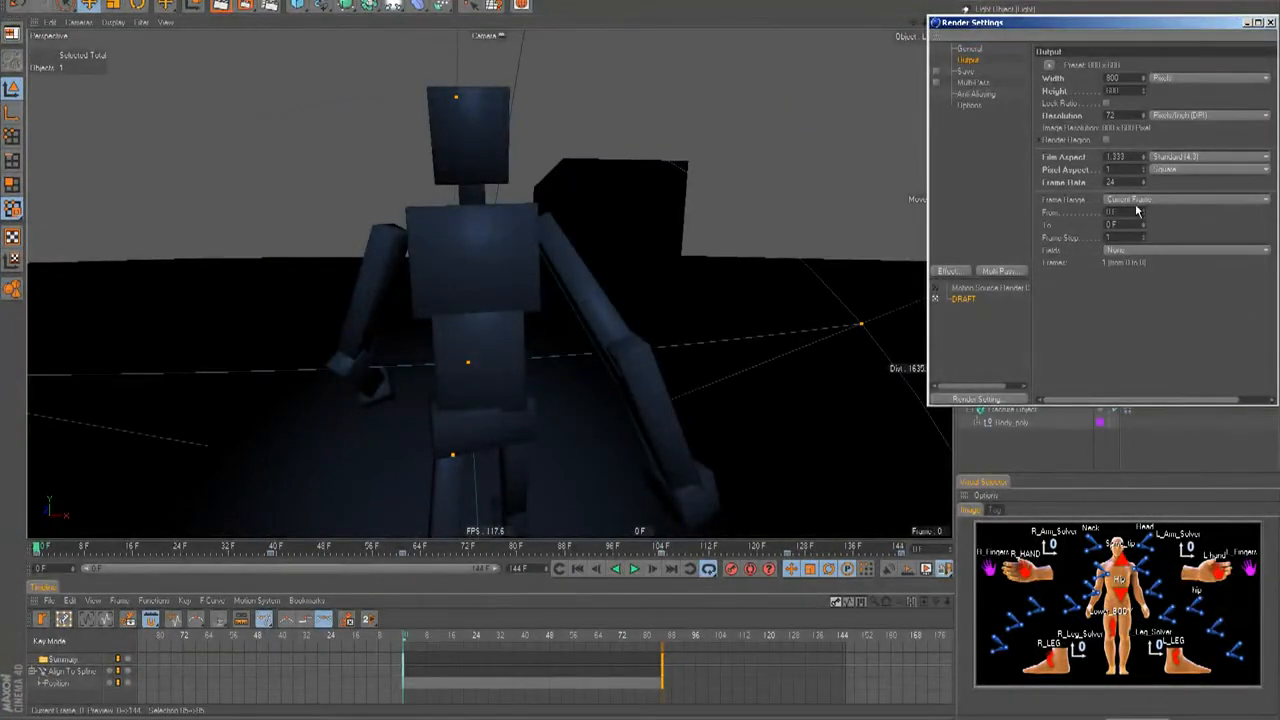
click(1138, 204)
click(1134, 236)
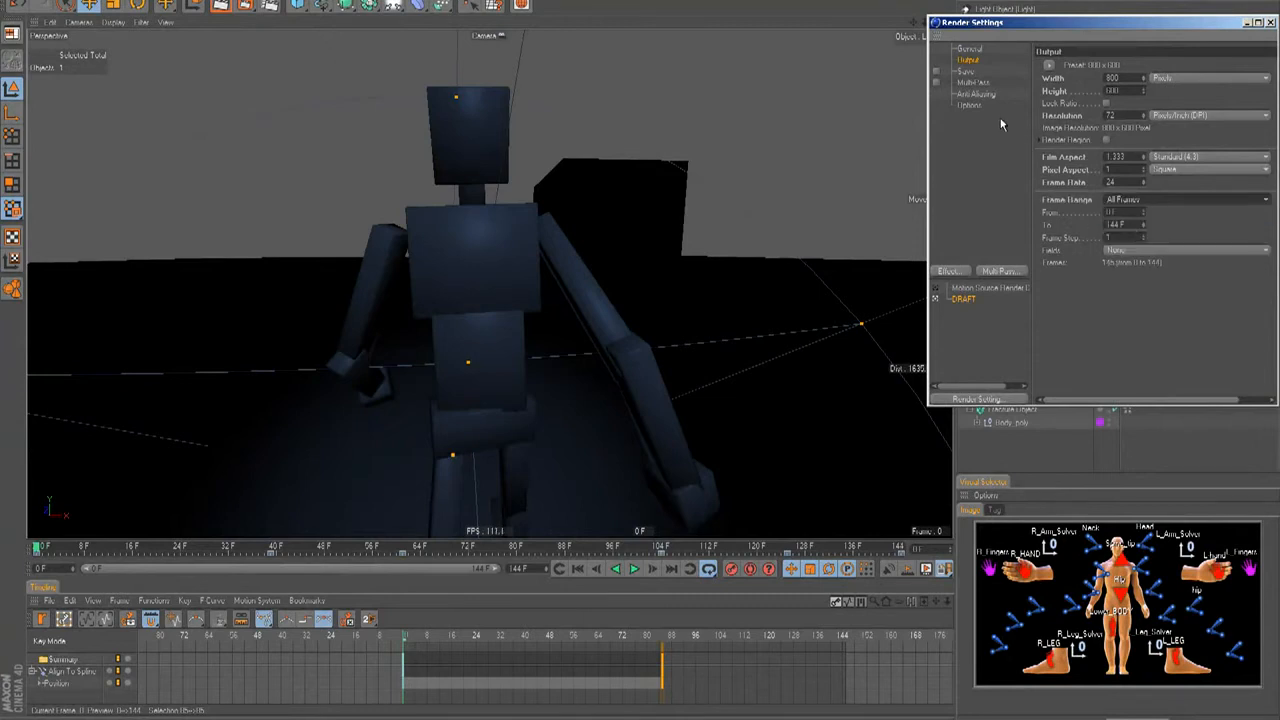
click(970, 105)
click(976, 93)
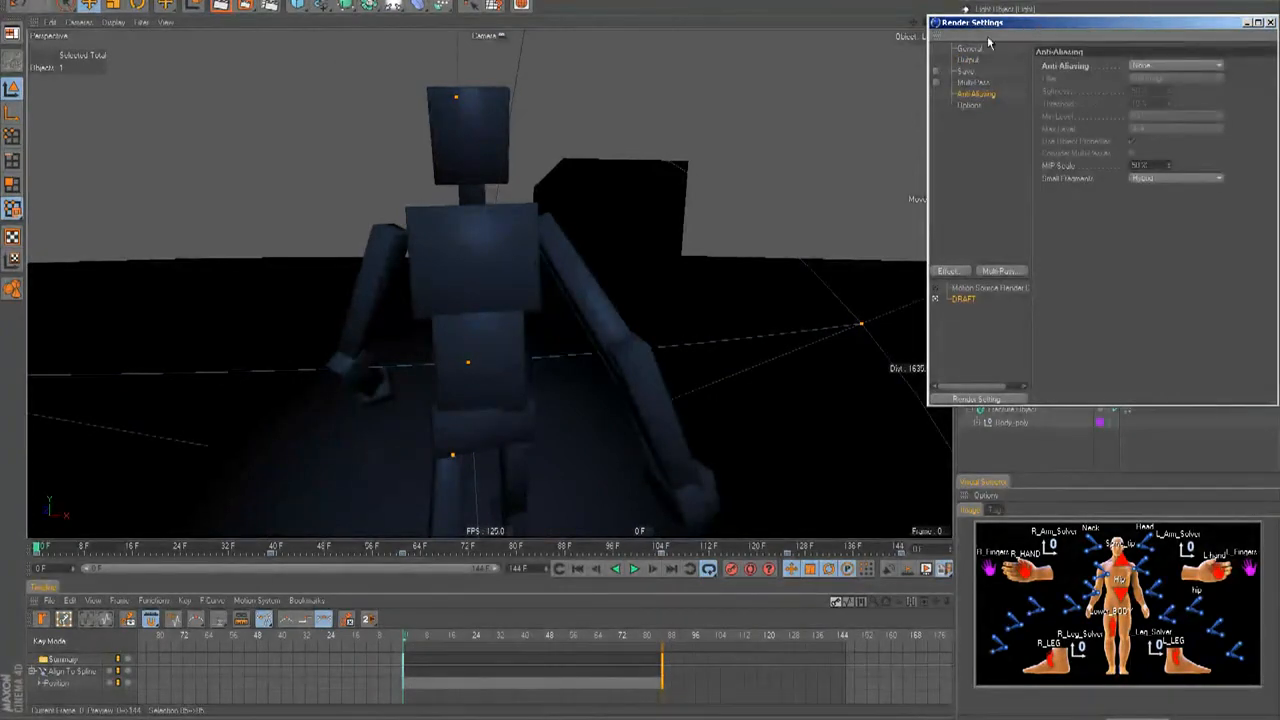
drag(1030, 27, 919, 55)
click(1136, 52)
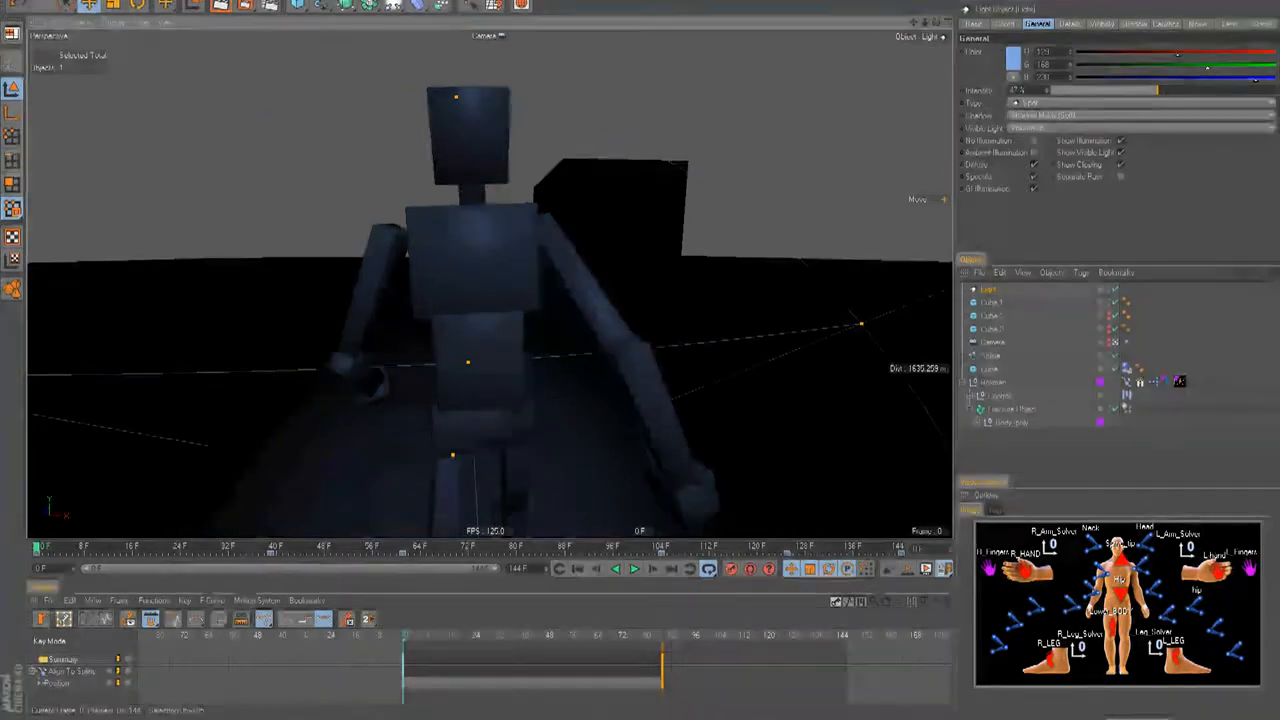
Render the full animation to the Picture Viewer, play it back from the start, and close the viewer.
key(shift+r)
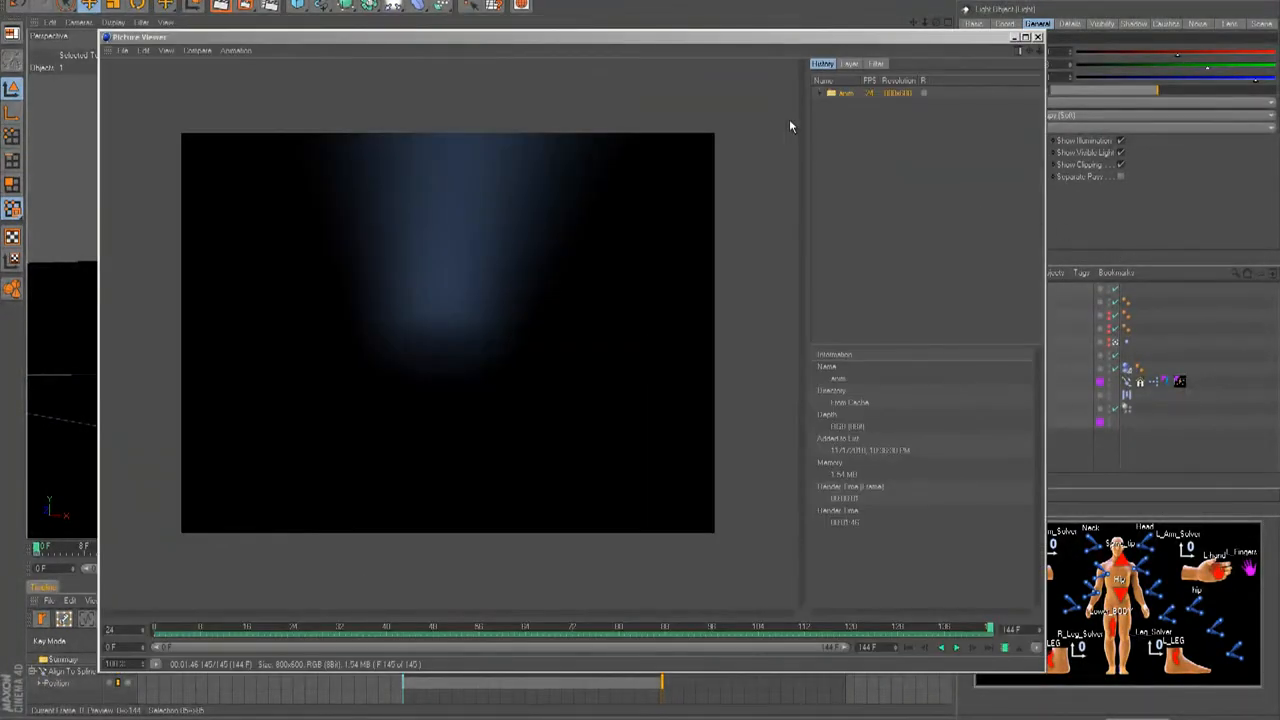
drag(620, 31, 647, 25)
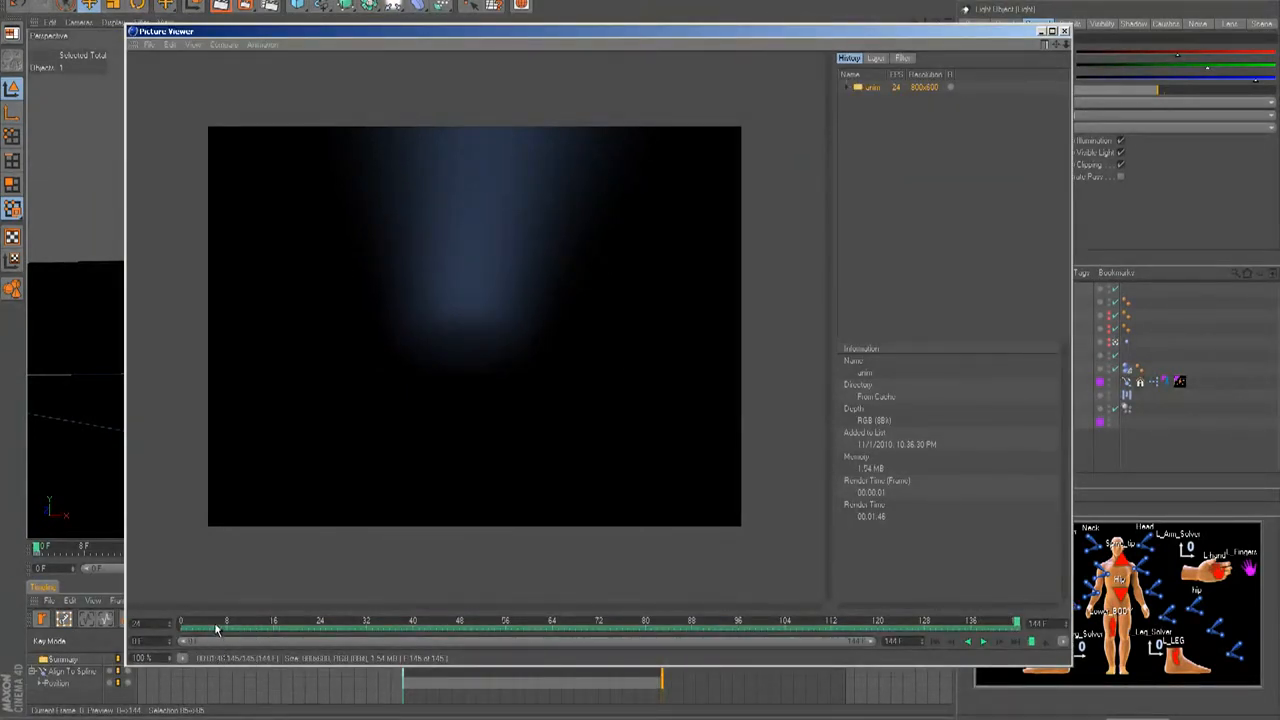
drag(216, 628, 107, 627)
click(977, 643)
click(1064, 31)
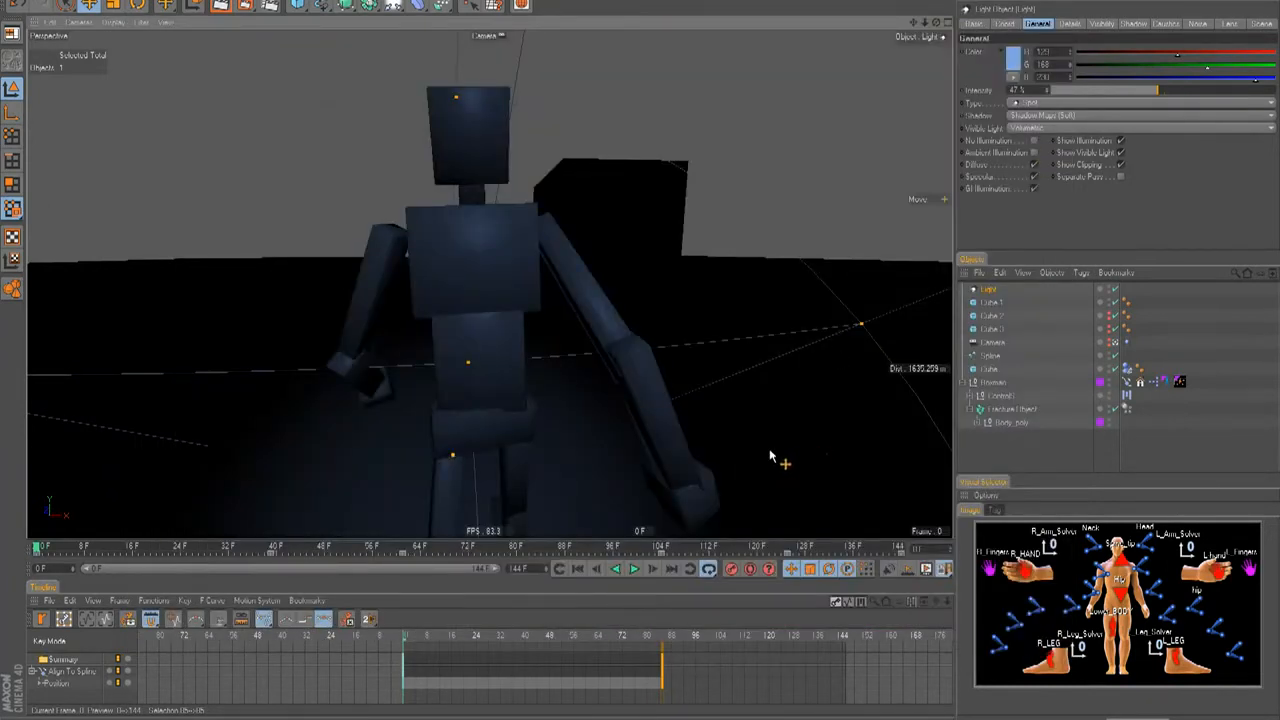
Copy the camera's Vibrate tag onto the spotlight, set its position and rotation frequencies to 1, and play back the motion.
right_click(985, 290)
click(981, 289)
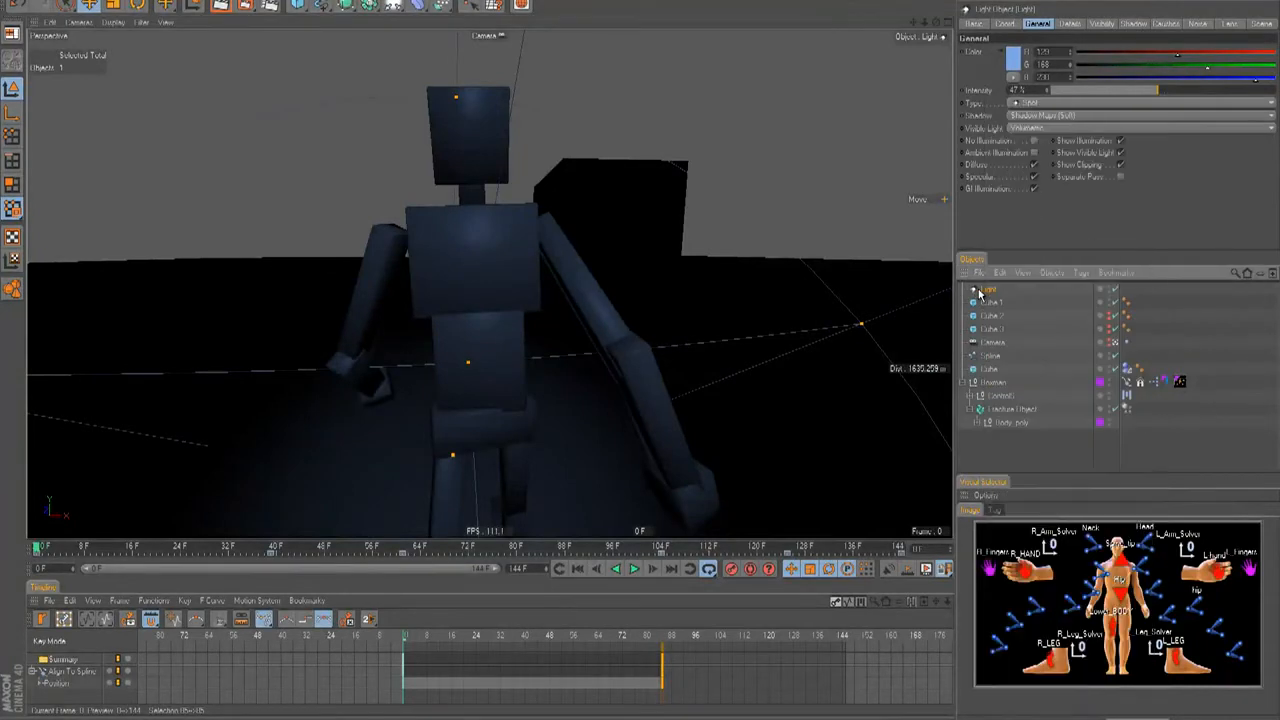
click(1127, 343)
ctrl+drag(1137, 295, 1134, 289)
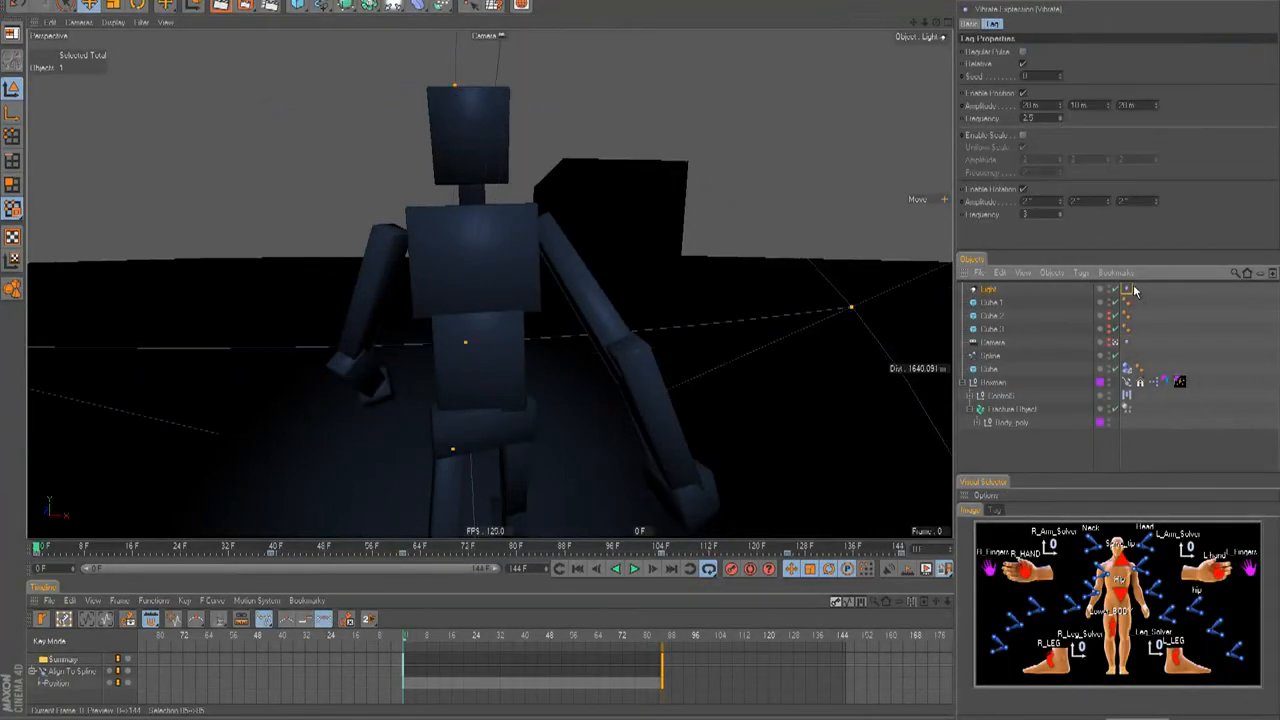
double_click(1030, 118)
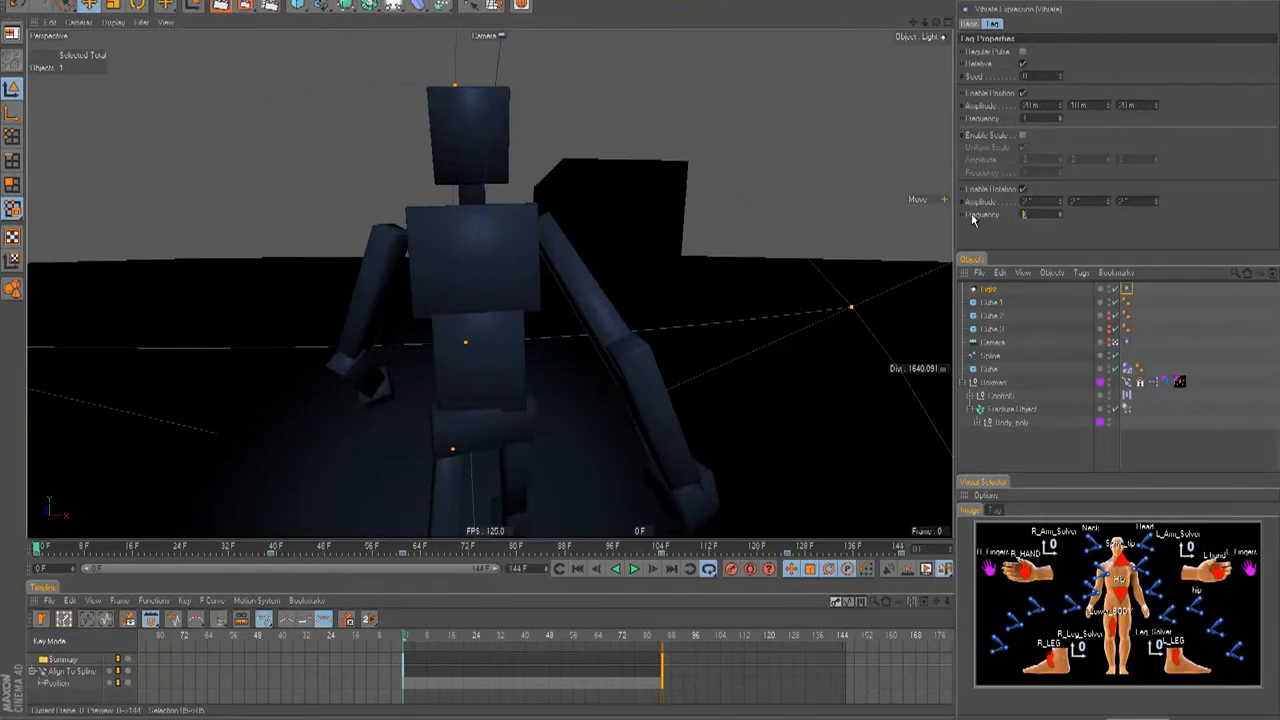
key(F8)
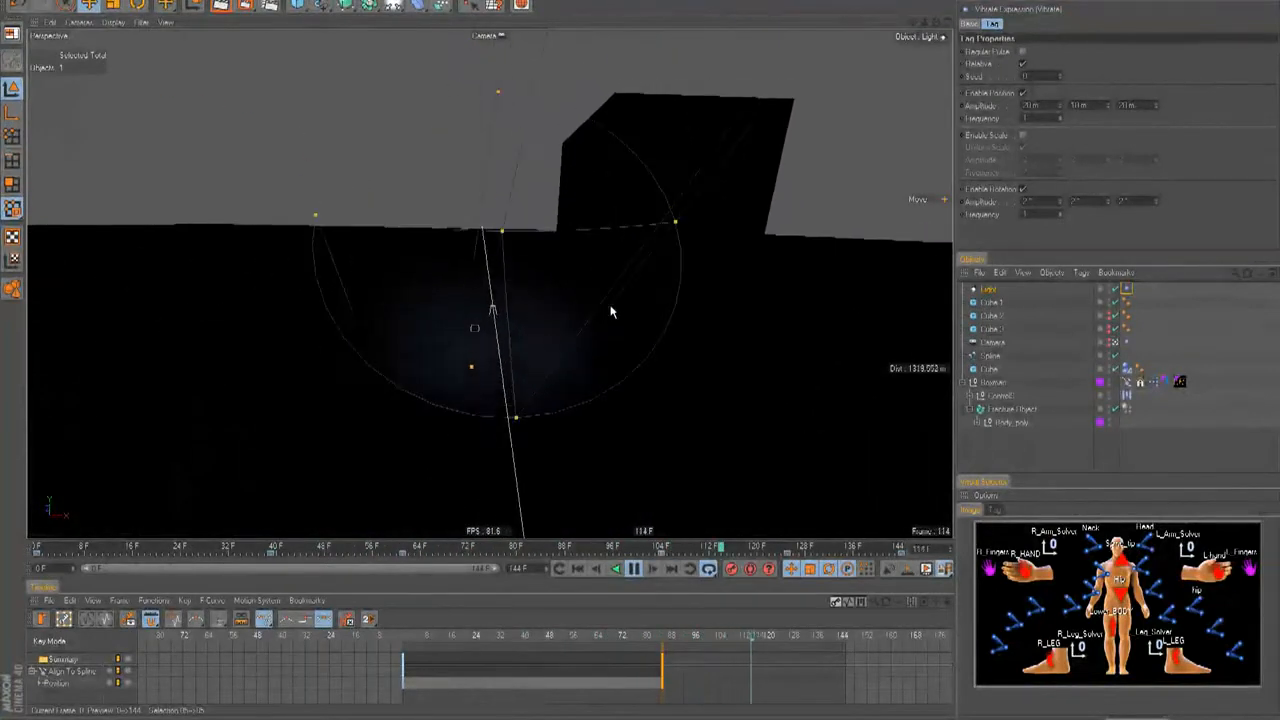
key(F8)
Raise the spotlight Vibrate tag's first position amplitude to 200 m and then higher, checking the sway in playback.
double_click(1028, 105)
text(200)
key(Return)
key(F8)
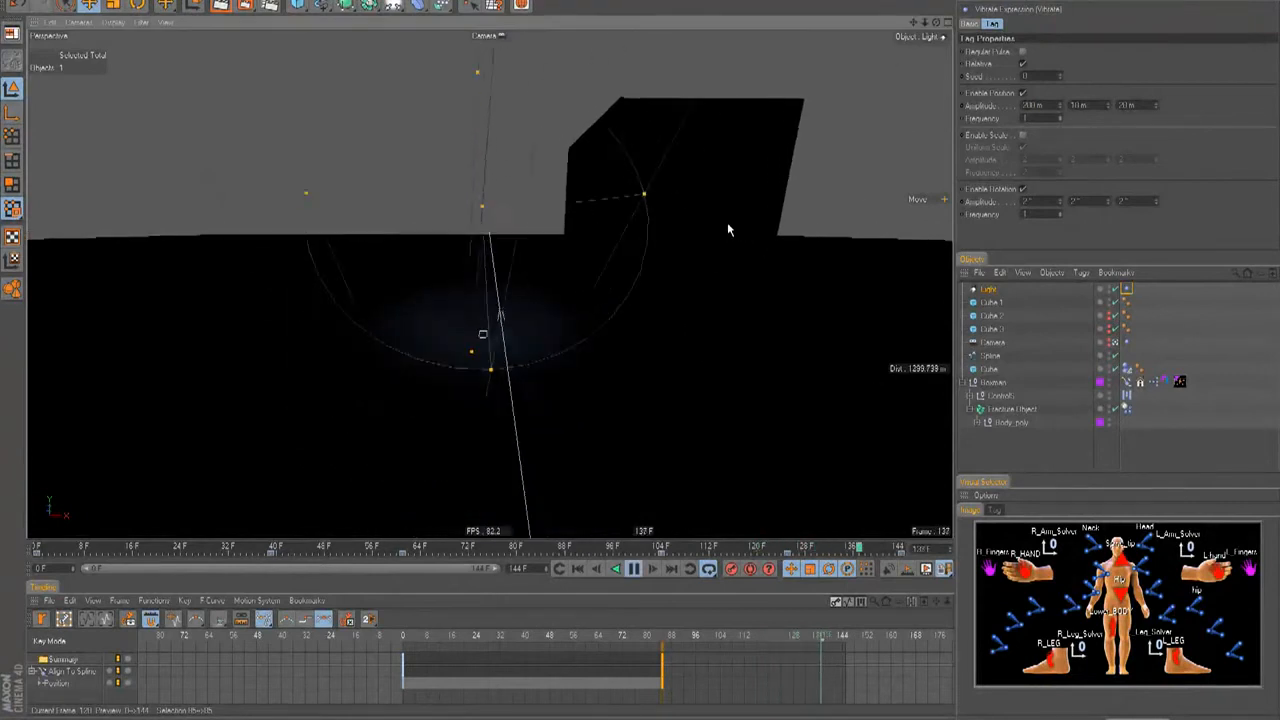
drag(1045, 106, 840, 113)
text(100)
key(Return)
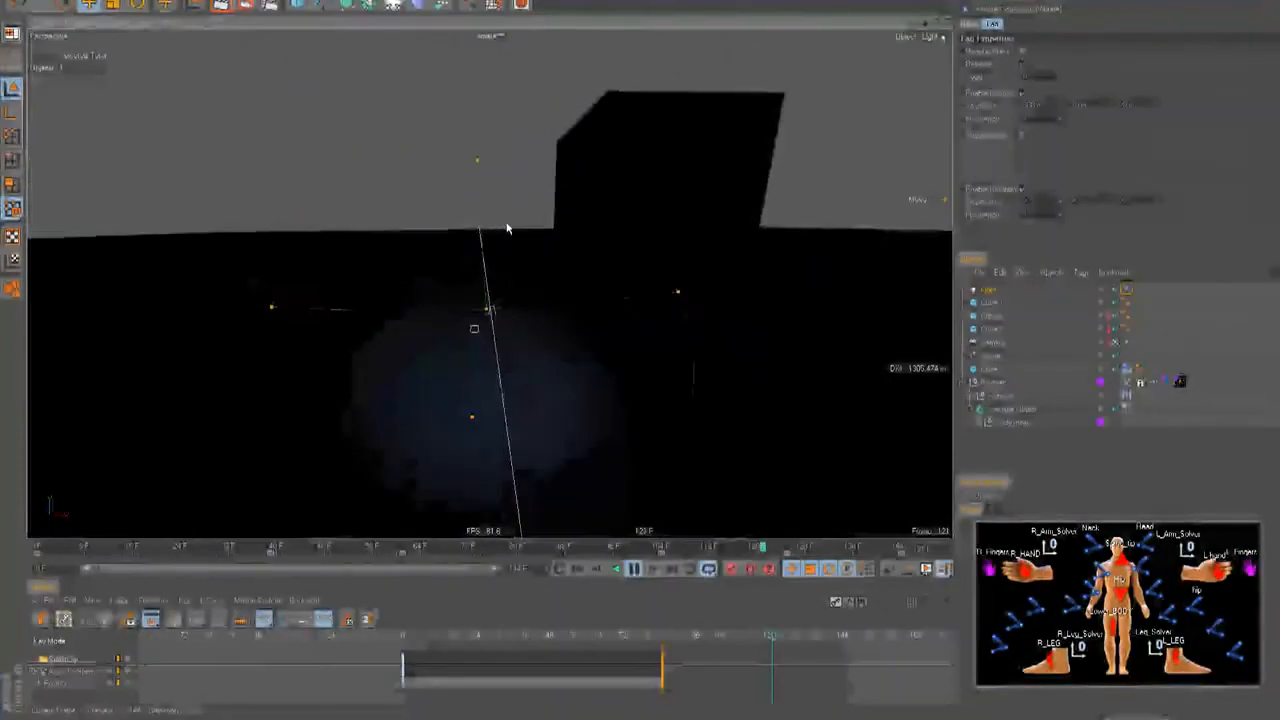
click(619, 547)
click(577, 568)
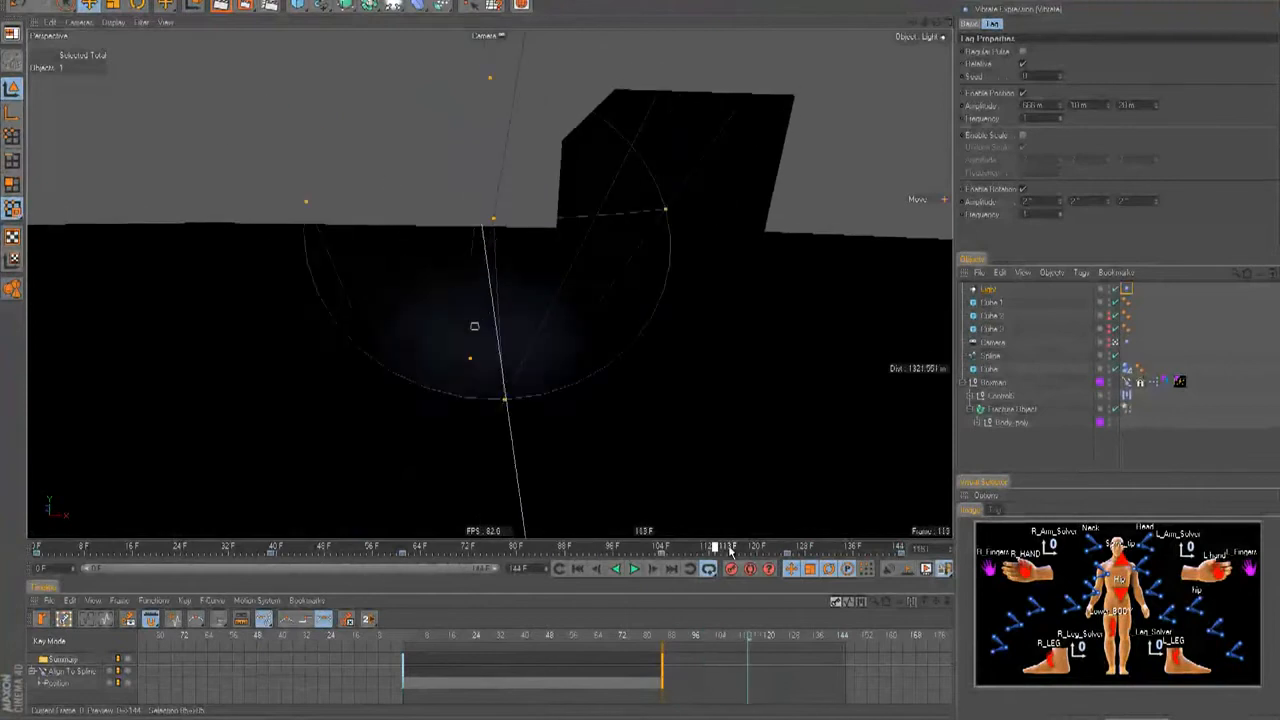
Change the spotlight's color to pure red (255, 0, 0) and check it in a render preview and in playback.
click(990, 289)
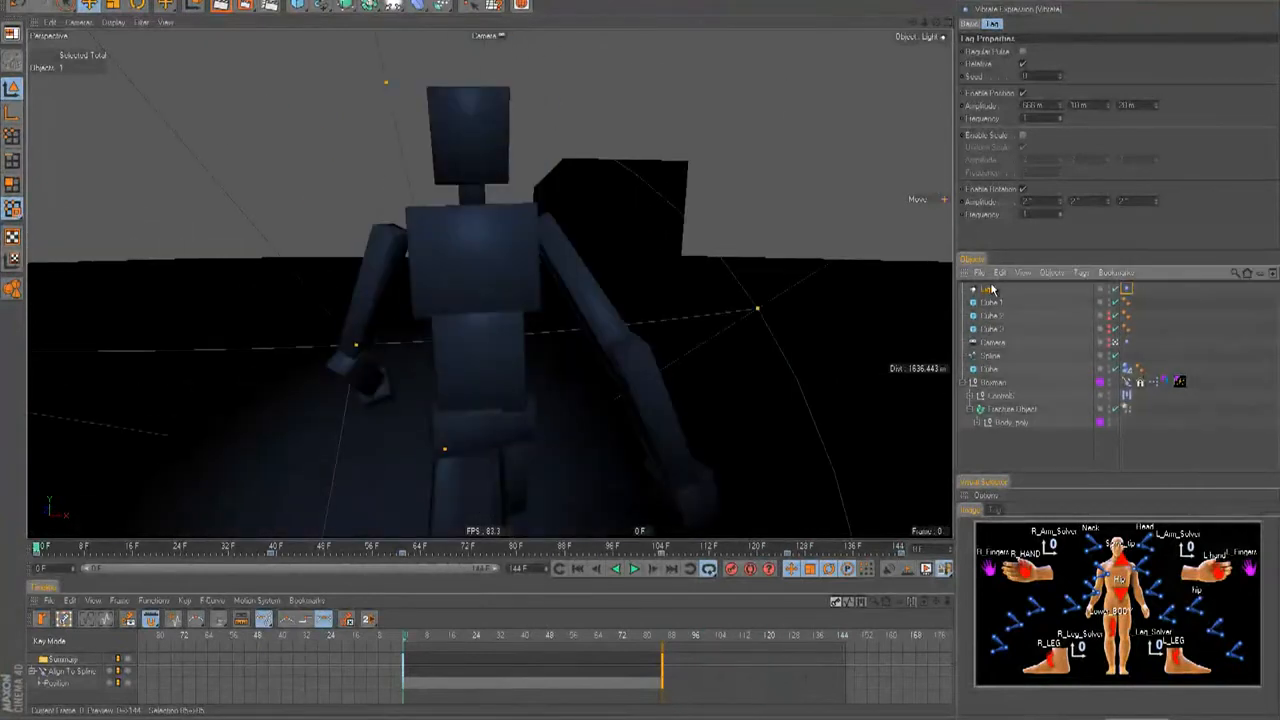
click(1022, 76)
drag(1040, 21, 981, 21)
click(1024, 30)
click(997, 119)
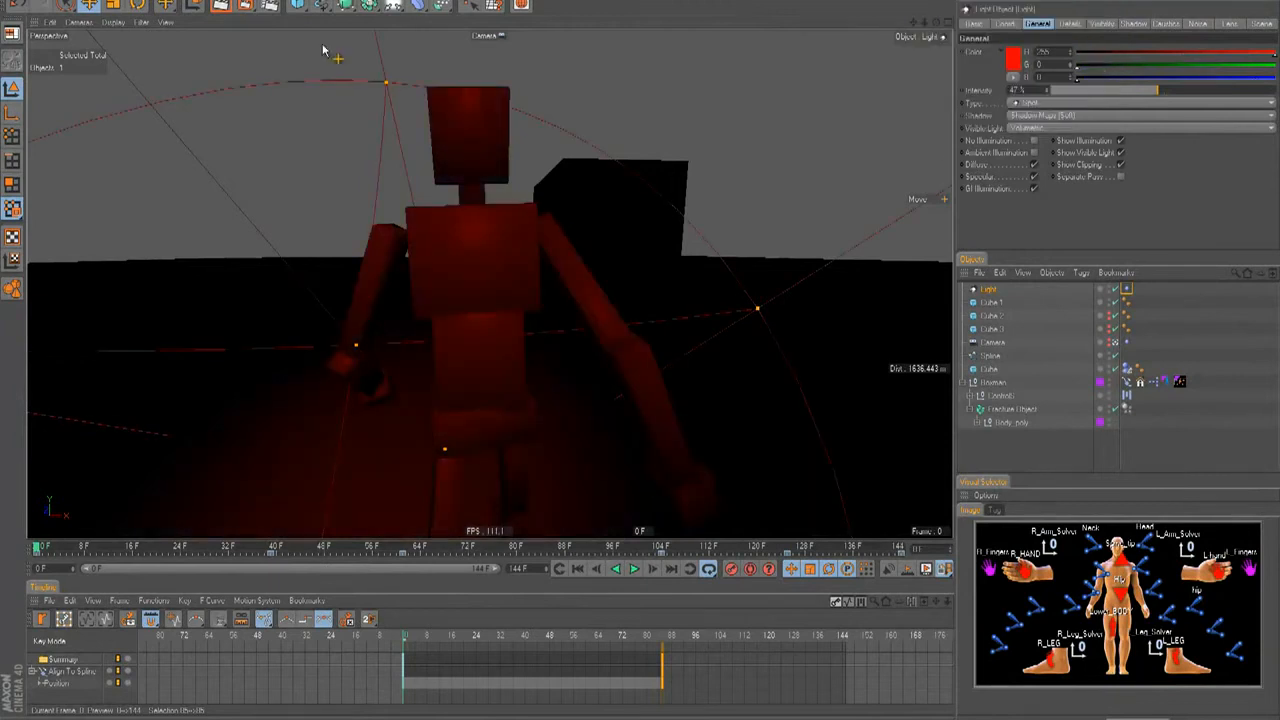
key(ctrl+r)
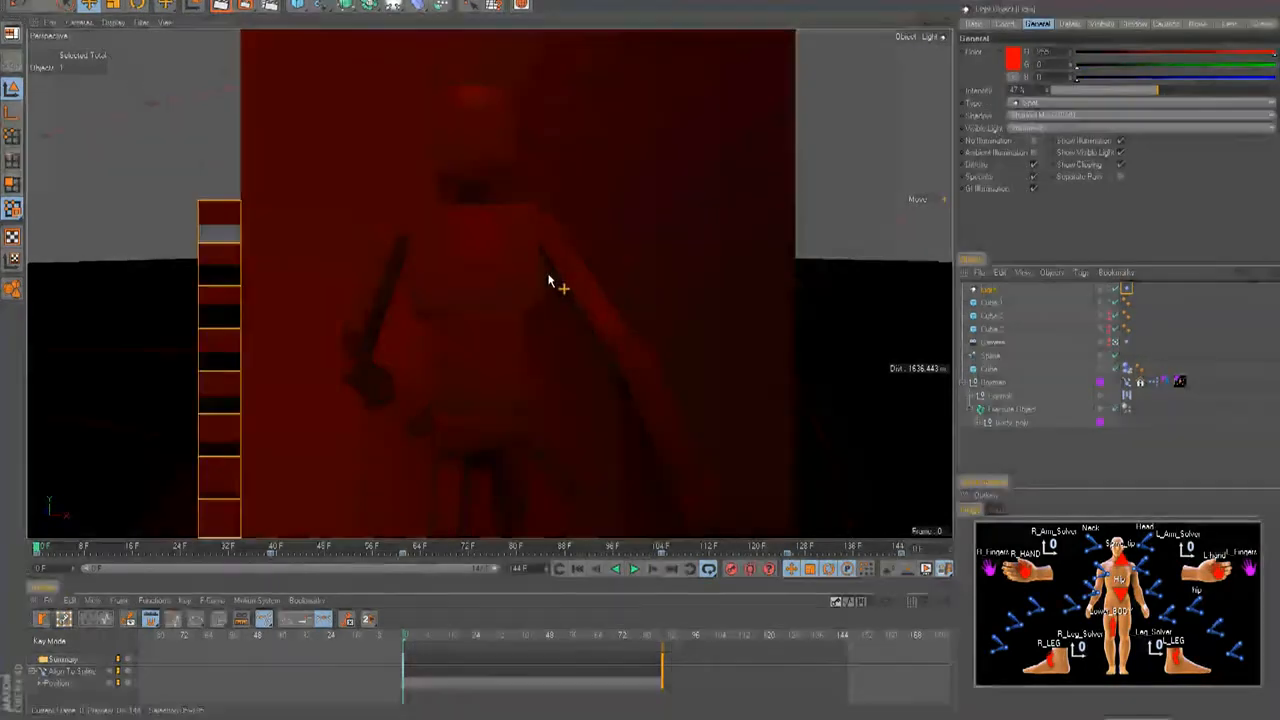
key(F8)
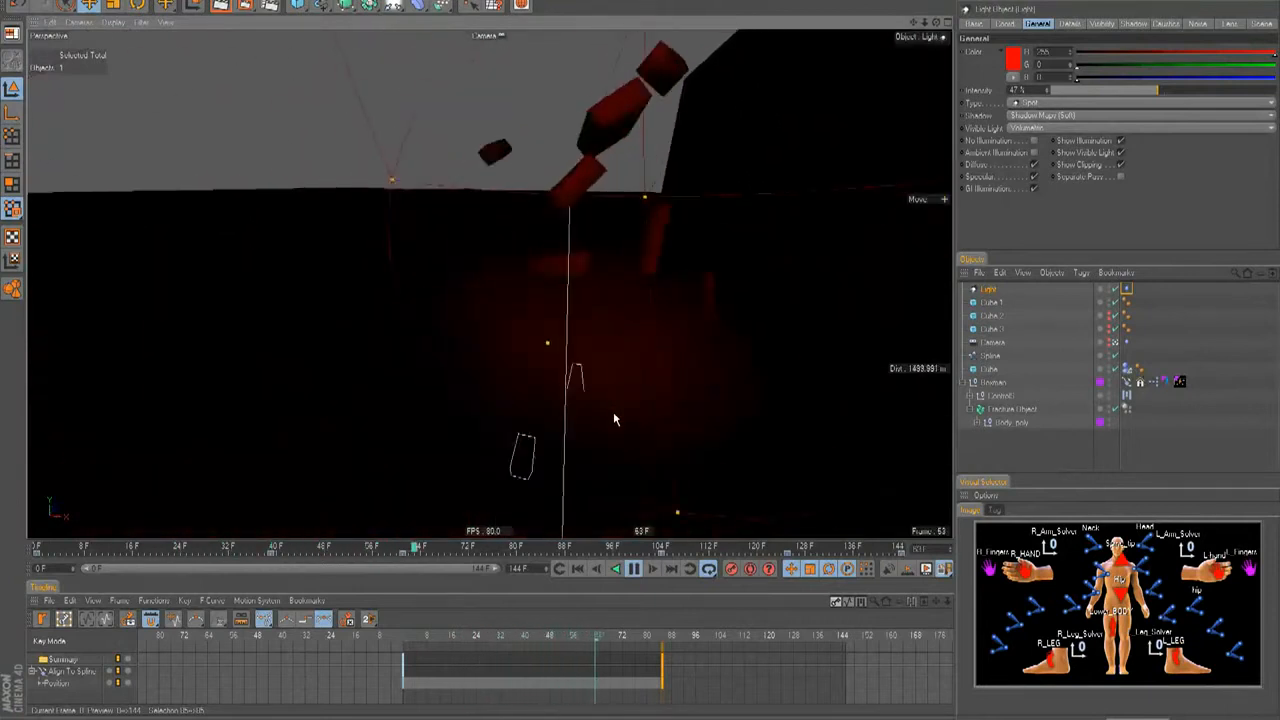
Stop playback, rewind to frame 0, select the Motion System tag, and play back the red-lit breakup animation.
key(F8)
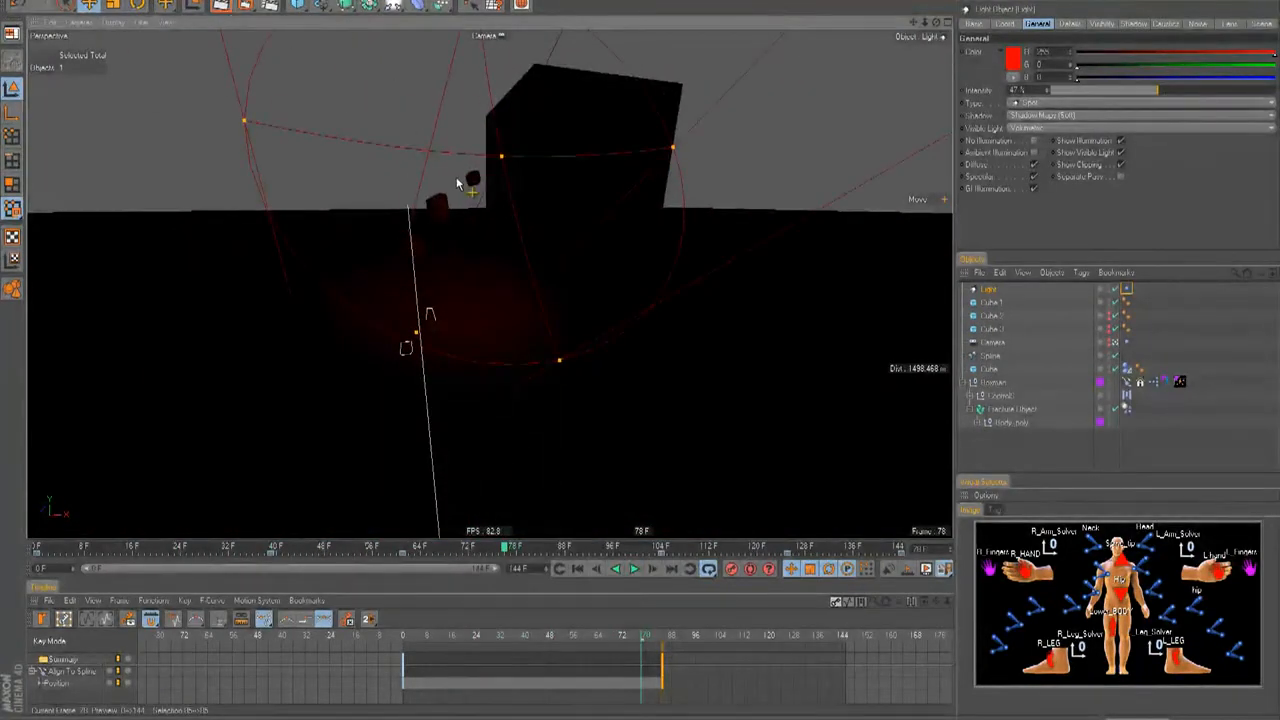
key(shift+f)
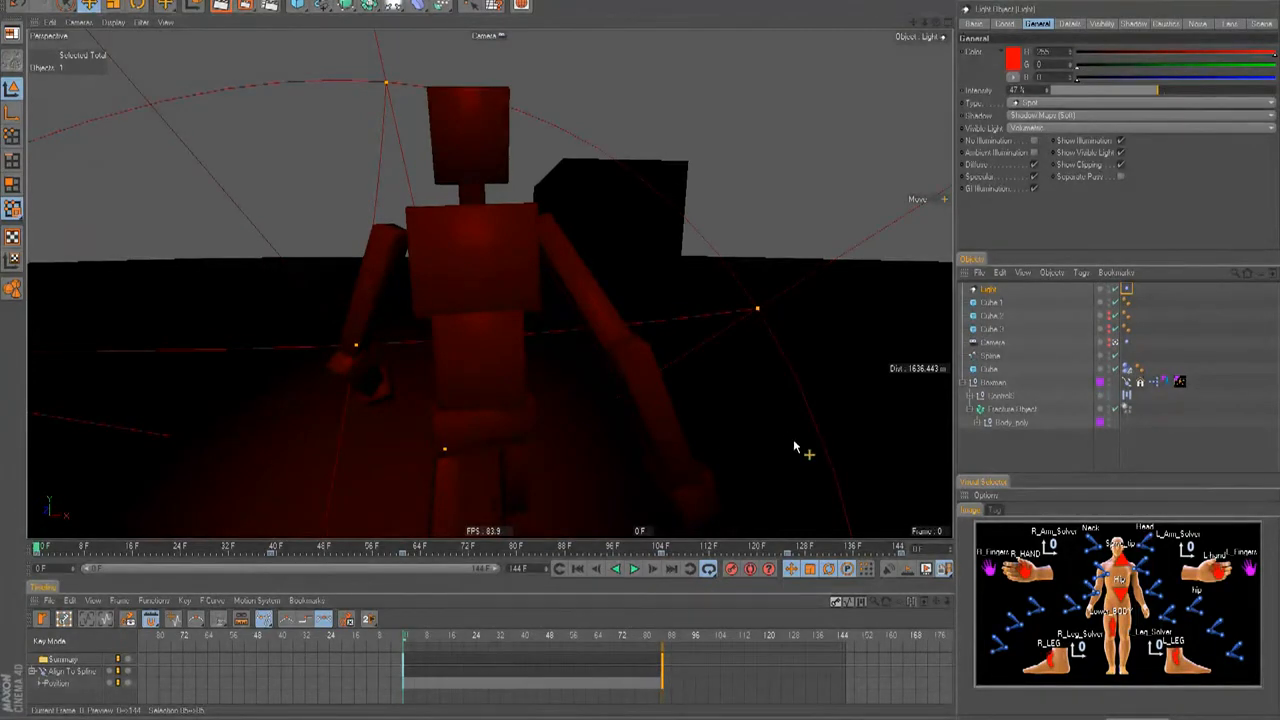
click(1126, 399)
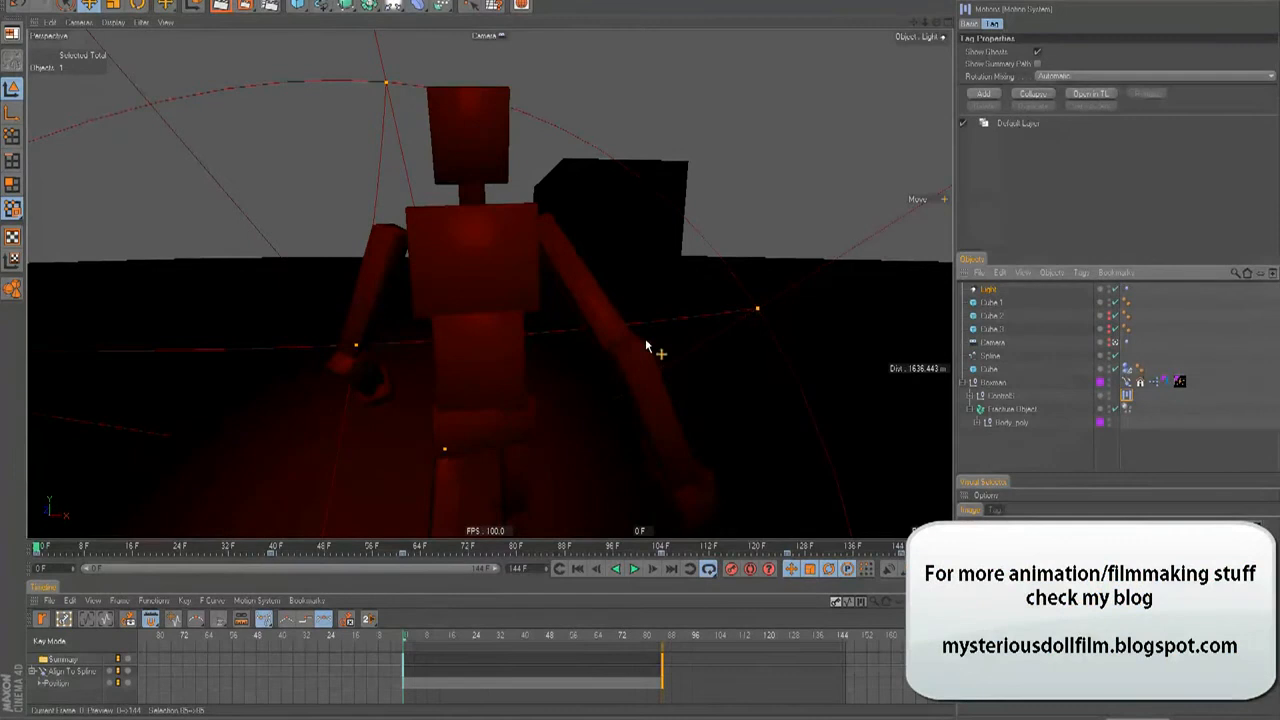
click(636, 570)
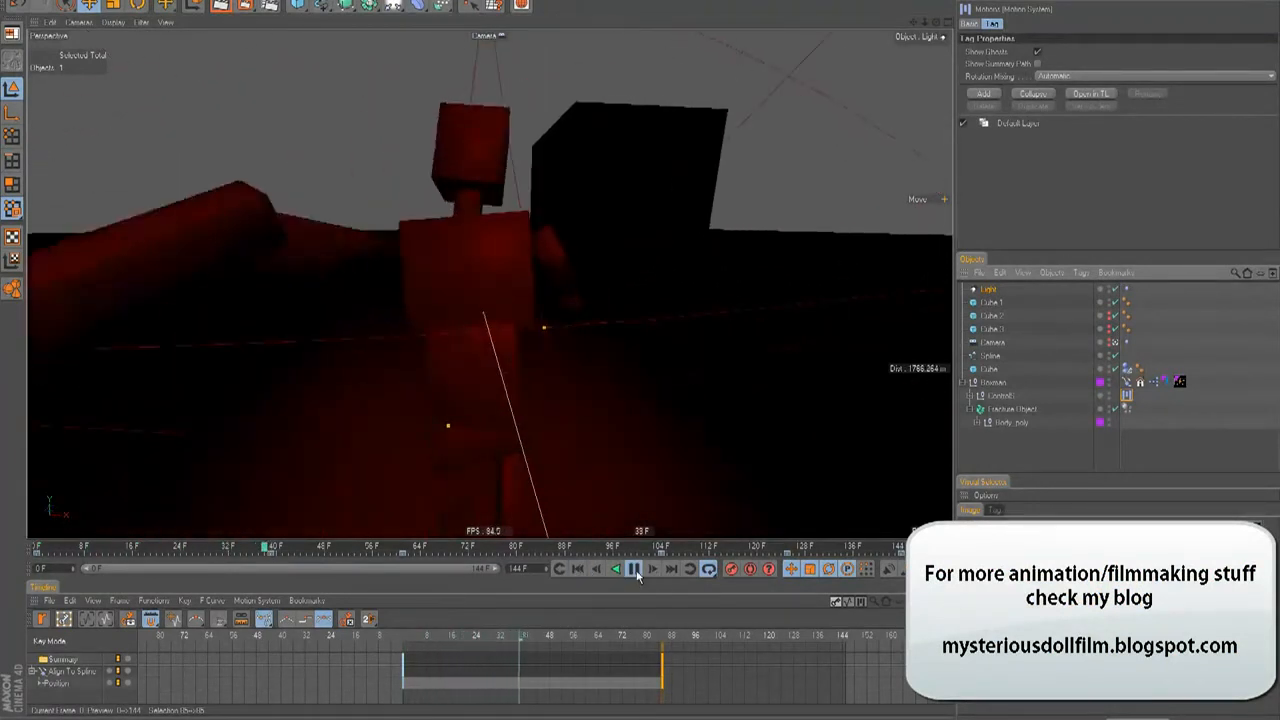
click(636, 570)
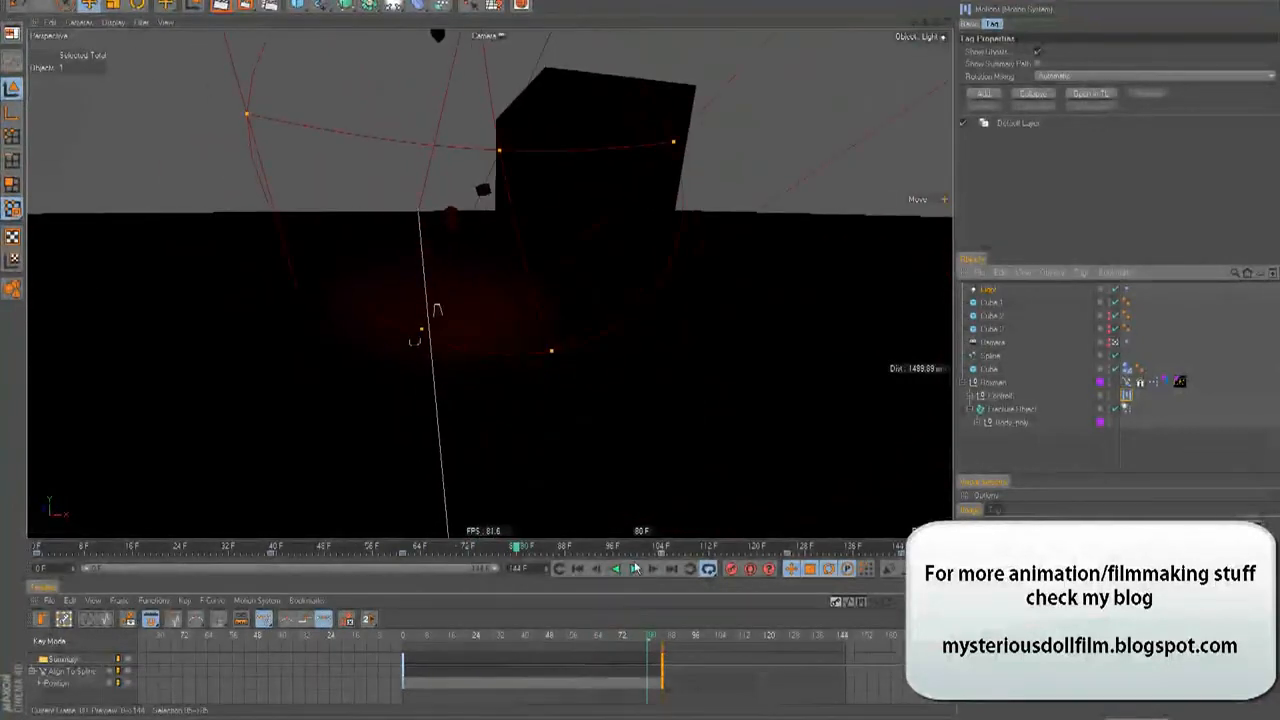
drag(460, 548, 496, 543)
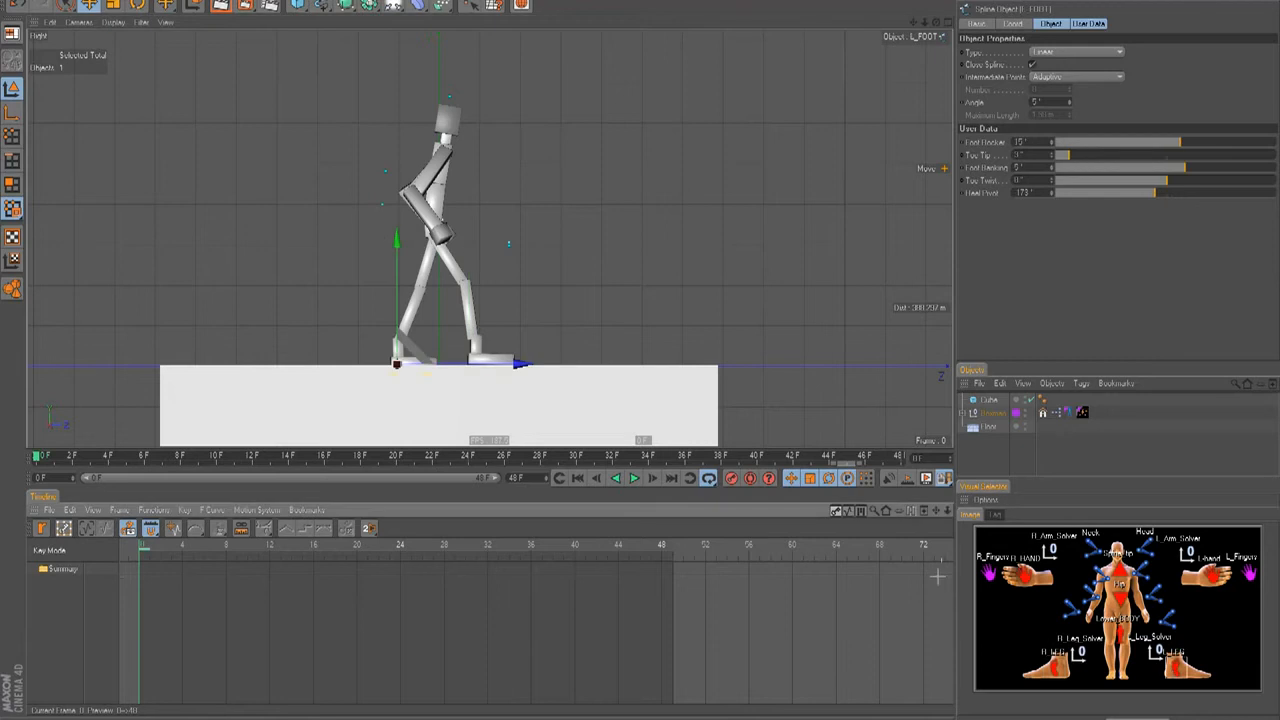
At frame 34 of the walking rig scene, move the left foot farther back and raise the lower body slightly.
click(646, 455)
drag(643, 352, 642, 352)
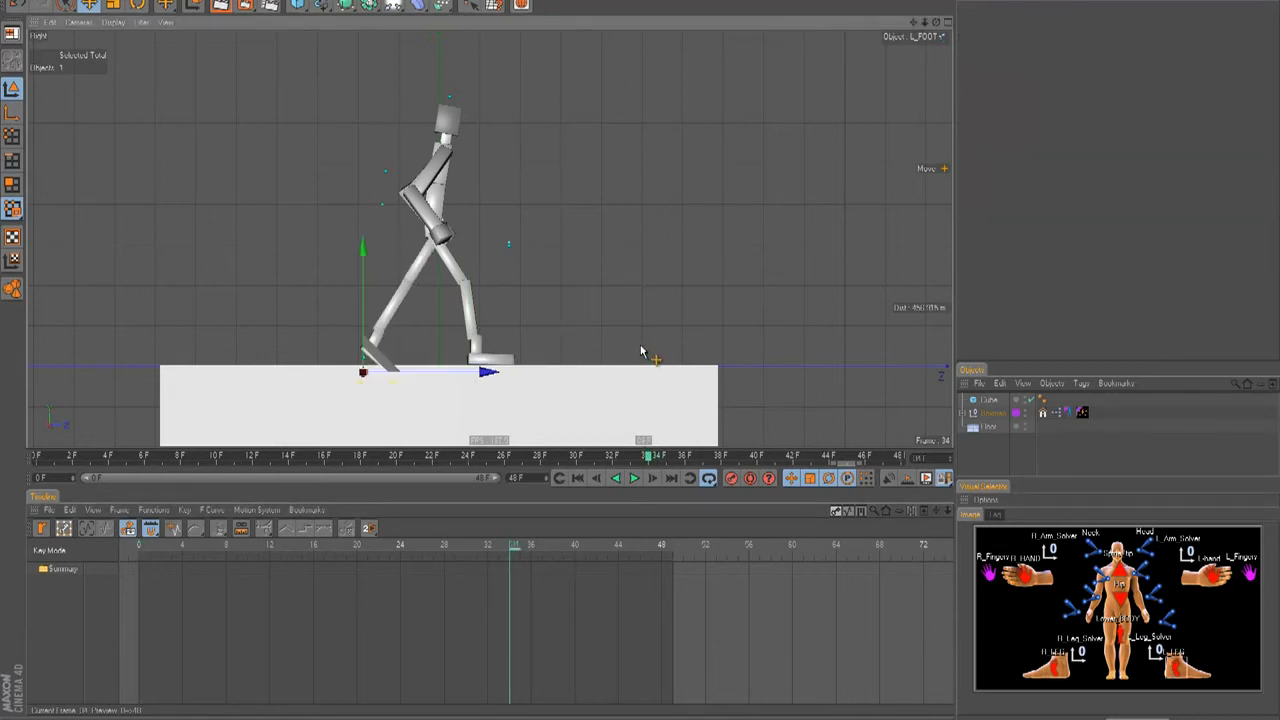
click(1119, 630)
mouse_move(642, 352)
mouse_down()
mouse_move(654, 360)
mouse_move(645, 354)
mouse_up()
click(1167, 673)
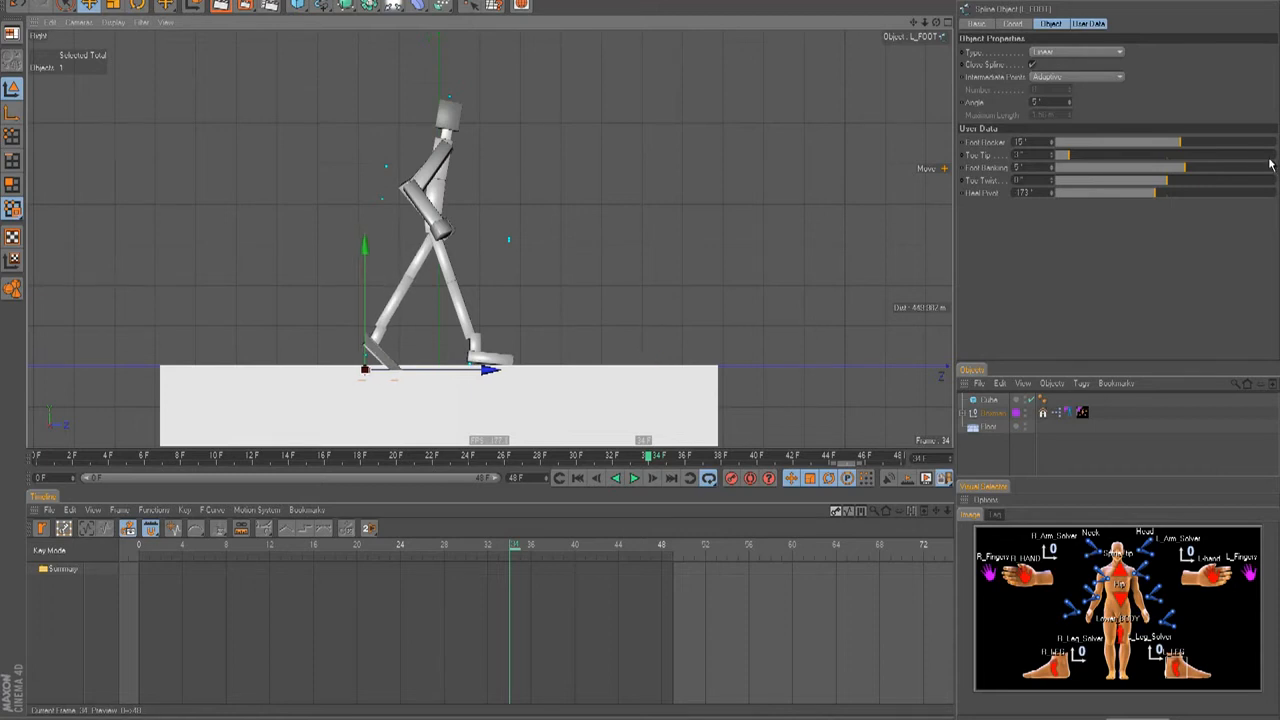
Lift the right foot slightly and set its Toe Tip to 0° and Foot Banking to 3°.
click(1047, 670)
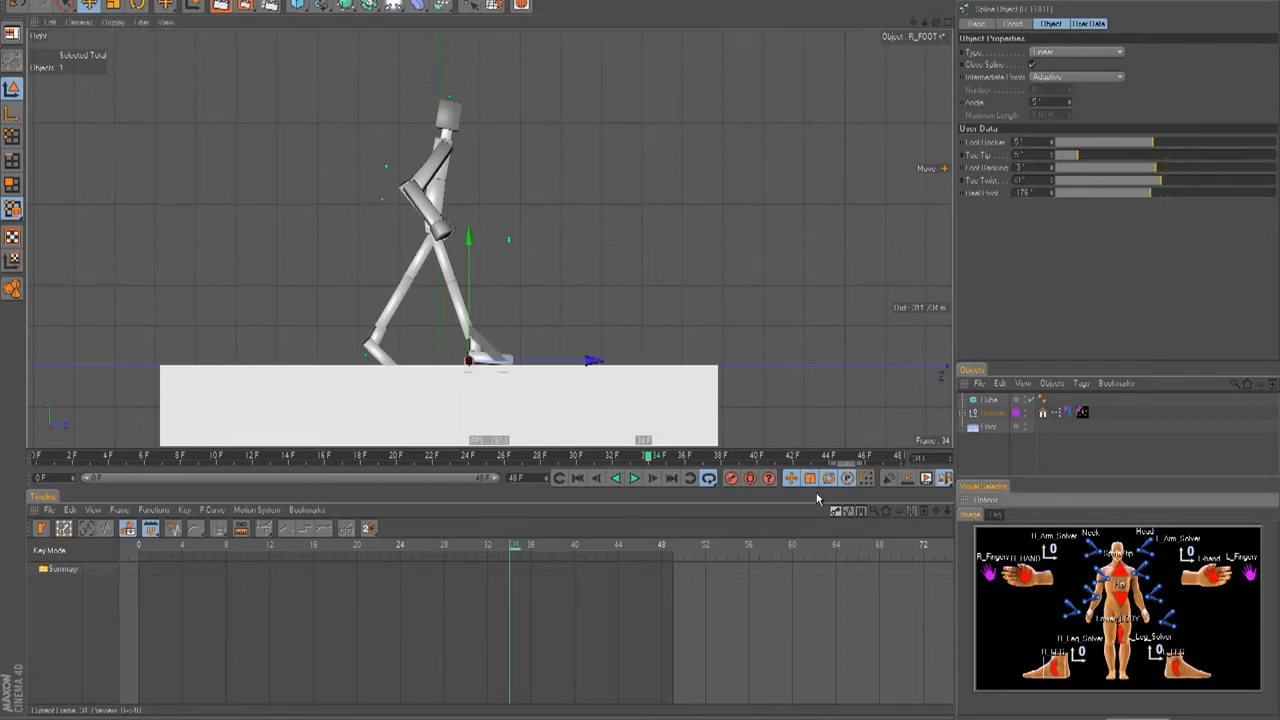
drag(643, 357, 641, 352)
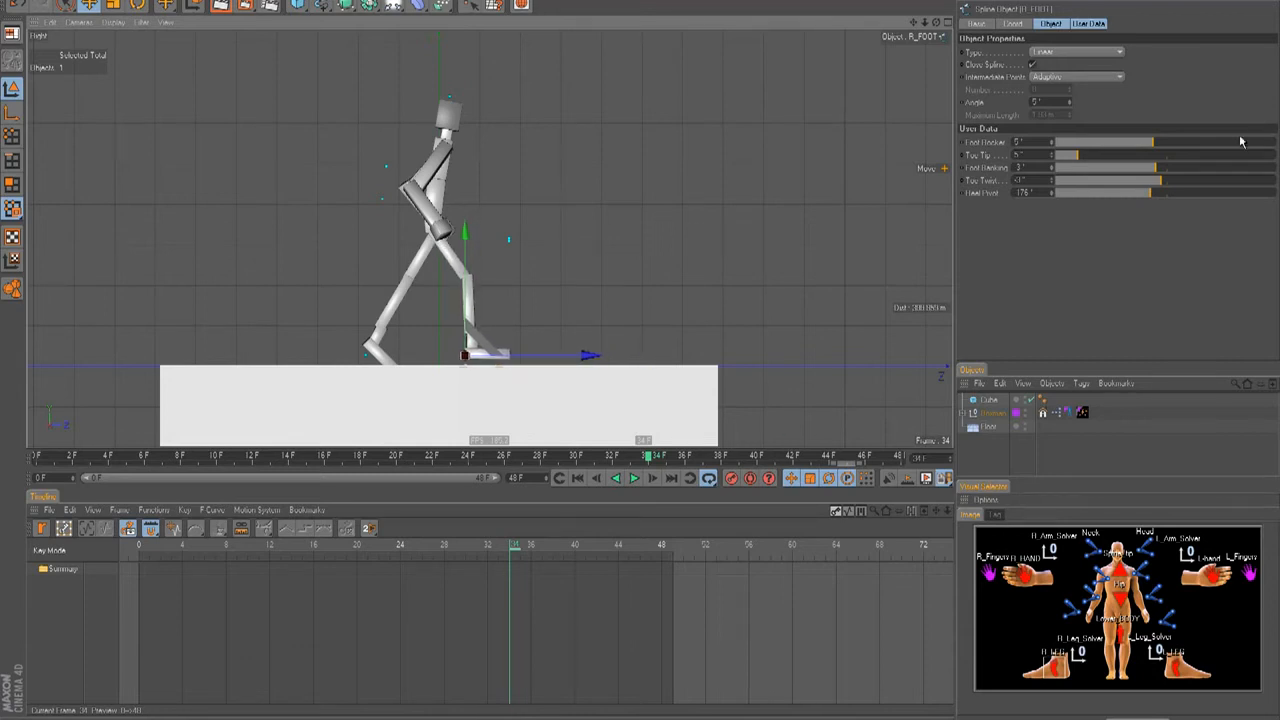
drag(1148, 145, 1019, 158)
mouse_move(1150, 169)
mouse_down()
mouse_move(1237, 174)
mouse_move(1177, 172)
mouse_move(1171, 192)
mouse_move(1183, 194)
mouse_move(1170, 193)
mouse_move(1203, 183)
mouse_move(1161, 183)
mouse_up()
key(ctrl+z)
key(ctrl+z)
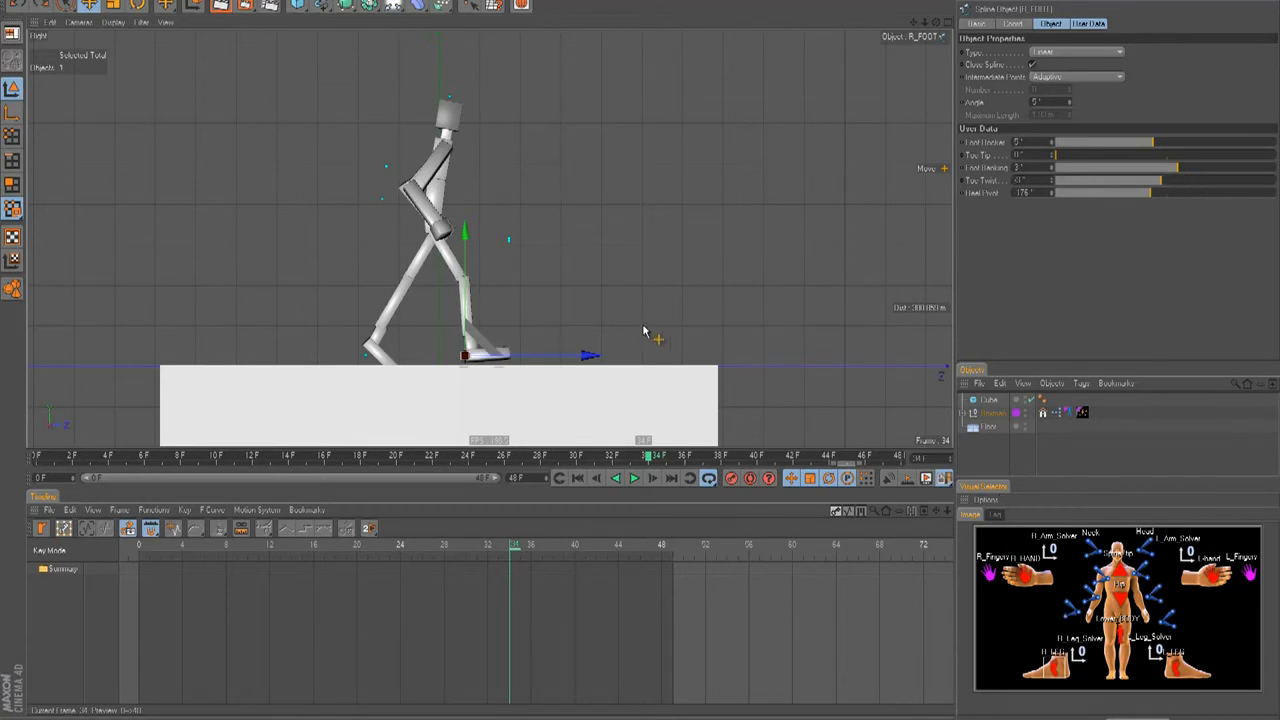
Rotate the right foot so its toes point up, and lower its heel onto the platform.
key(r)
mouse_move(521, 306)
mouse_down()
mouse_move(495, 285)
mouse_move(510, 292)
mouse_up()
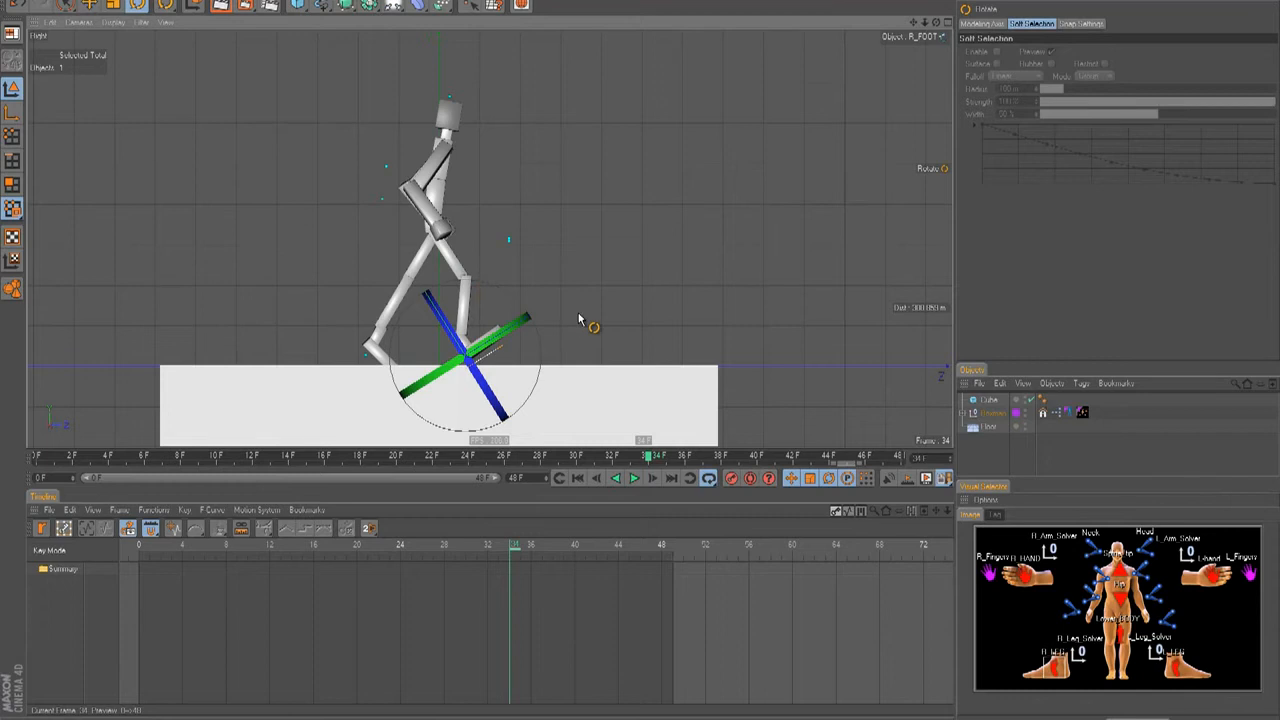
key(e)
drag(643, 349, 640, 344)
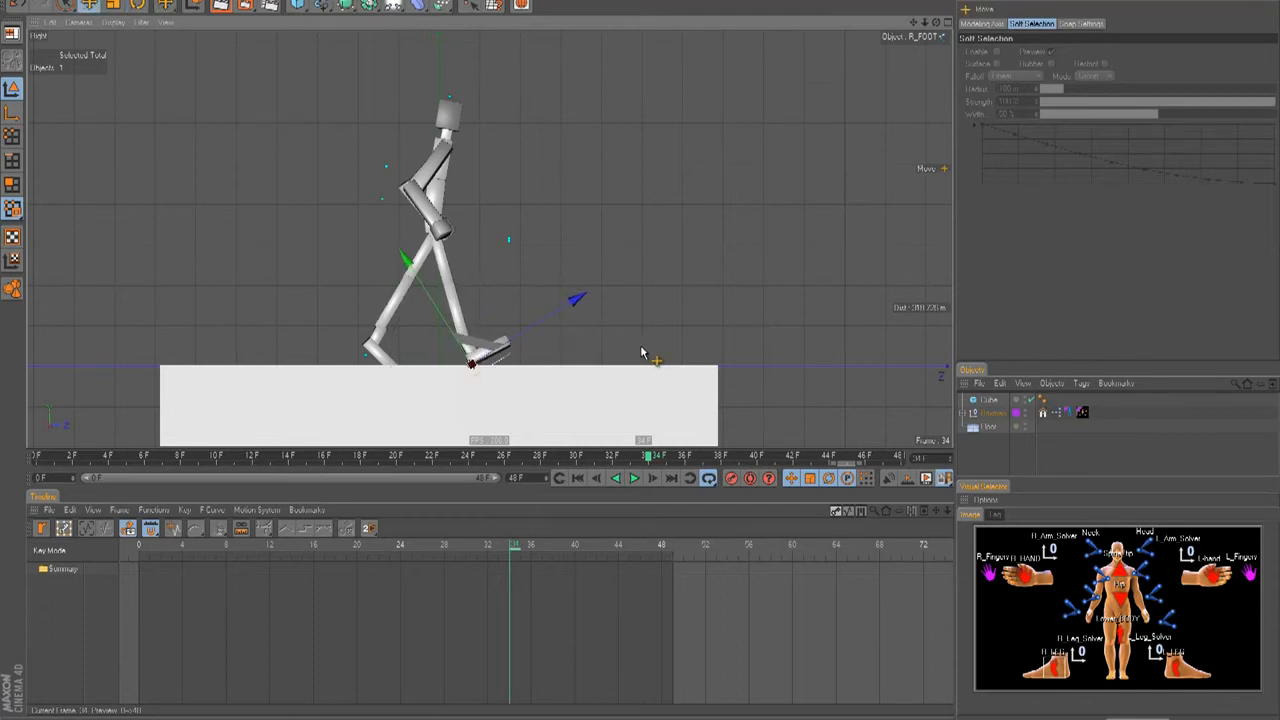
Move the right hand backward and shift the neck control back to straighten the upper body.
alt+middle_drag(640, 344, 641, 347)
click(1022, 577)
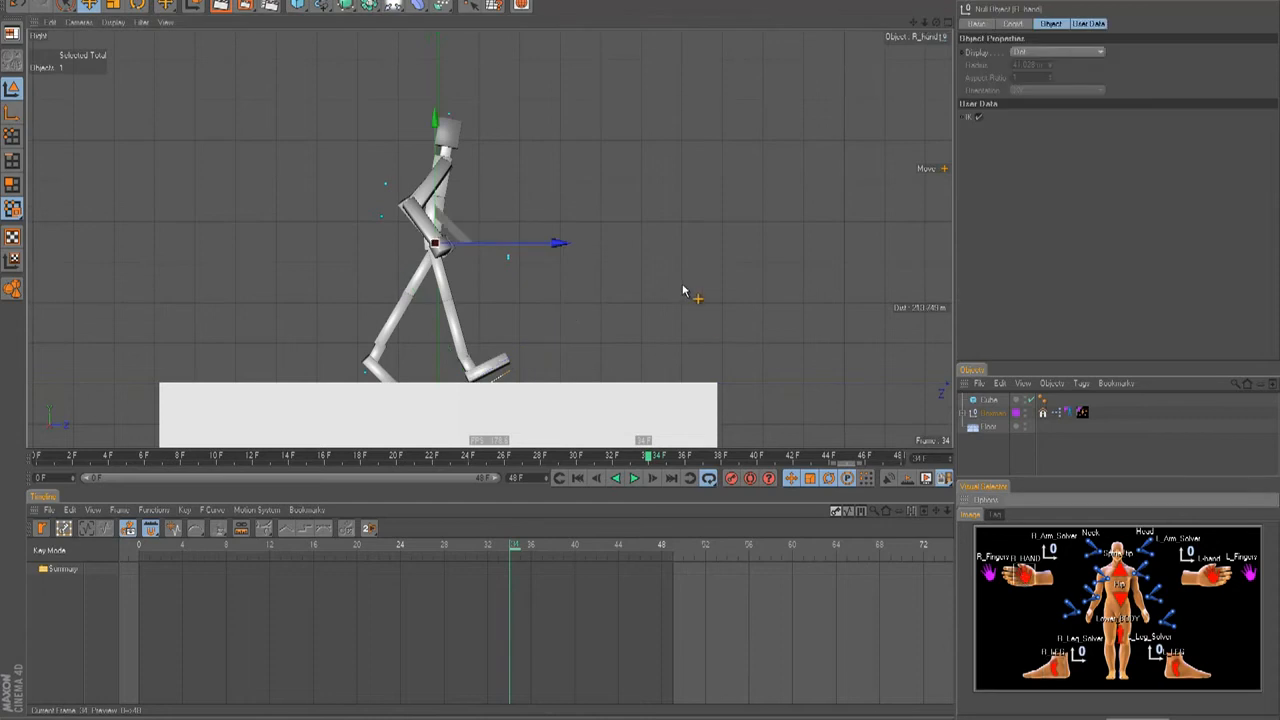
drag(683, 293, 641, 350)
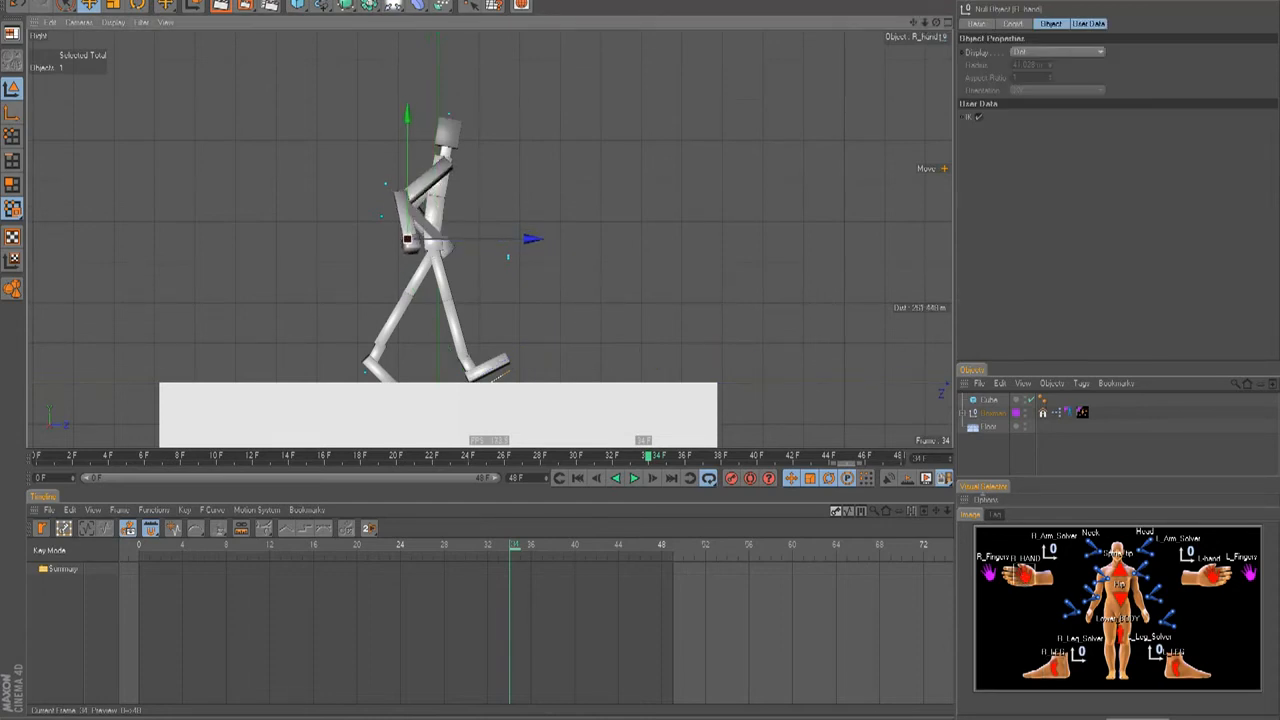
click(1116, 565)
drag(568, 114, 642, 351)
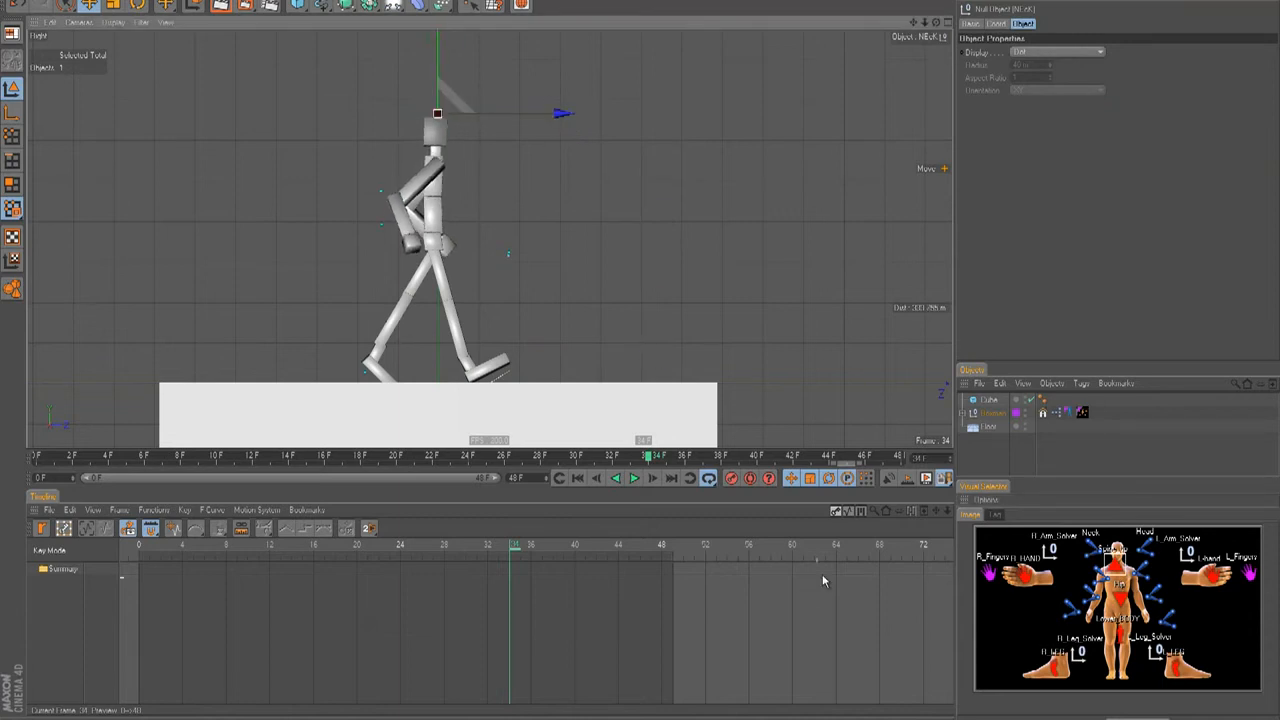
Turn on automatic keyframing, swing the left hand forward at frame 34, and check the pose in the different views.
click(750, 479)
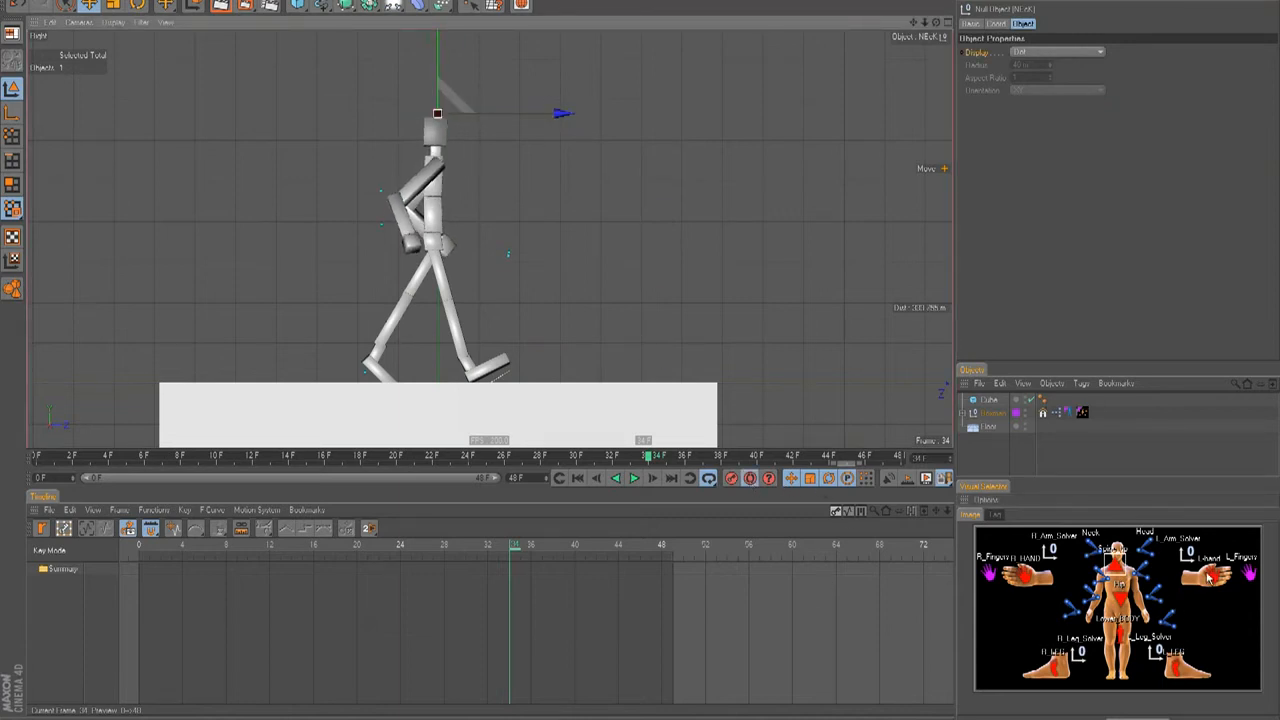
click(1208, 577)
drag(648, 357, 641, 352)
key(F2)
key(F3)
key(F4)
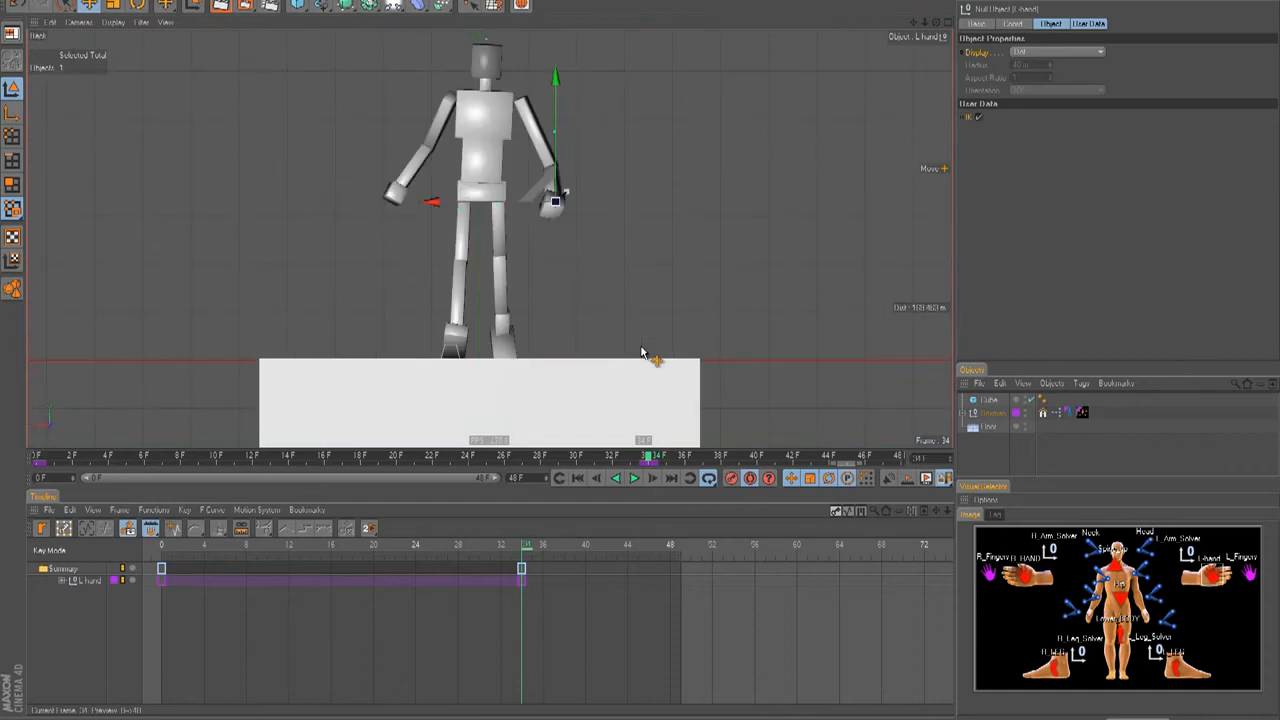
key(F2)
key(F1)
key(F4)
key(F3)
key(F3)
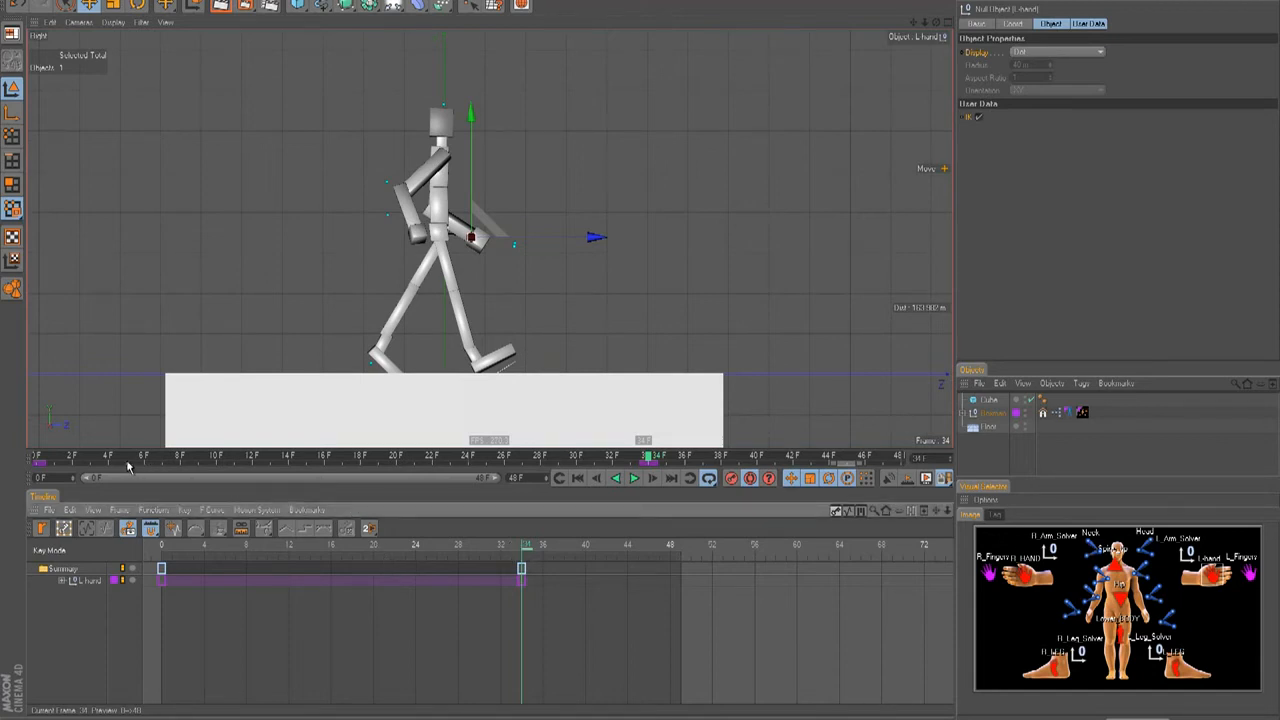
Move the left hand forward at frame 0 and delete all of its keyframes.
drag(128, 460, 37, 458)
drag(643, 353, 734, 341)
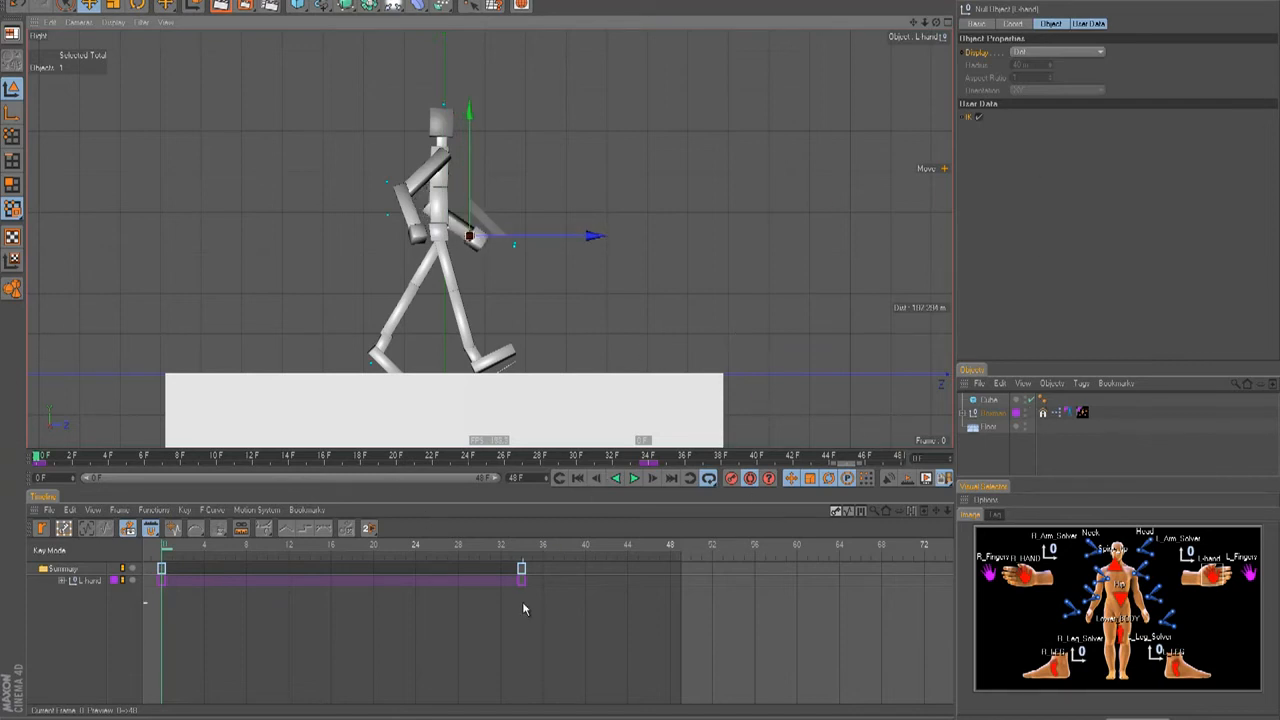
key(ctrl+a)
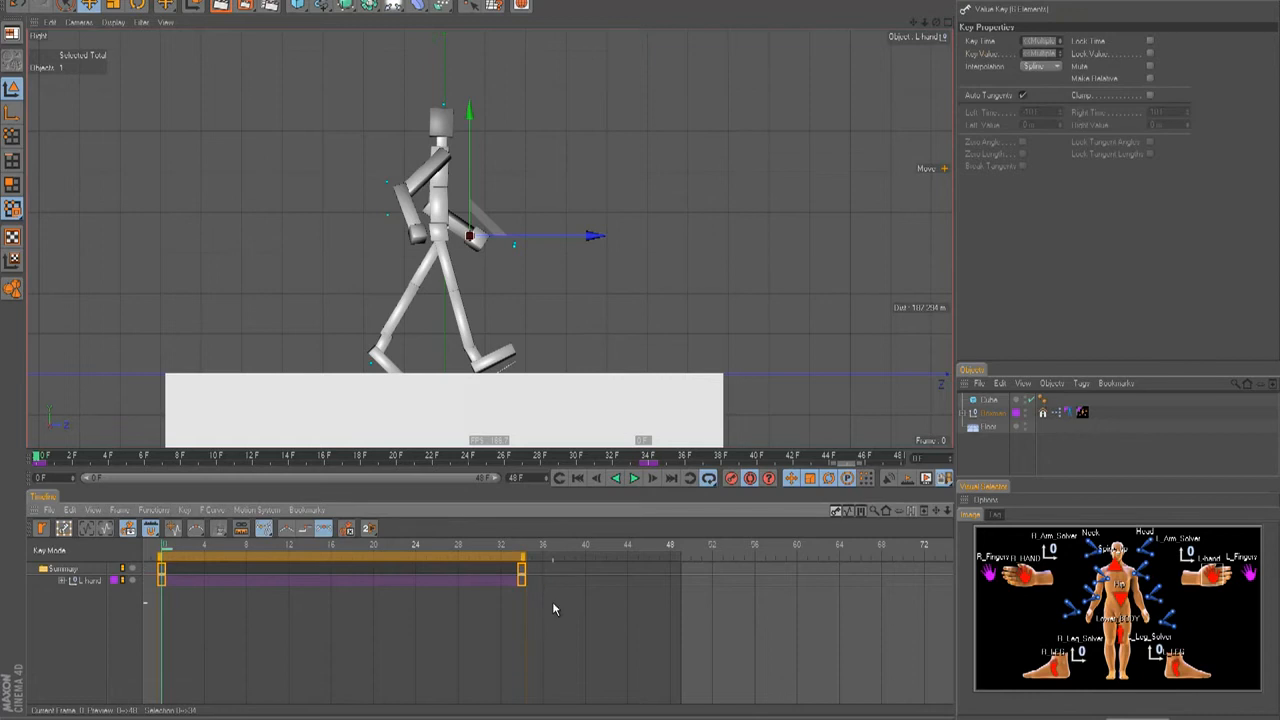
key(Delete)
click(1046, 660)
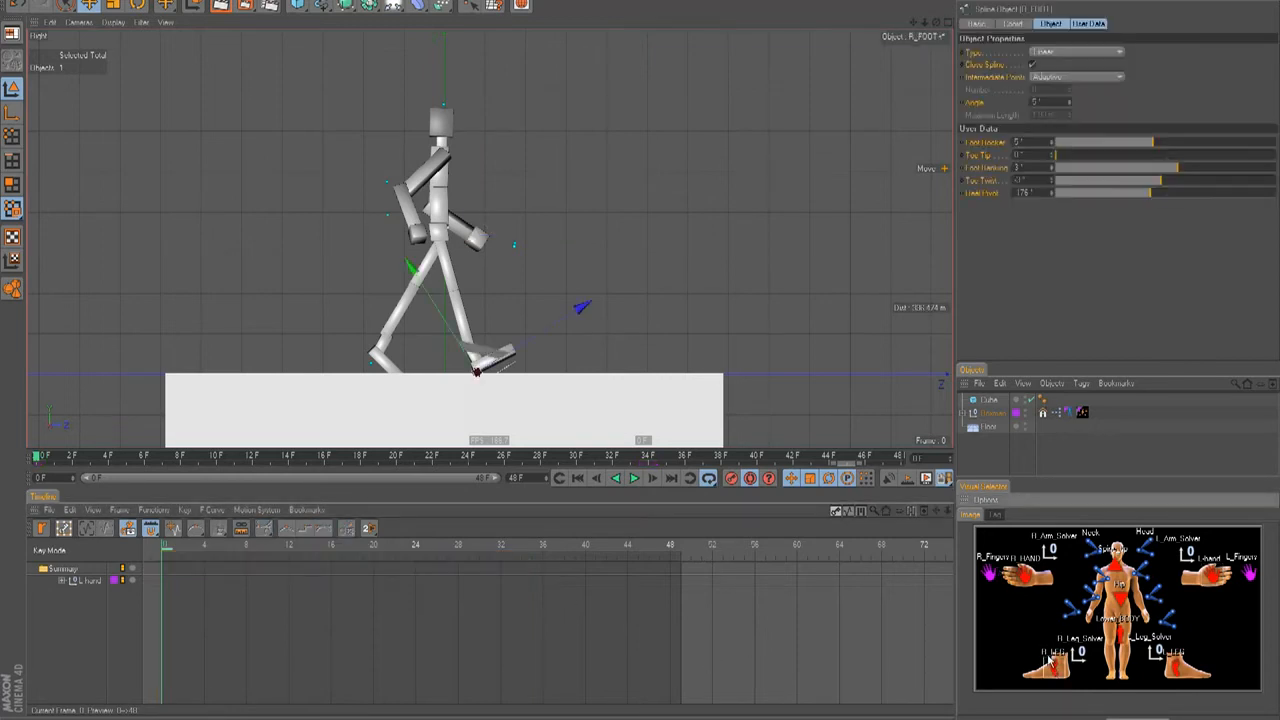
click(1182, 670)
click(1199, 568)
click(1036, 576)
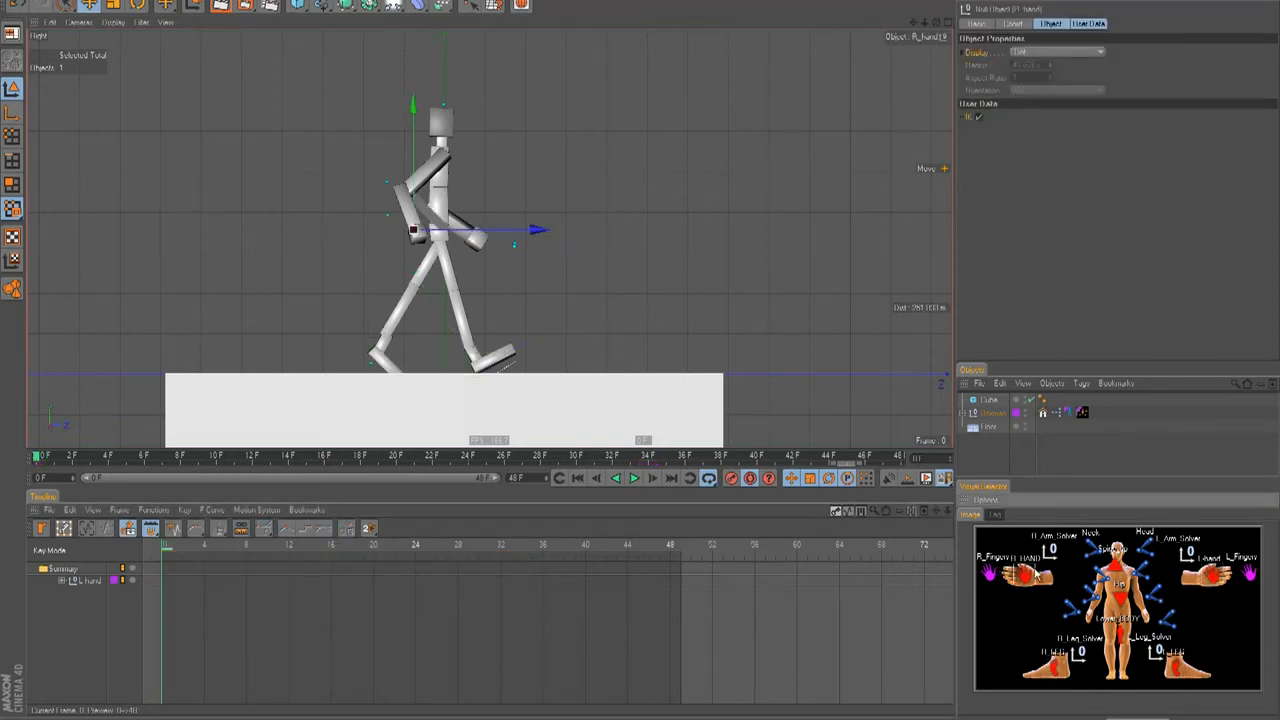
drag(110, 462, 8, 470)
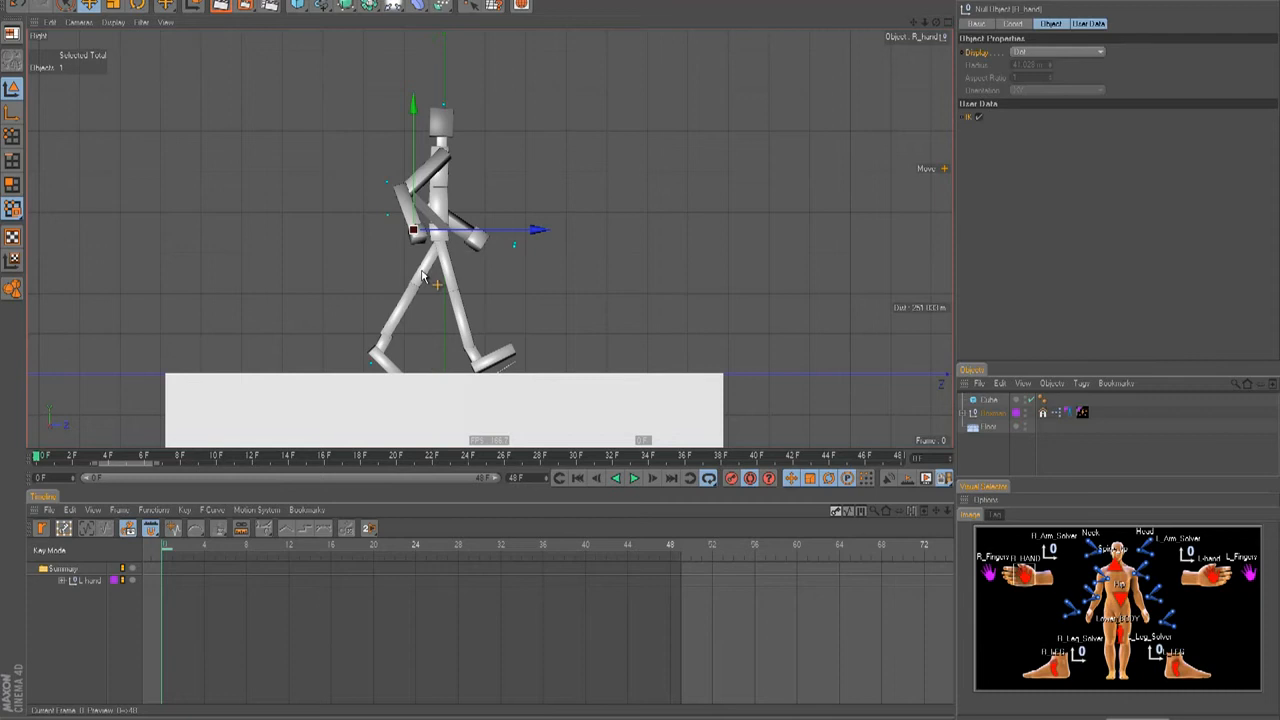
Keyframe both feet at frame 48, lowering the right foot slightly and moving the left foot up and back.
click(1042, 660)
click(789, 550)
drag(641, 350, 648, 354)
click(1178, 673)
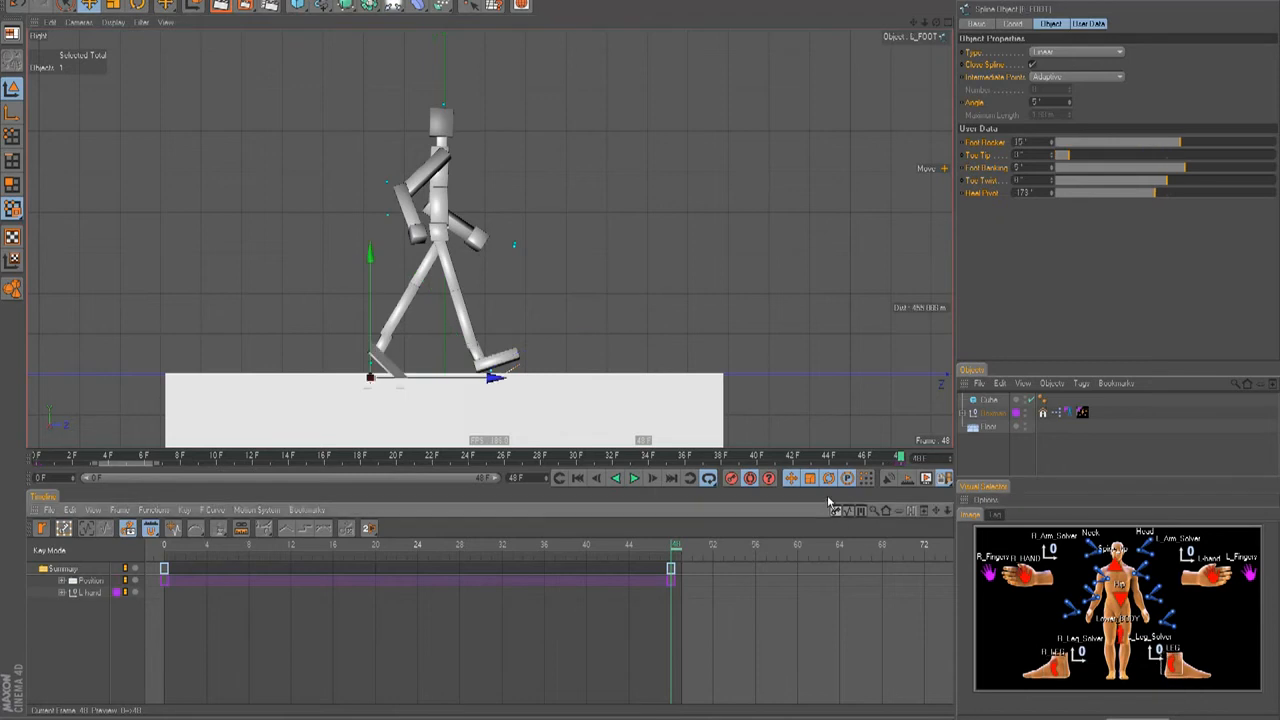
drag(648, 362, 642, 352)
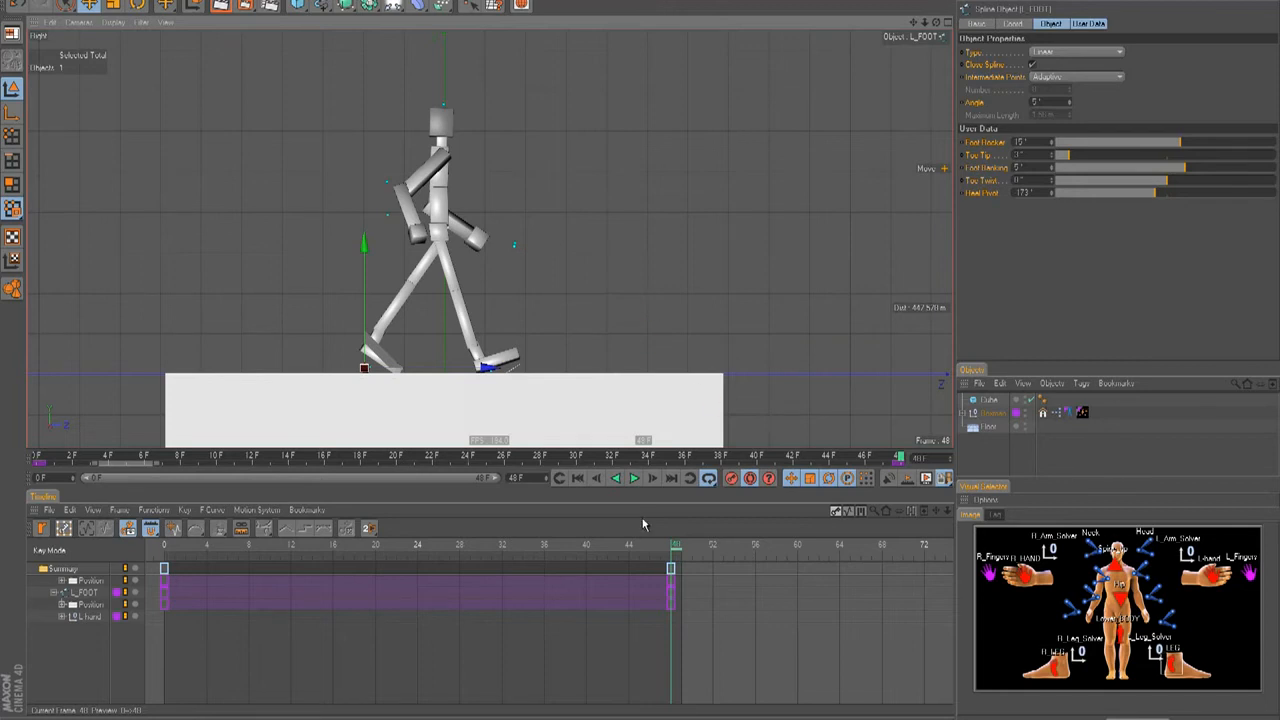
Return to frame 0, slide the left foot forward, and select the right and left foot controls to compare them.
drag(631, 545, 133, 563)
drag(630, 358, 641, 351)
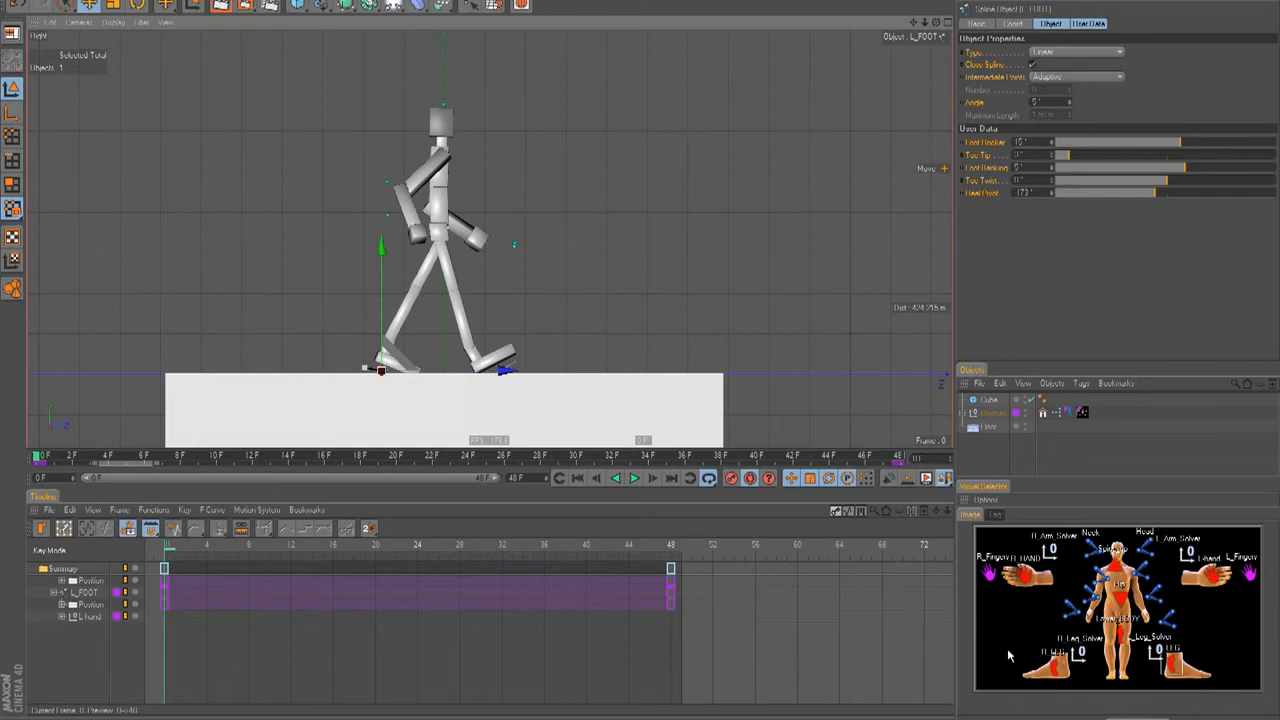
click(1053, 673)
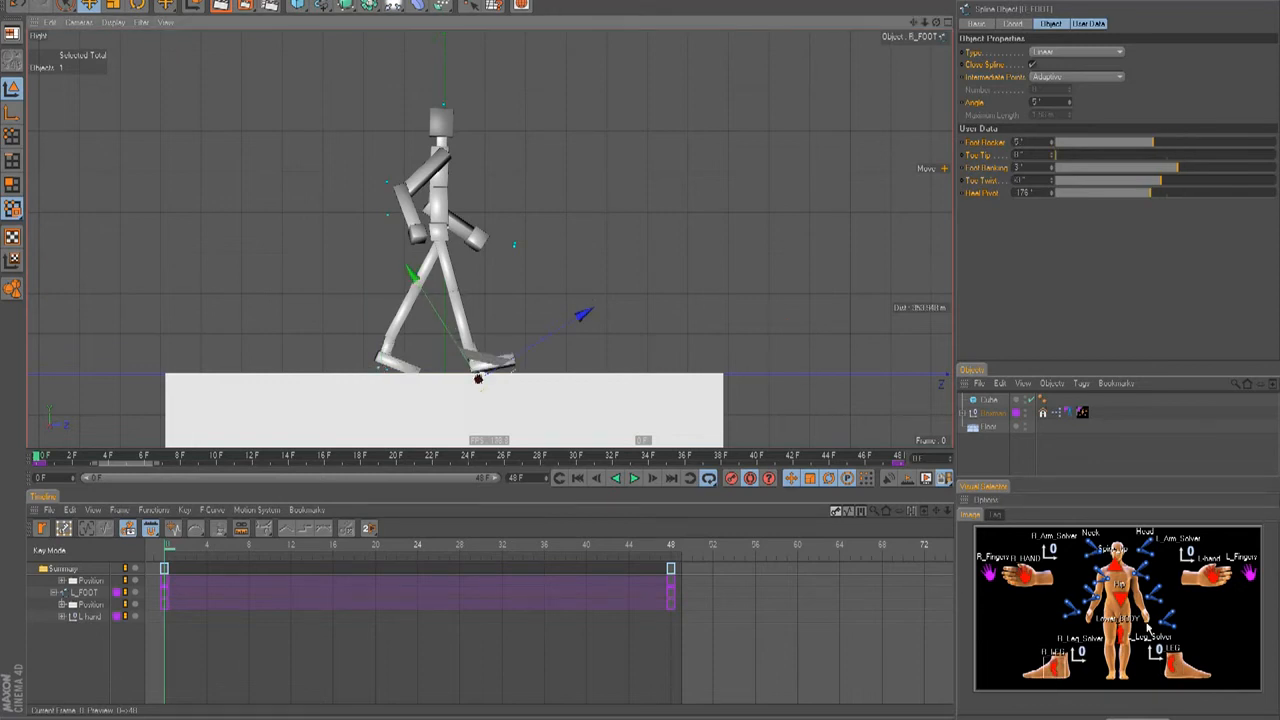
click(1172, 668)
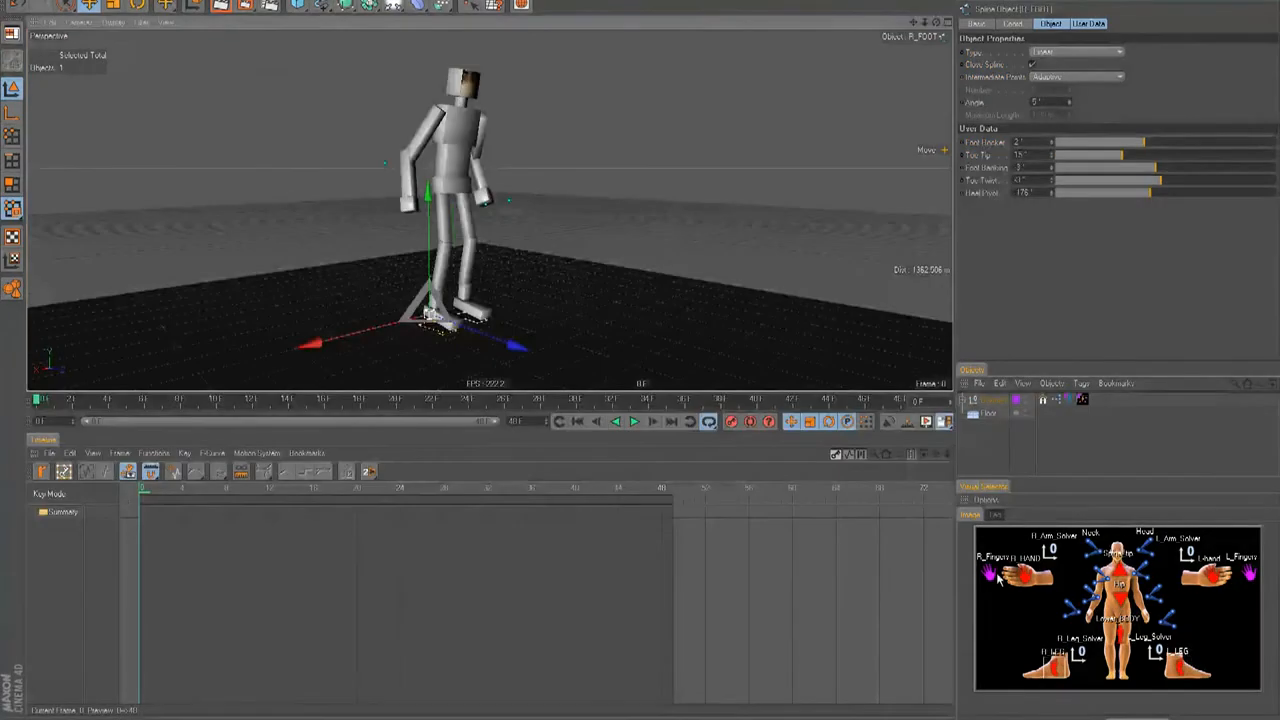
At frame 47 of the perspective scene, set the left foot's Foot Rocker to 15° and Toe Tip to 3°.
mouse_move(641, 346)
mouse_down()
mouse_move(625, 331)
mouse_move(641, 349)
mouse_up()
click(1208, 574)
click(882, 399)
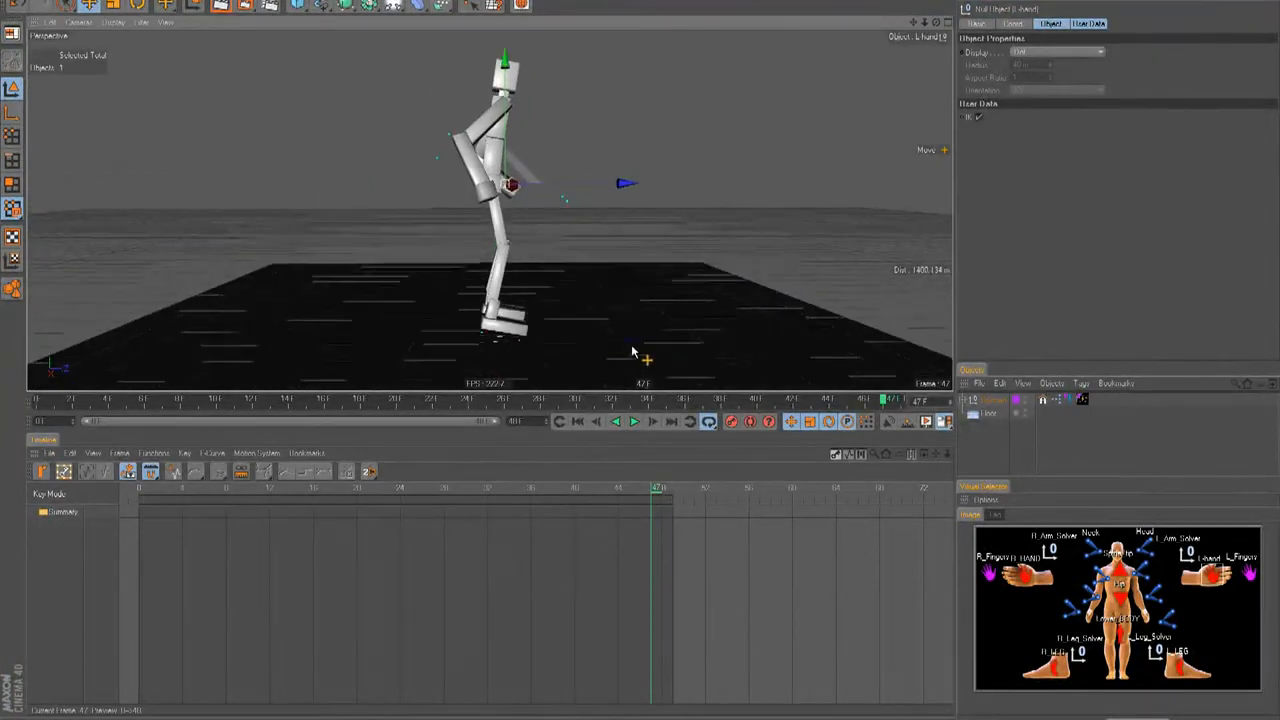
alt+drag(632, 351, 649, 314)
click(1185, 673)
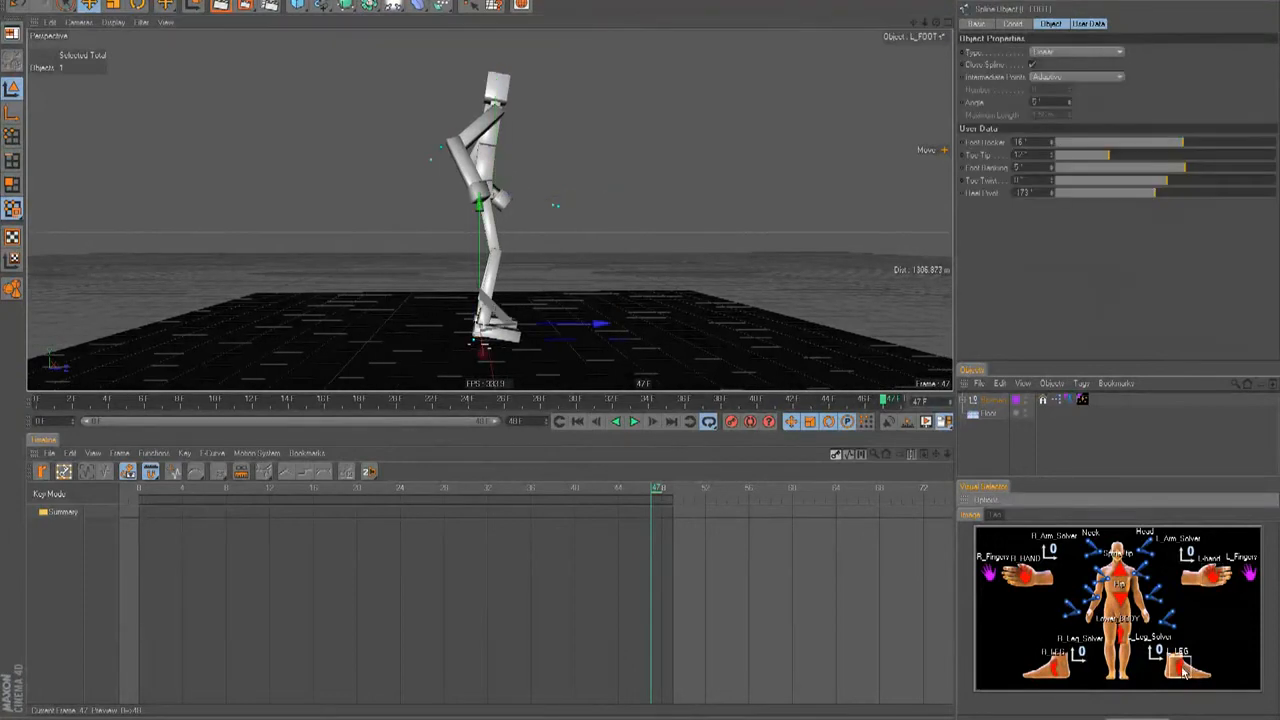
mouse_move(1180, 143)
mouse_down()
mouse_move(1192, 146)
mouse_move(1160, 146)
mouse_move(1180, 146)
mouse_up()
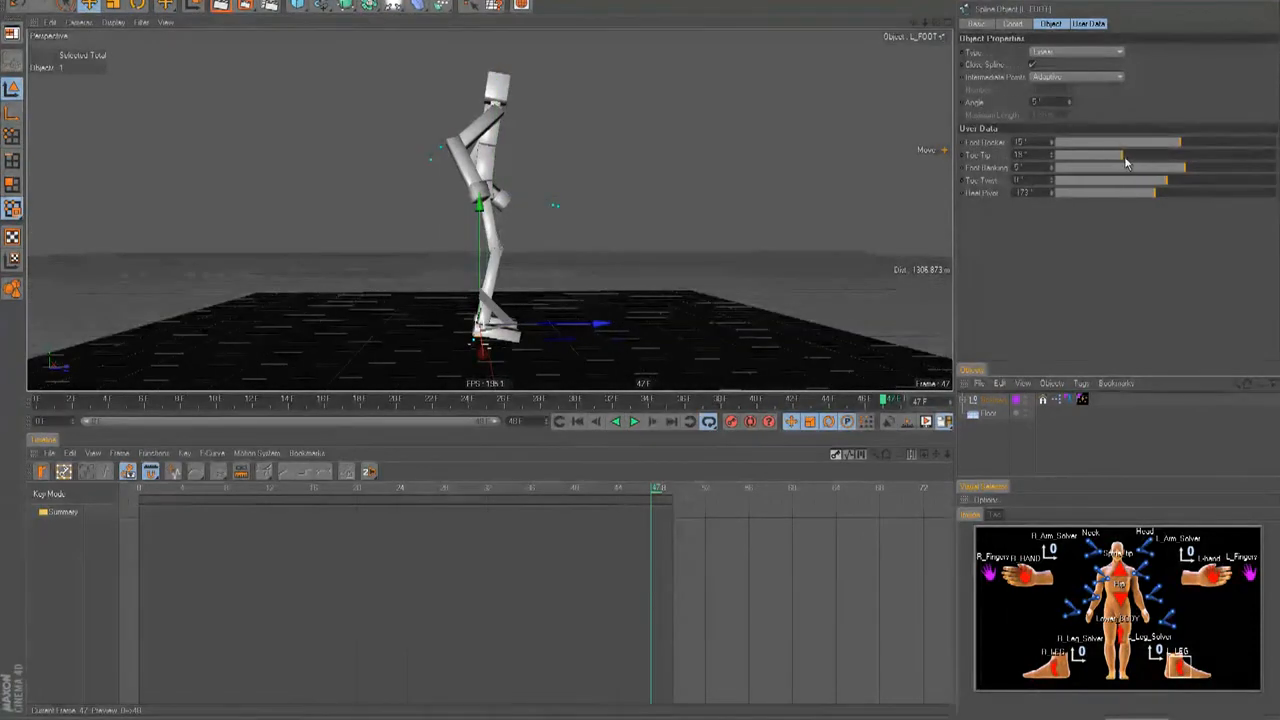
drag(1128, 162, 1068, 176)
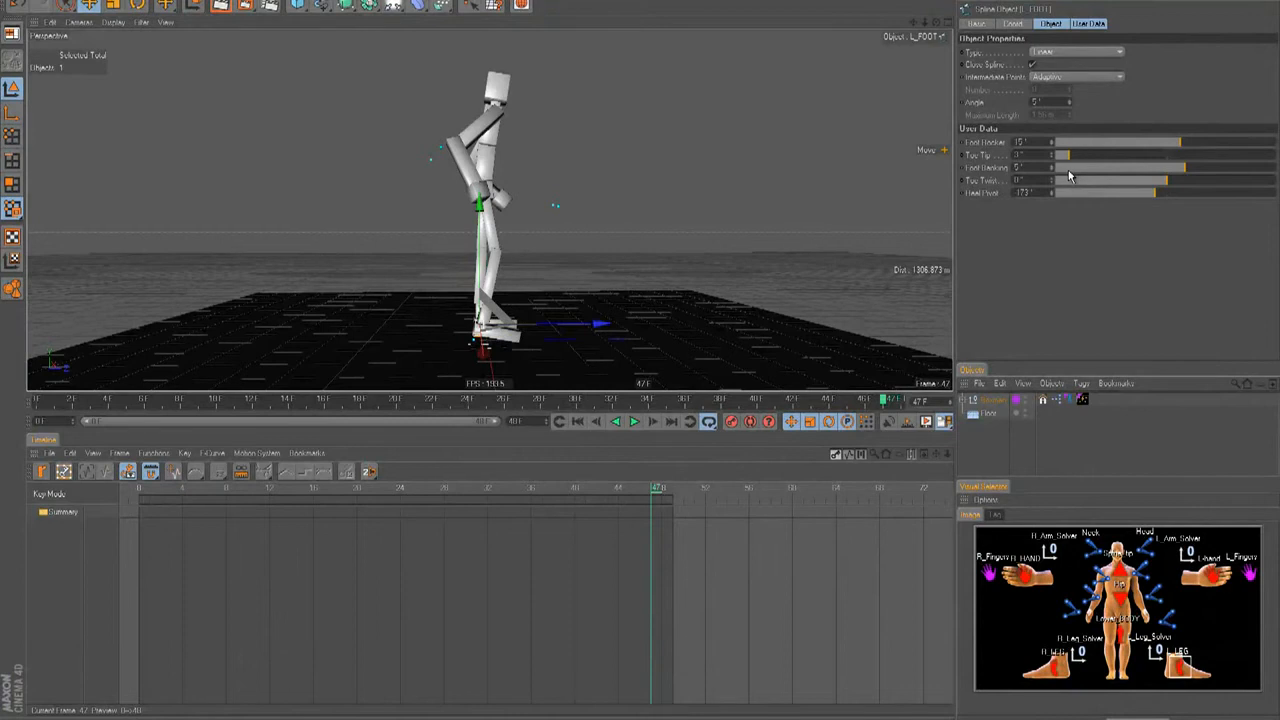
Set the right foot's Foot Rocker to 5° and Toe Tip to 5°.
click(1057, 676)
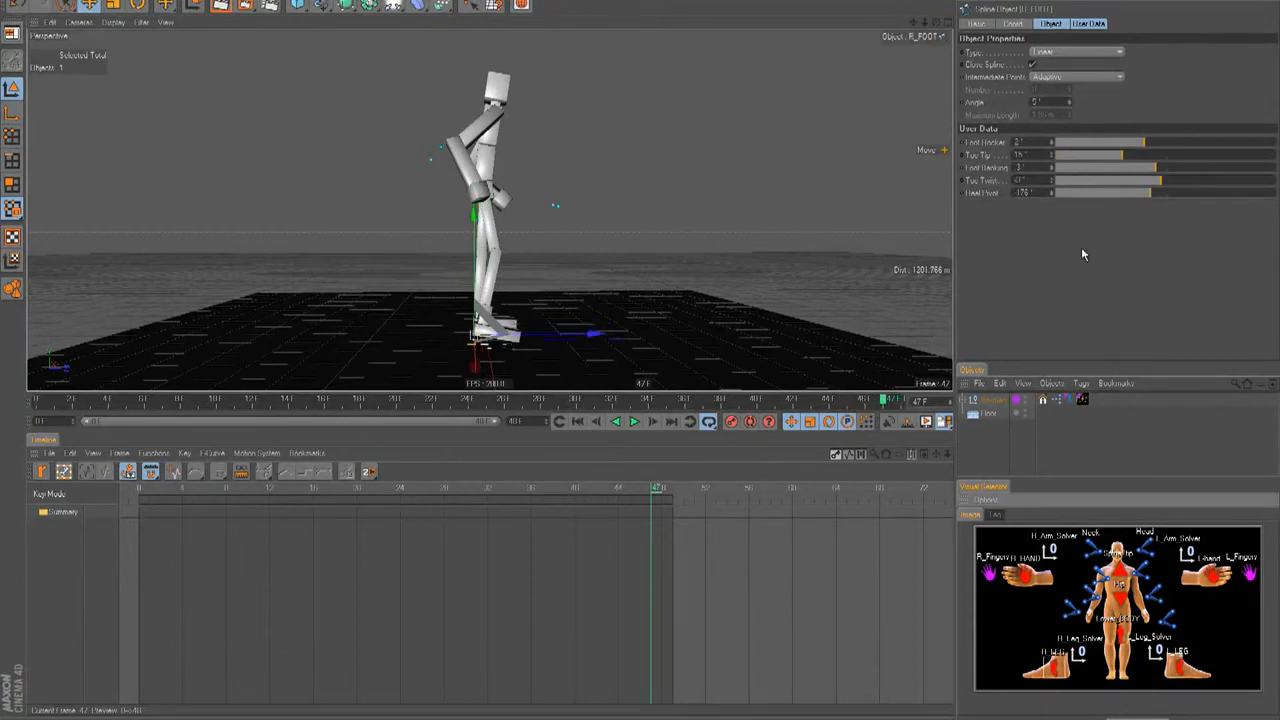
mouse_move(1148, 163)
mouse_down()
mouse_move(1080, 168)
mouse_move(1152, 146)
mouse_up()
click(1112, 145)
alt+drag(740, 250, 694, 240)
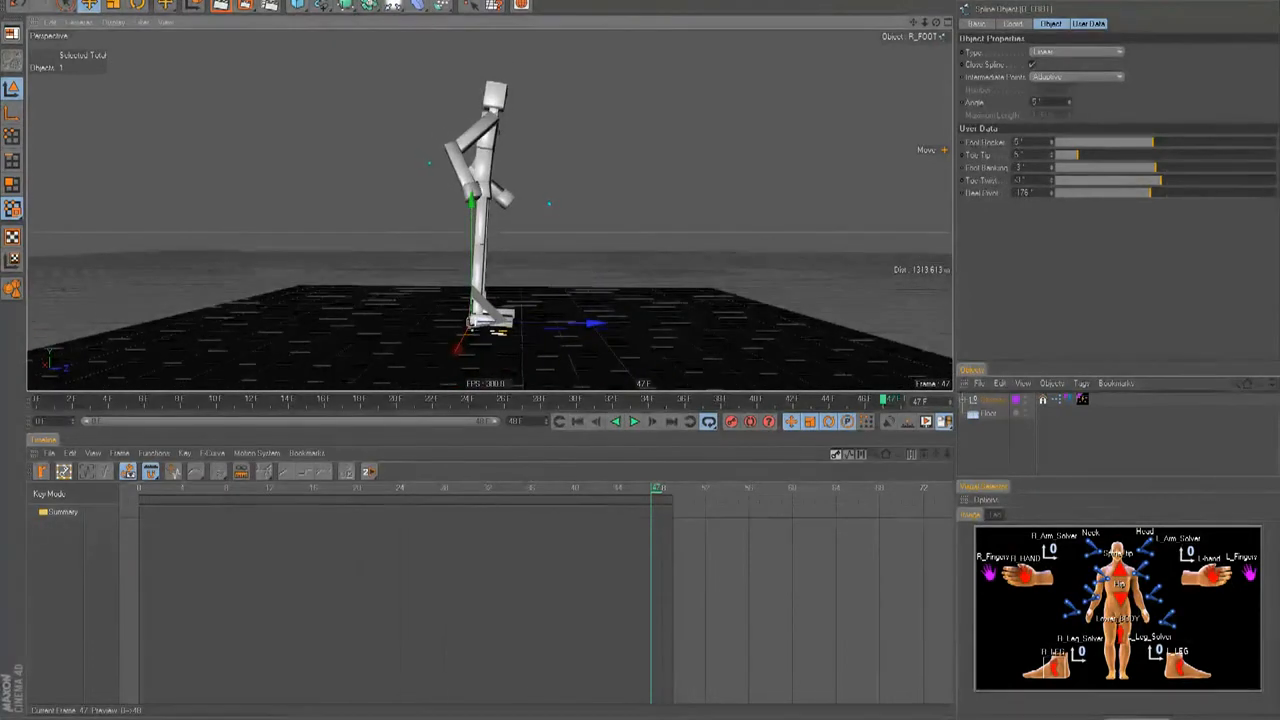
Switch to Windows Photo Viewer and examine the contact, down, pass and up poses in the WalkCycle_Side reference image.
key(alt+Tab)
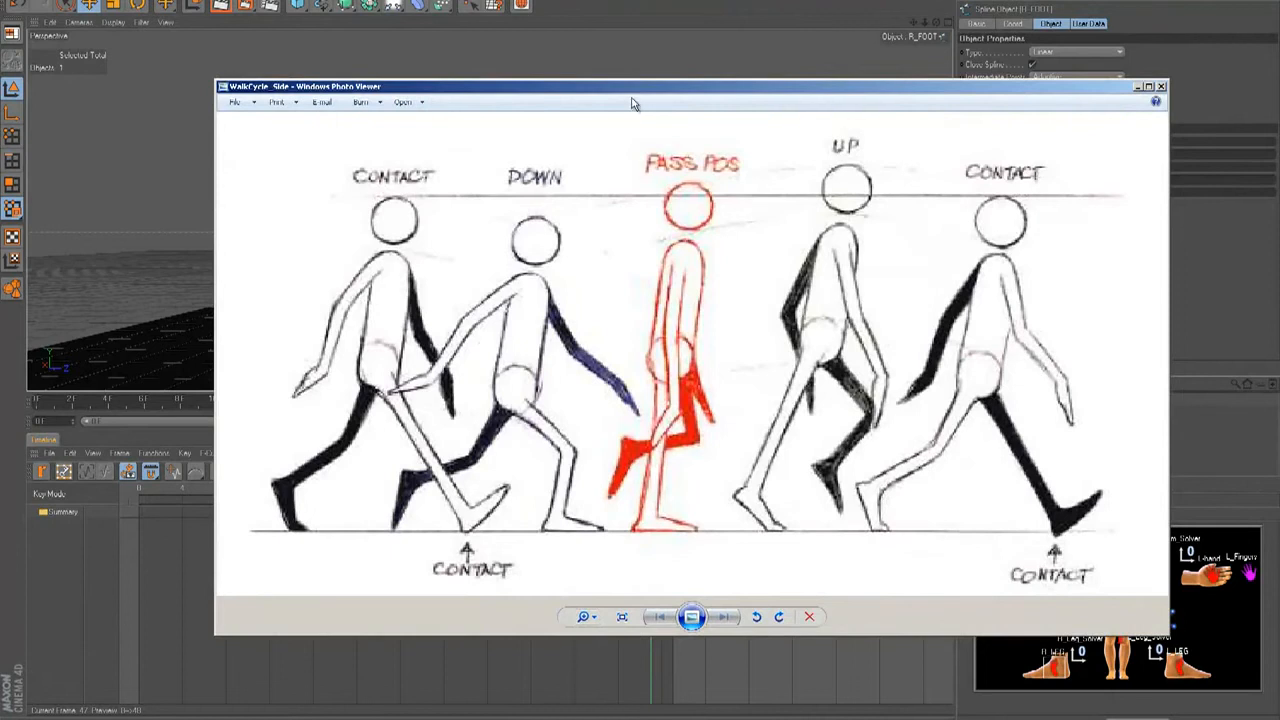
drag(616, 99, 587, 92)
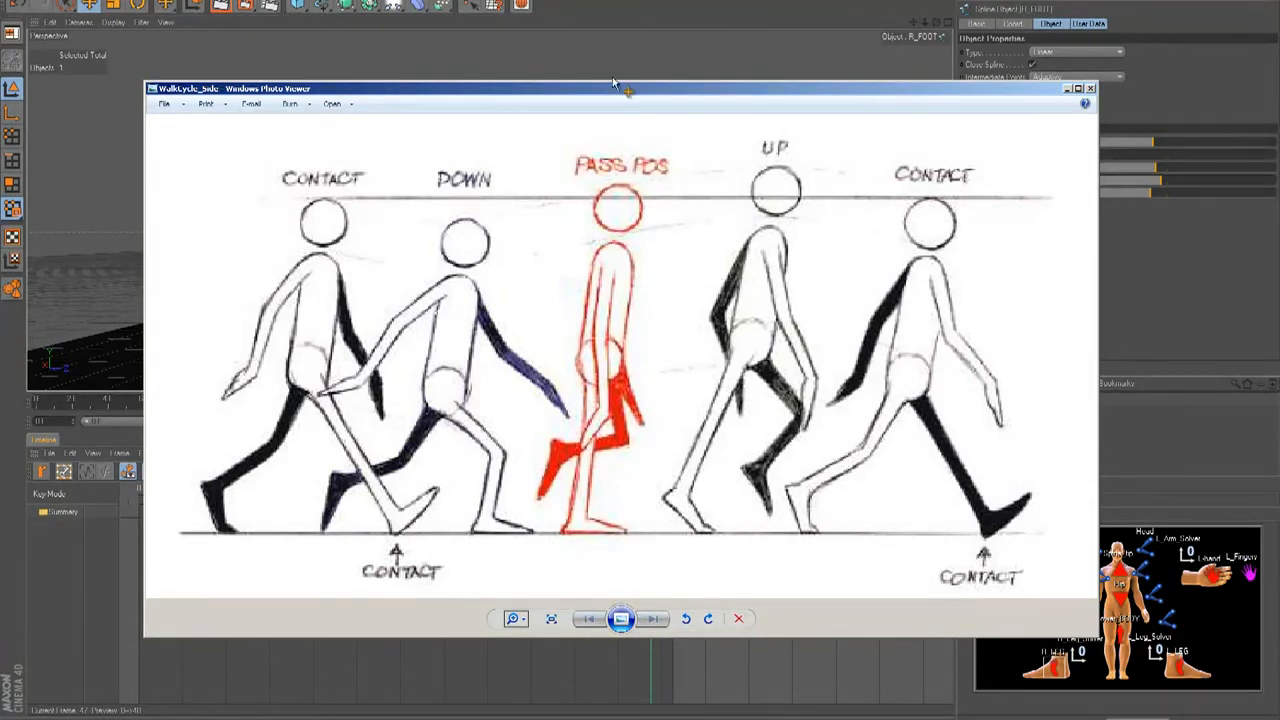
click(1090, 89)
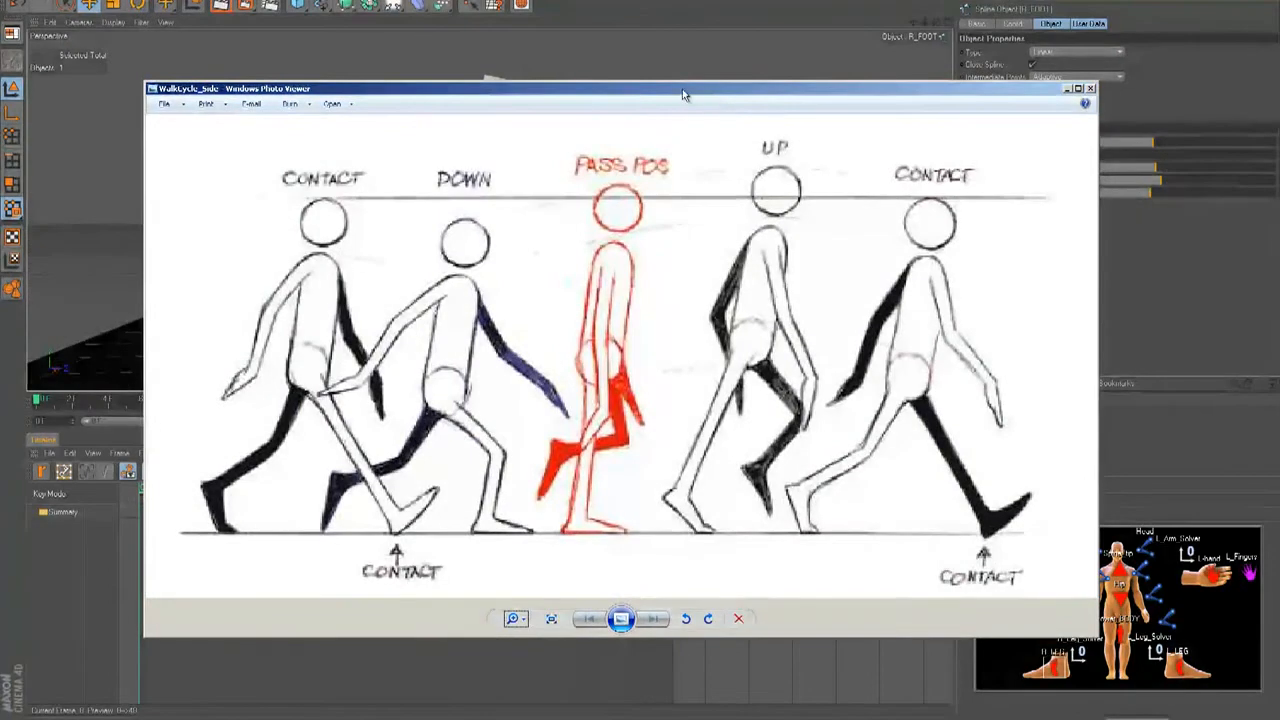
drag(719, 98, 688, 87)
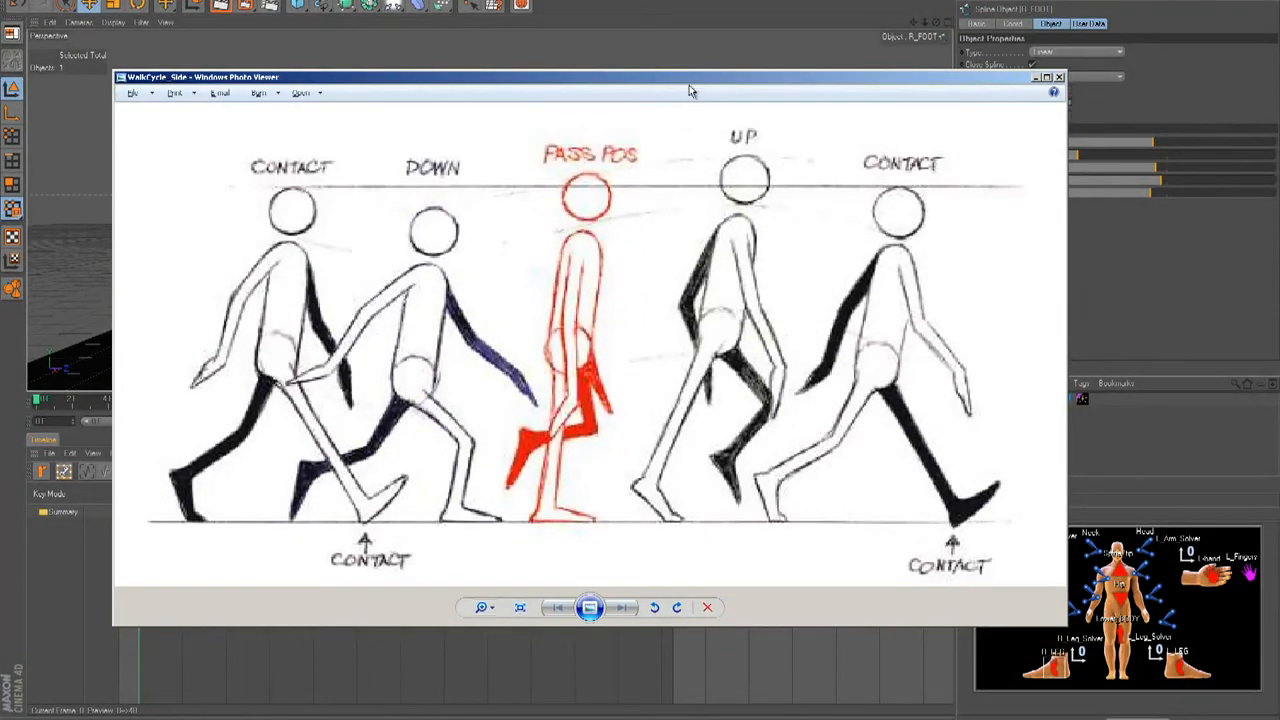
mouse_move(689, 91)
mouse_down()
mouse_move(675, 89)
mouse_move(687, 88)
mouse_up()
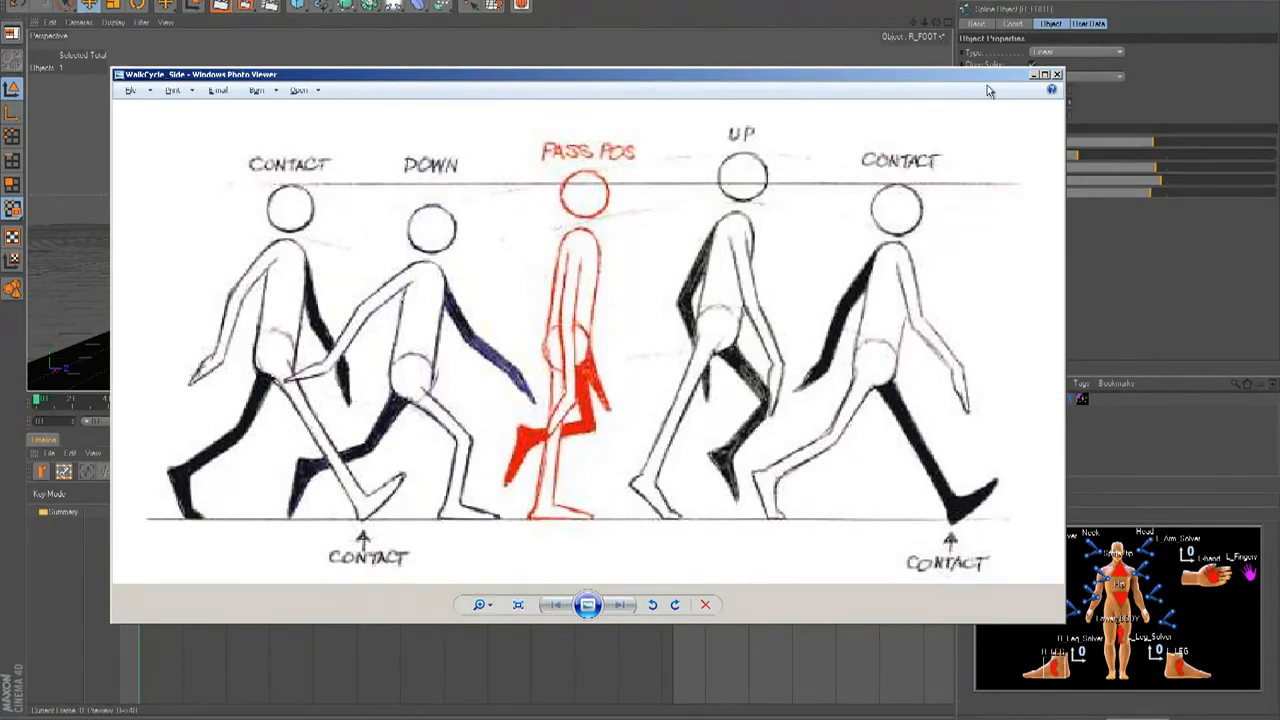
click(1056, 75)
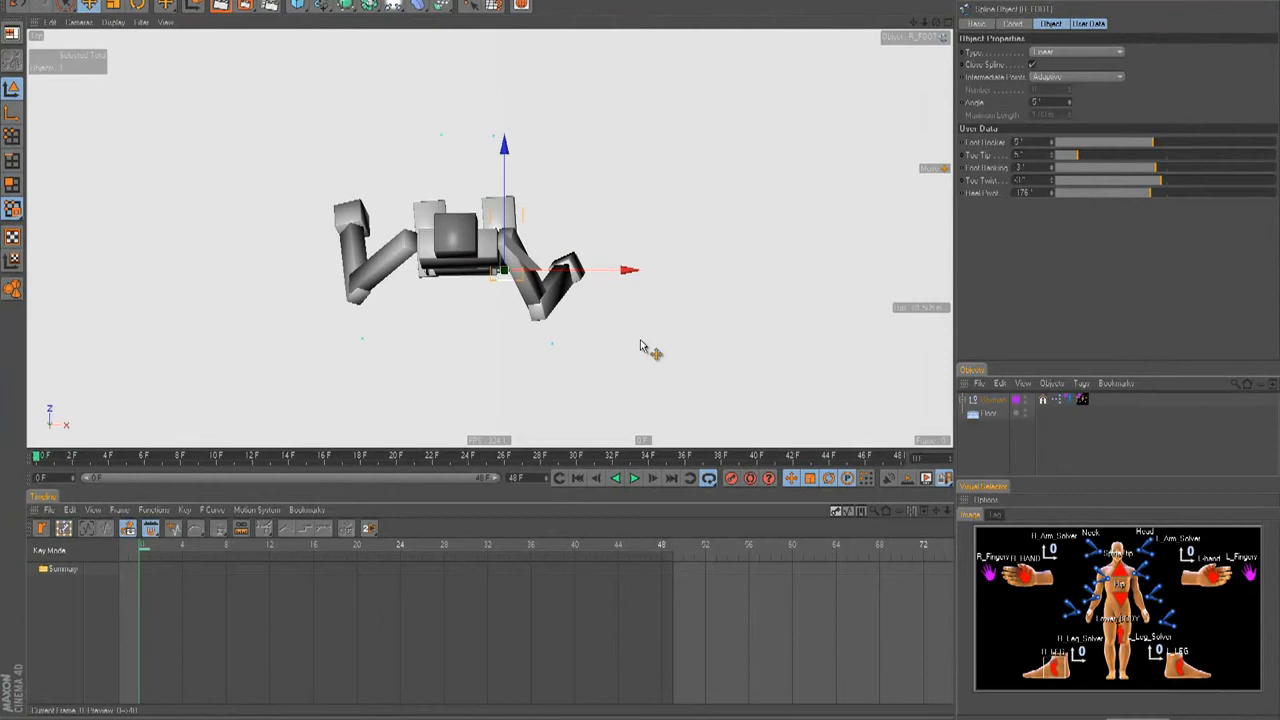
At frame 43, move the left hand control slightly backward in the top view.
click(1186, 589)
click(814, 456)
click(1213, 580)
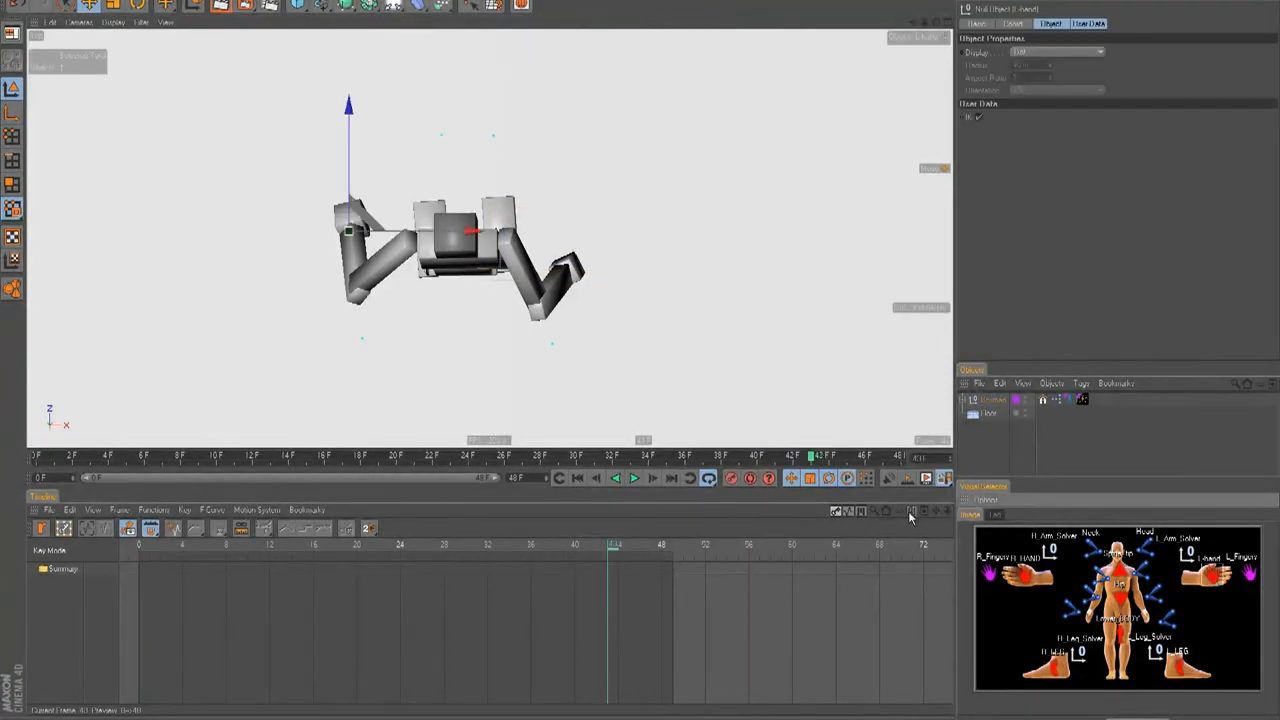
drag(634, 347, 645, 352)
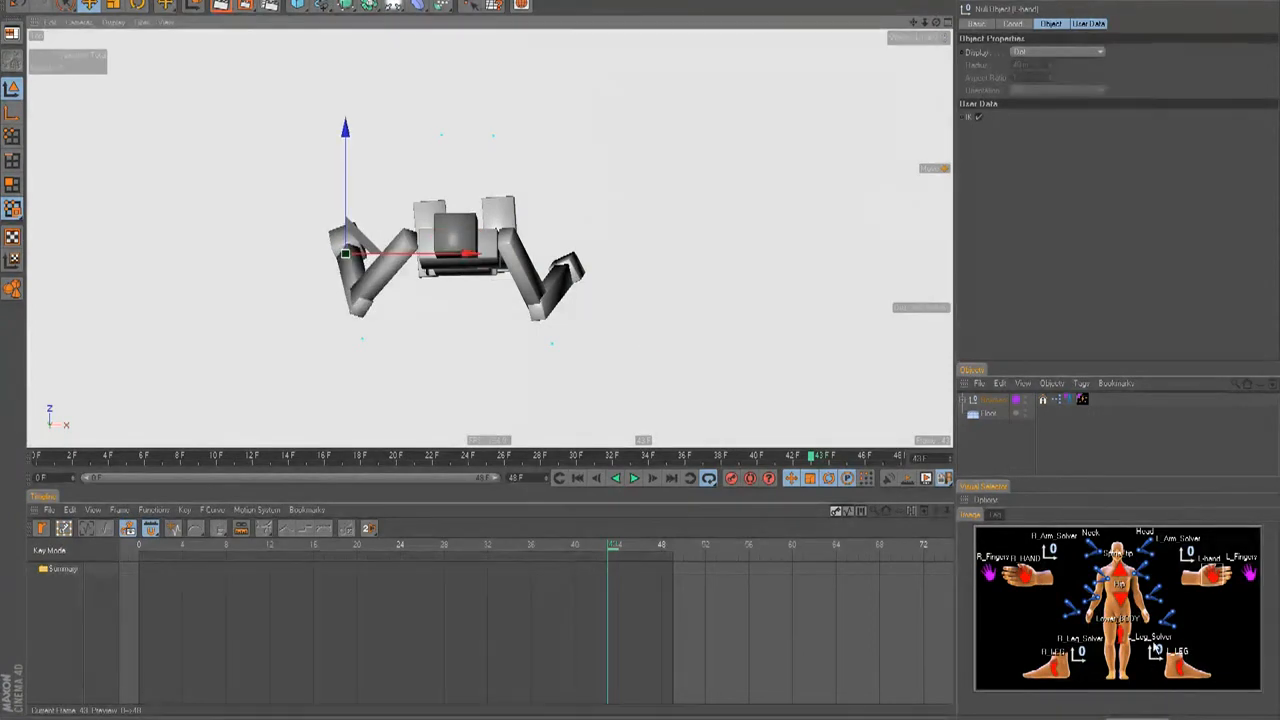
In the side view, lift the right foot forward and move the left foot back into a stride.
click(1032, 584)
key(F3)
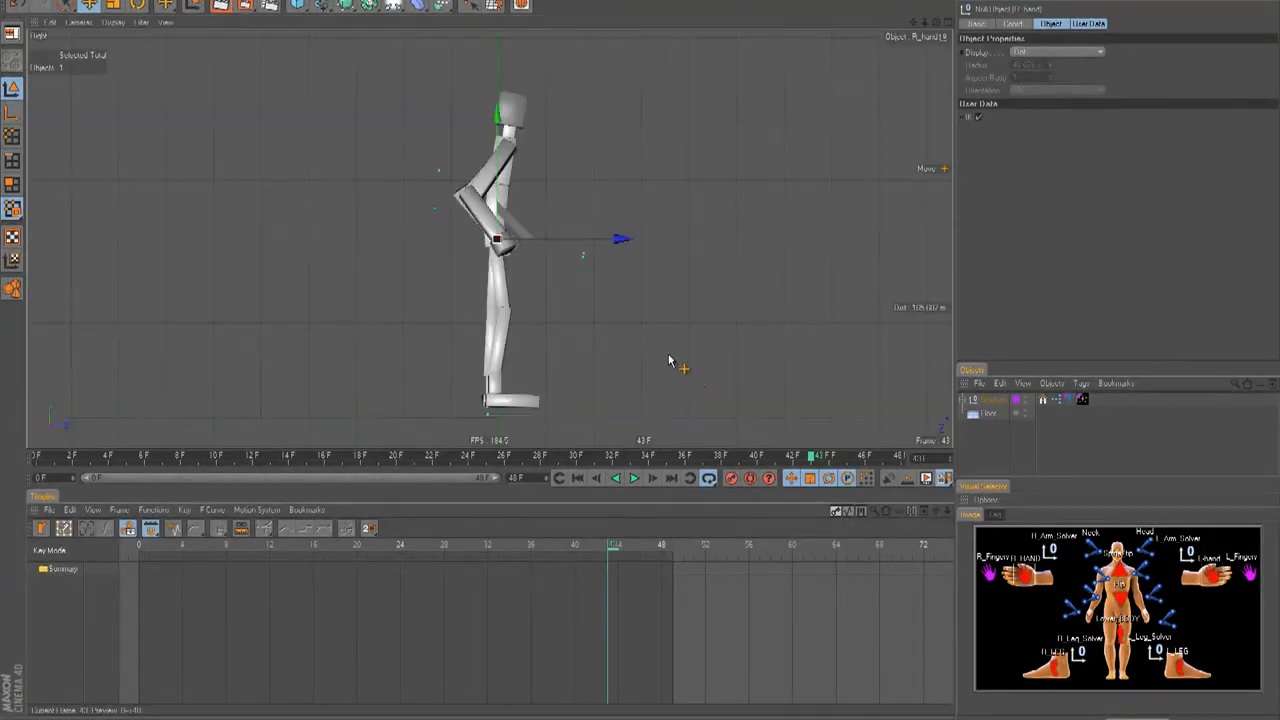
alt+middle_drag(642, 352, 663, 352)
alt+right_drag(663, 352, 663, 354)
alt+middle_drag(663, 354, 649, 352)
alt+right_drag(649, 352, 640, 351)
alt+middle_drag(640, 351, 645, 352)
alt+right_drag(645, 352, 633, 349)
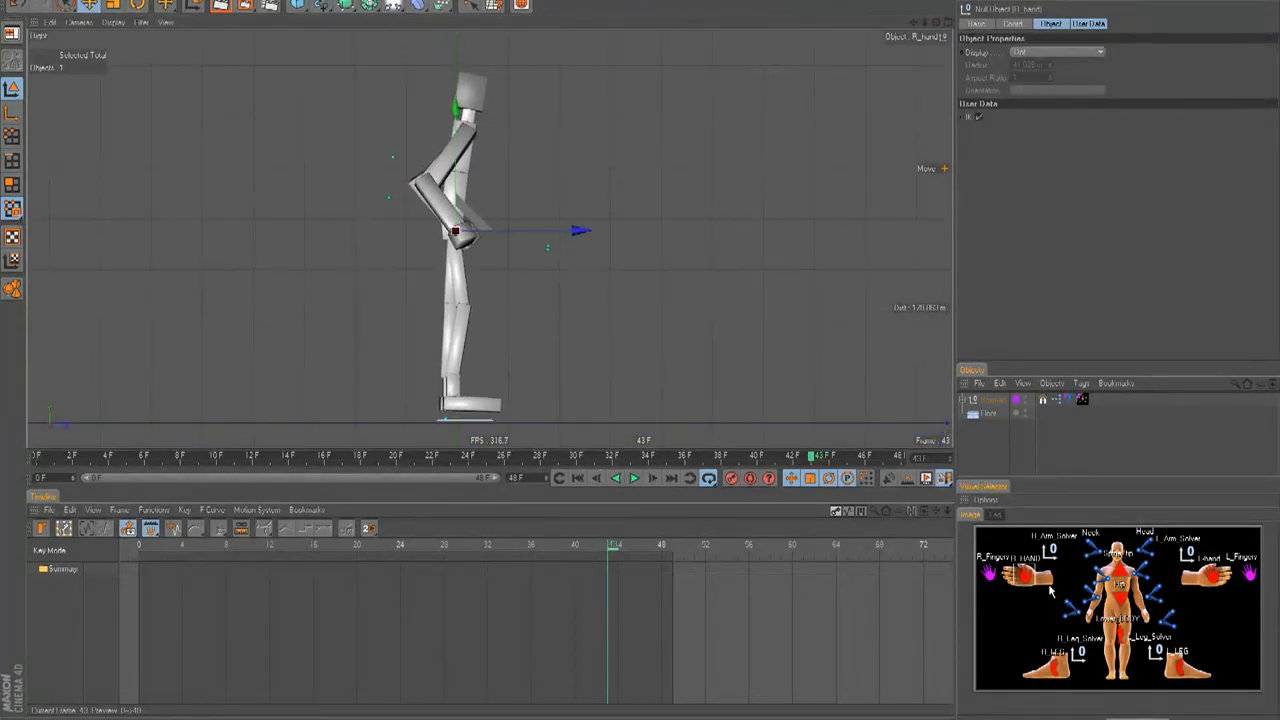
click(1066, 676)
drag(595, 385, 645, 354)
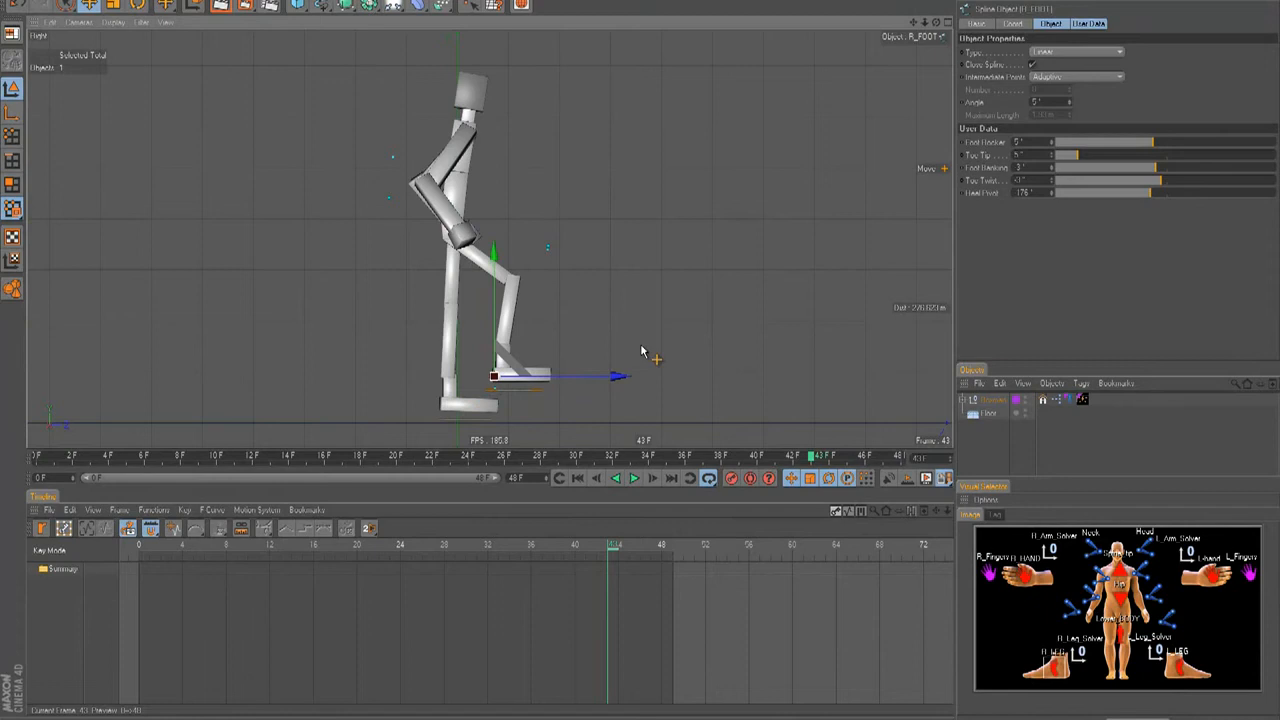
click(1188, 665)
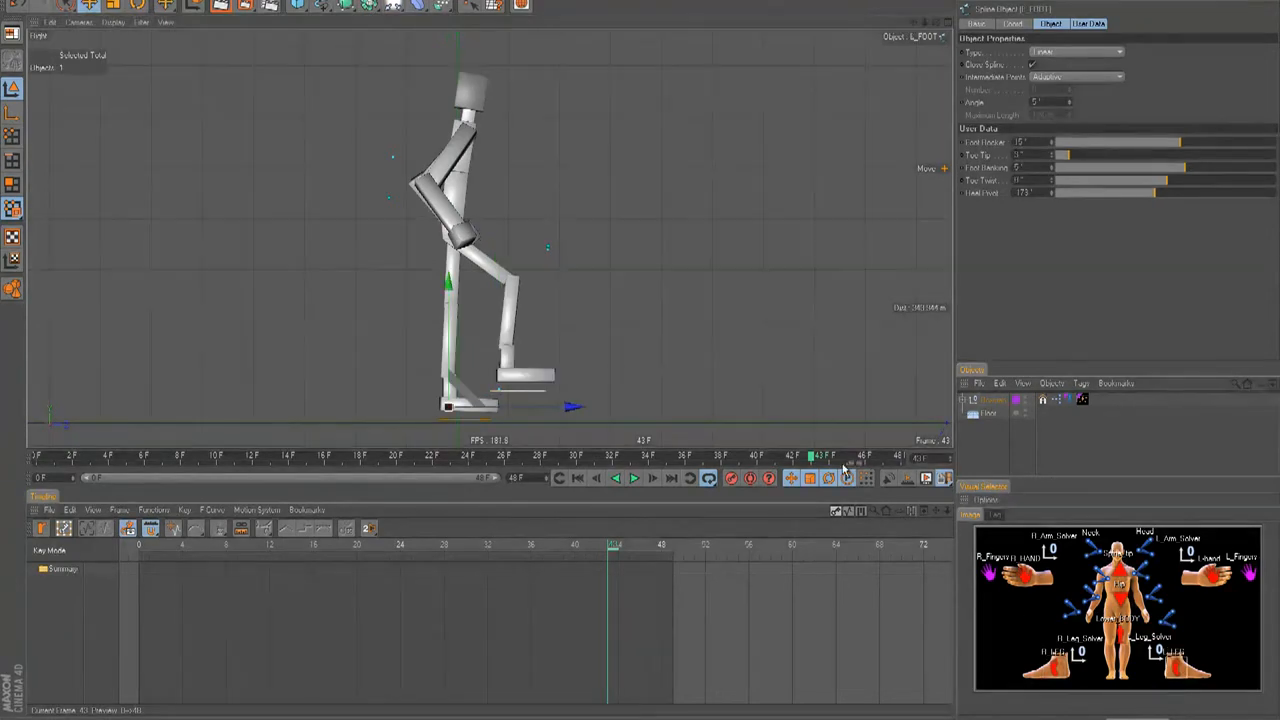
drag(645, 355, 577, 355)
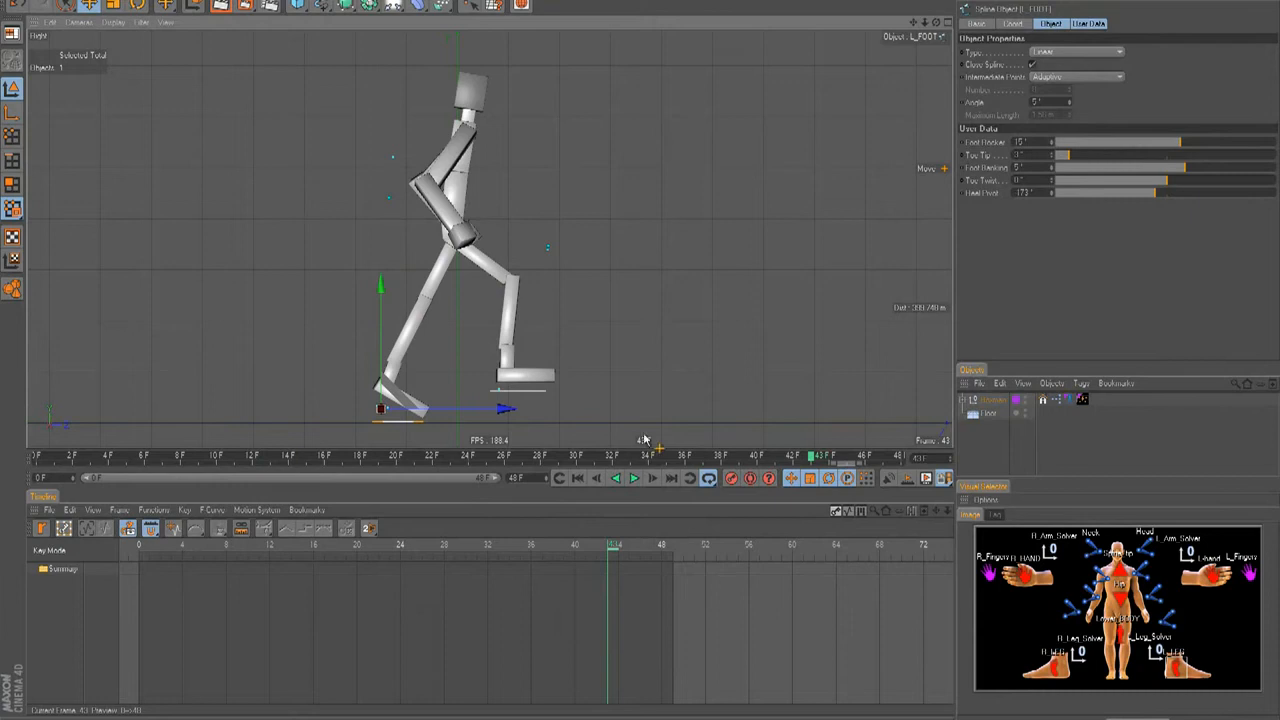
Try moving the neck control in the back view, undo that move and return to the side view.
key(F4)
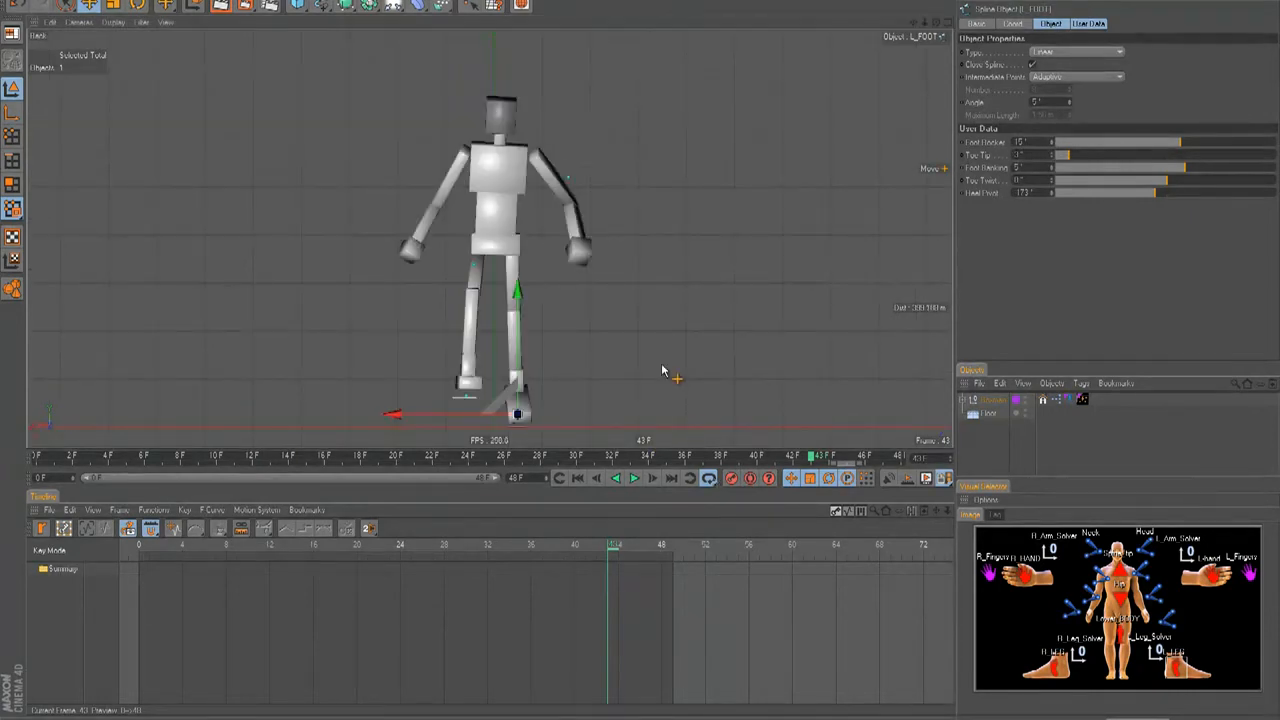
click(1097, 562)
drag(871, 374, 640, 352)
key(ctrl+z)
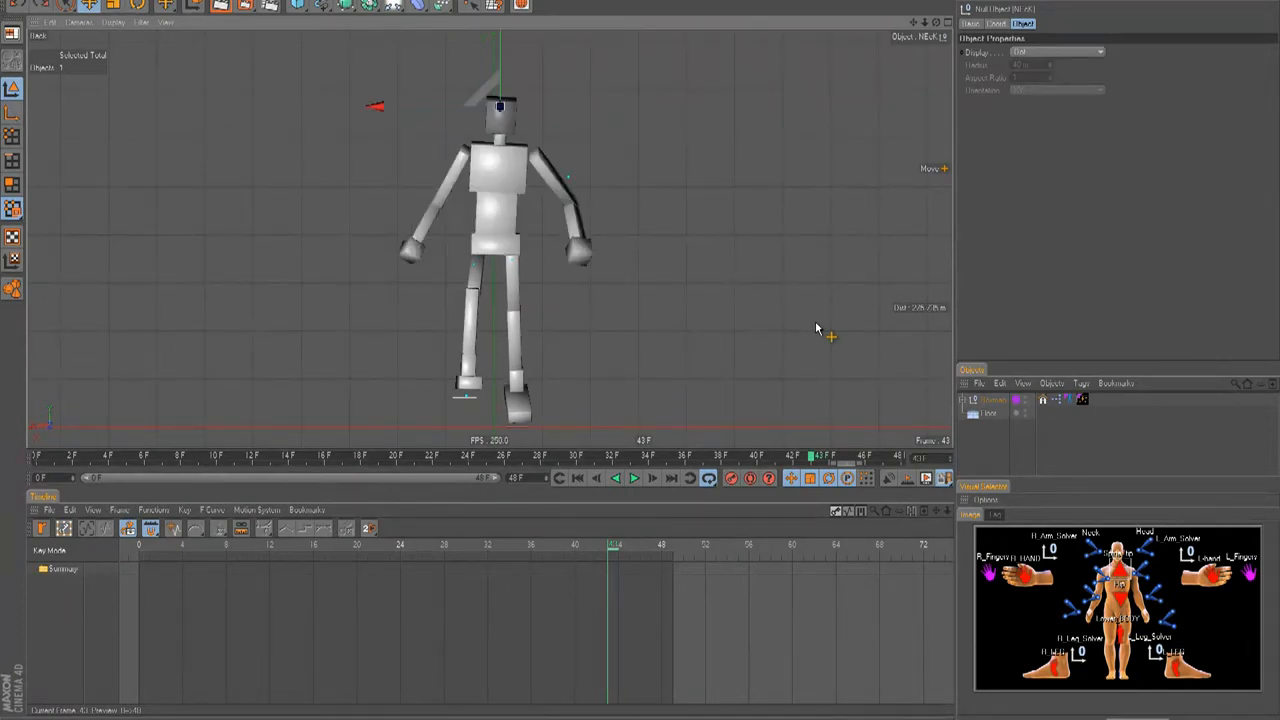
key(F3)
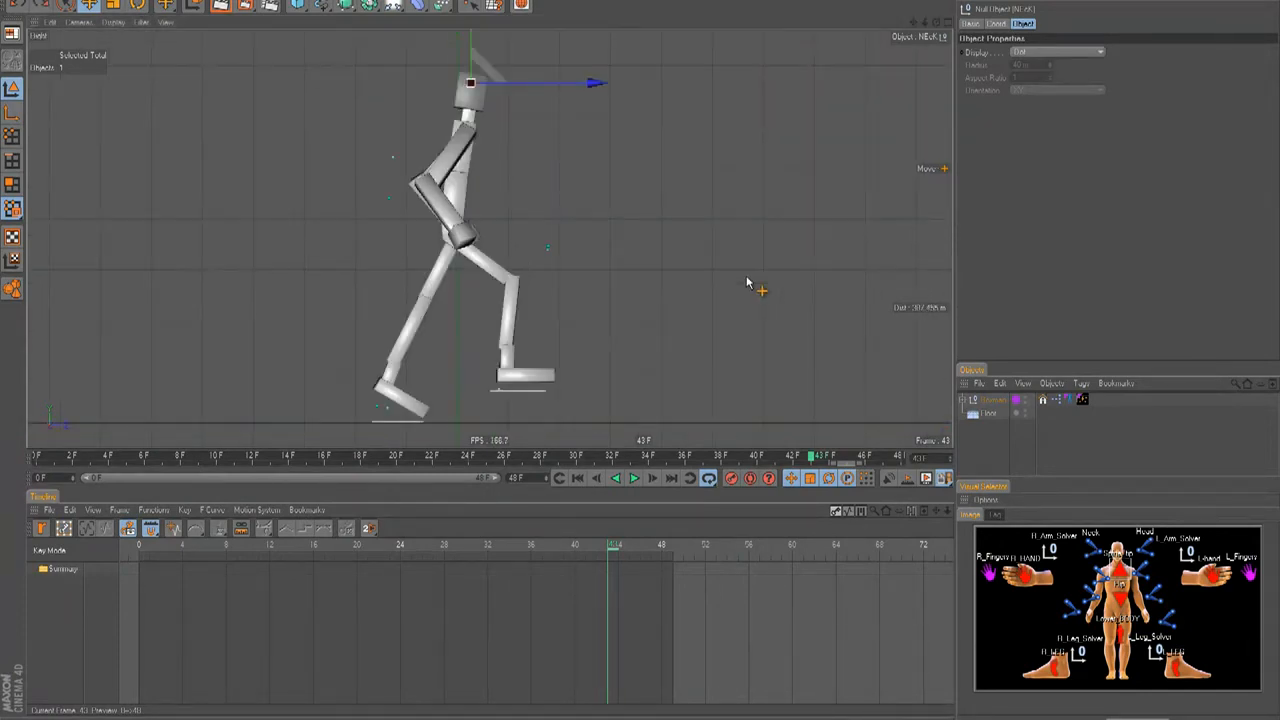
Move the left foot slightly down and forward, and return the animation to frame 0.
click(1168, 670)
drag(762, 436, 642, 352)
drag(558, 565, 144, 548)
click(288, 458)
drag(282, 467, 36, 499)
drag(163, 550, 24, 567)
drag(80, 463, 34, 456)
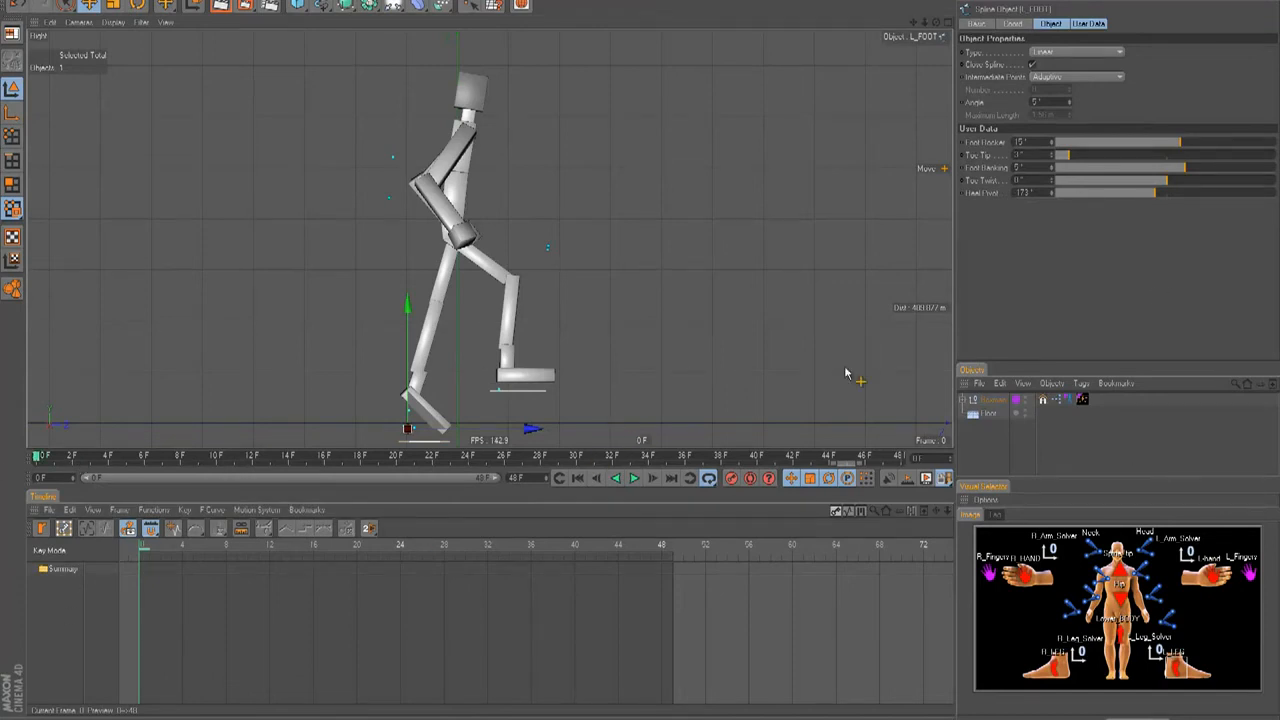
Raise the left foot slightly and move the right foot slightly back and down in the side view.
mouse_move(641, 352)
mouse_down()
mouse_move(637, 333)
mouse_move(641, 352)
mouse_up()
alt+middle_drag(641, 344, 641, 347)
click(1054, 663)
drag(641, 347, 642, 352)
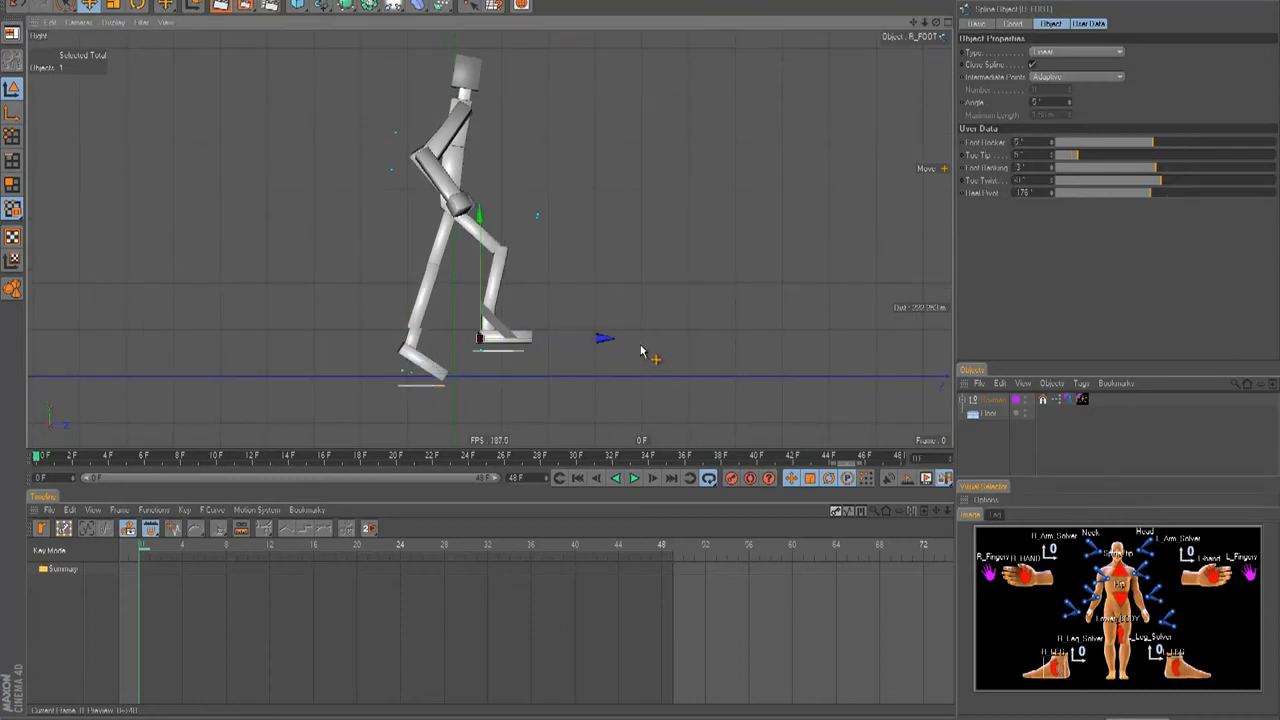
alt+middle_drag(712, 314, 641, 349)
alt+right_drag(641, 349, 664, 332)
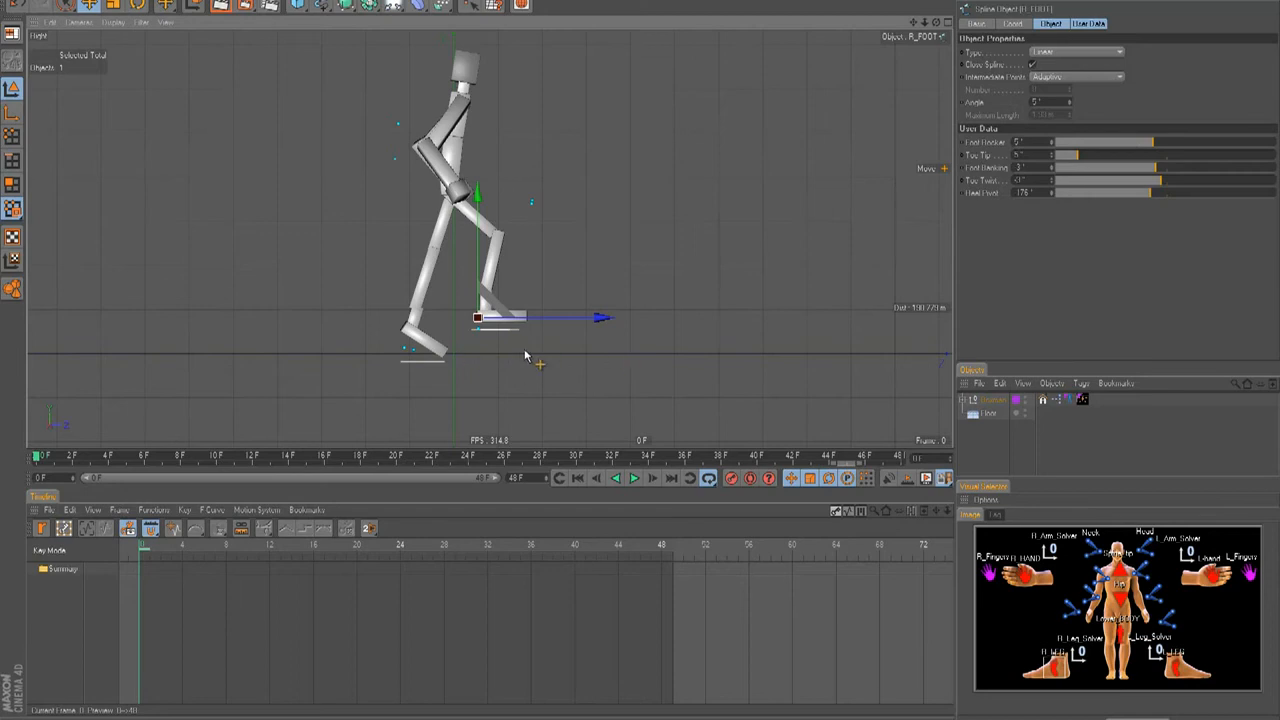
Add a cube, lower it until its upper face meets the ground line, and stretch it lengthwise along Z.
click(298, 6)
drag(439, 205, 439, 247)
drag(485, 369, 490, 369)
drag(654, 352, 651, 354)
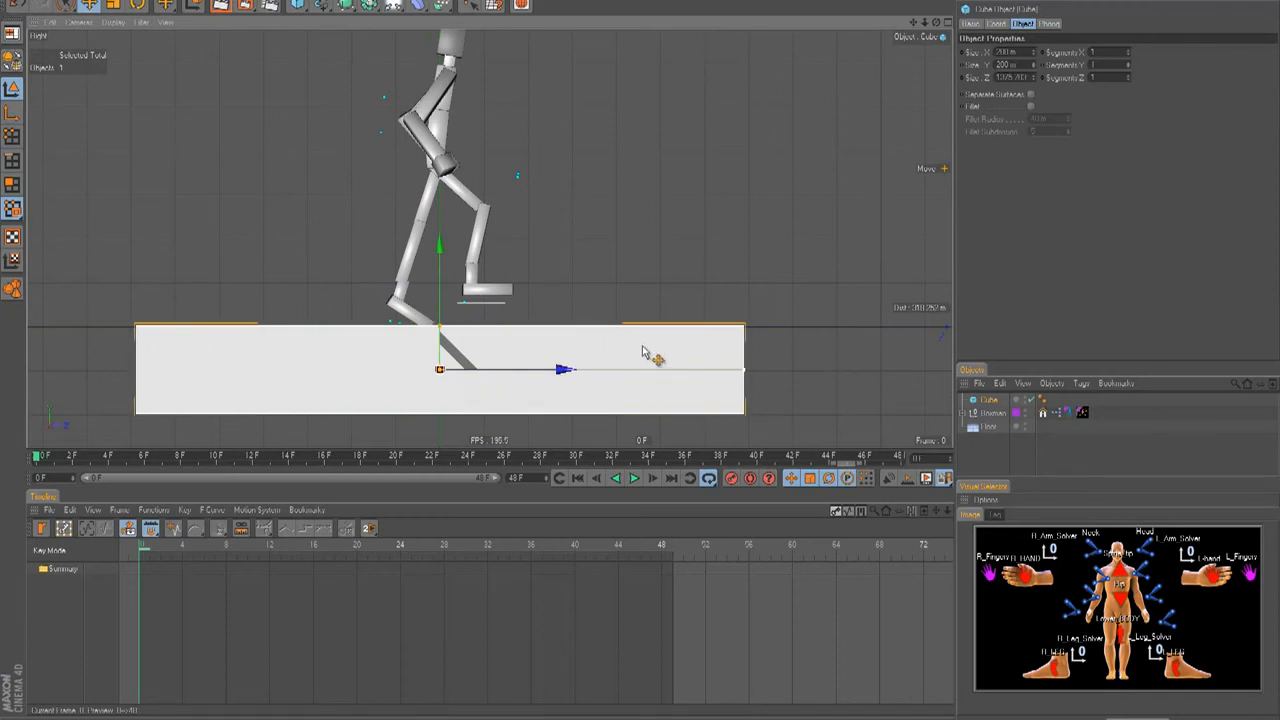
Widen the ground cube along X in the top view and check it from the side and back.
key(F2)
alt+right_drag(546, 301, 470, 301)
drag(518, 248, 672, 248)
key(F3)
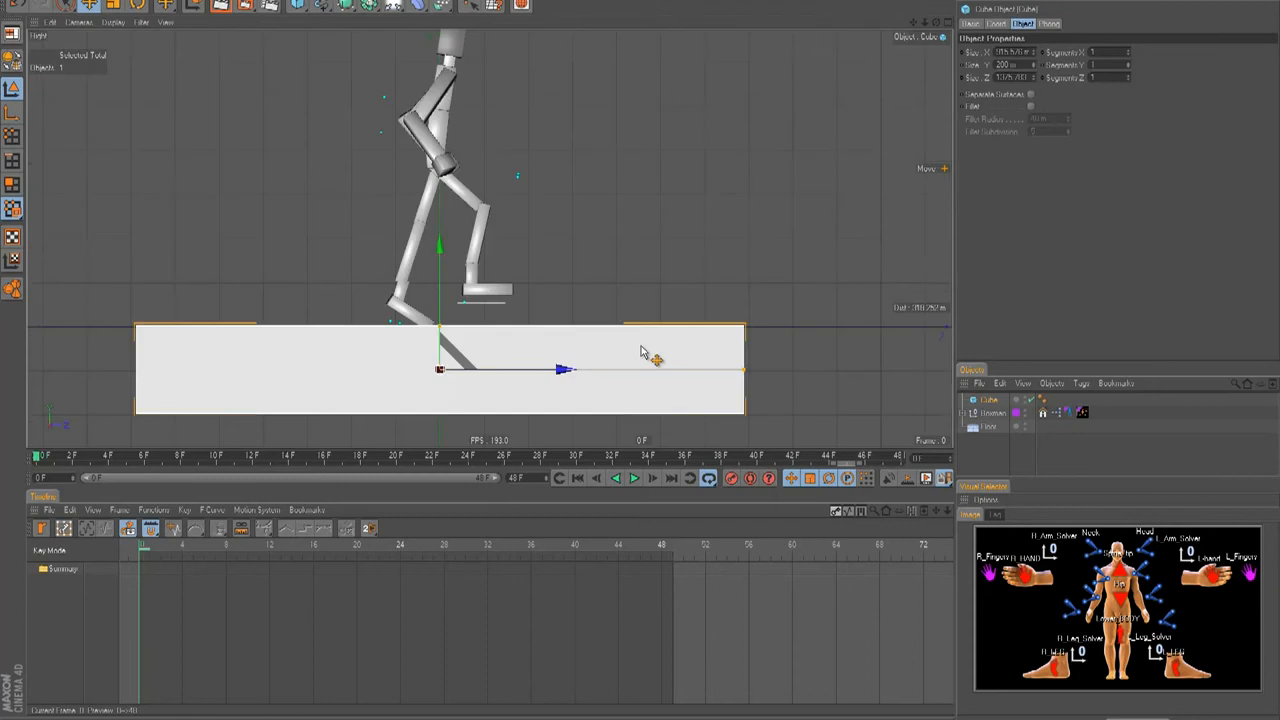
key(F4)
alt+middle_drag(527, 283, 514, 216)
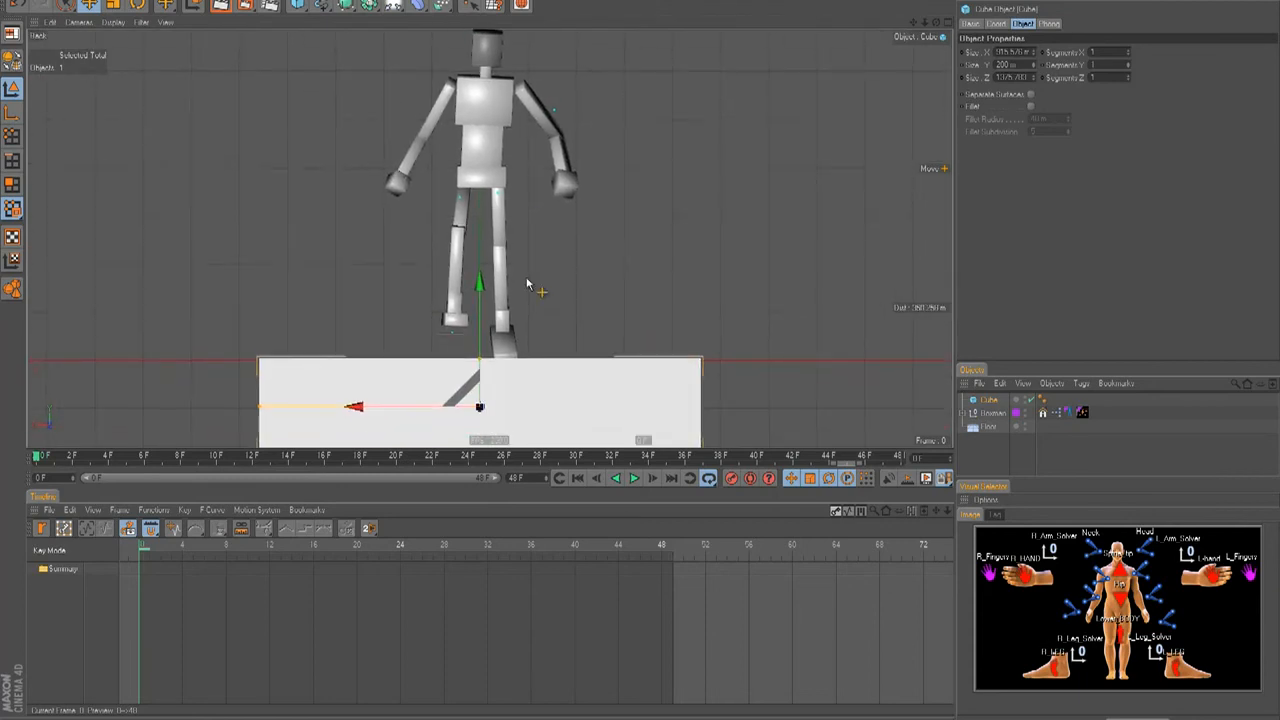
Select the lower body control and move it slightly down in the side view above the ground cube.
key(F3)
key(F2)
key(F1)
key(F2)
key(F3)
alt+middle_drag(640, 354, 643, 384)
alt+right_drag(640, 346, 617, 351)
click(1113, 638)
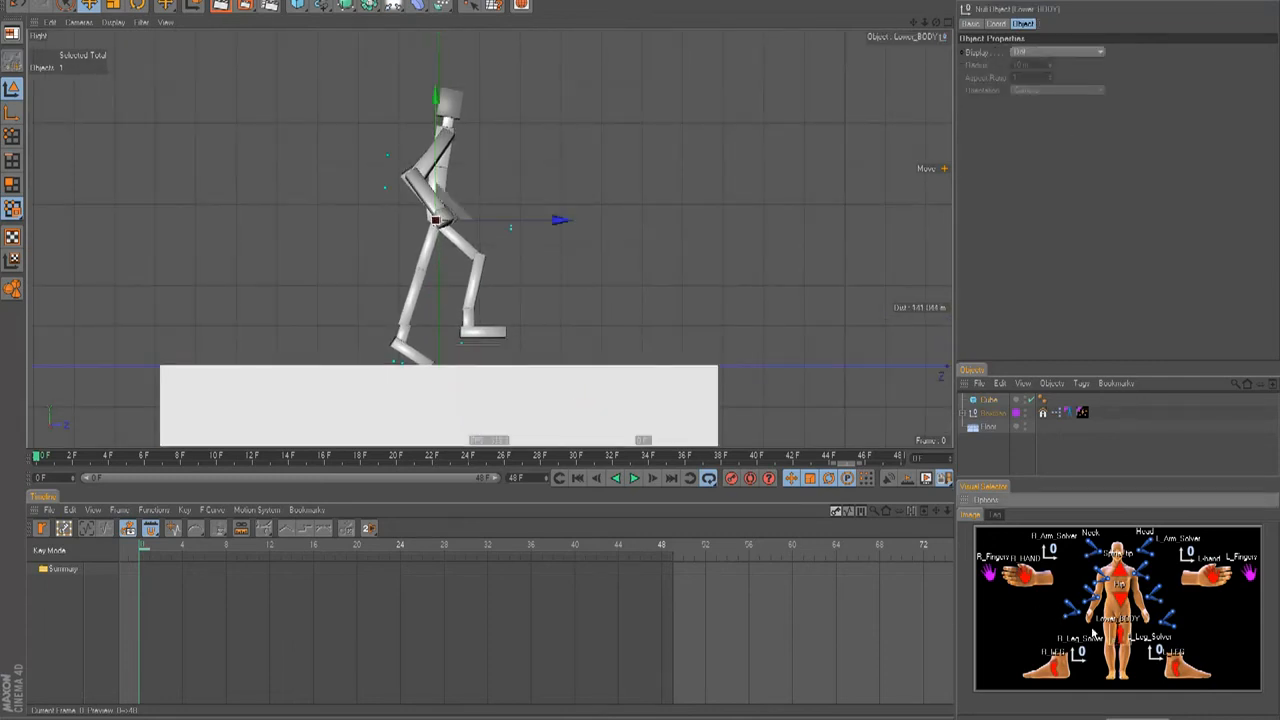
drag(624, 292, 622, 309)
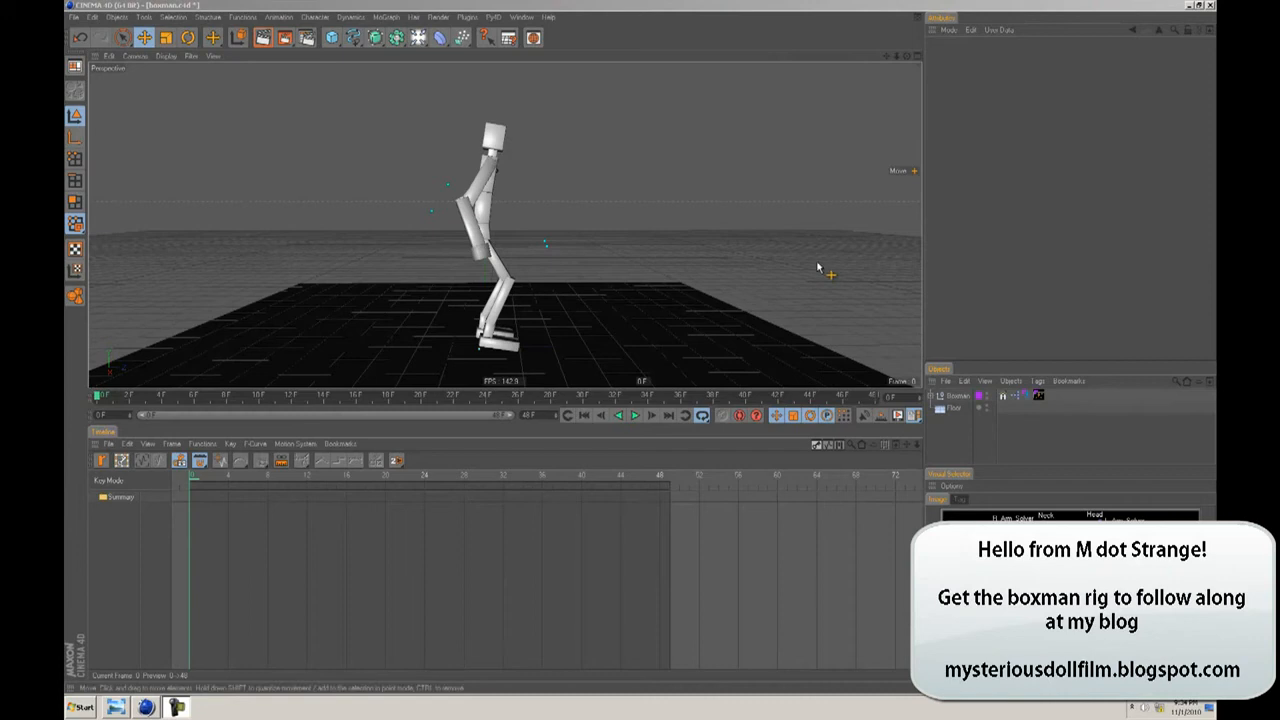
Examine the boxman rig in the perspective view, including its textured face and its side profile.
alt+drag(769, 262, 639, 346)
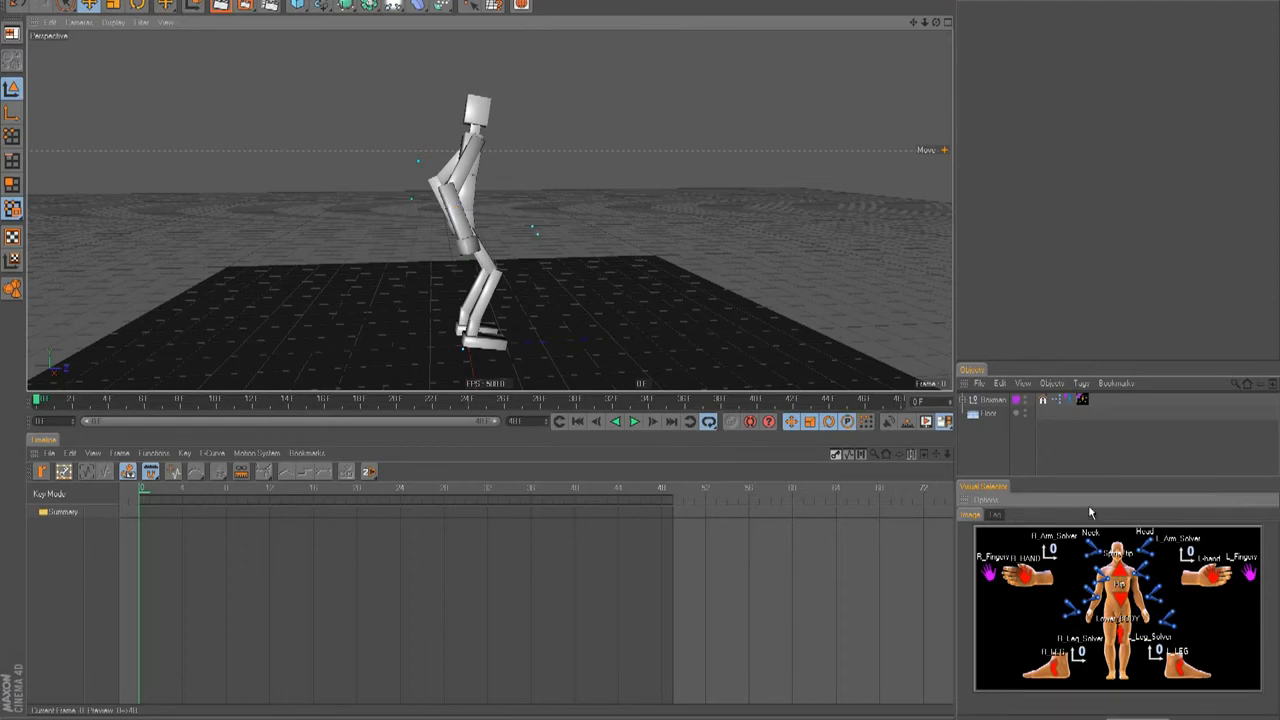
mouse_move(400, 190)
alt+right_down()
mouse_move(643, 351)
mouse_move(402, 191)
alt+right_up()
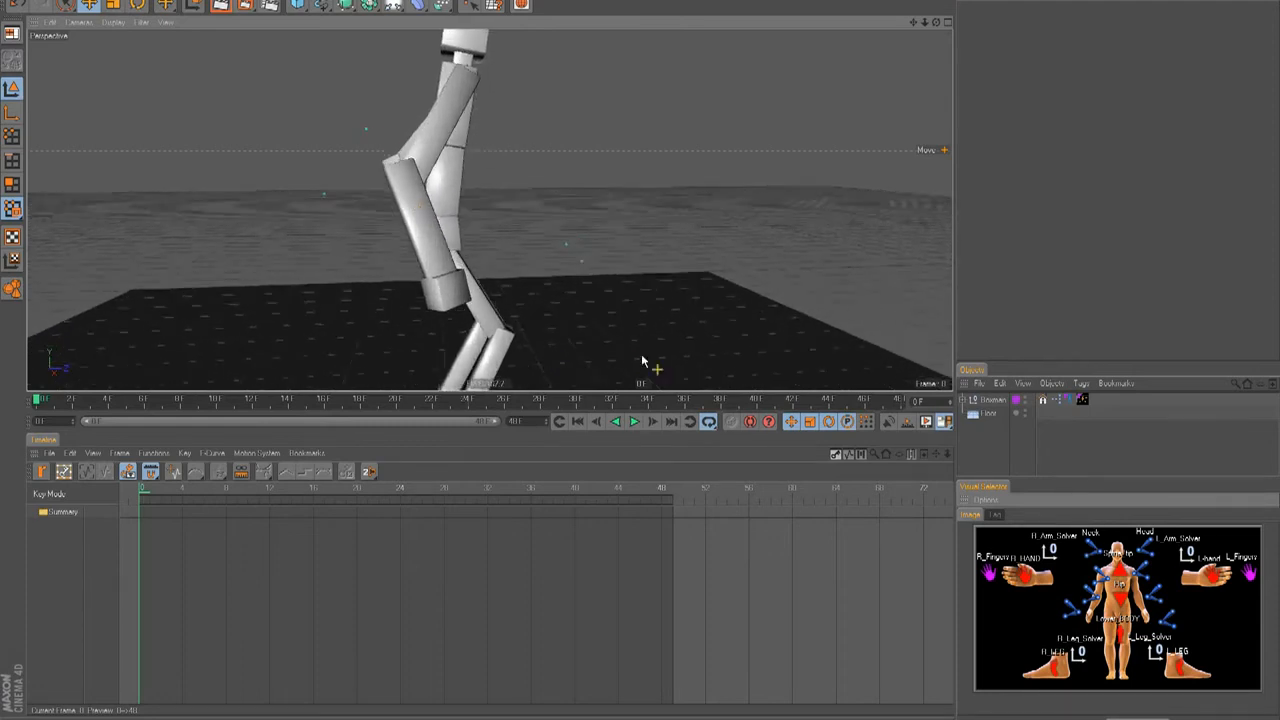
alt+middle_drag(402, 191, 641, 352)
alt+right_drag(641, 352, 394, 194)
alt+drag(394, 194, 637, 347)
alt+middle_drag(637, 347, 640, 346)
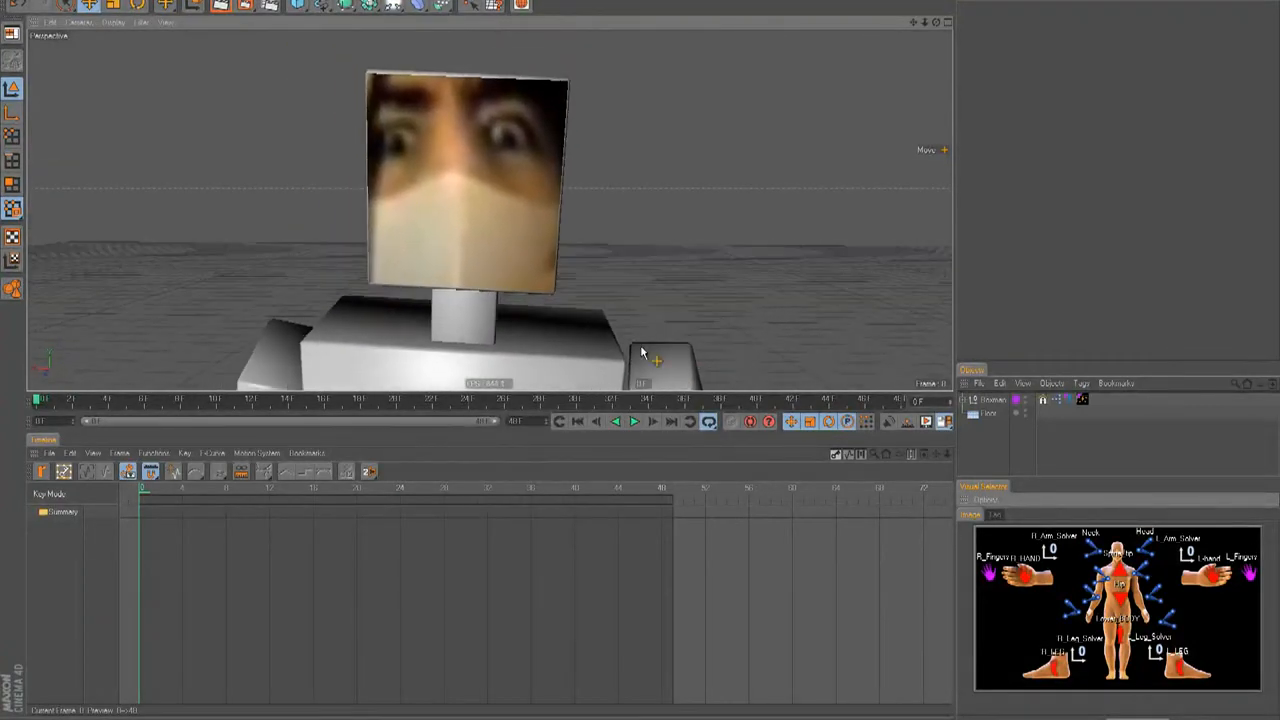
alt+drag(641, 351, 641, 352)
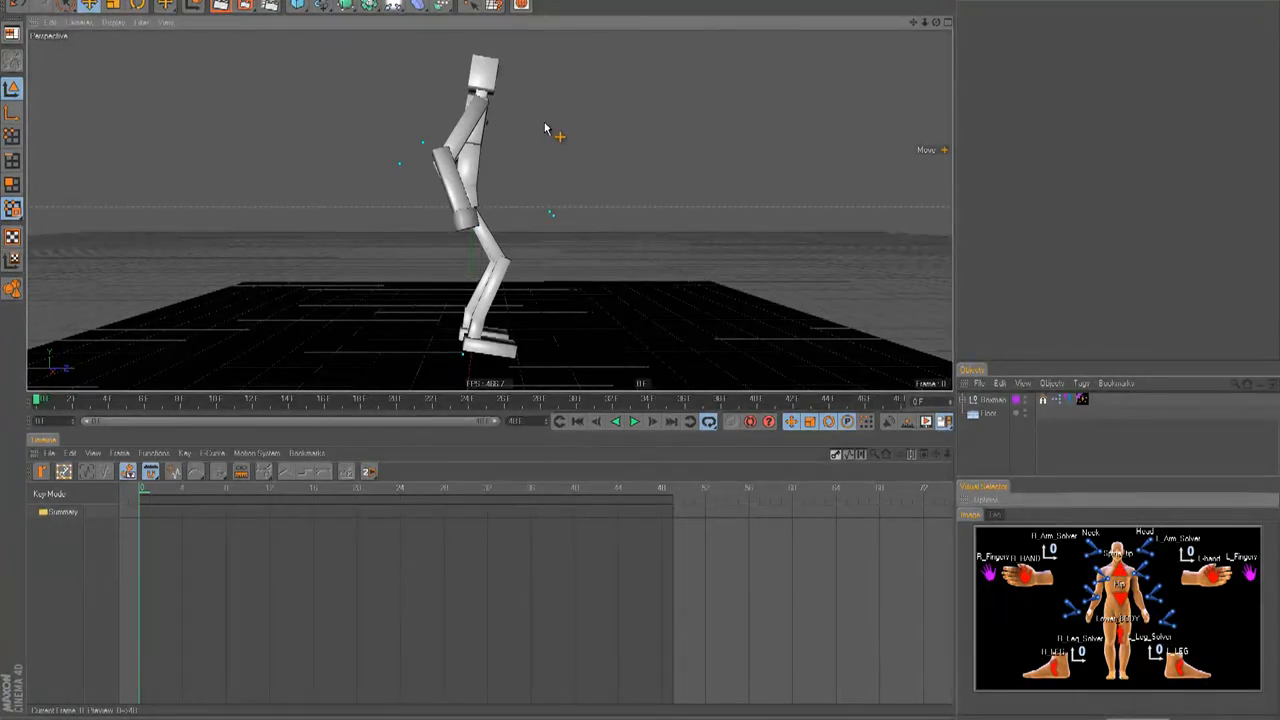
alt+drag(541, 130, 646, 354)
alt+drag(571, 147, 646, 357)
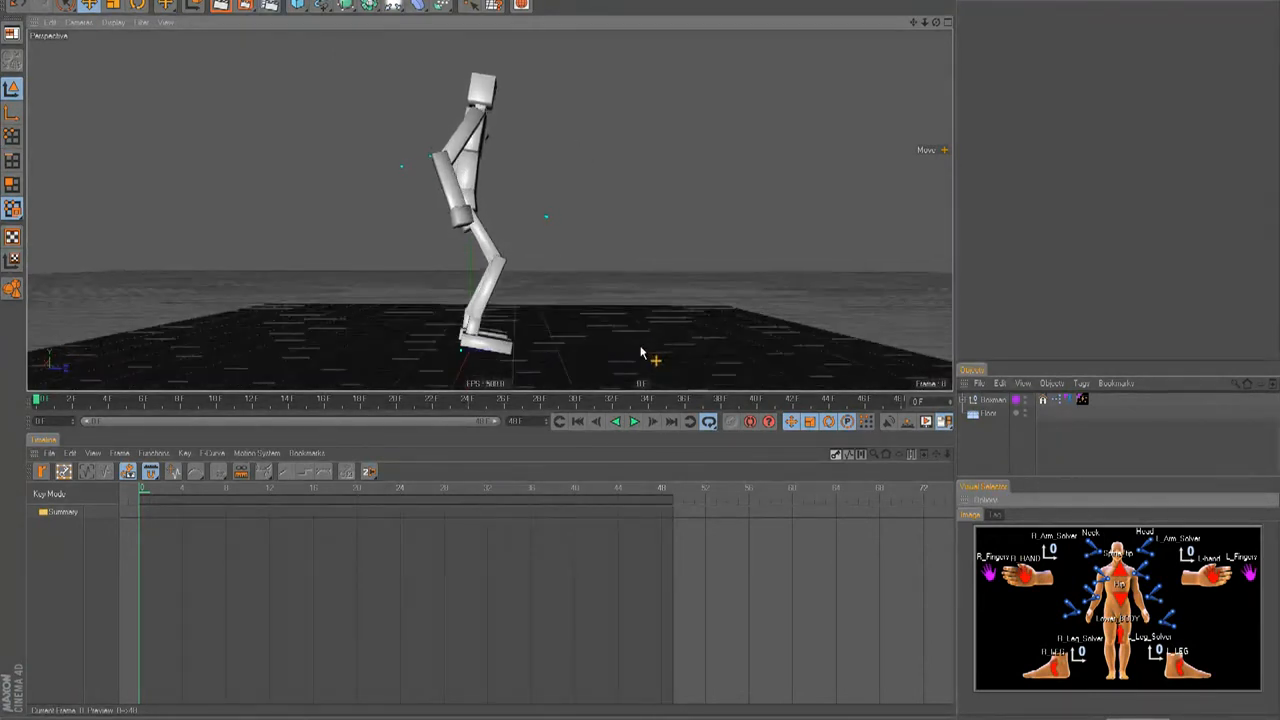
Lower the right foot and the left foot controls in the perspective view.
click(1048, 670)
drag(651, 357, 641, 352)
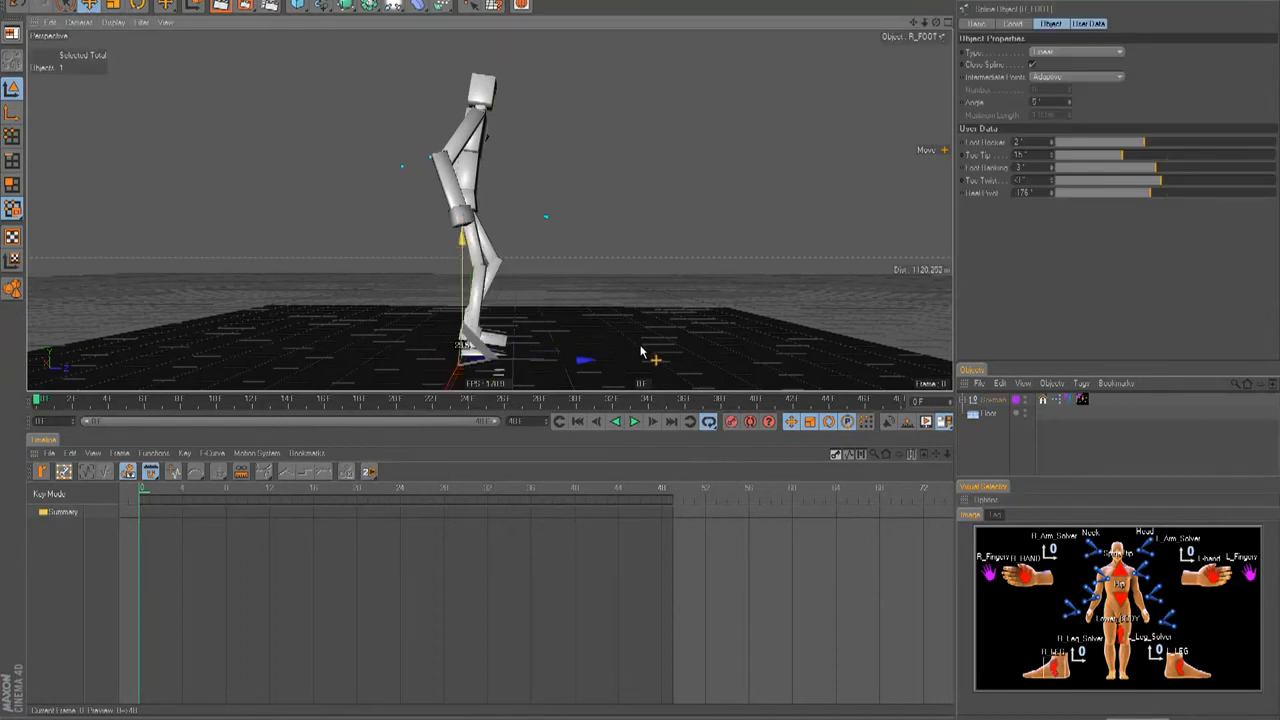
click(1180, 668)
drag(481, 278, 474, 272)
Raise the rig's body, and select the left and right foot controls in turn to compare their settings.
click(1113, 638)
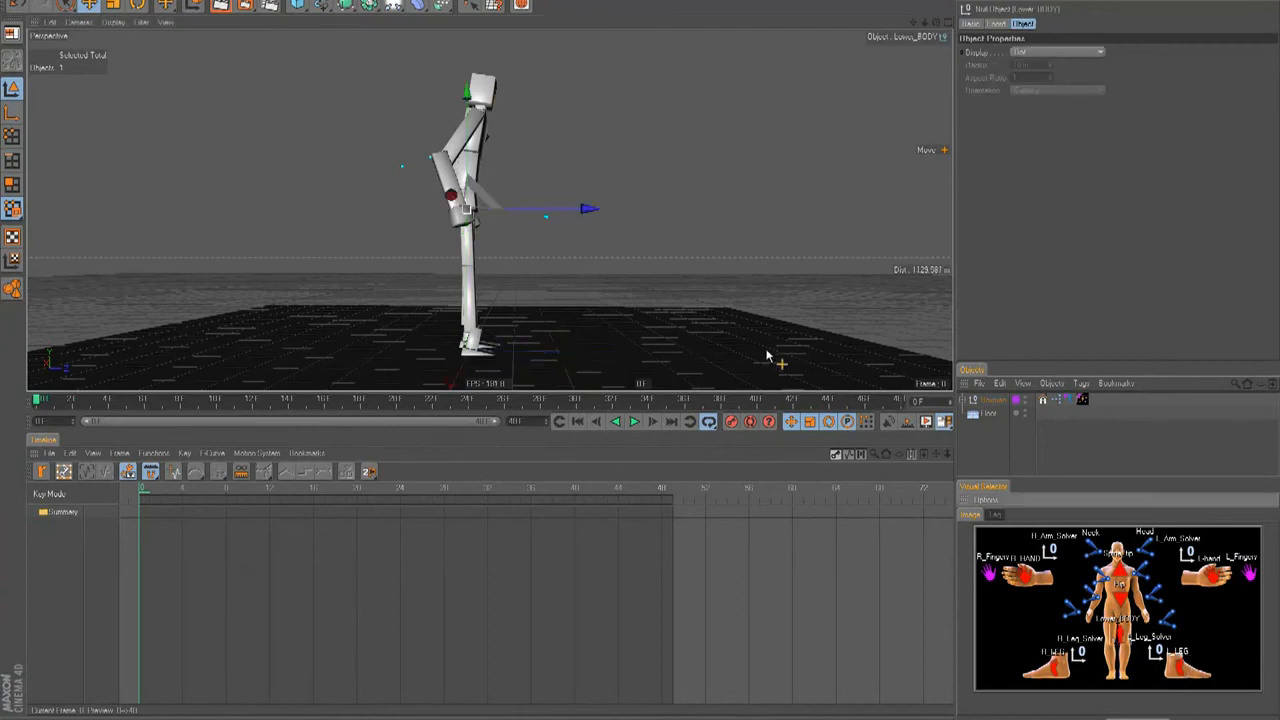
click(993, 399)
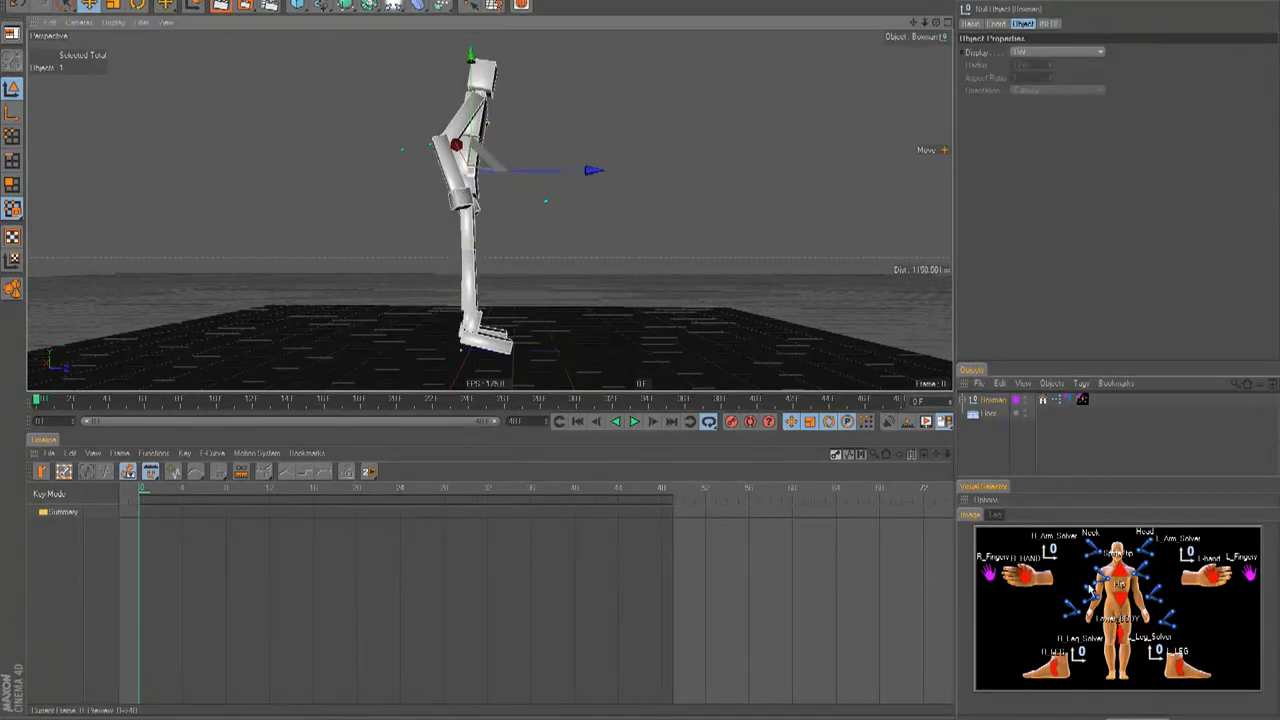
click(1178, 668)
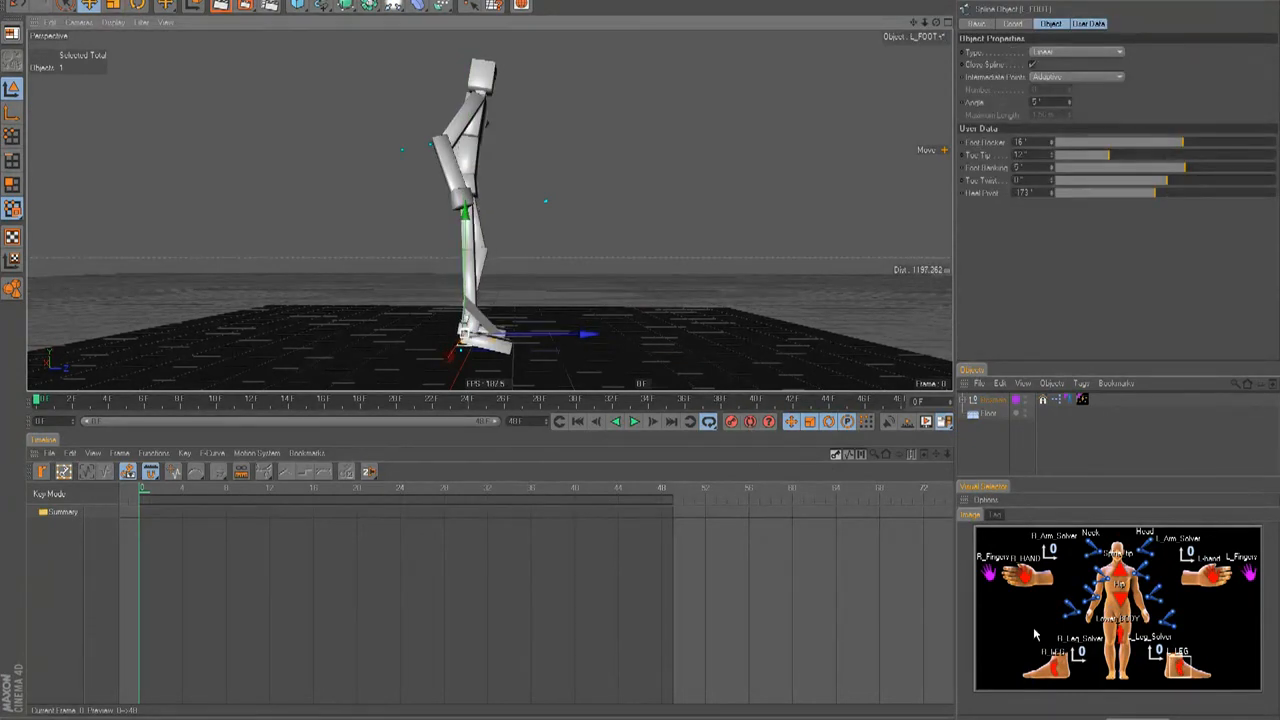
click(1063, 670)
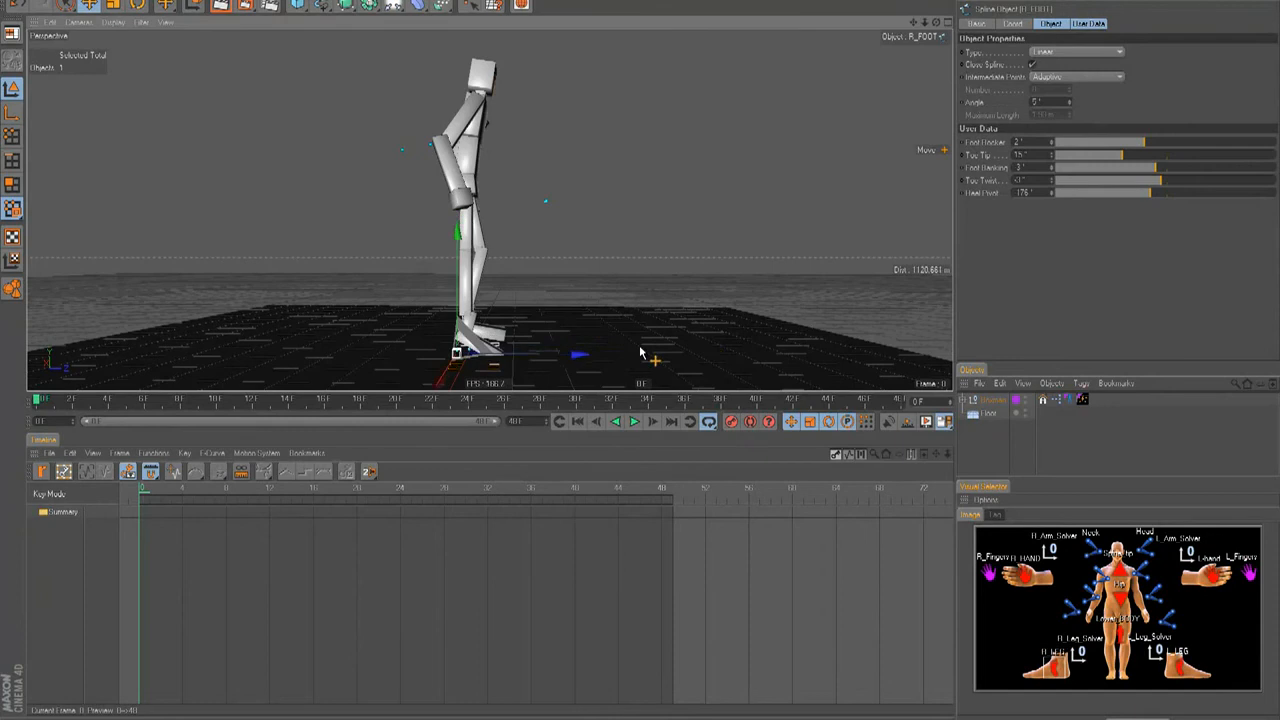
alt+drag(643, 351, 653, 332)
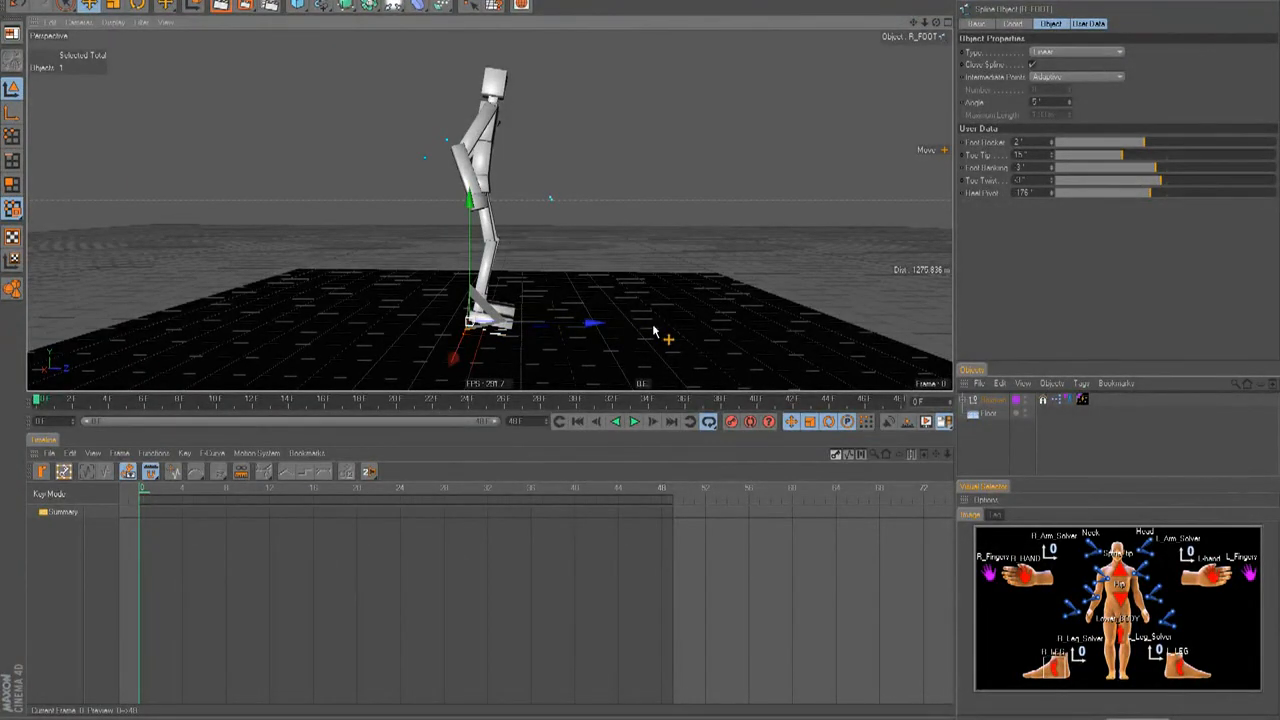
Delete the keyframes at frame 48, and select the right foot, left hand and right hand controls in turn.
alt+drag(618, 293, 642, 349)
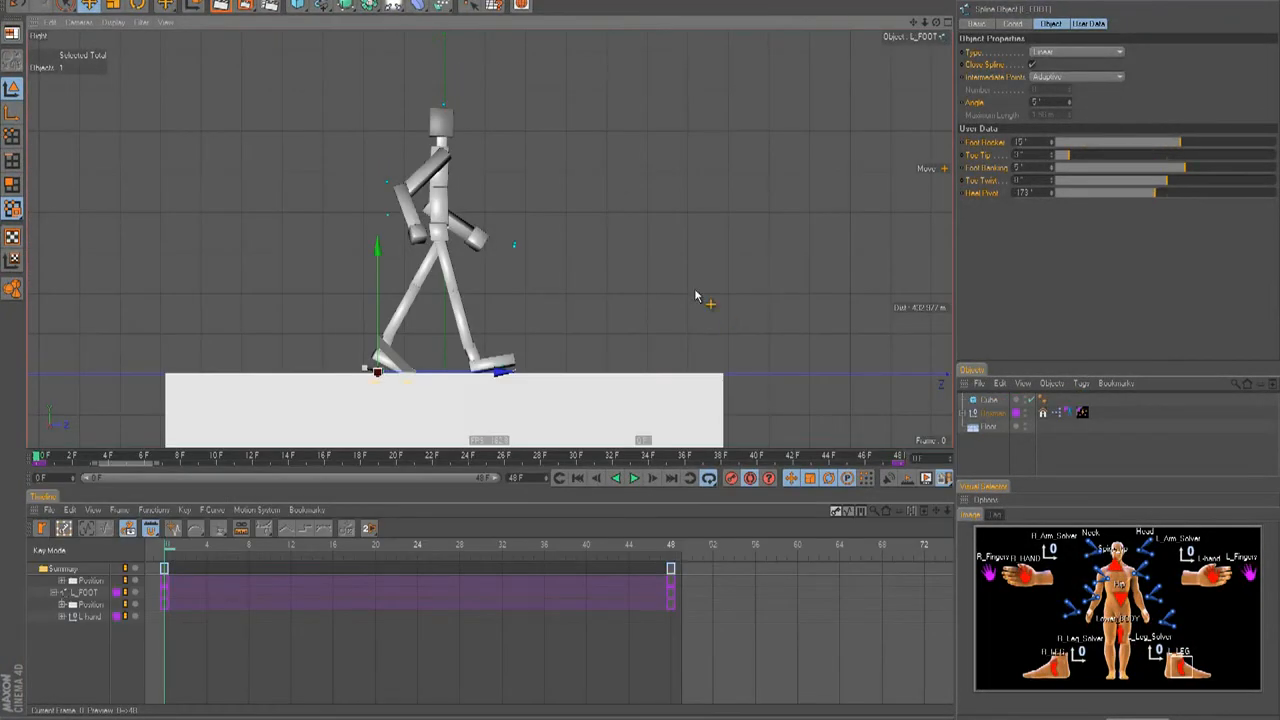
drag(700, 644, 634, 535)
key(Delete)
click(1054, 676)
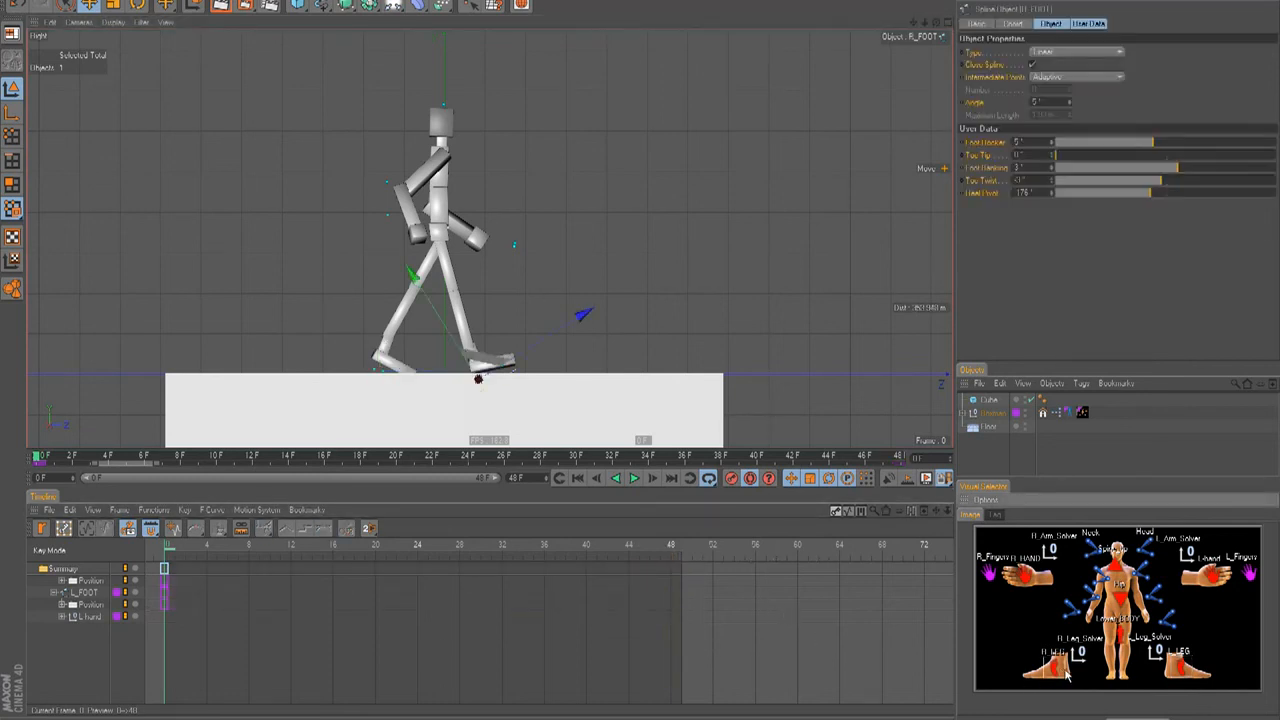
click(1214, 588)
click(1033, 587)
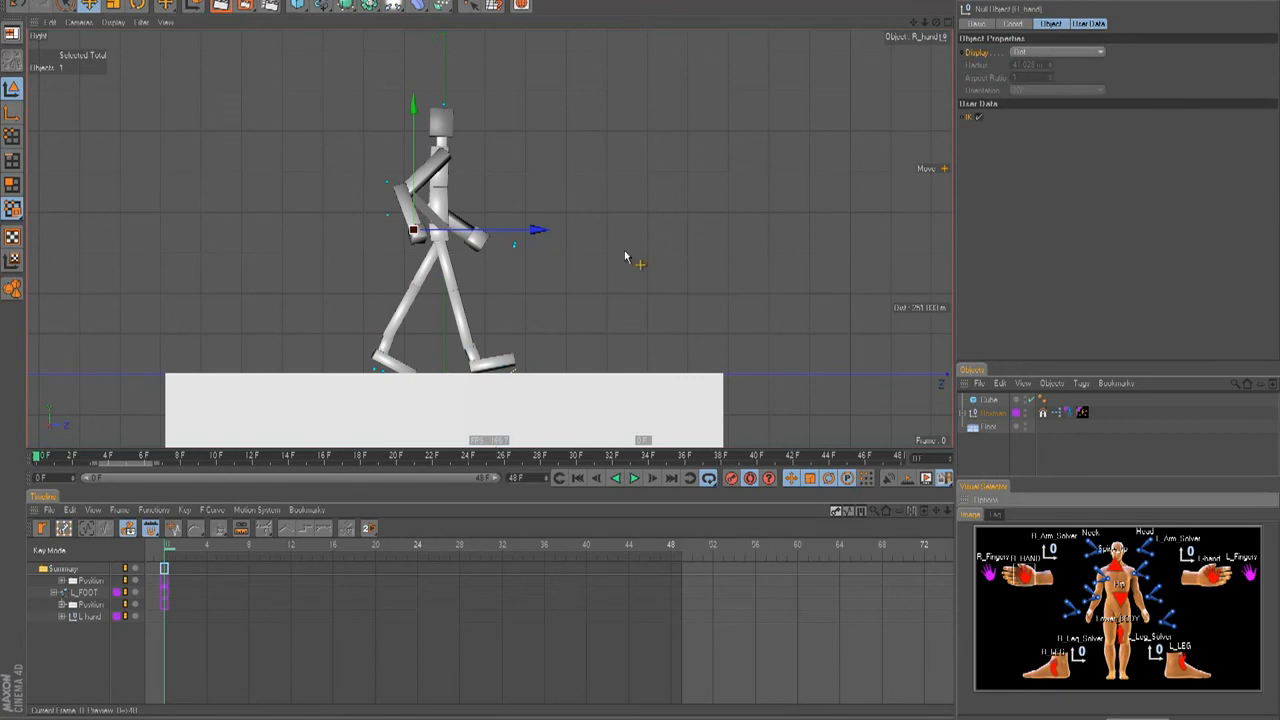
Go to frame 3 and move the left foot control farther back along the ground in the side view.
key(g)
key(g)
key(g)
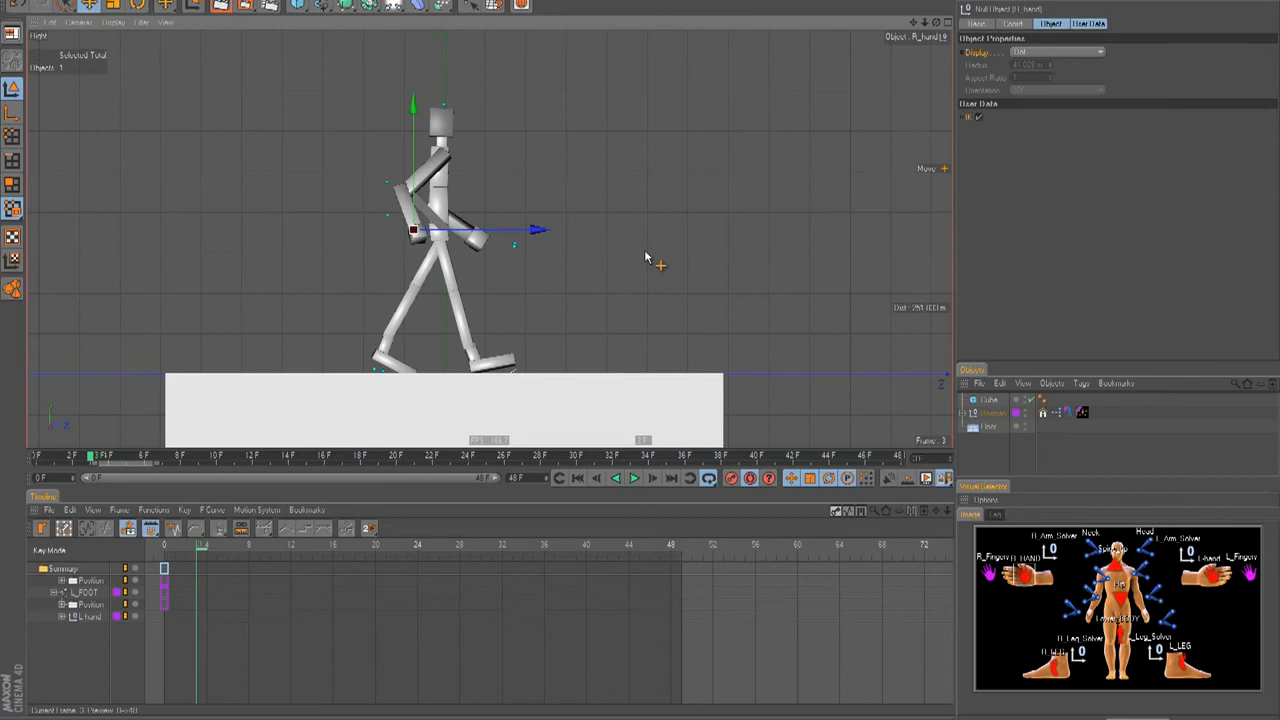
click(1188, 669)
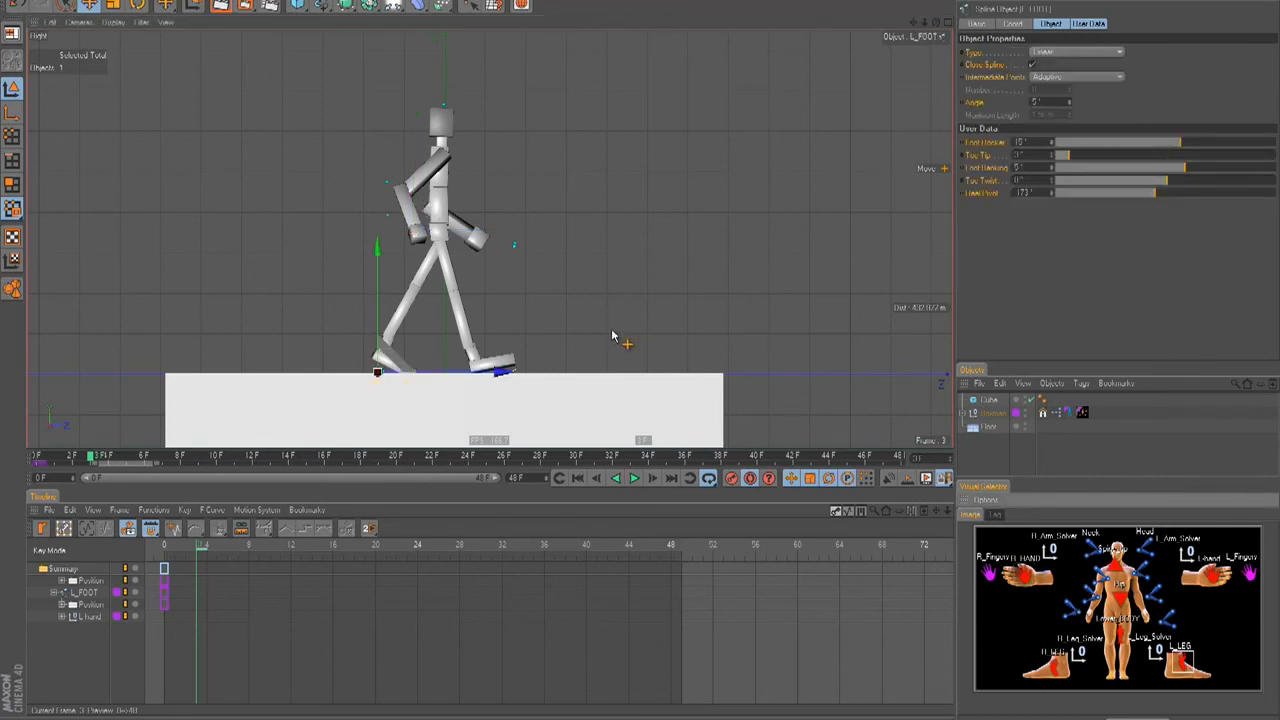
mouse_move(642, 351)
mouse_down()
mouse_move(617, 347)
mouse_move(644, 353)
mouse_up()
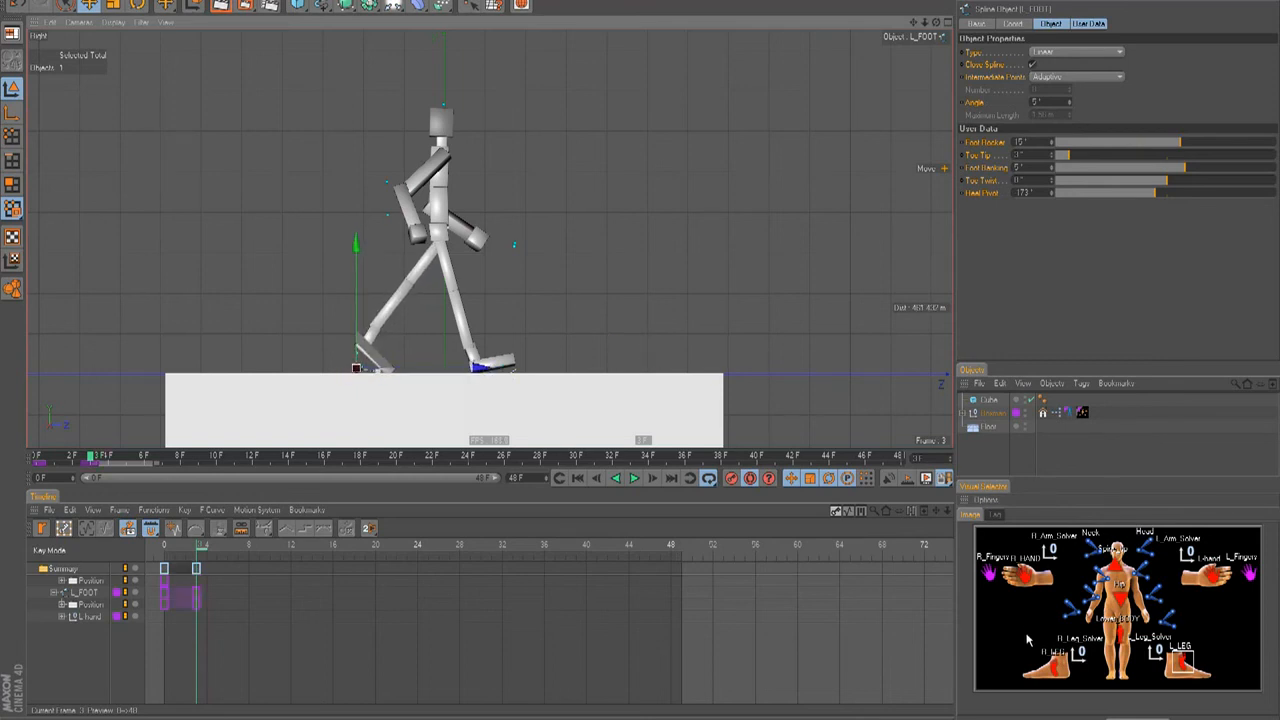
Raise the right foot control at frame 40, and lift it off the ground at frame 3 as well.
click(1047, 670)
click(759, 456)
drag(640, 362, 654, 346)
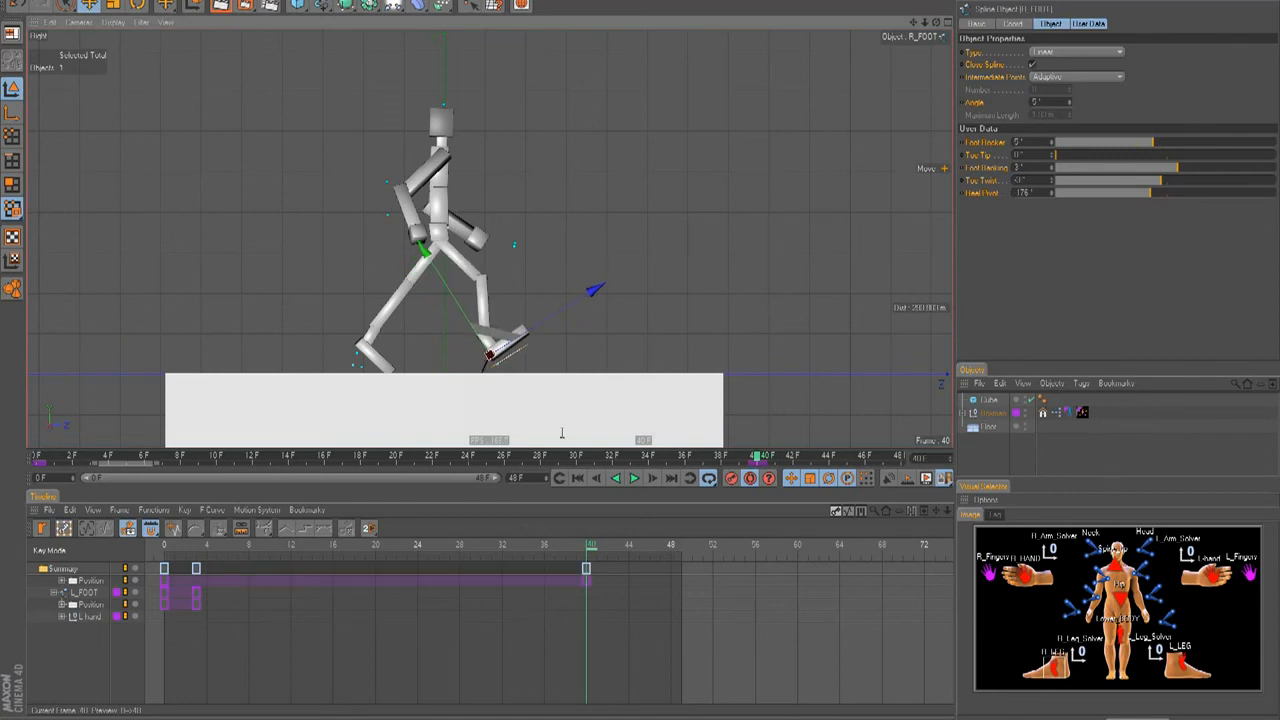
click(199, 545)
drag(588, 368, 649, 357)
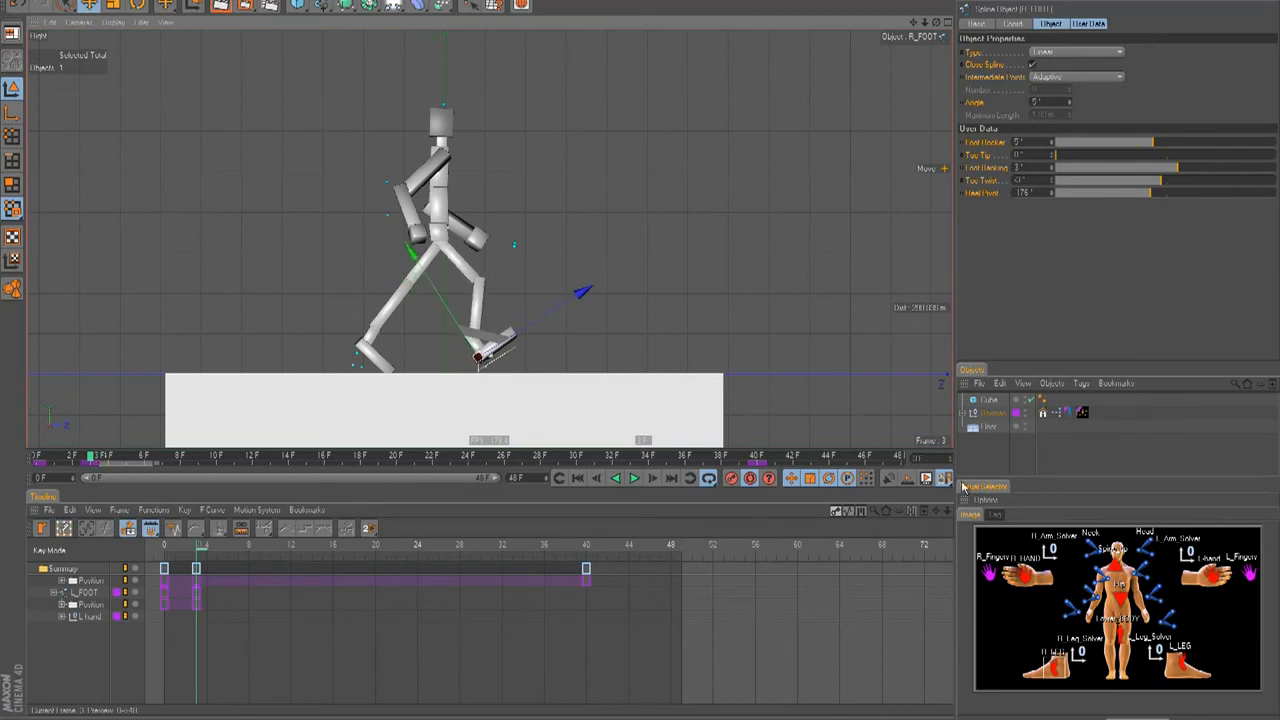
Lift the left foot control at frame 3 and rotate the right foot control about 34° so it lies level with the ground.
click(1190, 668)
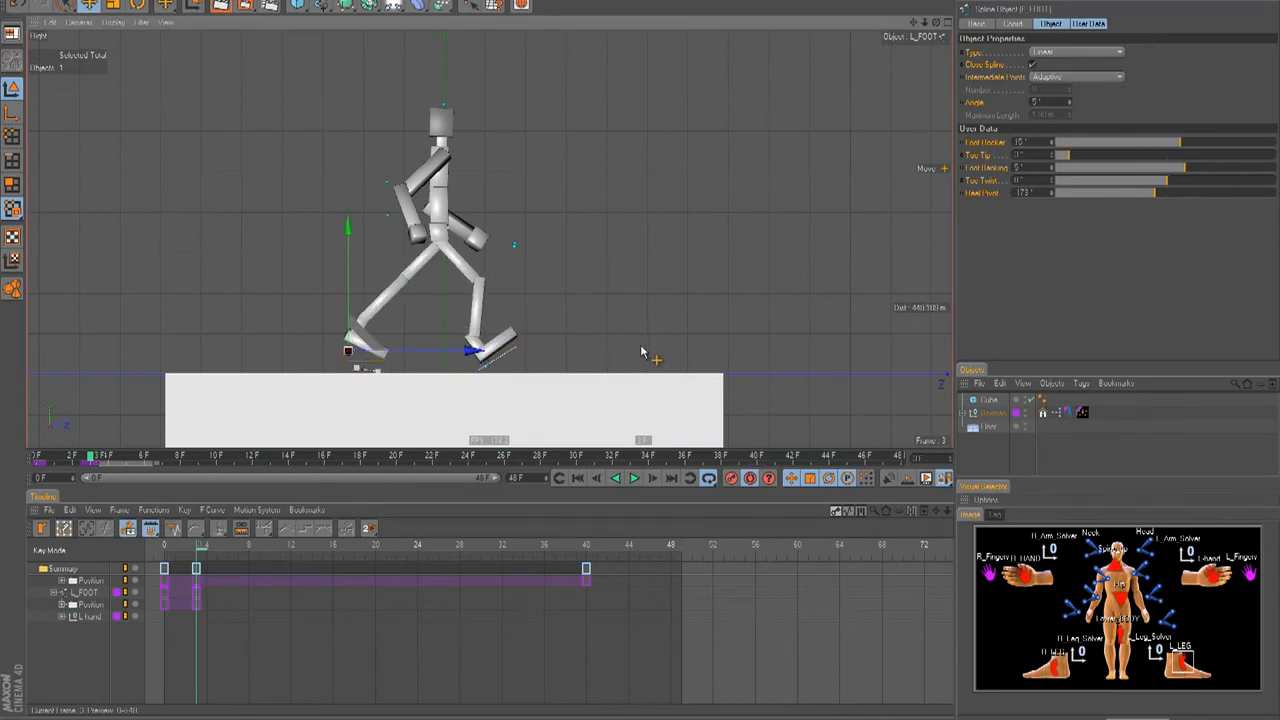
click(1055, 668)
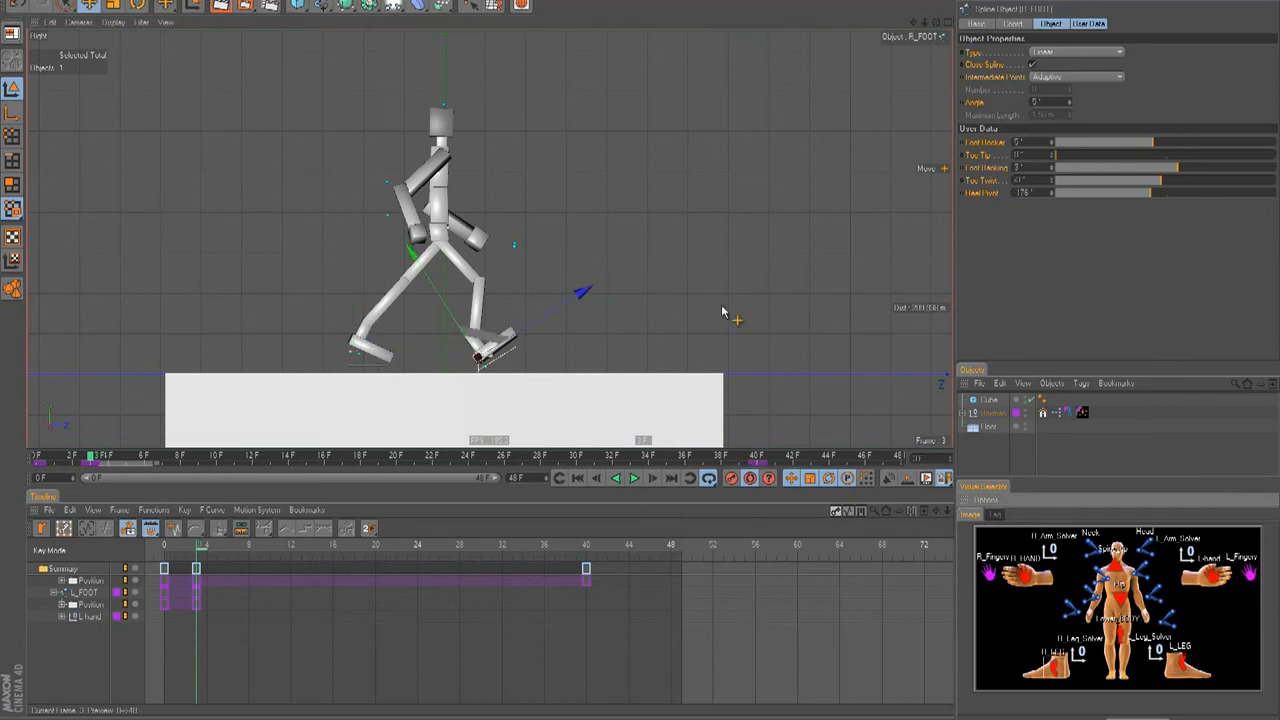
key(r)
drag(534, 302, 530, 334)
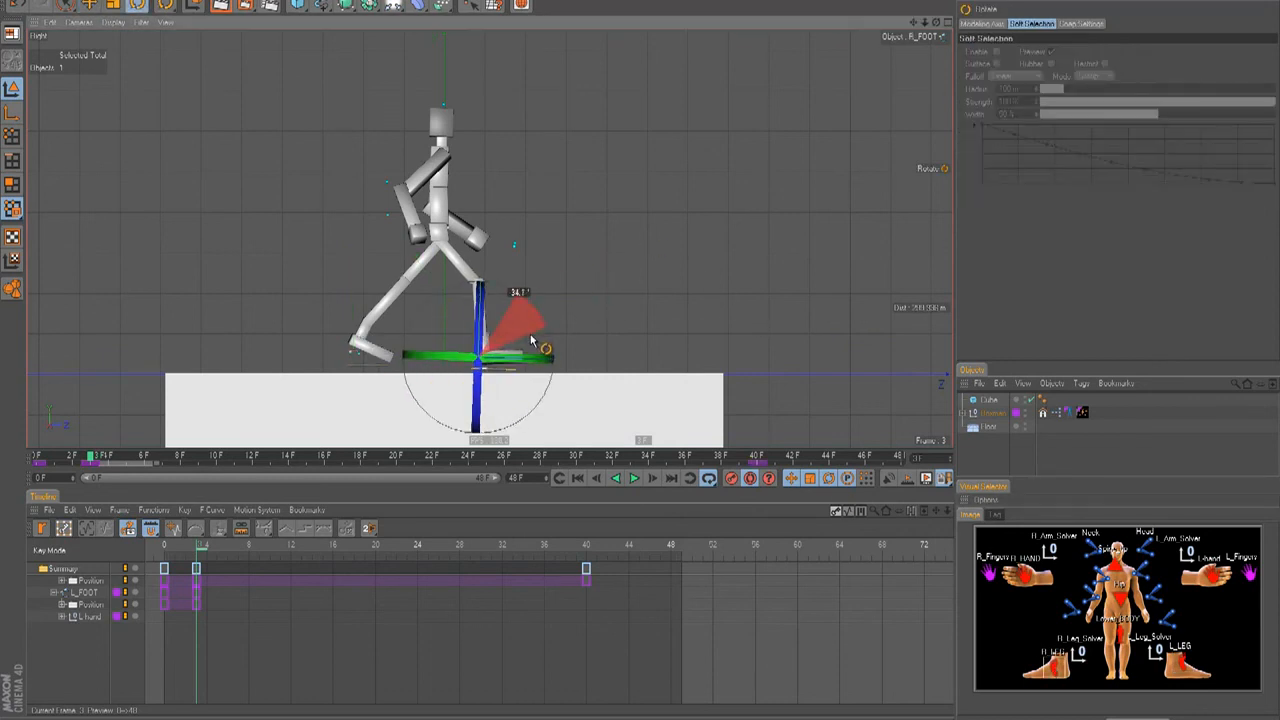
Lower the lower body control at frame 3 and set both feet down on the top surface of the ground cube.
click(1111, 633)
key(e)
drag(423, 163, 646, 354)
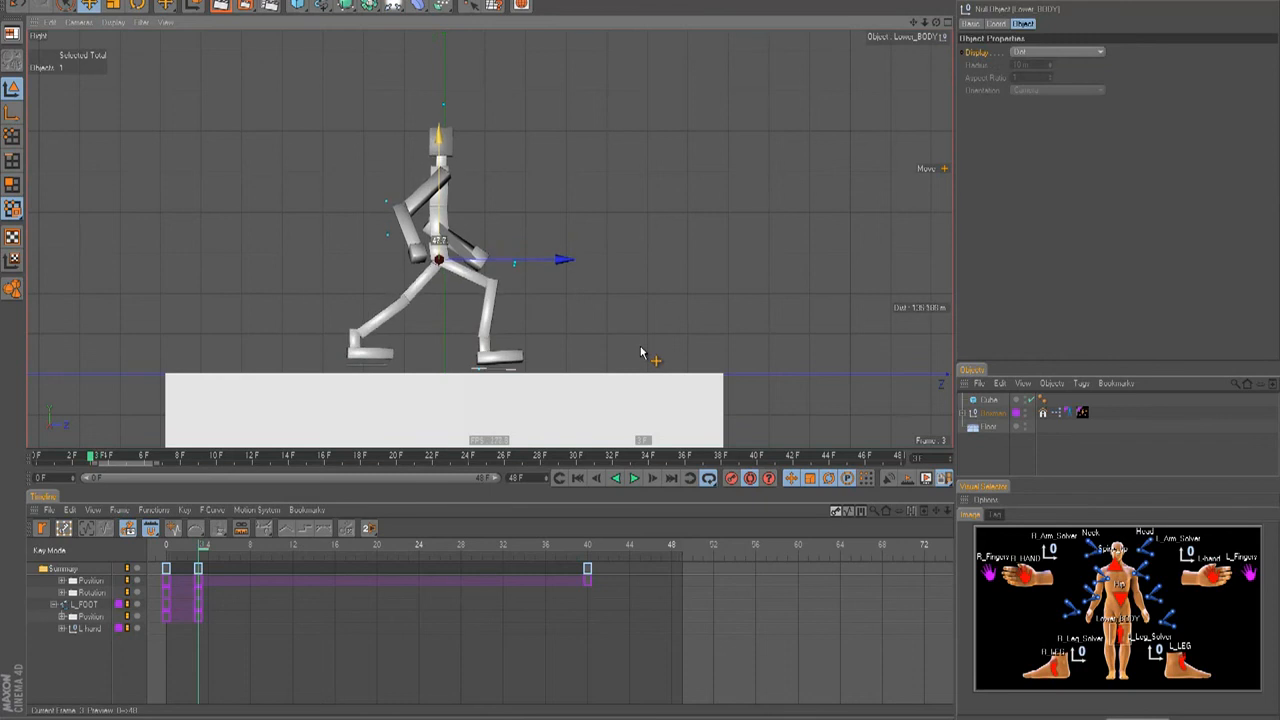
click(1148, 645)
drag(646, 357, 646, 354)
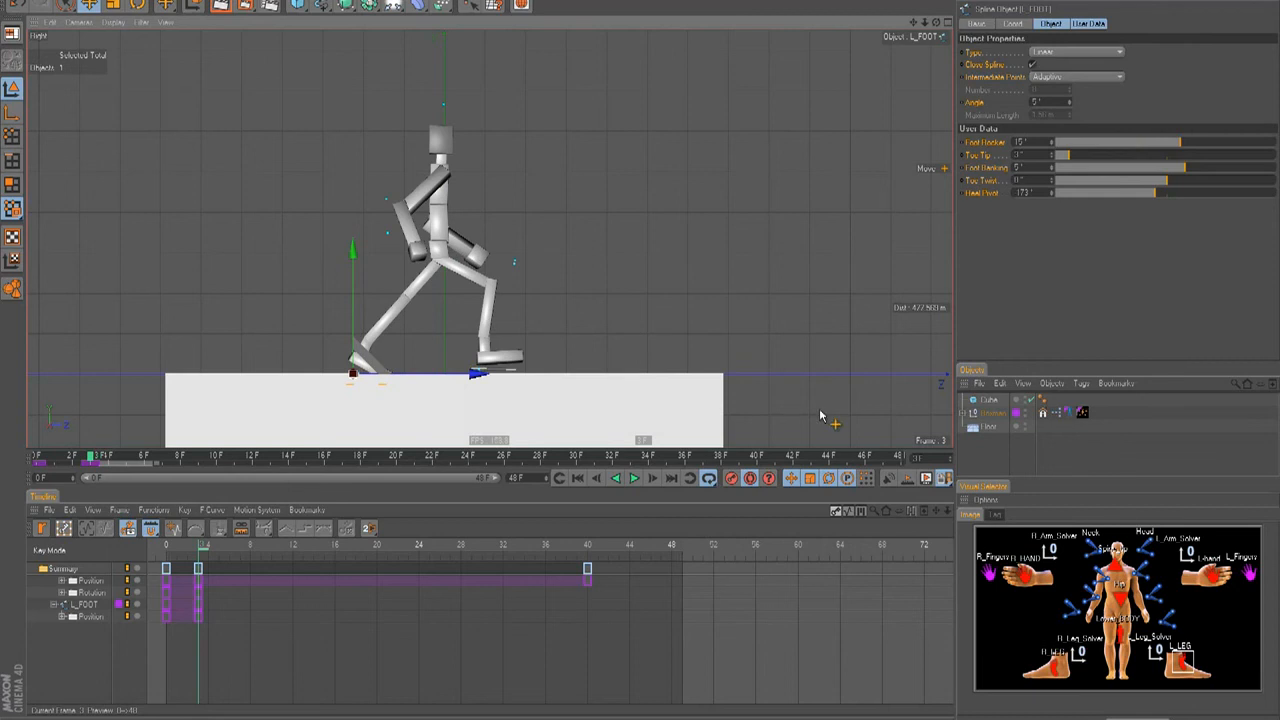
click(1078, 668)
drag(766, 357, 643, 352)
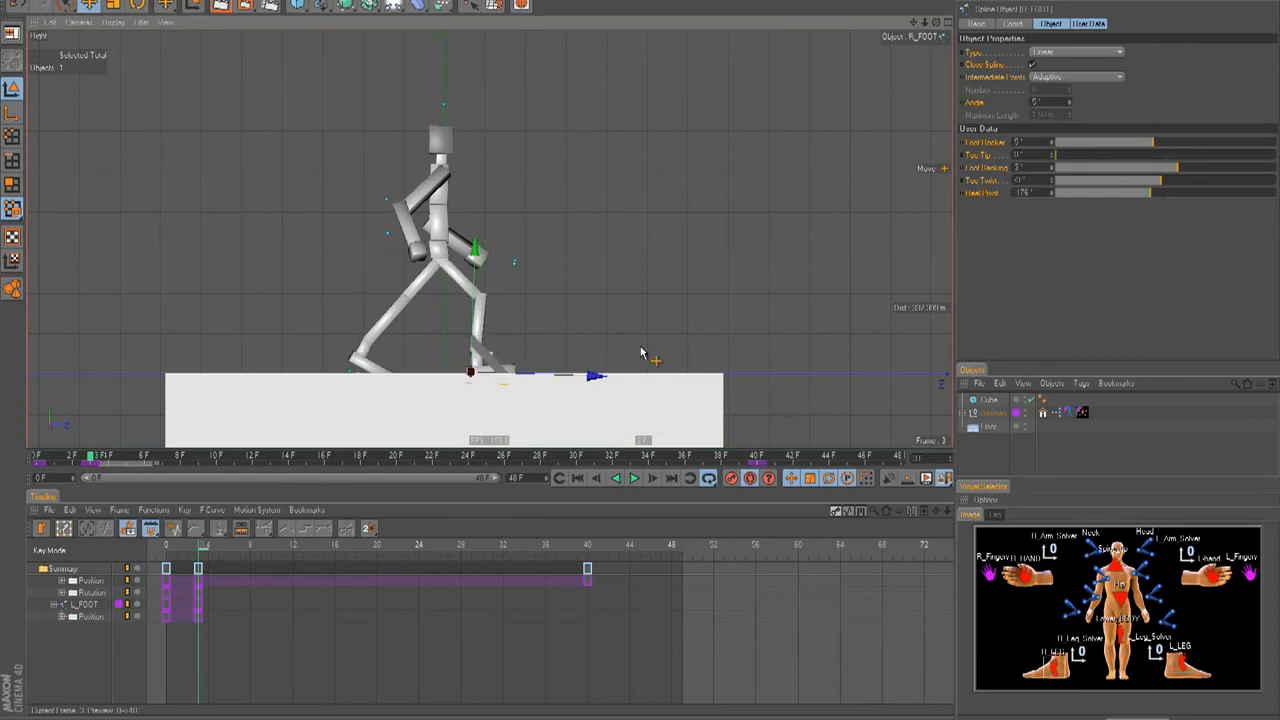
Swing the right arm backward and the left hand forward at frame 3, adjusting the hand and right arm solver controls.
click(1032, 587)
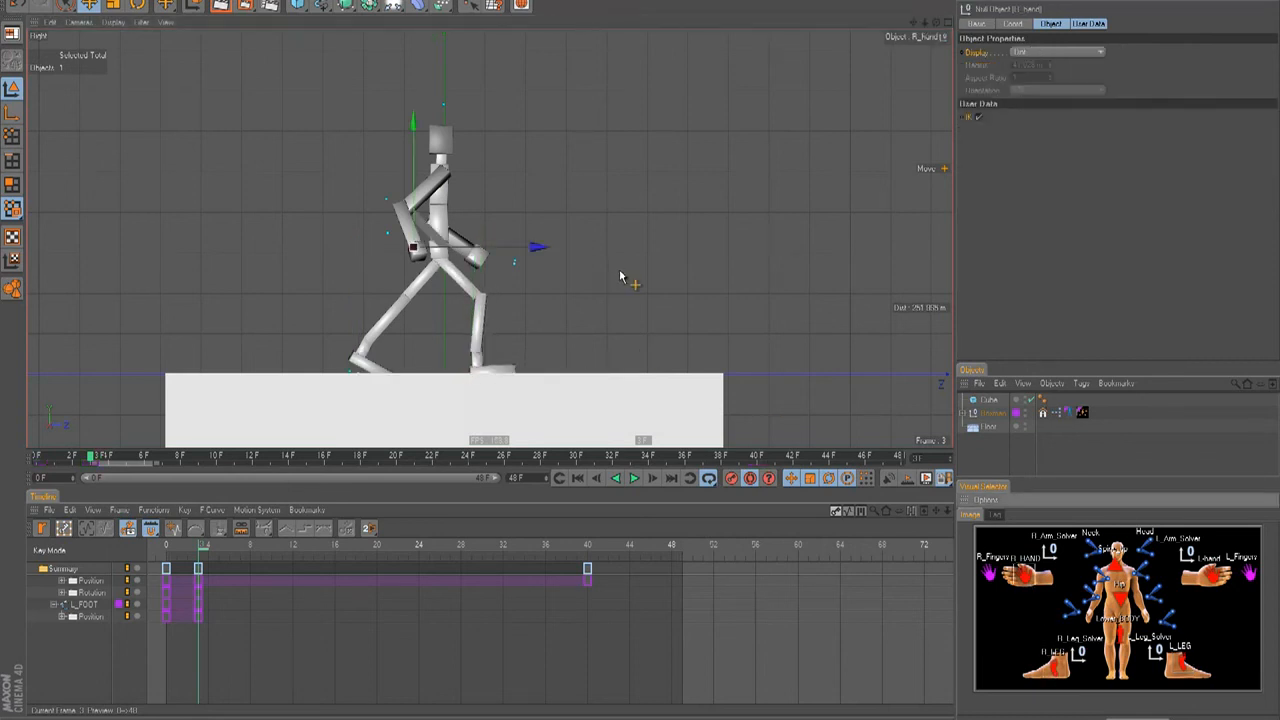
drag(643, 354, 643, 351)
click(1046, 548)
click(1207, 586)
key(F4)
key(F3)
key(F2)
key(F3)
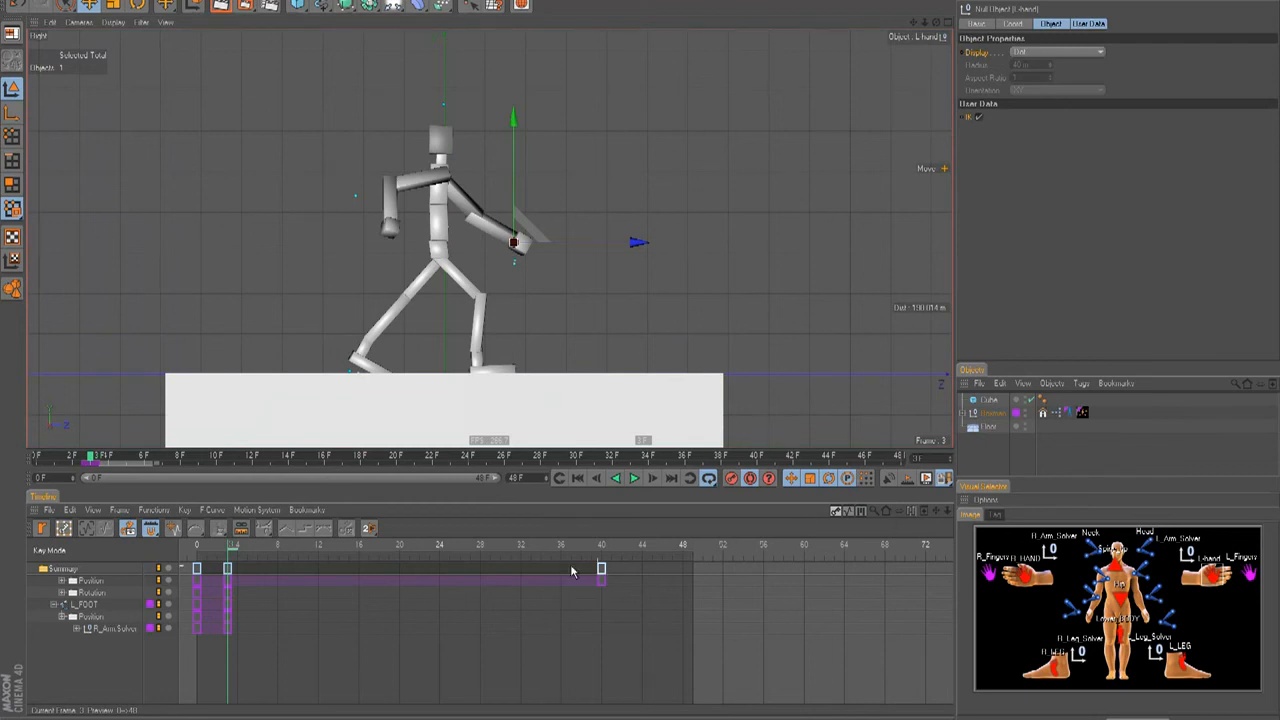
Go to frame 6 and slide the right foot control back along the ground until it is beneath the body.
key(f)
key(g)
key(g)
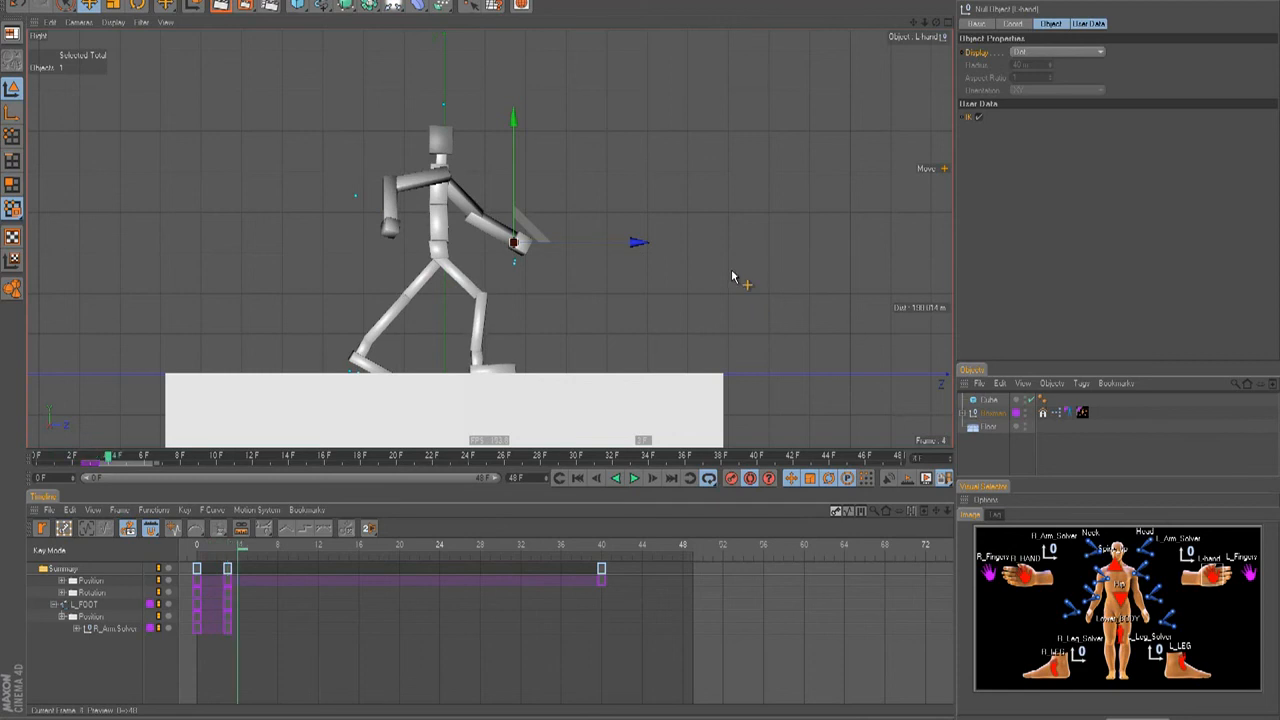
key(g)
key(g)
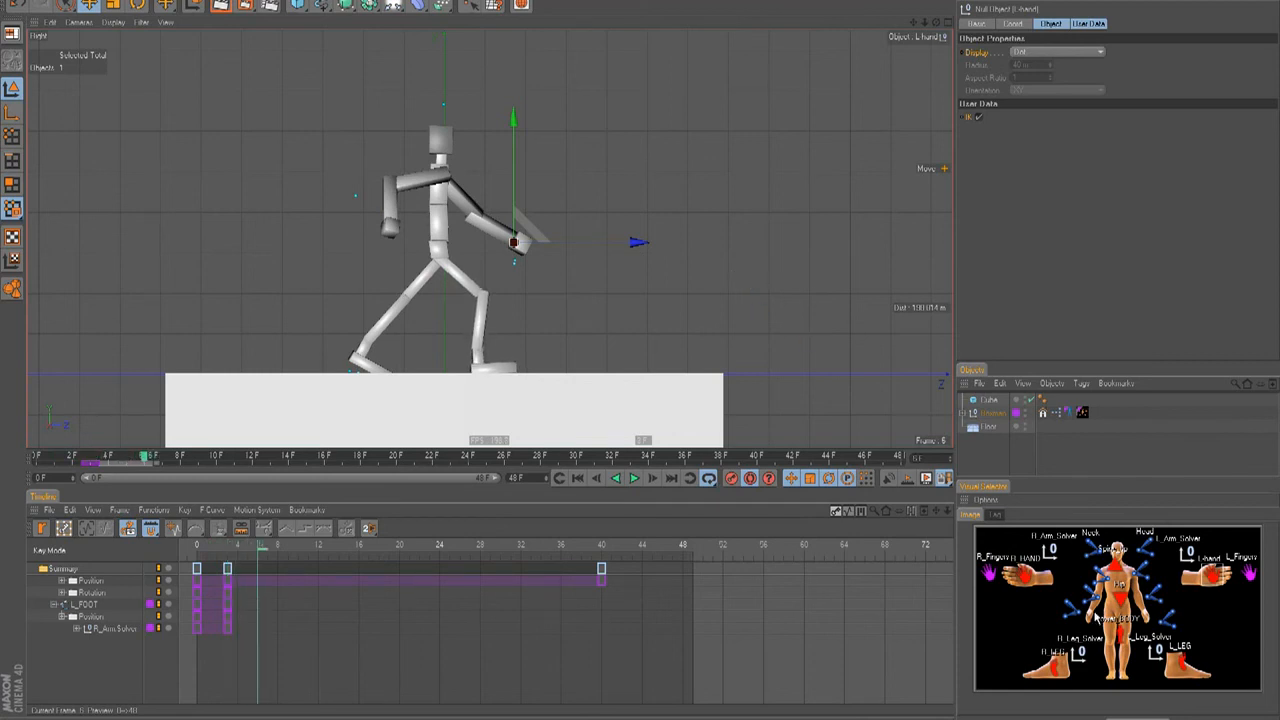
click(1177, 675)
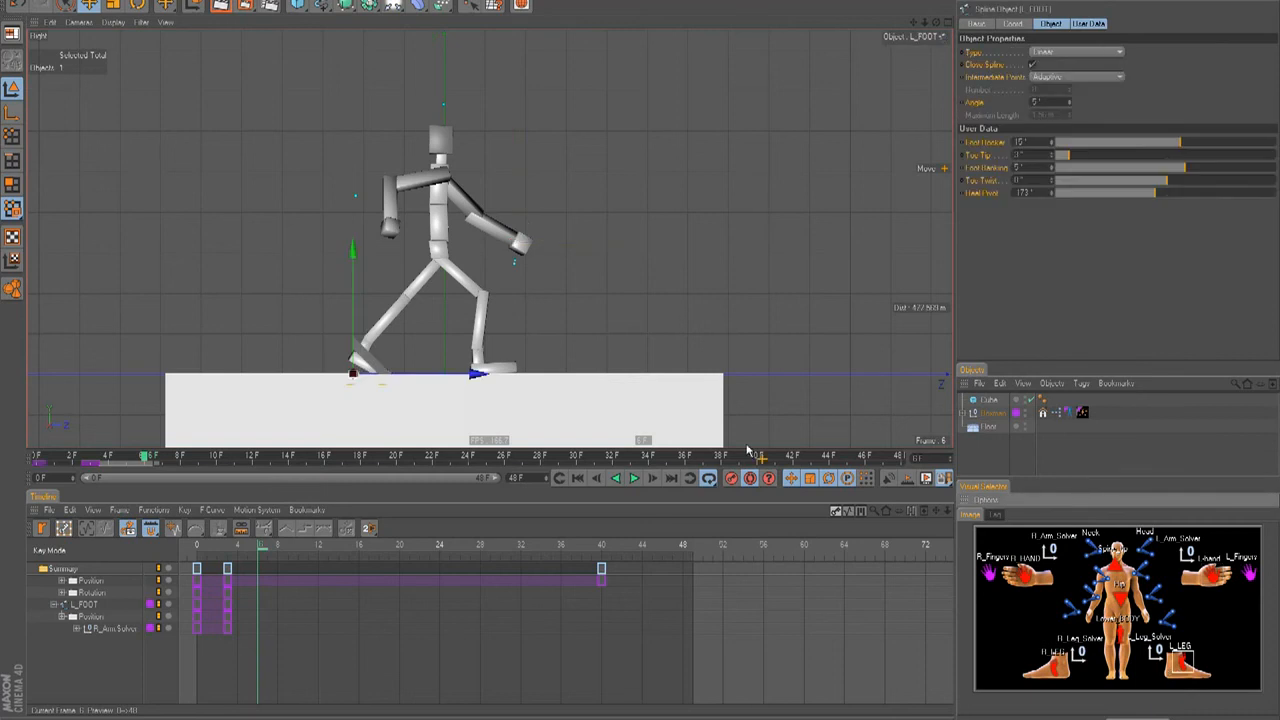
click(1057, 670)
drag(591, 371, 541, 371)
drag(640, 350, 596, 372)
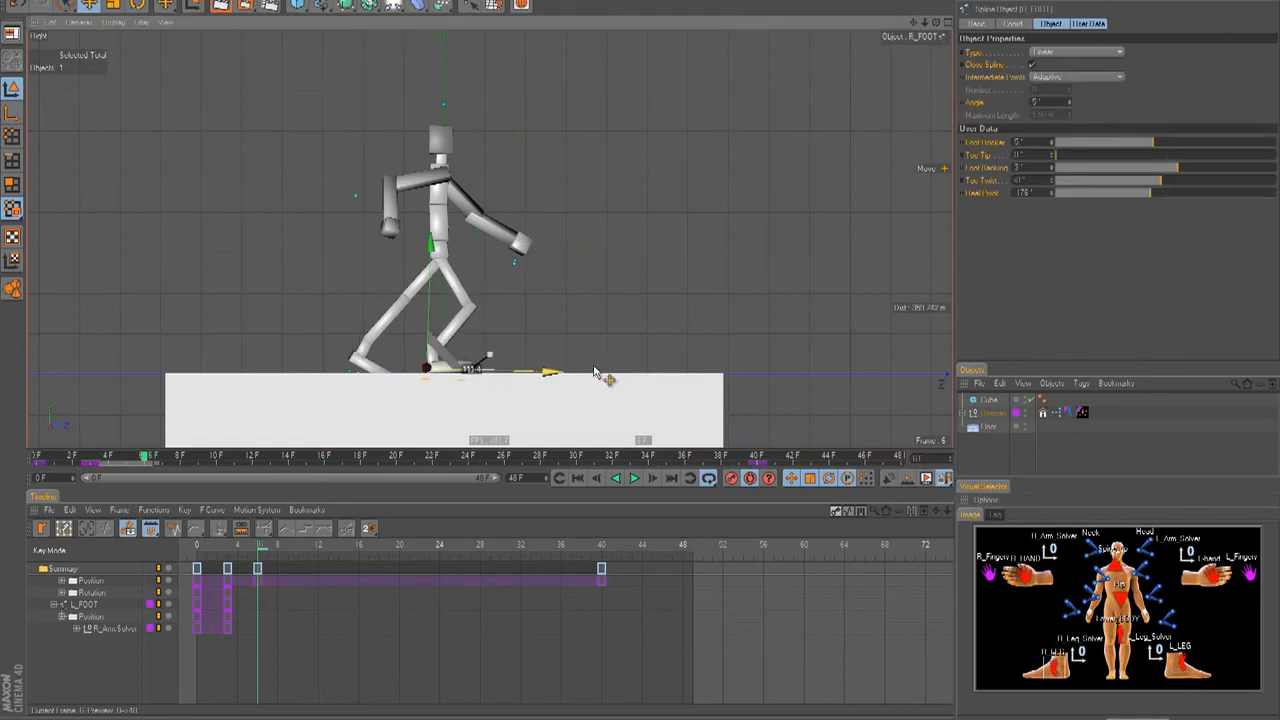
Raise the lower body control at frame 6 to straighten the right supporting leg, and select the right foot control.
click(1118, 620)
drag(640, 350, 641, 352)
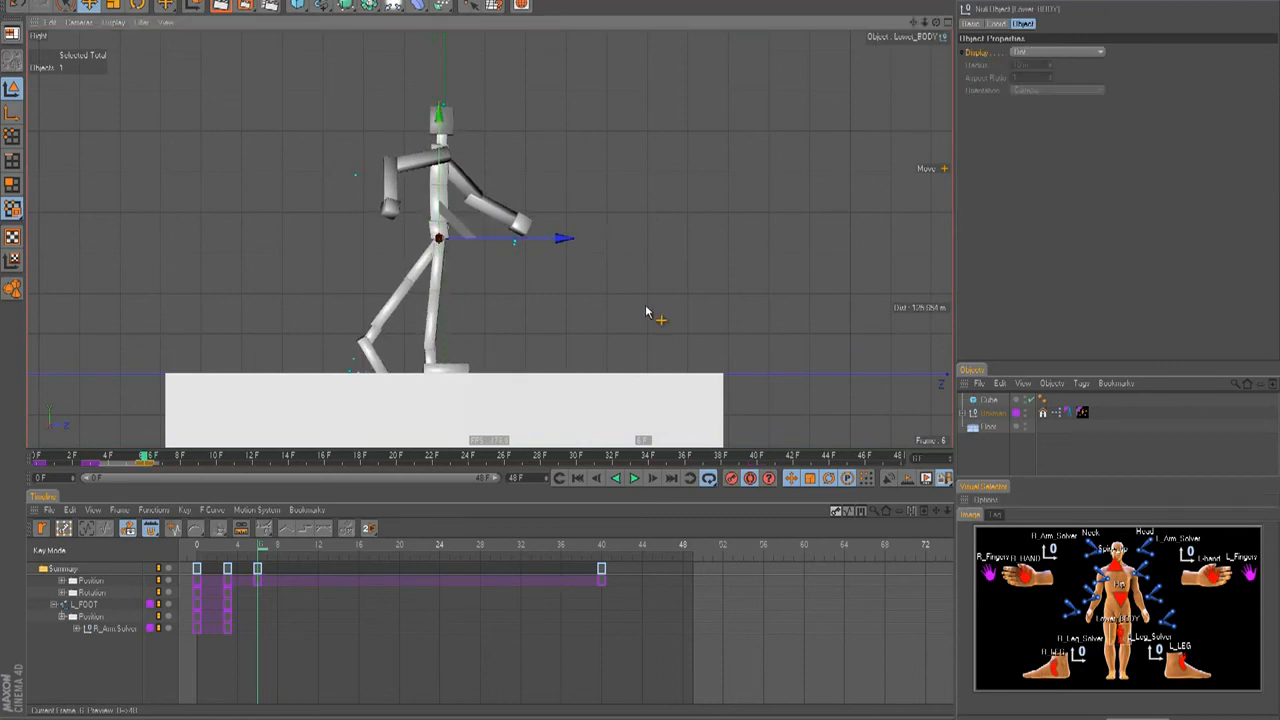
click(1052, 651)
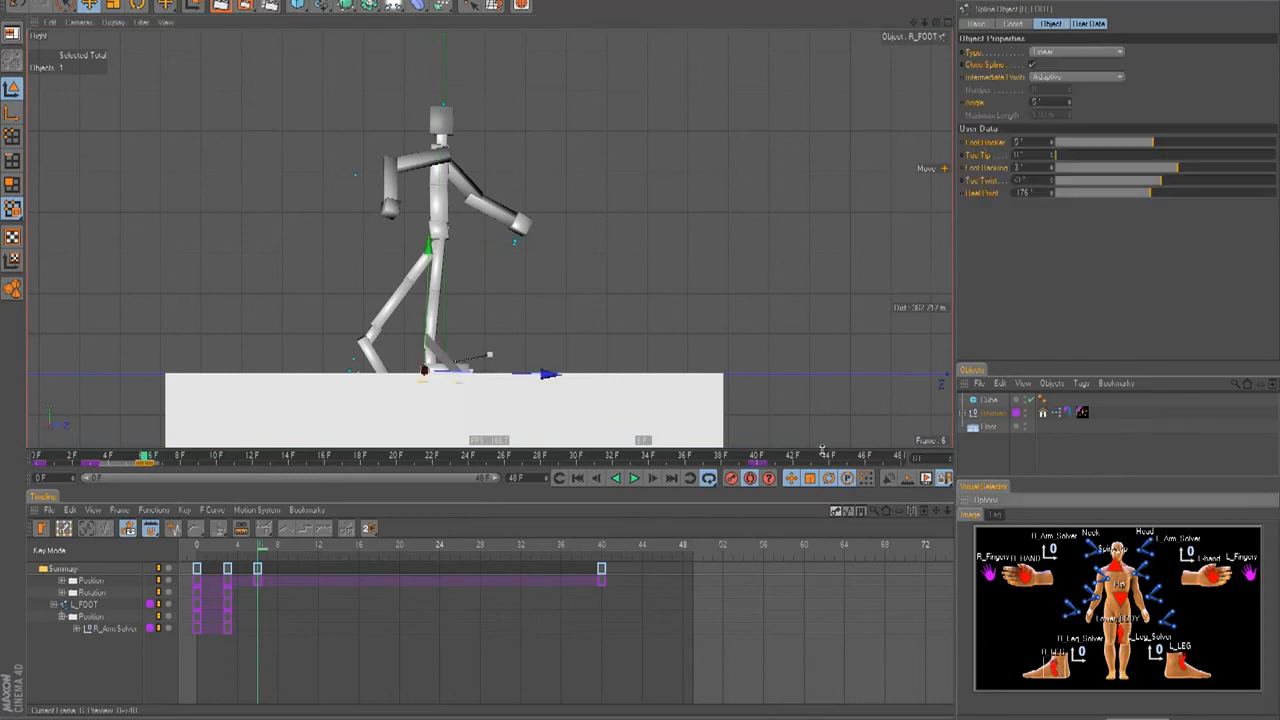
Lift the left foot control behind the right leg at frame 6, rotate its toes downward and adjust its position.
click(1174, 655)
drag(641, 347, 641, 359)
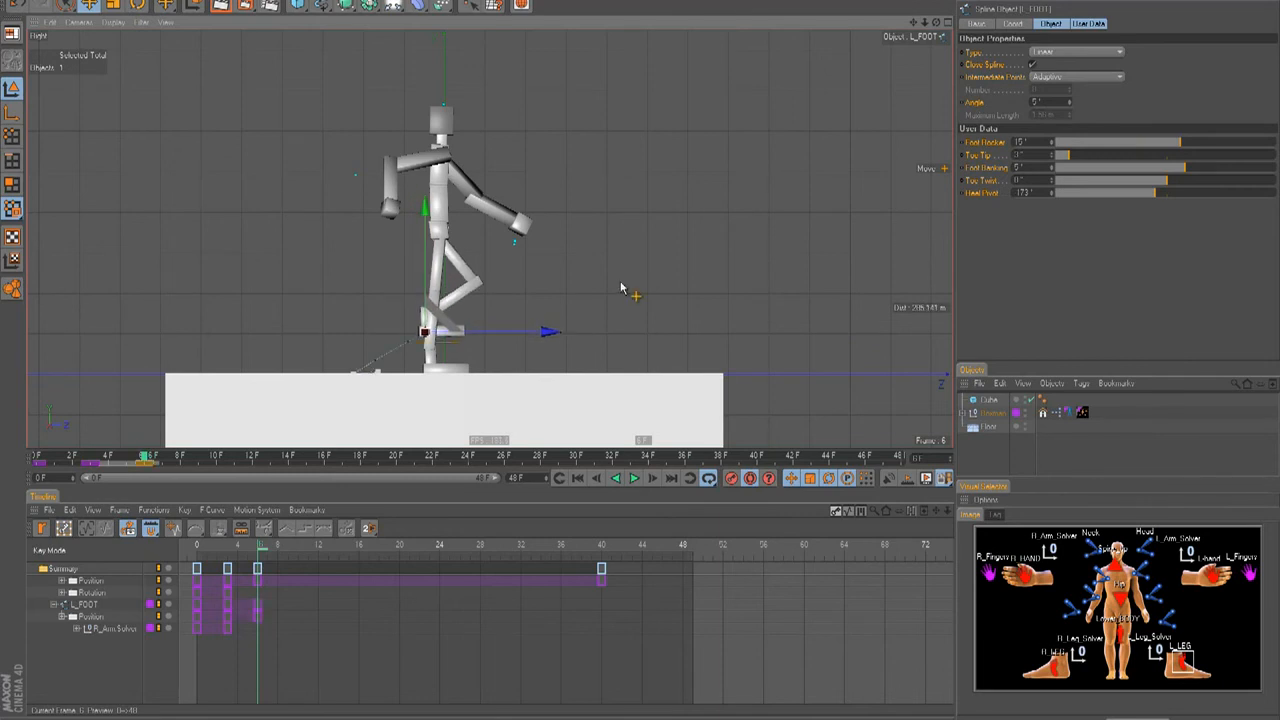
key(r)
drag(505, 290, 500, 345)
key(e)
drag(643, 354, 642, 351)
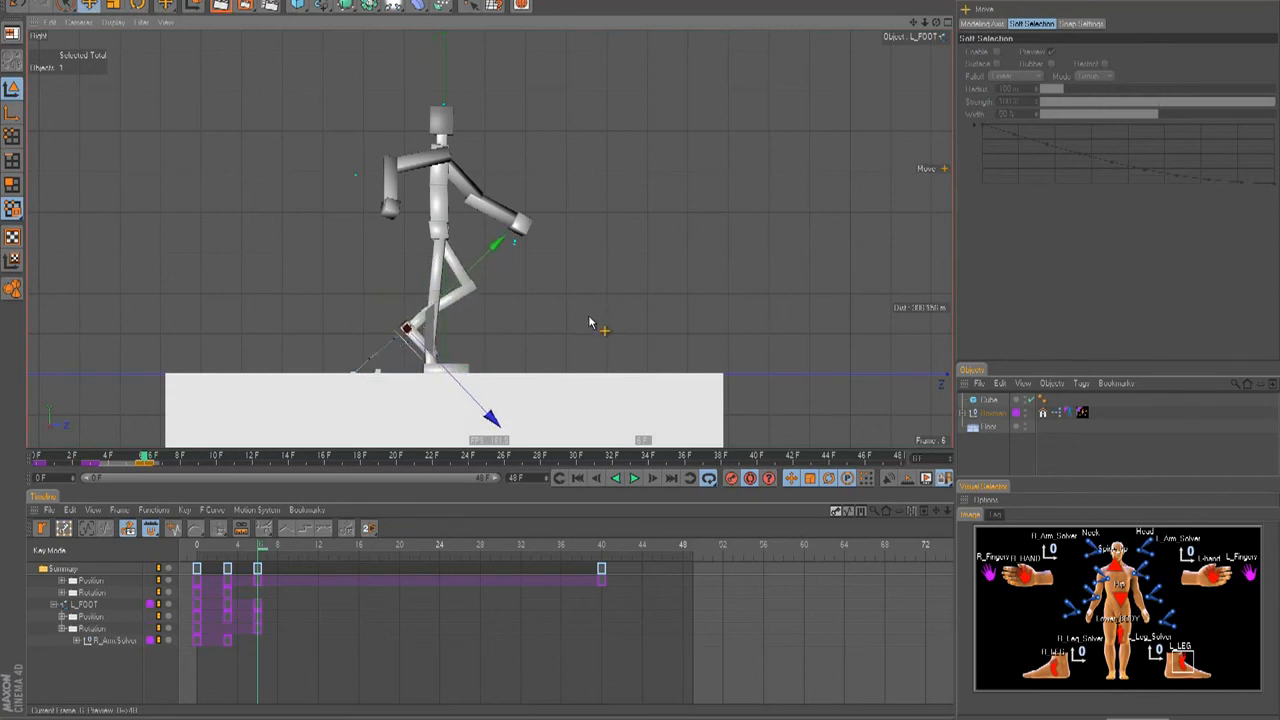